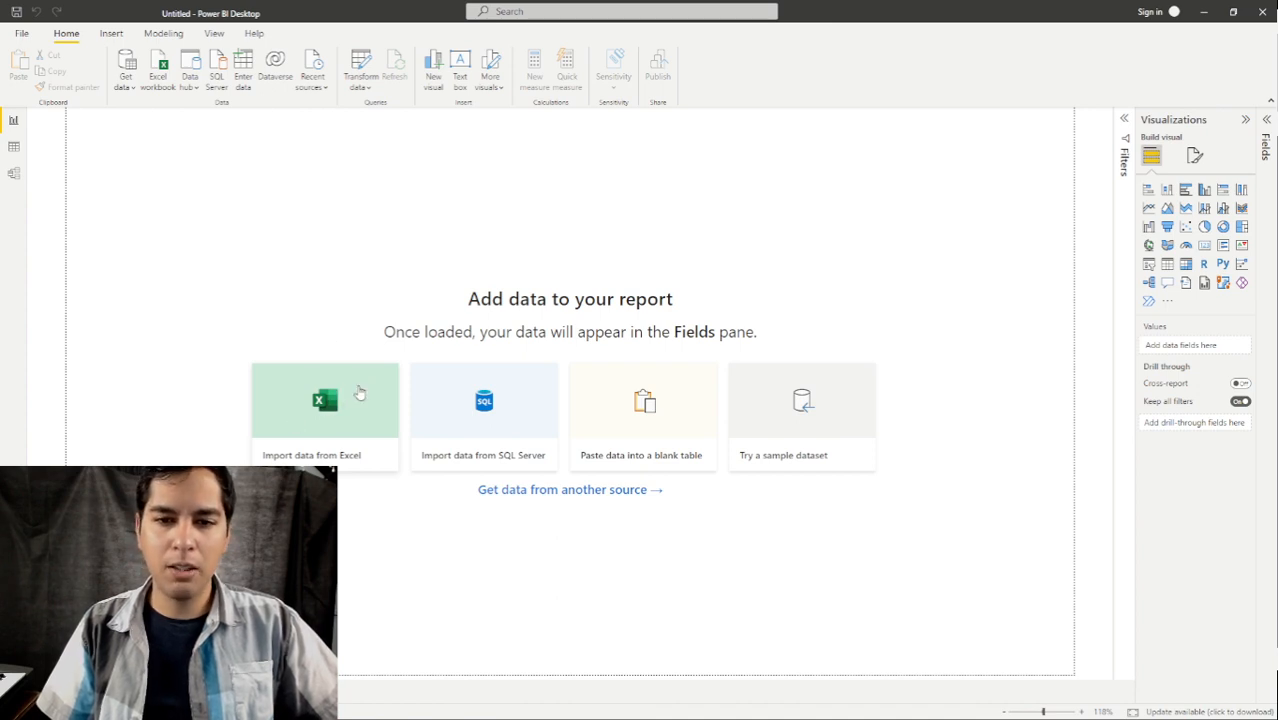
Import the Data Professional Survey sheet from the Dataset Excel workbook and open it for transformation in Power Query.
click(359, 391)
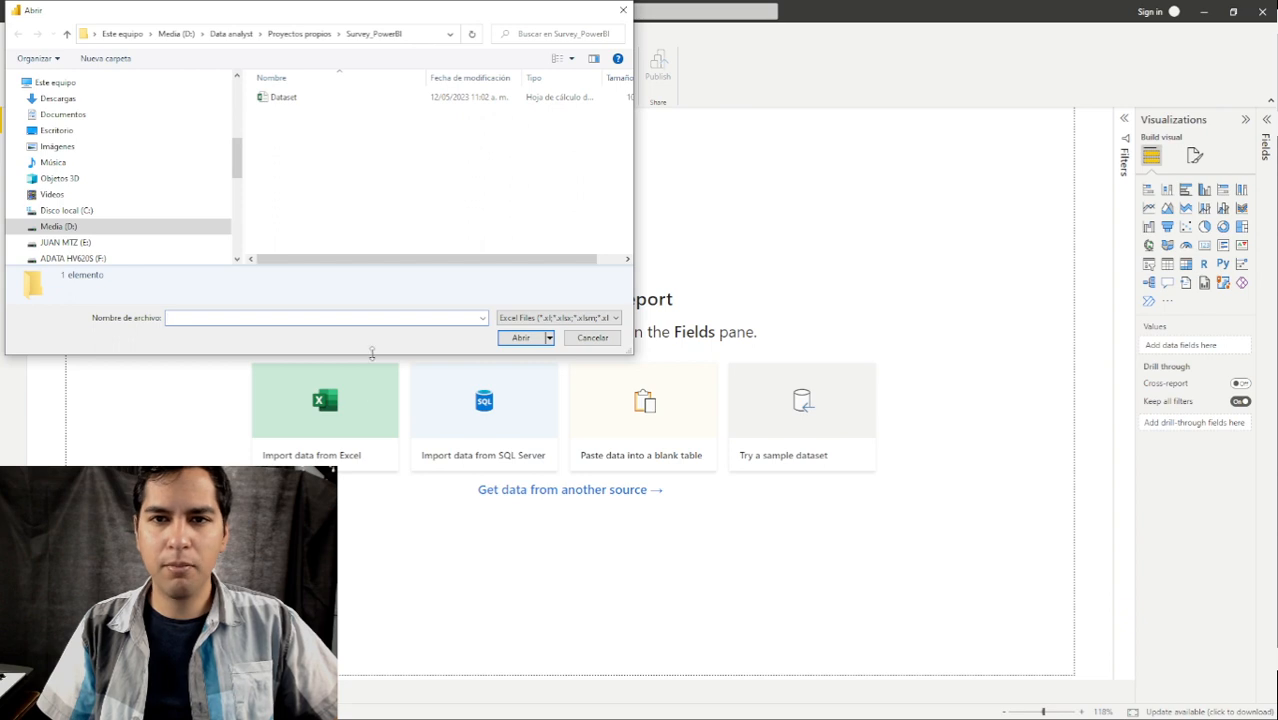
double_click(283, 97)
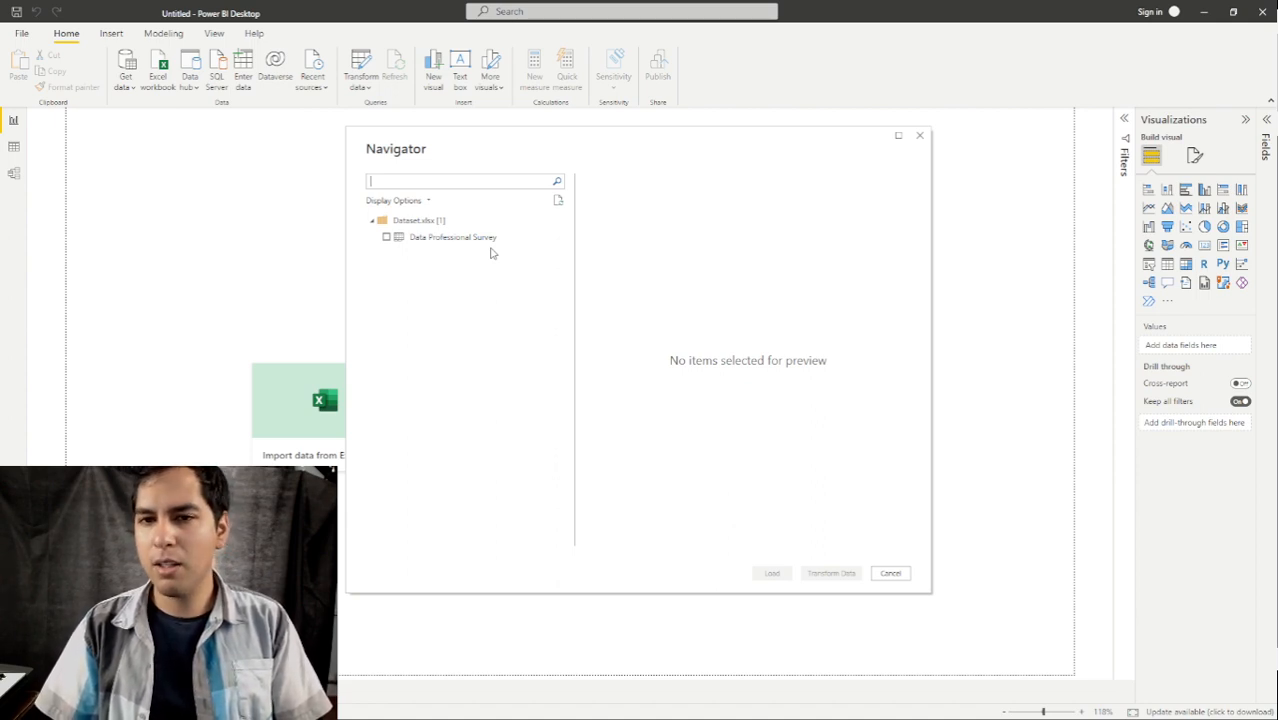
click(394, 241)
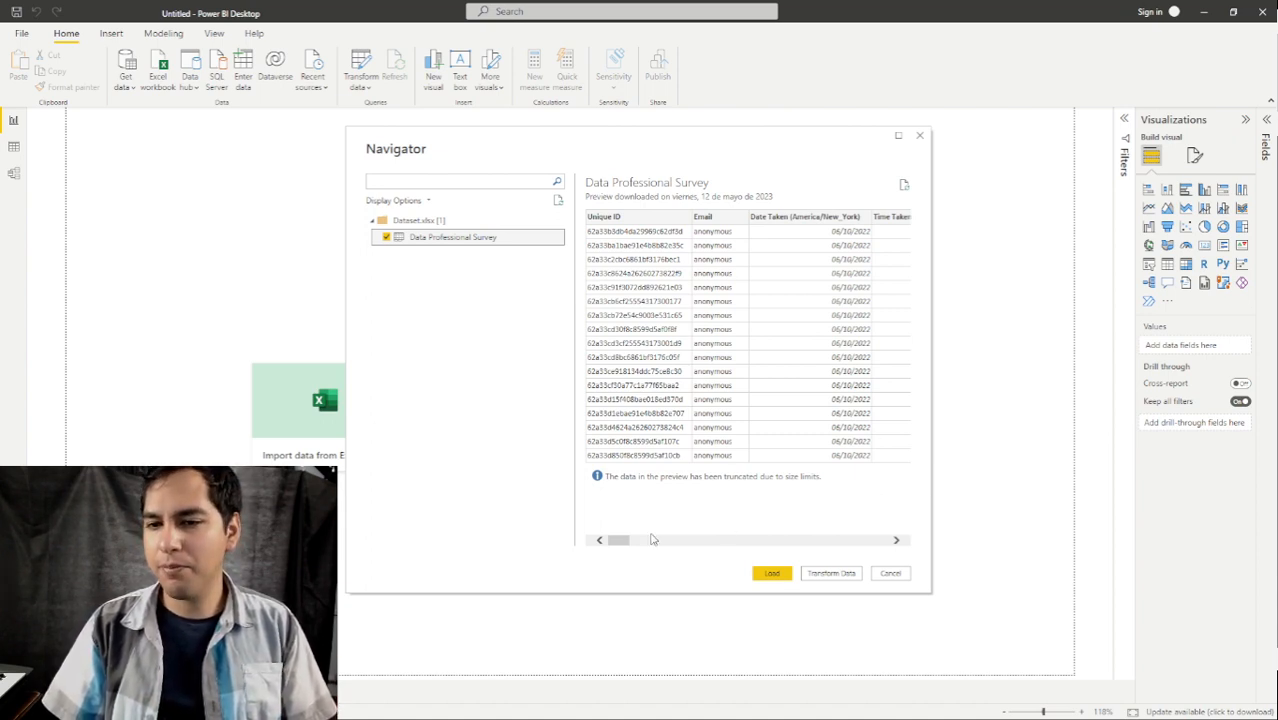
mouse_move(616, 543)
mouse_down()
mouse_move(762, 538)
mouse_move(608, 540)
mouse_up()
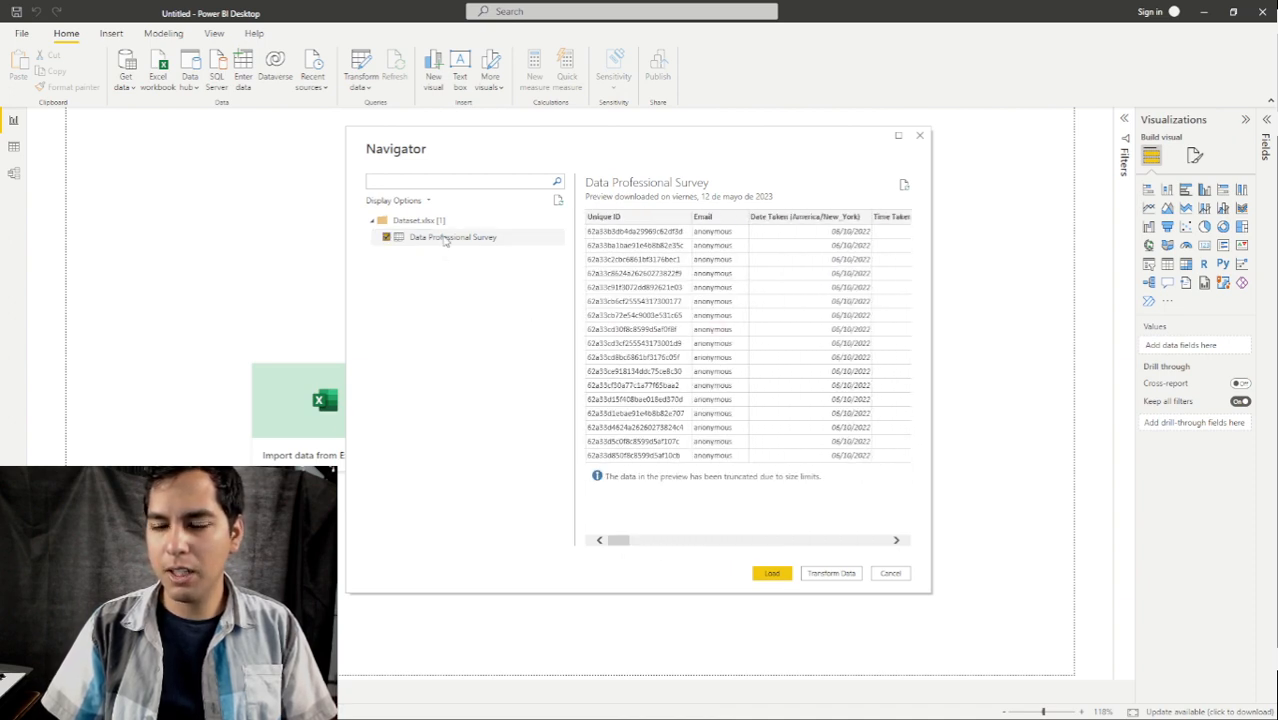
click(833, 572)
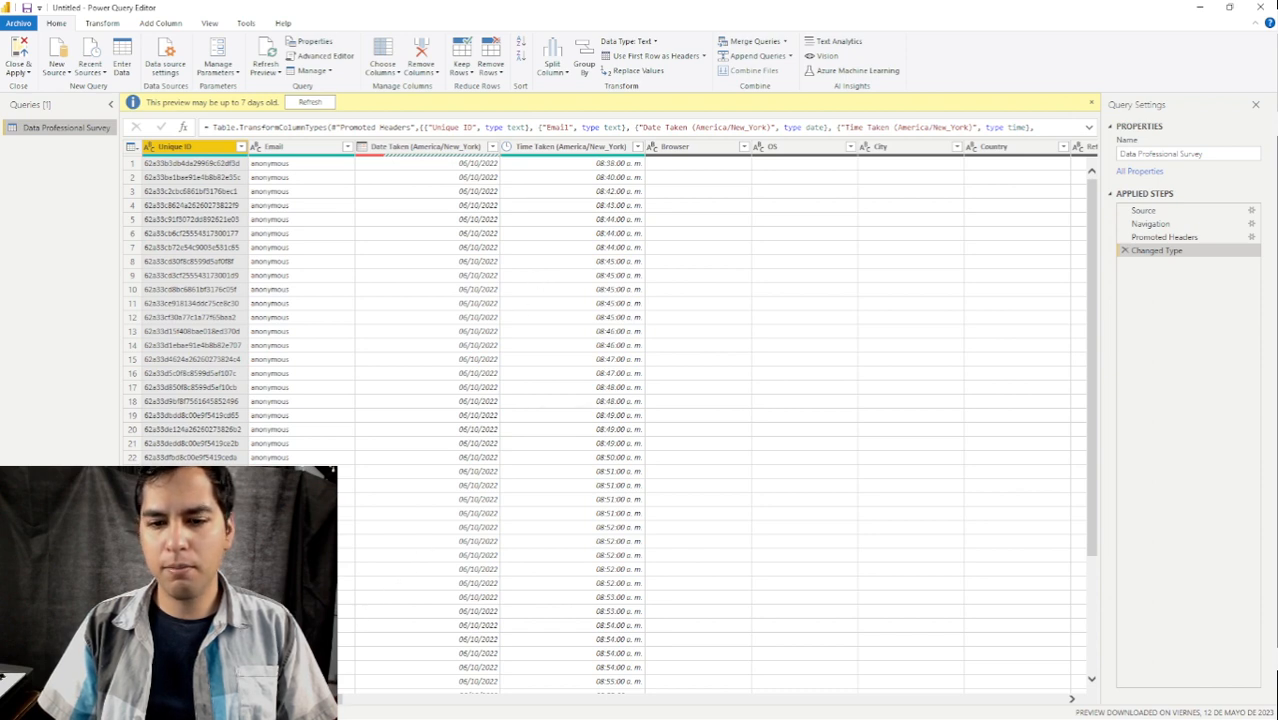
Check the distinct values in the Email column and remove that column from the survey table.
mouse_move(345, 698)
mouse_down()
mouse_move(413, 698)
mouse_move(340, 698)
mouse_up()
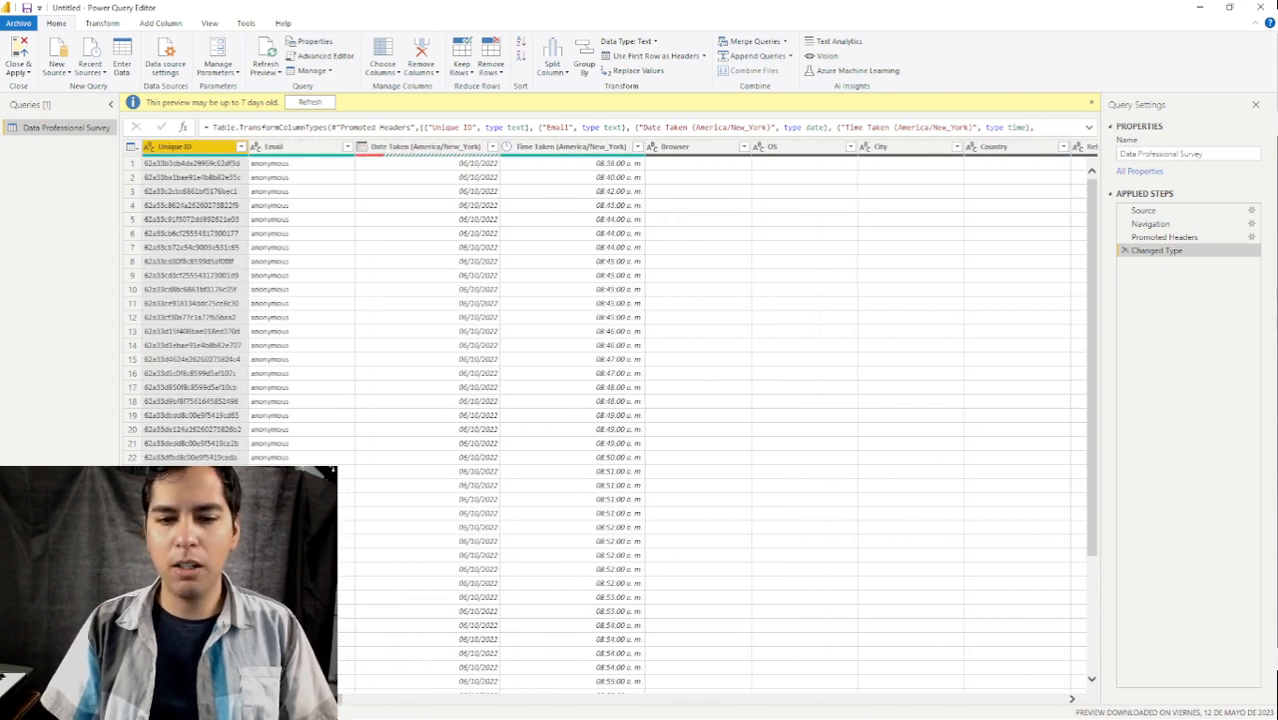
drag(335, 698, 1071, 698)
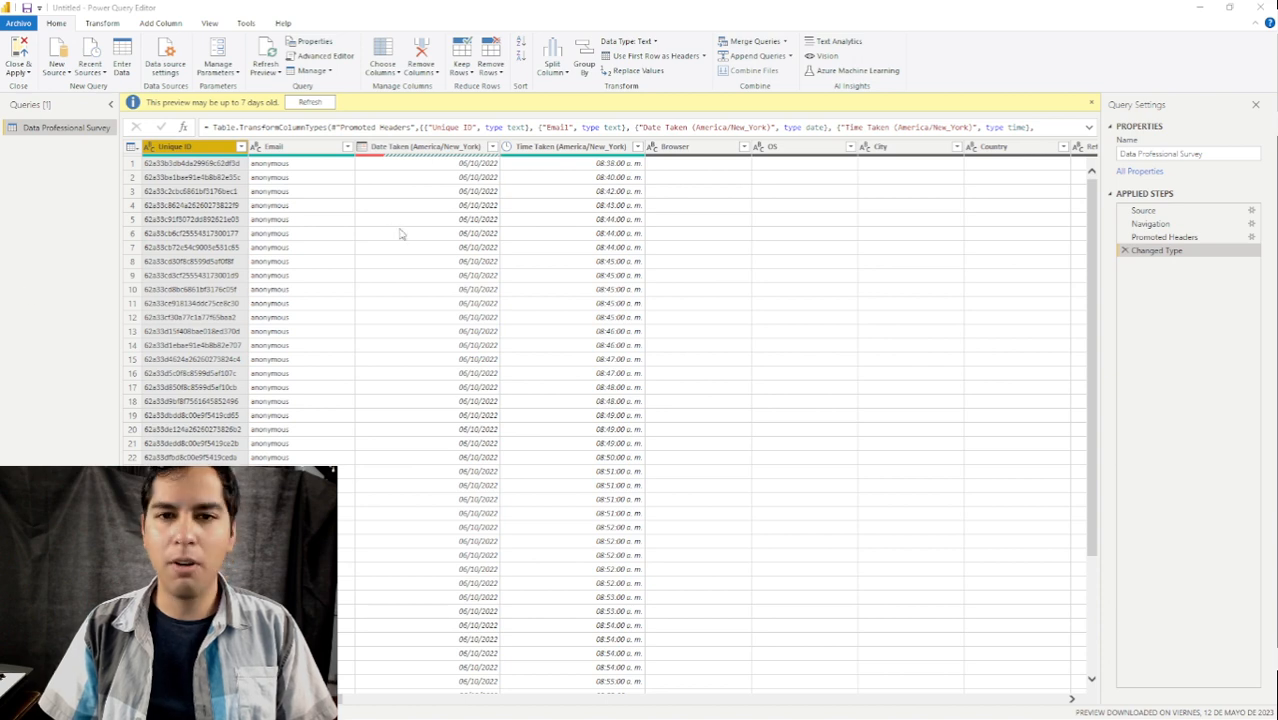
click(313, 148)
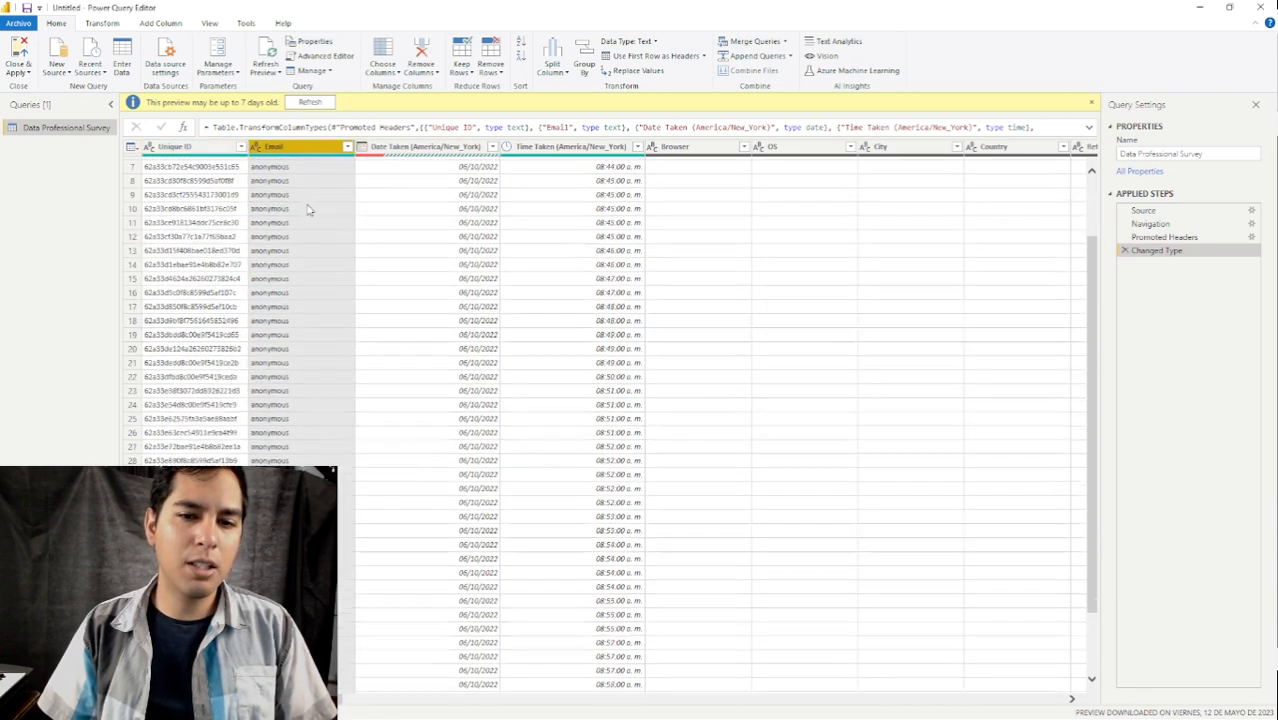
click(347, 147)
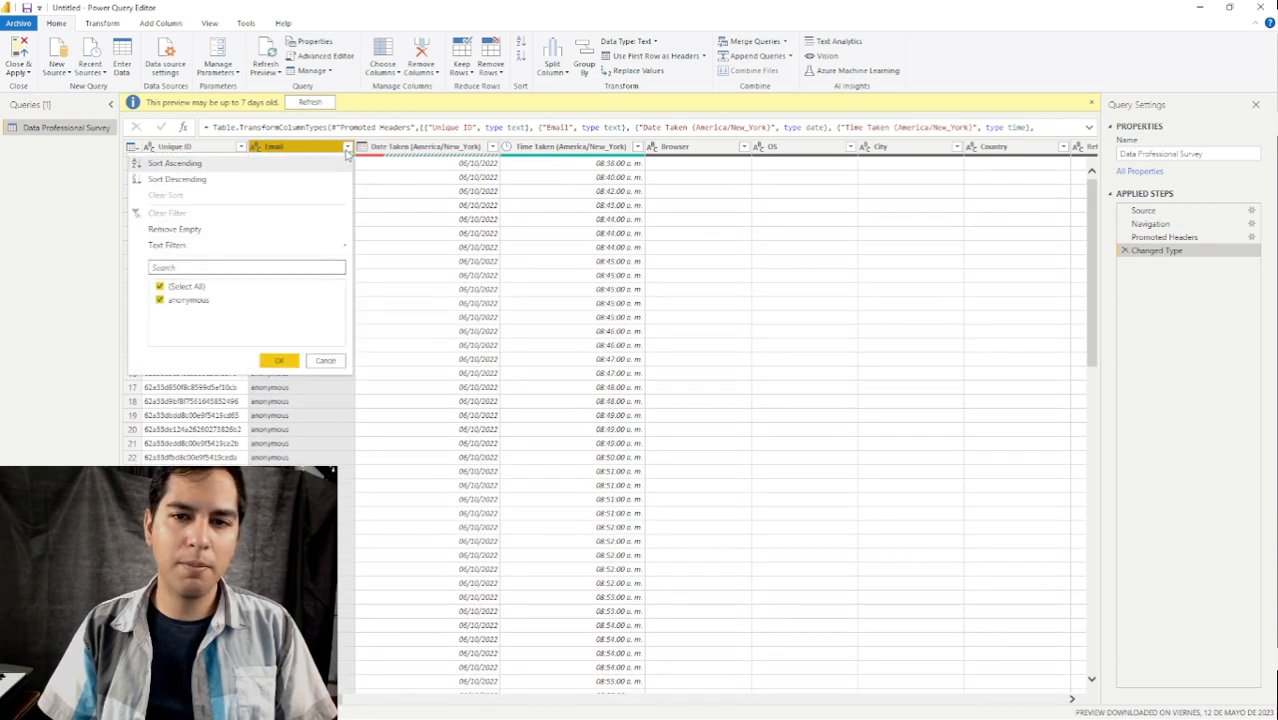
click(328, 361)
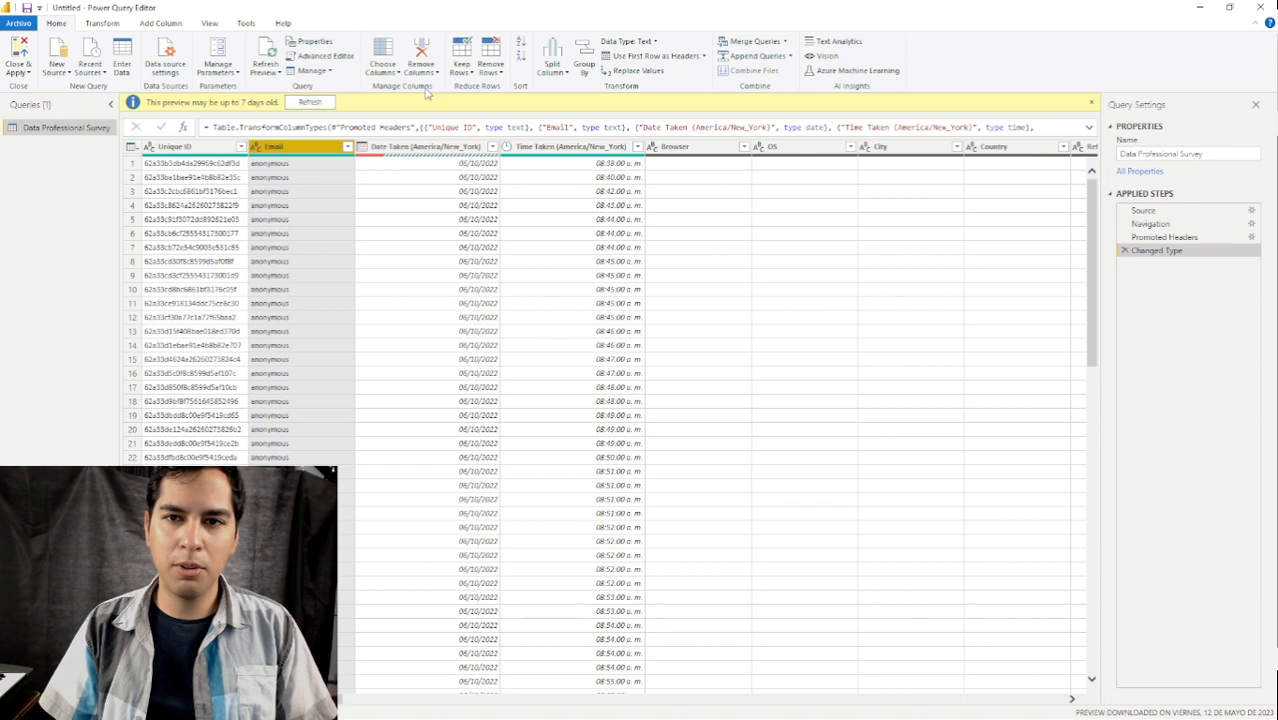
click(422, 50)
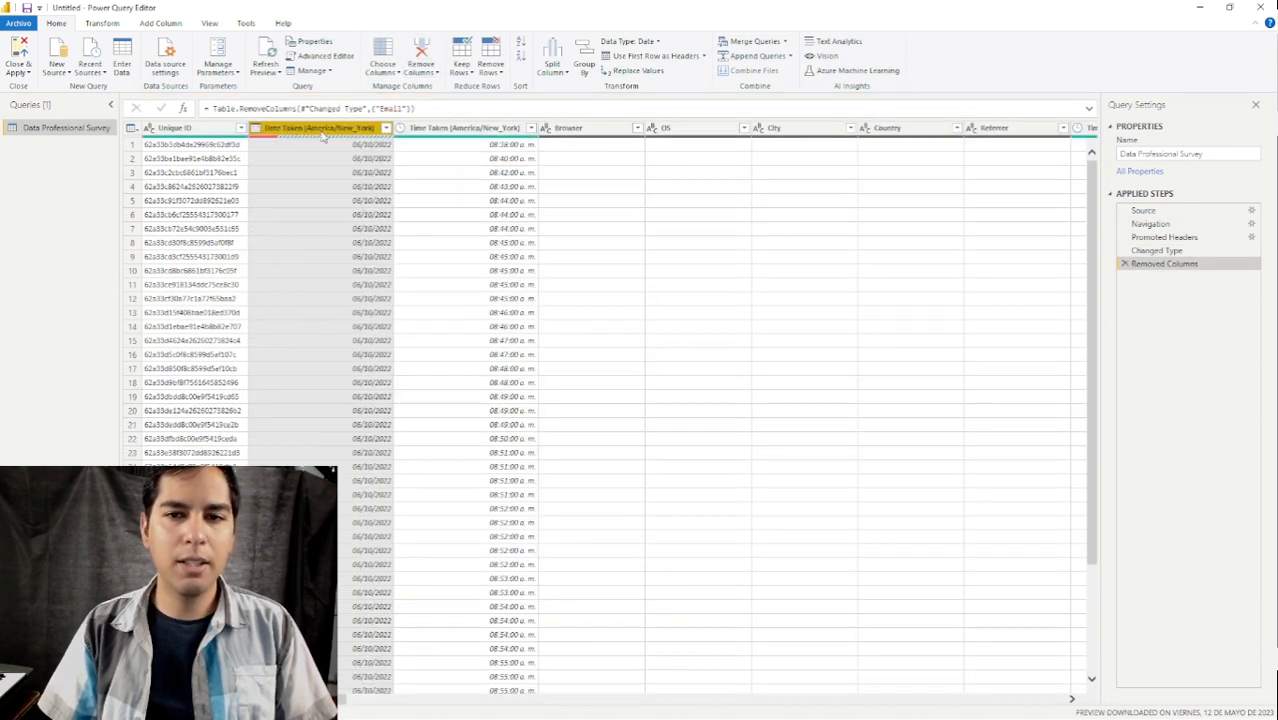
Check the distinct dates in the Date Taken (America/New_York) column and remove that column.
scroll(354, 150, down, 3)
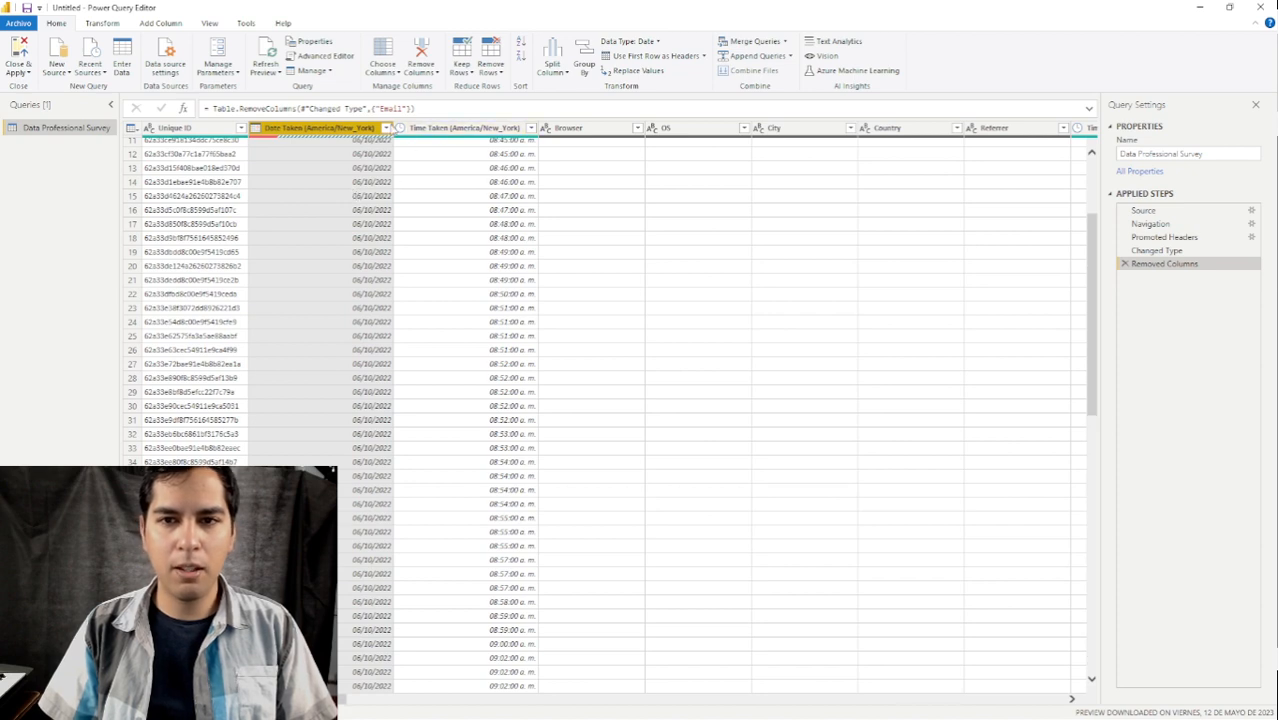
click(386, 128)
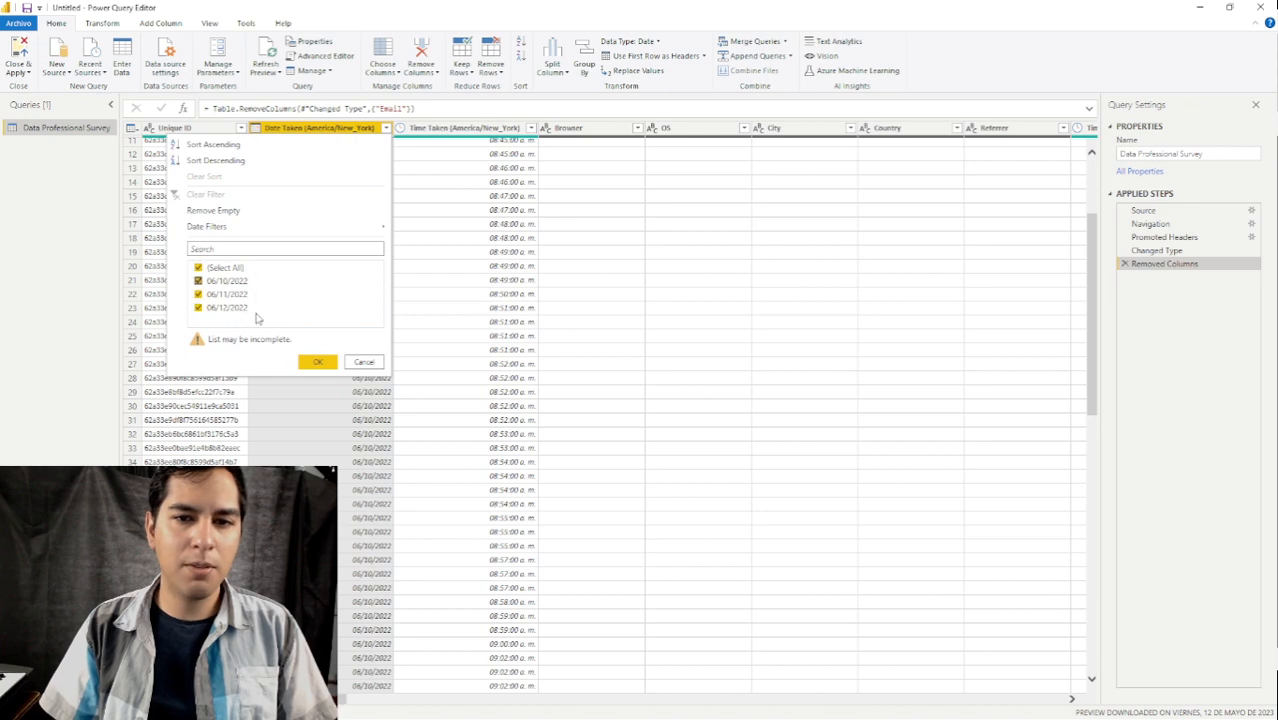
click(363, 362)
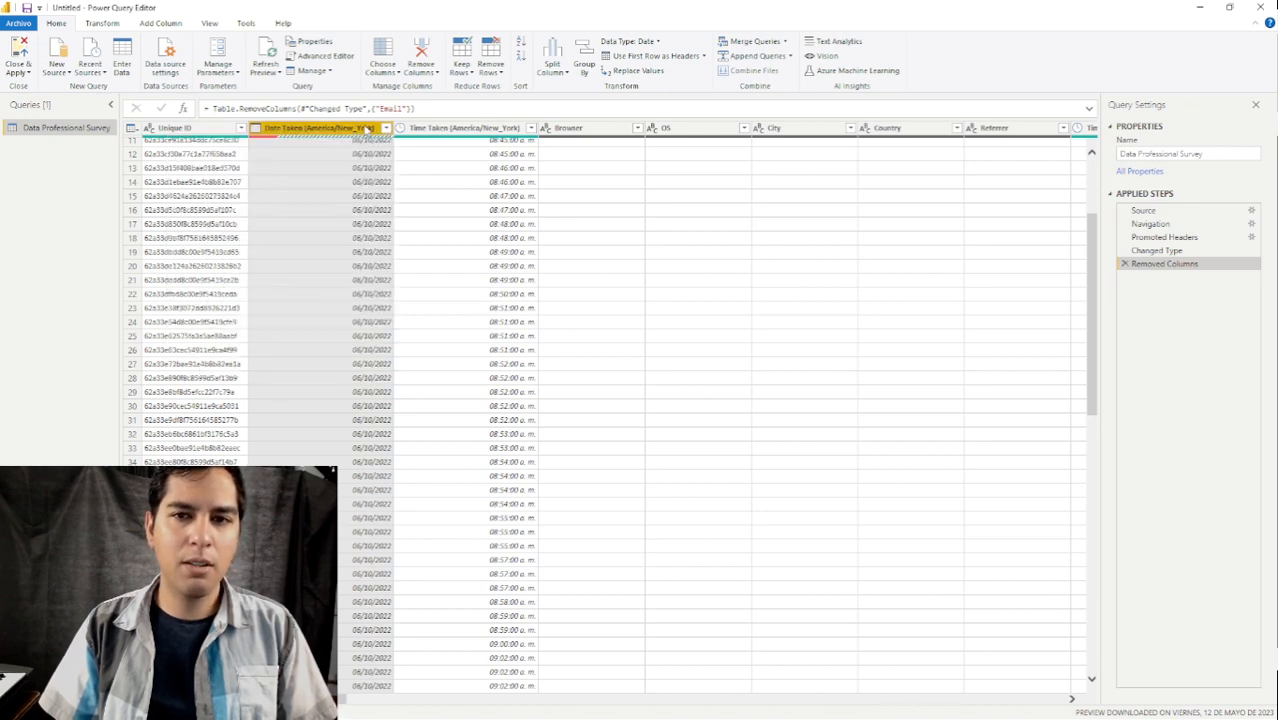
click(429, 52)
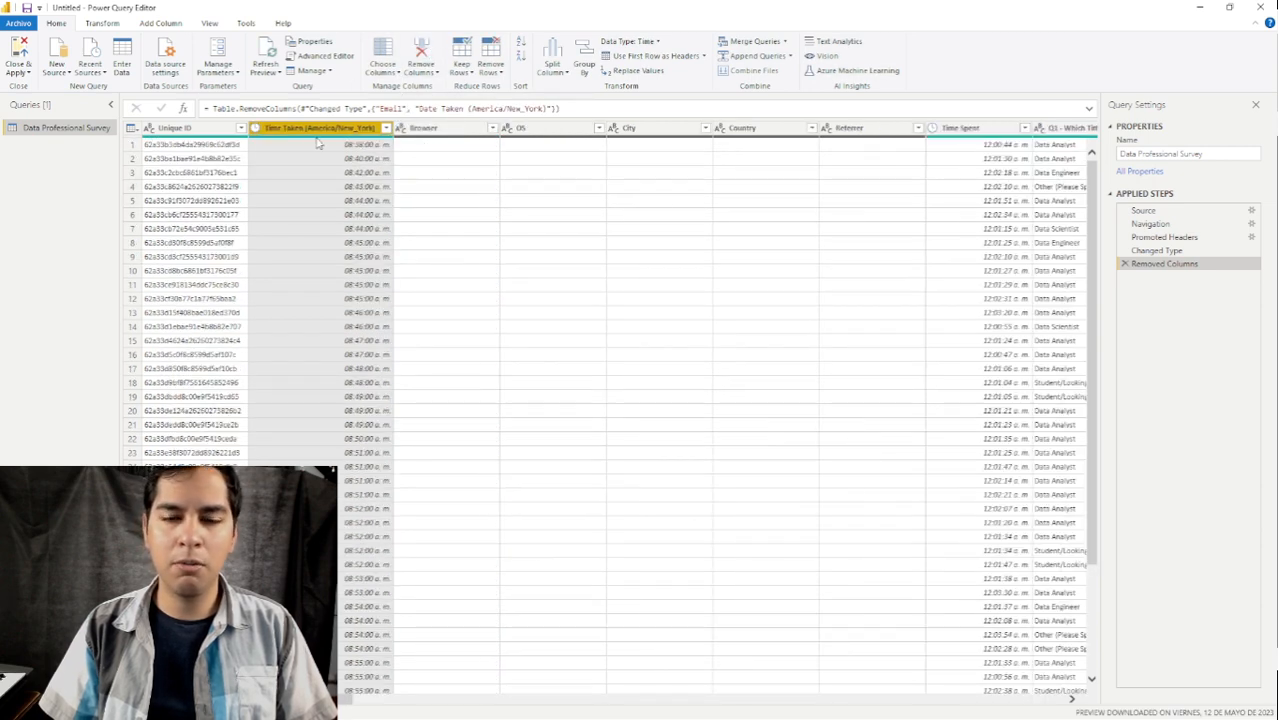
Look through the distinct times in the Time Taken (America/New_York) column and remove that column.
click(386, 130)
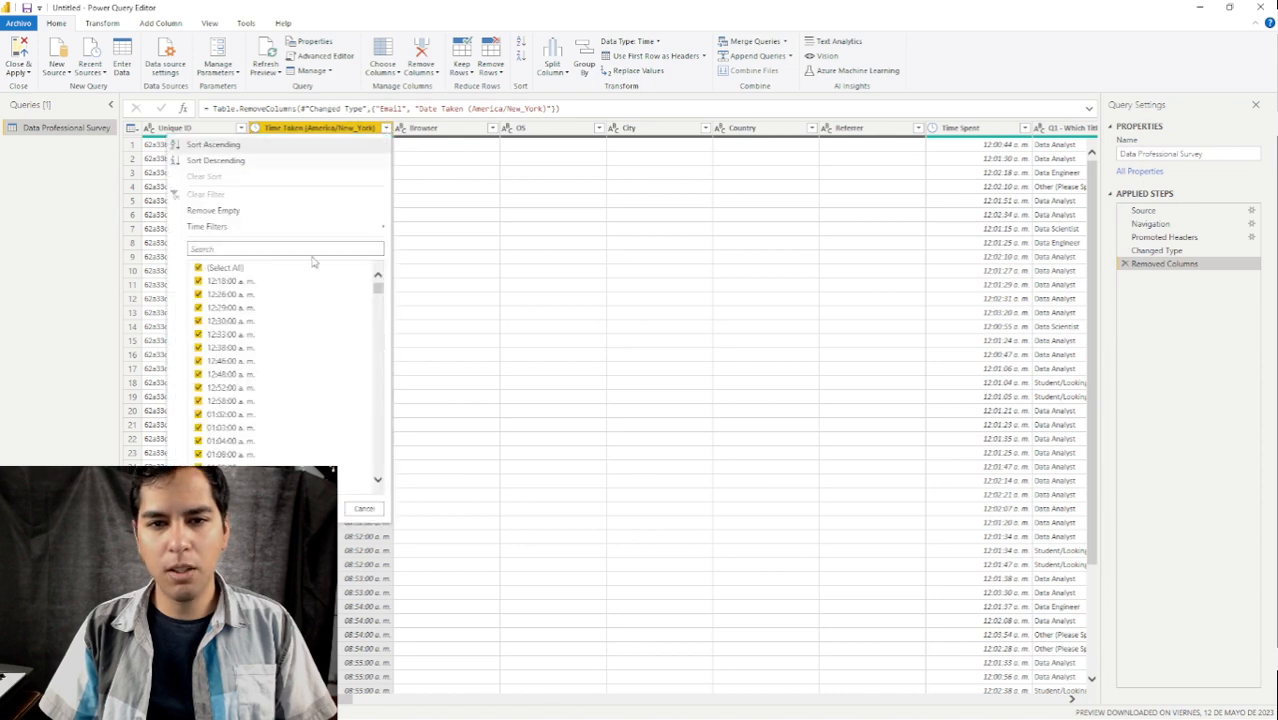
scroll(286, 307, down, 2)
scroll(300, 340, down, 3)
click(364, 508)
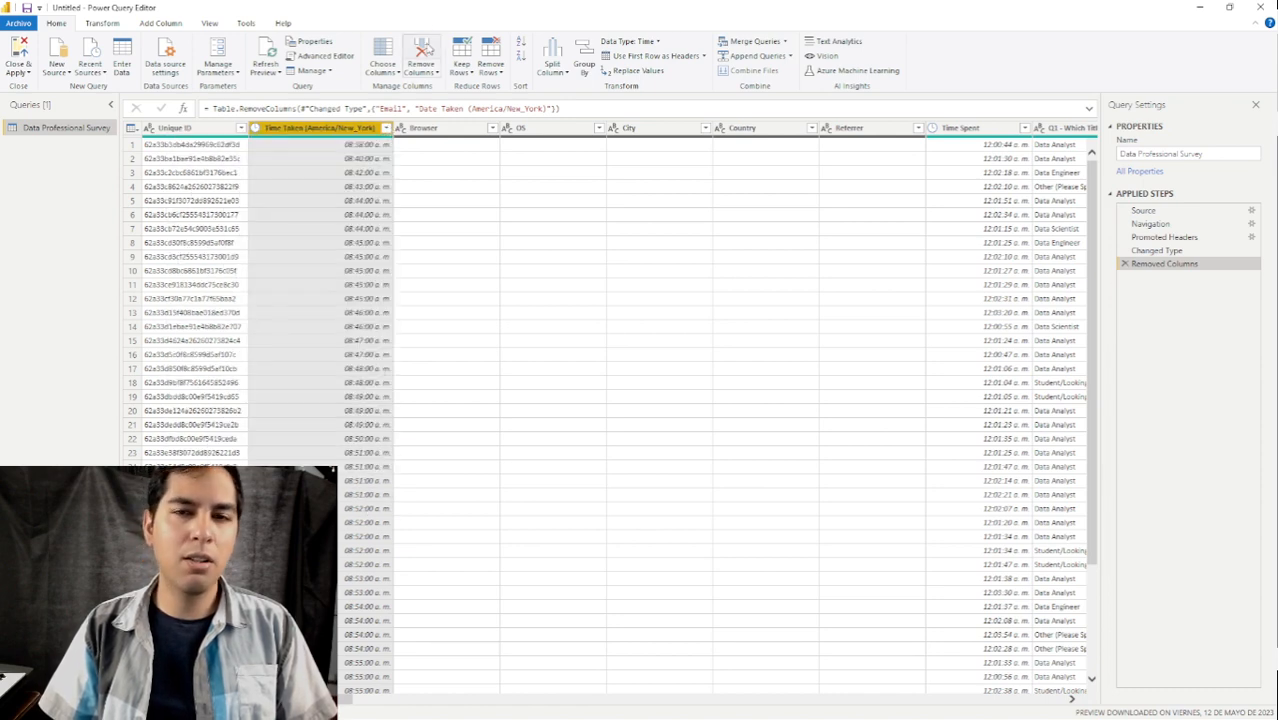
click(421, 50)
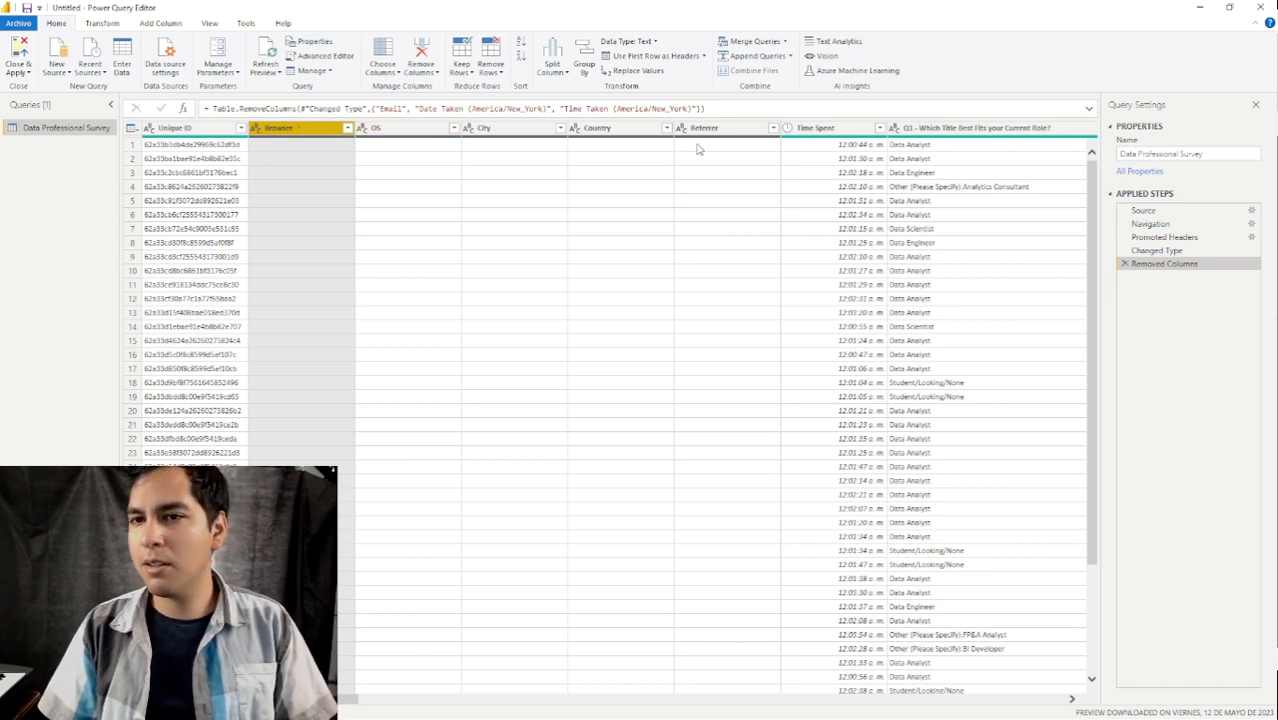
Examine the distinct values in the Browser, OS, City, Country and Referrer columns for any usable data.
click(347, 128)
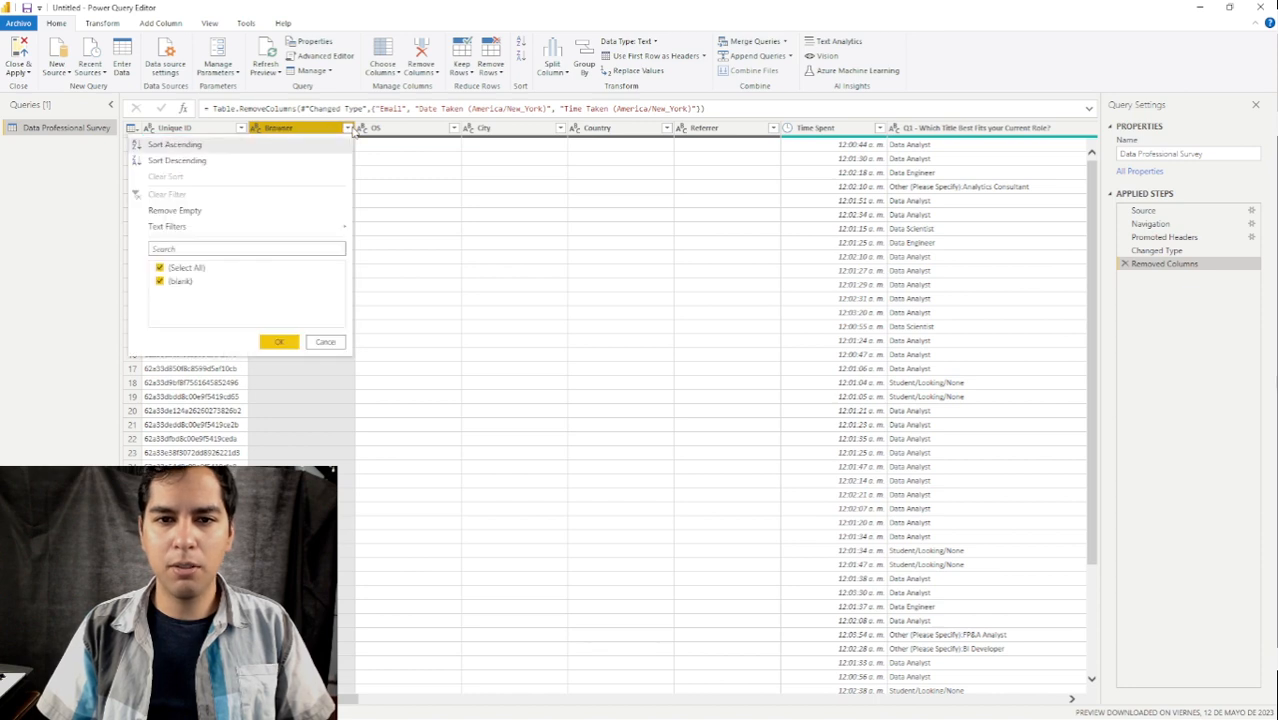
click(353, 133)
click(440, 130)
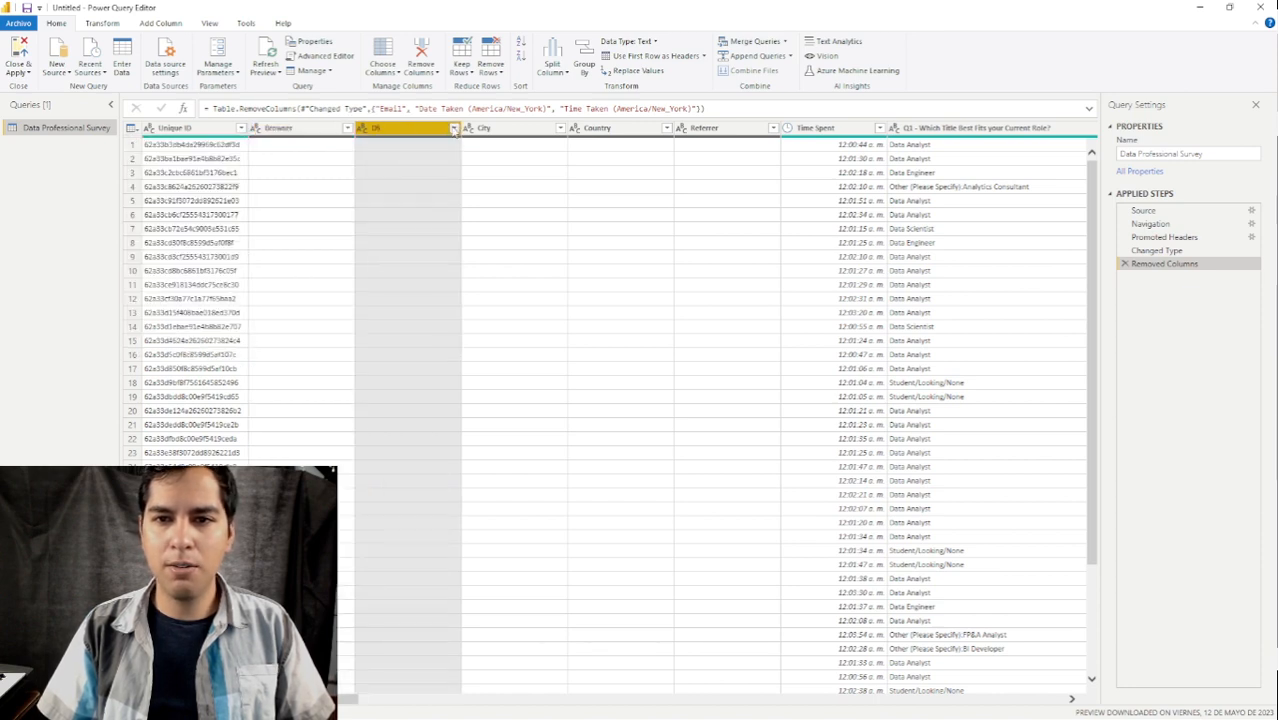
click(453, 129)
click(453, 129)
click(560, 129)
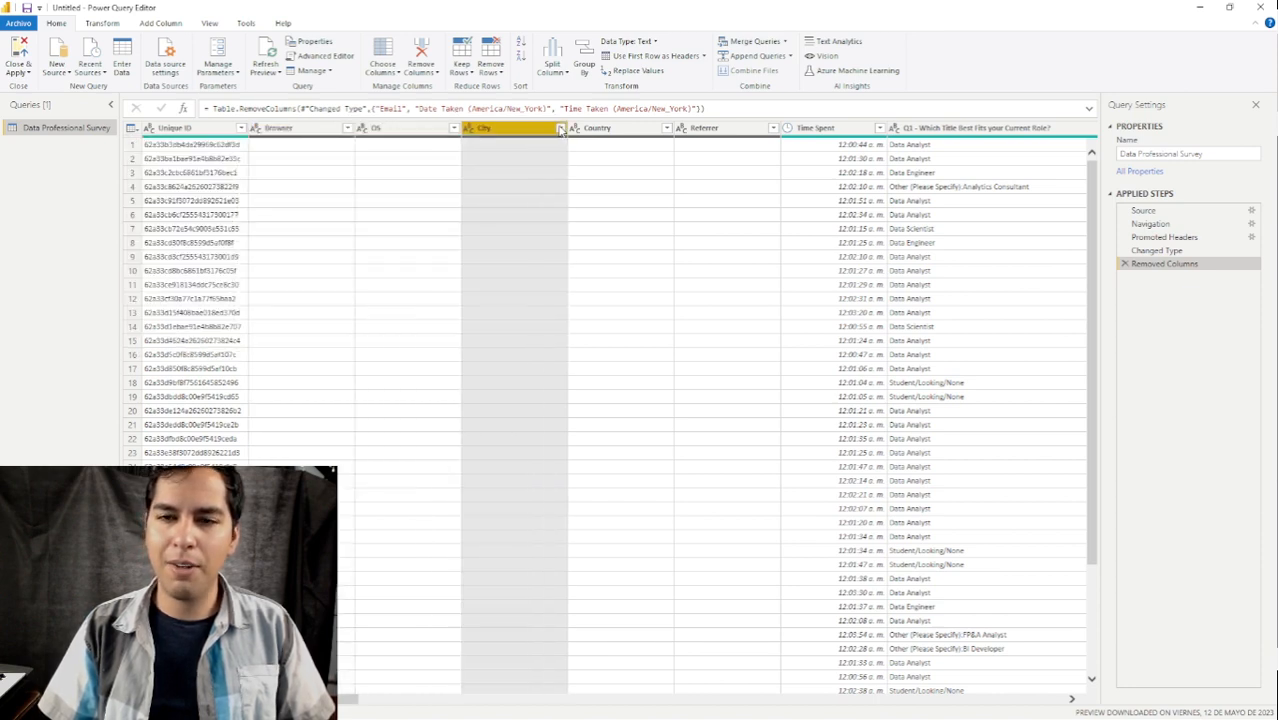
click(560, 129)
click(615, 128)
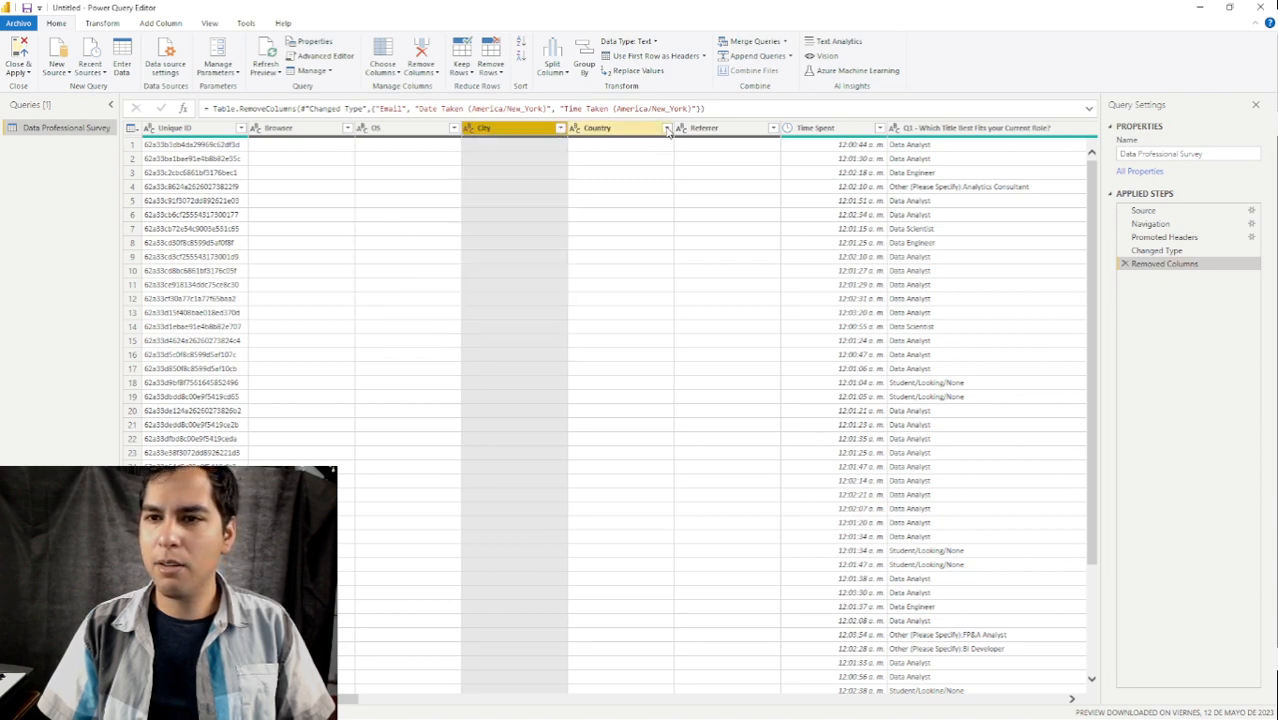
click(666, 128)
click(720, 128)
click(773, 128)
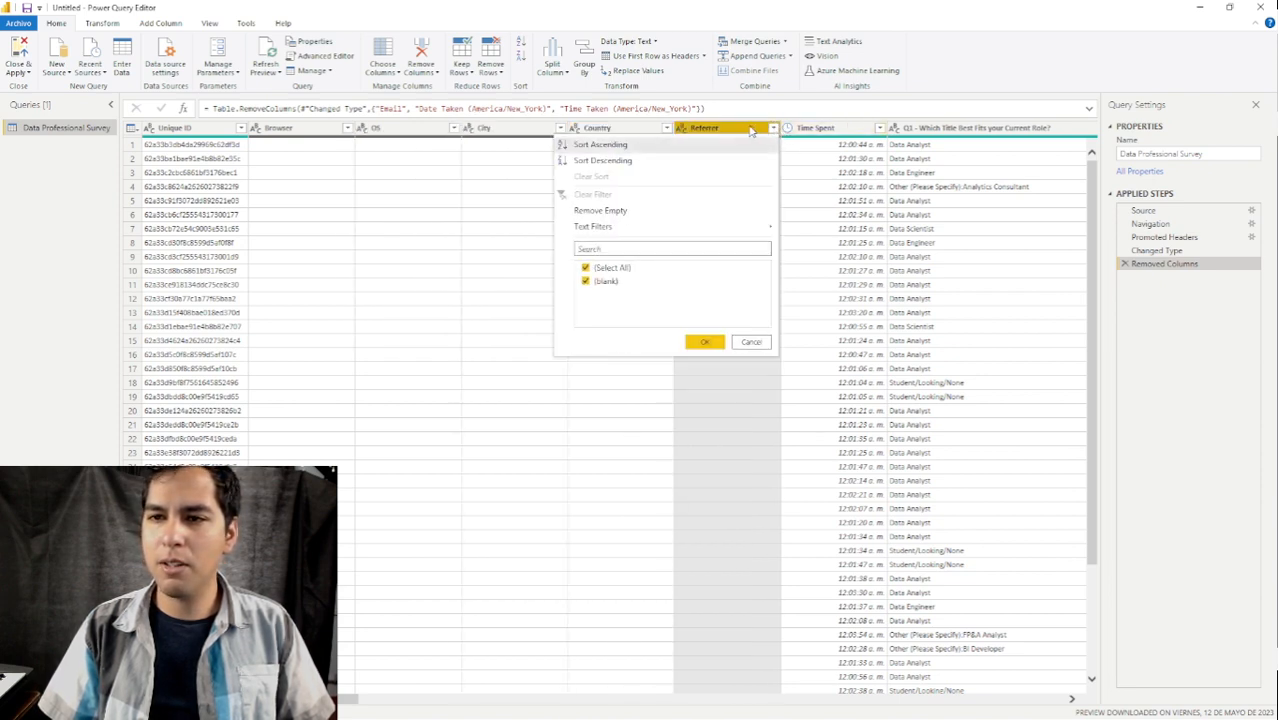
click(571, 125)
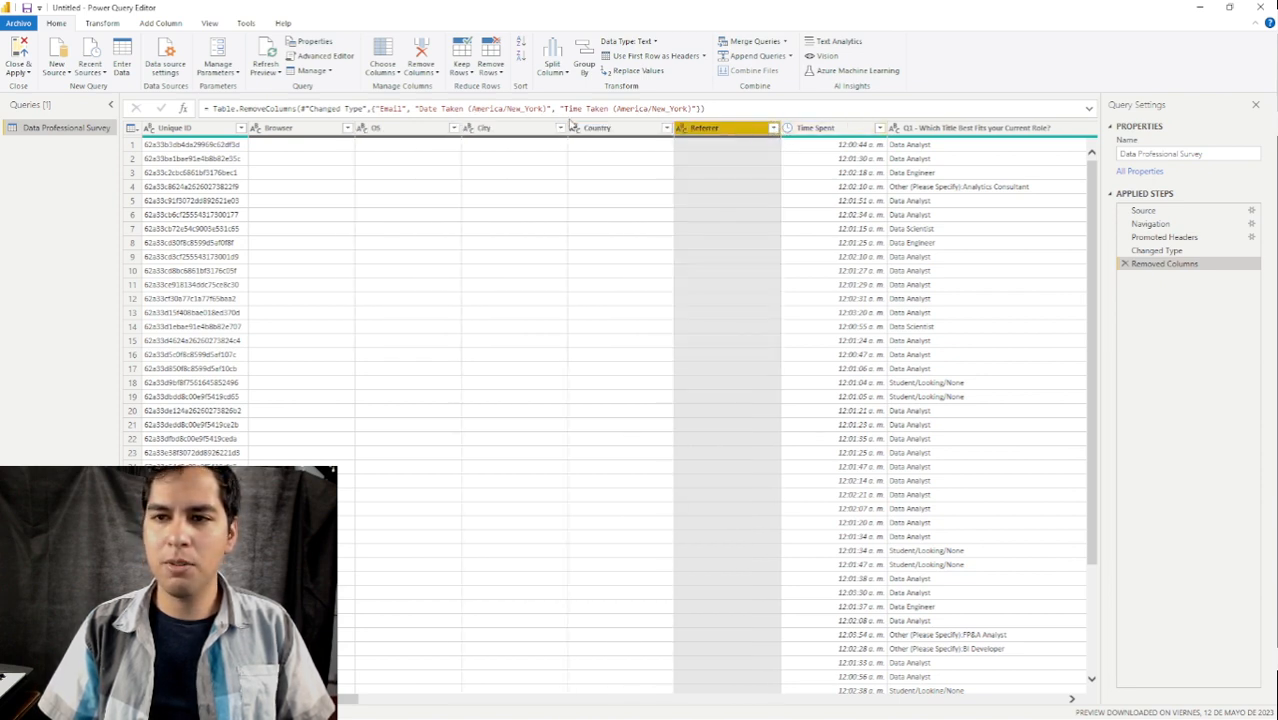
Remove the Browser, OS, City, Country and Referrer columns from the table together.
shift+click(293, 128)
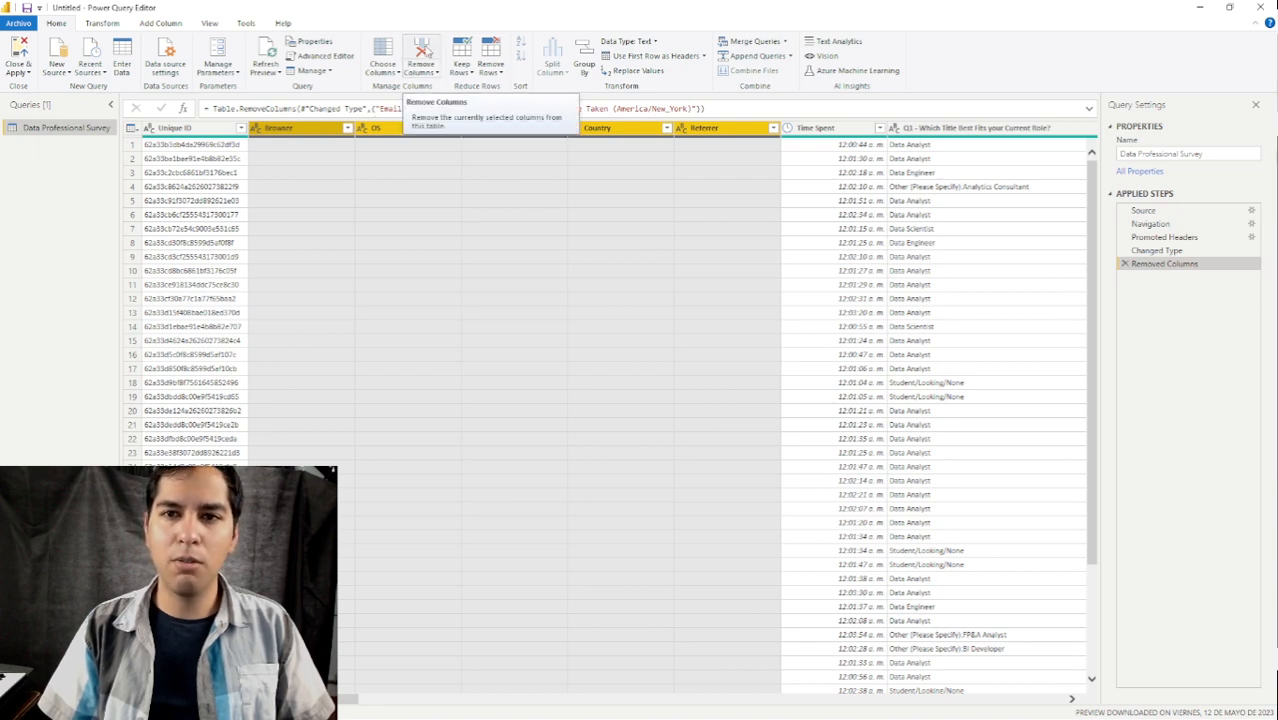
click(421, 50)
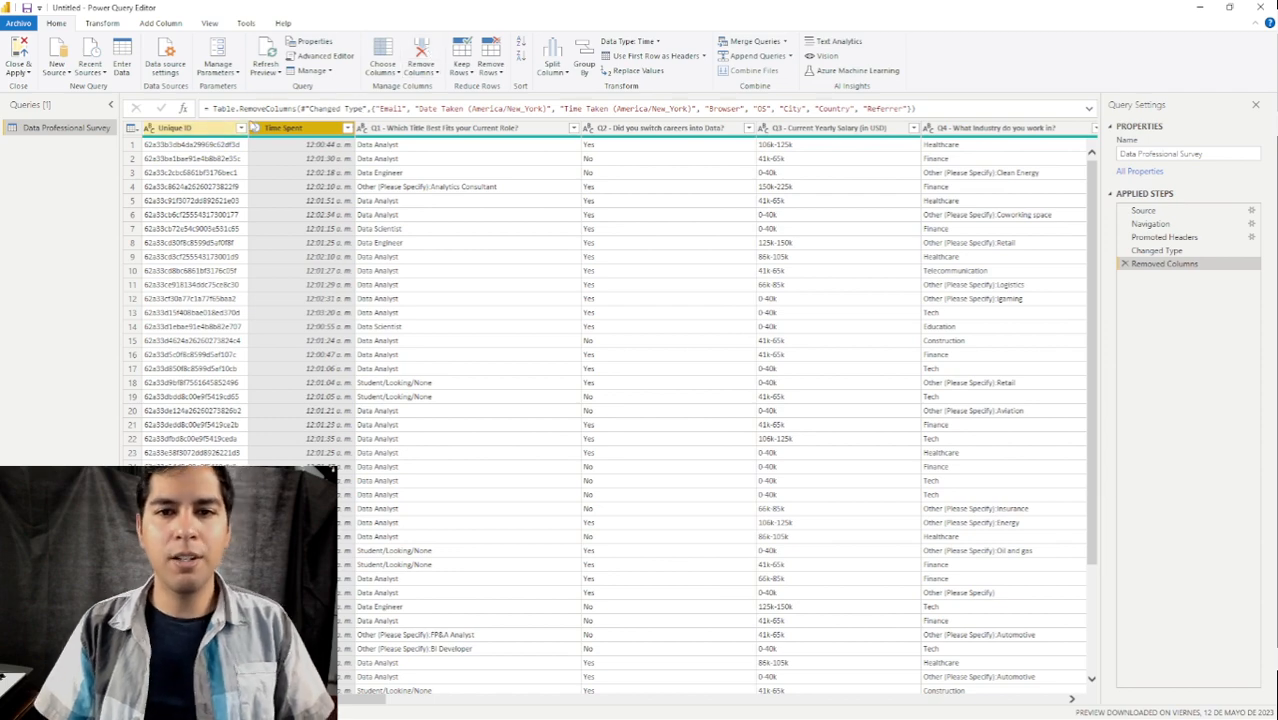
Check the distinct values in the Time Spent column and remove that column.
click(347, 128)
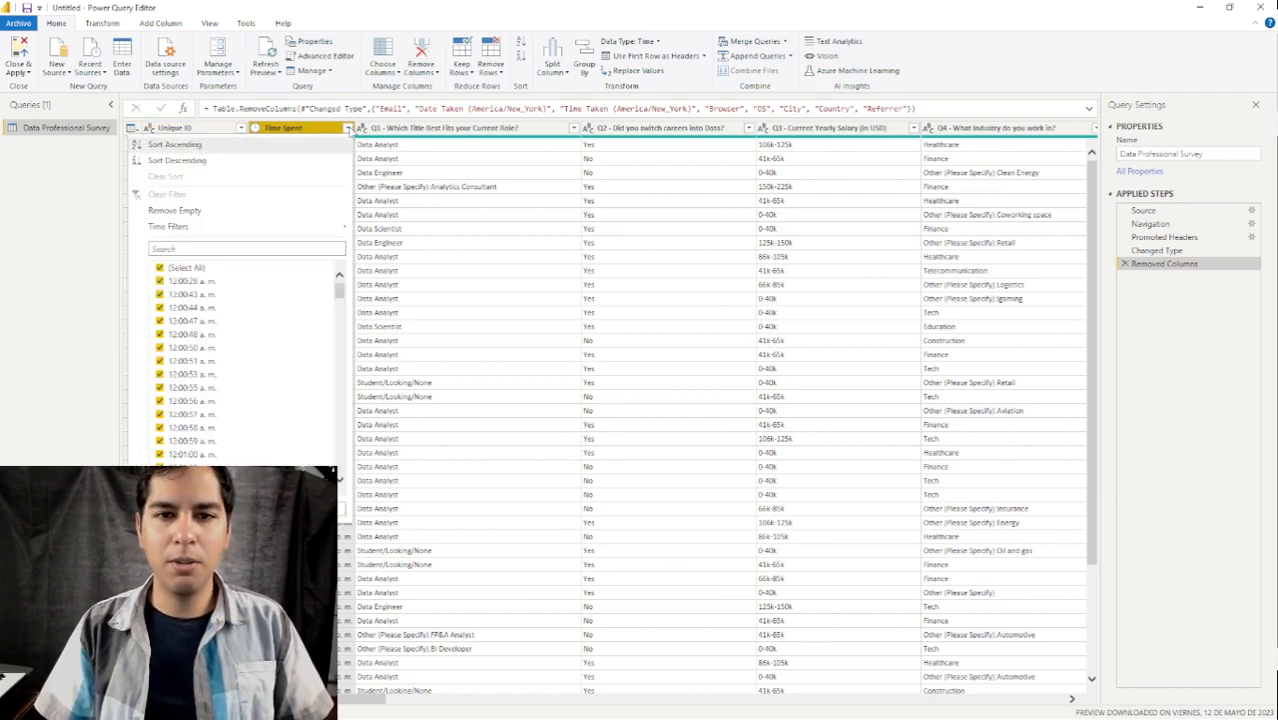
click(347, 128)
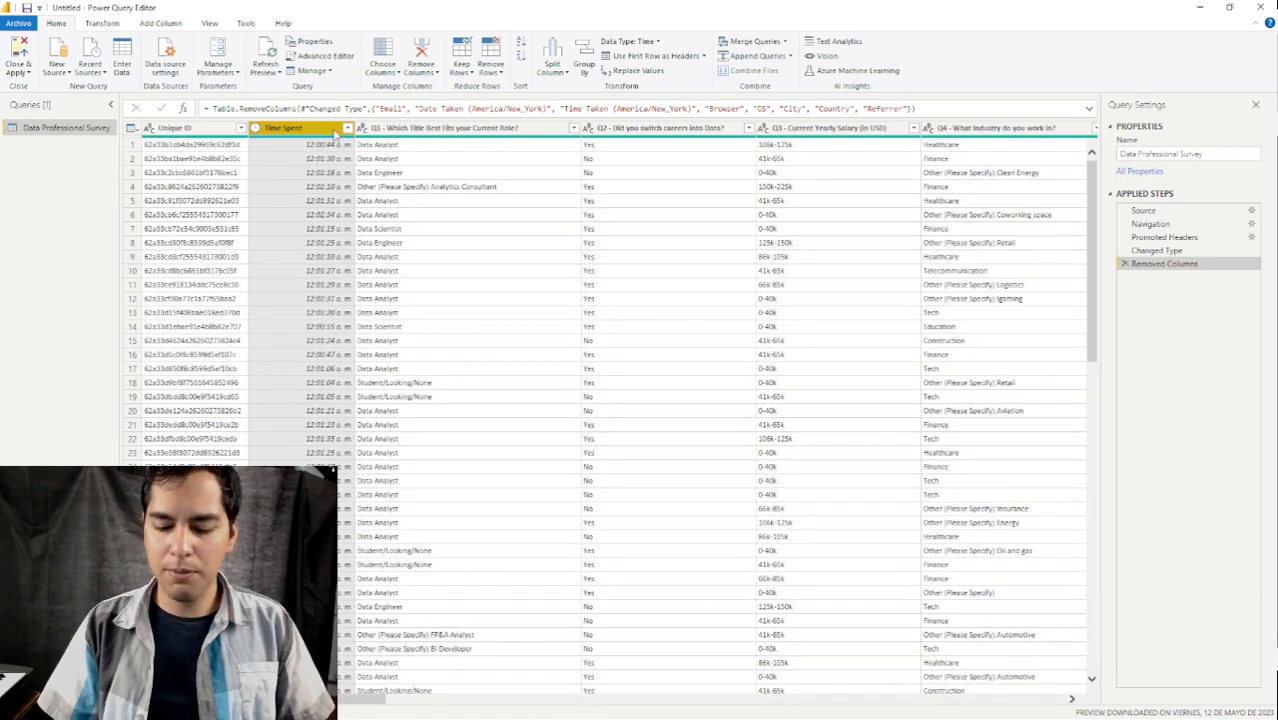
key(Delete)
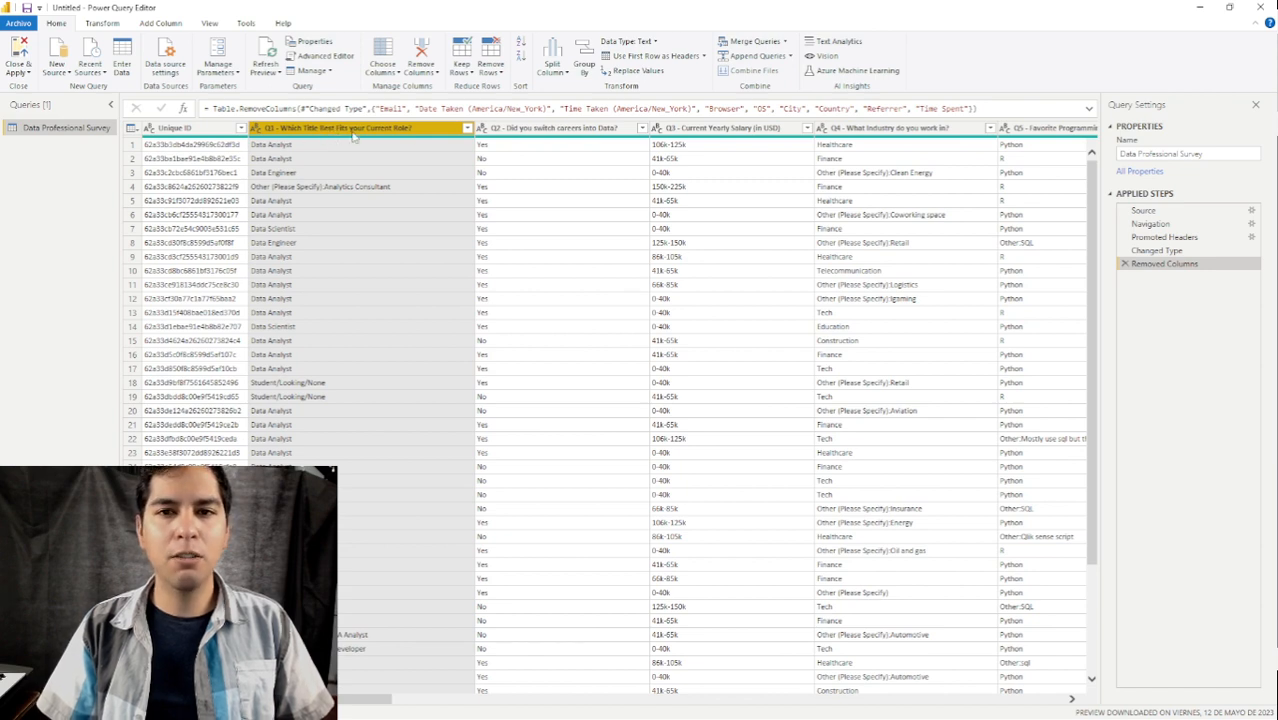
Examine the distinct job titles in the Q1 current role column, including the Other (Please Specify) variants, leaving the filter unchanged.
mouse_move(409, 142)
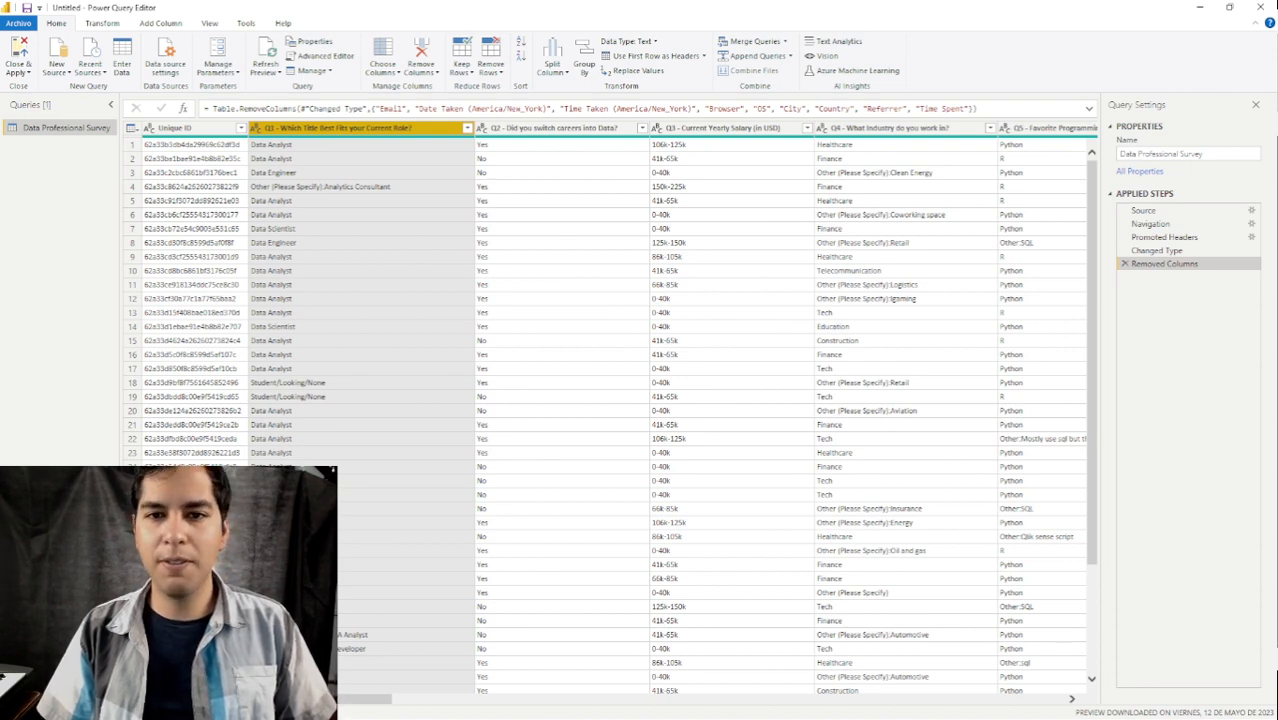
click(467, 128)
scroll(395, 302, down, 7)
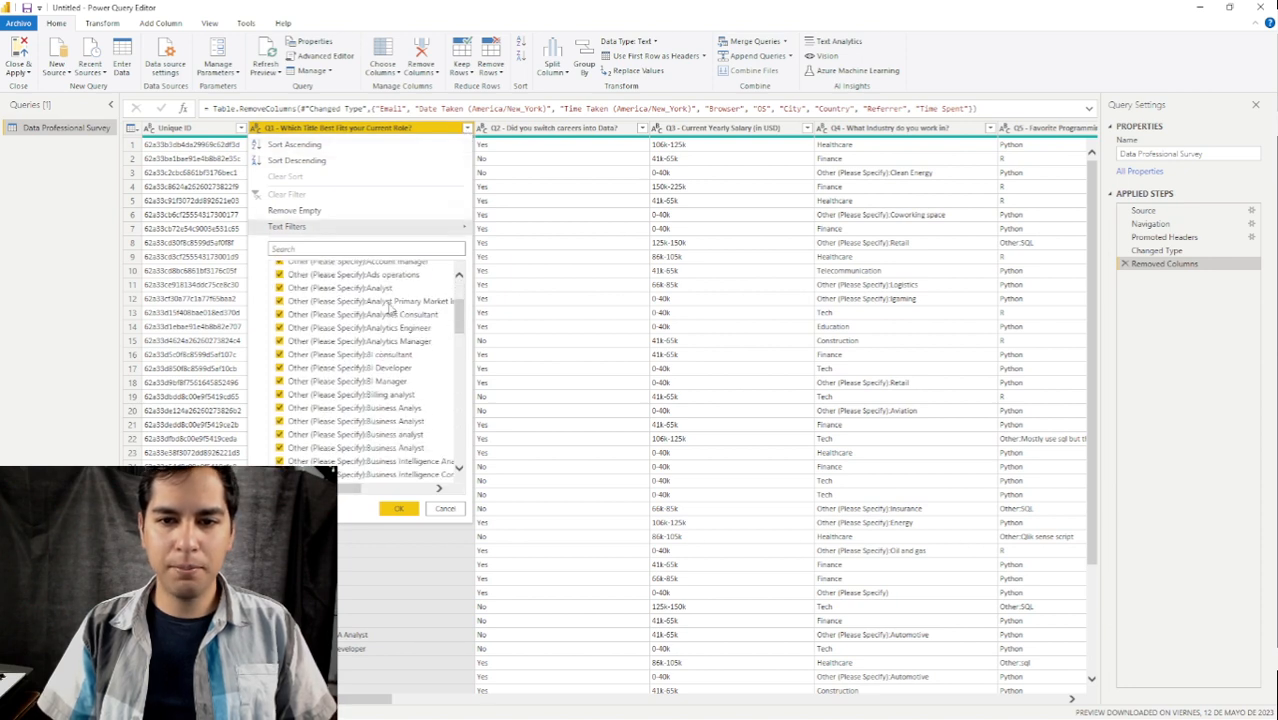
scroll(395, 302, down, 12)
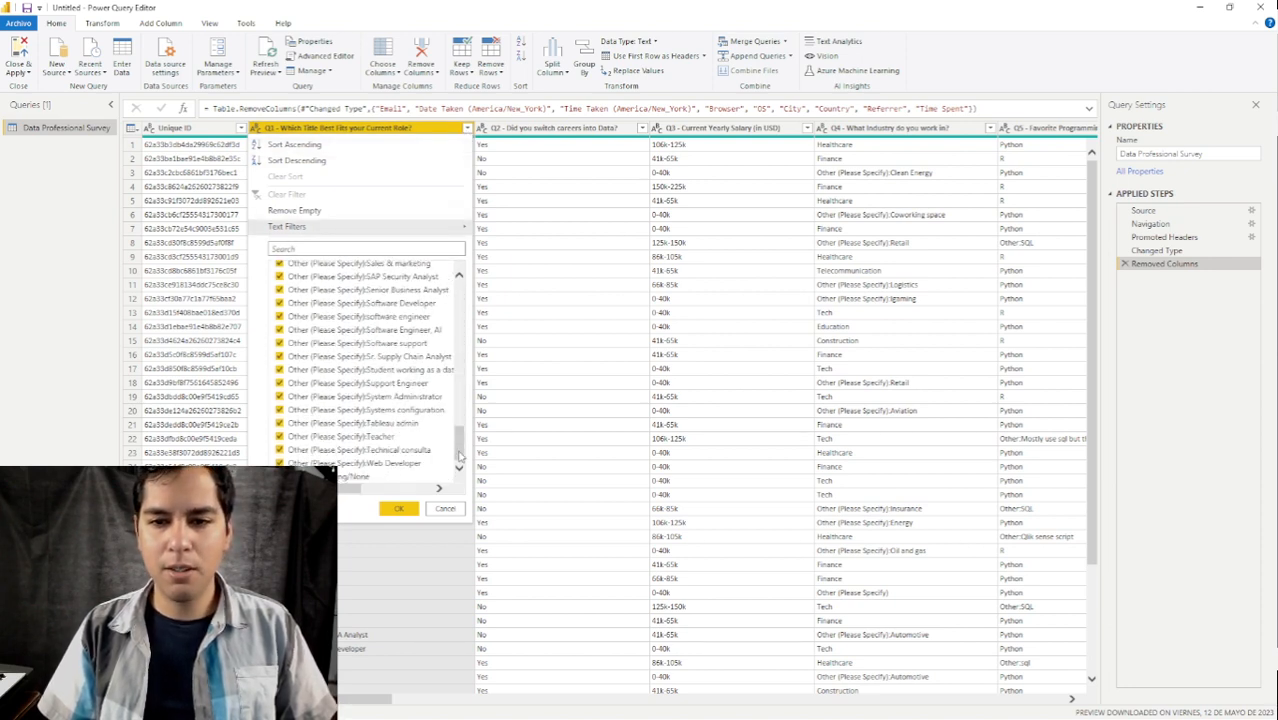
drag(459, 452, 464, 298)
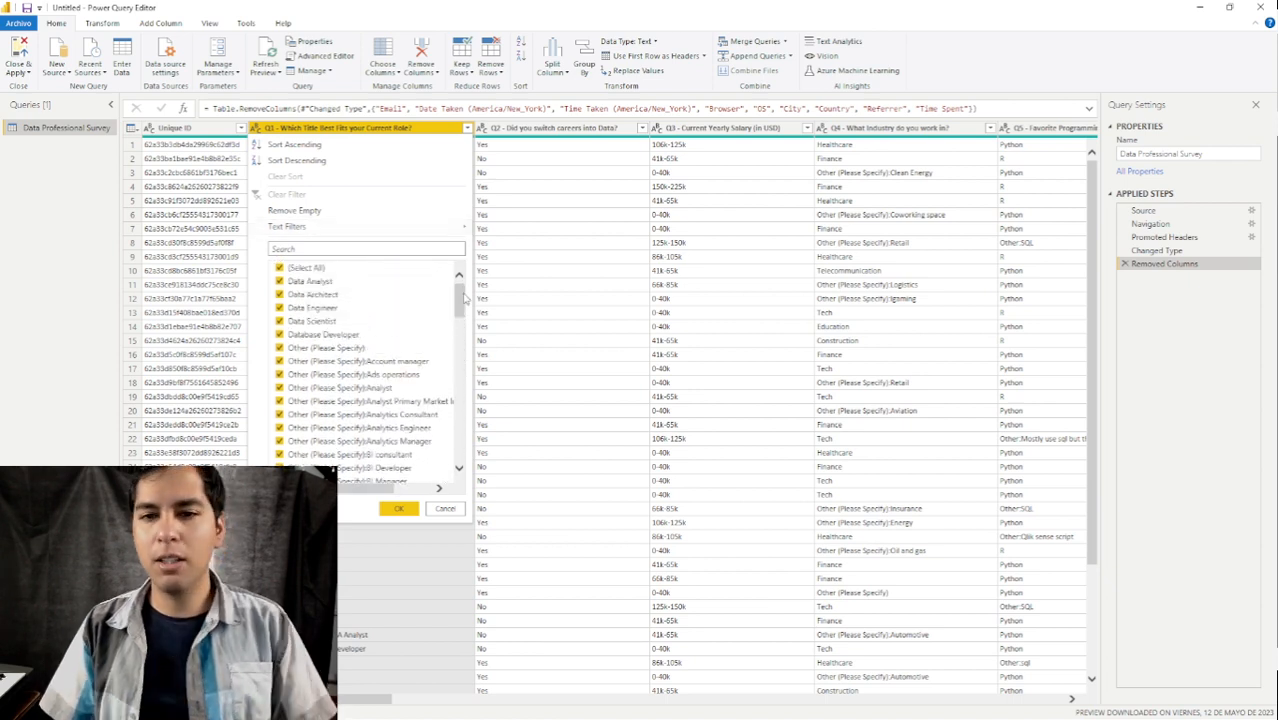
click(441, 508)
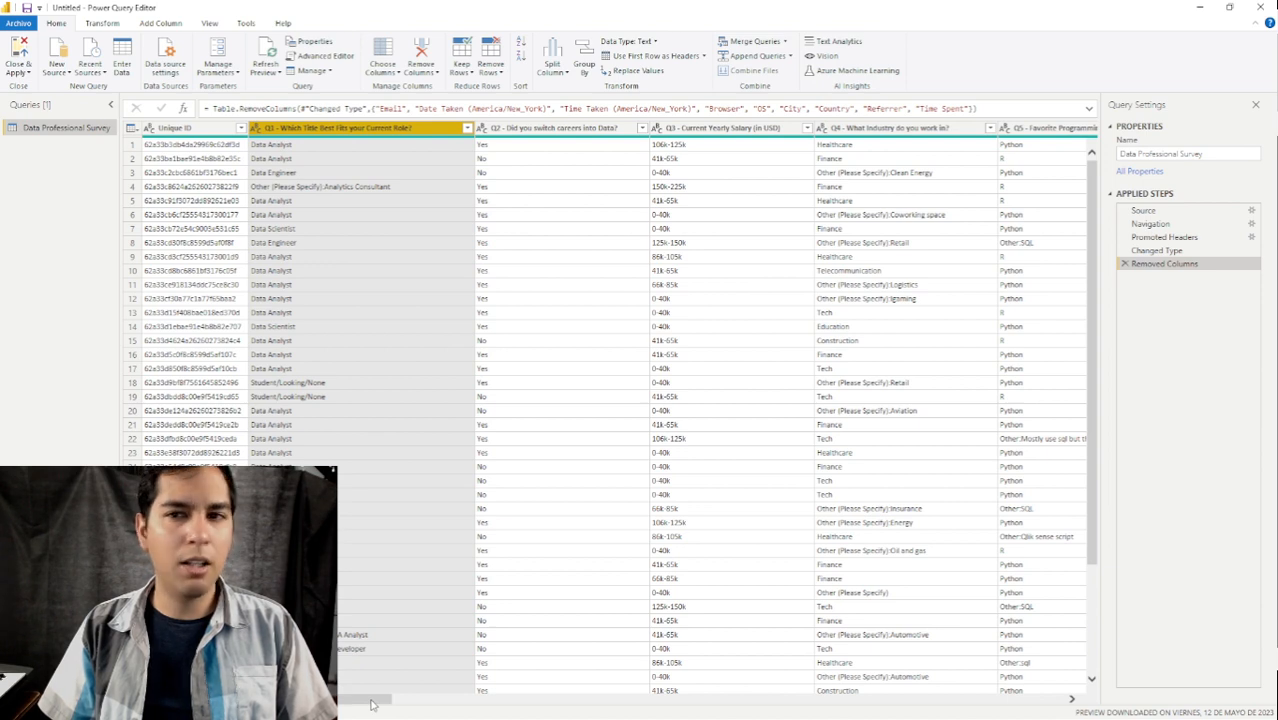
Remove the Q2 column asking whether respondents switched careers into data.
click(565, 130)
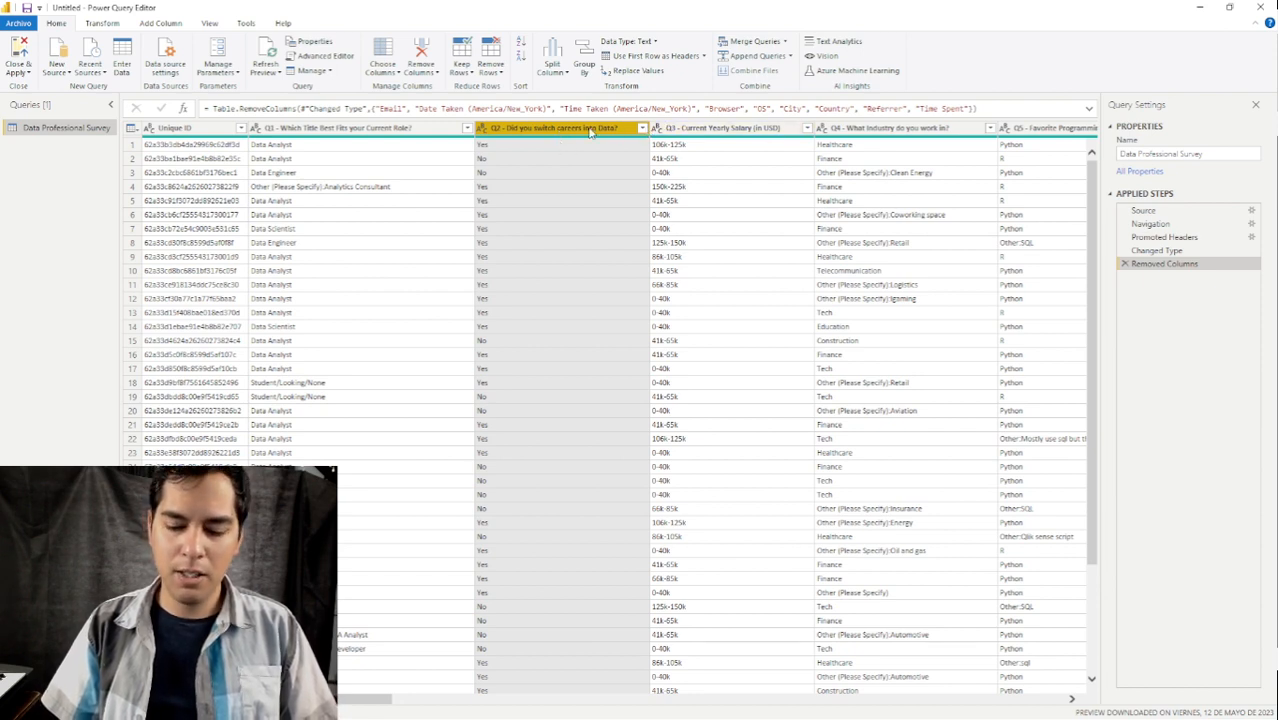
click(420, 55)
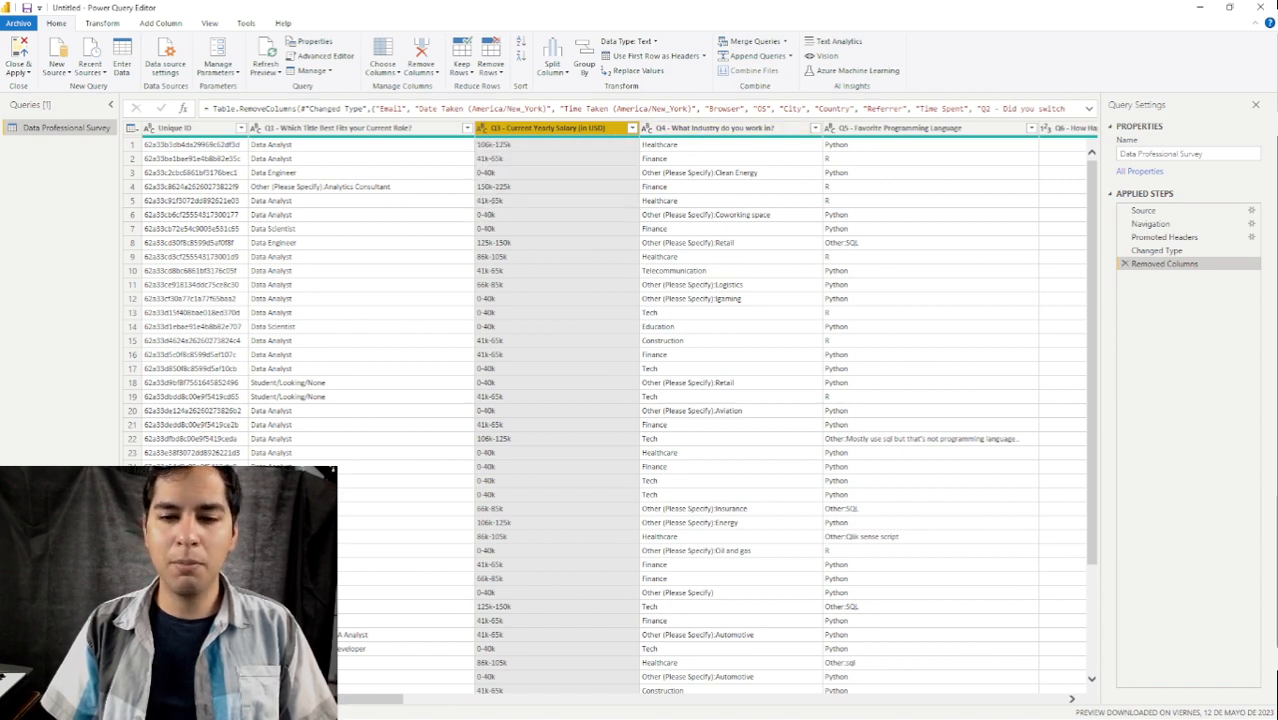
Examine the distinct values in the Q4 industry and Q5 Favorite Programming Language columns, leaving both filters unchanged.
scroll(406, 290, right, 5)
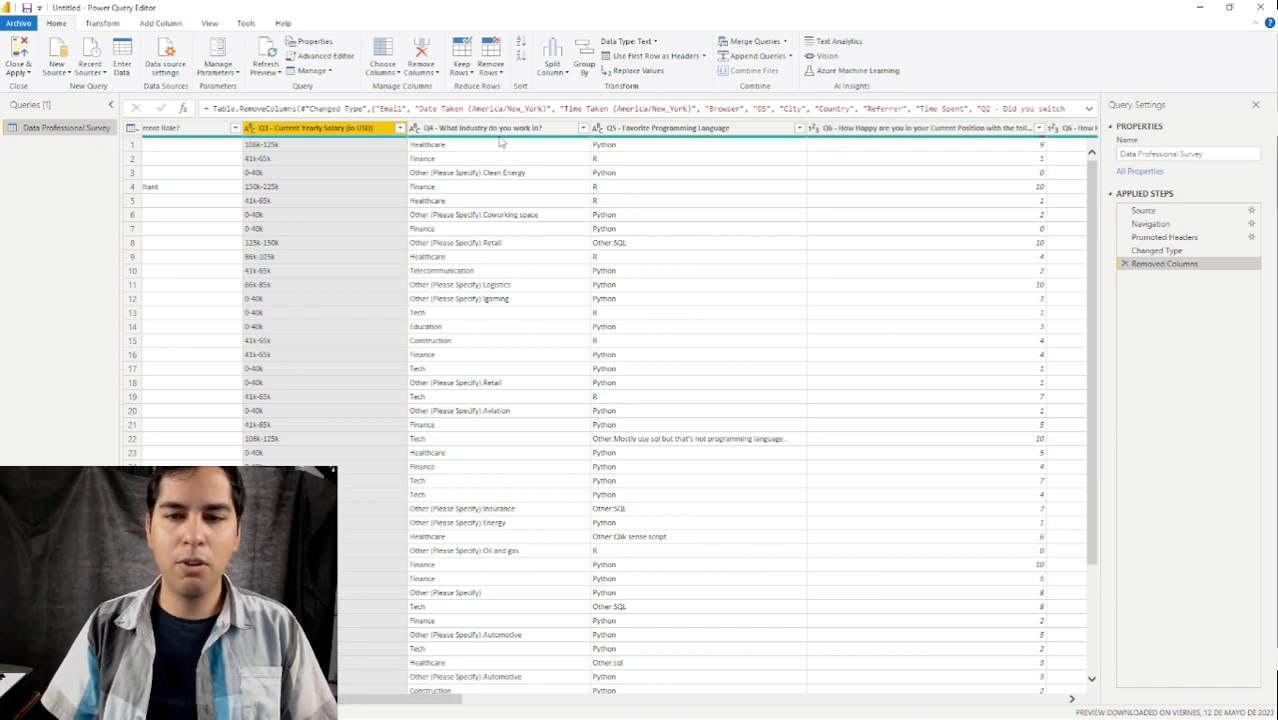
click(500, 129)
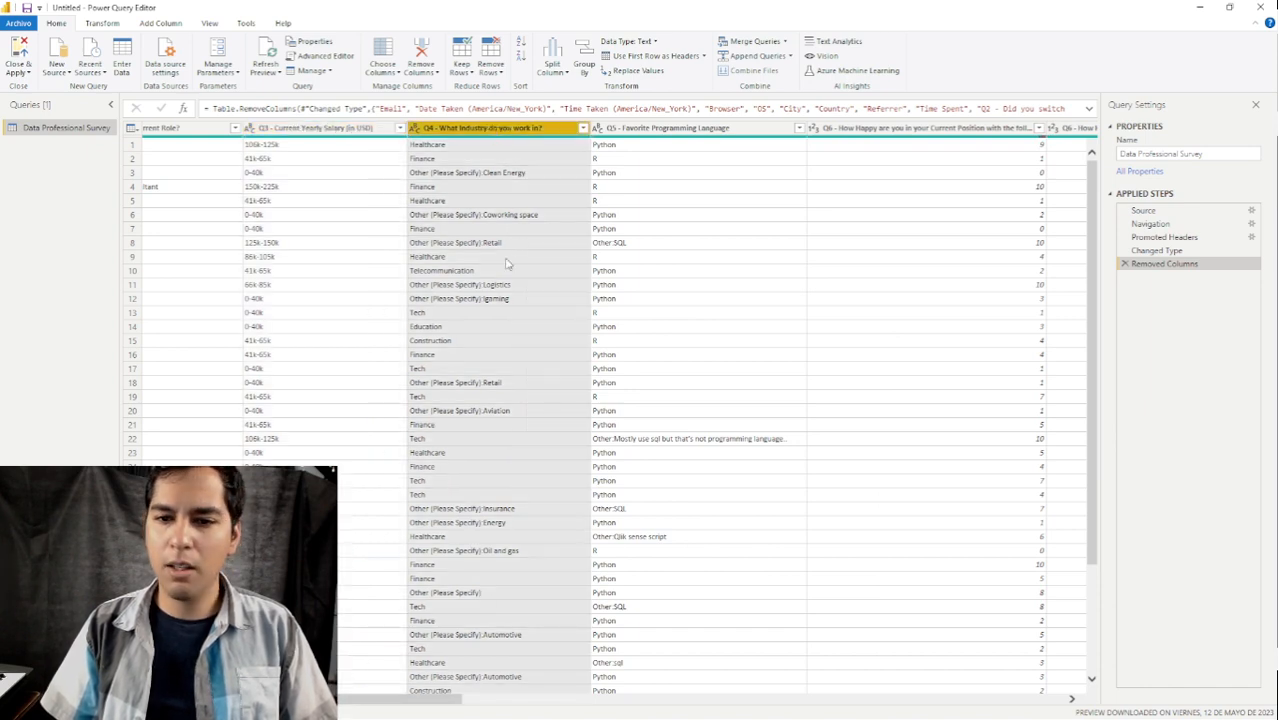
click(583, 128)
scroll(448, 376, up, 2)
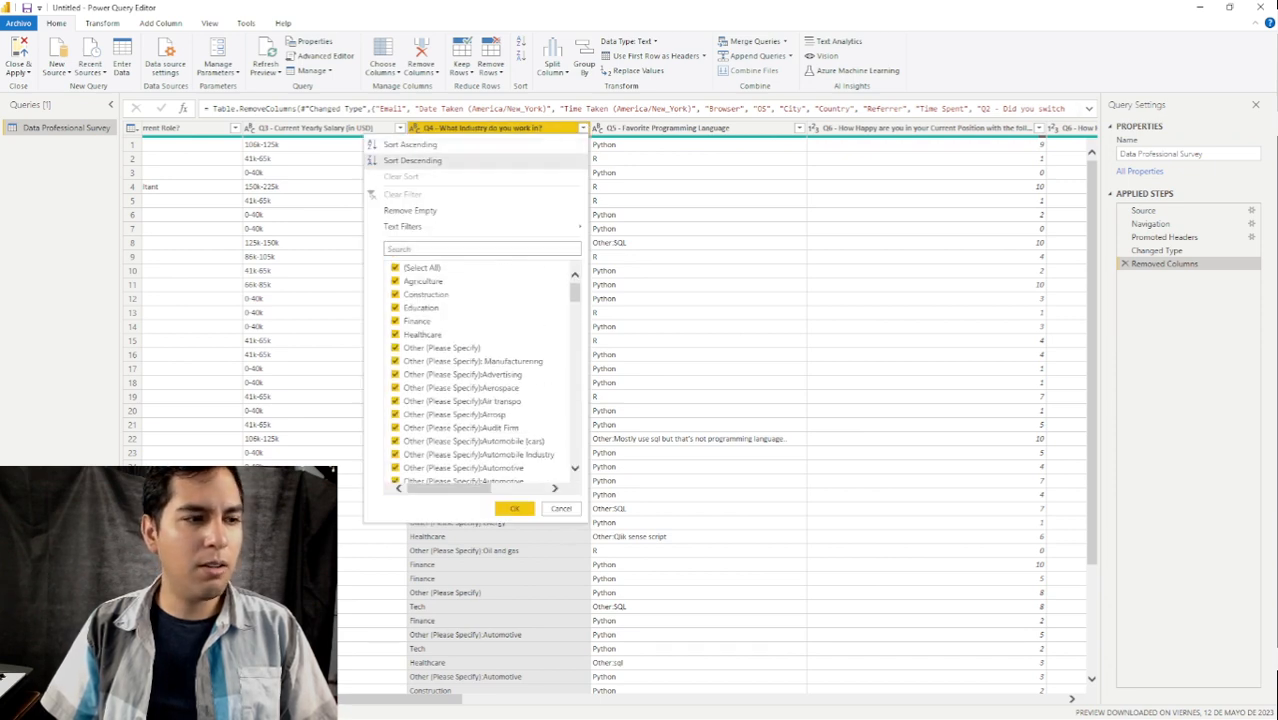
click(583, 128)
click(583, 128)
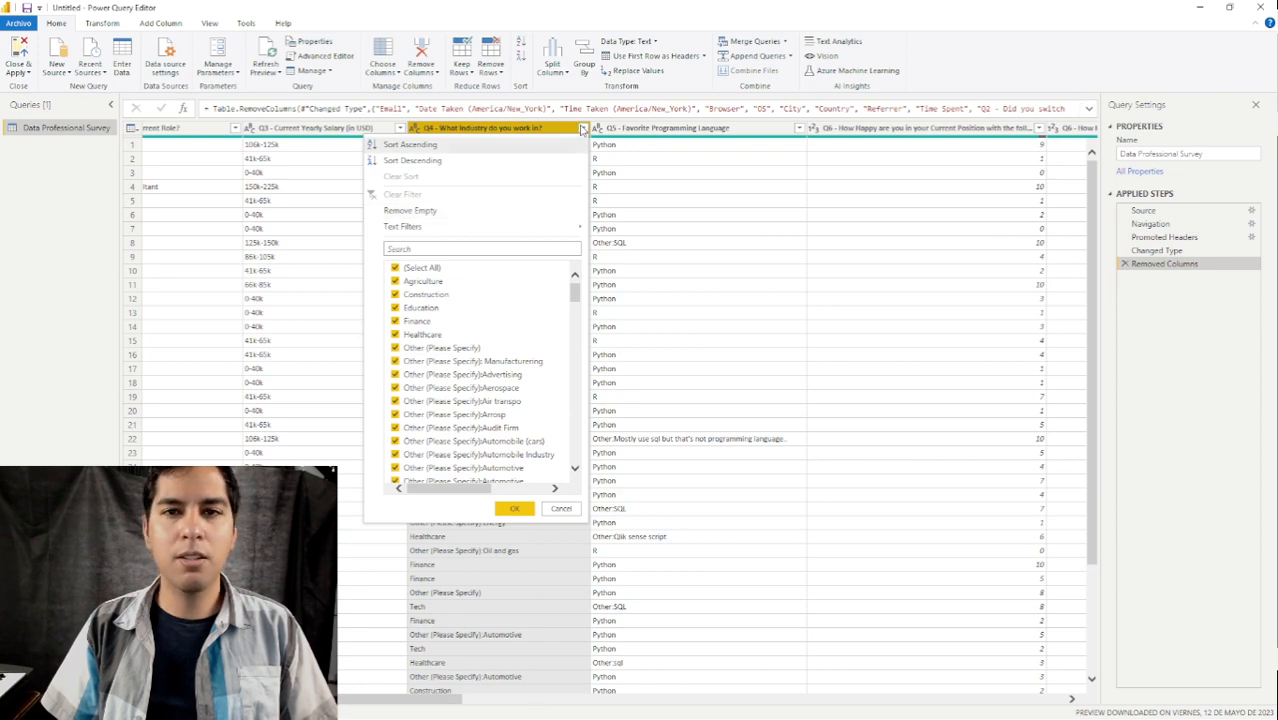
click(583, 128)
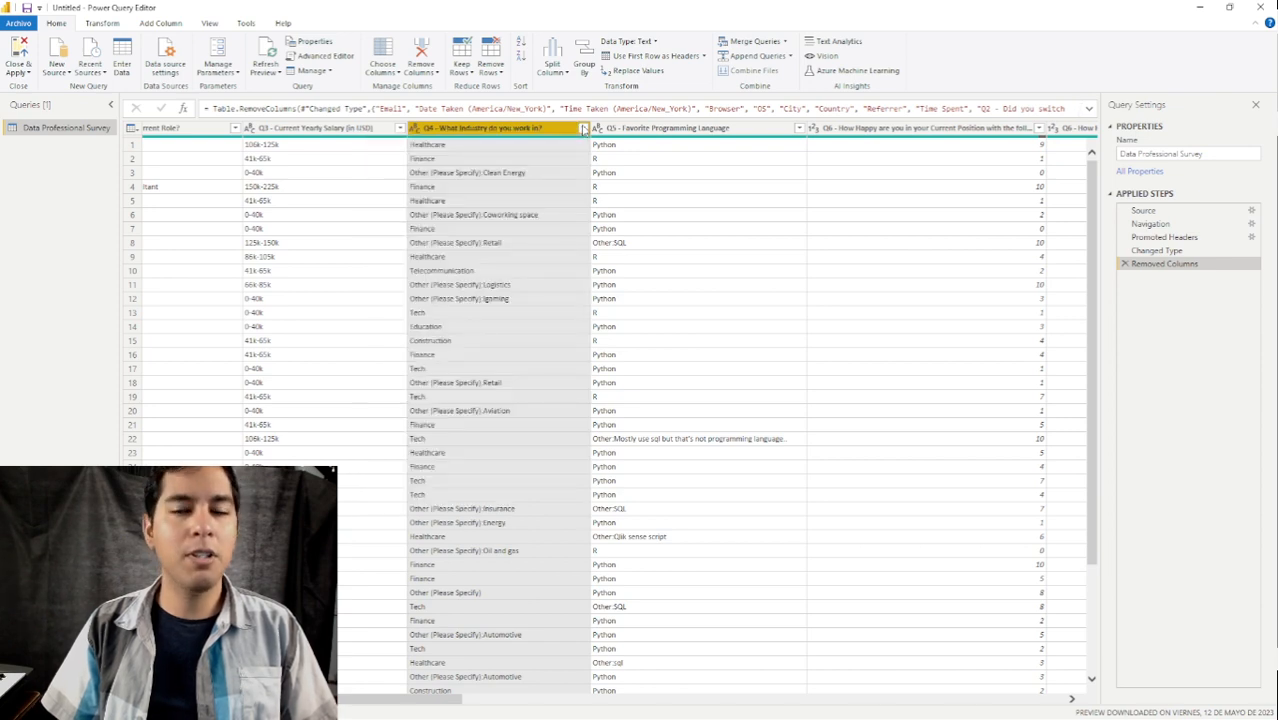
click(688, 128)
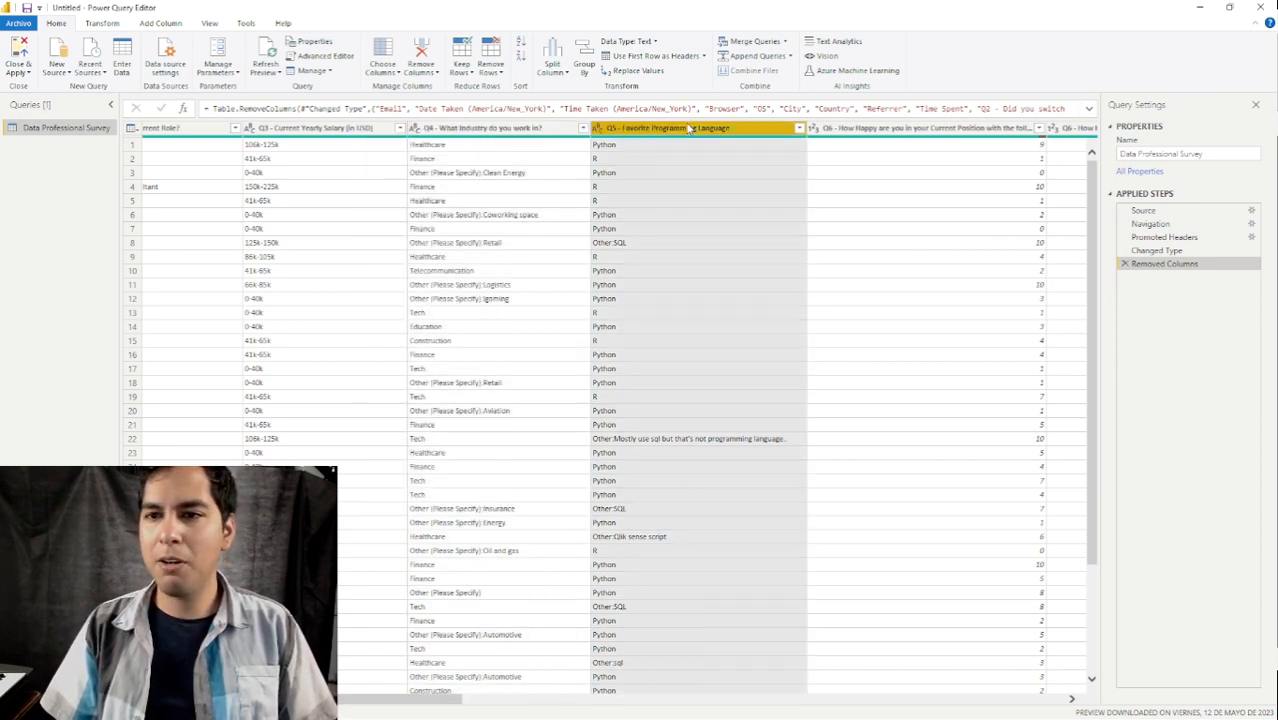
click(799, 128)
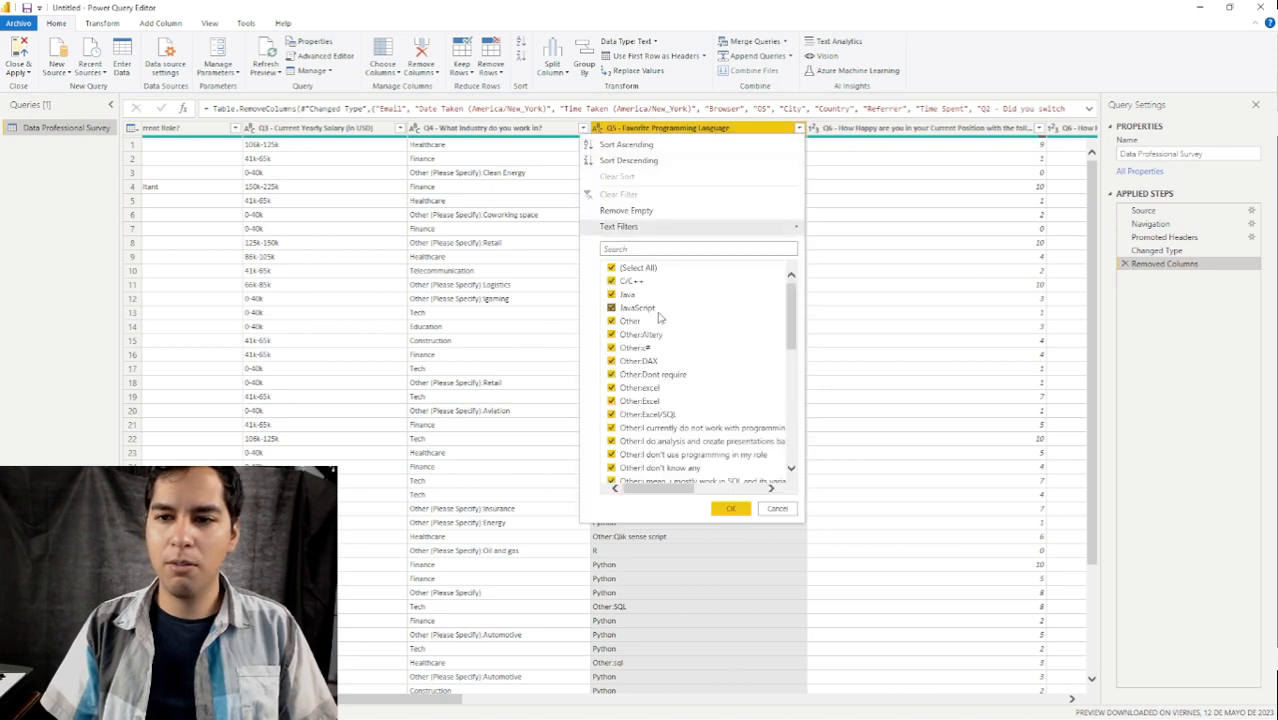
scroll(585, 318, down, 4)
scroll(585, 318, up, 4)
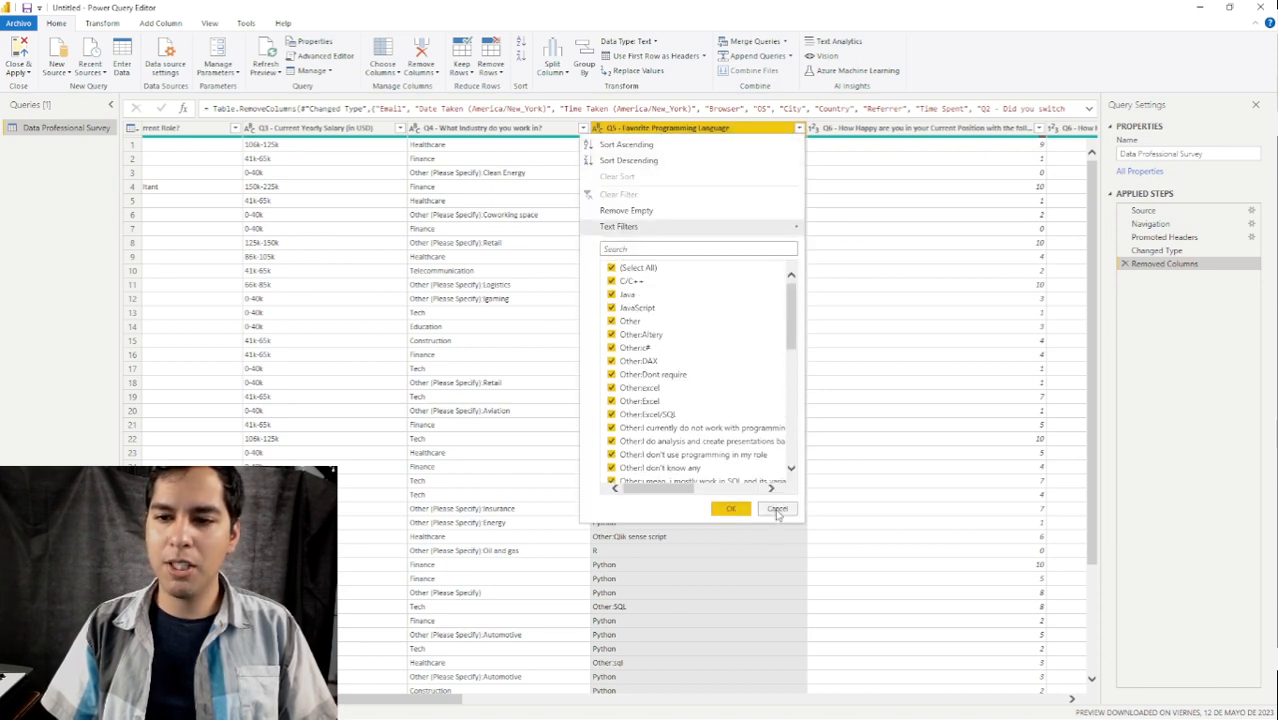
click(777, 509)
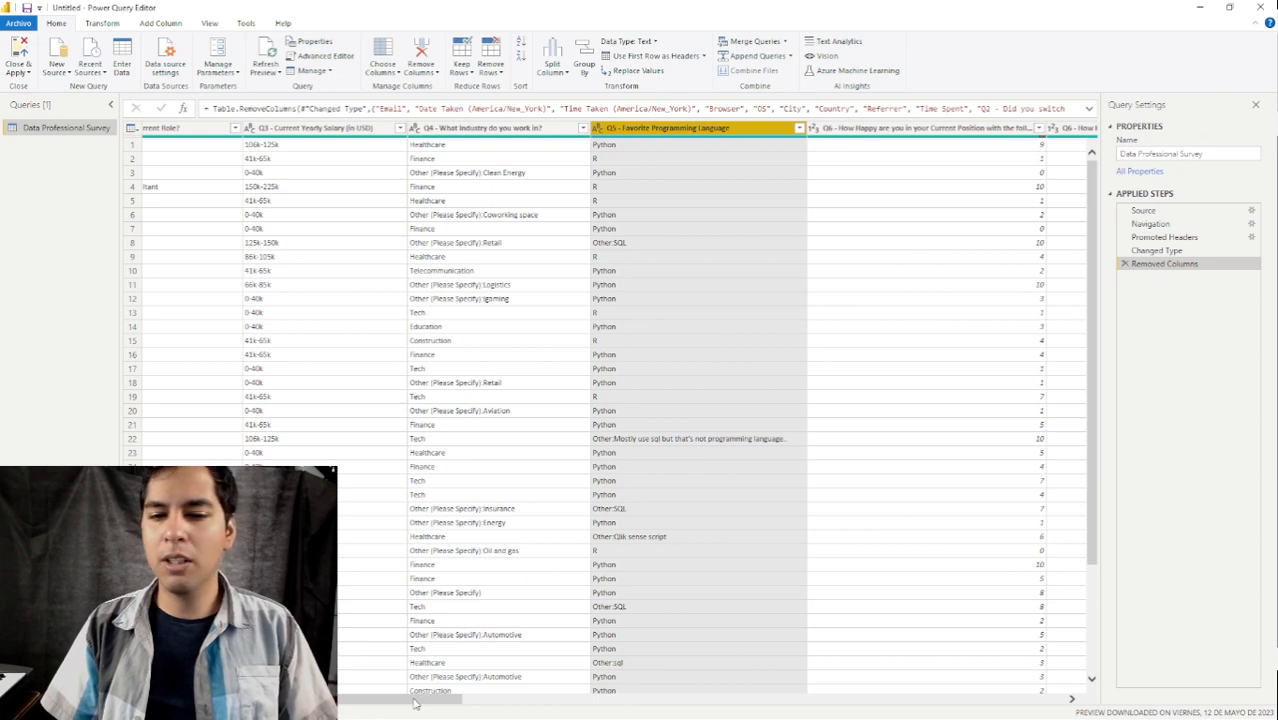
Read the full header of the first Q6 happiness column to its end, keeping the name as it is.
drag(415, 704, 545, 693)
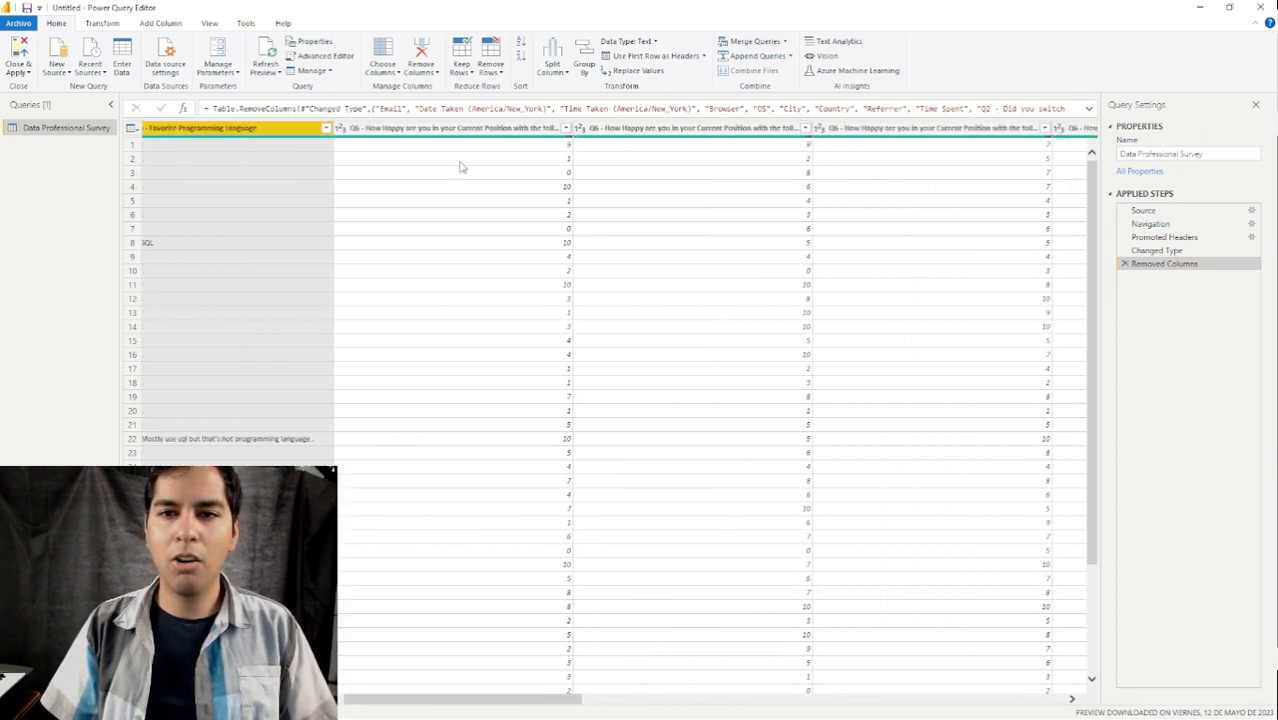
click(467, 129)
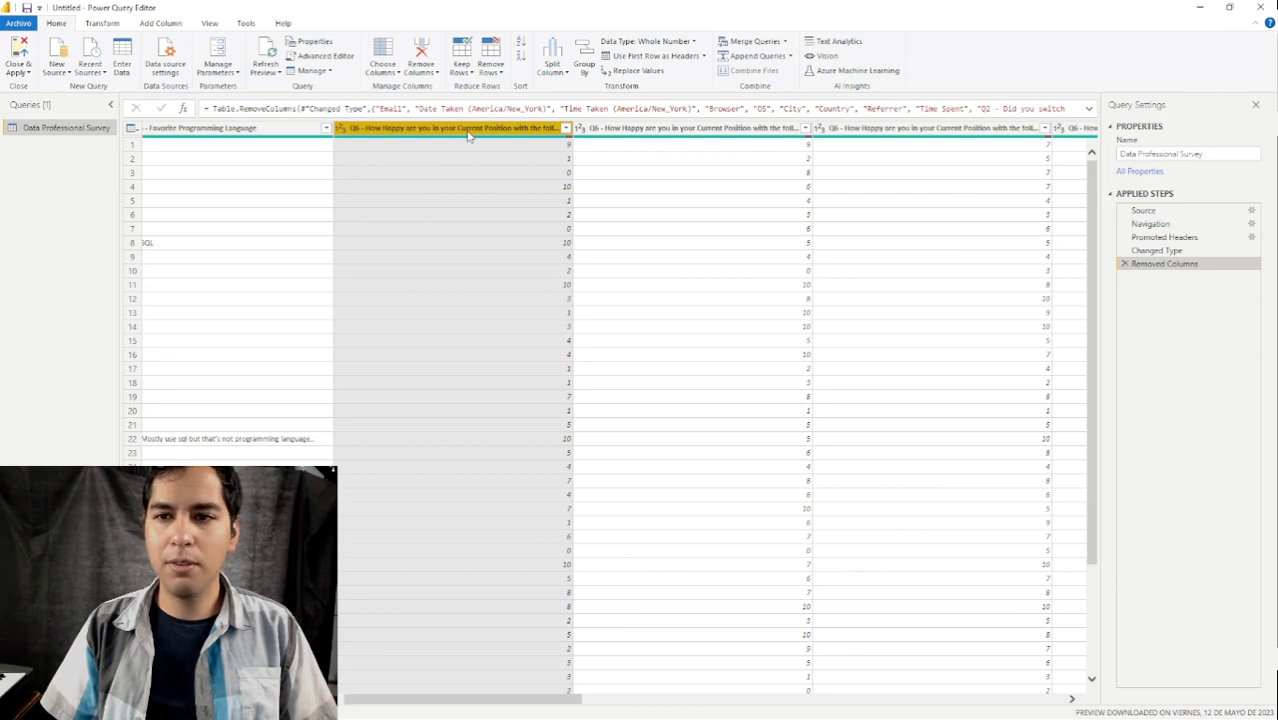
click(566, 129)
click(566, 129)
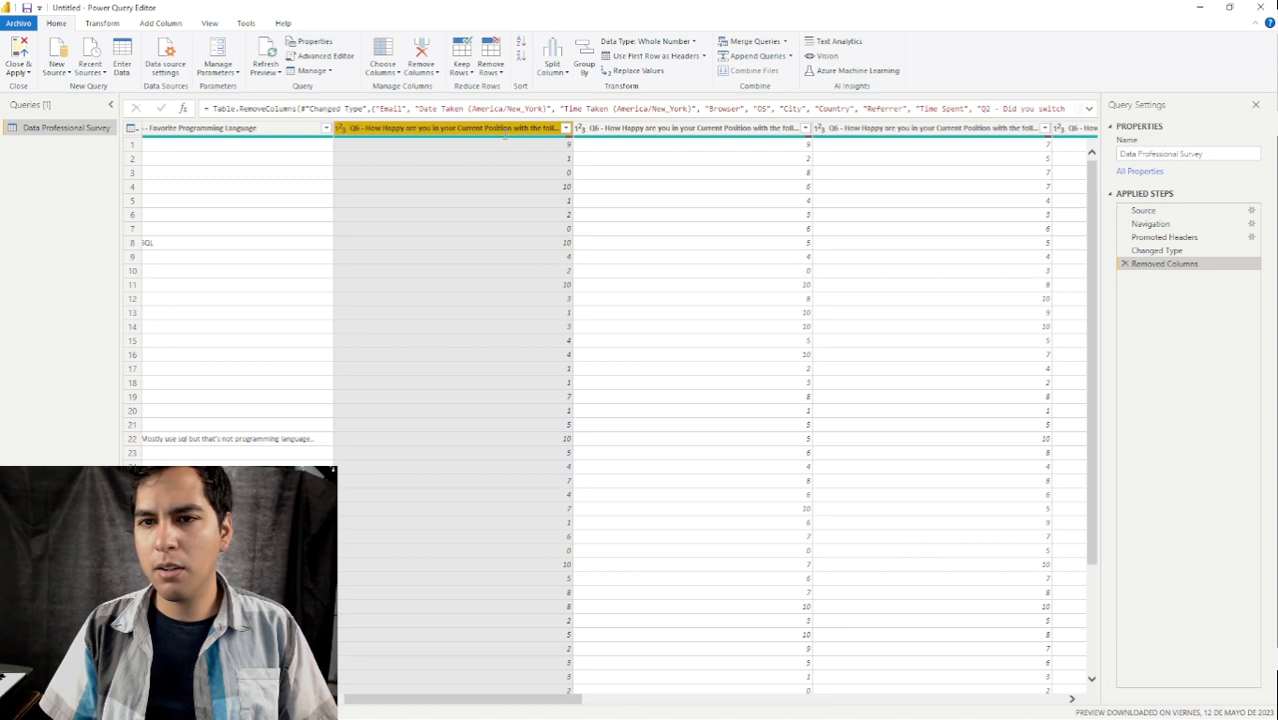
double_click(523, 129)
drag(523, 129, 598, 140)
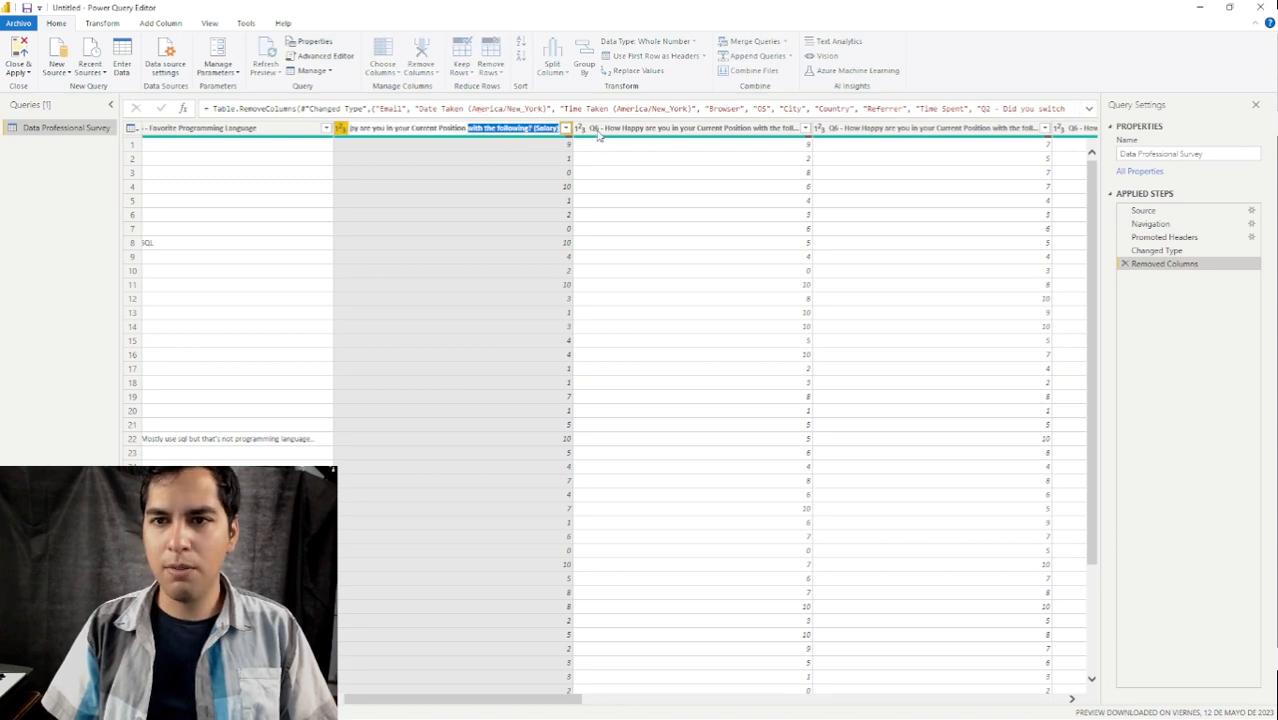
click(465, 128)
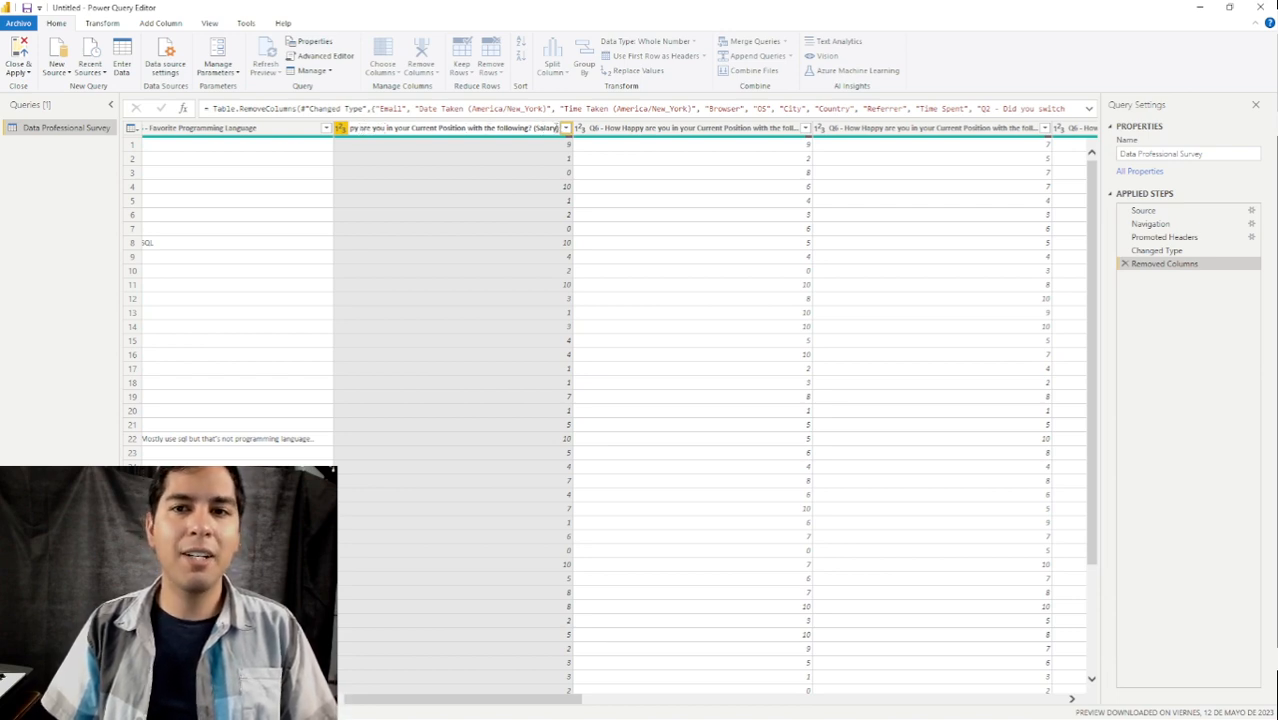
key(Return)
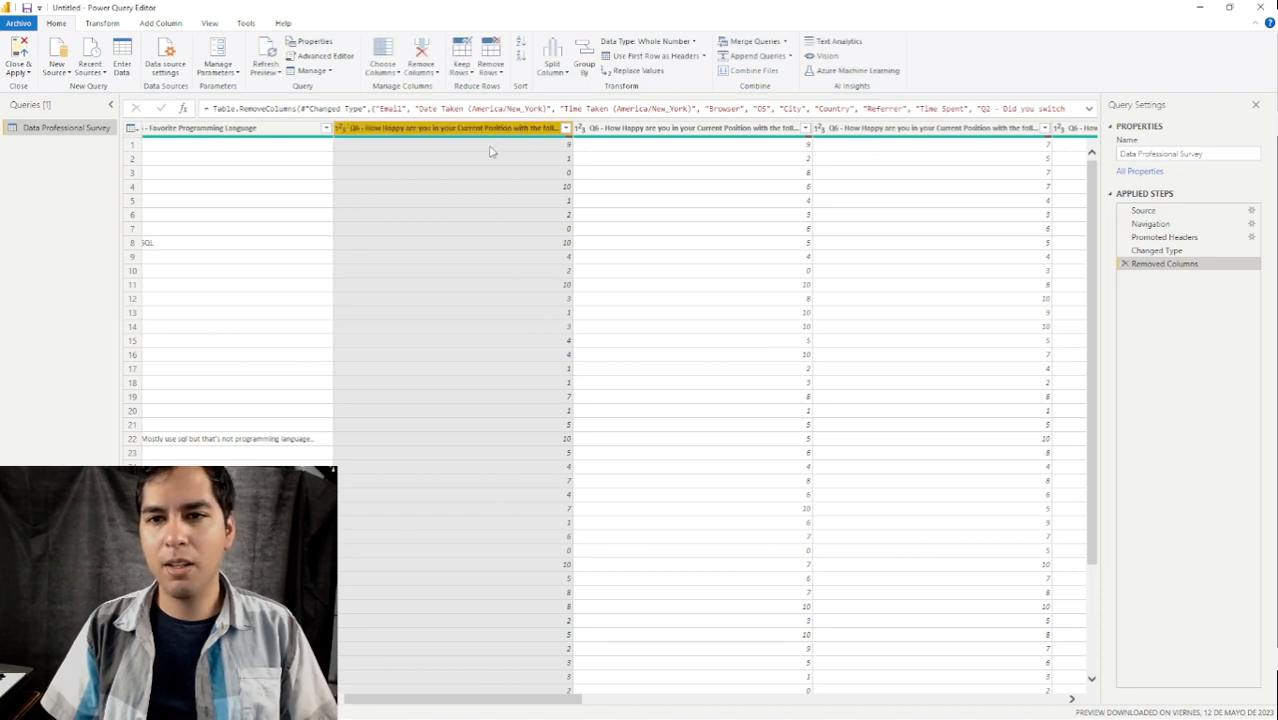
Read the full header of the second Q6 happiness column, including the aspect in parentheses, without renaming it.
click(630, 130)
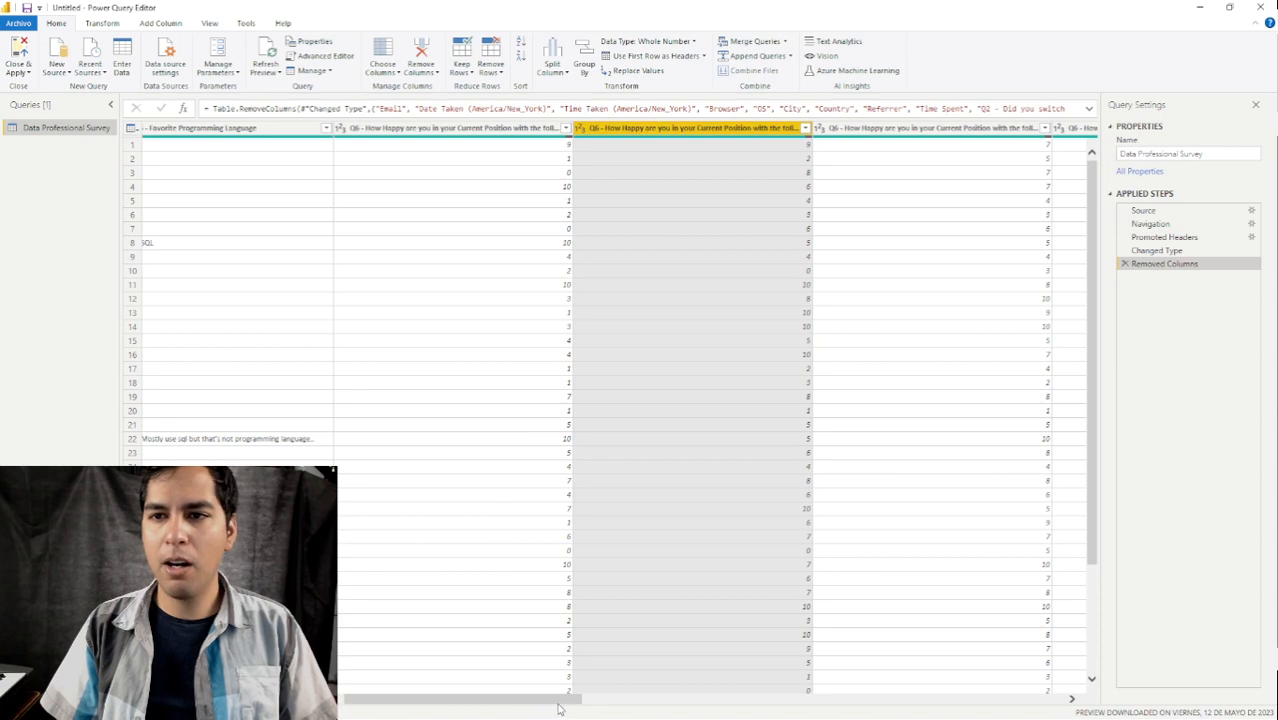
double_click(738, 128)
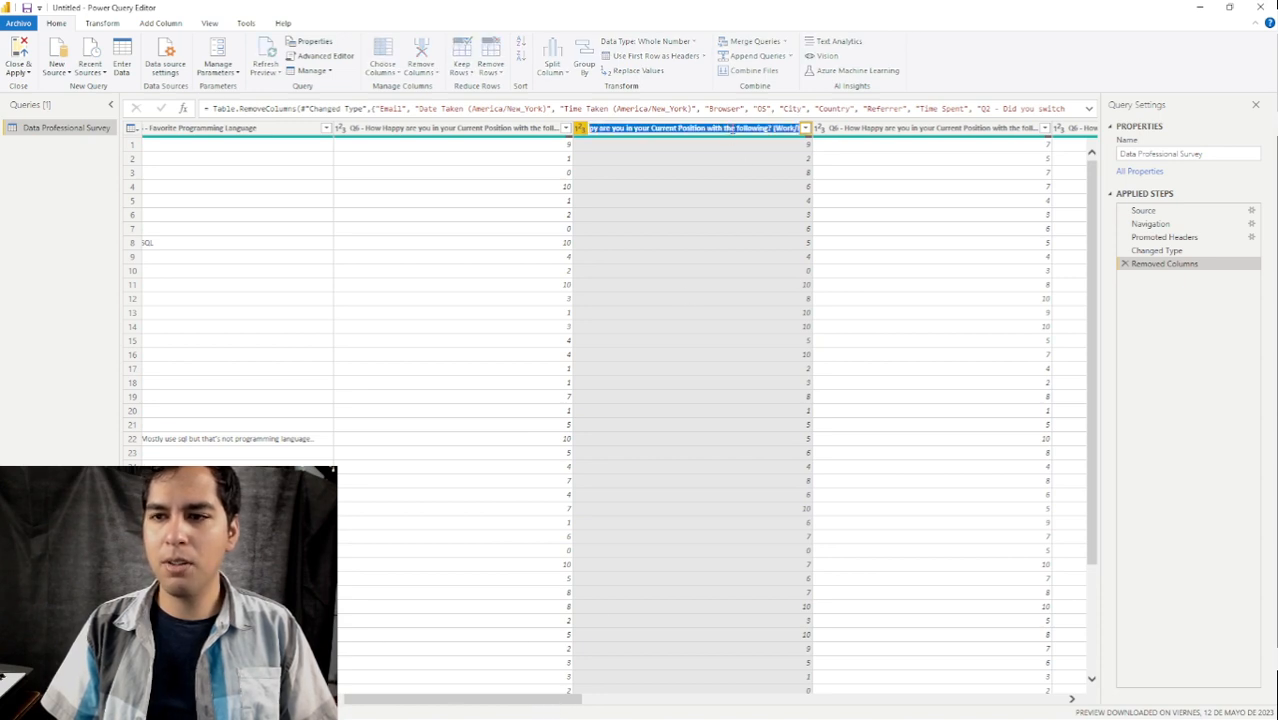
drag(748, 128, 818, 132)
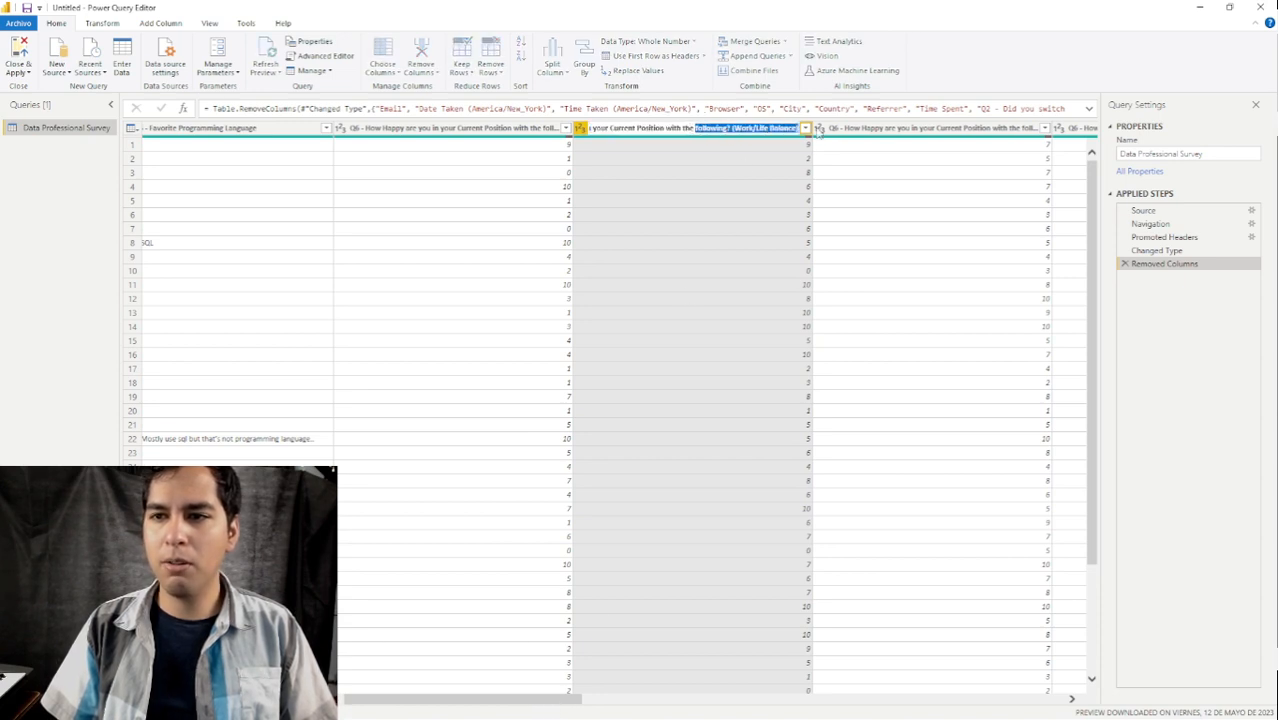
click(746, 128)
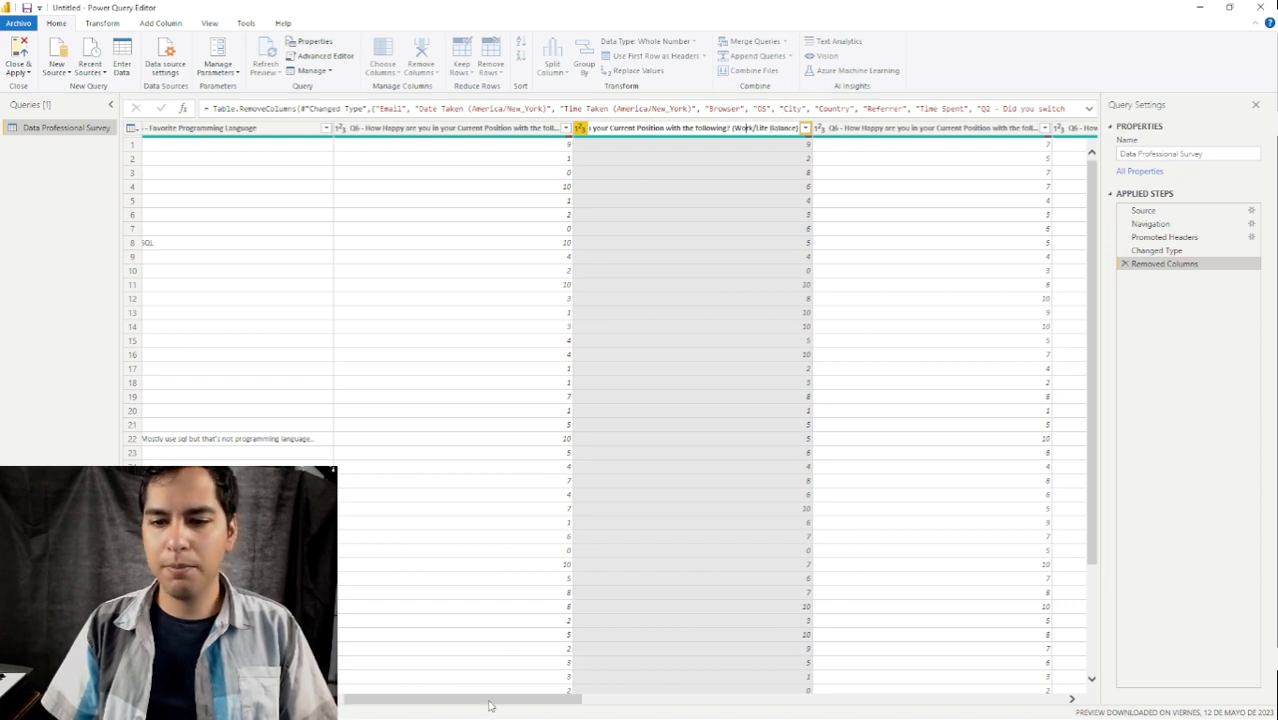
key(Return)
Check the full header of the Q6 happiness column for Coworkers and remove that column.
drag(481, 703, 597, 695)
click(450, 132)
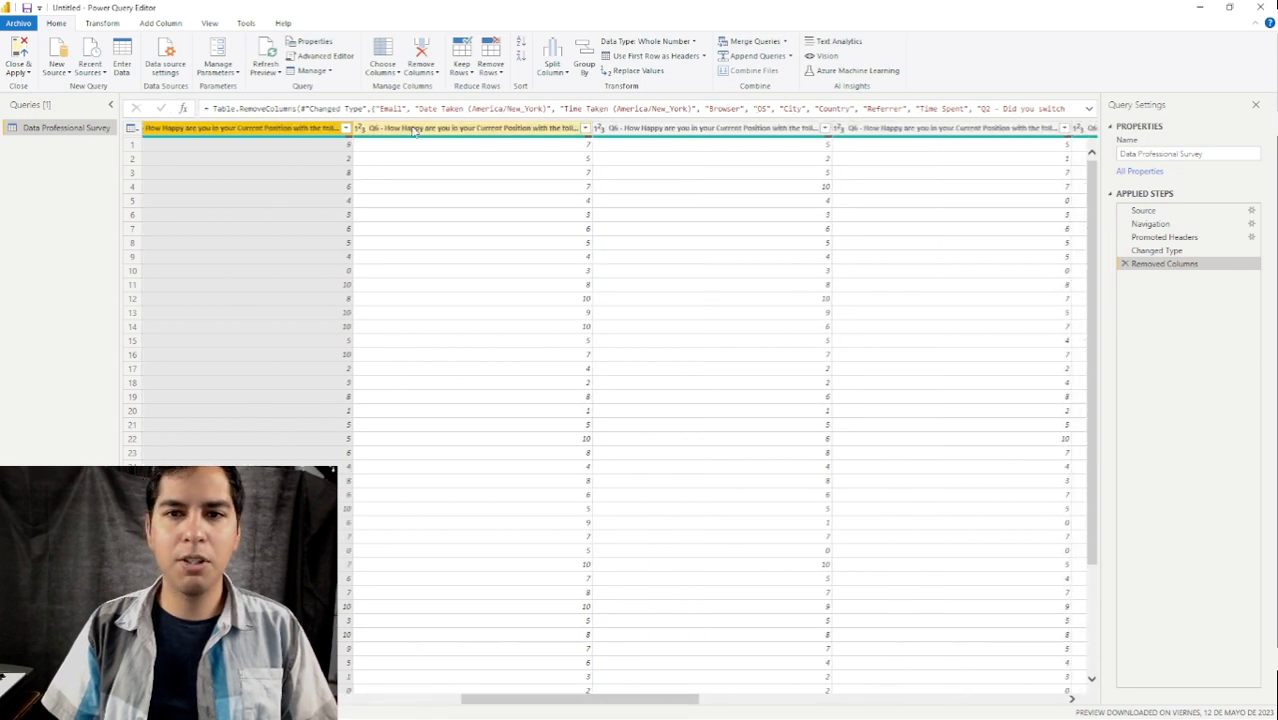
double_click(453, 129)
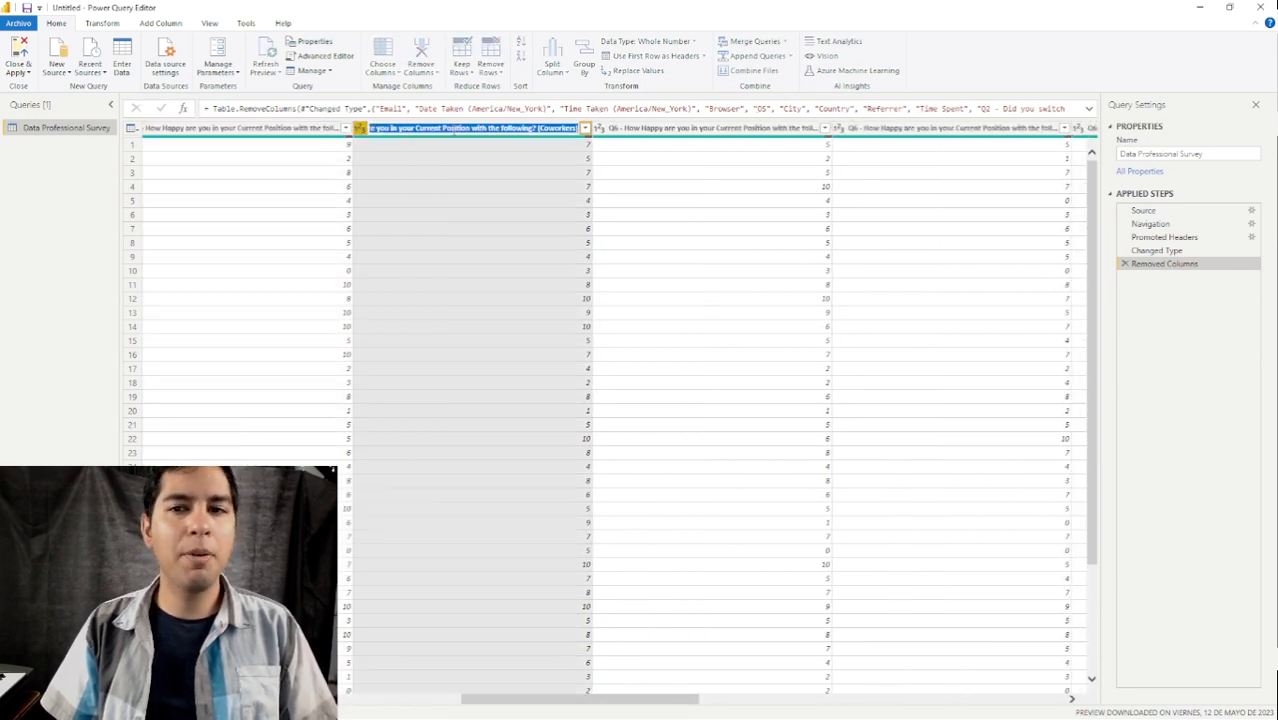
click(533, 130)
key(Return)
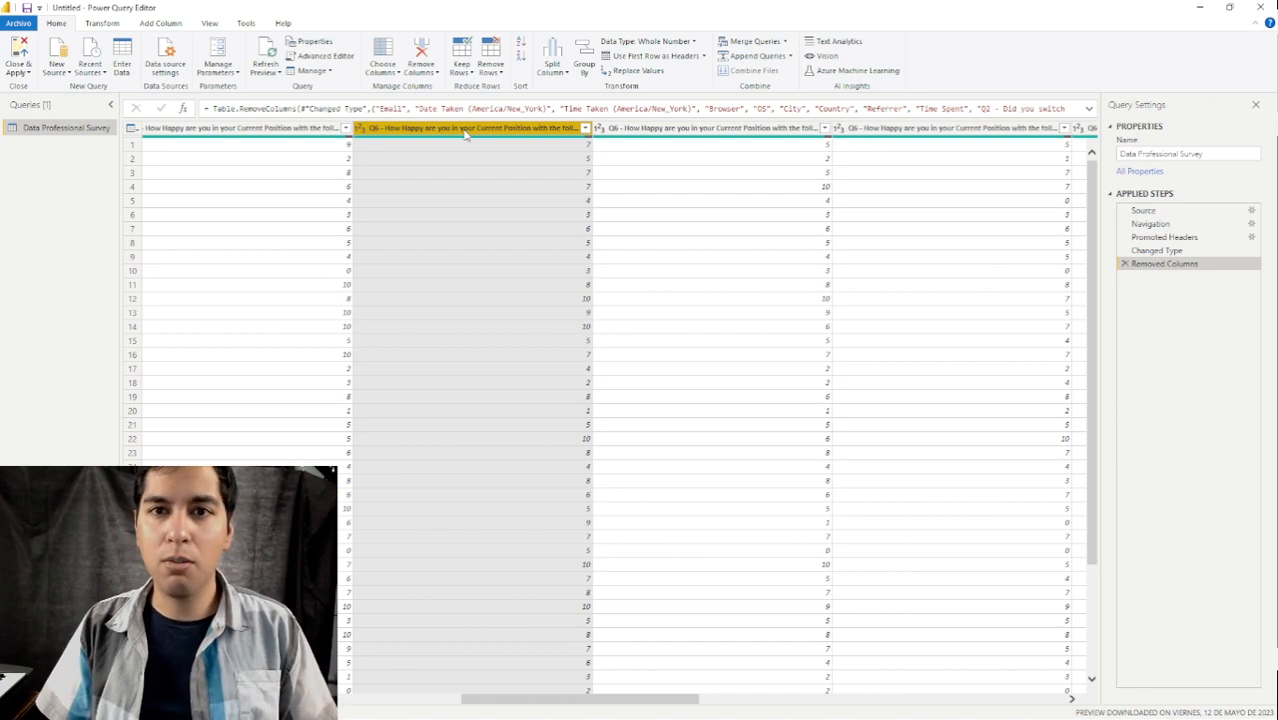
click(421, 52)
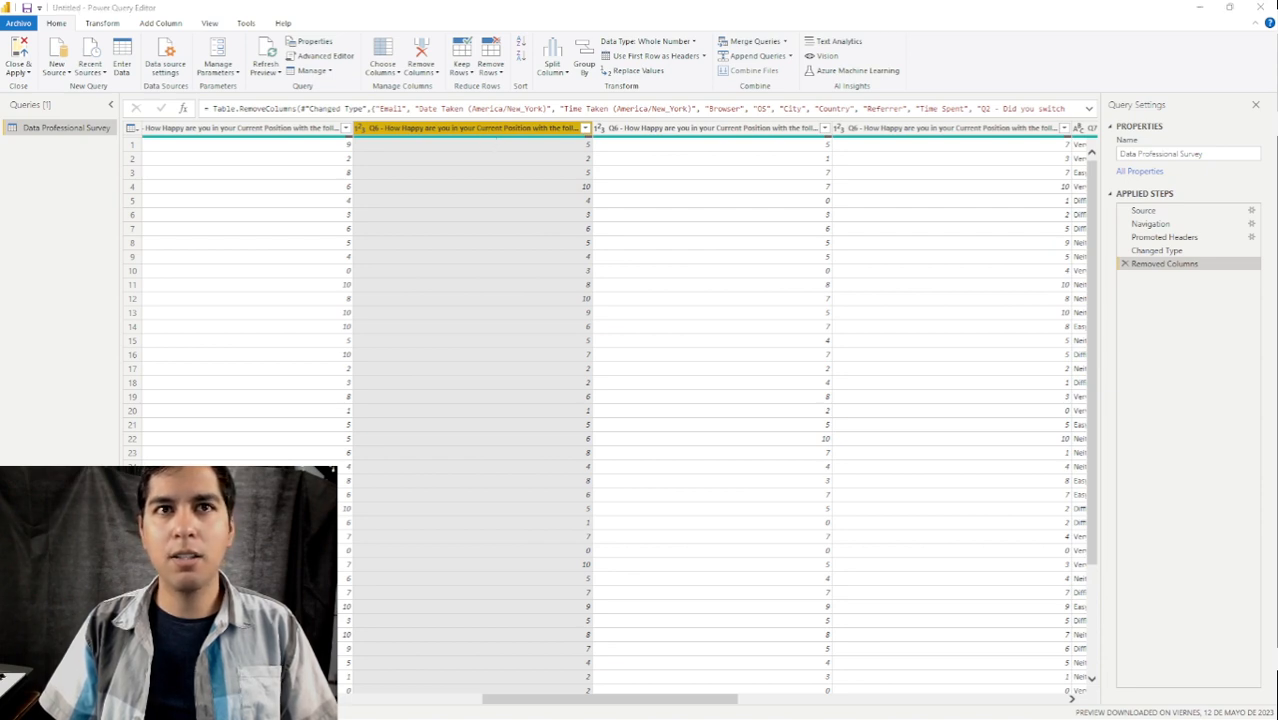
Check the full header of the Q6 happiness column for Management and remove that column.
double_click(507, 129)
key(End)
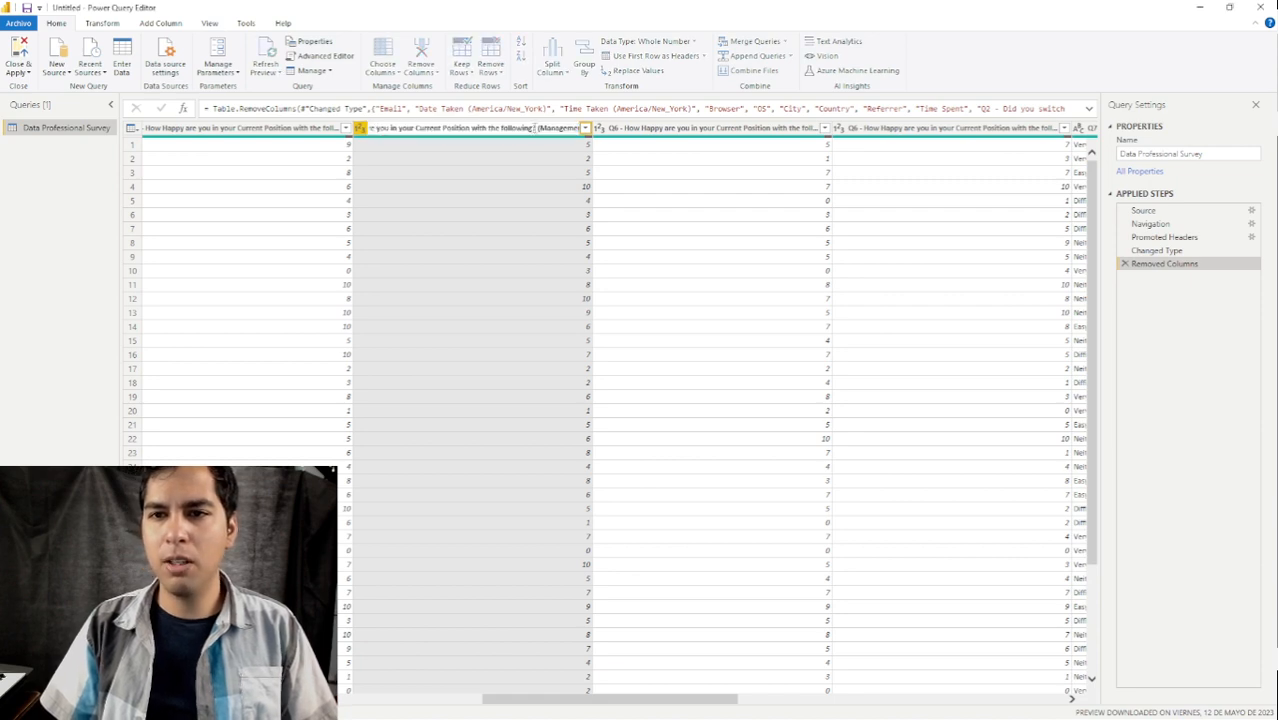
key(Return)
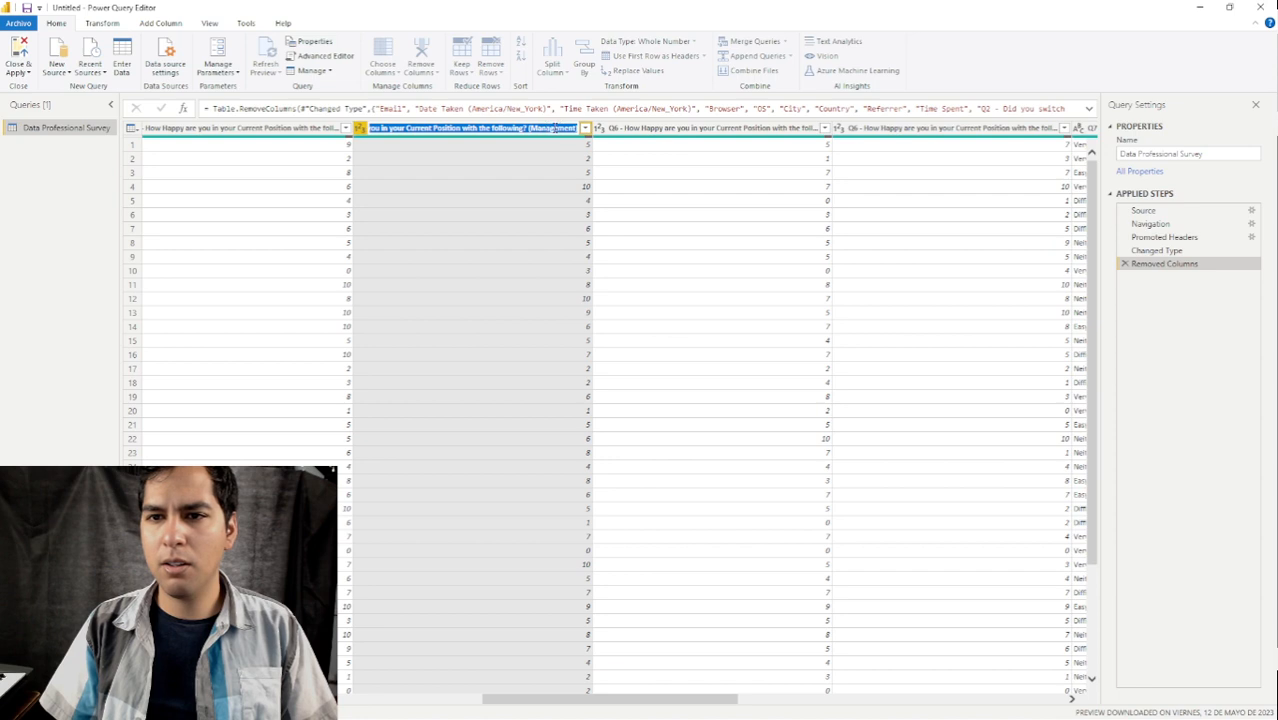
click(420, 55)
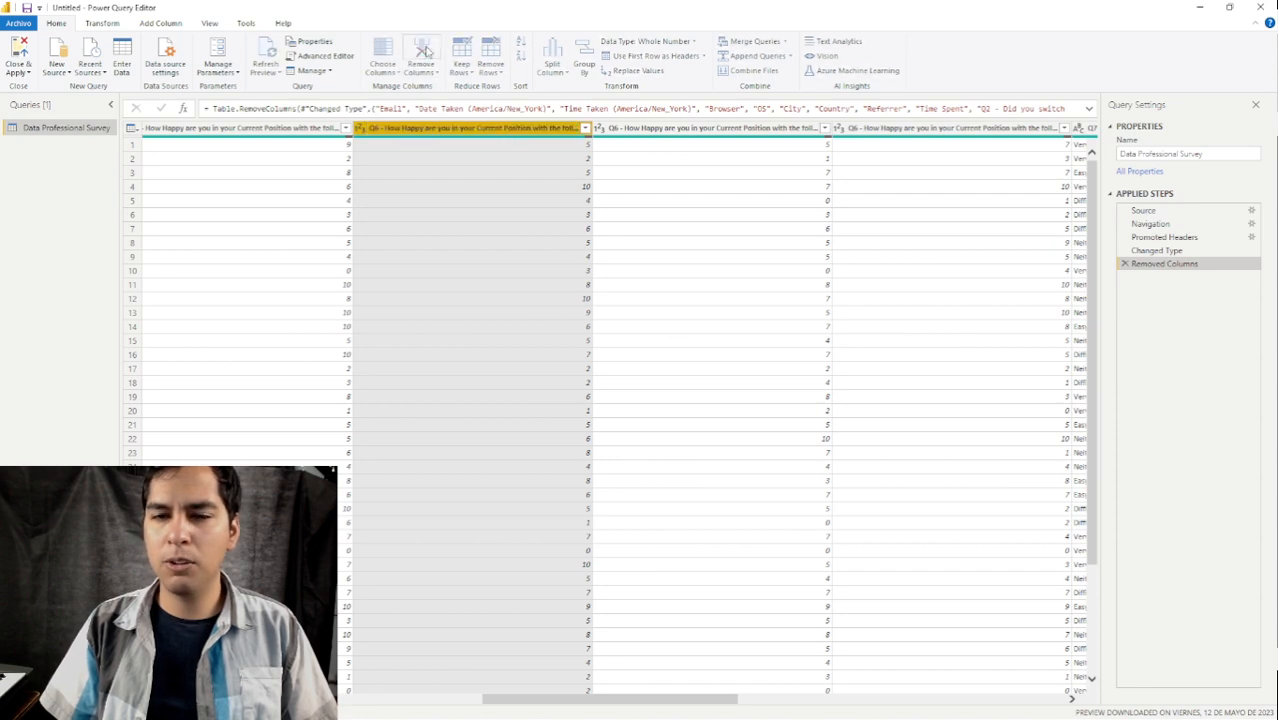
Check the full header of the Q6 happiness column for Upward Mobility and remove that column.
double_click(518, 129)
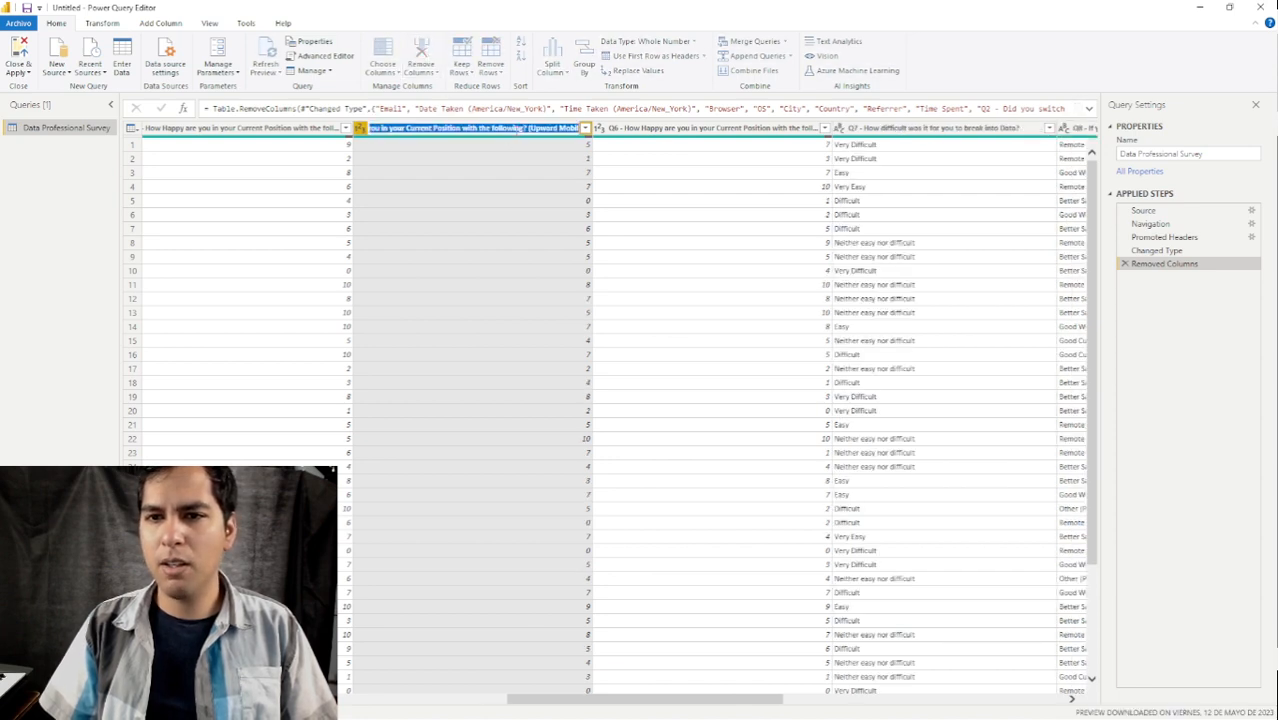
click(518, 129)
drag(518, 129, 588, 140)
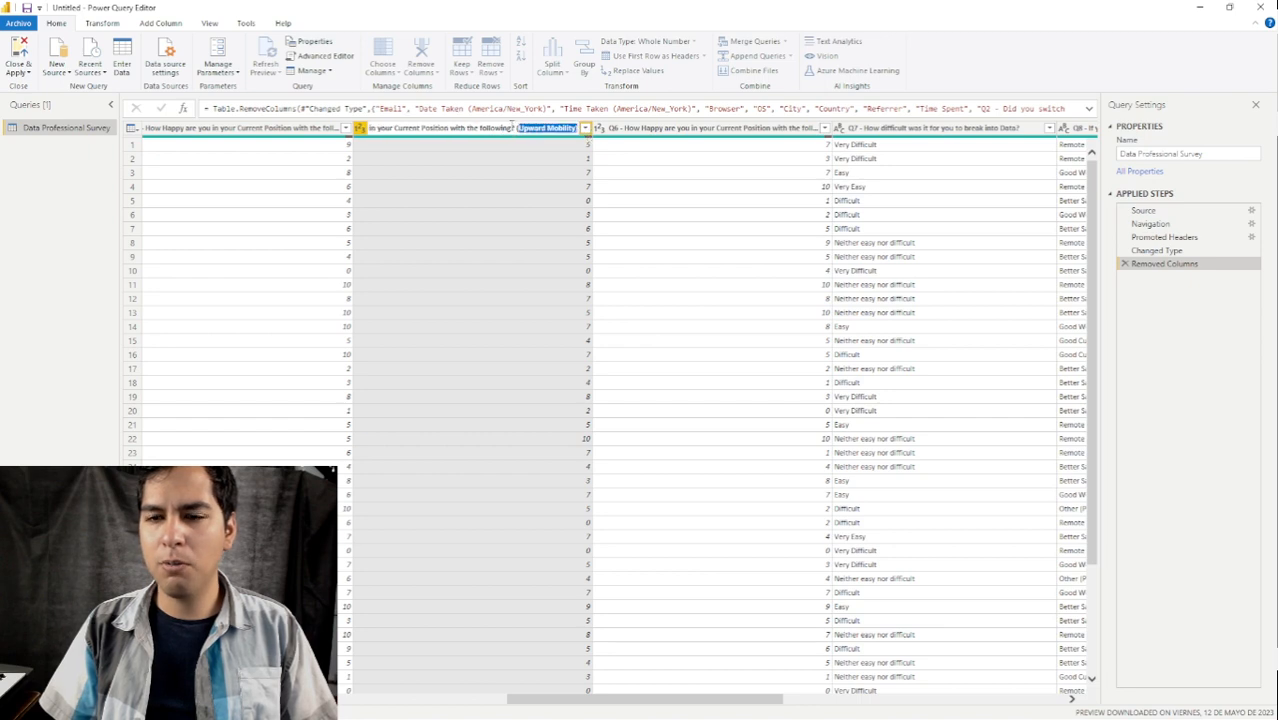
key(Escape)
click(480, 134)
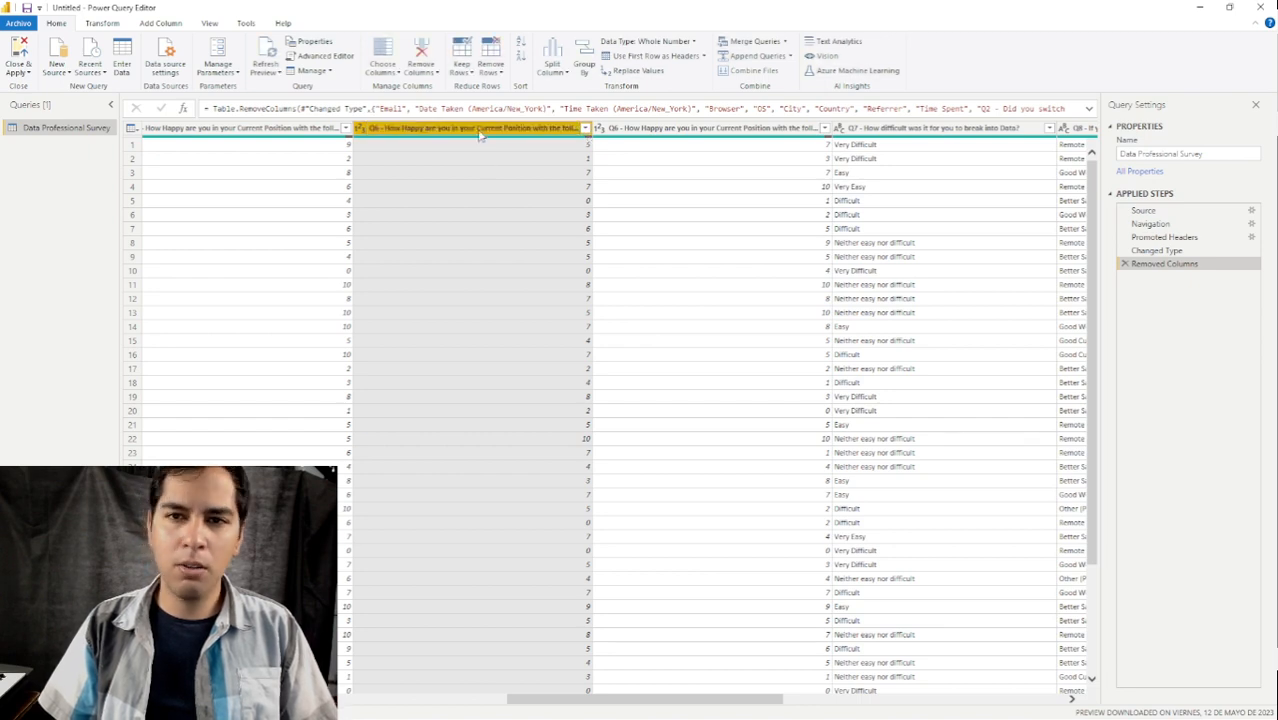
click(421, 50)
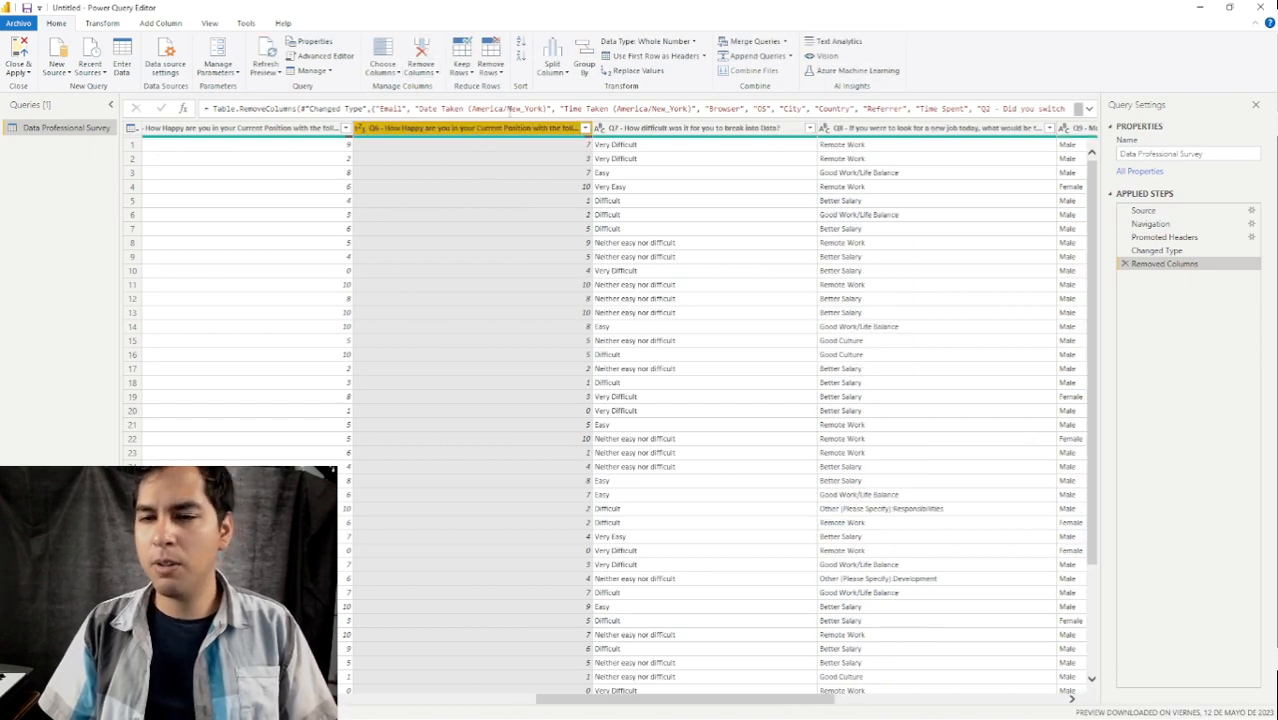
Check the full header of the Q6 happiness column for Learning New Things and remove that column.
double_click(473, 128)
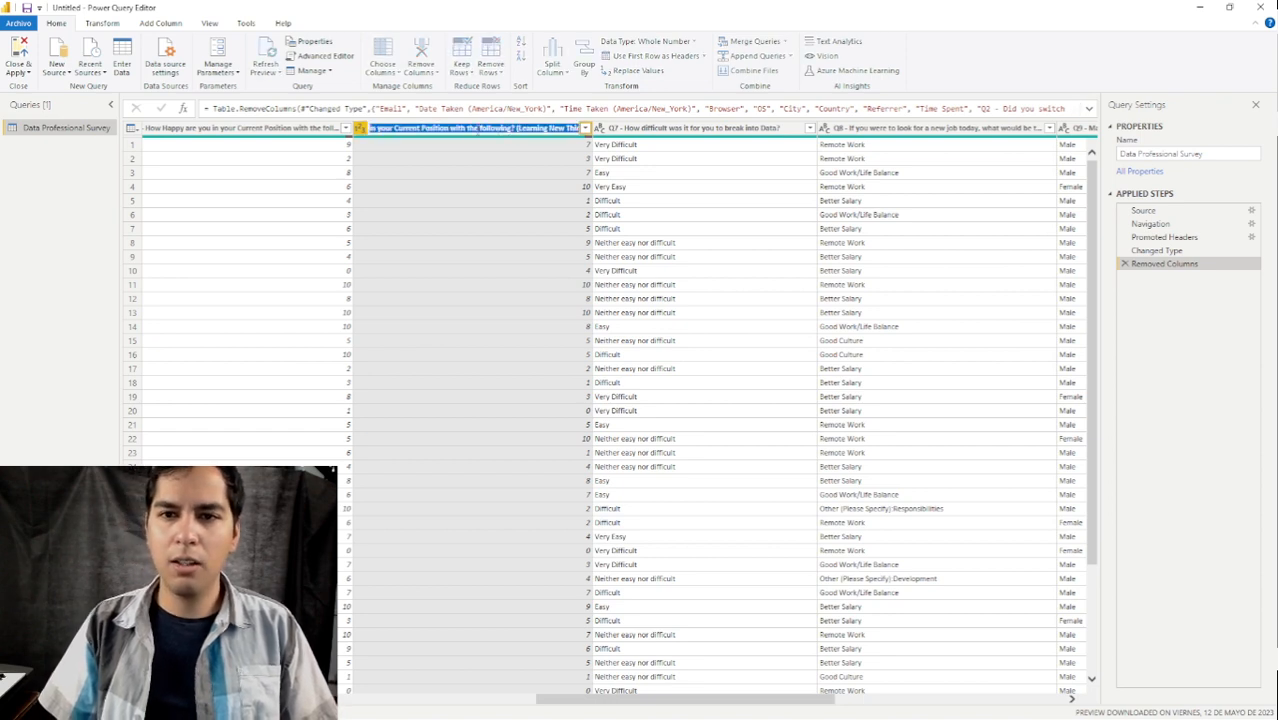
click(473, 128)
double_click(506, 128)
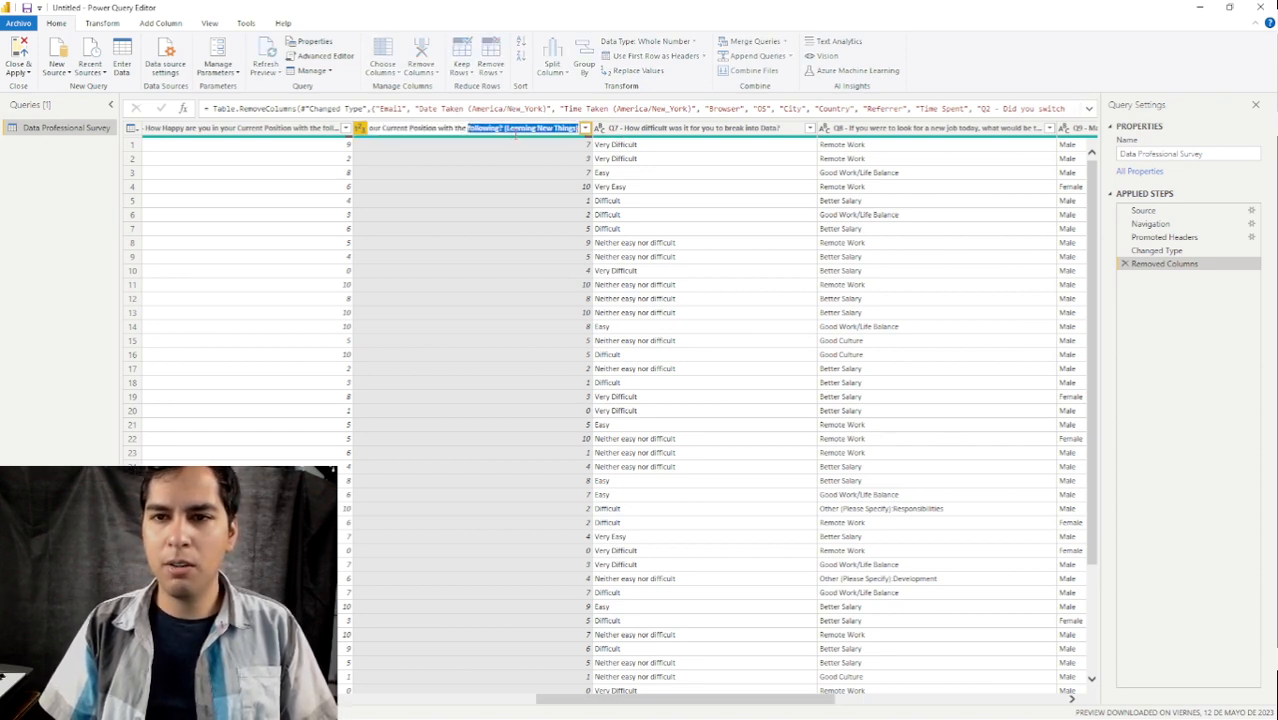
click(493, 130)
click(421, 50)
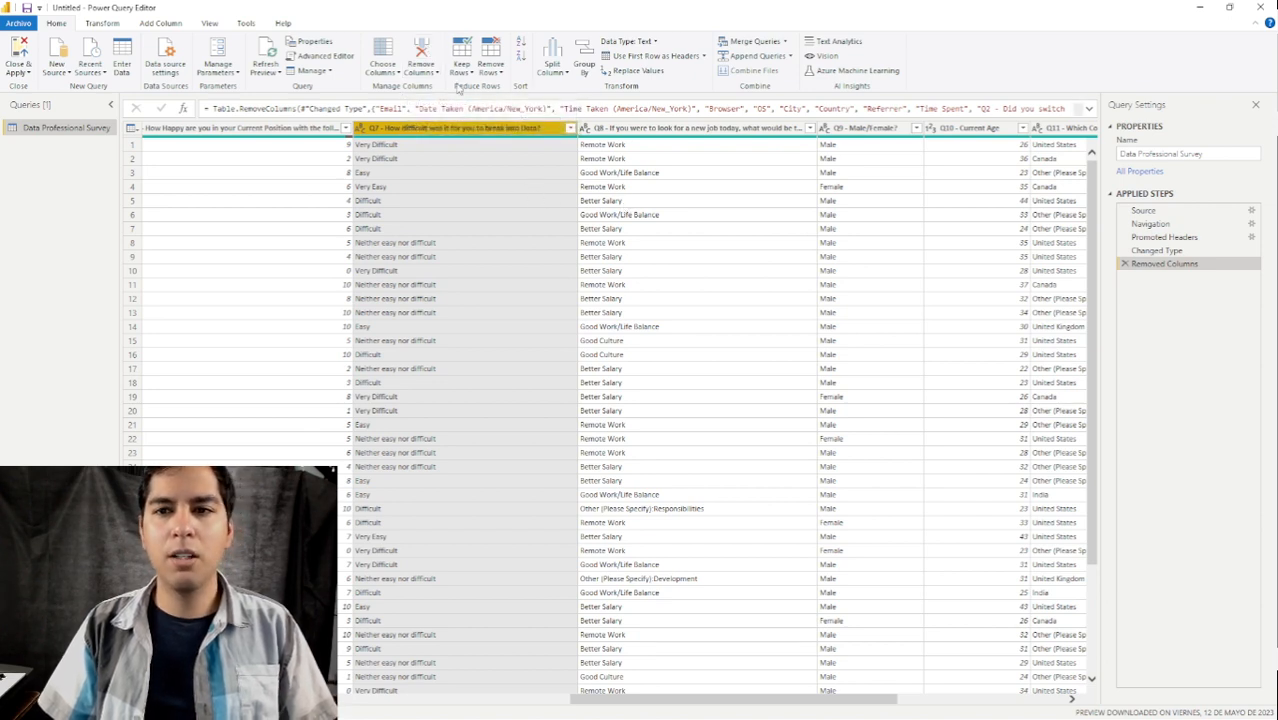
Remove the Q7 column on difficulty breaking into data and the Q8 column on priorities when looking for a new job.
click(436, 49)
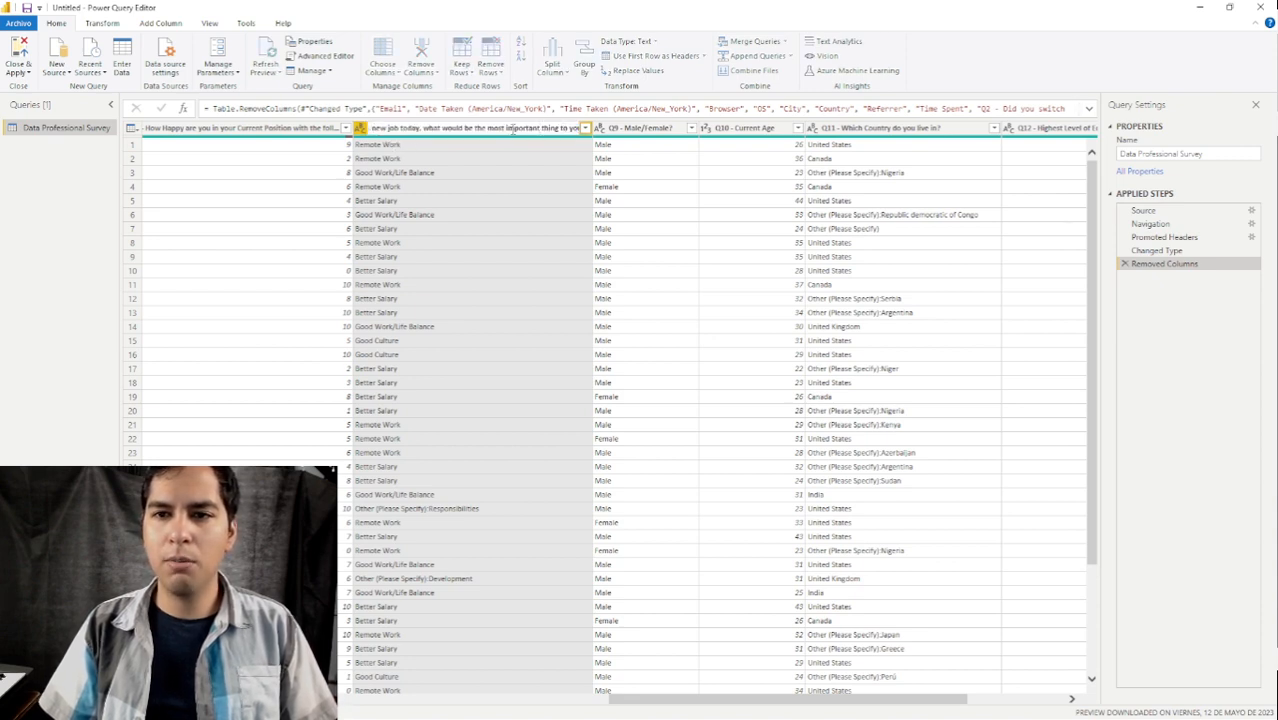
drag(539, 127, 662, 130)
key(alt+Tab)
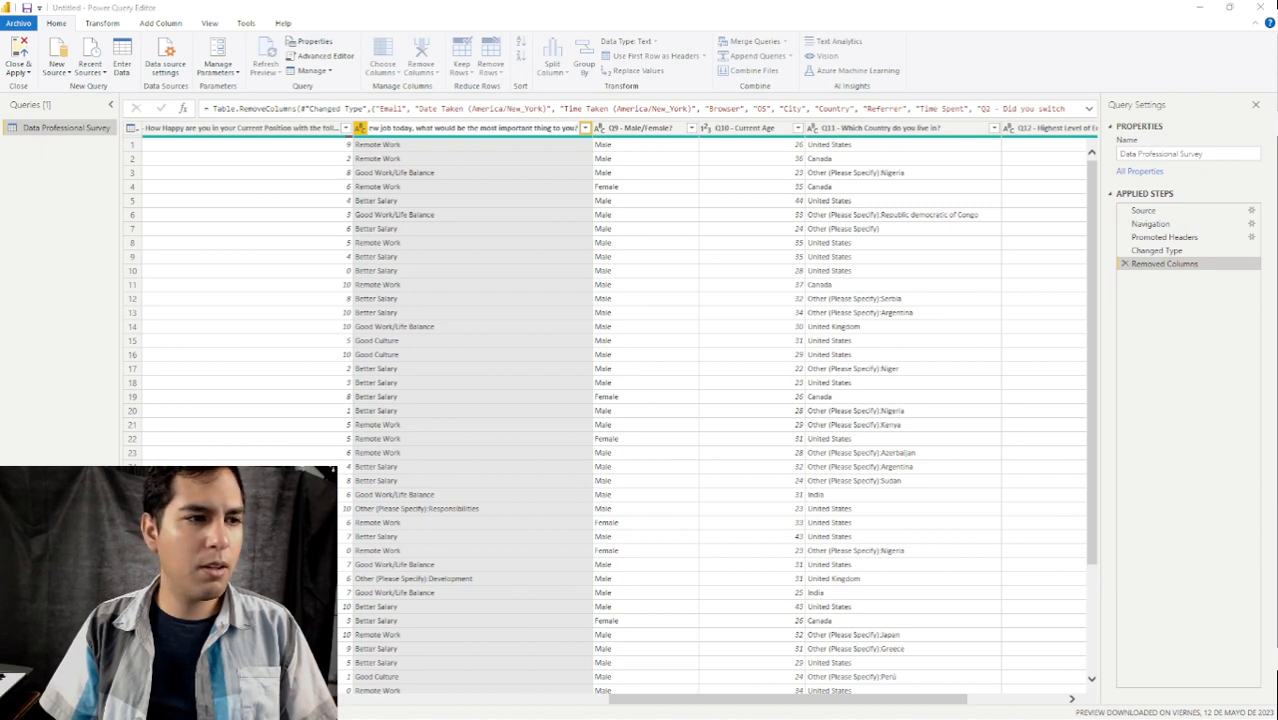
click(497, 128)
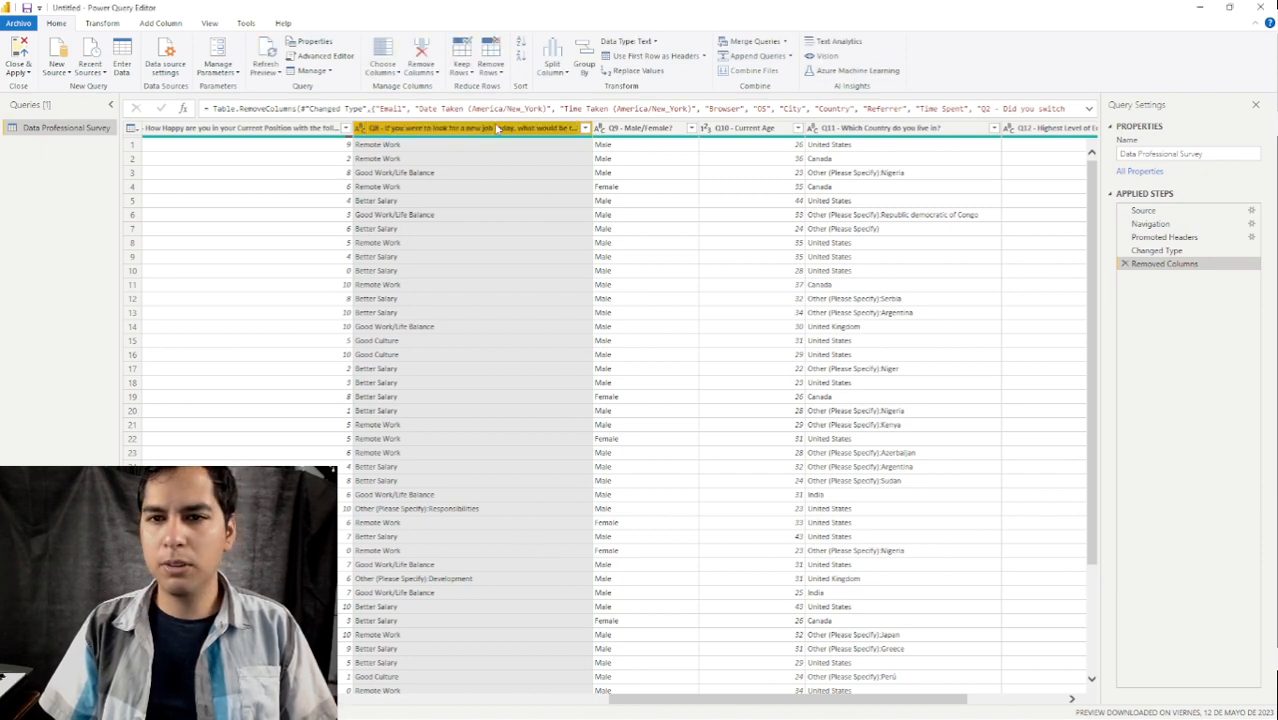
click(421, 50)
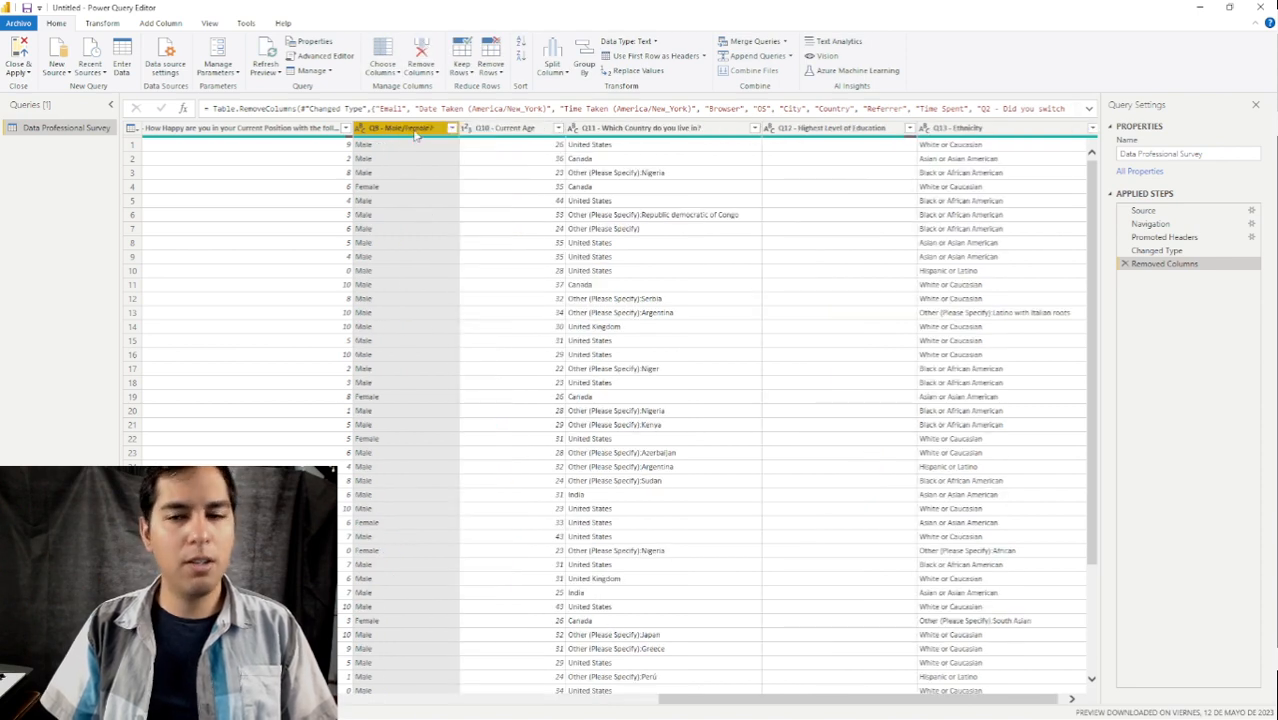
Review the Q10 age, Q11 country and Q12 education columns, and inspect the distinct education levels in Q12.
click(522, 129)
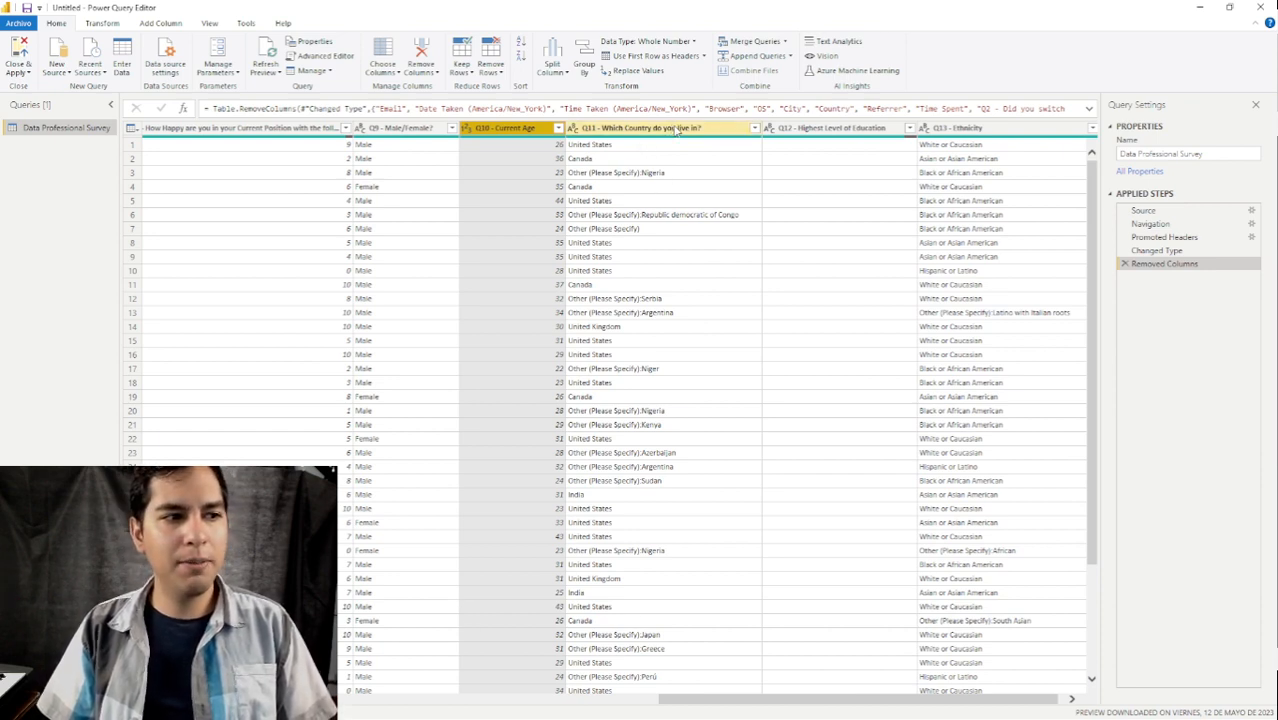
click(677, 129)
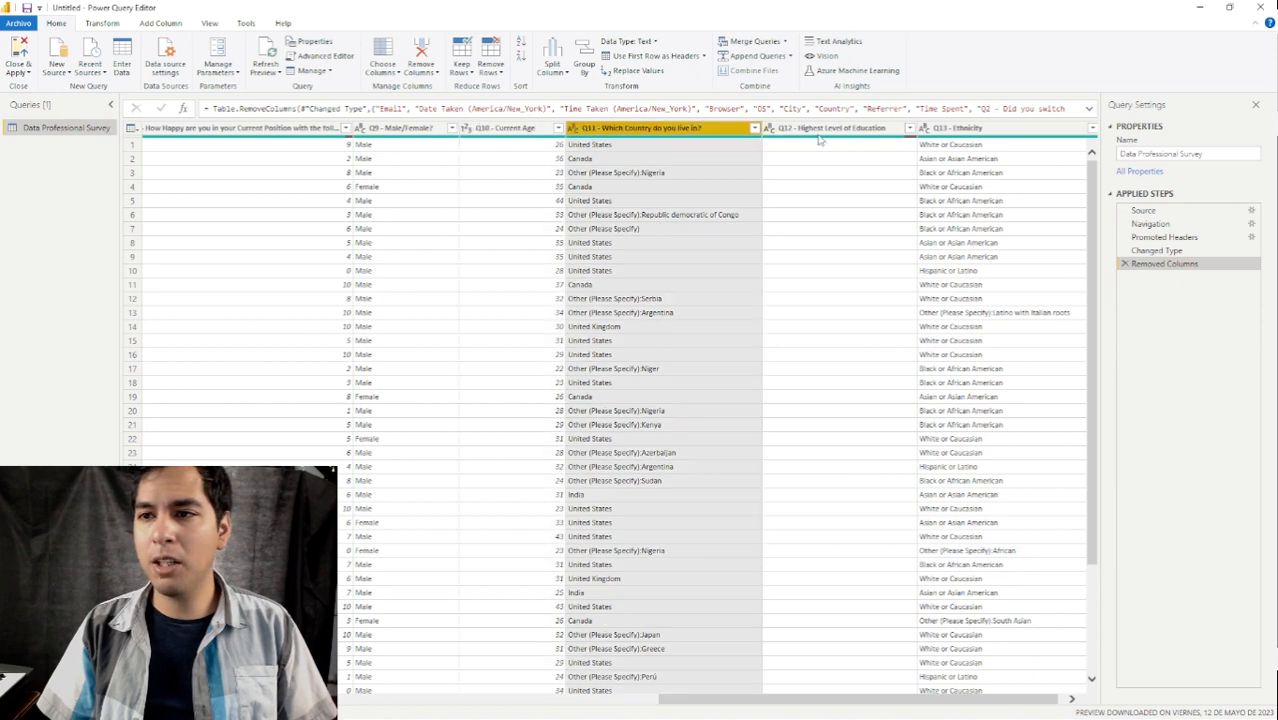
click(850, 129)
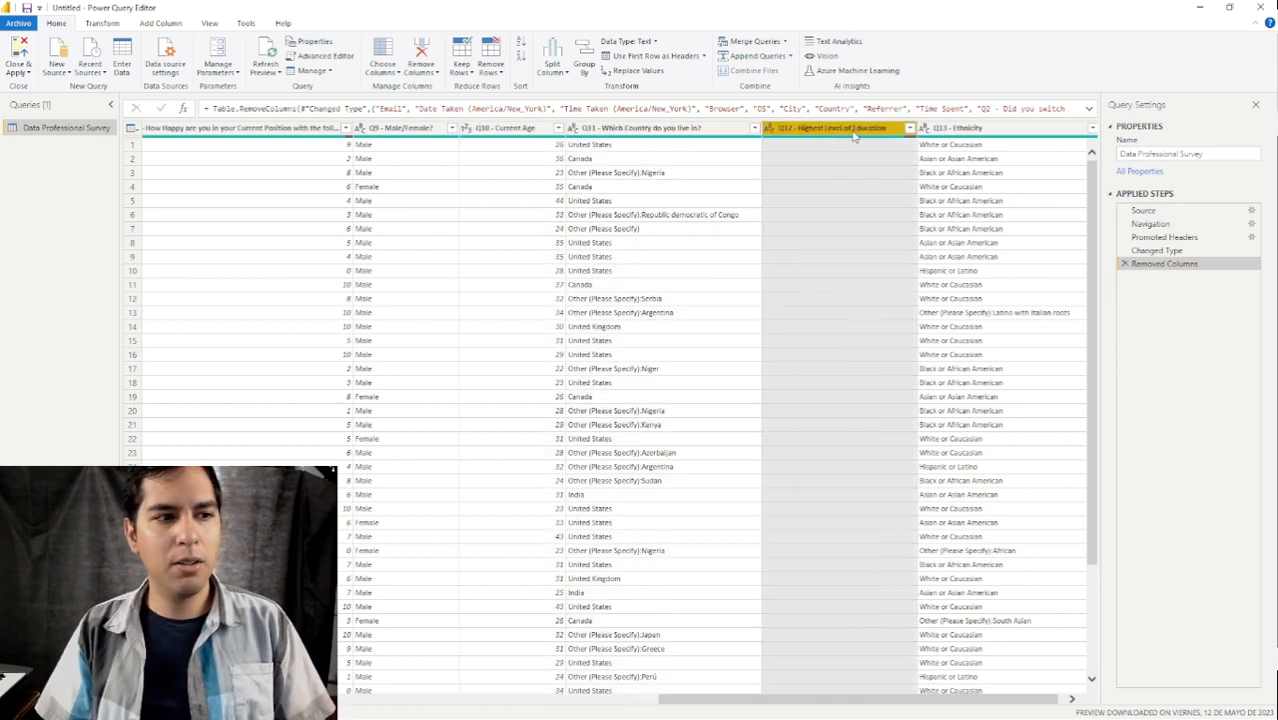
double_click(888, 129)
key(Return)
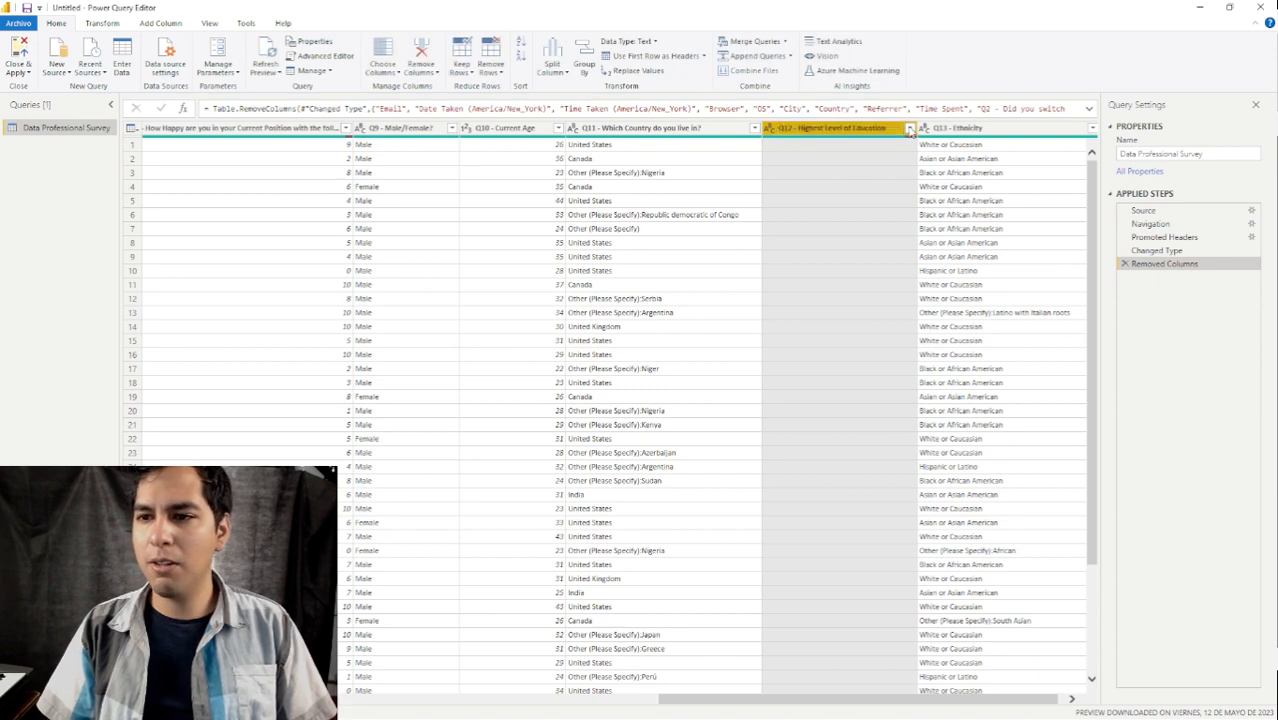
click(909, 129)
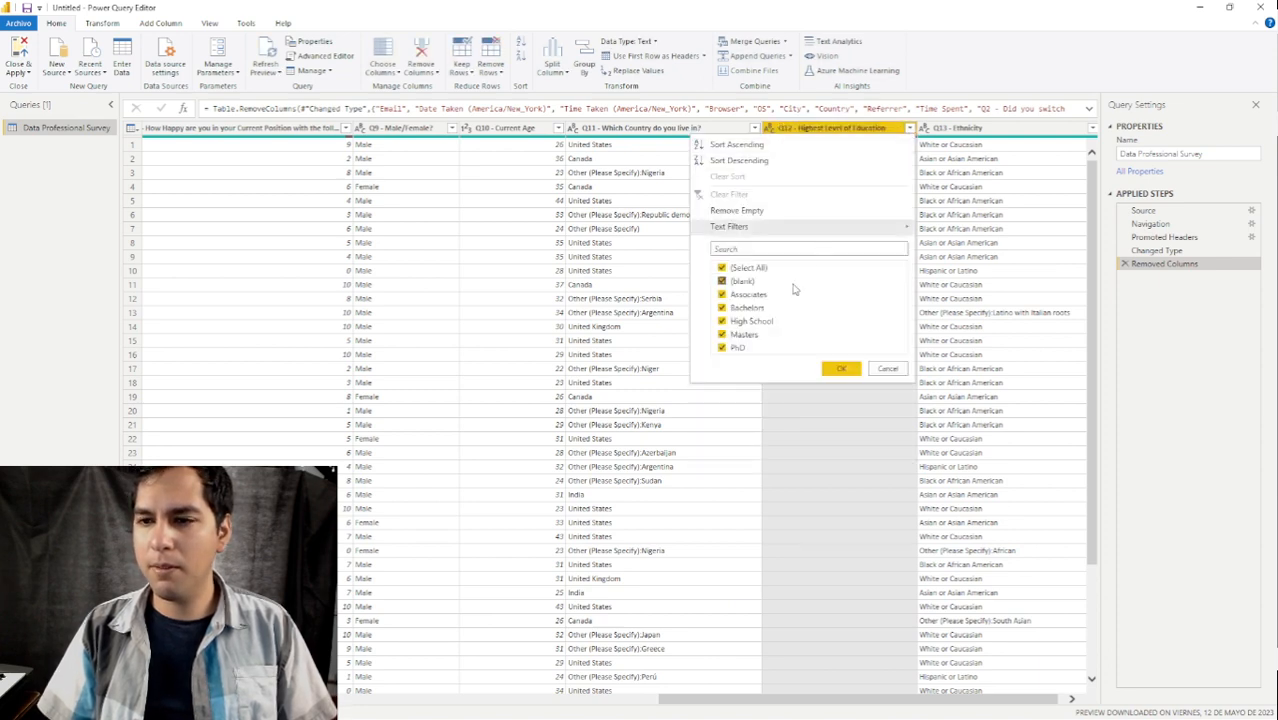
click(888, 369)
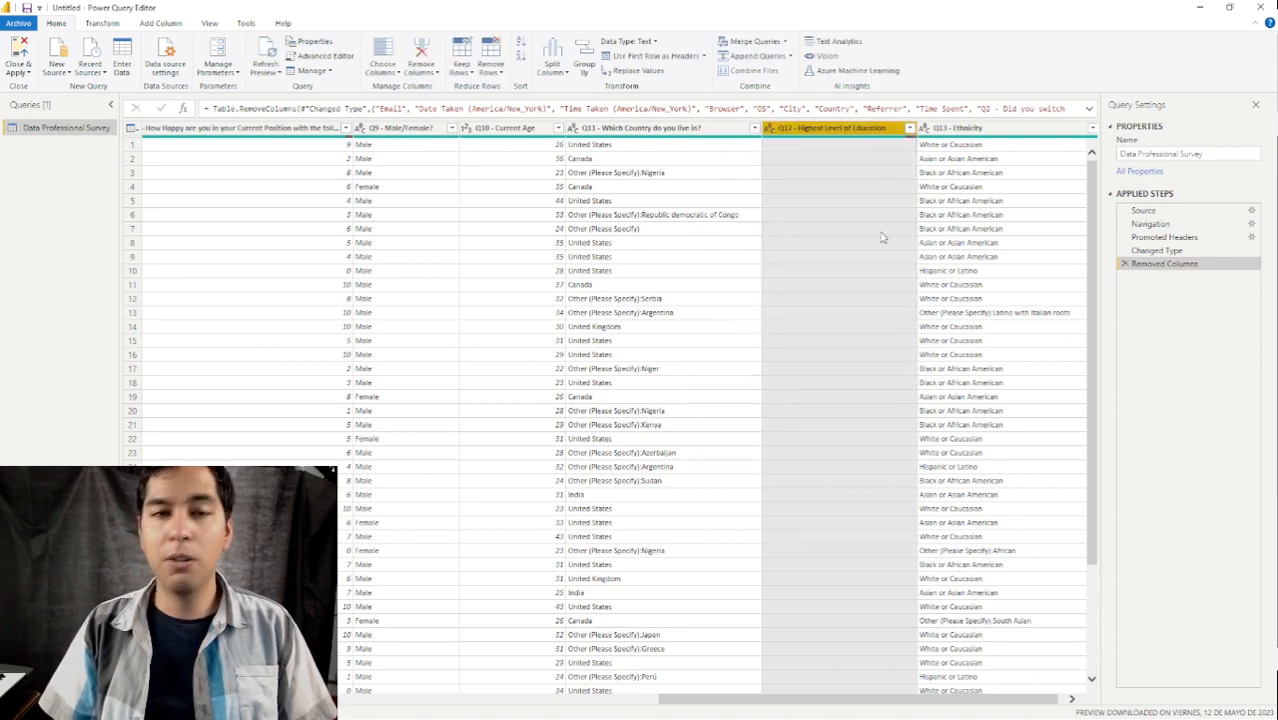
Remove the Q13 - Ethnicity column from the survey table.
drag(835, 703, 840, 703)
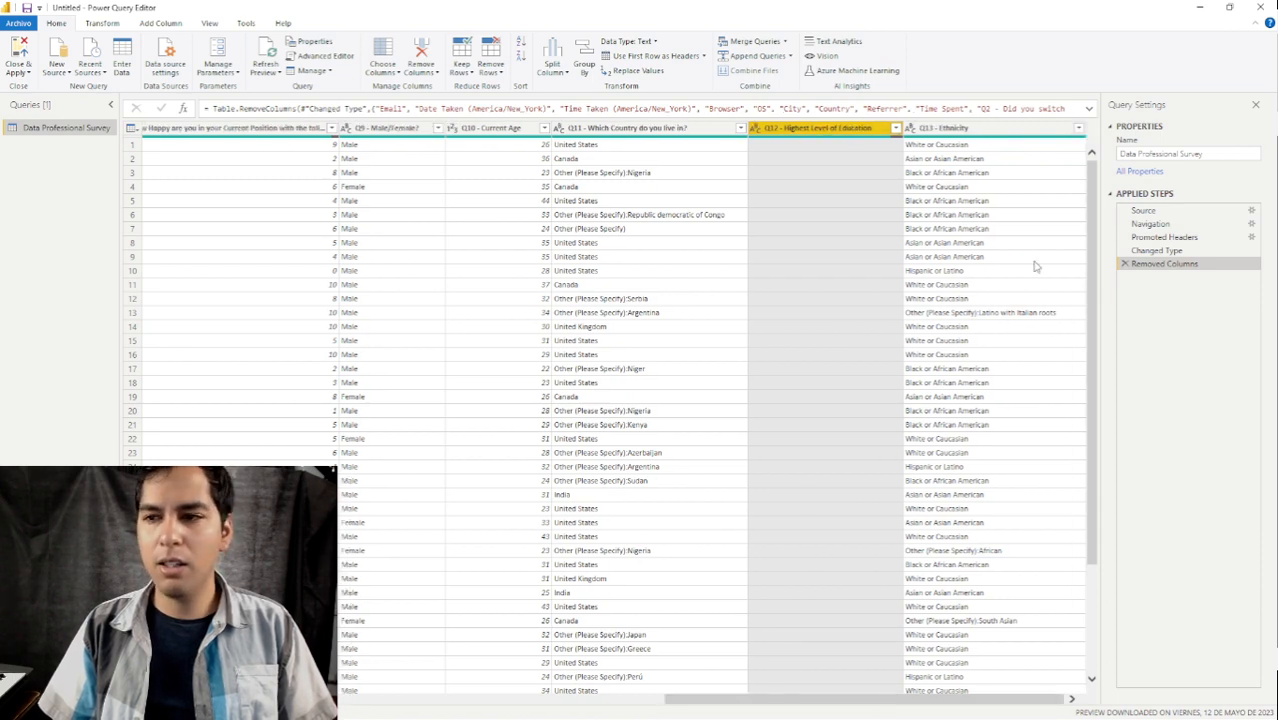
click(990, 131)
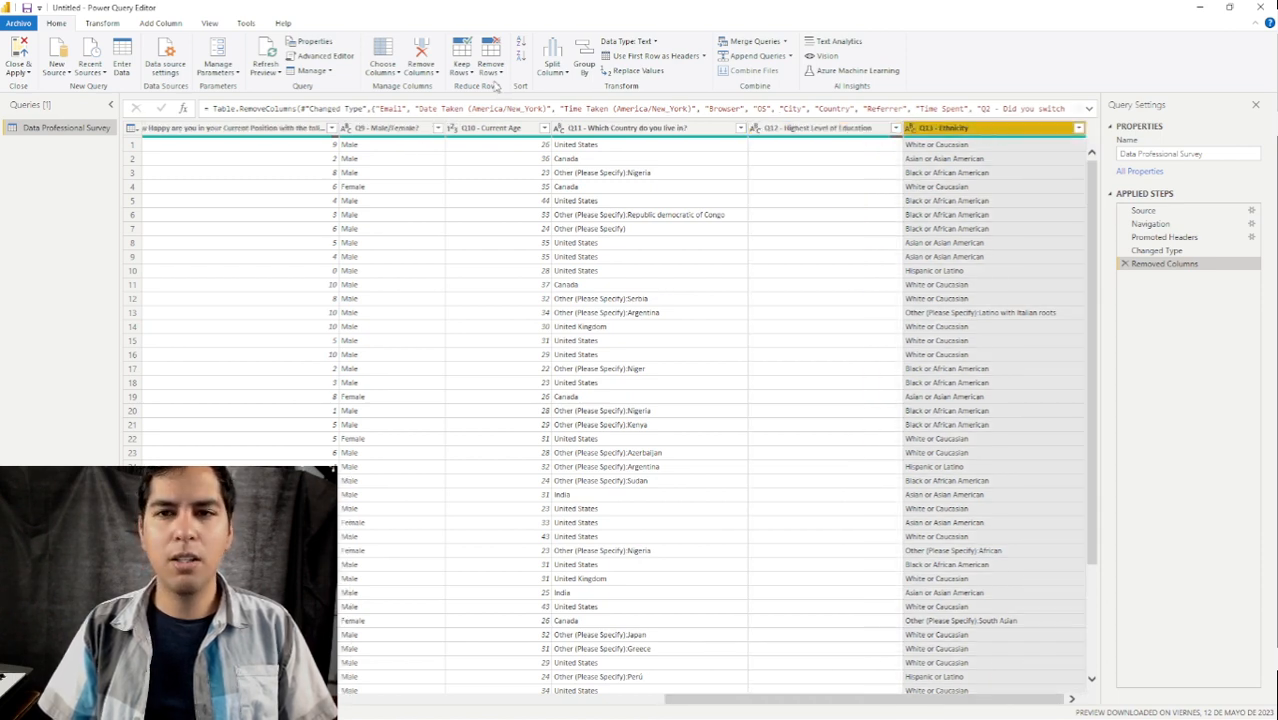
click(424, 46)
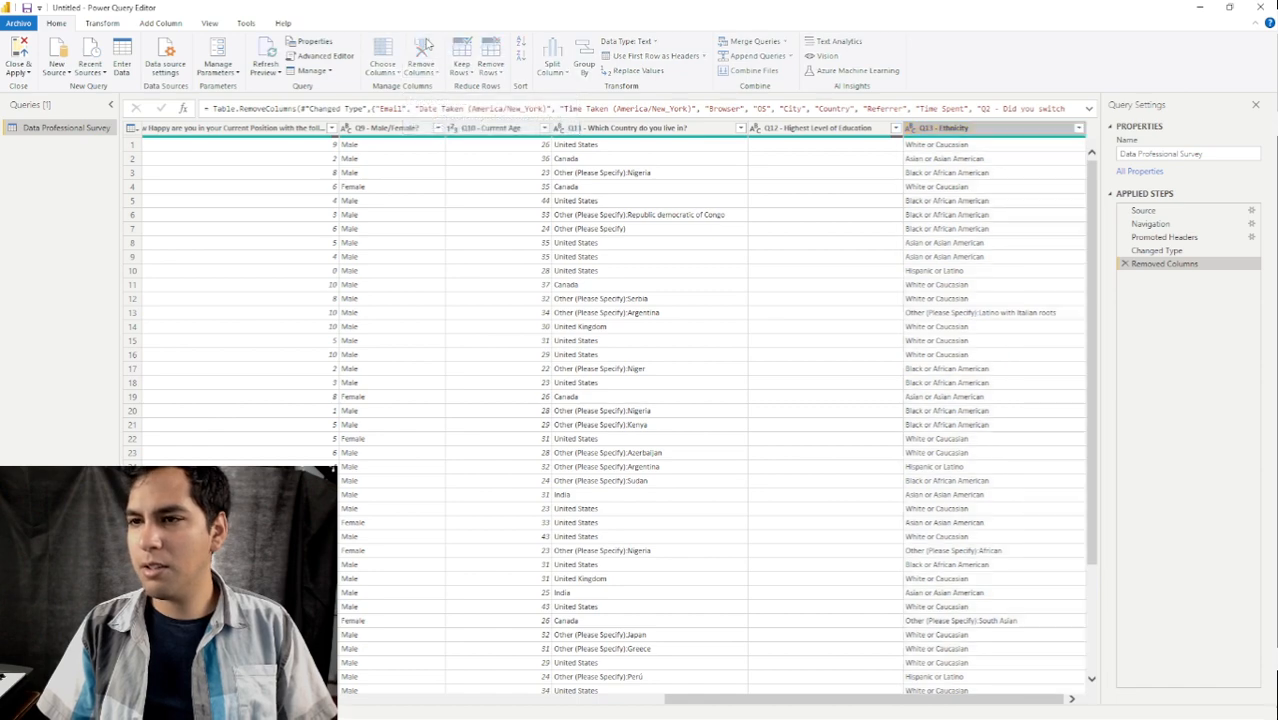
Examine the full list of distinct job titles in the Q1 current role column, including the "Other (Please Specify)" variants, without filtering.
drag(790, 705, 330, 704)
drag(510, 698, 401, 716)
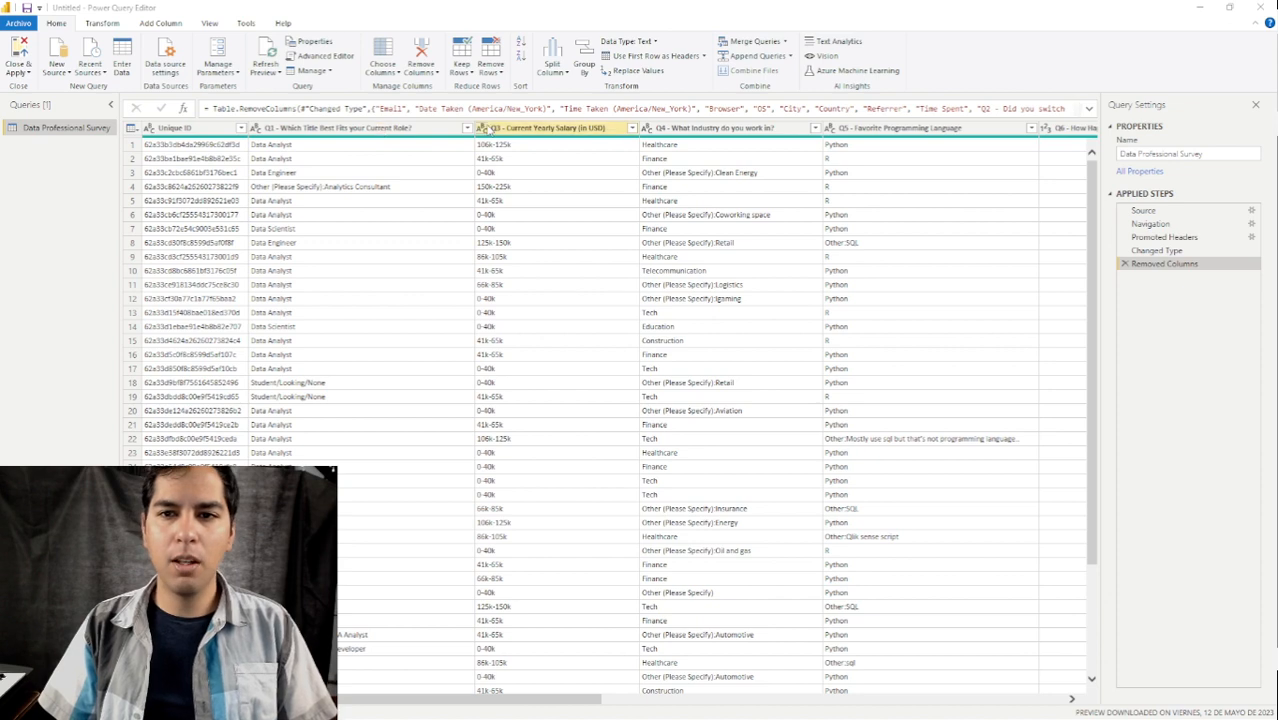
click(437, 130)
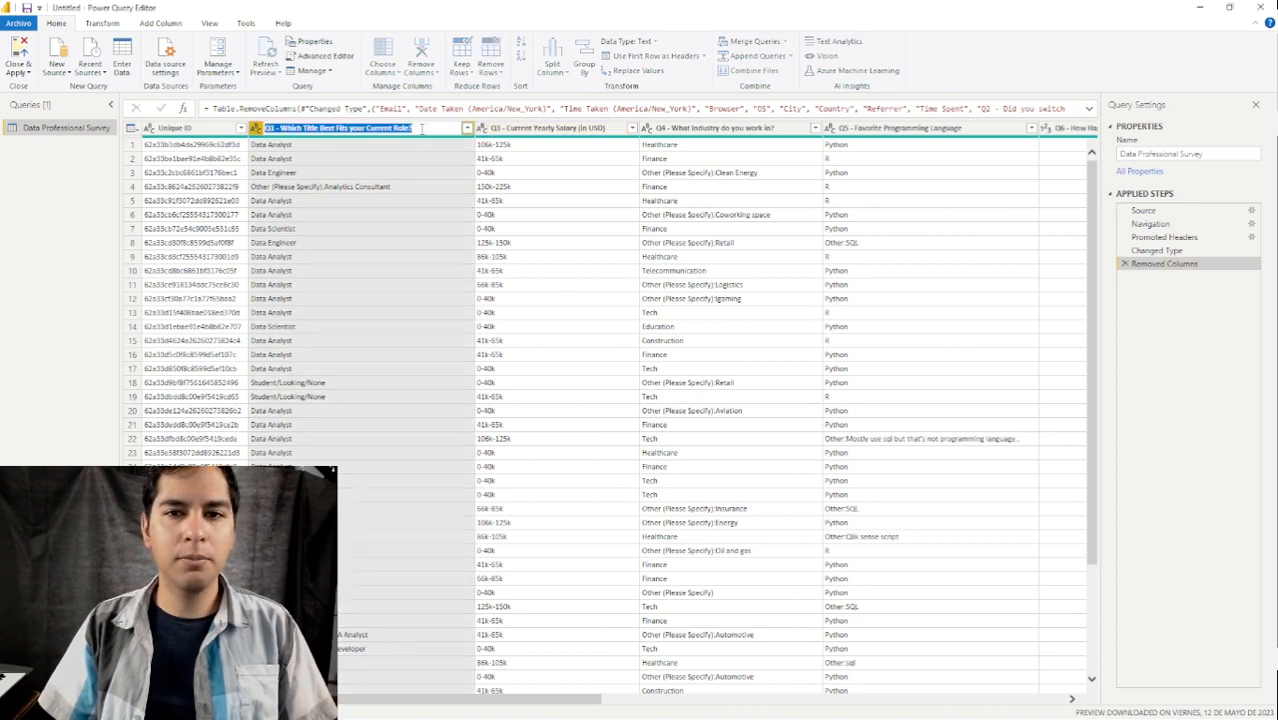
click(467, 128)
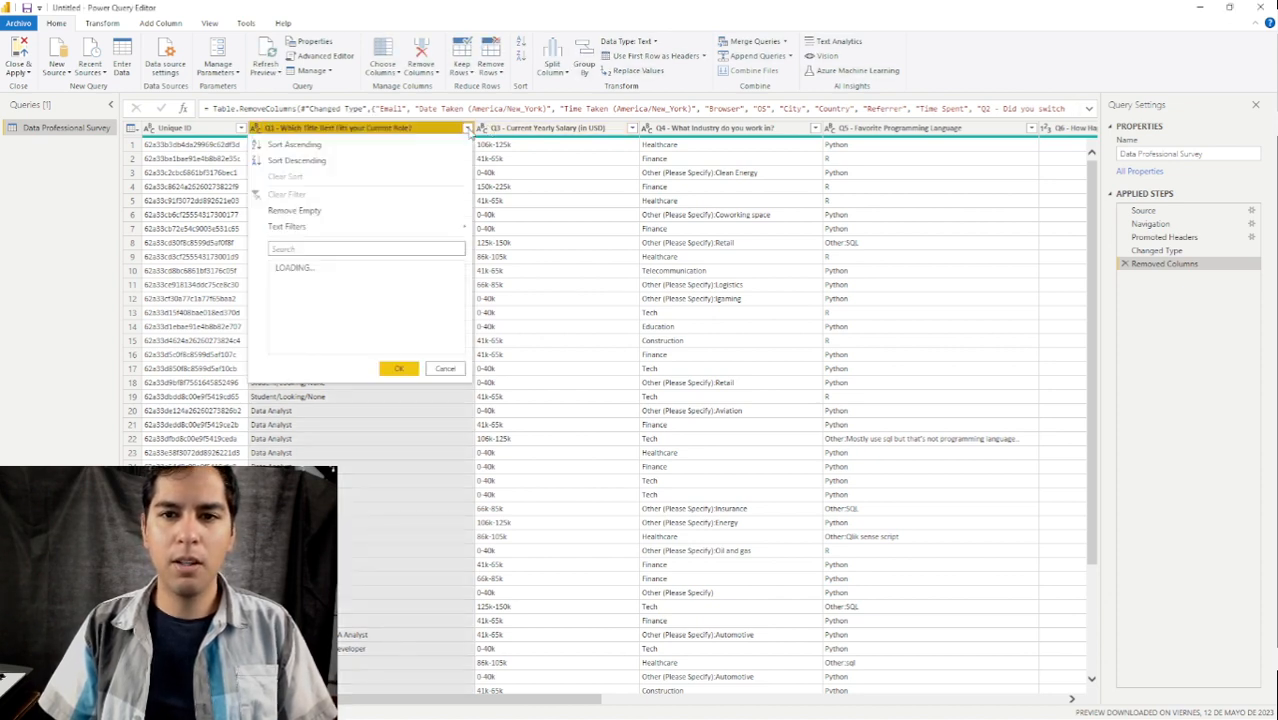
scroll(396, 314, down, 3)
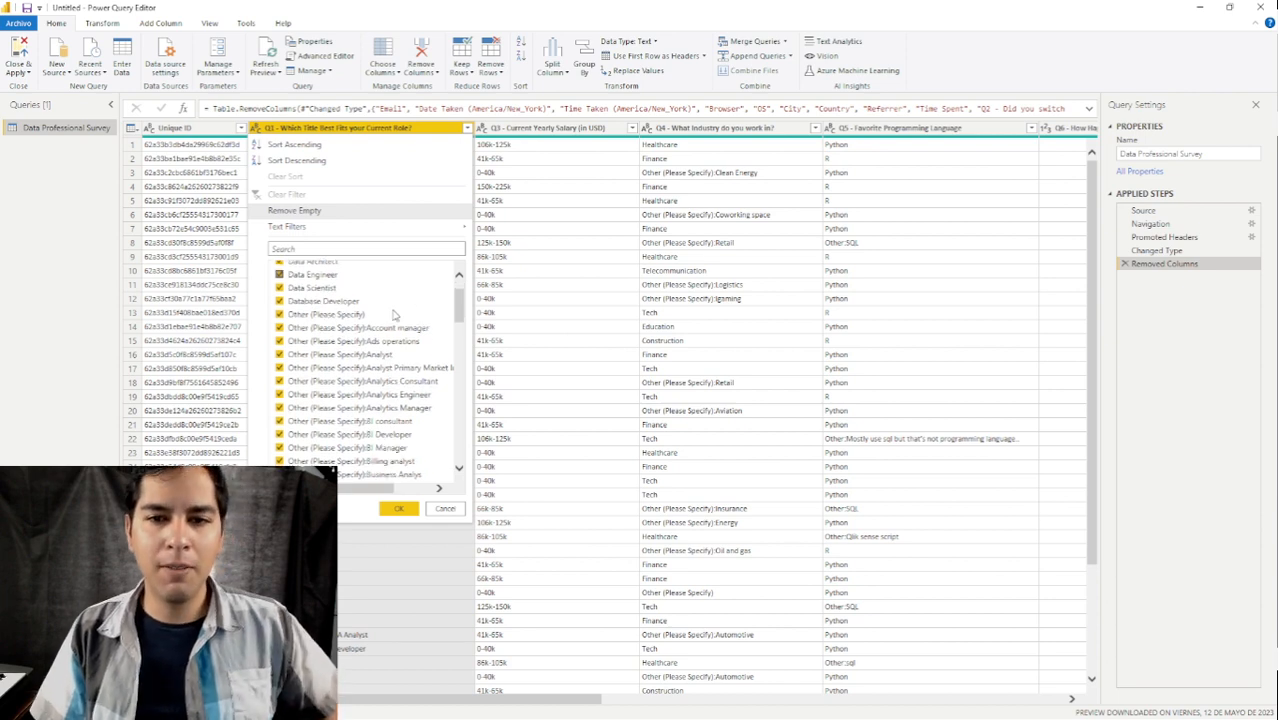
scroll(395, 315, up, 3)
scroll(333, 296, down, 4)
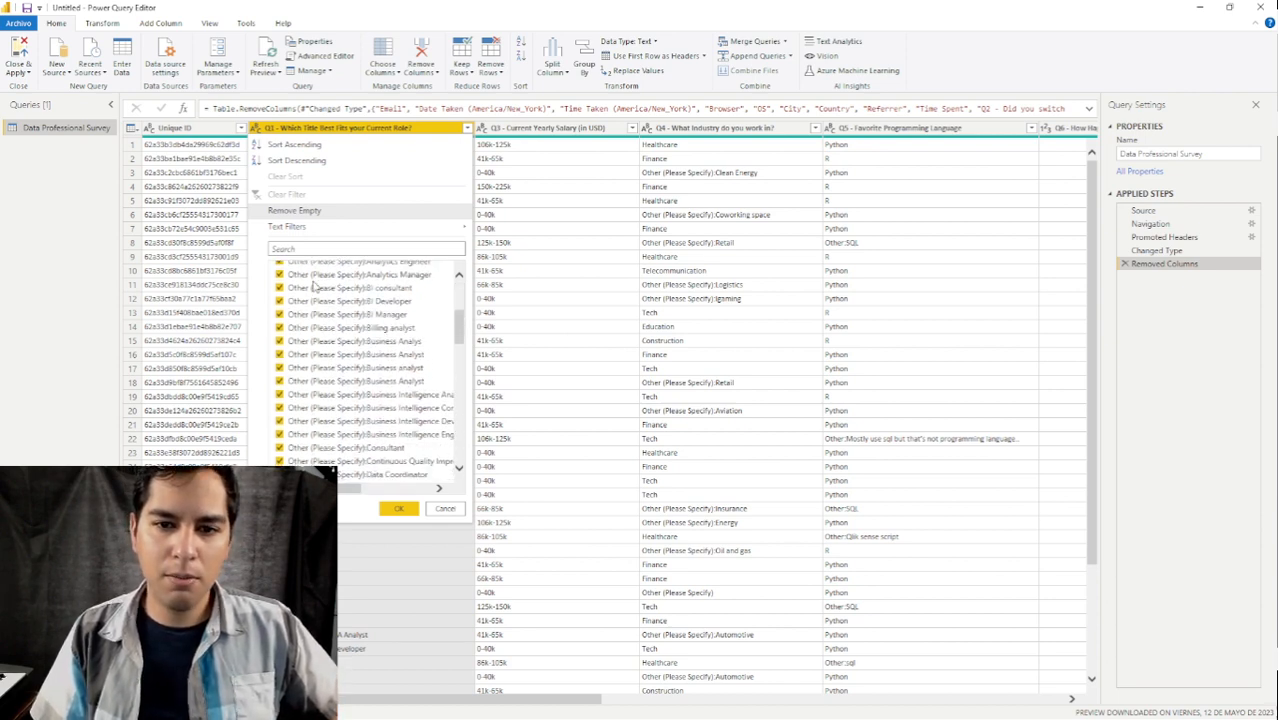
scroll(340, 300, down, 5)
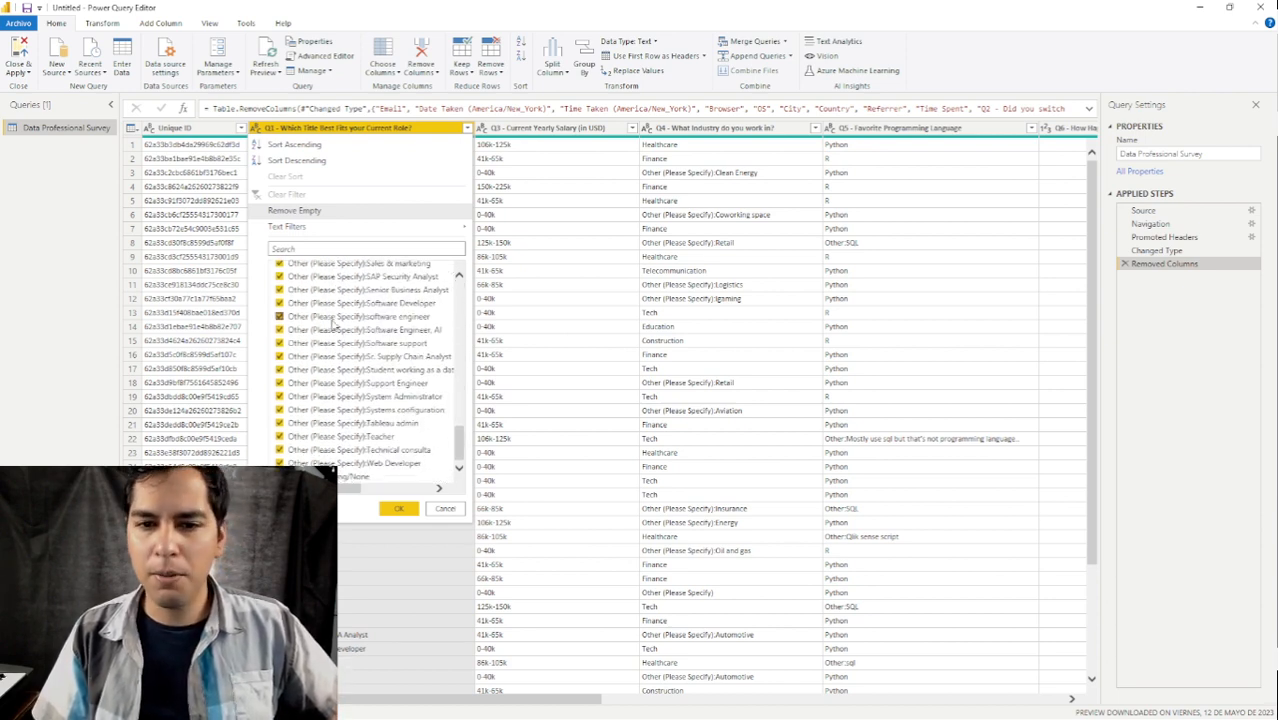
scroll(332, 328, down, 1)
scroll(332, 320, up, 8)
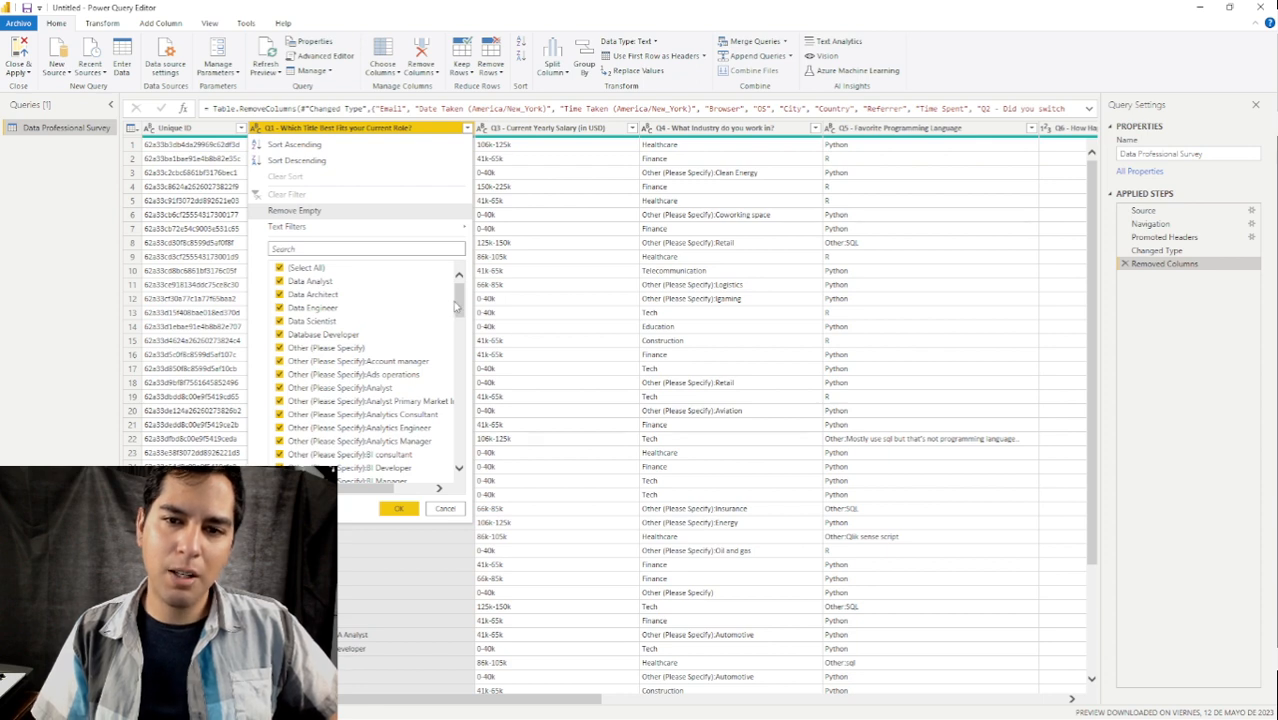
drag(459, 305, 463, 473)
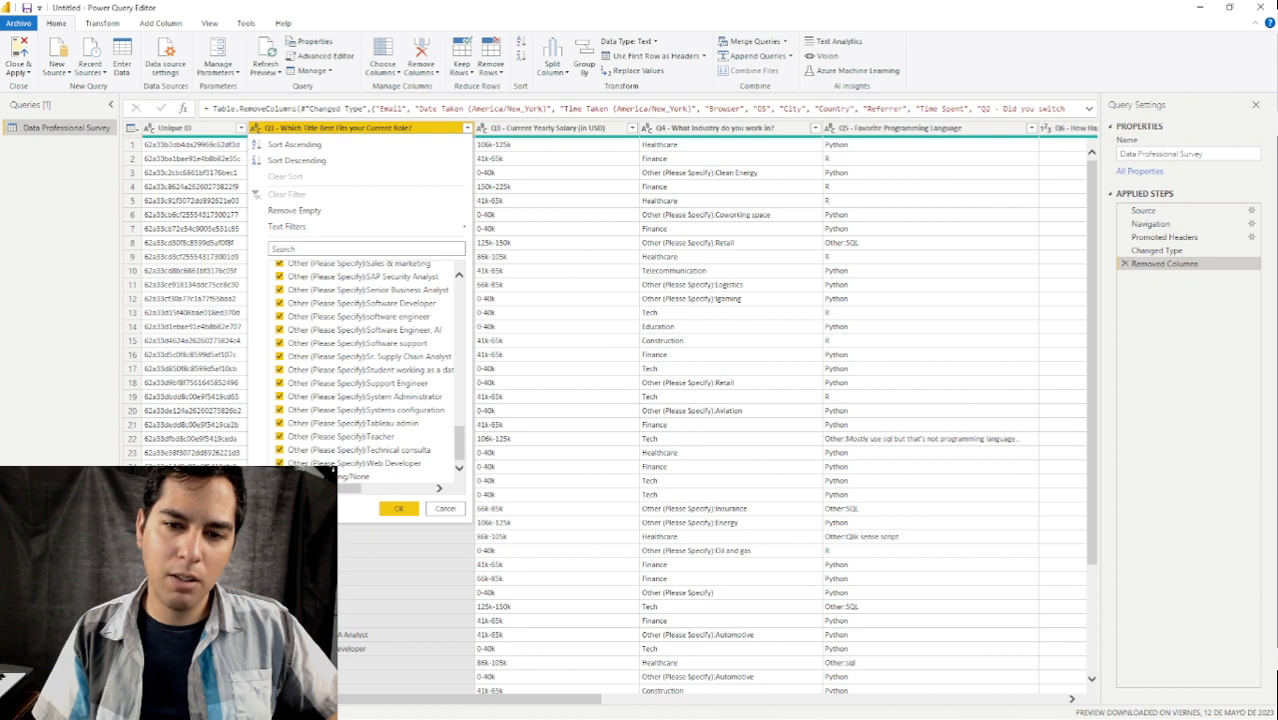
drag(464, 445, 464, 311)
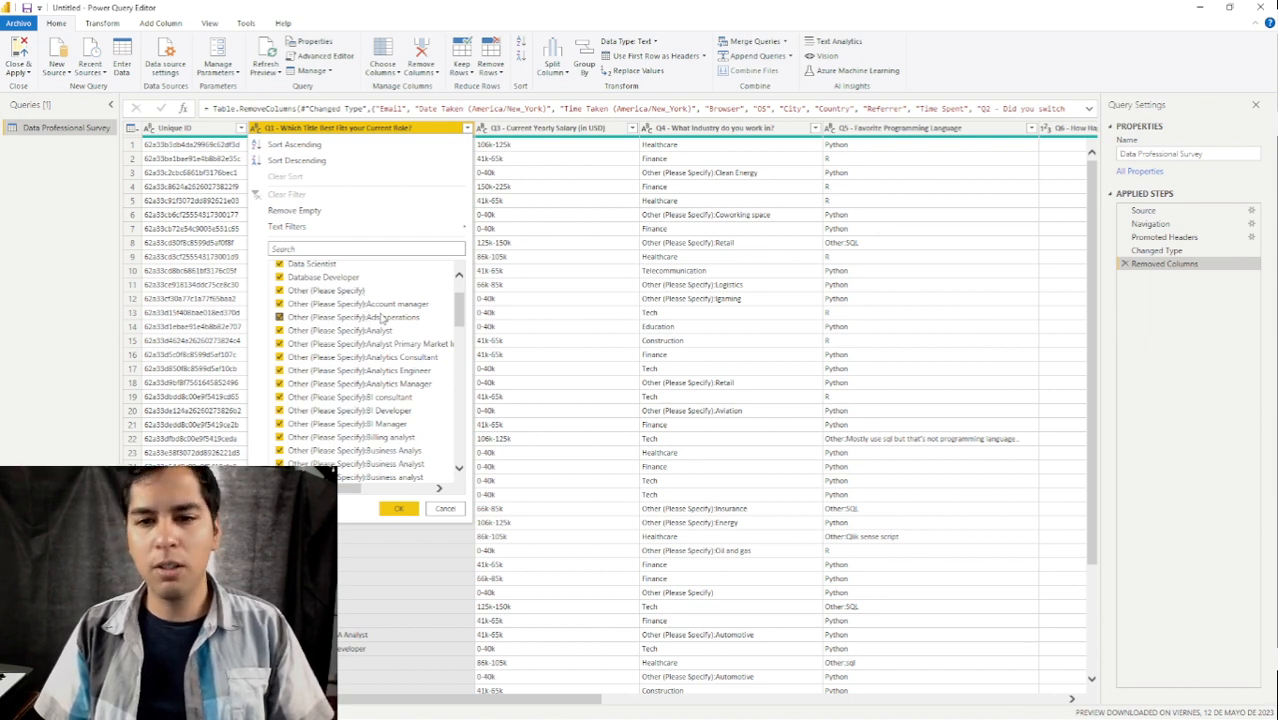
mouse_move(460, 311)
mouse_down()
mouse_move(460, 447)
mouse_move(462, 305)
mouse_up()
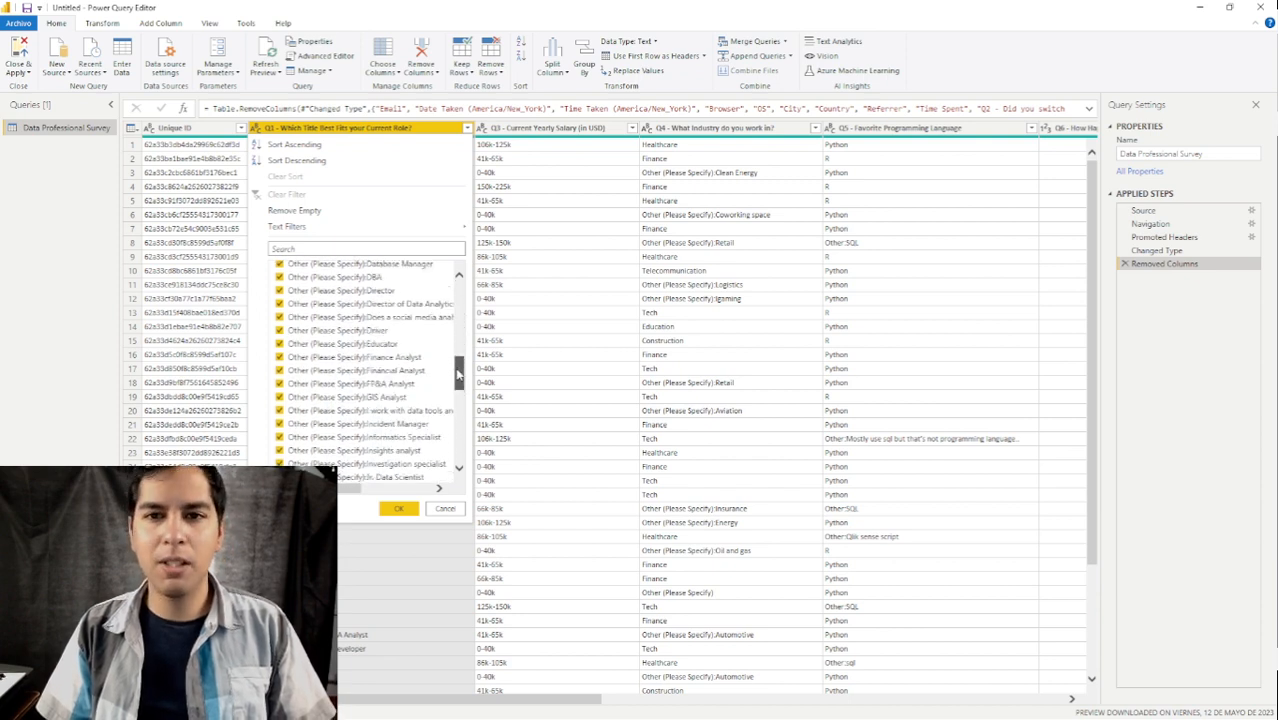
drag(458, 325, 459, 292)
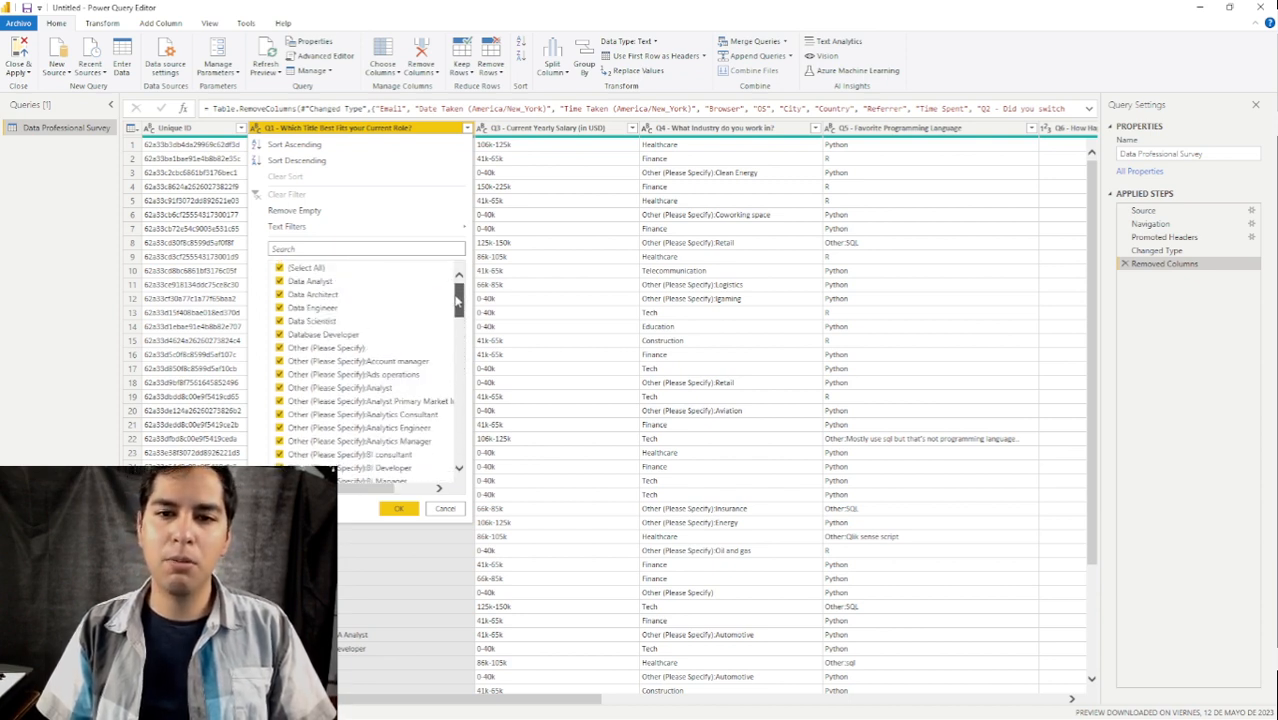
click(385, 281)
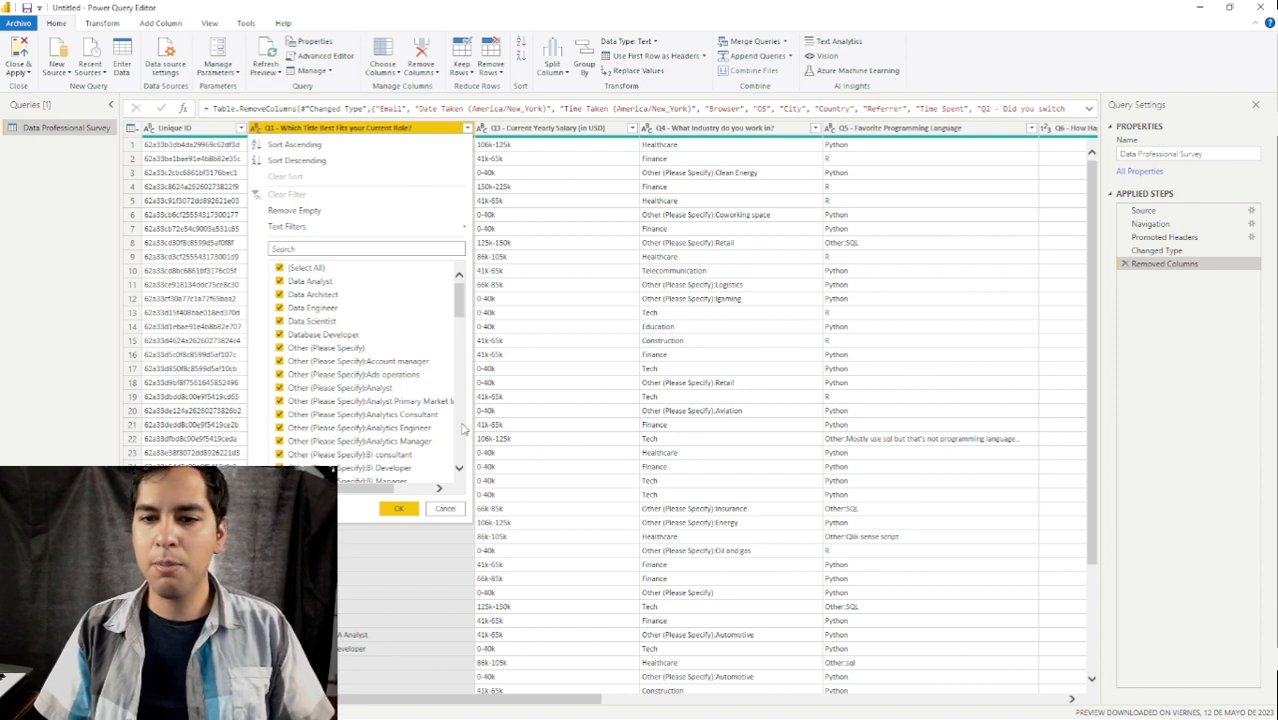
click(446, 509)
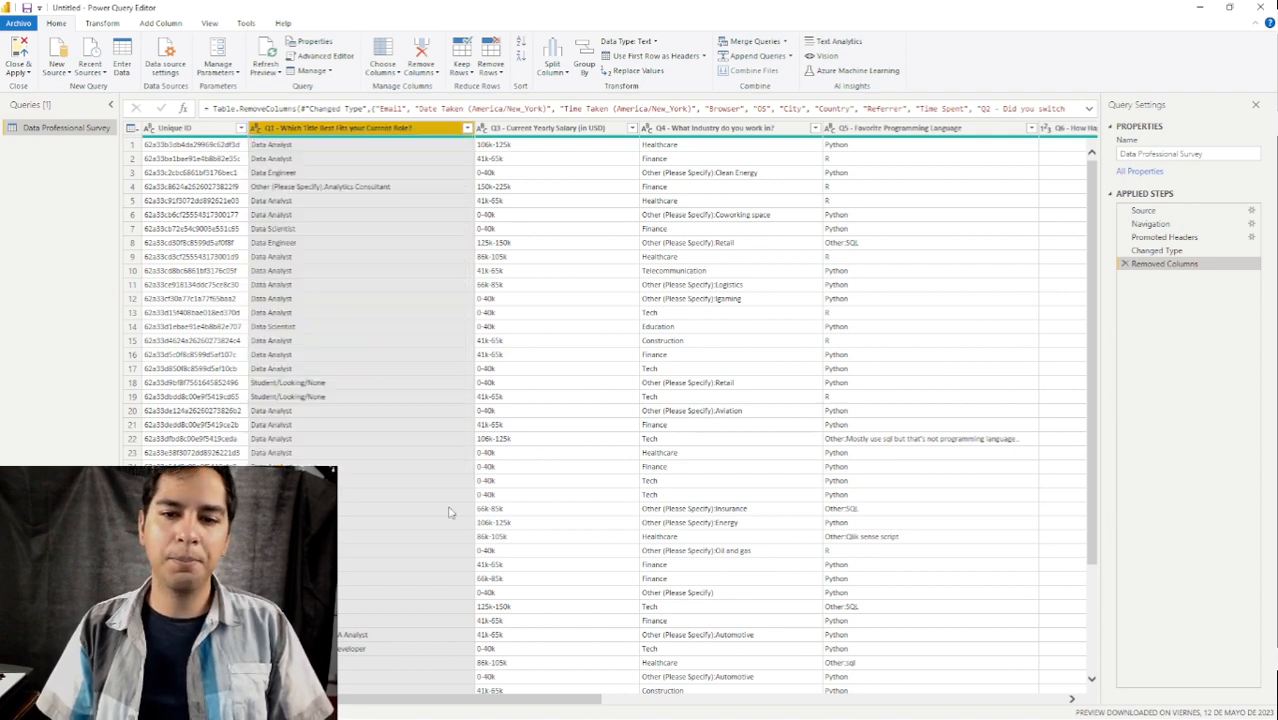
click(467, 129)
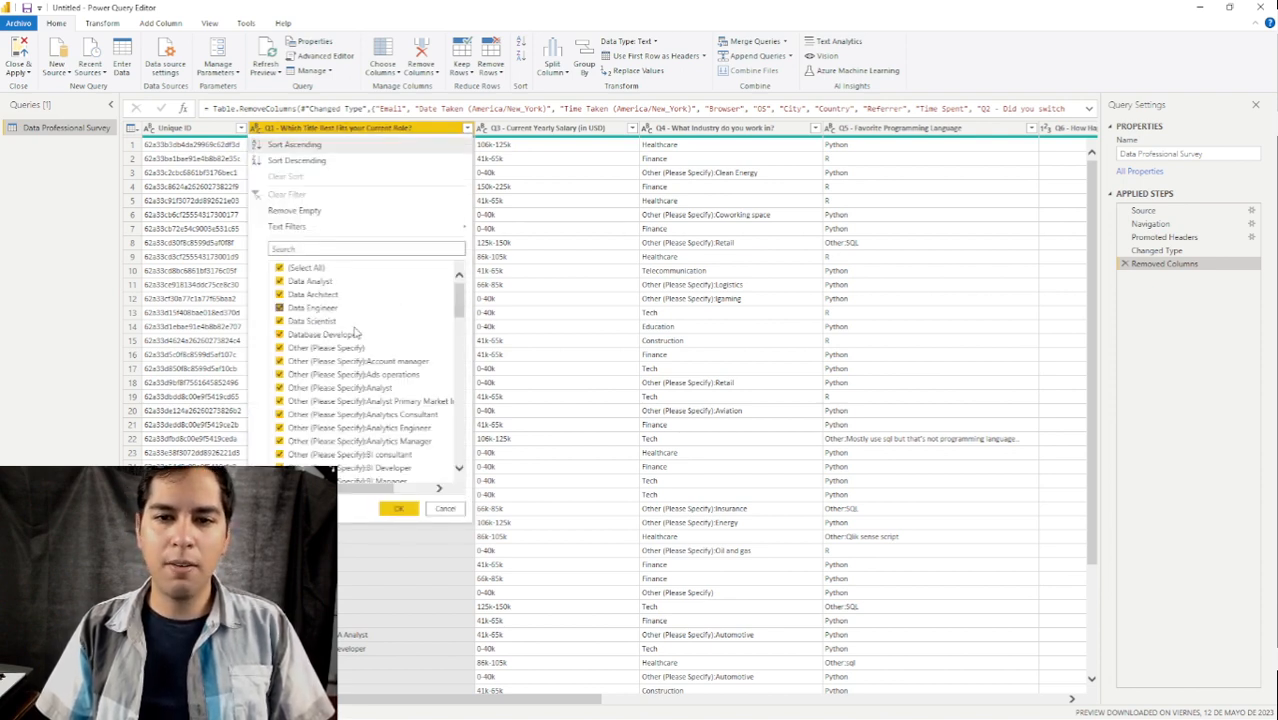
scroll(333, 330, down, 6)
scroll(333, 330, up, 3)
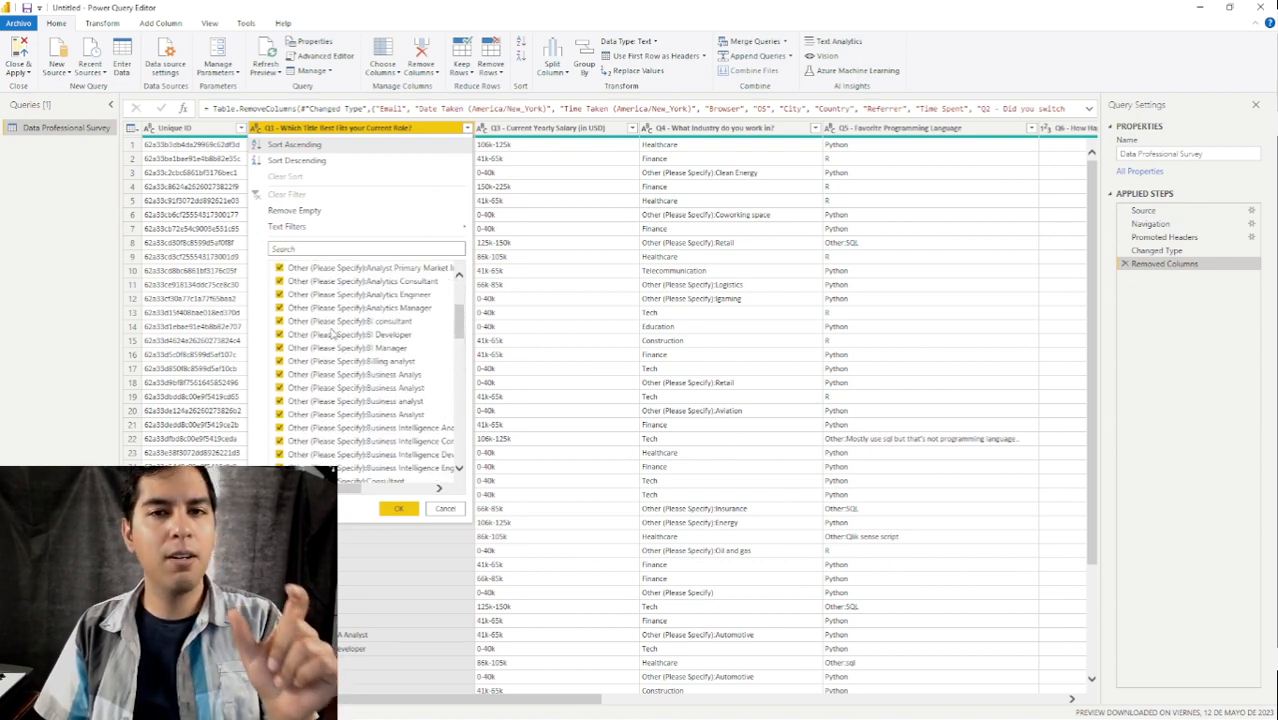
click(446, 509)
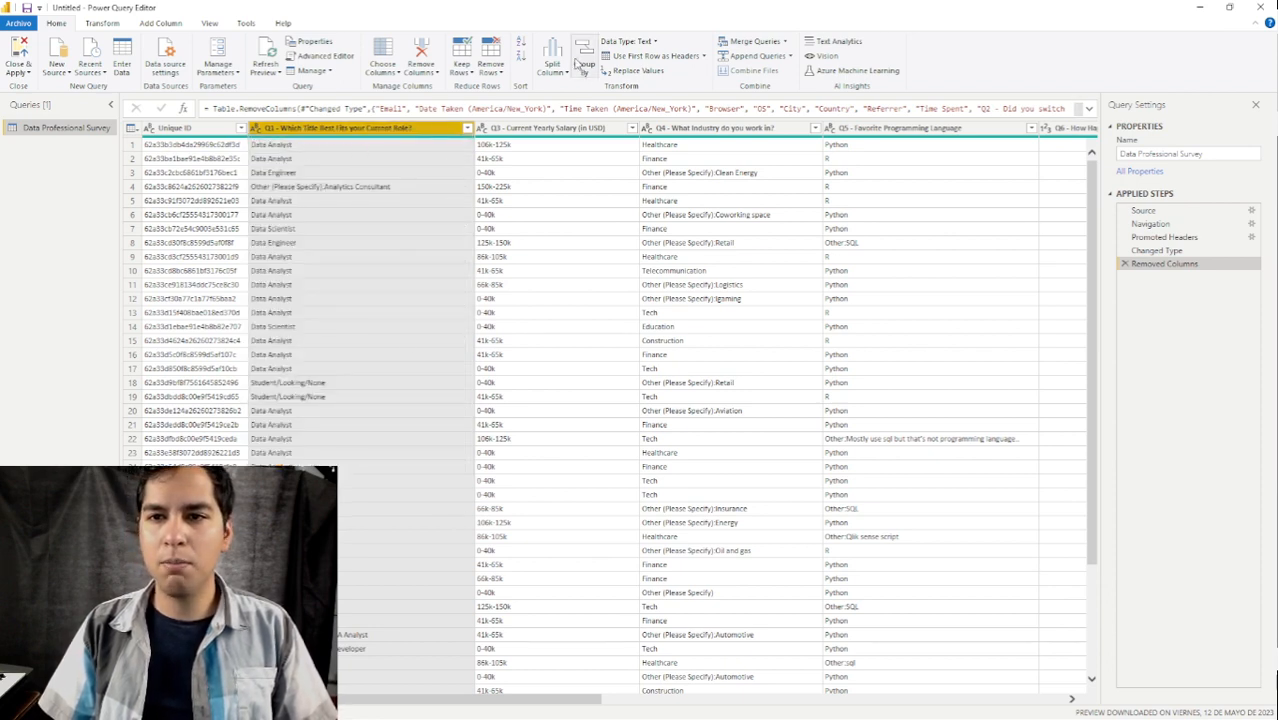
Split the Q1 current role column by the custom delimiter "(" at the left-most delimiter.
click(551, 62)
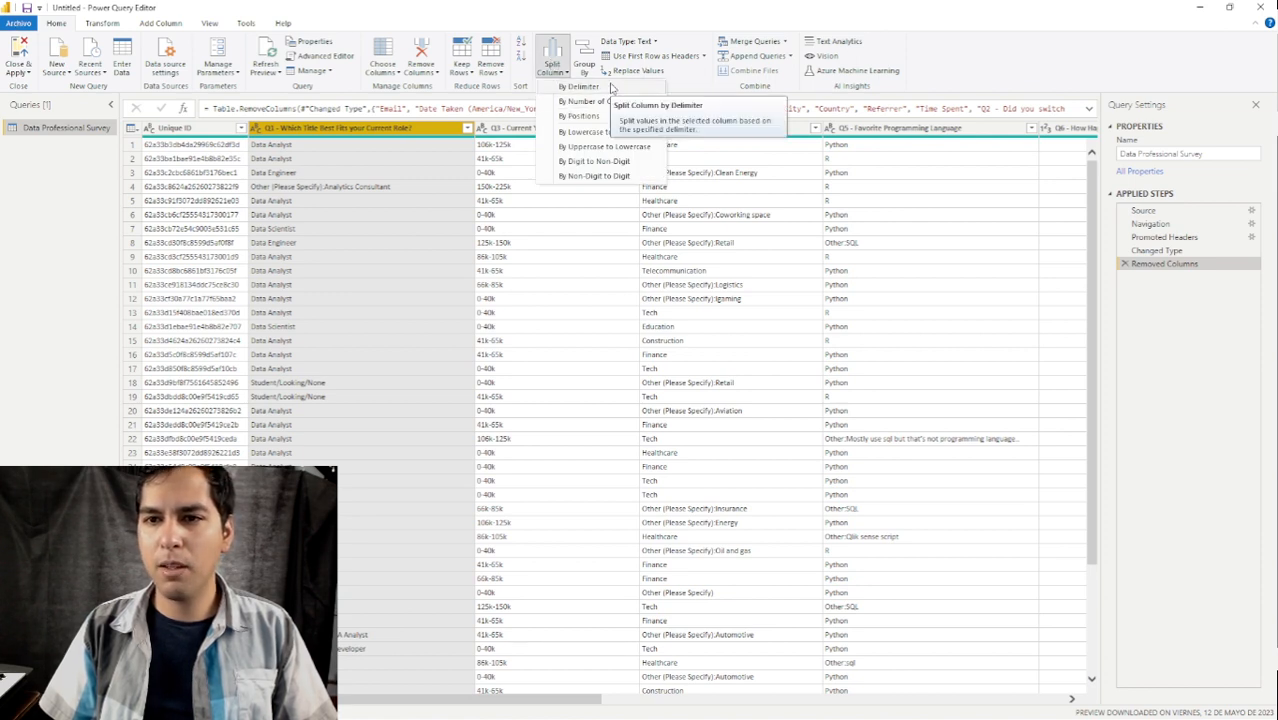
click(581, 87)
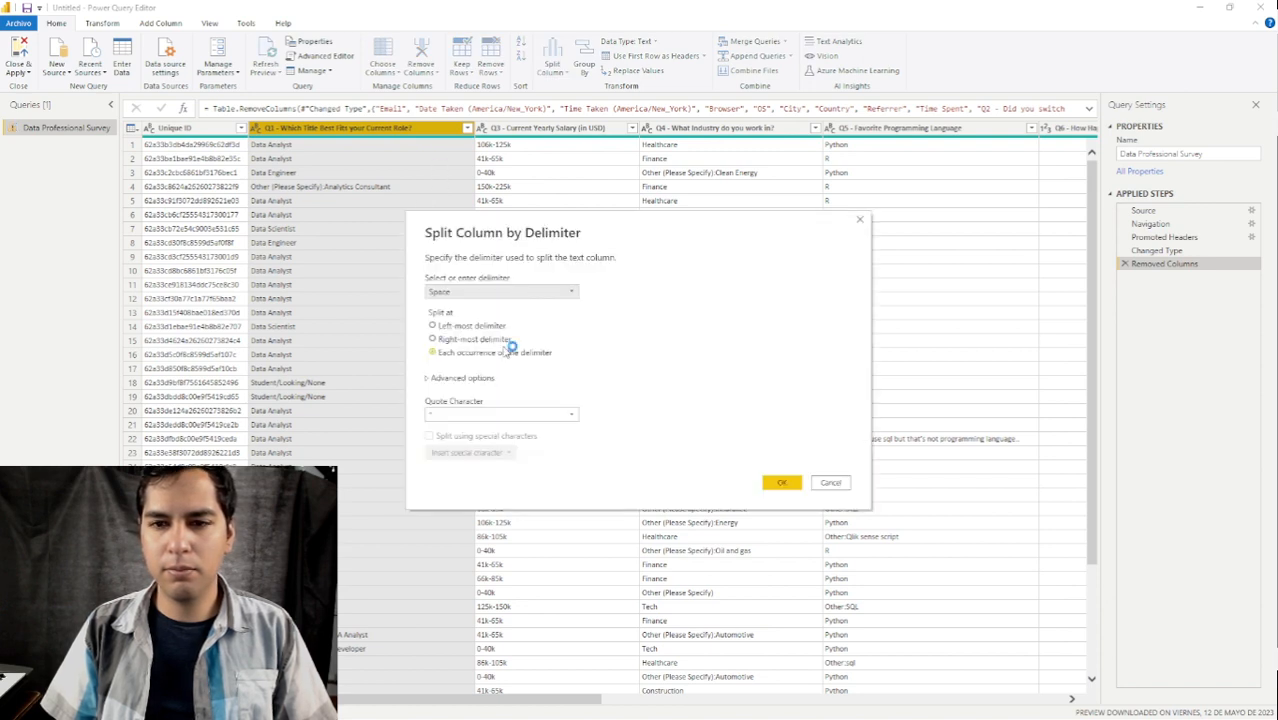
click(478, 295)
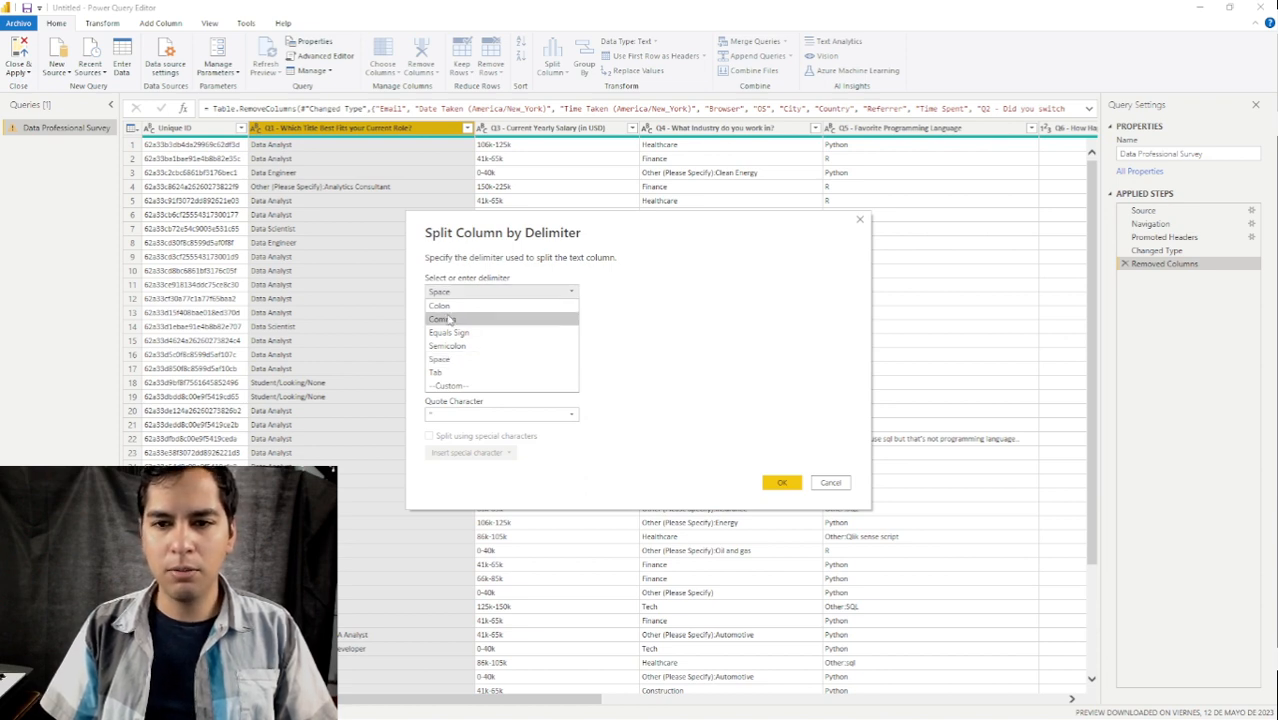
click(455, 385)
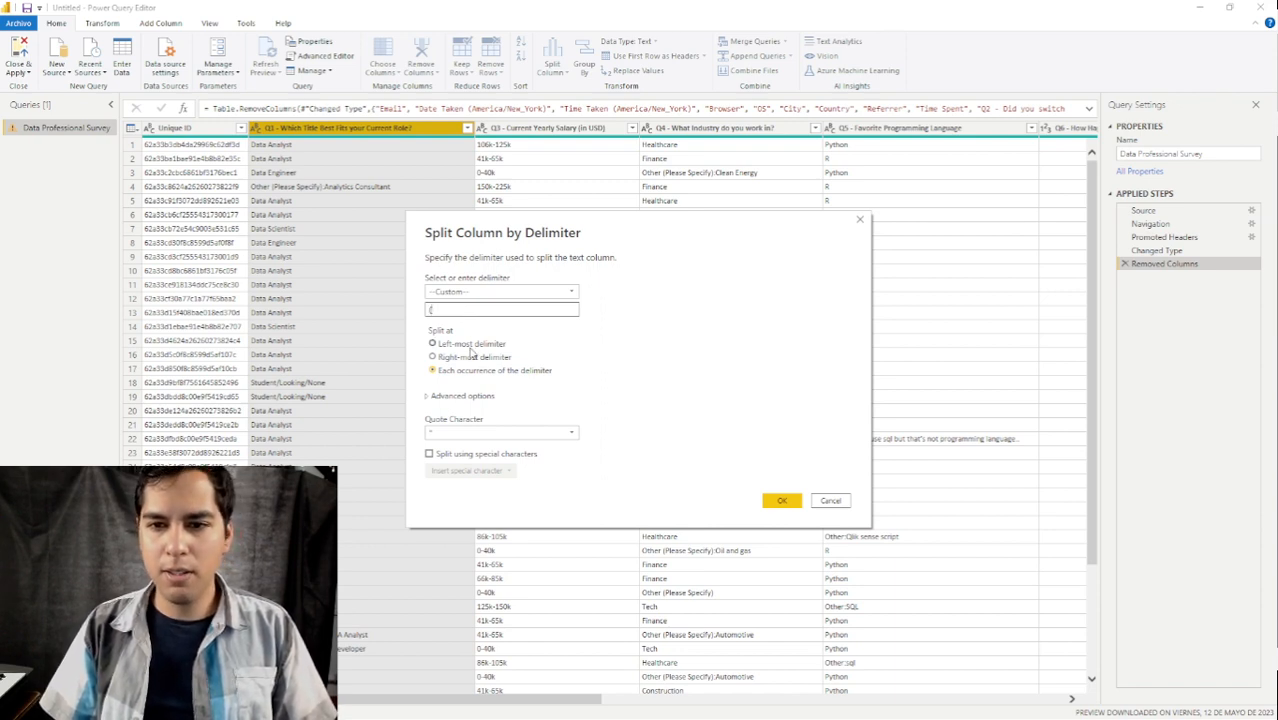
click(470, 346)
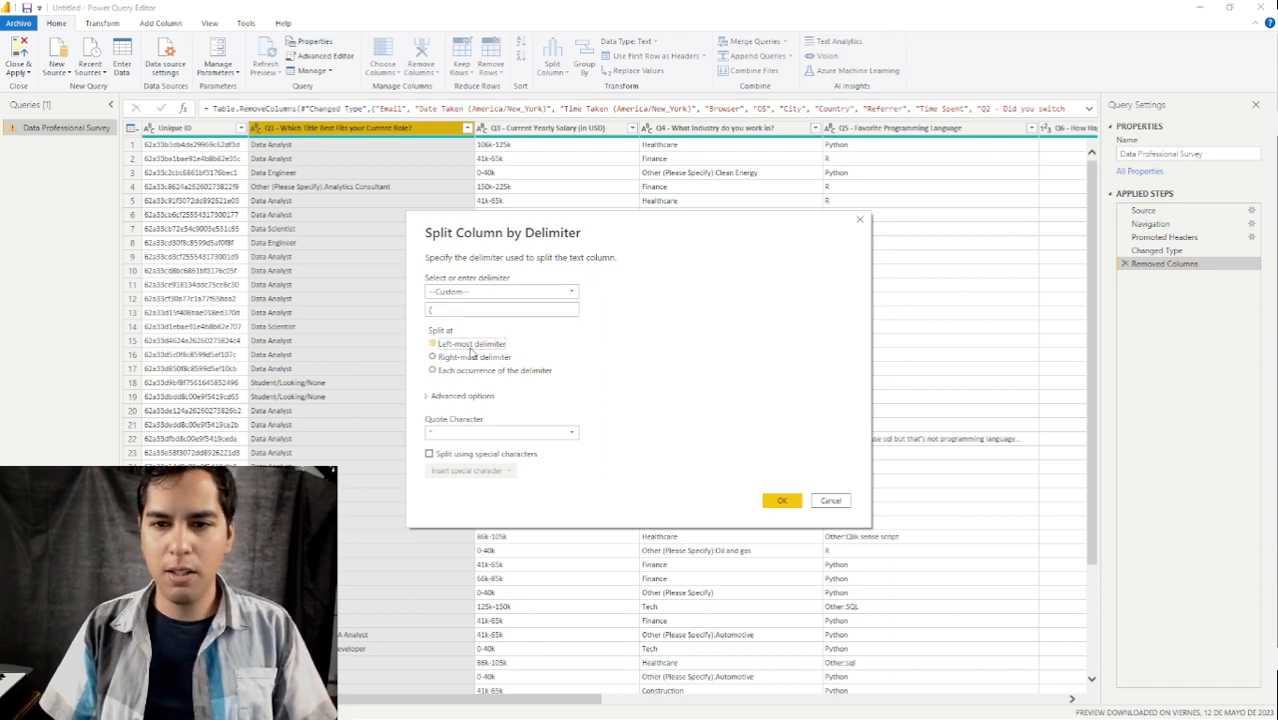
click(786, 506)
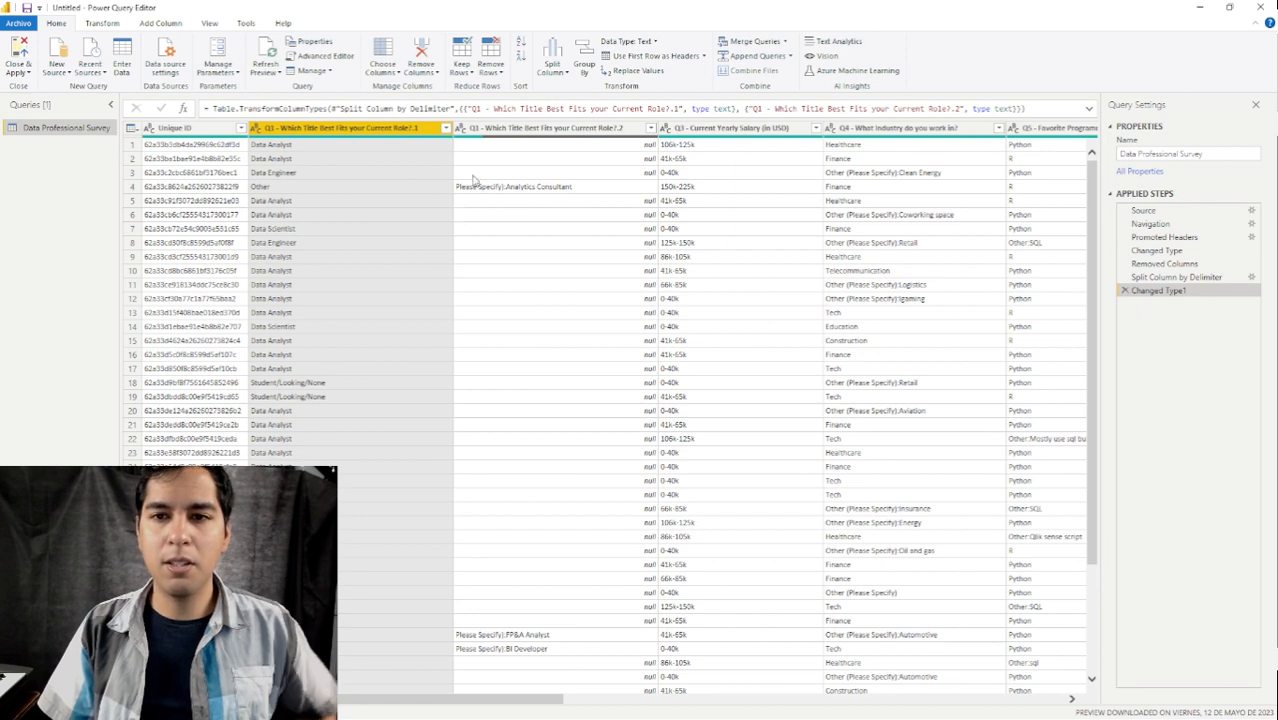
Check the distinct roles in the first split Q1 column with all values kept, and remove the second split Q1 column.
click(537, 193)
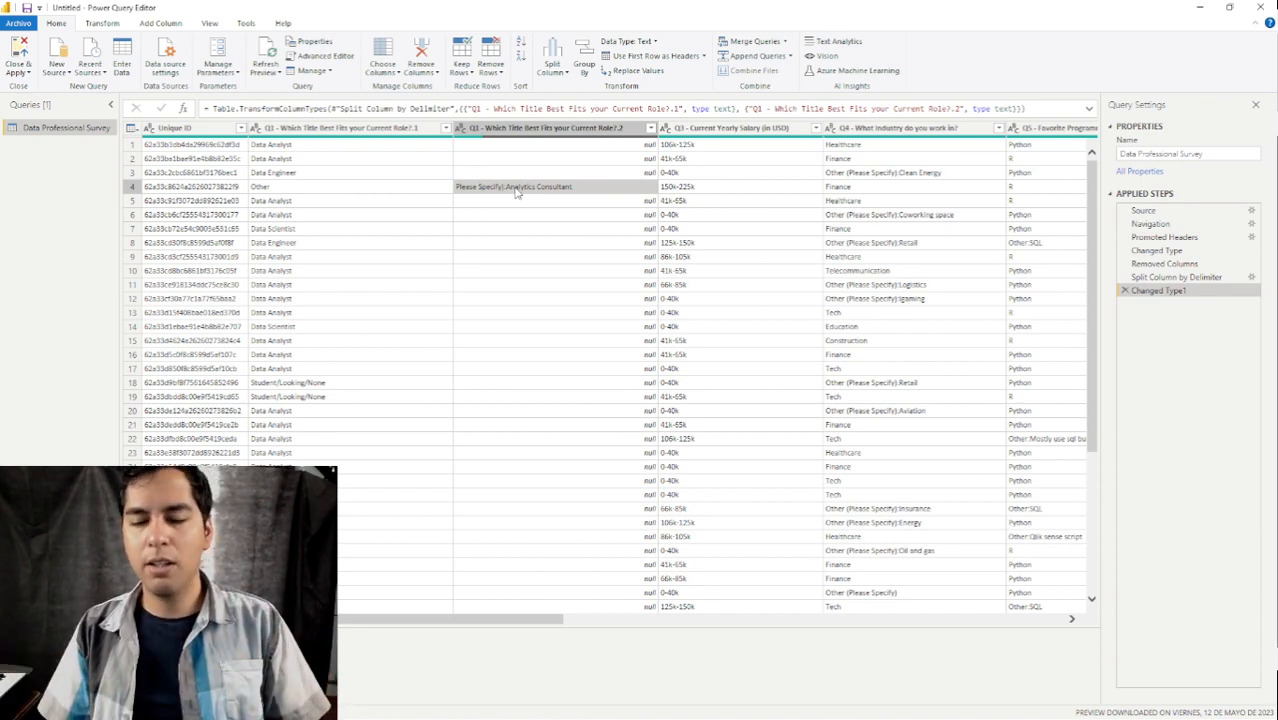
click(390, 130)
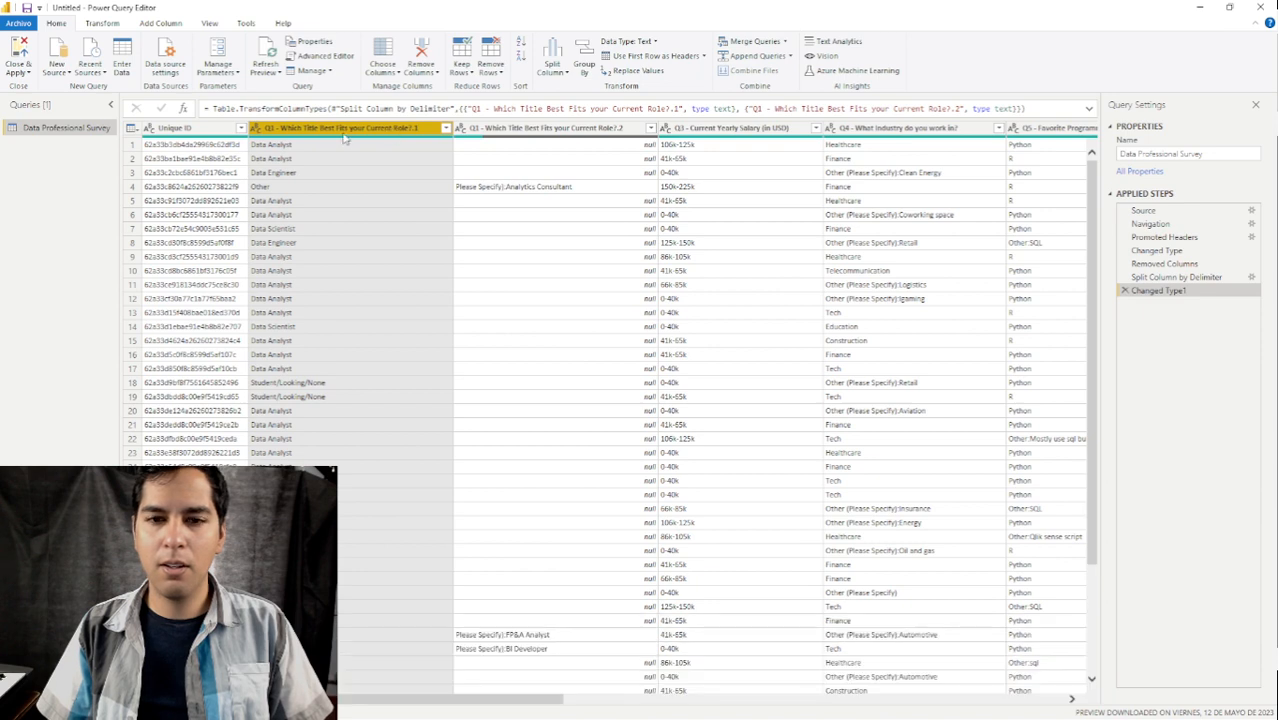
click(503, 133)
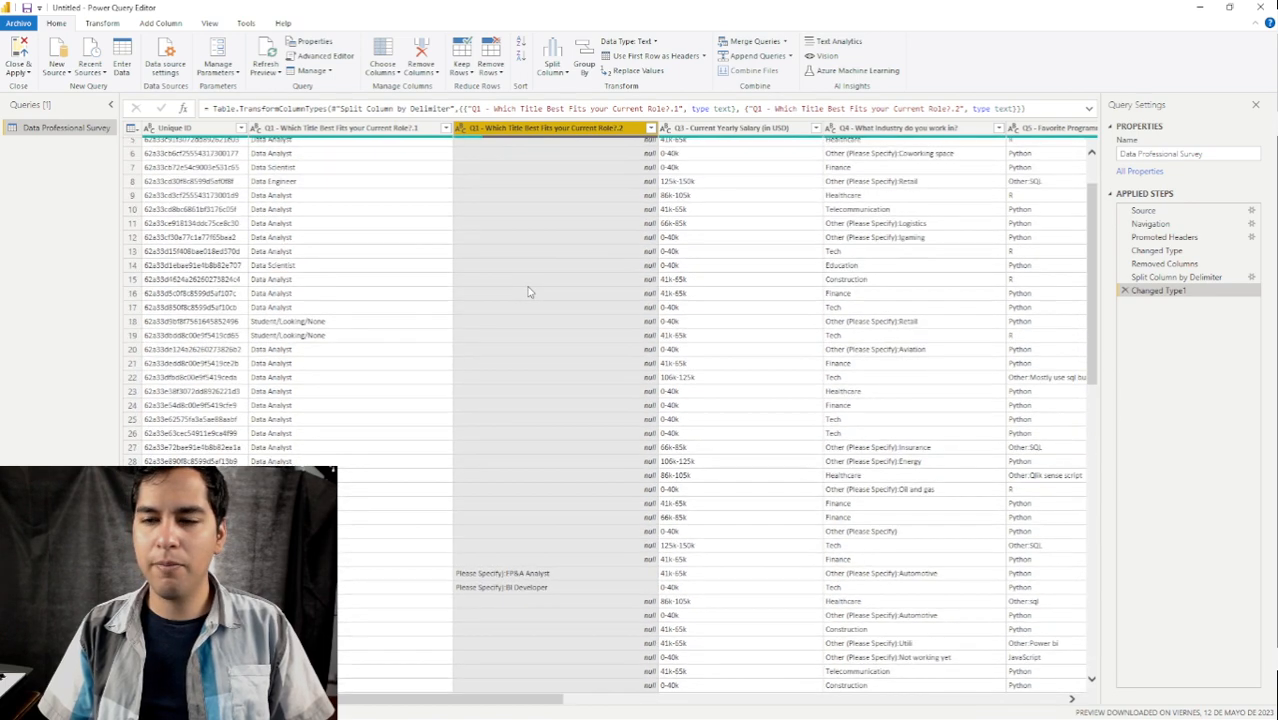
click(445, 128)
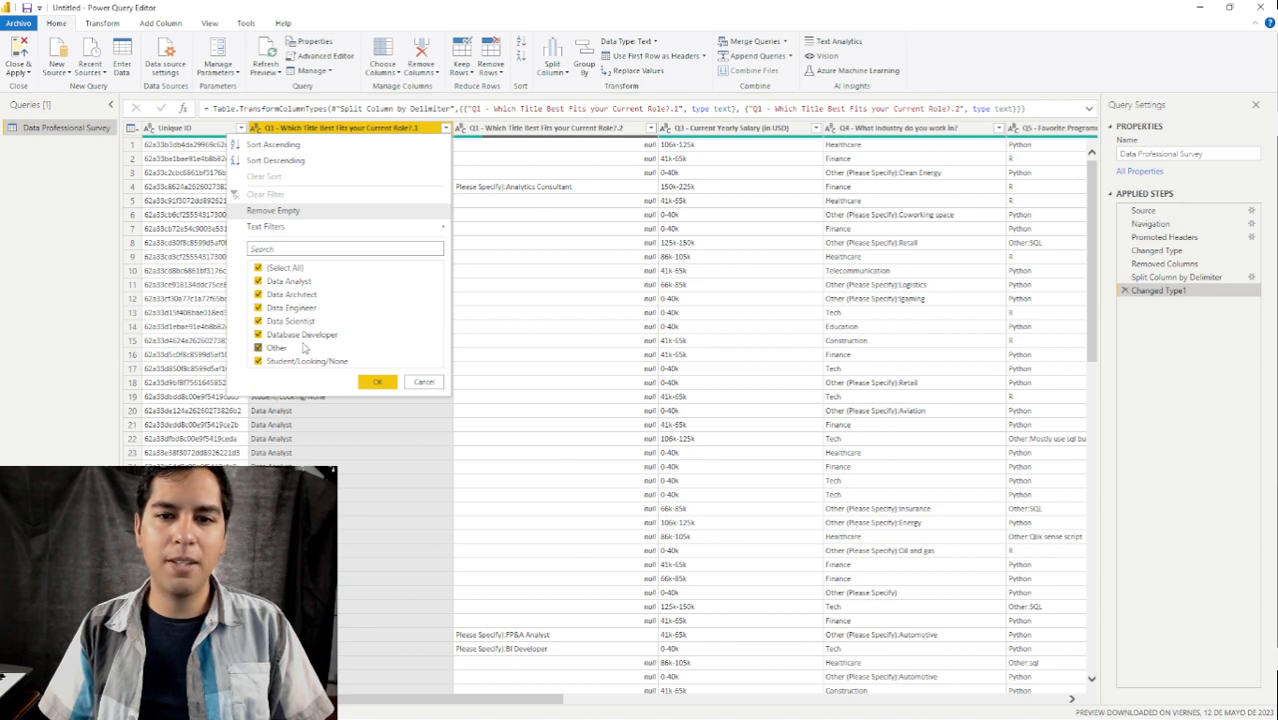
click(391, 385)
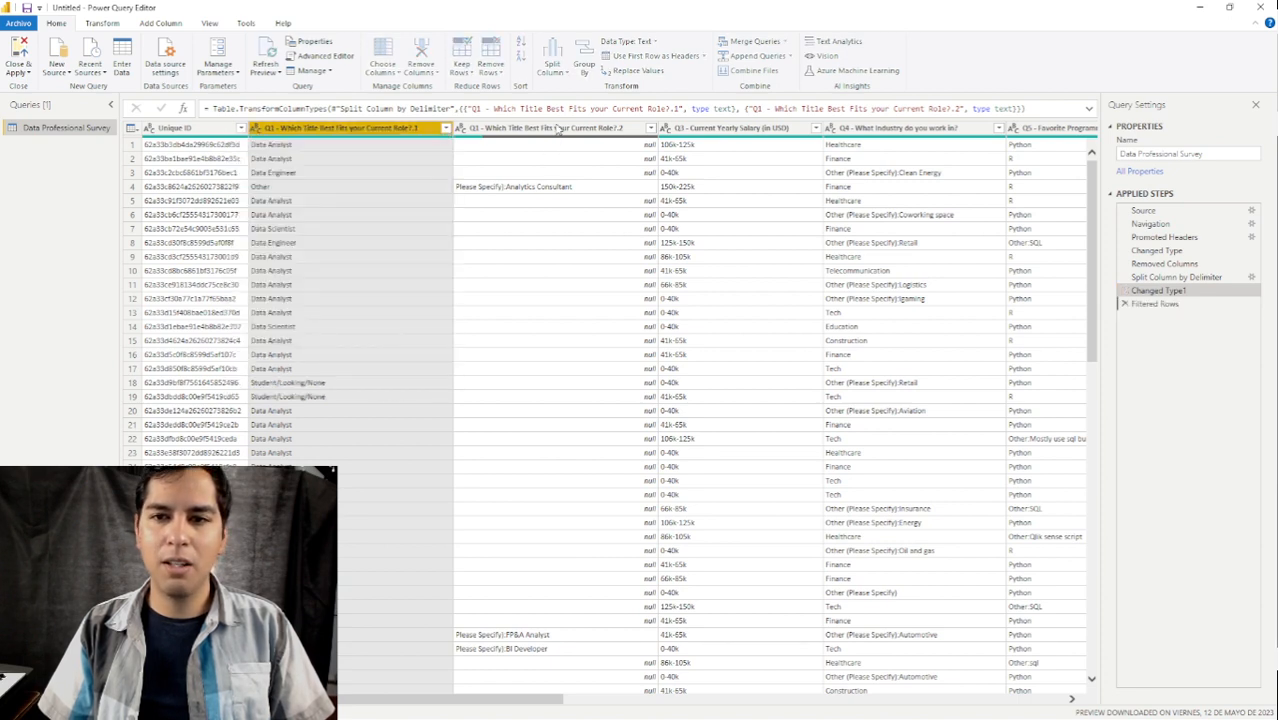
key(Delete)
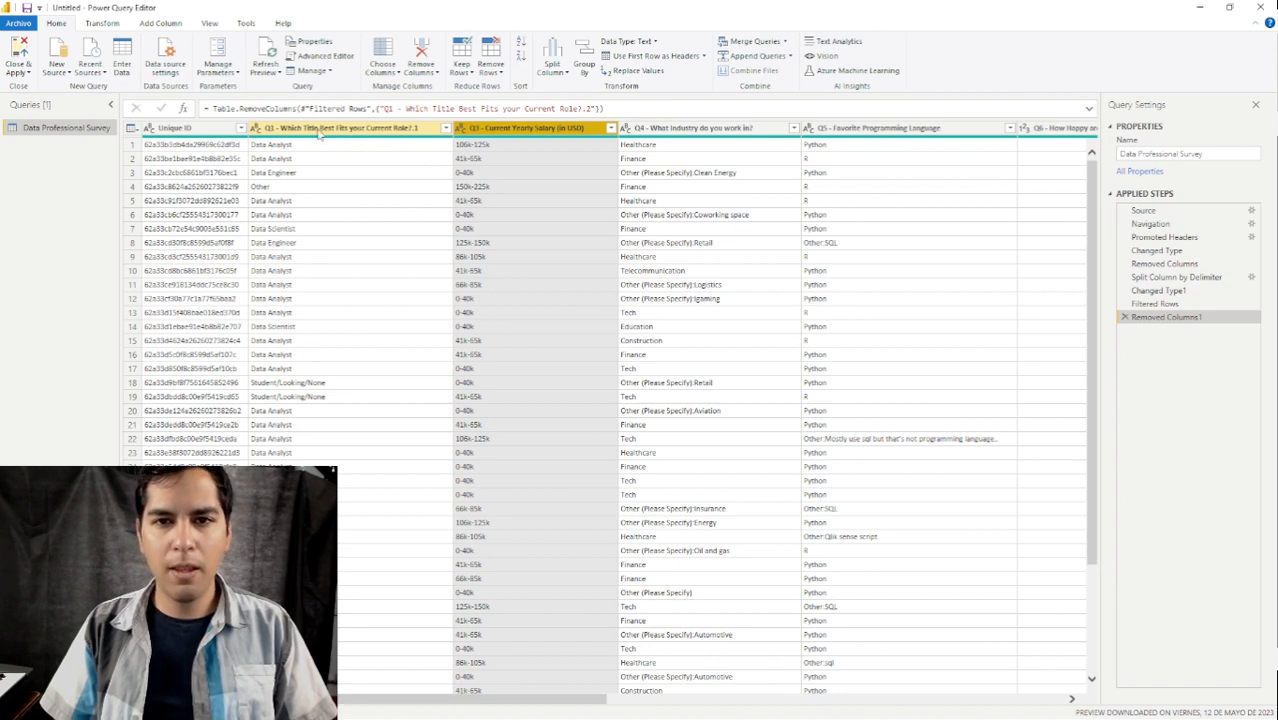
Rename the remaining Q1 title column as "Current Role".
double_click(352, 130)
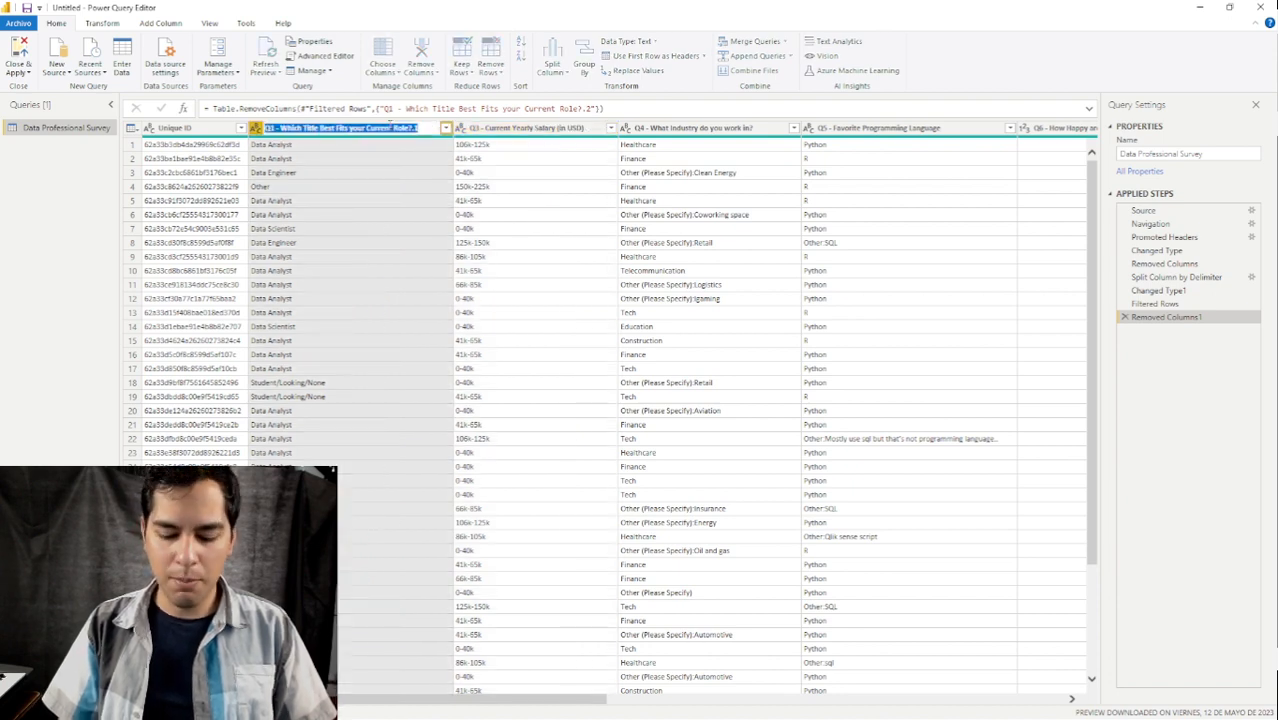
text(Q1)
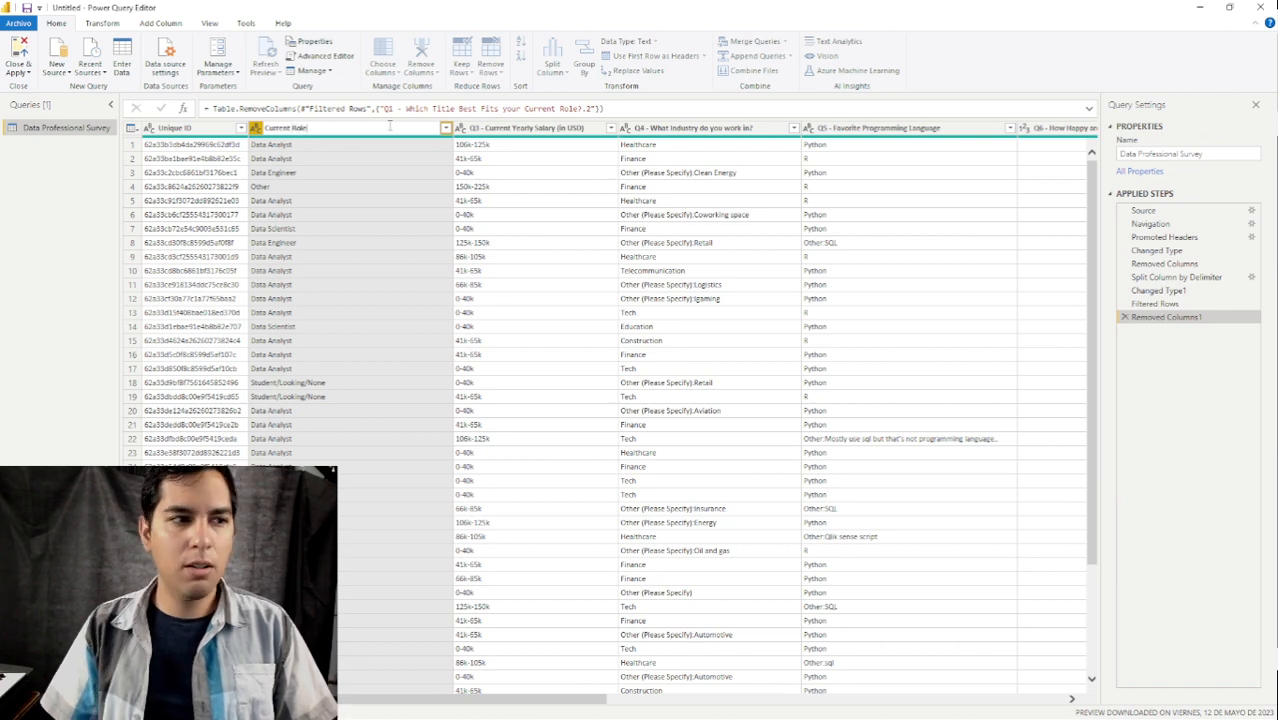
key(Return)
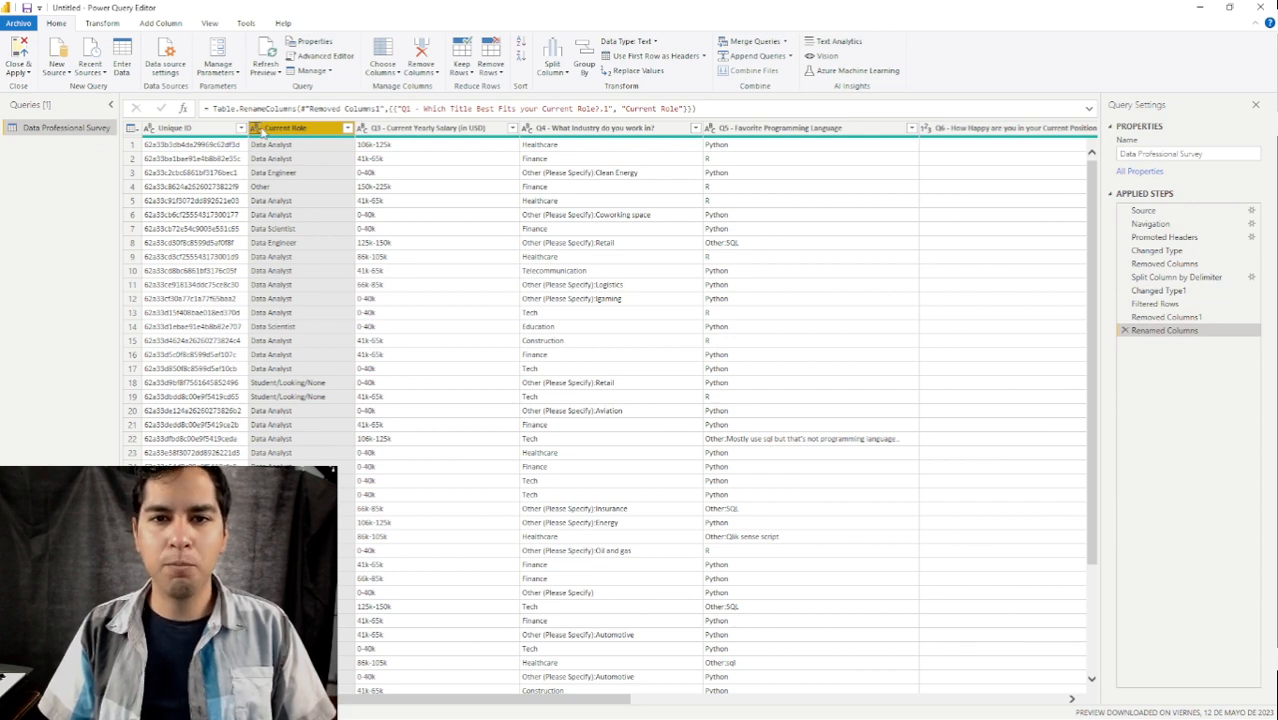
Set the data type of the Current Role and Unique ID columns to Text.
click(258, 129)
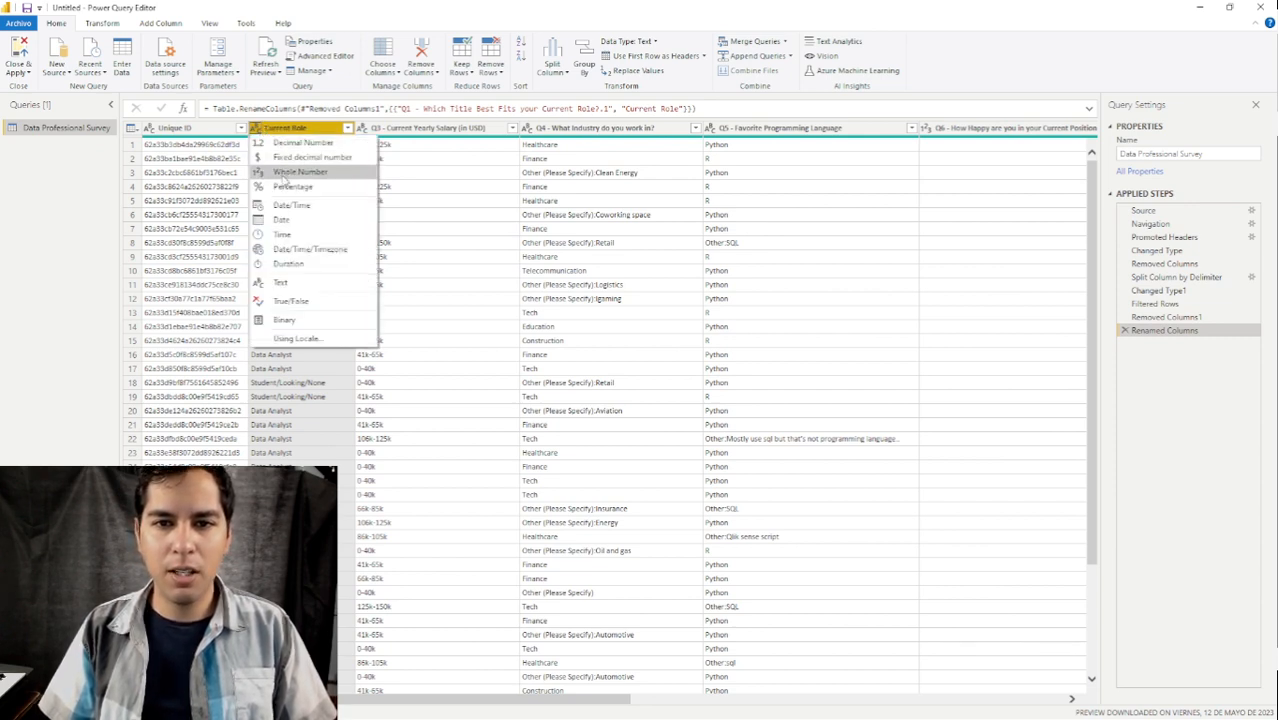
click(285, 283)
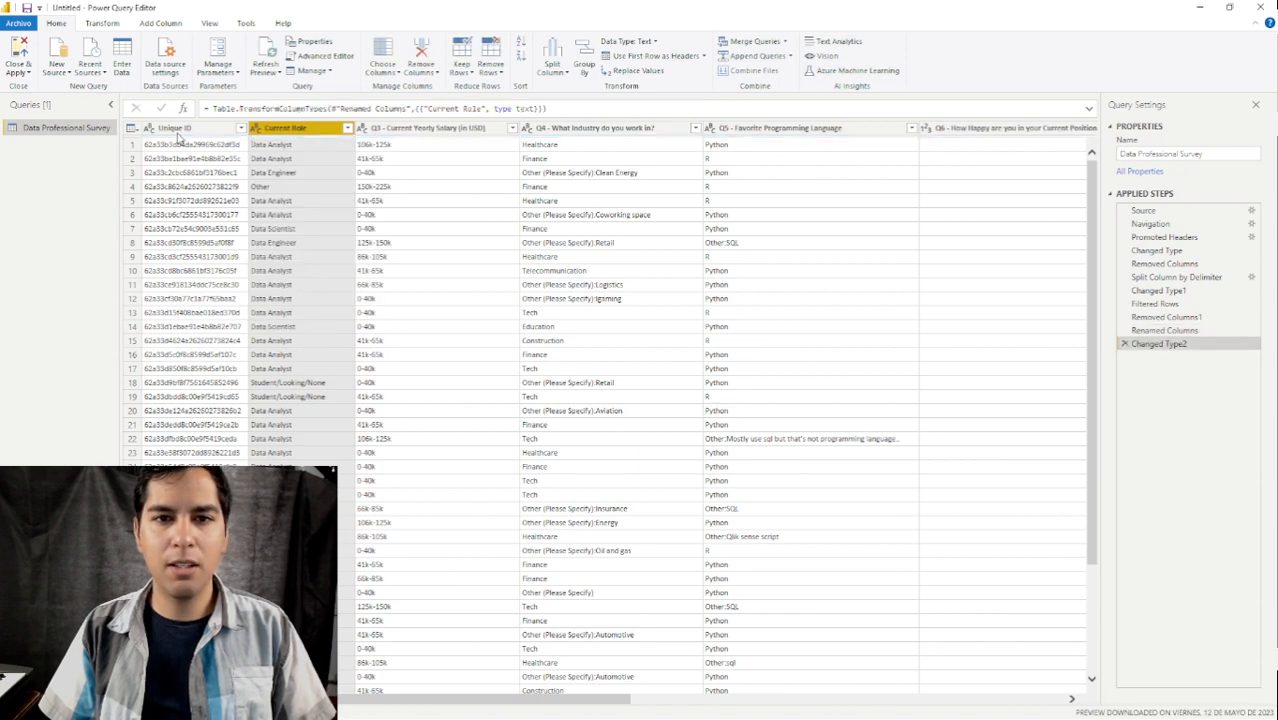
click(176, 129)
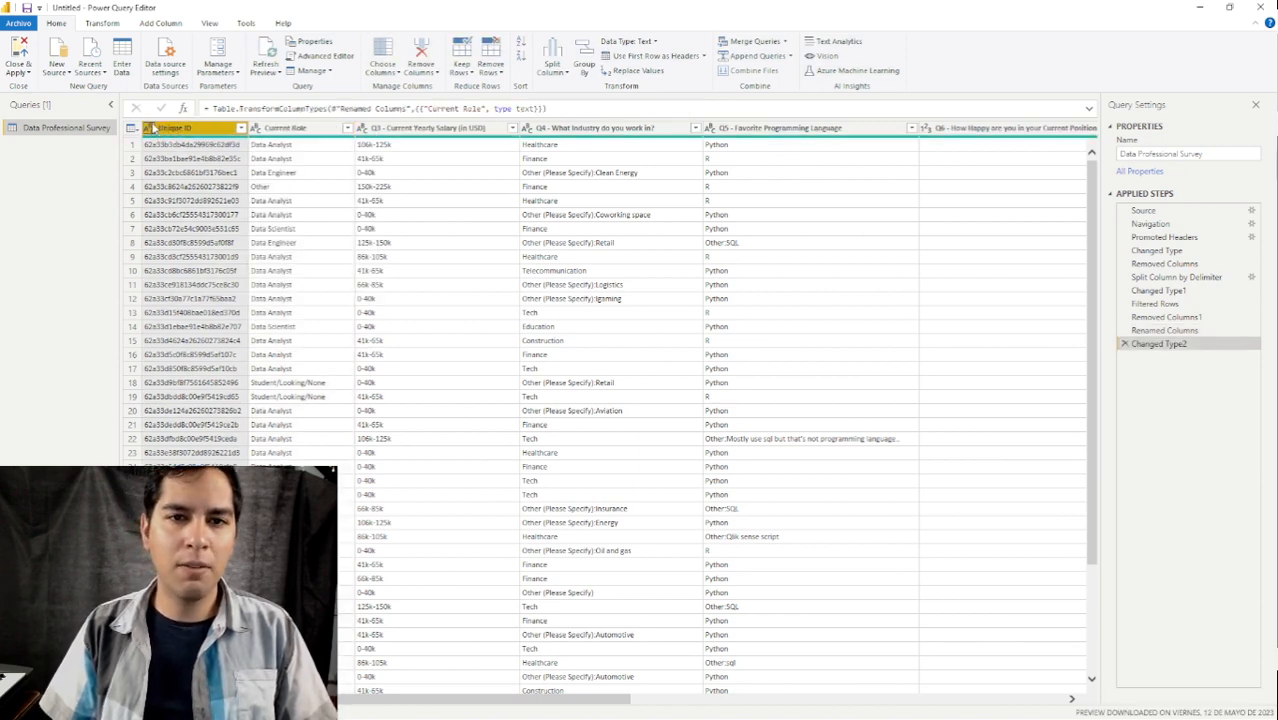
click(149, 128)
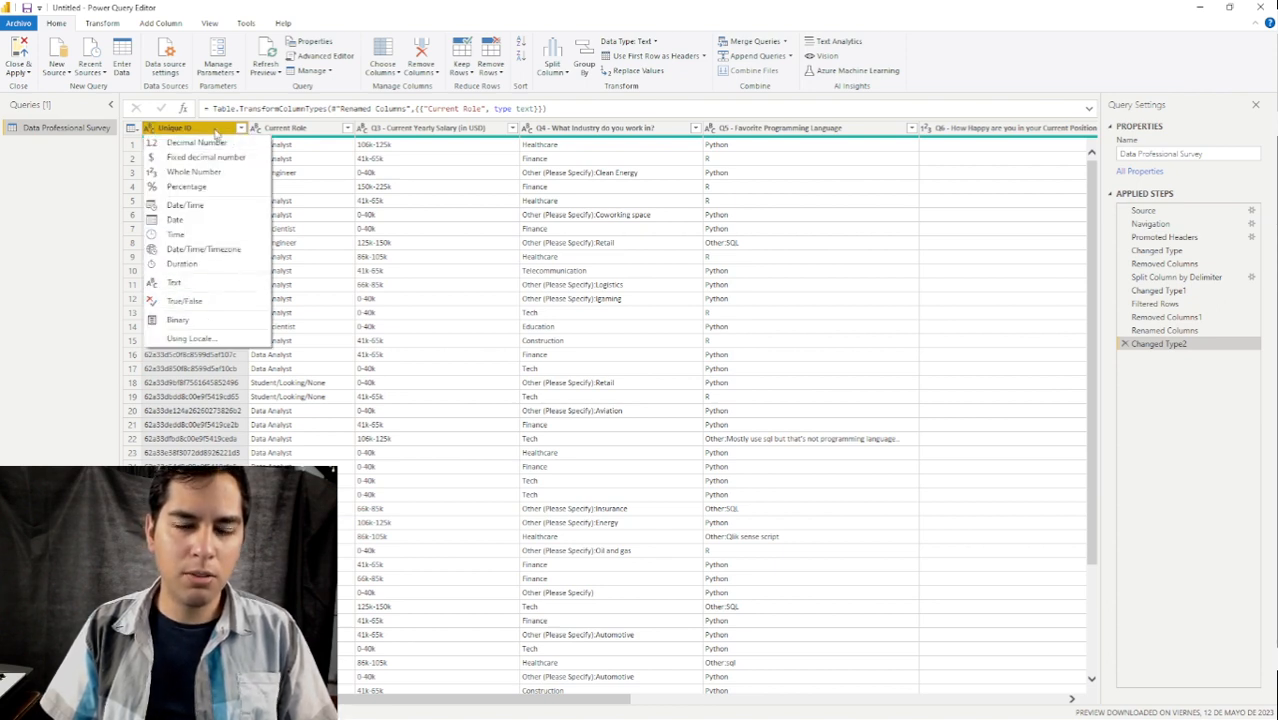
click(201, 132)
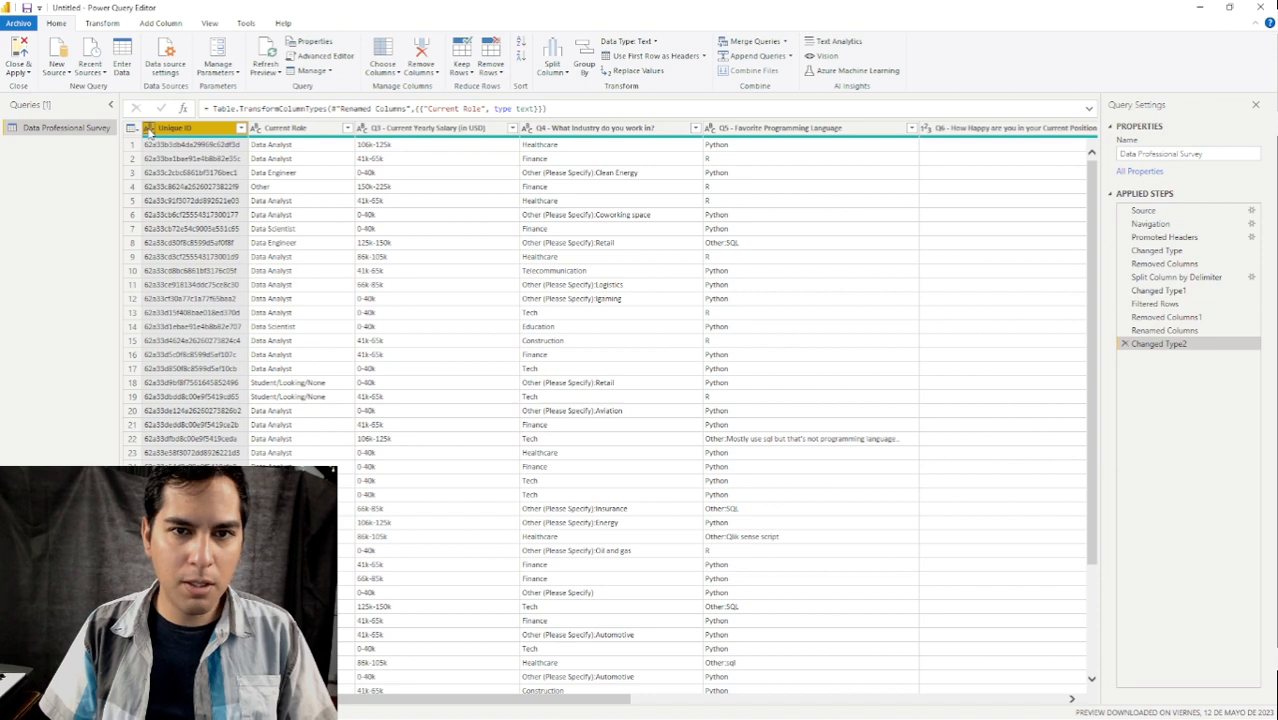
right_click(201, 132)
click(188, 287)
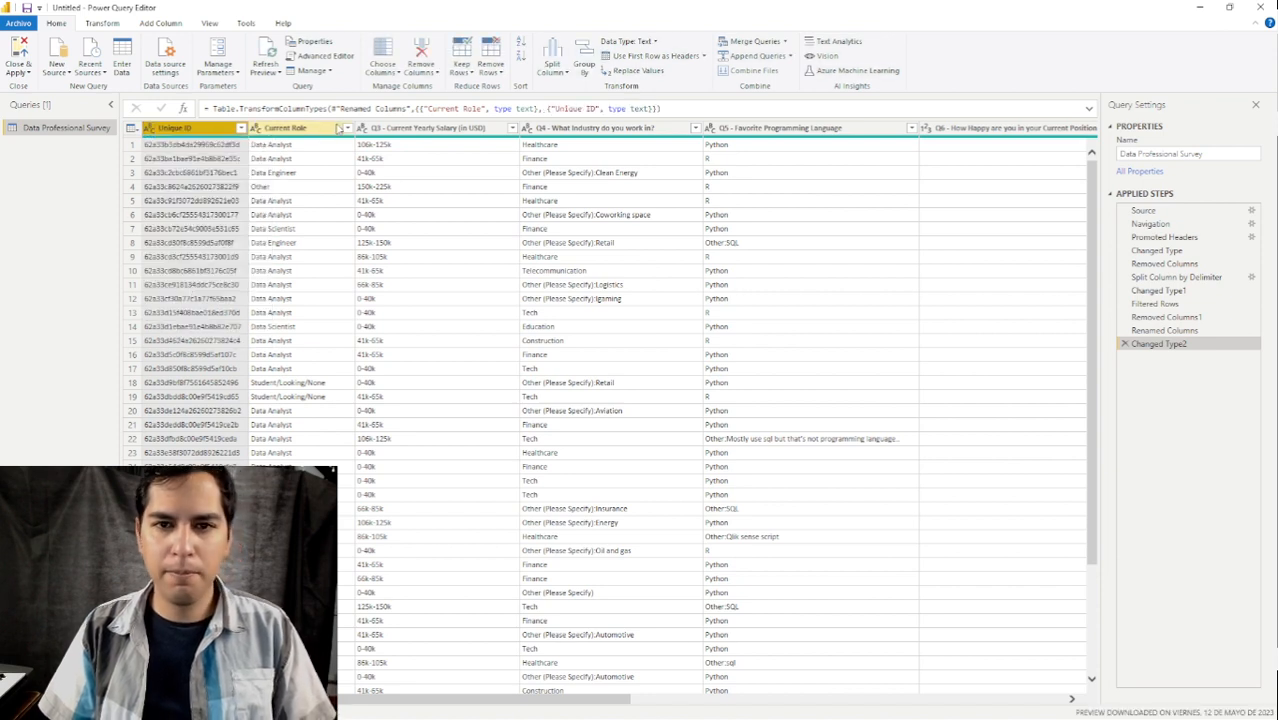
Examine the distinct salary ranges and the available data types of the Q3 - Current Yearly Salary column without changing anything.
click(381, 129)
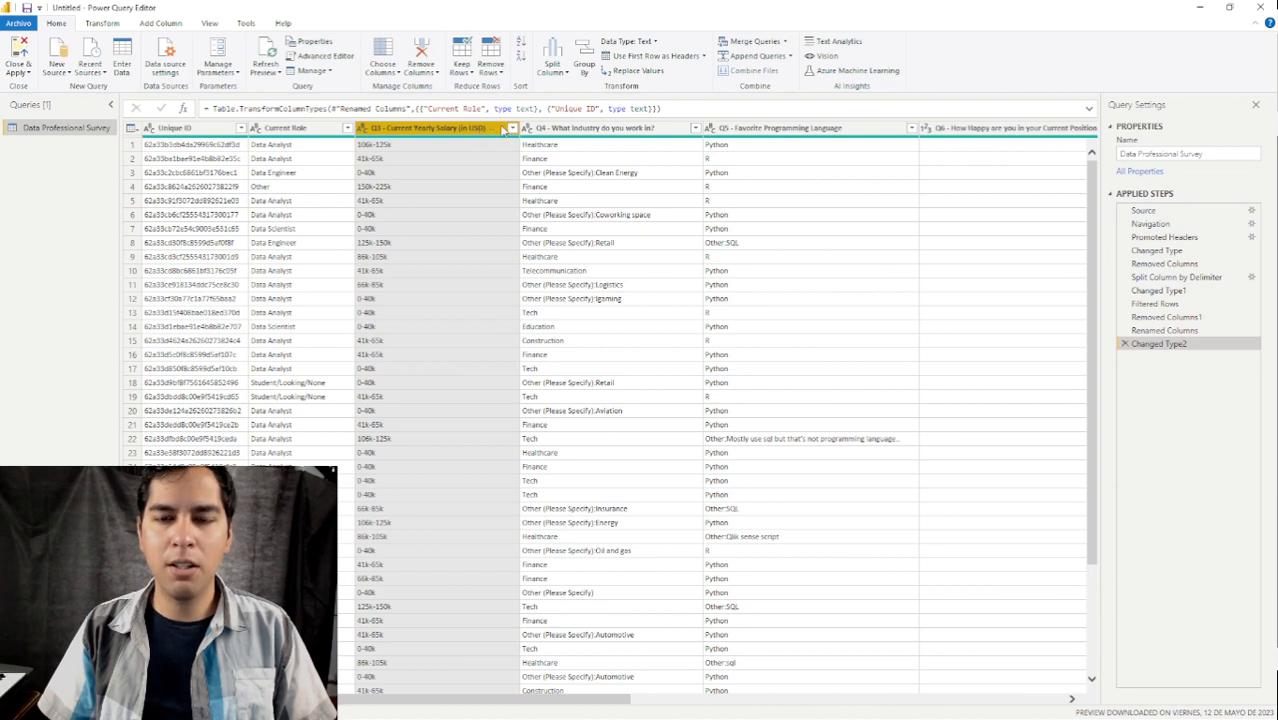
click(512, 128)
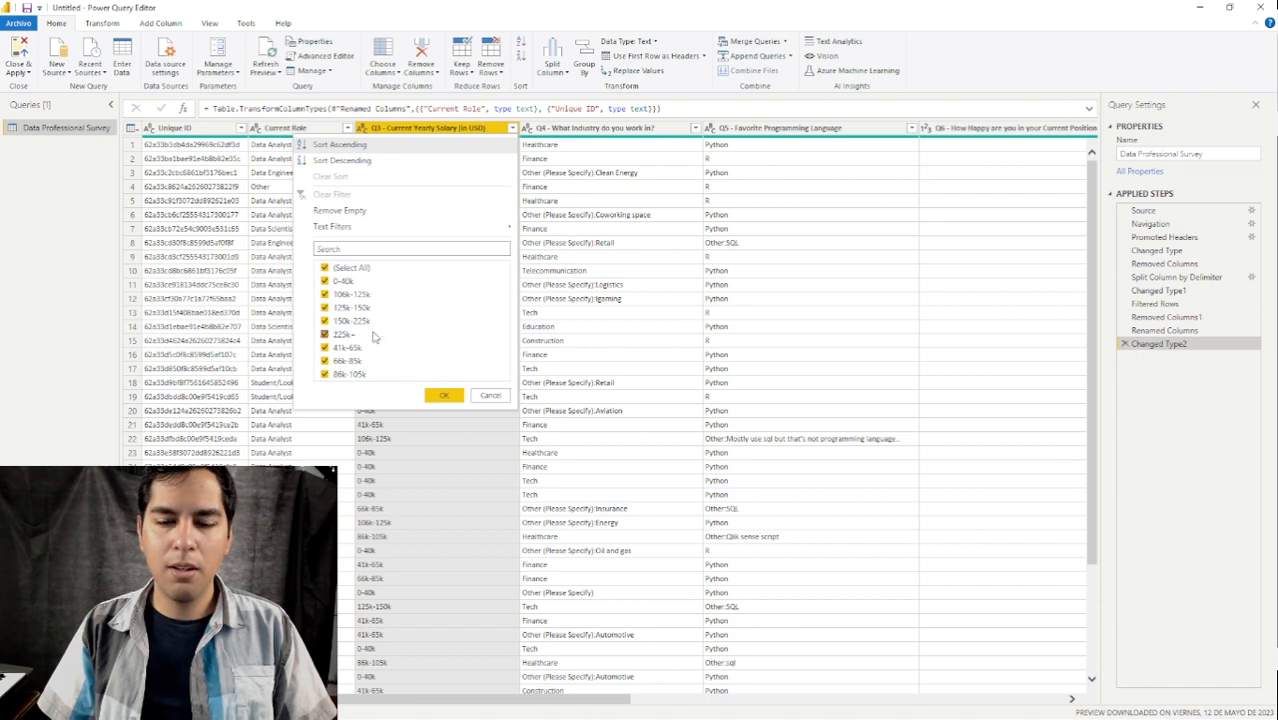
click(456, 330)
click(490, 396)
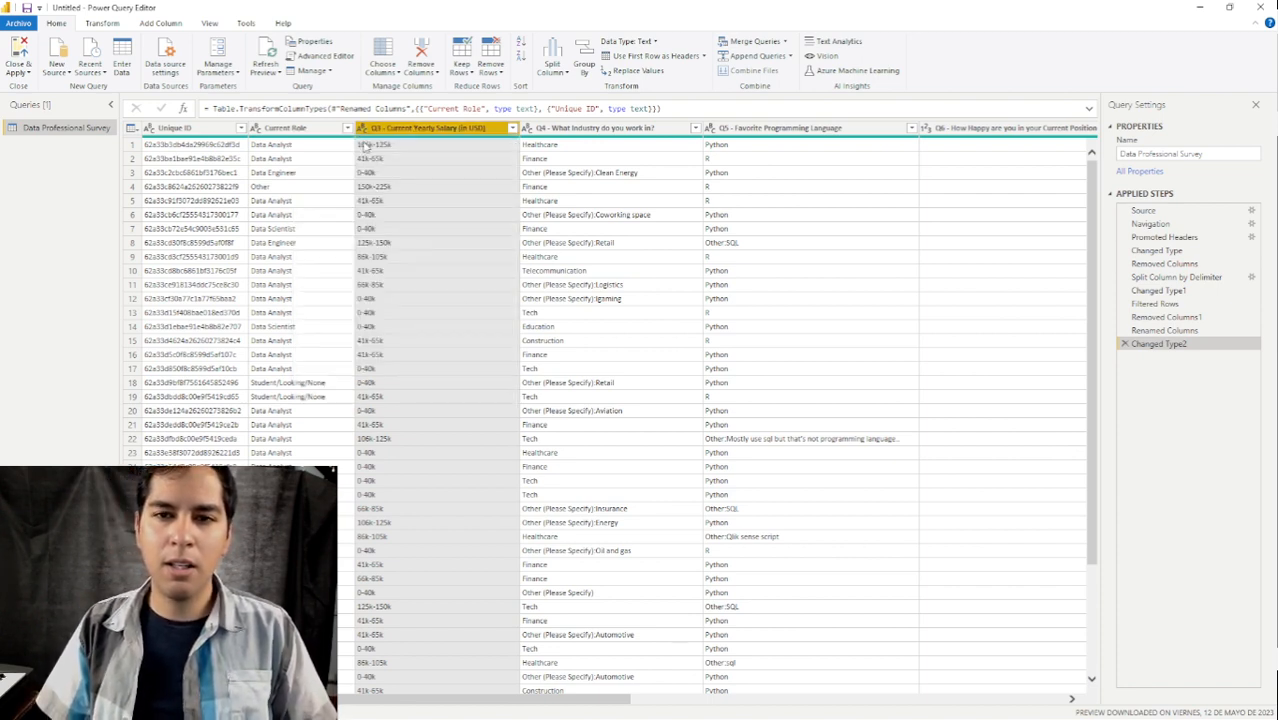
click(364, 128)
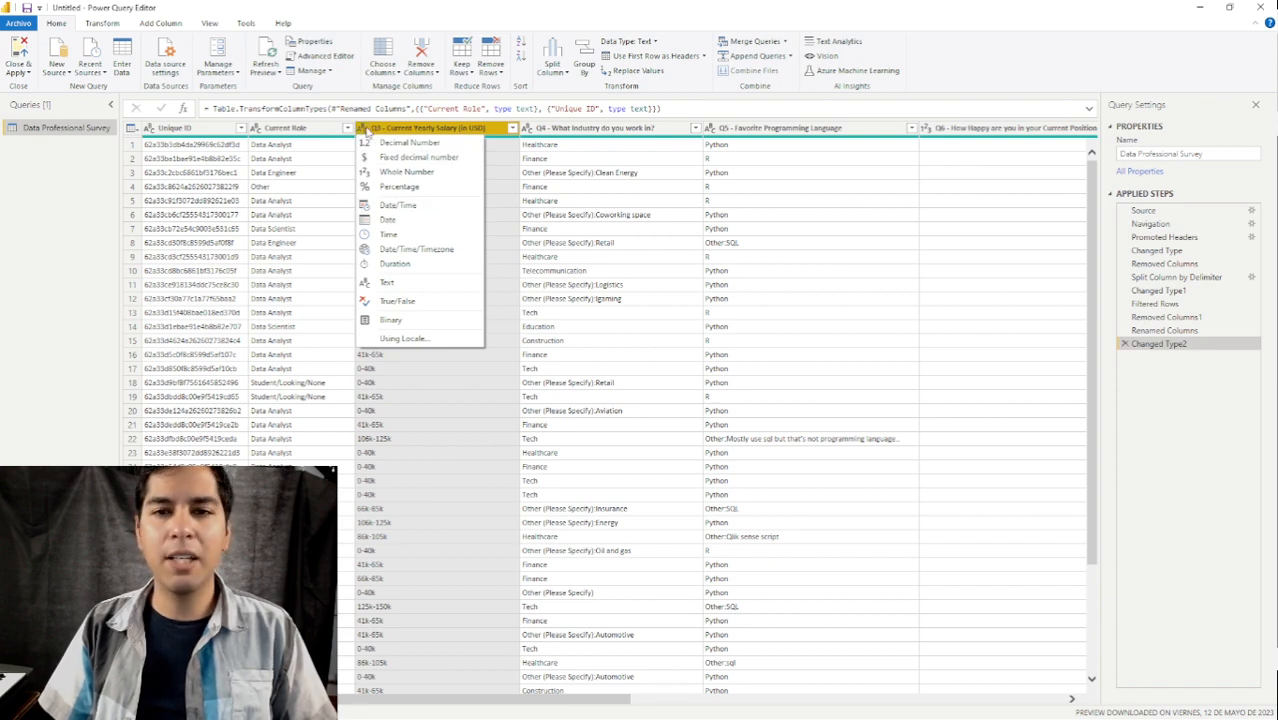
click(514, 131)
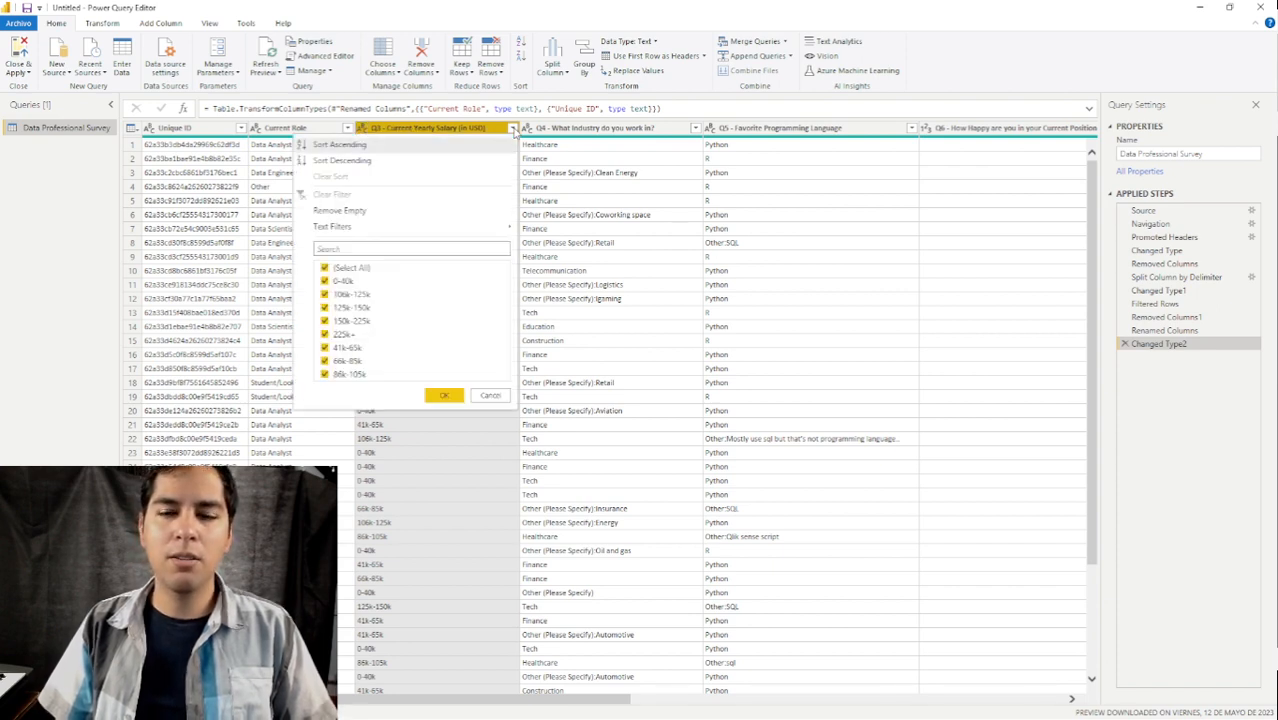
click(514, 131)
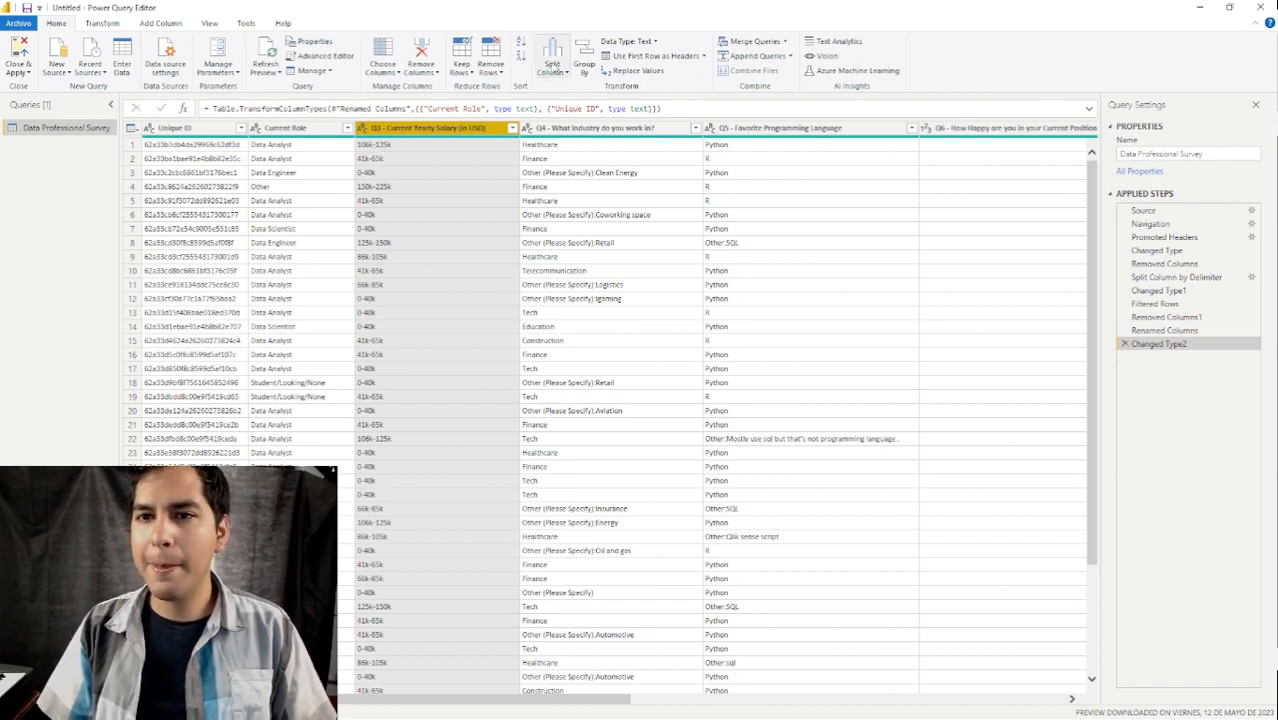
Split the Q3 - Current Yearly Salary column by the custom delimiter "-" at each occurrence.
click(560, 74)
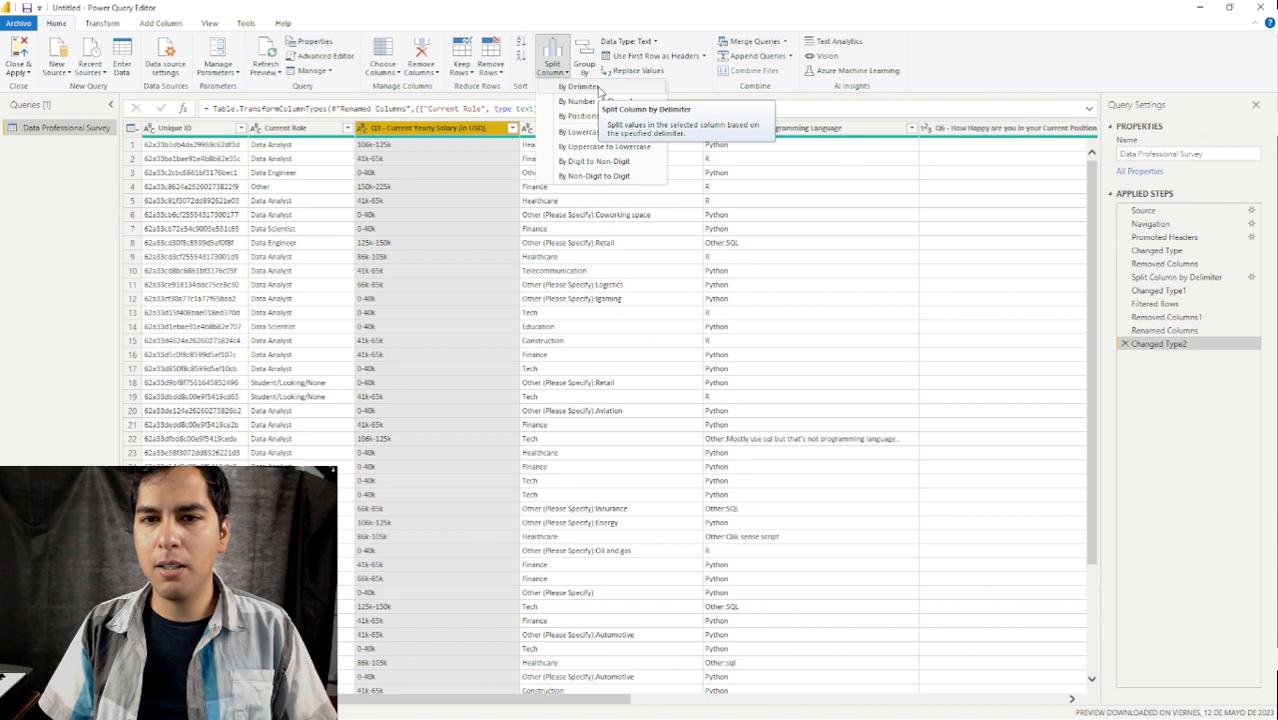
click(598, 89)
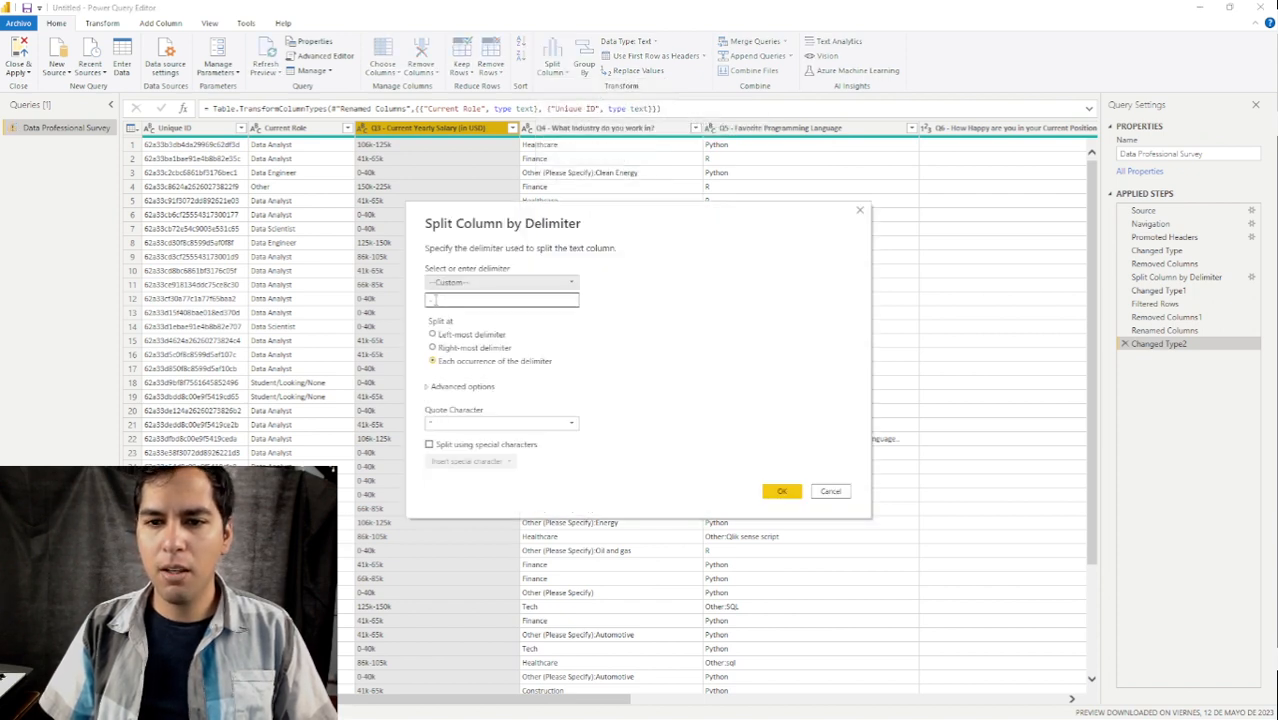
double_click(436, 300)
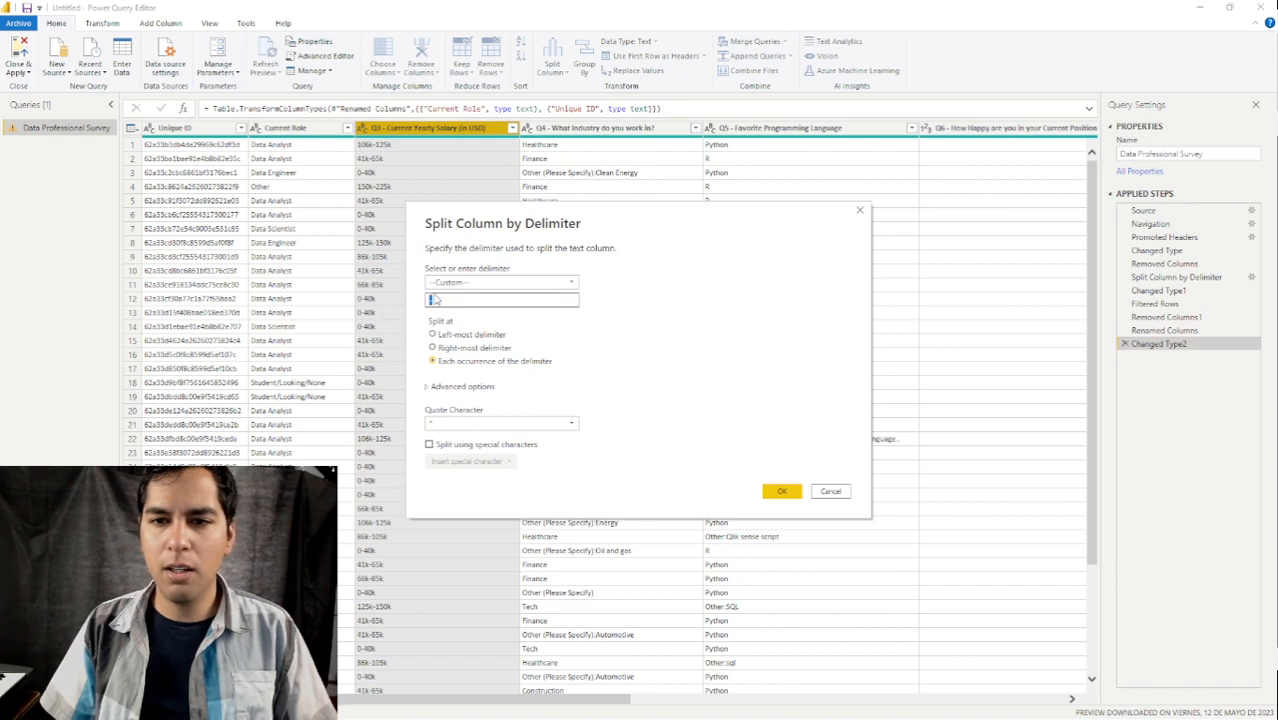
click(440, 299)
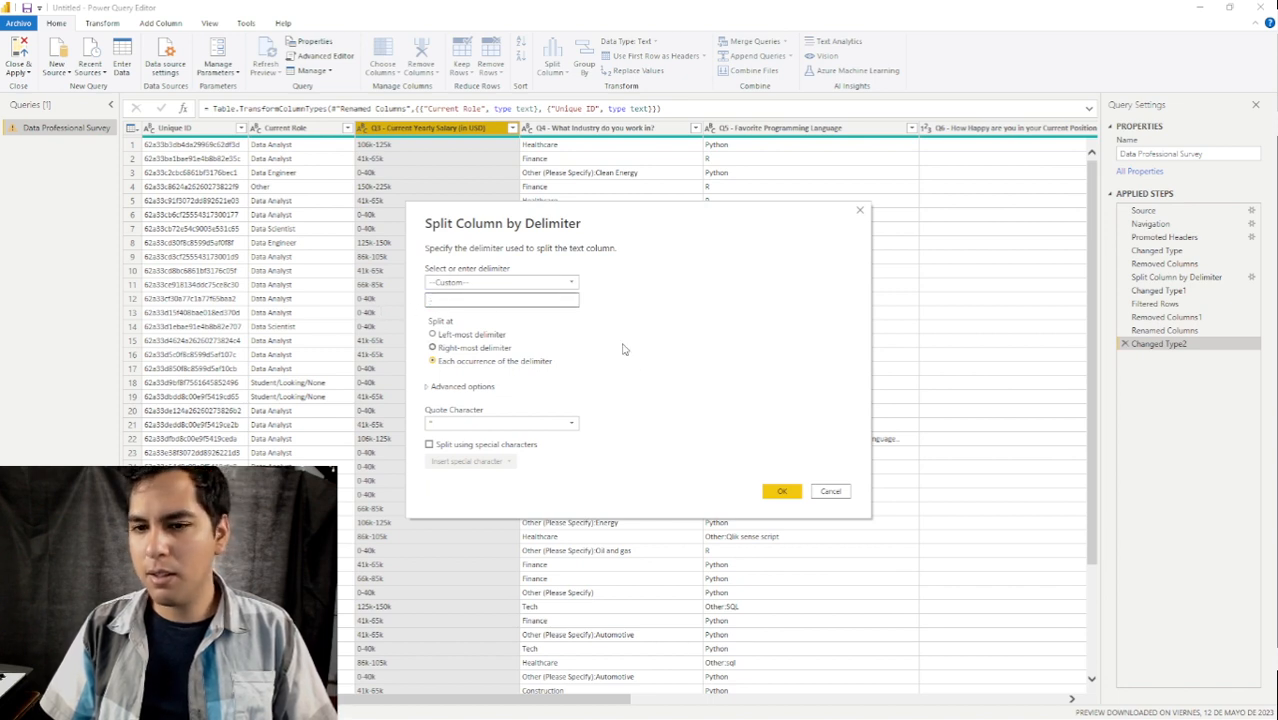
key(BackSpace)
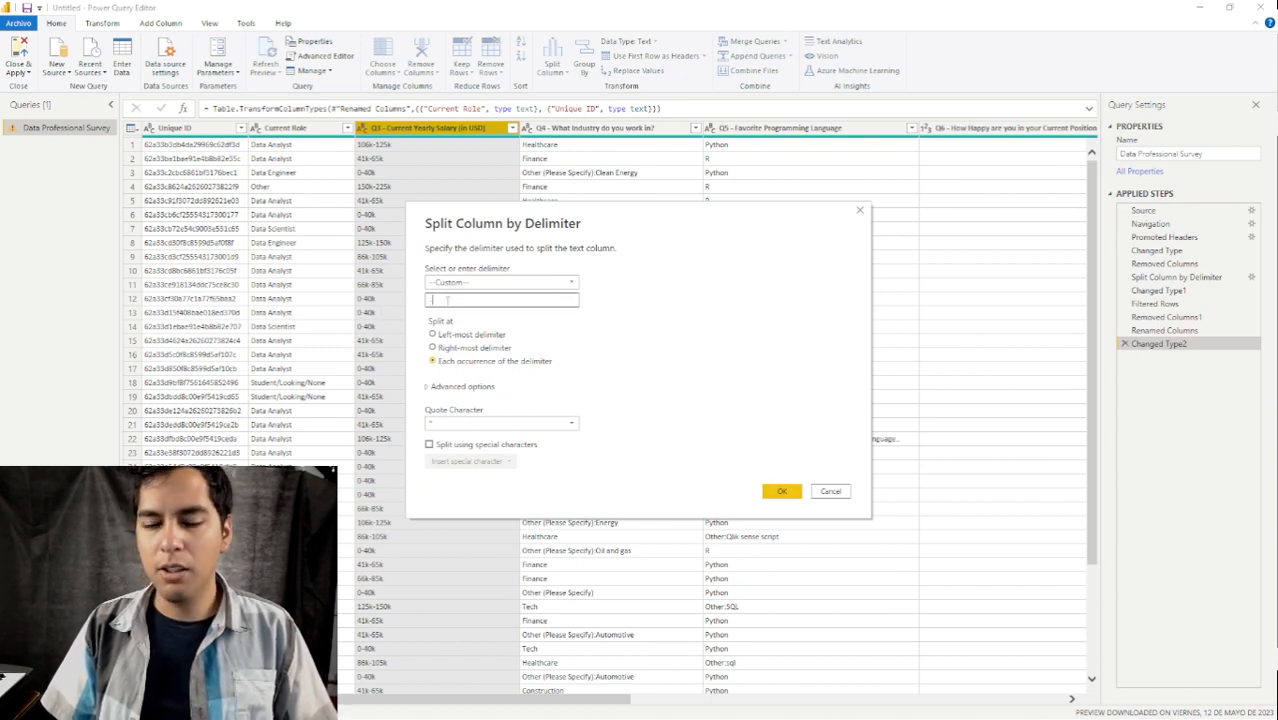
click(782, 491)
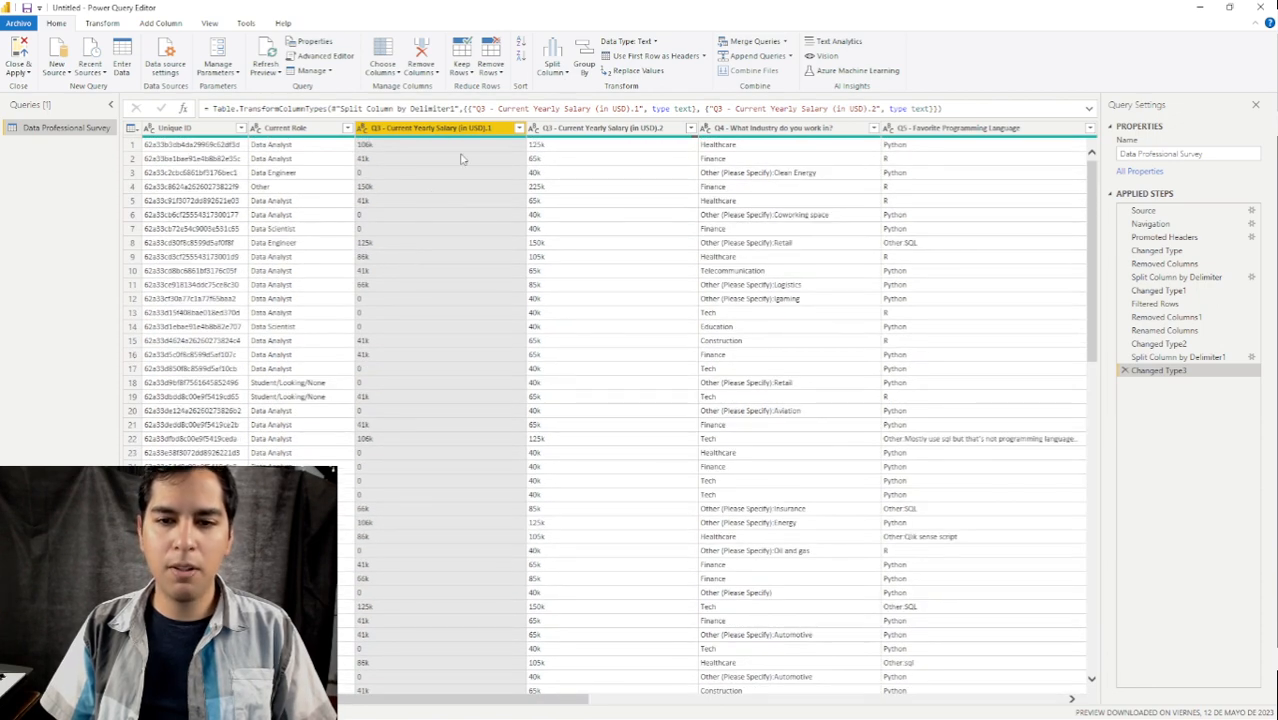
Split the lower-bound salary column (Q3 .1) by the custom delimiter "k" at each occurrence.
click(552, 70)
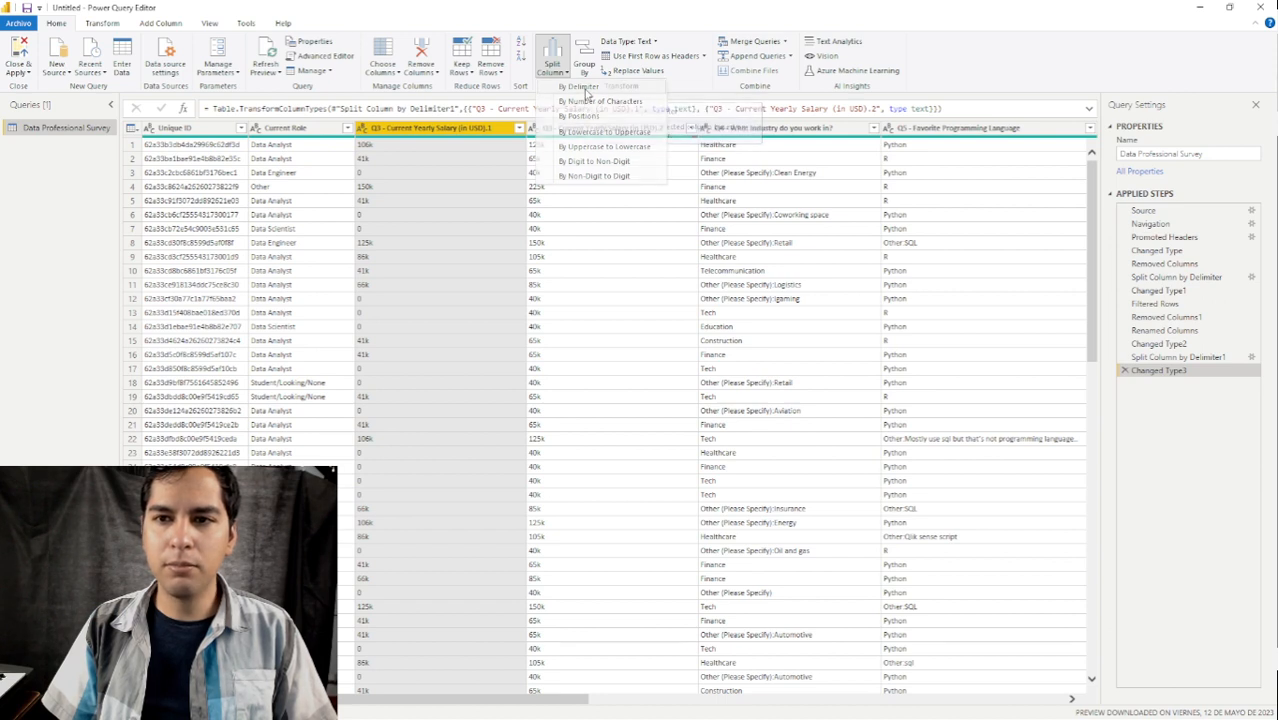
click(584, 89)
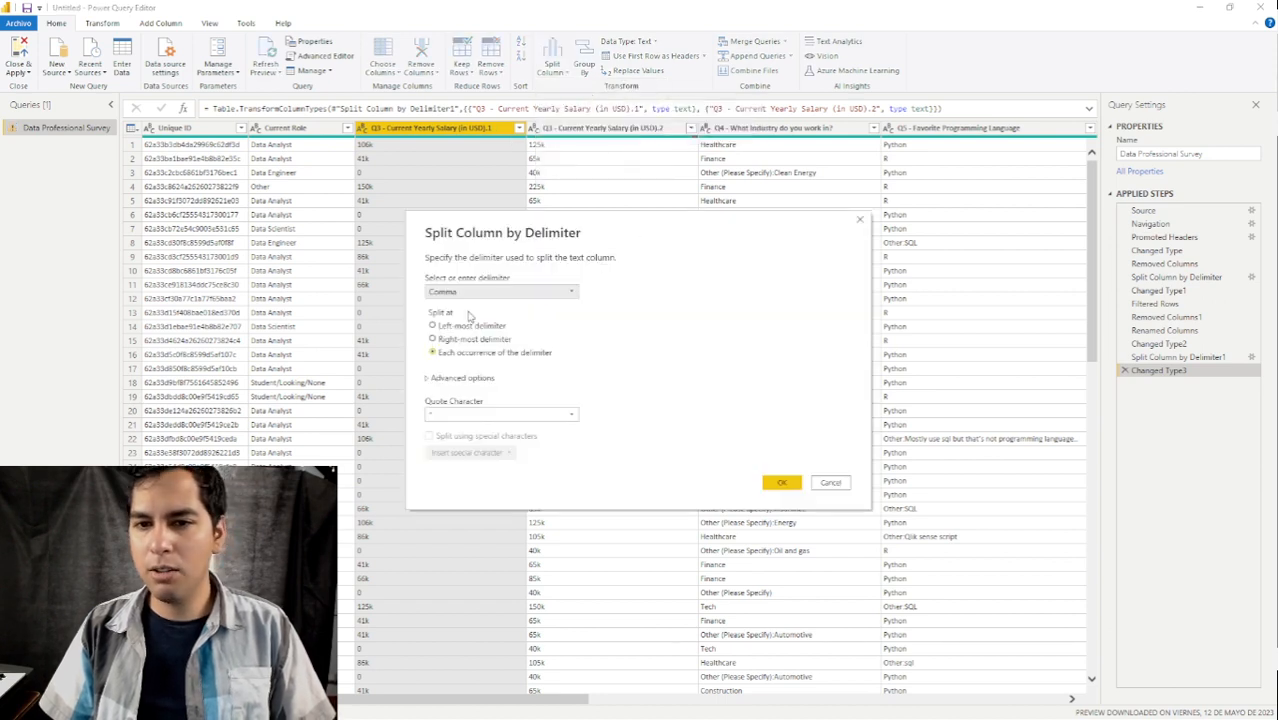
click(572, 292)
click(432, 386)
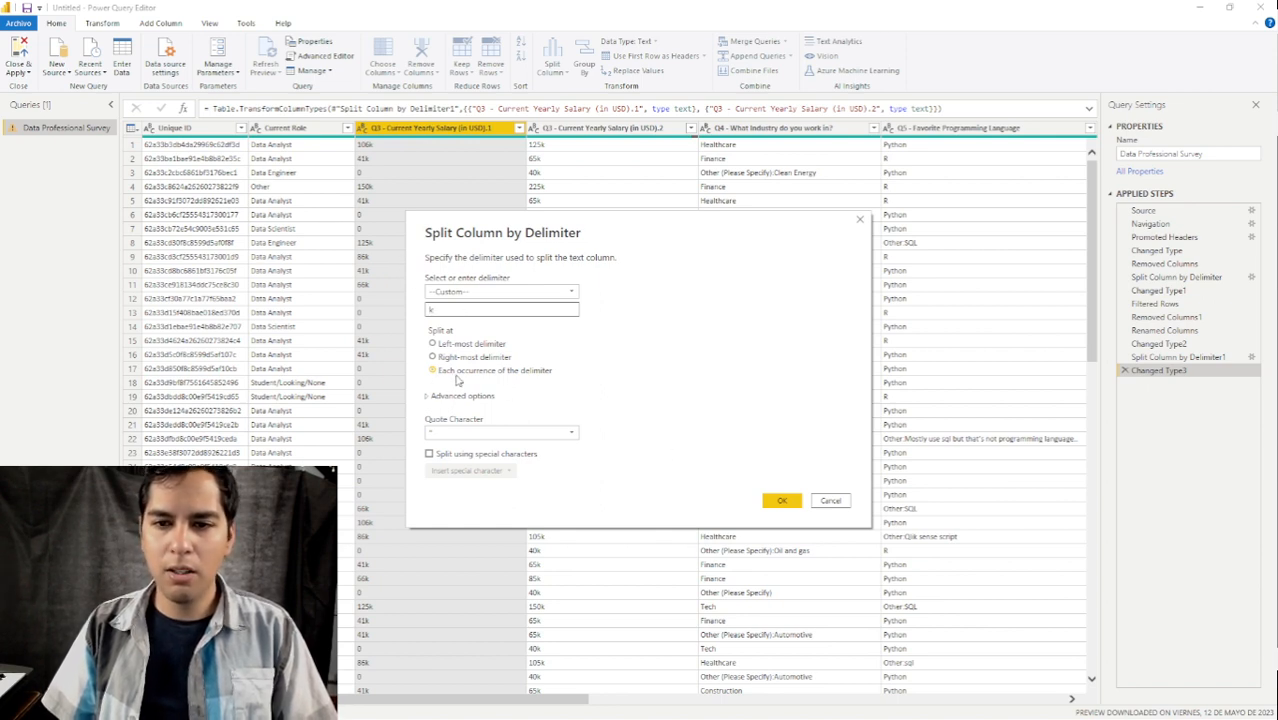
click(780, 502)
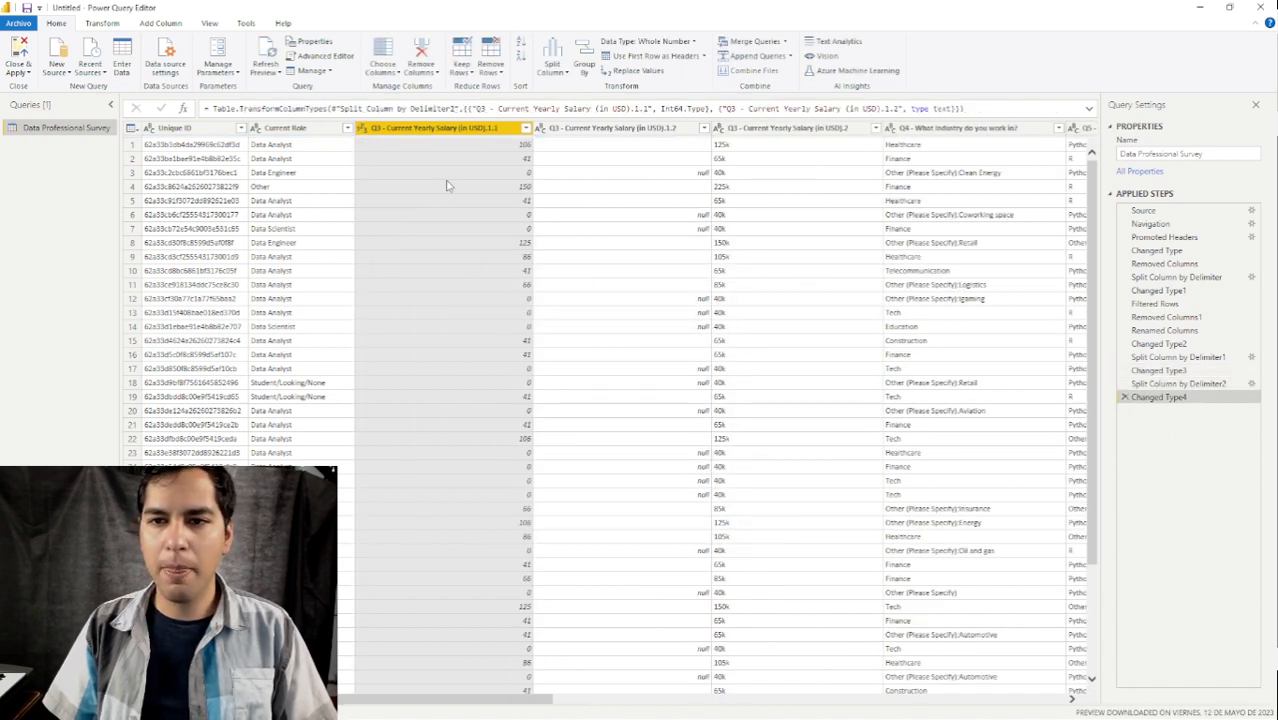
Remove the leftover Q3 - Current Yearly Salary (in USD).1.2 column produced by the "k" split.
click(599, 138)
scroll(652, 421, down, 2)
scroll(652, 421, up, 2)
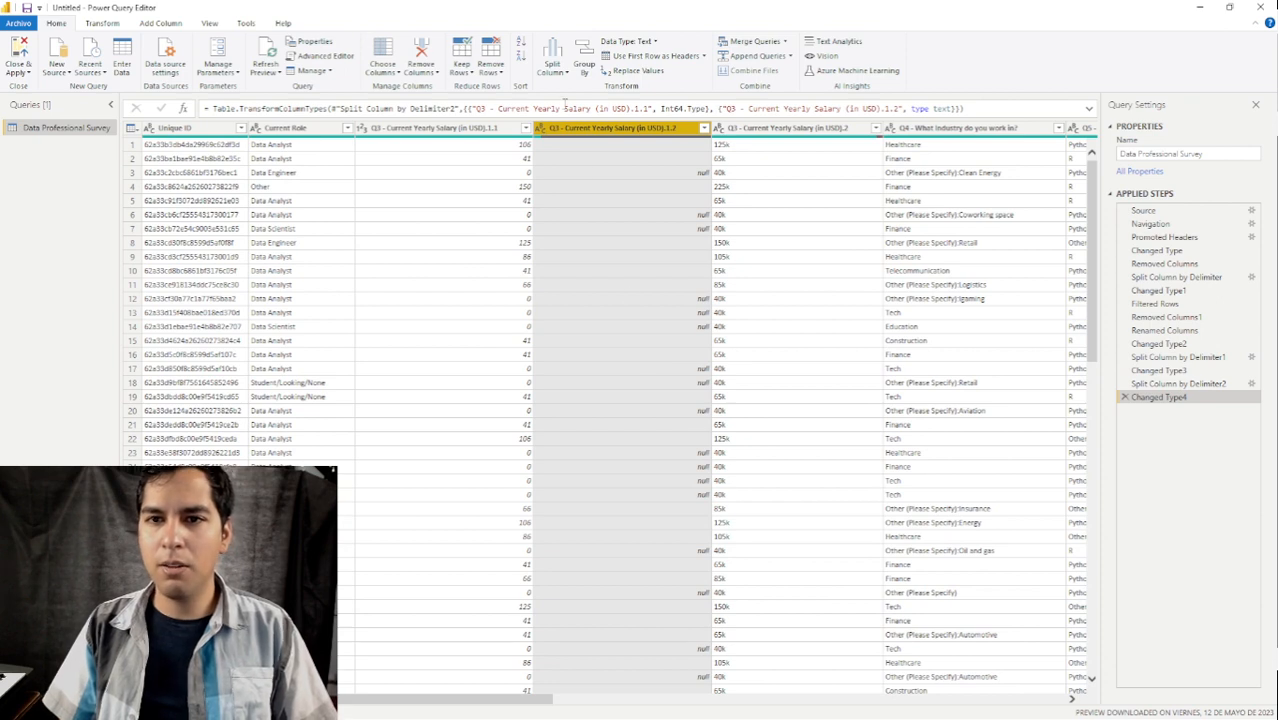
click(423, 48)
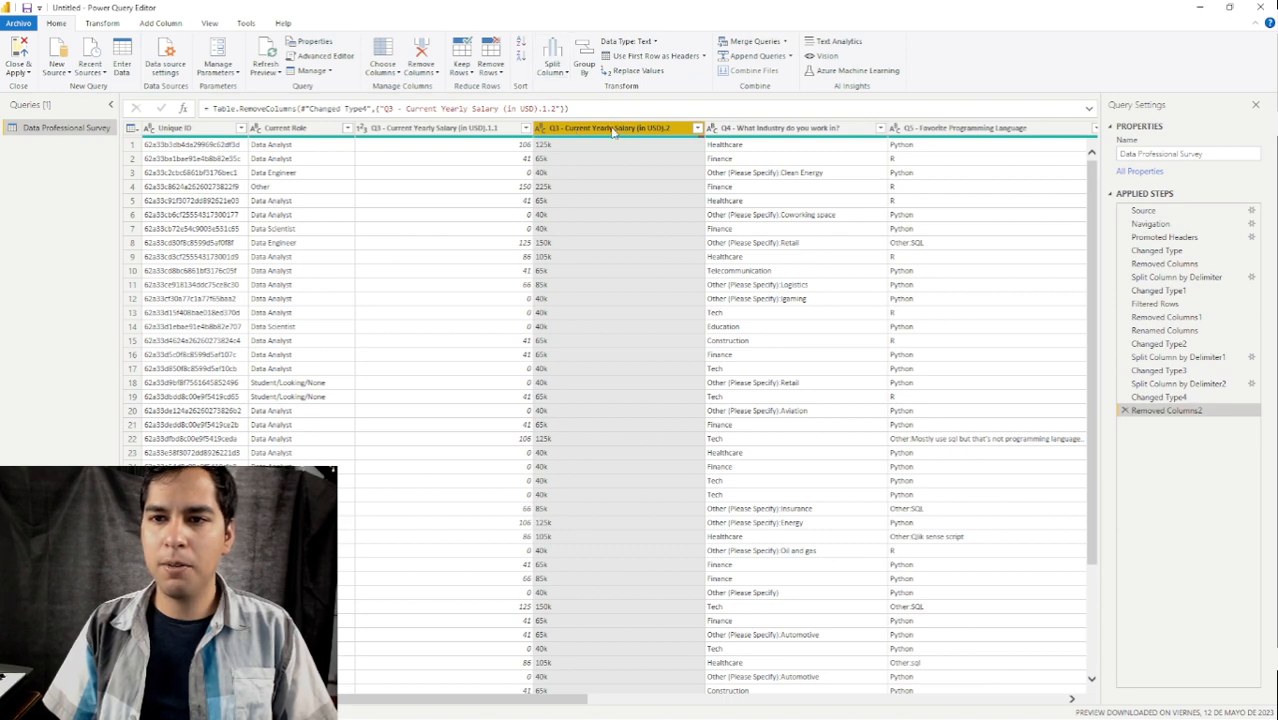
Split the upper-bound salary column (Q3 .2) by the custom delimiter "k" at each occurrence and remove the leftover Q3 .2.2 column.
click(558, 72)
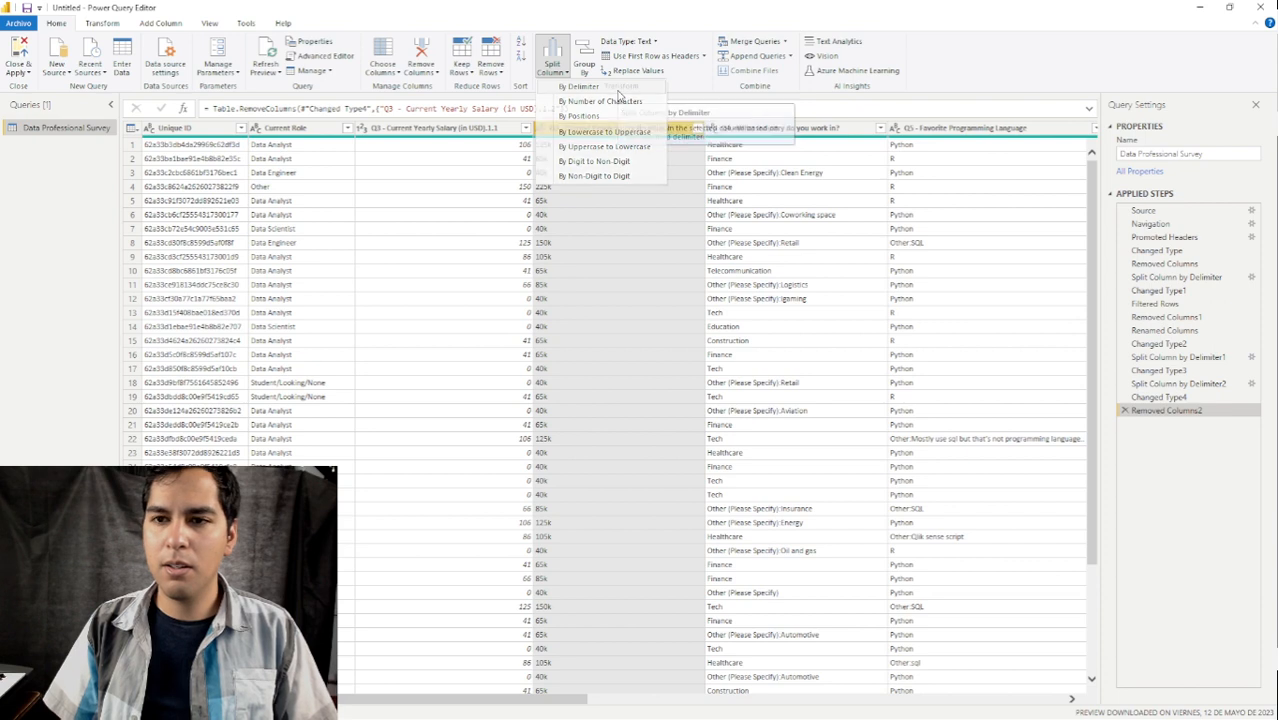
click(580, 87)
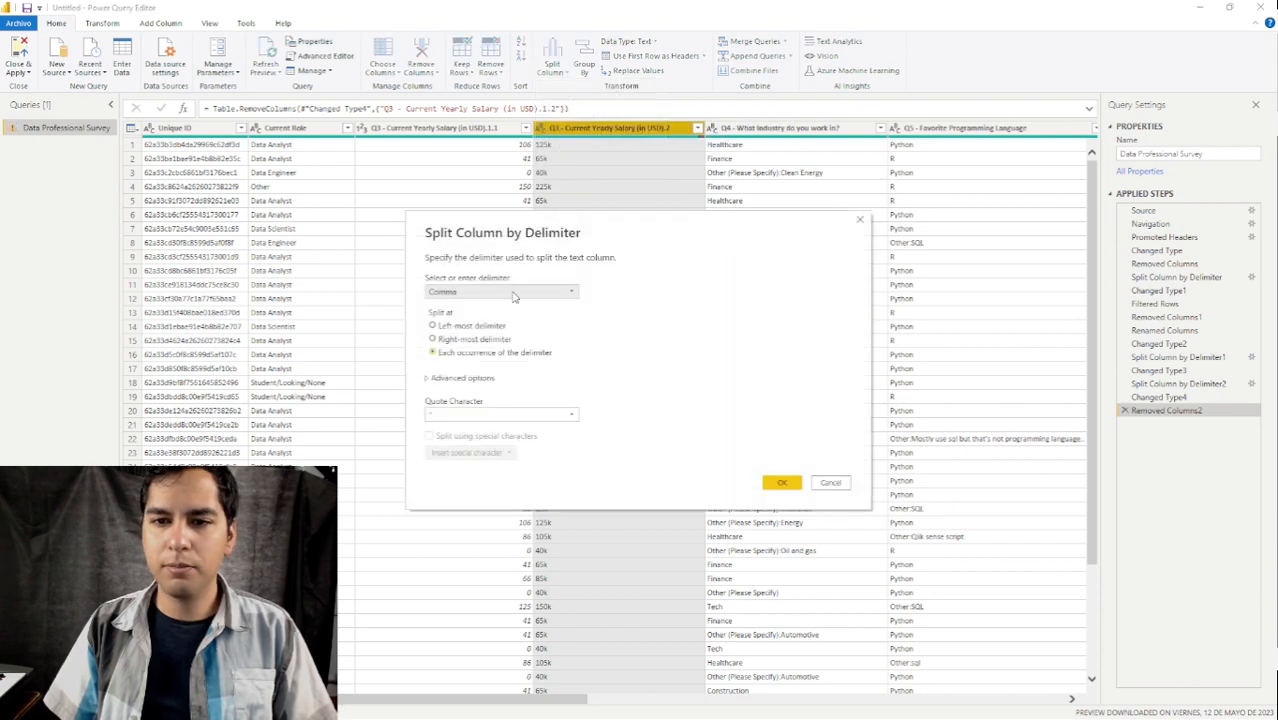
click(514, 293)
click(474, 390)
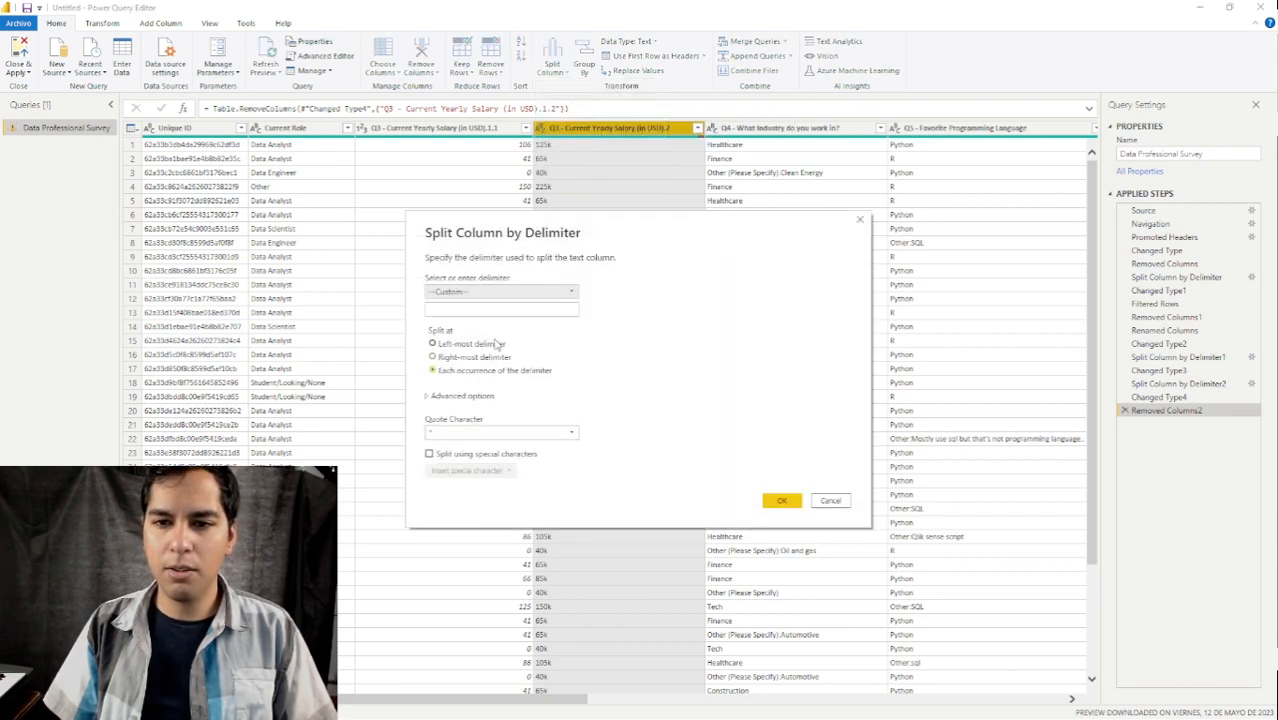
click(490, 310)
text(k)
click(781, 500)
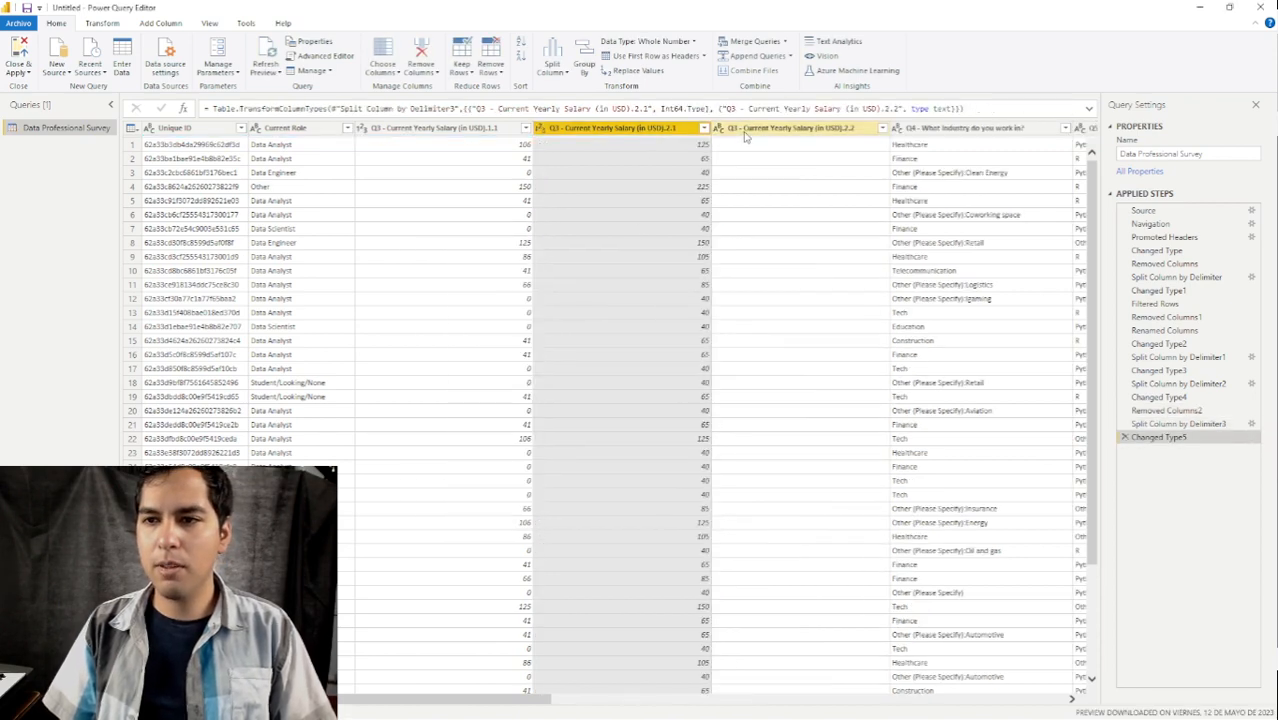
click(745, 130)
key(Delete)
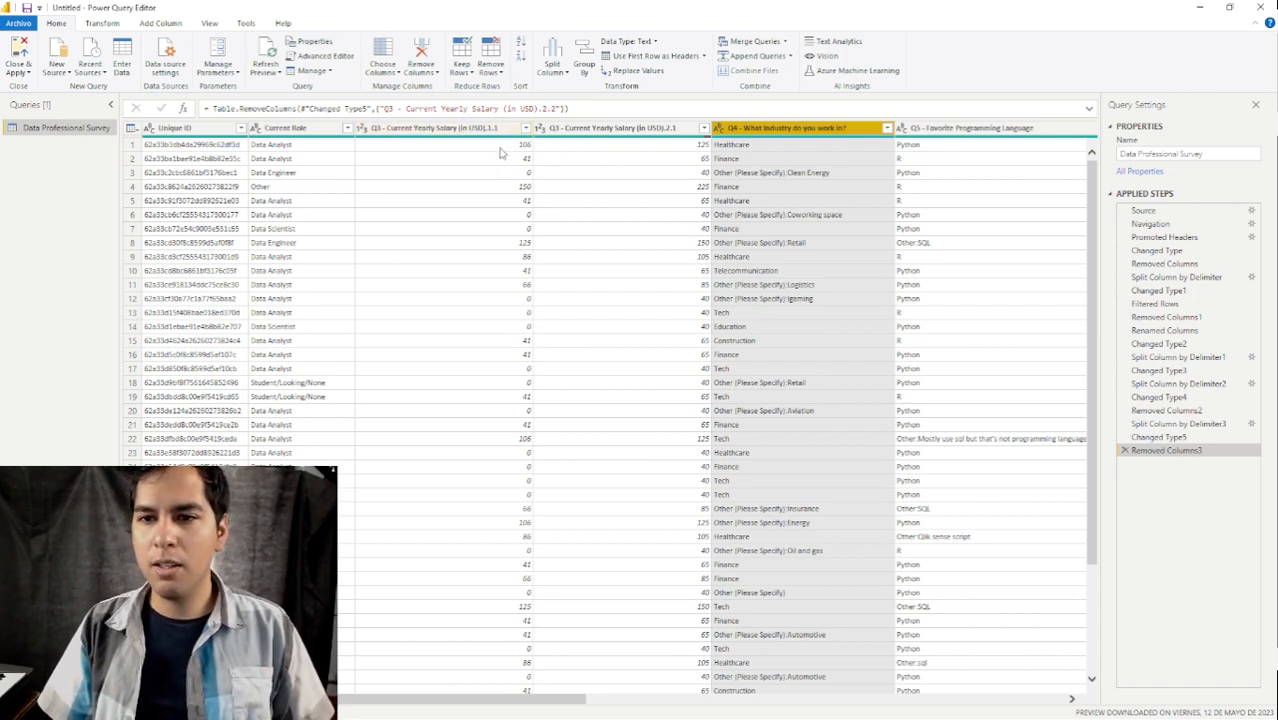
Rename the lower-bound salary column as Min_salary and the upper-bound salary column as Max_salary.
click(470, 130)
text(Min_salary)
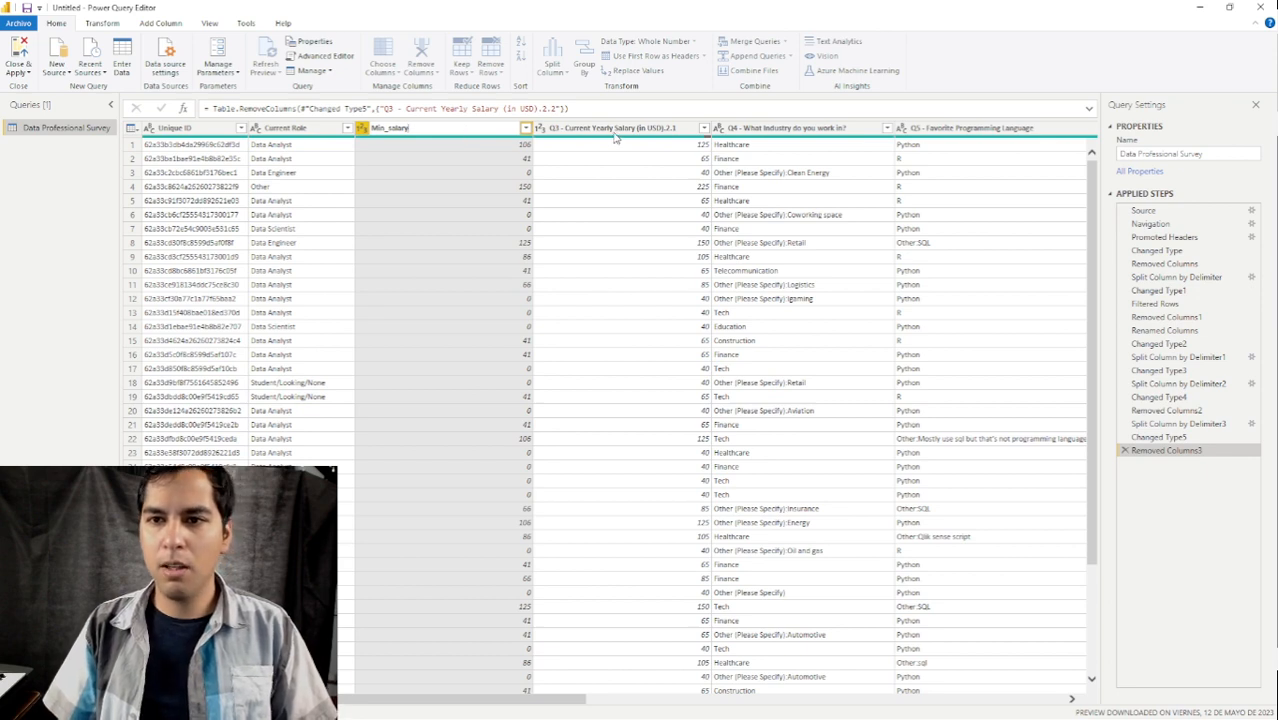
key(Return)
double_click(583, 130)
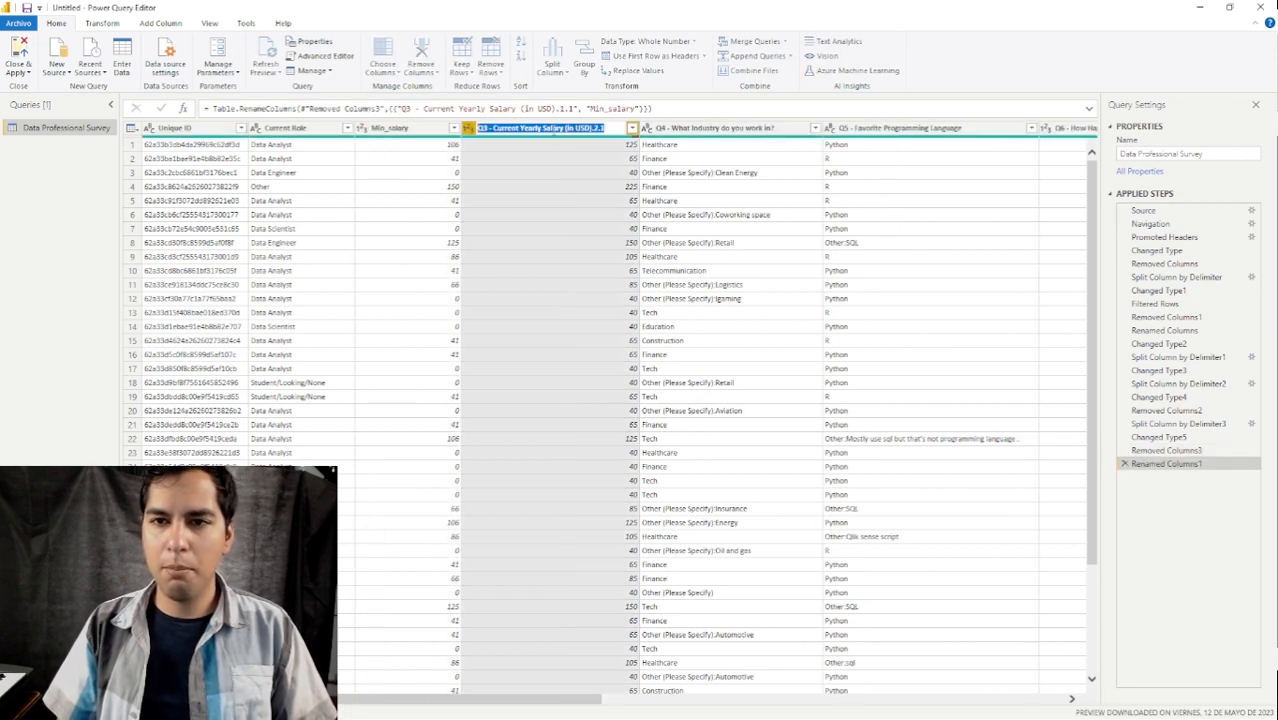
text(Max)
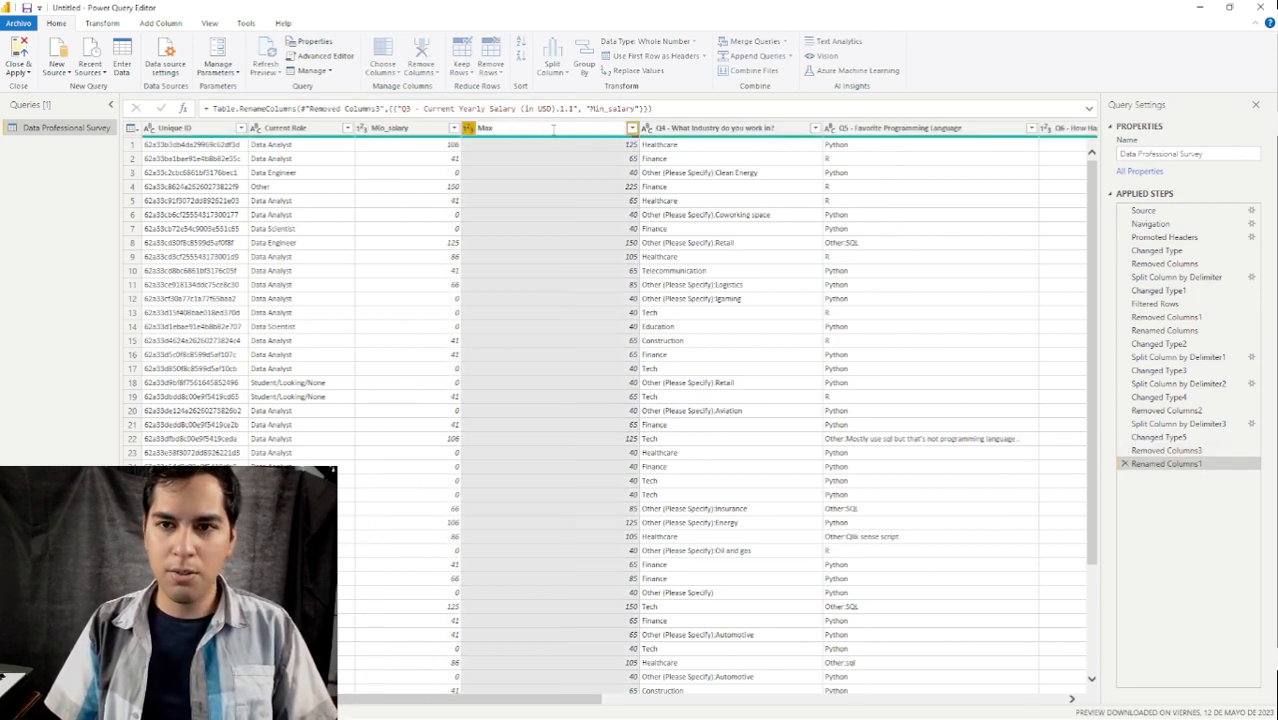
text(_salary)
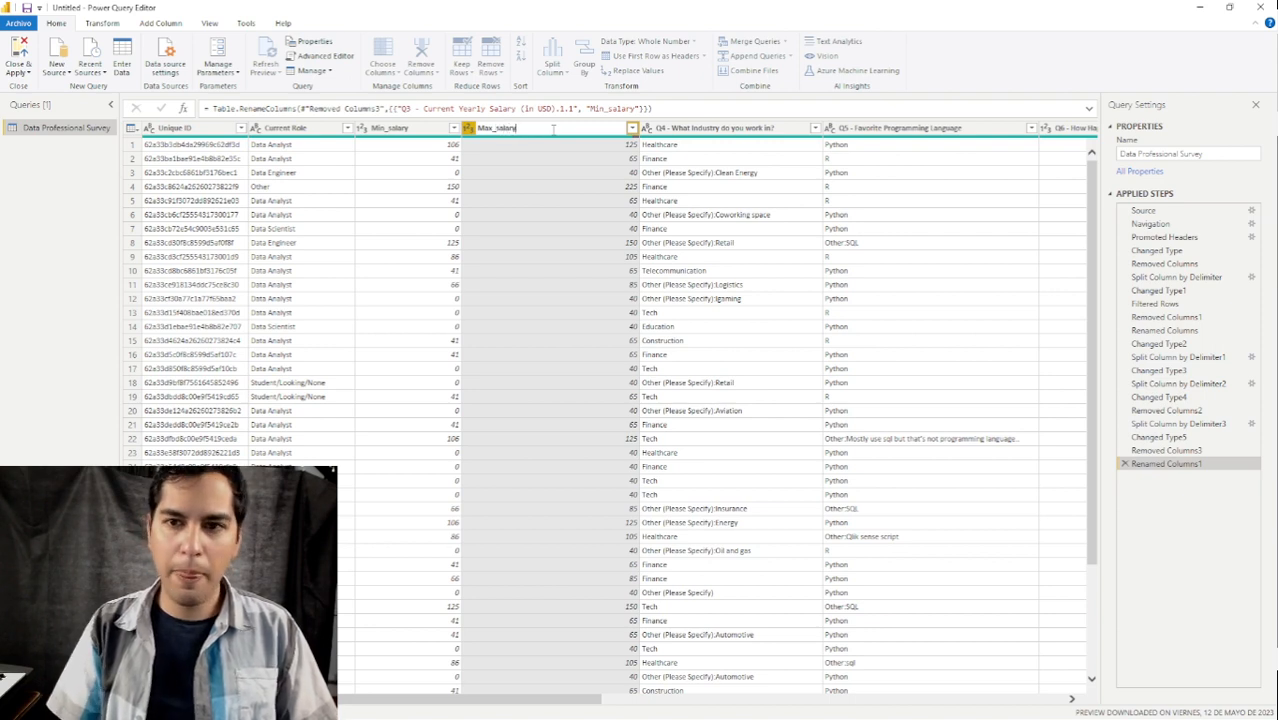
key(Return)
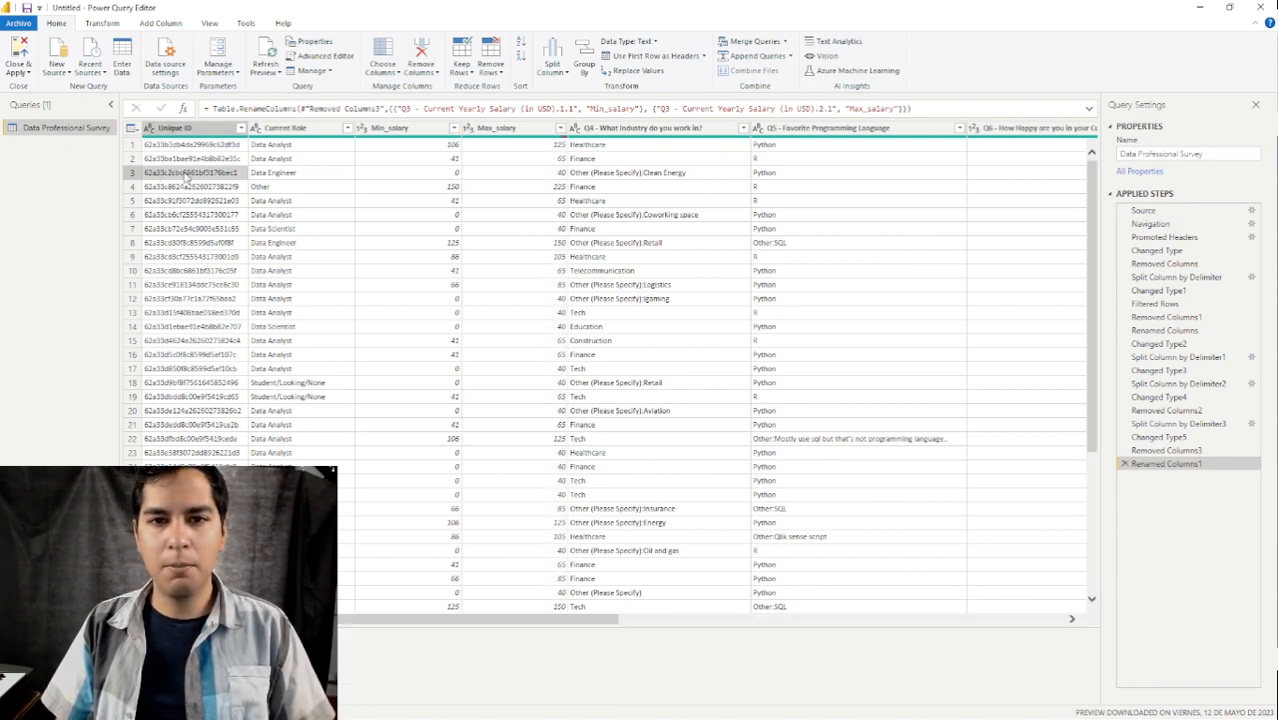
Examine the Min_salary and Max_salary values across the survey rows alongside each respondent's current role.
click(290, 176)
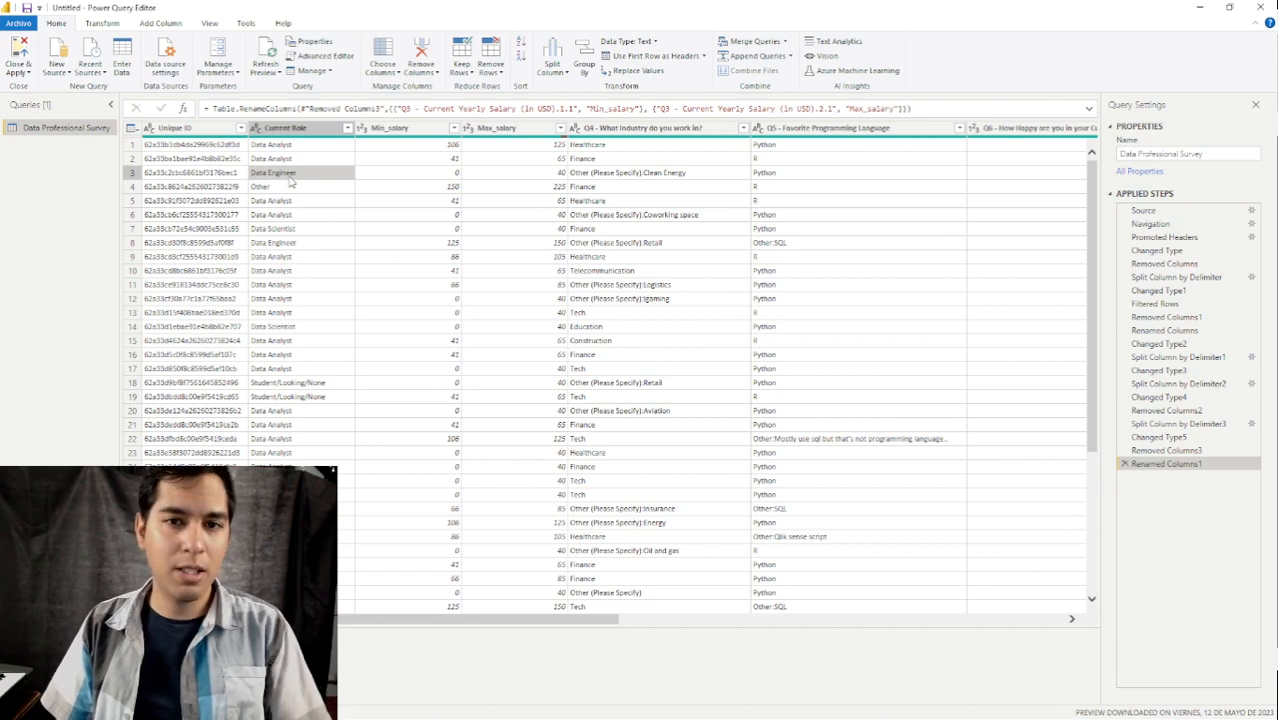
click(390, 178)
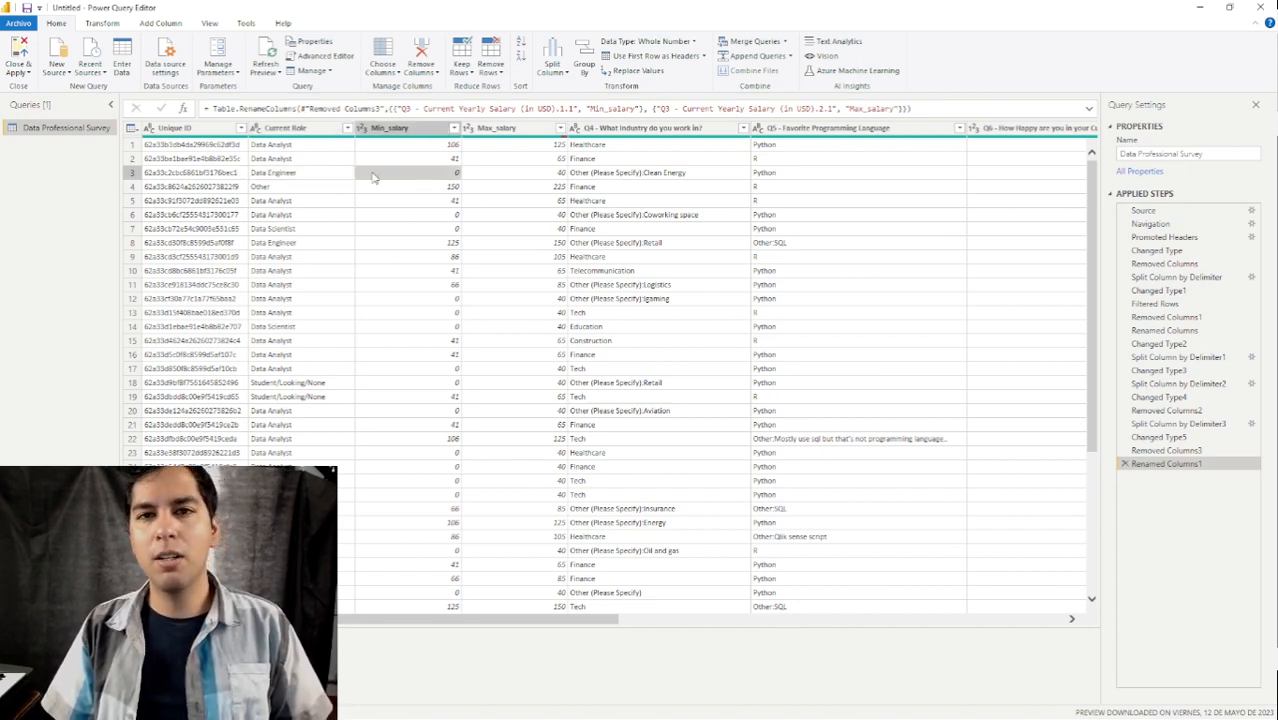
click(521, 180)
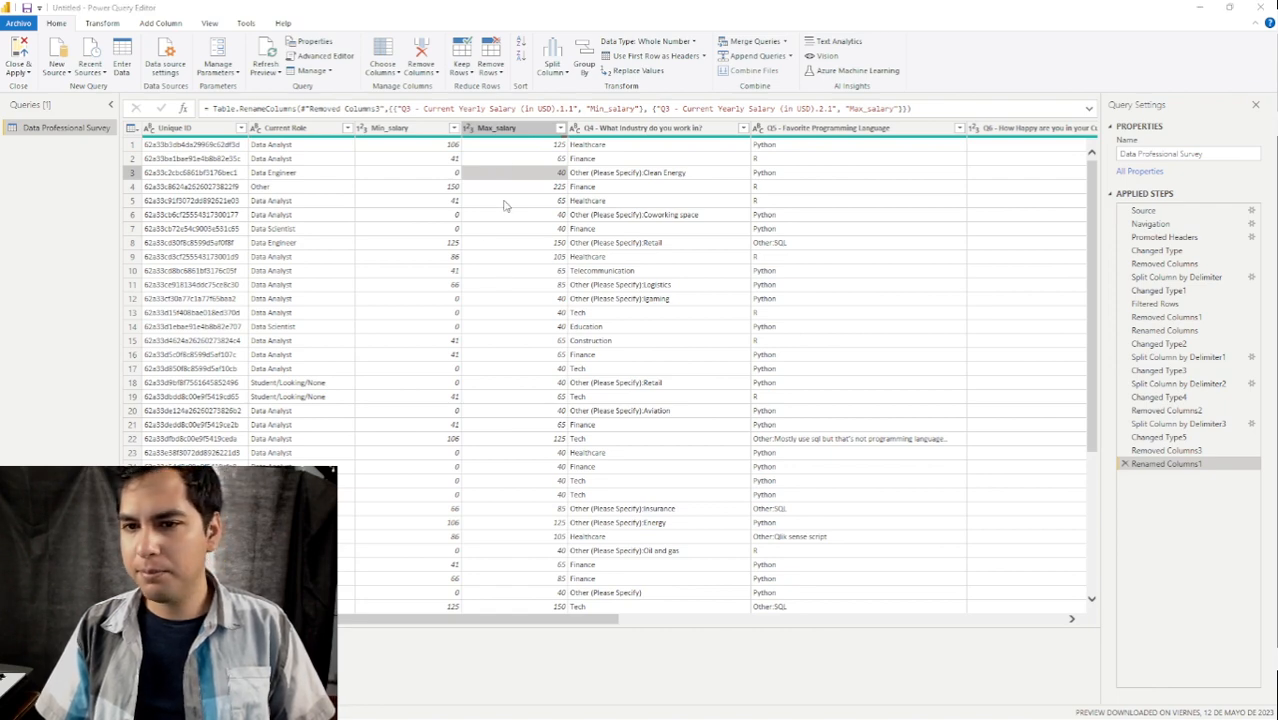
scroll(505, 205, down, 4)
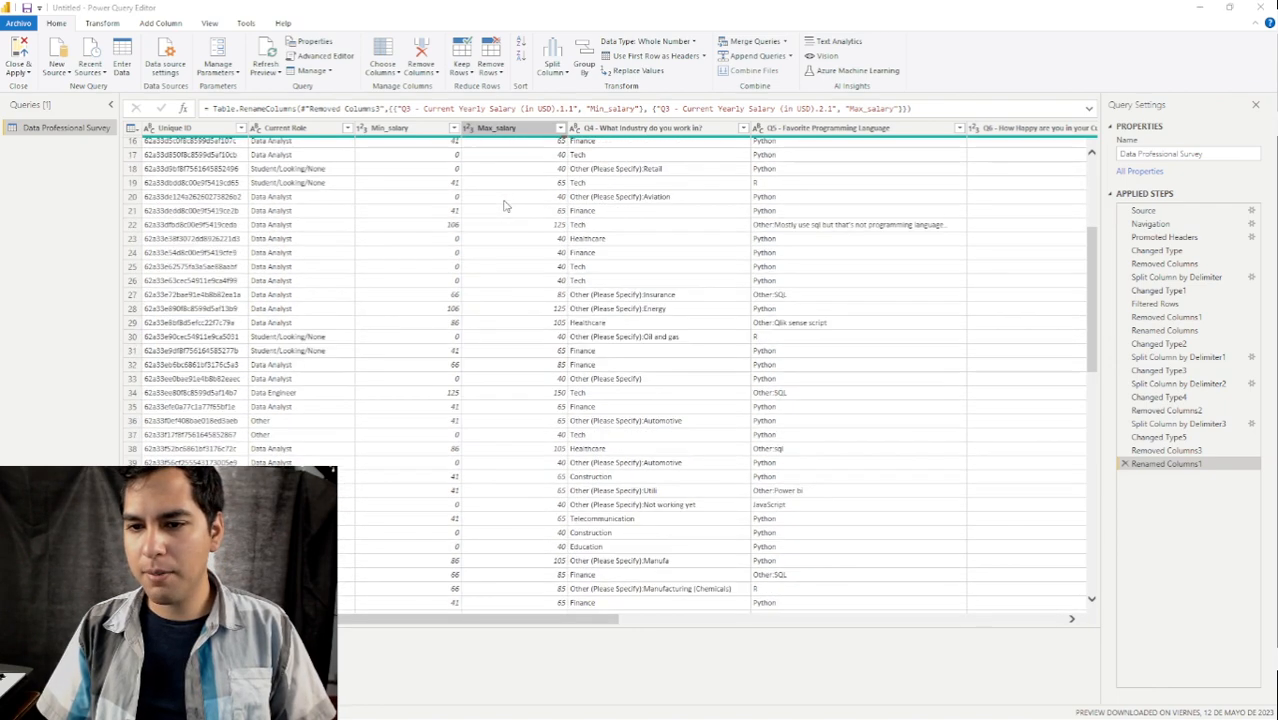
scroll(505, 205, up, 4)
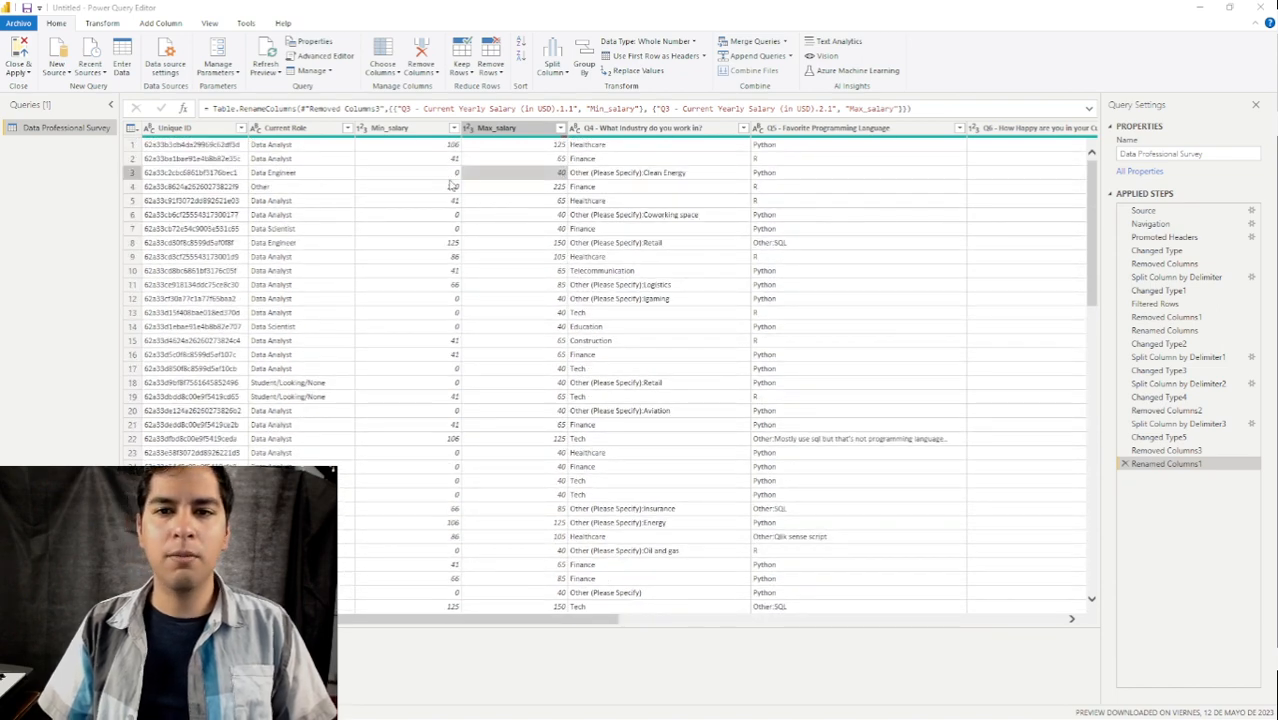
click(209, 201)
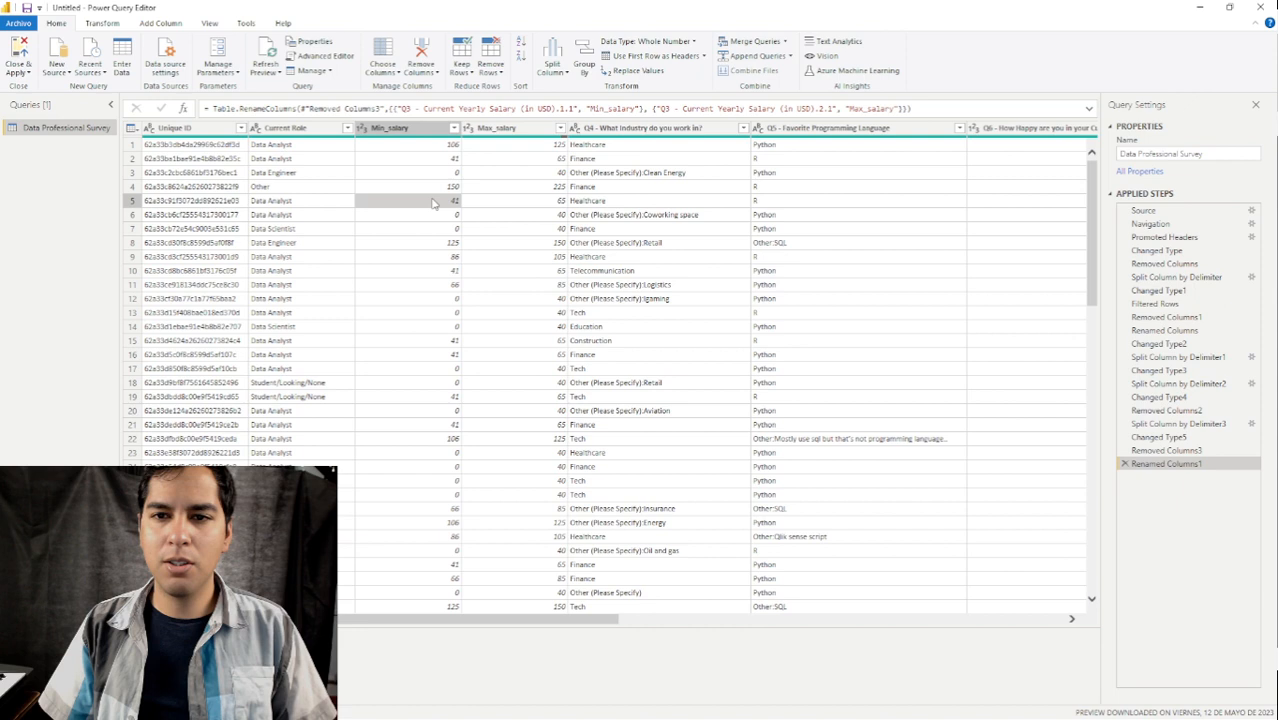
click(304, 206)
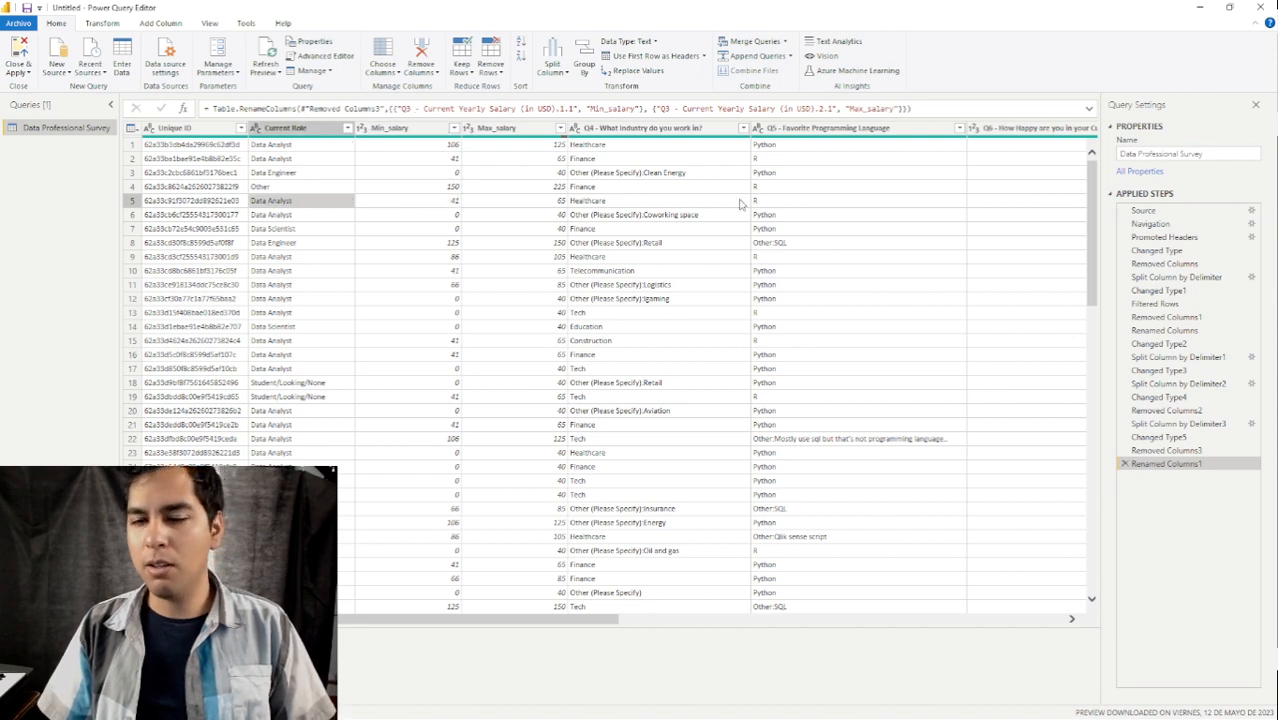
click(422, 205)
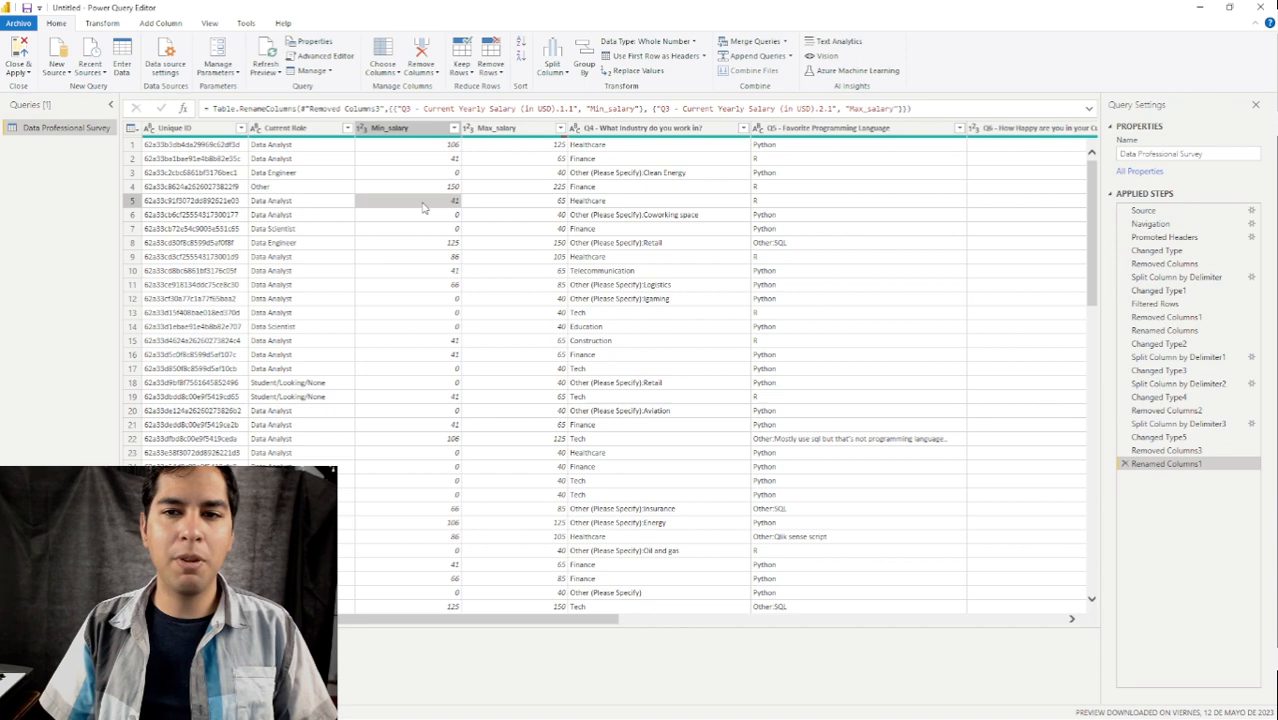
click(516, 203)
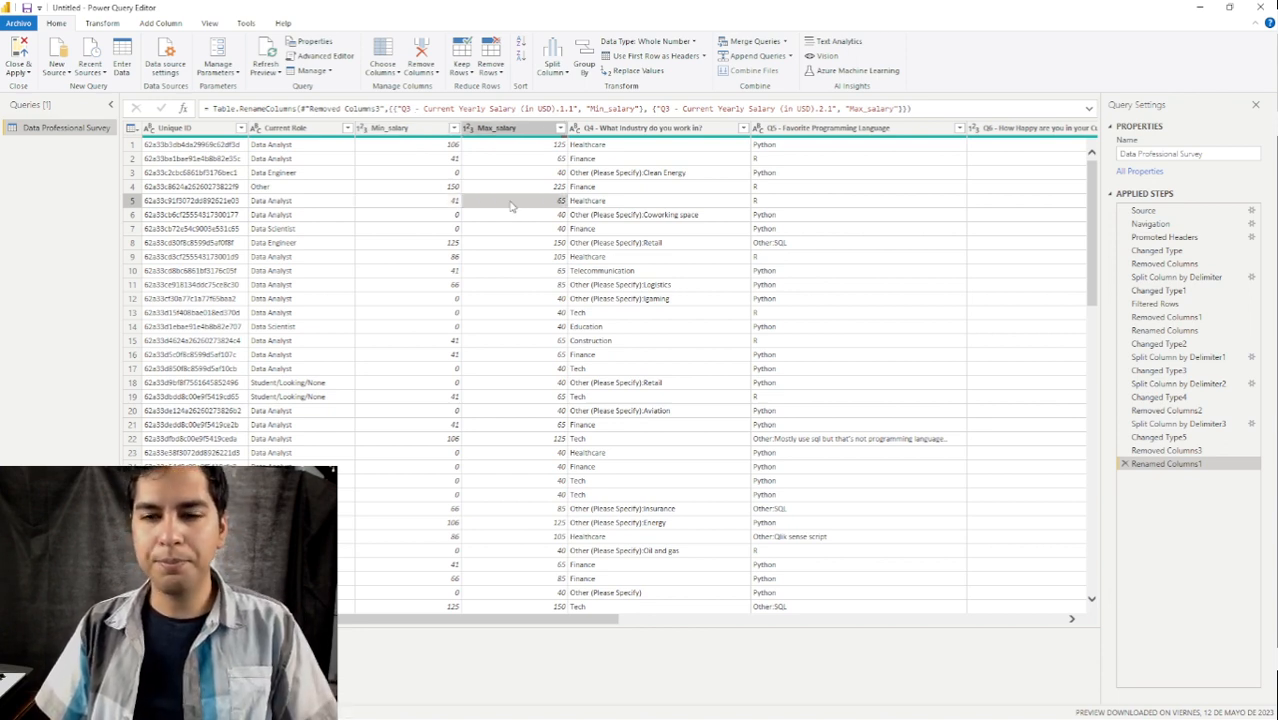
scroll(447, 312, down, 3)
scroll(447, 312, up, 3)
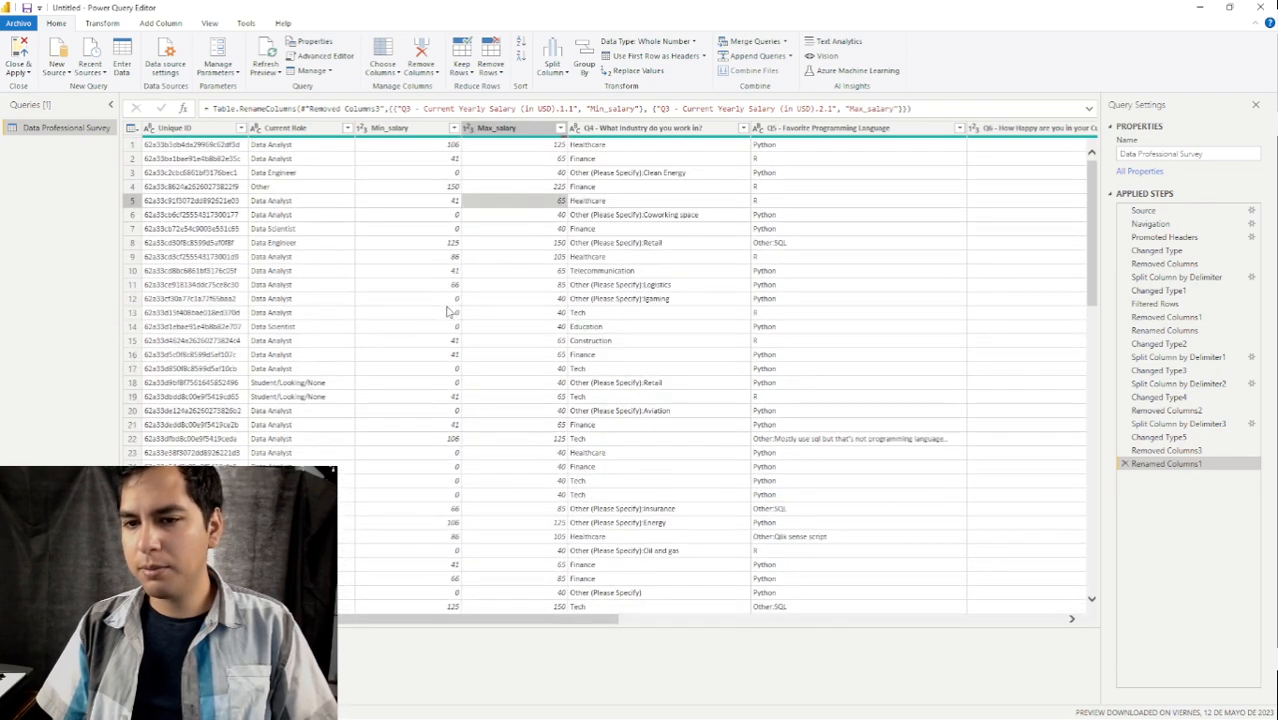
ctrl+click(398, 131)
click(405, 131)
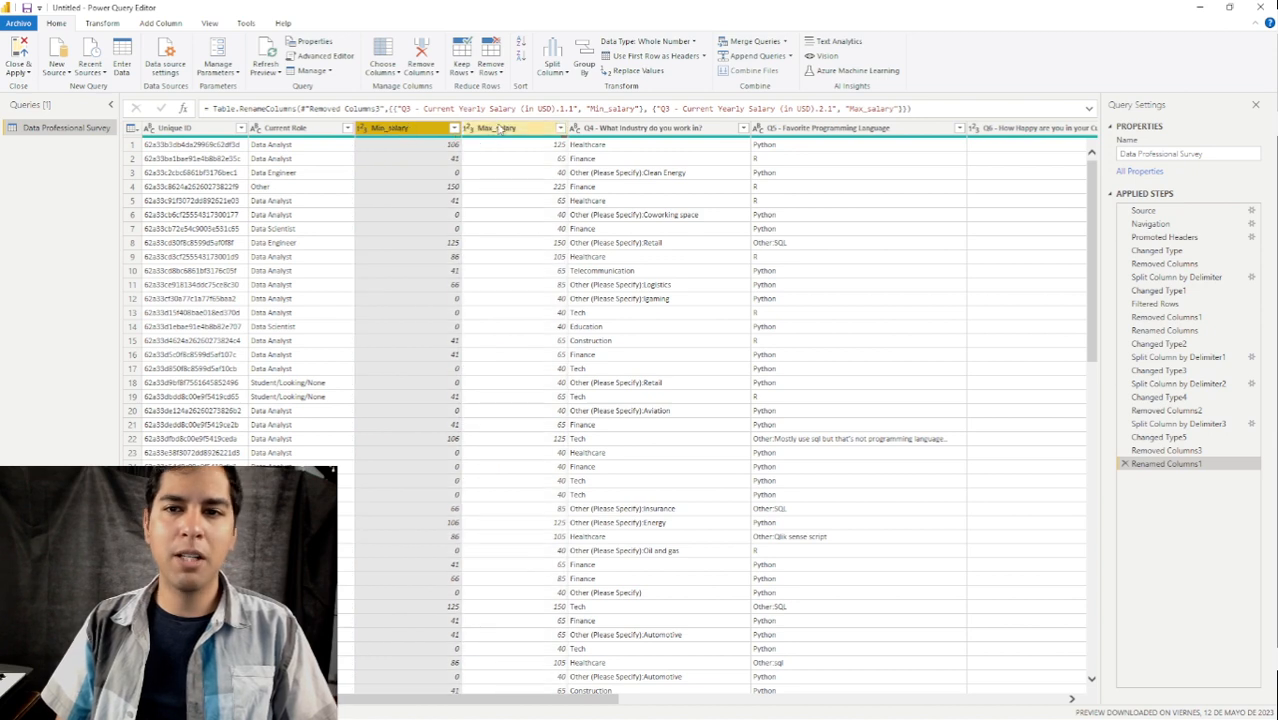
click(500, 130)
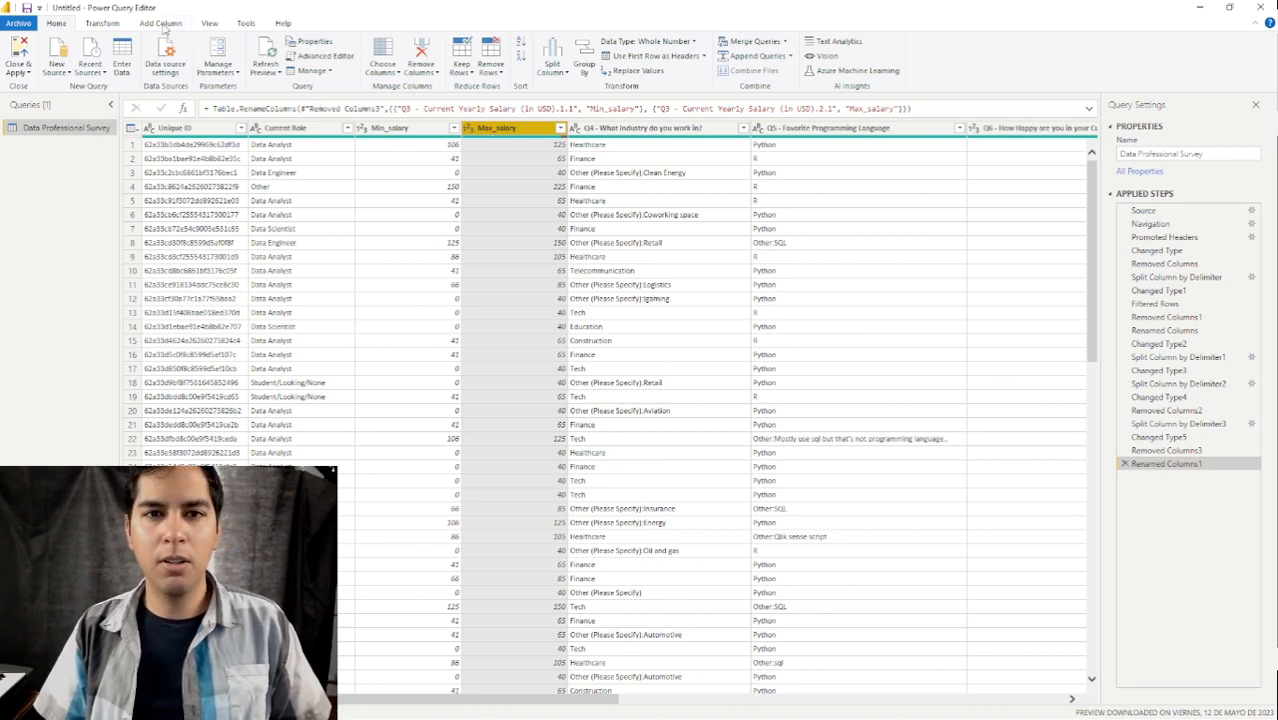
Start a custom column with a formula that adds the Min_salary and Max_salary columns.
click(162, 25)
click(68, 55)
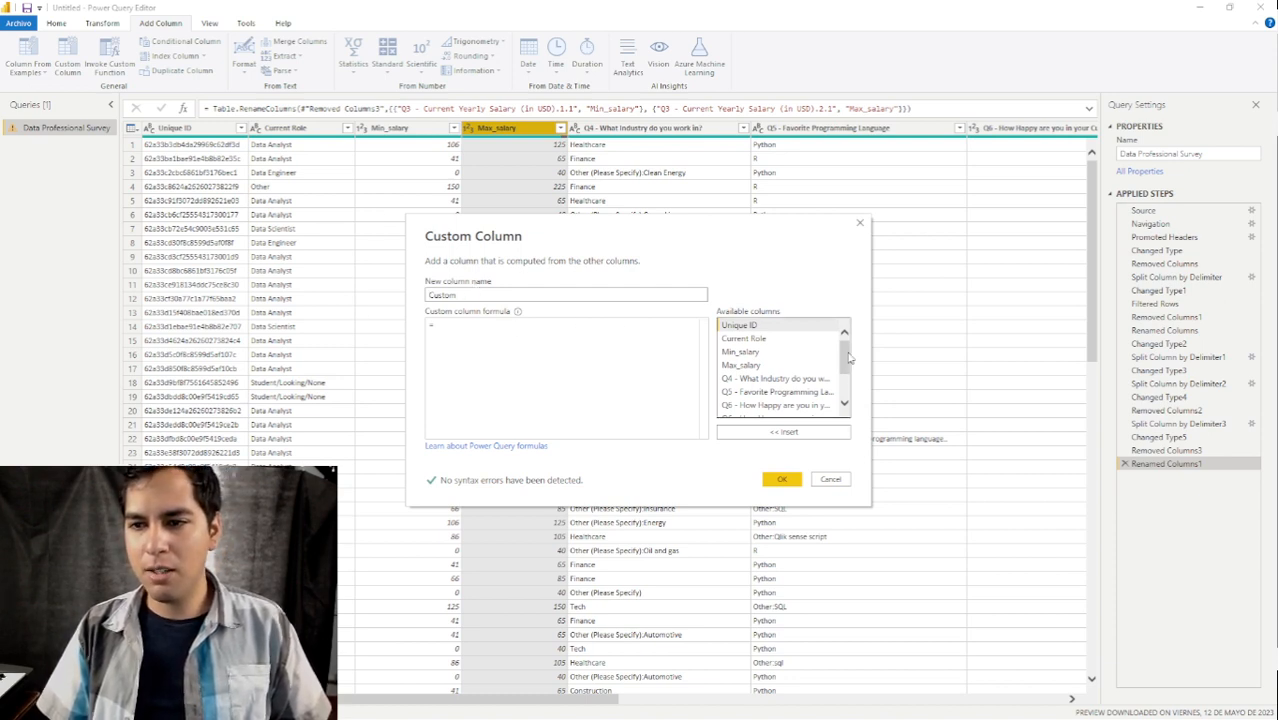
drag(845, 362, 849, 393)
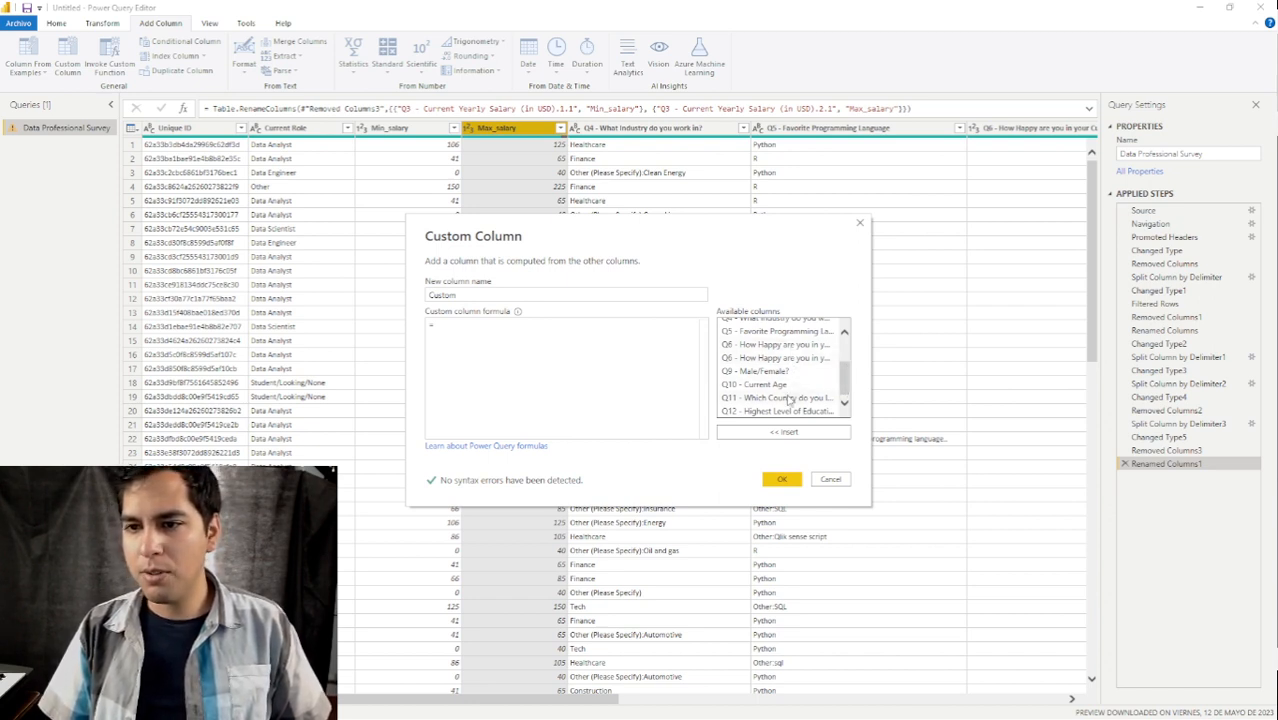
scroll(790, 398, up, 4)
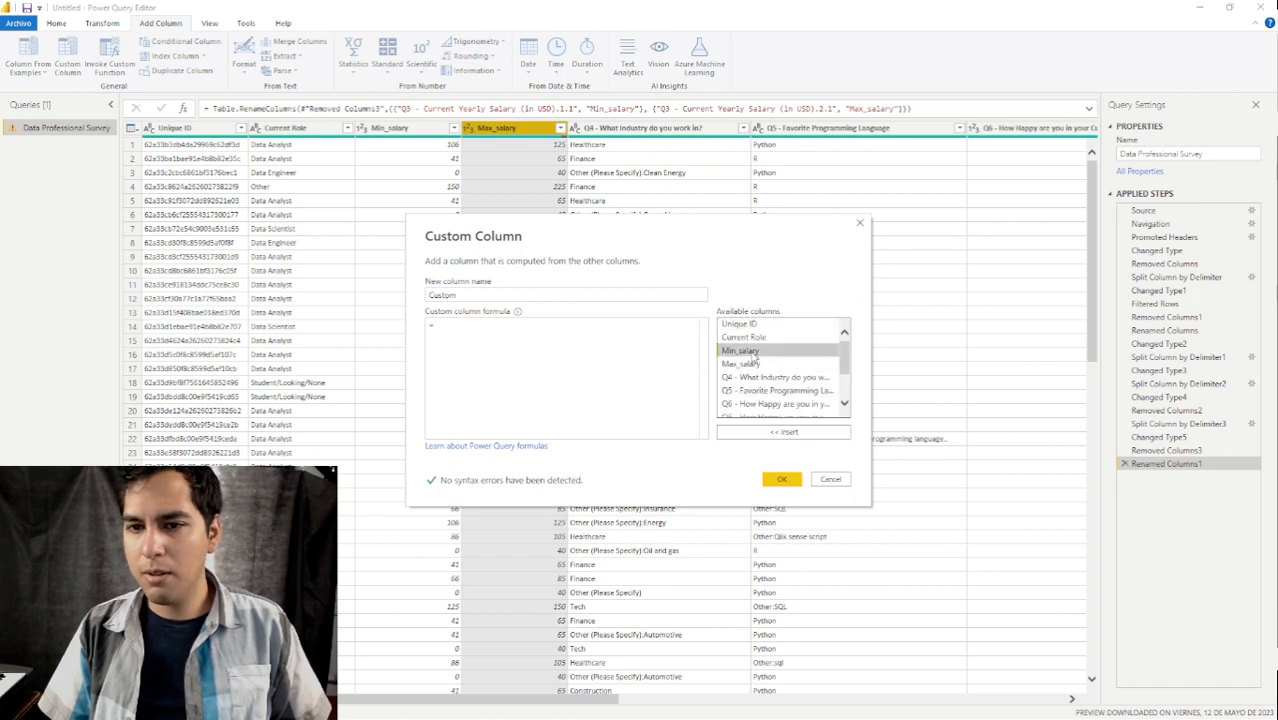
double_click(745, 351)
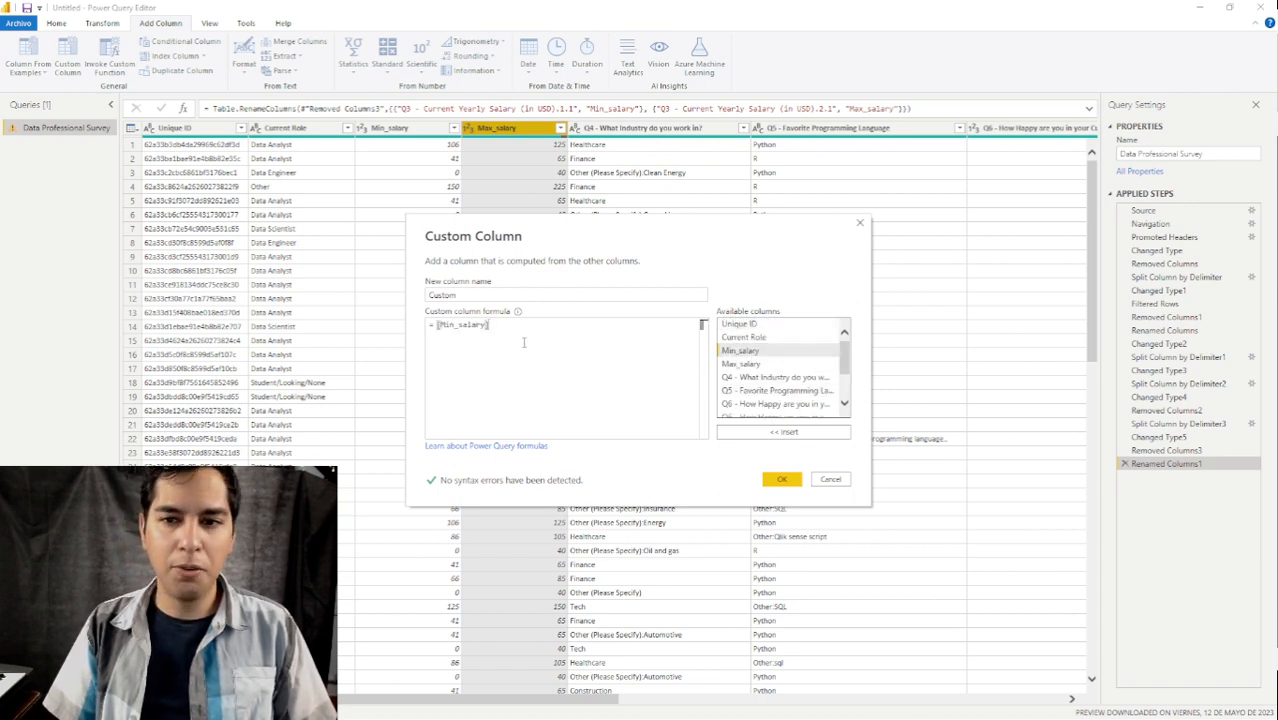
text(+)
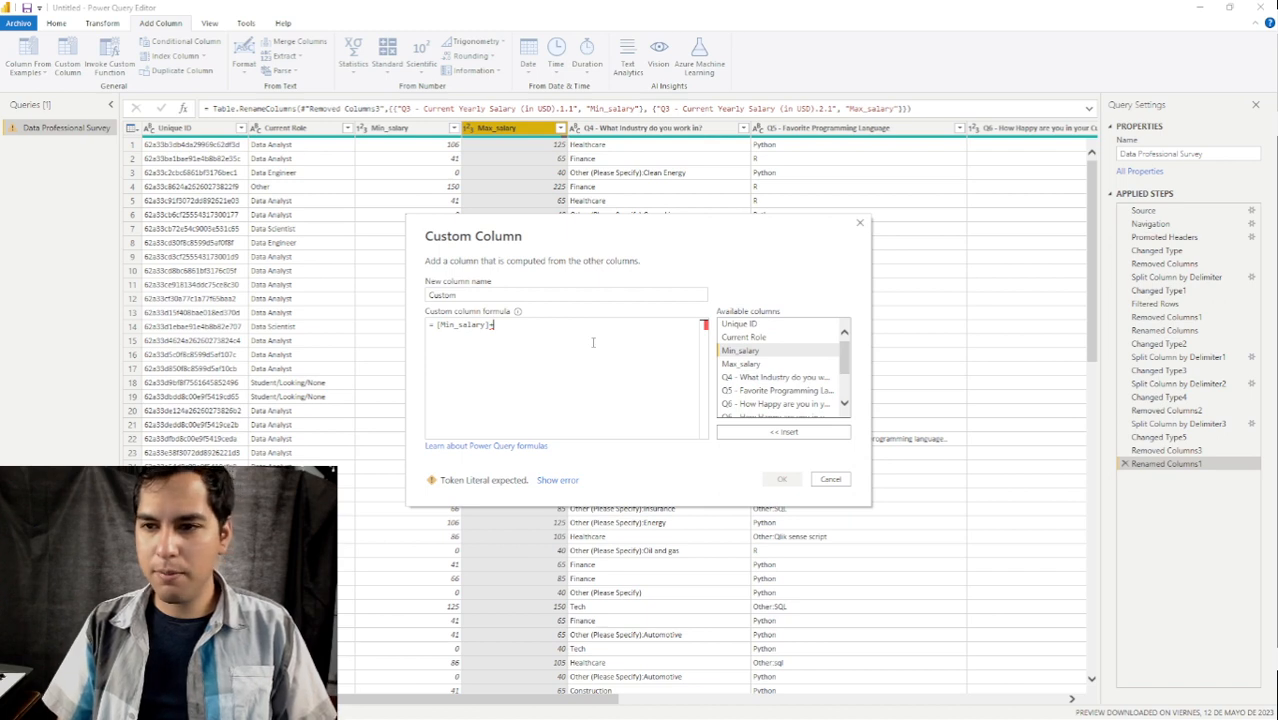
double_click(740, 365)
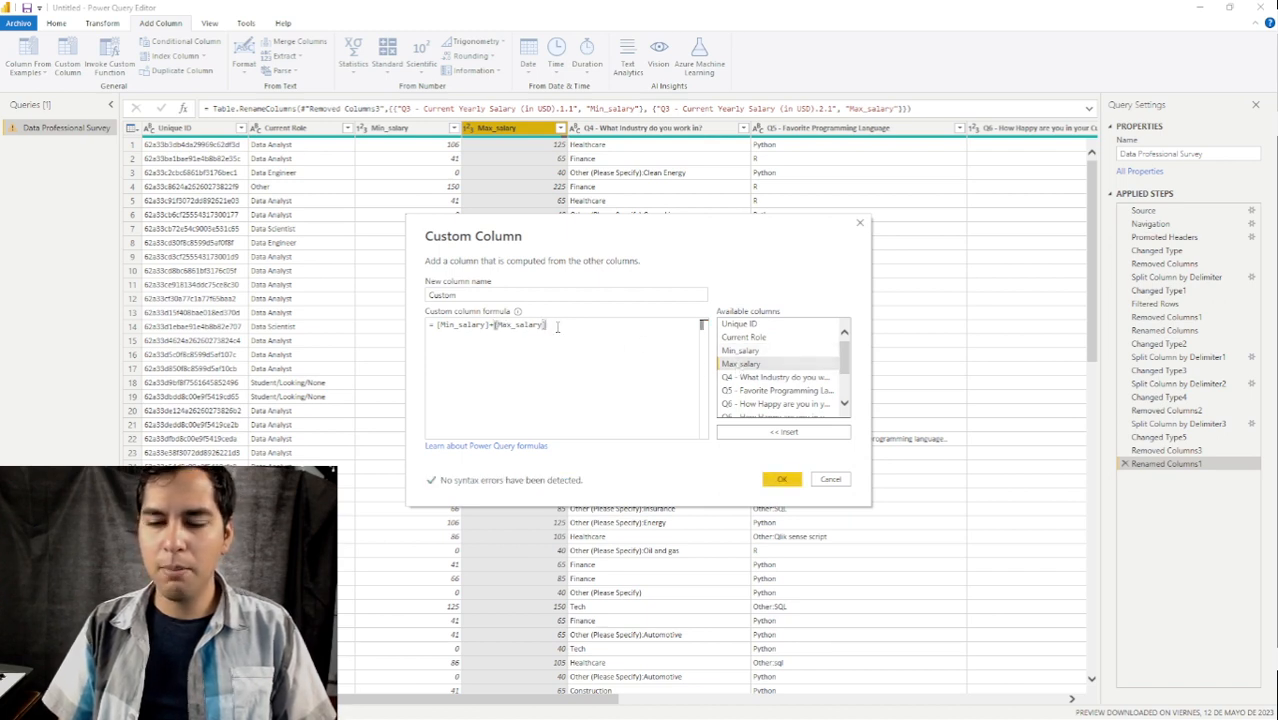
Complete the formula as ([Min_salary]+[Max_salary])/2 and create the custom column under the default name Custom.
drag(488, 325, 438, 326)
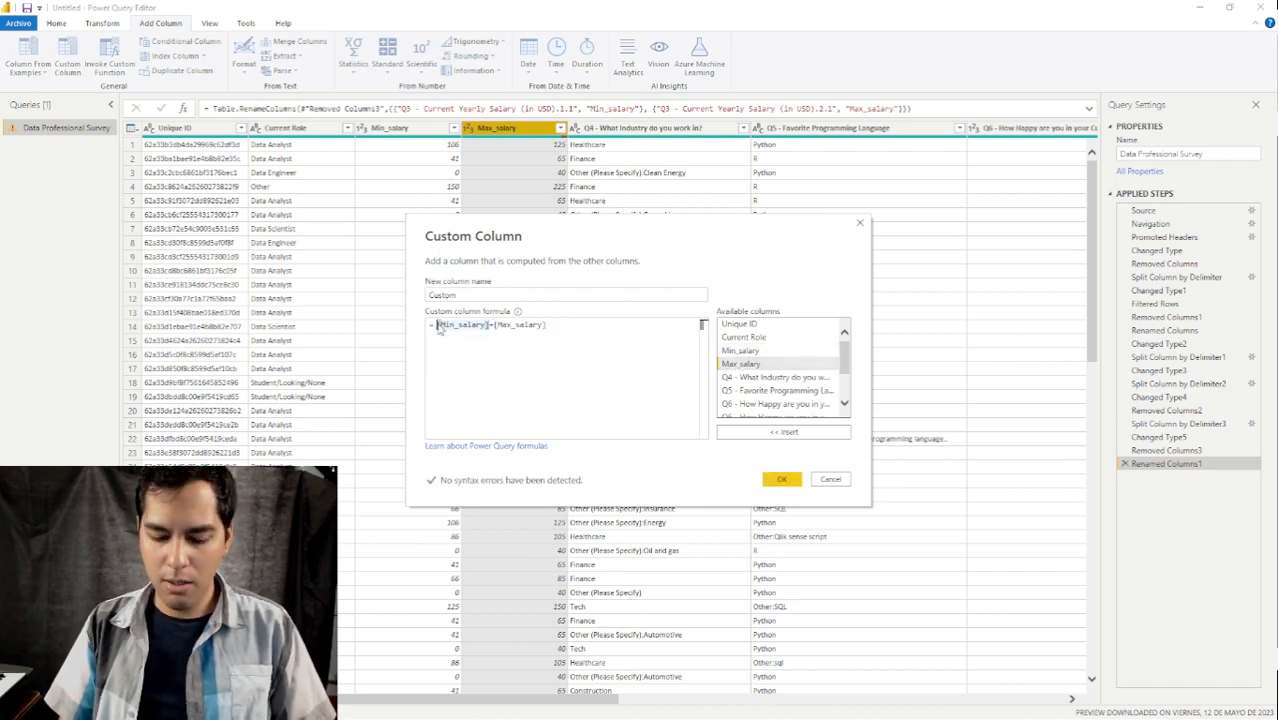
text(()
key(Right)
key(Right)
key(Right)
key(Right)
key(Right)
key(Right)
key(Right)
key(Right)
key(Right)
key(Right)
key(Right)
key(Right)
key(Right)
key(Right)
key(Right)
key(Right)
key(Right)
key(Right)
key(Right)
key(Right)
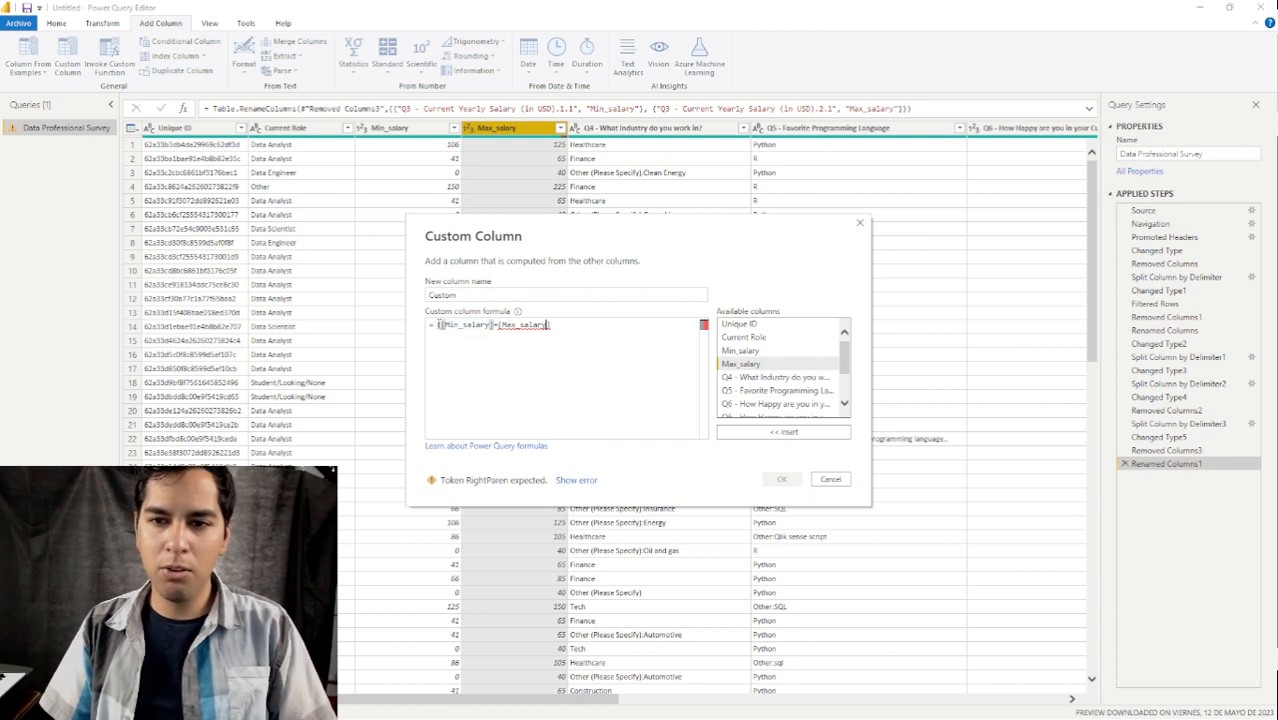
text()/2)
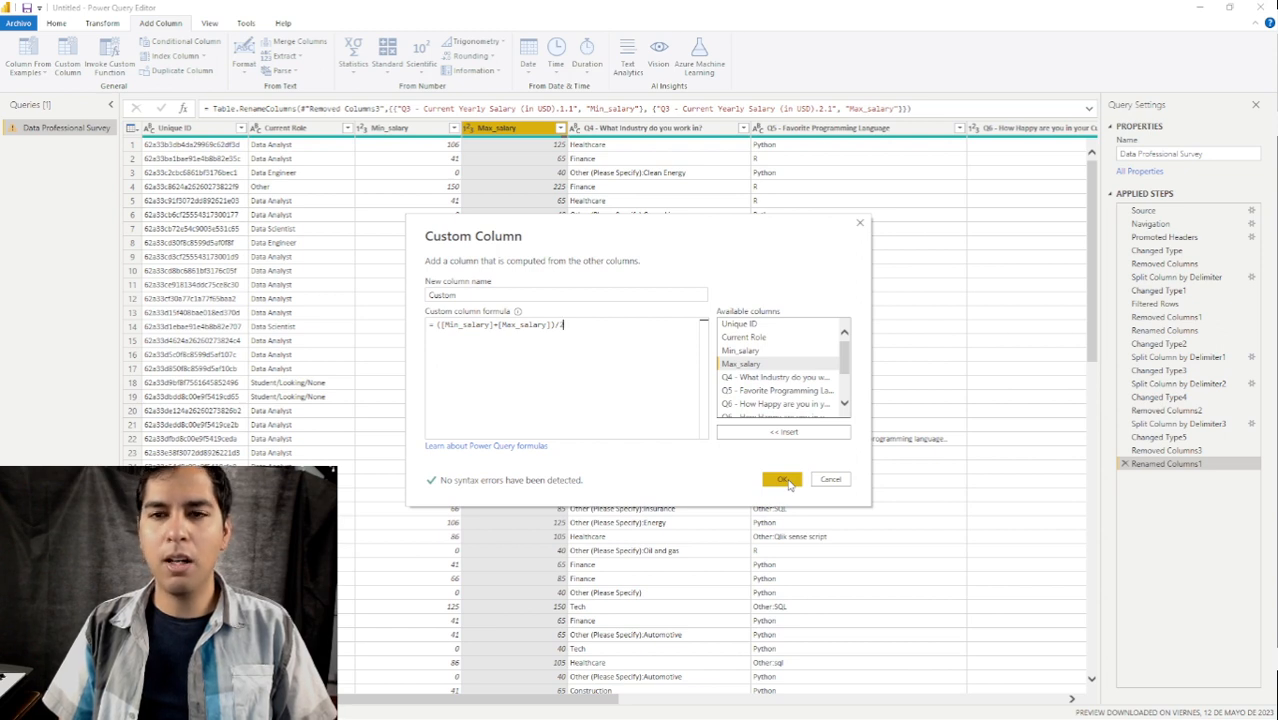
click(783, 479)
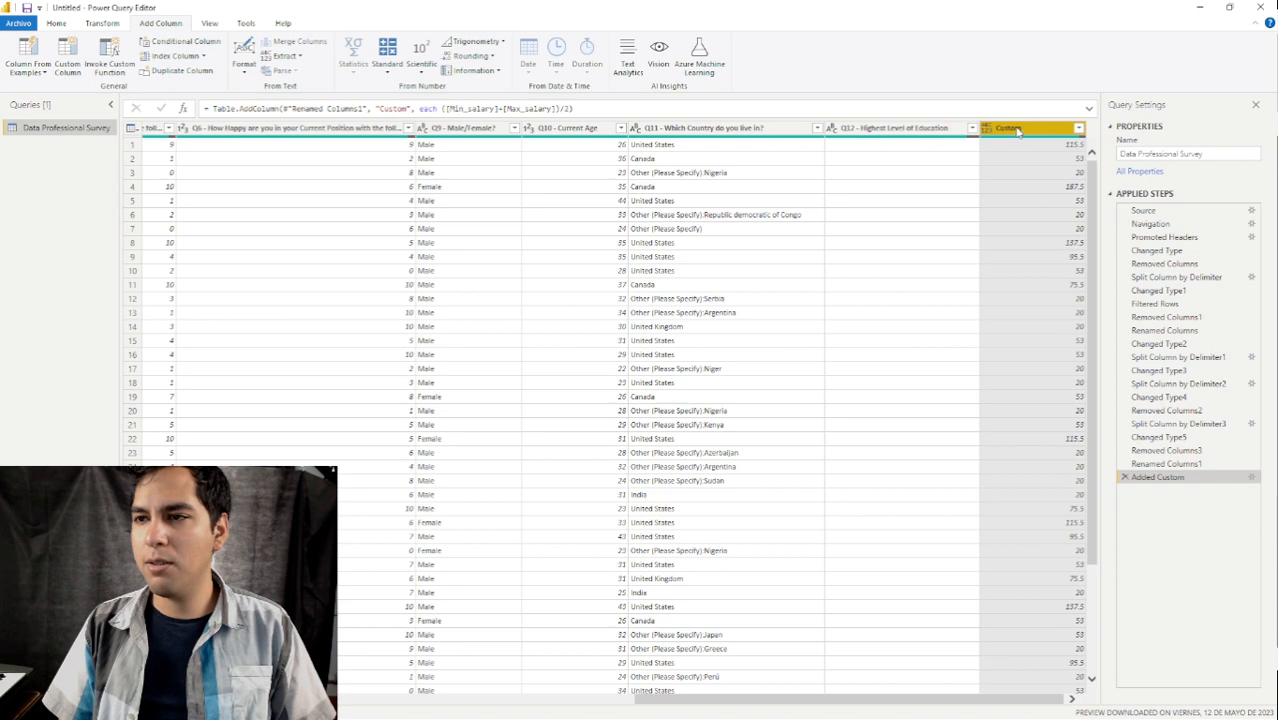
Move the Custom column directly after Max_salary and rename it Average Salary.
drag(858, 140, 34, 133)
mouse_move(293, 113)
mouse_down()
mouse_move(345, 128)
mouse_move(290, 128)
mouse_up()
right_click(290, 128)
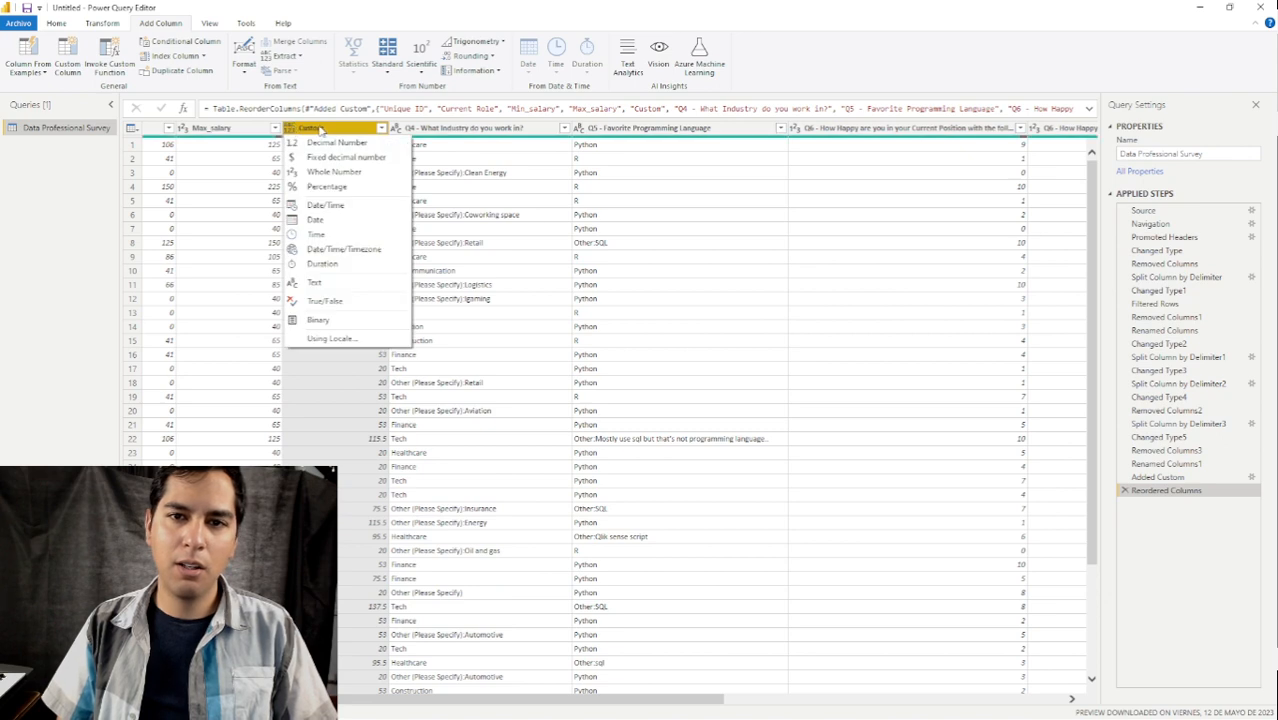
click(320, 300)
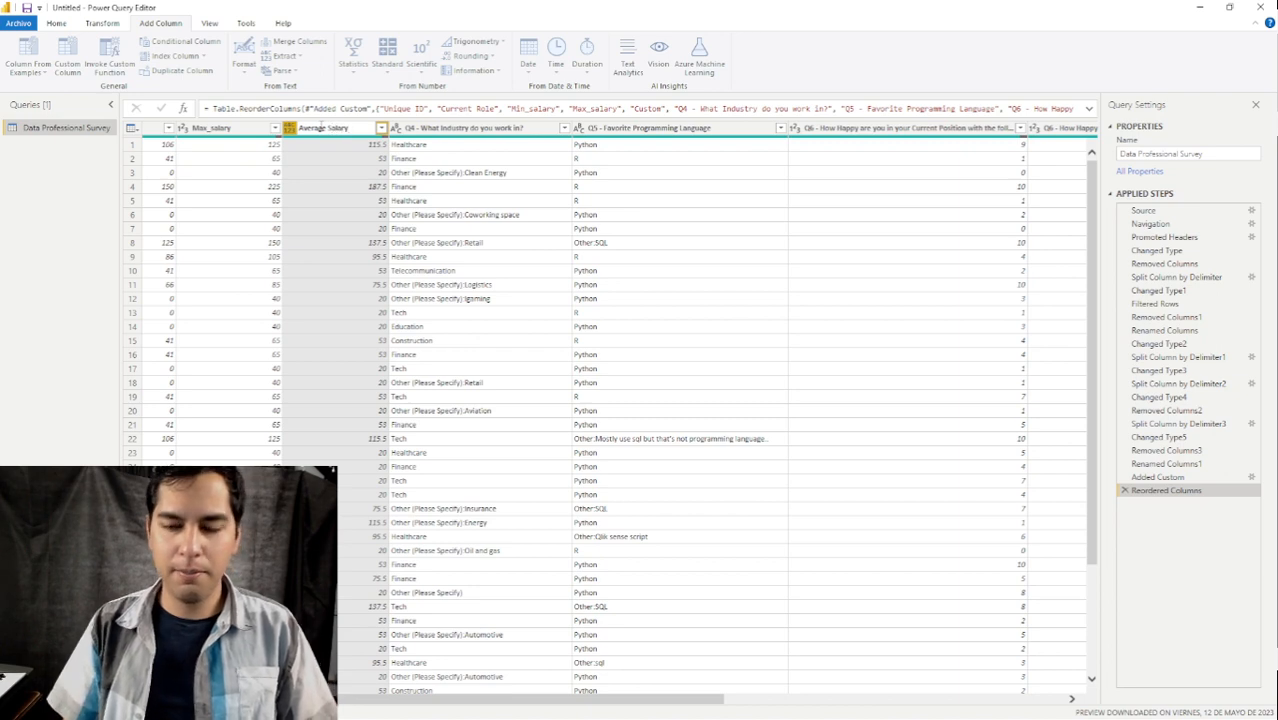
key(Return)
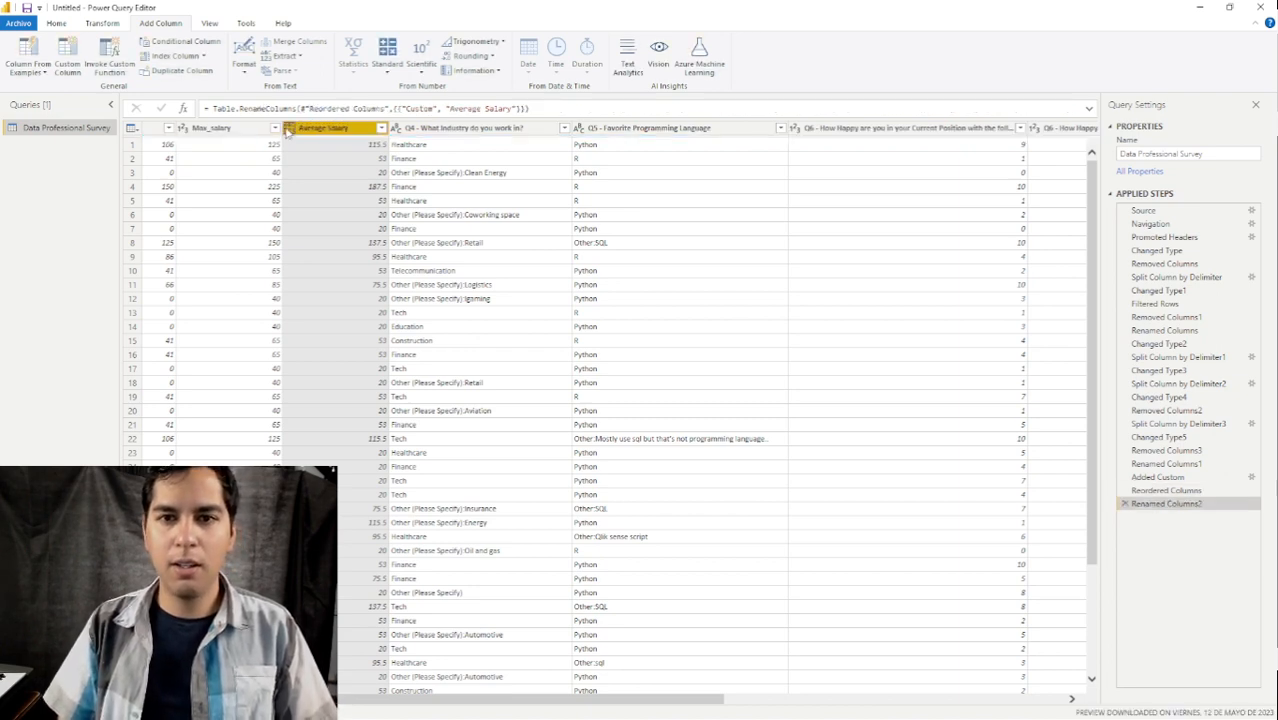
Set the Average Salary column's data type to Decimal Number and check its list of distinct values.
click(290, 128)
click(290, 128)
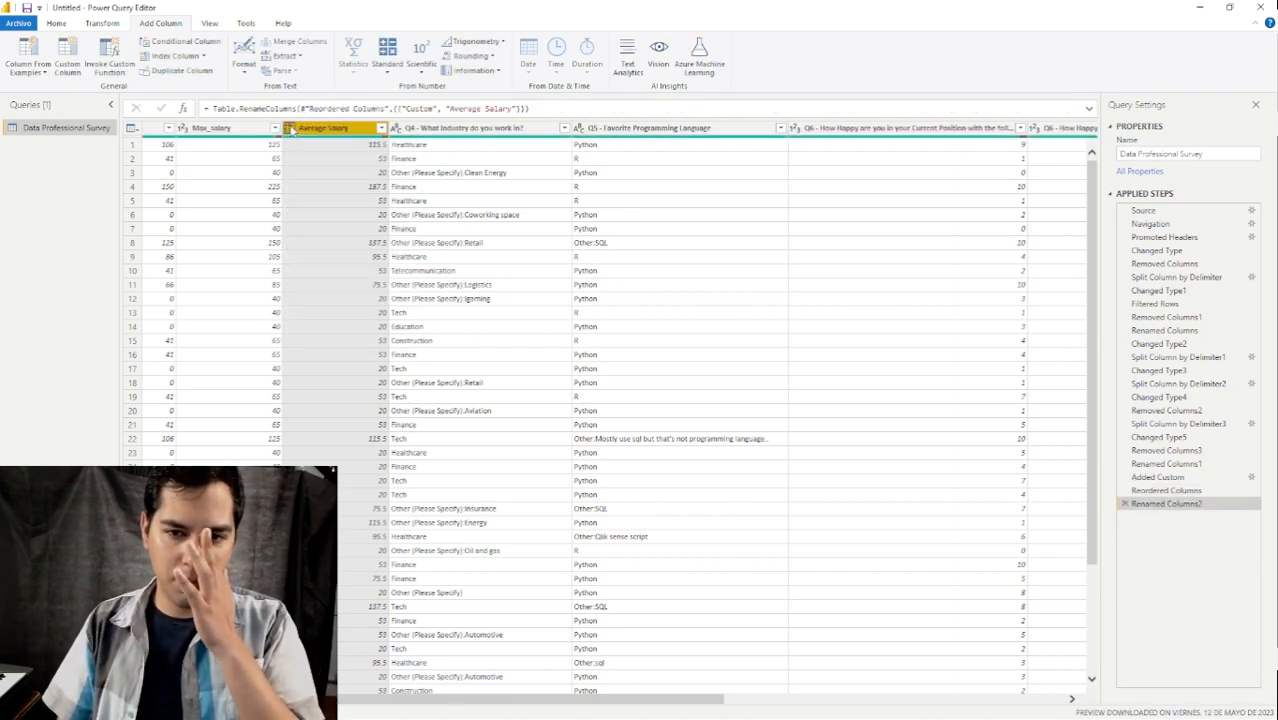
click(290, 128)
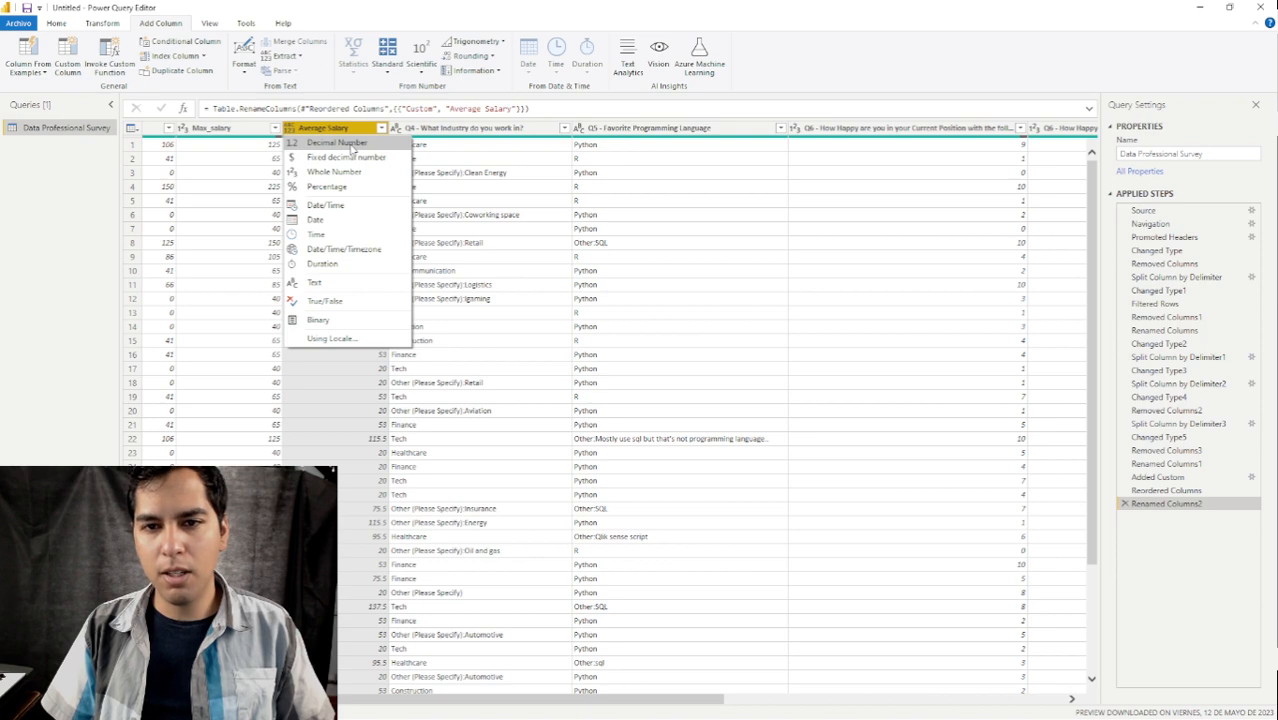
click(351, 147)
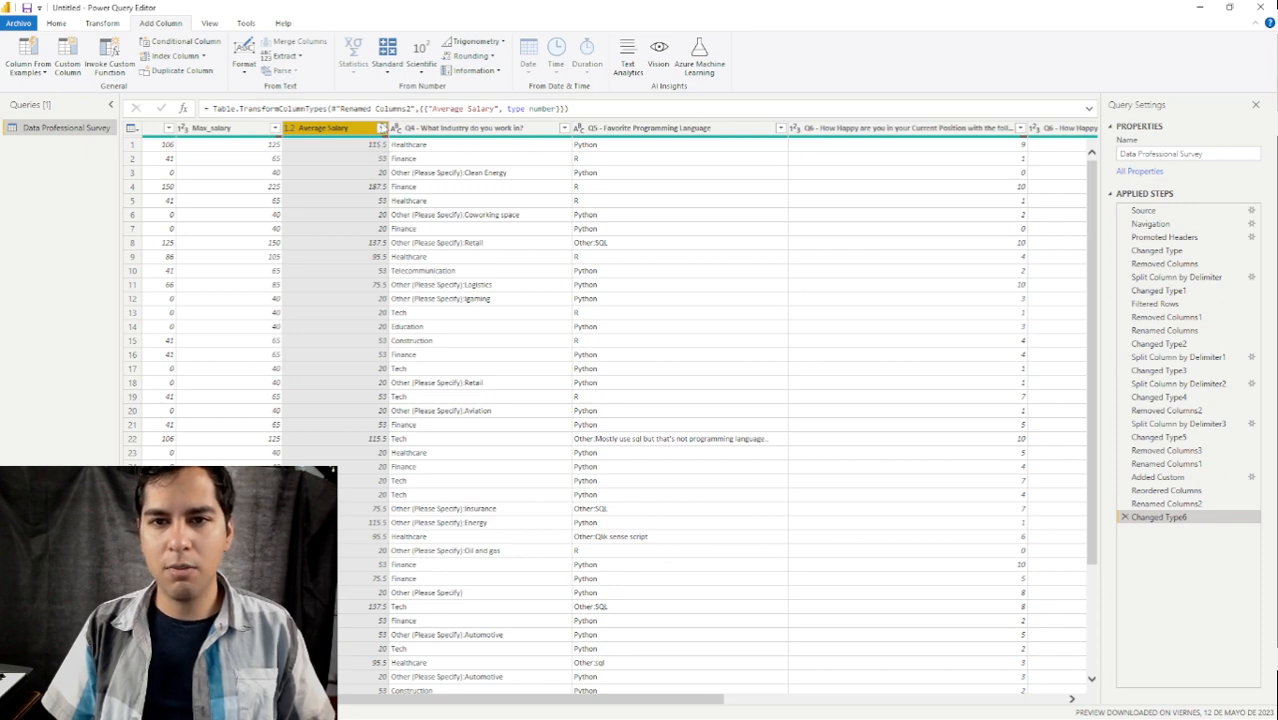
click(381, 128)
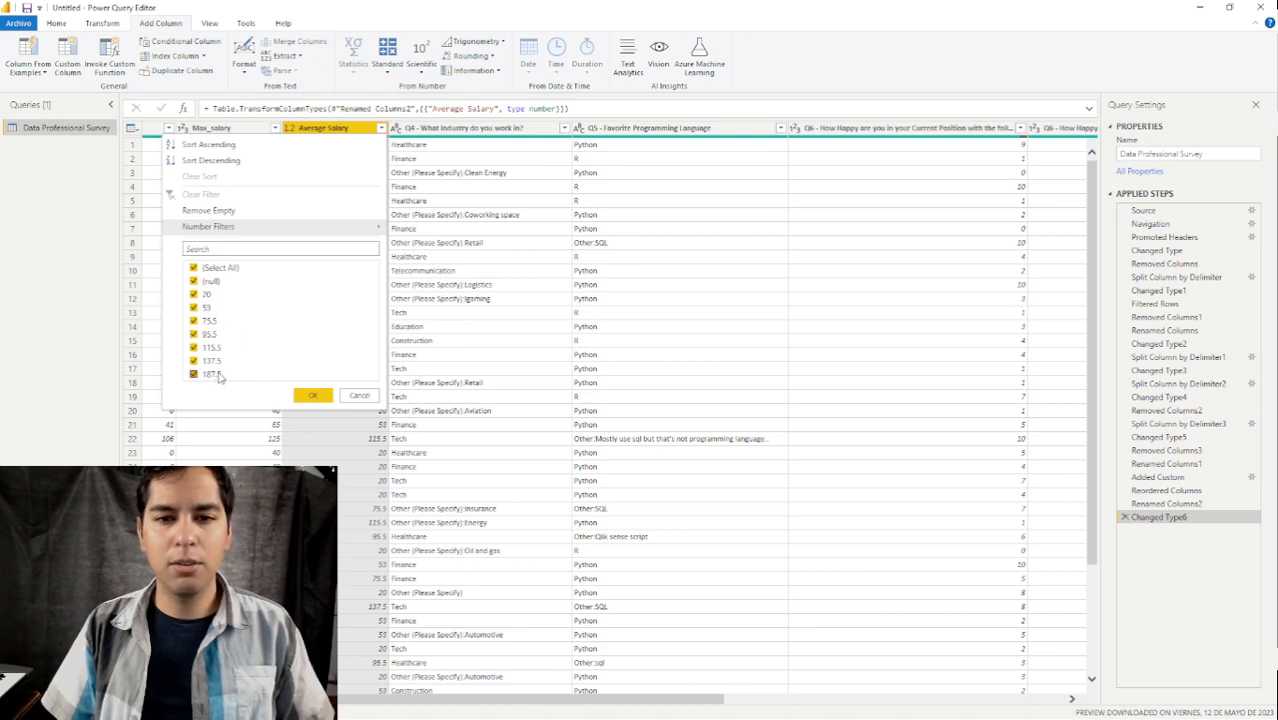
click(330, 396)
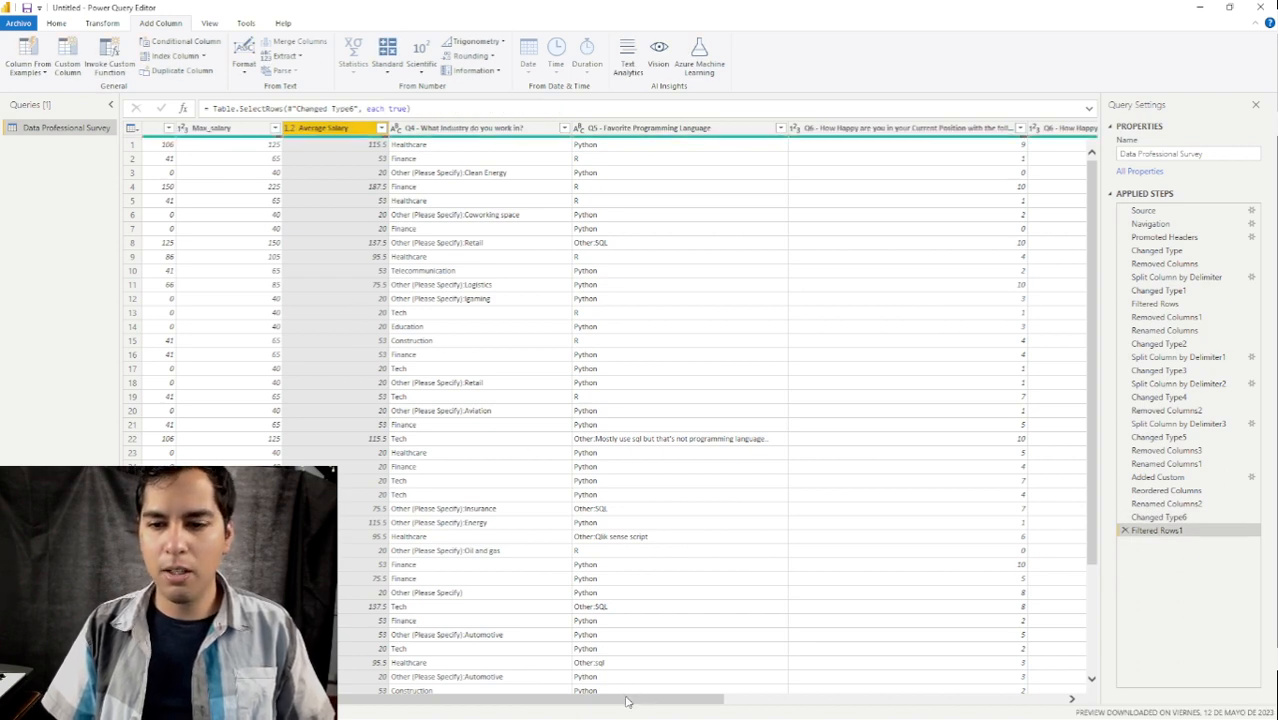
Remove the Min_salary and Max_salary columns from the survey table.
drag(627, 702, 500, 702)
click(410, 130)
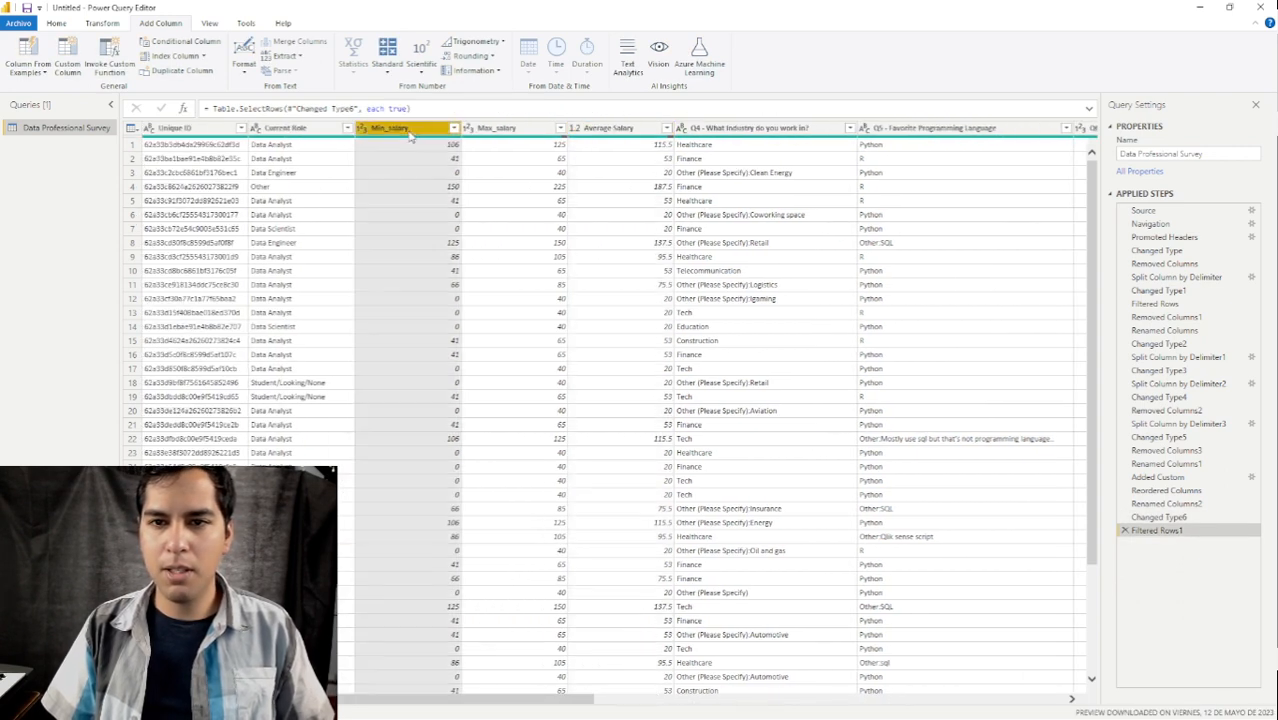
key(Delete)
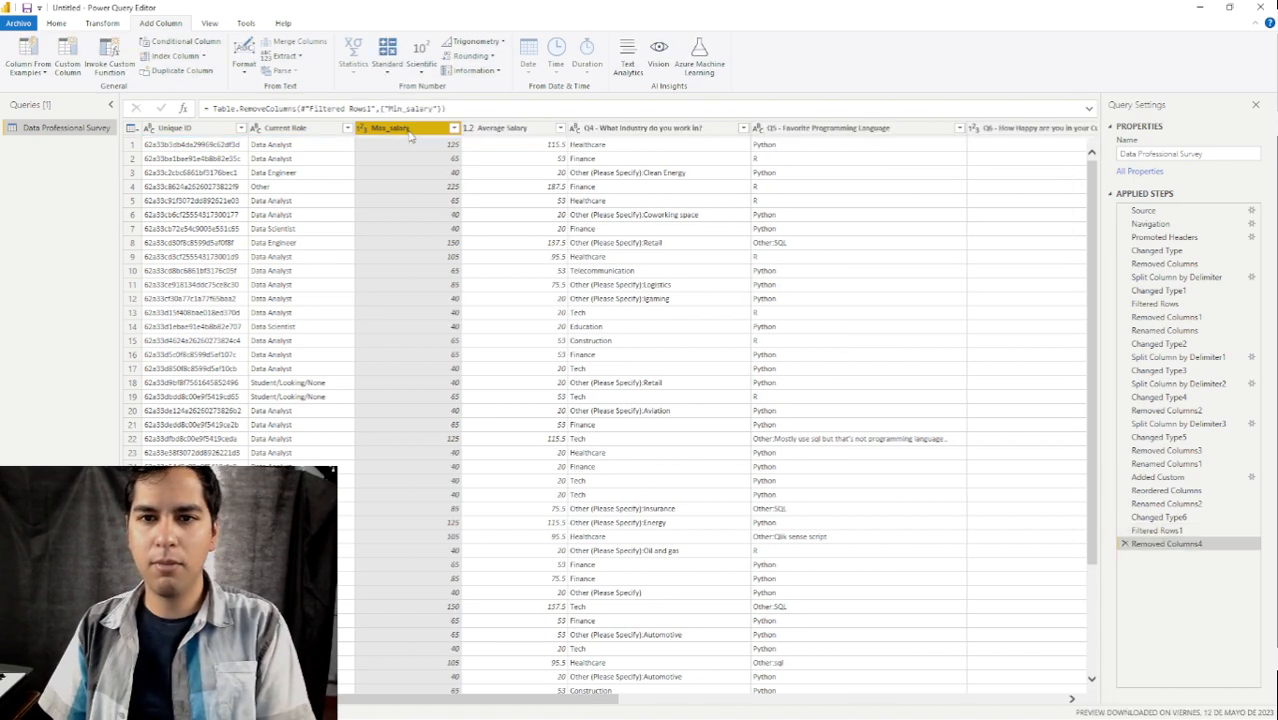
key(Delete)
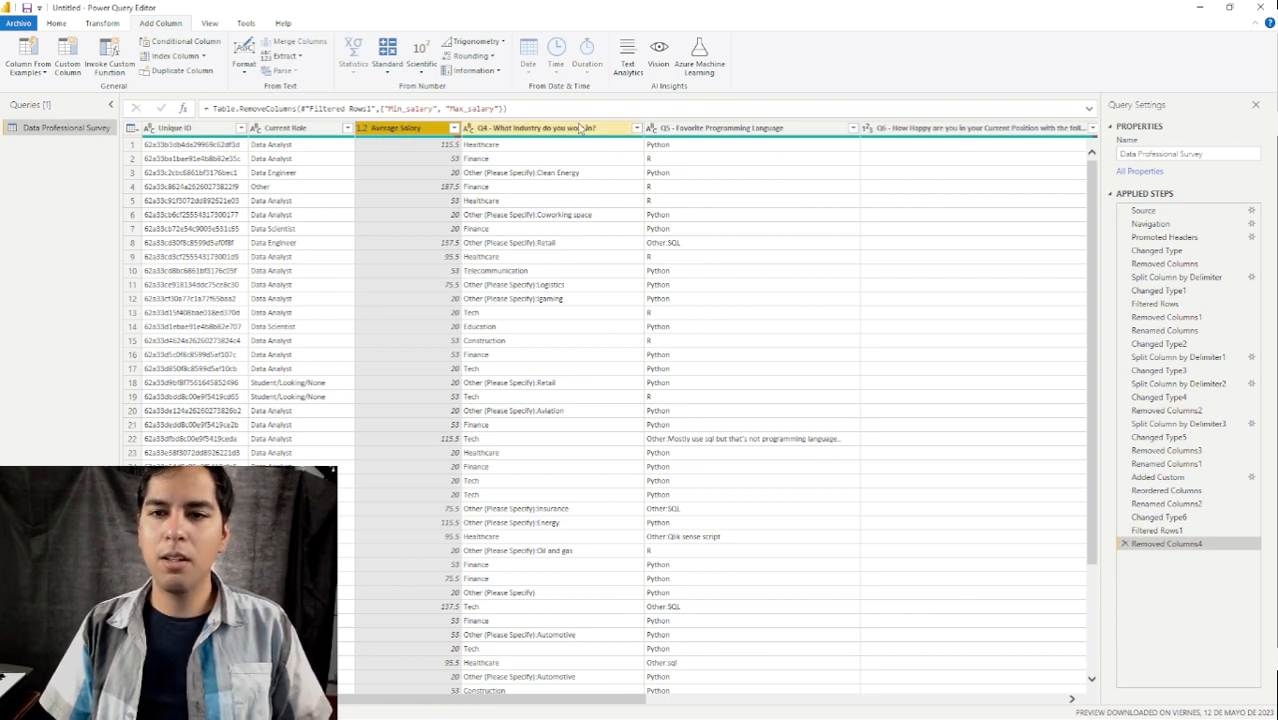
Examine the distinct answers in the Q4 industry column, including the "Other (Please Specify)" variants, keeping all values selected.
click(620, 131)
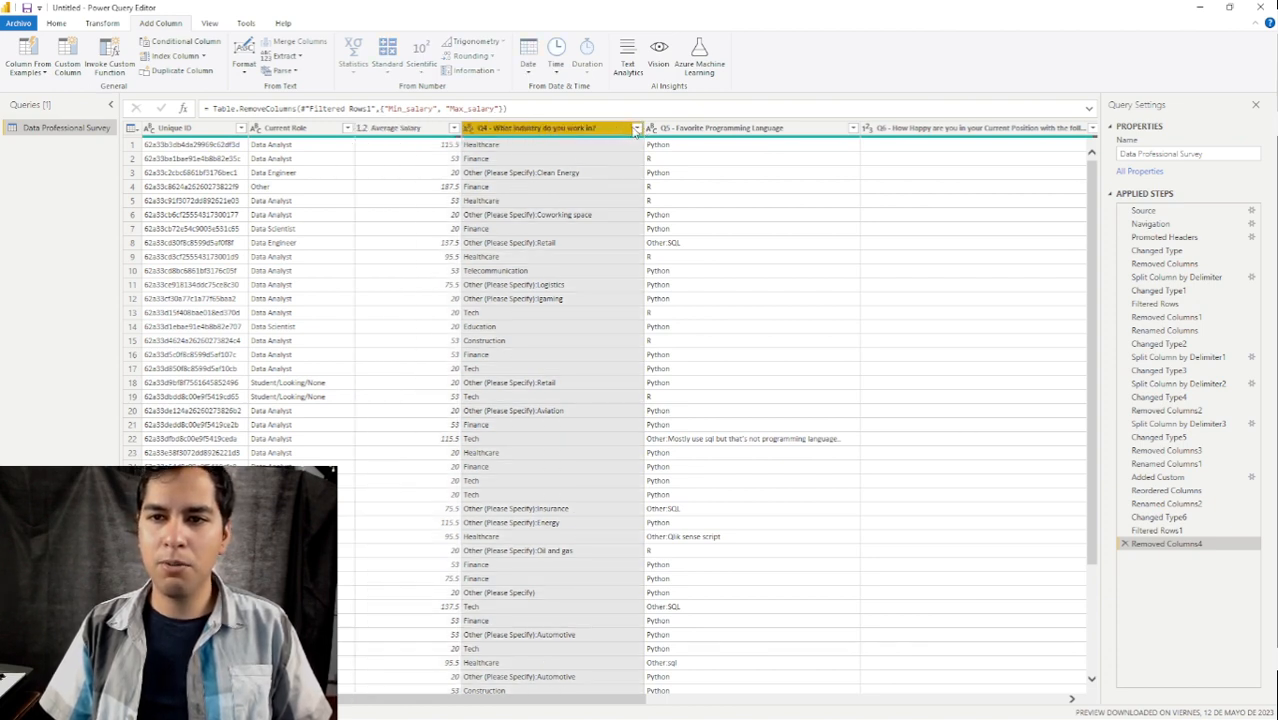
click(636, 128)
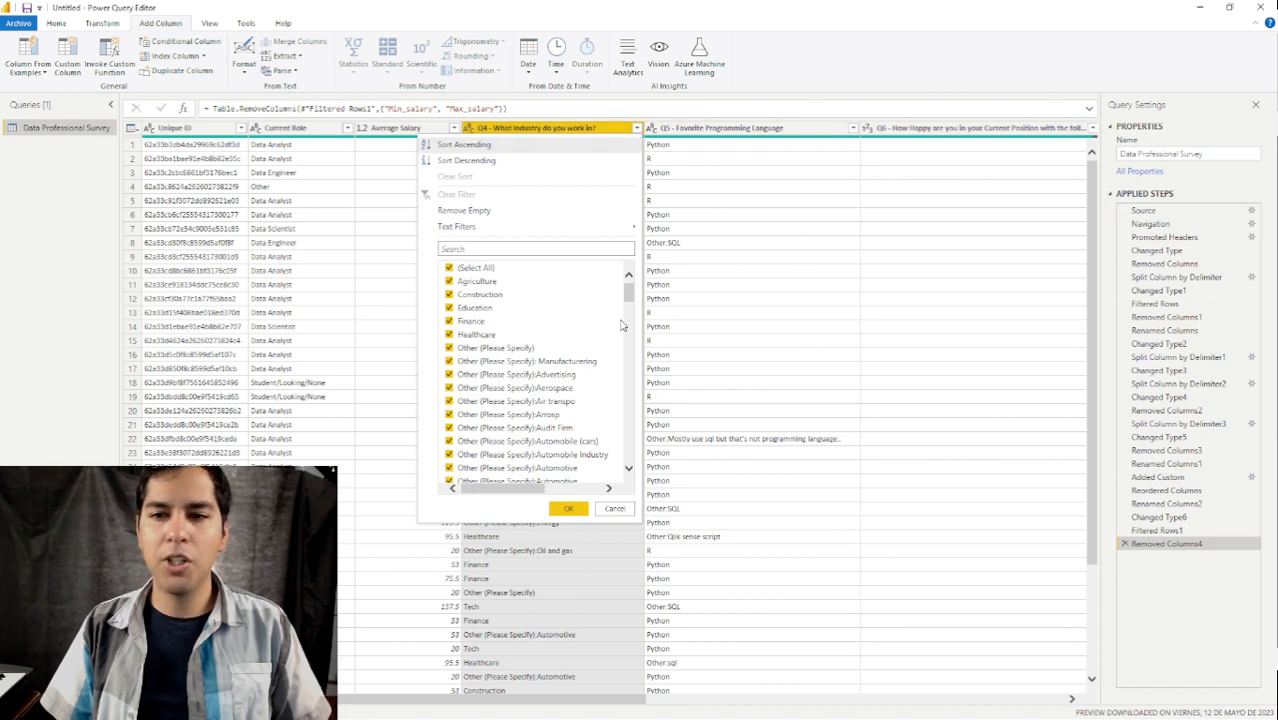
mouse_move(628, 297)
mouse_down()
mouse_move(632, 392)
mouse_move(630, 291)
mouse_up()
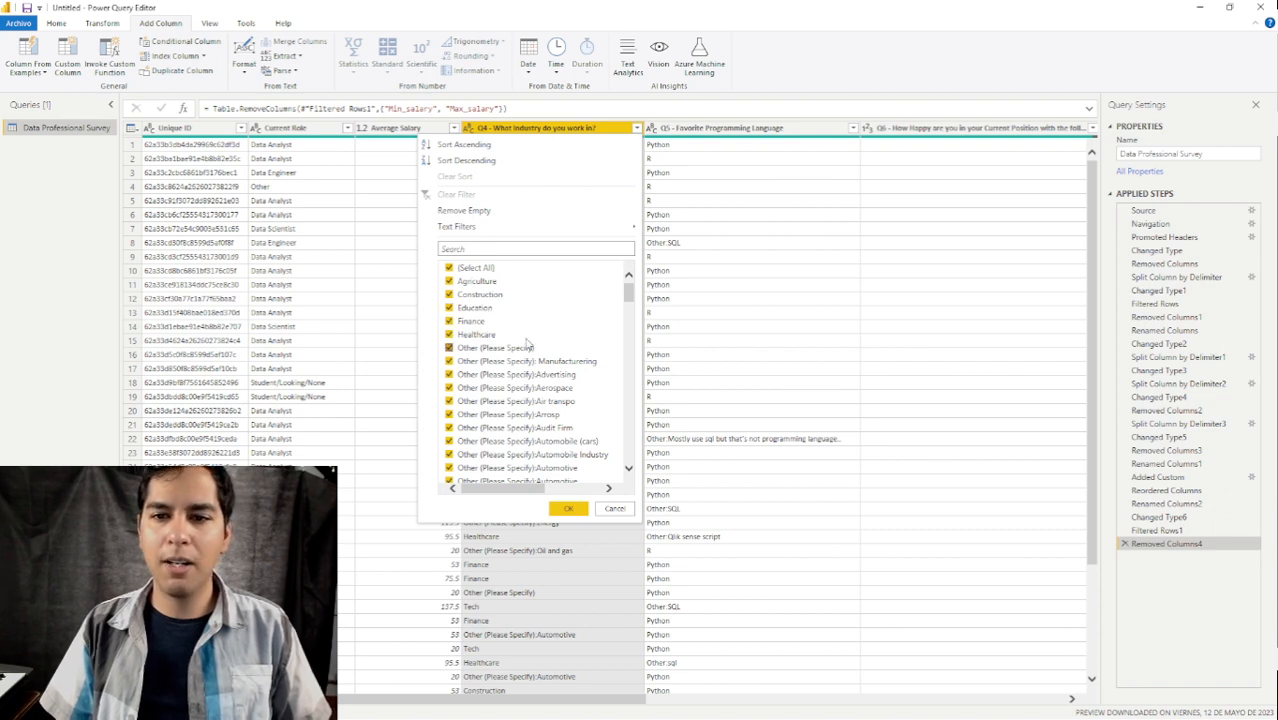
drag(625, 300, 639, 464)
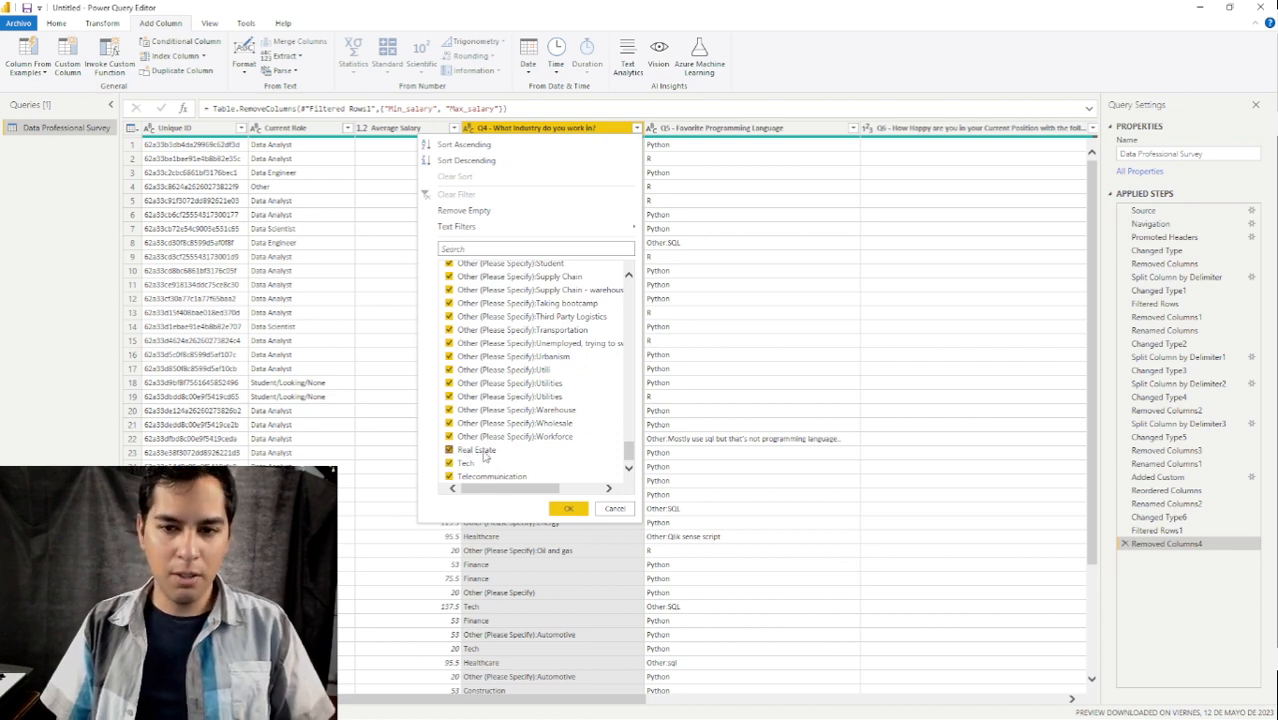
click(571, 509)
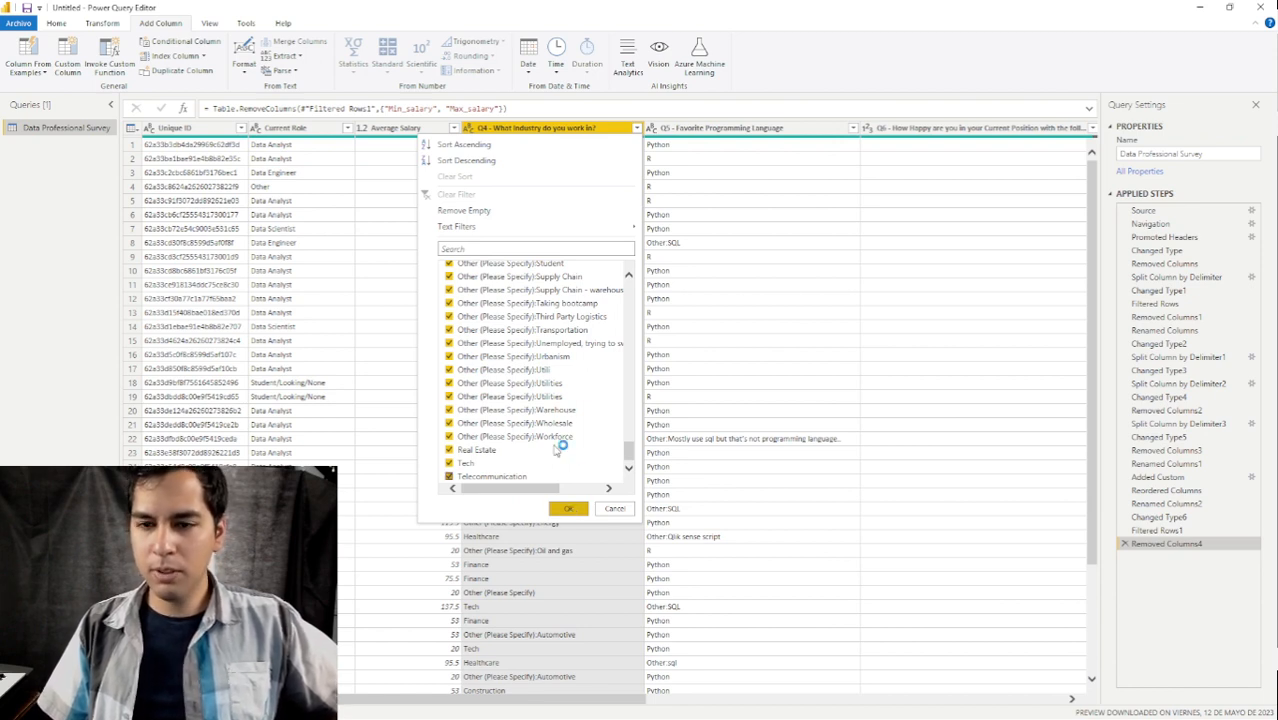
scroll(560, 430, up, 5)
scroll(558, 413, up, 10)
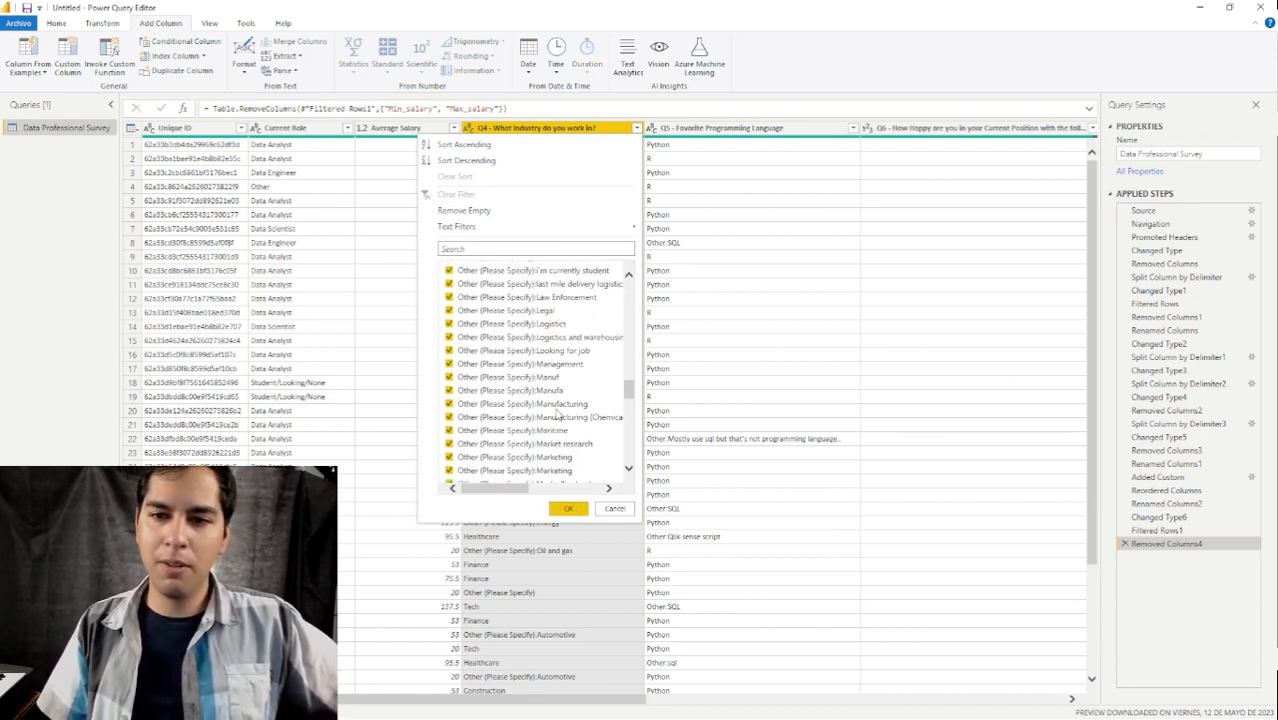
scroll(558, 415, up, 5)
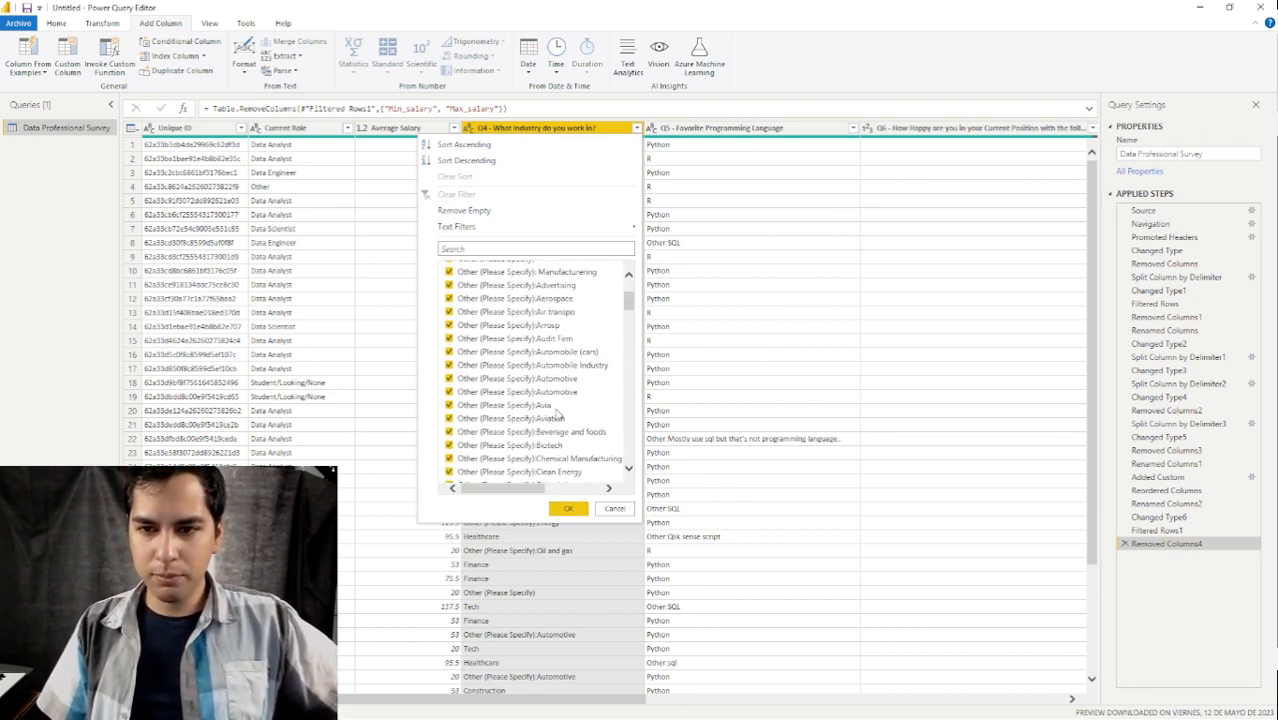
scroll(548, 380, down, 2)
scroll(548, 380, up, 3)
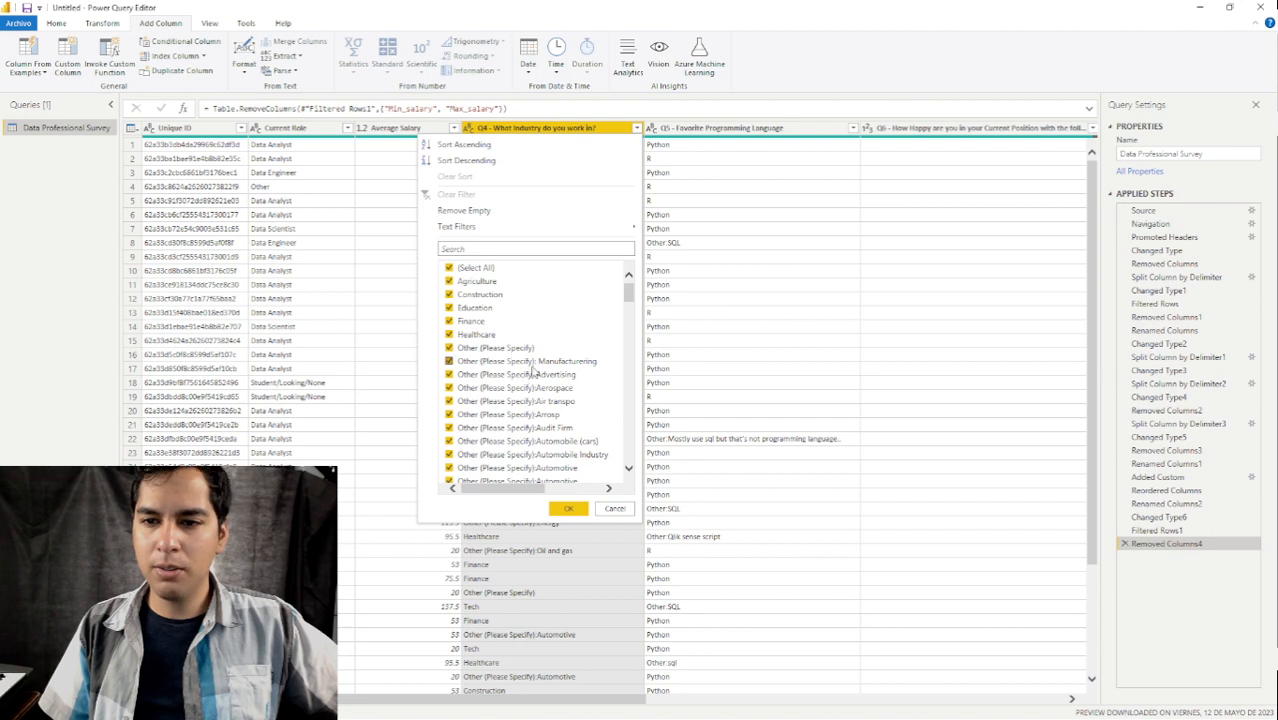
scroll(485, 356, down, 2)
scroll(520, 380, up, 2)
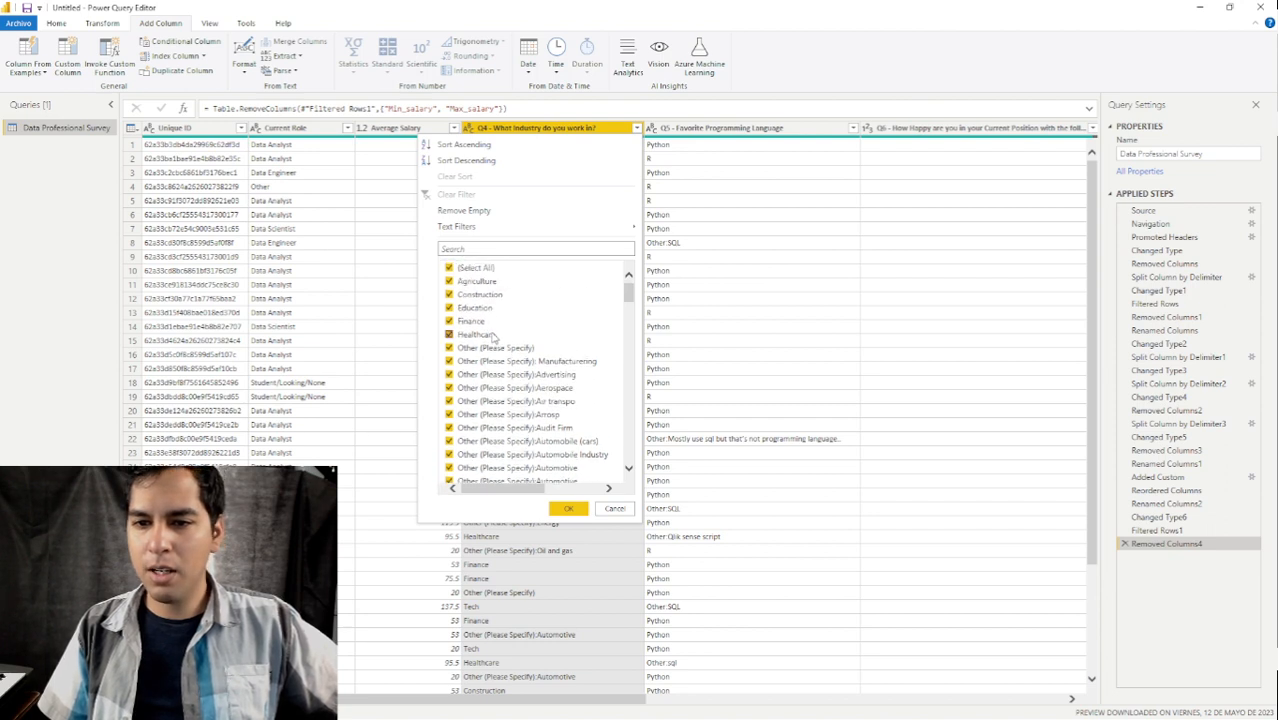
click(567, 510)
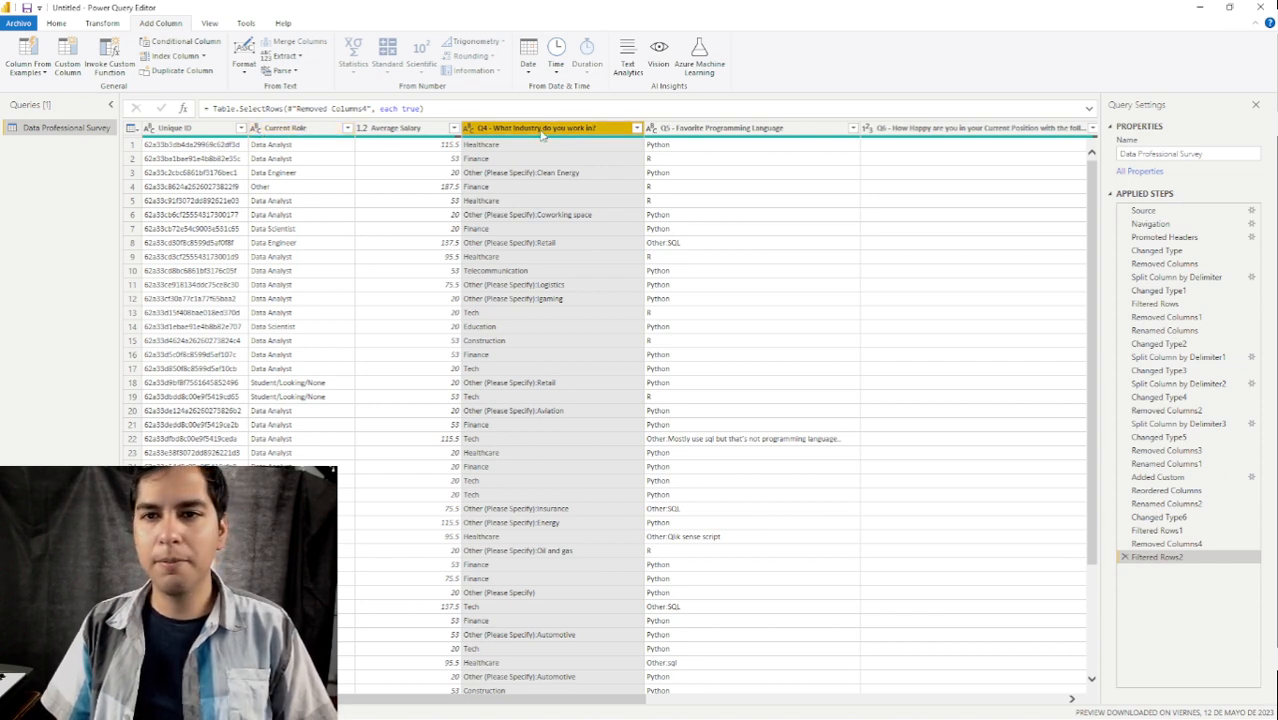
Split the Q4 industry column by the custom delimiter "(" at the left-most delimiter.
click(117, 25)
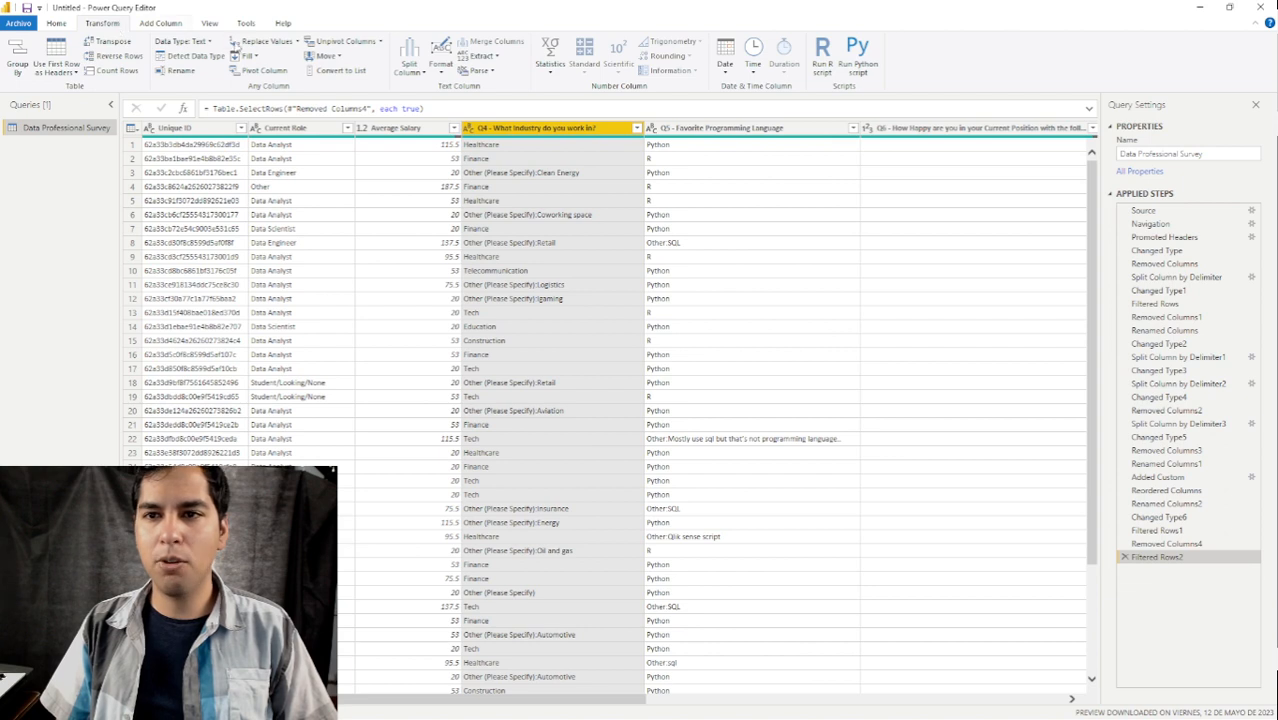
click(408, 76)
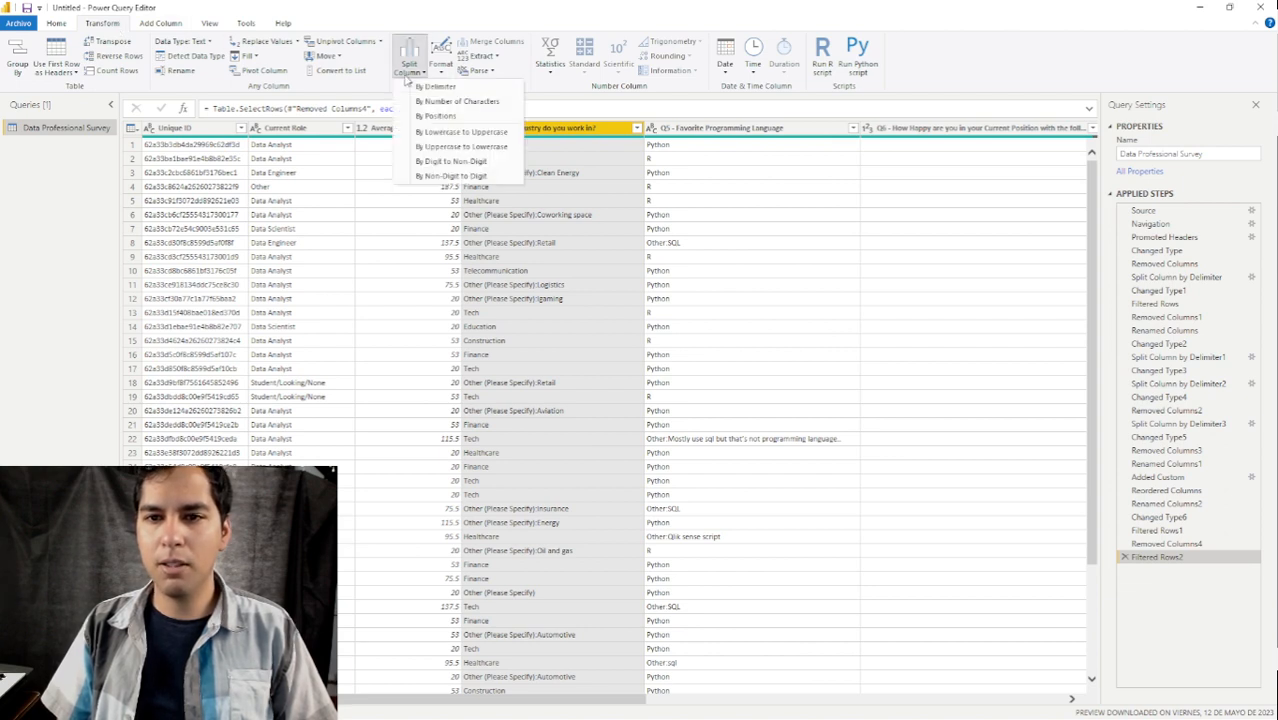
click(441, 87)
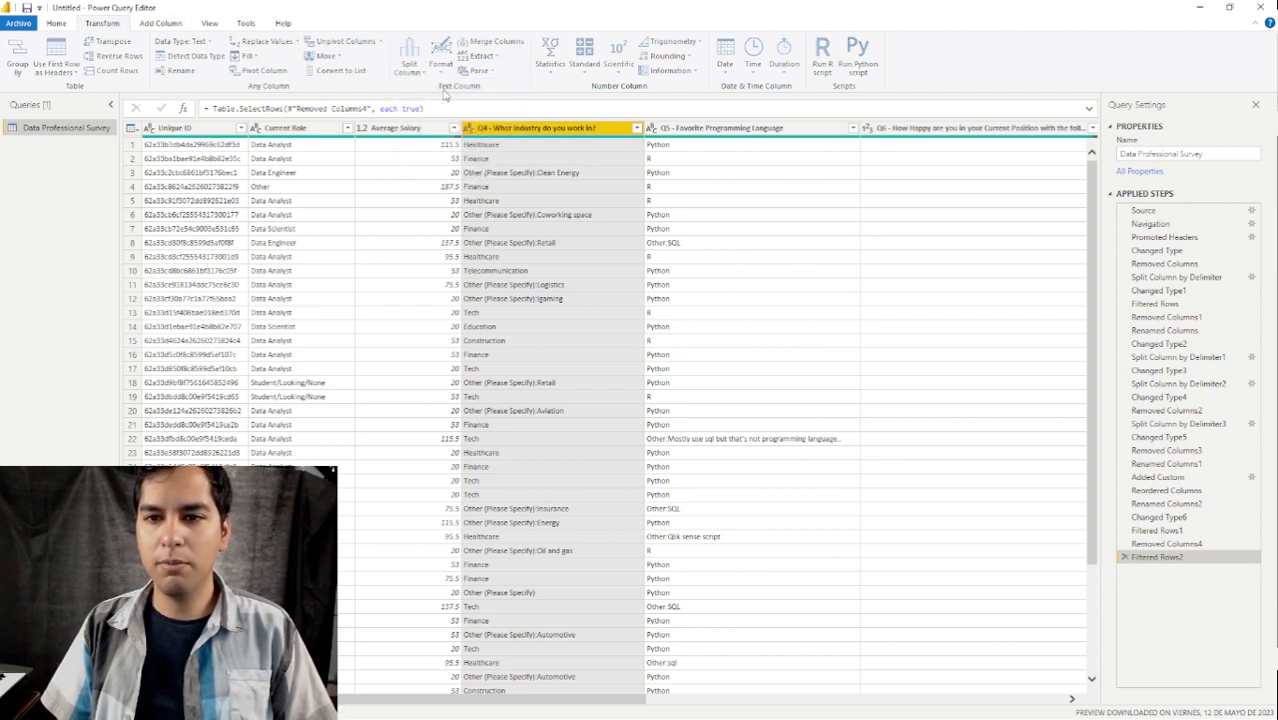
click(500, 292)
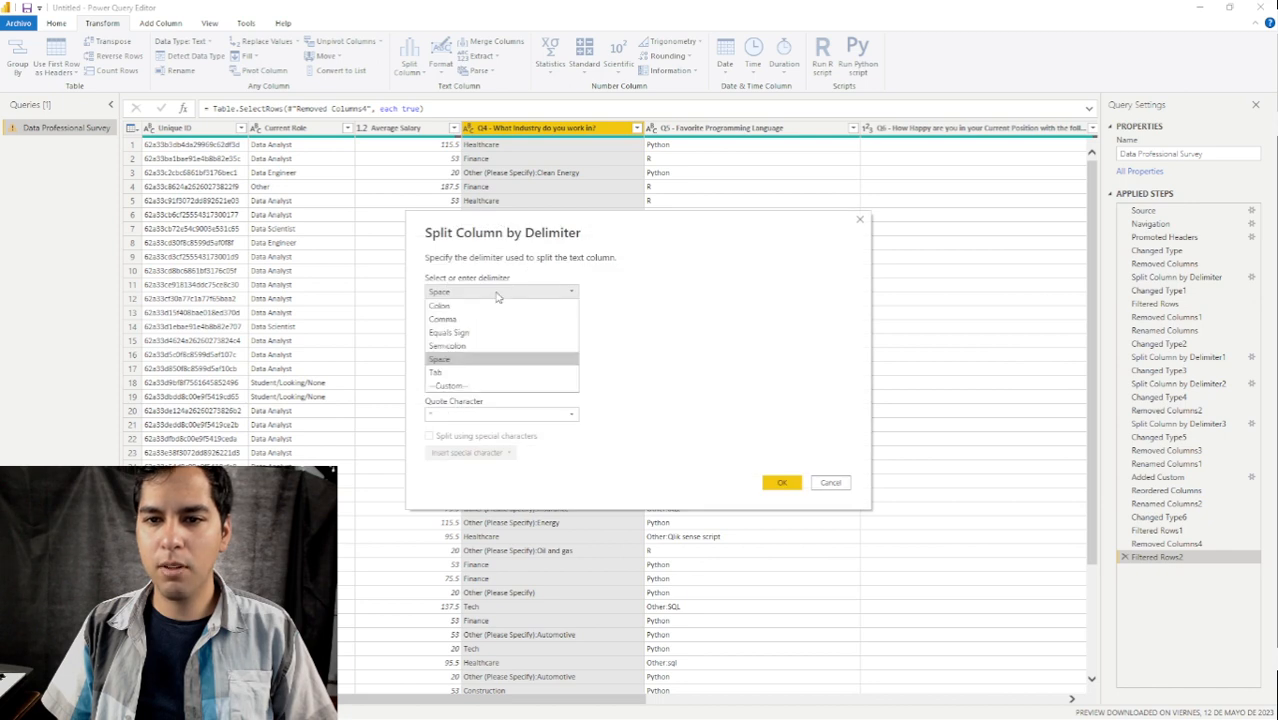
click(470, 385)
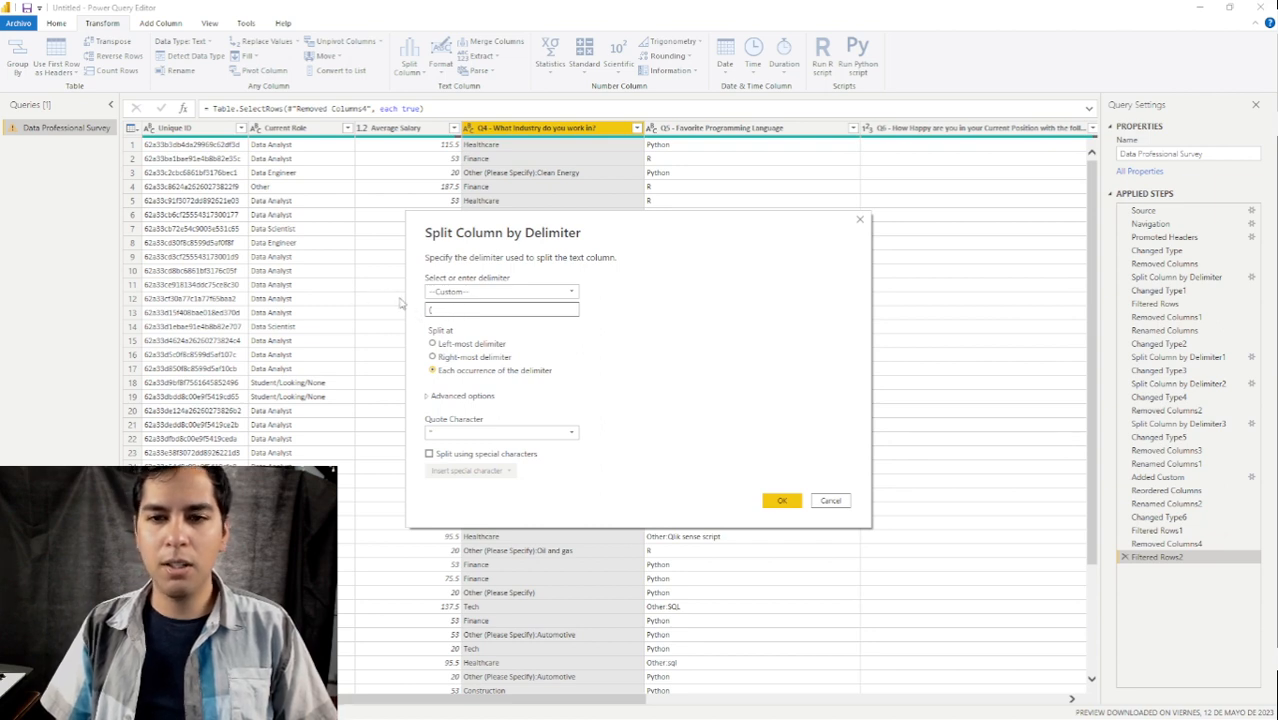
double_click(448, 311)
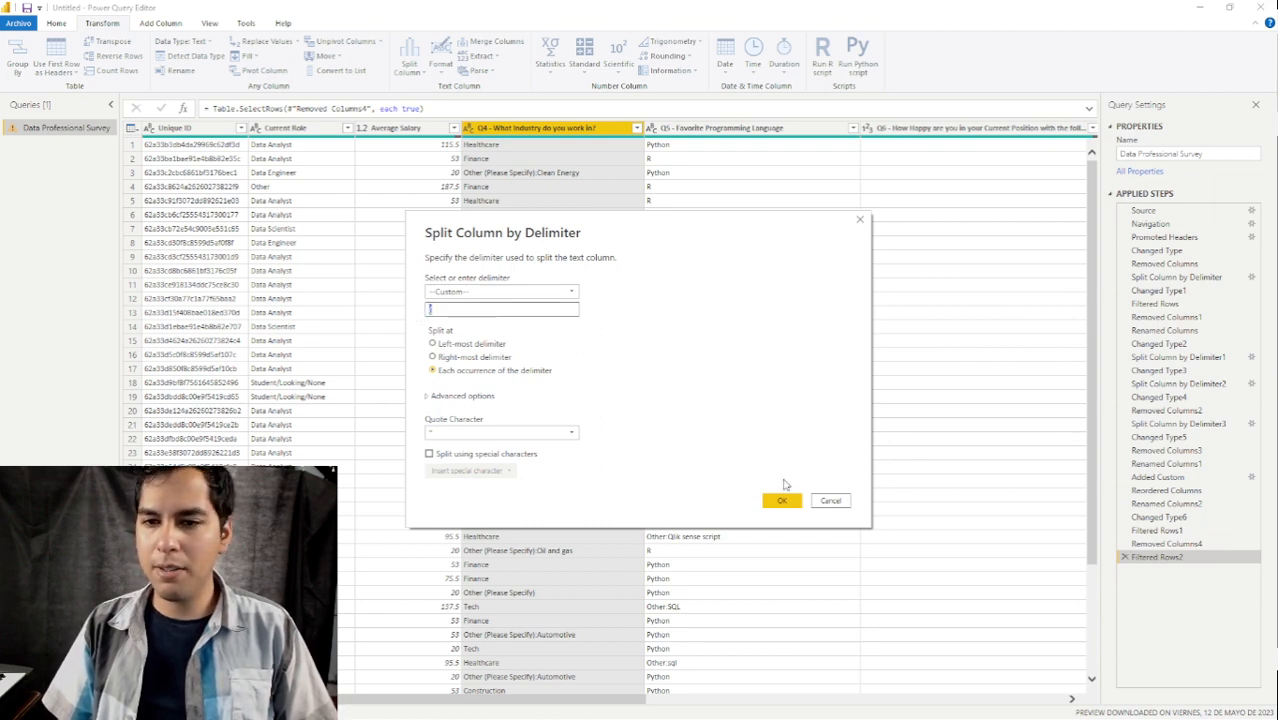
click(718, 460)
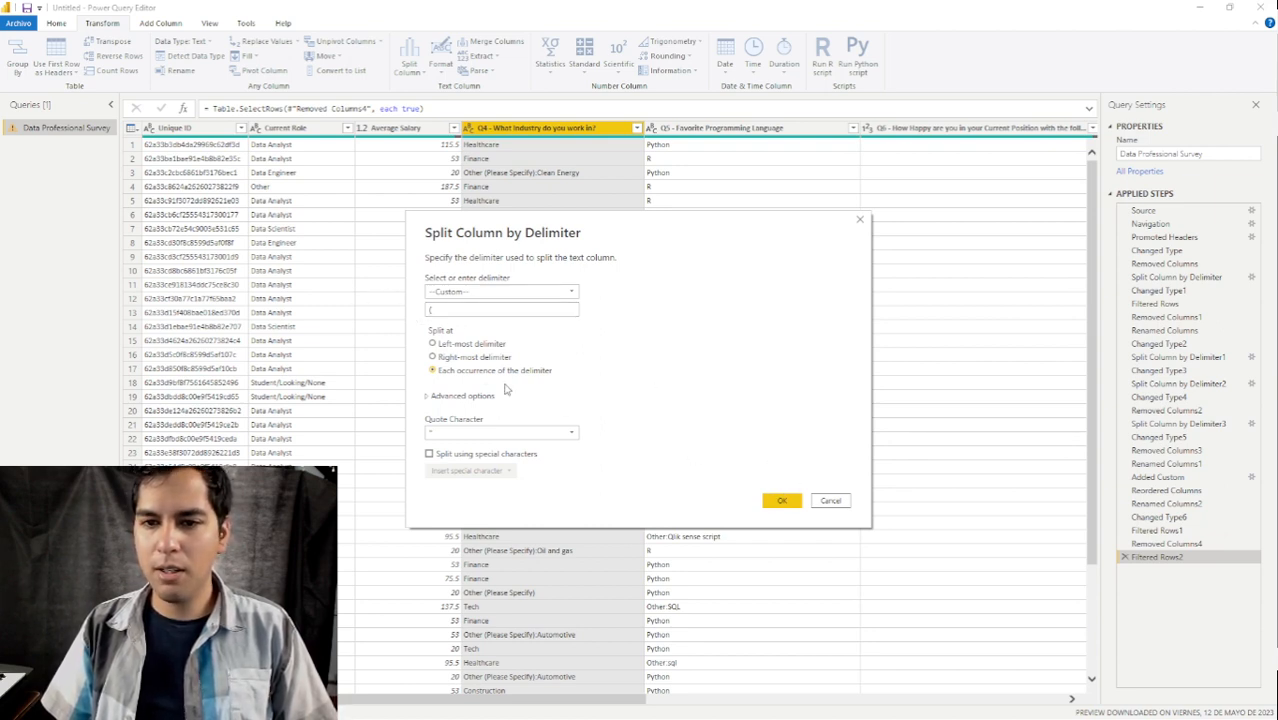
click(470, 345)
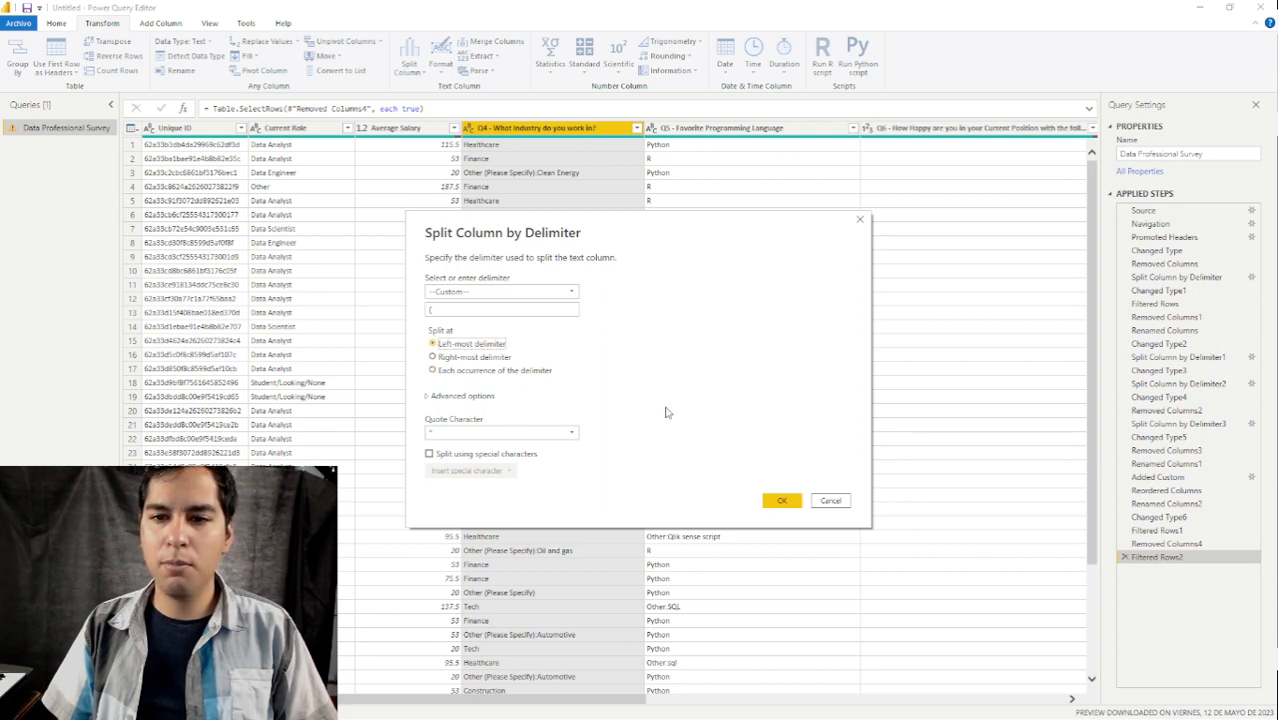
click(781, 500)
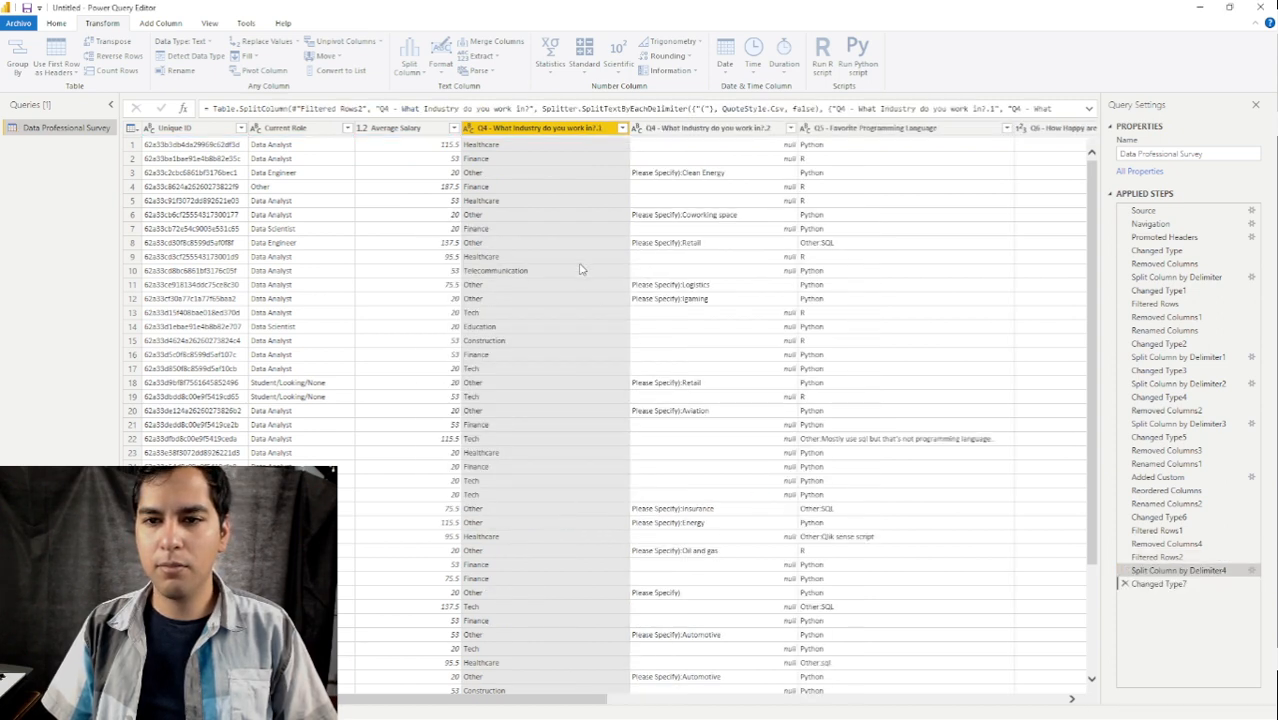
Check the distinct industry values in the first split Q4 column, keeping all of them selected.
click(690, 128)
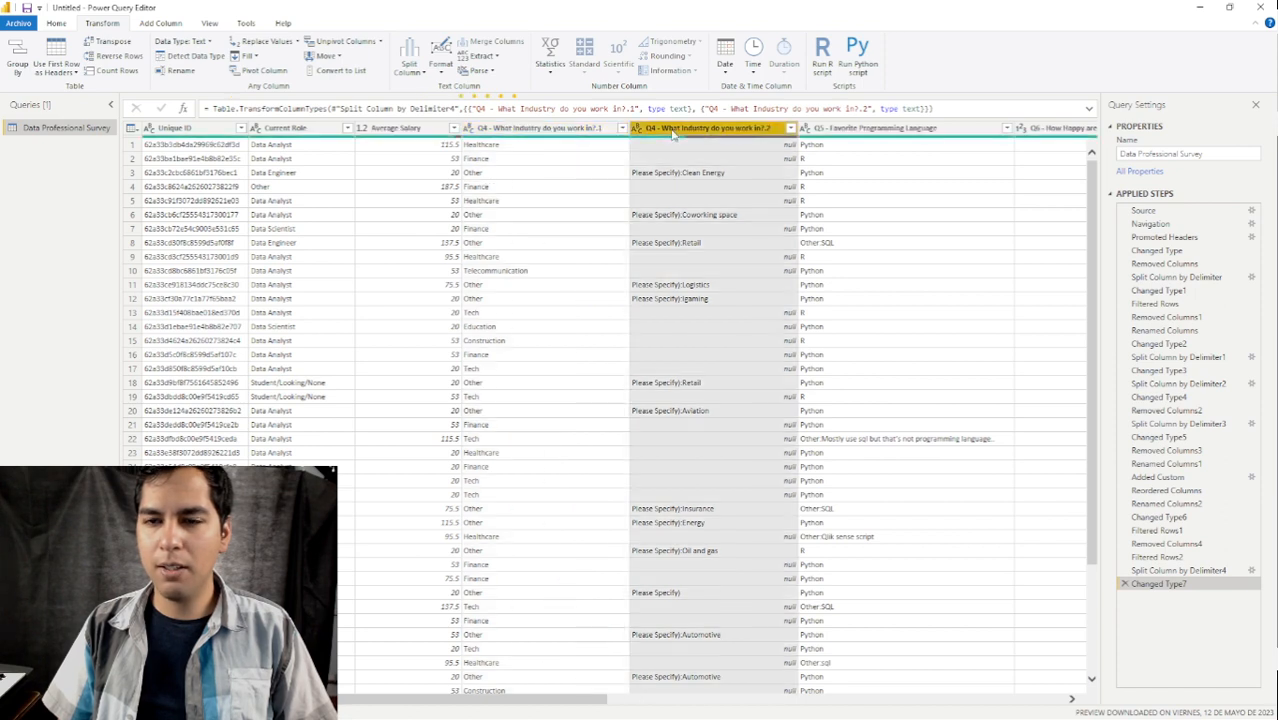
click(622, 128)
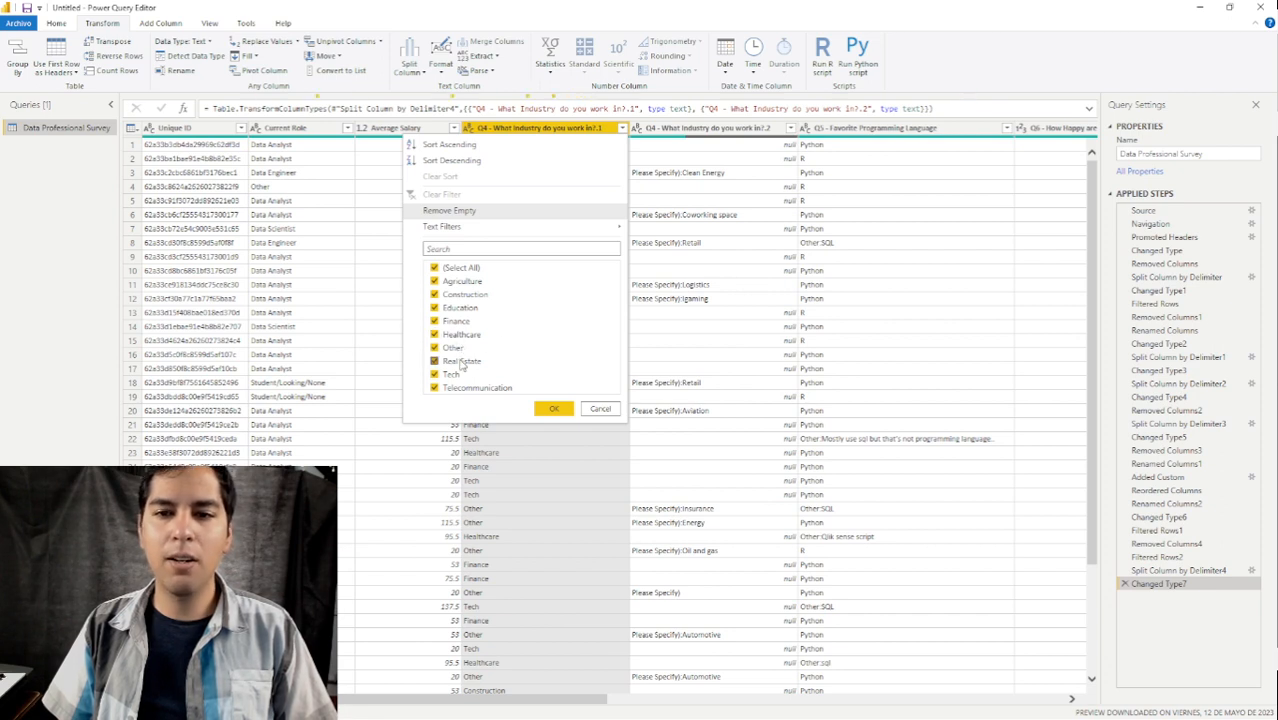
click(563, 412)
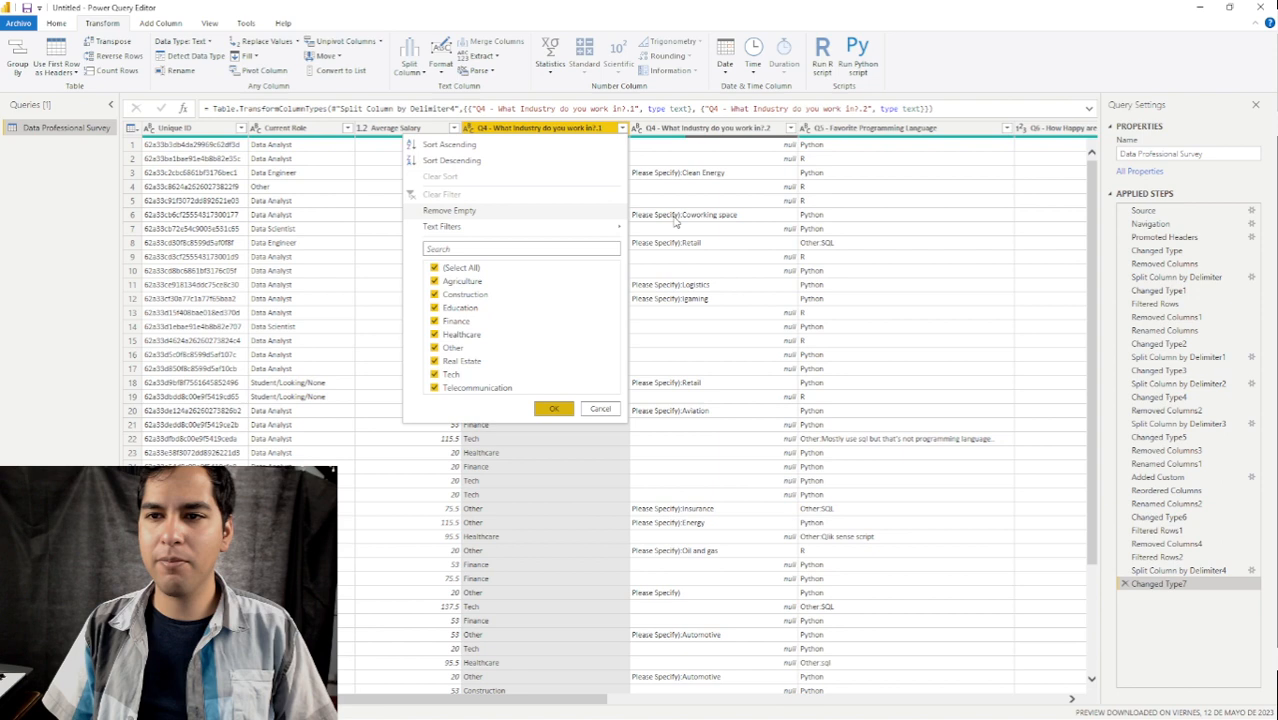
Remove the second split column, Q4 - What Industry do you work in?.2, and rename the first one Industry.
click(674, 130)
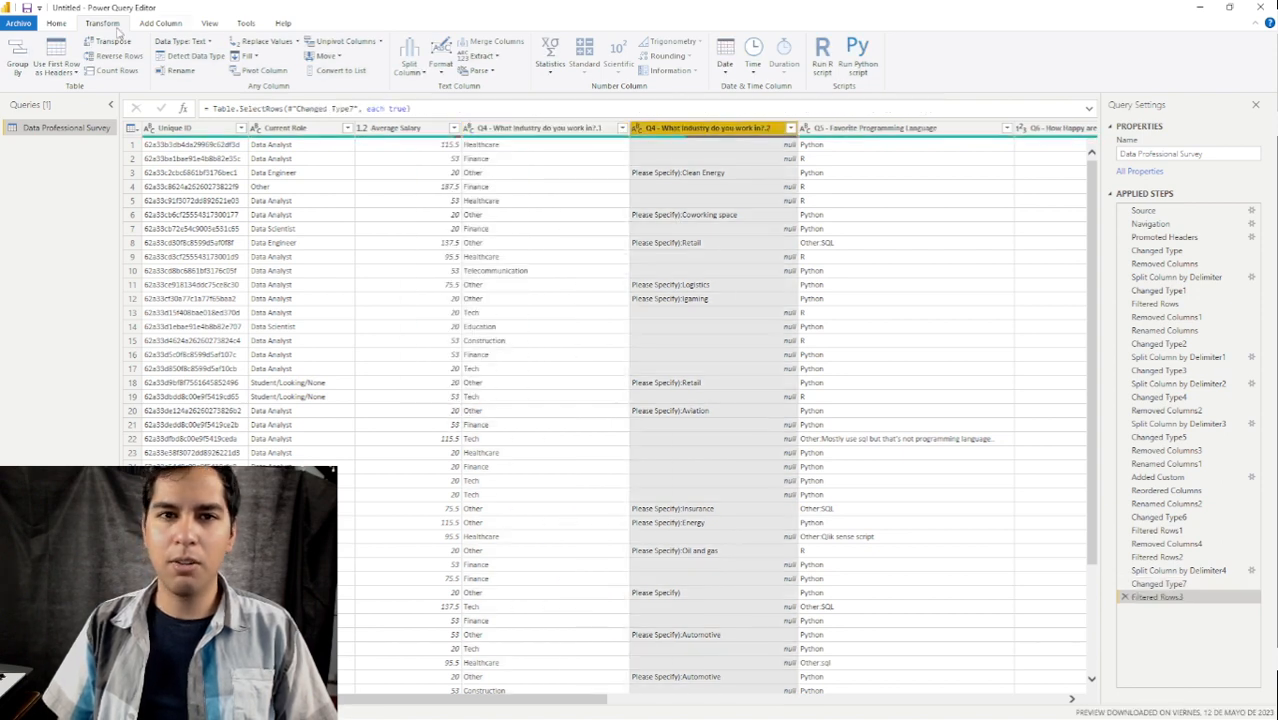
click(58, 23)
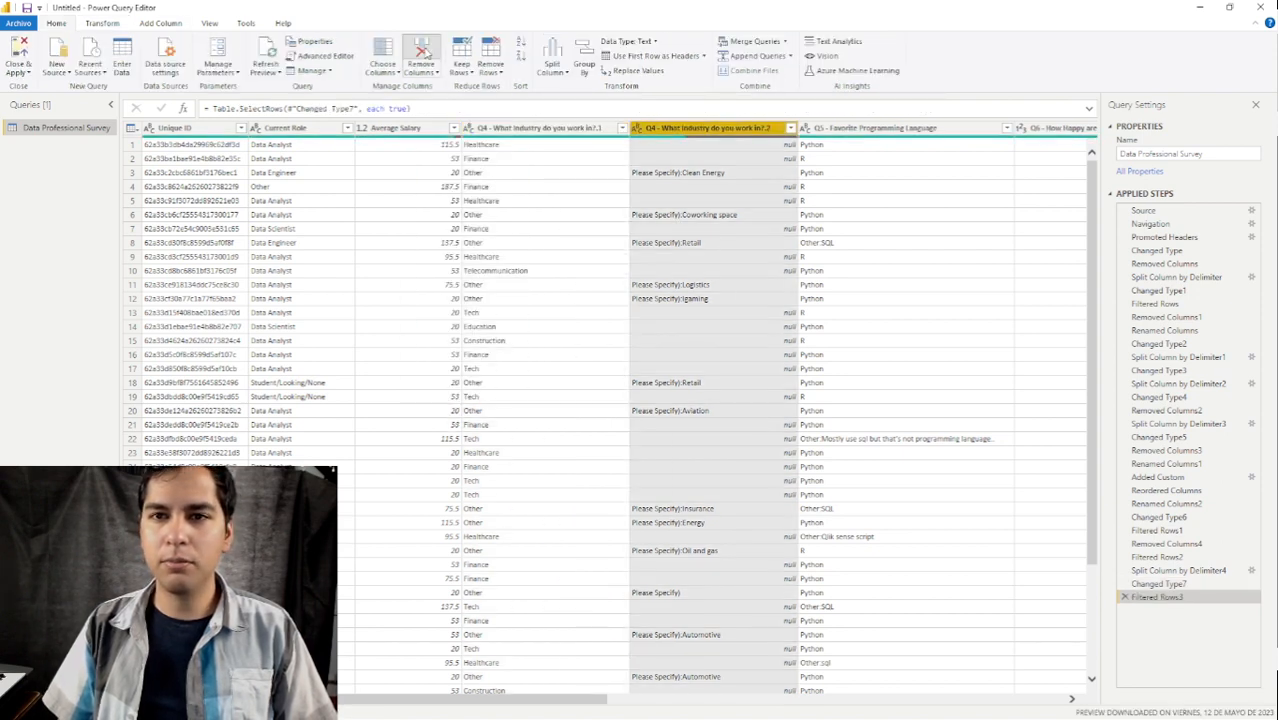
click(421, 52)
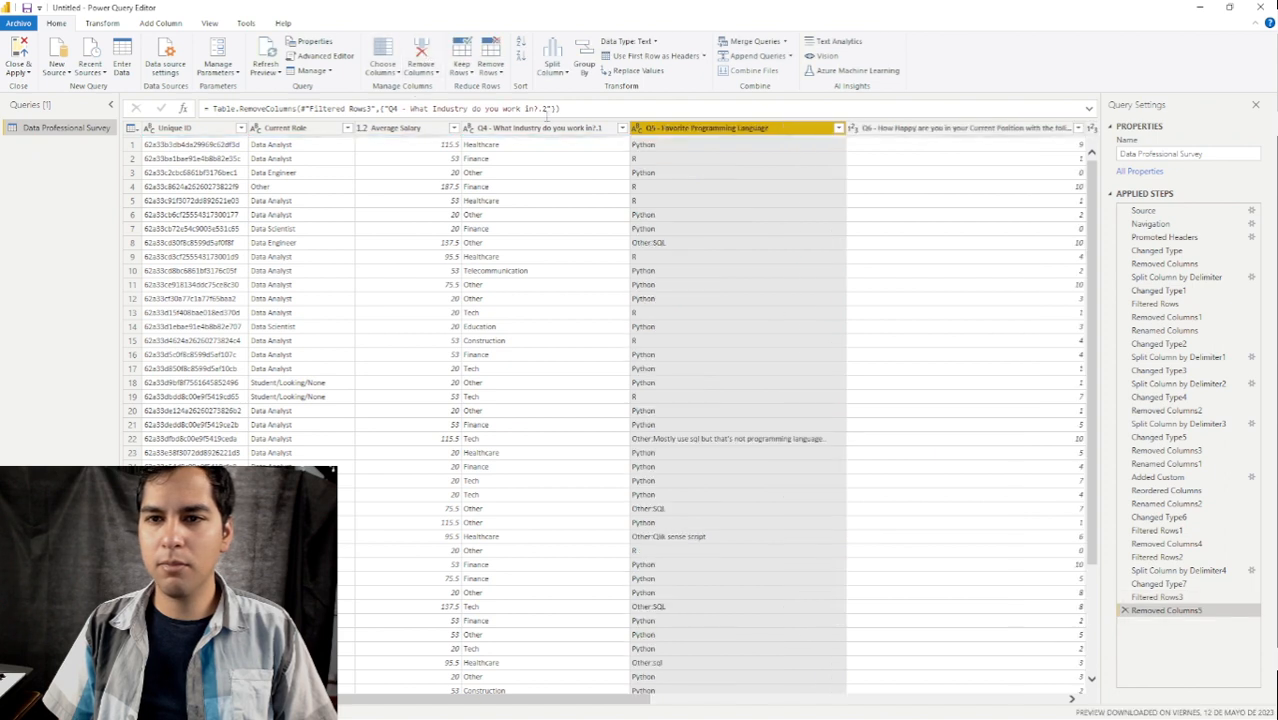
double_click(537, 130)
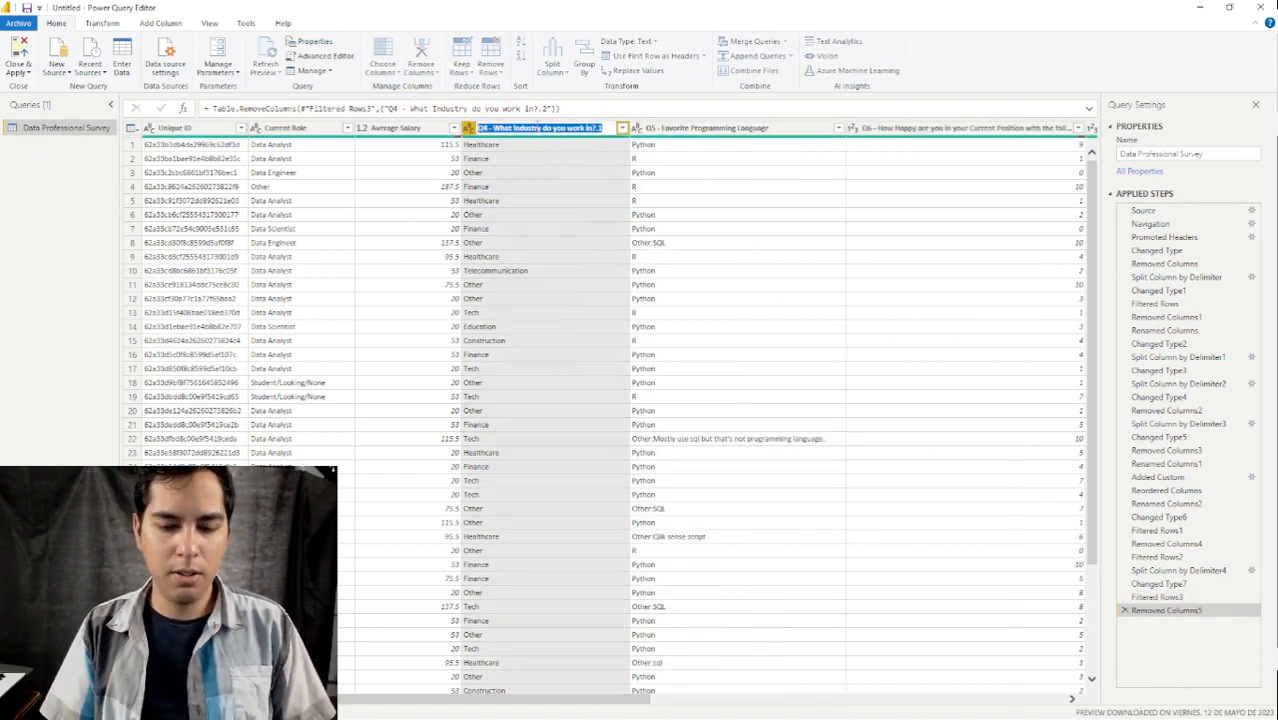
text(Industry)
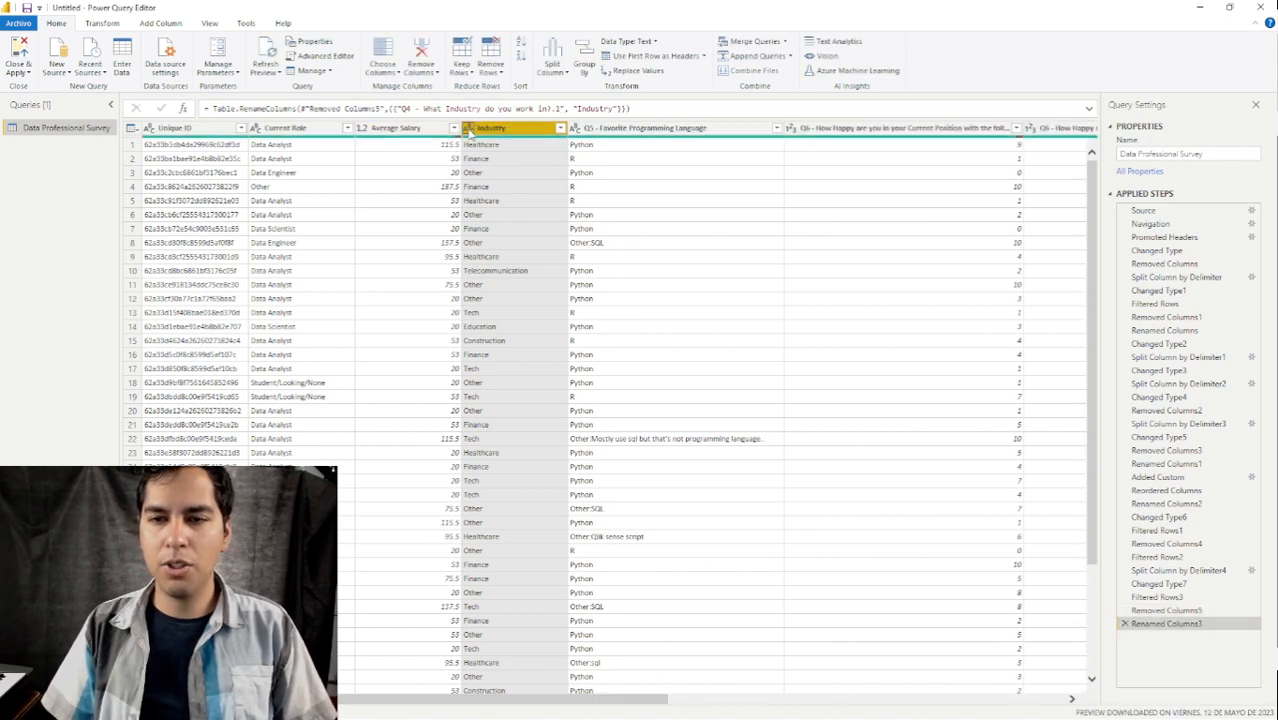
Set the data type of the Industry column to Text.
click(468, 128)
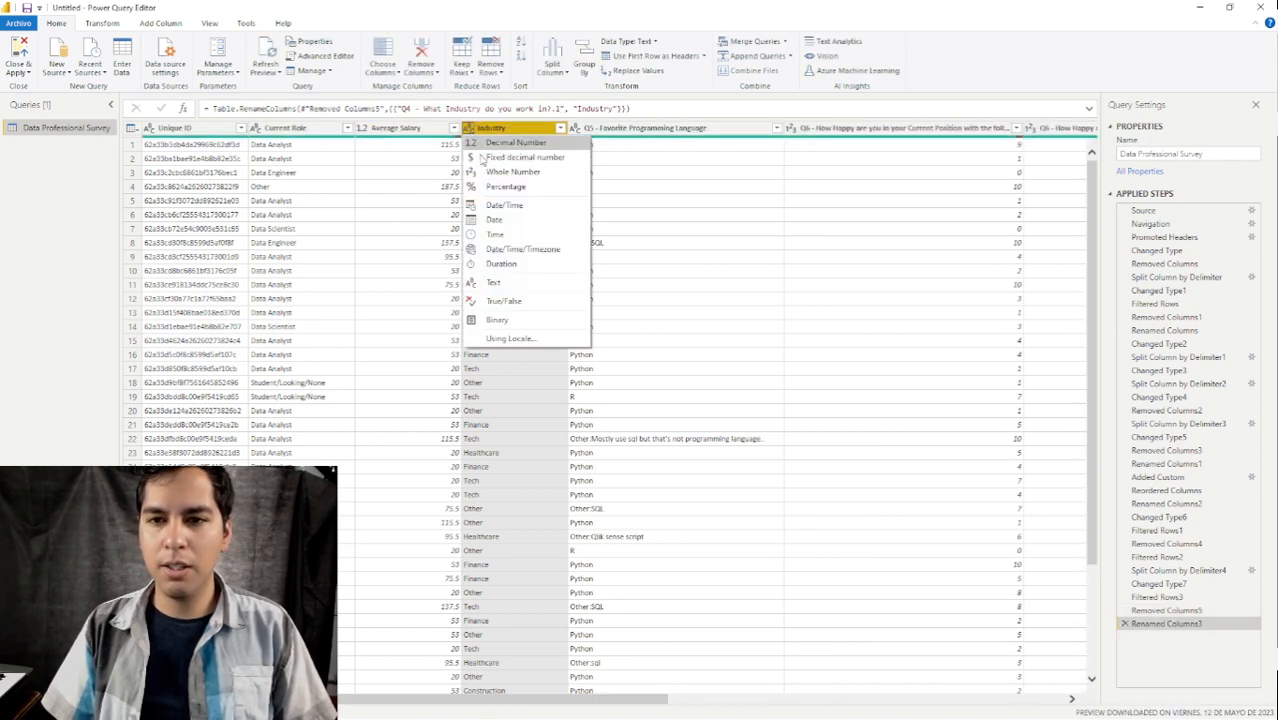
click(494, 282)
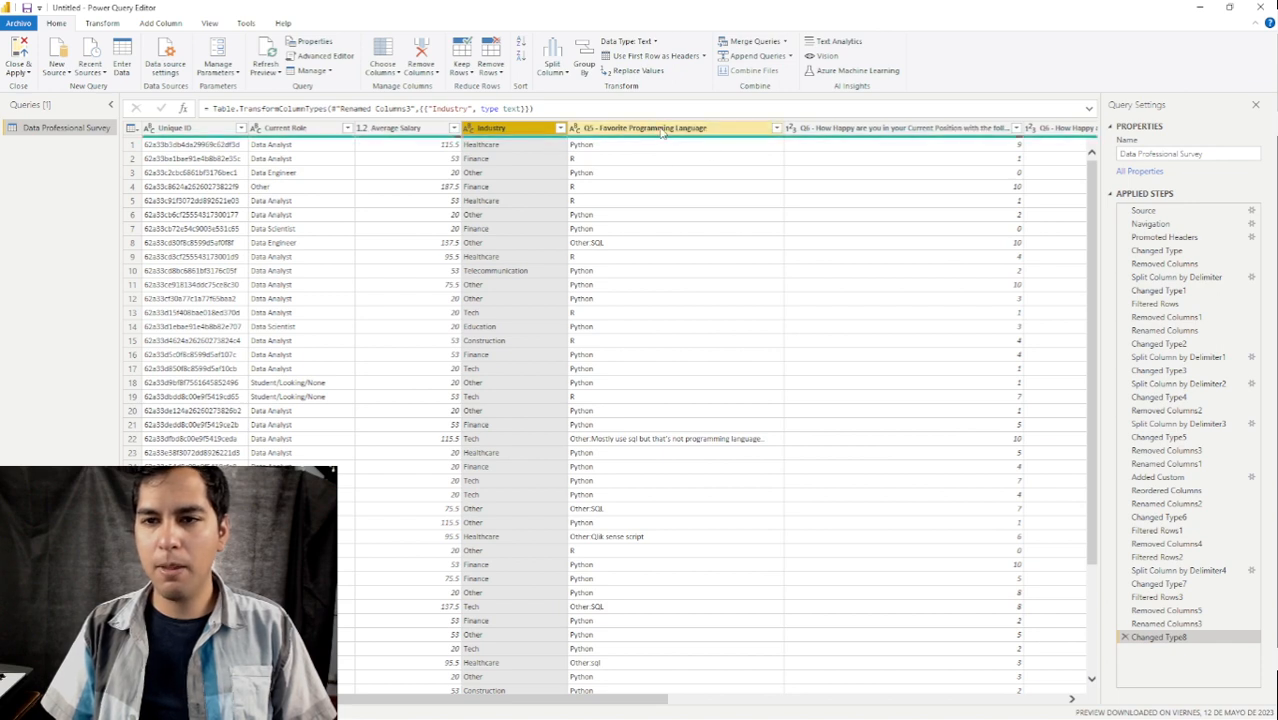
Examine the distinct answers in the Q5 - Favorite Programming Language column, including the "Other:" variants, keeping all values selected.
click(739, 132)
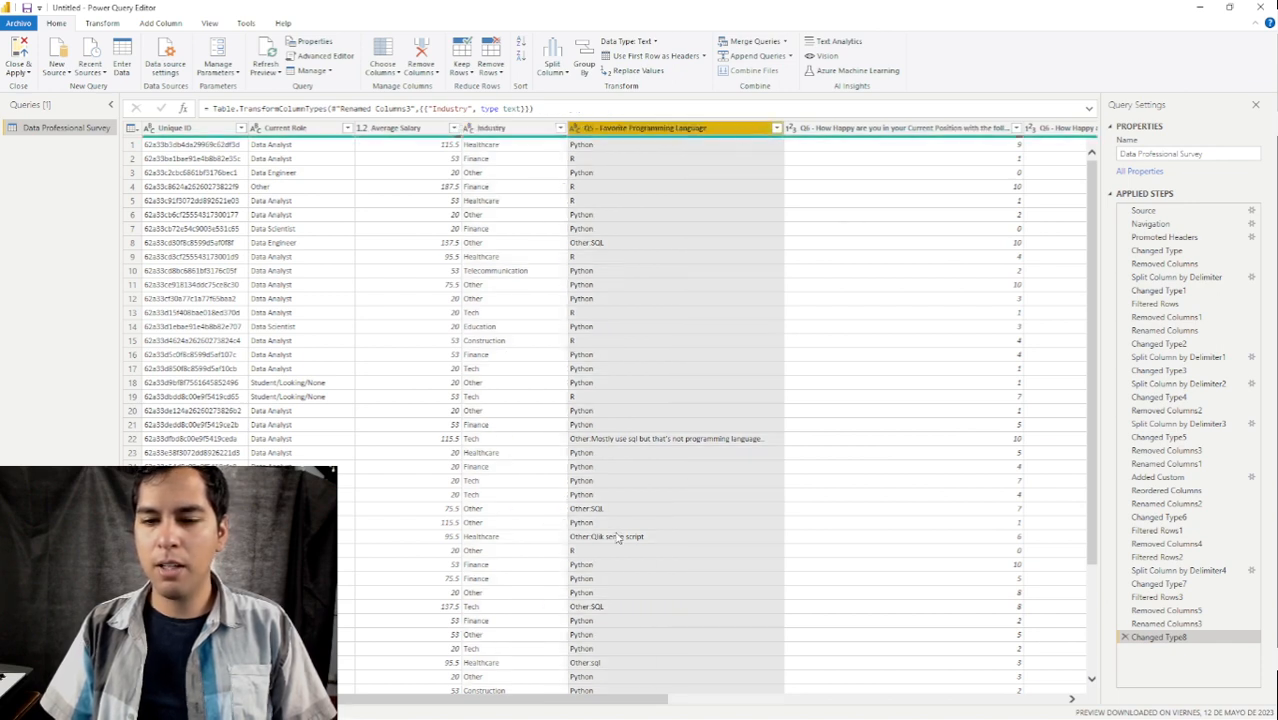
click(777, 128)
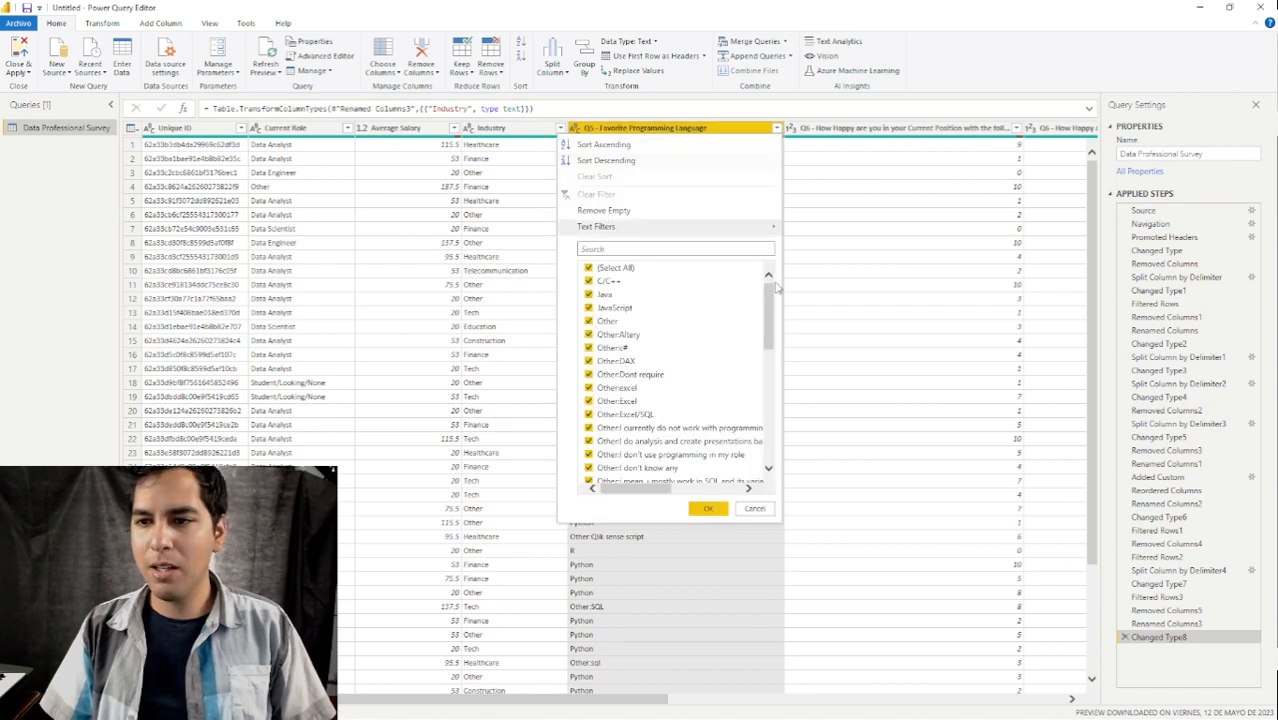
scroll(772, 297, down, 5)
scroll(775, 310, up, 5)
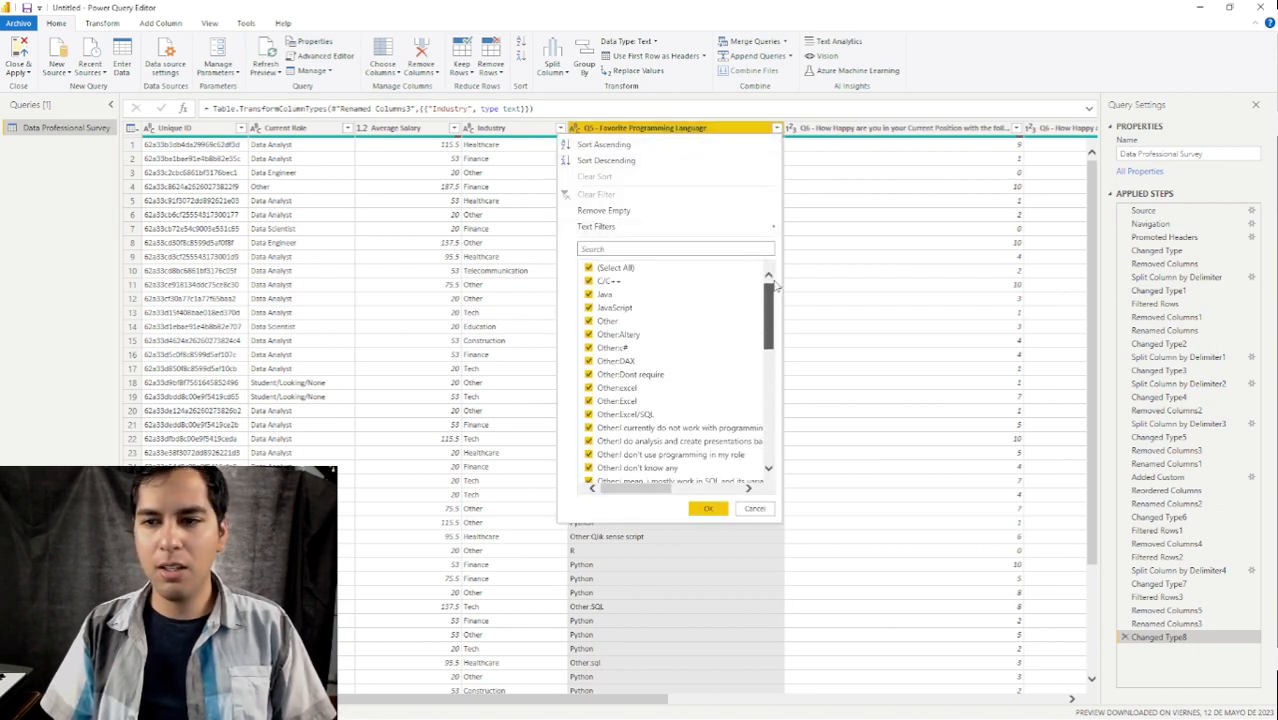
scroll(777, 318, down, 1)
mouse_move(777, 318)
mouse_down()
mouse_move(774, 430)
mouse_move(769, 294)
mouse_move(773, 333)
mouse_up()
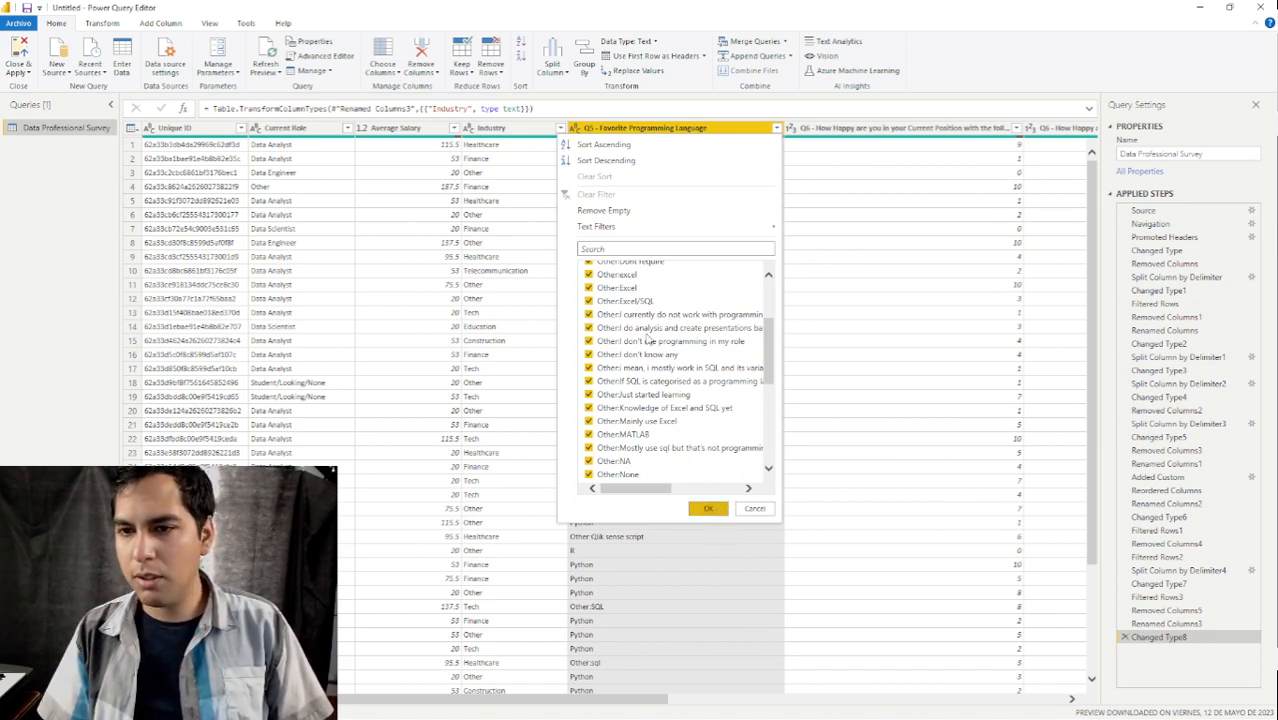
key(Return)
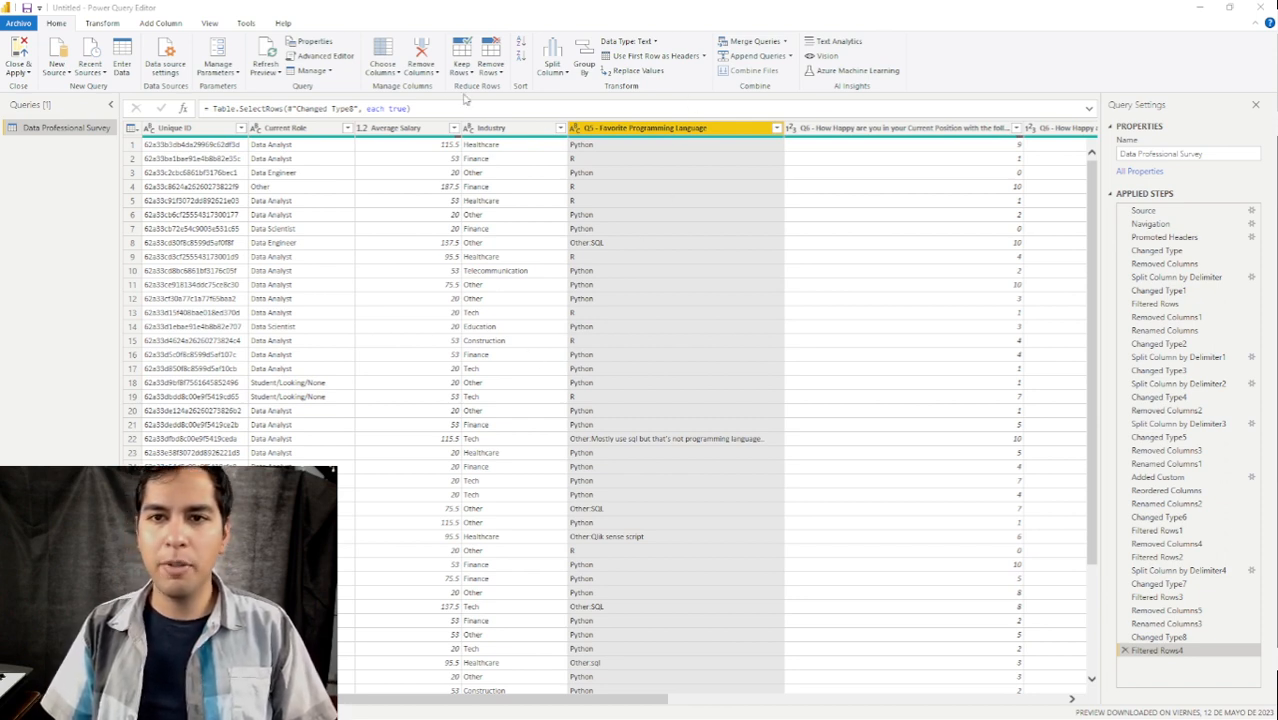
Split the Q5 - Favorite Programming Language column by the Colon delimiter at the left-most delimiter.
click(564, 78)
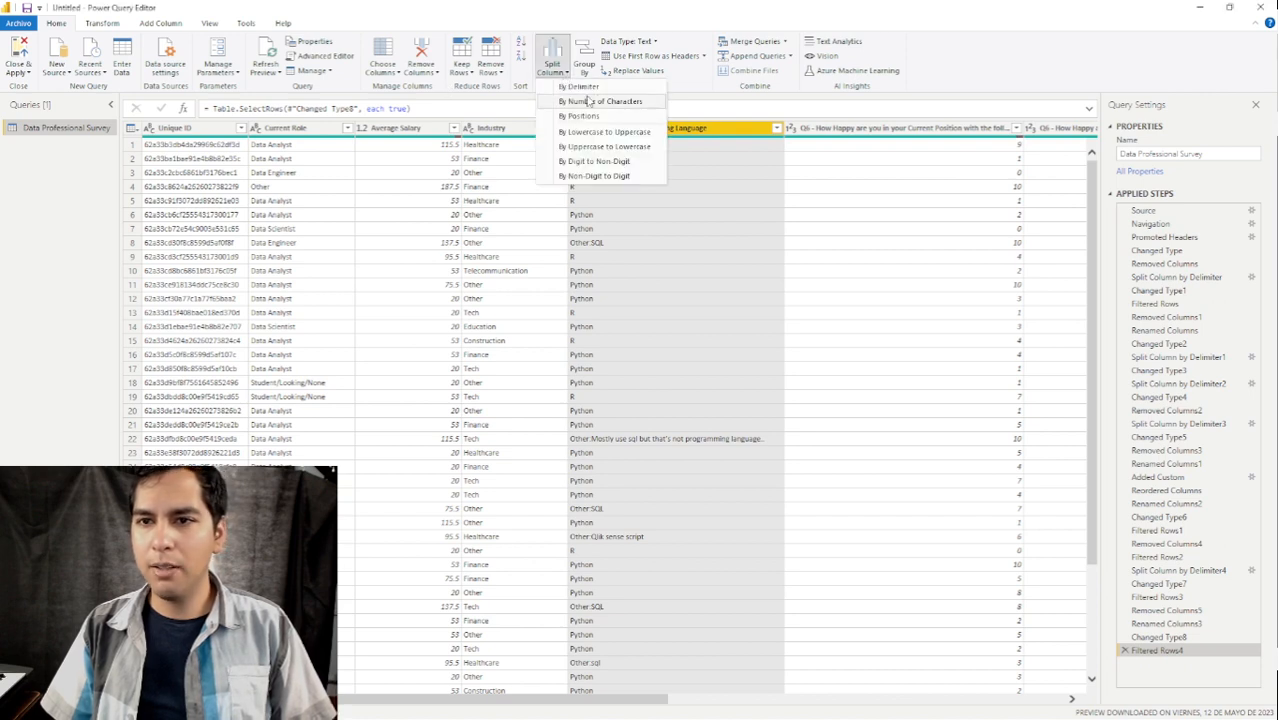
click(620, 87)
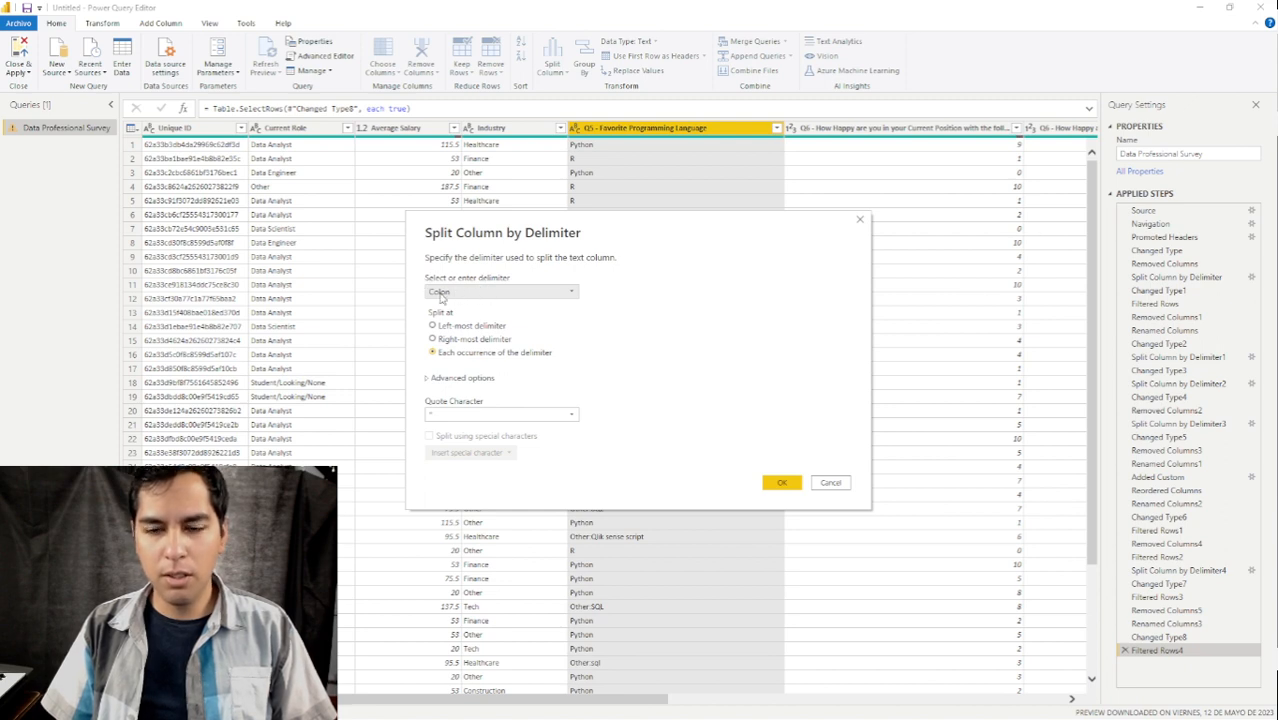
click(440, 295)
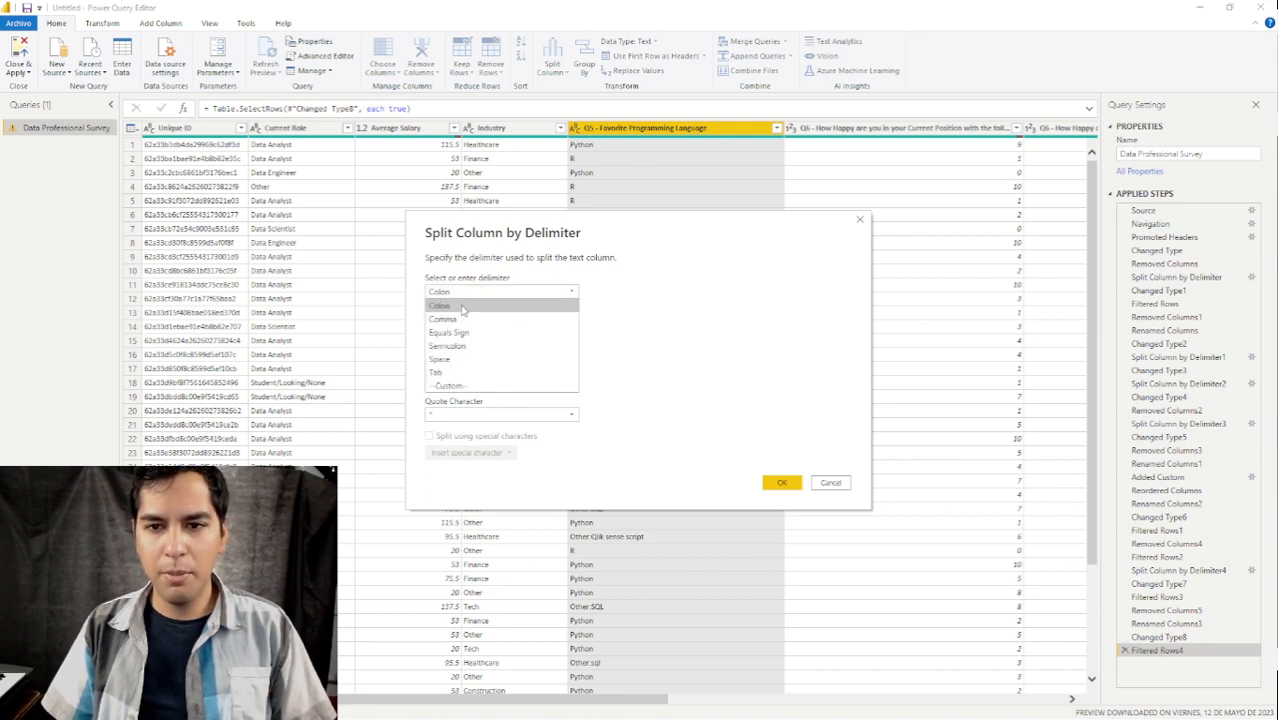
click(463, 307)
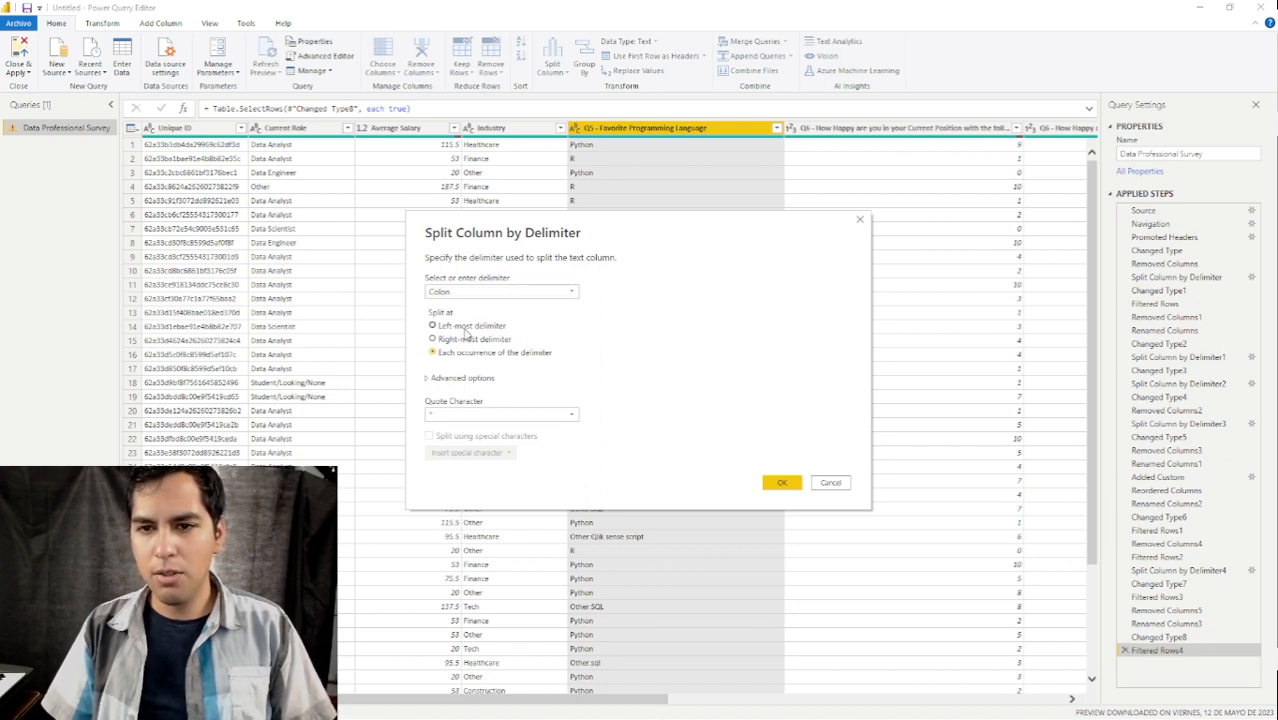
click(465, 327)
click(782, 483)
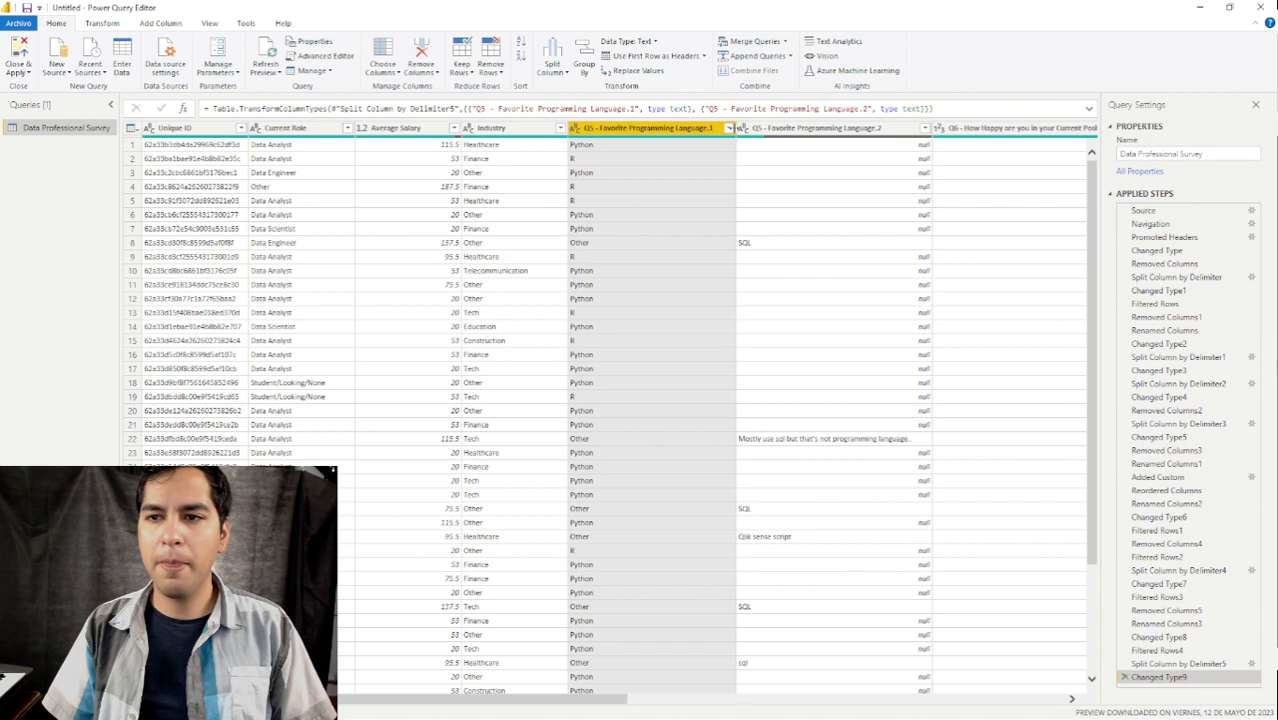
Review the distinct values in both split Q5 - Favorite Programming Language columns without applying a filter.
click(729, 129)
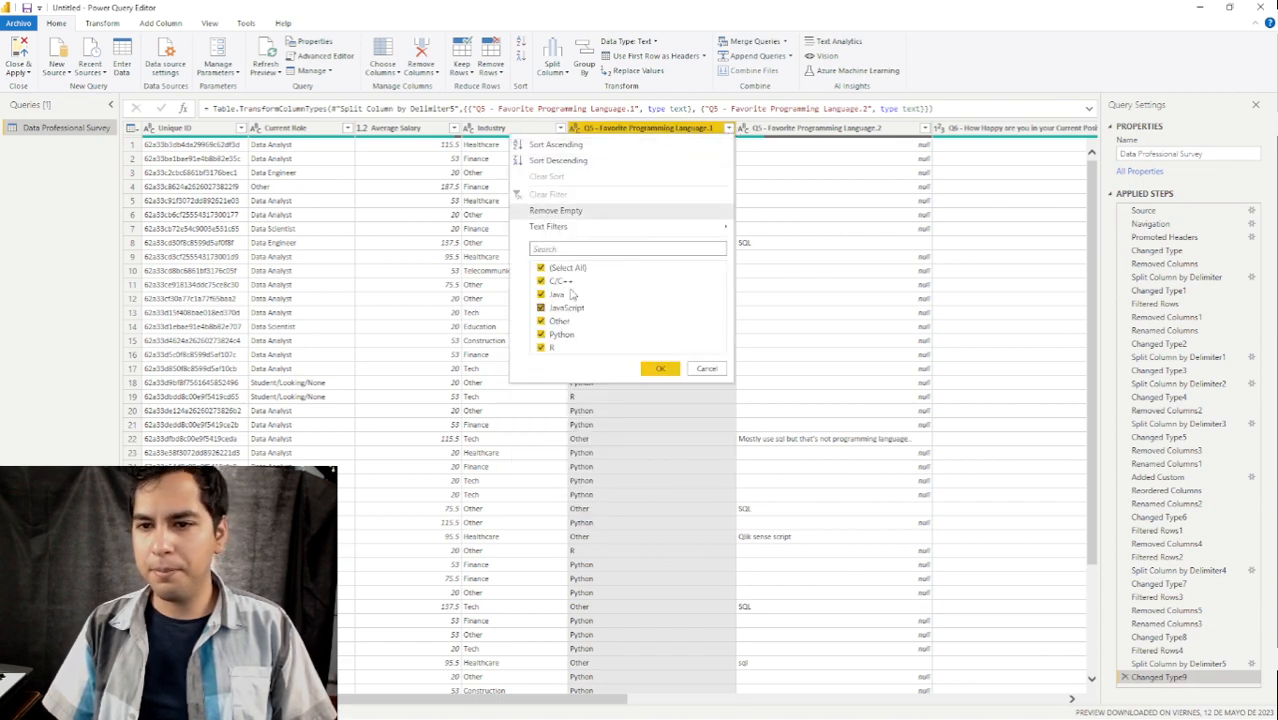
click(712, 368)
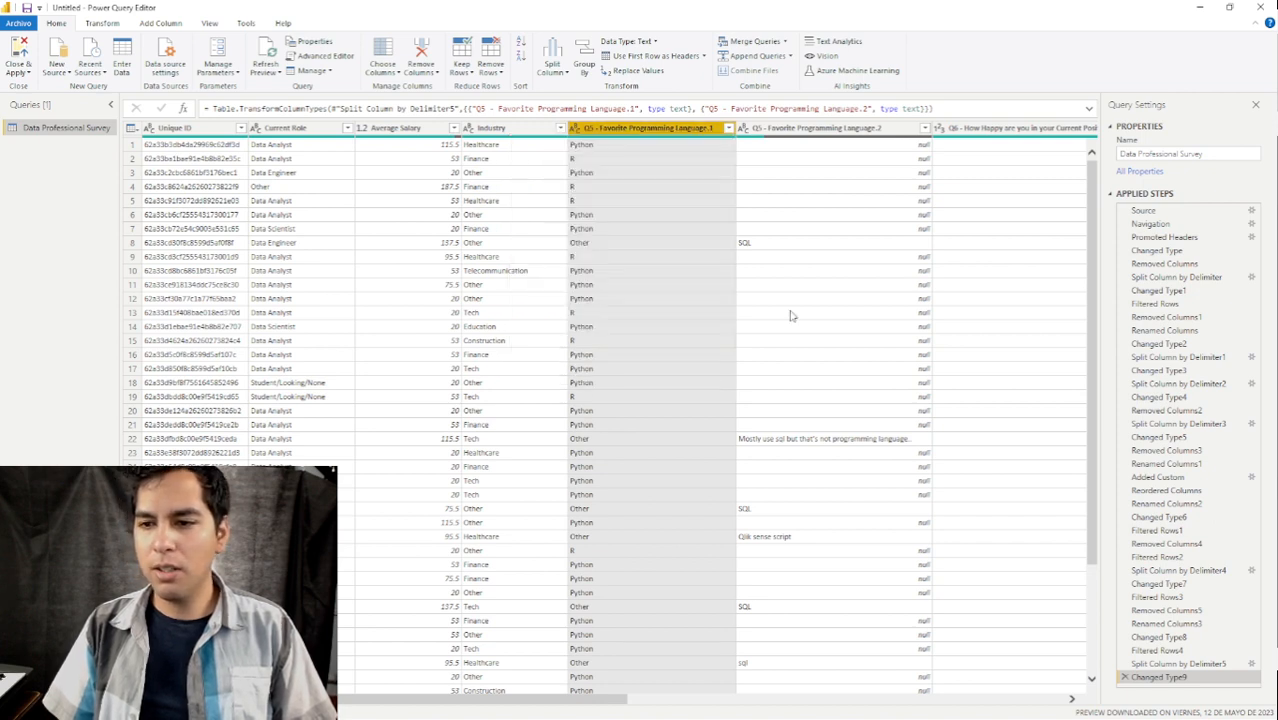
click(900, 139)
click(925, 130)
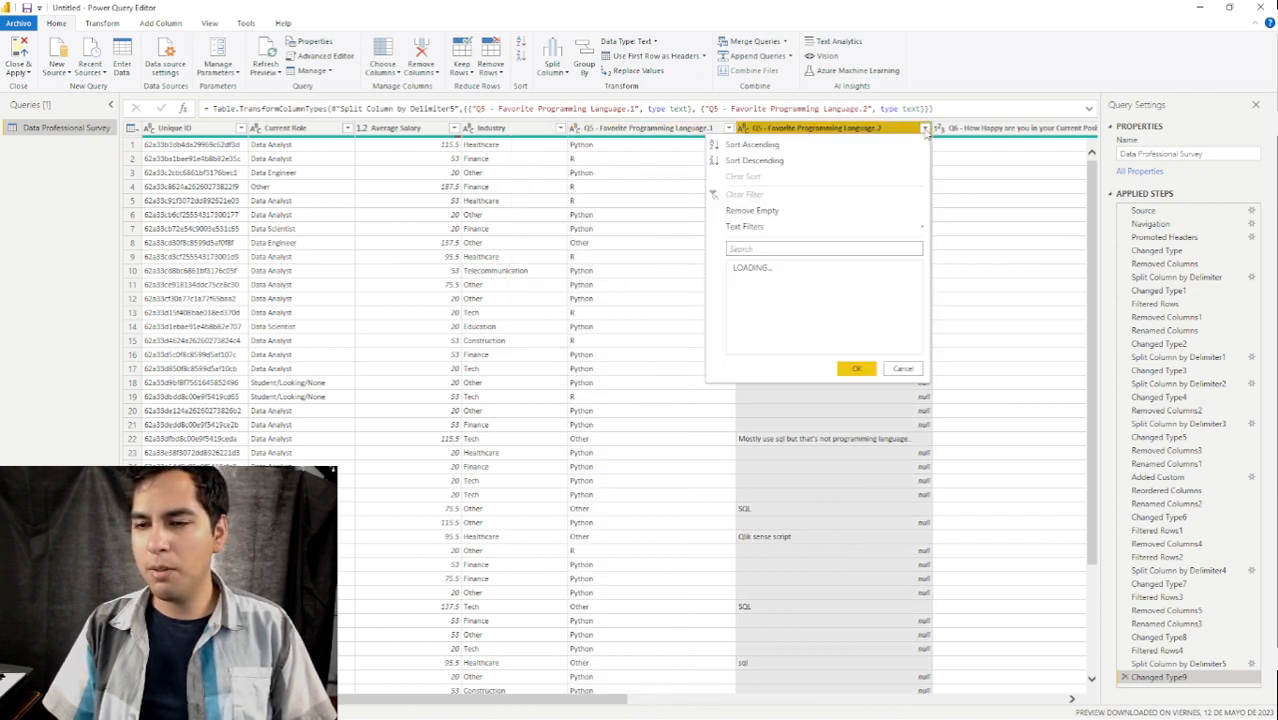
scroll(830, 330, down, 3)
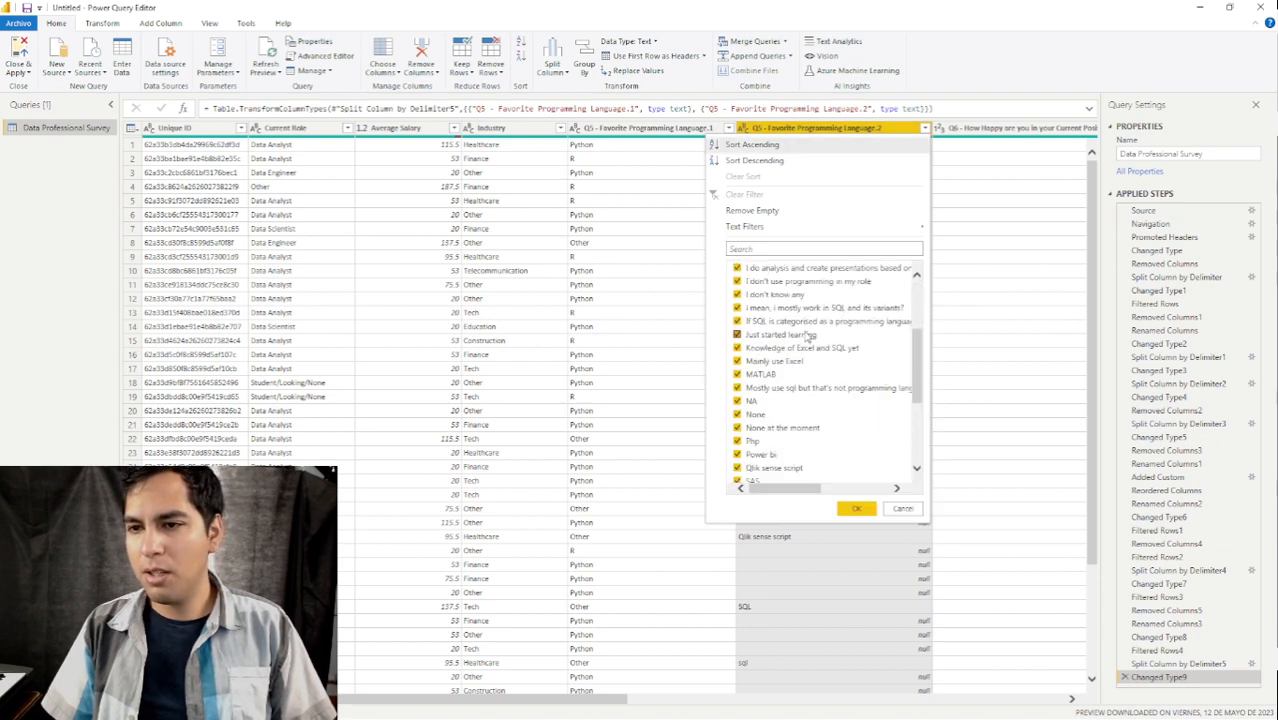
scroll(790, 325, up, 2)
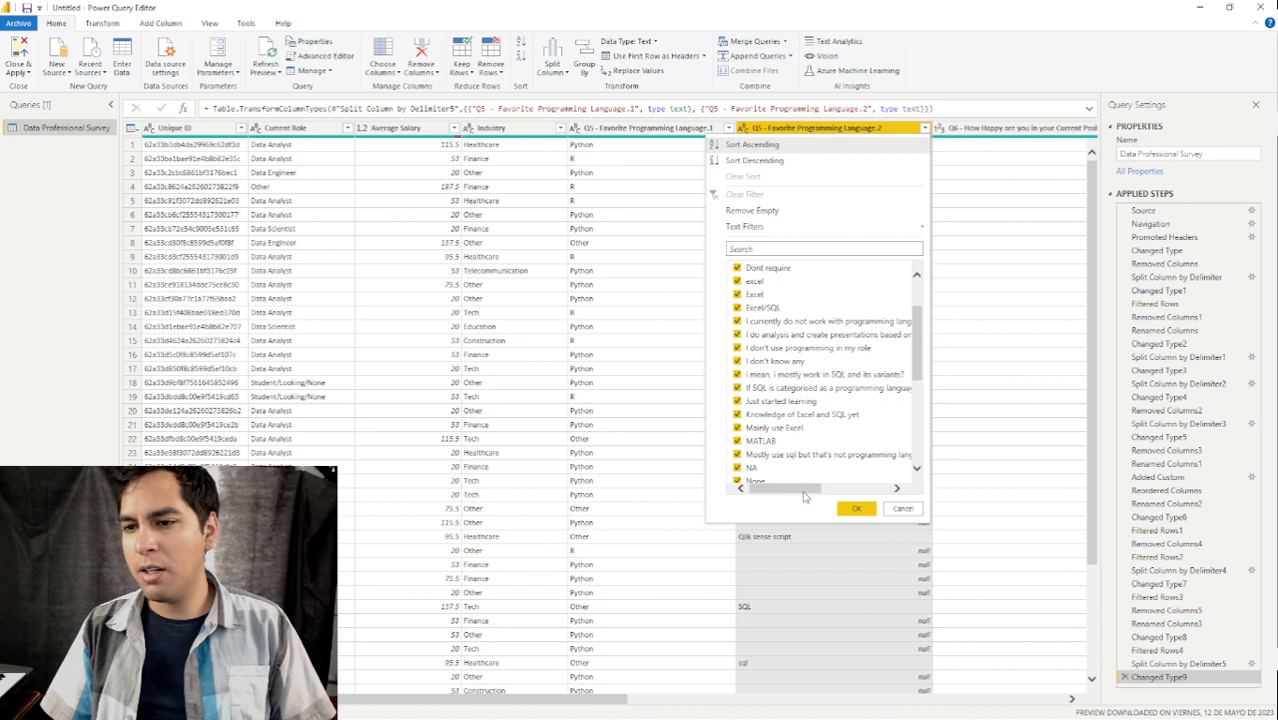
mouse_move(790, 490)
mouse_down()
mouse_move(803, 491)
mouse_move(790, 490)
mouse_up()
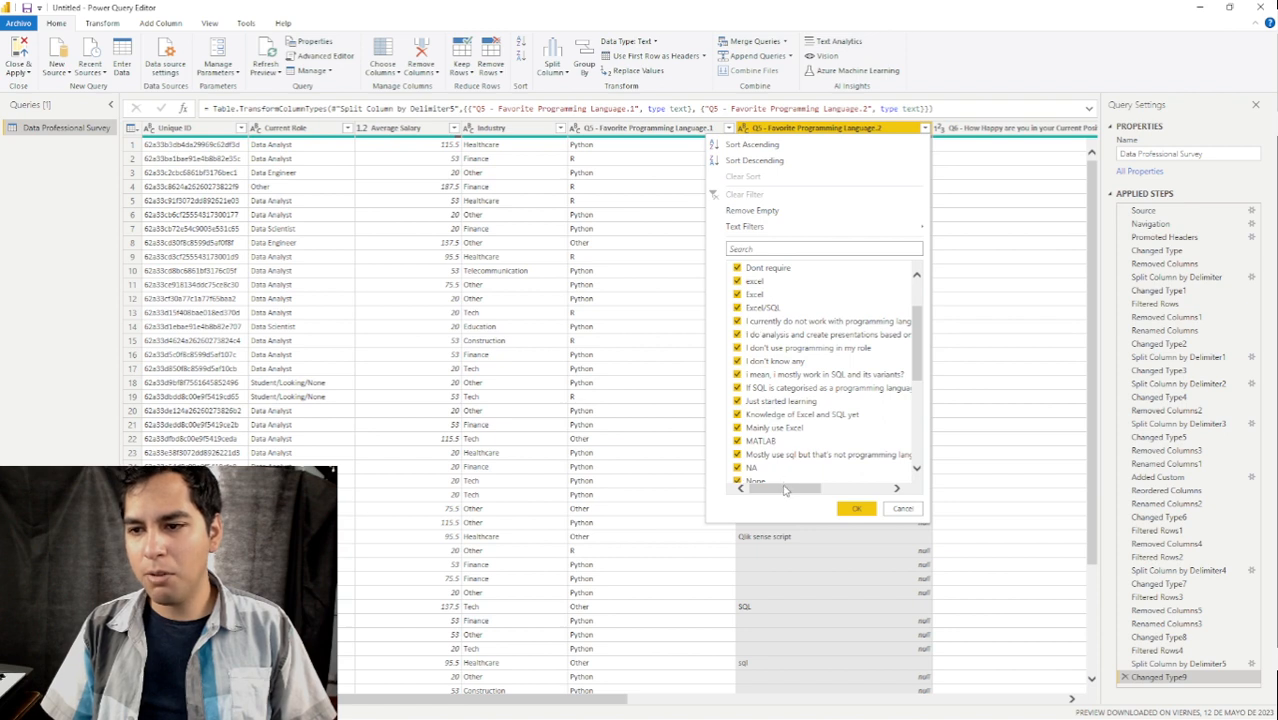
mouse_move(787, 490)
mouse_down()
mouse_move(828, 490)
mouse_move(767, 489)
mouse_up()
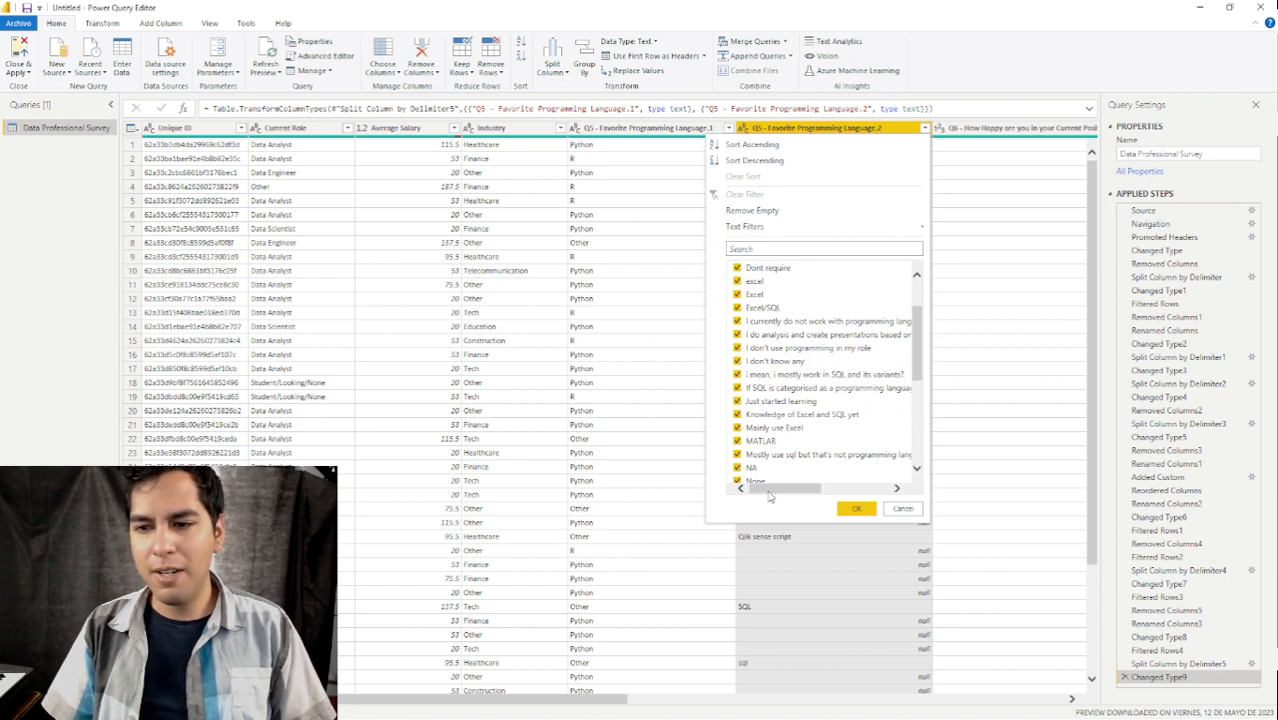
scroll(769, 489, down, 2)
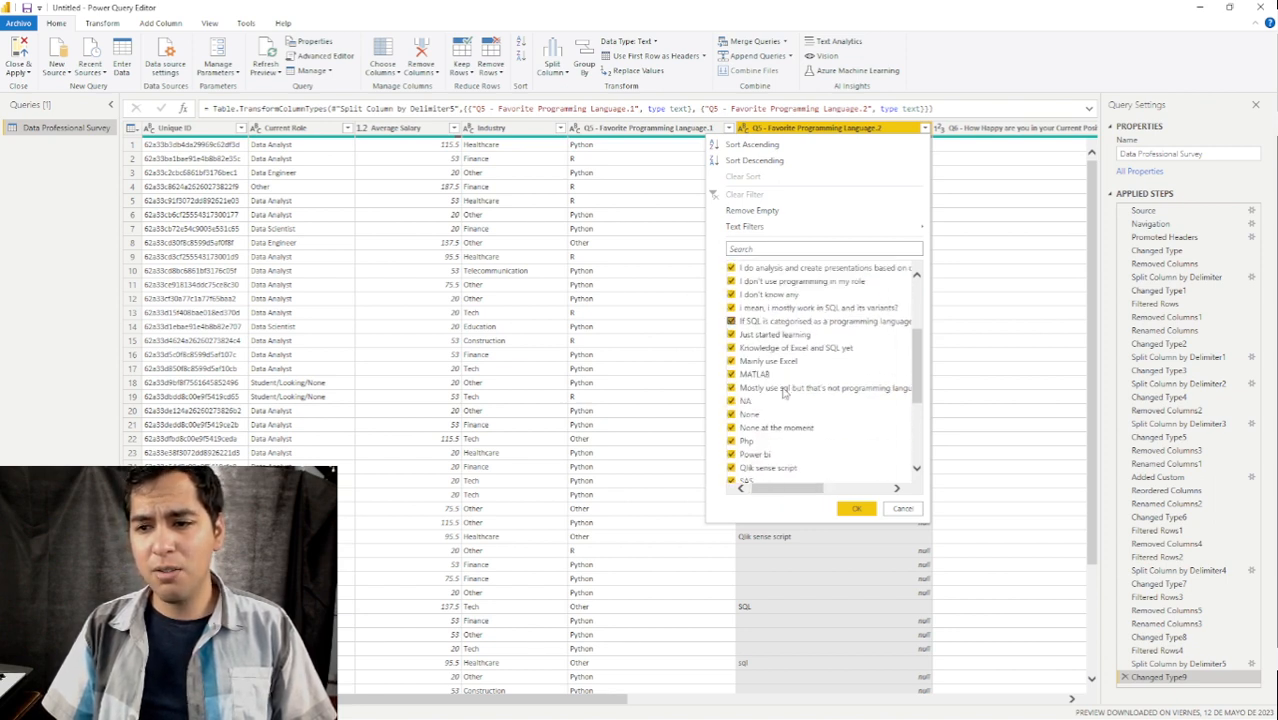
scroll(789, 409, down, 1)
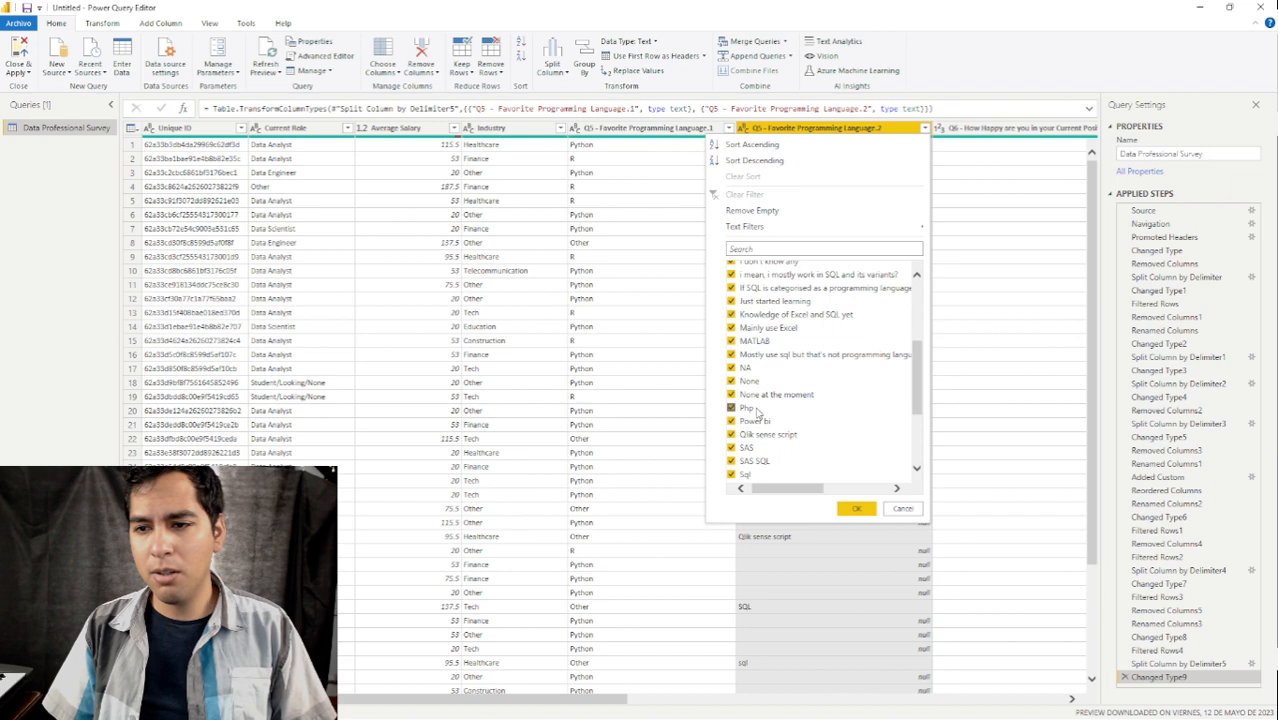
scroll(760, 405, down, 3)
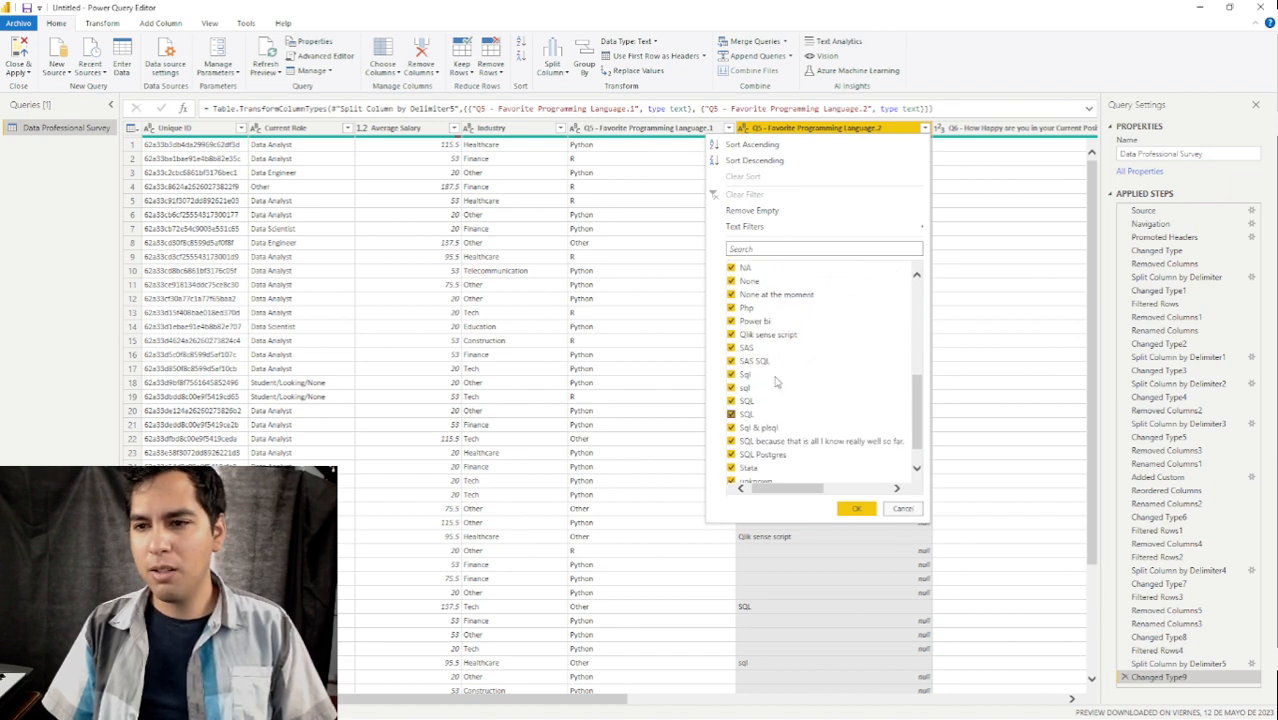
scroll(826, 440, down, 1)
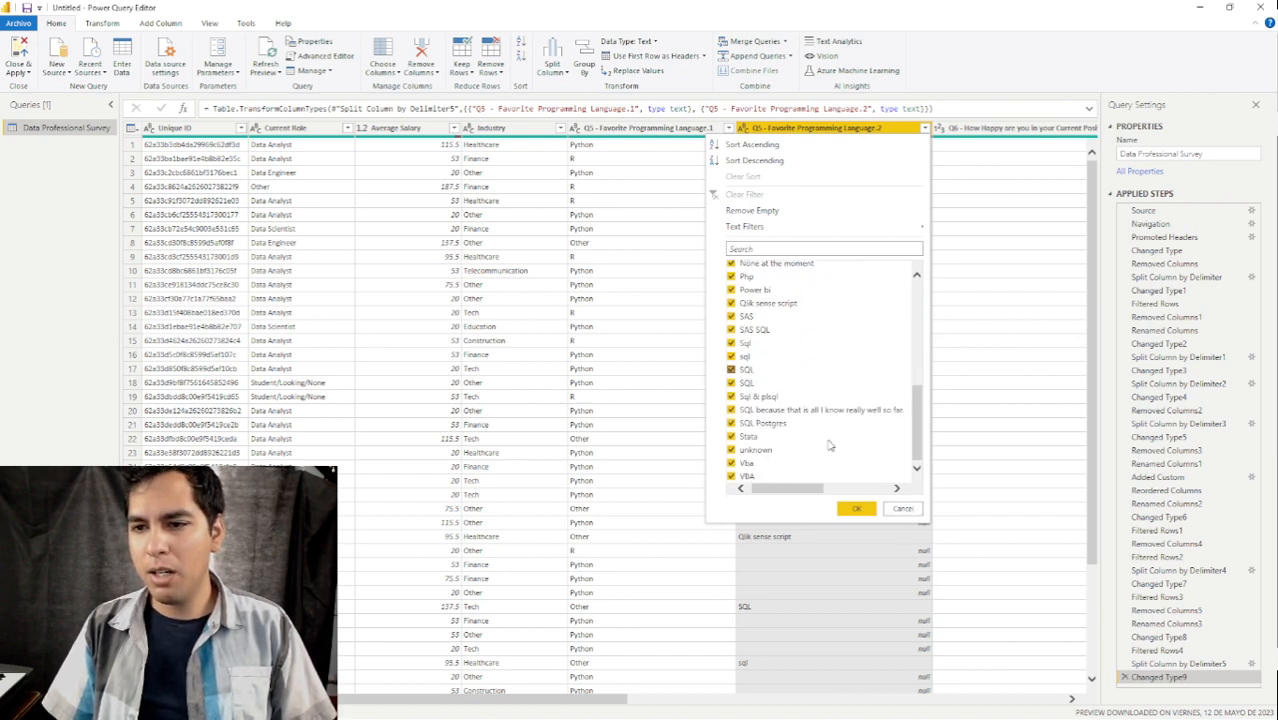
click(903, 509)
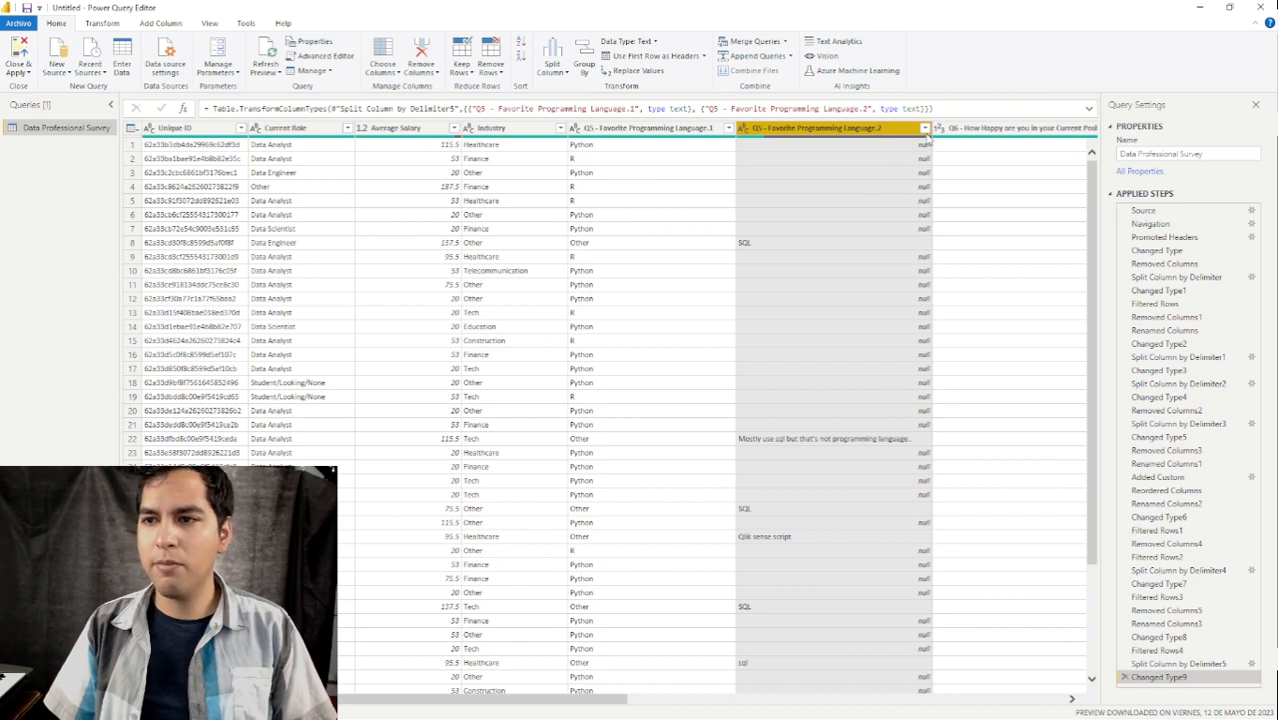
Remove the second split column, Q5 - Favorite Programming Language.2, and rename the first one Programming Language.
click(925, 129)
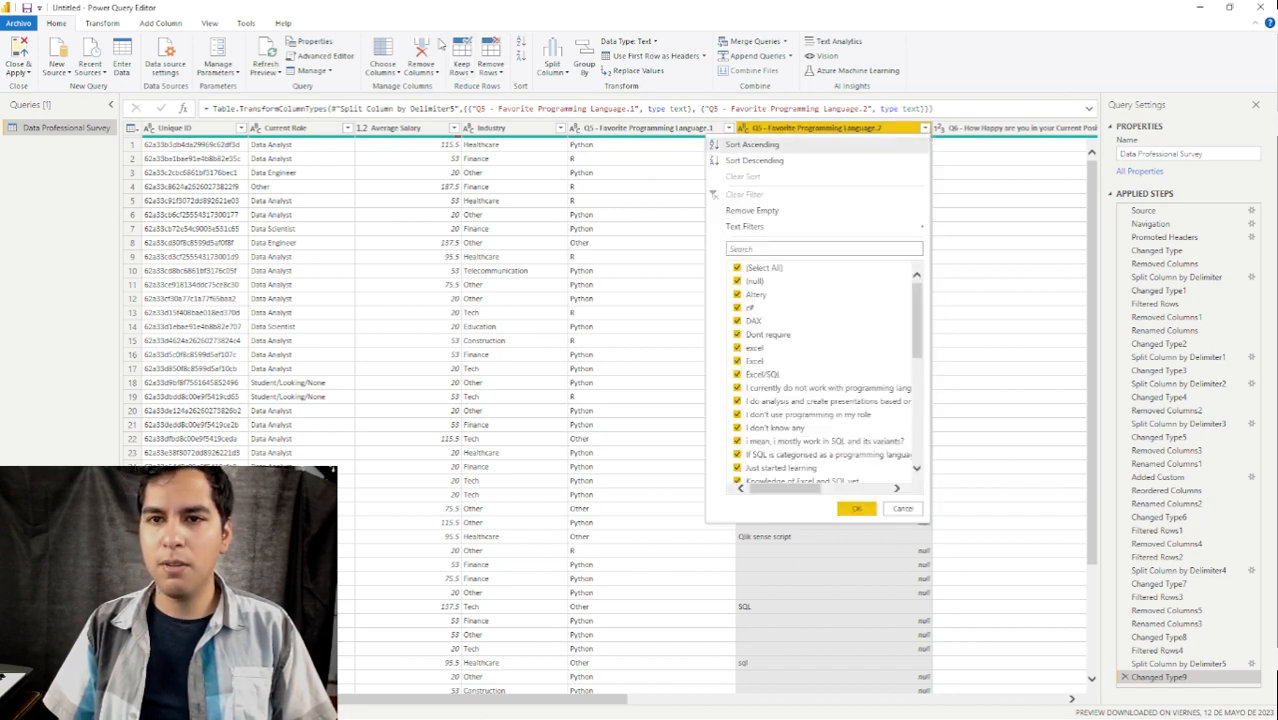
click(437, 48)
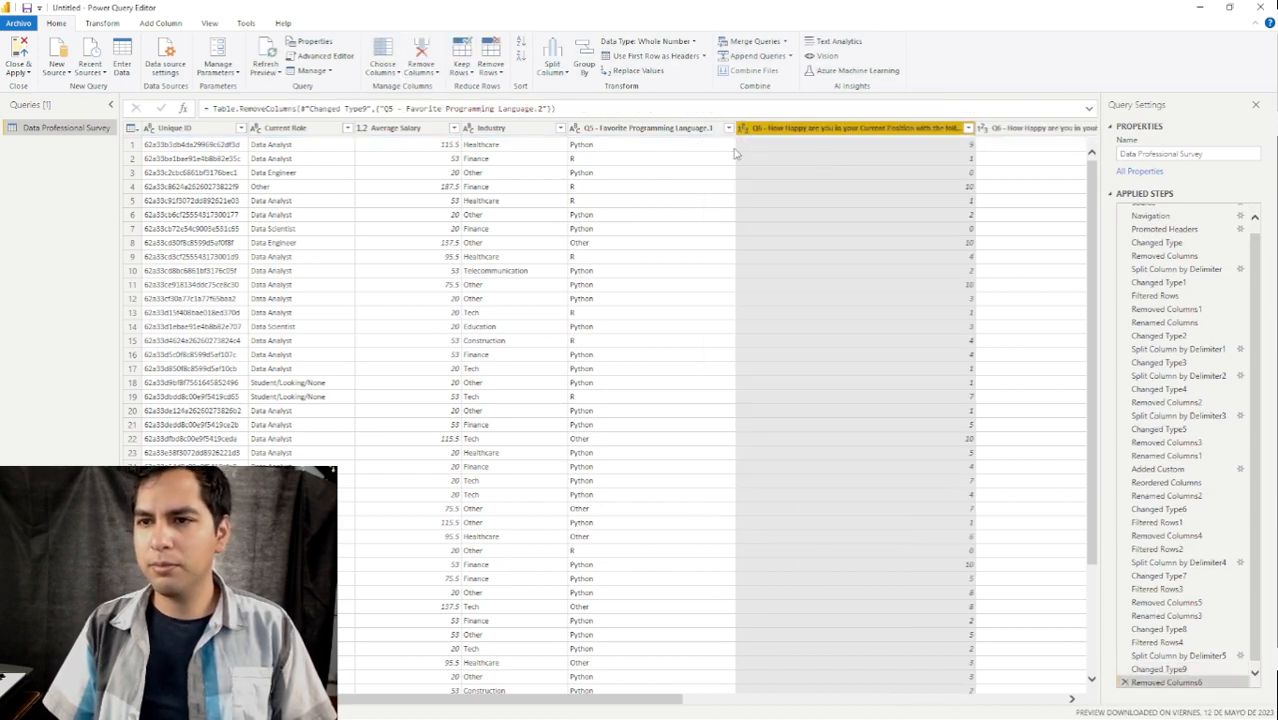
double_click(656, 128)
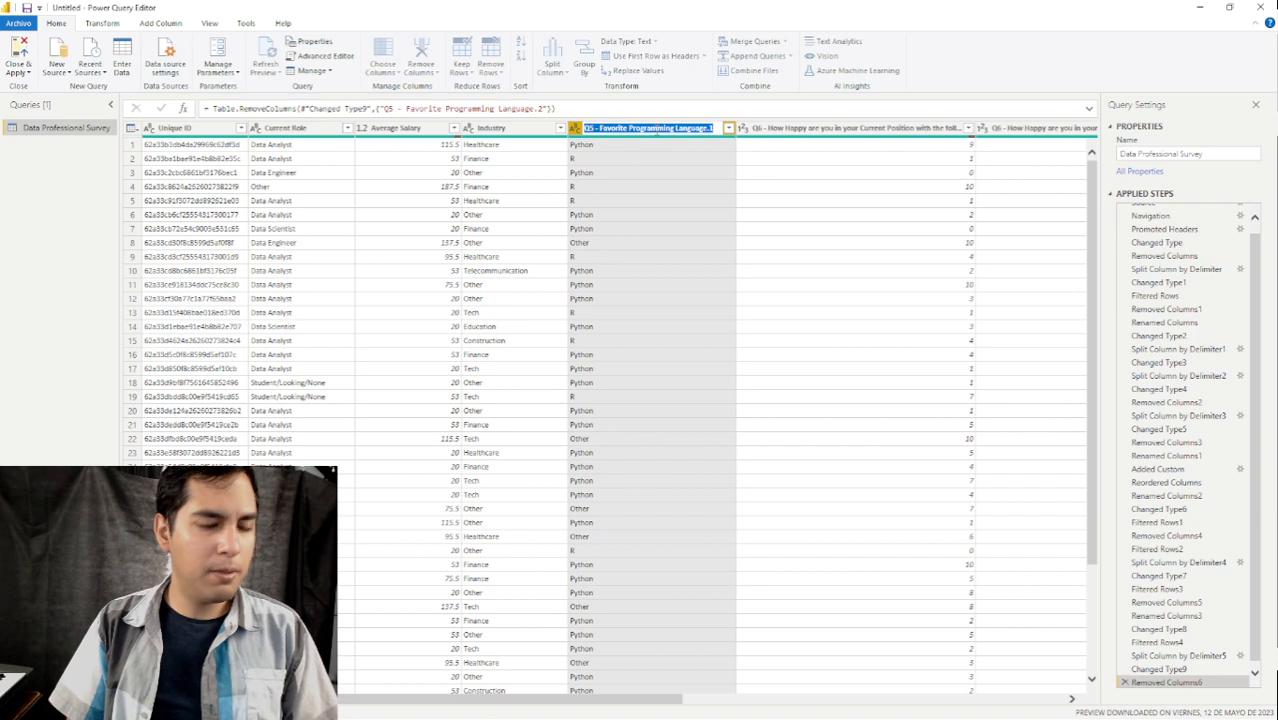
text(F)
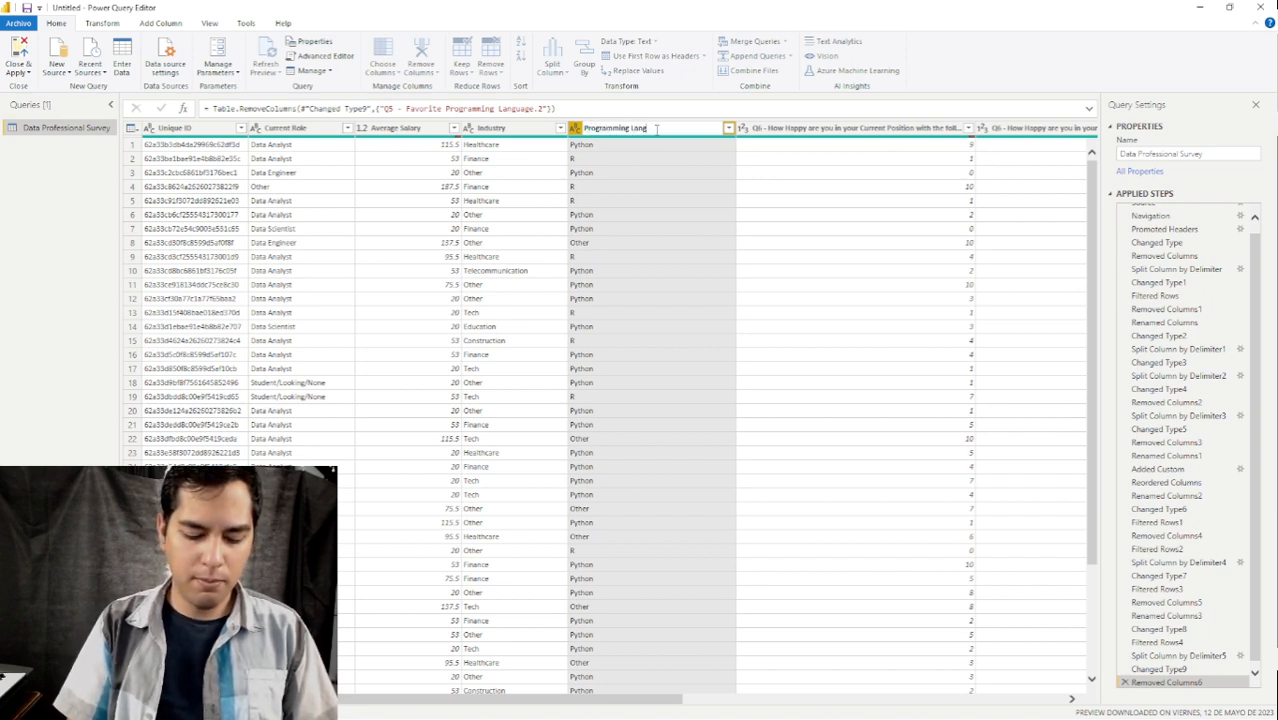
key(Return)
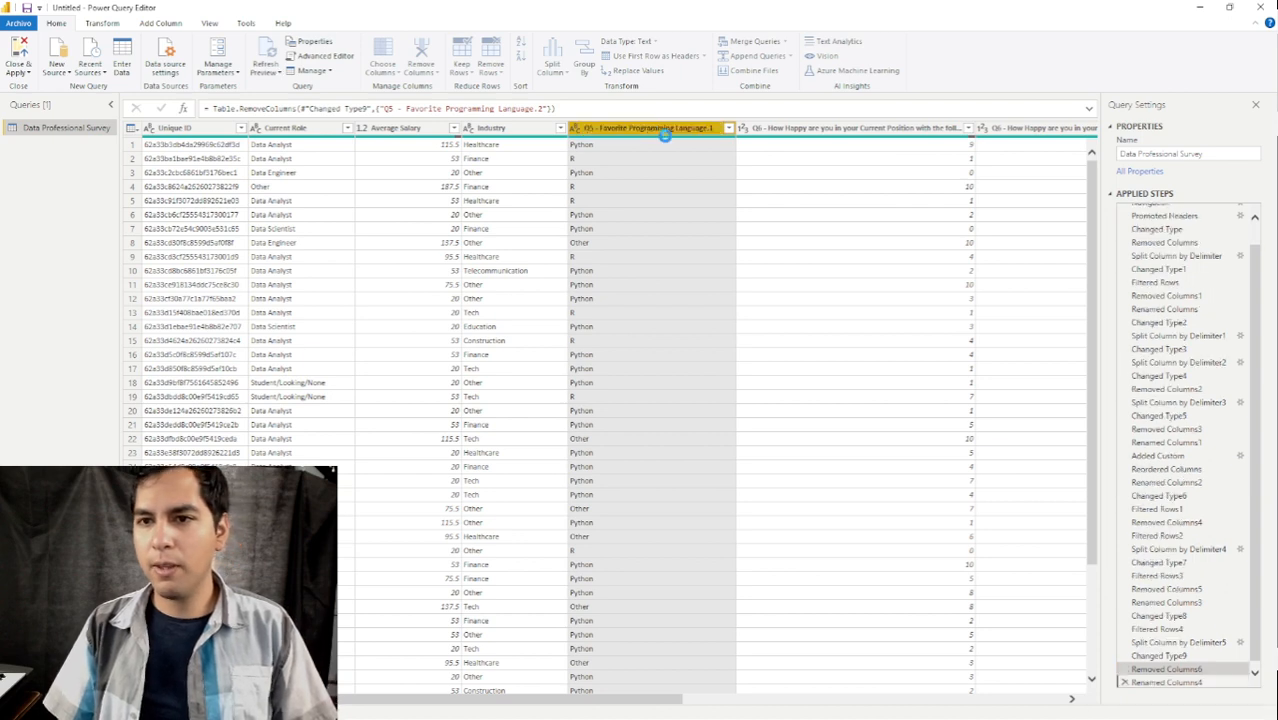
Set the Programming Language column's data type to Text and apply its filter with all languages kept selected.
click(575, 128)
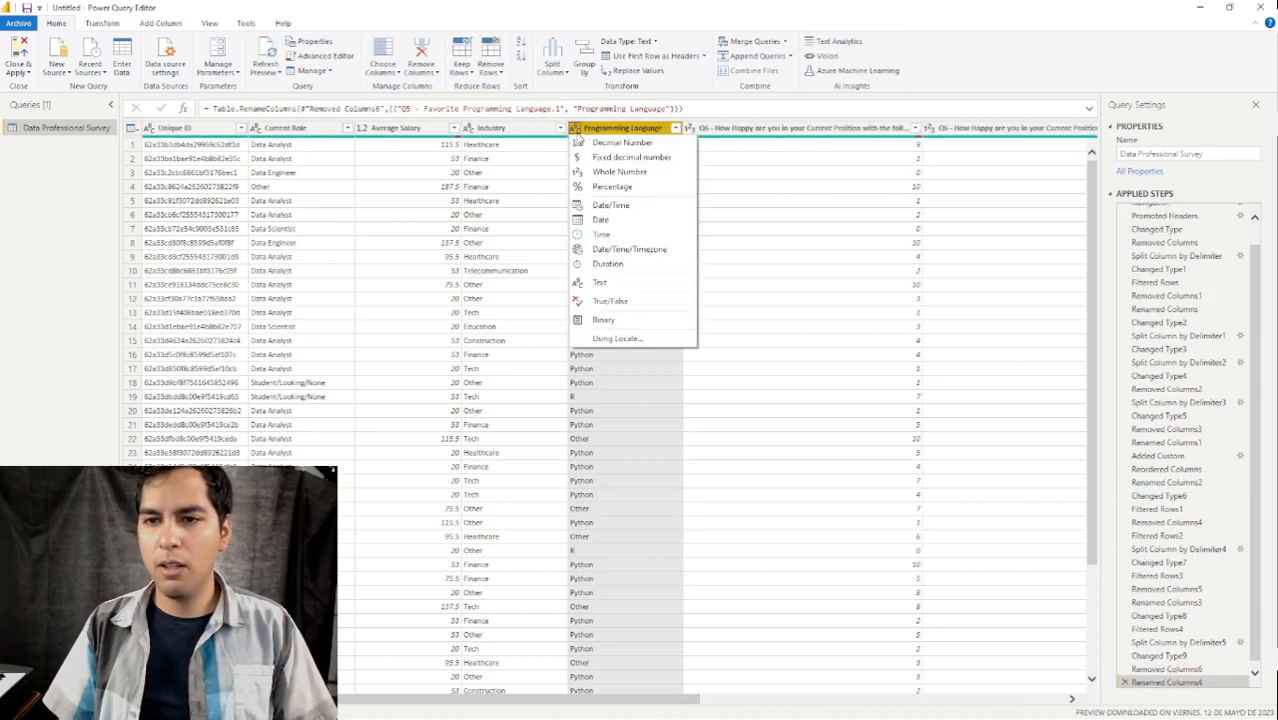
click(600, 282)
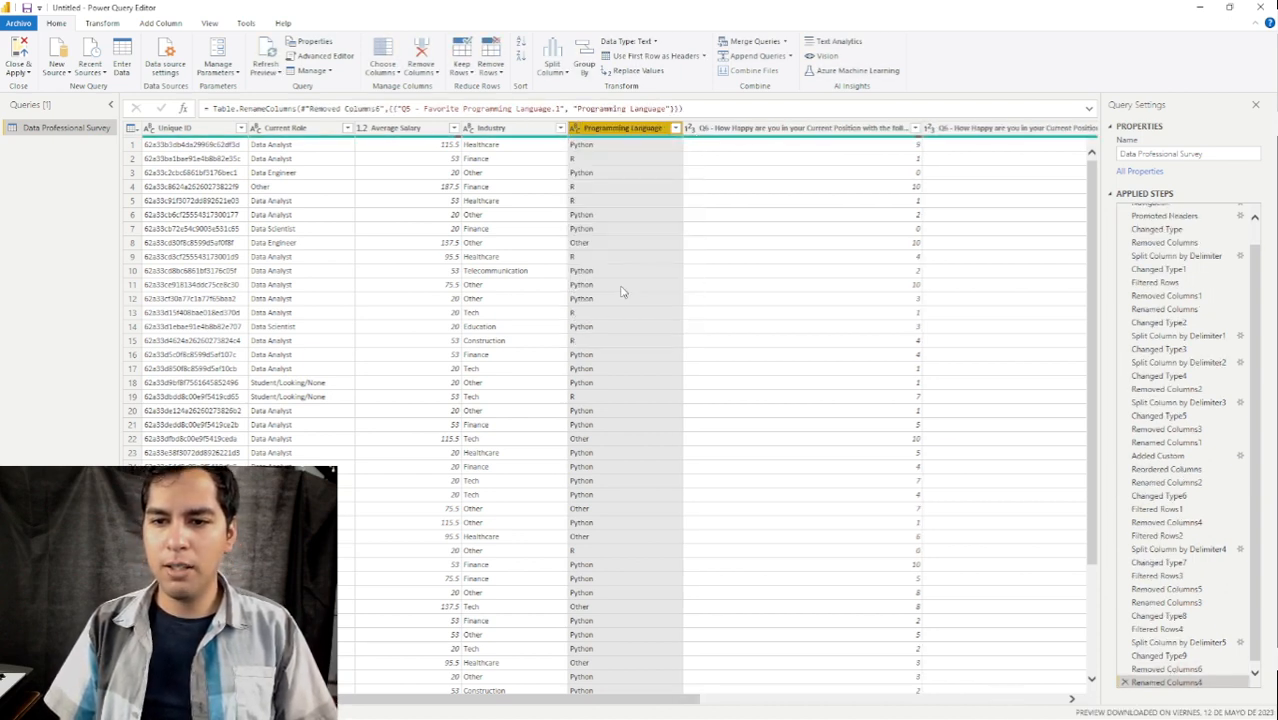
click(676, 129)
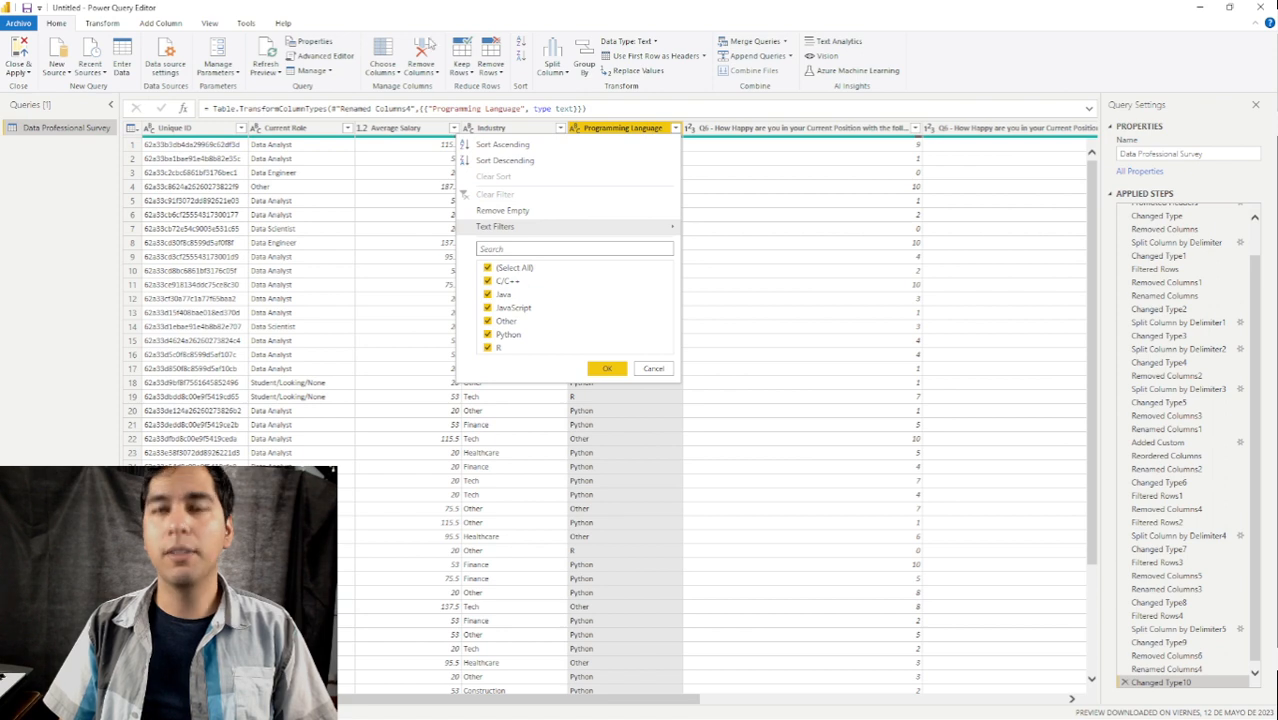
click(606, 368)
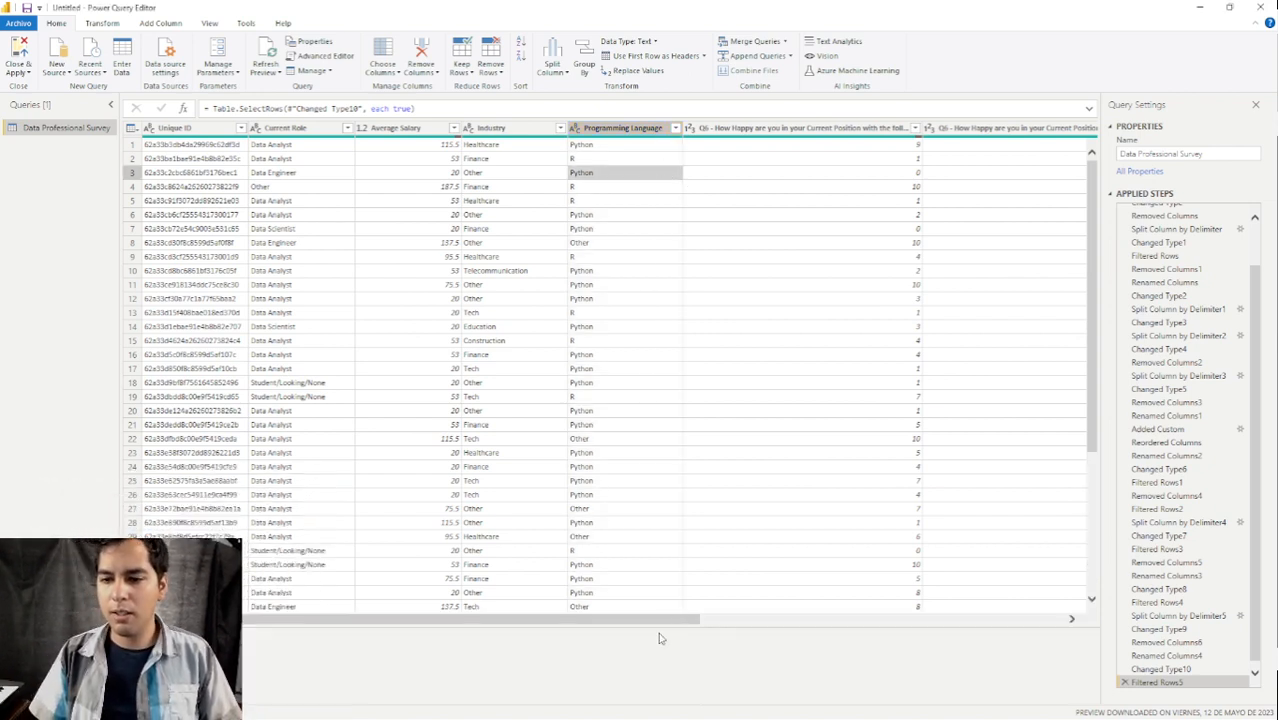
Review the distinct values and the full name of the Q6 happiness column for Salary without changing anything.
drag(662, 622, 755, 619)
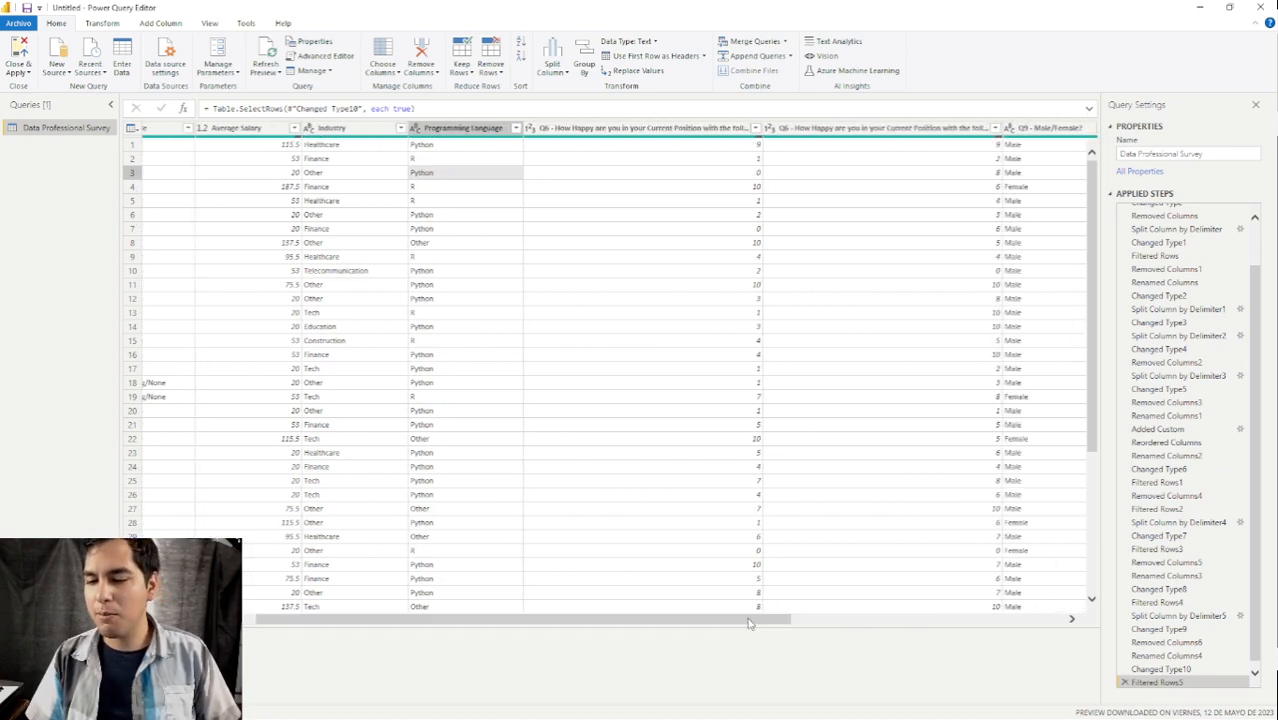
click(755, 128)
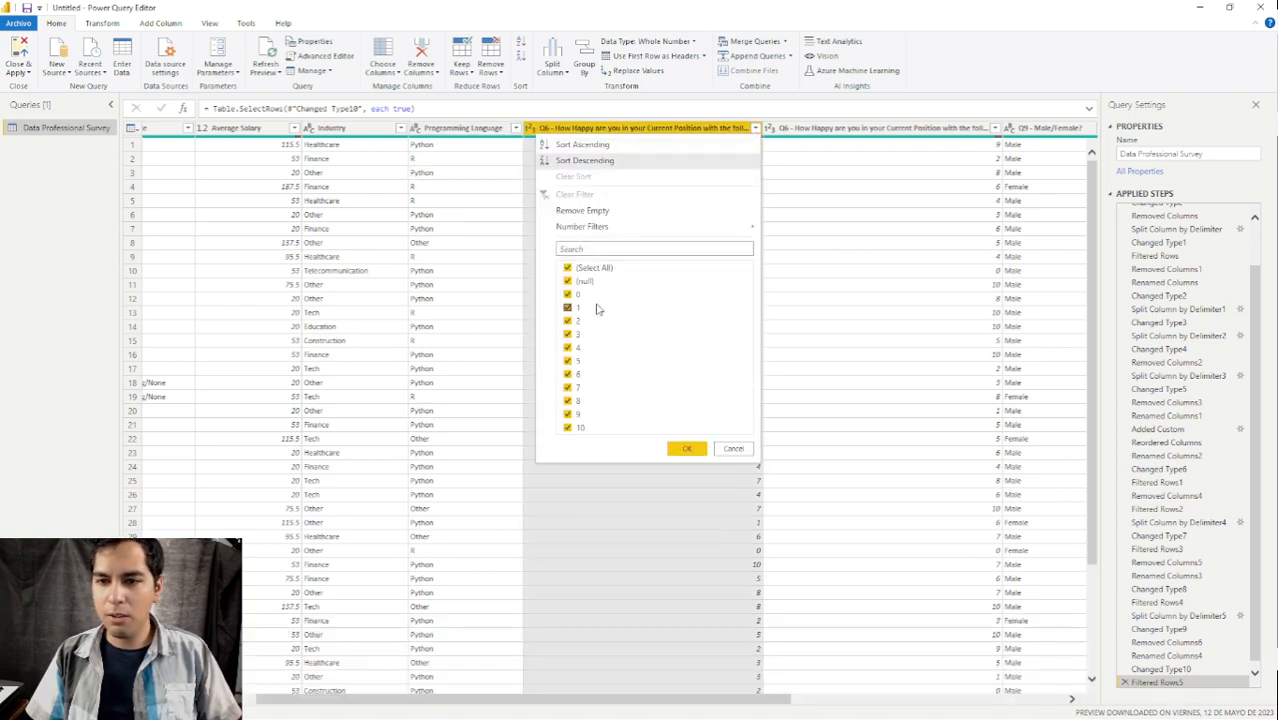
click(734, 450)
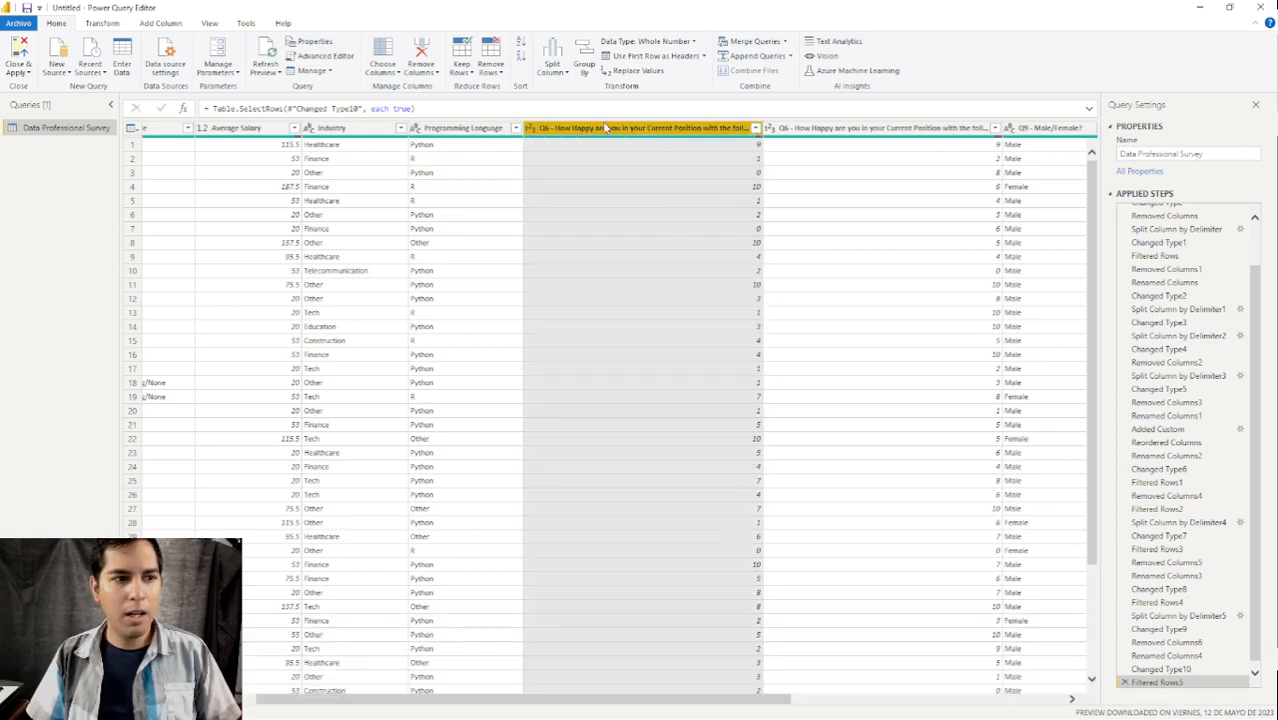
double_click(720, 133)
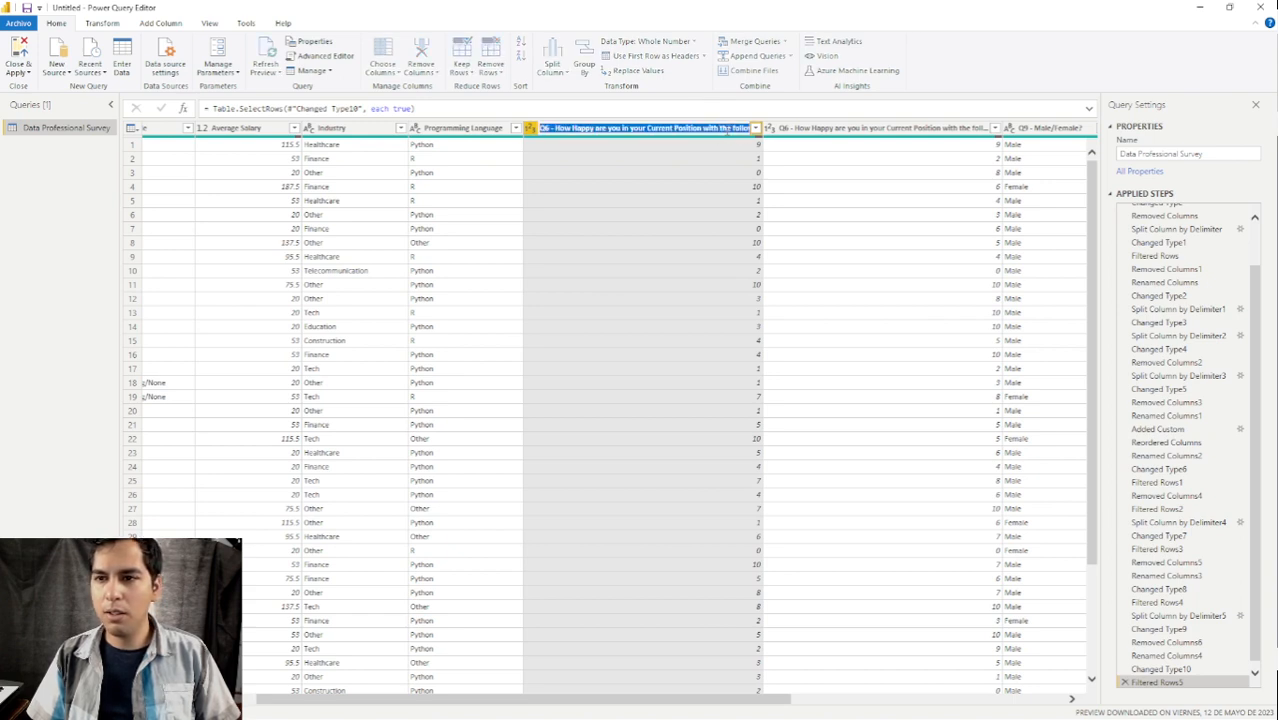
click(737, 130)
drag(745, 130, 786, 136)
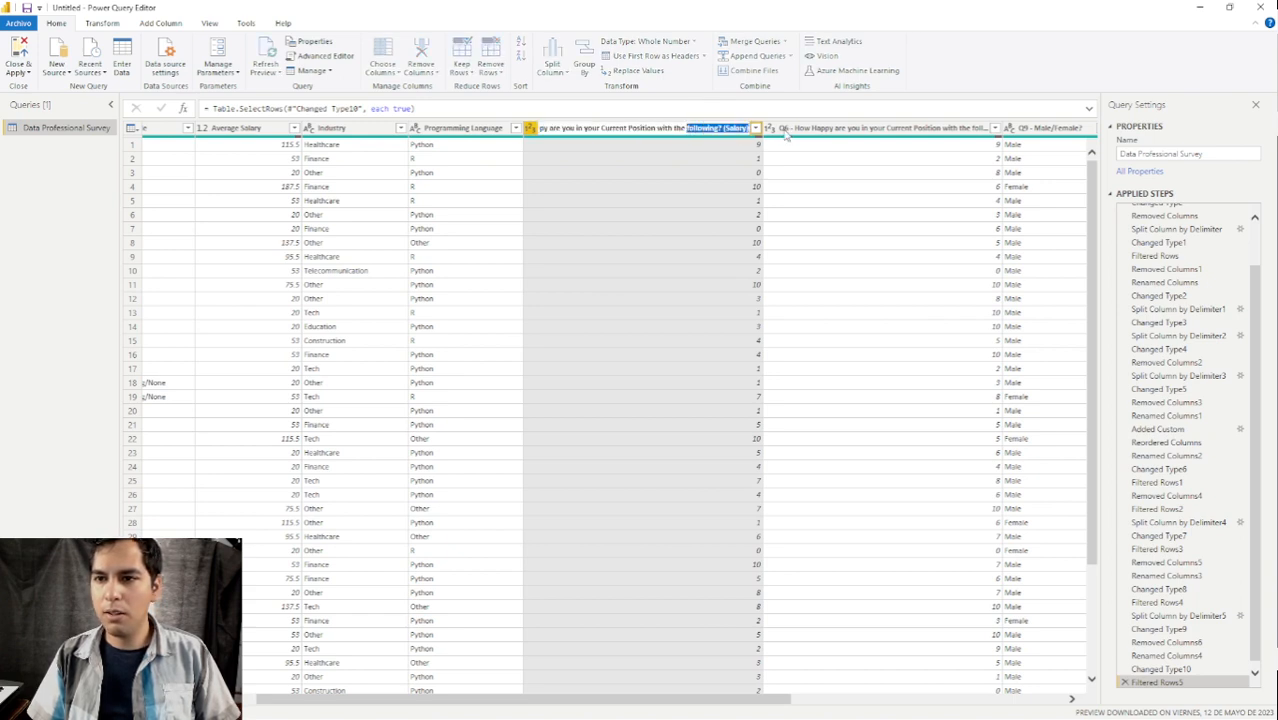
key(Escape)
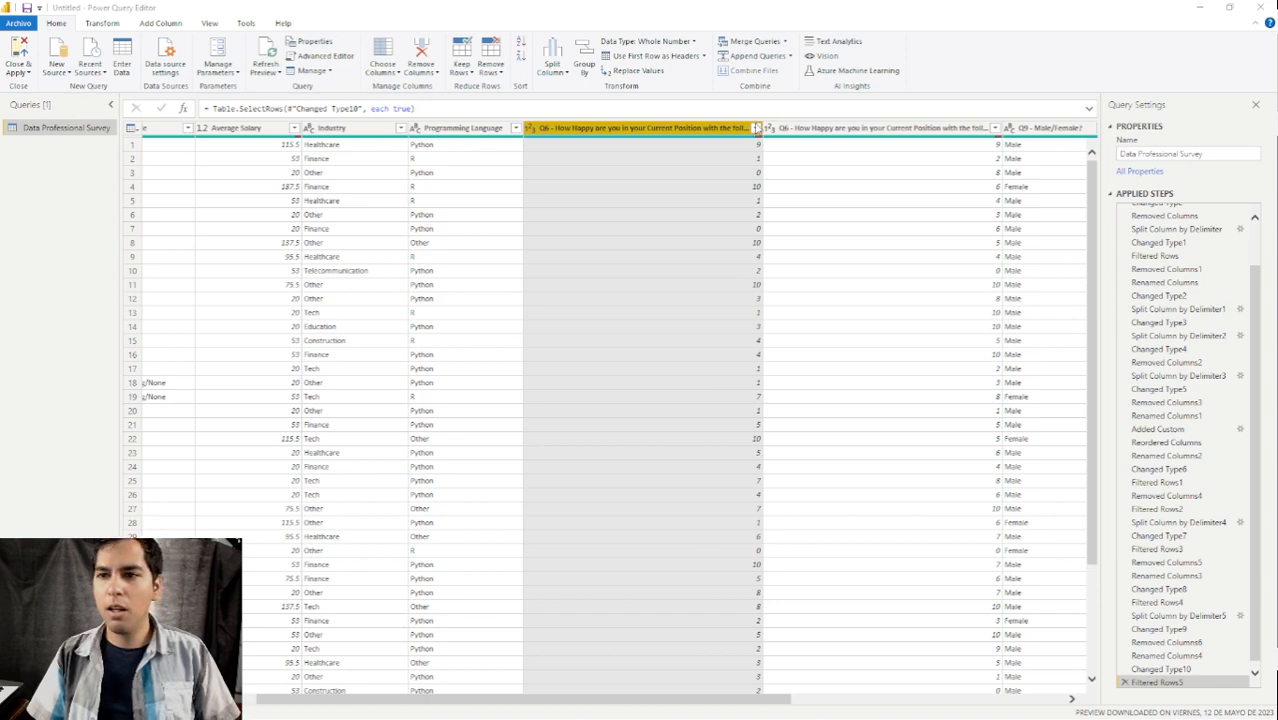
Filter the Q6 happiness (Salary) column to null only and inspect the neighbouring columns of those rows.
click(756, 129)
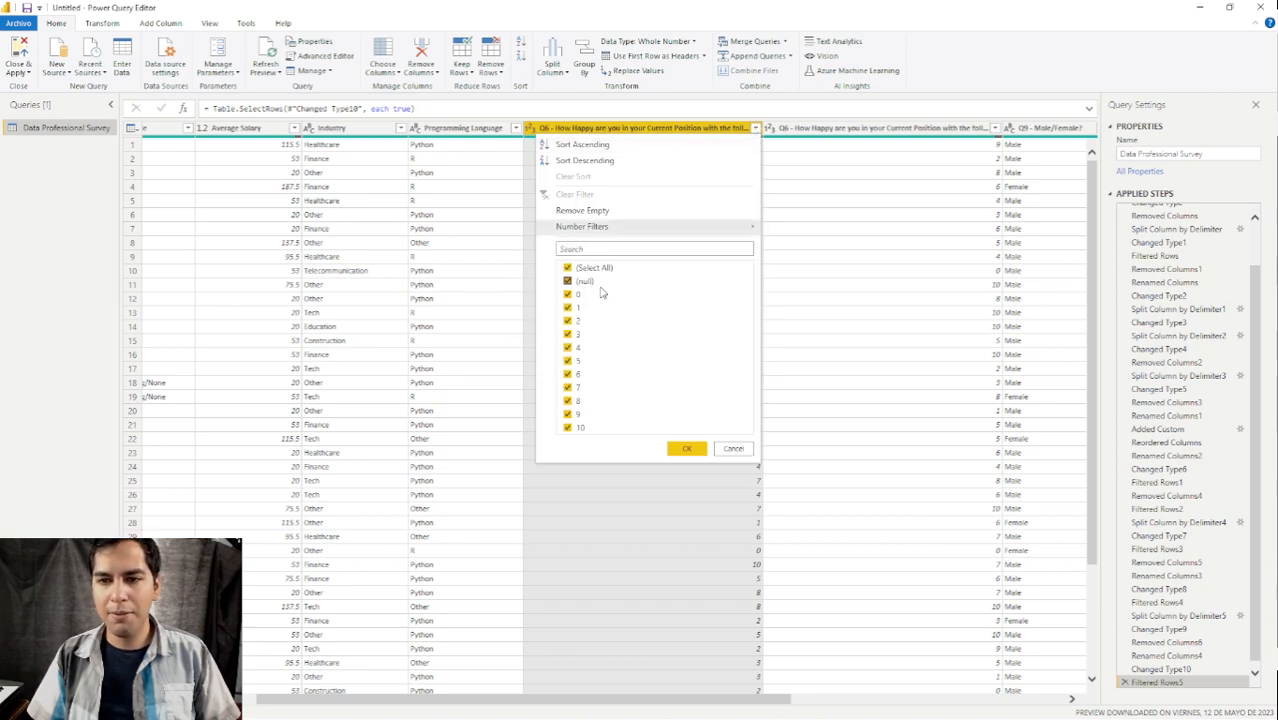
click(567, 268)
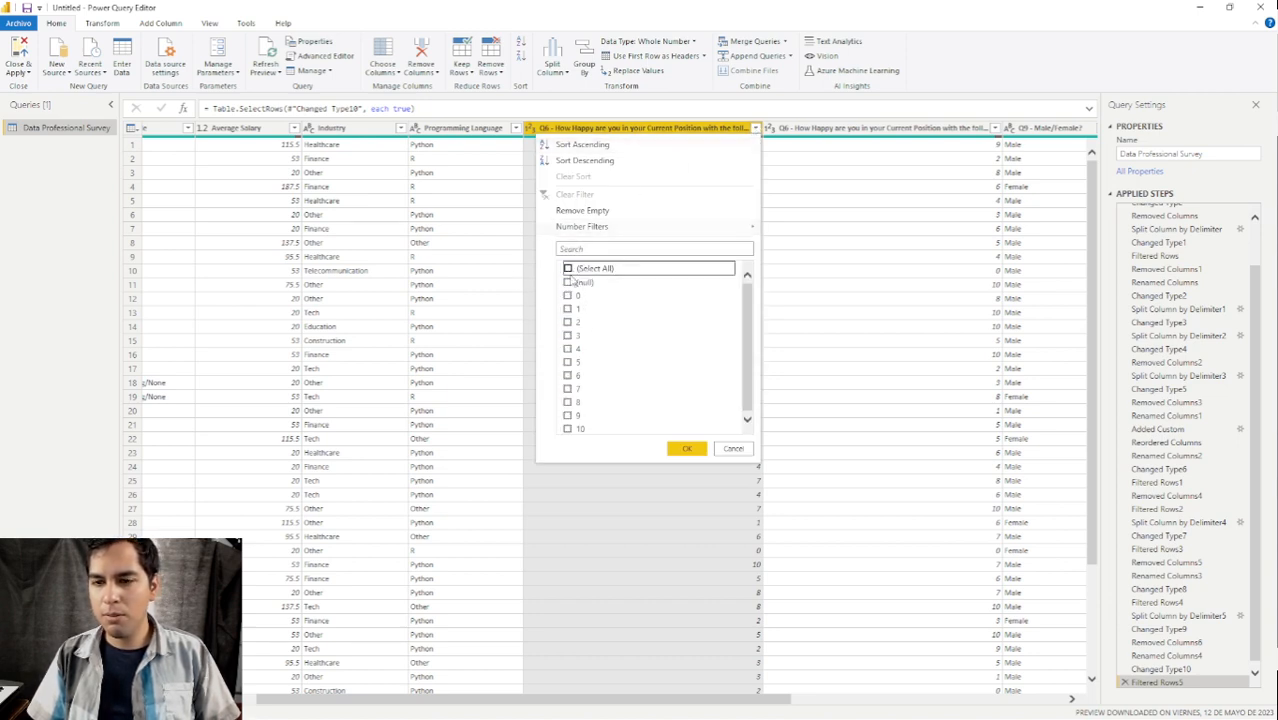
click(568, 295)
click(687, 448)
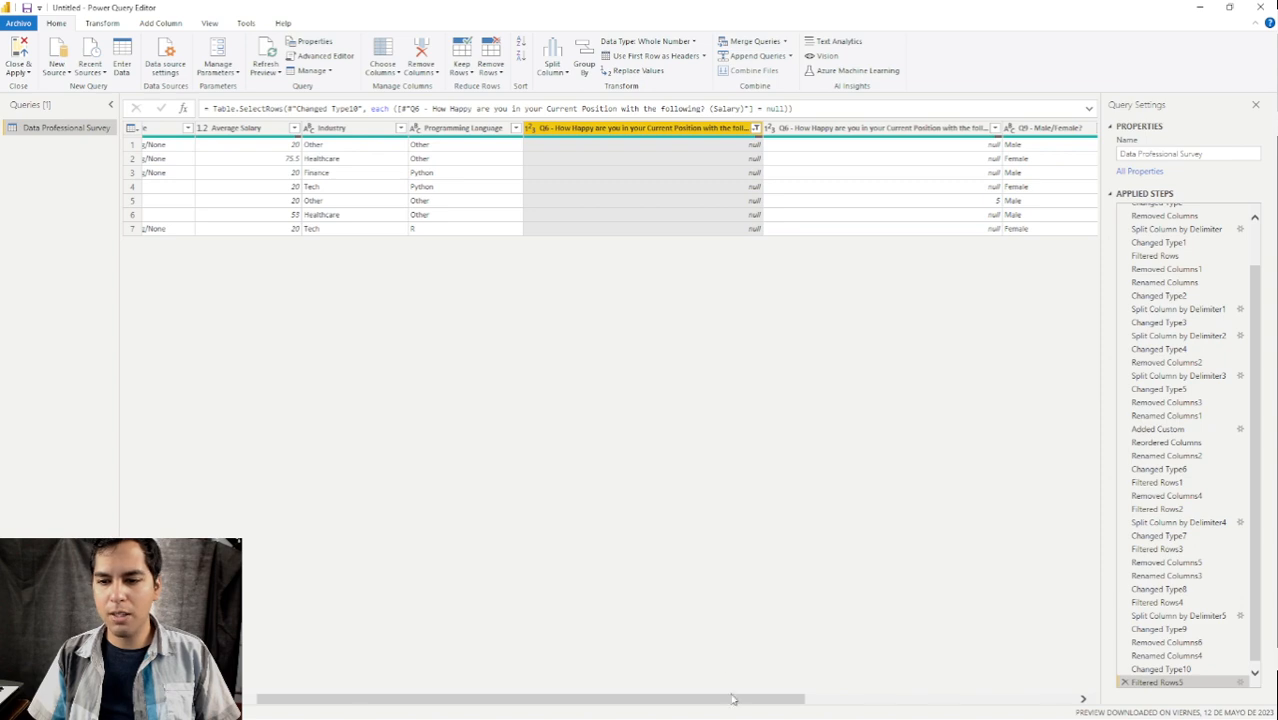
drag(733, 703, 776, 696)
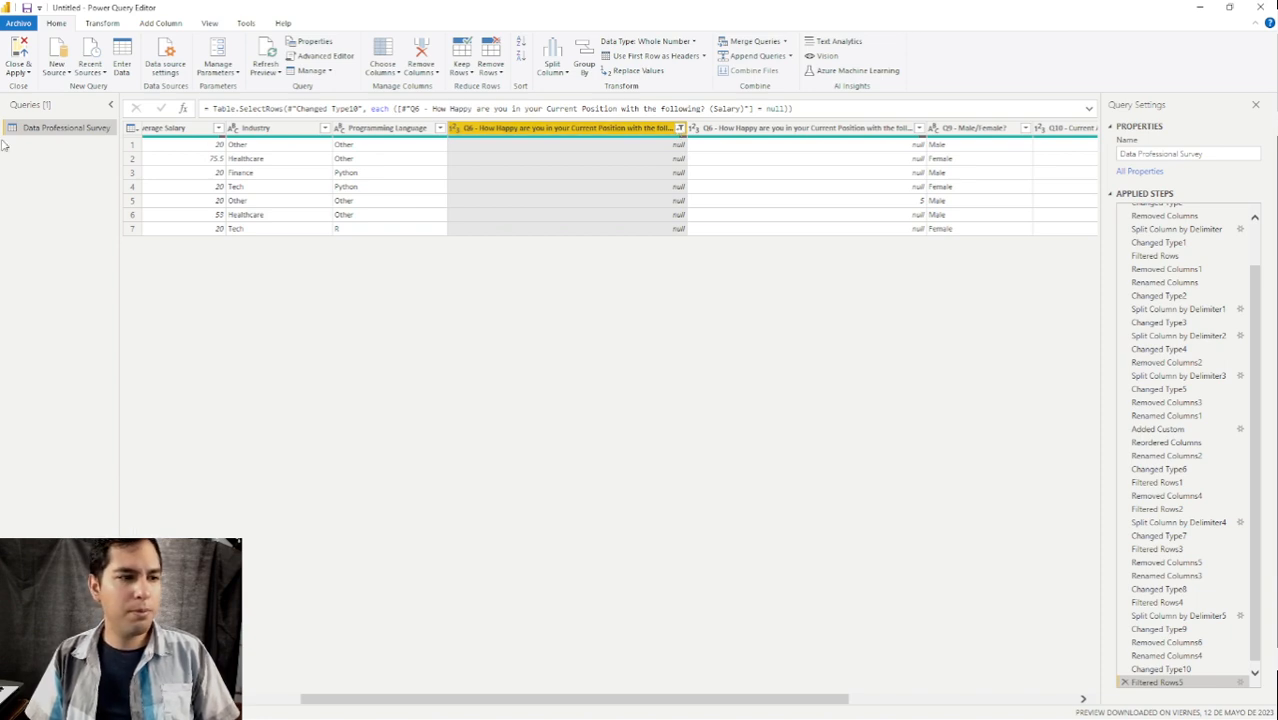
Restore all values in the filter of the Q6 happiness (Salary) column.
click(680, 129)
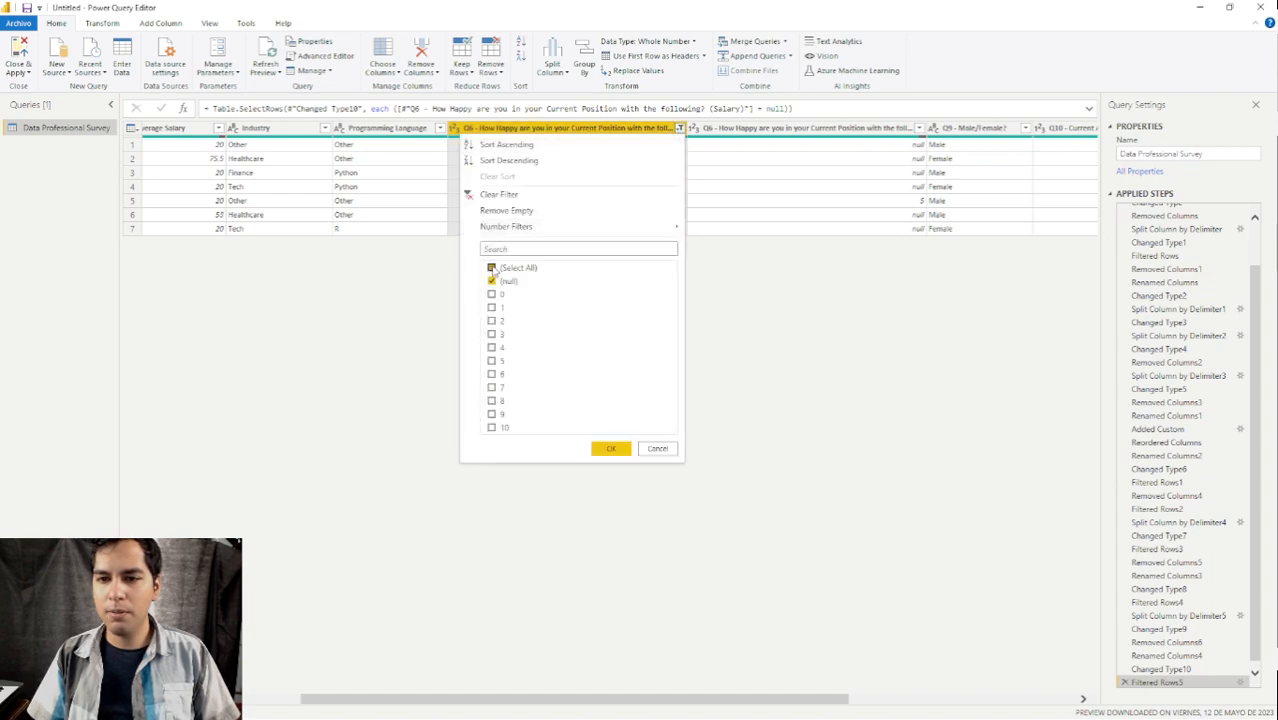
click(492, 268)
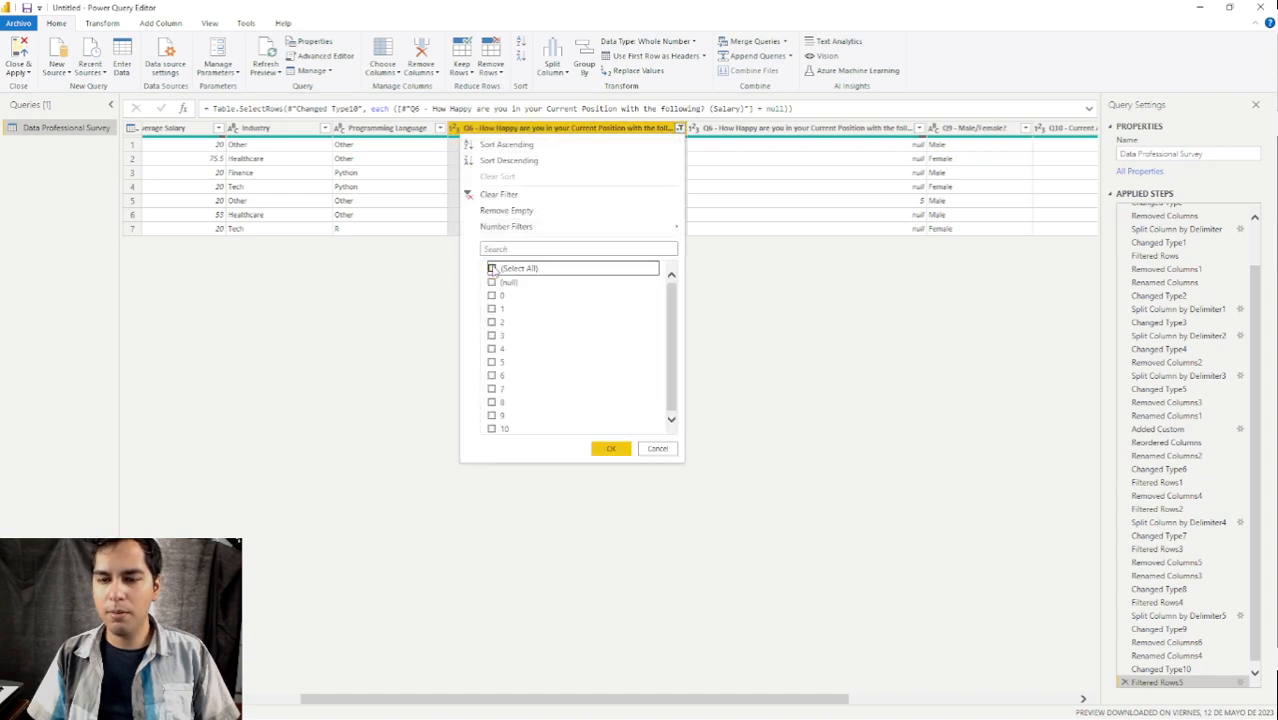
click(620, 450)
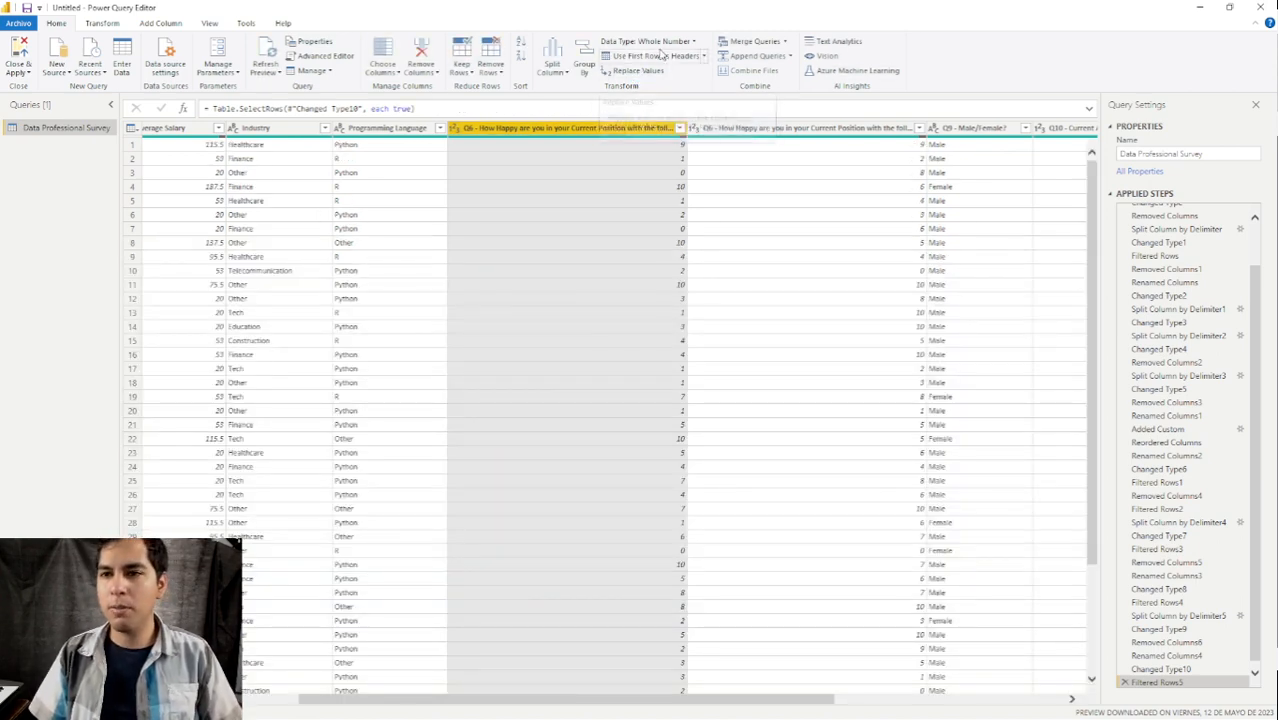
click(645, 78)
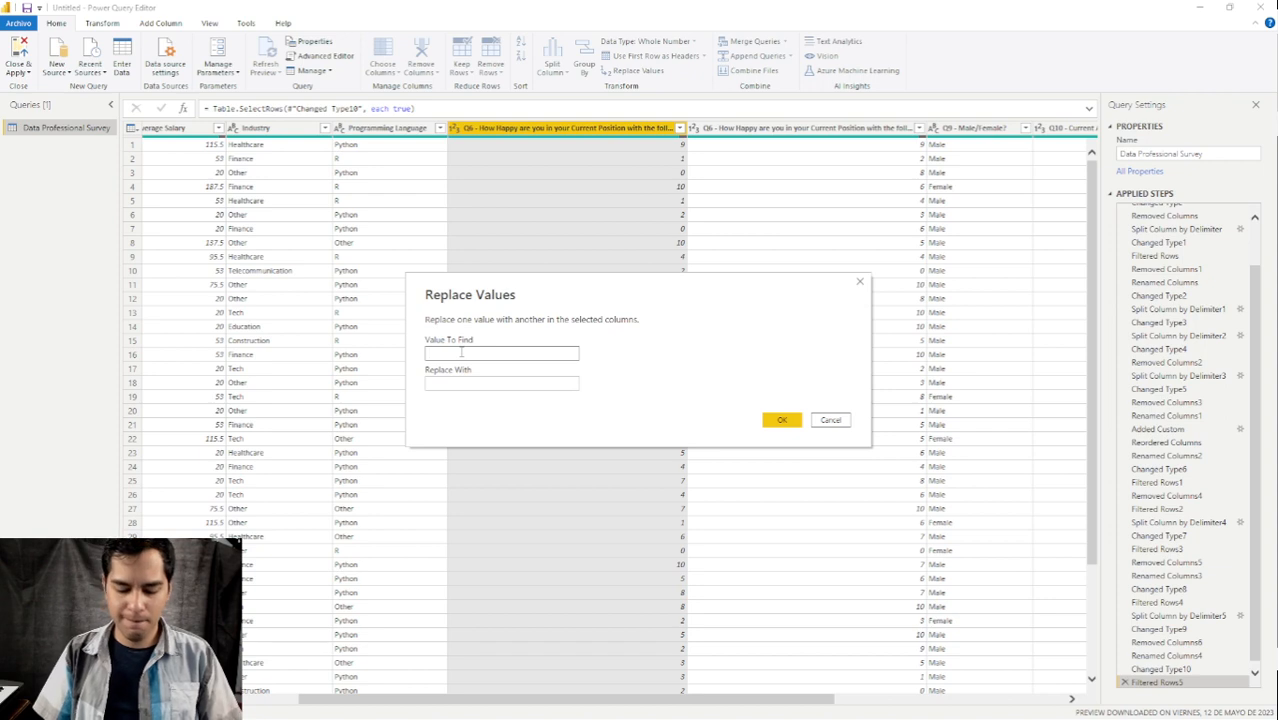
text(Null)
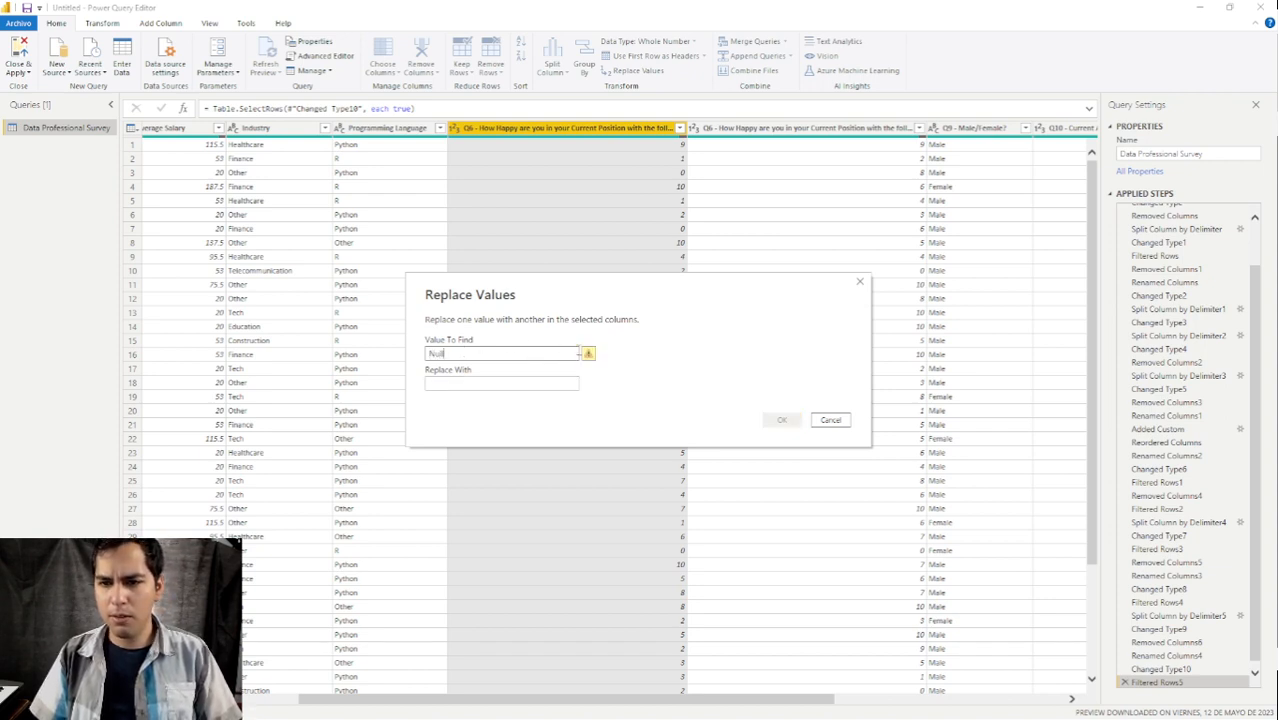
mouse_move(590, 355)
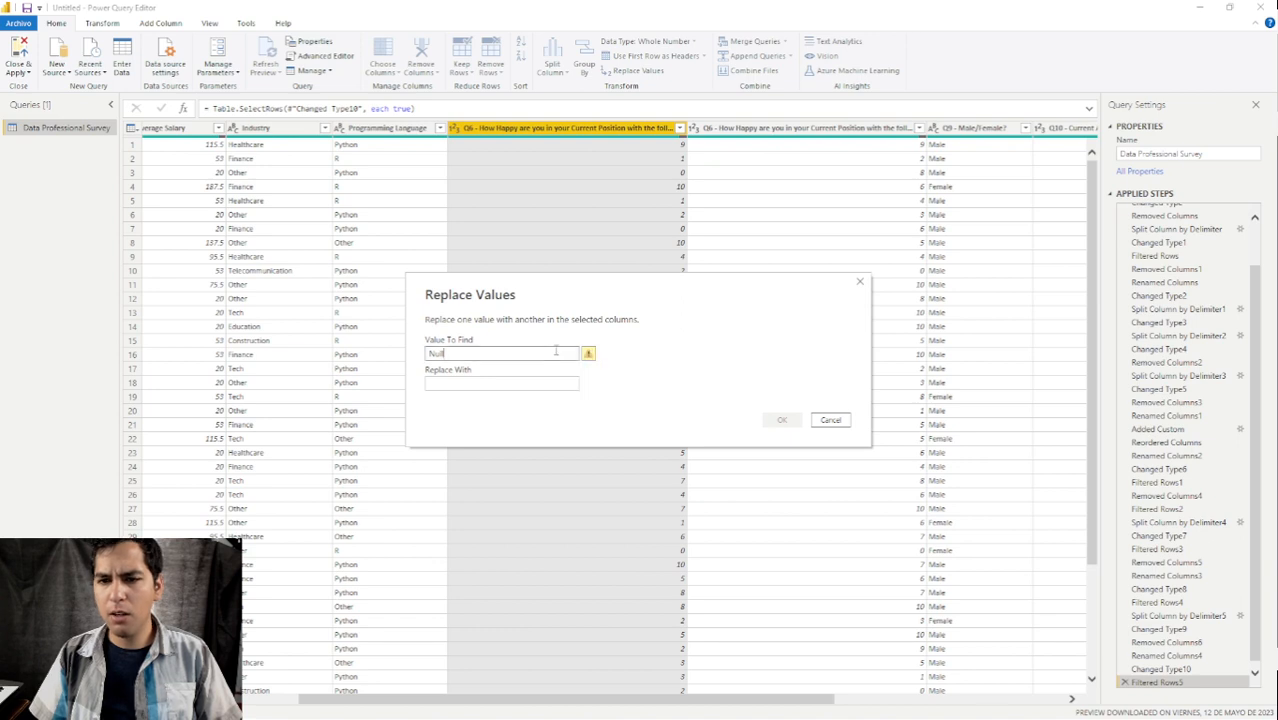
click(830, 420)
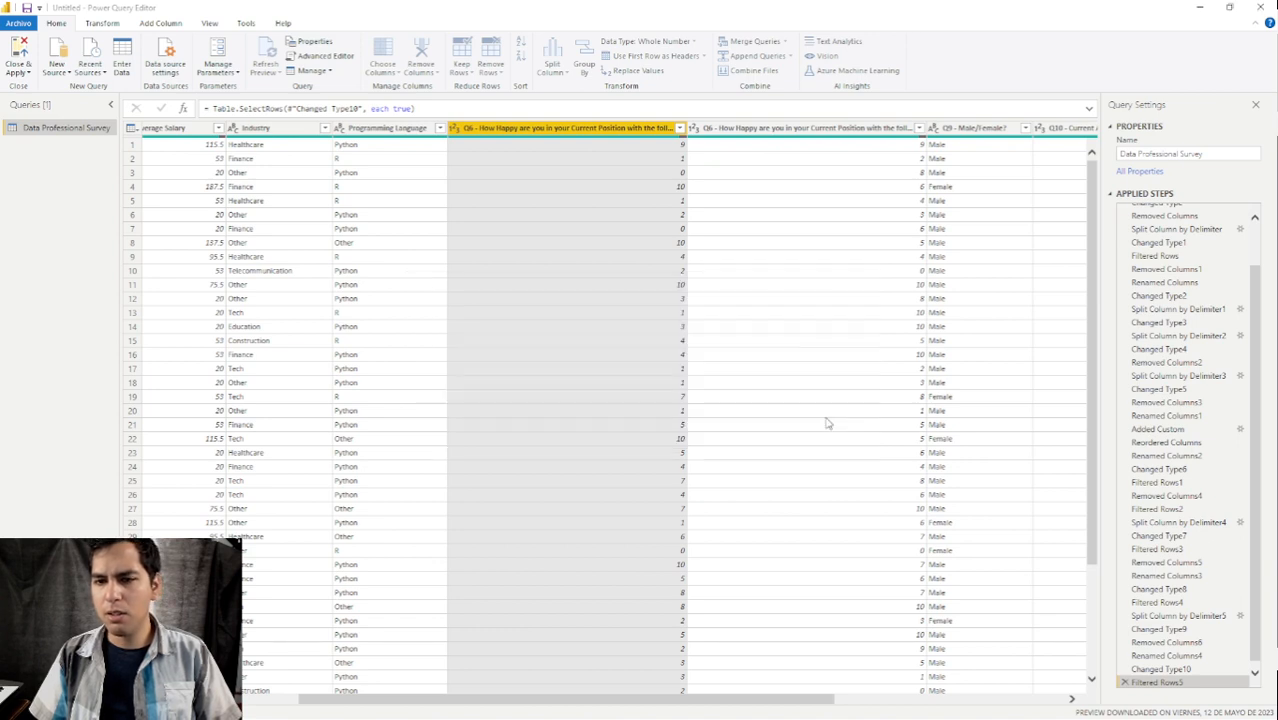
click(328, 74)
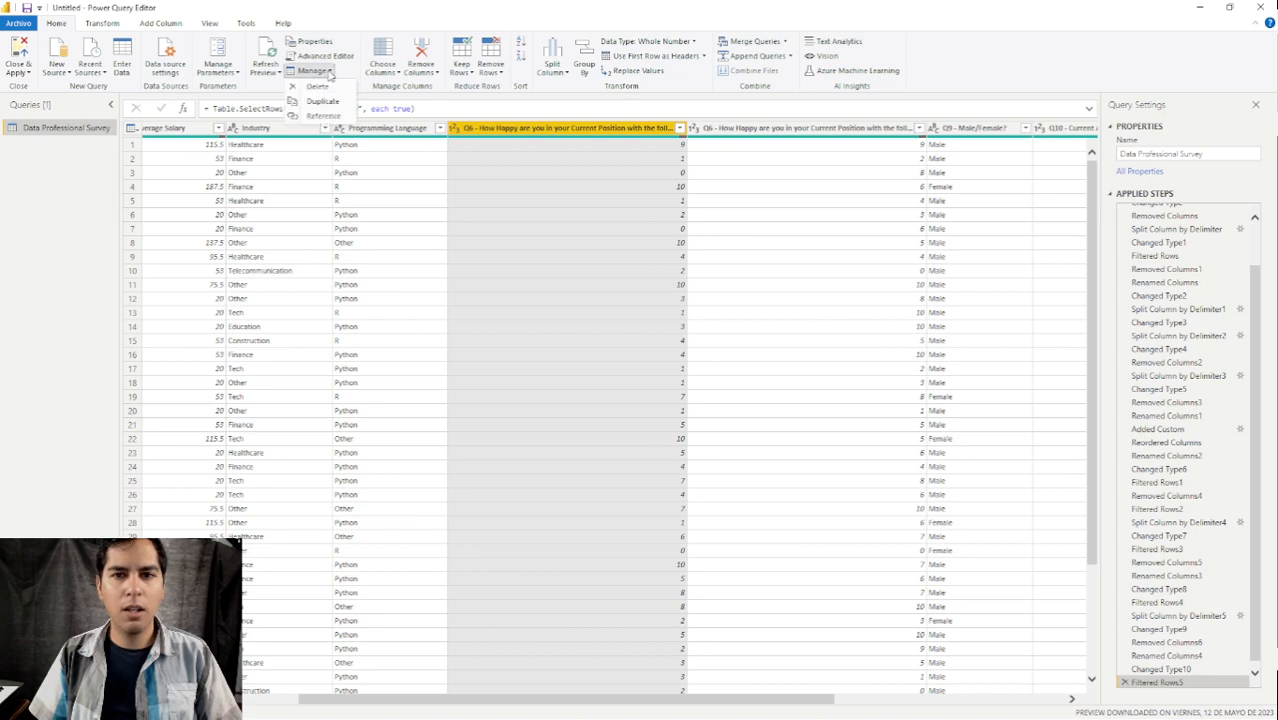
click(328, 74)
click(104, 23)
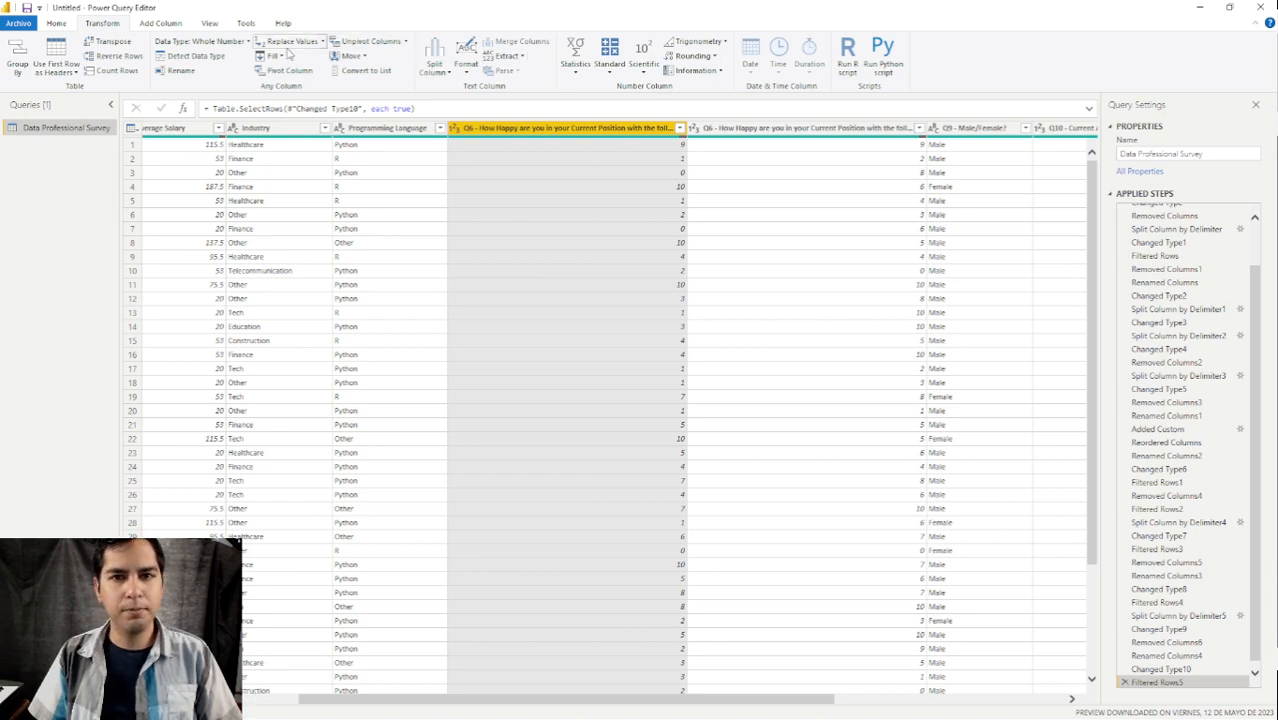
click(321, 42)
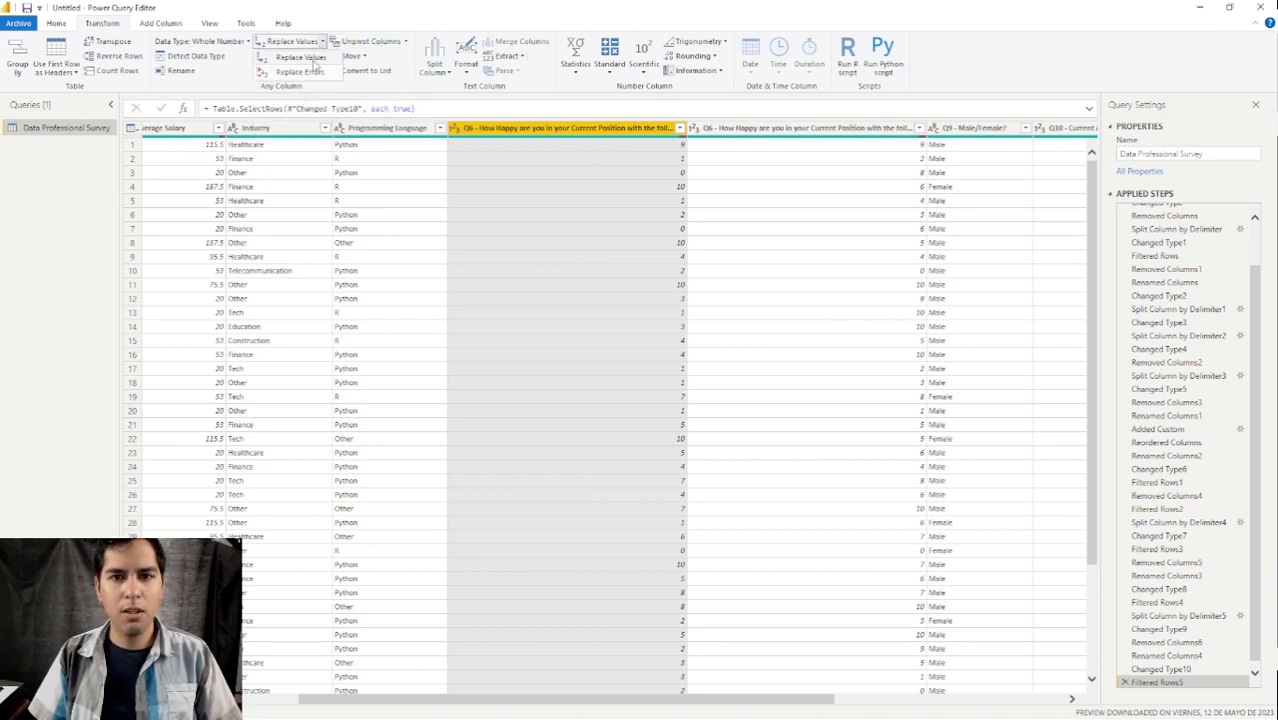
click(301, 57)
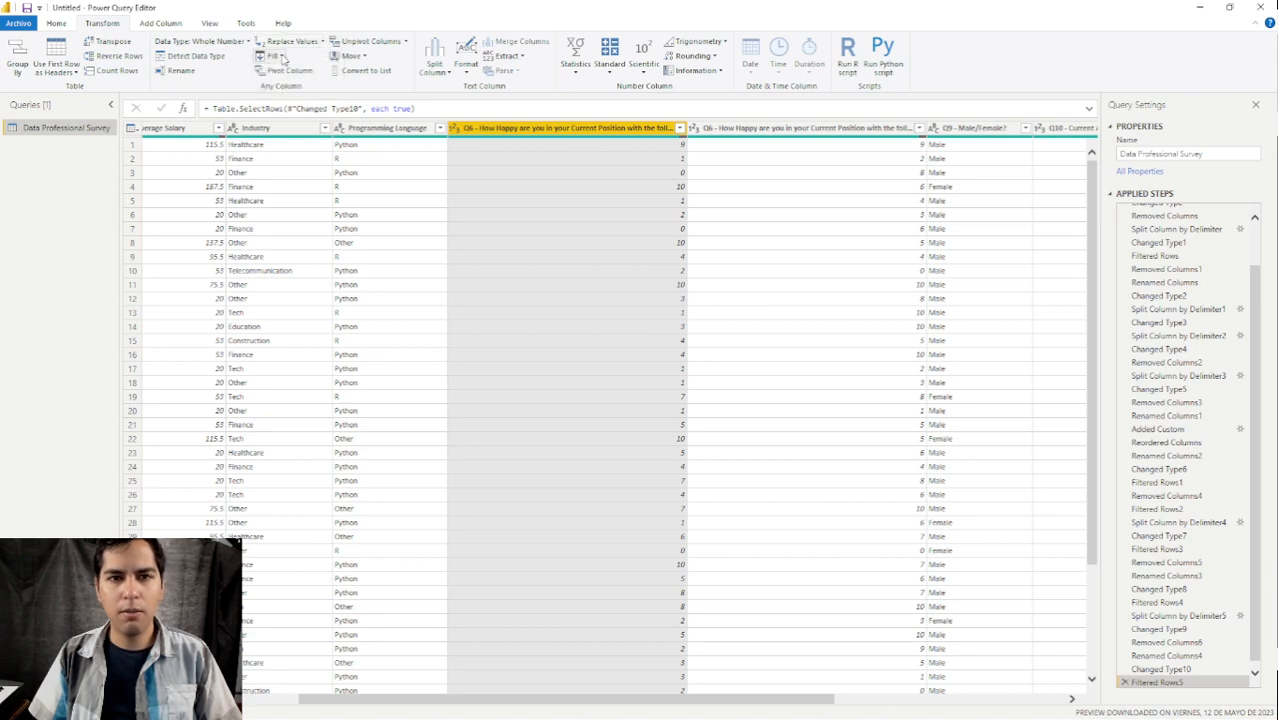
click(283, 59)
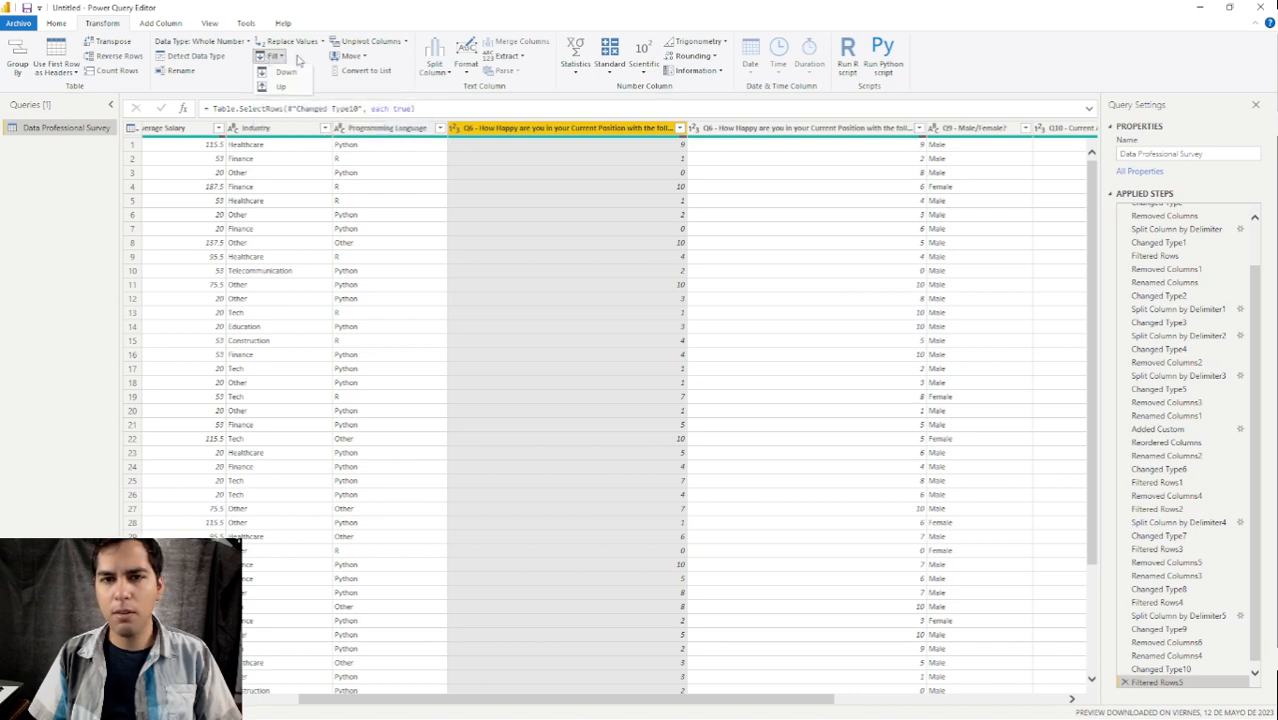
click(313, 60)
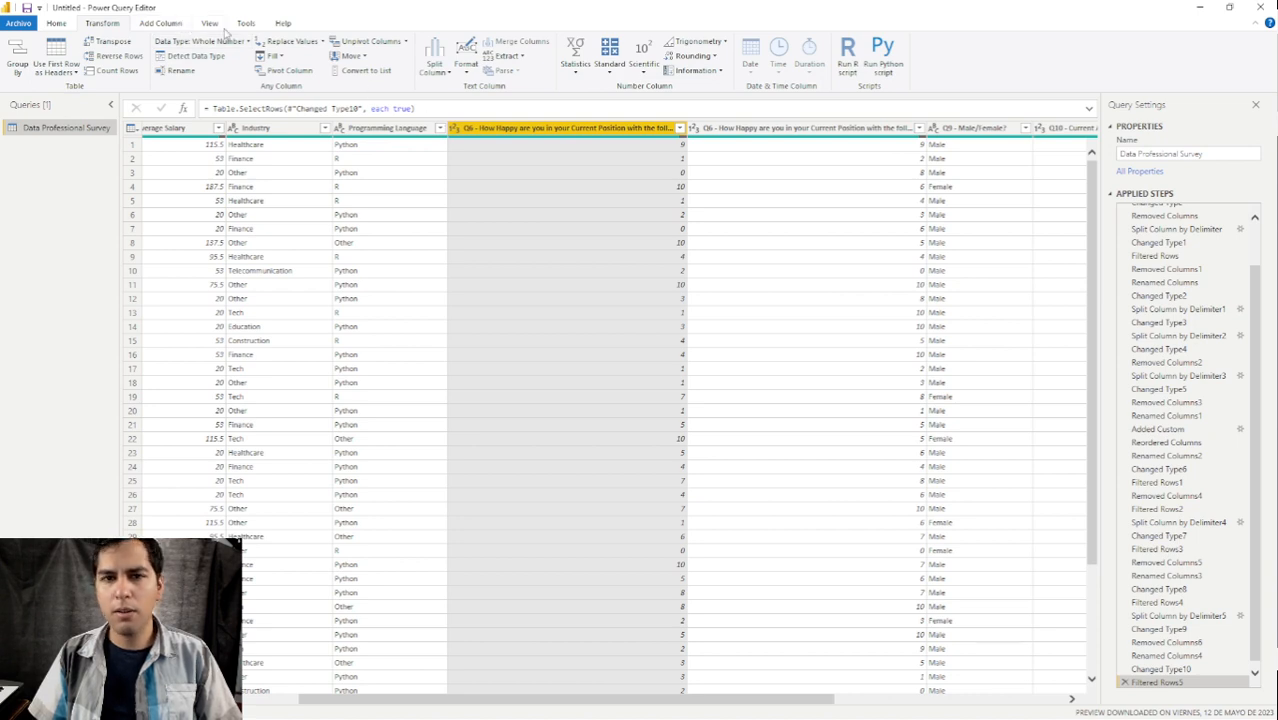
click(172, 25)
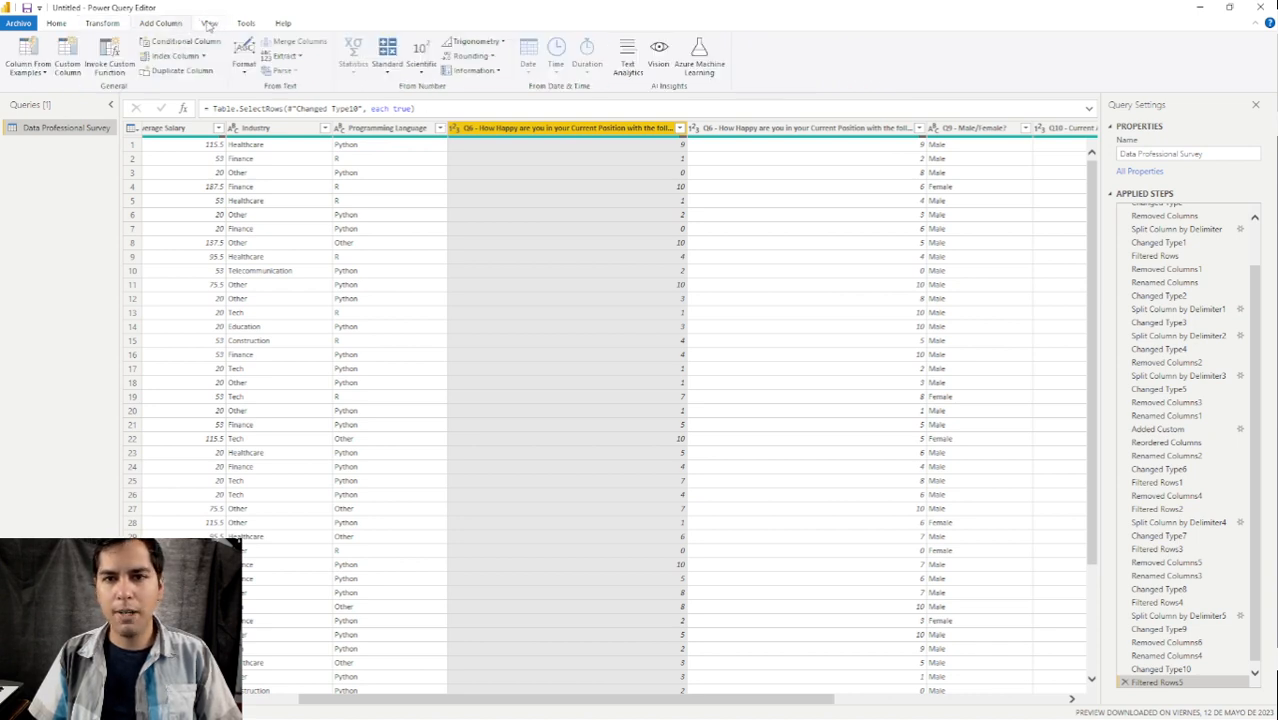
click(208, 25)
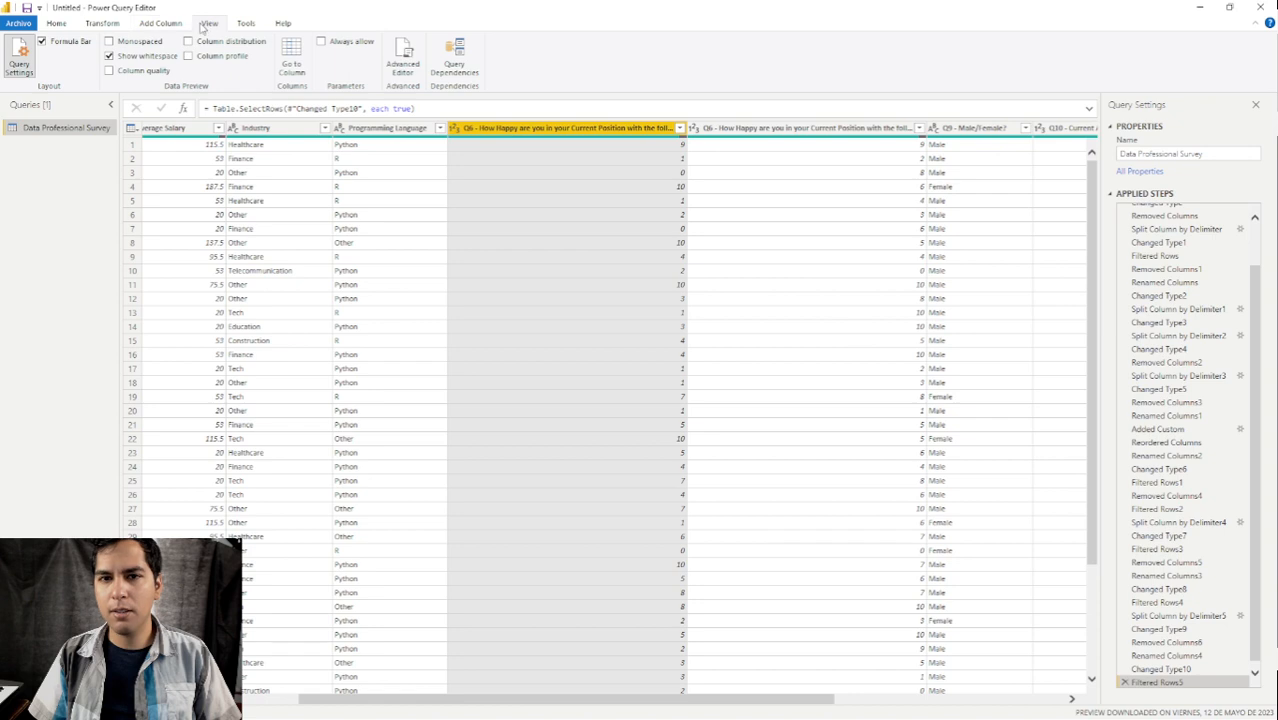
click(121, 26)
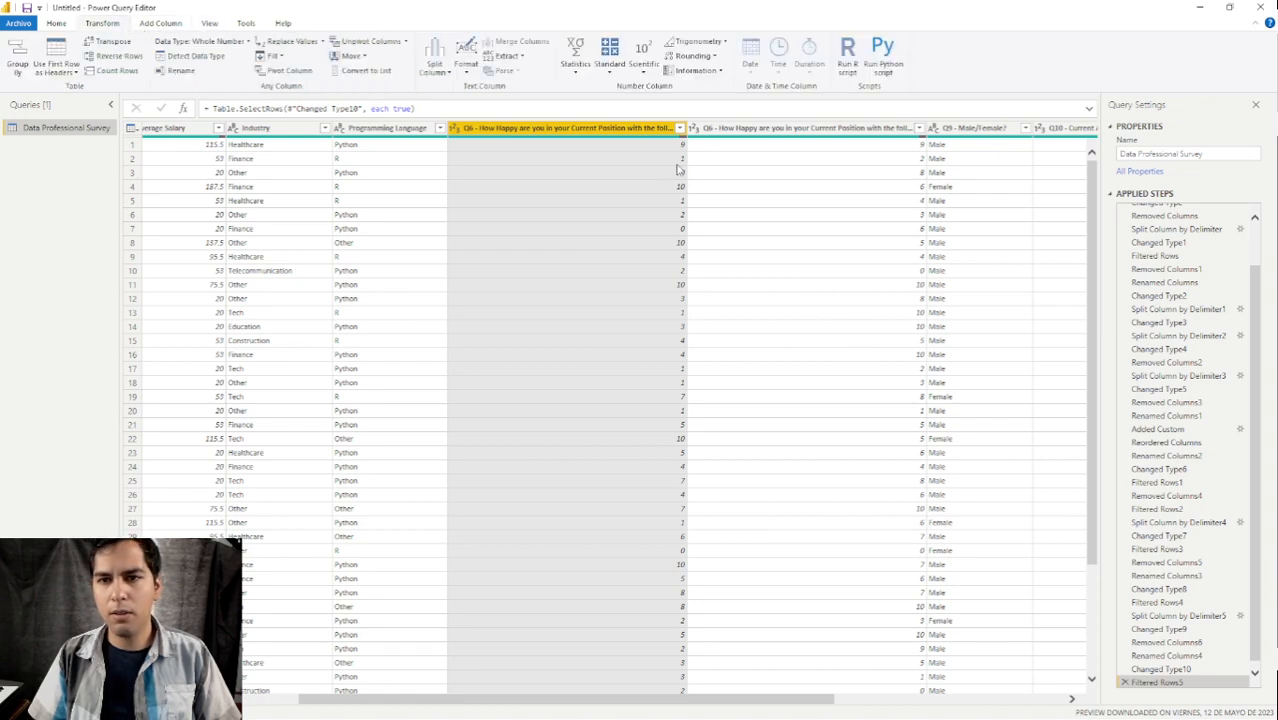
Filter the Q6 happiness (Salary) column to show only rows with null and check the first one.
click(679, 129)
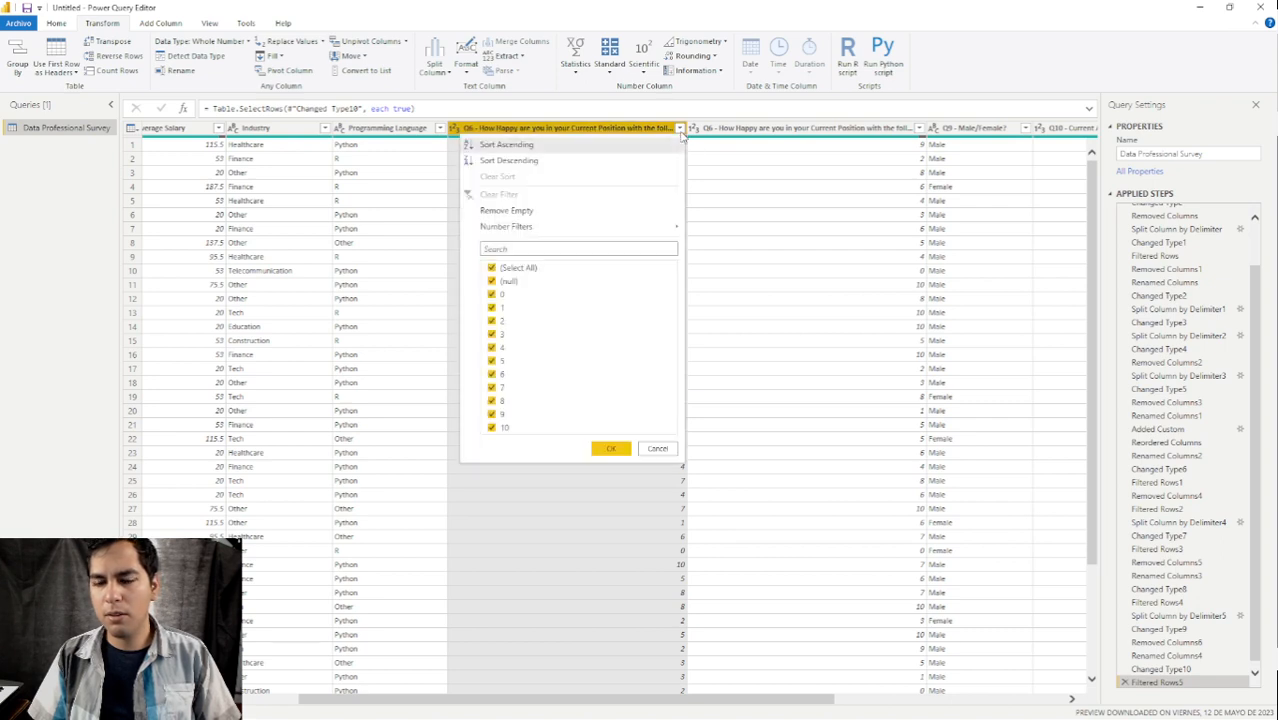
click(493, 268)
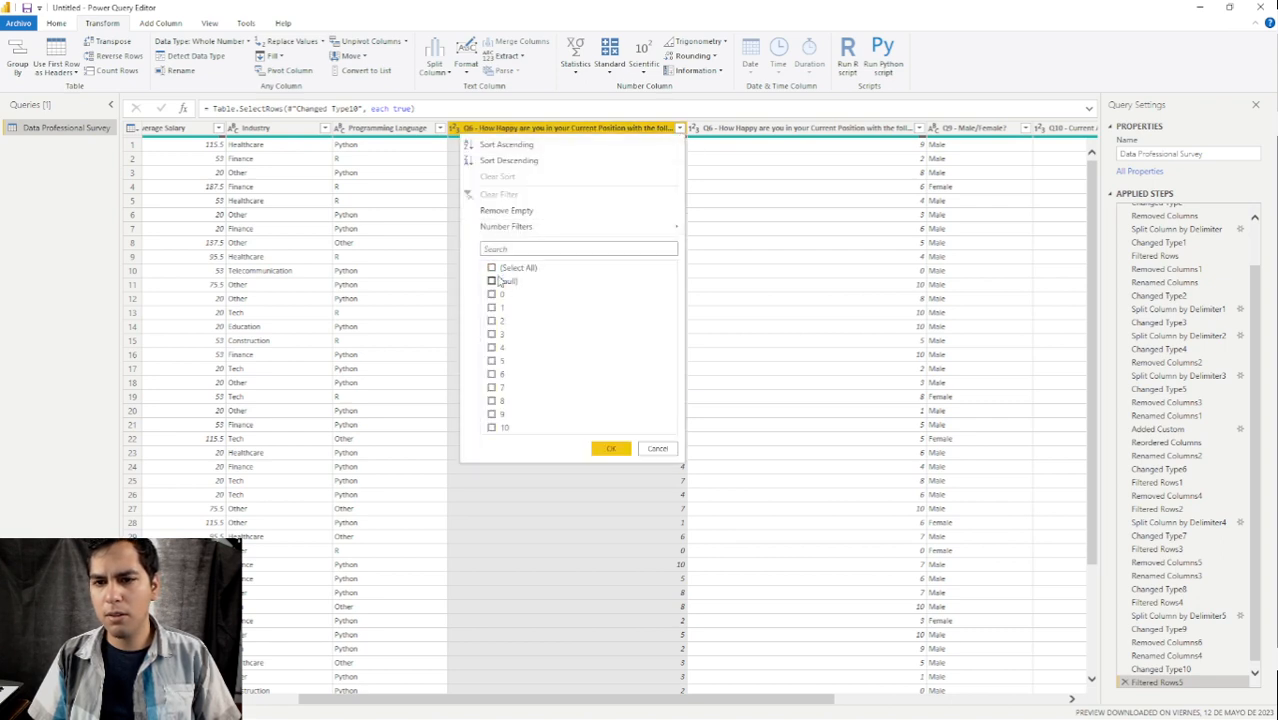
click(497, 282)
click(612, 449)
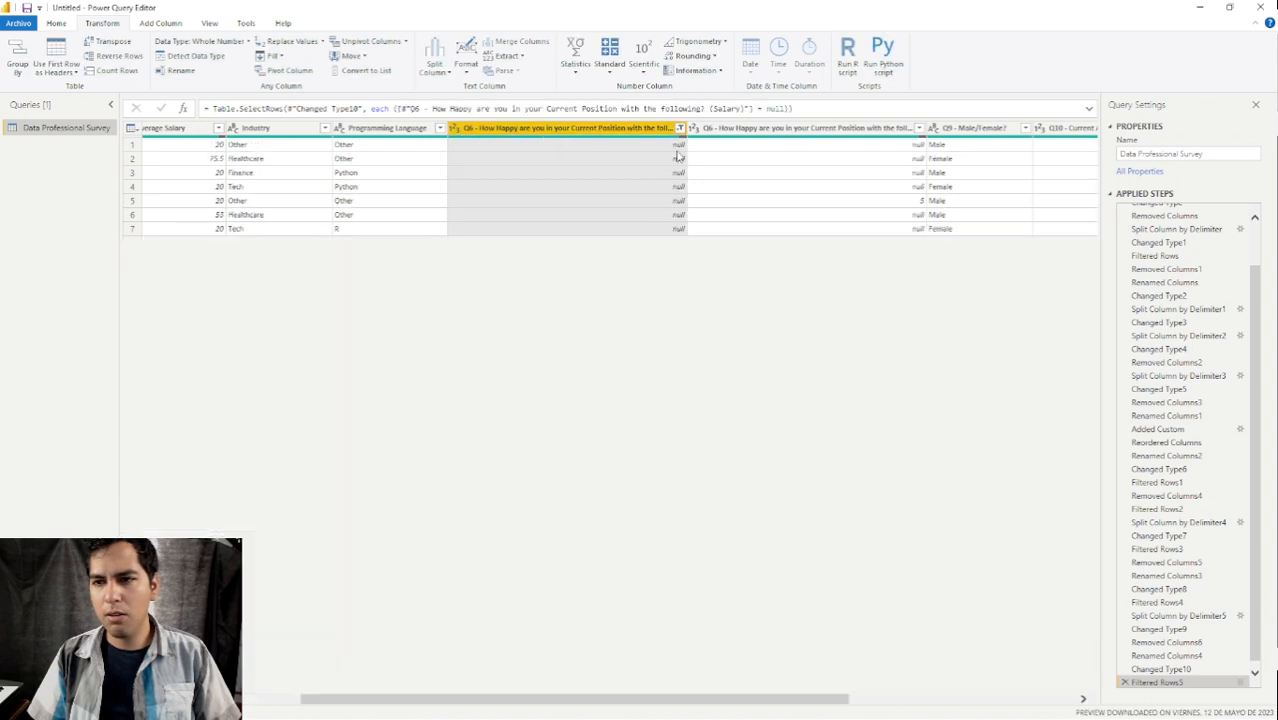
click(679, 146)
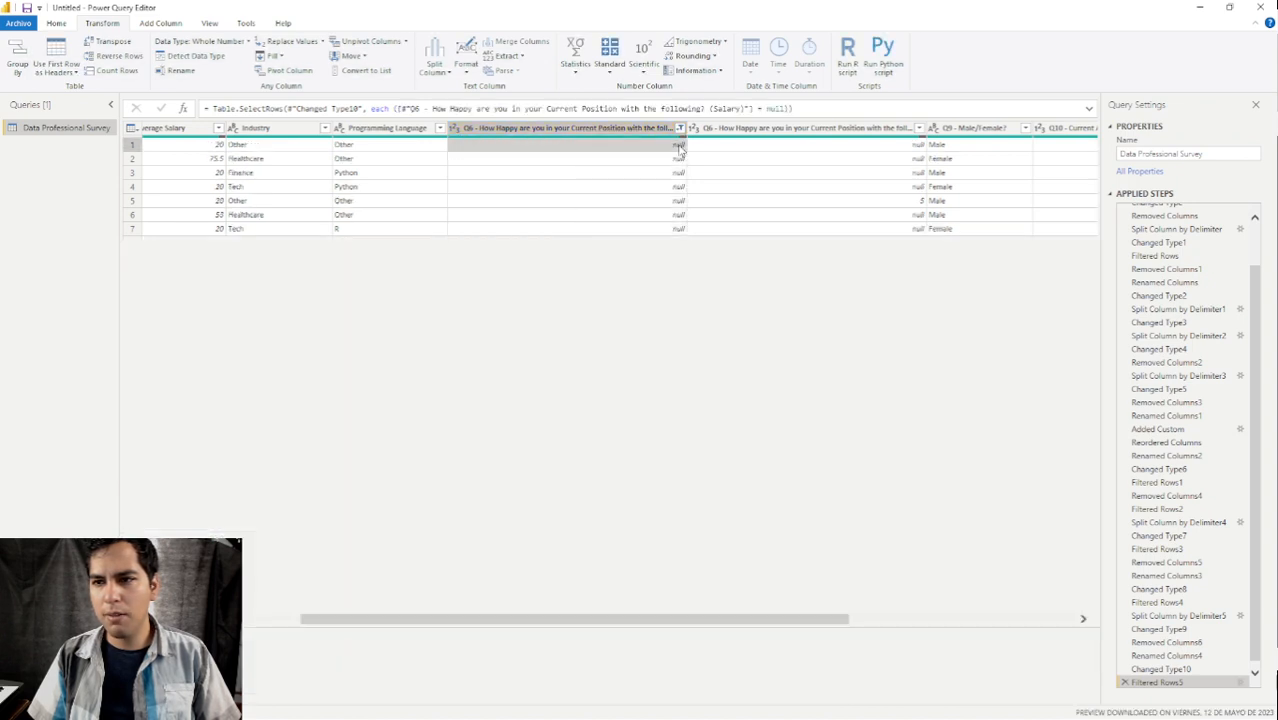
Change the Q6 happiness (Salary) filter to exclude null and keep the ratings 0 to 10.
click(680, 128)
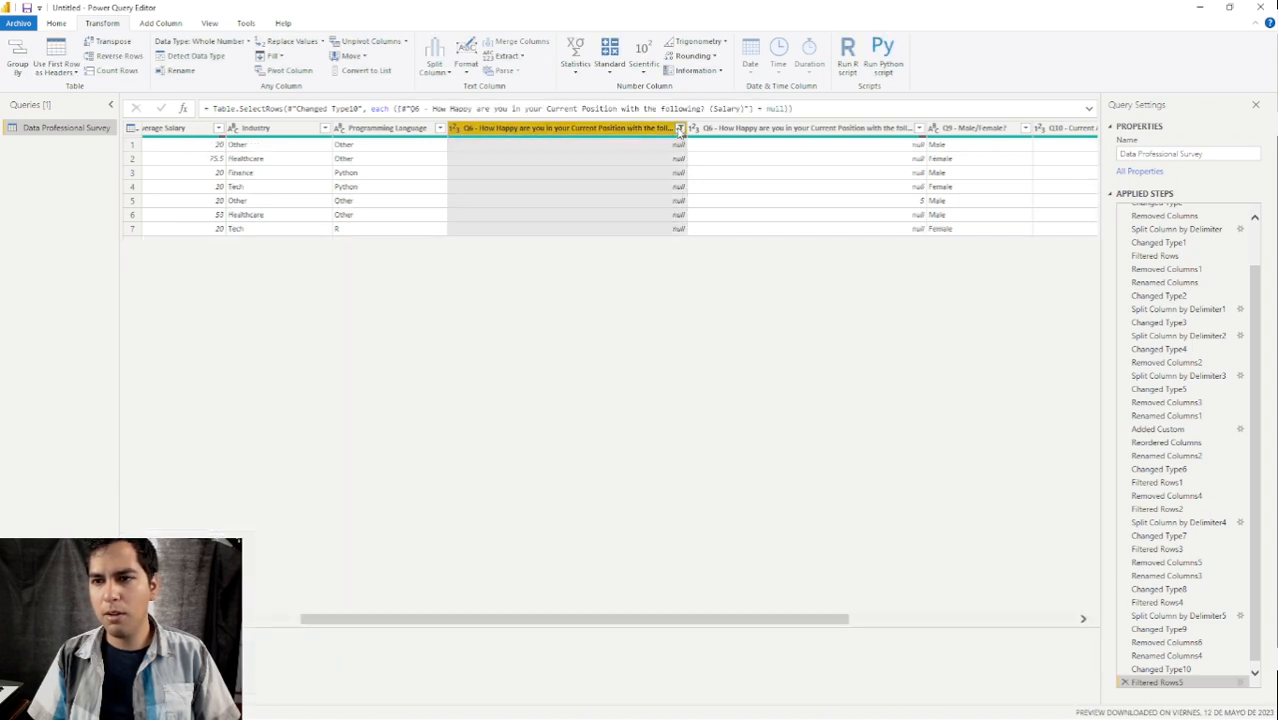
click(492, 269)
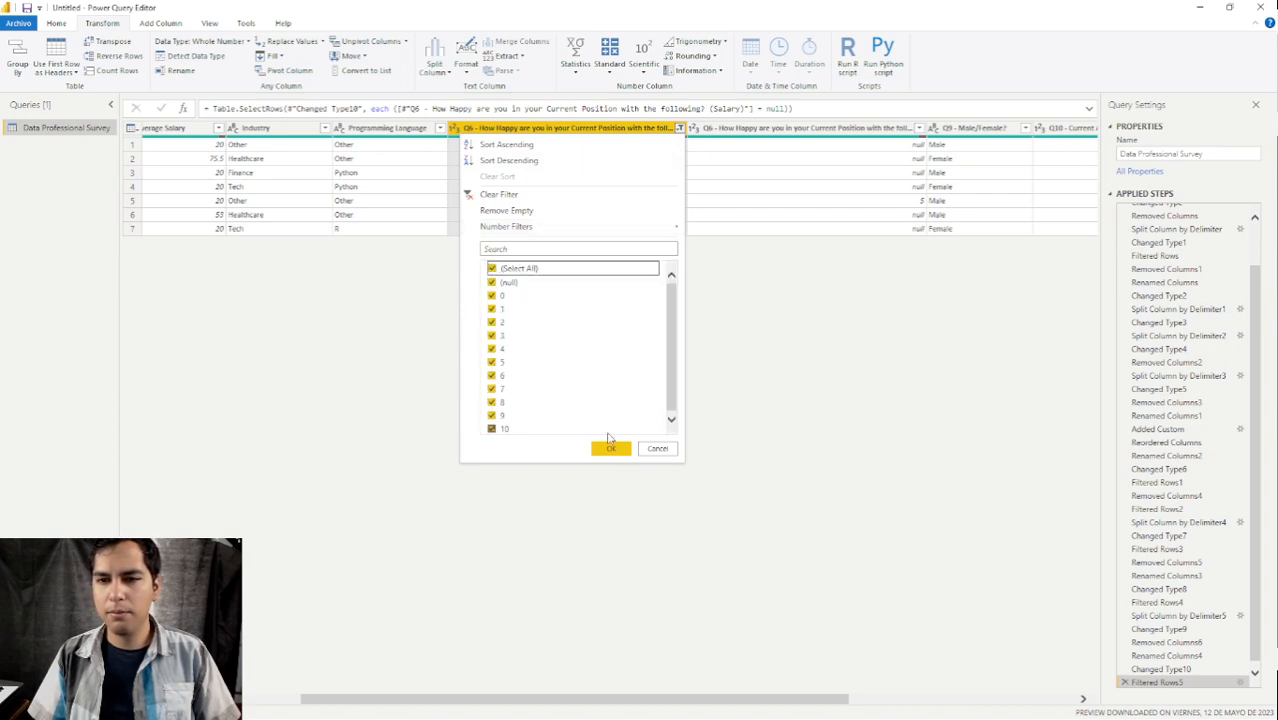
click(492, 268)
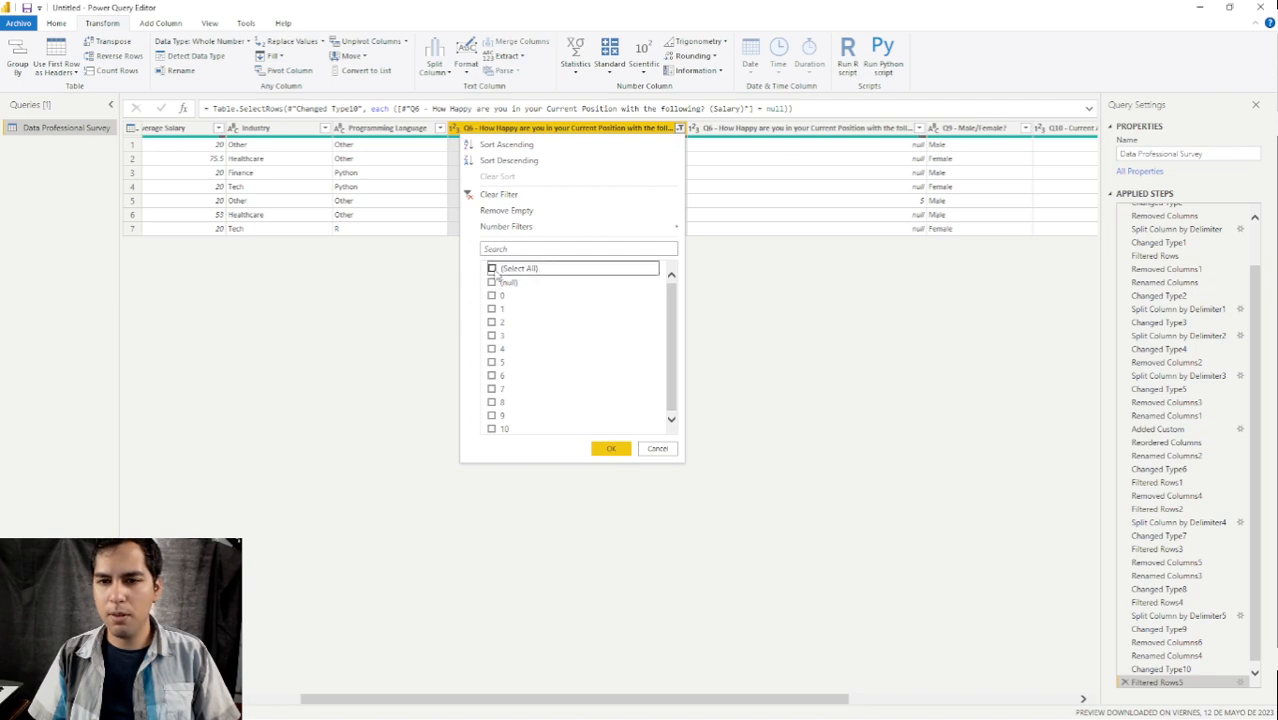
click(492, 268)
click(492, 283)
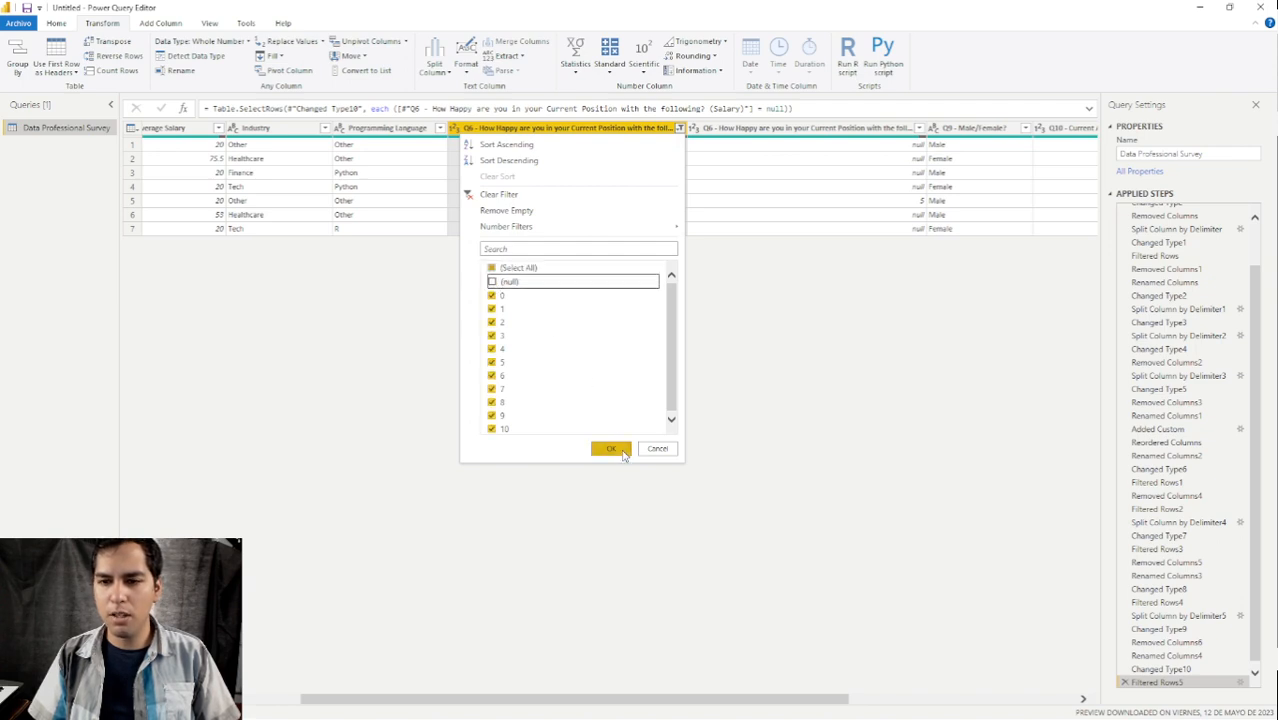
Filter the Q6 (Salary) happiness column to exclude null rows.
click(610, 448)
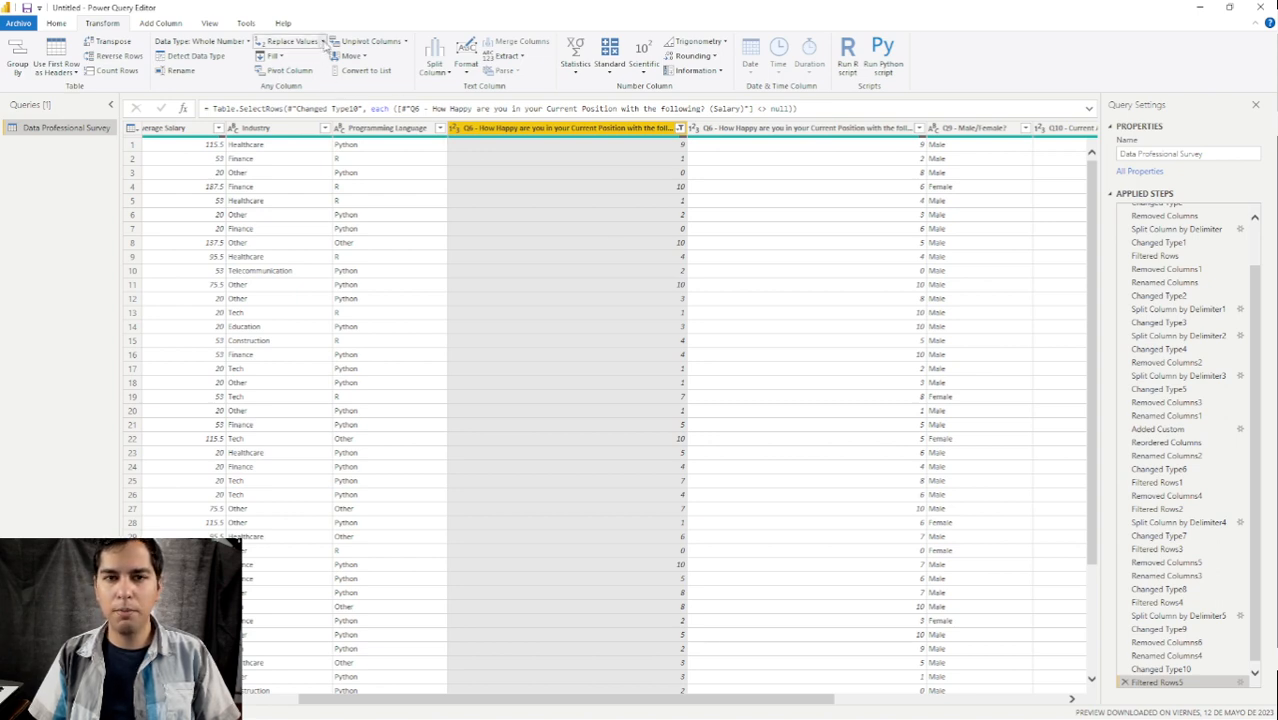
click(324, 42)
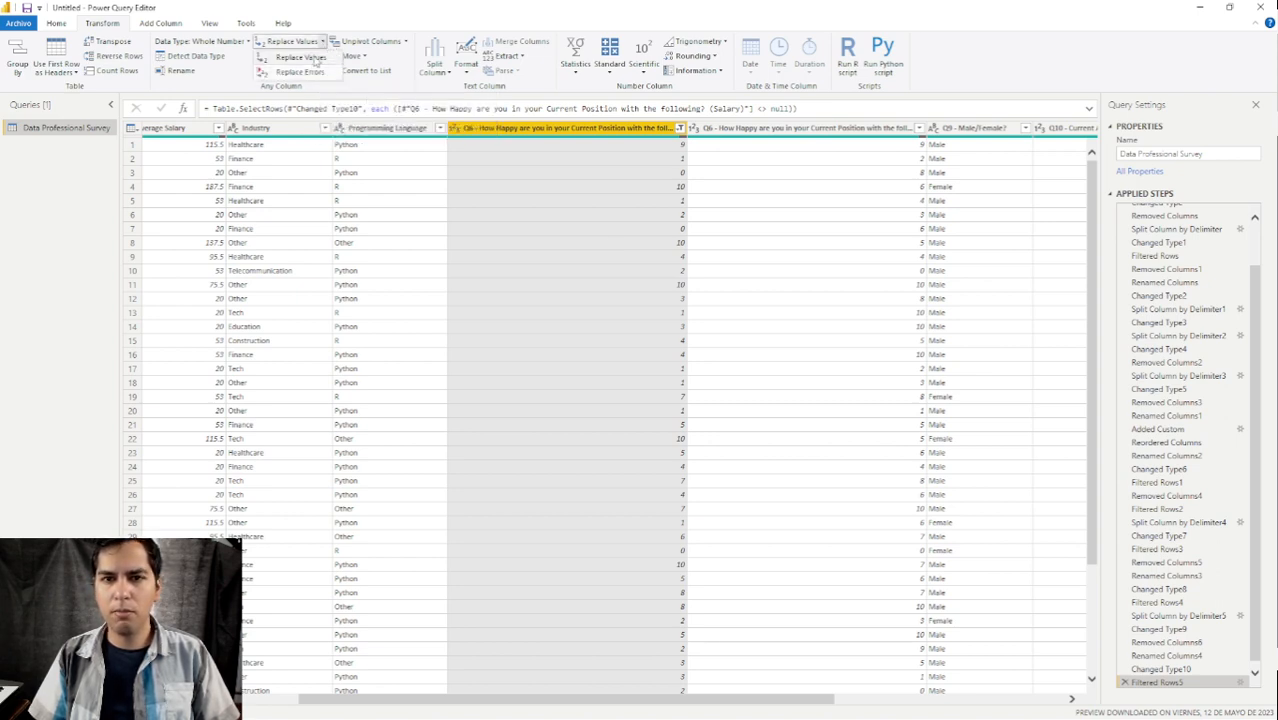
click(290, 72)
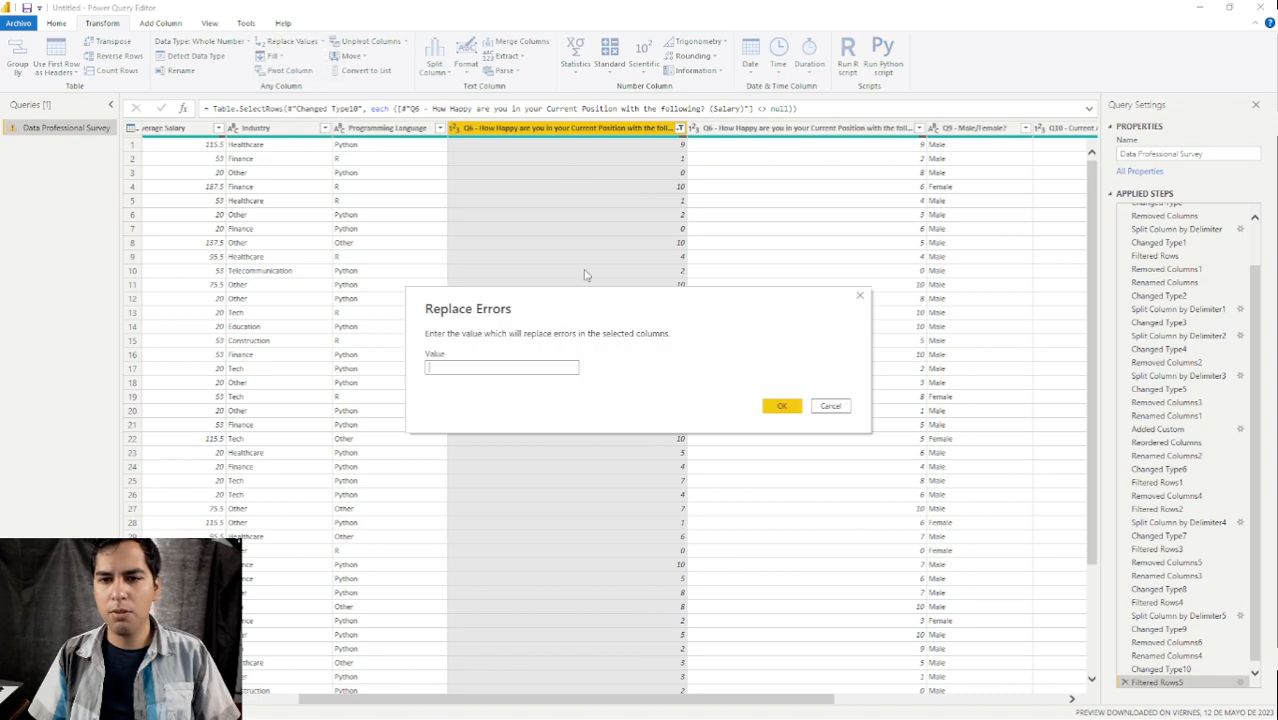
click(832, 405)
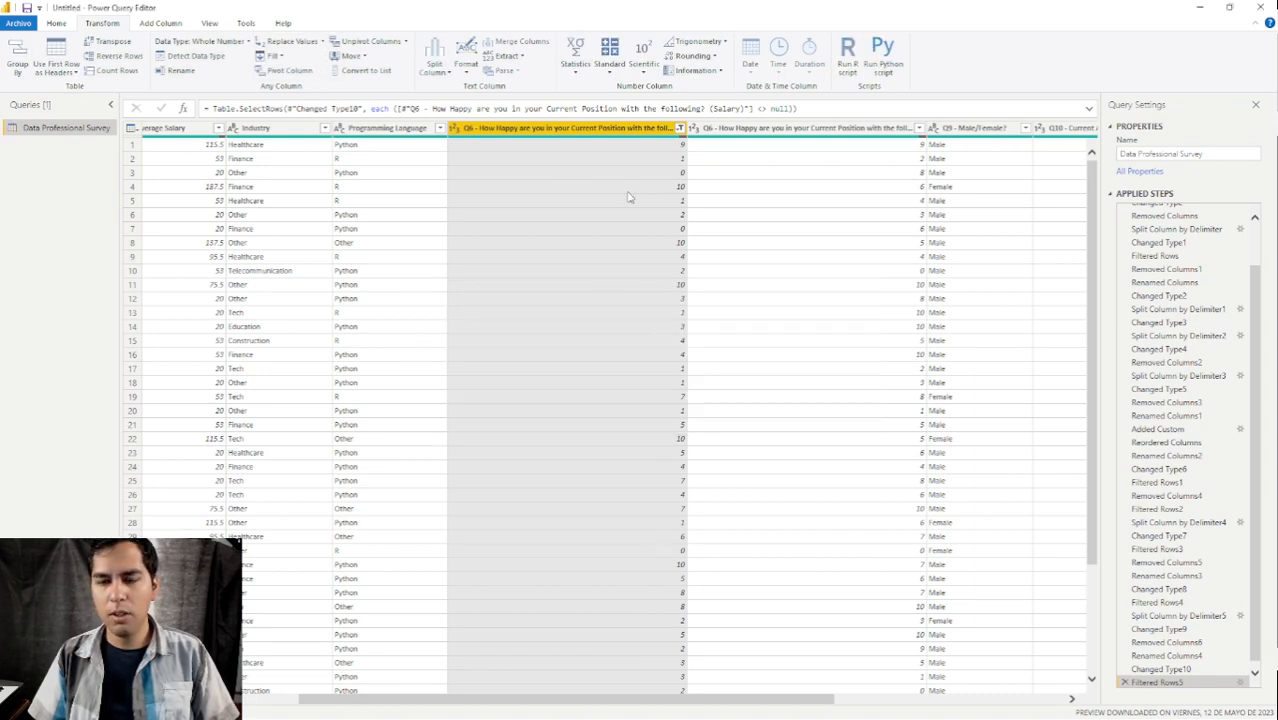
drag(629, 706, 757, 706)
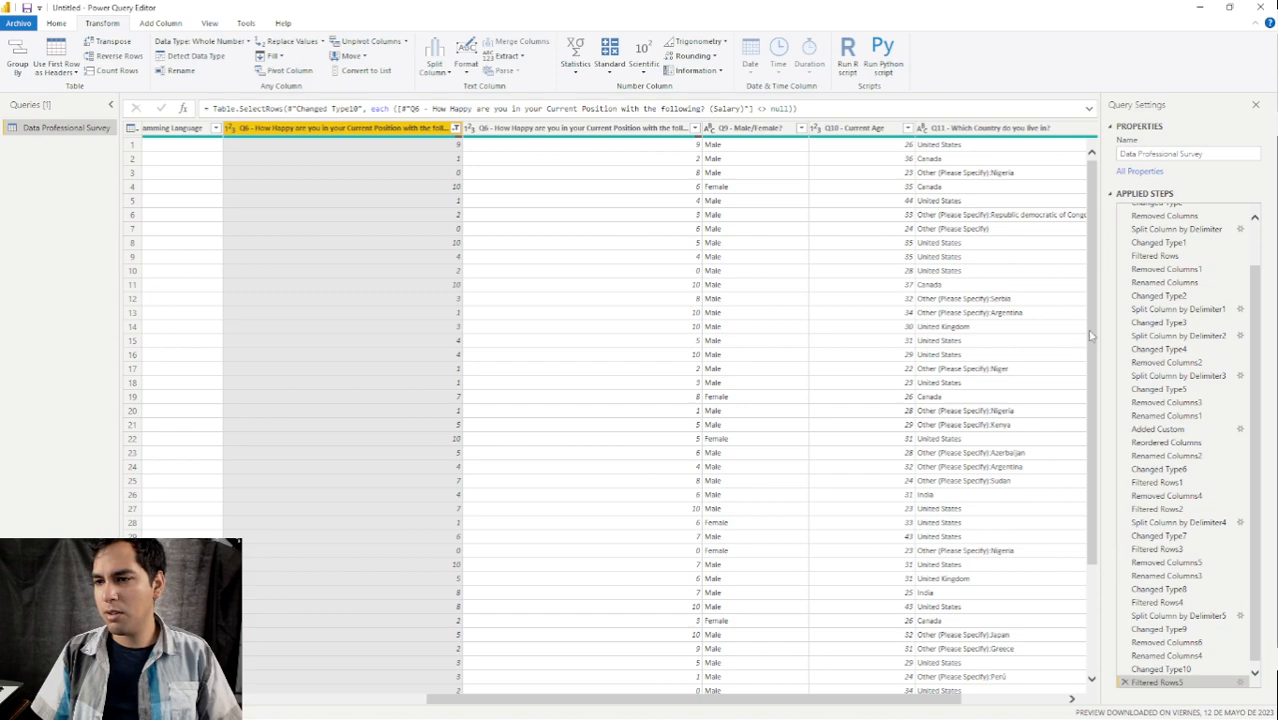
mouse_move(1092, 336)
mouse_down()
mouse_move(1092, 376)
mouse_move(1092, 336)
mouse_up()
click(940, 284)
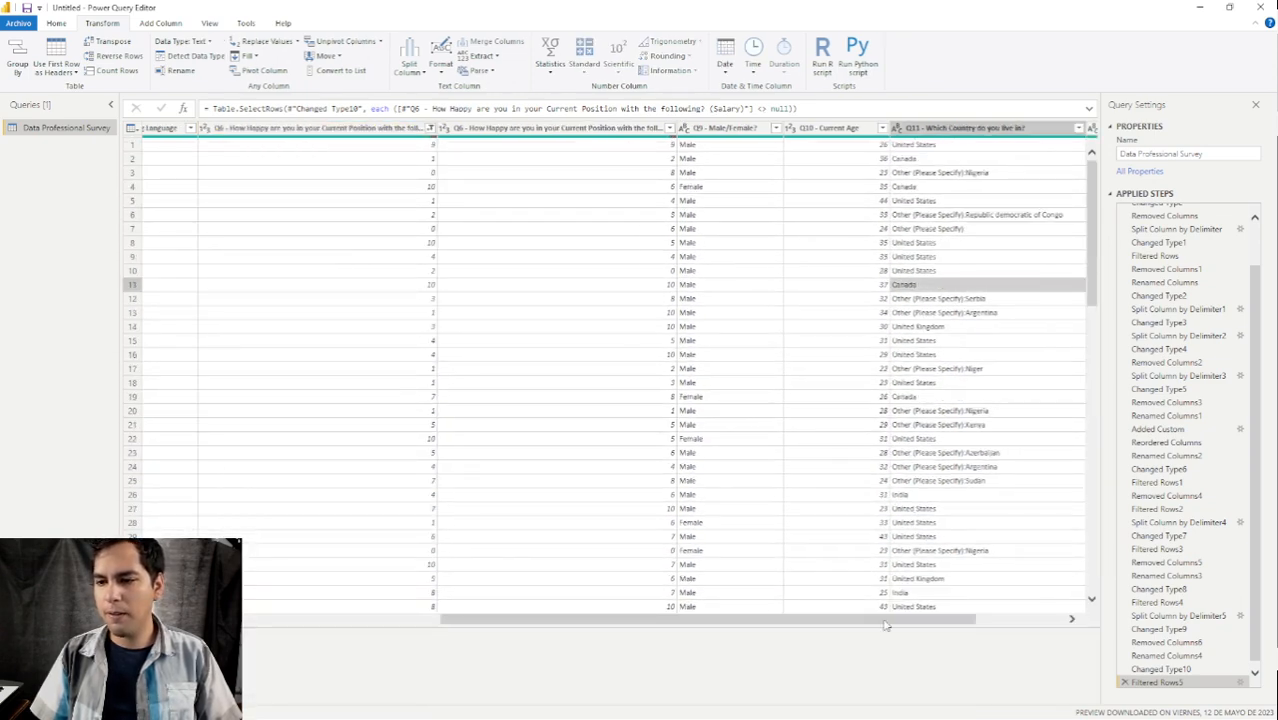
drag(882, 627, 878, 670)
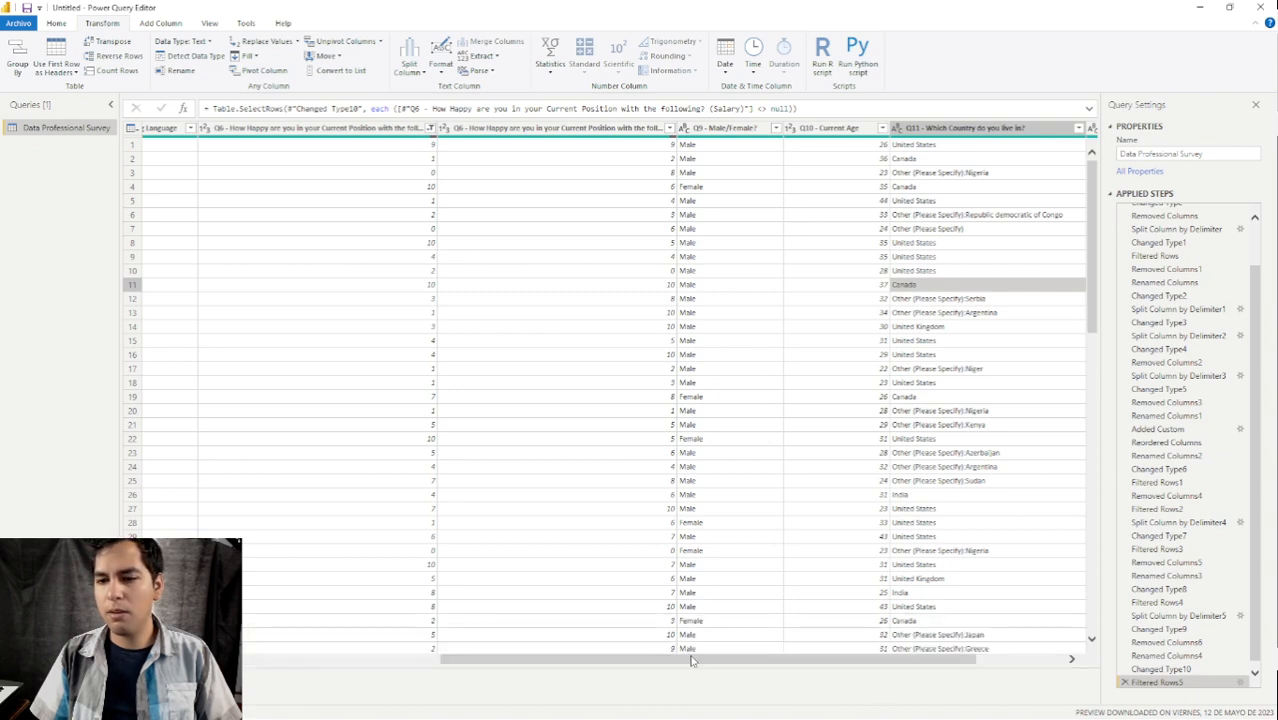
drag(690, 663, 590, 668)
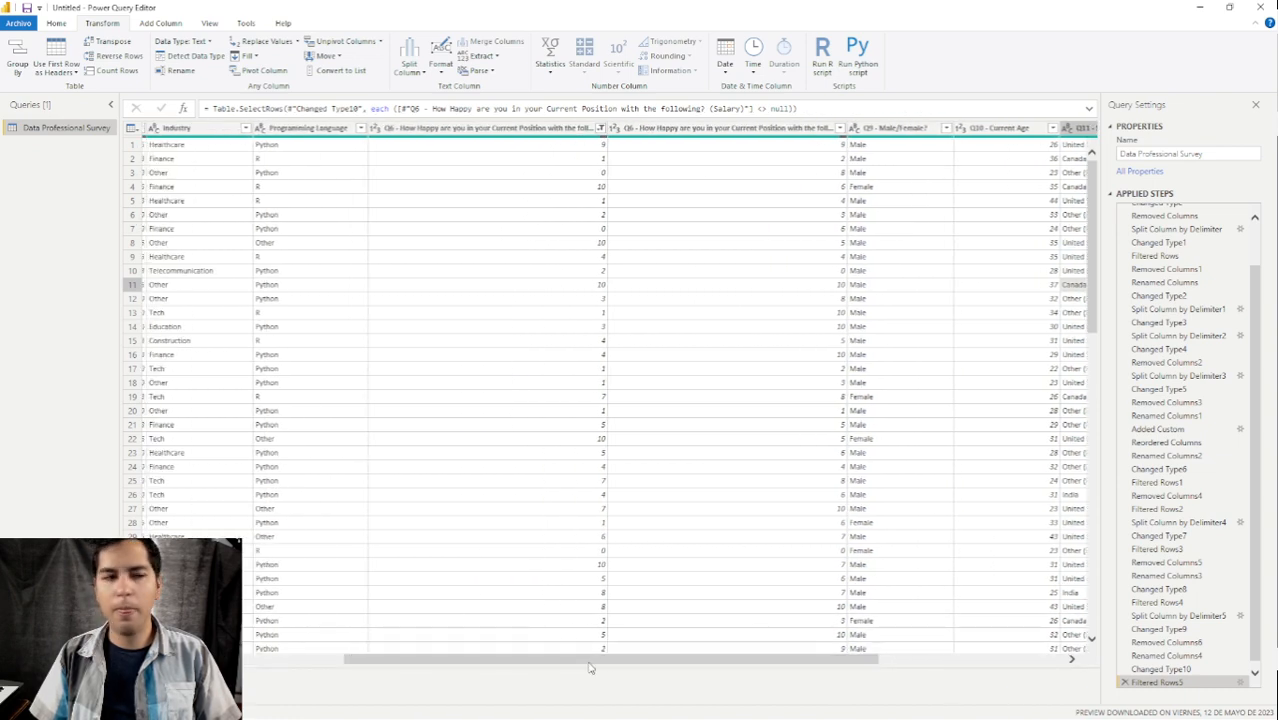
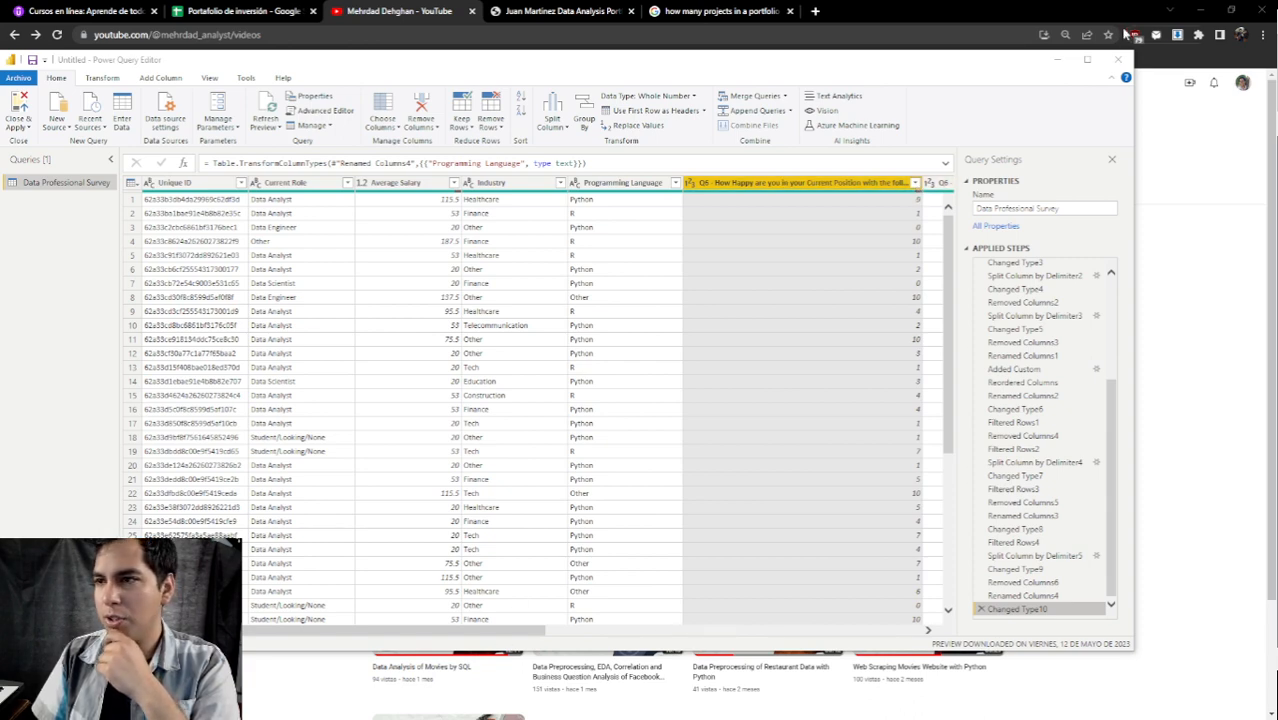
Group the survey rows by the Q6 (Salary) happiness column with a Count Rows column named Count, sorted in descending order.
click(1087, 59)
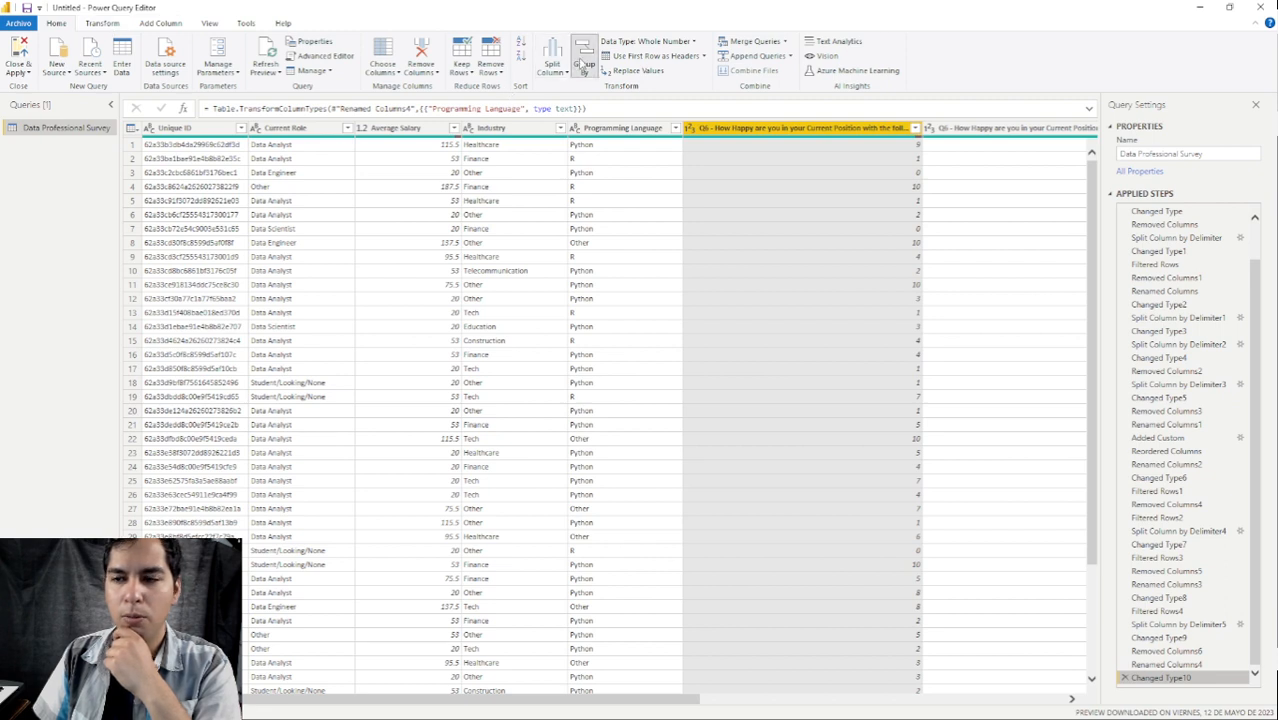
click(580, 63)
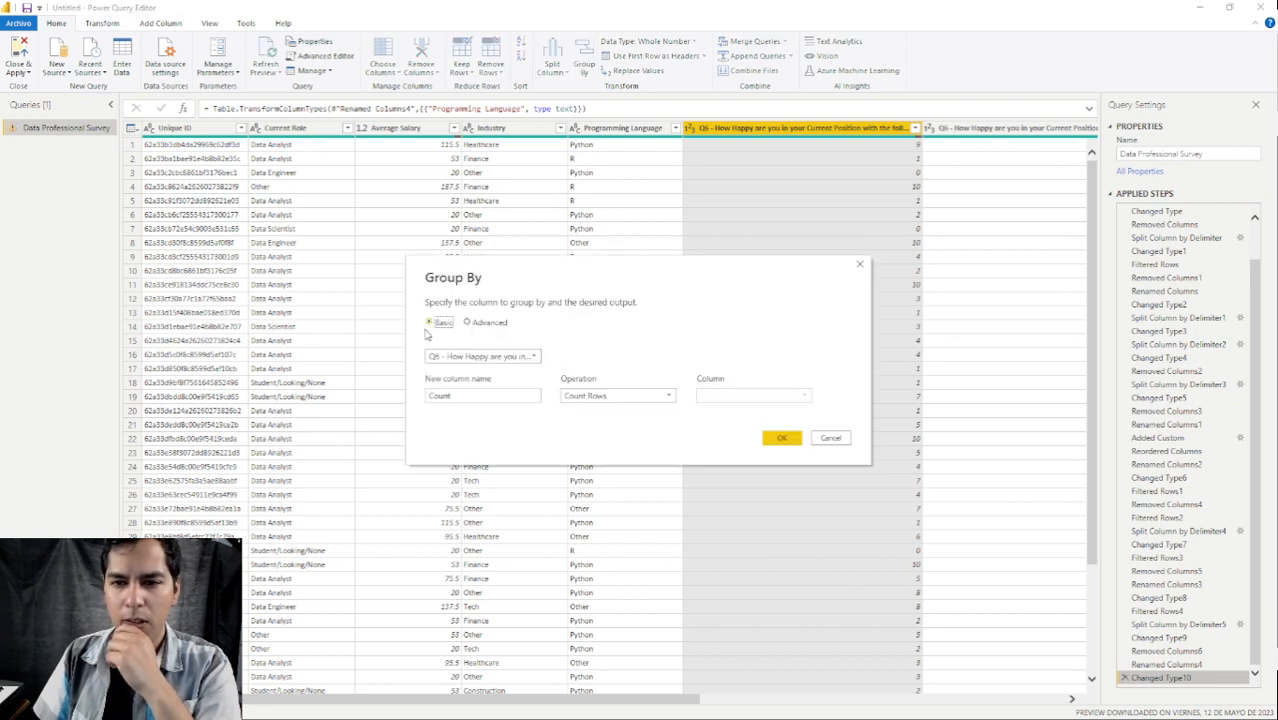
click(440, 397)
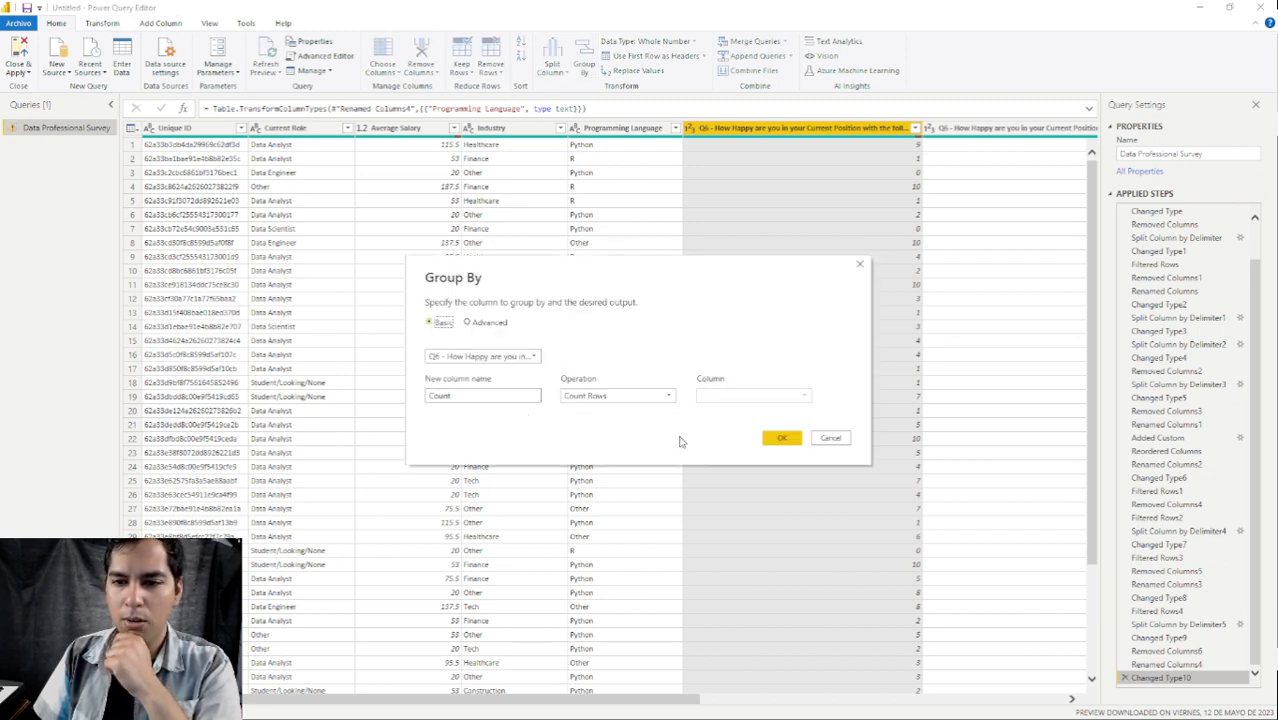
click(780, 437)
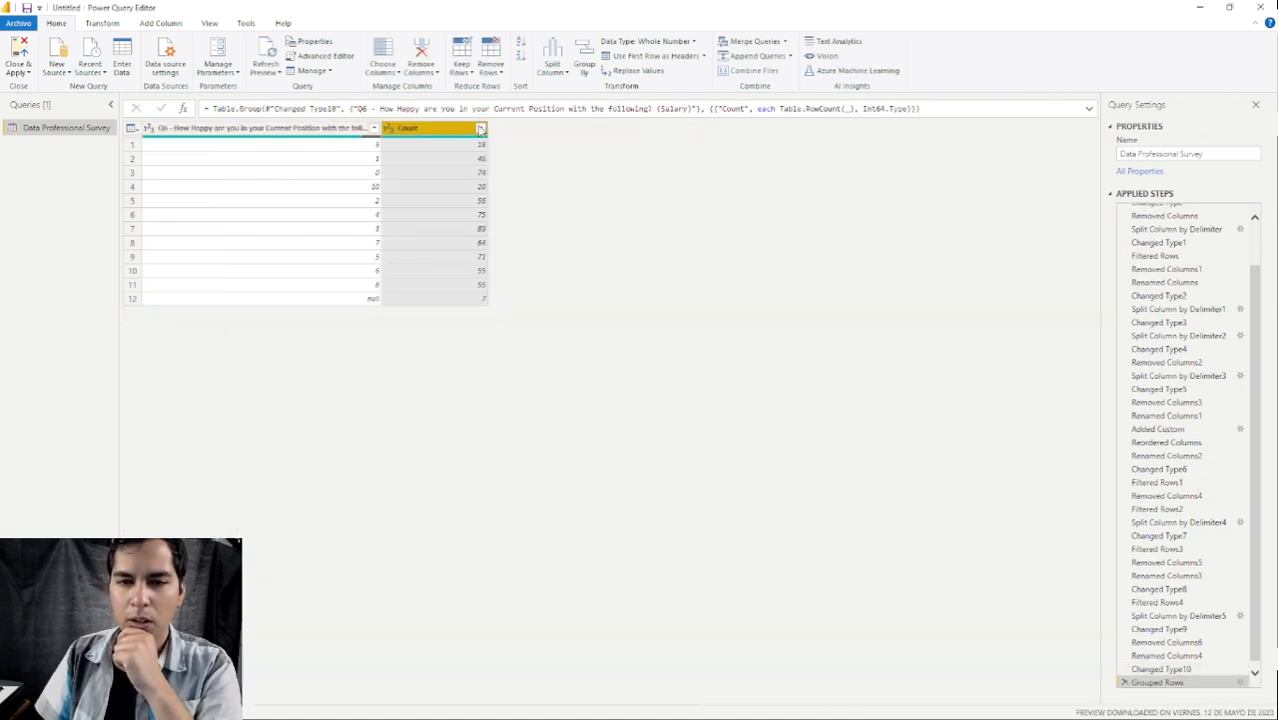
click(481, 129)
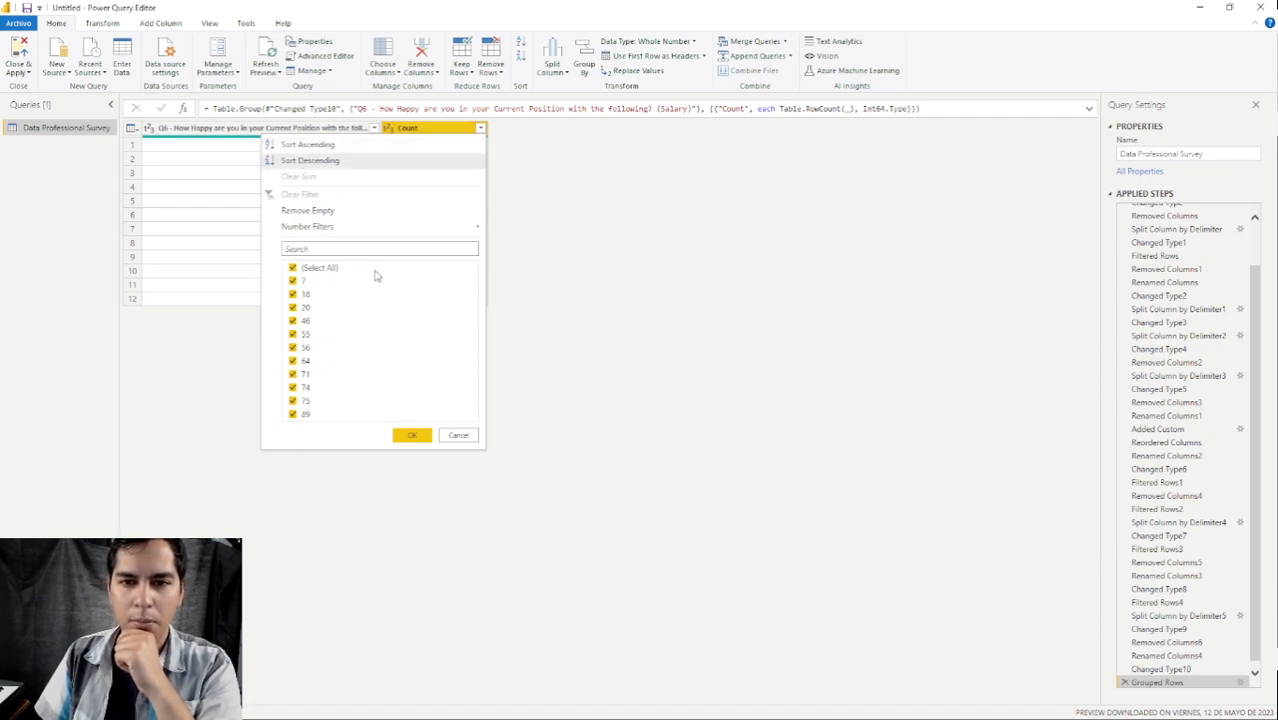
click(306, 162)
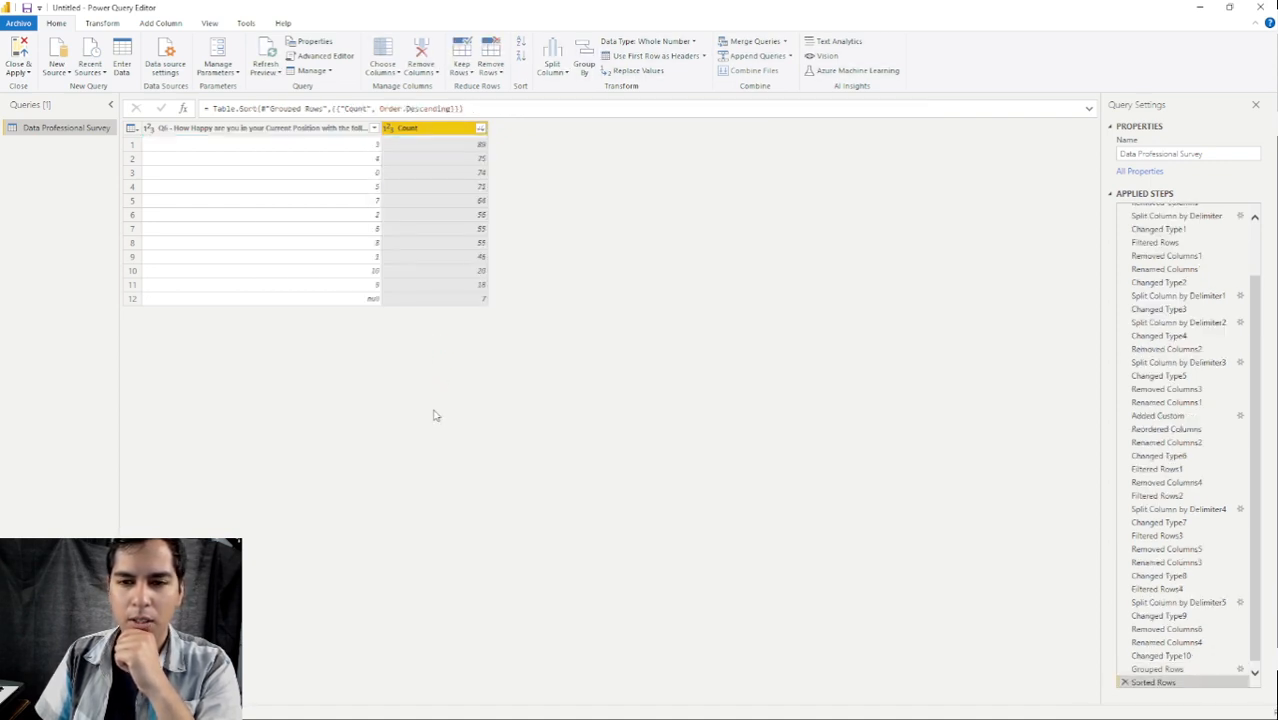
Examine how often each Q6 (Salary) rating and null occur in the grouped table, adjusting the rating column's width to read its header.
click(369, 150)
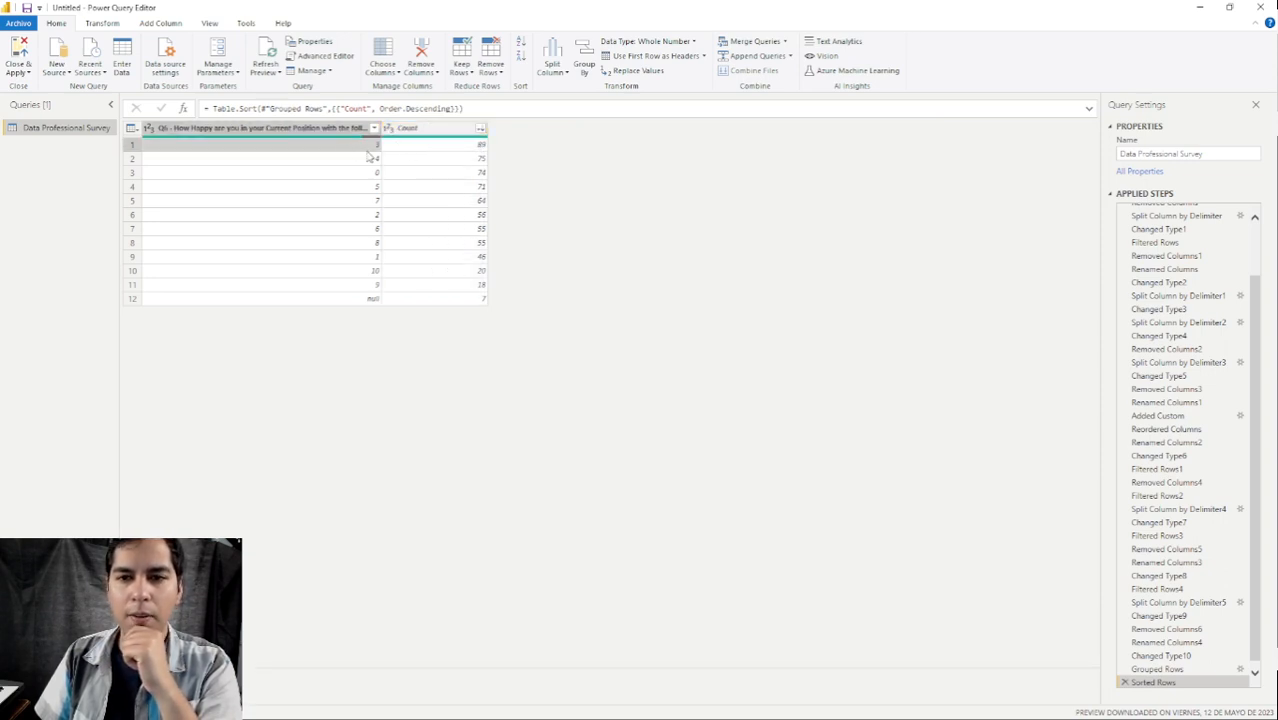
click(453, 148)
click(369, 150)
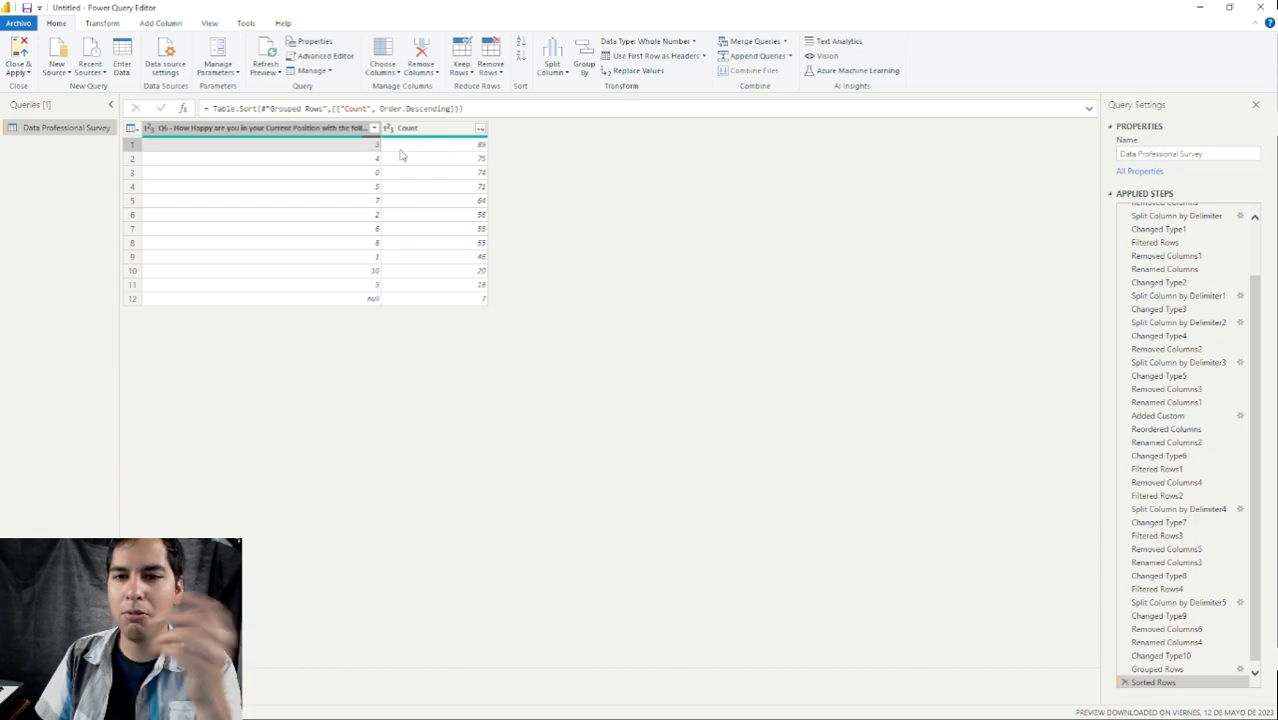
click(405, 301)
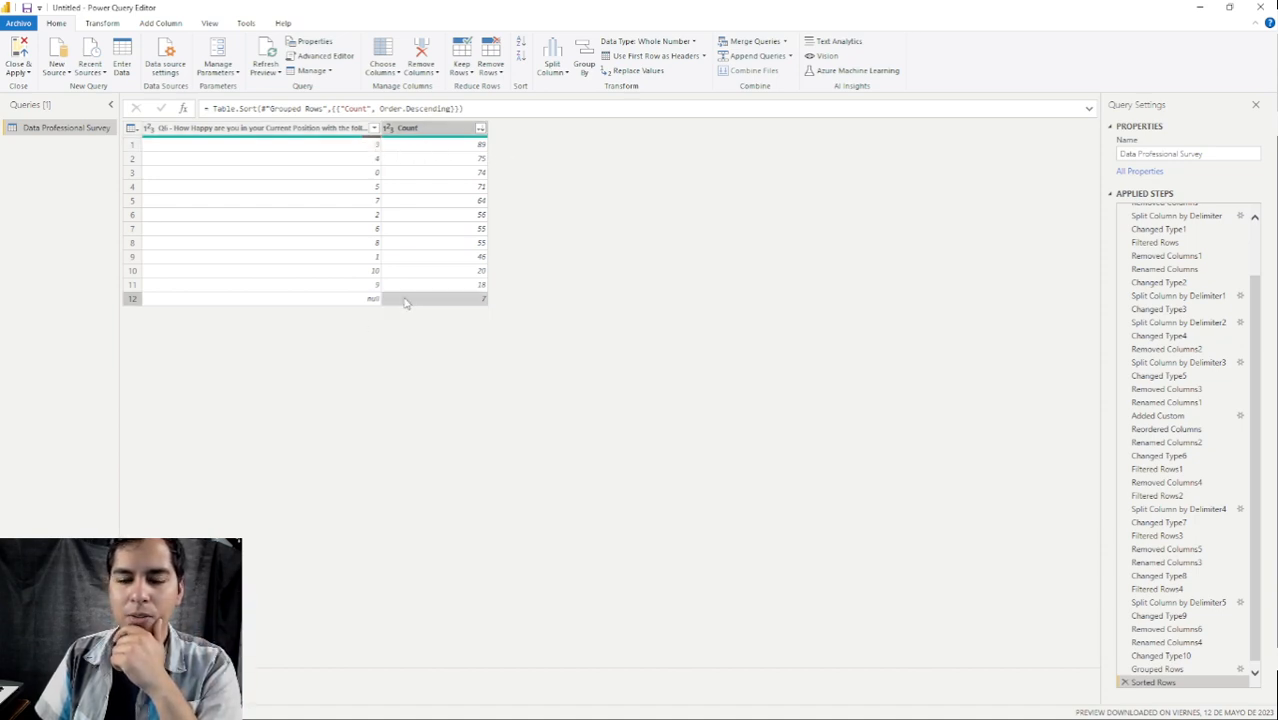
click(376, 150)
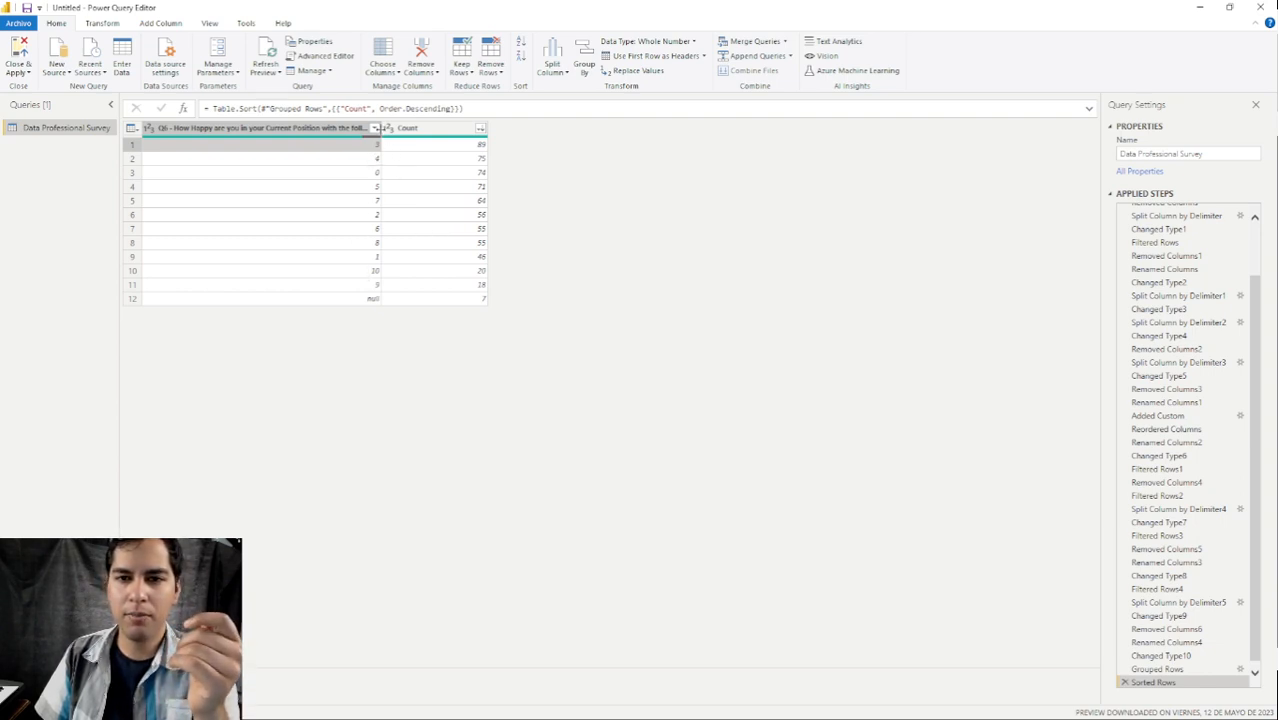
drag(380, 128, 435, 128)
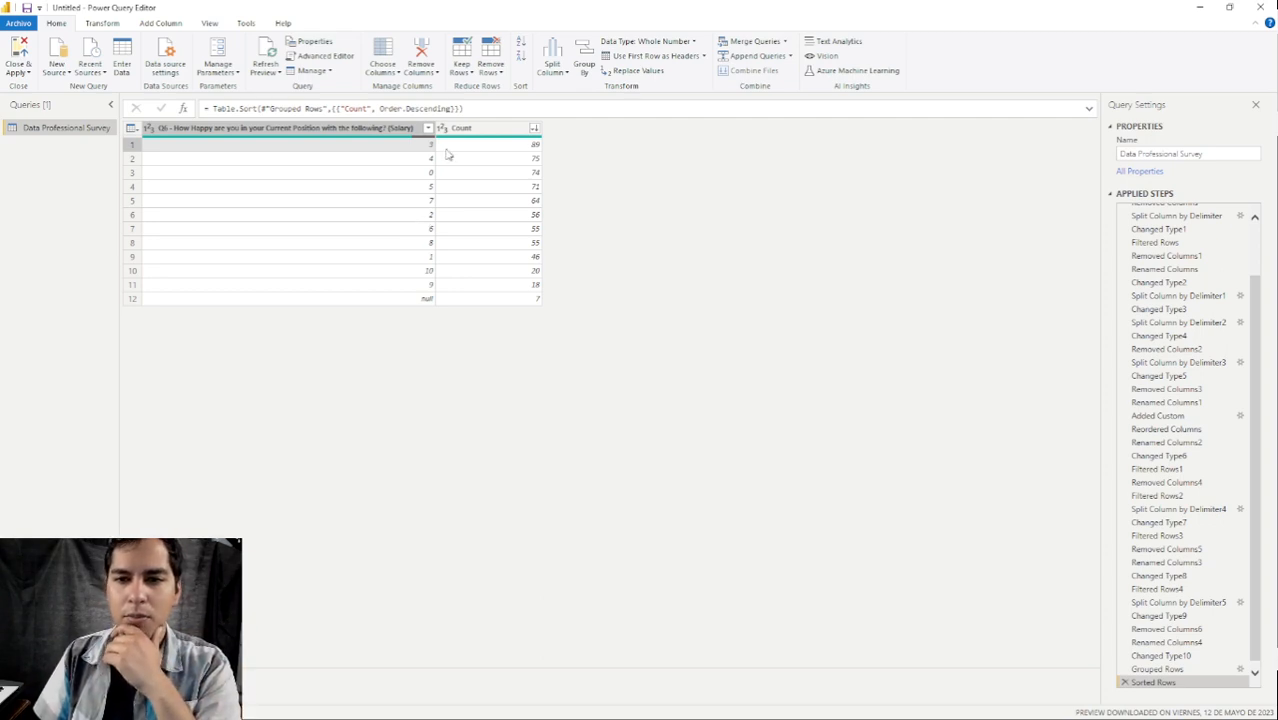
drag(437, 127, 403, 128)
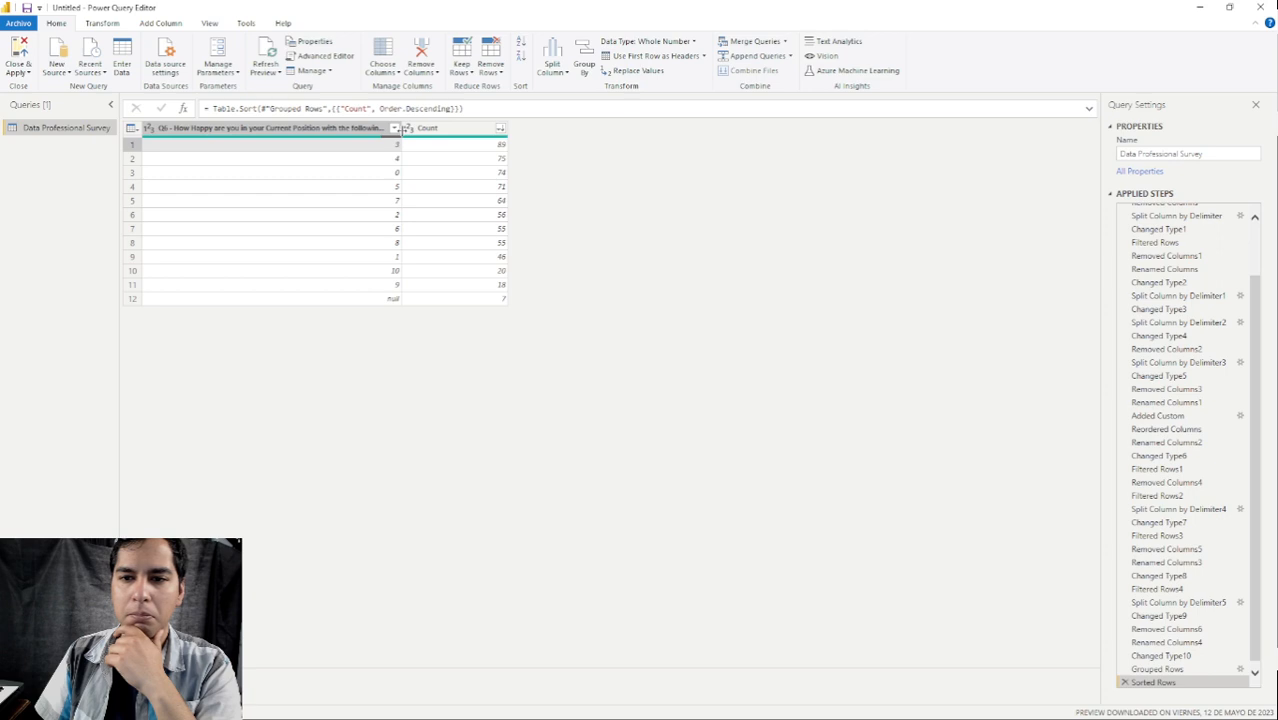
click(484, 148)
key(Down)
key(Down)
key(Down)
key(Down)
key(Down)
key(Down)
key(Down)
key(Down)
key(Down)
key(Down)
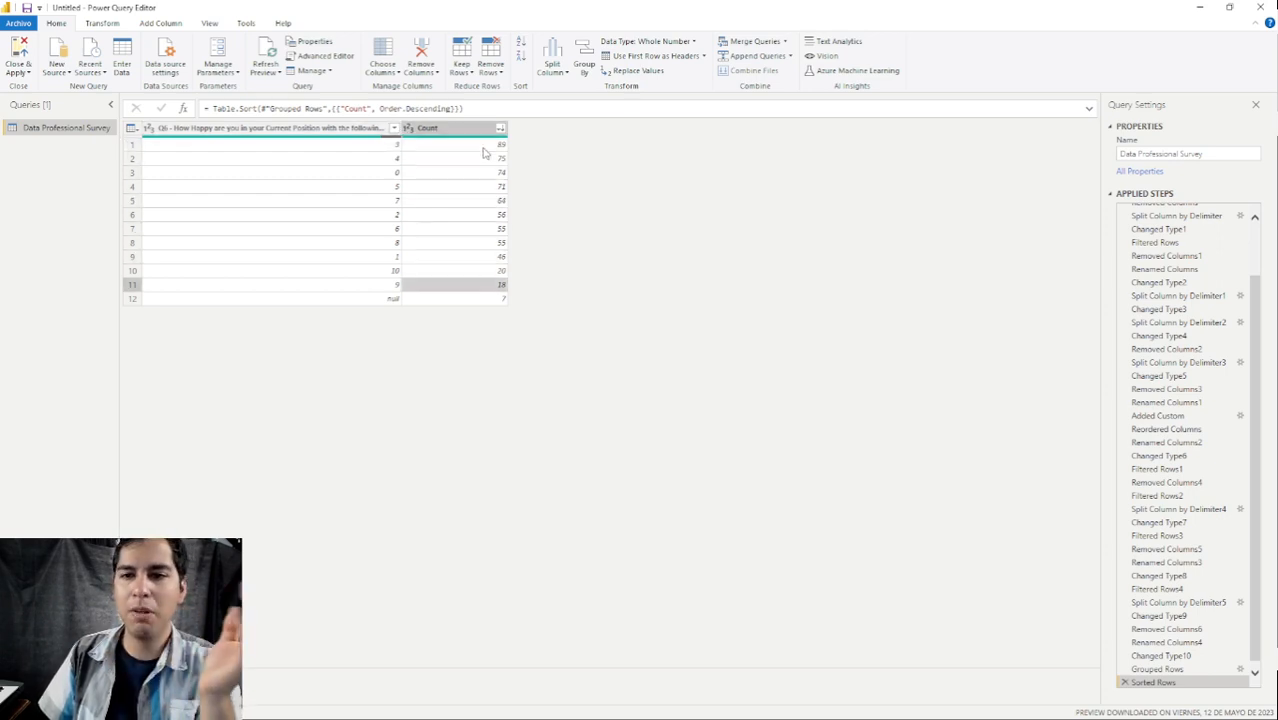
key(Up)
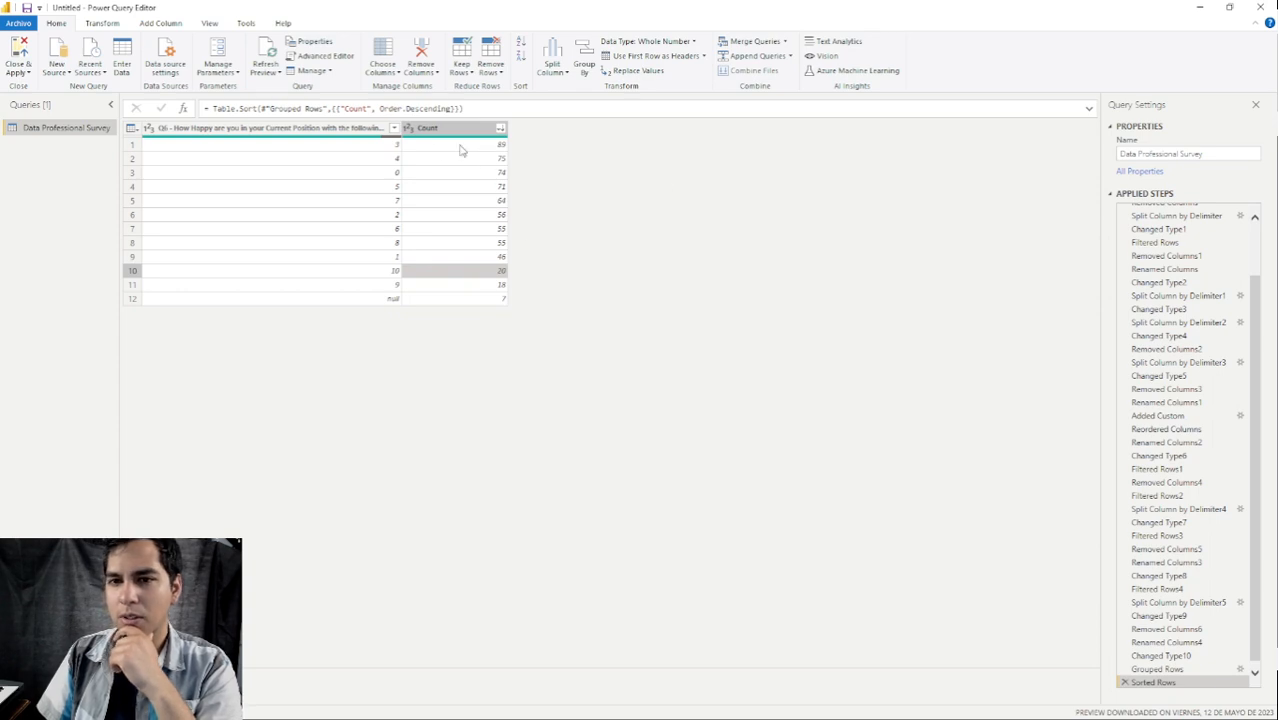
click(397, 148)
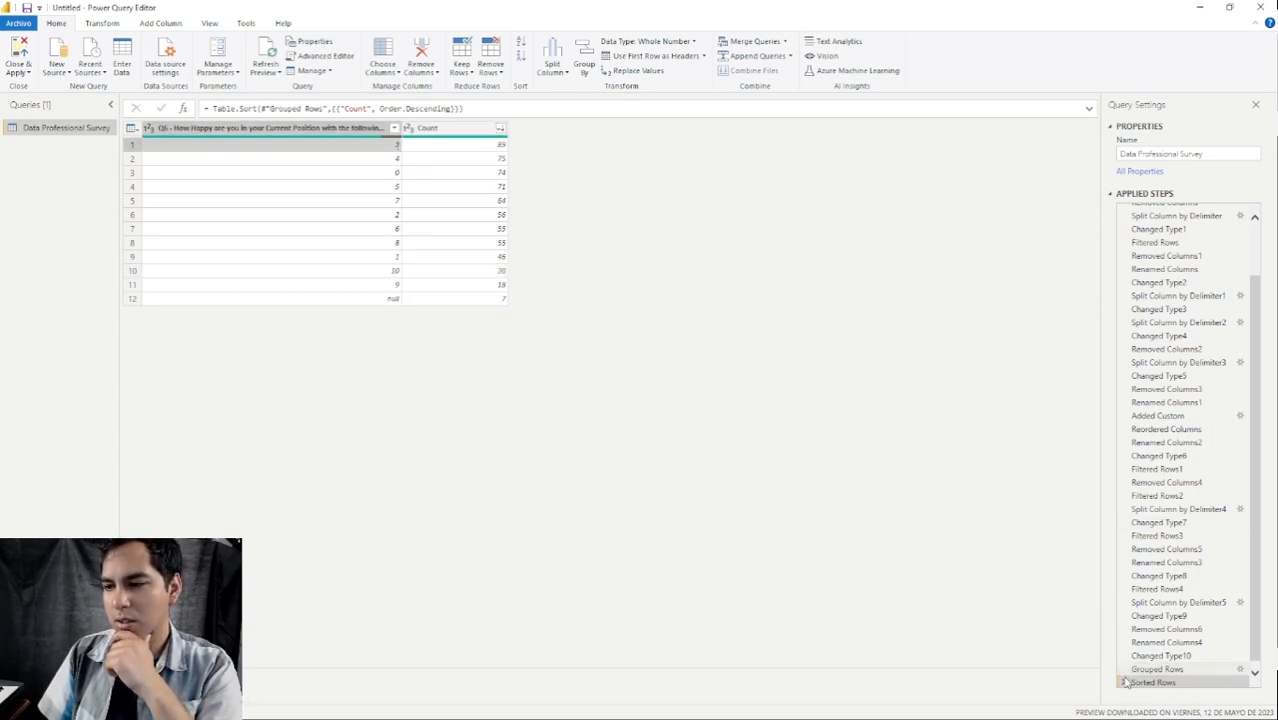
Delete the Sorted Rows, Grouped Rows and Changed Type10 applied steps from the query.
scroll(1172, 598, down, 1)
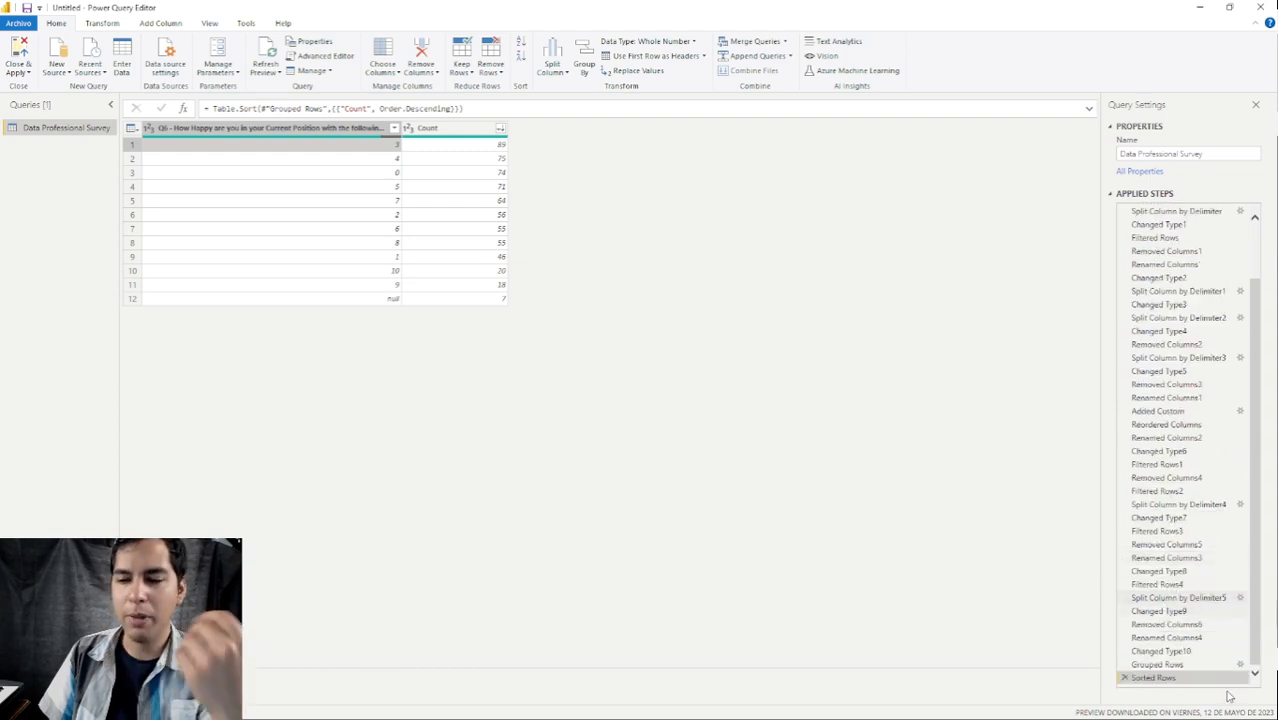
click(1124, 679)
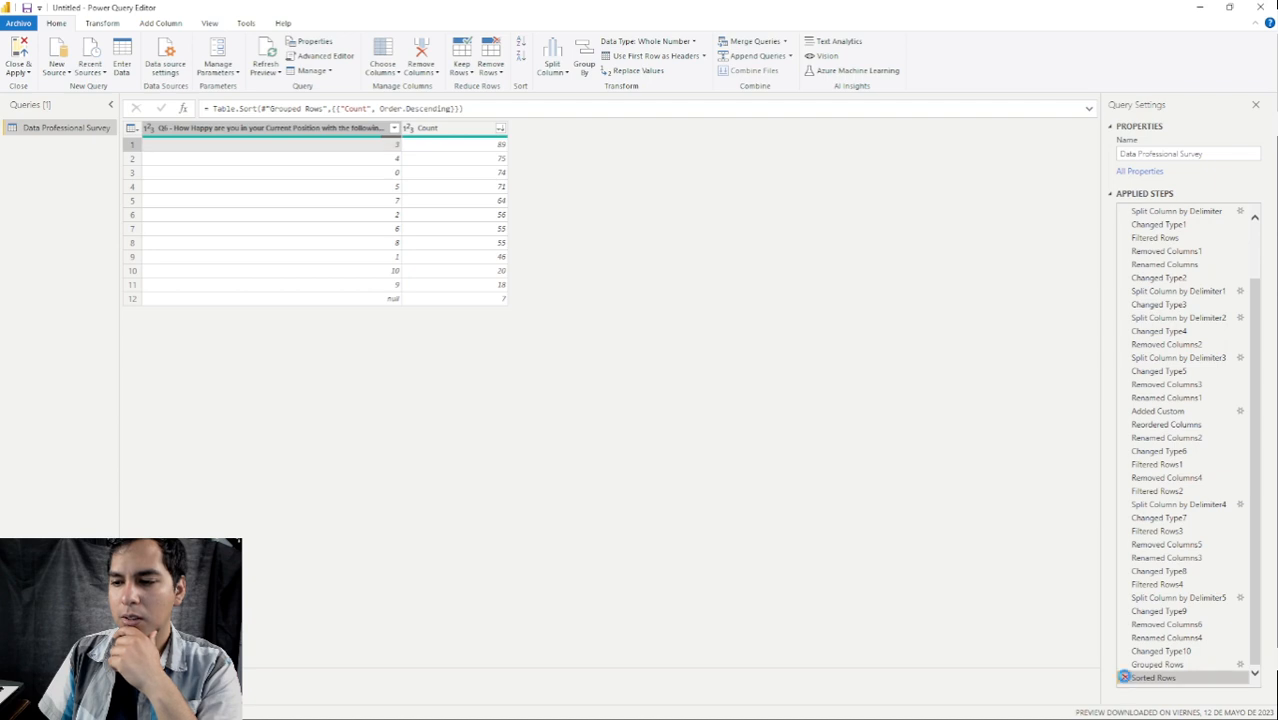
click(1124, 679)
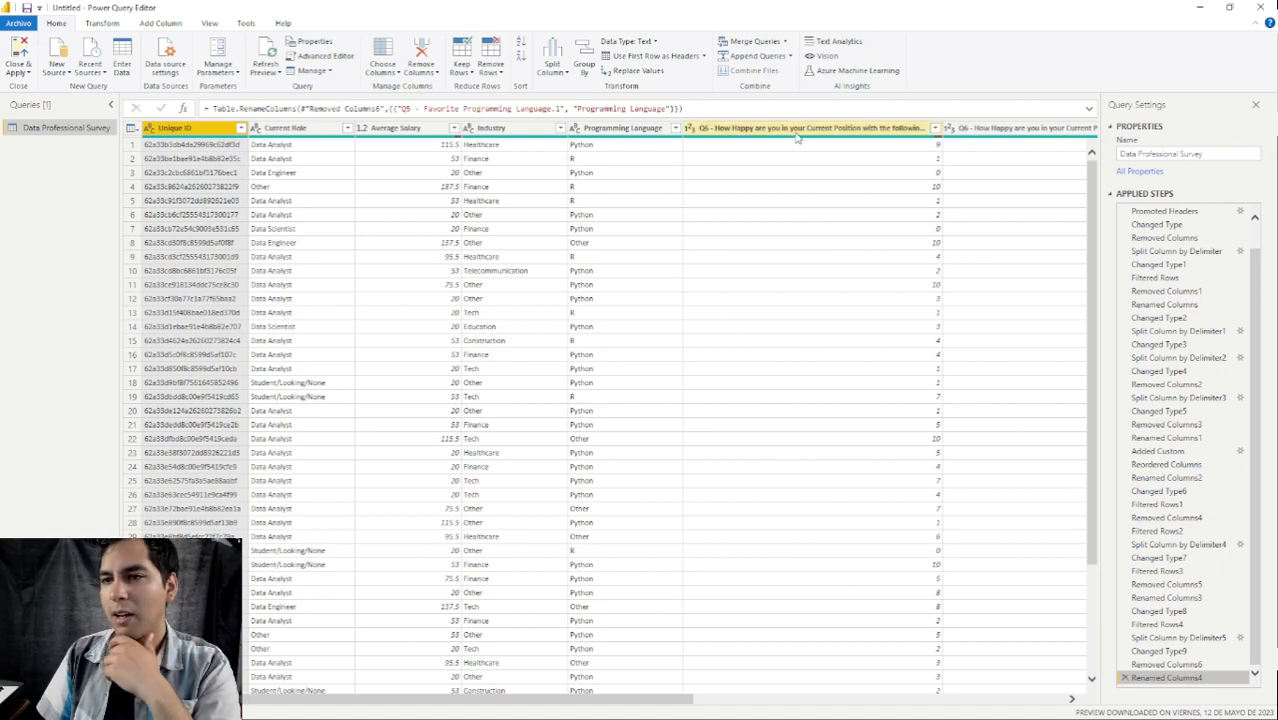
Replace null with 3 in the Q6 (Salary) happiness column and apply its filter with all values selected.
click(835, 134)
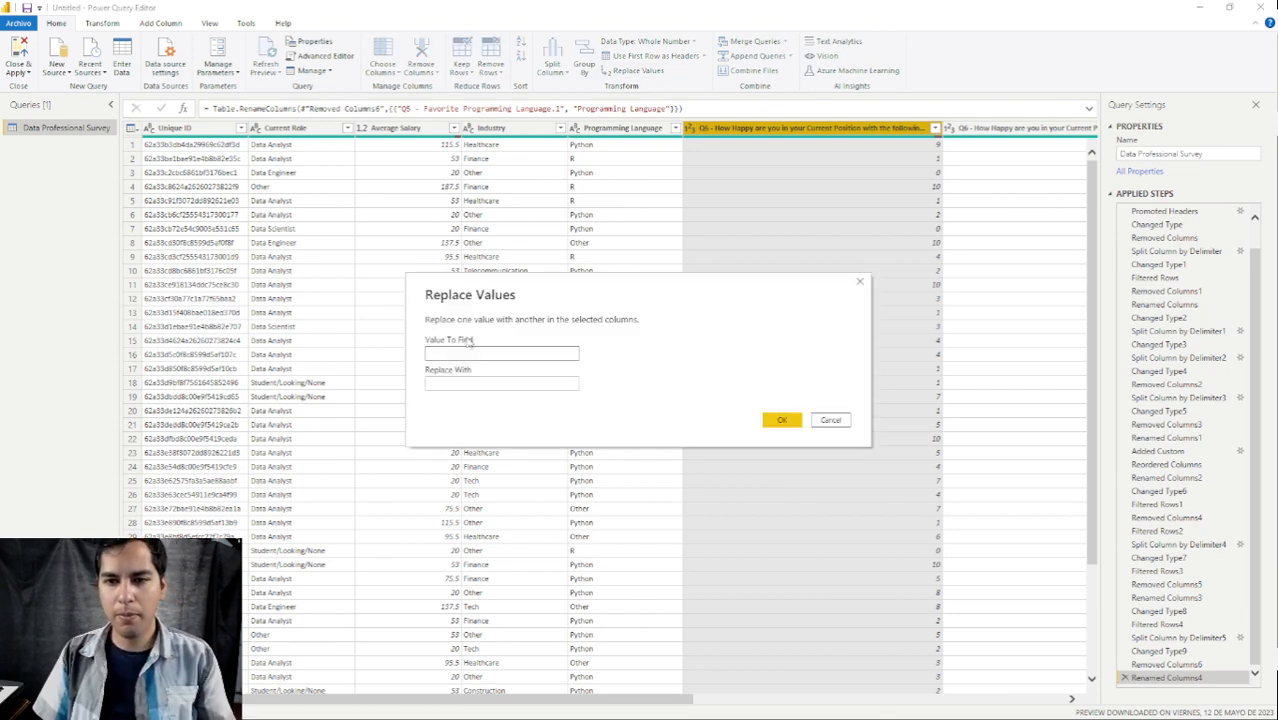
text(ll)
click(469, 382)
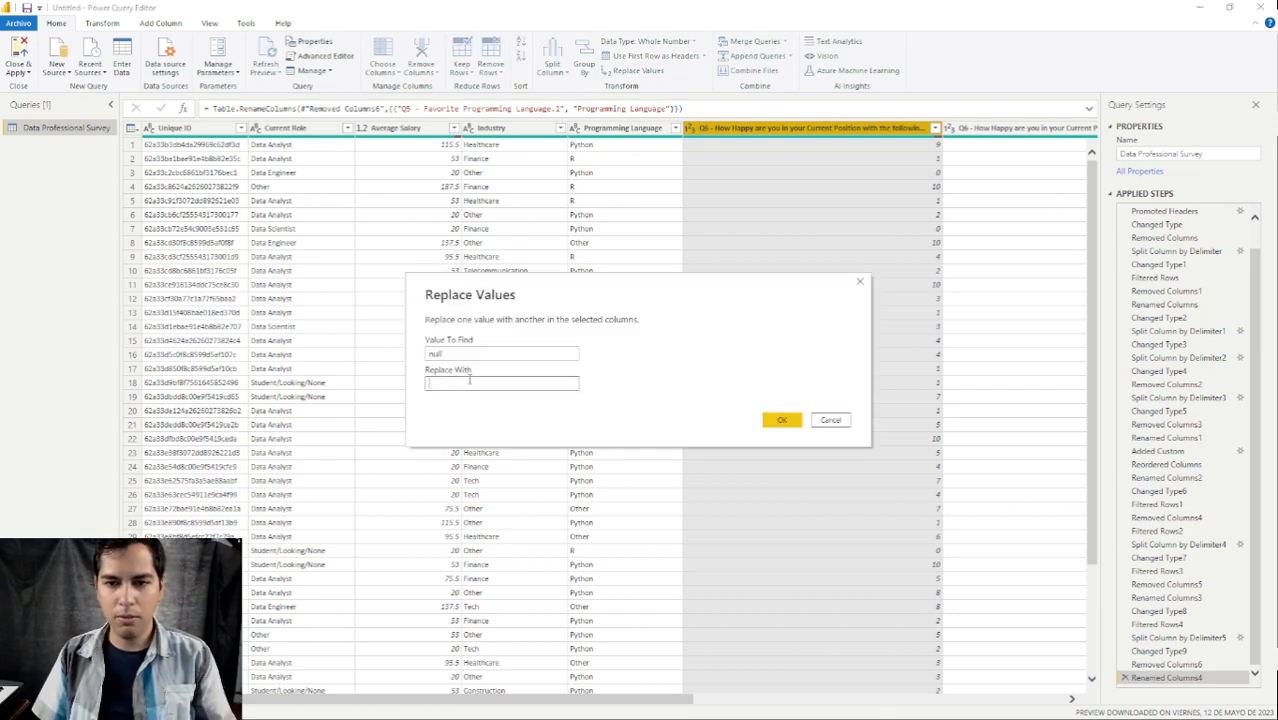
text(3)
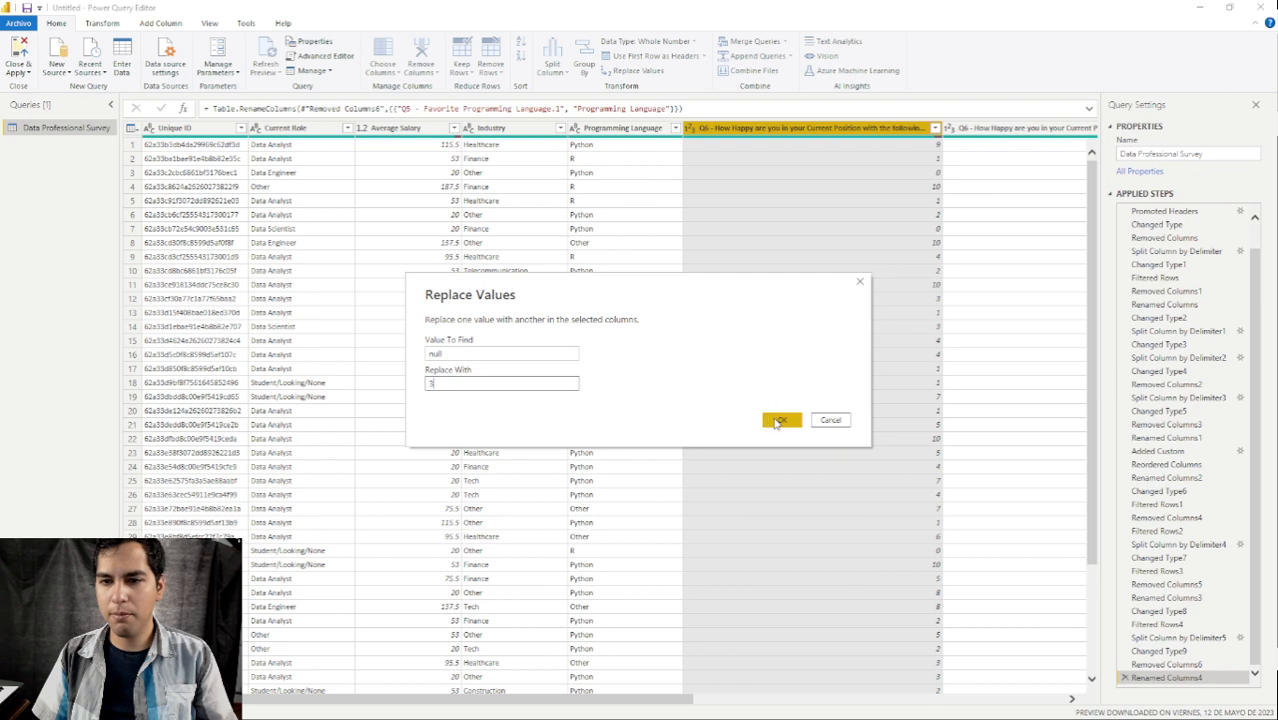
click(779, 420)
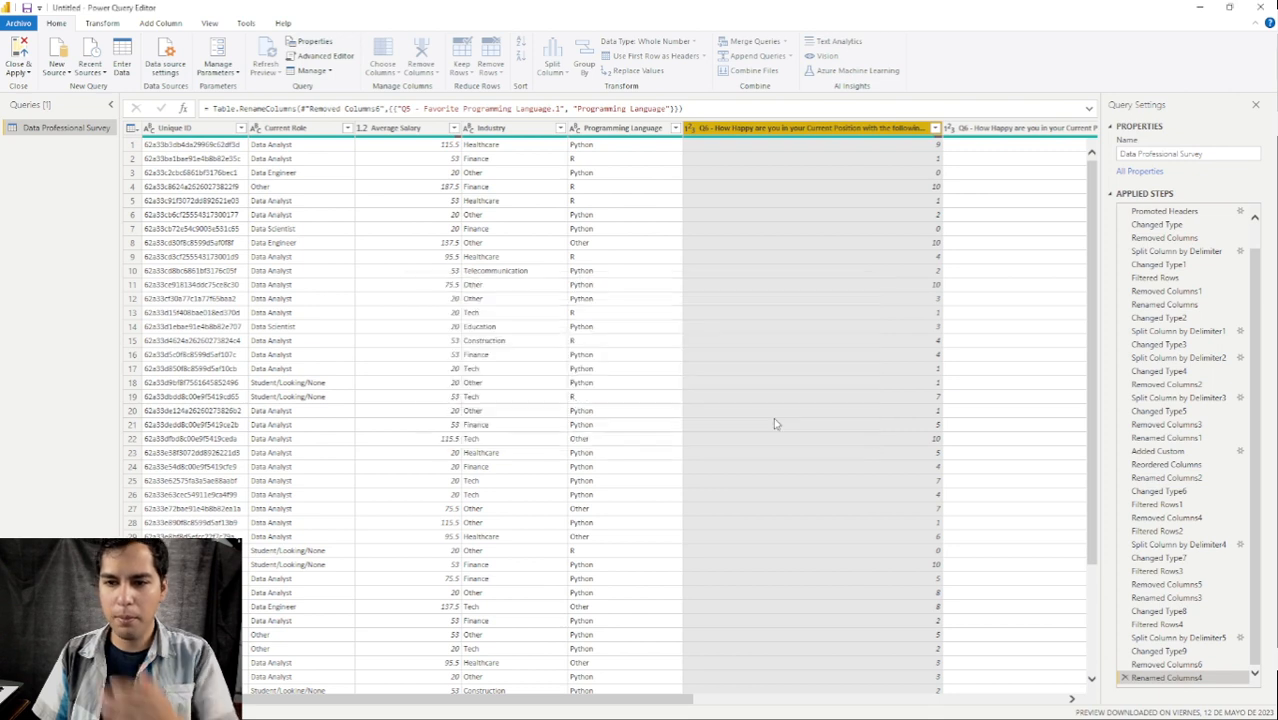
click(934, 128)
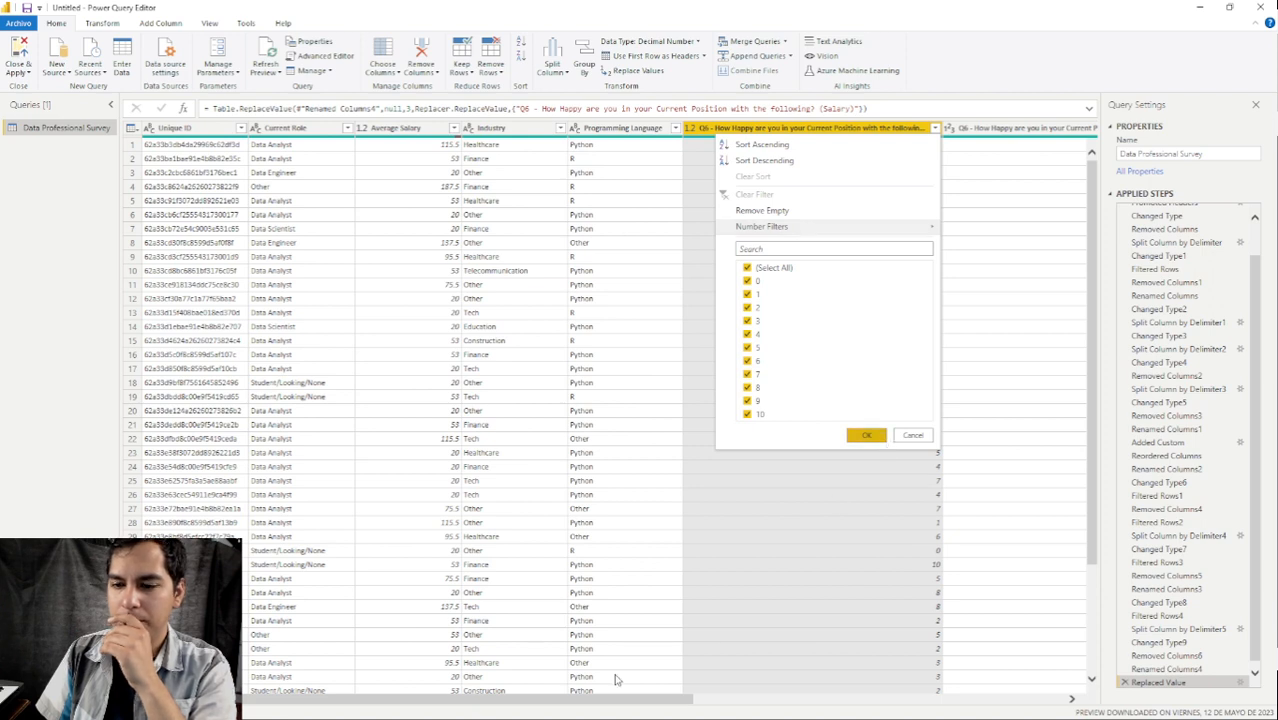
key(Return)
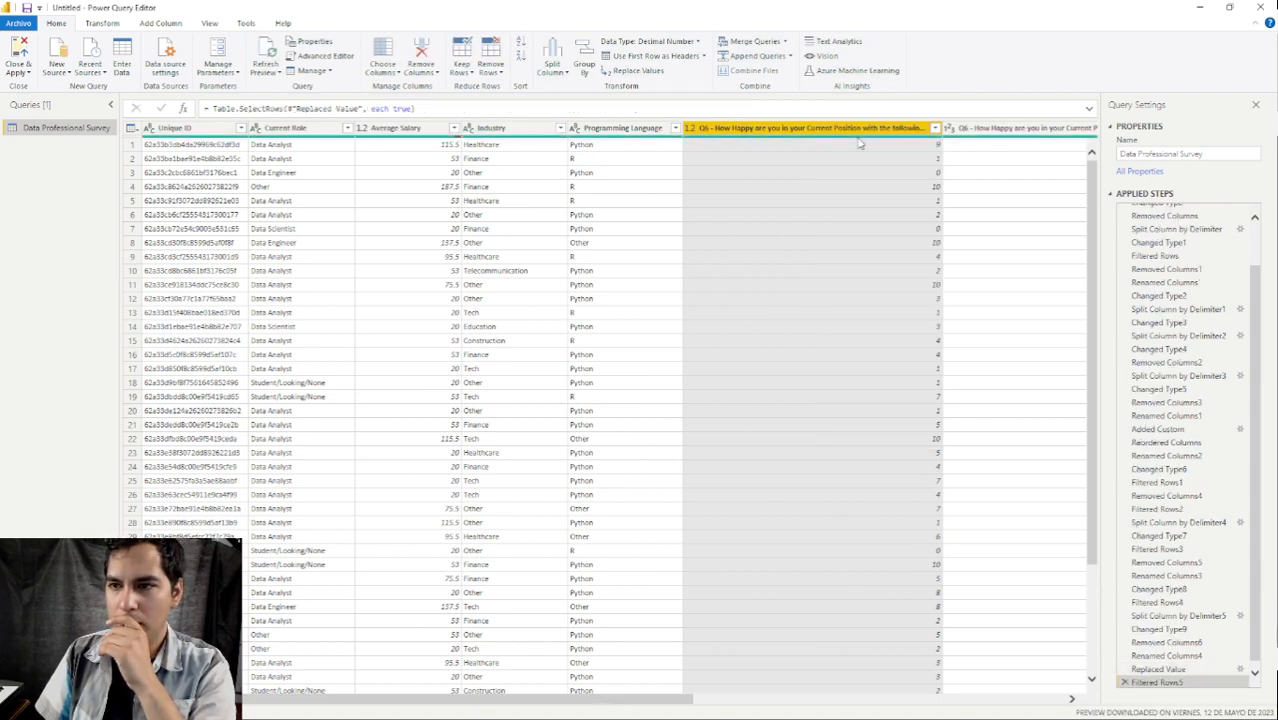
double_click(858, 128)
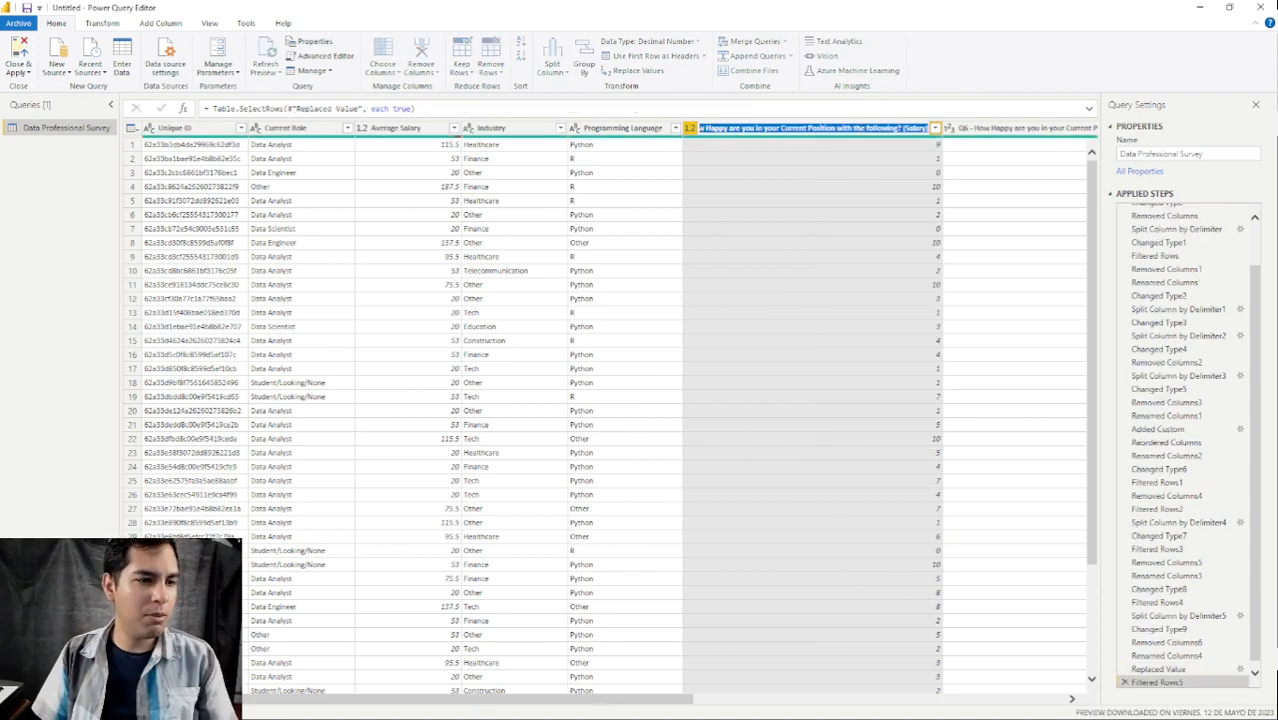
click(926, 128)
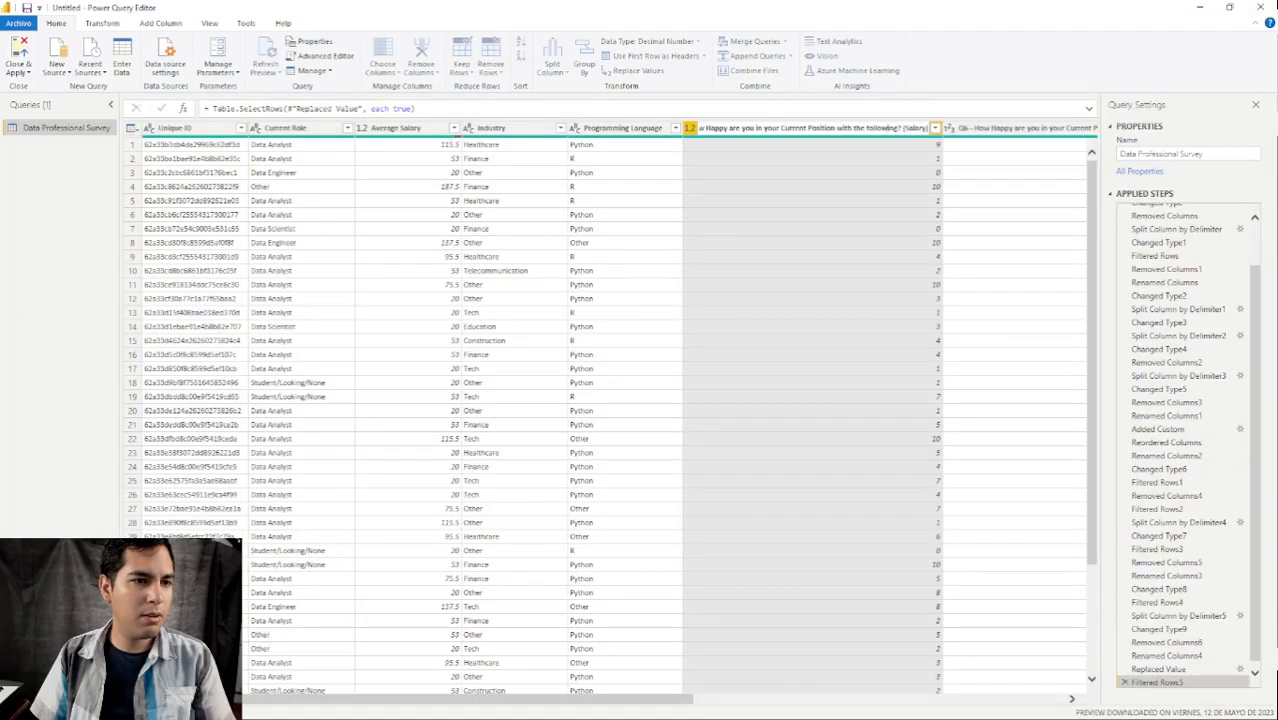
key(Return)
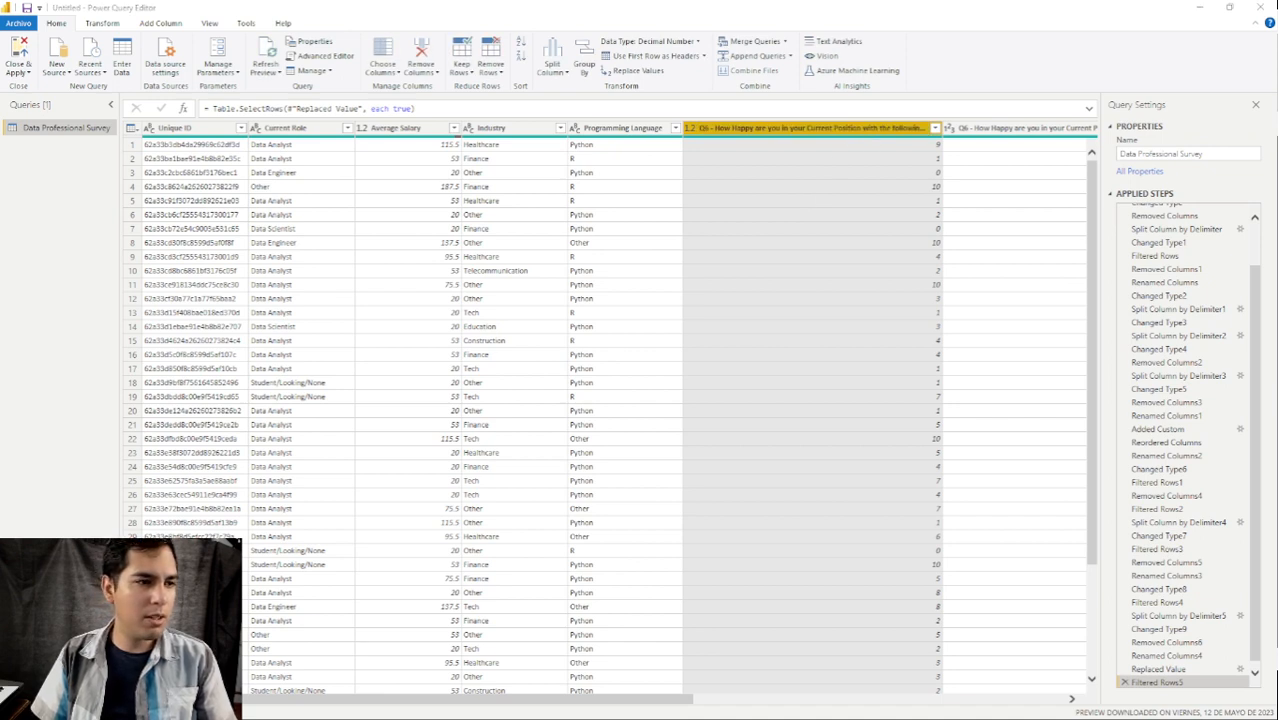
Rename the Q6 (Salary) happiness column as Happiness level (Salary).
double_click(783, 129)
text(H)
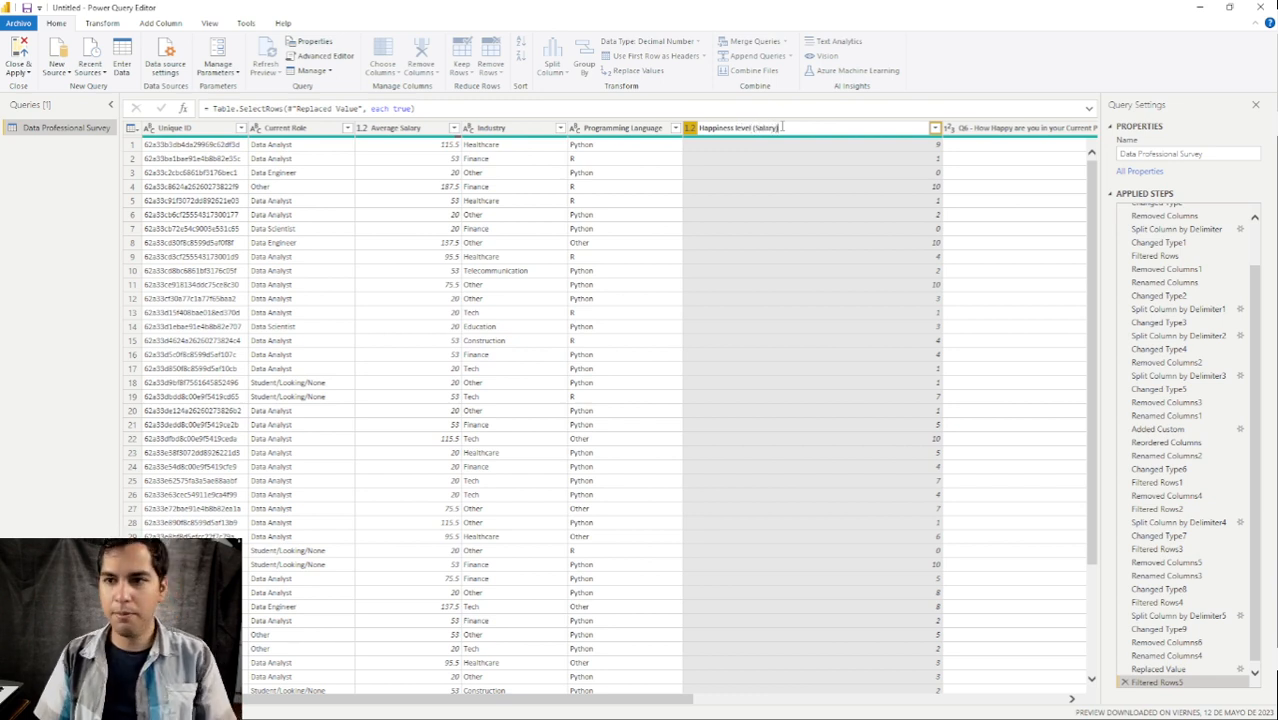
text(appiness level (Salary))
key(Return)
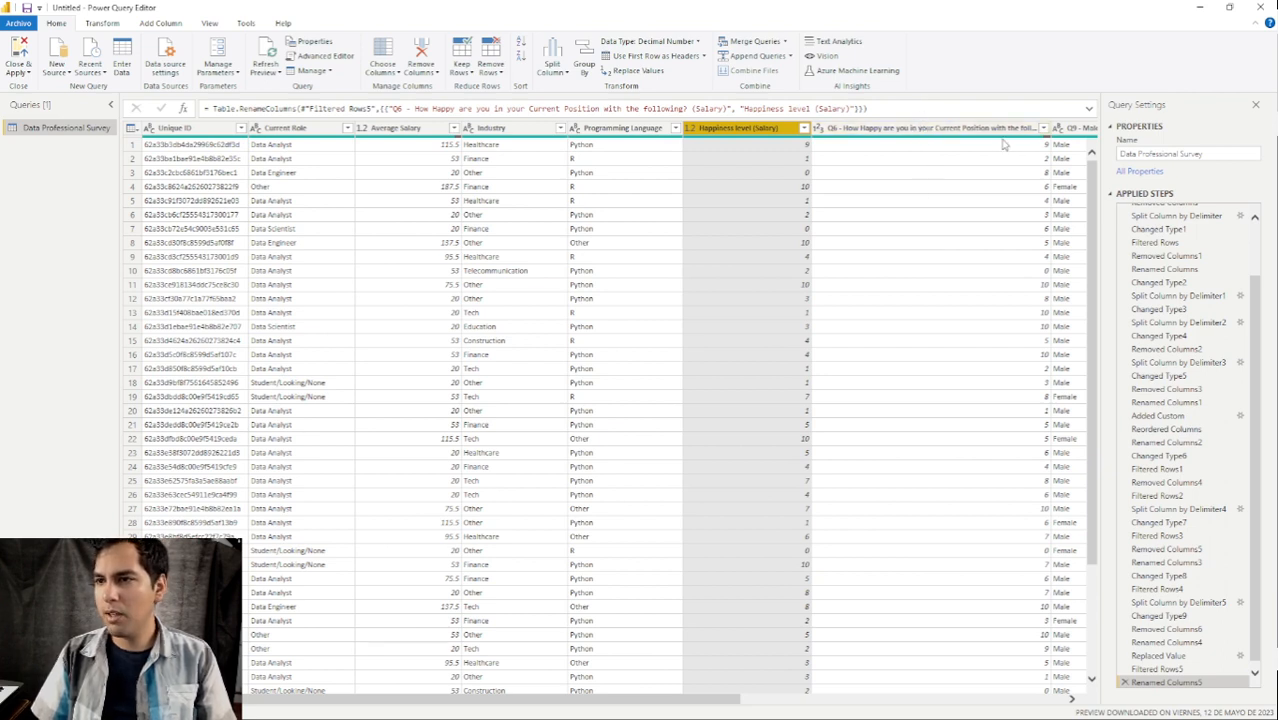
Filter the Q6 (Work/Life Balance) happiness column to null rows for inspection, and restore the filter to all values.
click(1043, 128)
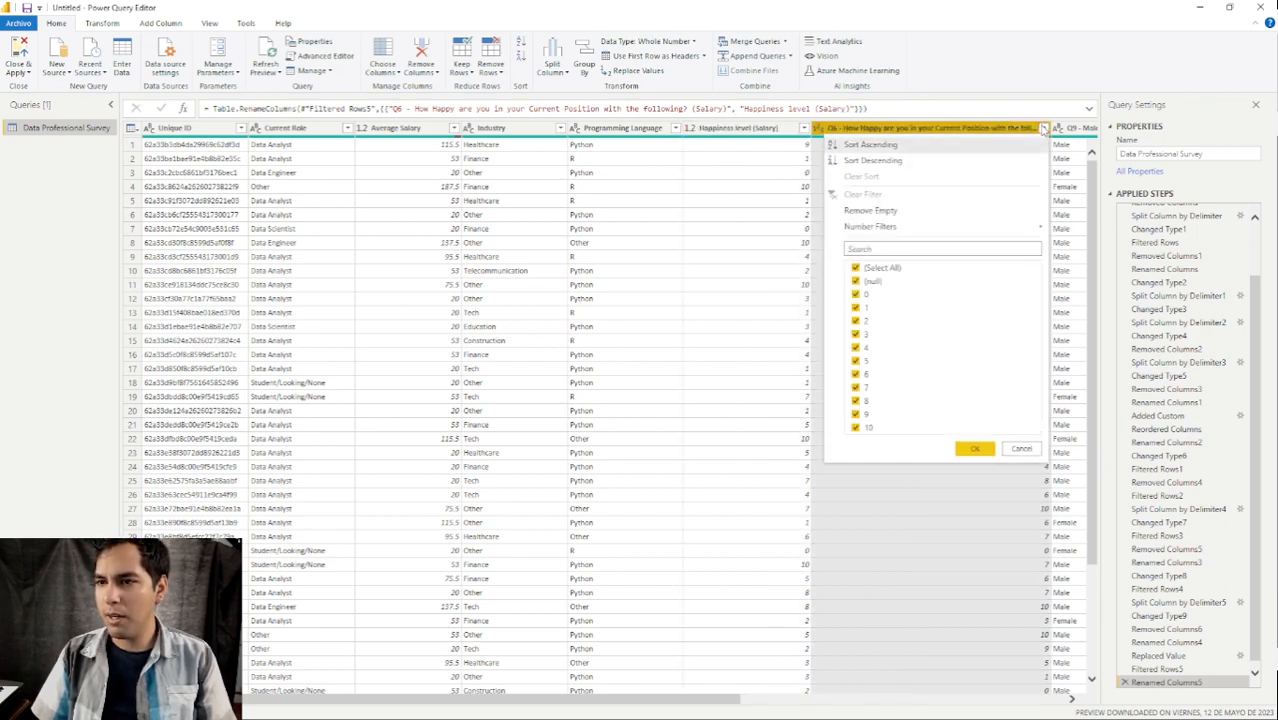
click(878, 268)
click(863, 283)
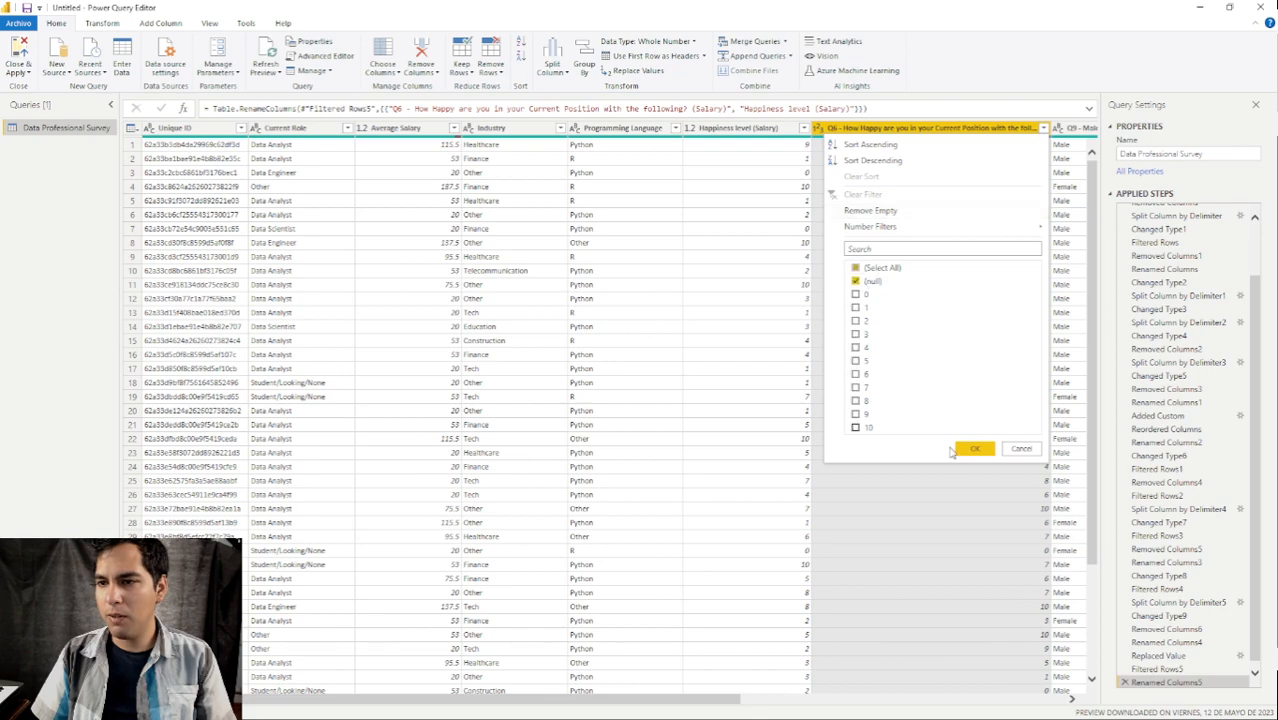
click(975, 452)
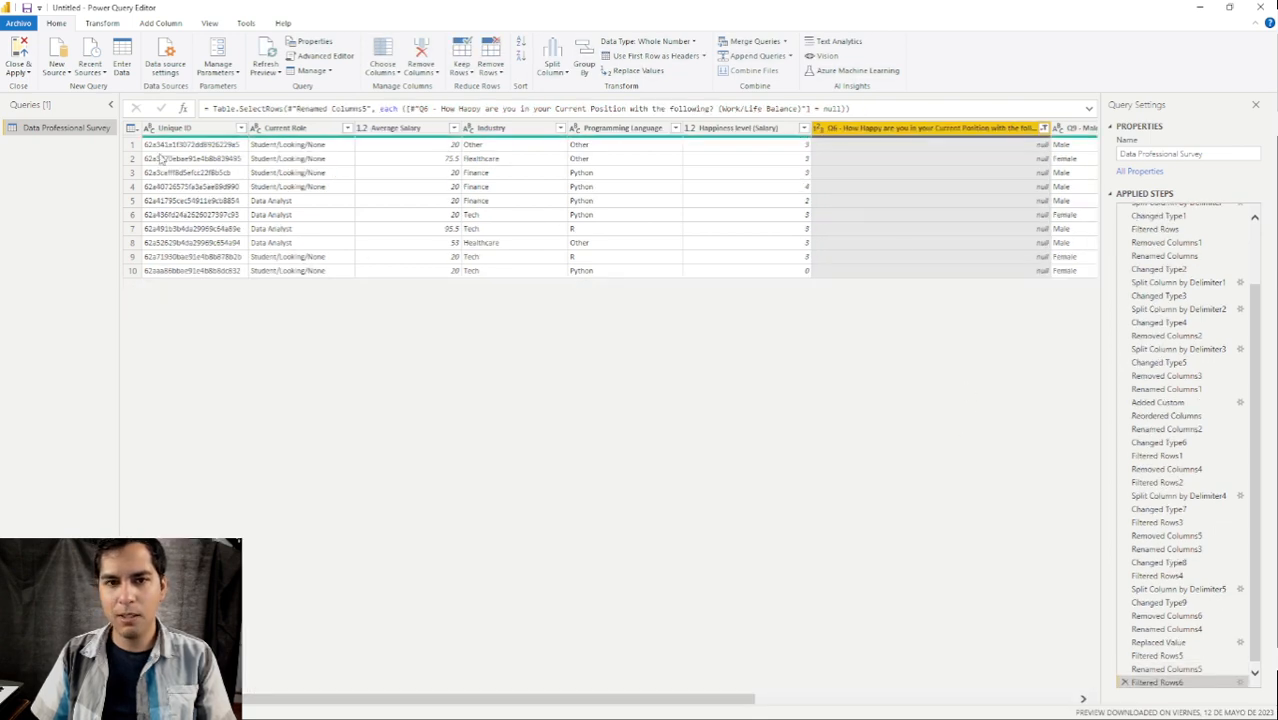
click(1044, 128)
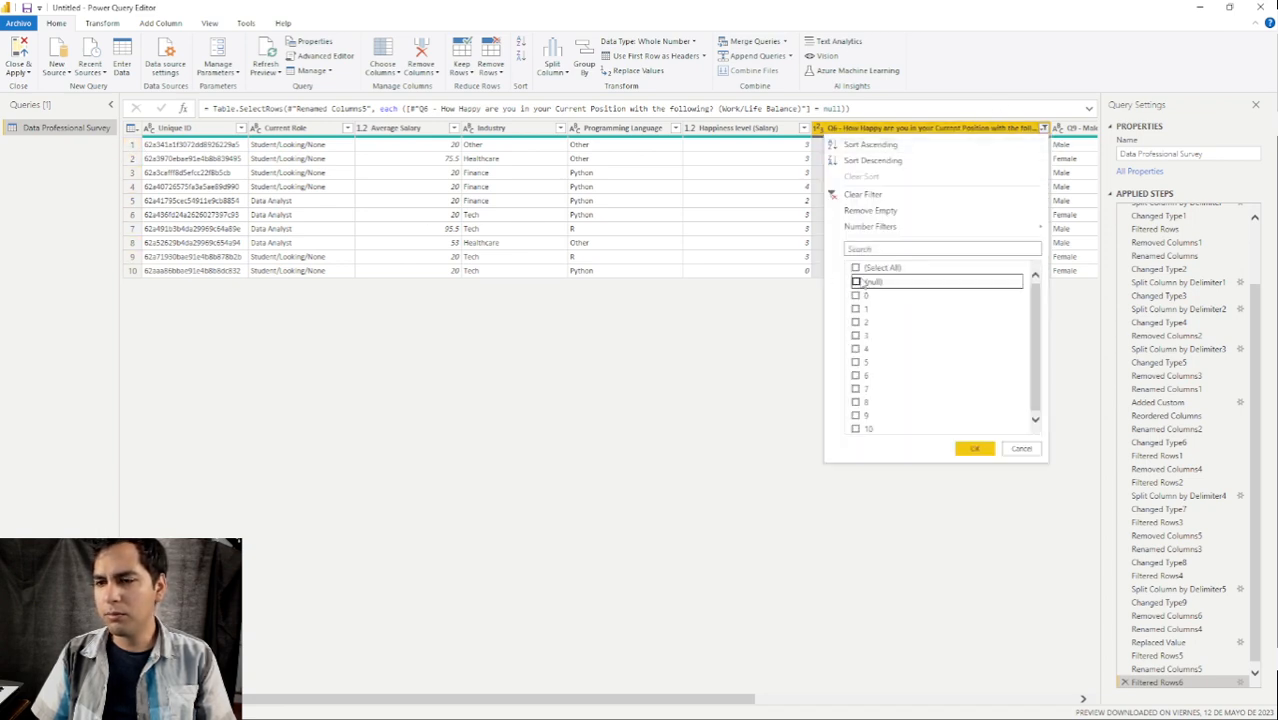
click(856, 268)
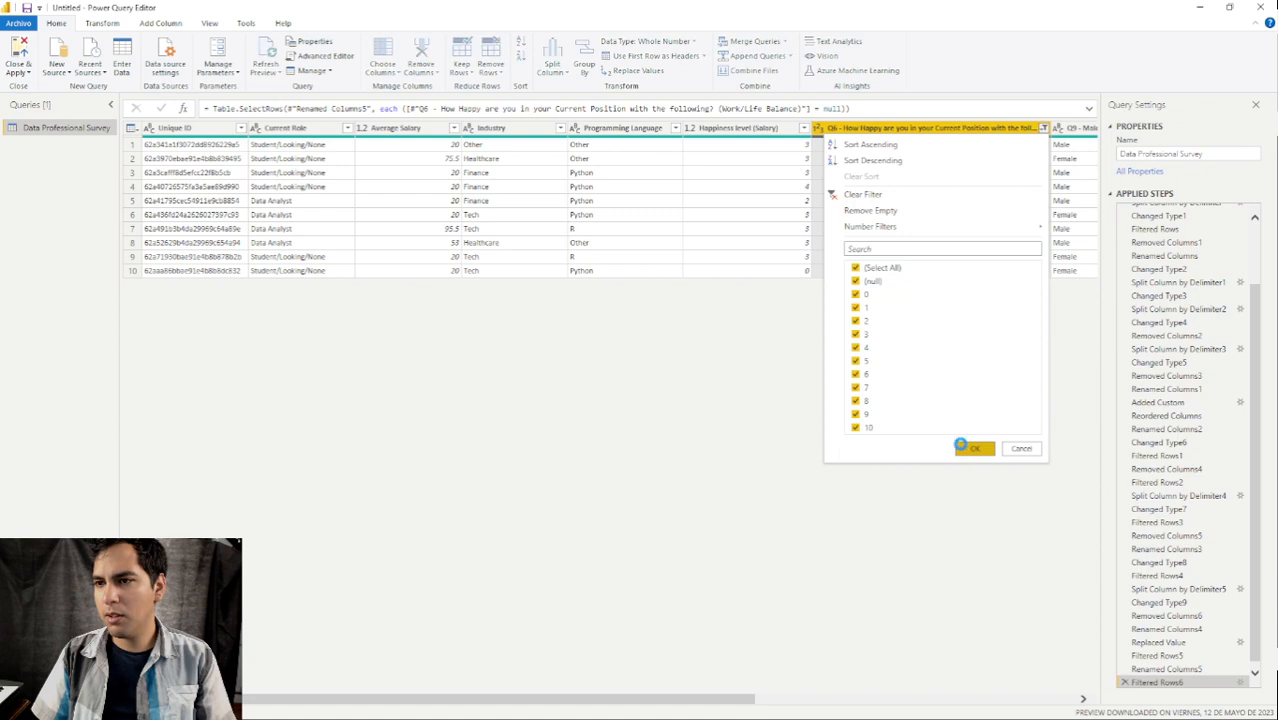
click(966, 449)
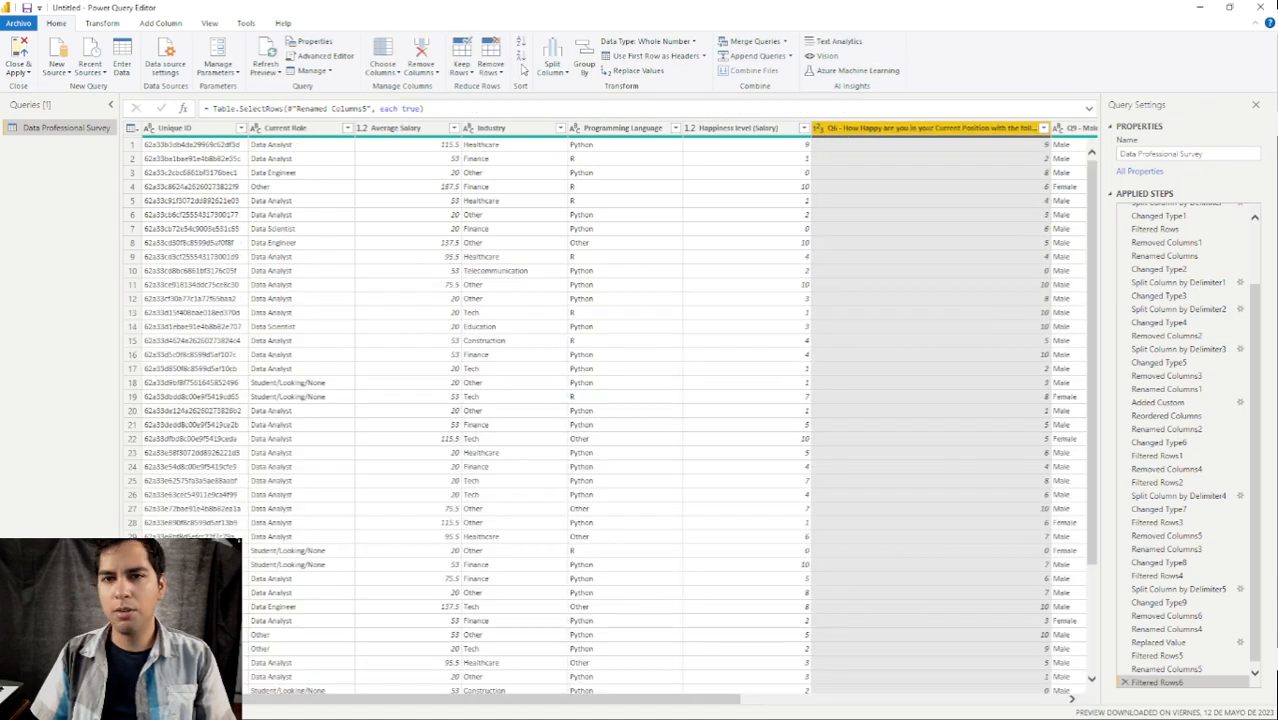
Group the rows by Q6 (Work/Life Balance) with a Count Rows column named Count, sorted in descending order, and examine the most frequent rating.
click(584, 62)
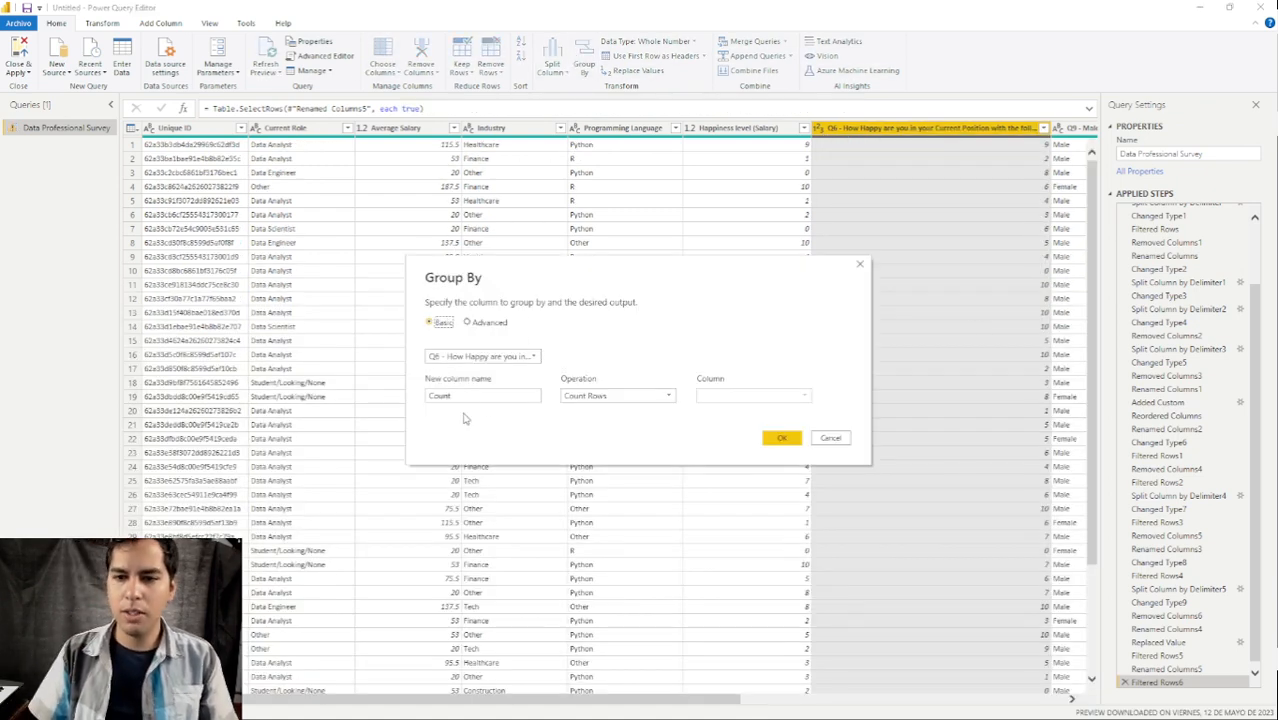
click(781, 440)
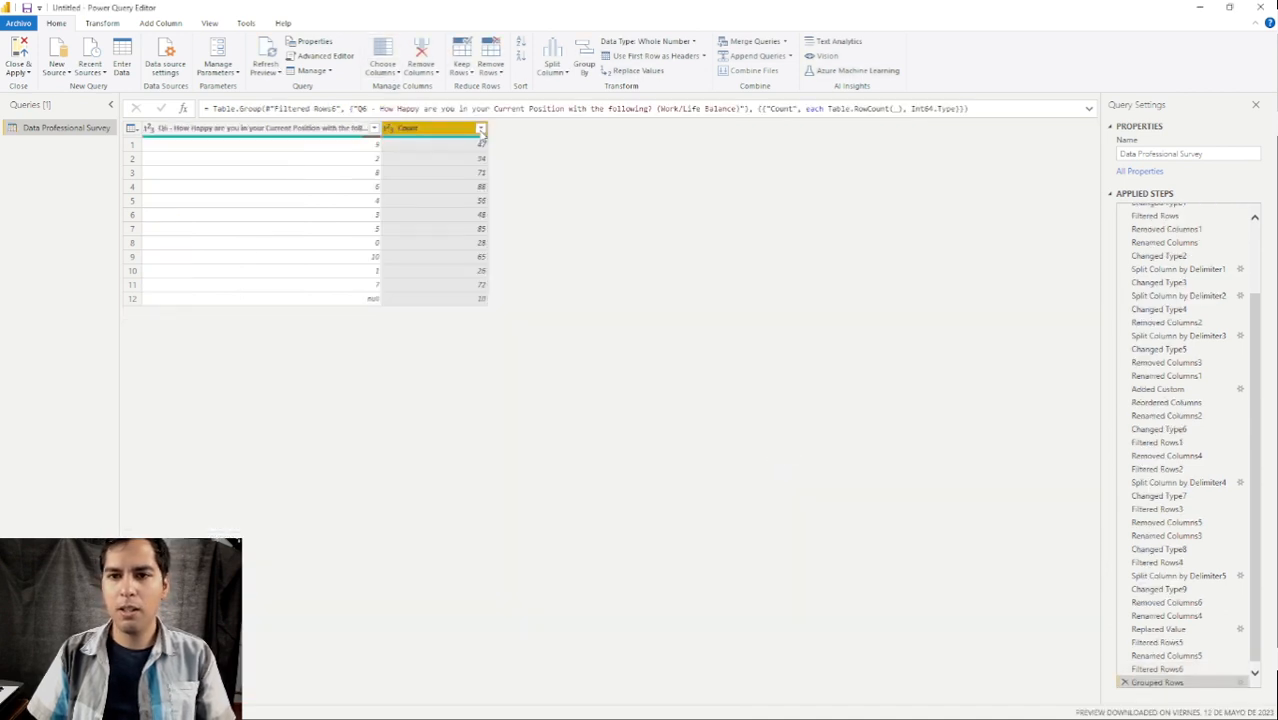
click(480, 129)
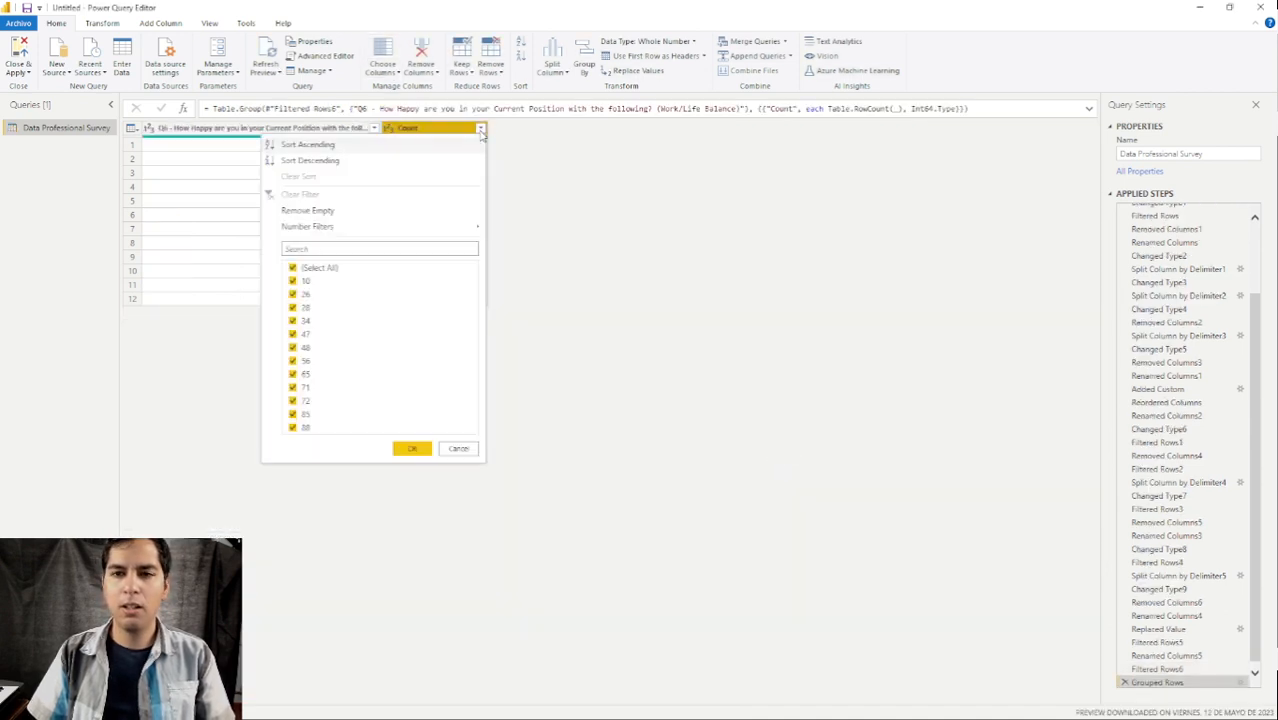
click(310, 160)
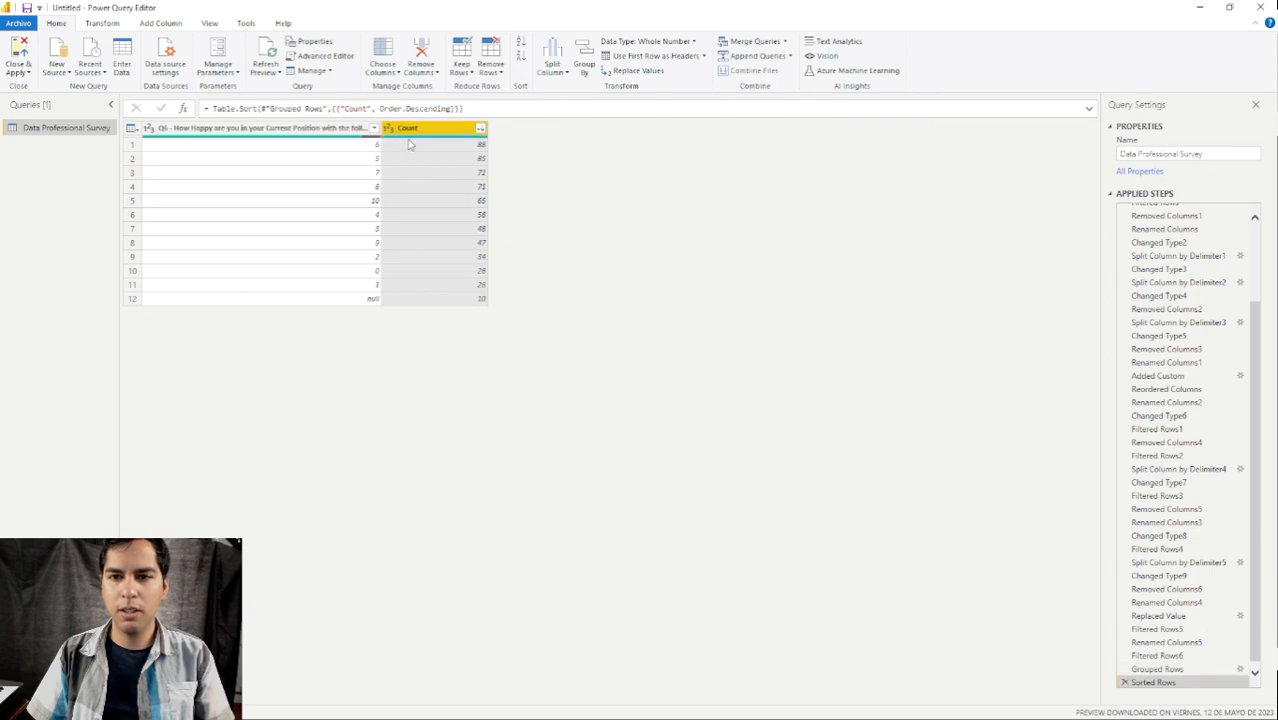
click(345, 148)
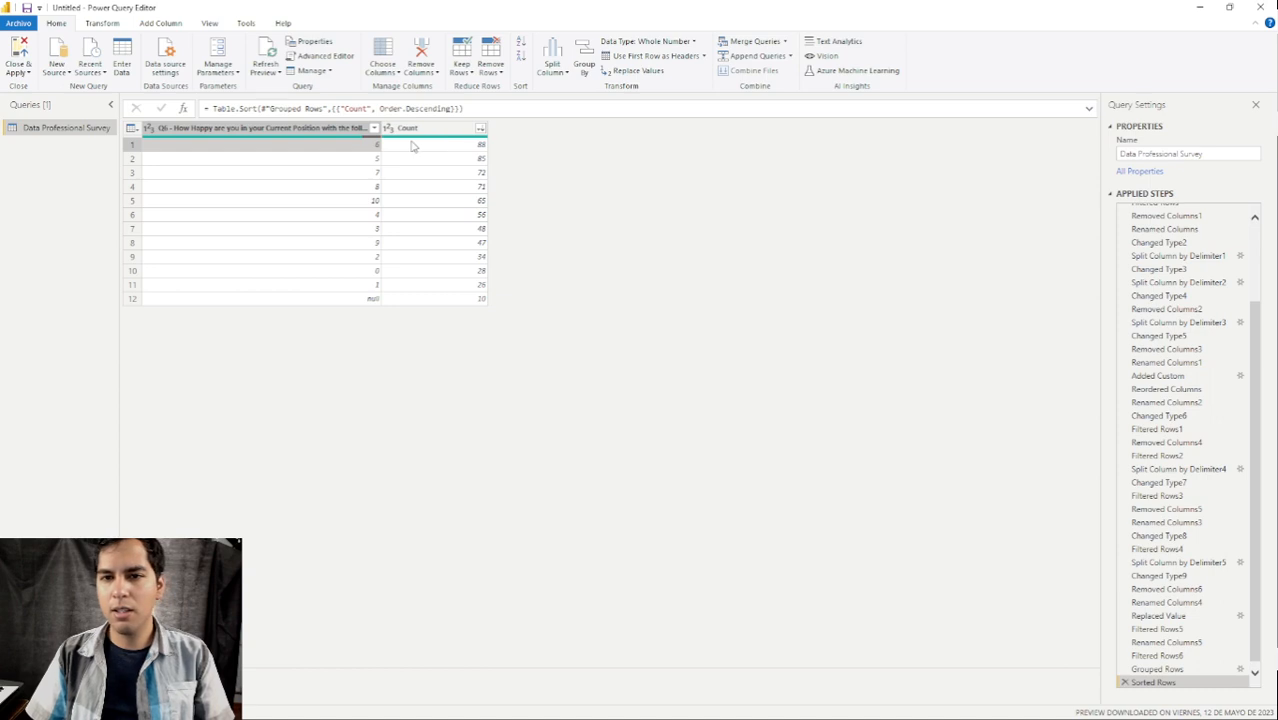
click(415, 152)
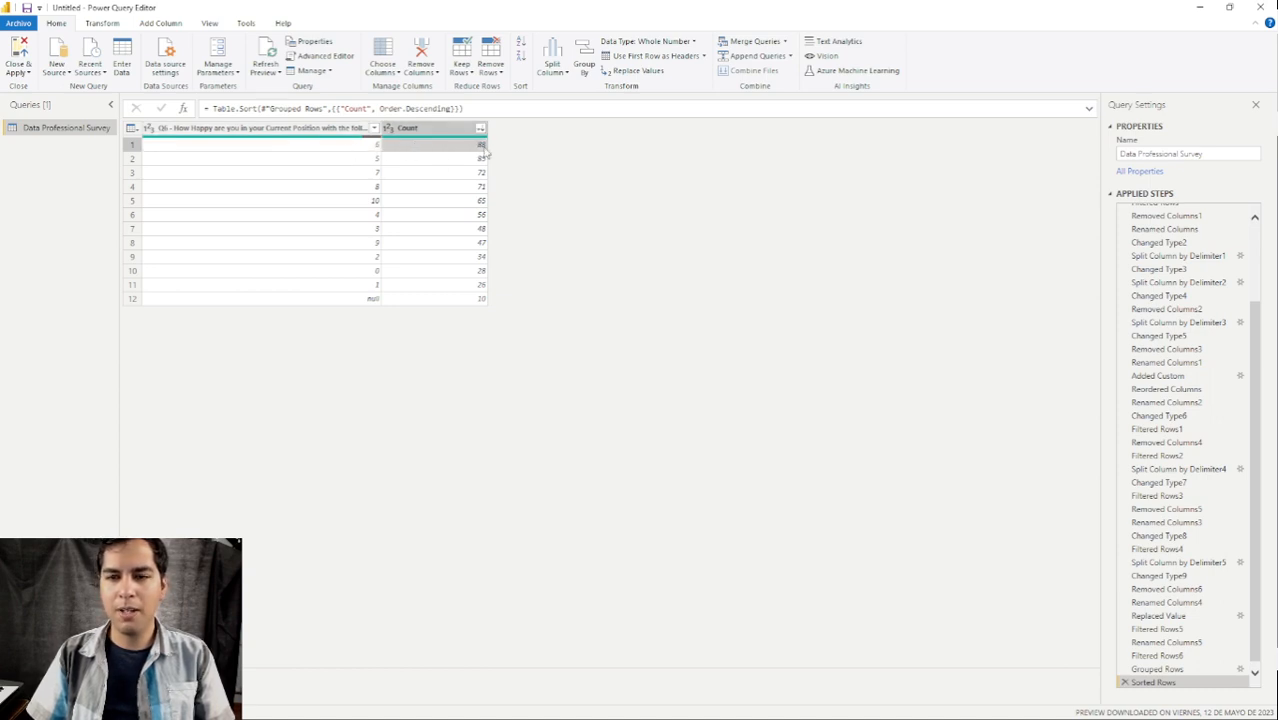
click(340, 150)
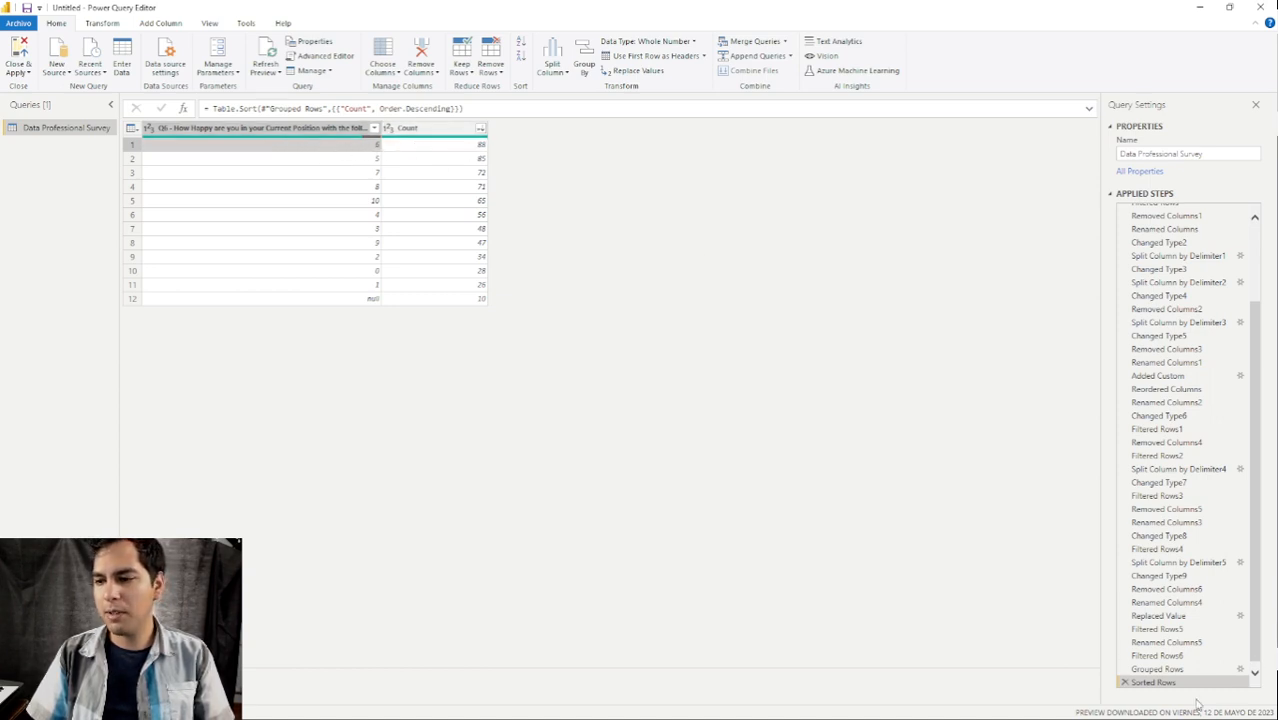
Delete the Sorted Rows and Grouped Rows applied steps to bring back the full survey table.
click(1125, 683)
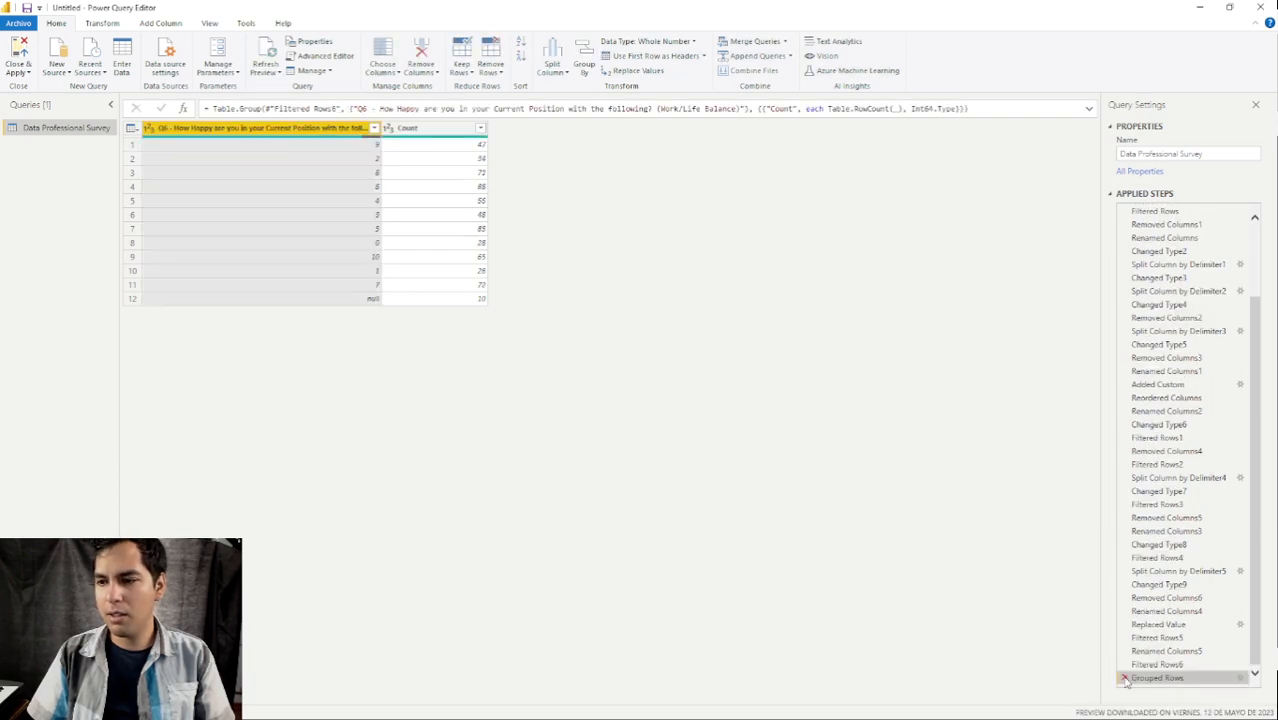
click(1125, 679)
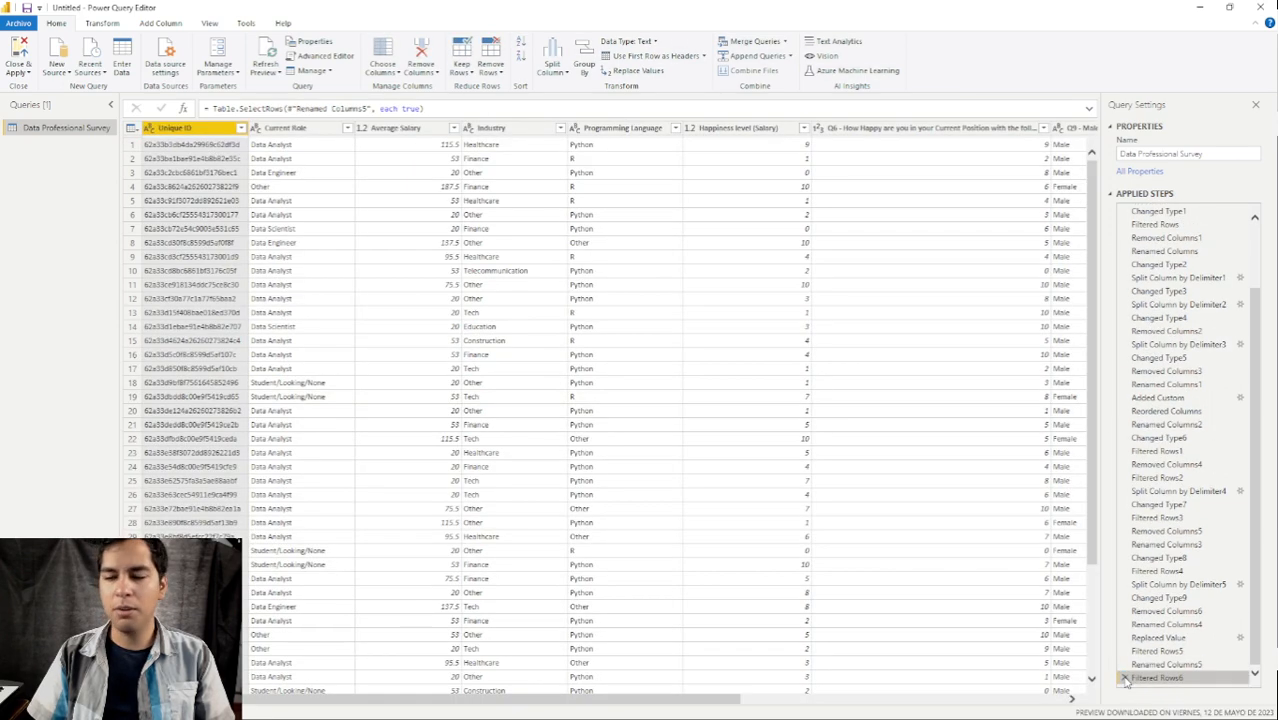
Replace null with 6 in the Q6 (Work/Life Balance) happiness column and apply its filter with all values selected.
click(897, 134)
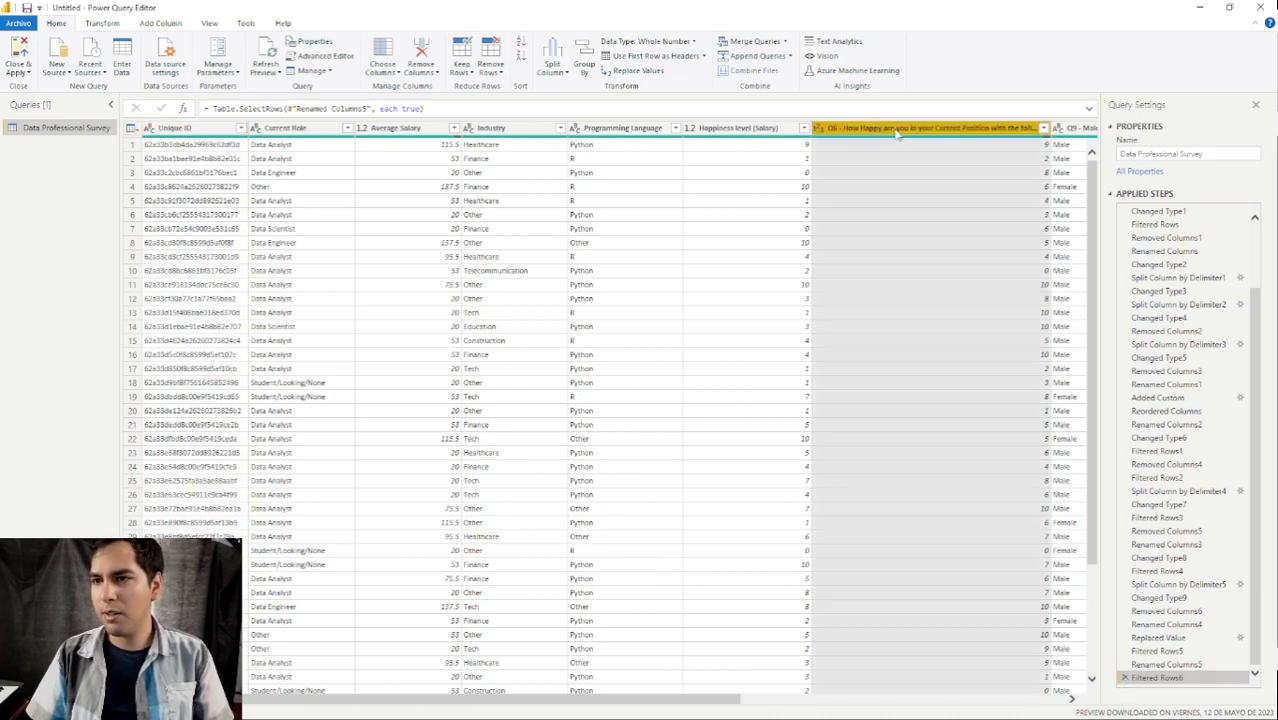
click(622, 71)
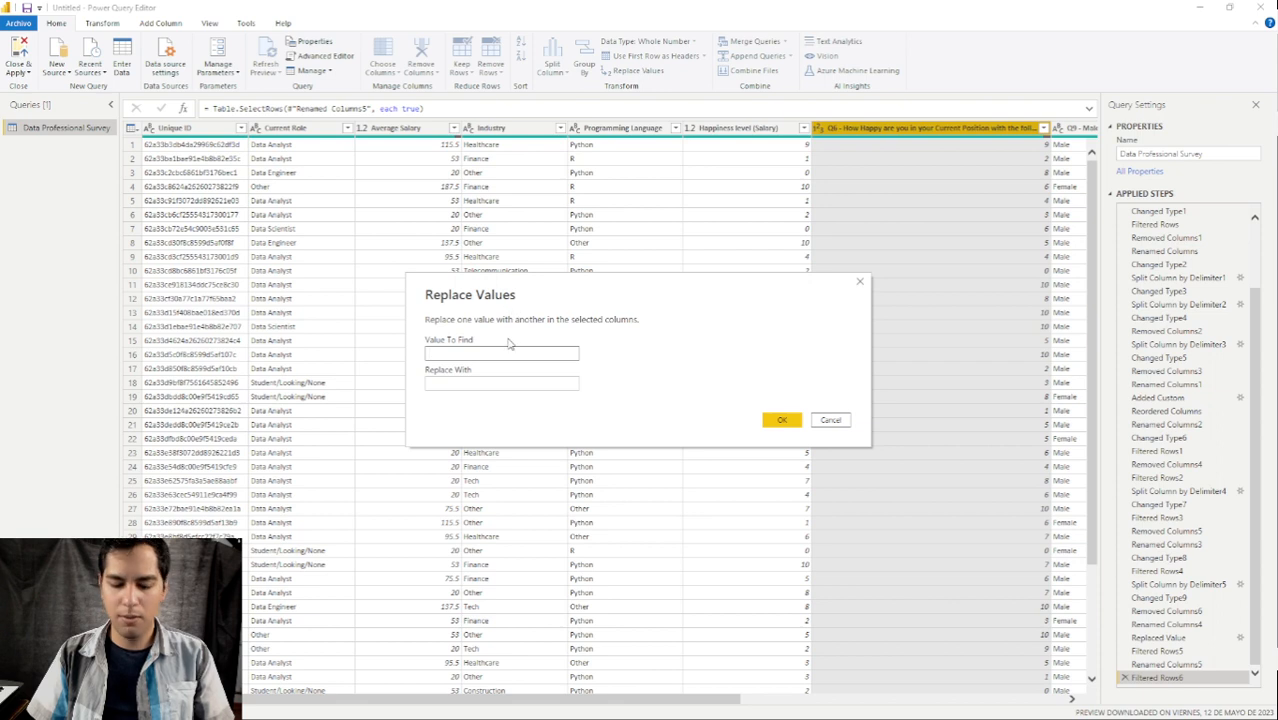
text(null)
click(488, 386)
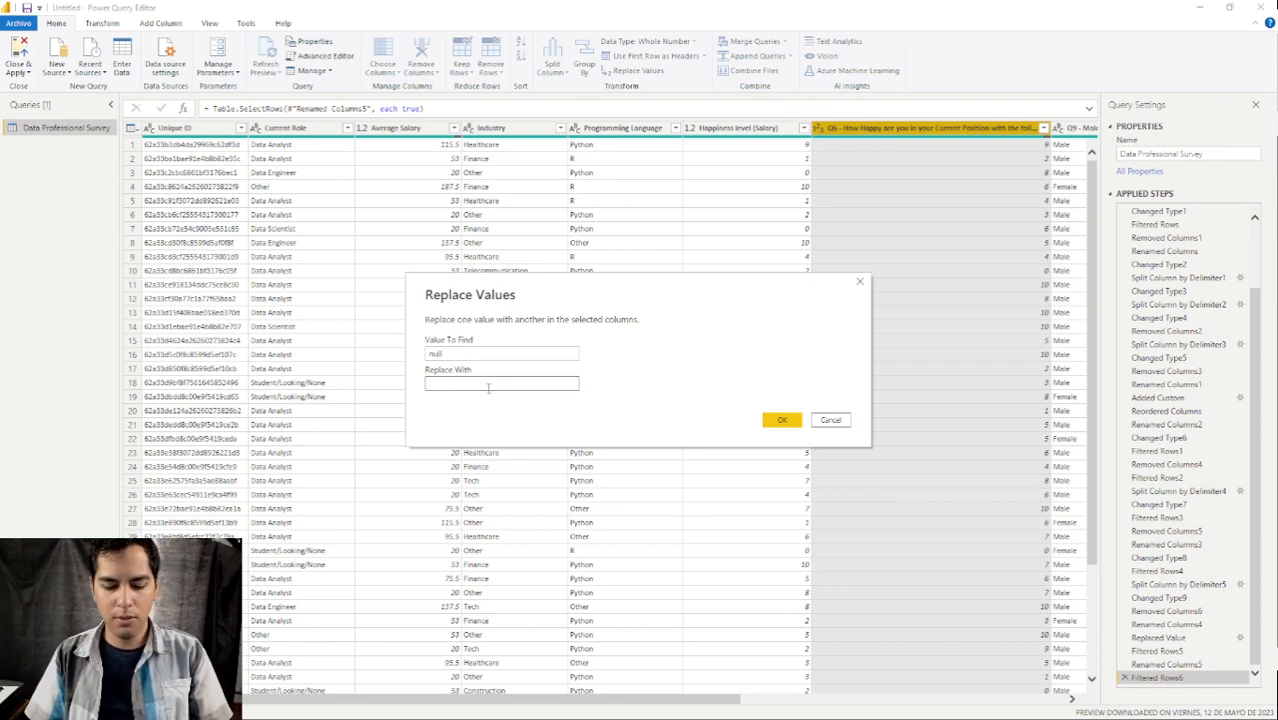
text(0)
click(790, 422)
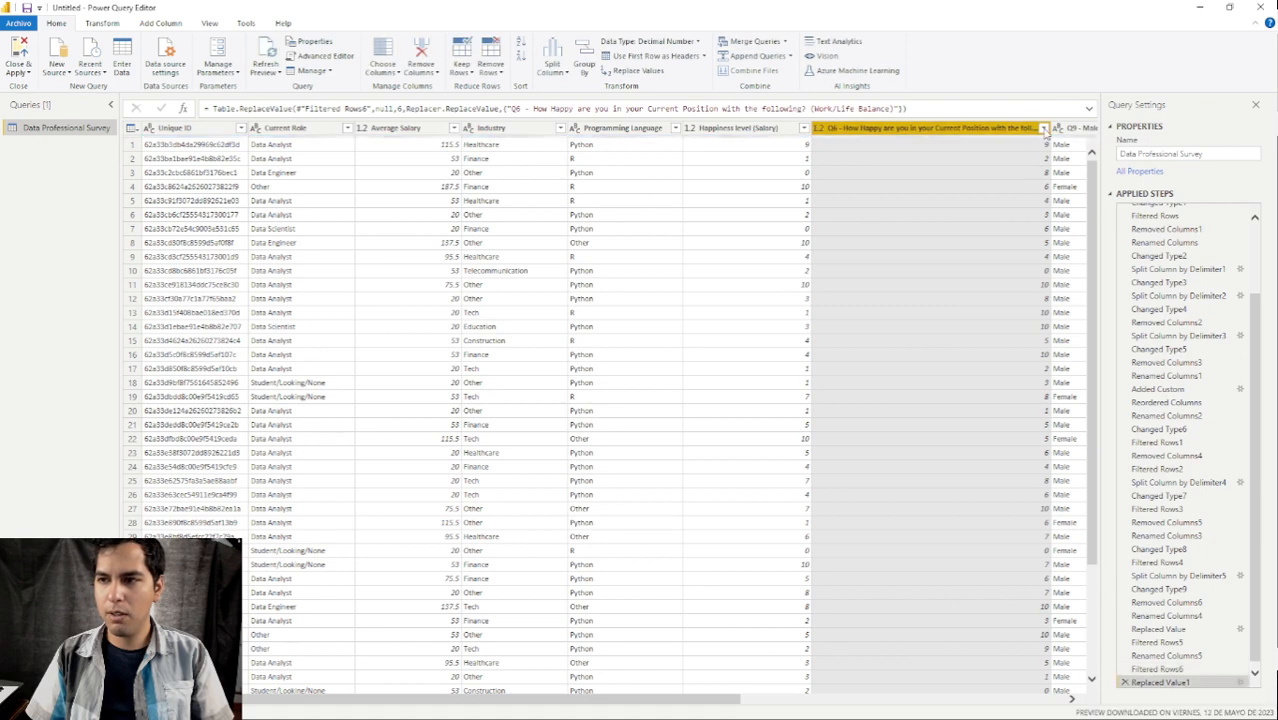
click(1043, 128)
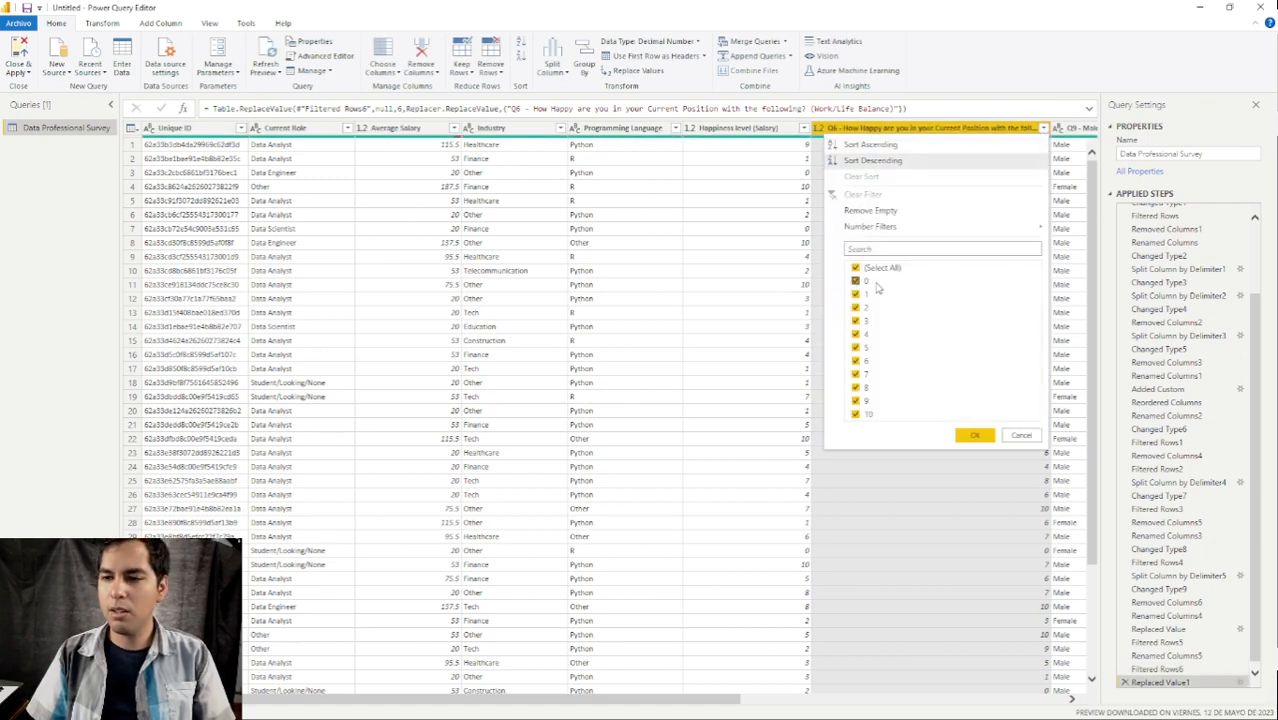
click(975, 435)
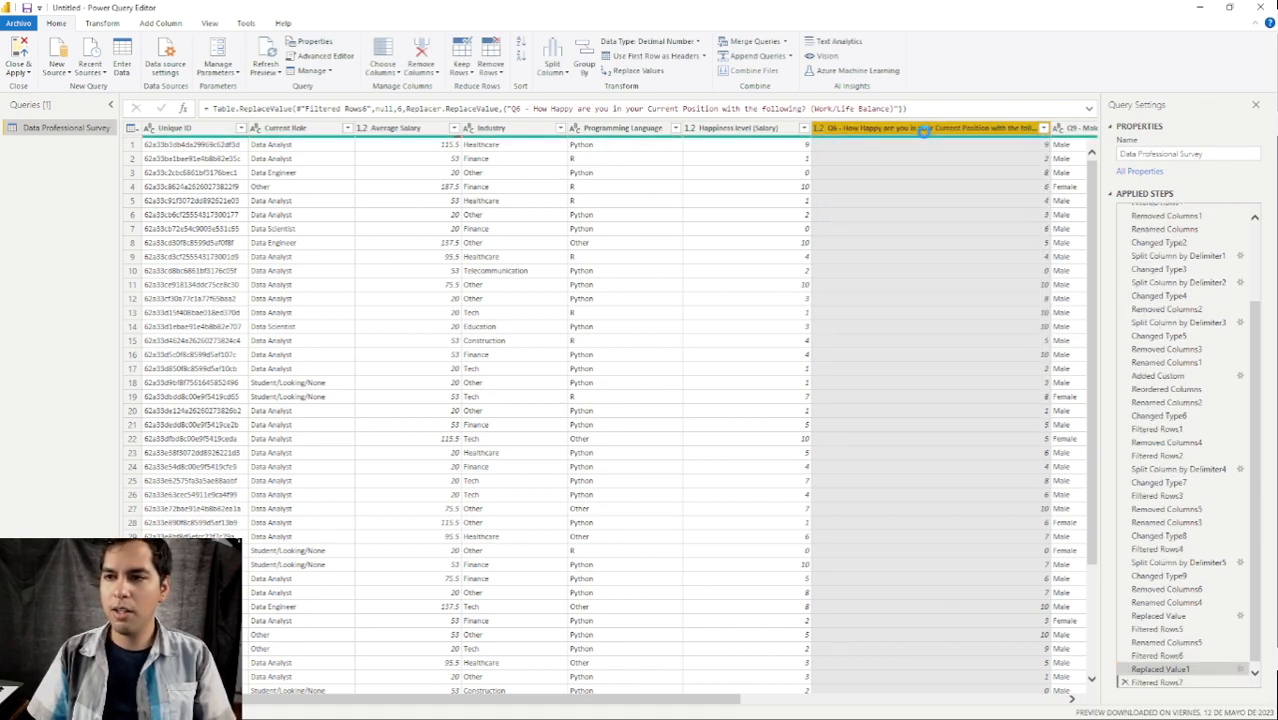
Rename the Q6 (Work/Life Balance) happiness column as Happiness level (Work/Life Balance).
double_click(926, 128)
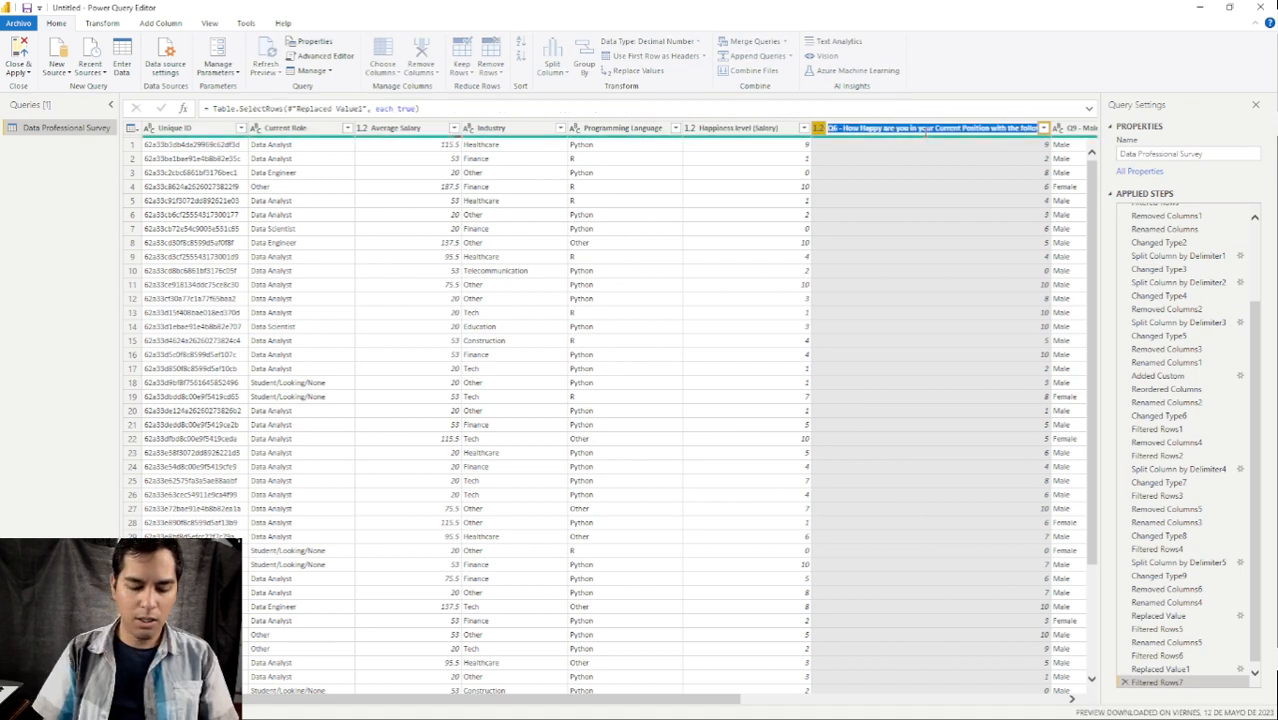
text(Happines)
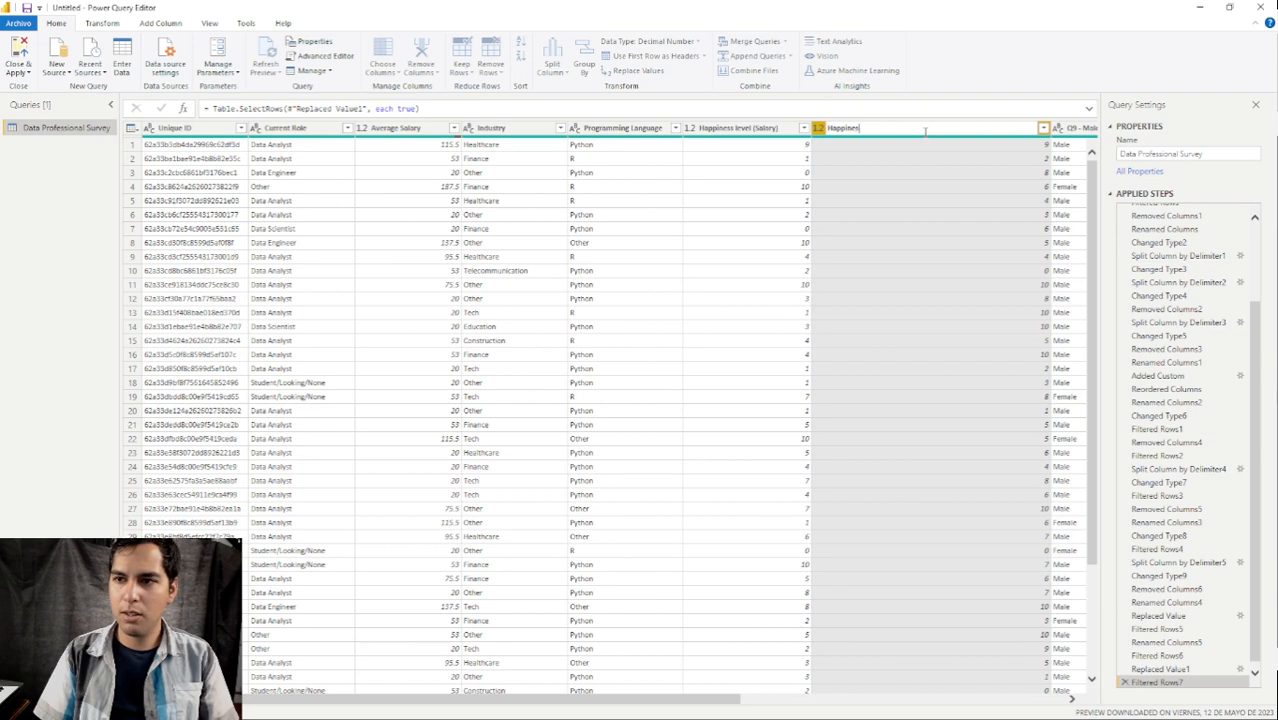
text(s level ()
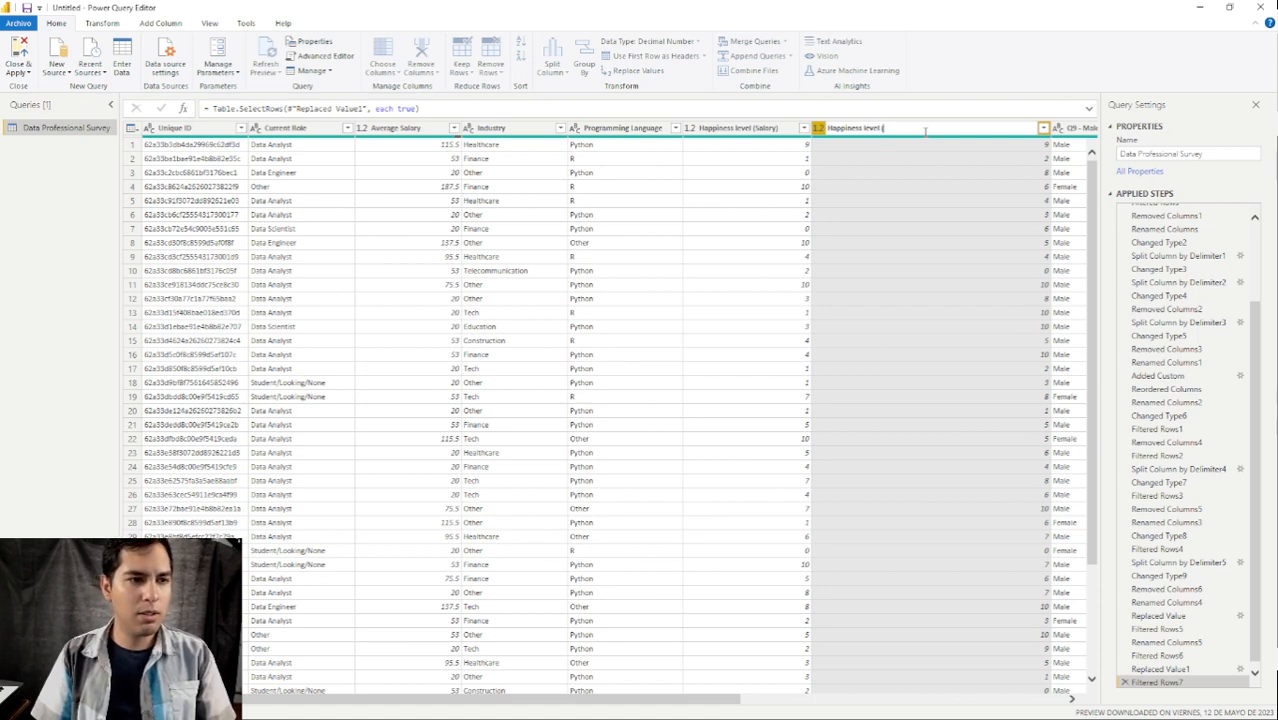
text(Work)
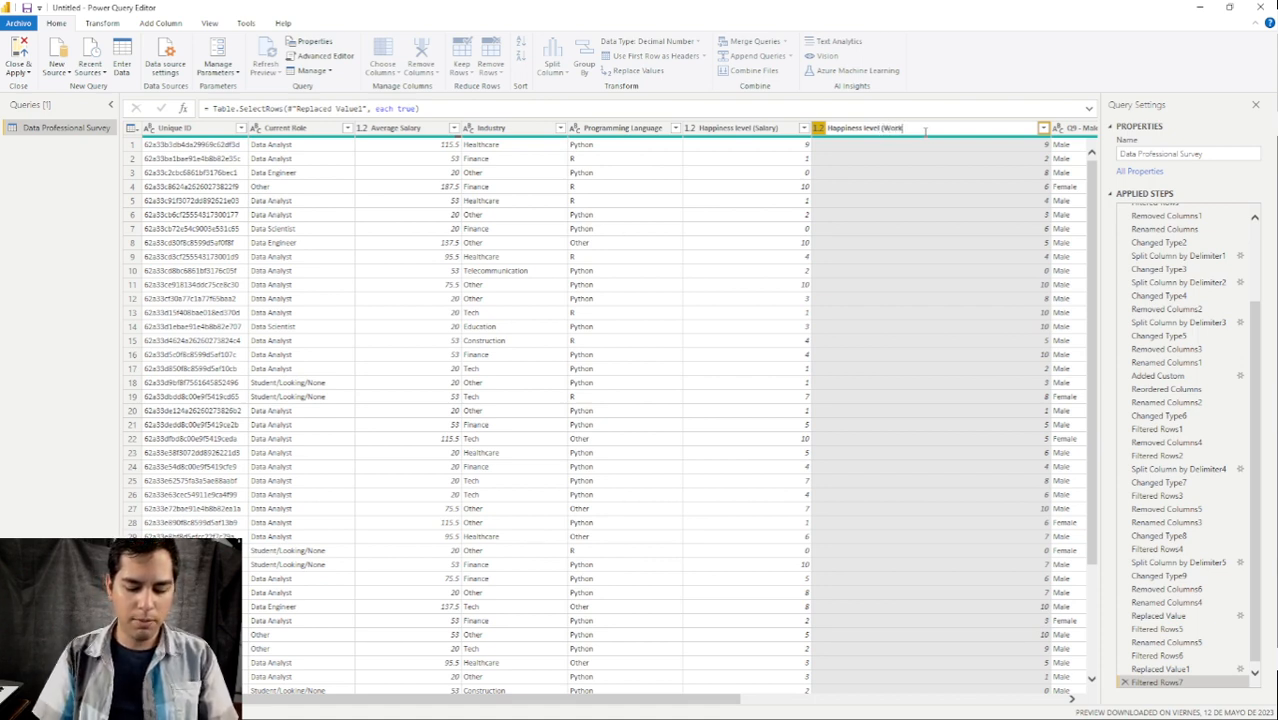
text(/Life)
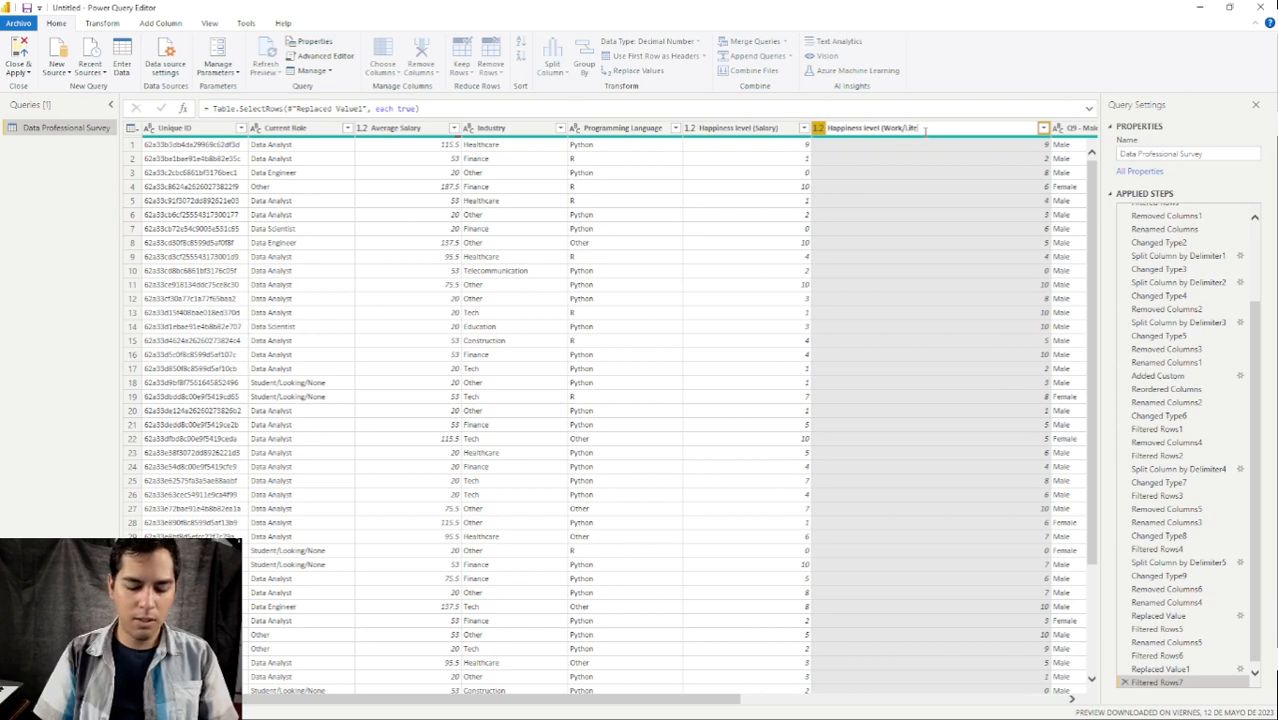
text( Balance))
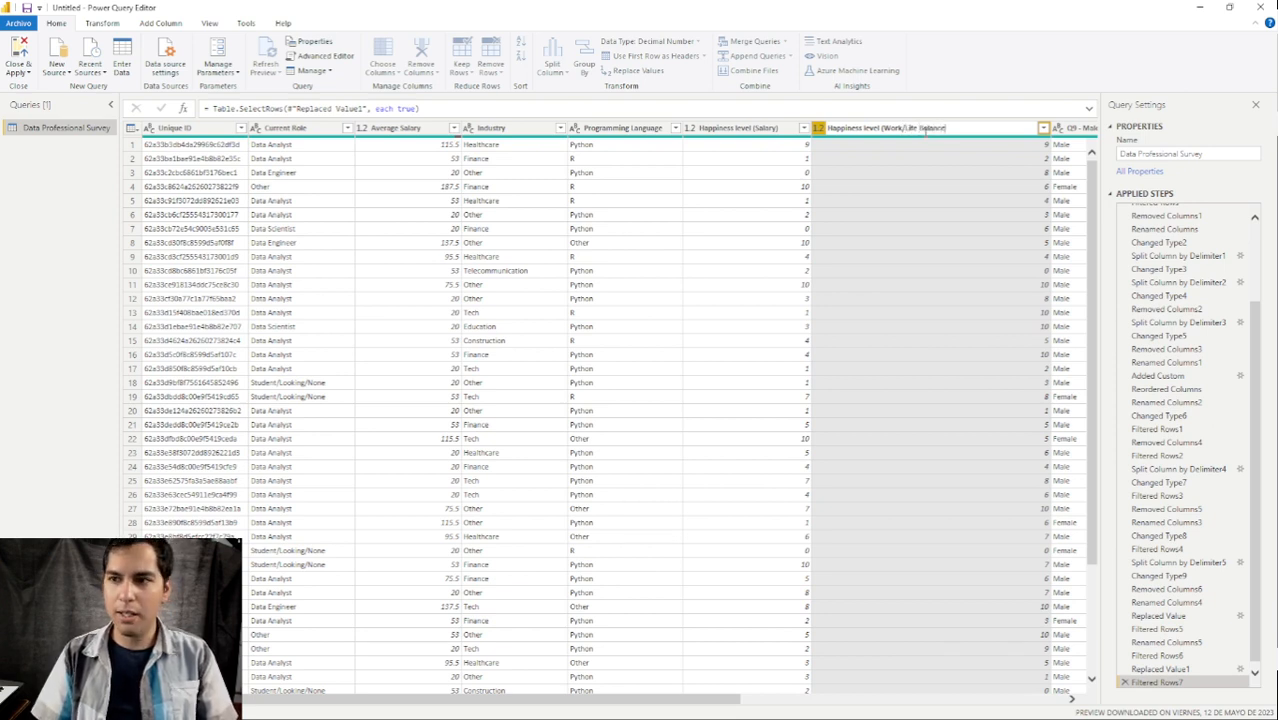
key(Return)
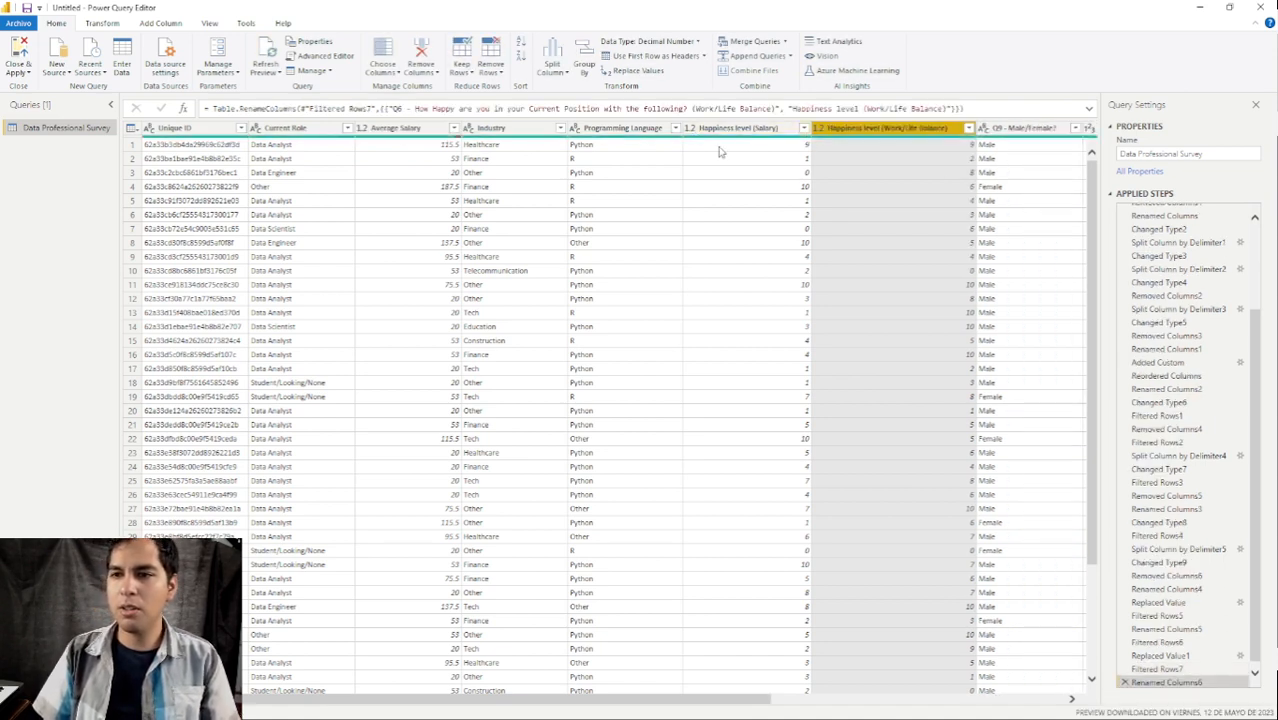
Set the data type of the Happiness level (Salary) and Happiness level (Work/Life Balance) columns to Whole Number.
click(693, 133)
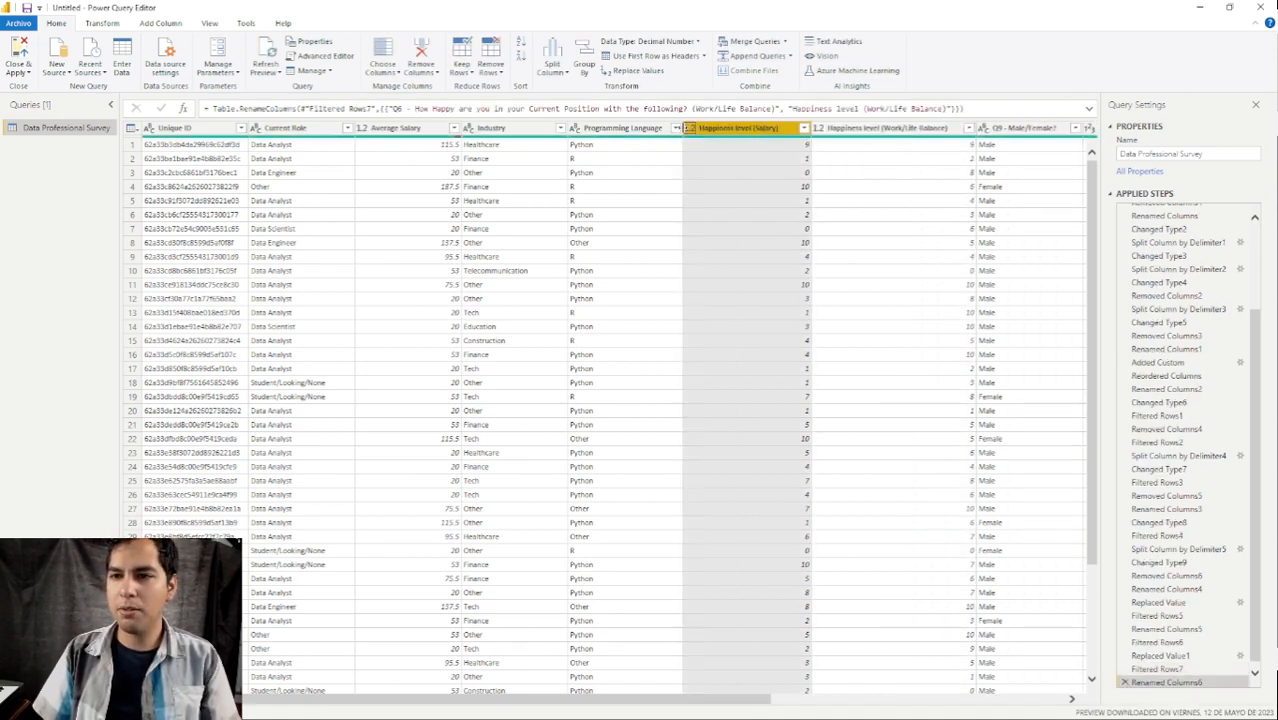
click(690, 129)
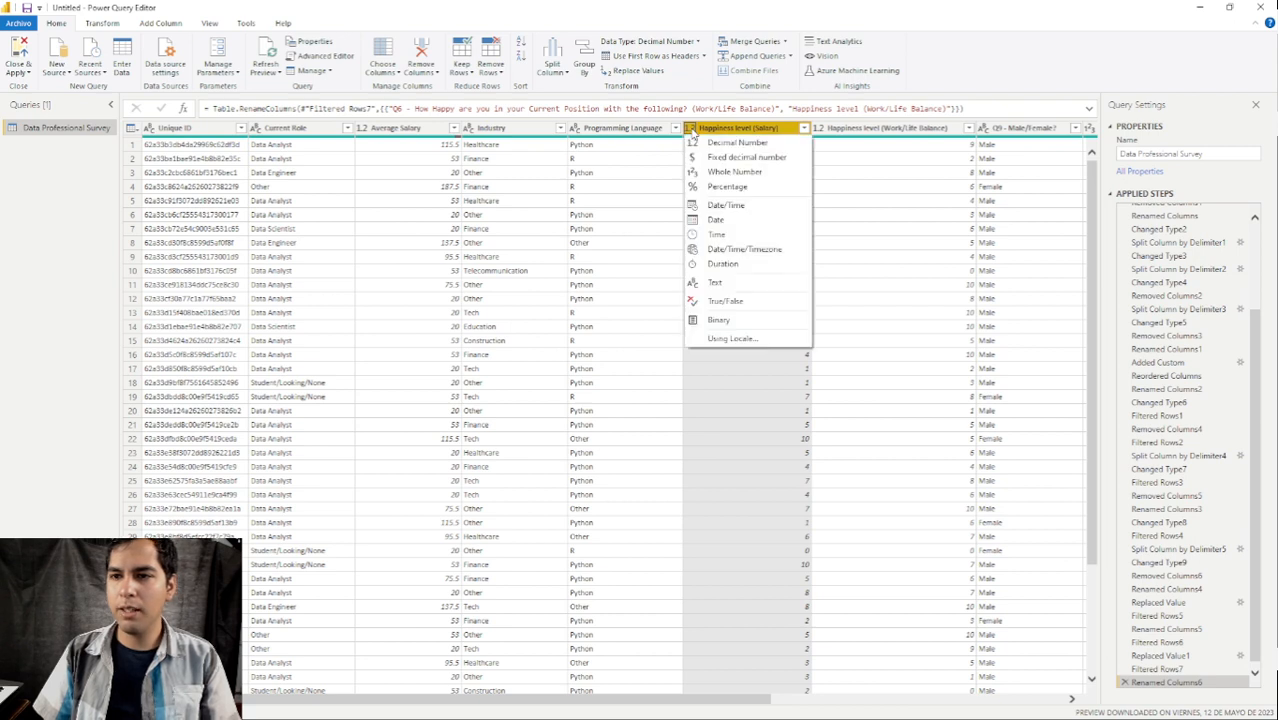
click(766, 174)
click(825, 131)
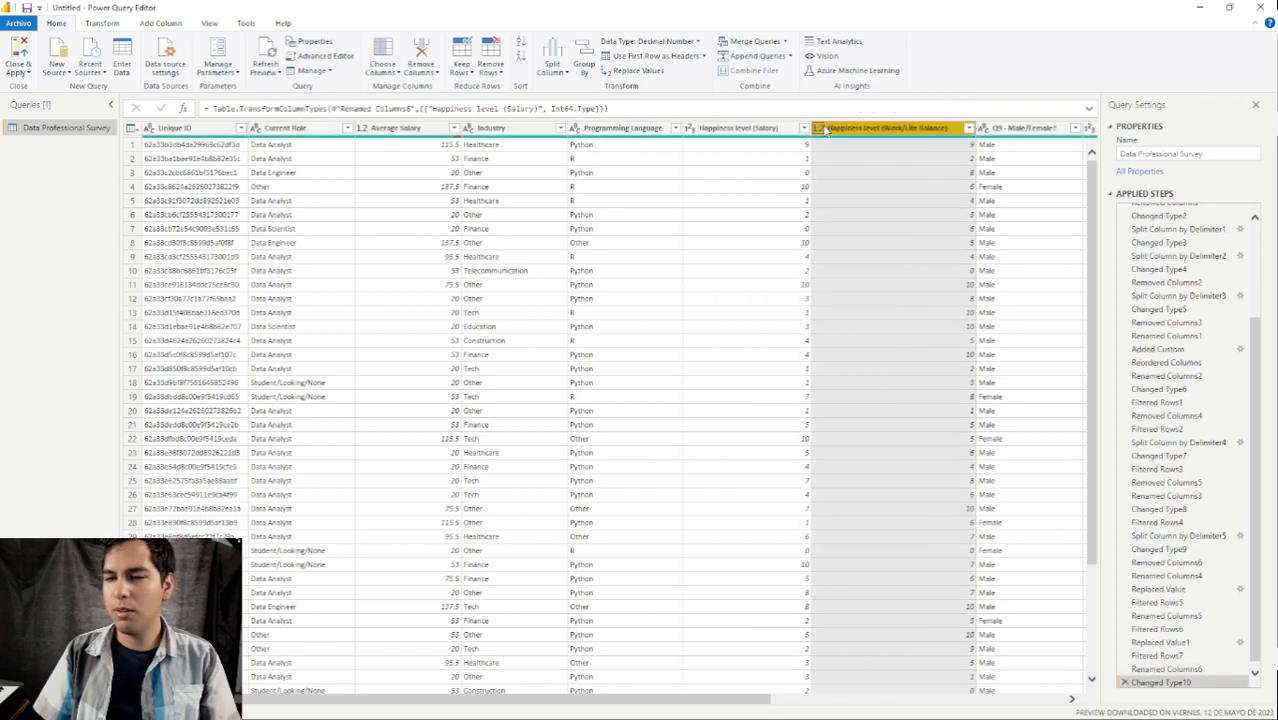
click(822, 129)
click(881, 170)
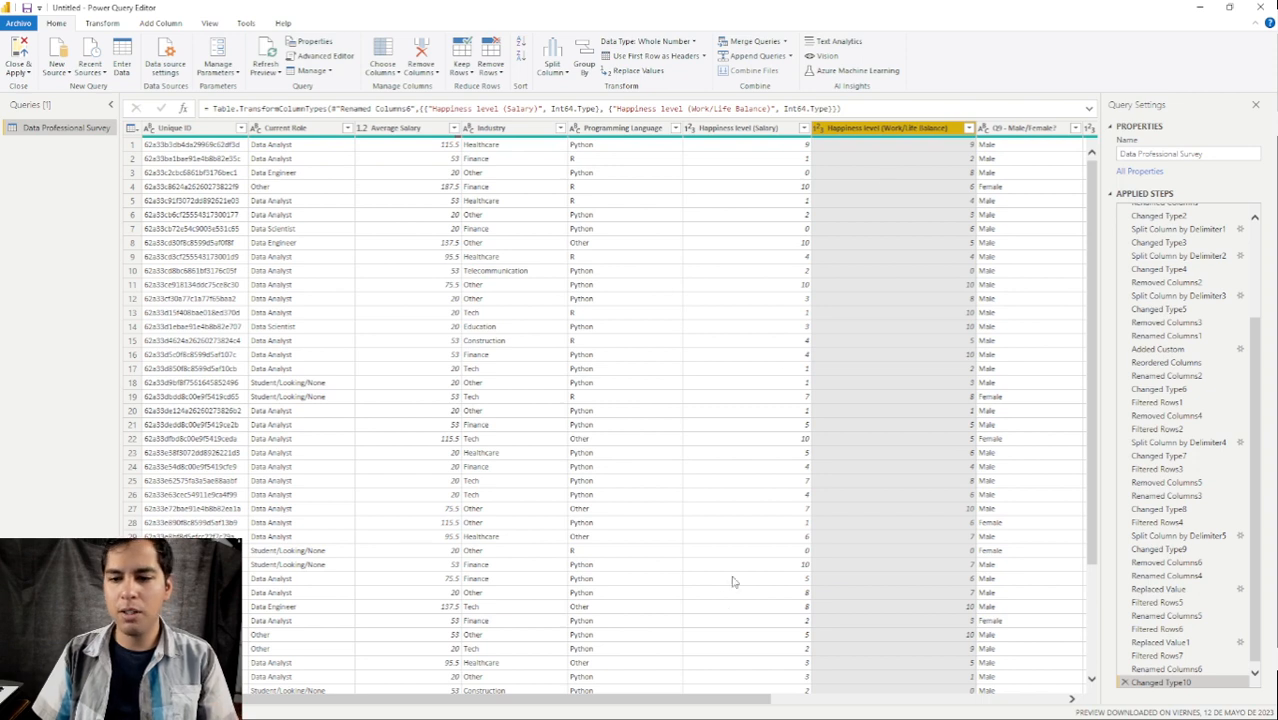
Delete the Changed Type10 applied step that converted the two happiness level columns.
drag(727, 703, 797, 699)
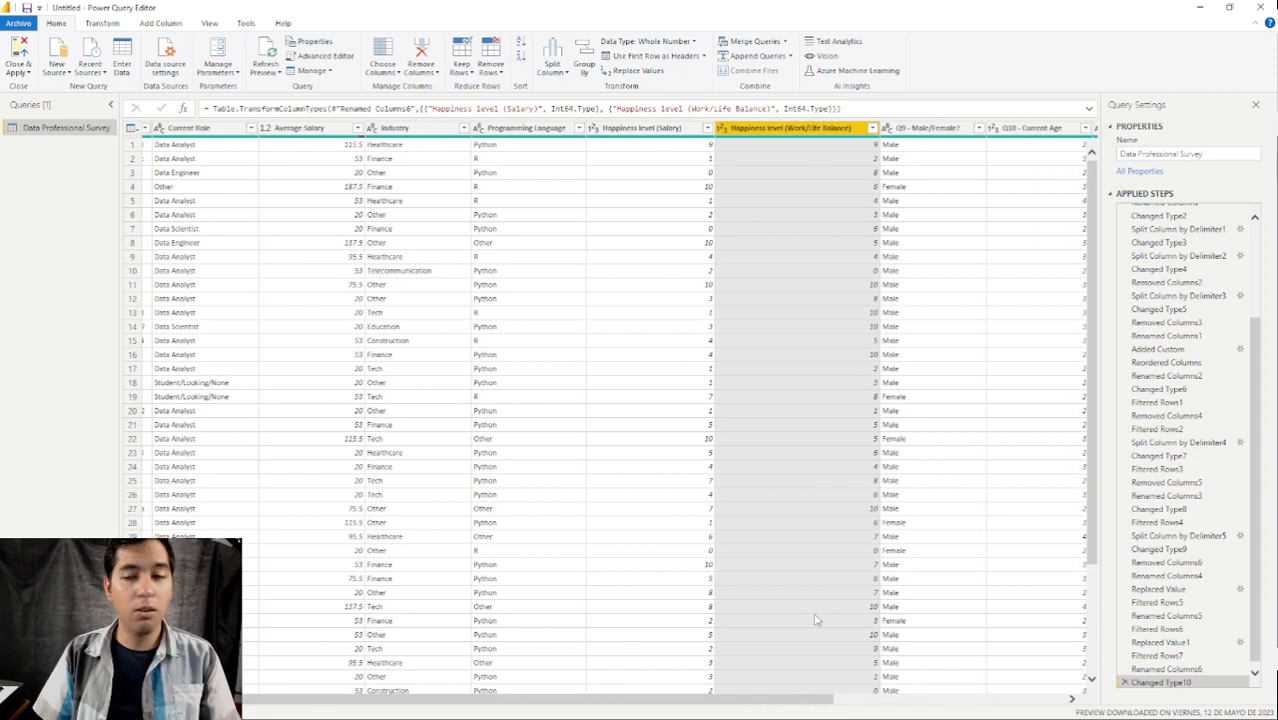
right_click(601, 140)
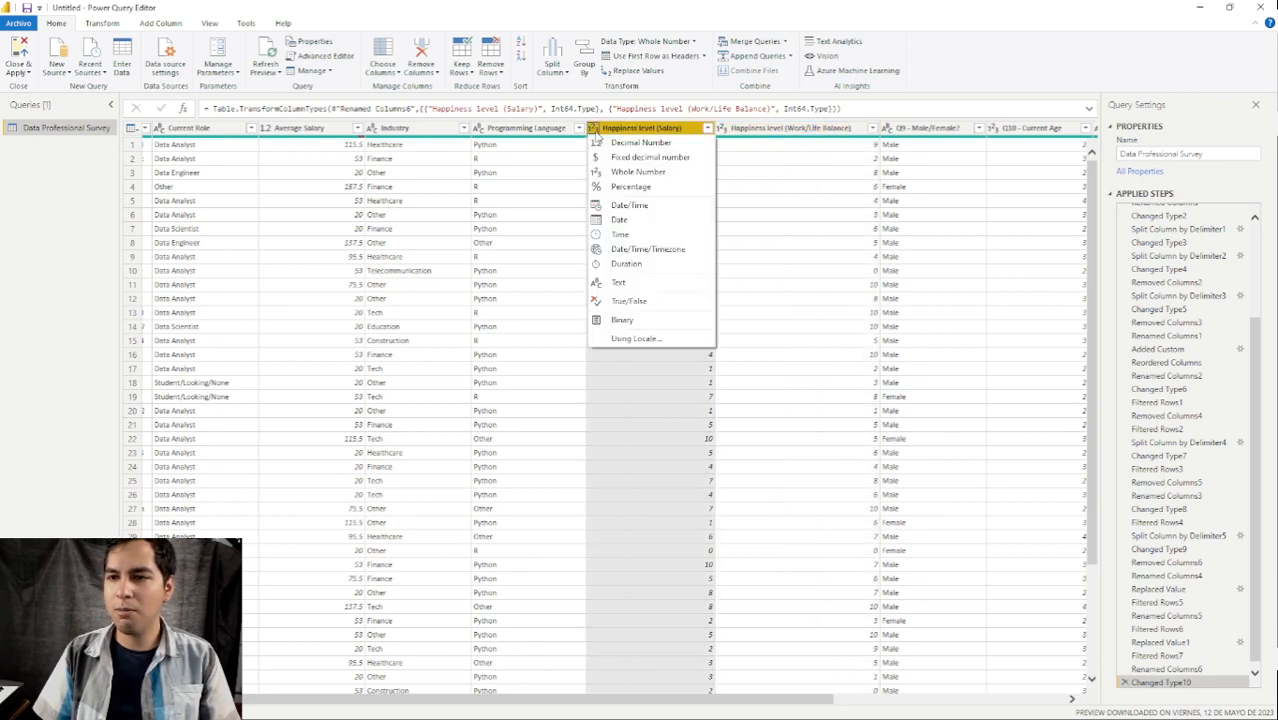
key(Escape)
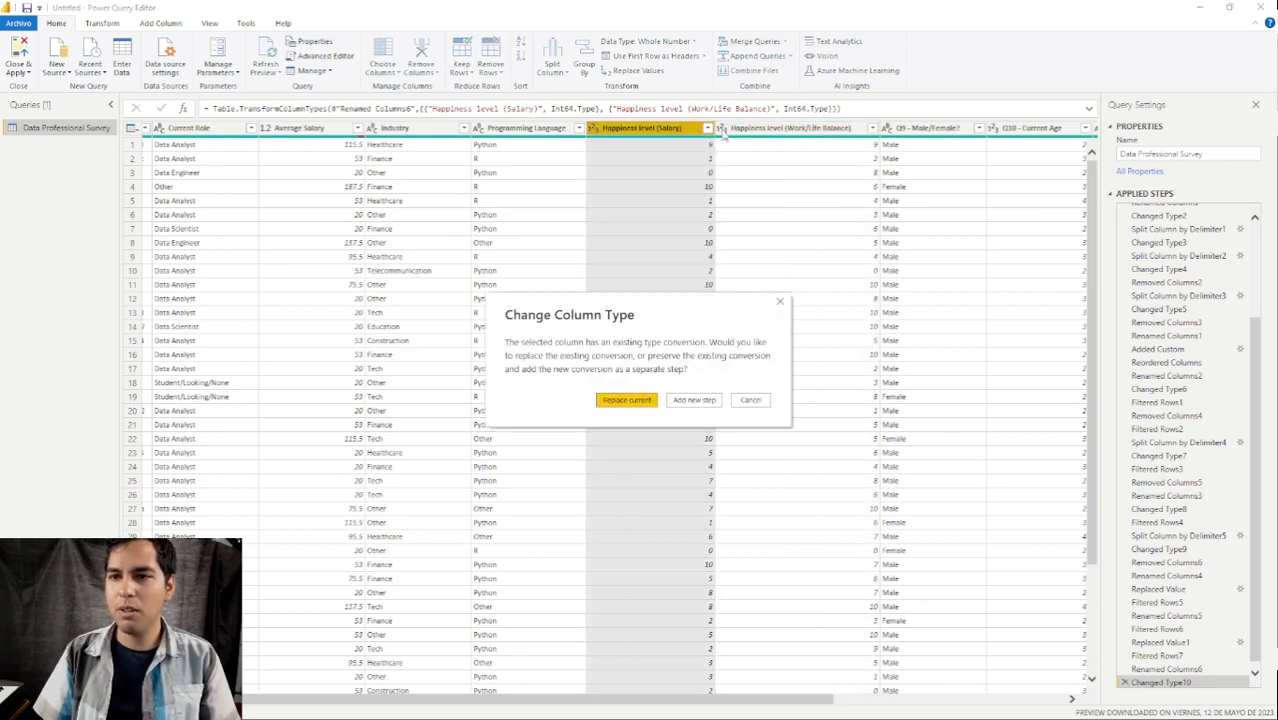
click(750, 400)
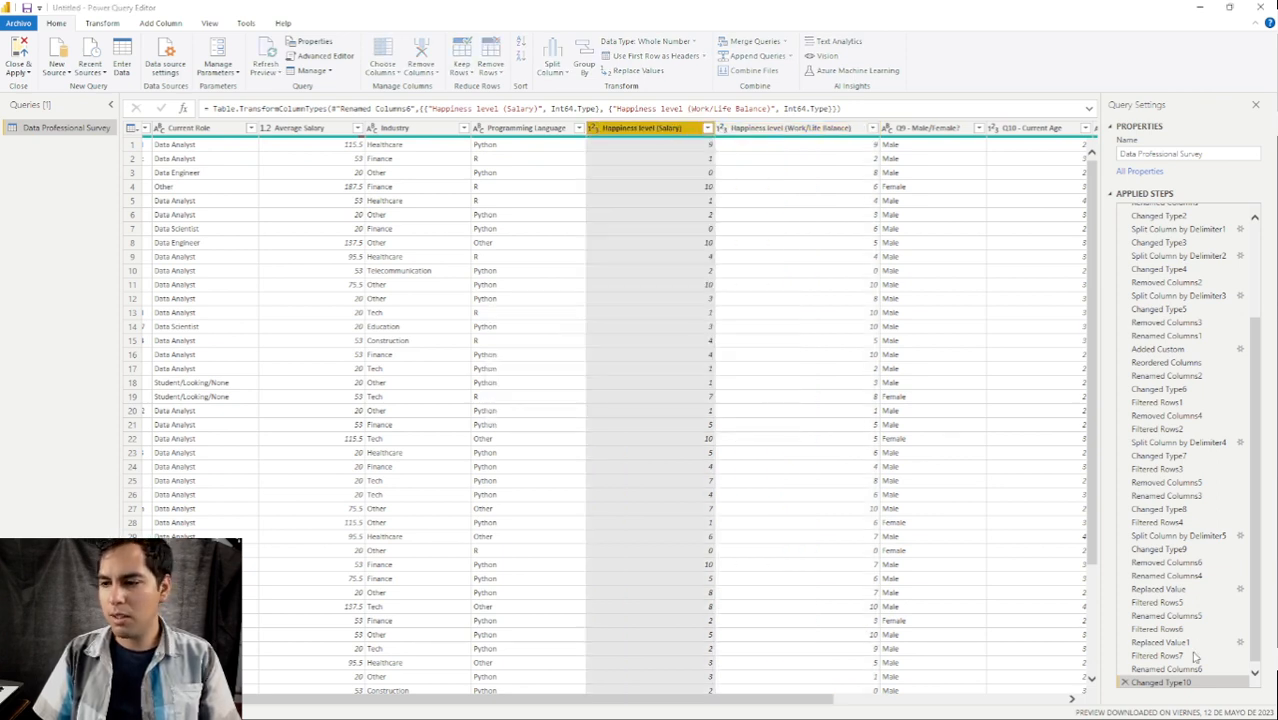
click(1124, 681)
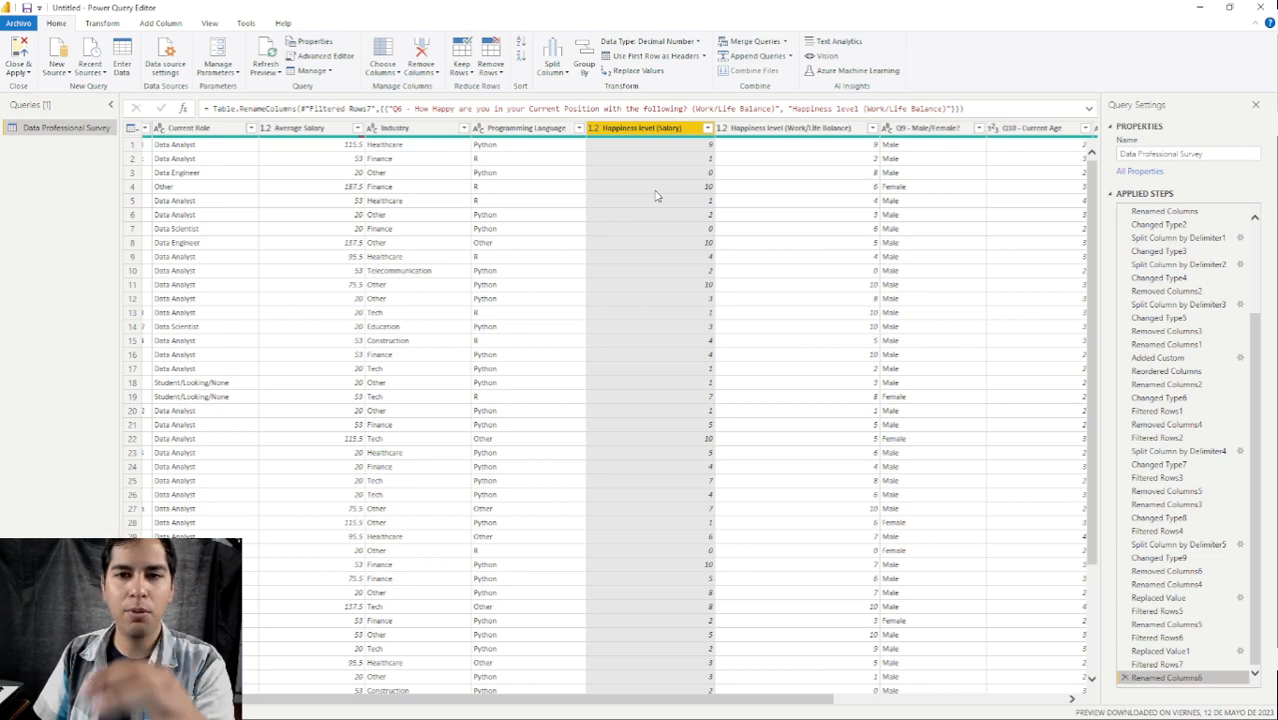
click(398, 146)
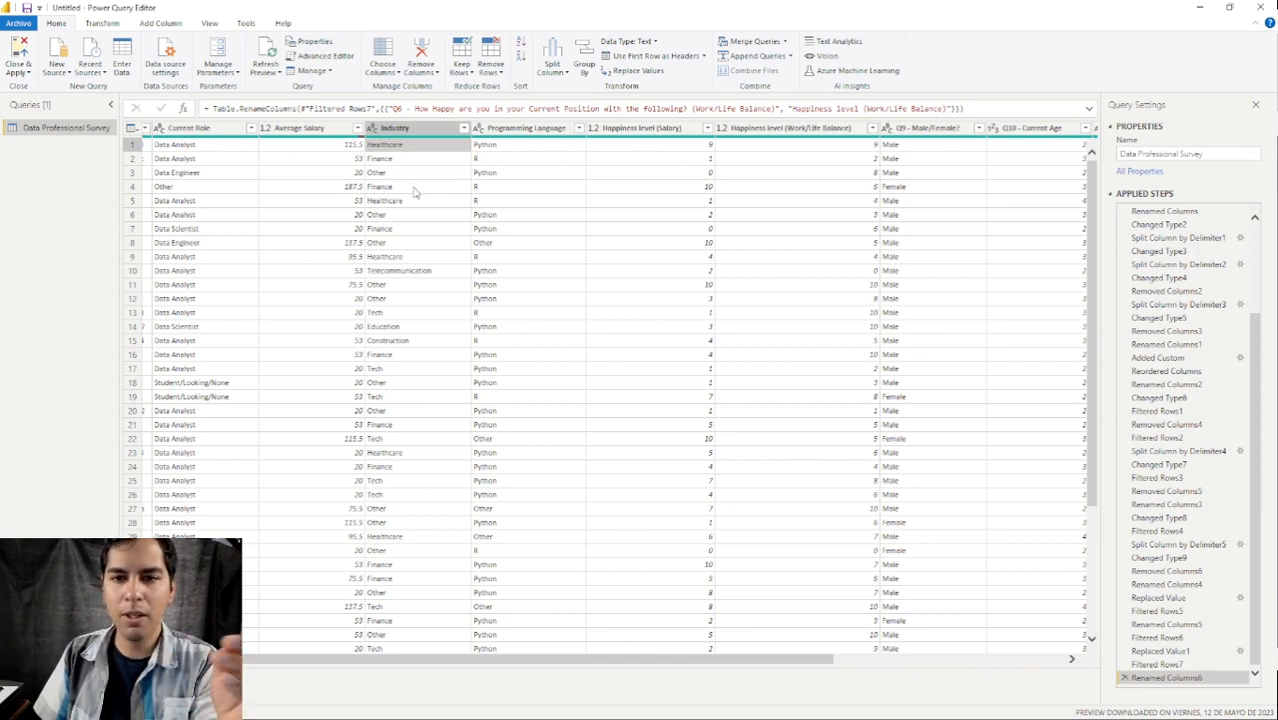
click(379, 314)
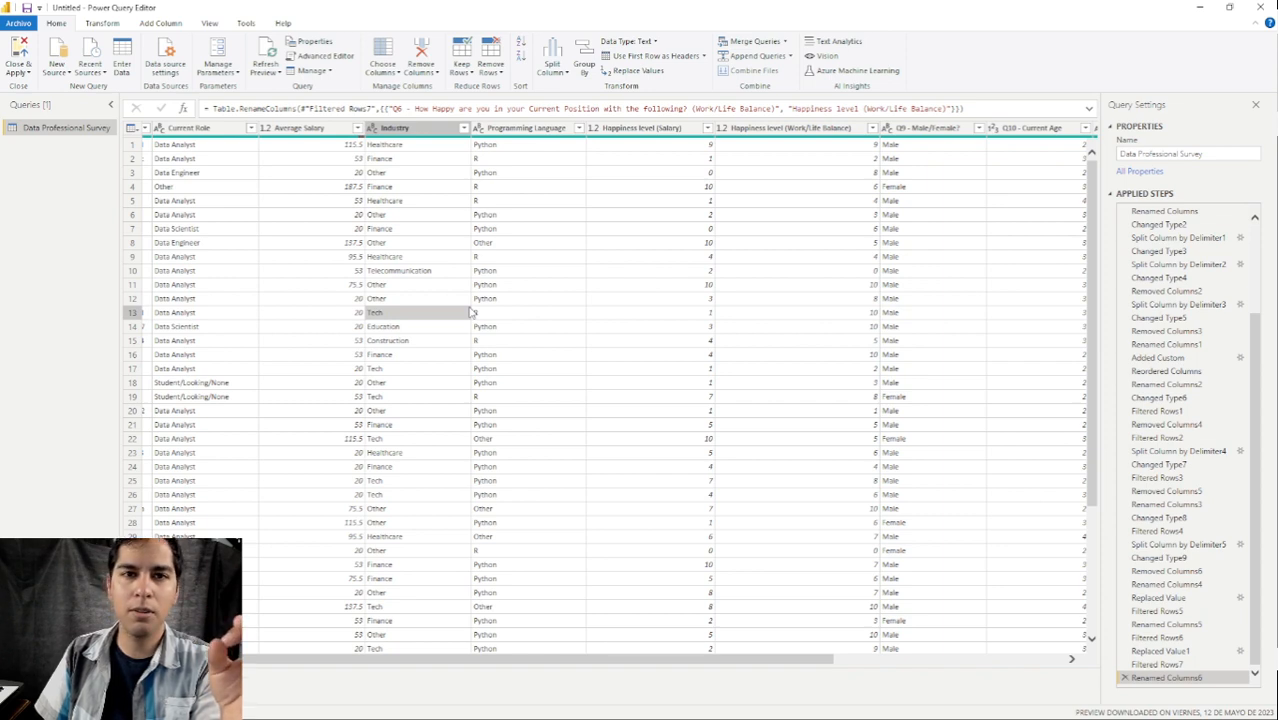
click(426, 159)
click(422, 146)
click(409, 328)
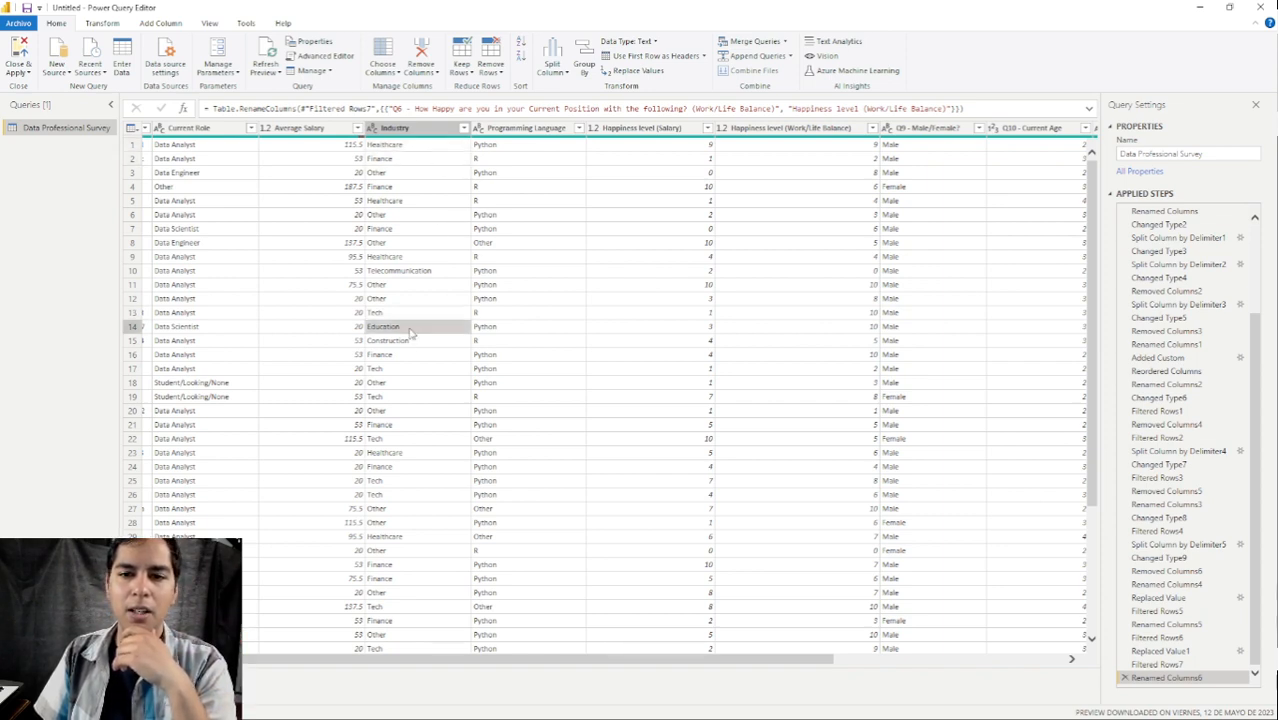
click(383, 313)
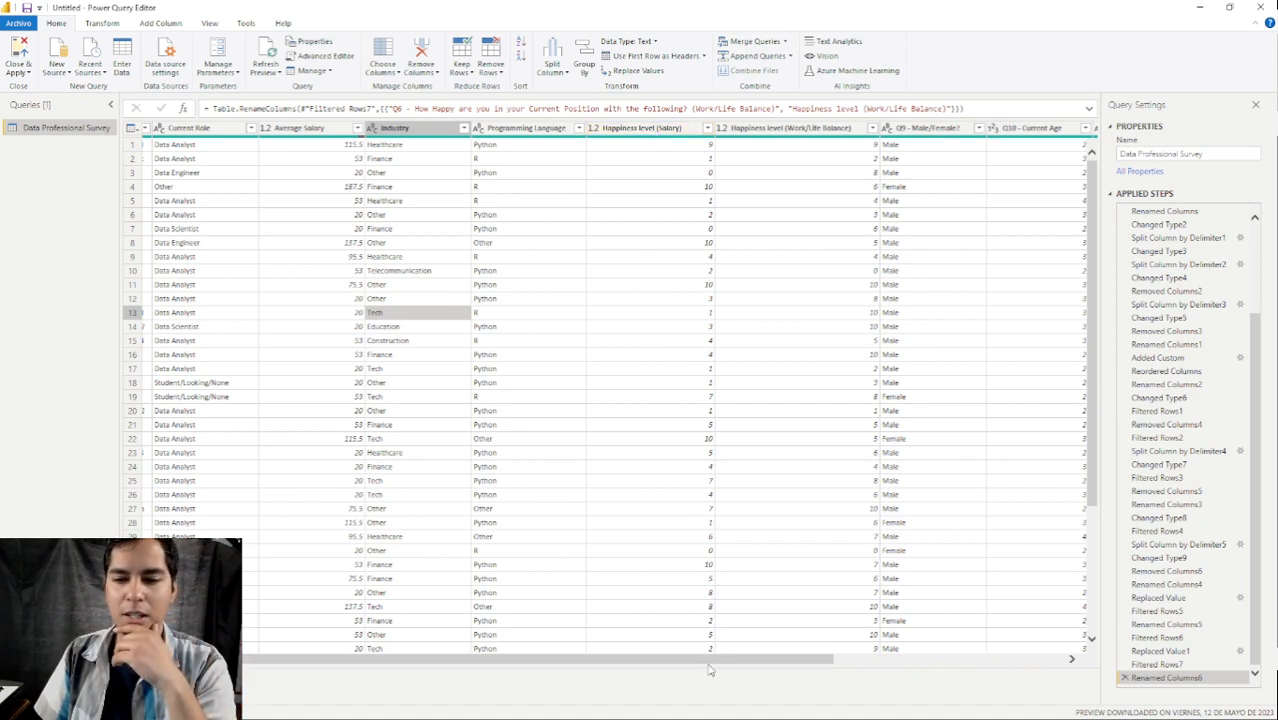
Check the filter values of the Q9 - Male/Female? column and set its data type to Text.
drag(708, 665, 855, 668)
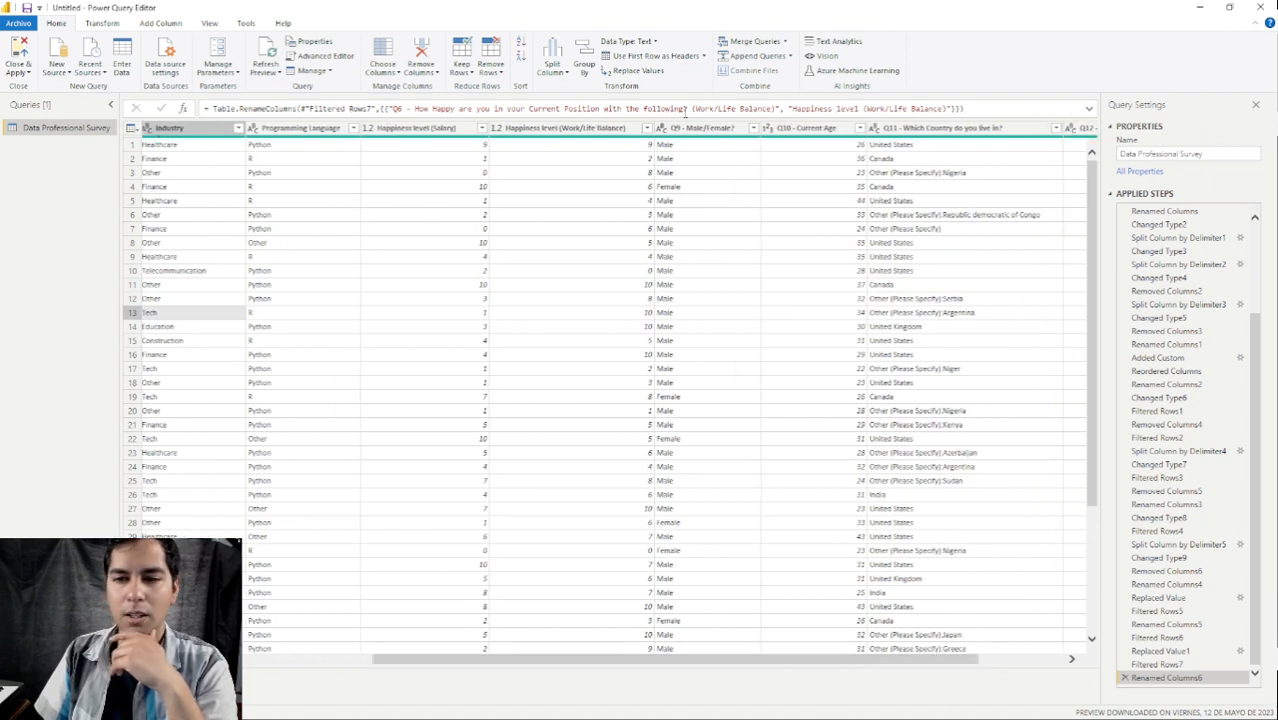
click(742, 130)
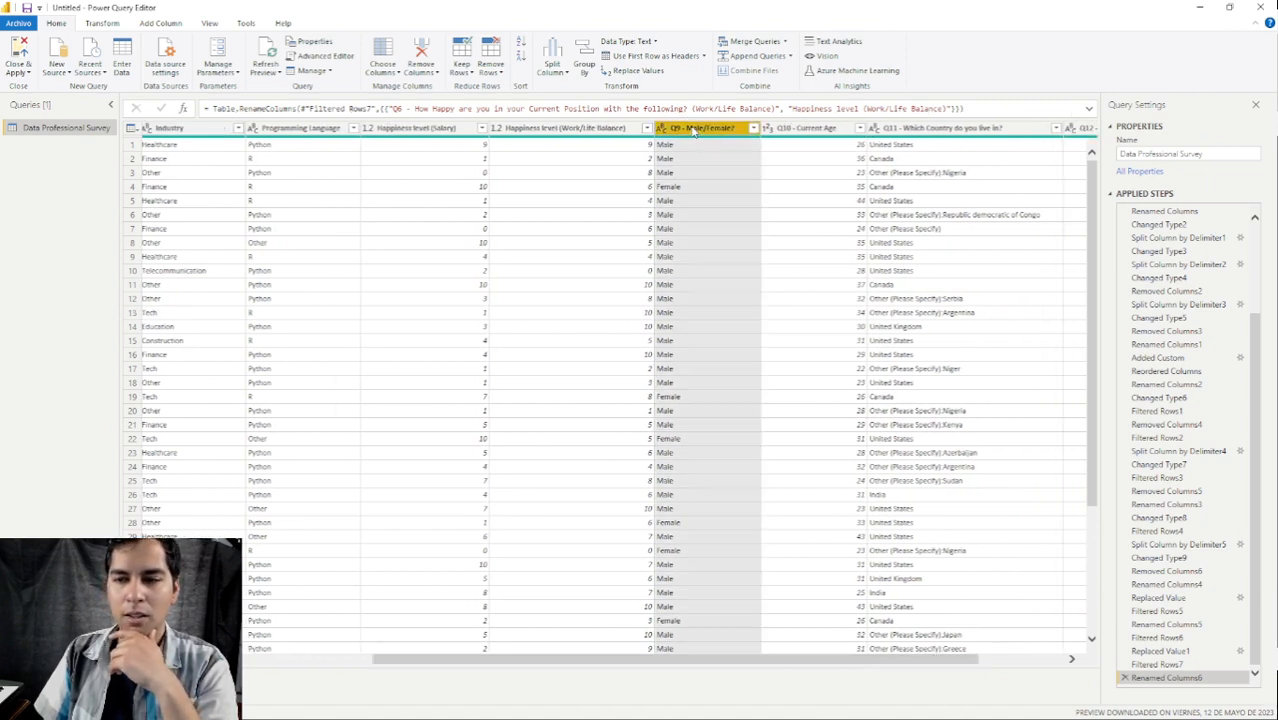
click(753, 129)
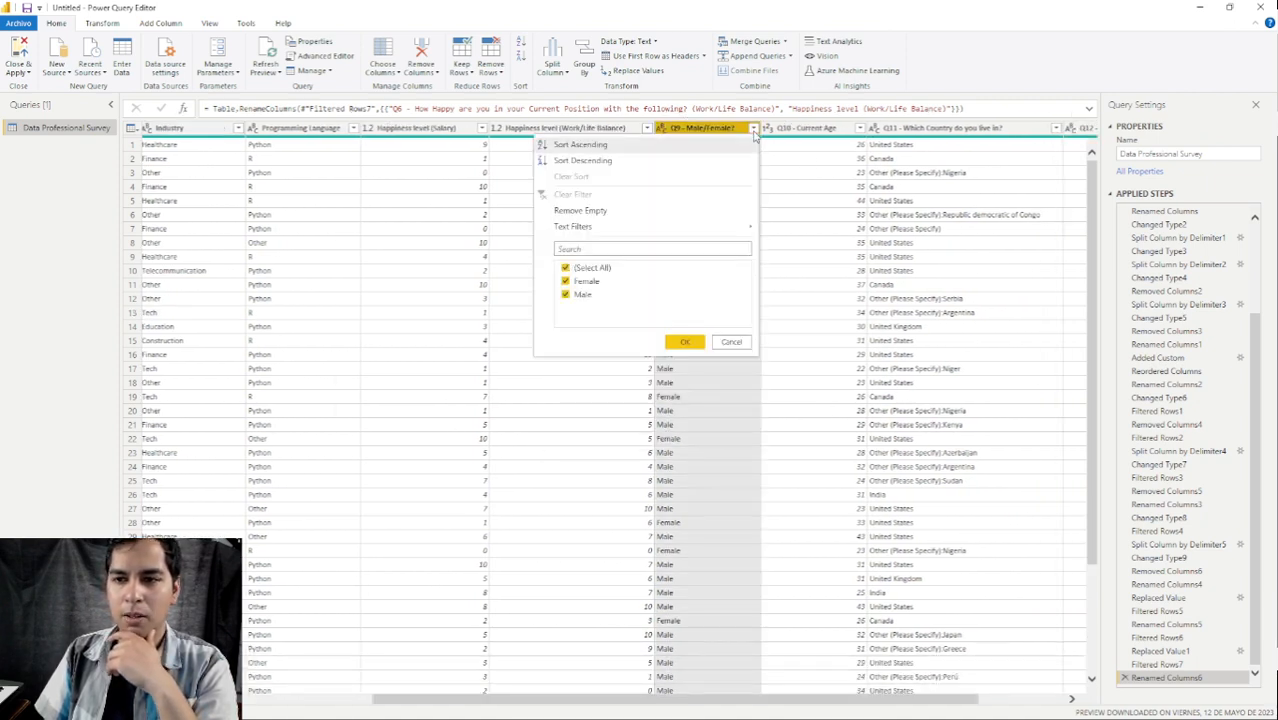
click(731, 343)
click(662, 129)
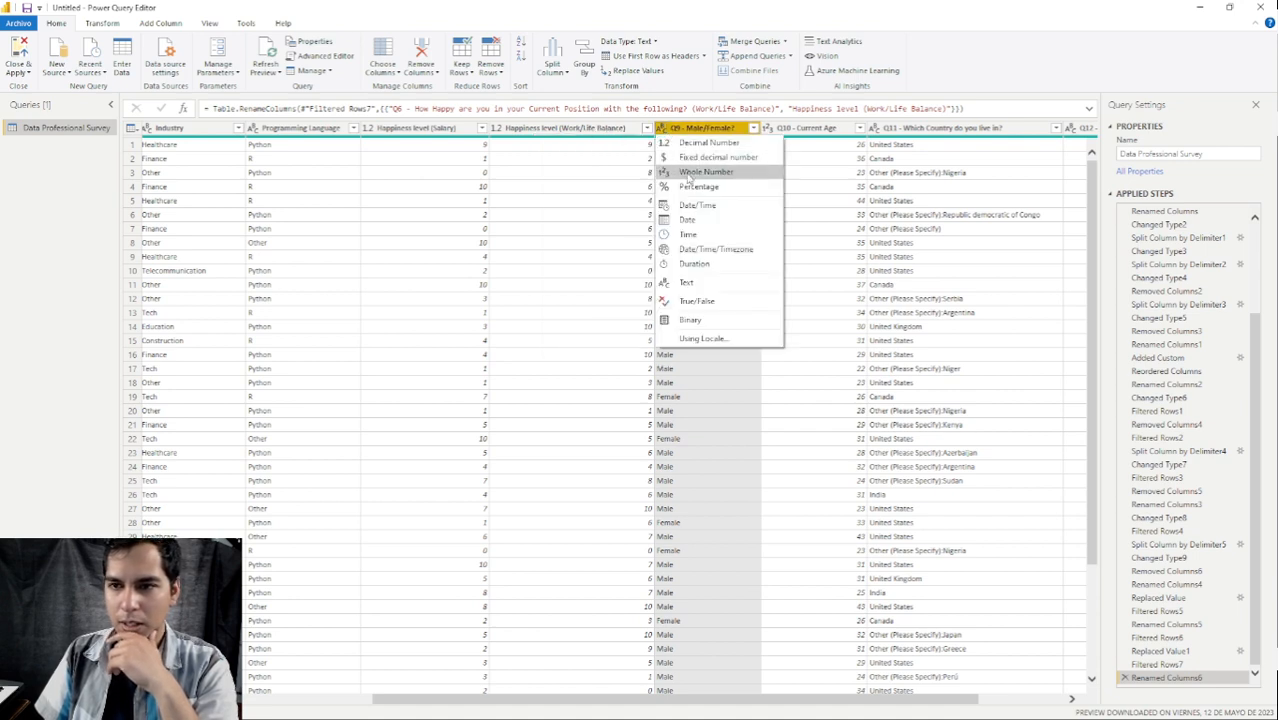
click(720, 286)
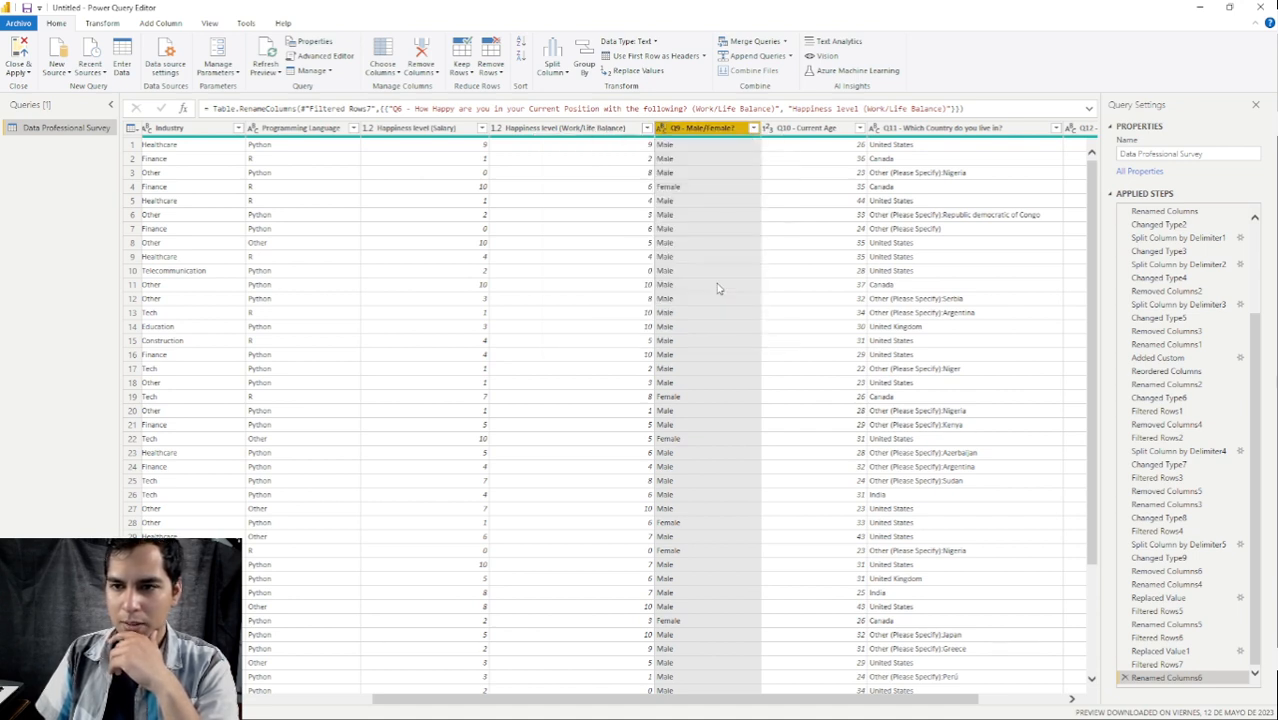
Rename the Q9 - Male/Female? column as Gender.
double_click(705, 128)
text(G)
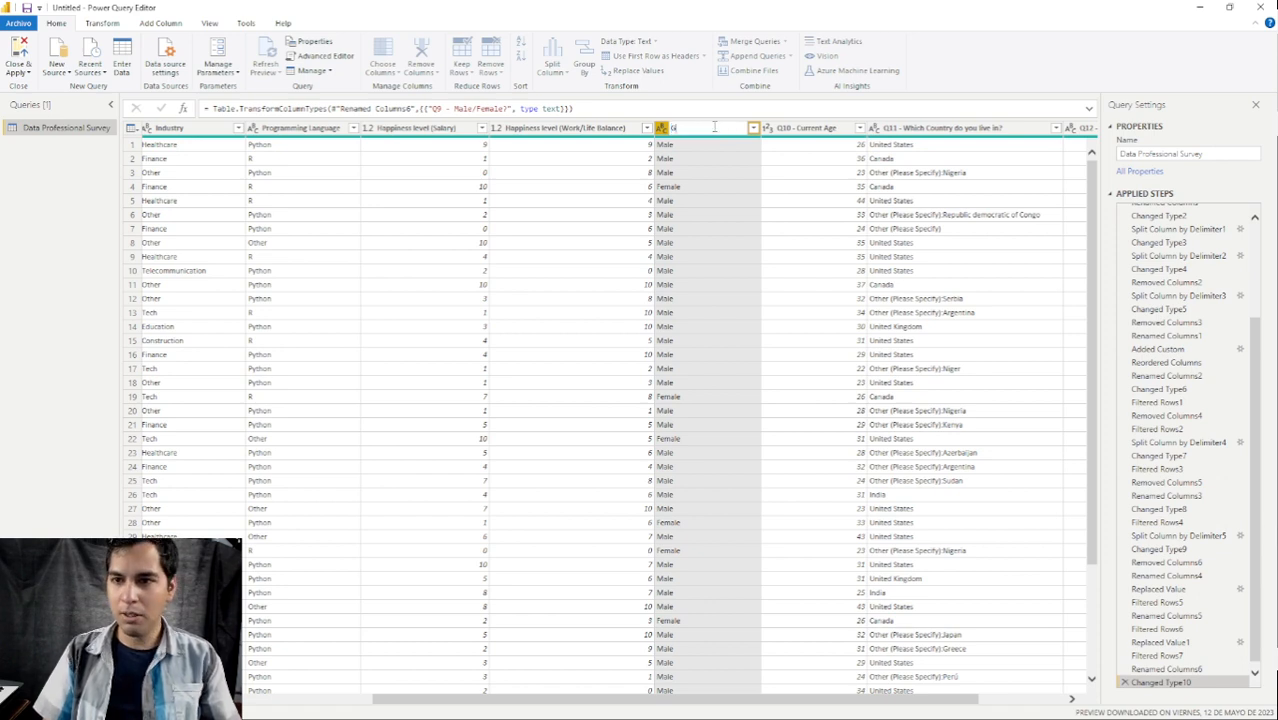
text(e)
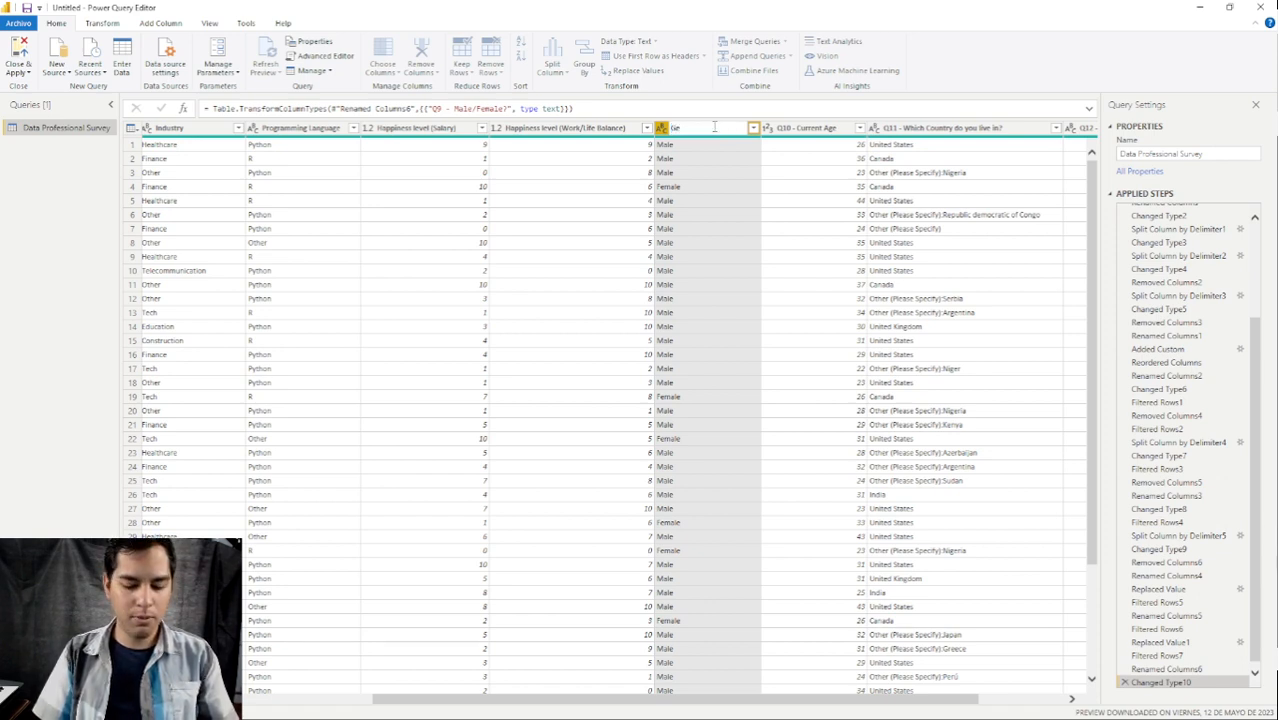
text(nder)
key(Return)
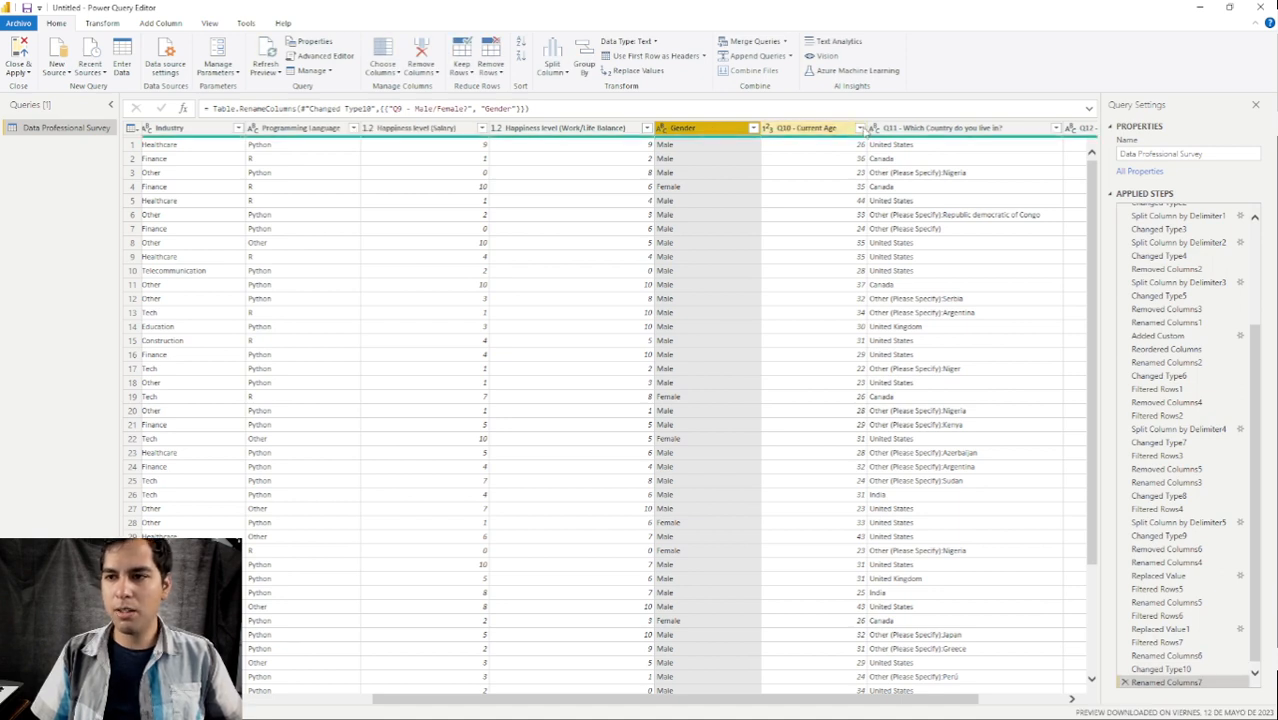
Review the filter values of the Q10 - Current Age column and set its data type to Whole Number.
click(859, 128)
scroll(719, 348, down, 3)
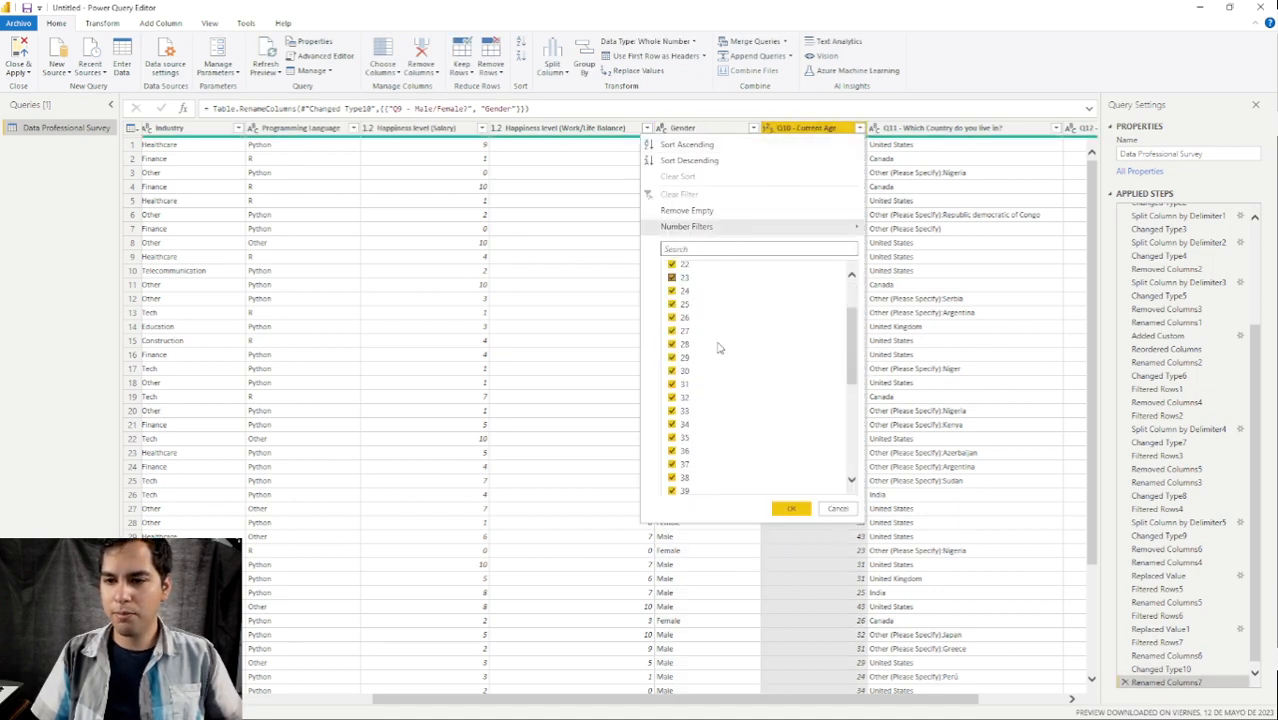
scroll(739, 354, up, 3)
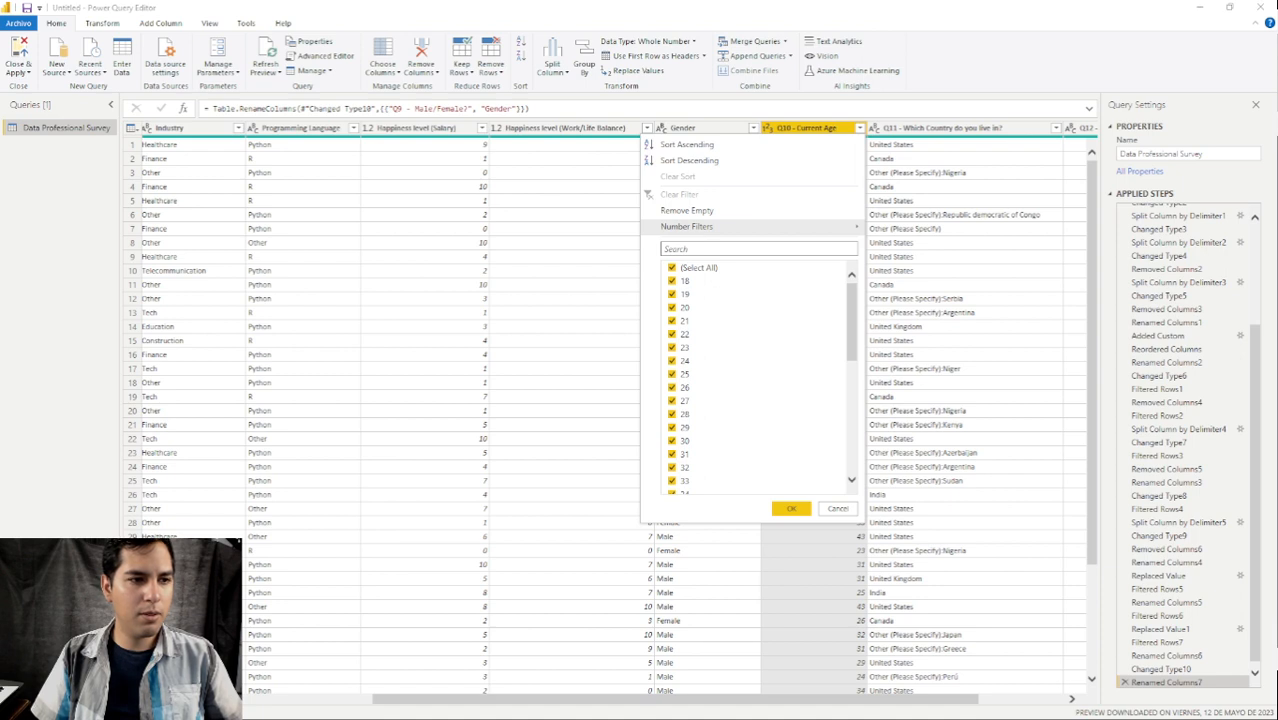
scroll(725, 365, down, 5)
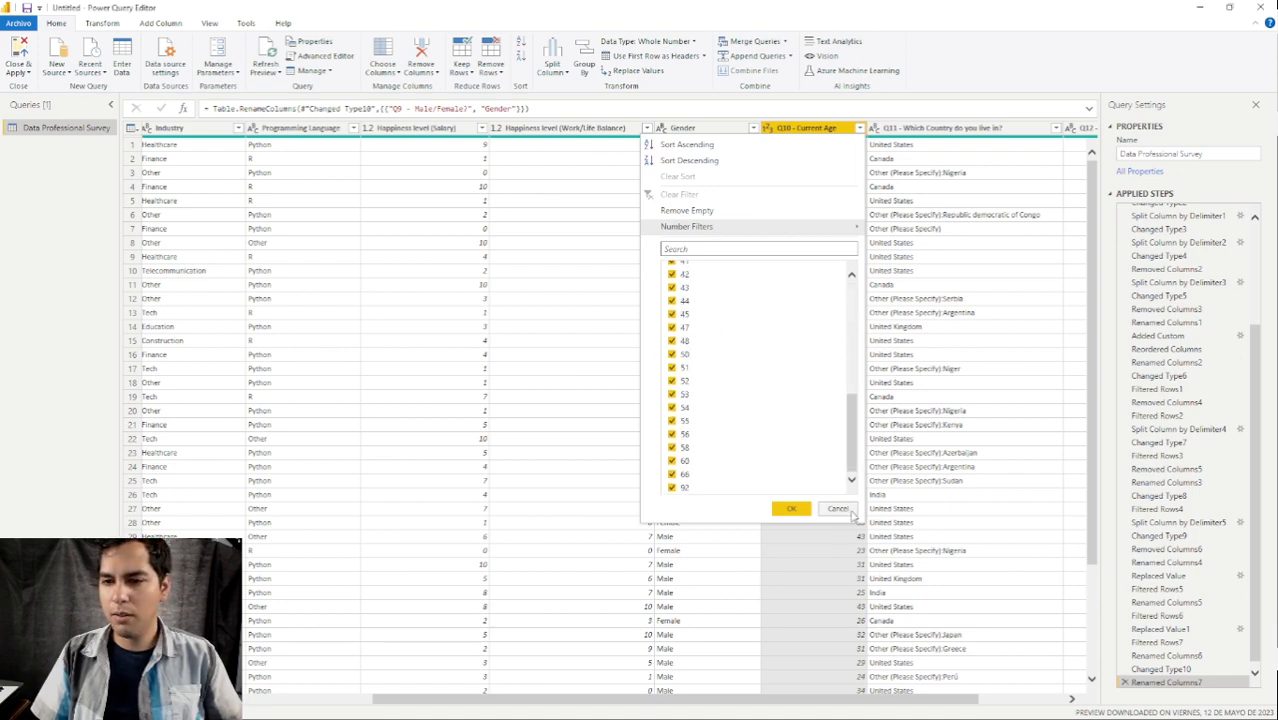
scroll(819, 394, up, 5)
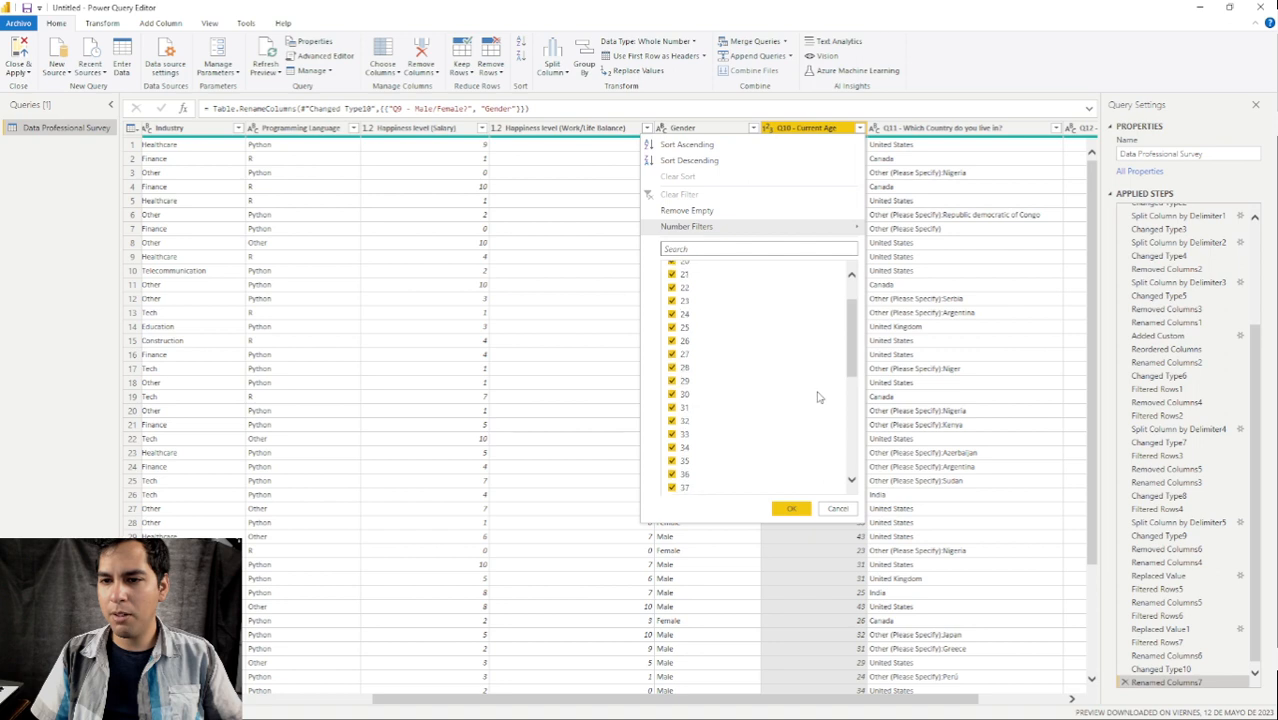
click(838, 510)
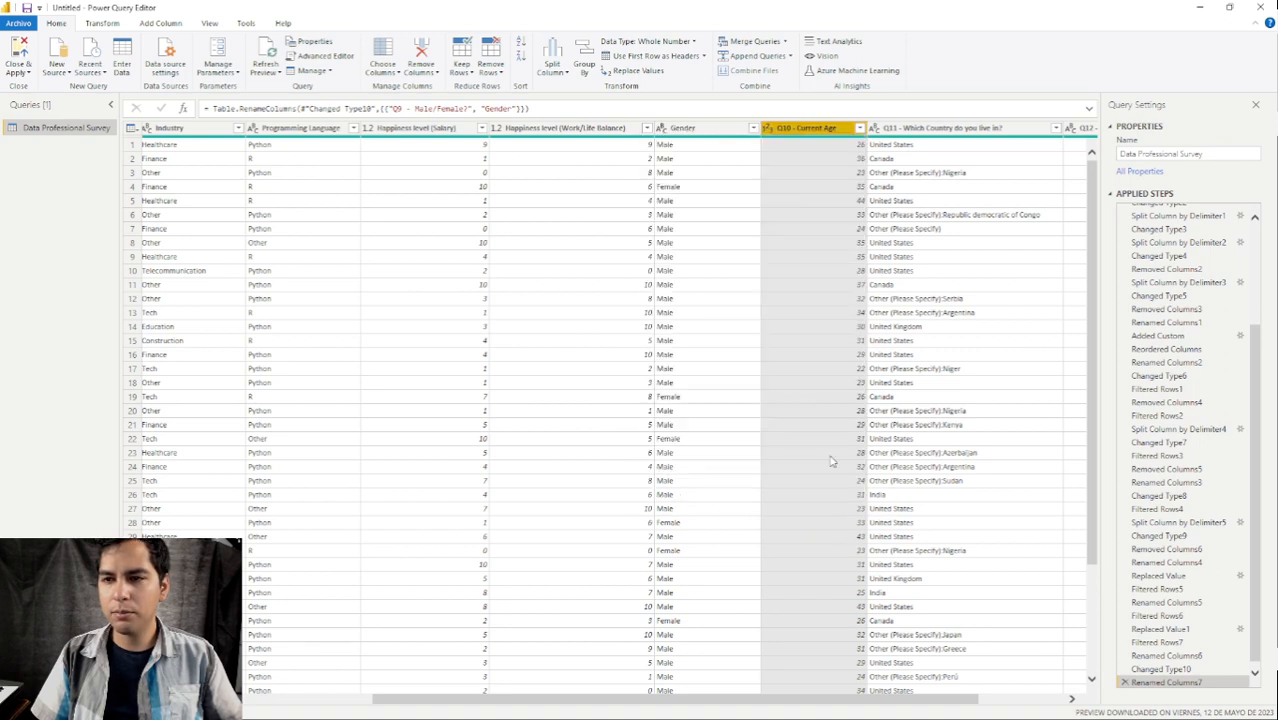
click(769, 129)
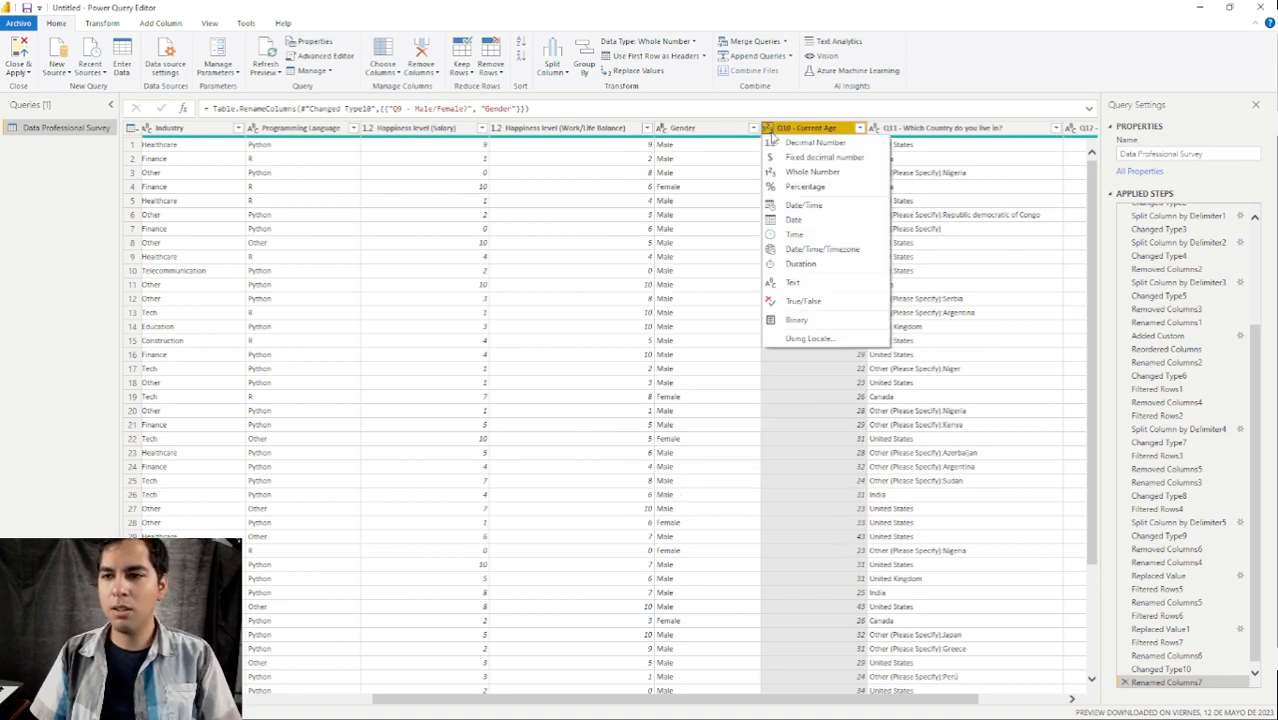
click(822, 172)
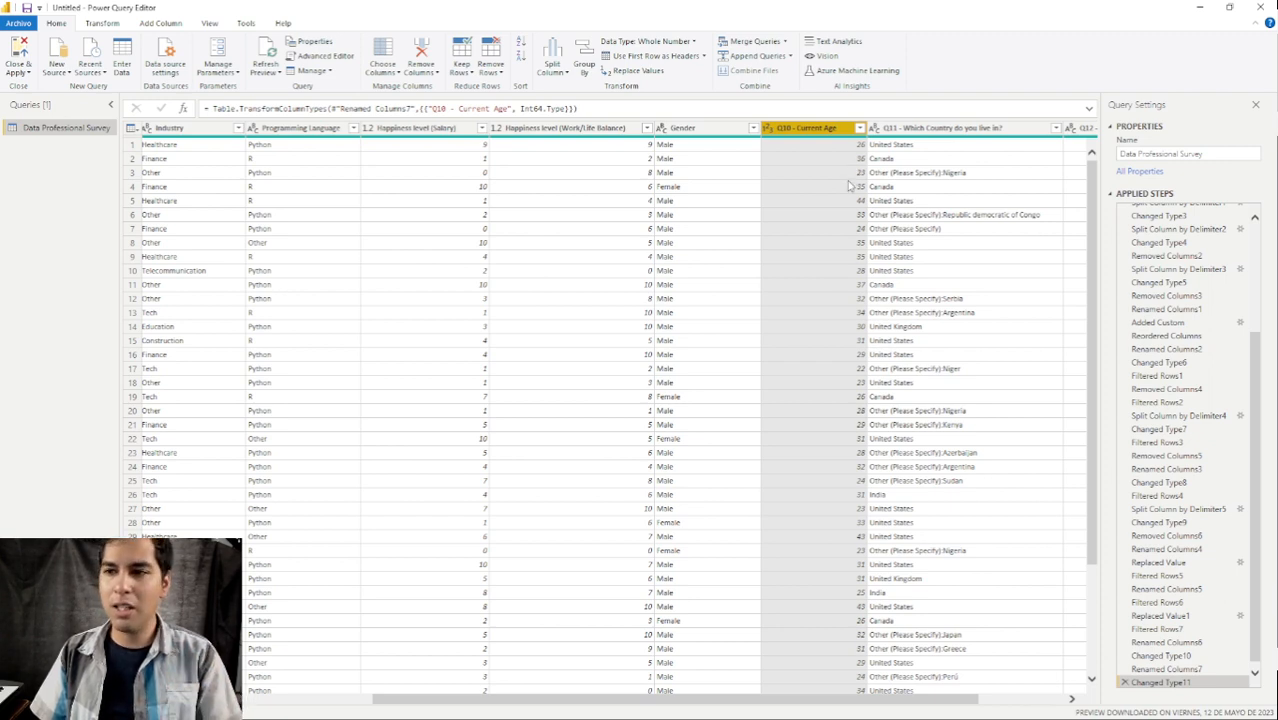
Rename the Q10 - Current Age column as Age.
double_click(827, 133)
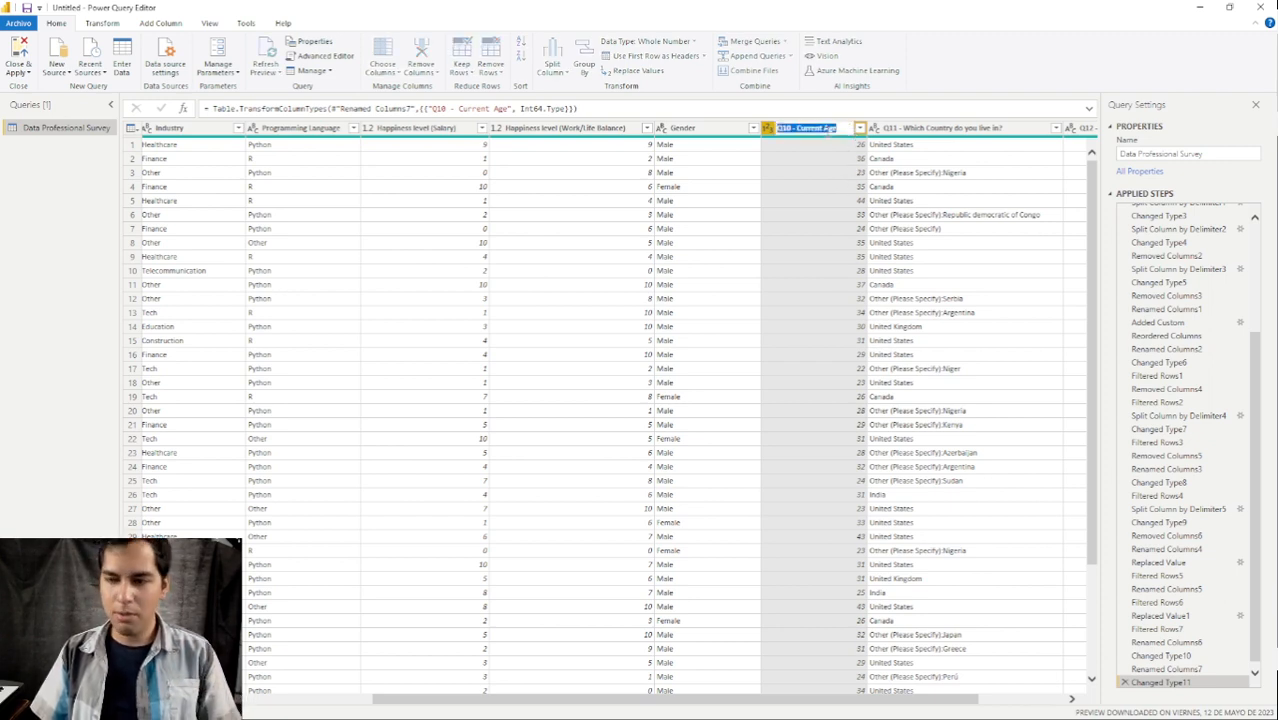
text(Age)
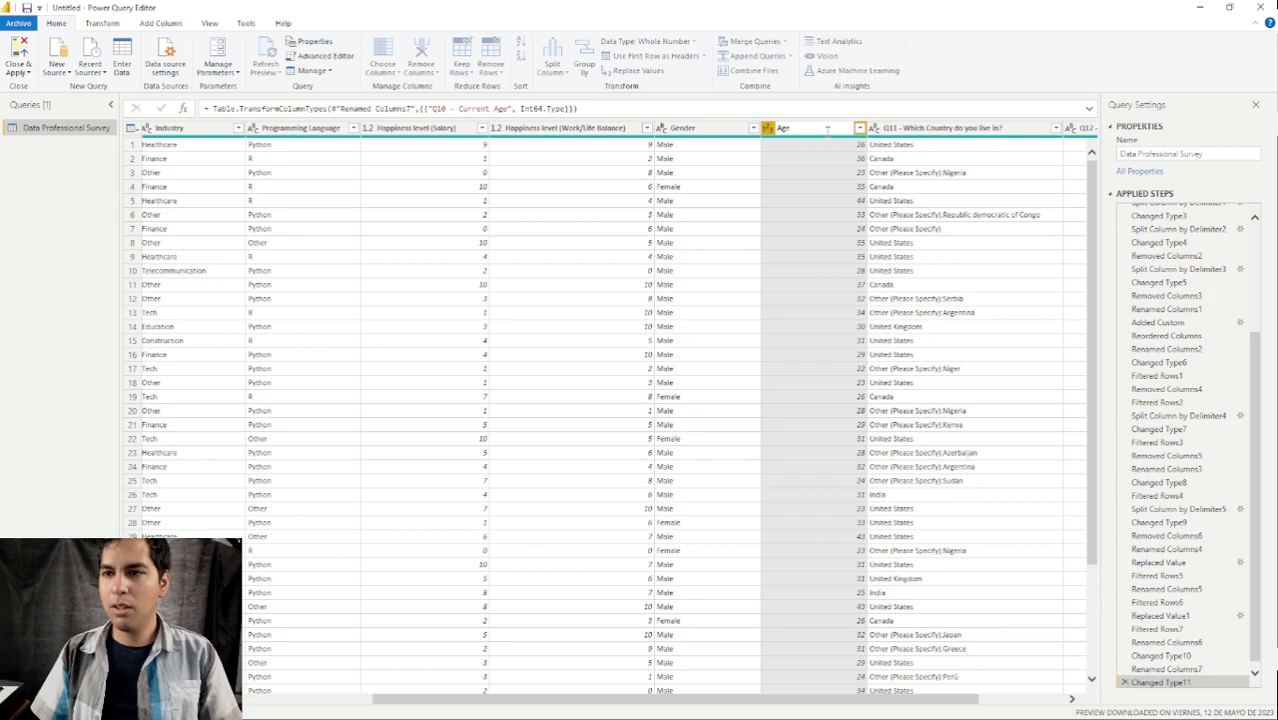
key(Return)
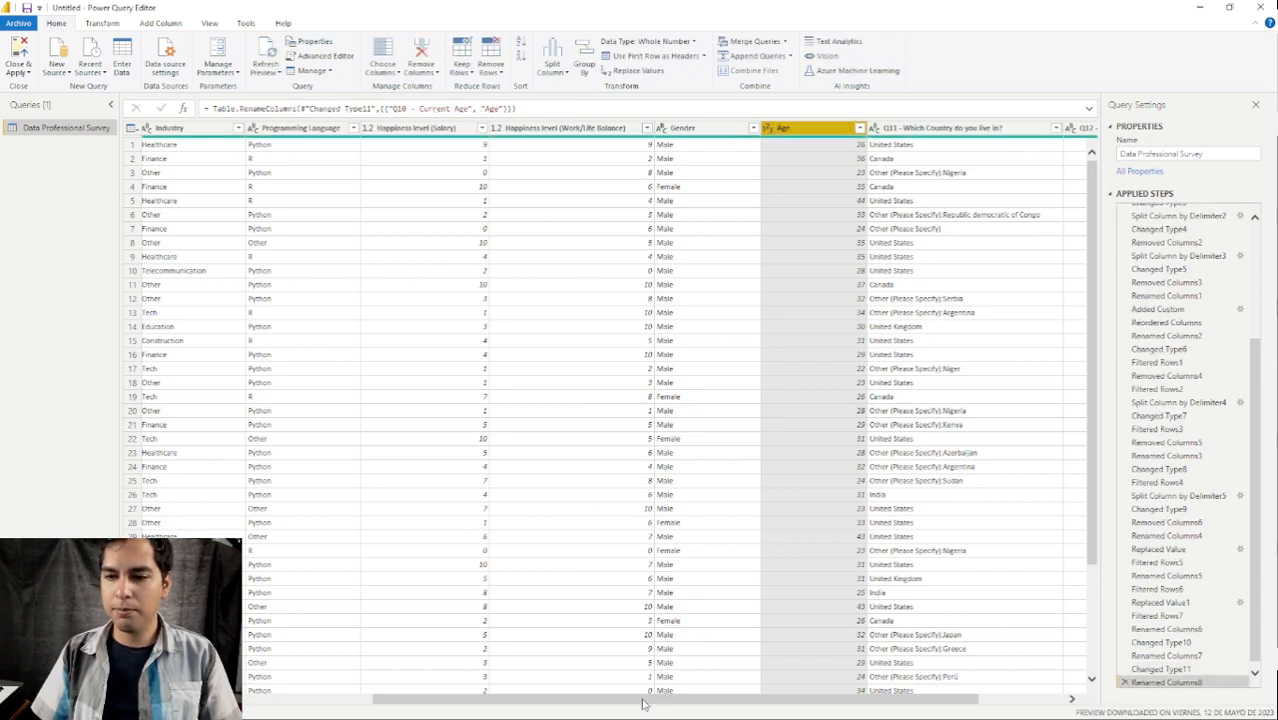
Review the filter values of the Q11 - Which Country do you live in? column without applying a filter.
drag(643, 703, 727, 703)
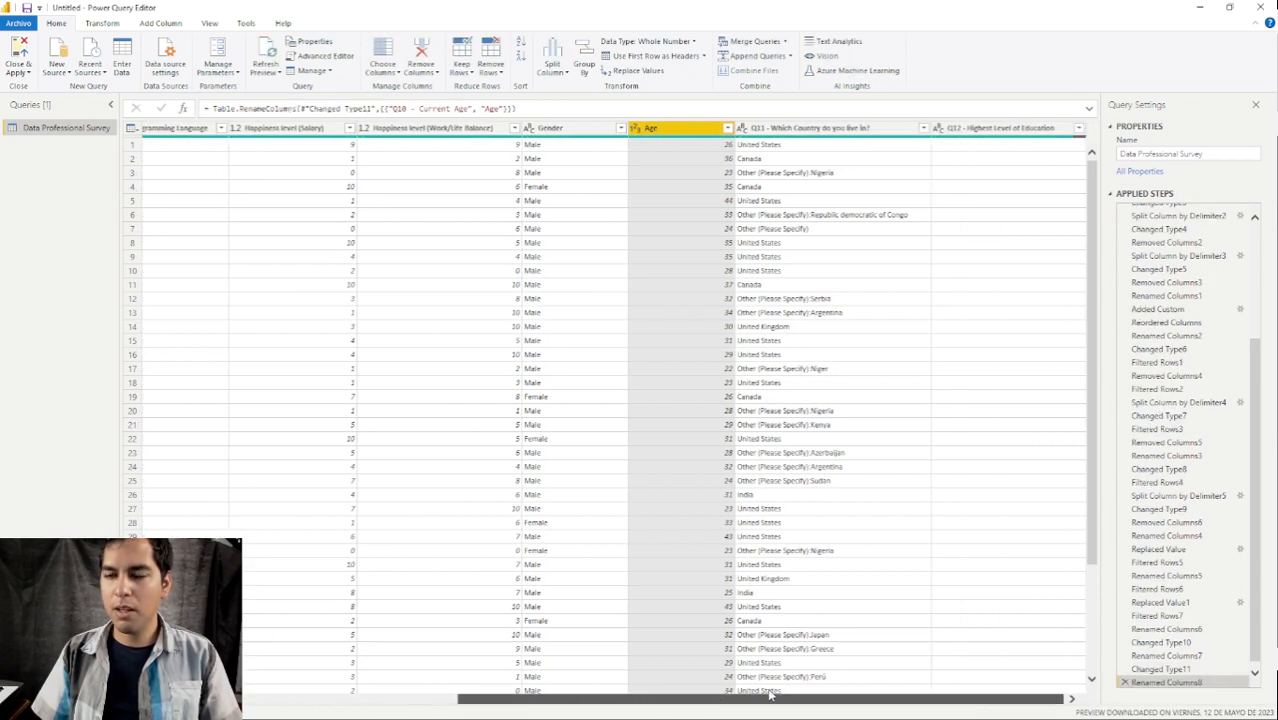
double_click(840, 129)
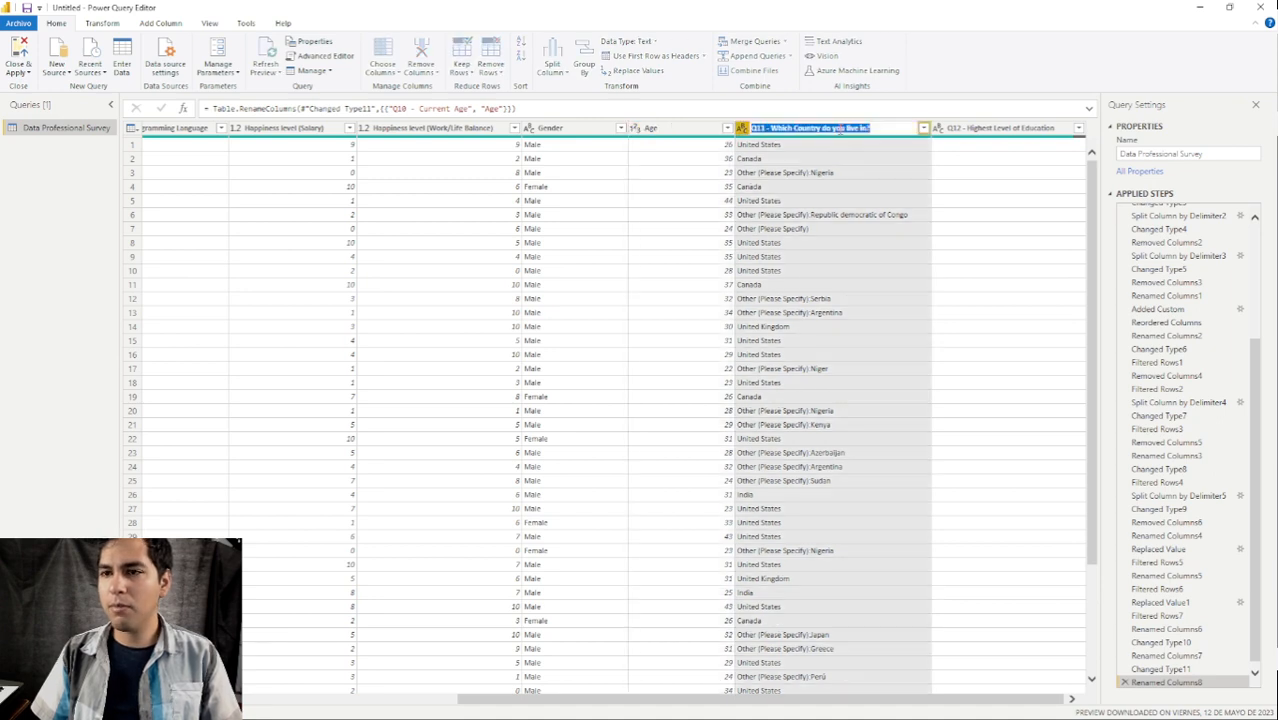
key(Escape)
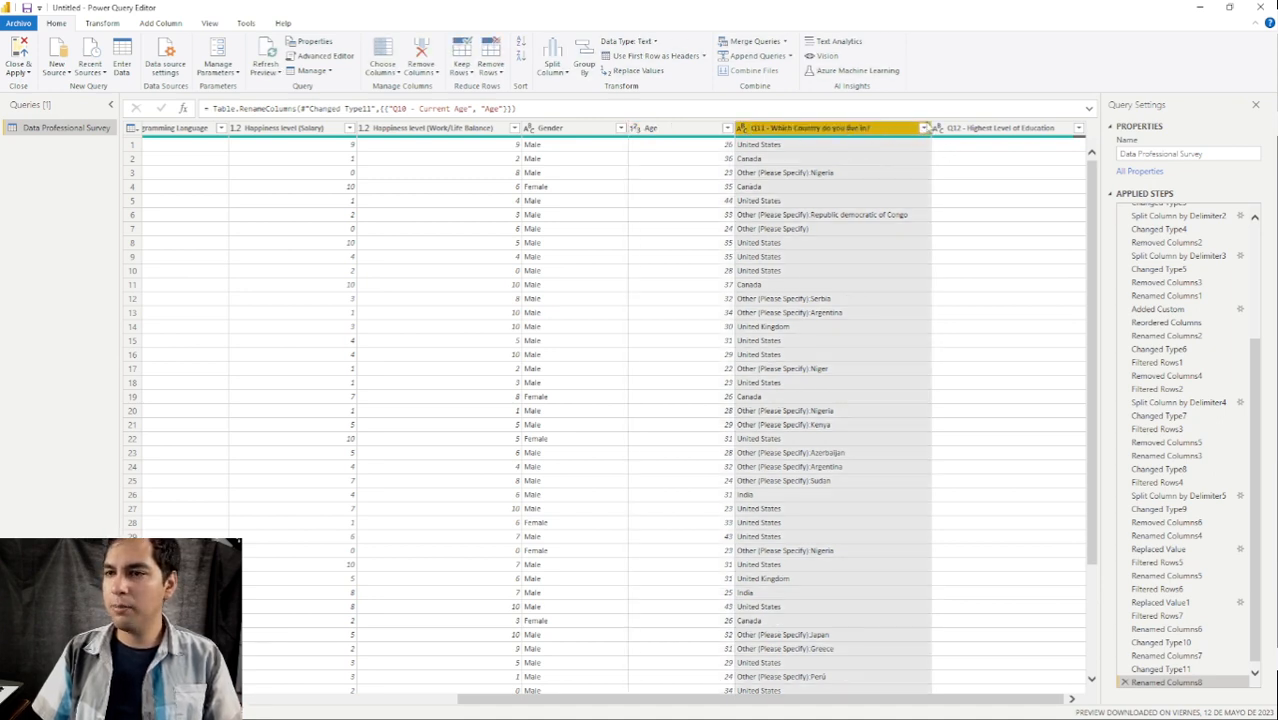
click(924, 129)
scroll(826, 310, down, 6)
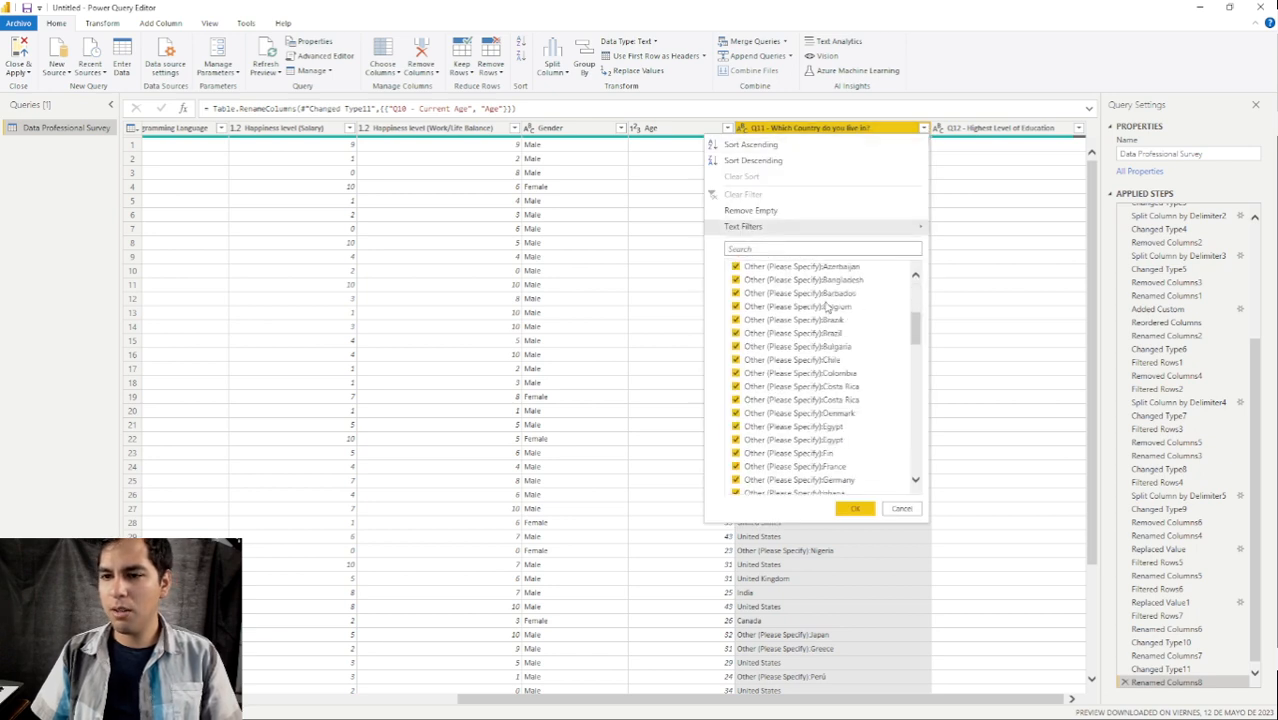
scroll(826, 310, down, 9)
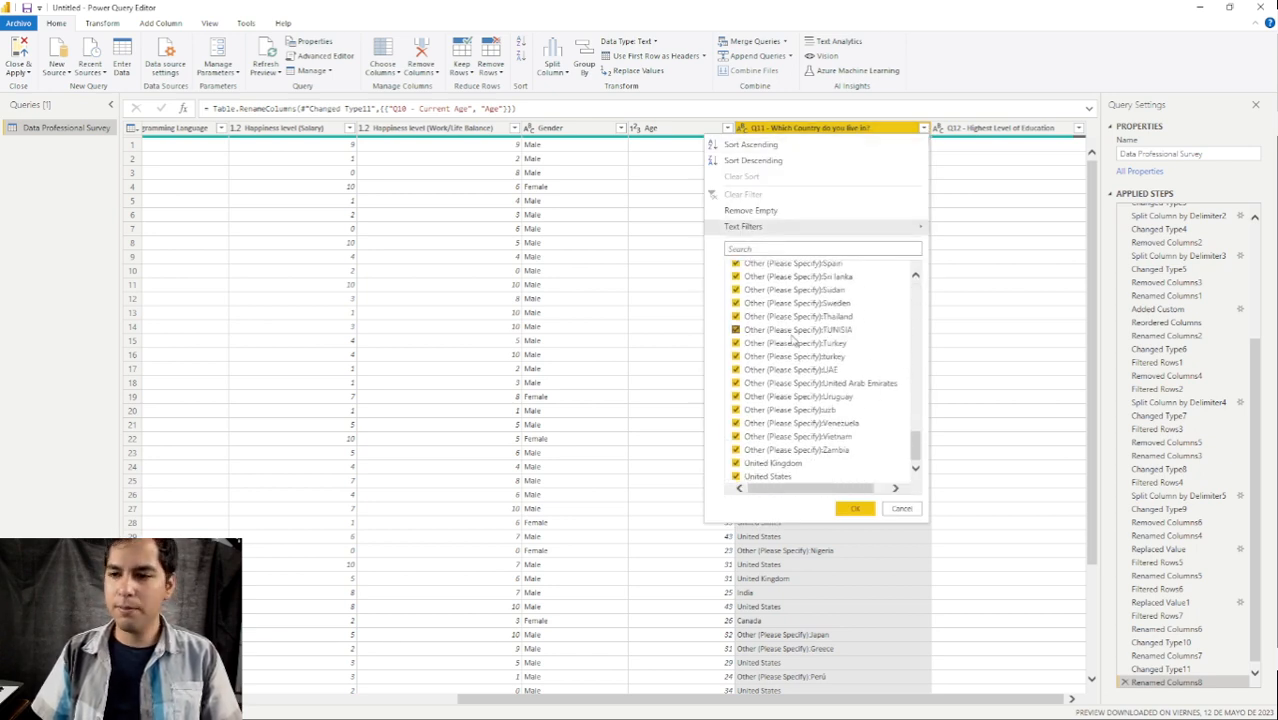
scroll(797, 470, up, 1)
scroll(781, 485, down, 1)
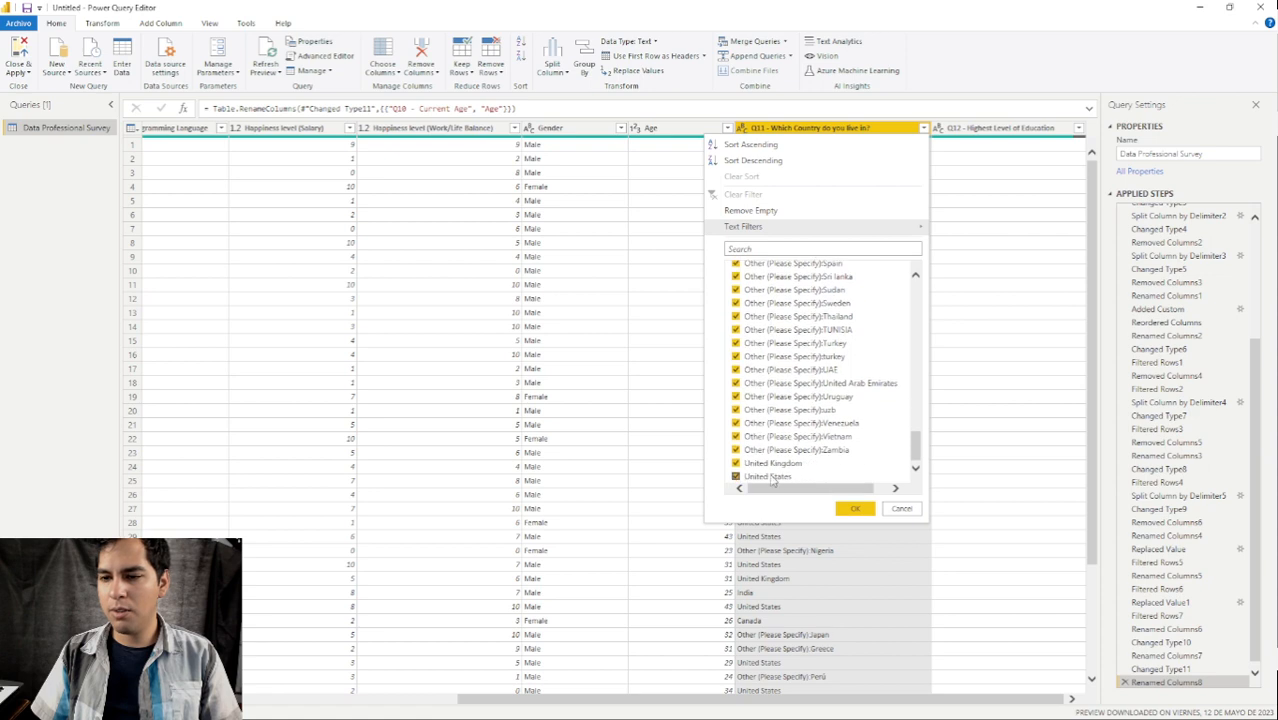
scroll(785, 466, up, 15)
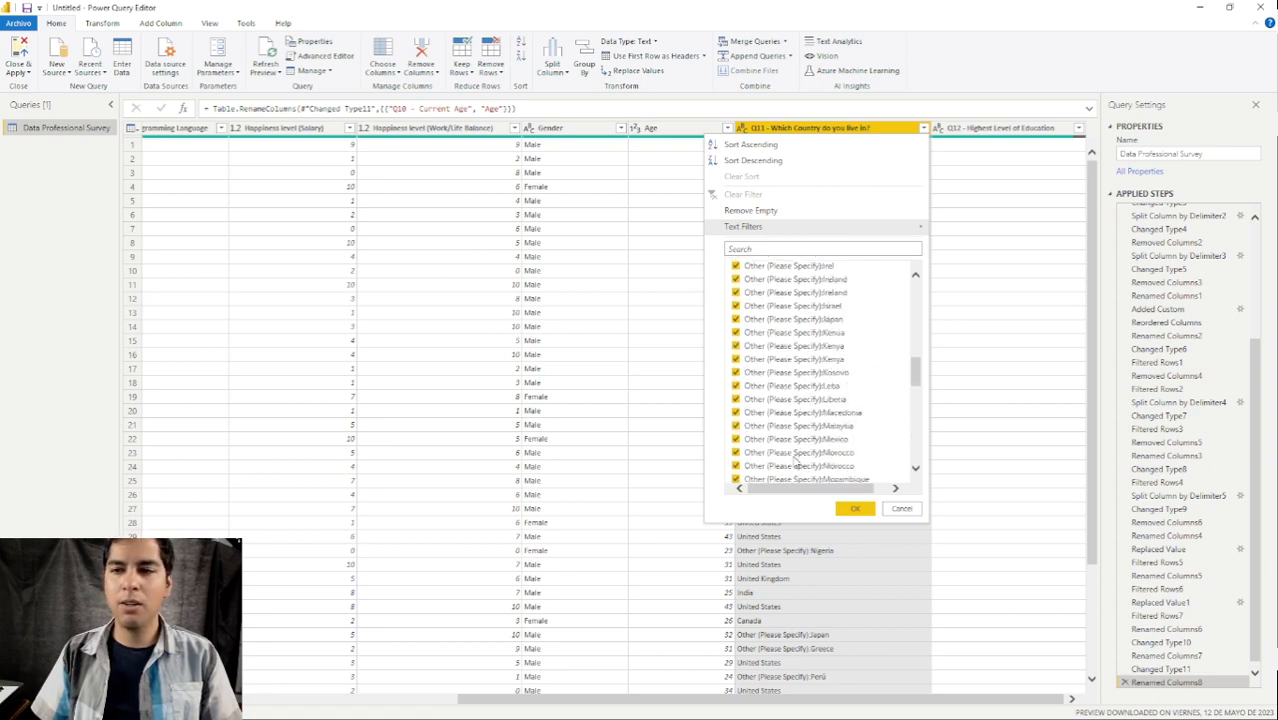
scroll(797, 463, up, 3)
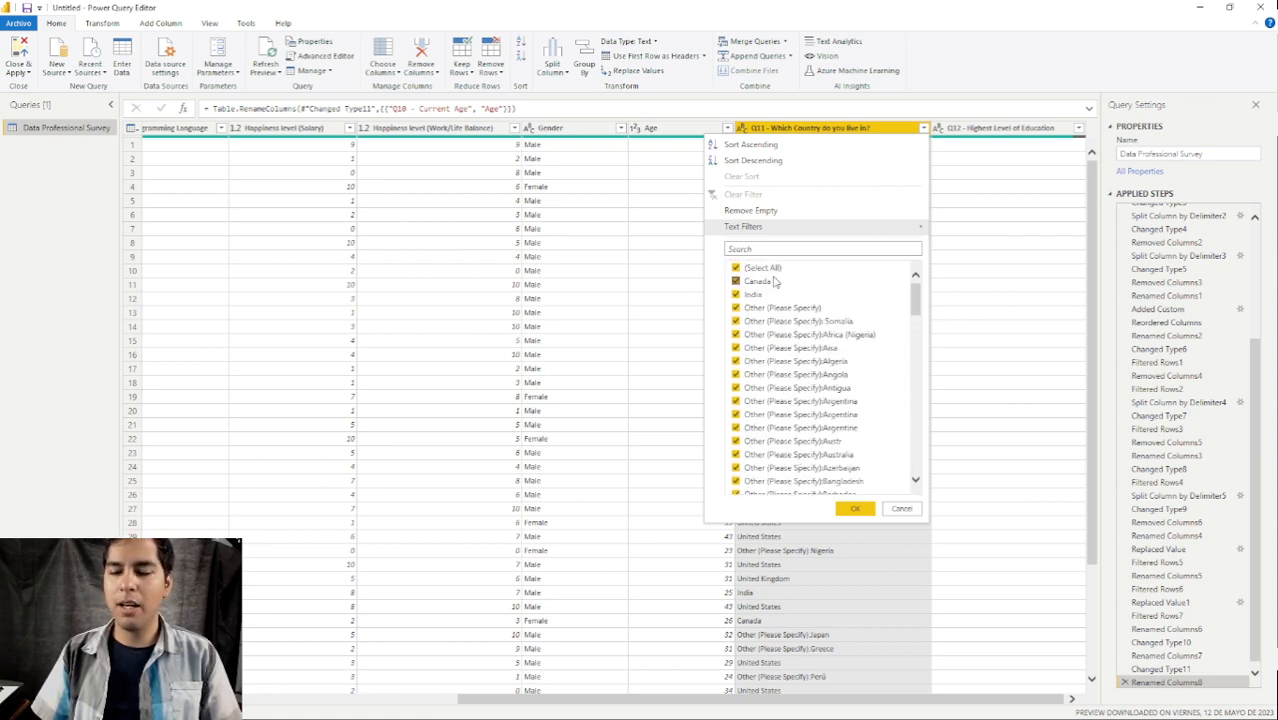
click(904, 511)
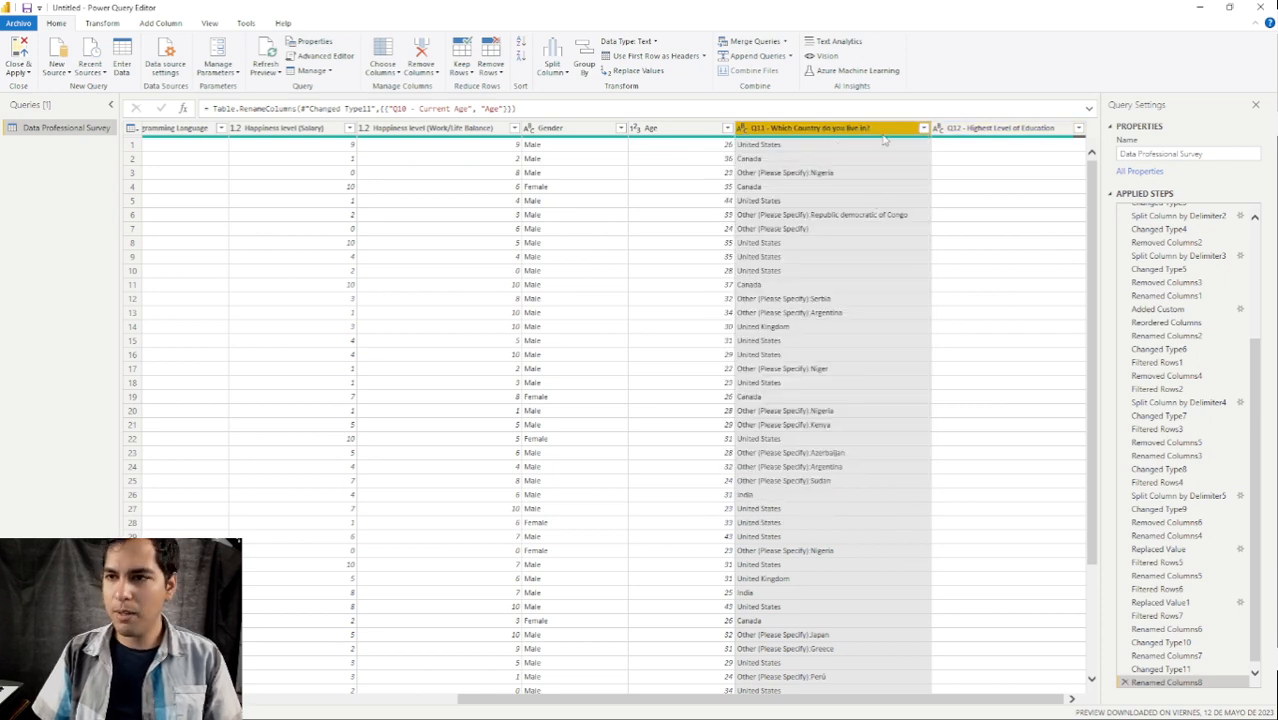
Split the Q11 - Which Country do you live in? column at the left-most custom delimiter "(".
click(560, 70)
click(578, 86)
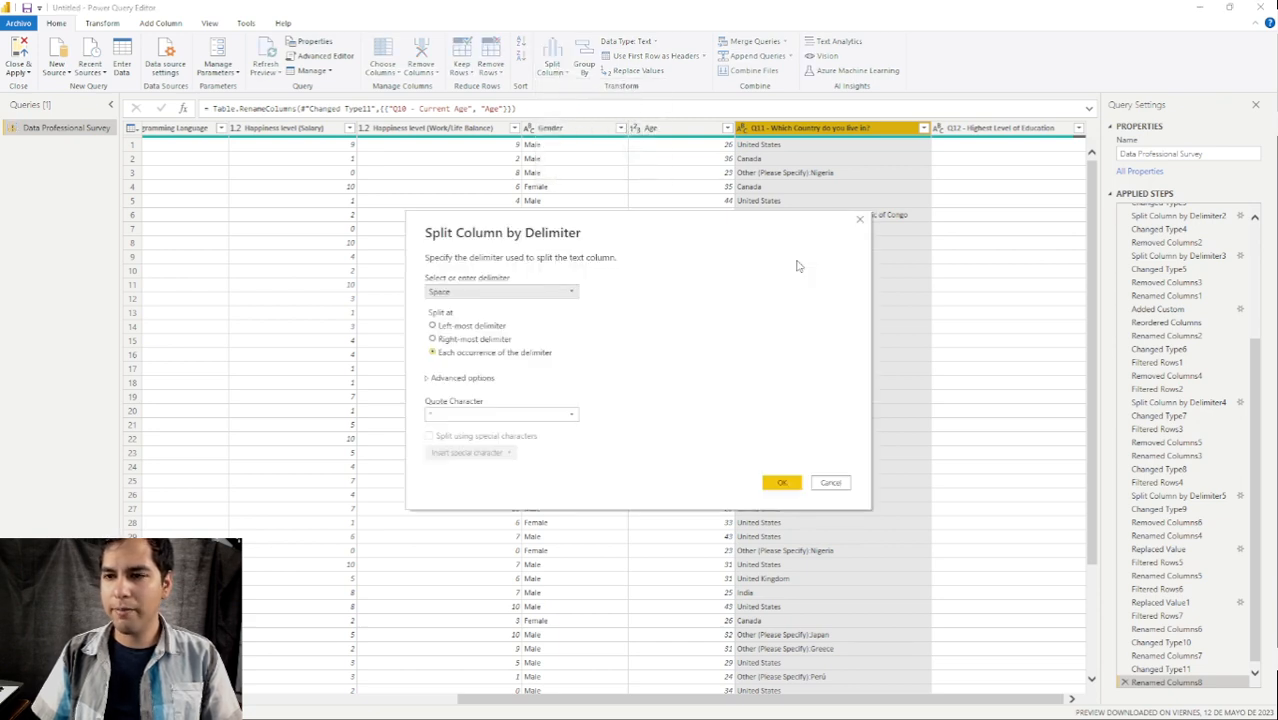
click(481, 292)
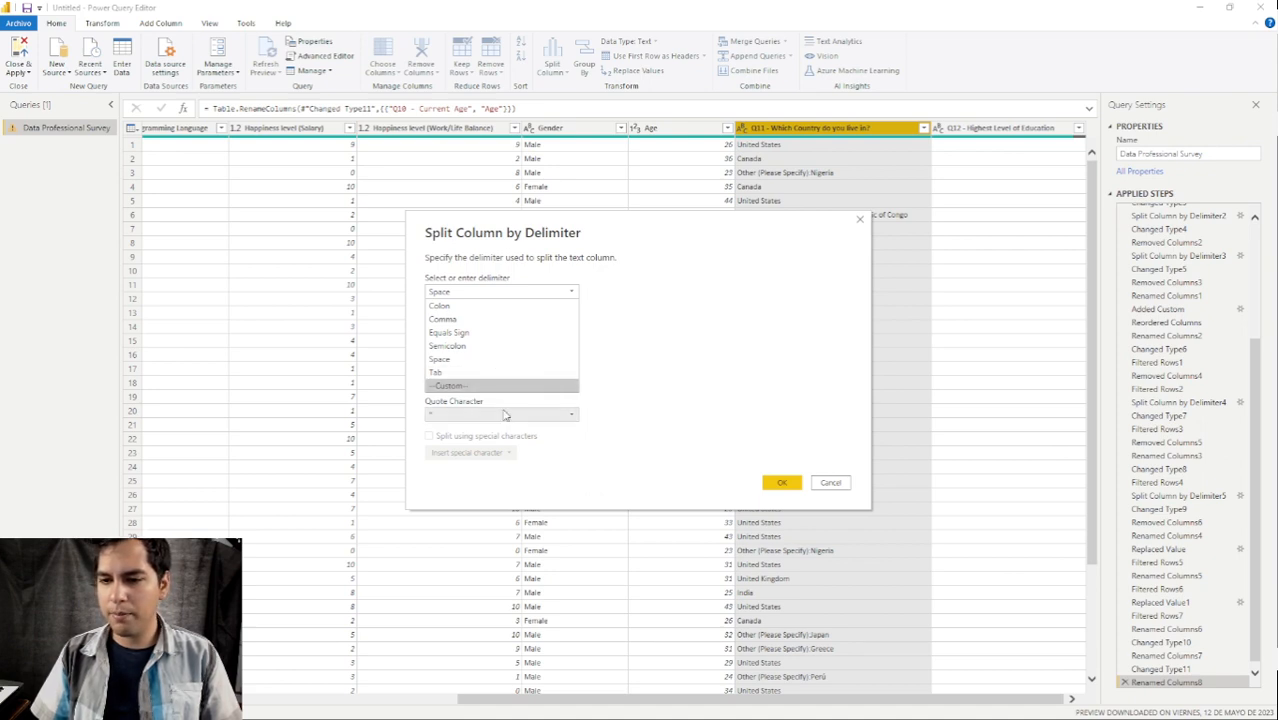
click(457, 387)
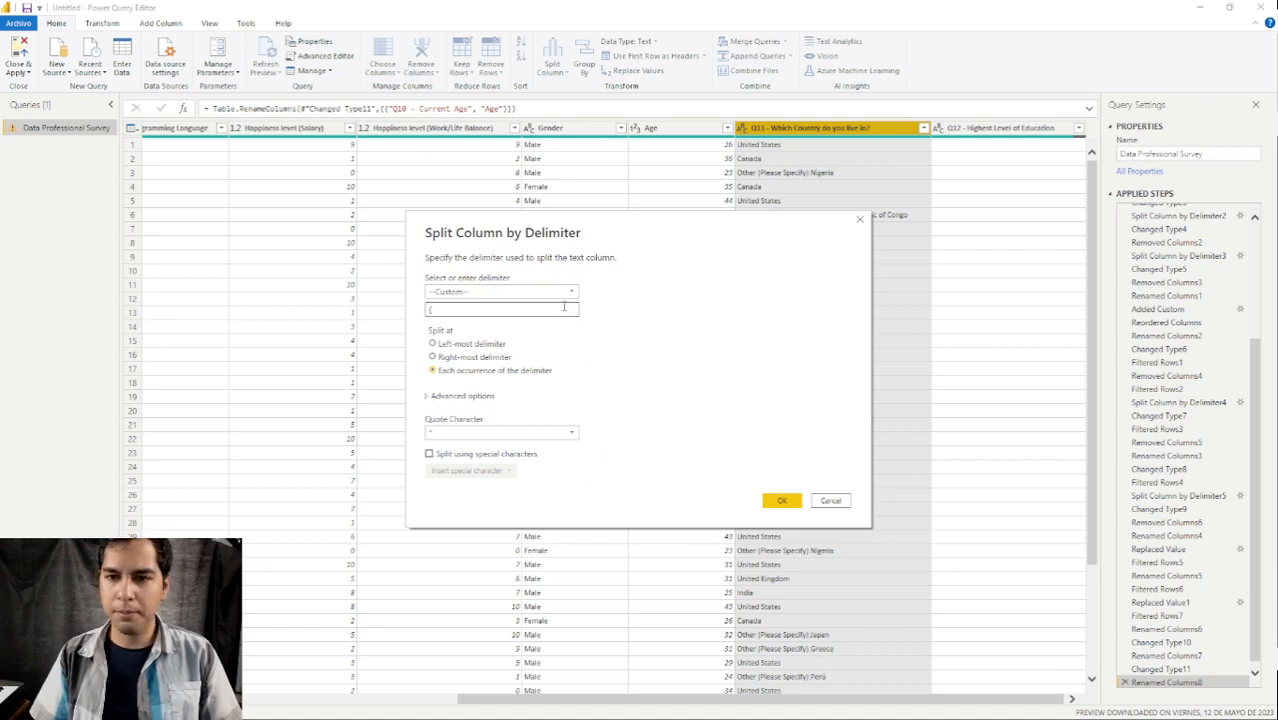
click(479, 344)
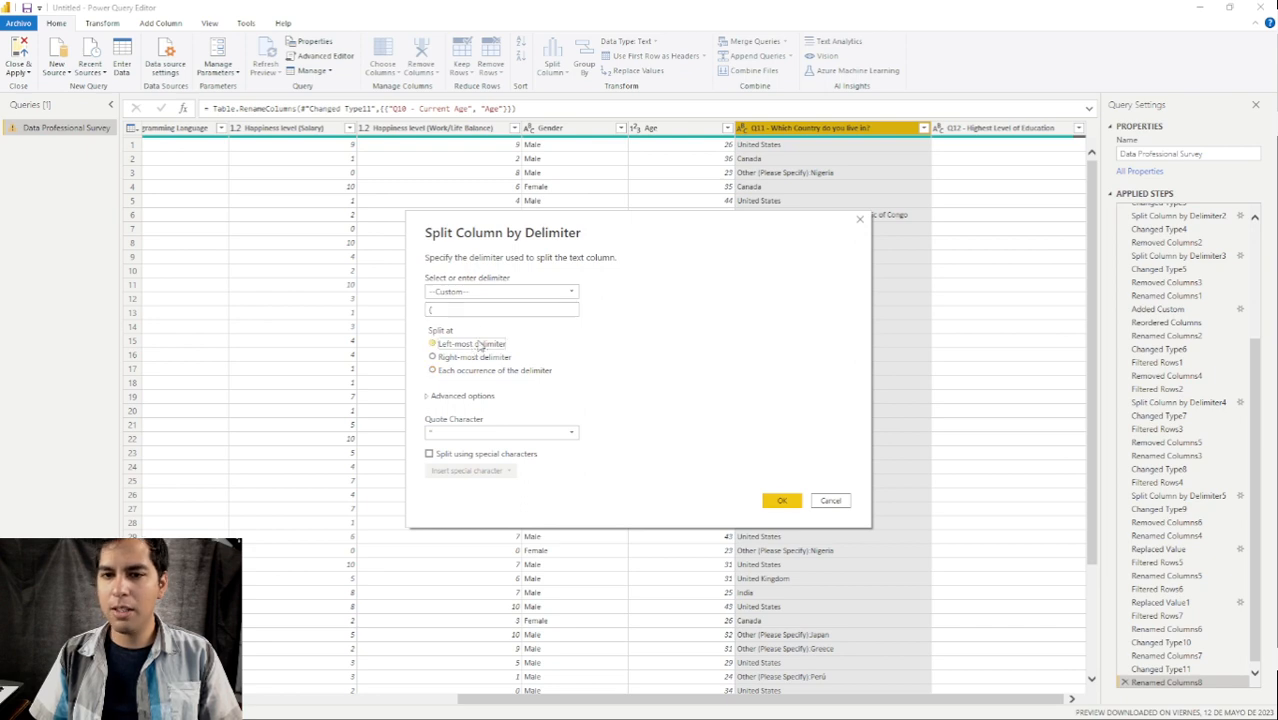
click(780, 500)
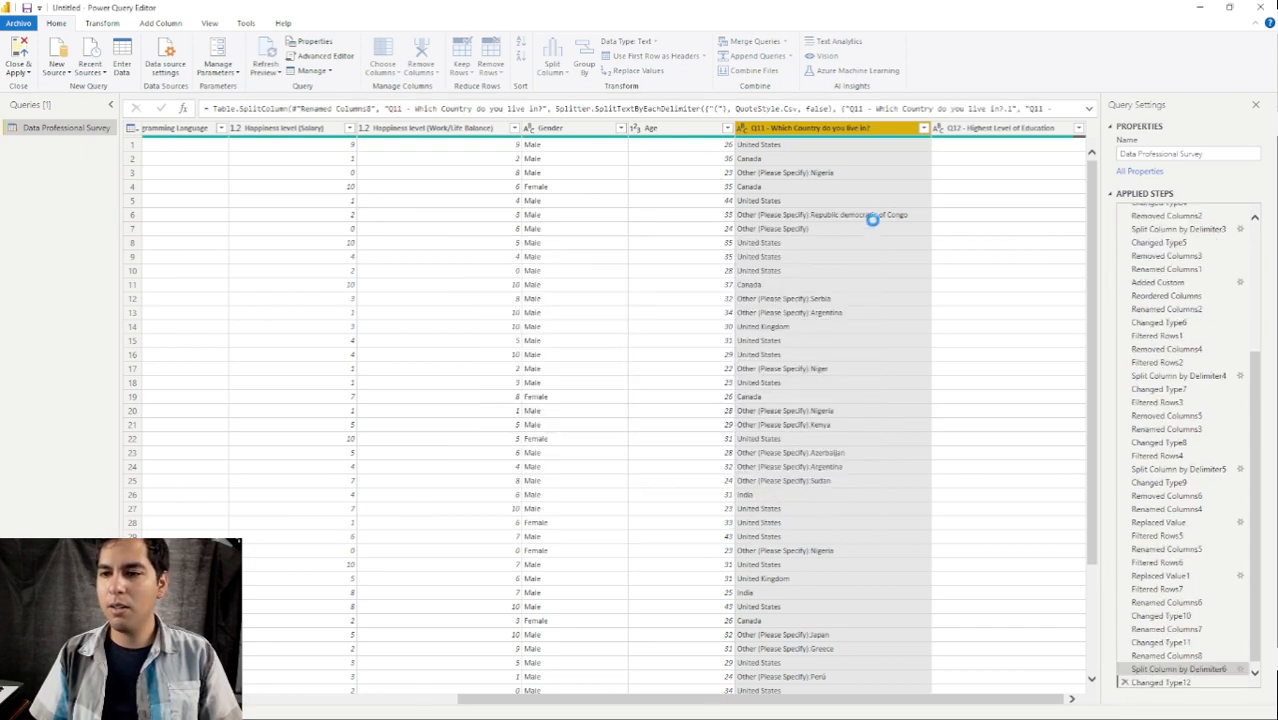
Check the filter values of the Q11 - Which Country do you live in?.1 column and remove the Q11 - Which Country do you live in?.2 column.
click(900, 128)
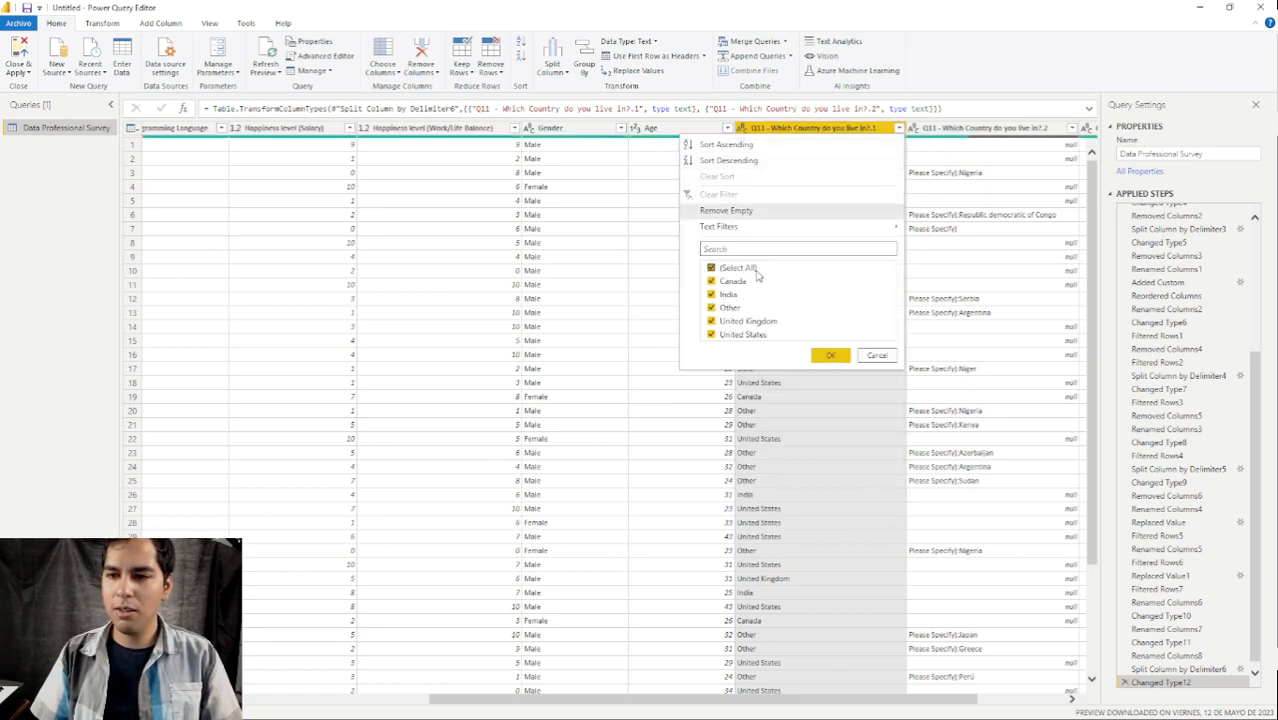
click(828, 356)
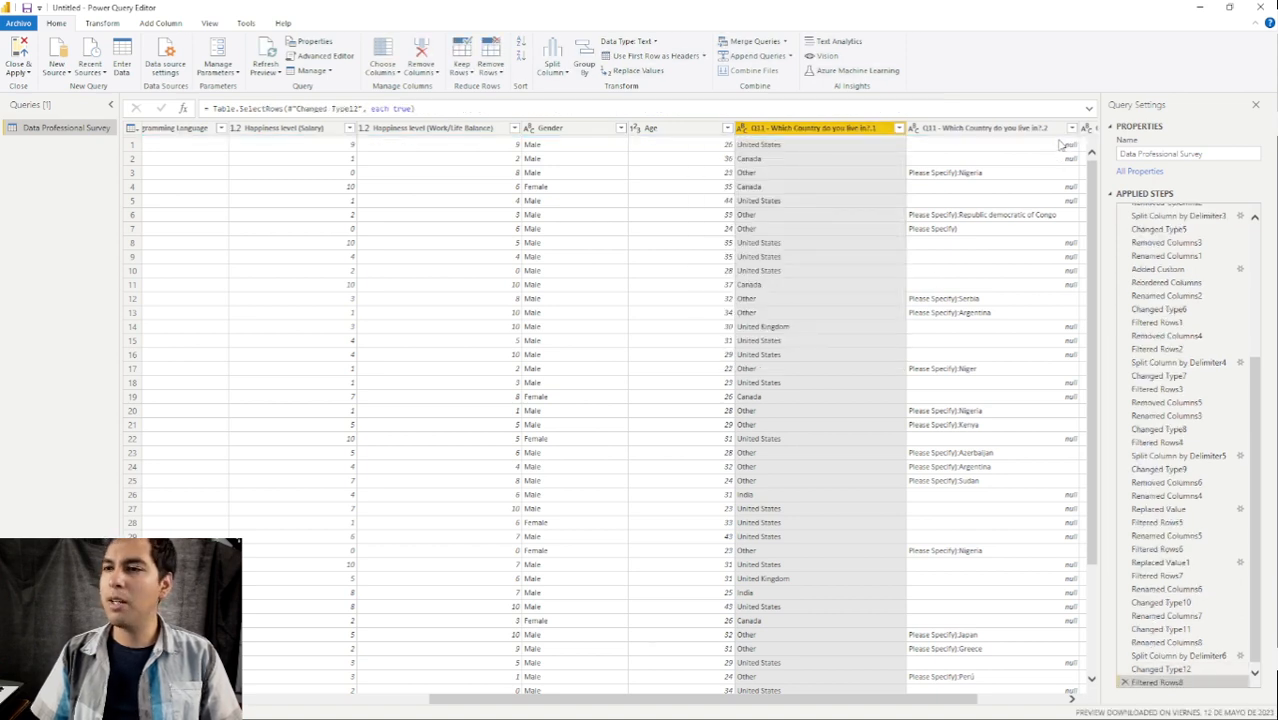
click(1045, 130)
key(Delete)
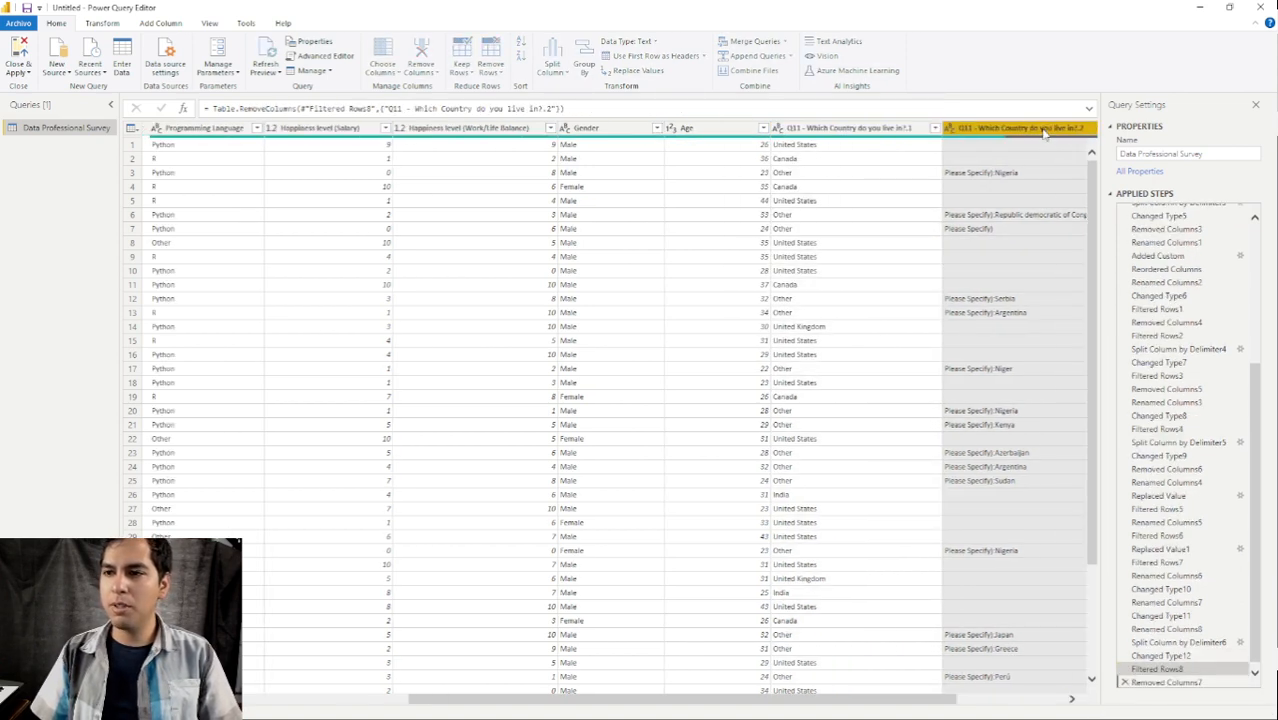
Rename the Q11 - Which Country do you live in?.1 column as Country and set its data type to Text.
double_click(848, 129)
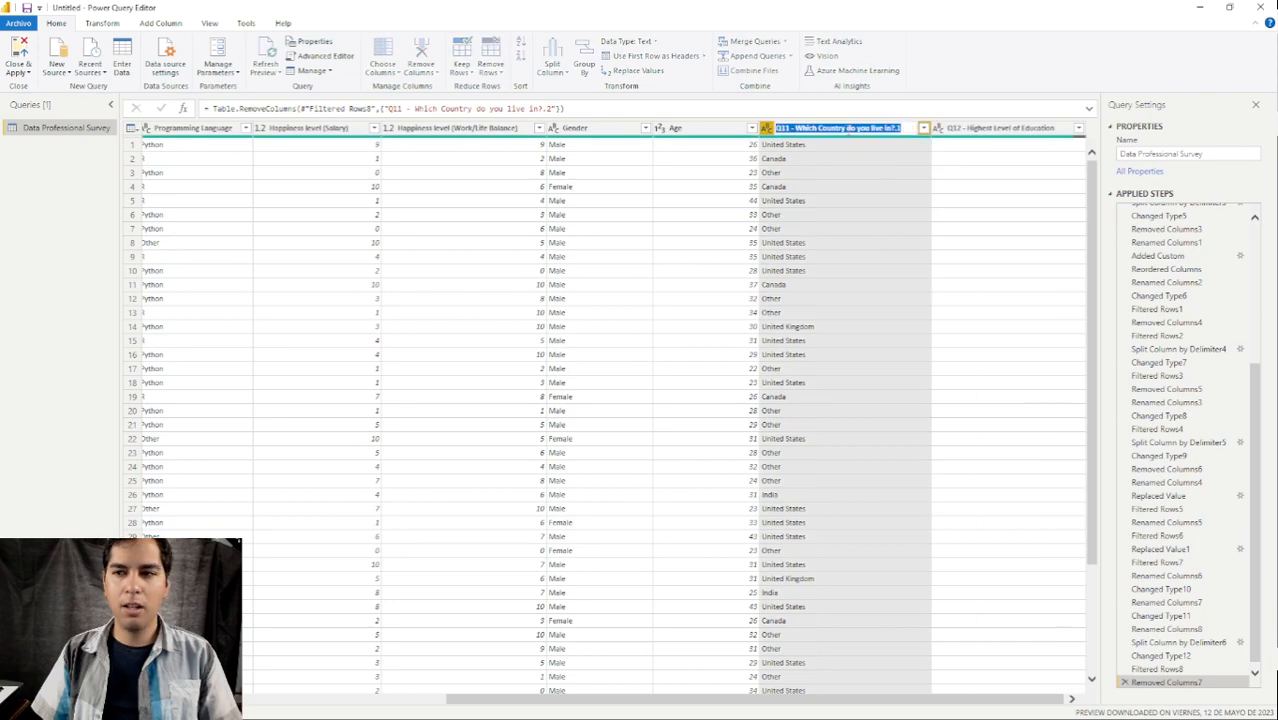
text(Country)
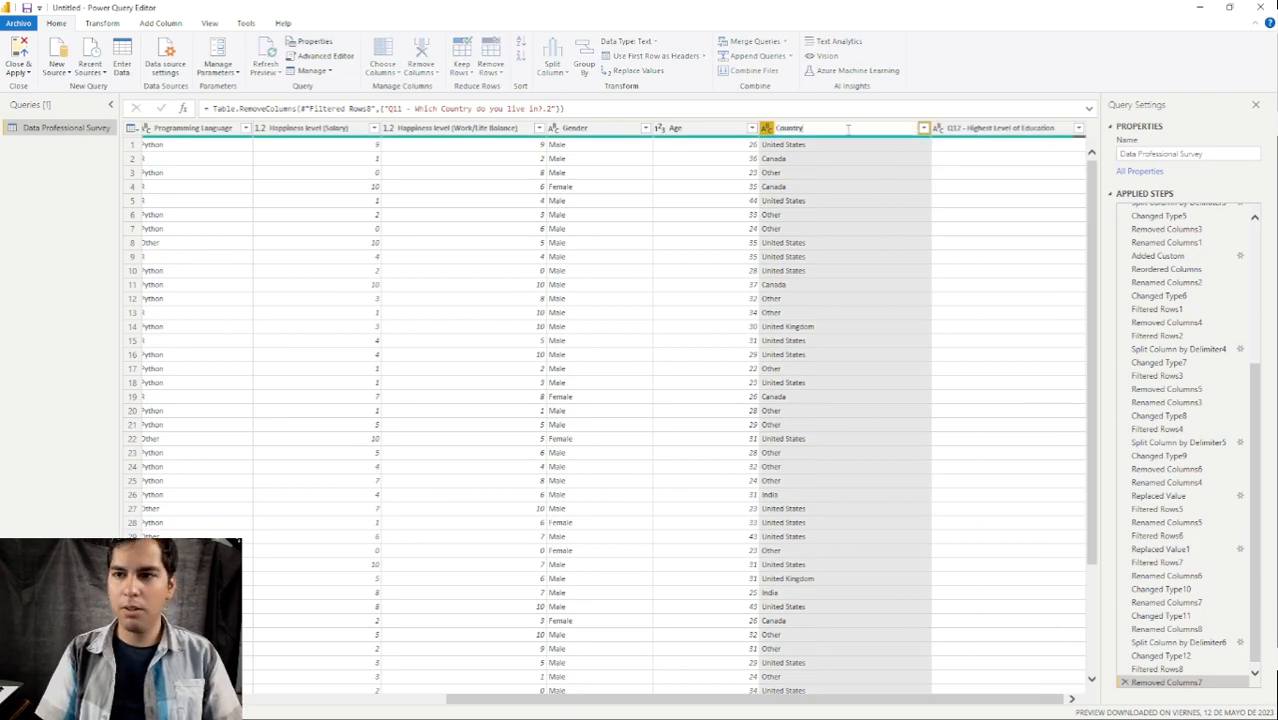
key(Return)
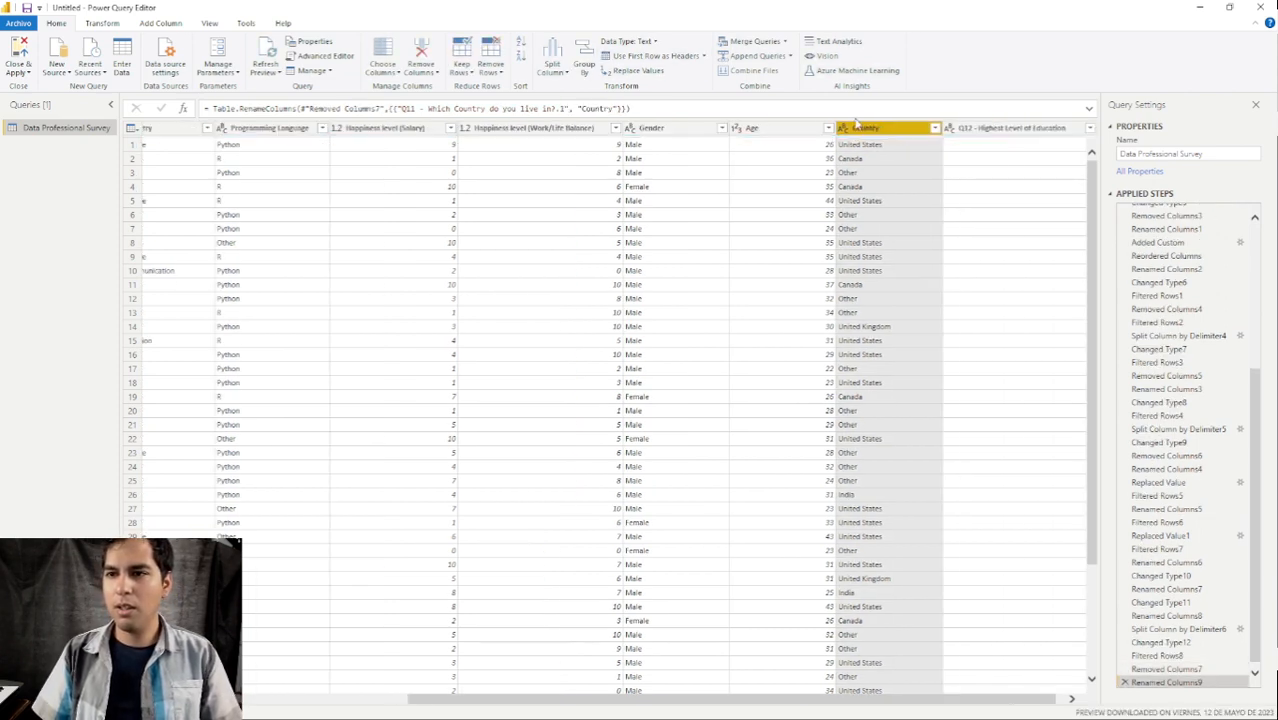
right_click(848, 129)
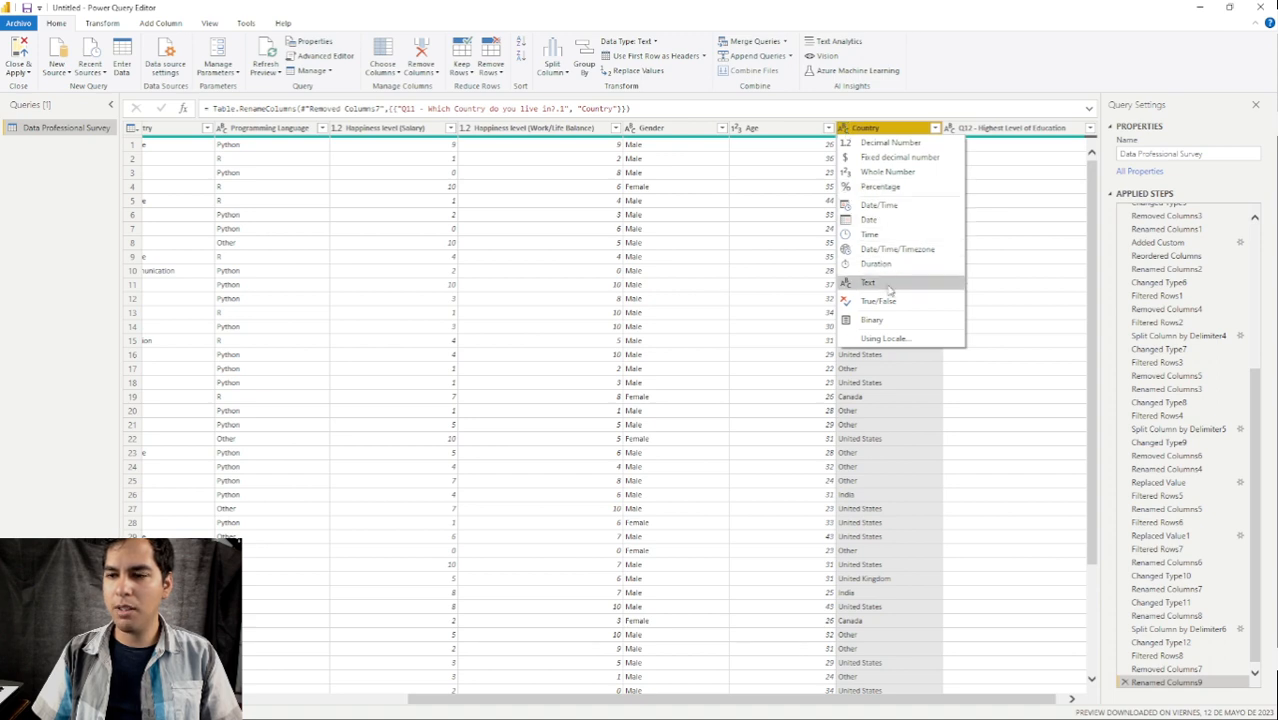
key(Escape)
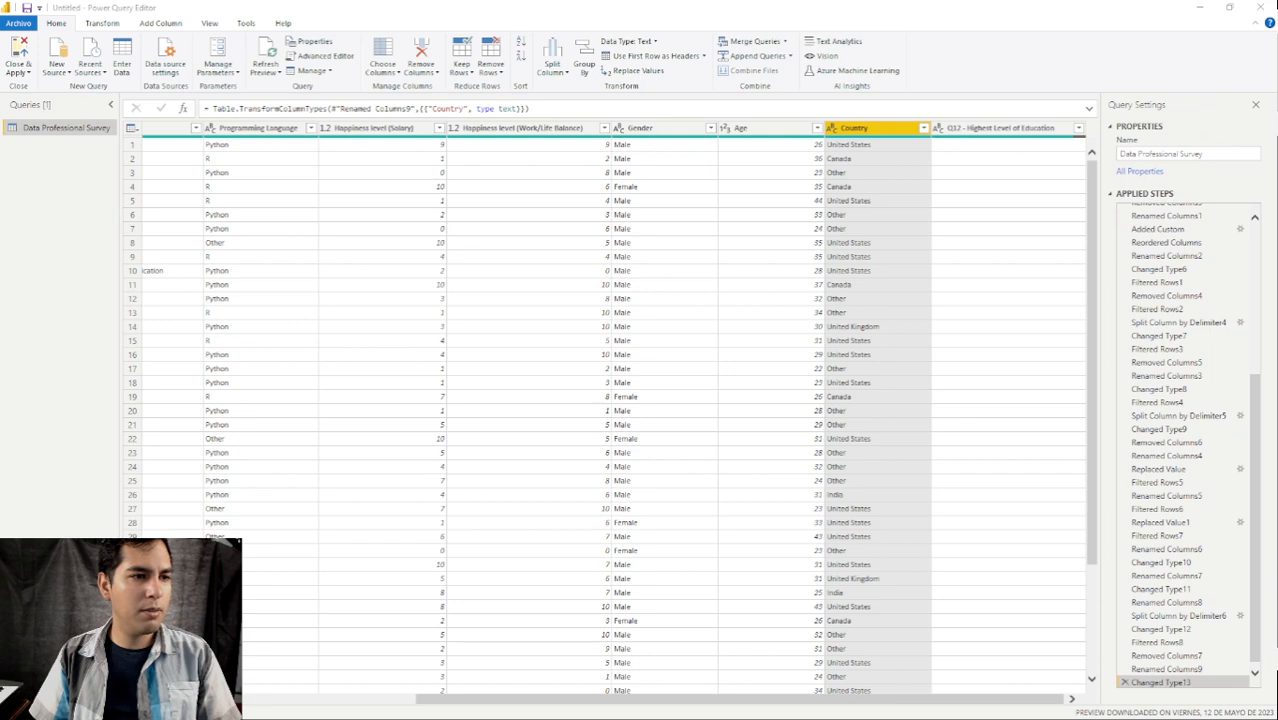
Filter the Q12 - Highest Level of Education column to (blank) only and look over the matching rows.
click(1078, 129)
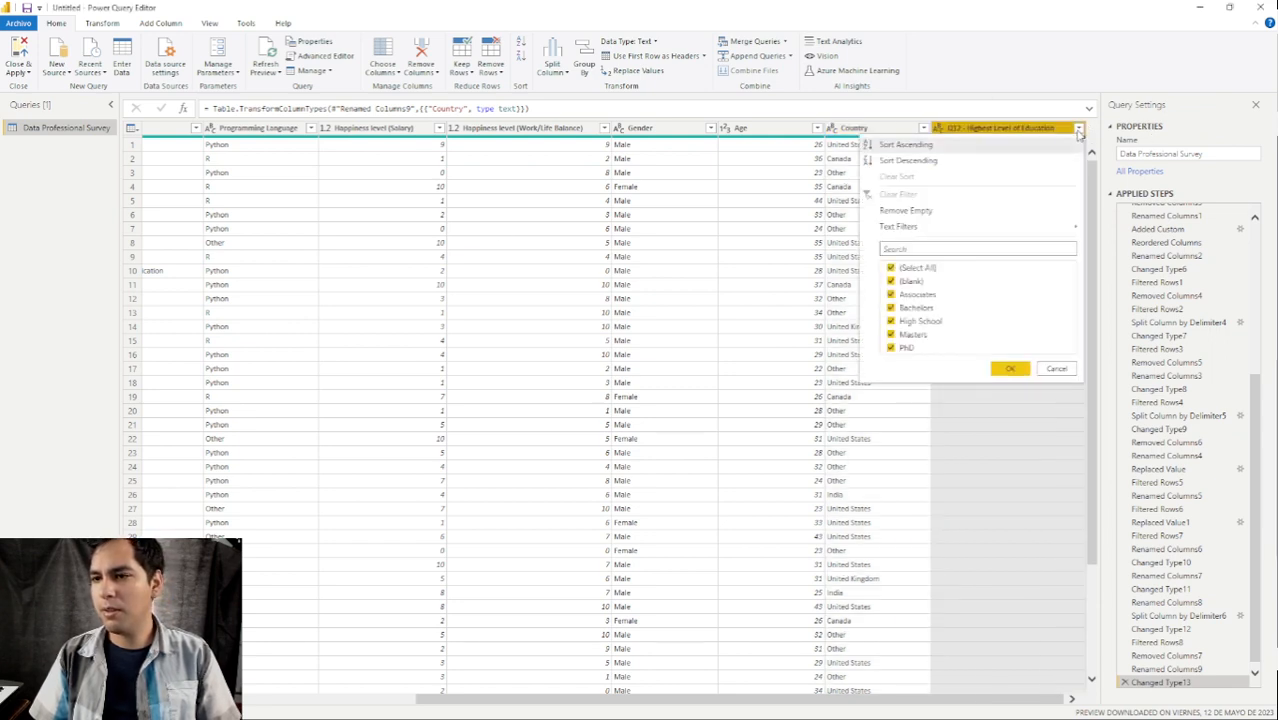
click(892, 268)
click(892, 282)
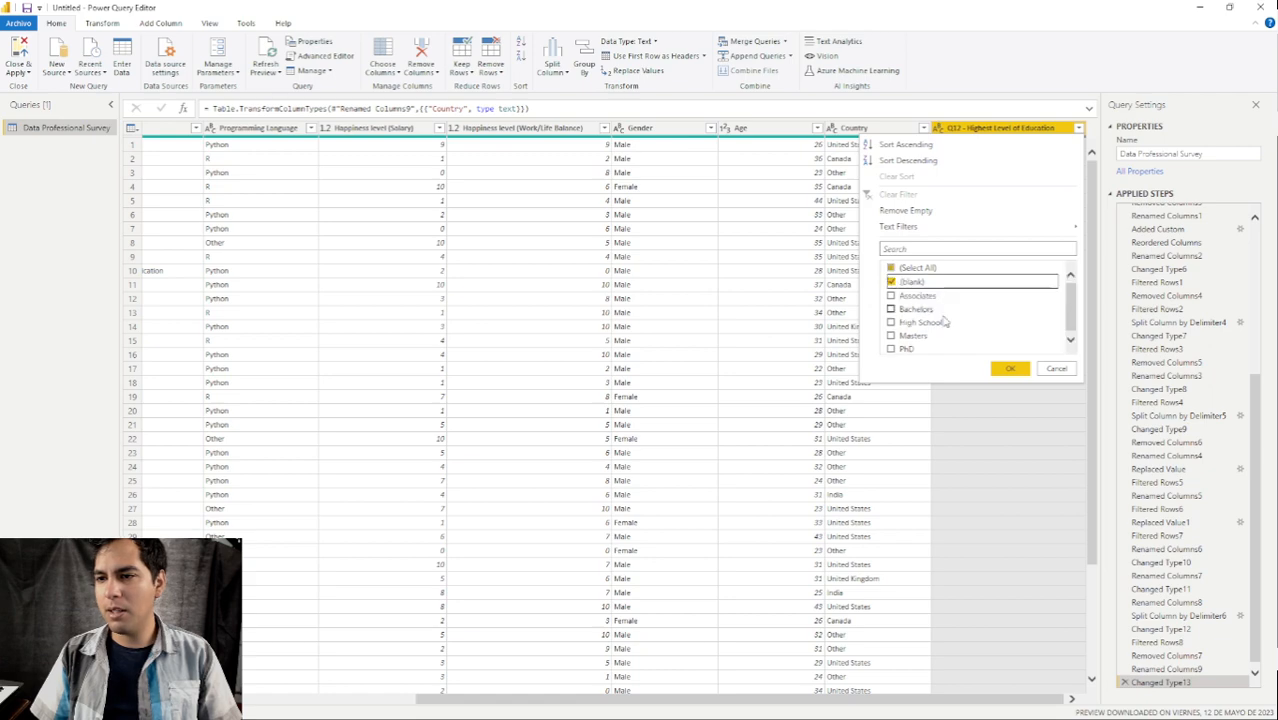
click(1008, 369)
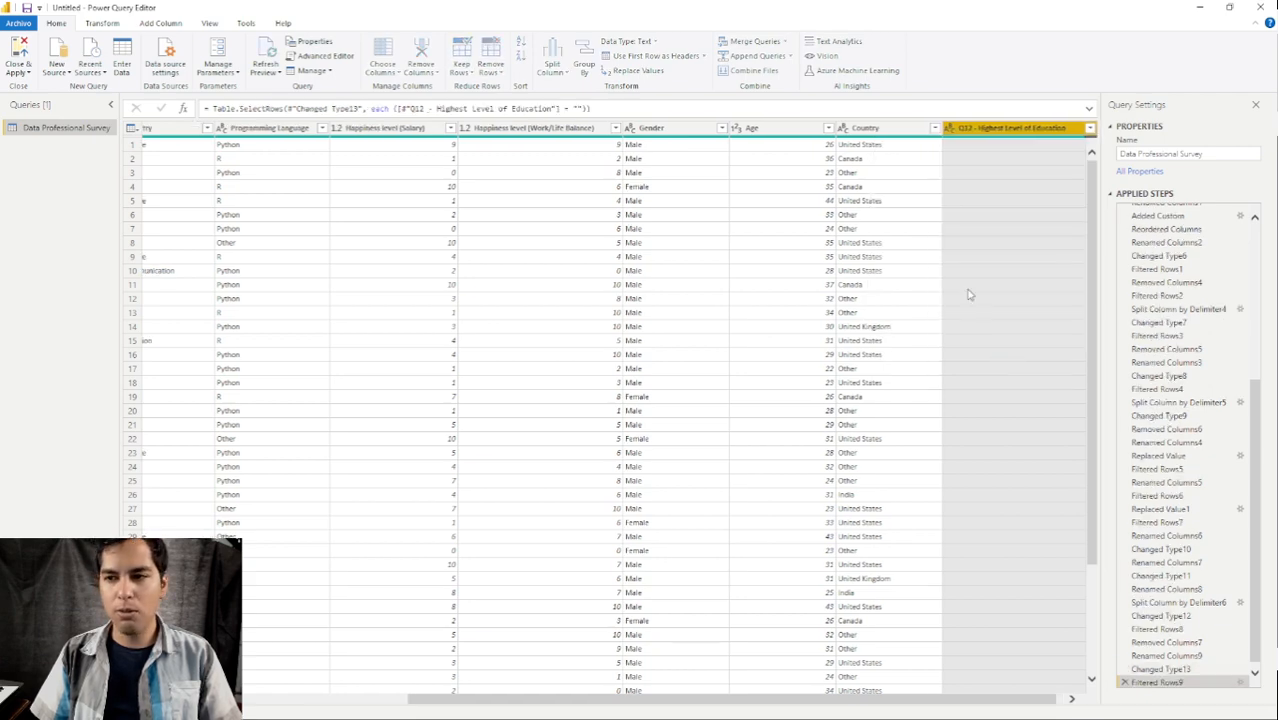
scroll(932, 257, down, 4)
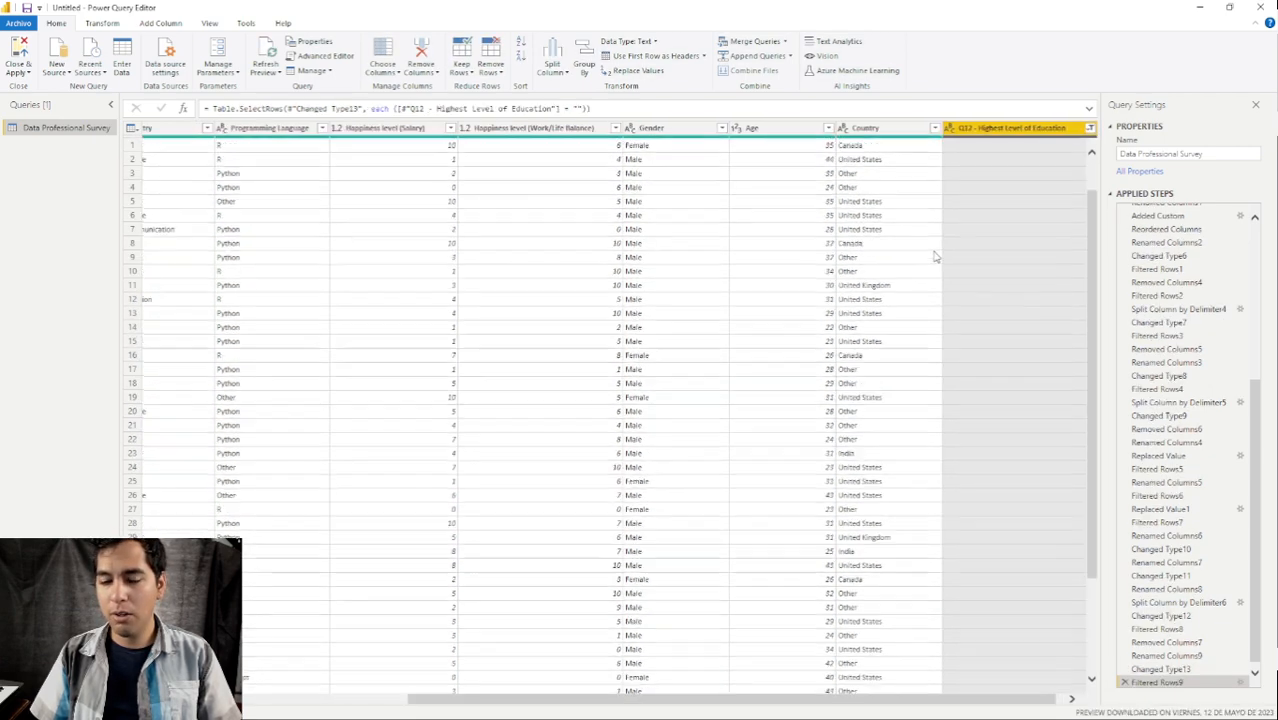
scroll(932, 257, up, 4)
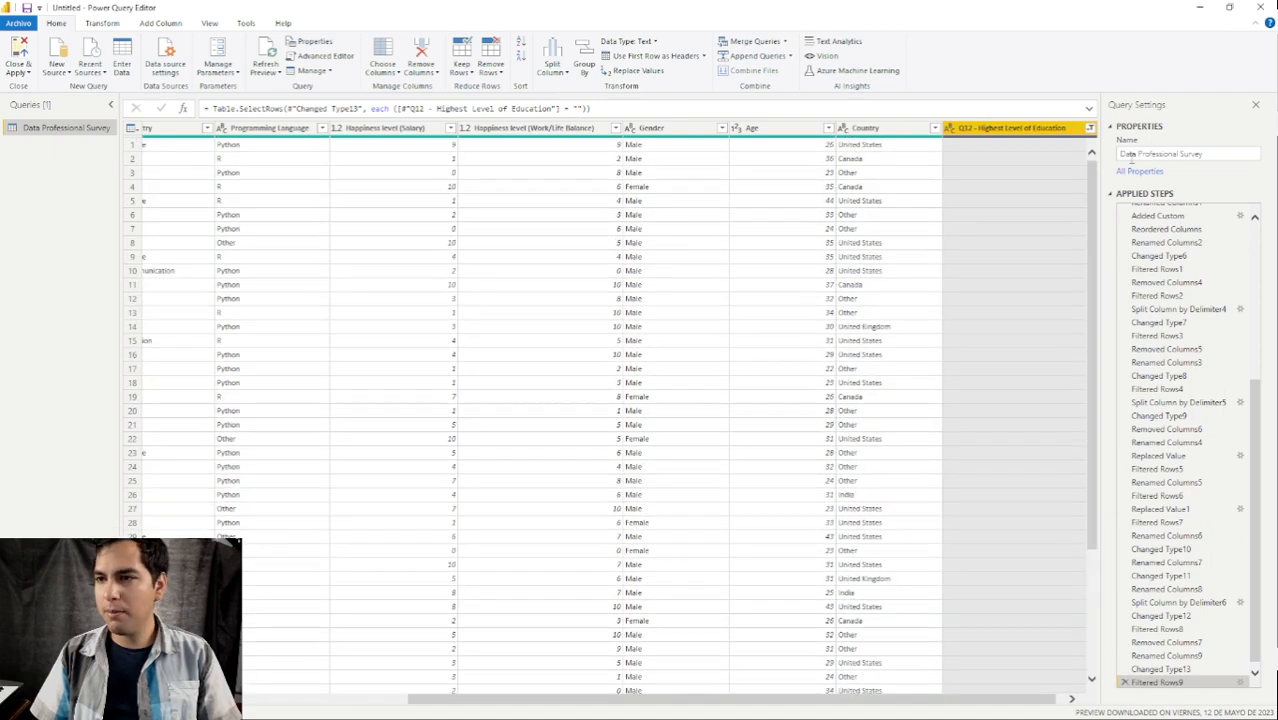
Reselect all values in the Q12 - Highest Level of Education filter and look through the column's rows.
click(1090, 128)
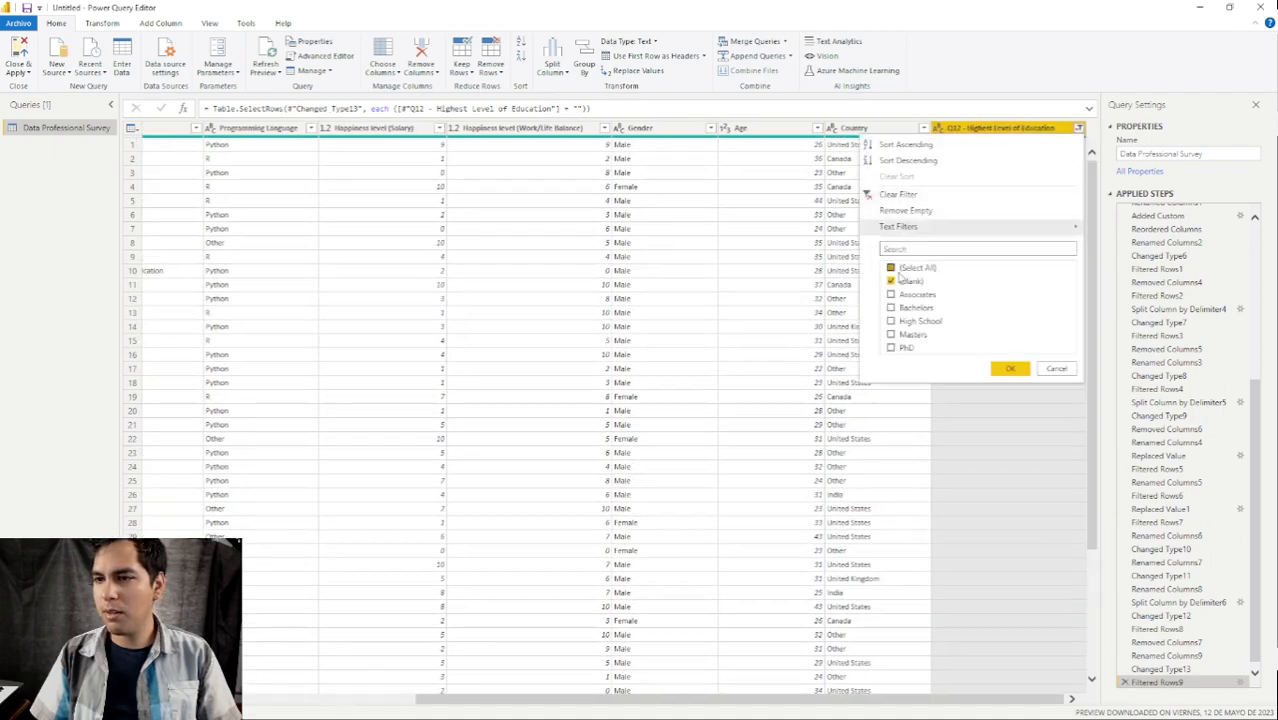
scroll(562, 345, down, 4)
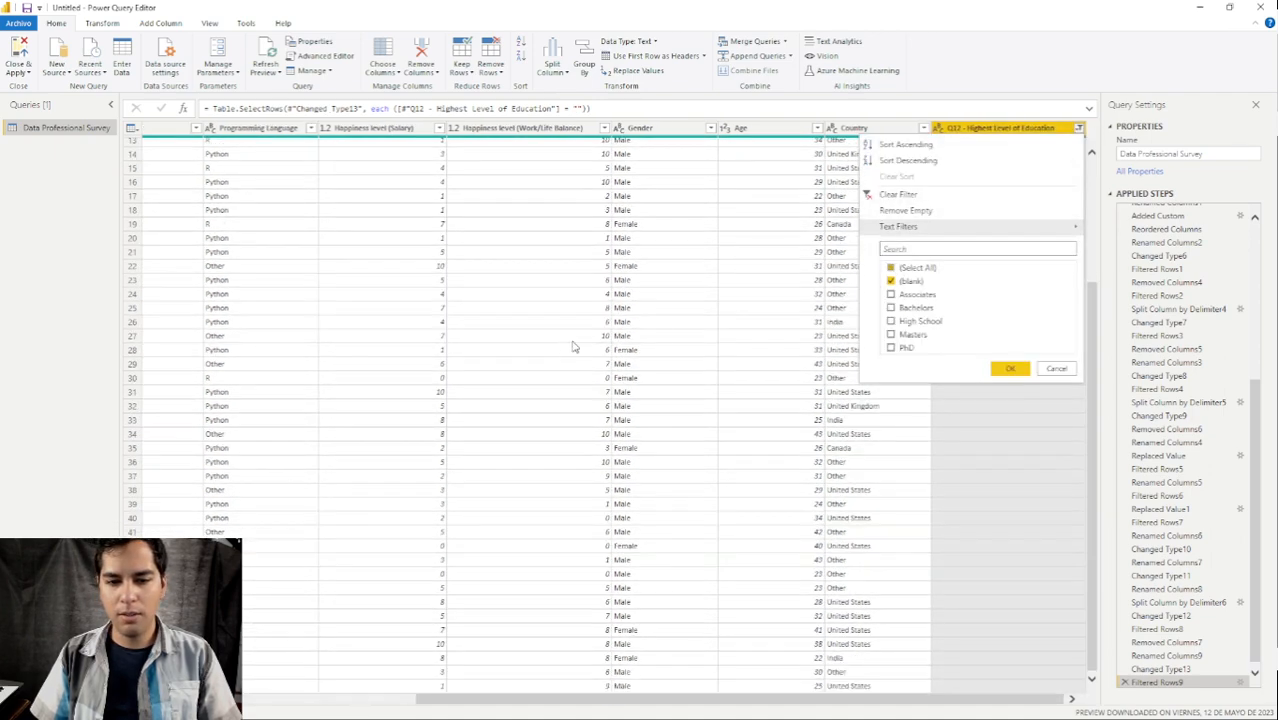
click(891, 268)
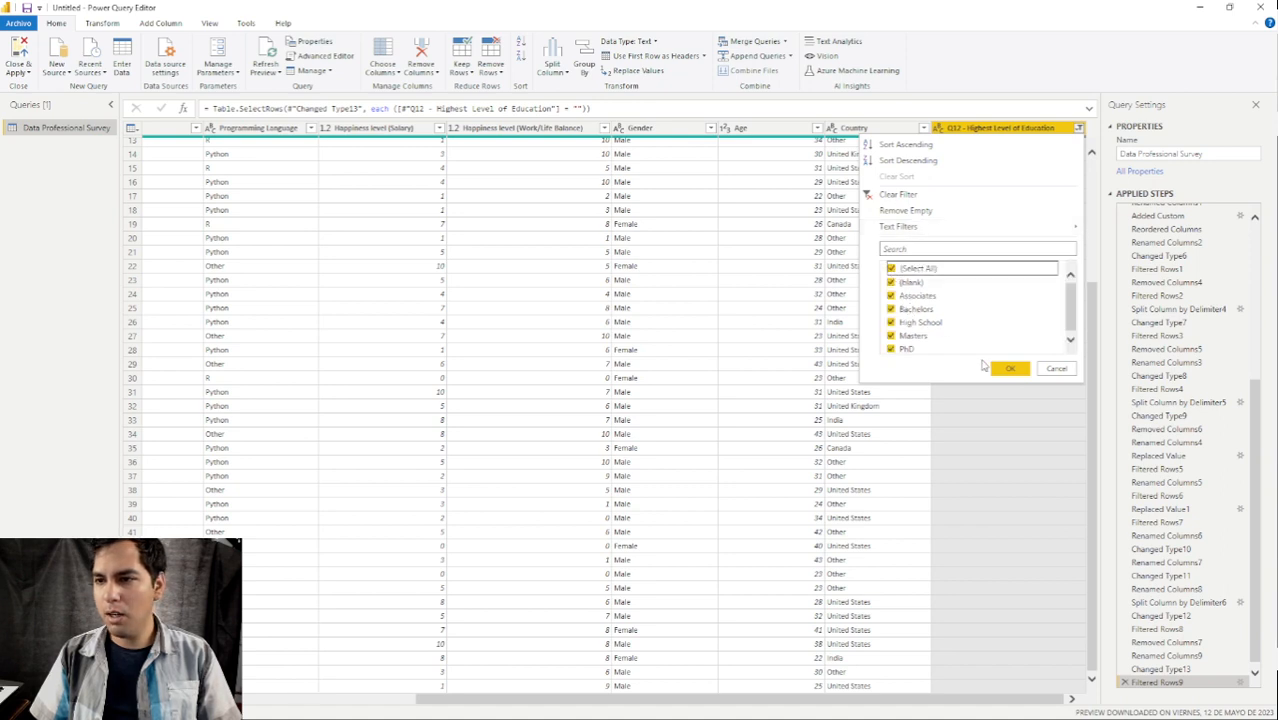
key(Return)
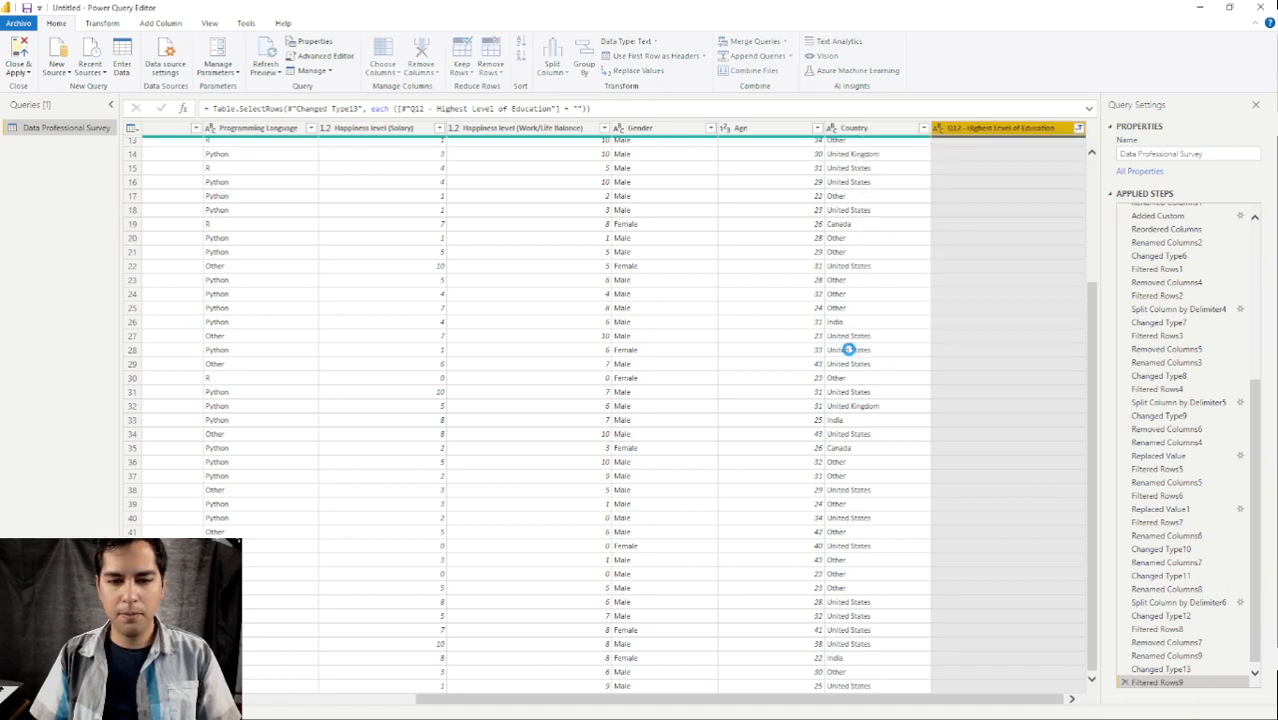
scroll(1052, 336, down, 12)
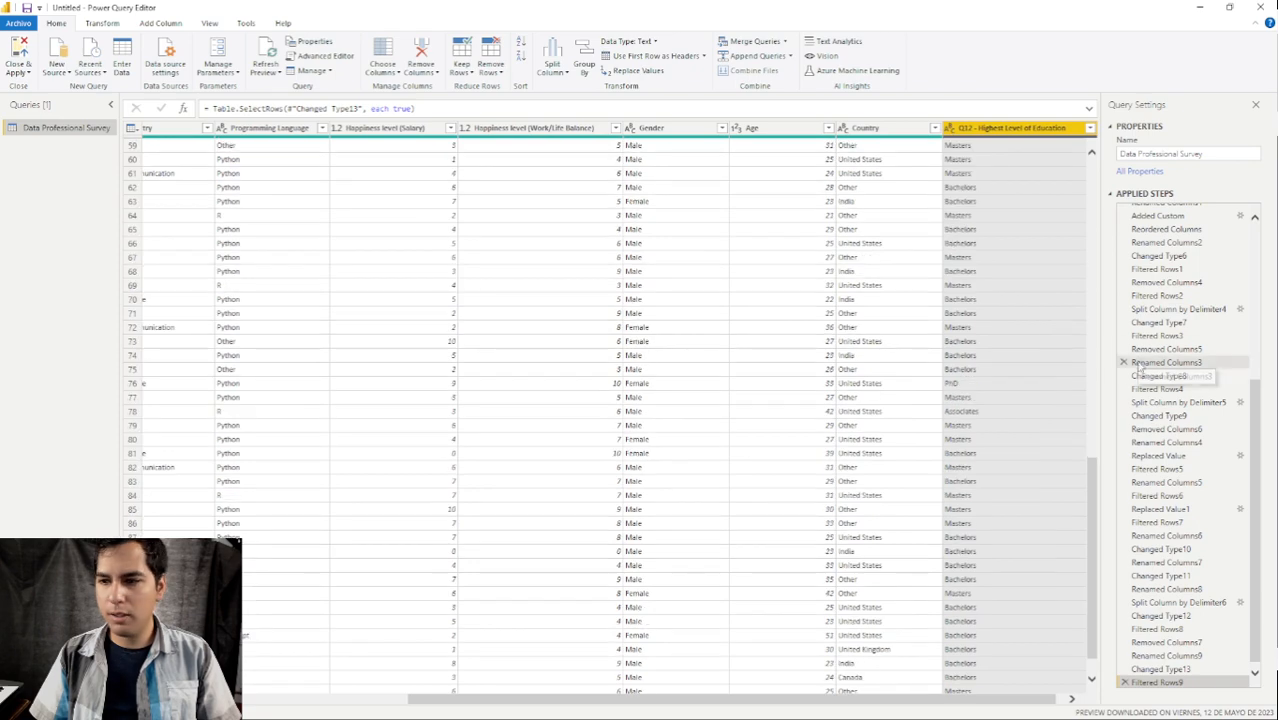
scroll(1078, 421, down, 4)
scroll(1078, 421, down, 20)
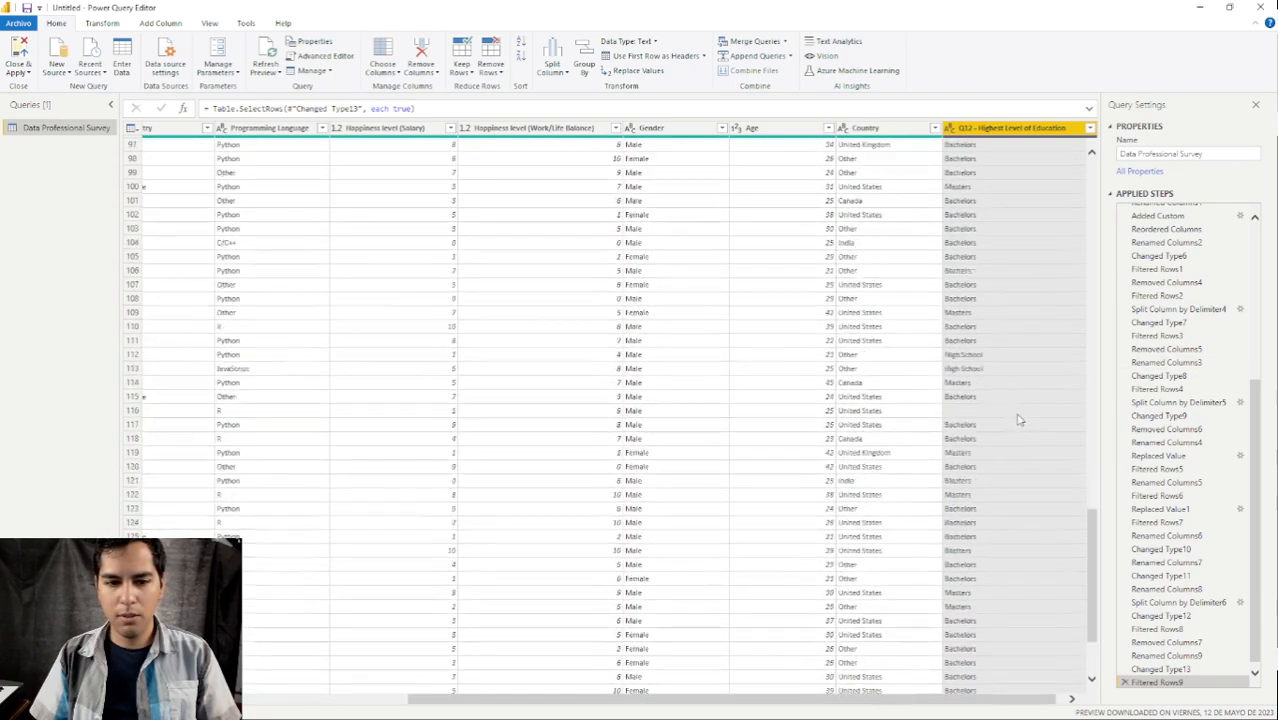
scroll(1018, 420, down, 20)
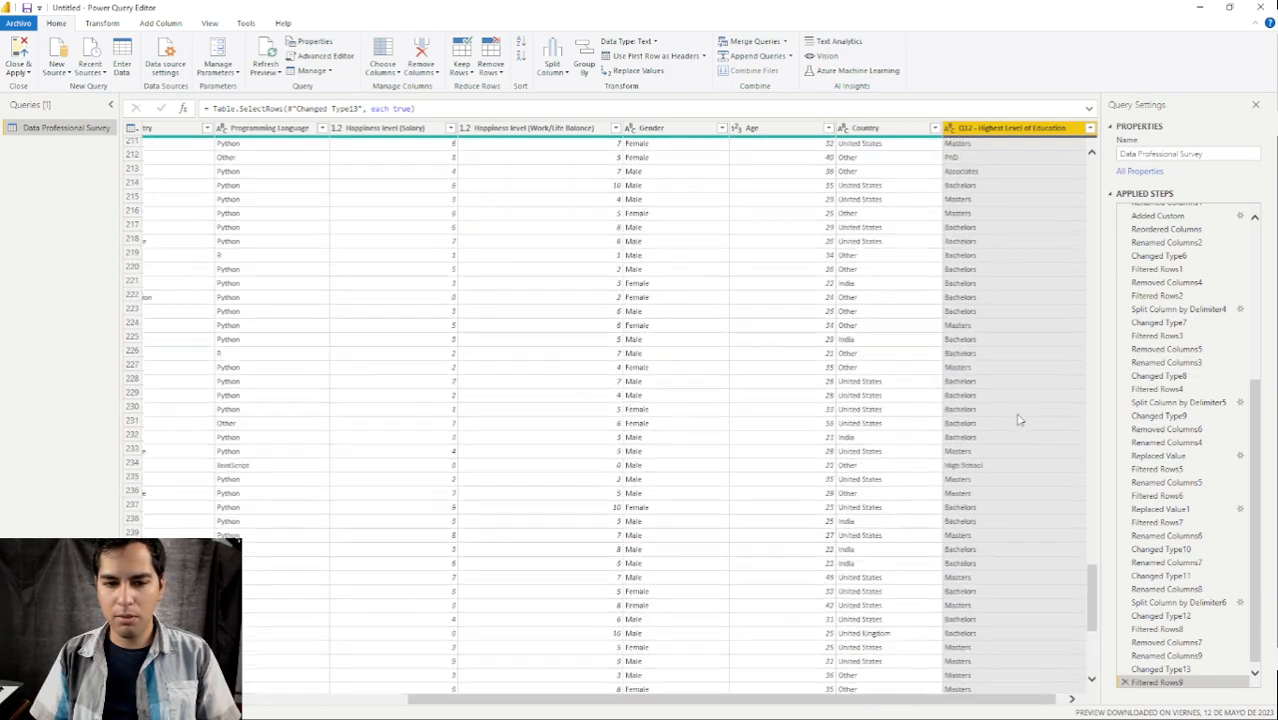
scroll(1018, 420, up, 20)
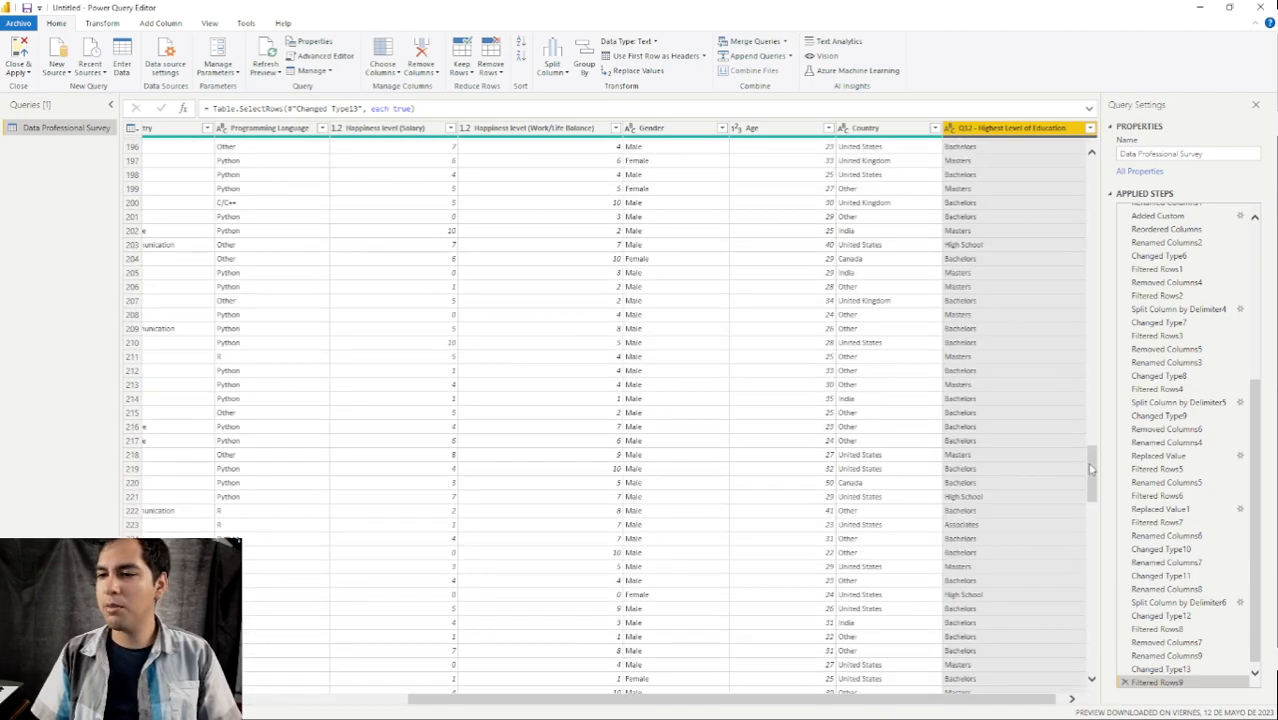
Group the rows by Q12 - Highest Level of Education with a Count Rows column named Count and sort the counts in descending order.
drag(1092, 468, 1093, 150)
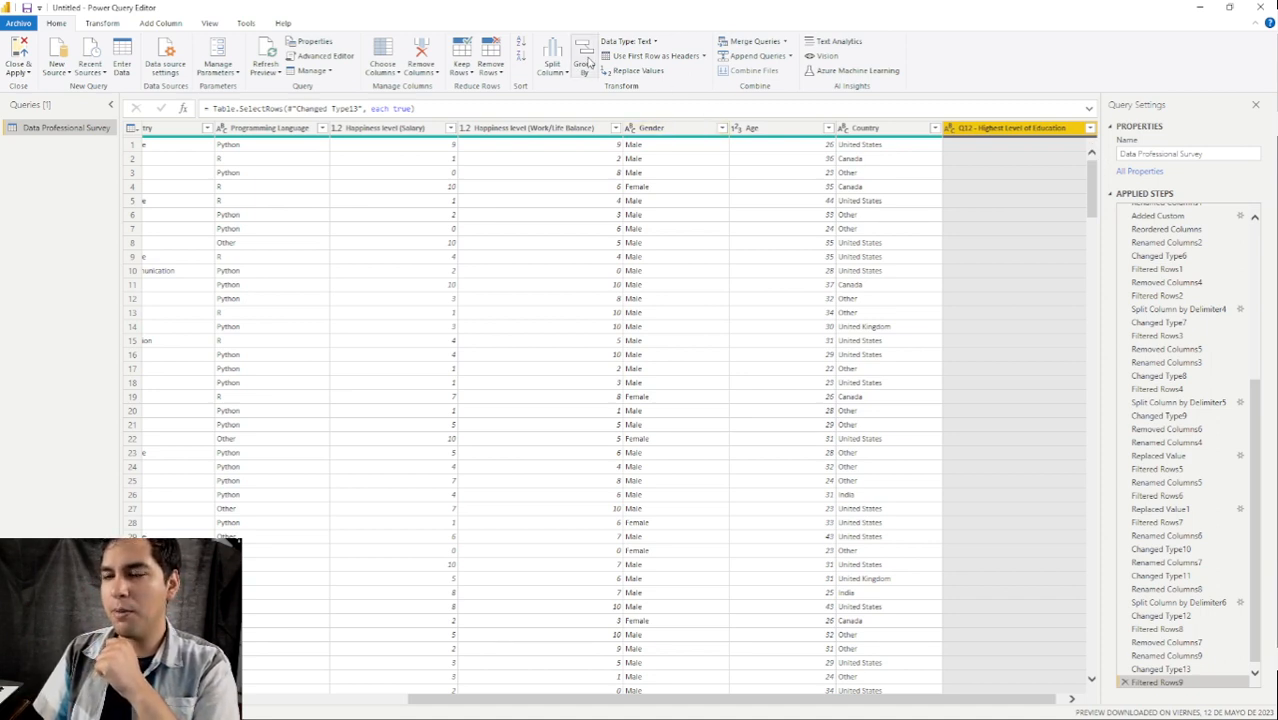
click(590, 64)
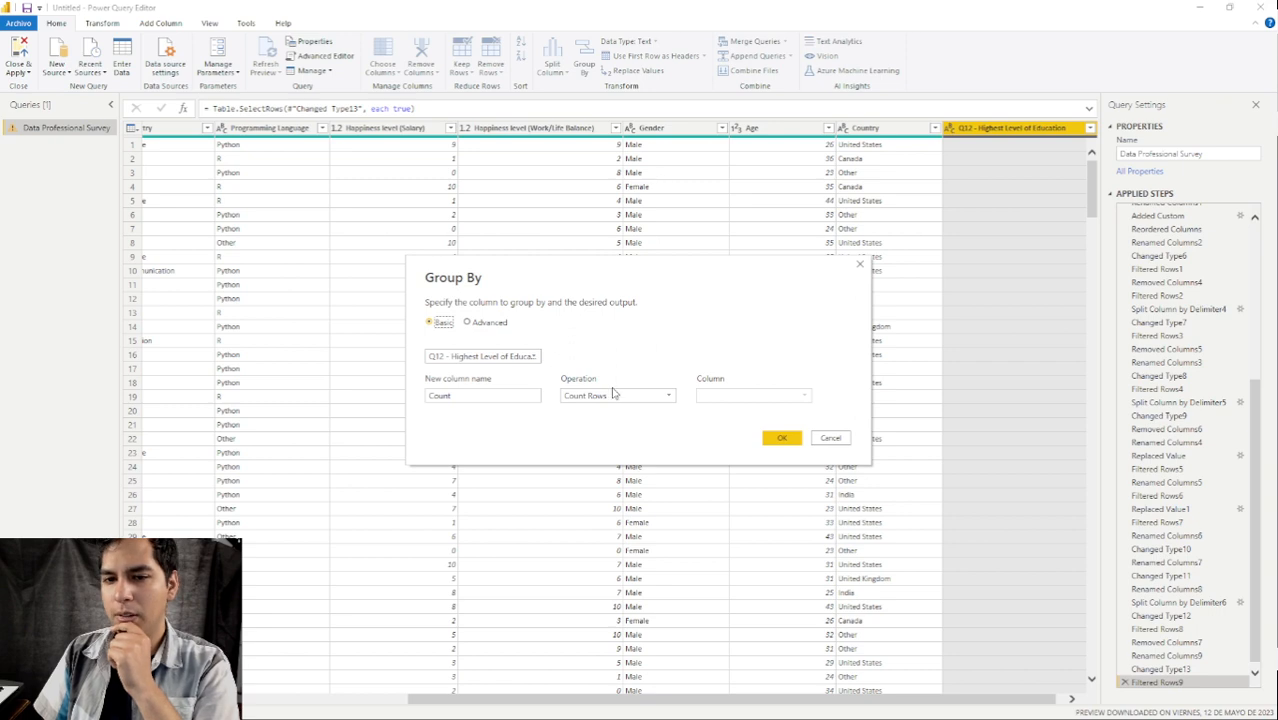
click(781, 437)
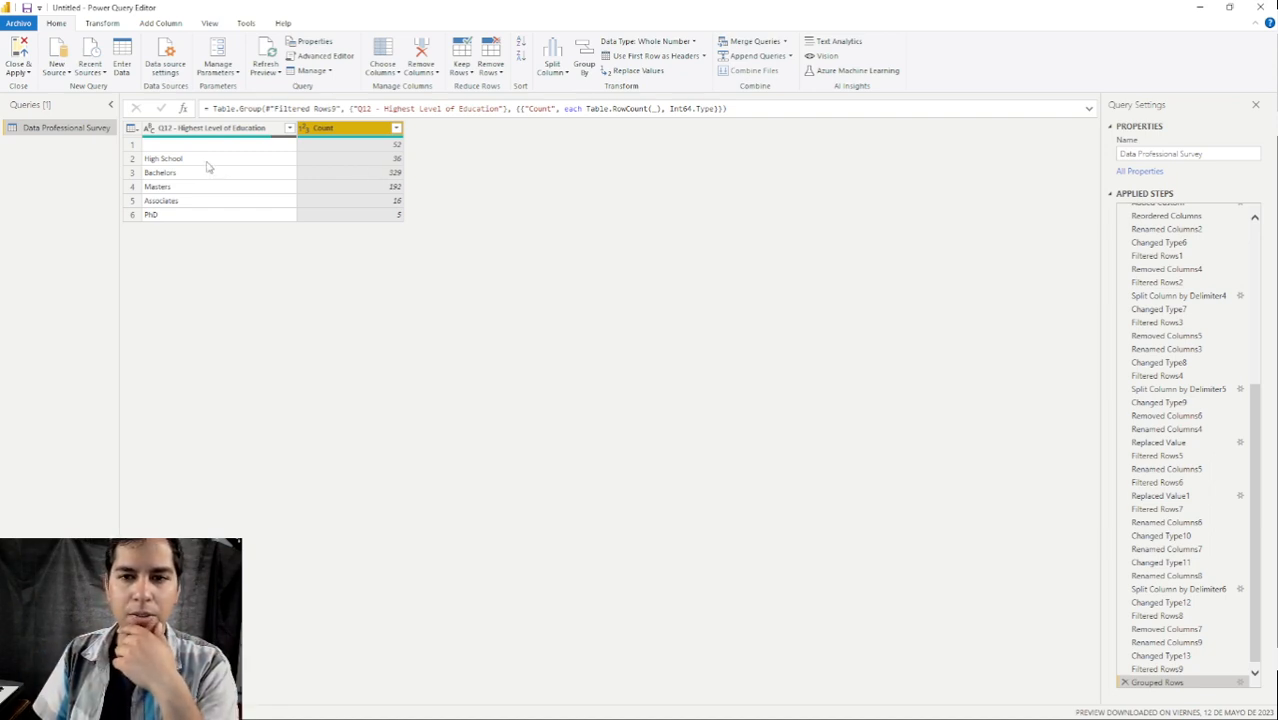
click(396, 128)
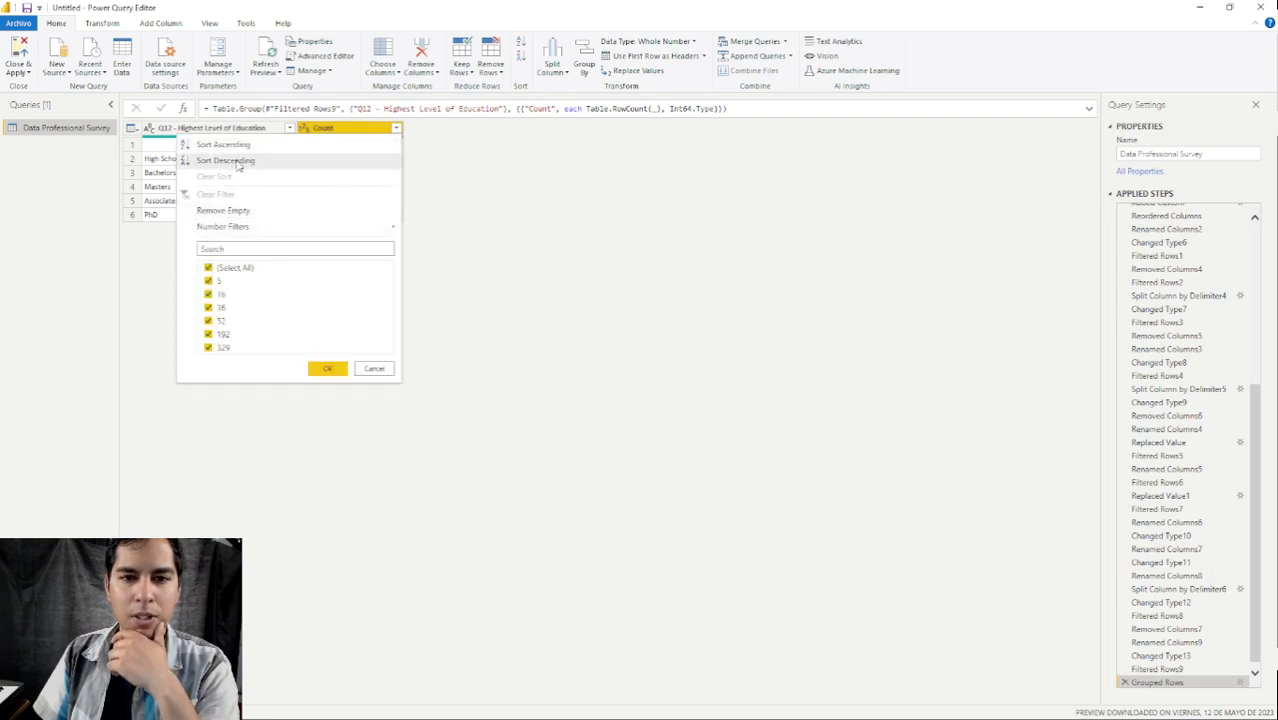
click(328, 369)
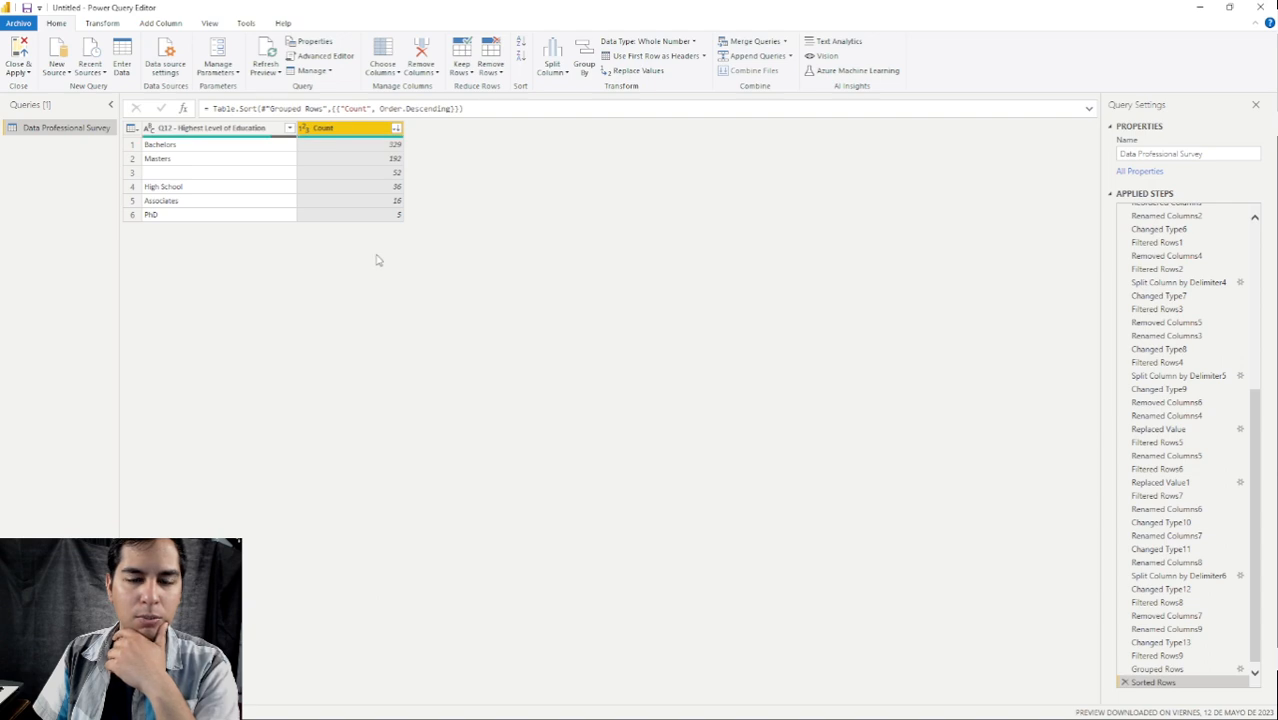
Compare the row counts of the education levels with the blank group and remove the Sorted Rows and Grouped Rows steps.
click(237, 147)
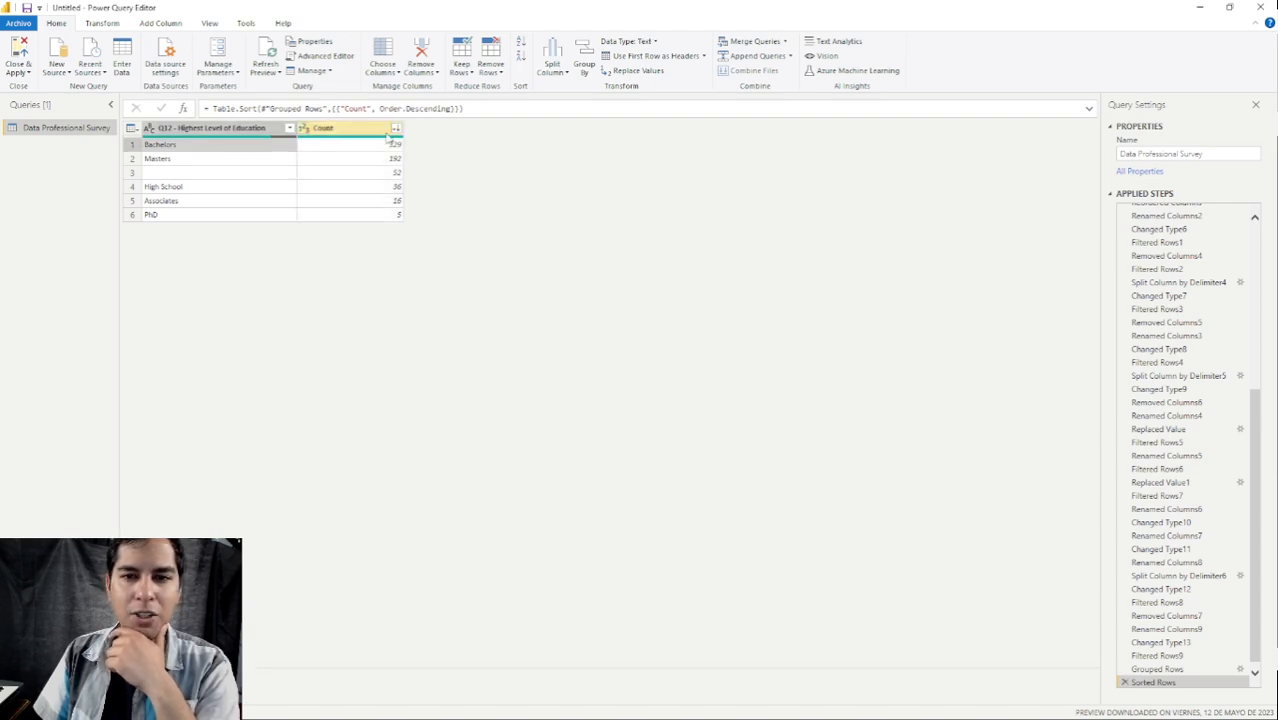
click(381, 150)
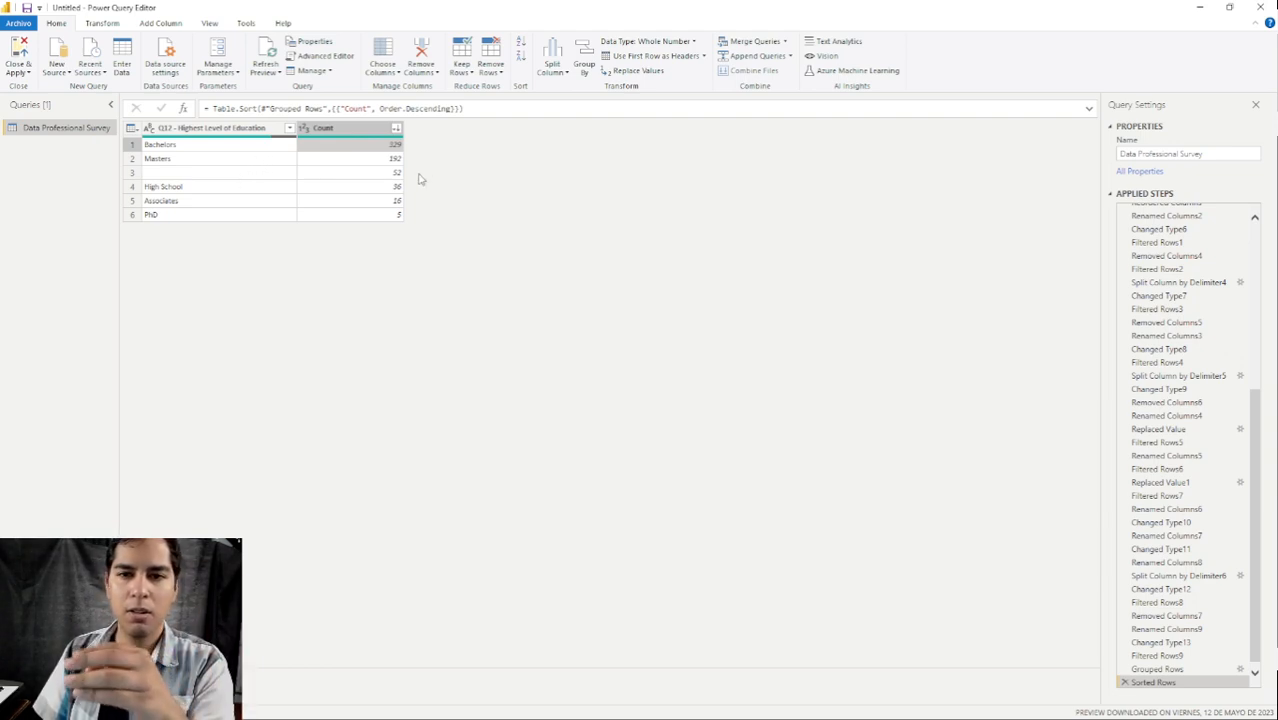
click(392, 175)
click(270, 176)
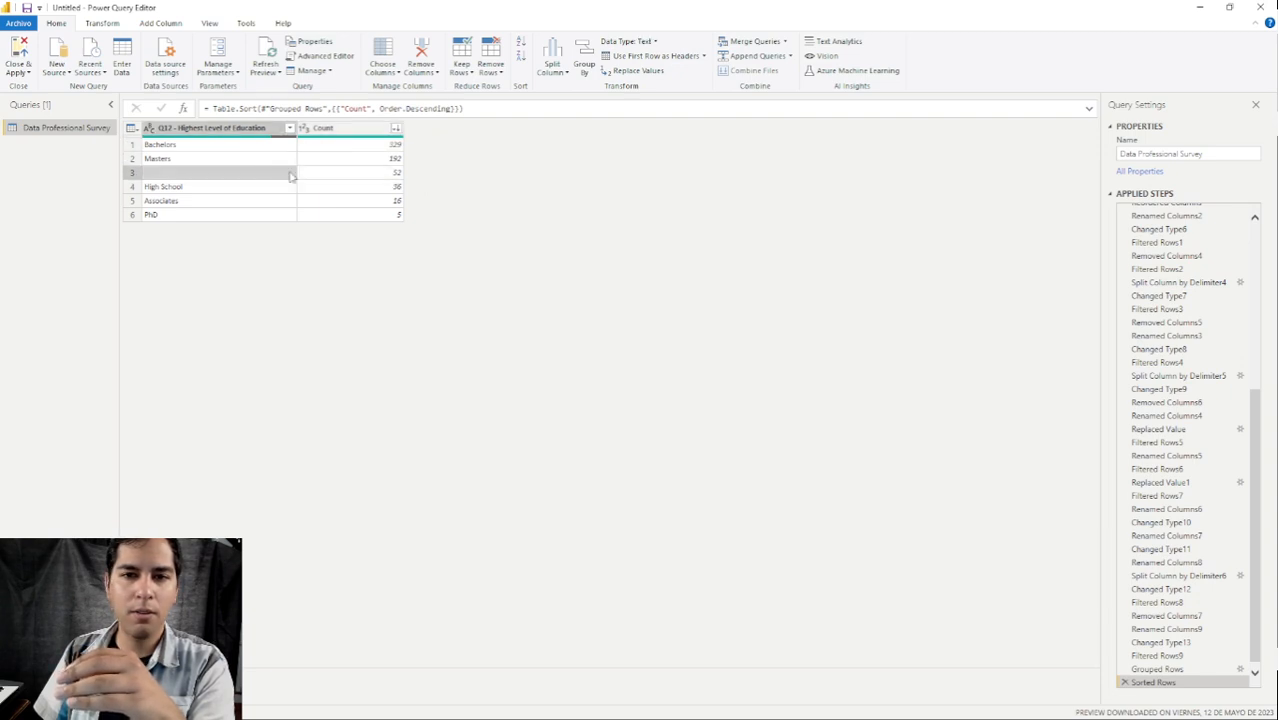
click(343, 176)
click(256, 180)
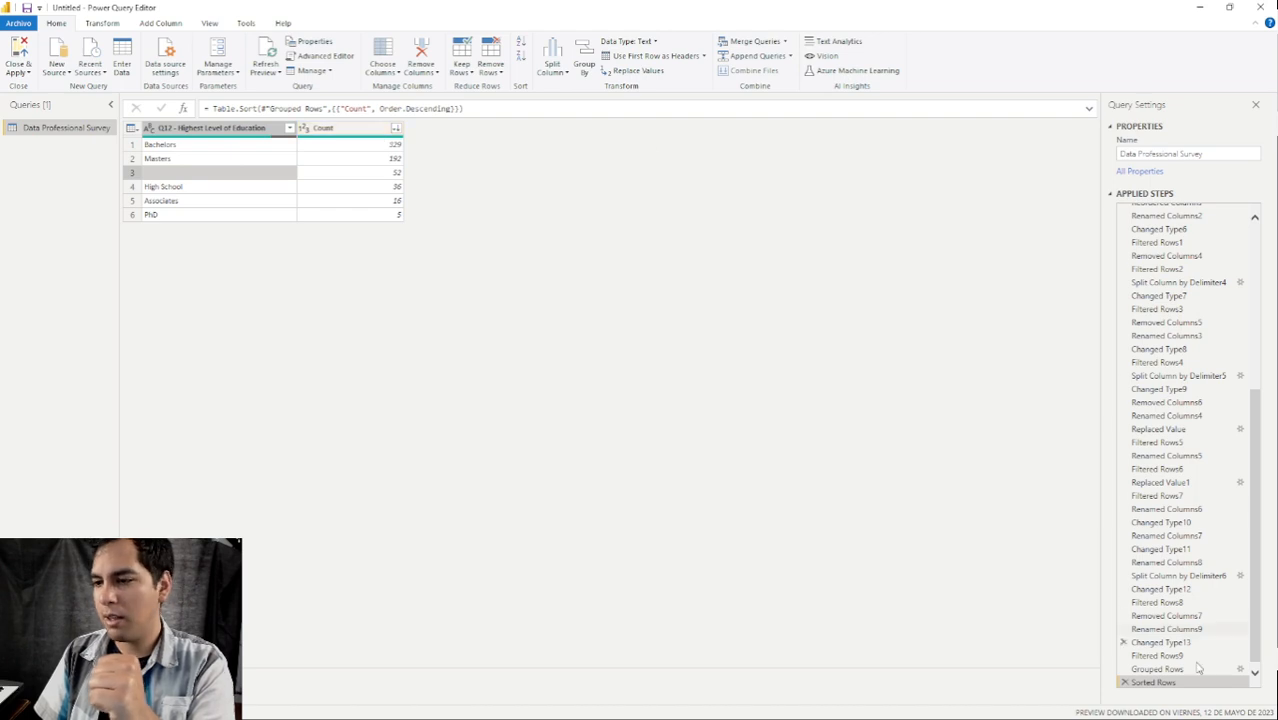
click(1124, 682)
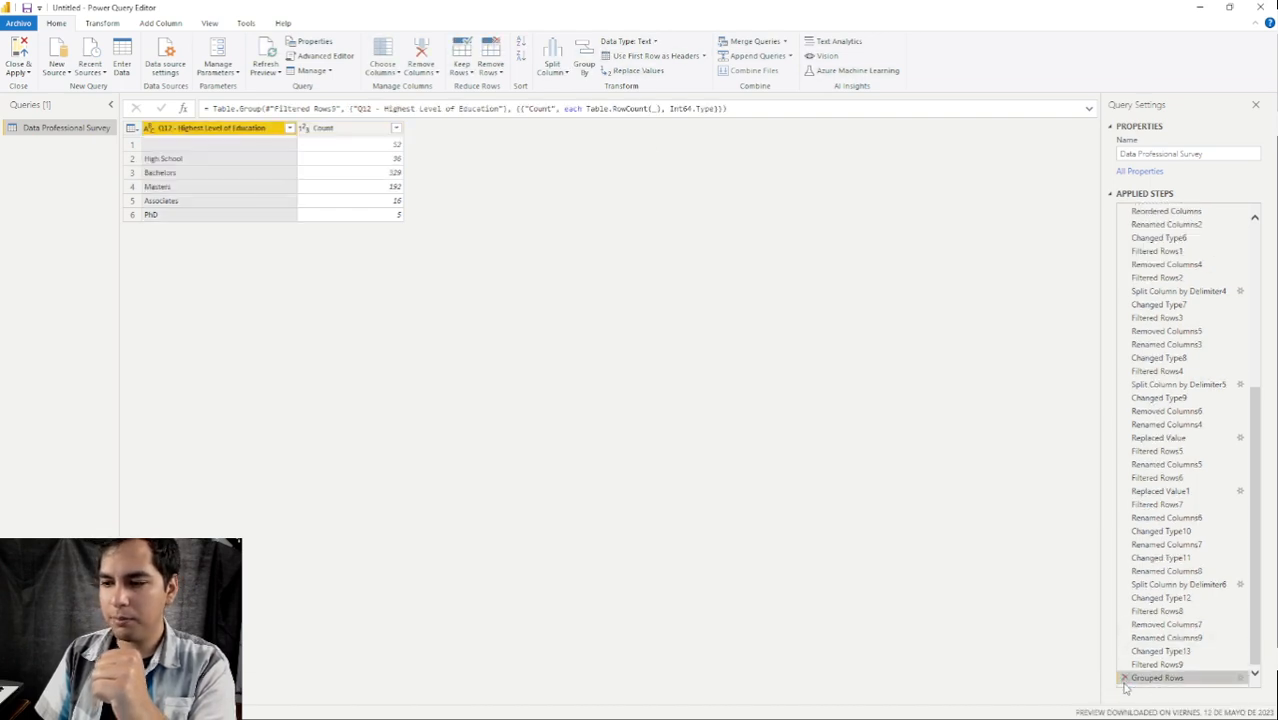
click(1124, 680)
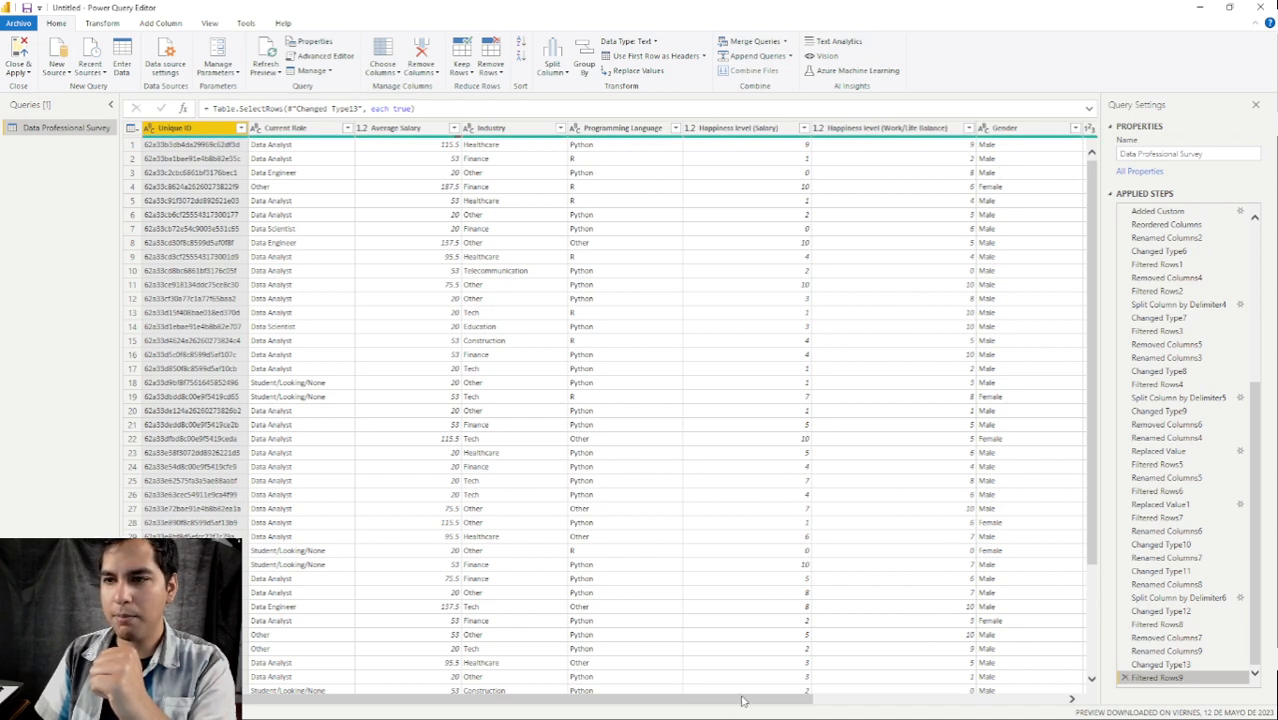
Replace the blank values in the Q12 - Highest Level of Education column with Bachelors and check the column's filter values.
drag(742, 701, 990, 700)
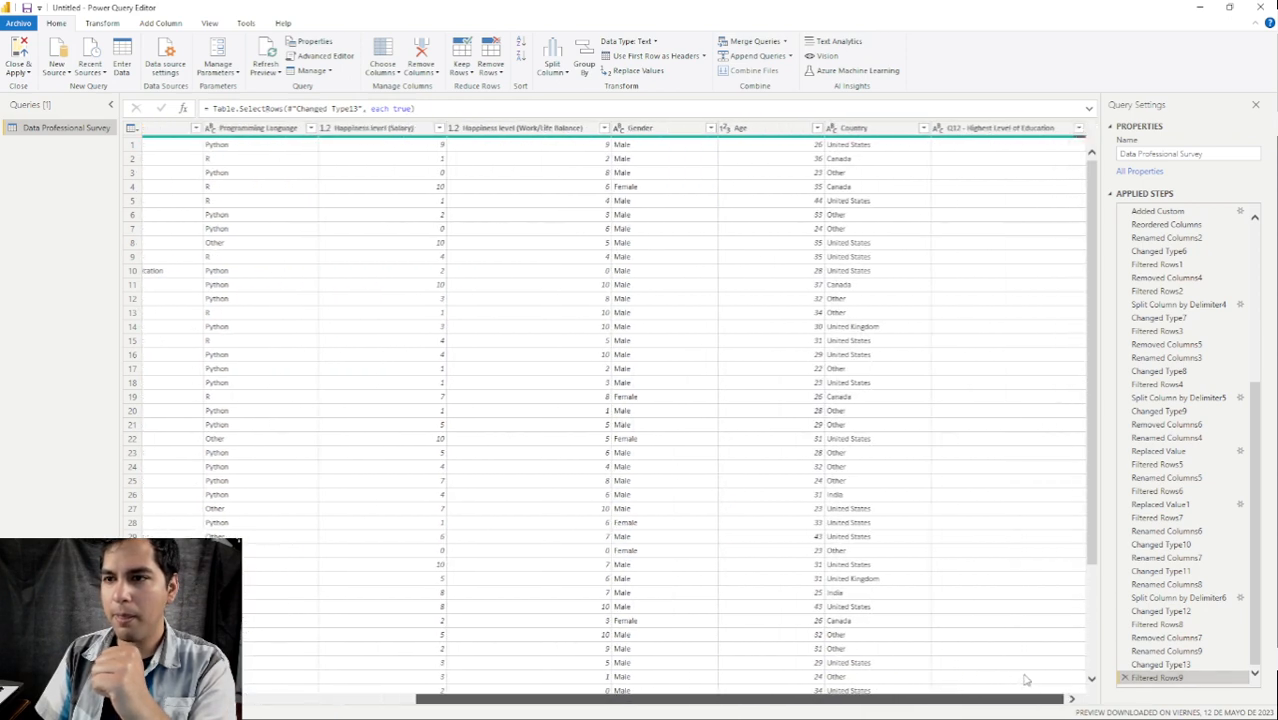
click(1028, 131)
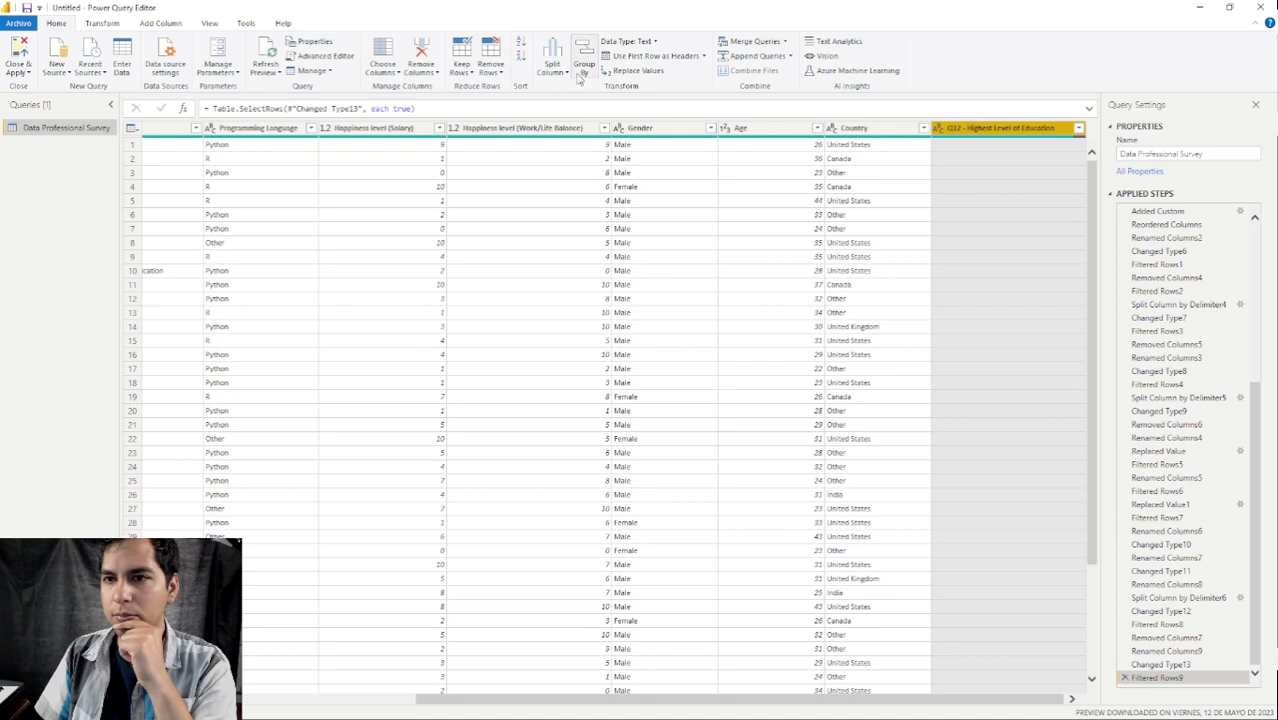
click(650, 72)
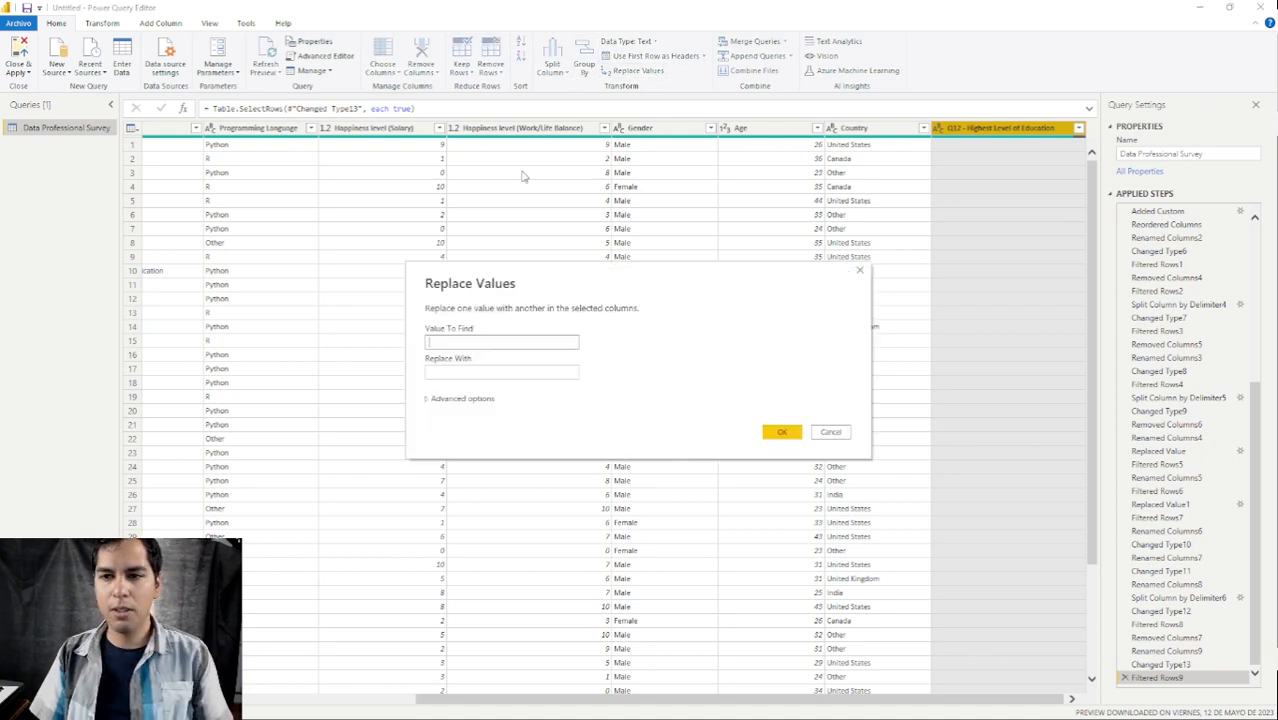
click(486, 372)
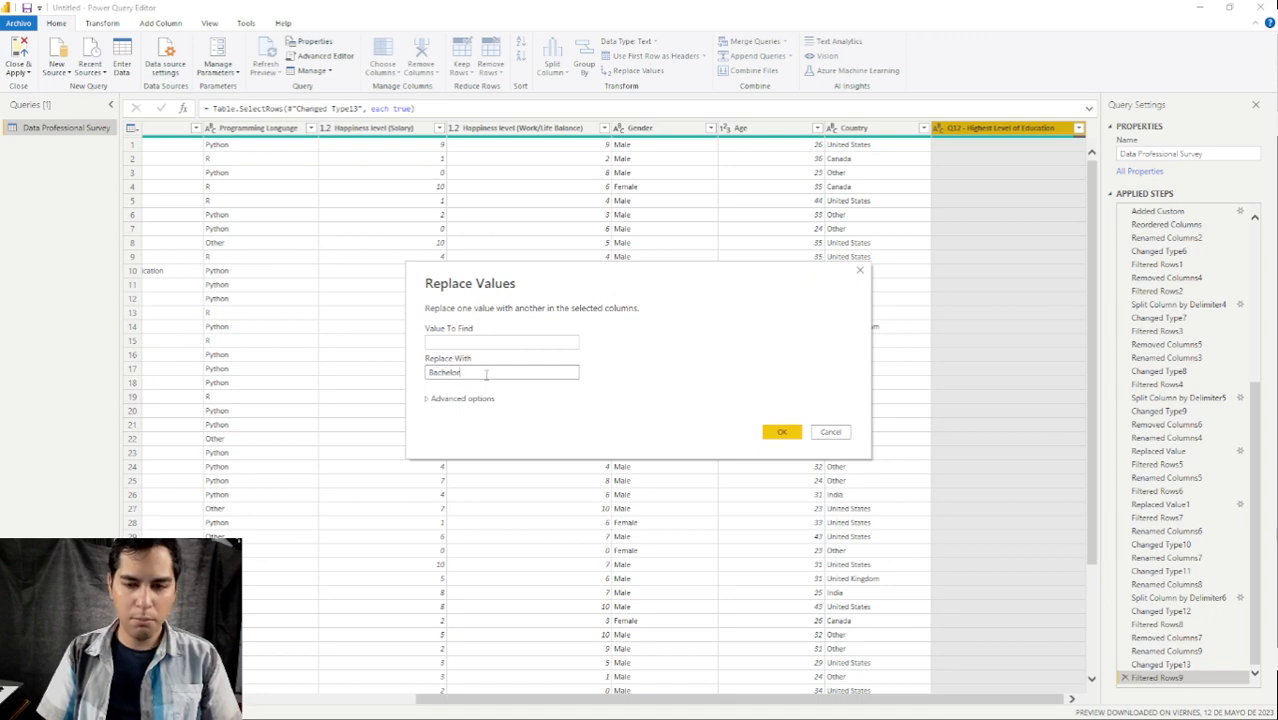
click(781, 431)
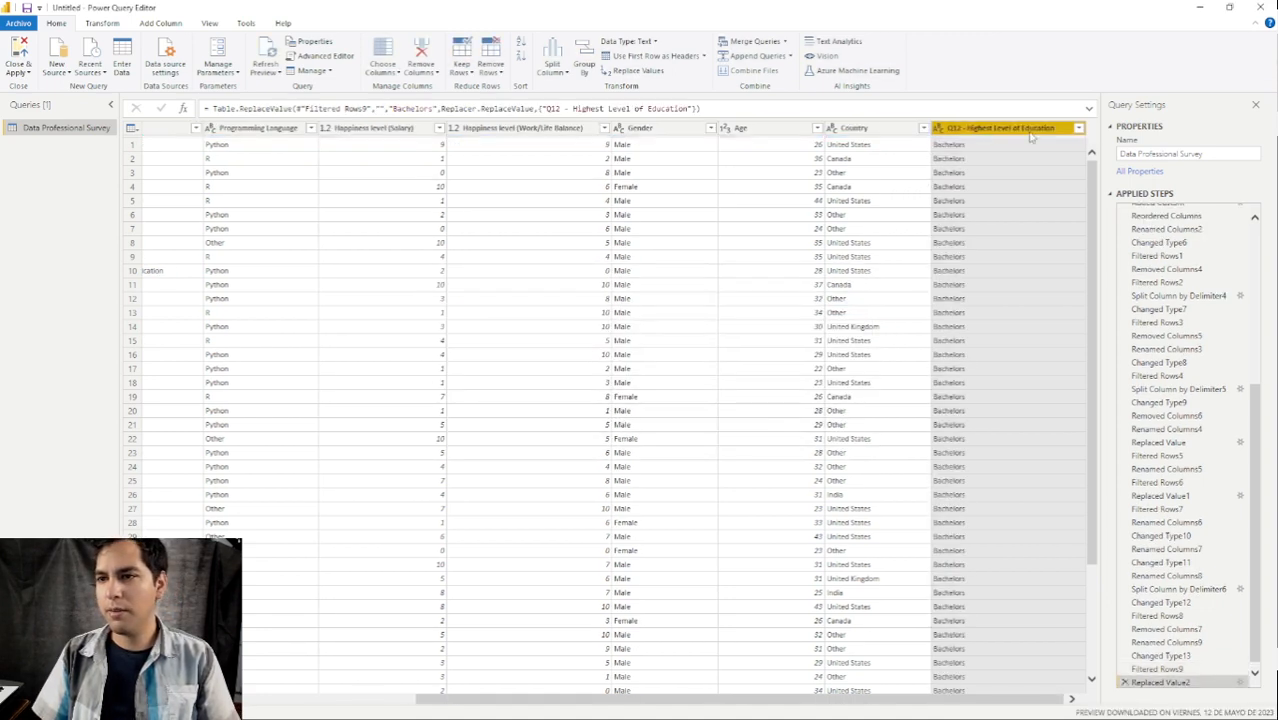
click(1079, 128)
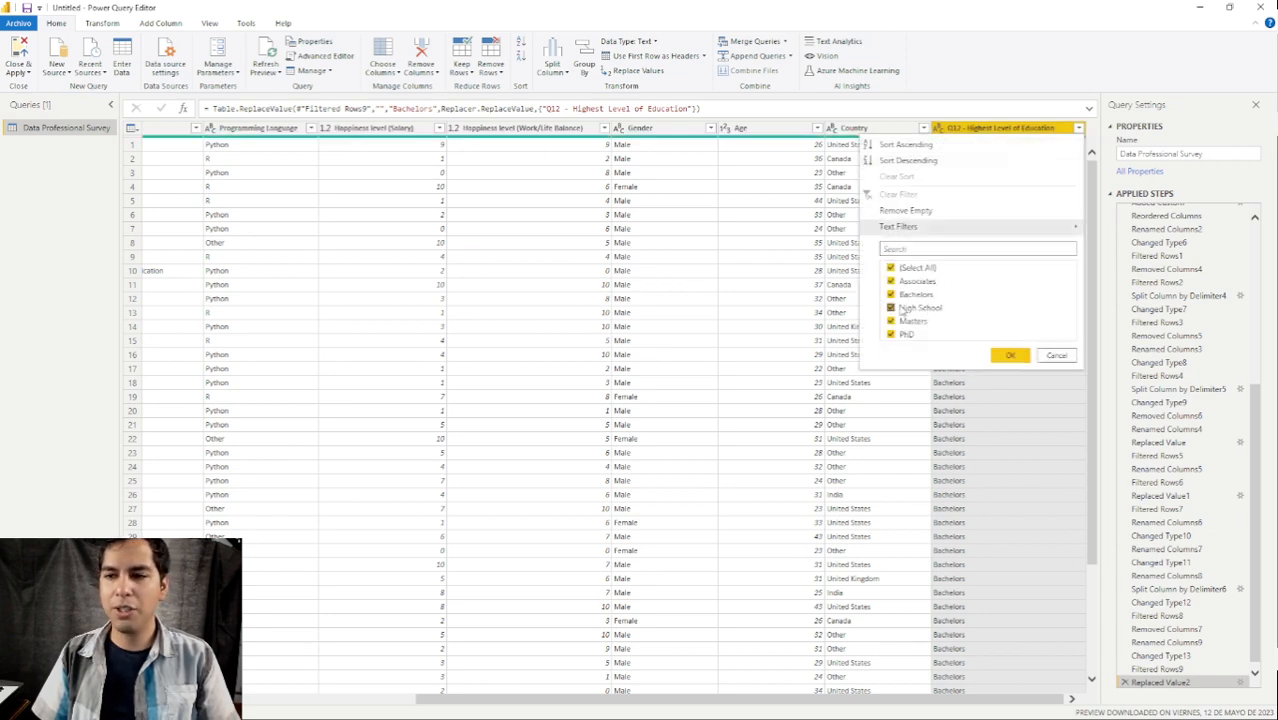
click(1010, 356)
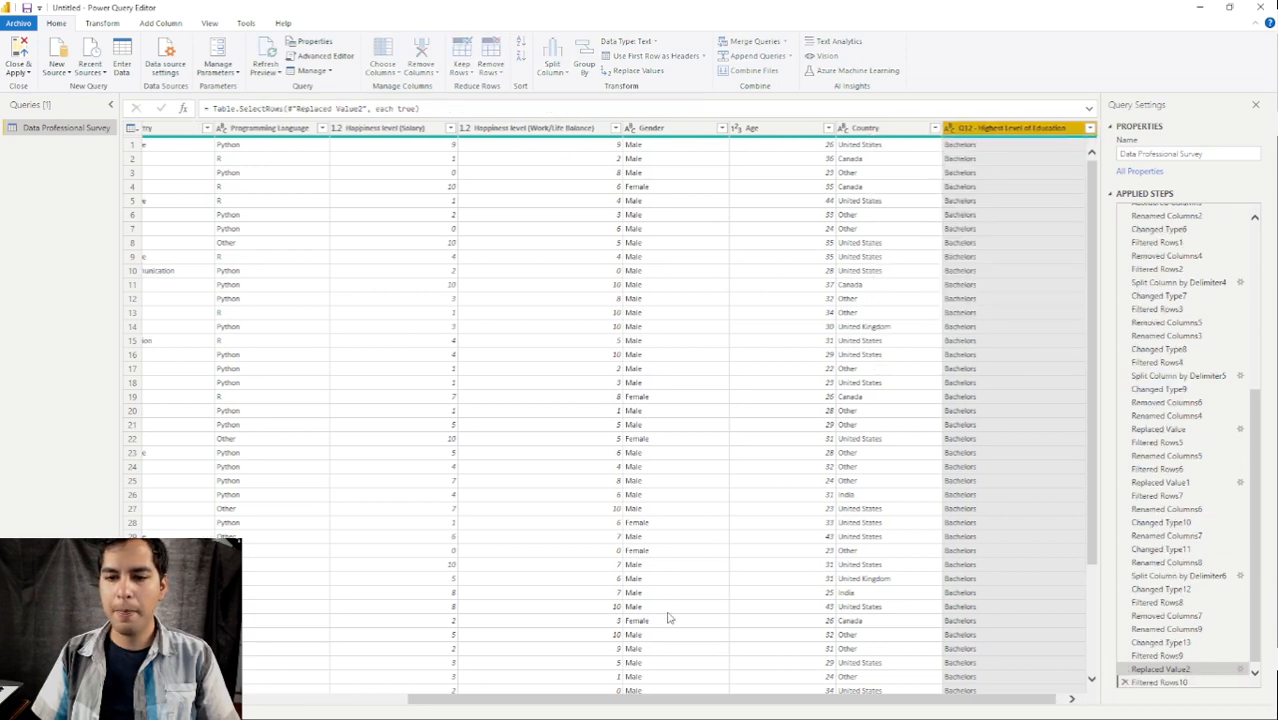
Move the Industry and Programming Language columns between Current Role and Average Salary.
drag(735, 700, 626, 706)
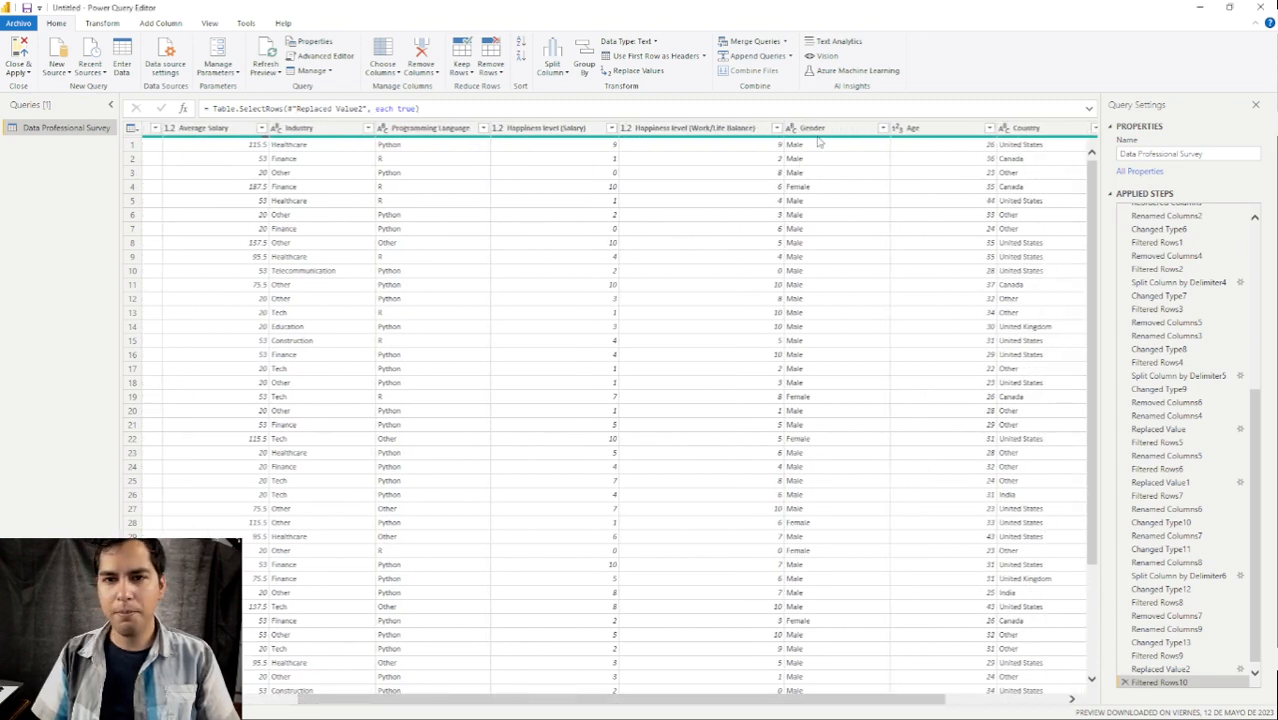
mouse_move(814, 139)
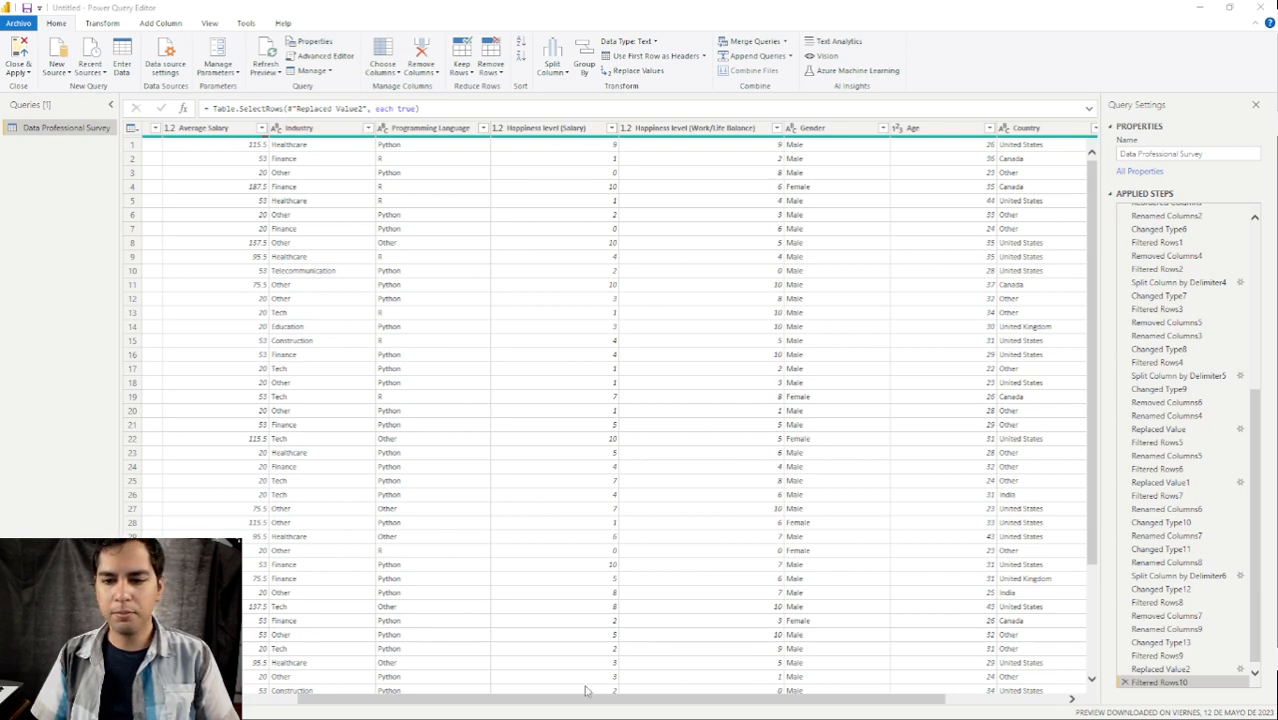
drag(579, 702, 520, 702)
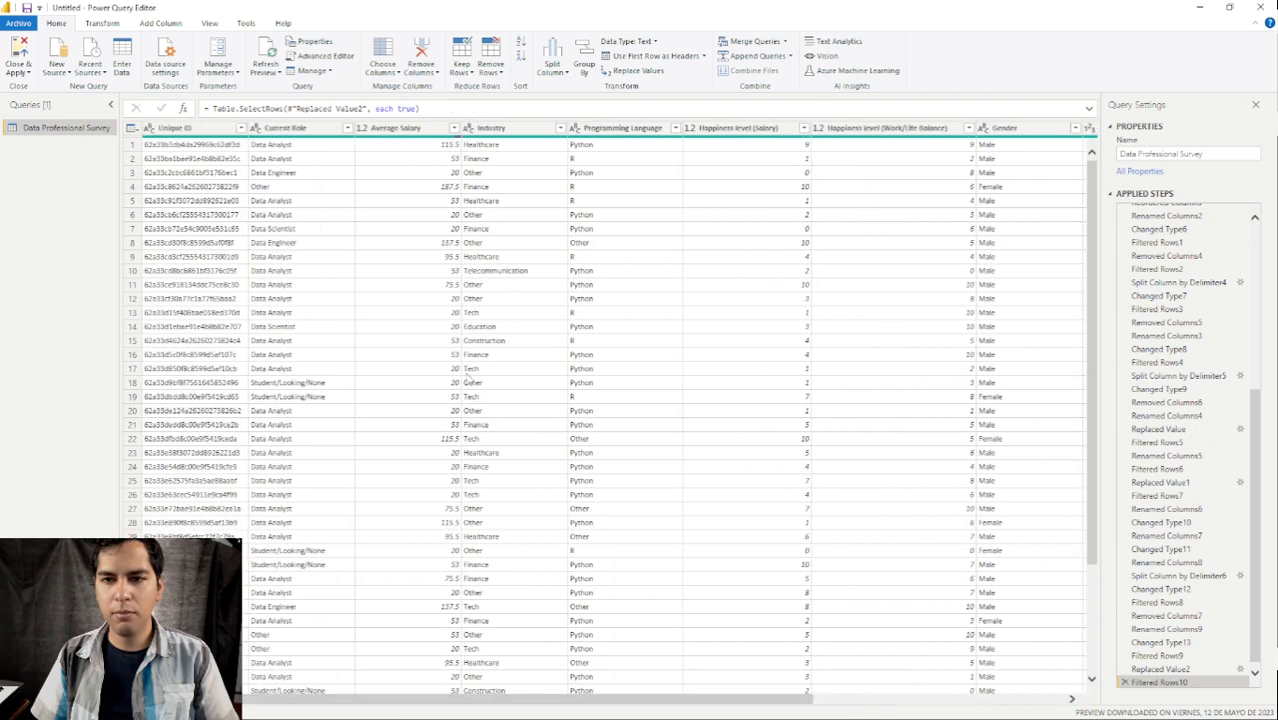
drag(505, 130, 396, 131)
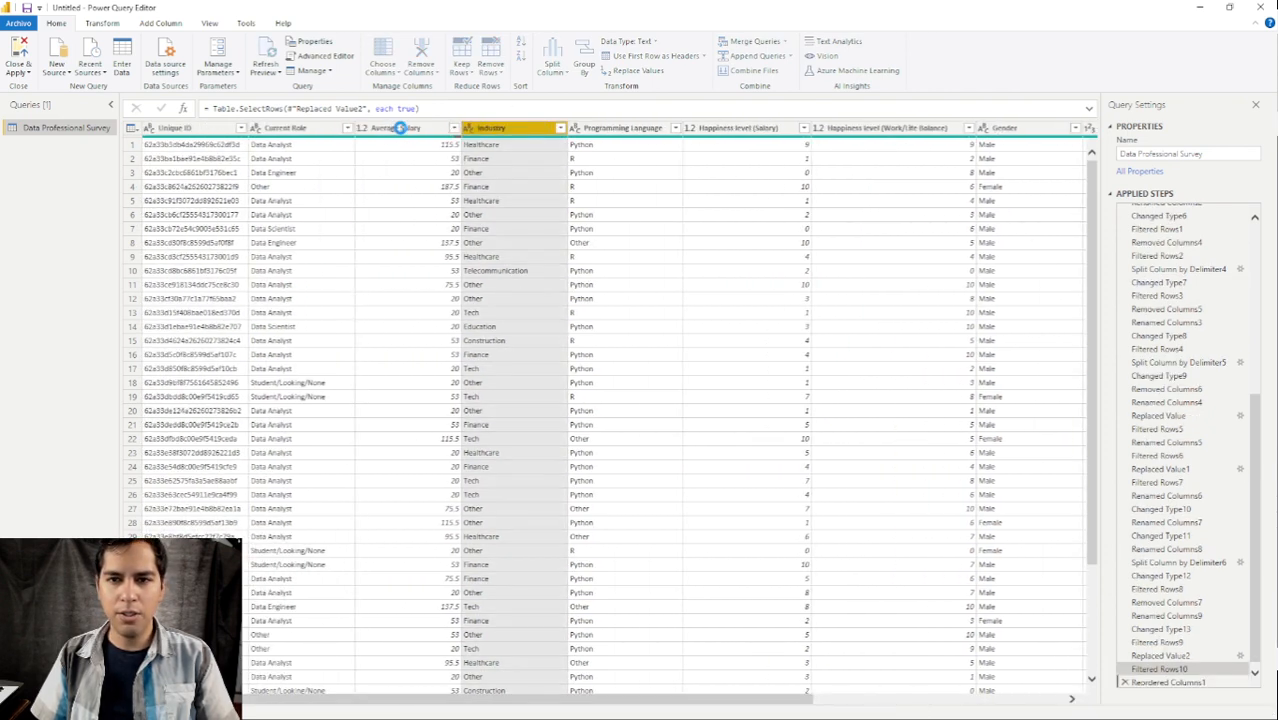
drag(640, 128, 515, 130)
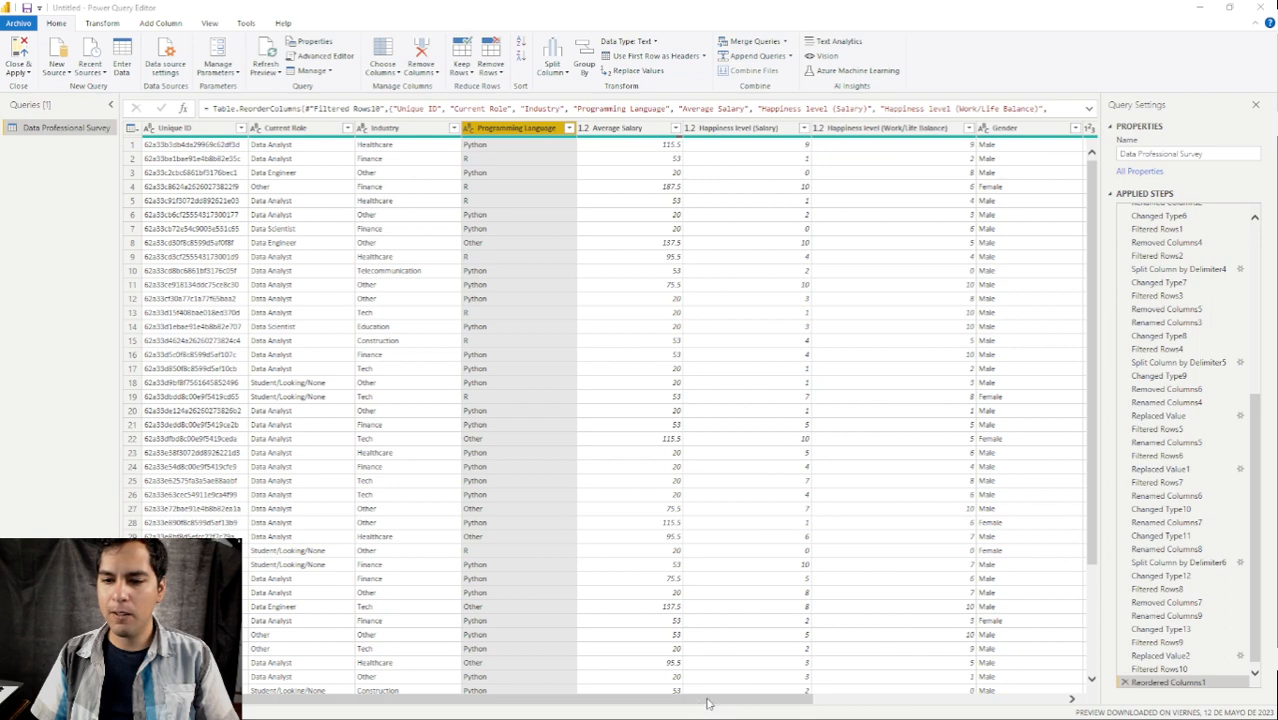
Move the Age and Country columns between Programming Language and Average Salary.
drag(707, 700, 858, 694)
click(858, 688)
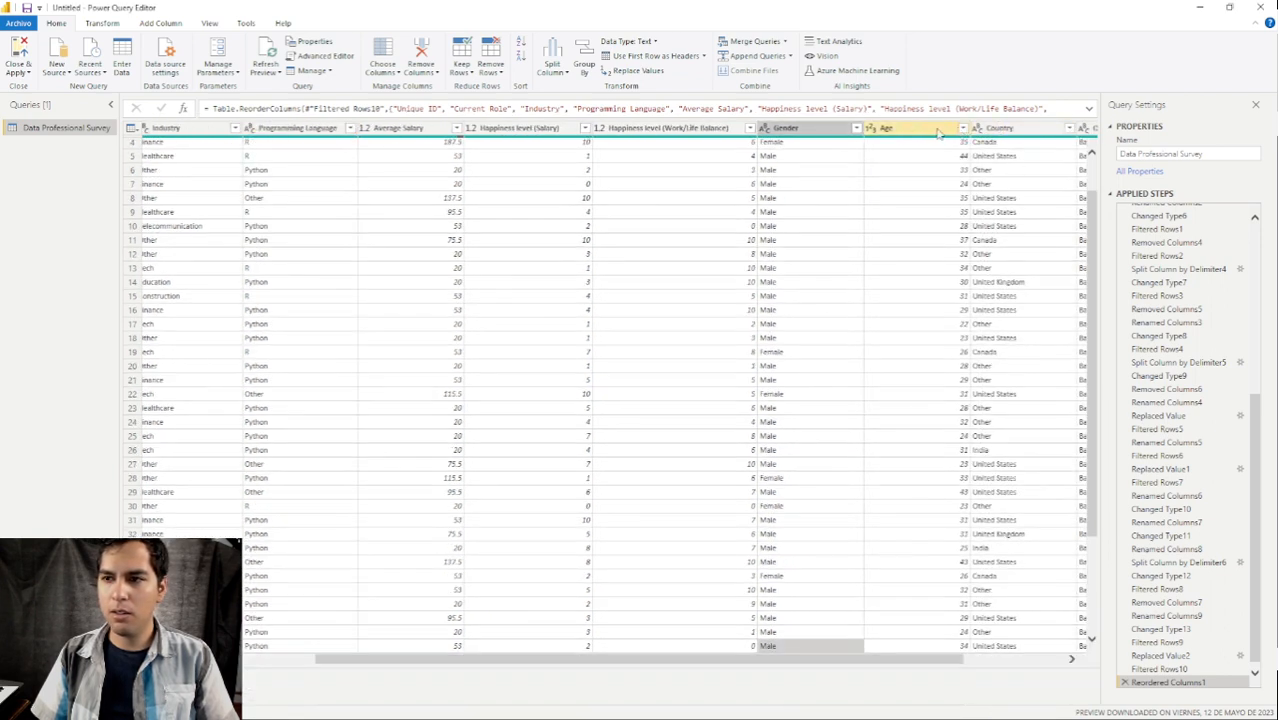
scroll(798, 360, up, 1)
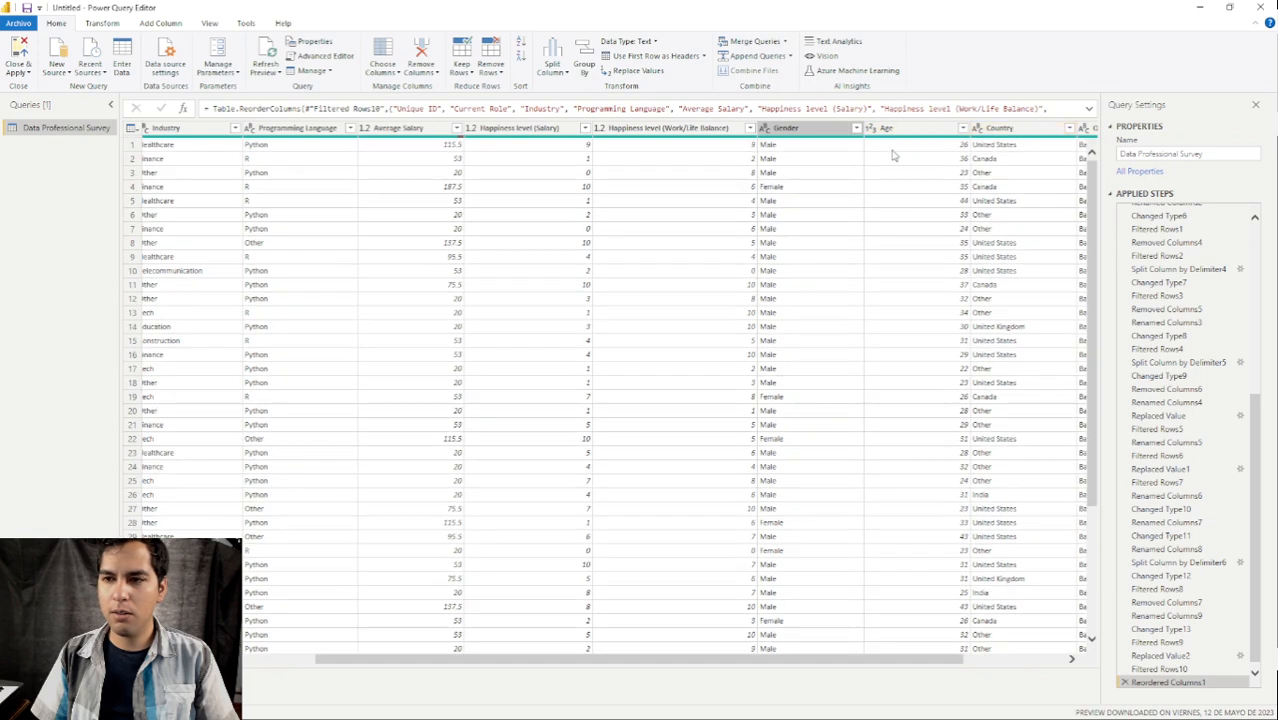
drag(900, 130, 396, 136)
drag(1000, 128, 545, 128)
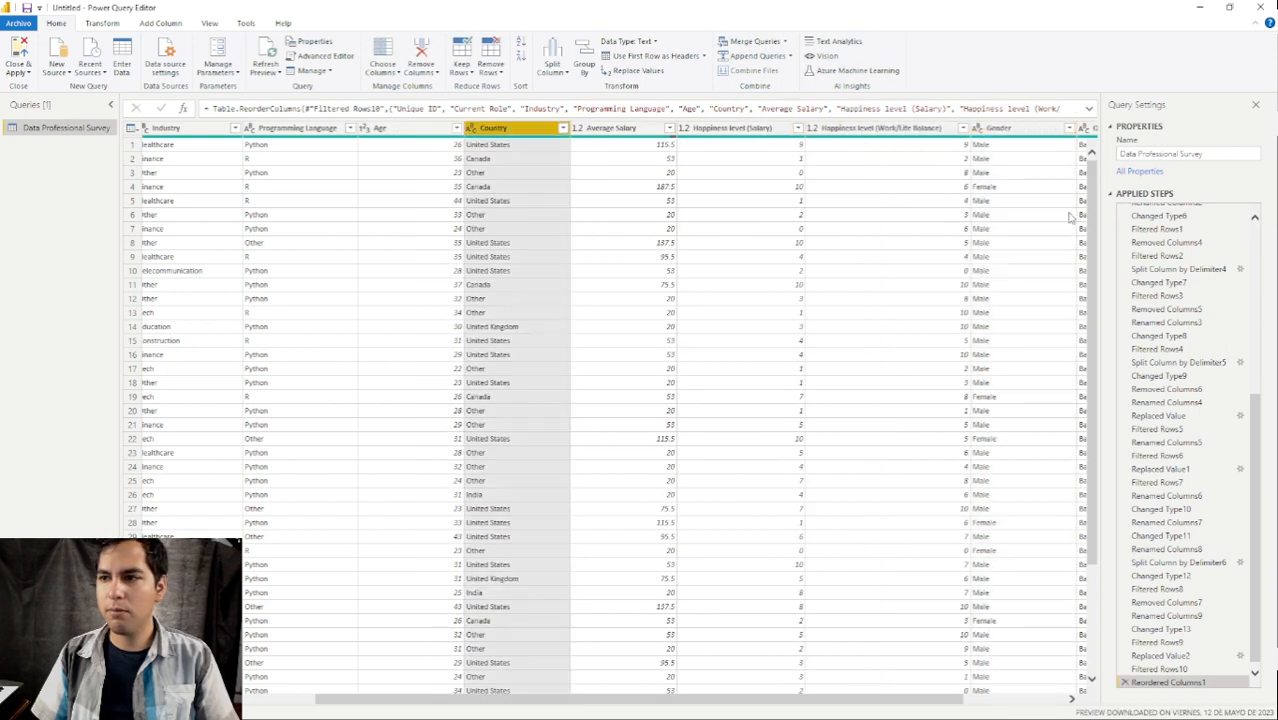
Move the Q12 - Highest Level of Education column directly after Country and rename it Level of Education.
drag(800, 700, 870, 698)
drag(1045, 129, 510, 138)
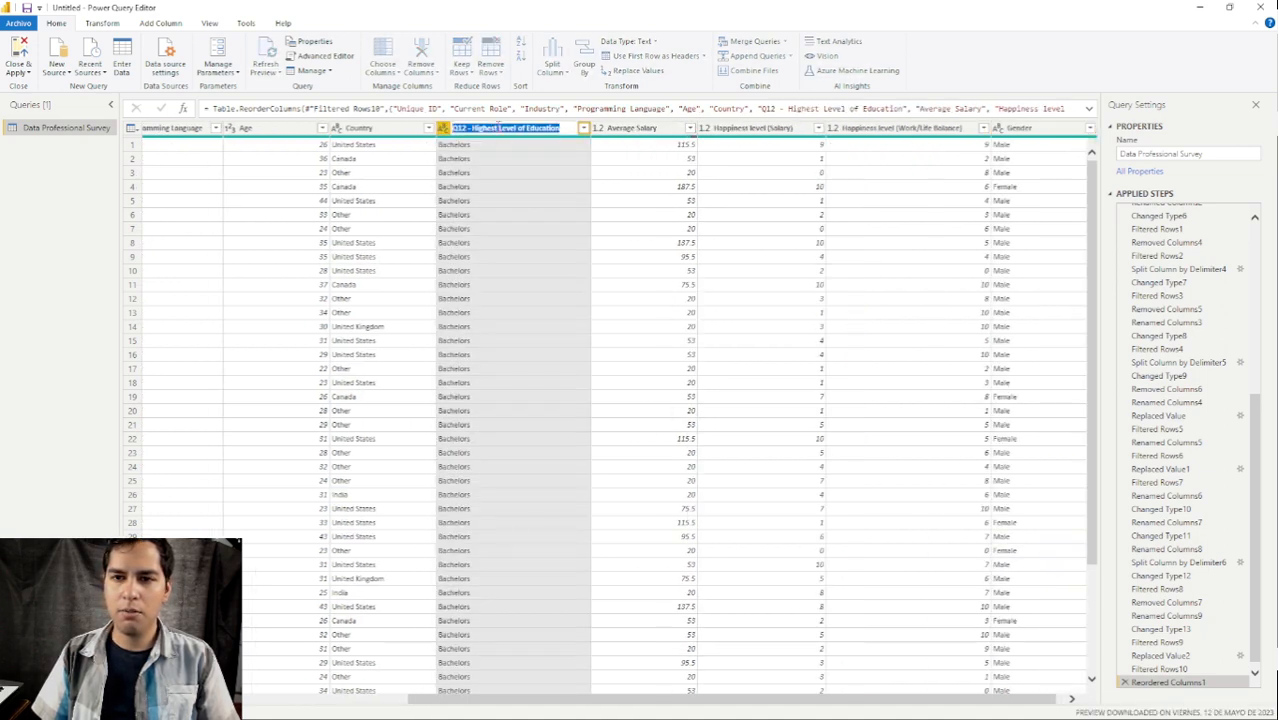
key(BackSpace)
key(BackSpace)
key(BackSpace)
key(BackSpace)
key(BackSpace)
key(BackSpace)
key(BackSpace)
key(BackSpace)
key(BackSpace)
key(BackSpace)
key(BackSpace)
key(BackSpace)
key(BackSpace)
key(BackSpace)
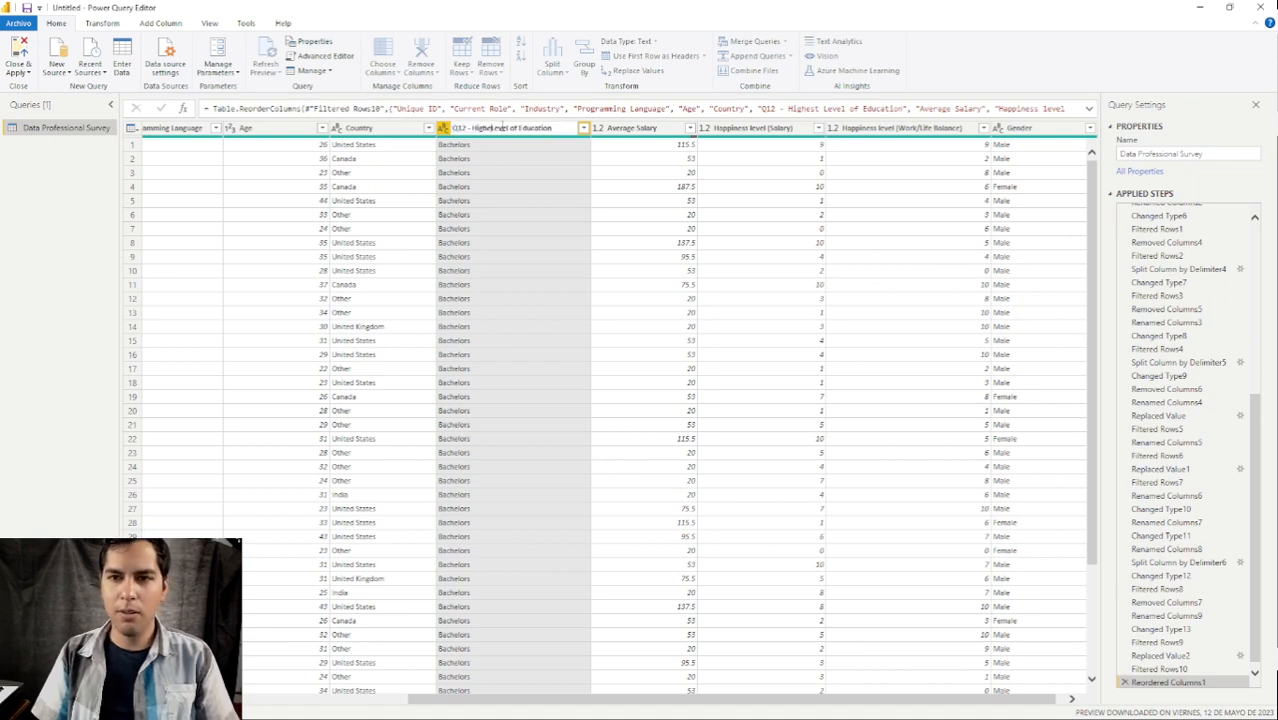
key(Return)
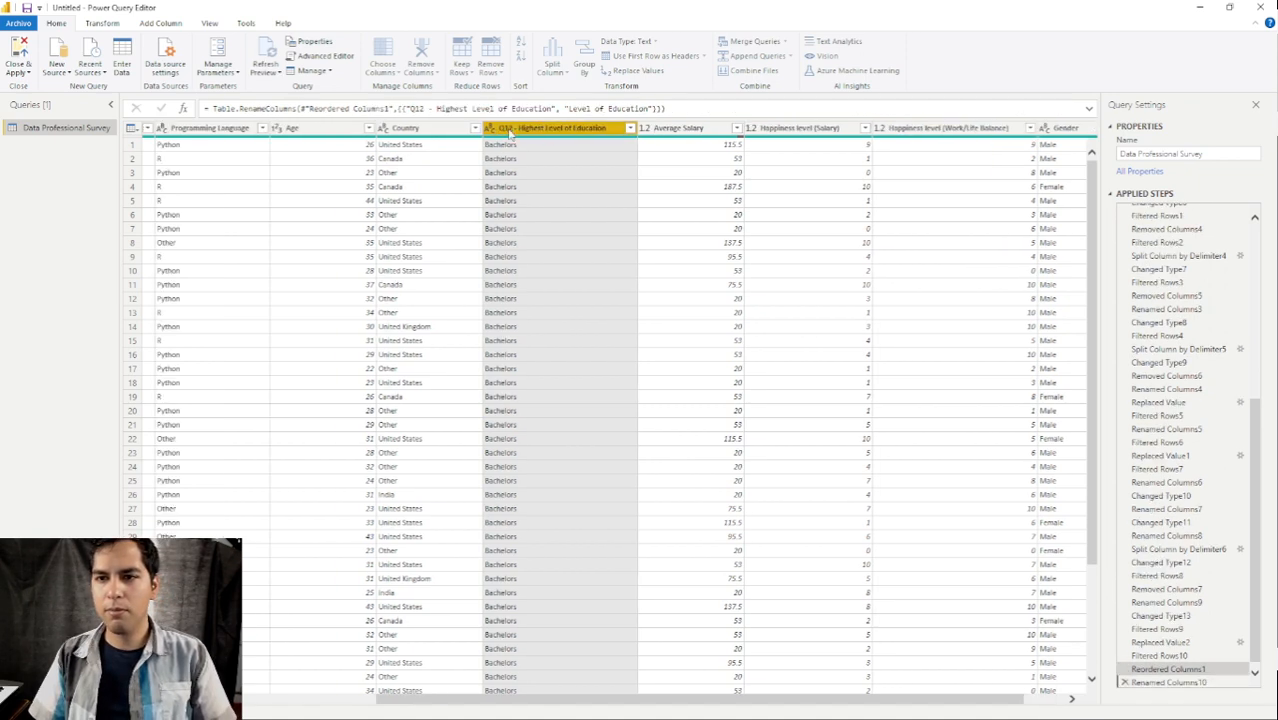
Move the Gender column between Level of Education and Average Salary and look over the resulting column order.
drag(997, 133, 598, 133)
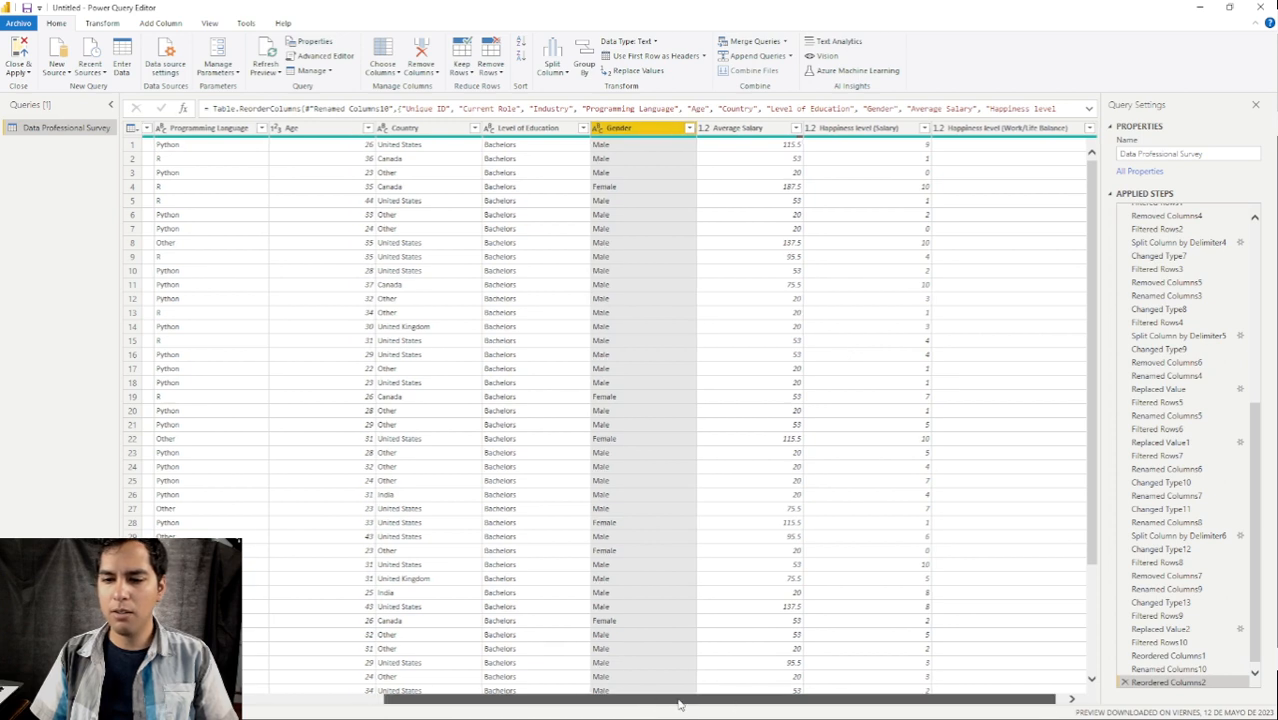
scroll(645, 700, right, 1)
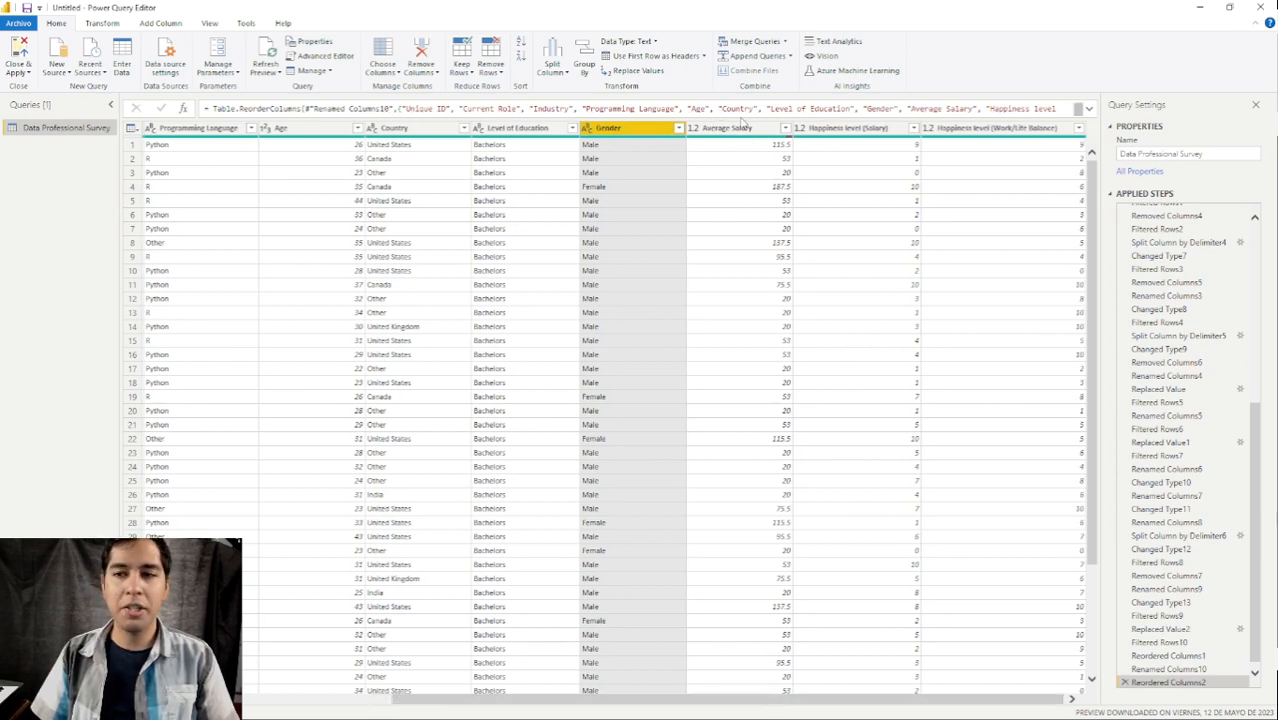
click(733, 130)
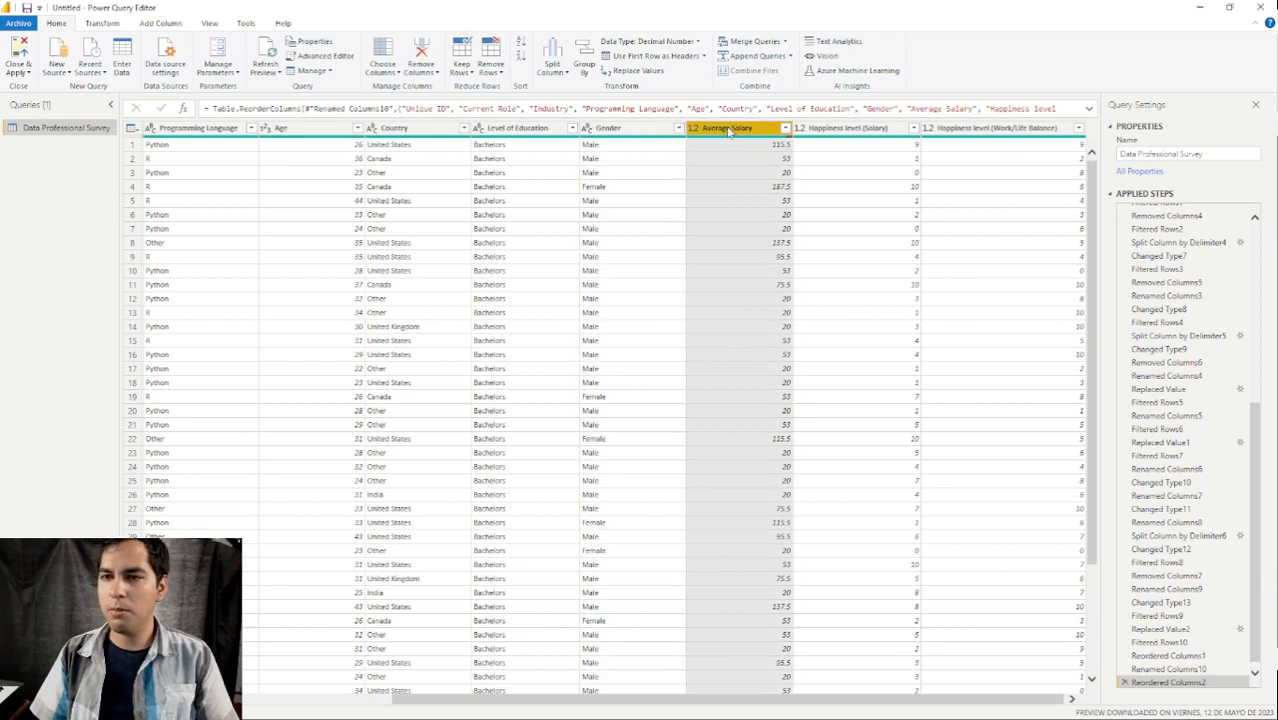
click(843, 133)
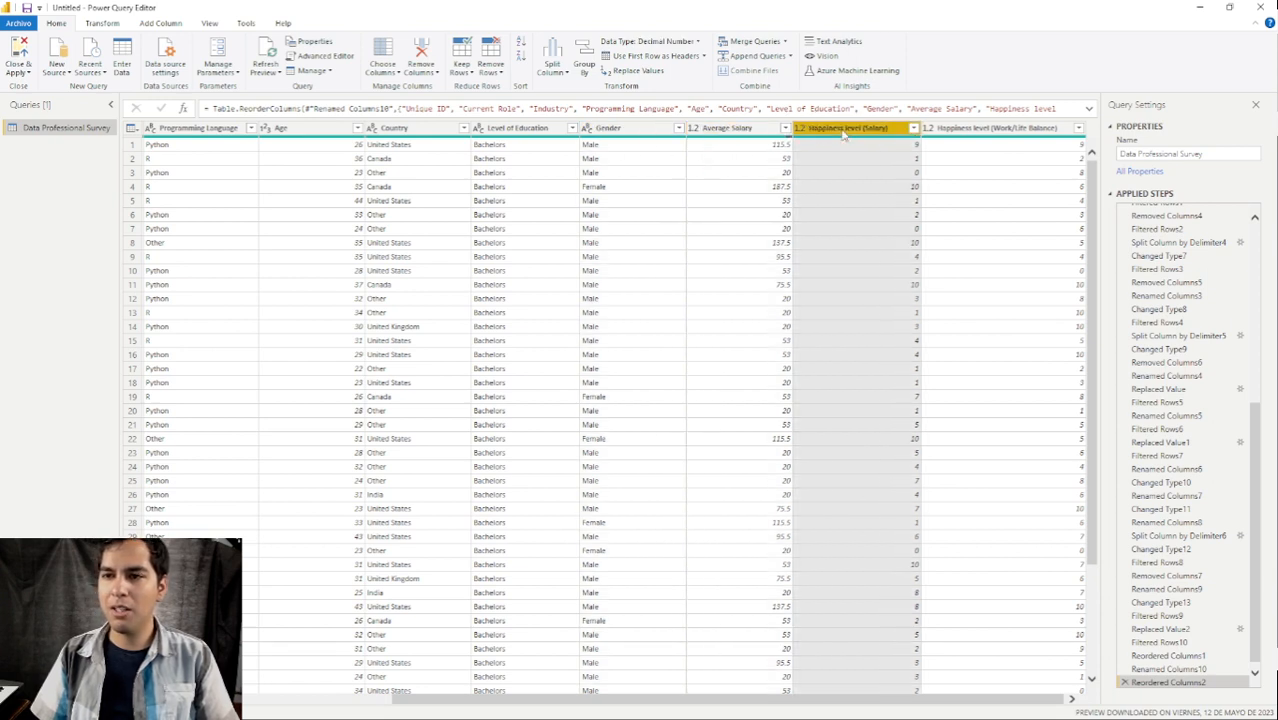
click(1010, 130)
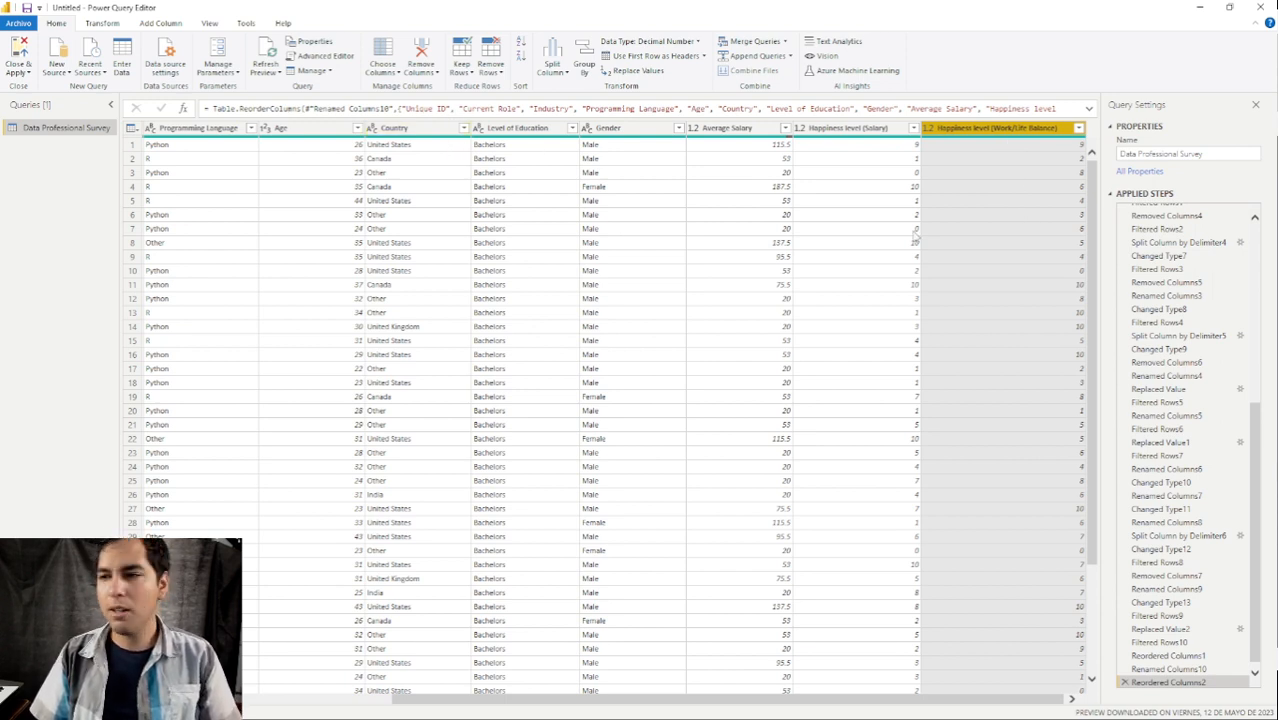
drag(787, 700, 531, 710)
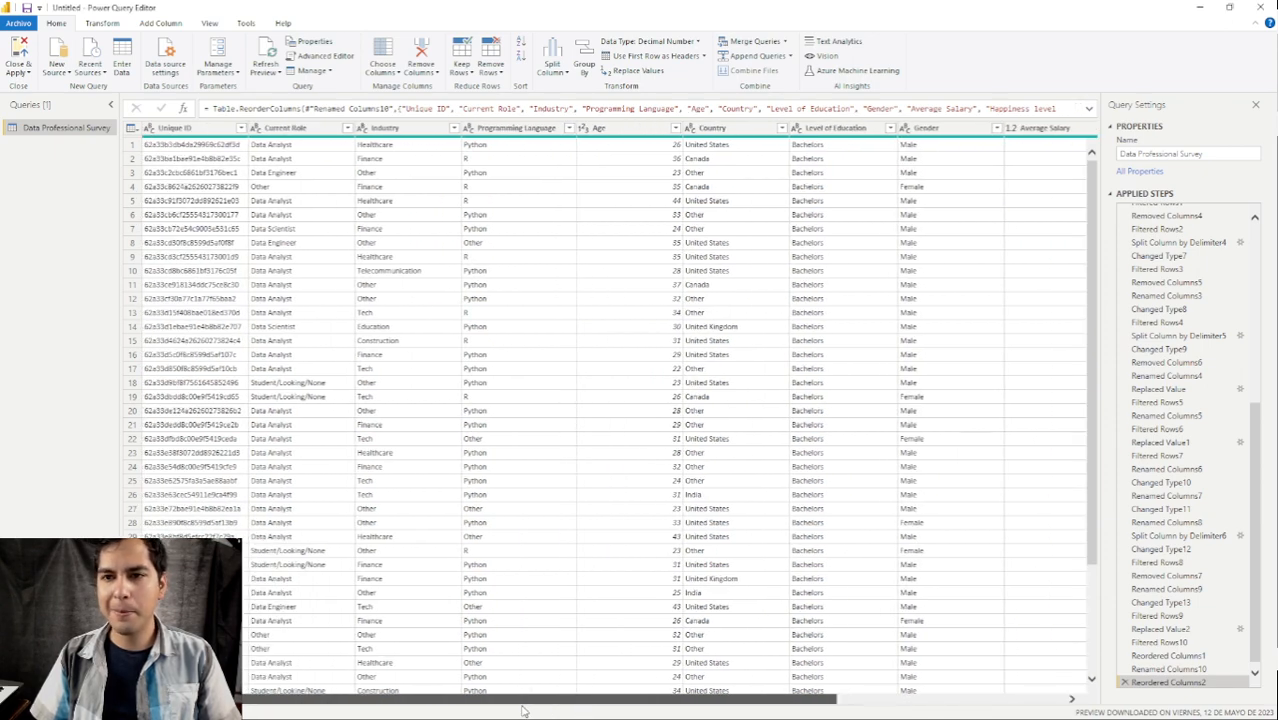
Check the final column order of the survey query, apply the changes, and return to the Power BI report.
drag(528, 710, 1029, 710)
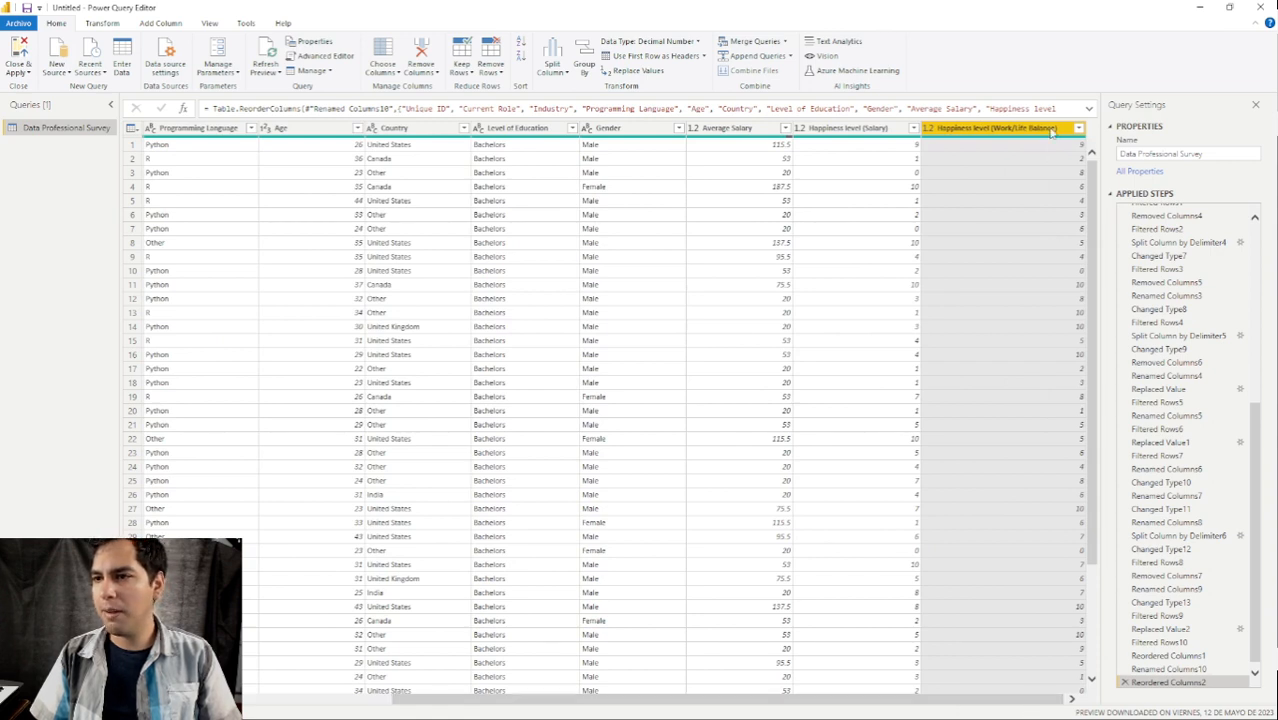
click(572, 129)
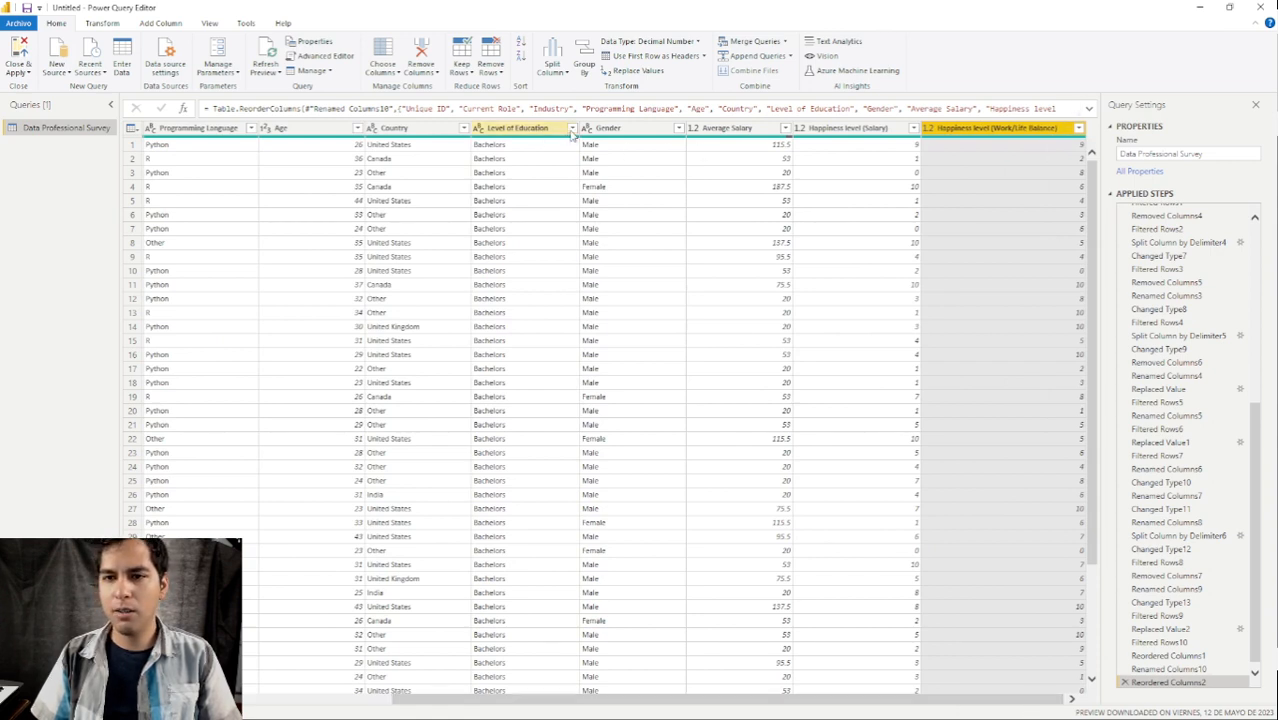
click(572, 130)
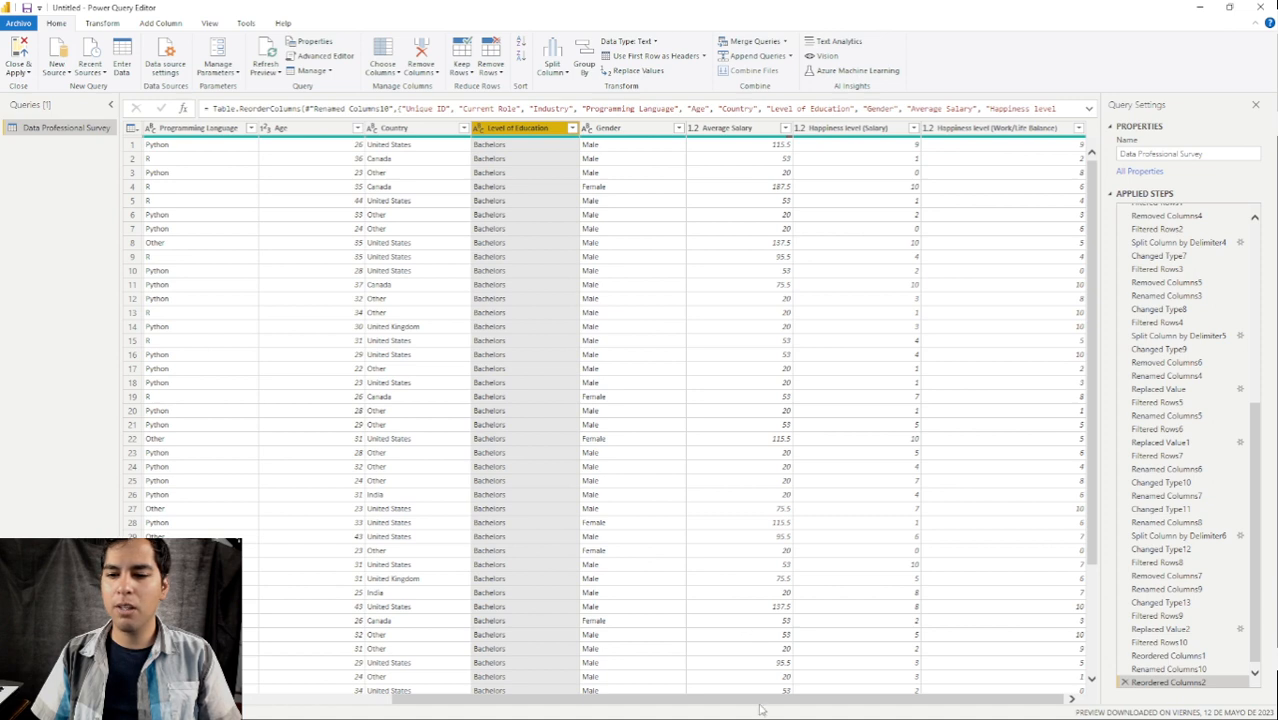
drag(762, 707, 612, 706)
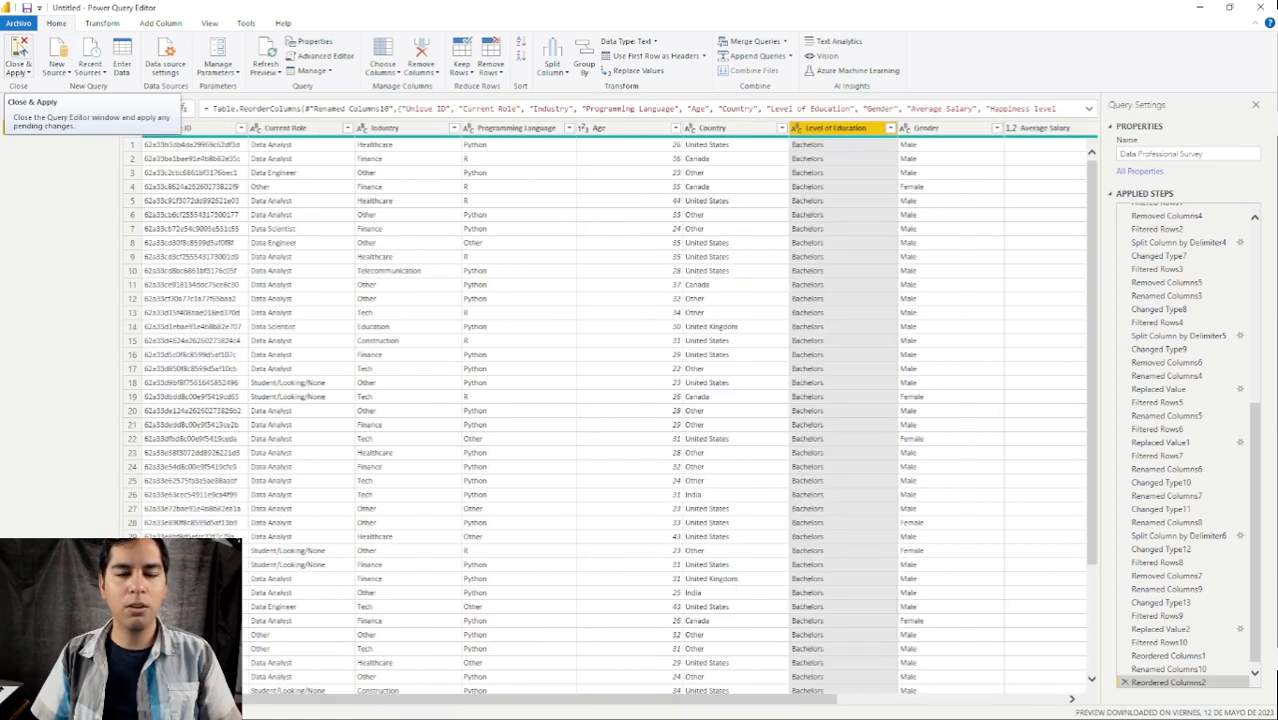
click(19, 50)
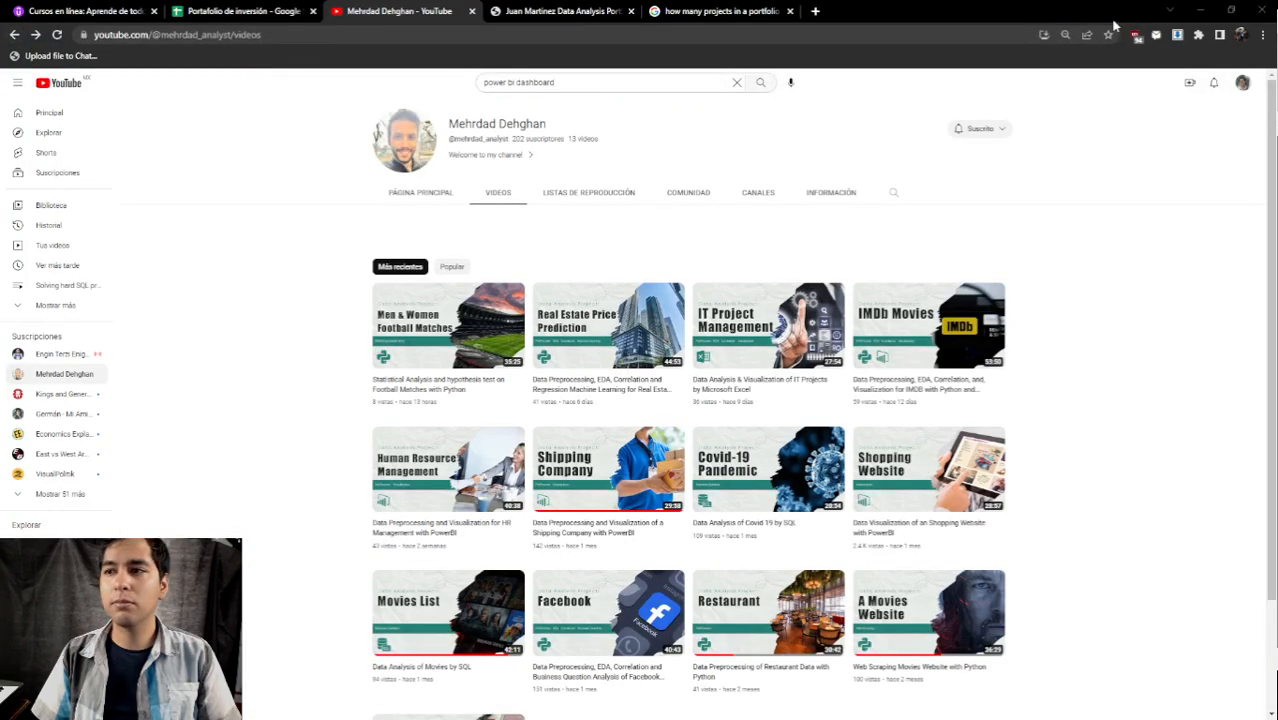
click(1200, 11)
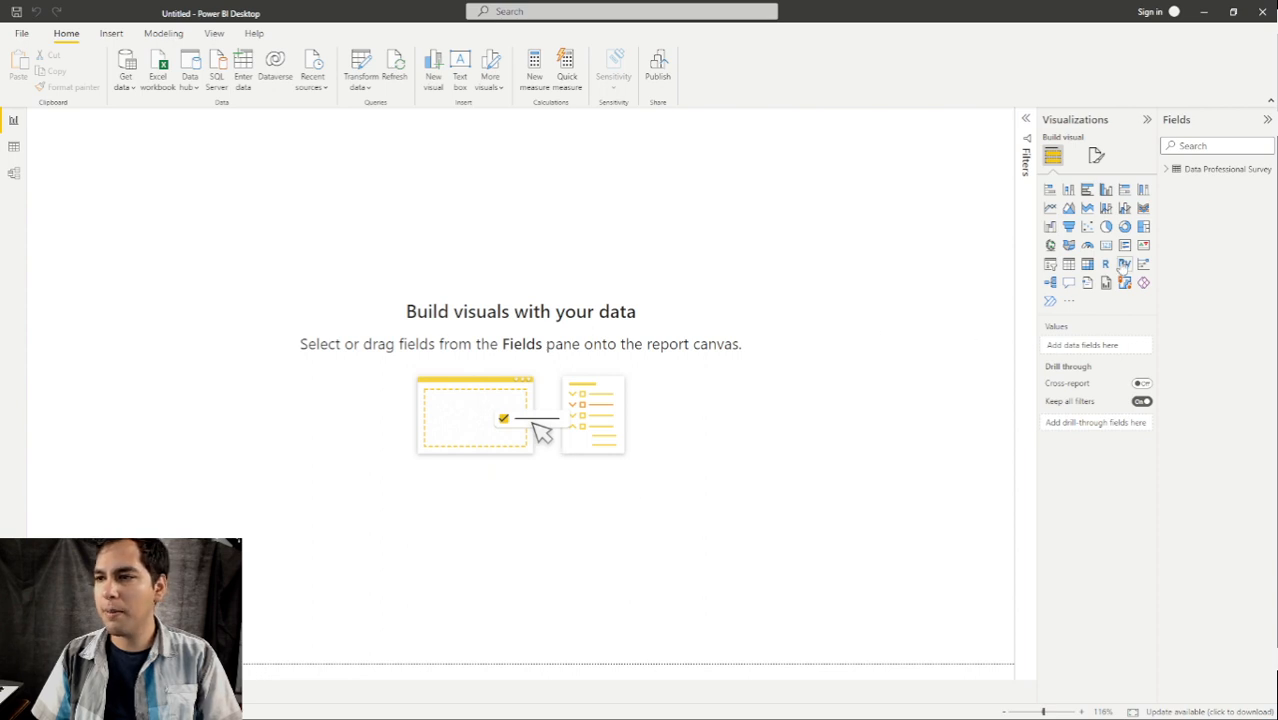
Add a card showing the distinct count of Unique ID, reduce its height, and place it near the report page's left edge.
click(1166, 170)
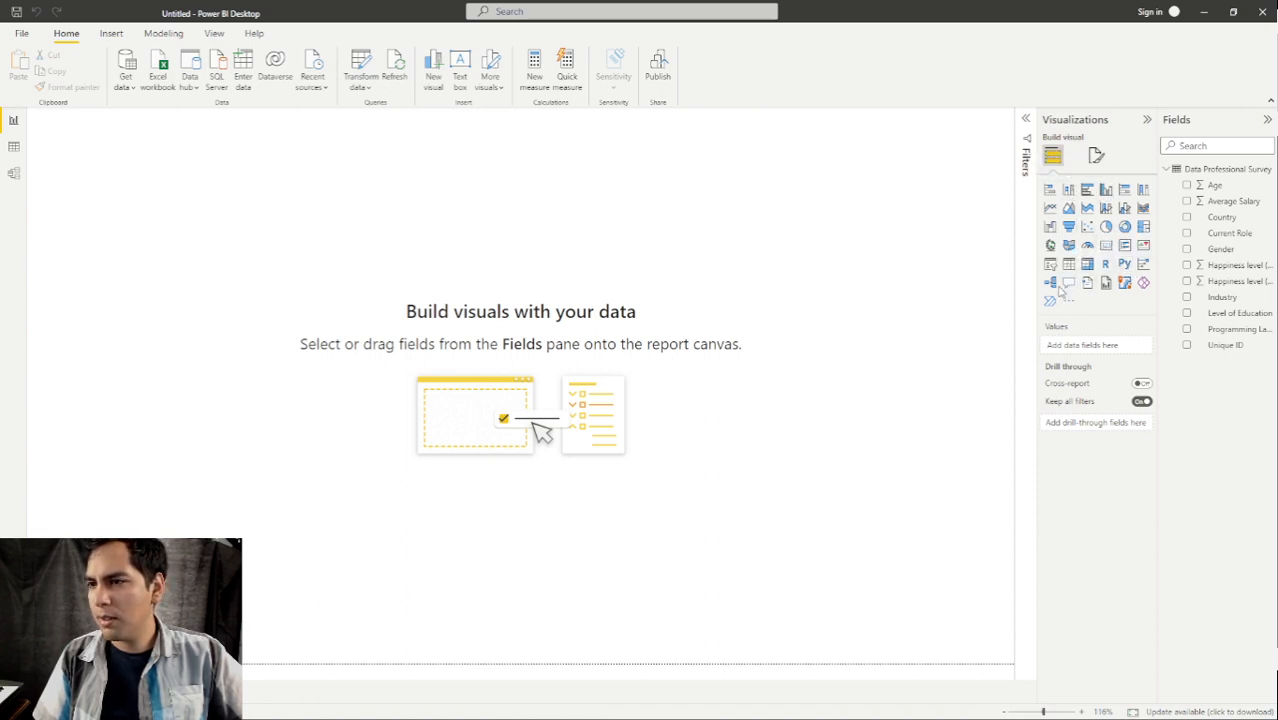
click(1108, 246)
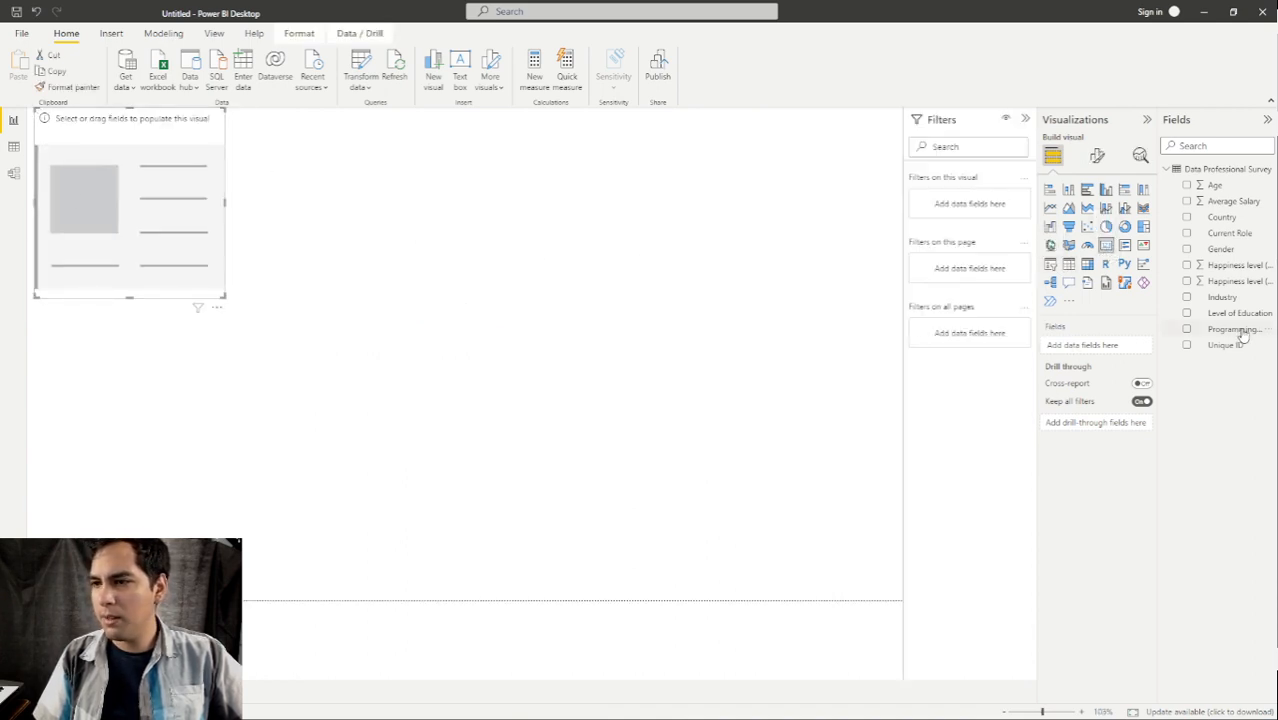
drag(1226, 345, 1101, 348)
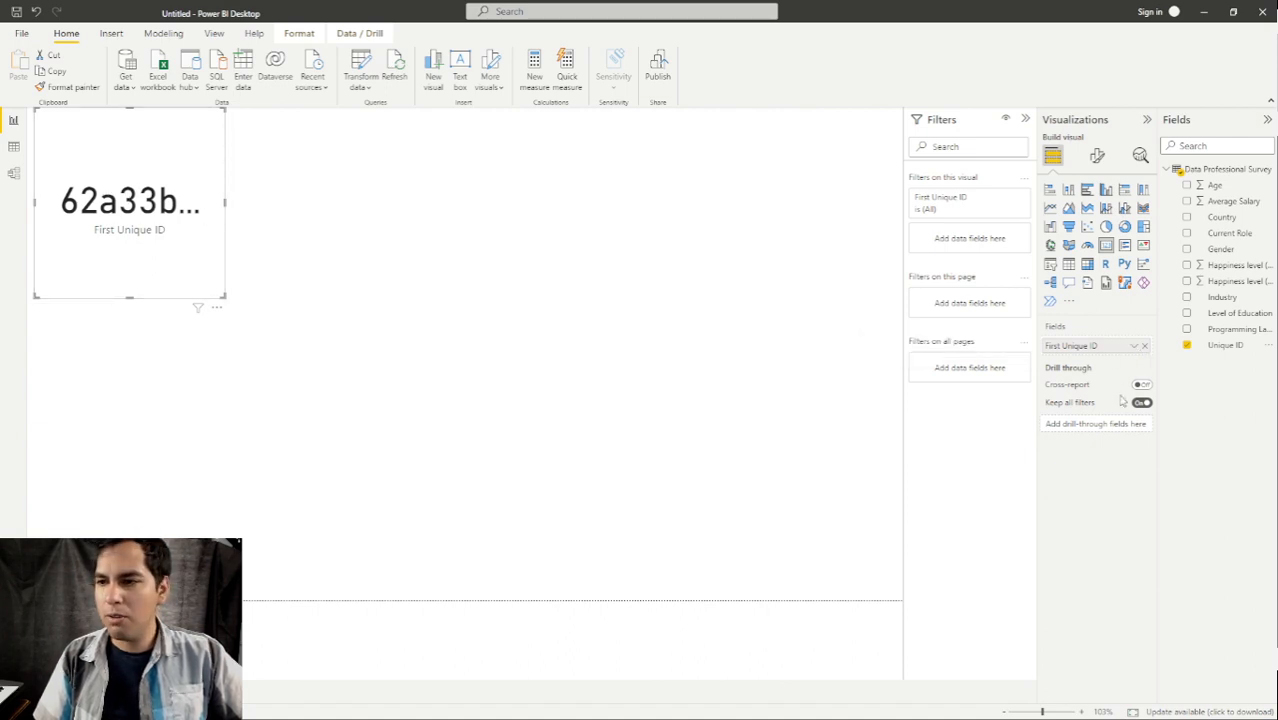
click(1133, 347)
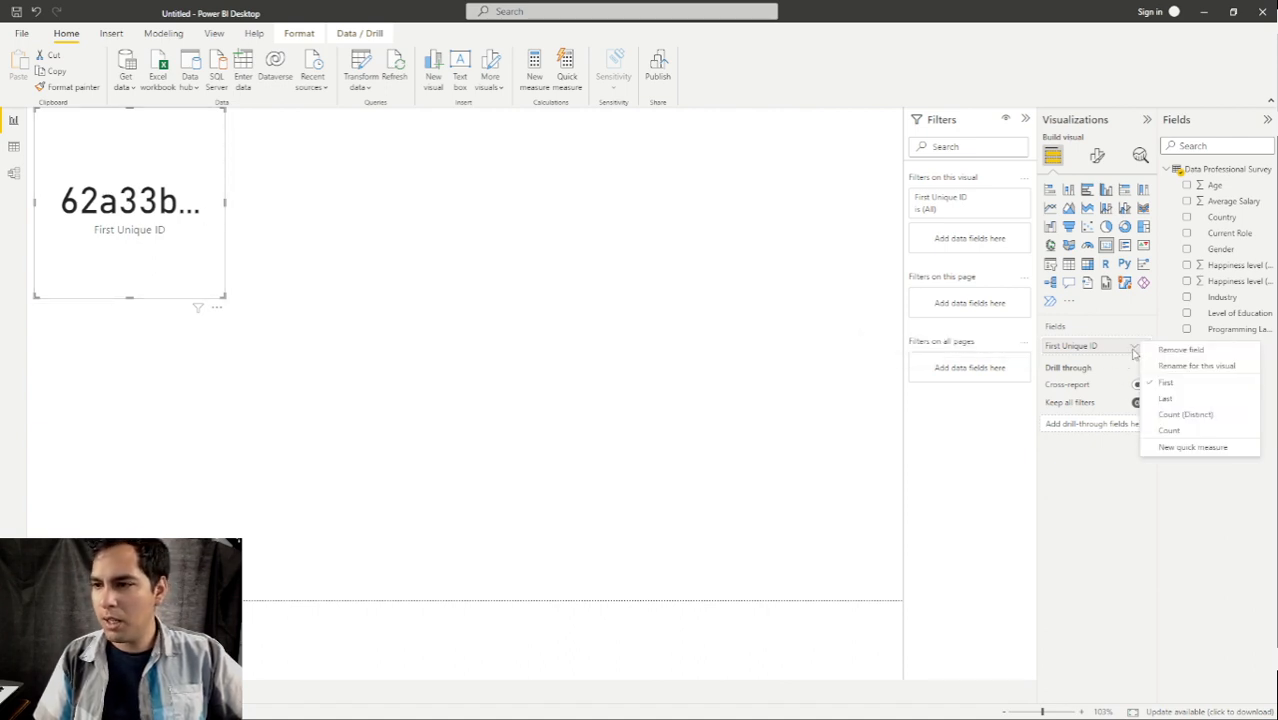
click(1205, 415)
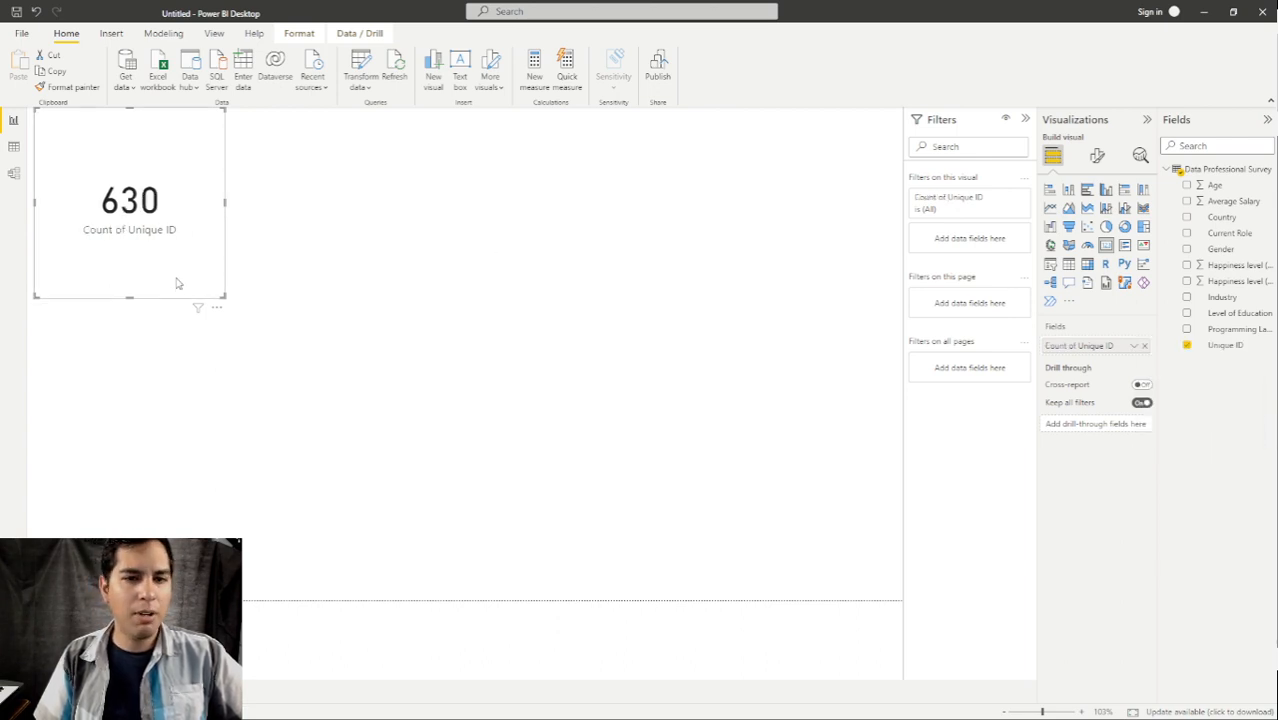
drag(130, 295, 141, 248)
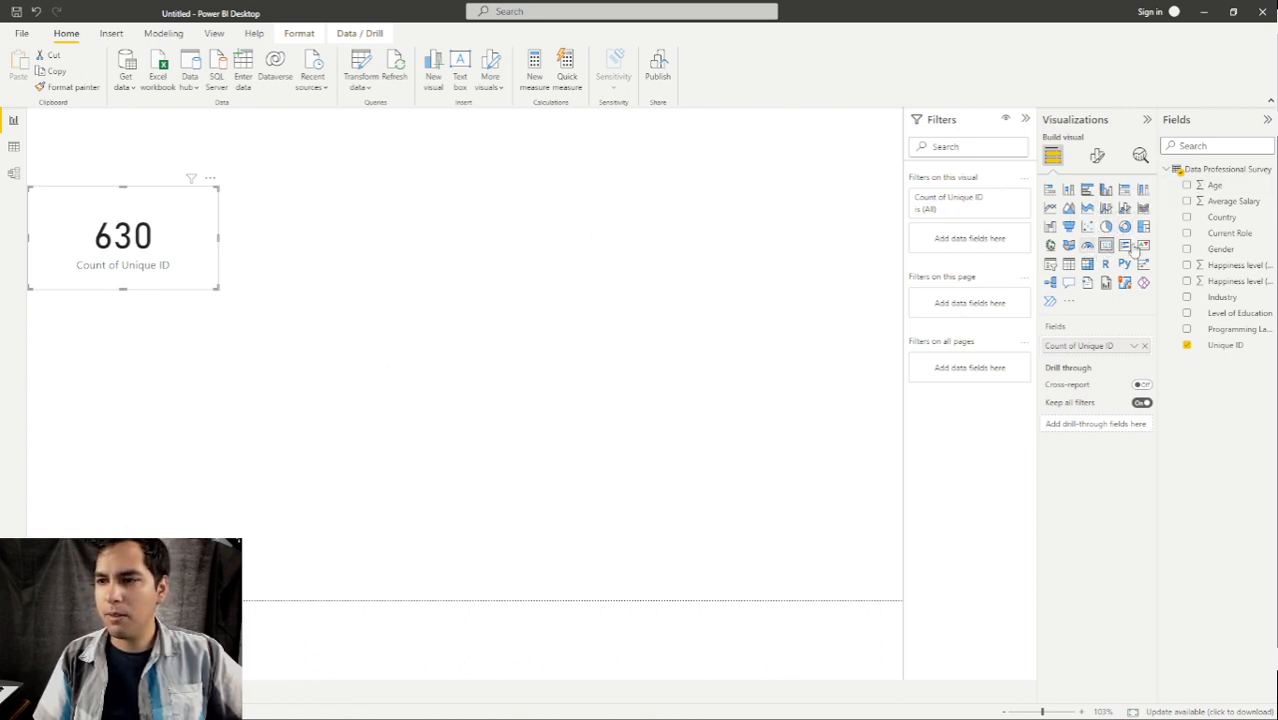
Add an empty gauge visual directly beside the Unique ID card and widen the field list to show the full names.
click(1087, 246)
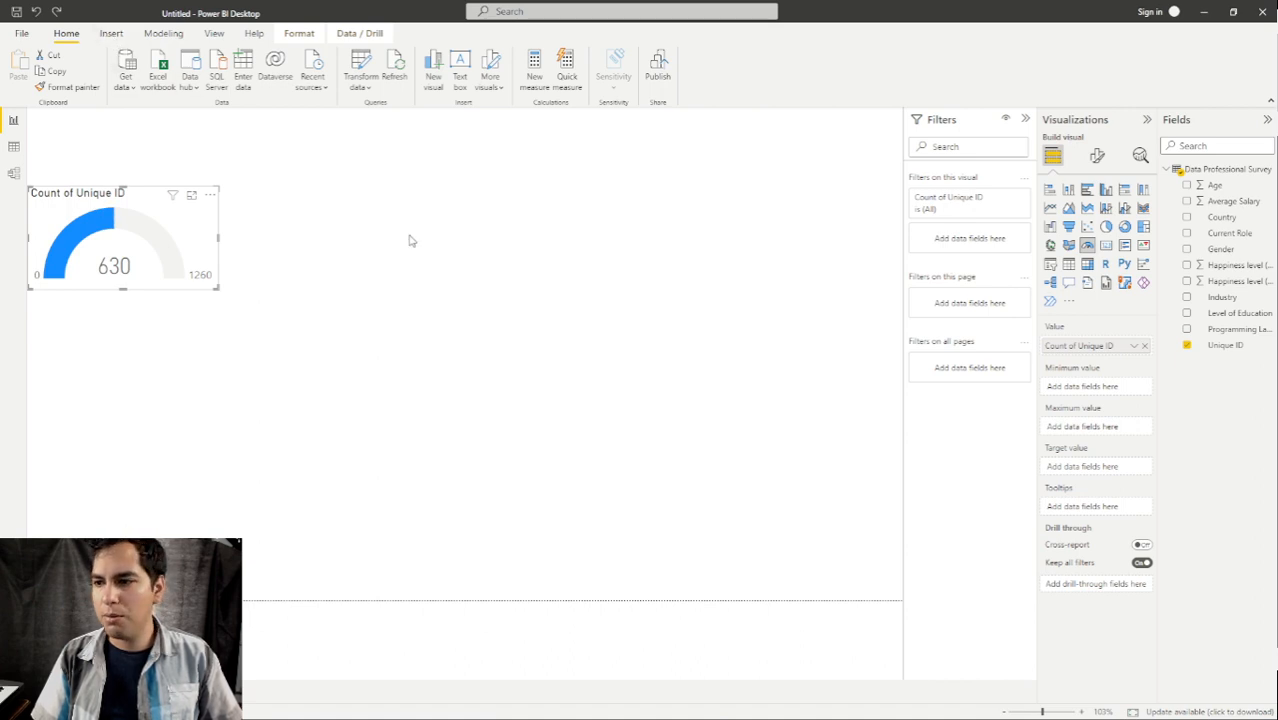
click(1106, 246)
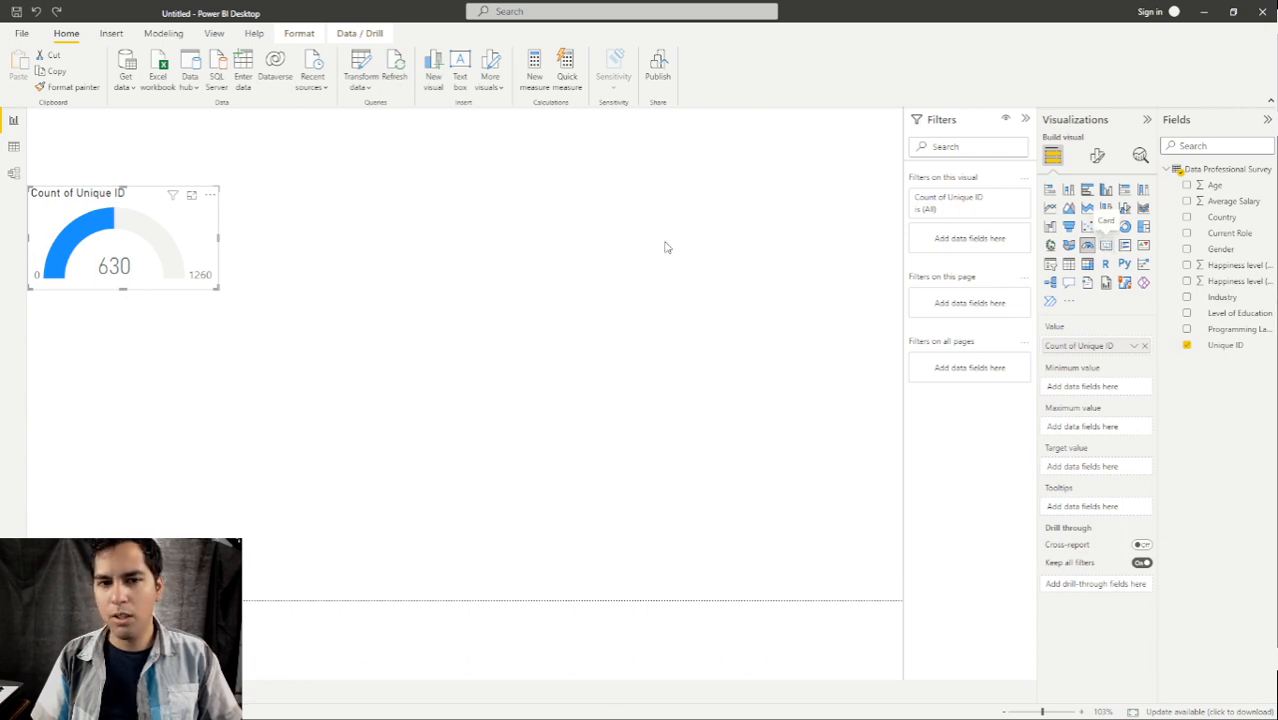
click(578, 242)
click(1087, 246)
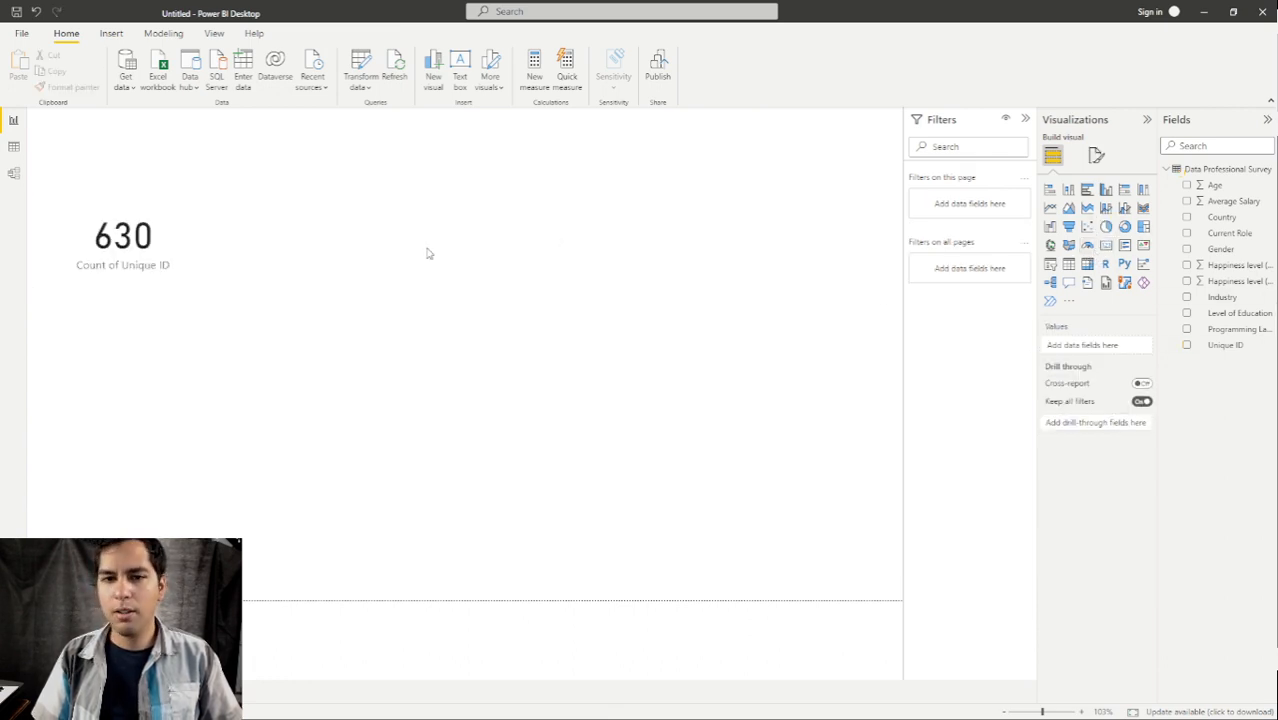
drag(134, 388, 348, 238)
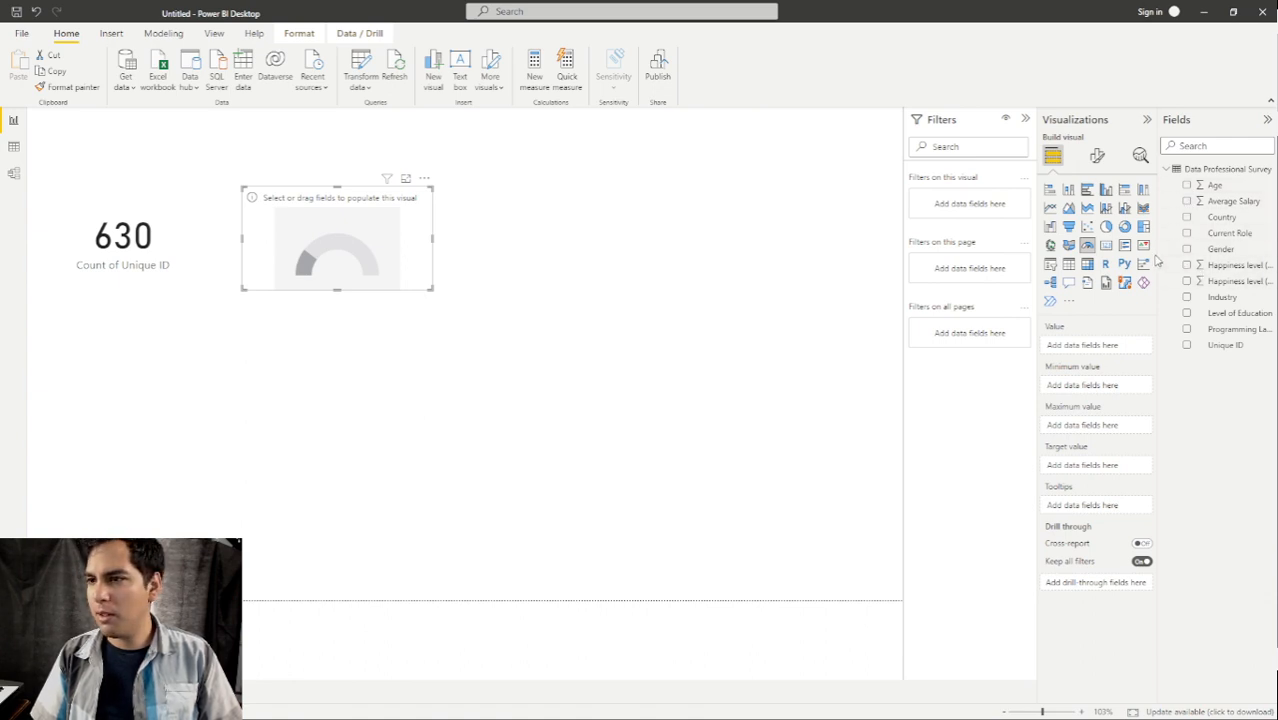
mouse_move(1152, 260)
mouse_down()
mouse_move(1116, 262)
mouse_move(1128, 262)
mouse_up()
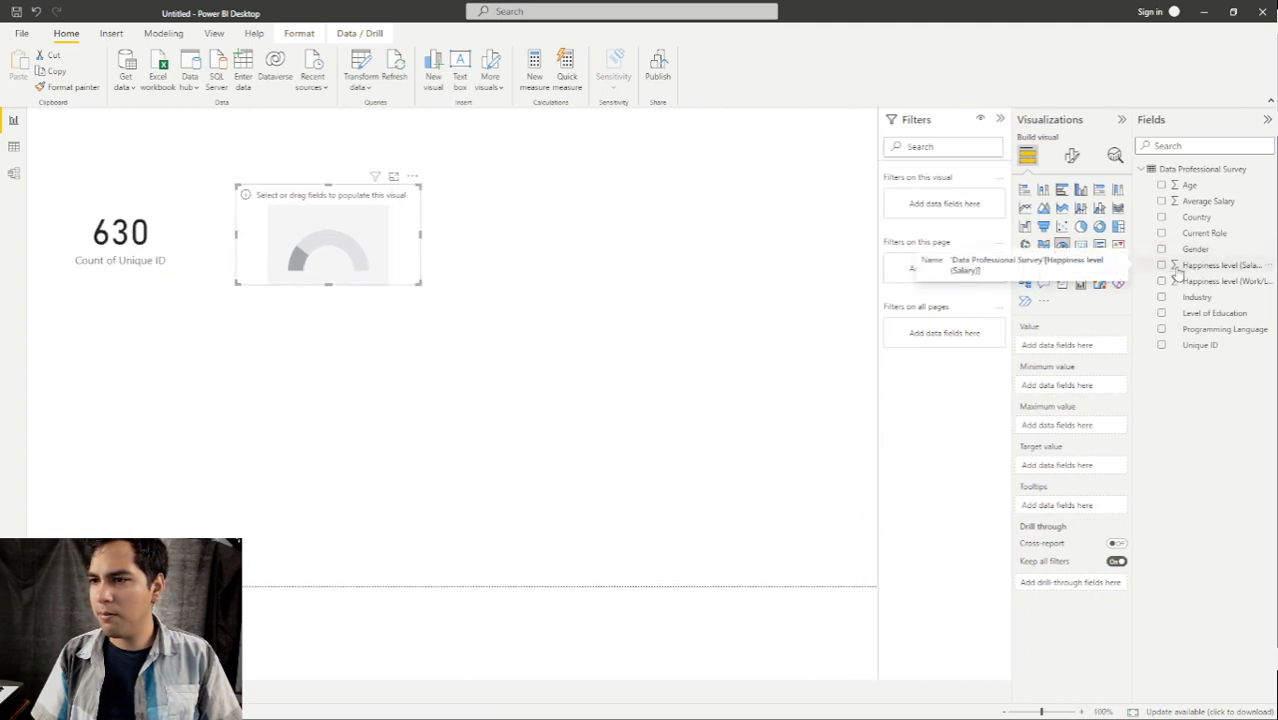
Use Happiness level (Salary) as the gauge's value, aggregated as Average.
click(1162, 266)
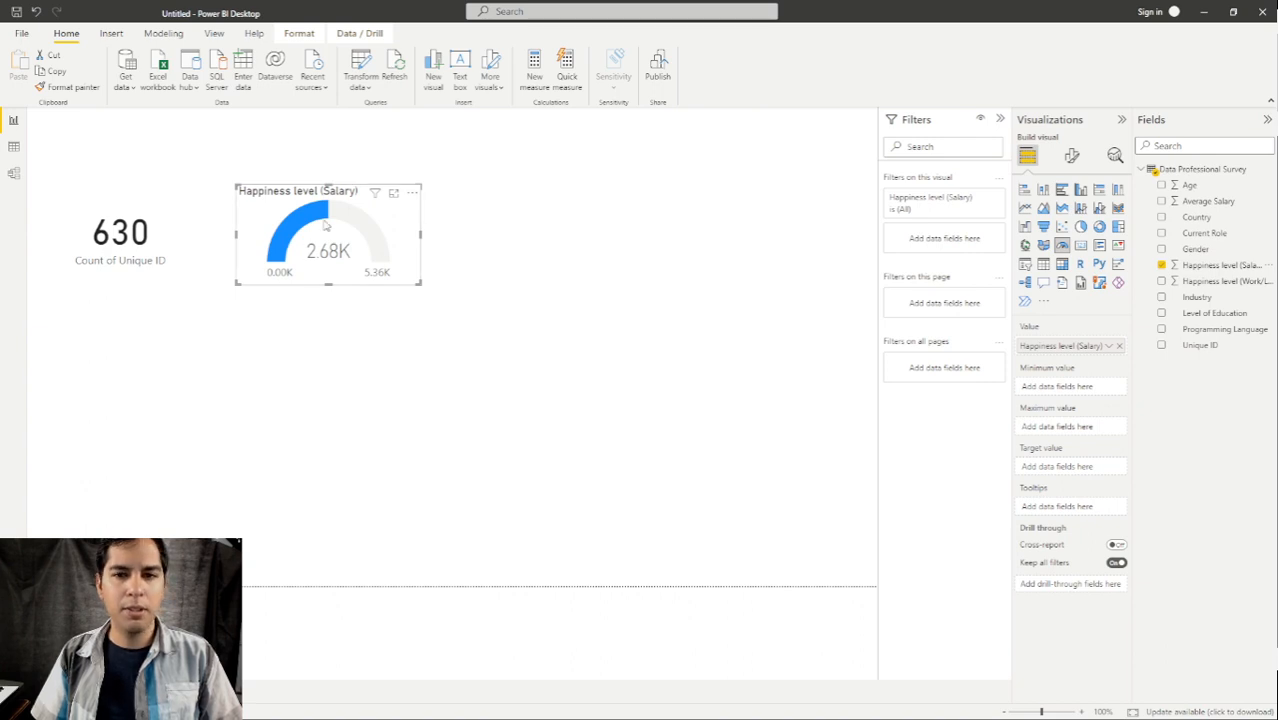
click(1109, 347)
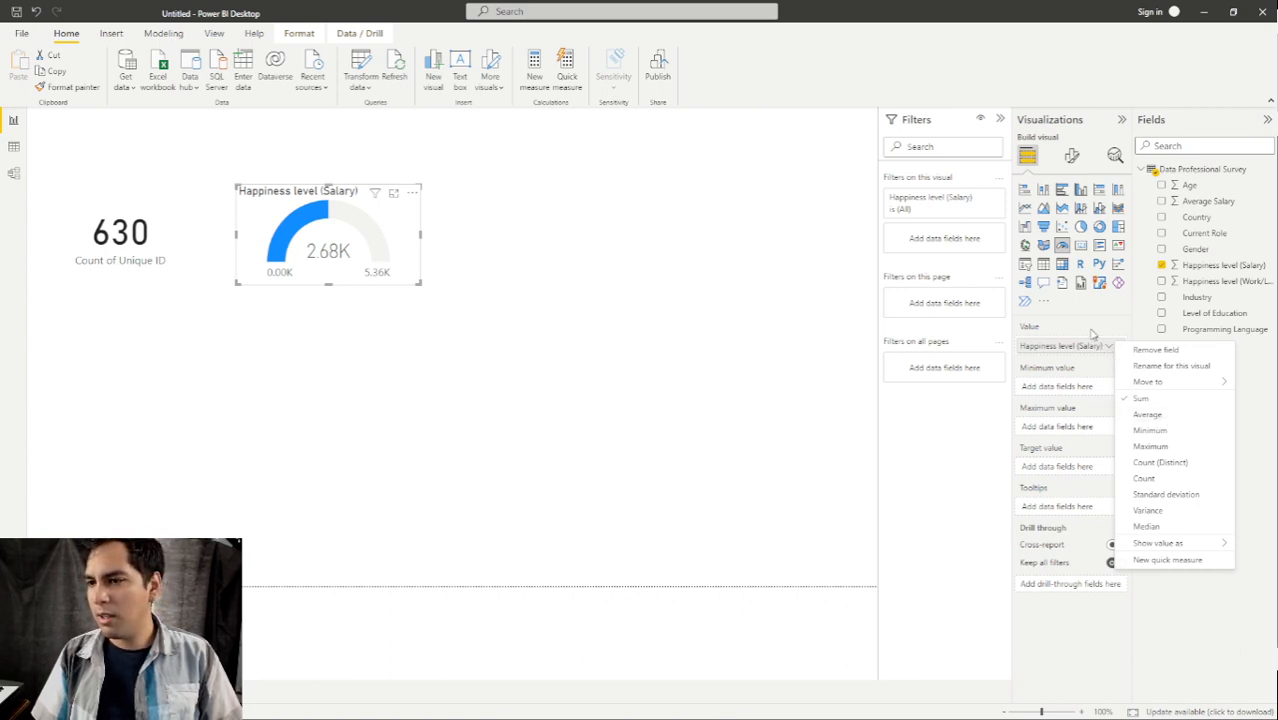
click(1147, 414)
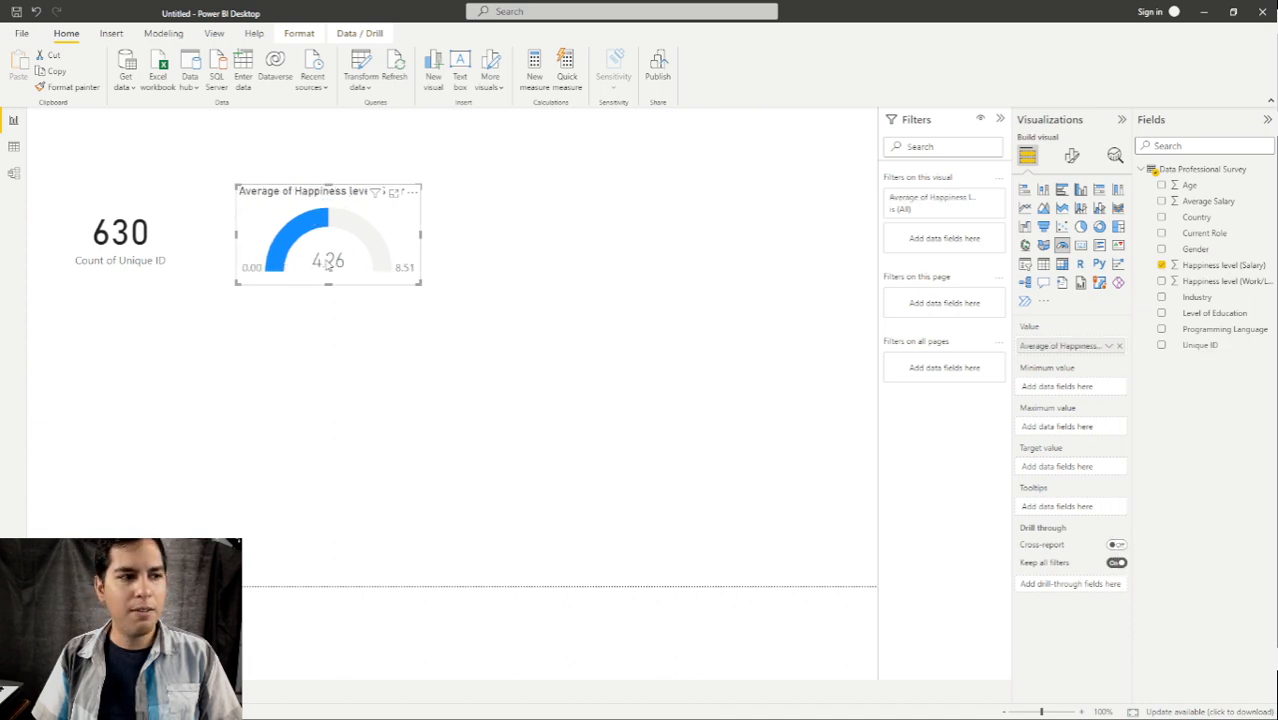
mouse_move(335, 275)
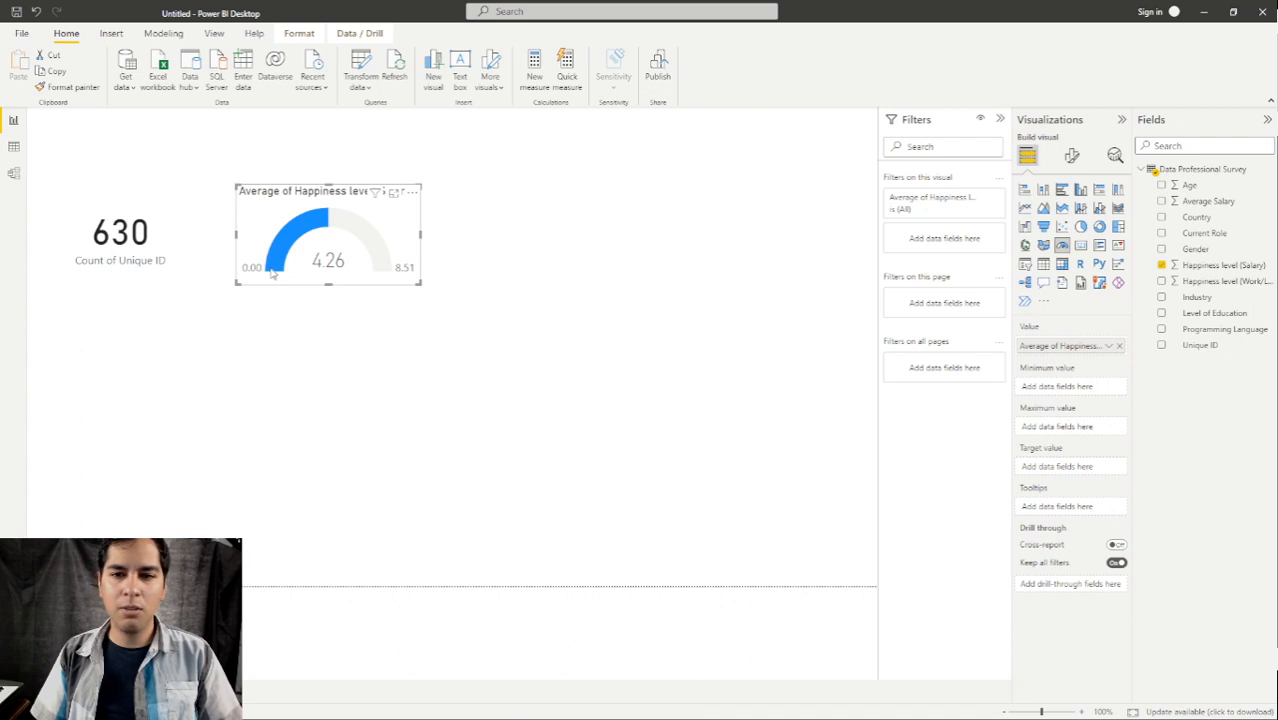
mouse_move(272, 270)
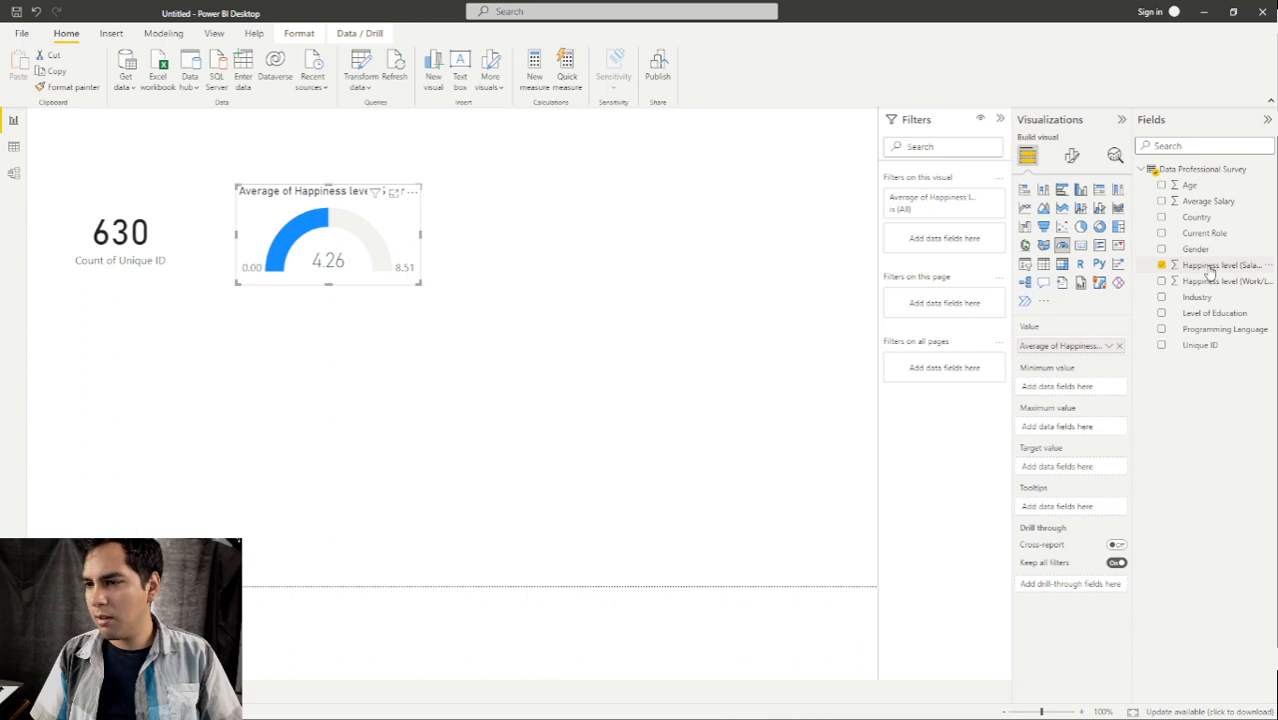
Set the gauge's minimum and maximum values to the Minimum and Maximum of Happiness level (Salary).
drag(1210, 270, 1088, 388)
click(1108, 388)
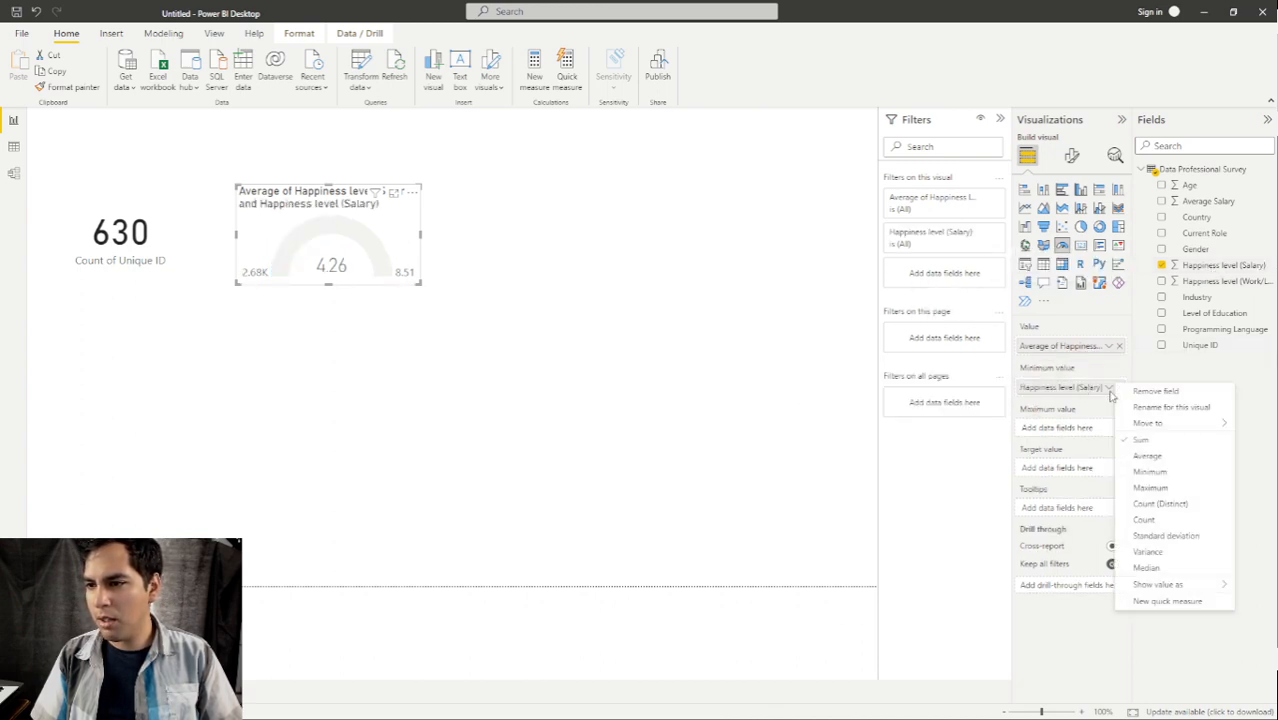
click(1150, 471)
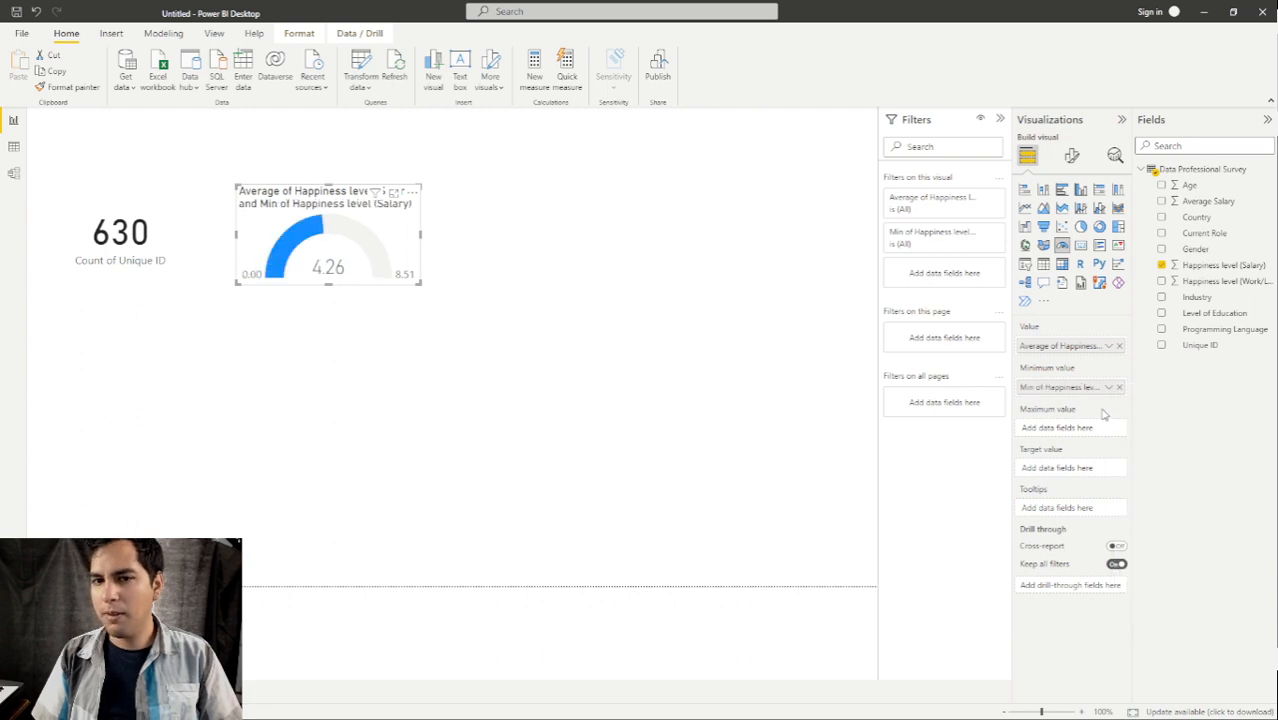
drag(1240, 266, 1093, 435)
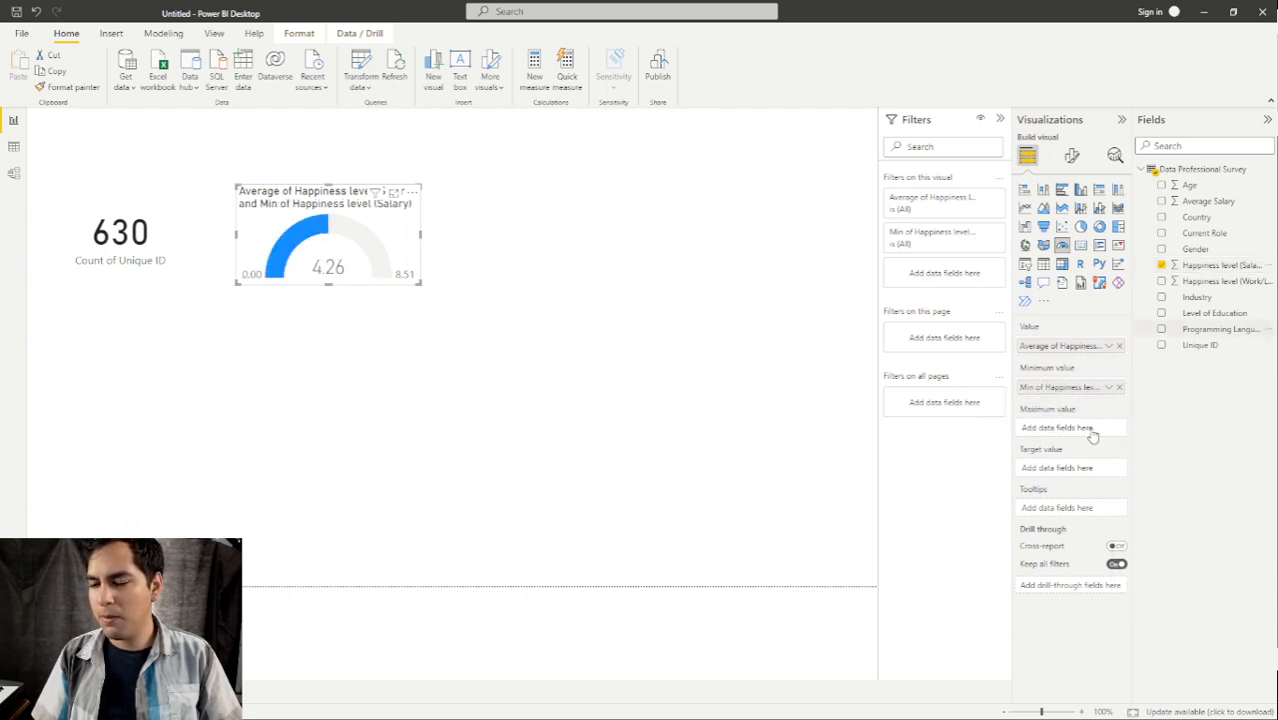
click(1108, 430)
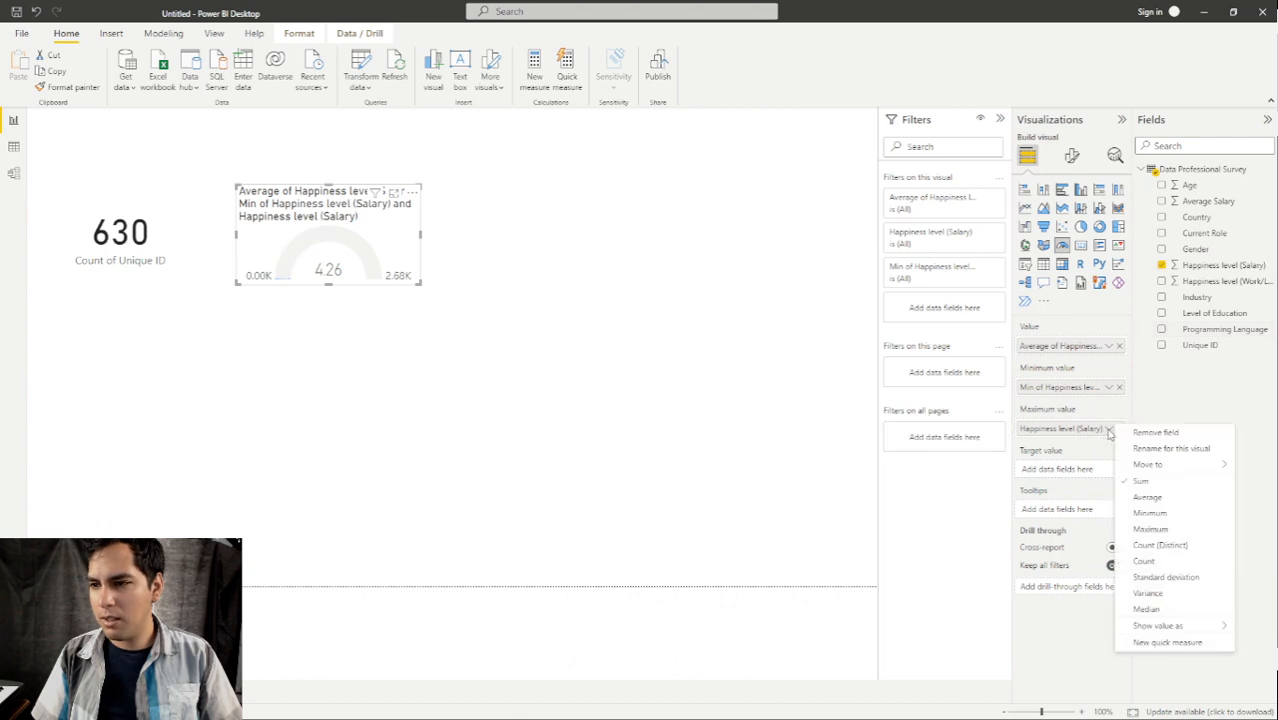
click(1150, 529)
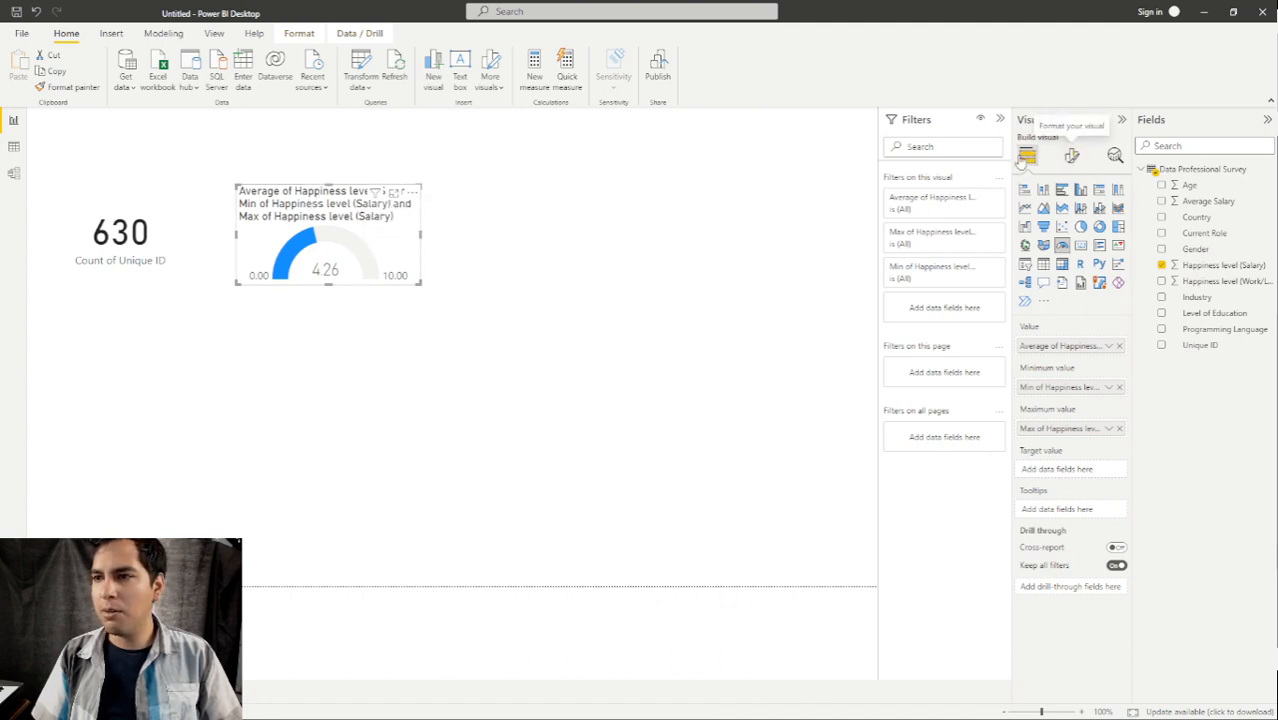
Change the gauge's title text to "Average Happiness level (Salary)".
click(1072, 158)
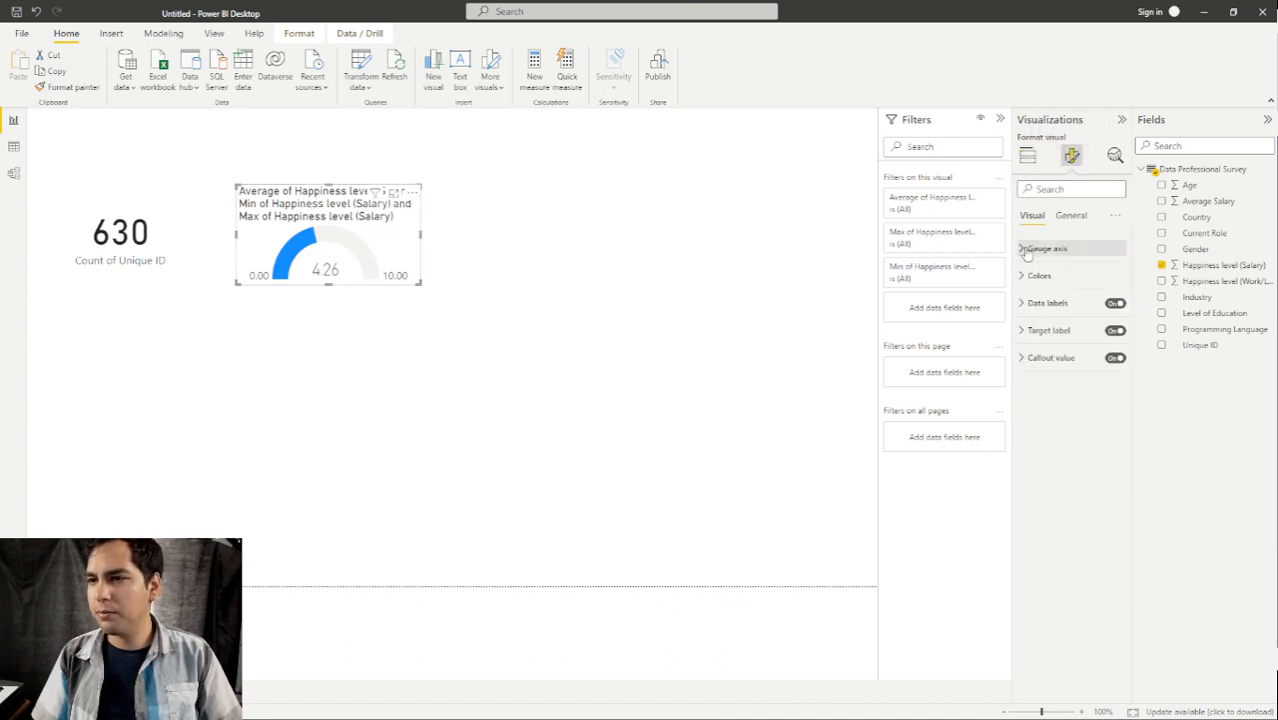
click(1066, 217)
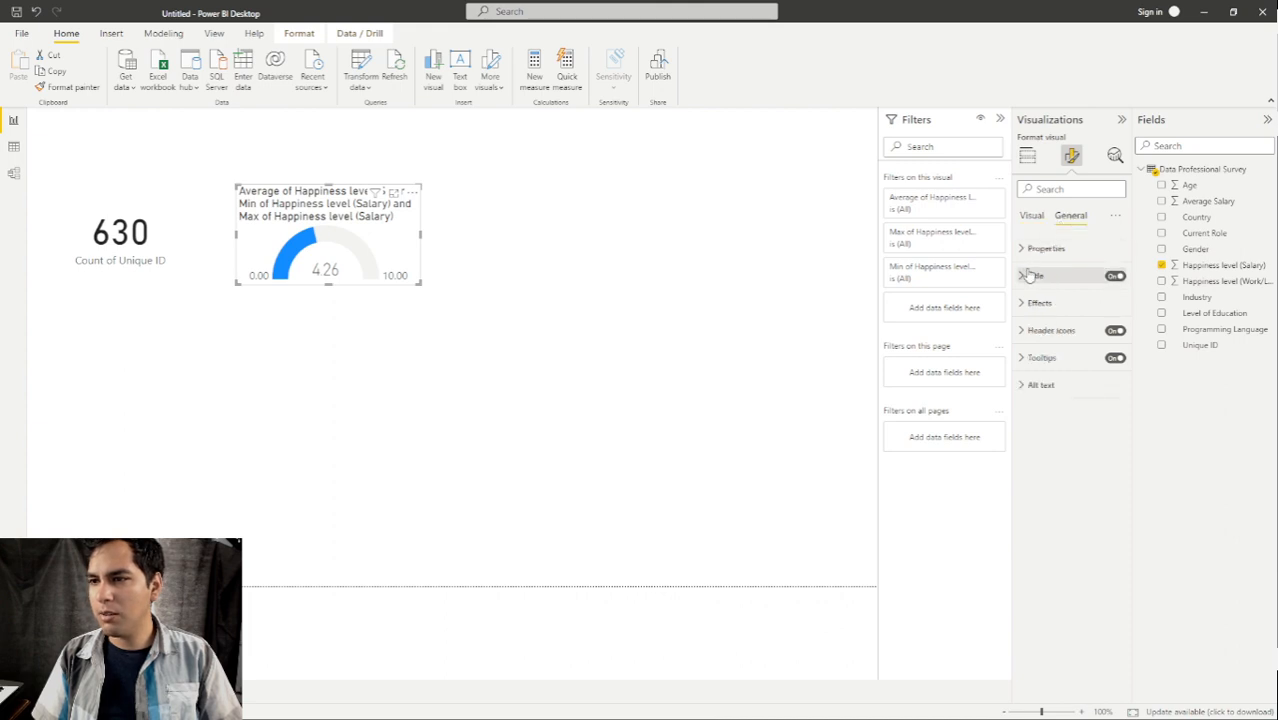
click(1032, 276)
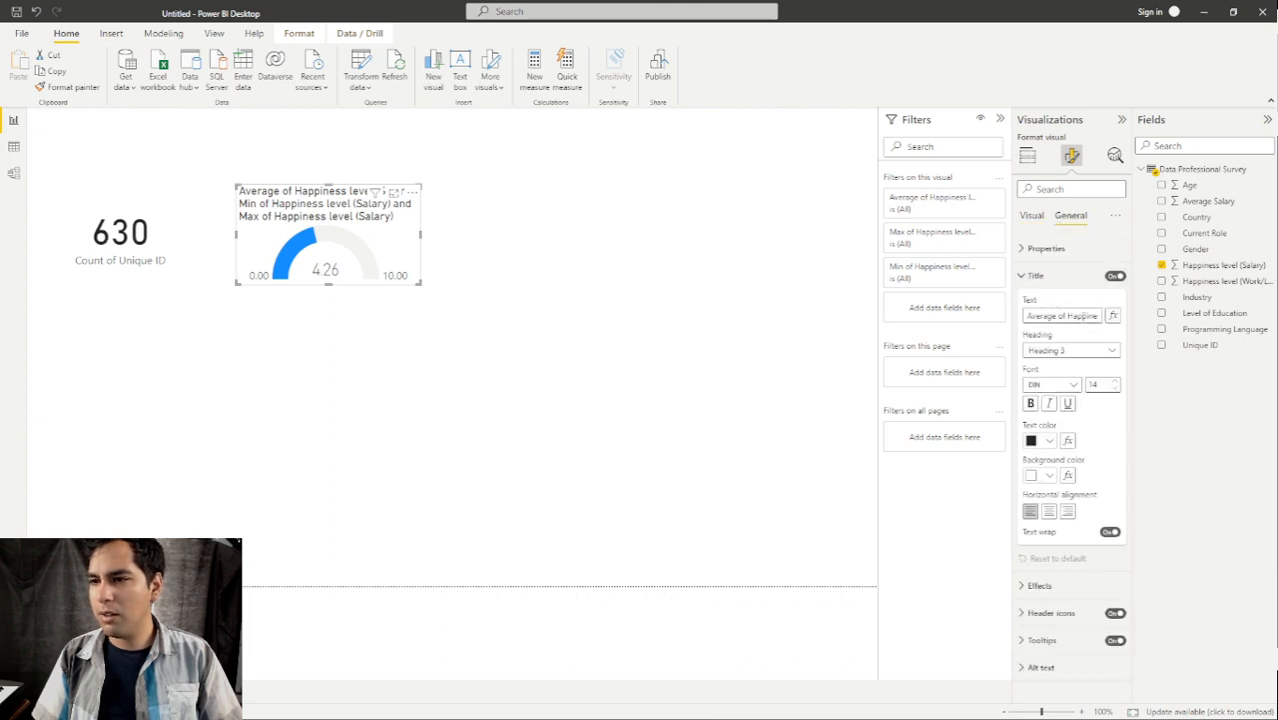
click(1087, 316)
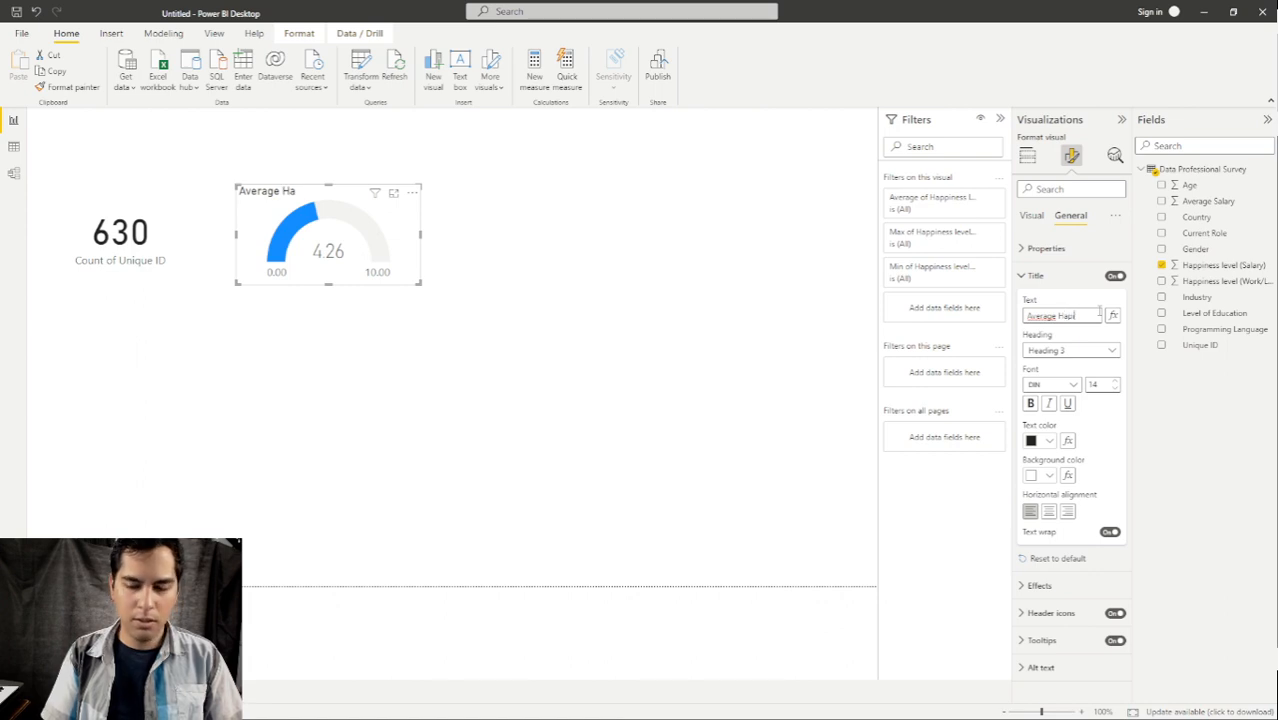
key(BackSpace)
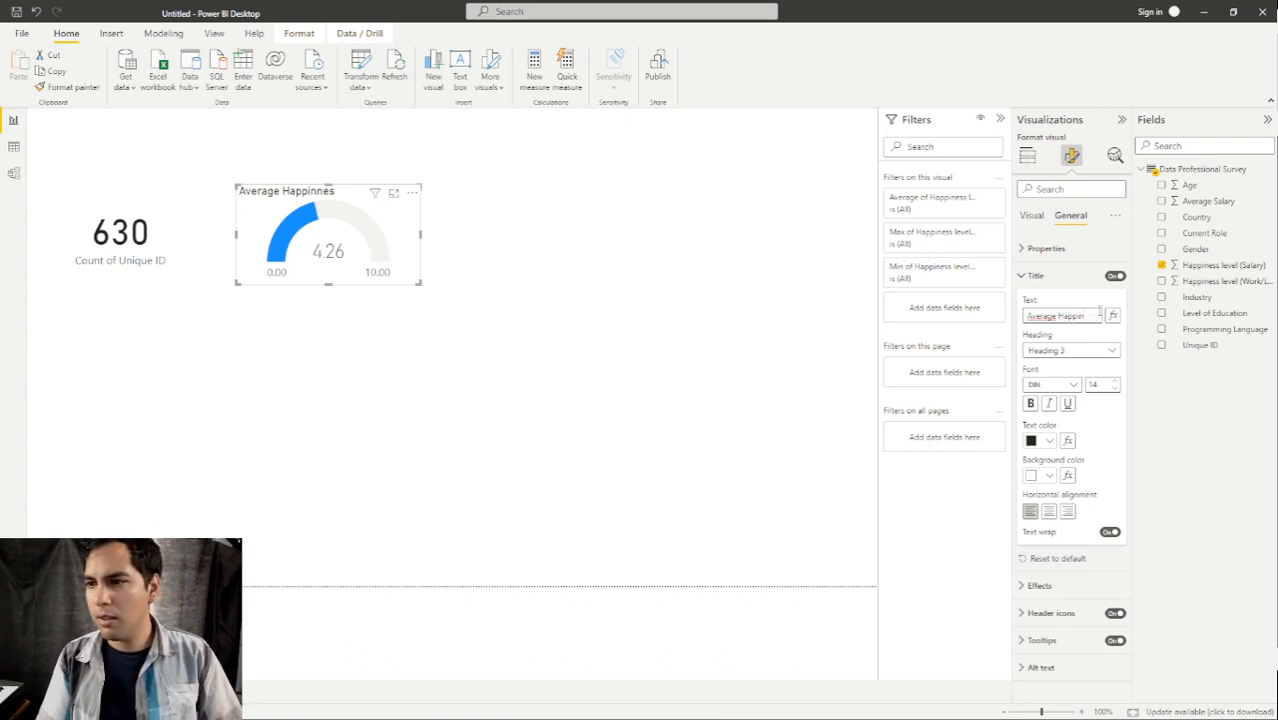
text(ess level)
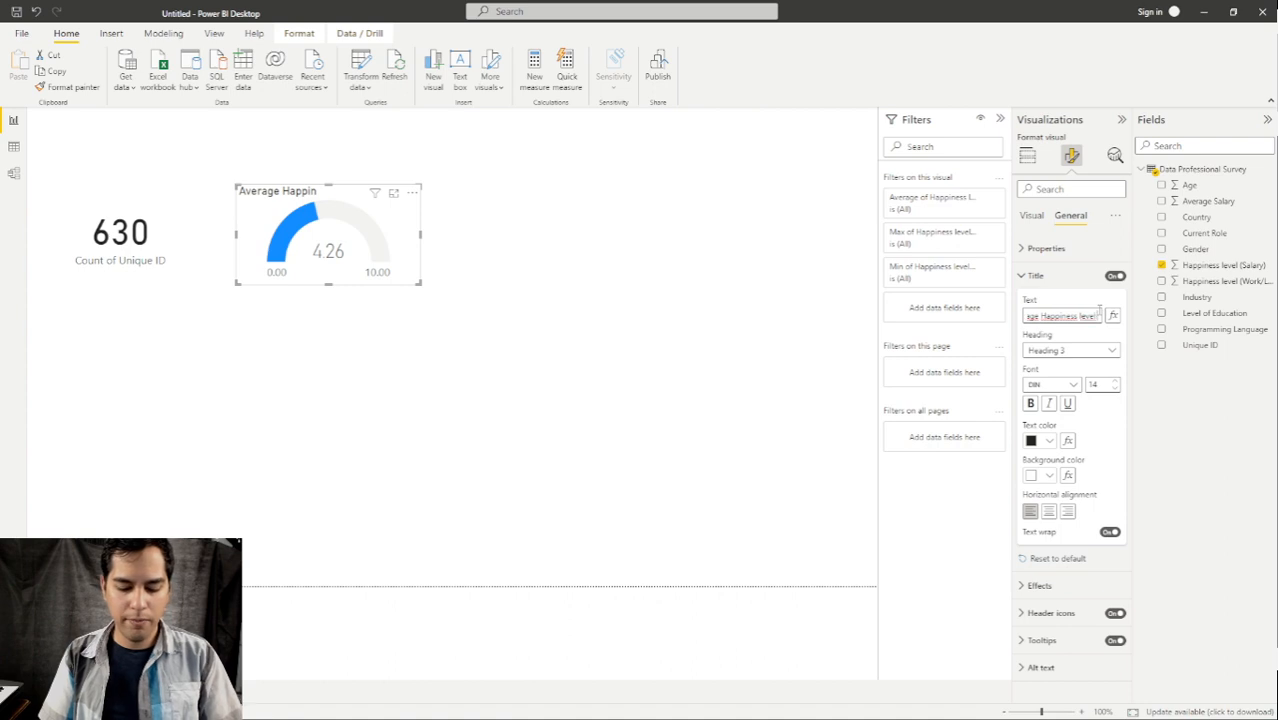
text( (Salary)
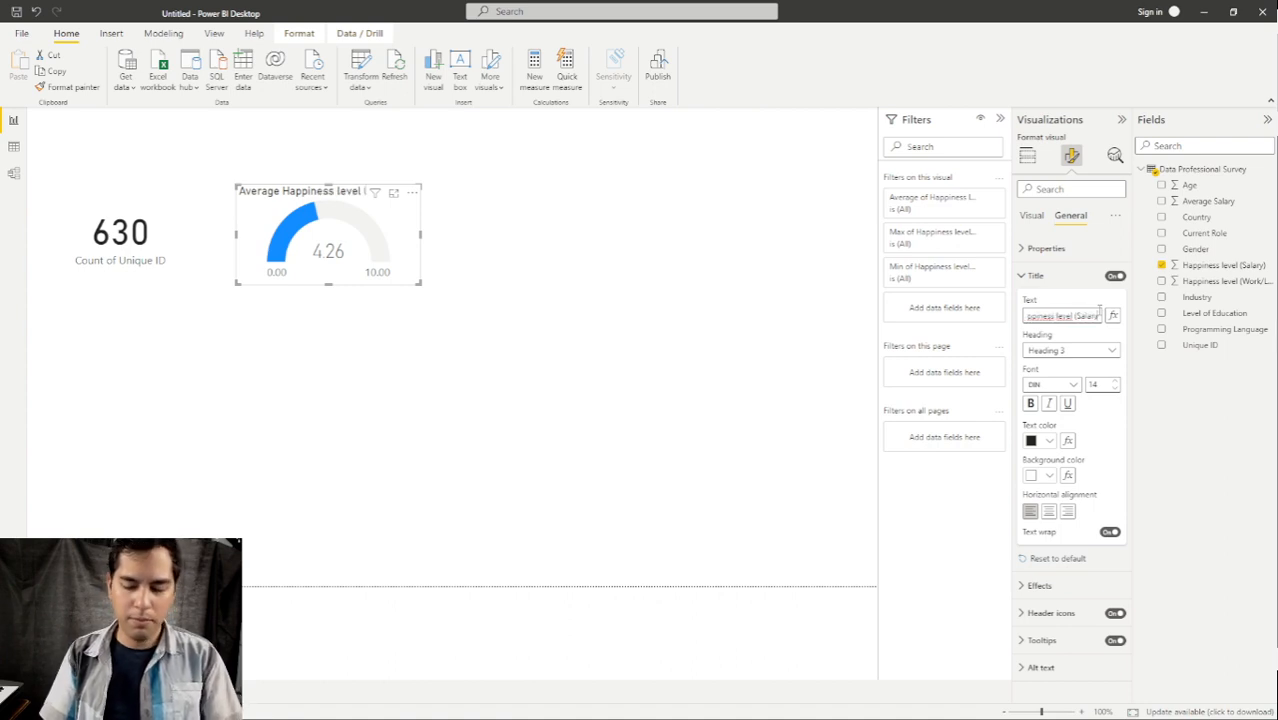
text())
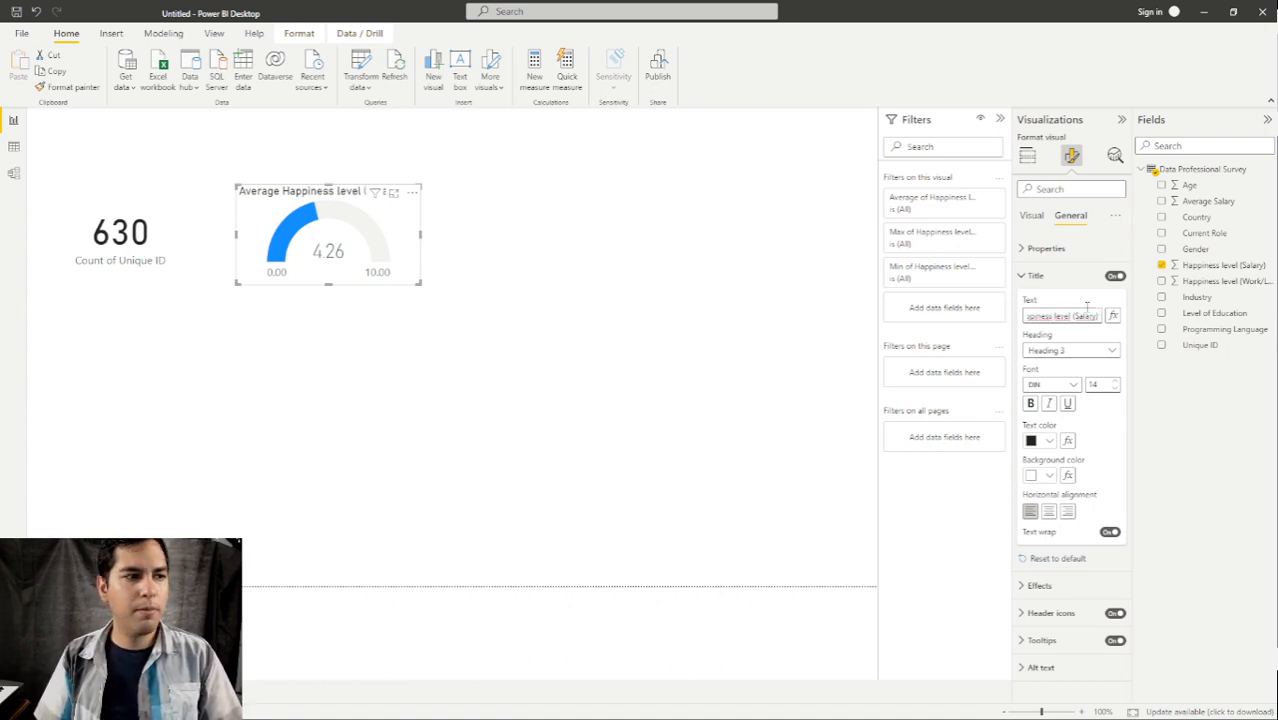
Reduce the font size of the salary gauge's title to 11 and deselect the gauge.
click(1116, 393)
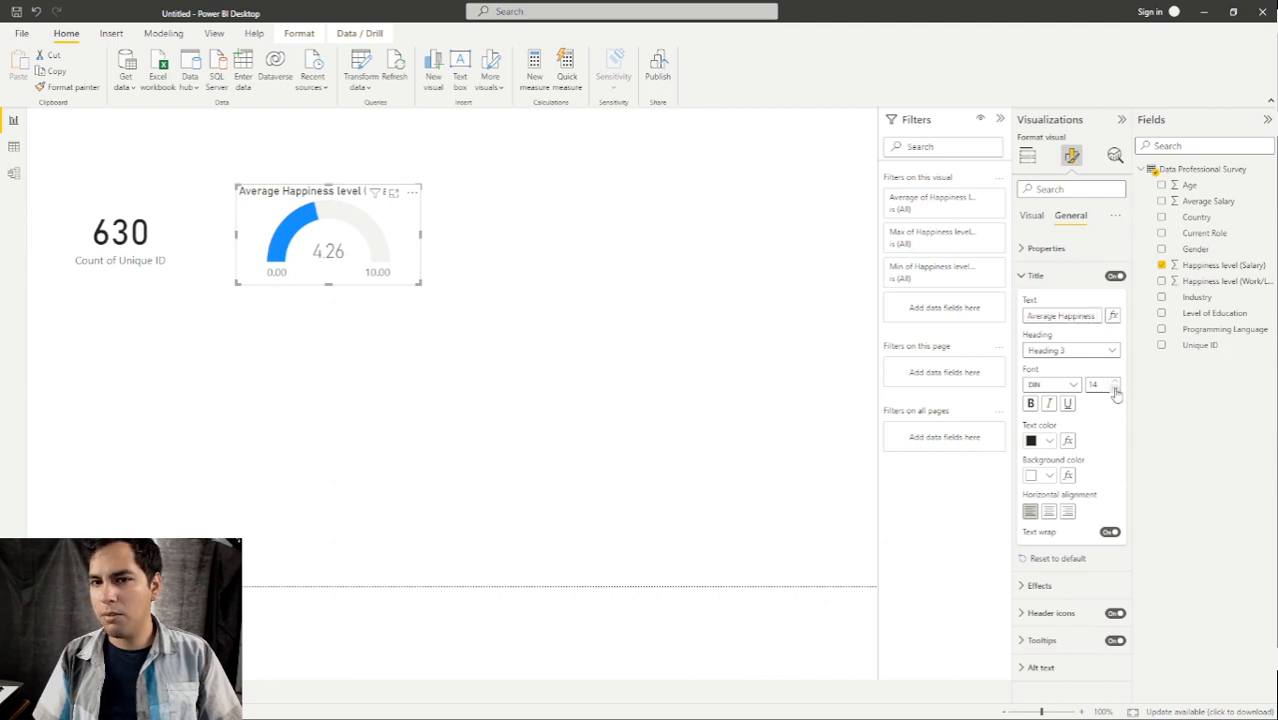
click(1116, 393)
click(1116, 393)
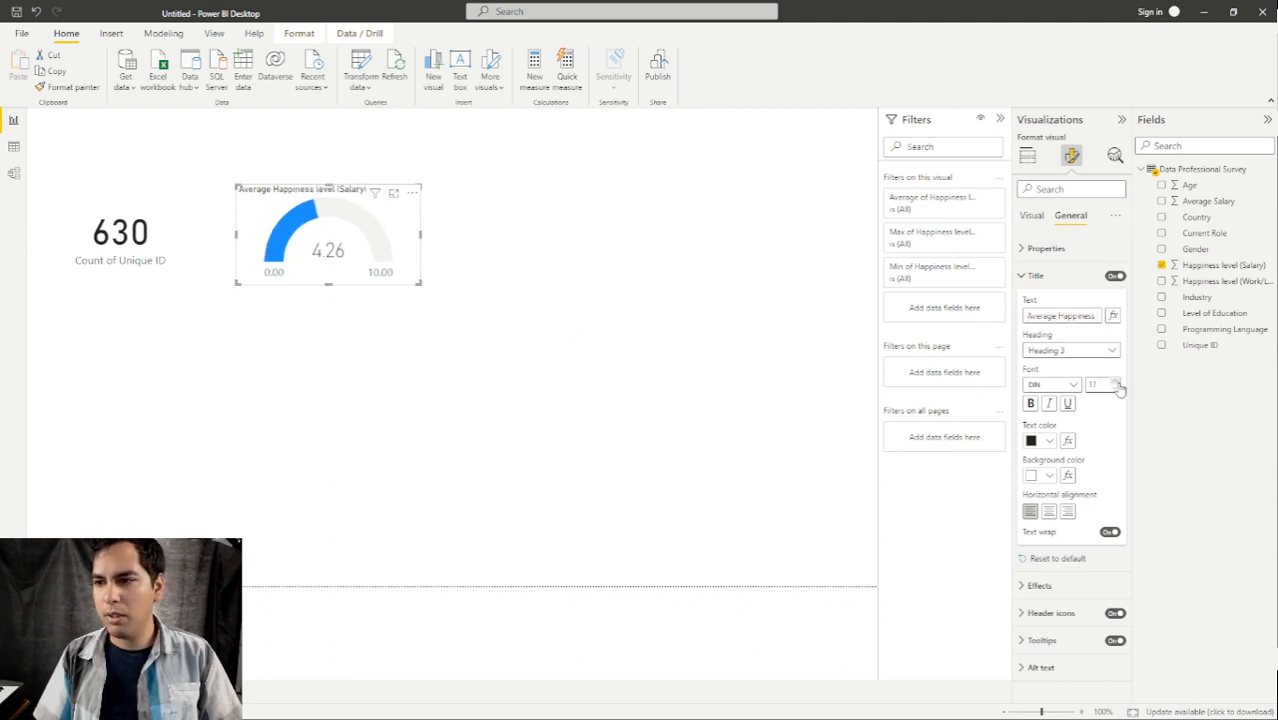
click(551, 345)
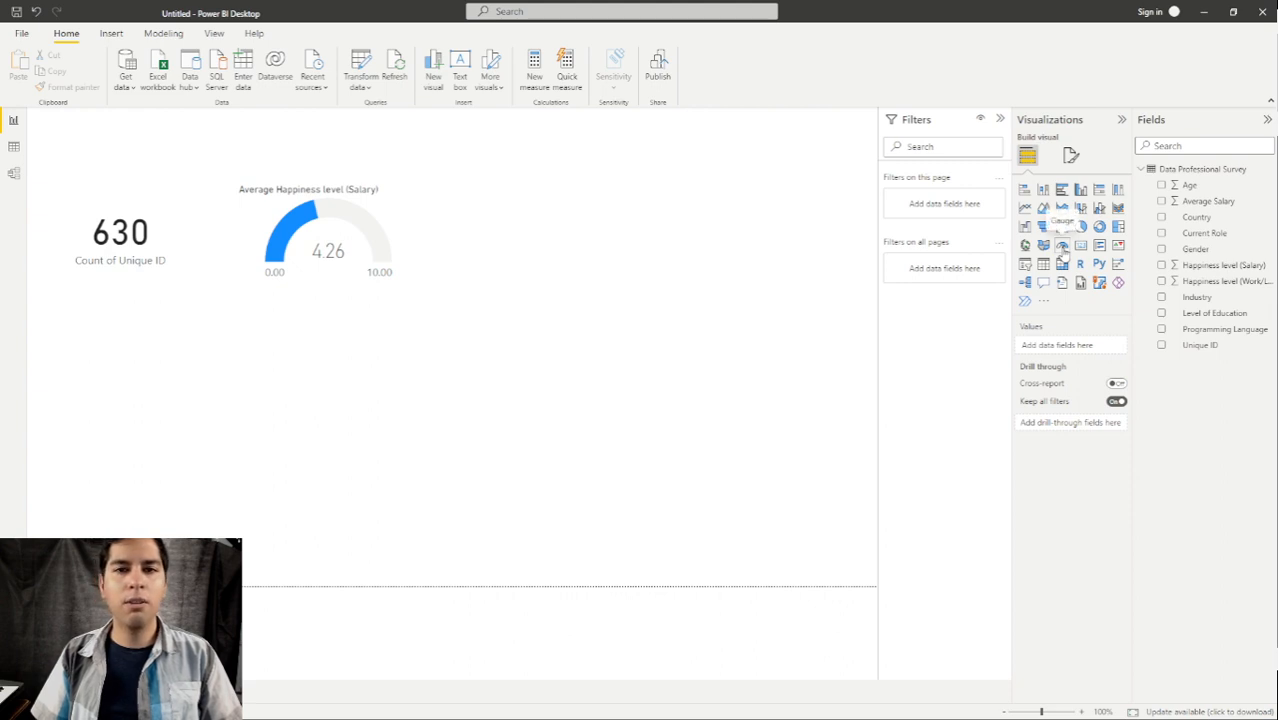
Add a second gauge beside the salary gauge, with Happiness level (Work/Life Balance) aggregated as Average for its value.
click(1062, 246)
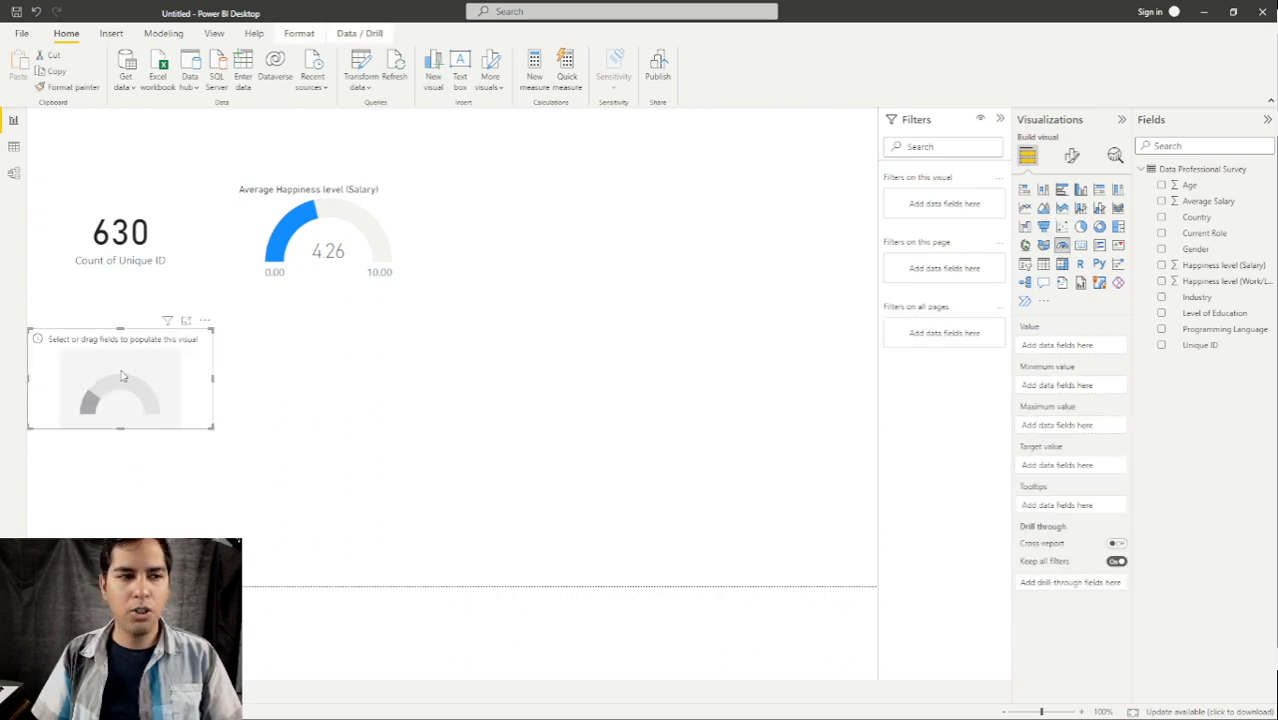
drag(164, 388, 549, 250)
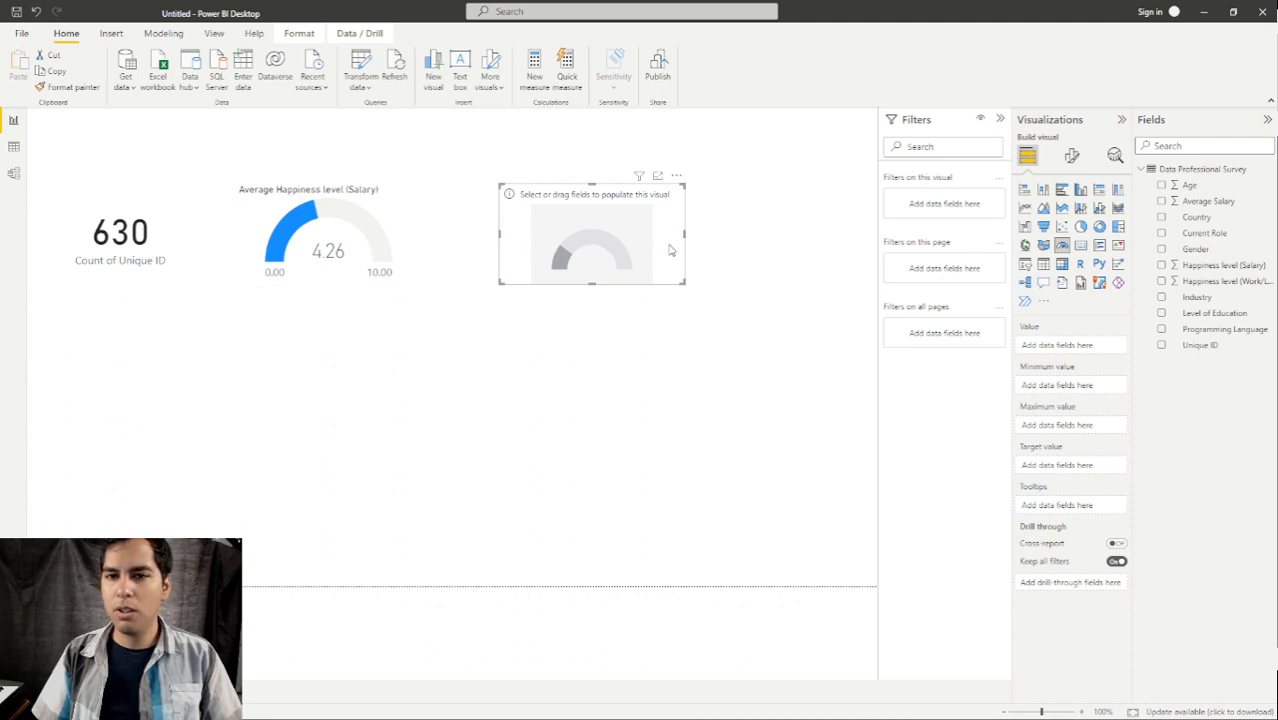
click(1168, 284)
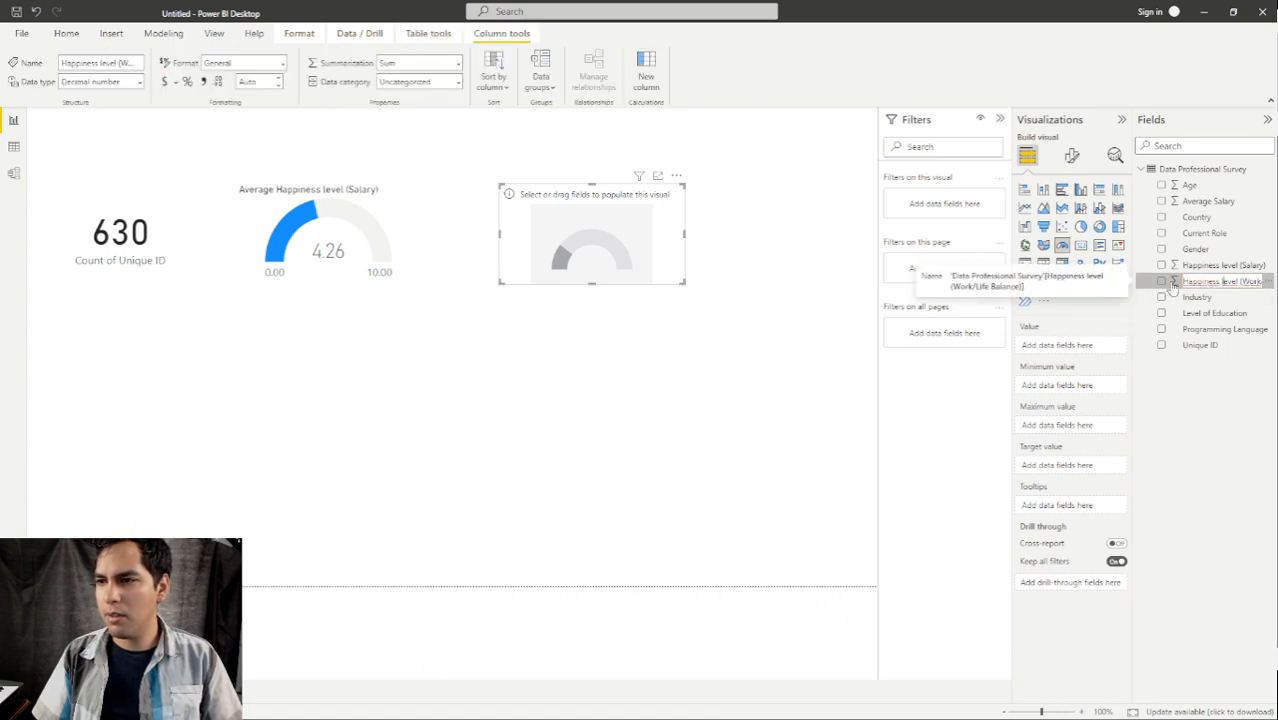
click(1178, 287)
drag(1181, 285, 1047, 352)
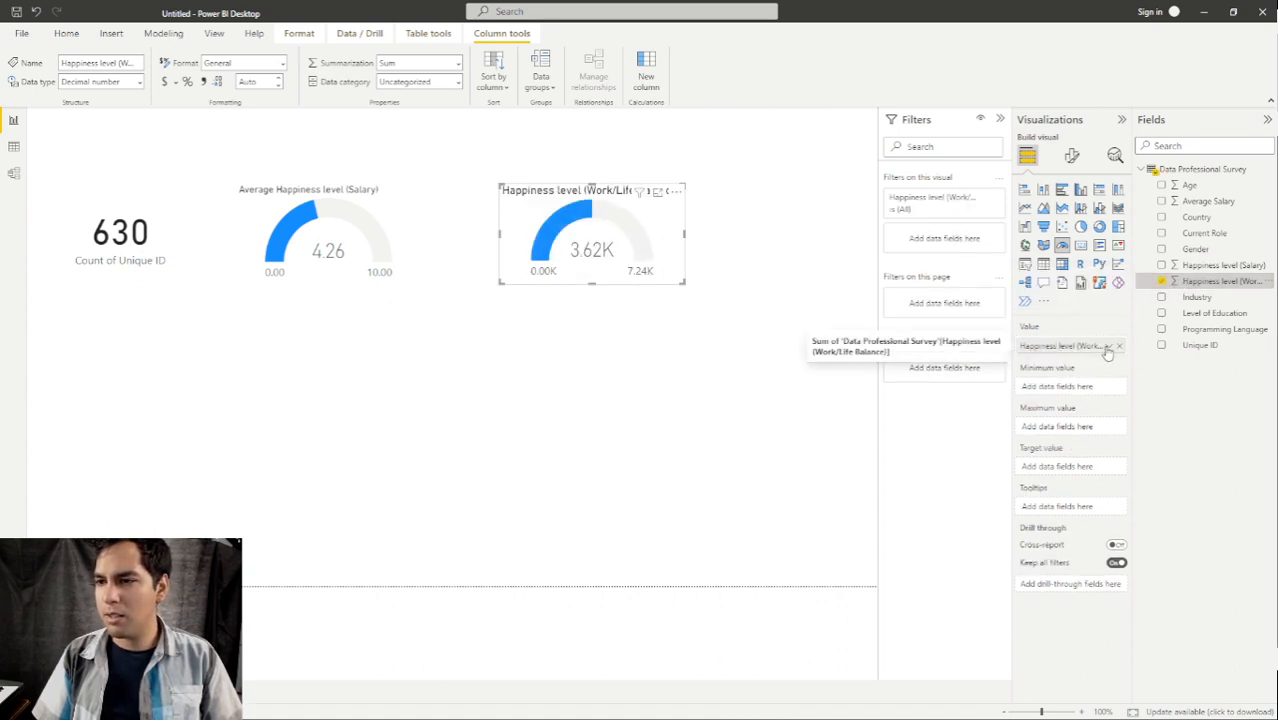
click(1108, 346)
click(1148, 415)
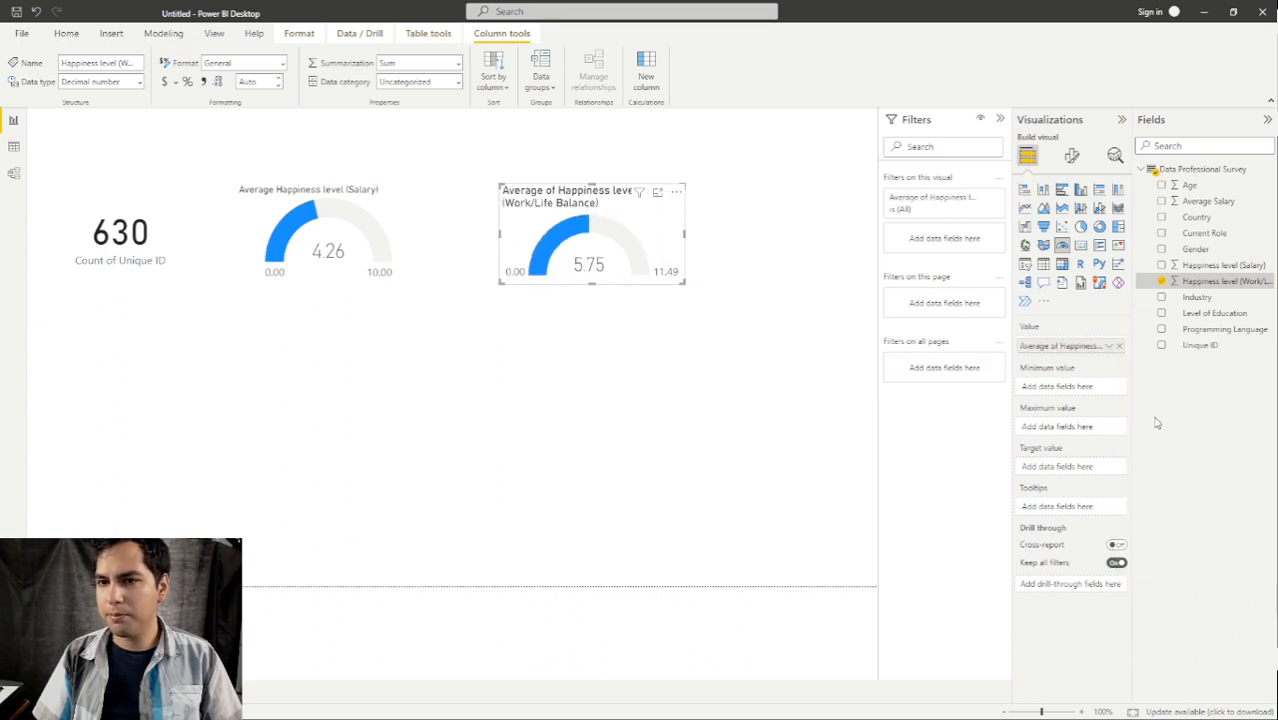
Set the second gauge's minimum and maximum values to the Minimum and Maximum of Happiness level (Work/Life Balance).
drag(1188, 283, 1062, 394)
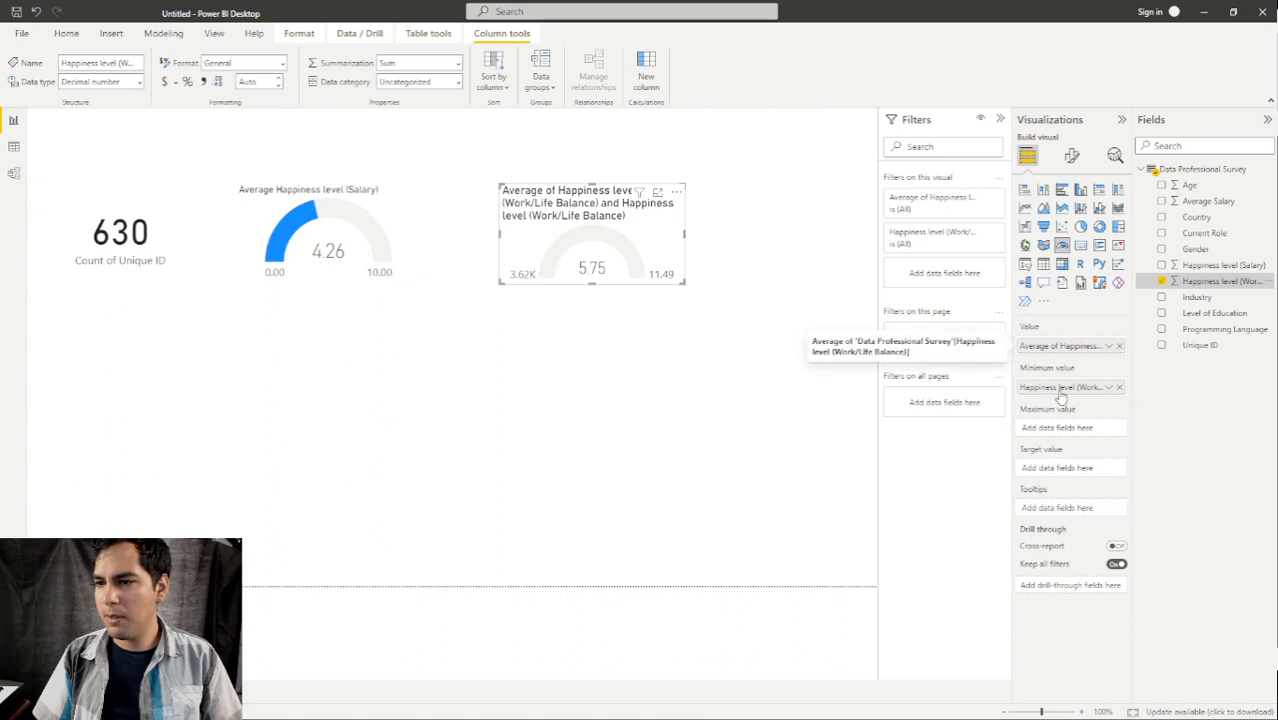
click(1109, 387)
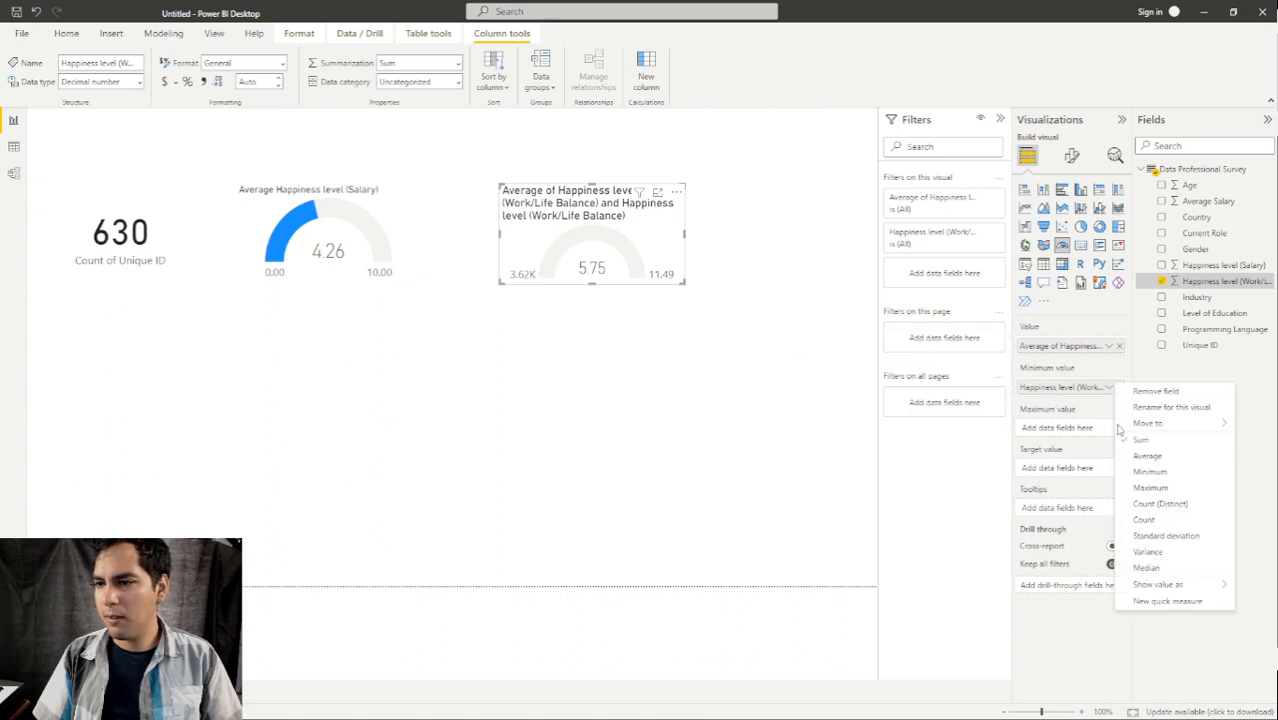
click(1150, 472)
drag(1240, 282, 1082, 428)
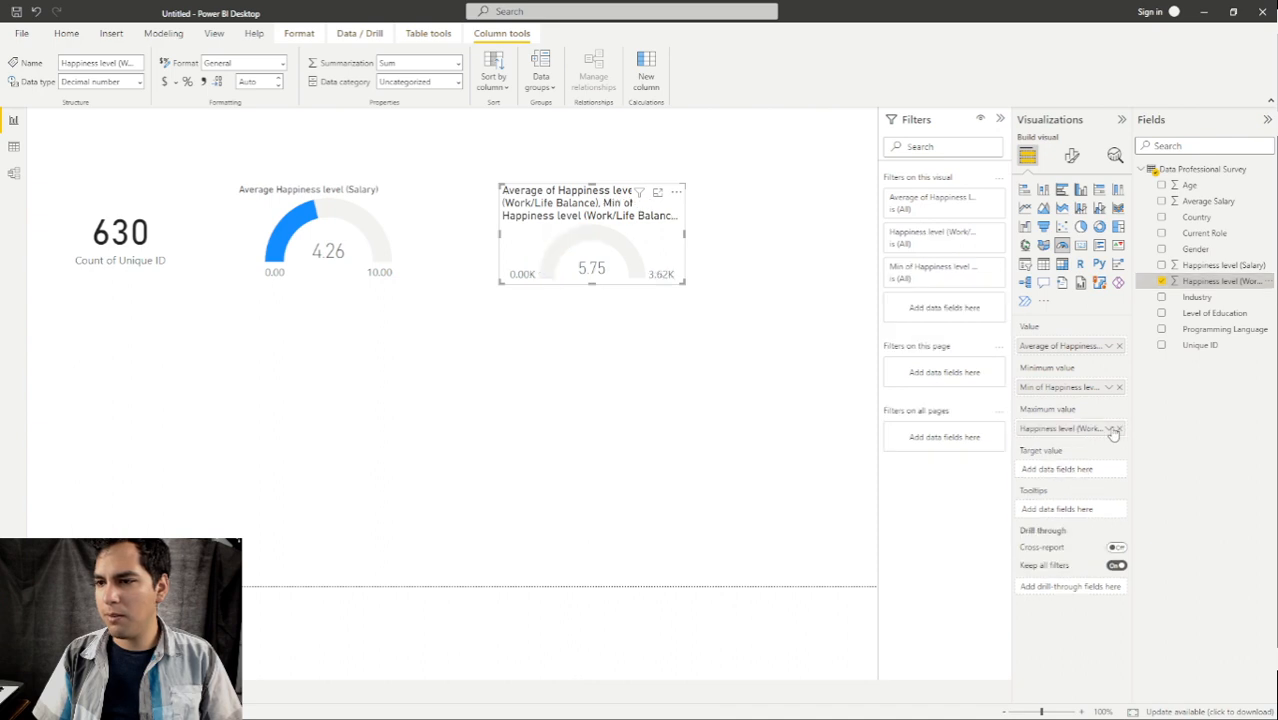
click(1110, 428)
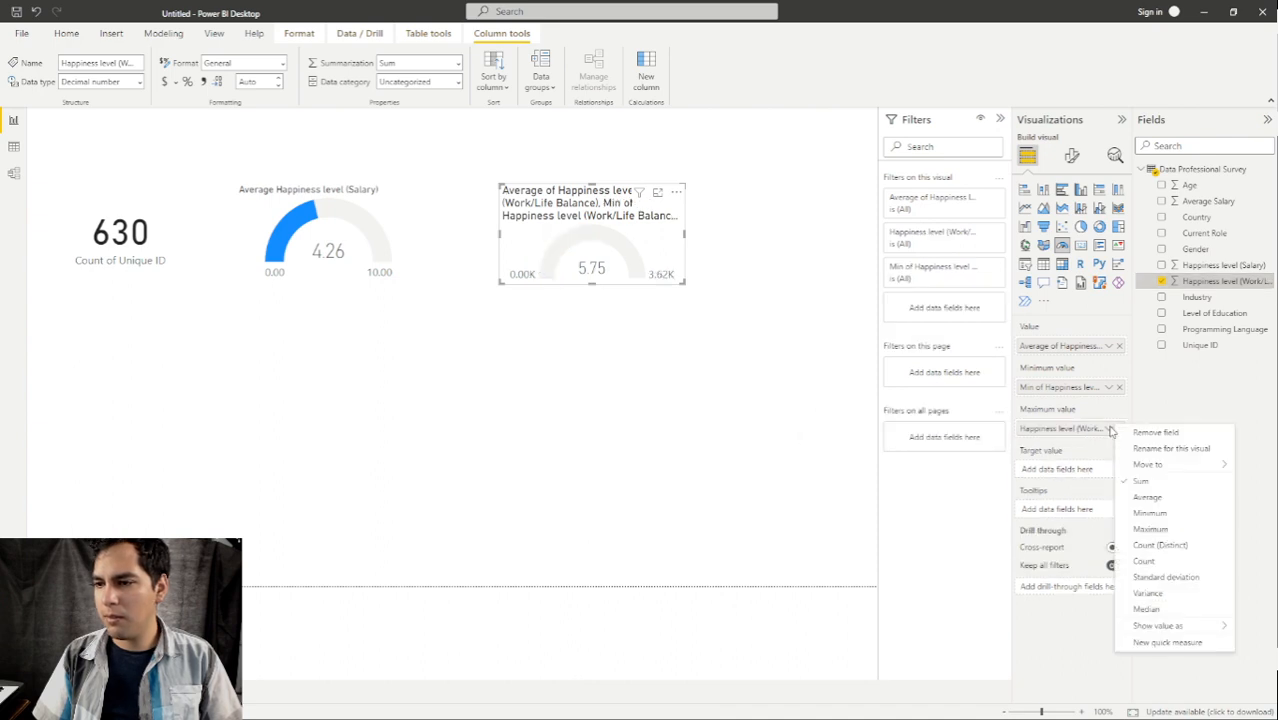
click(1155, 527)
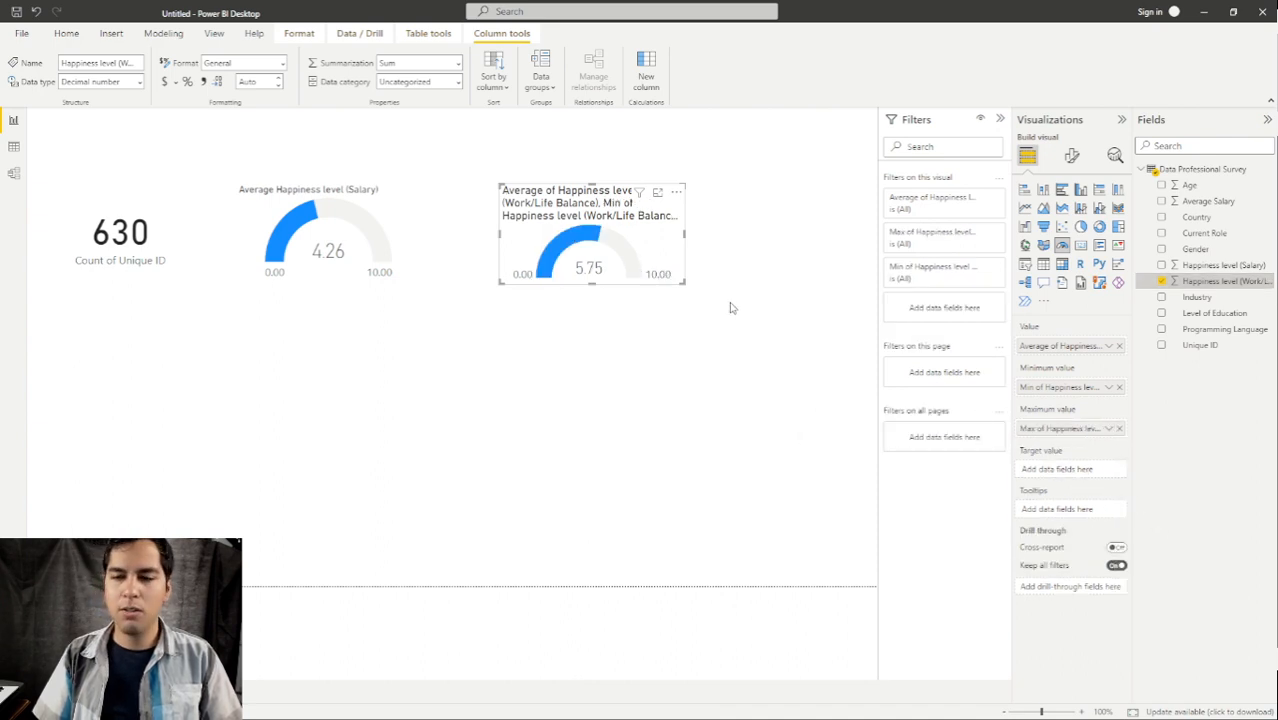
Change the second gauge's title to "Average Happiness level (Work/Life Balance)" with font size 12.
click(1071, 155)
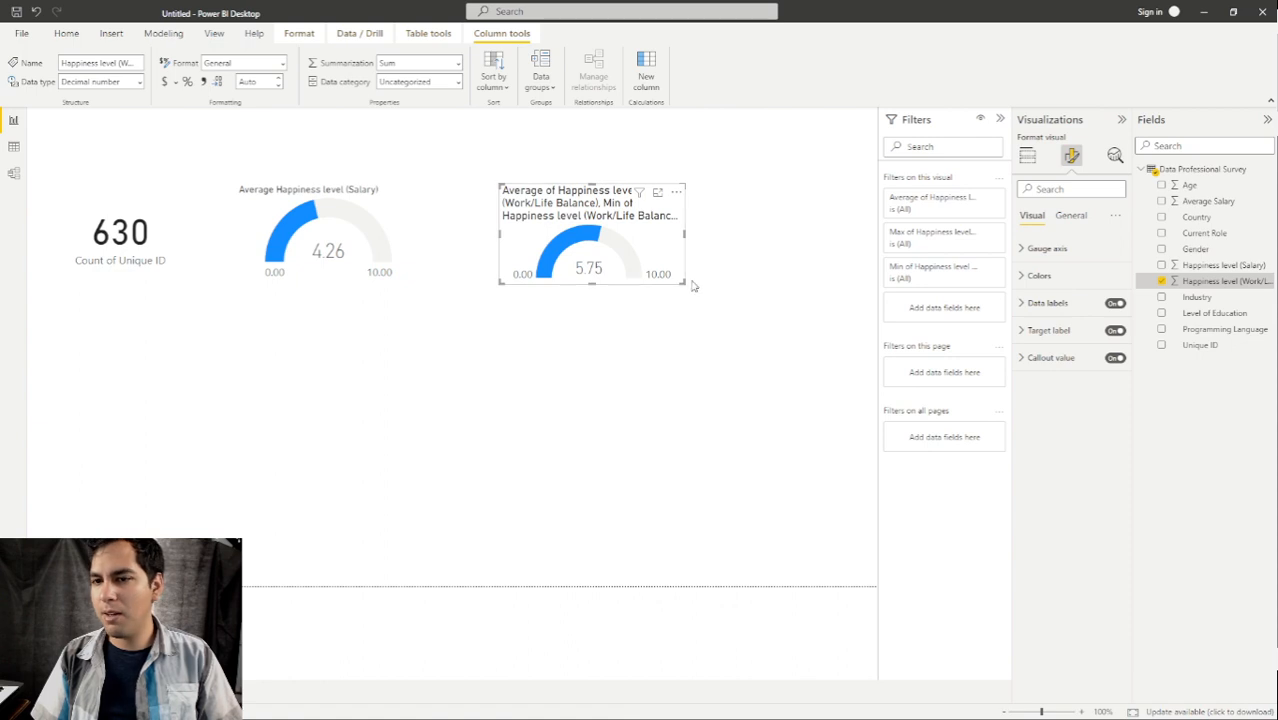
click(1071, 215)
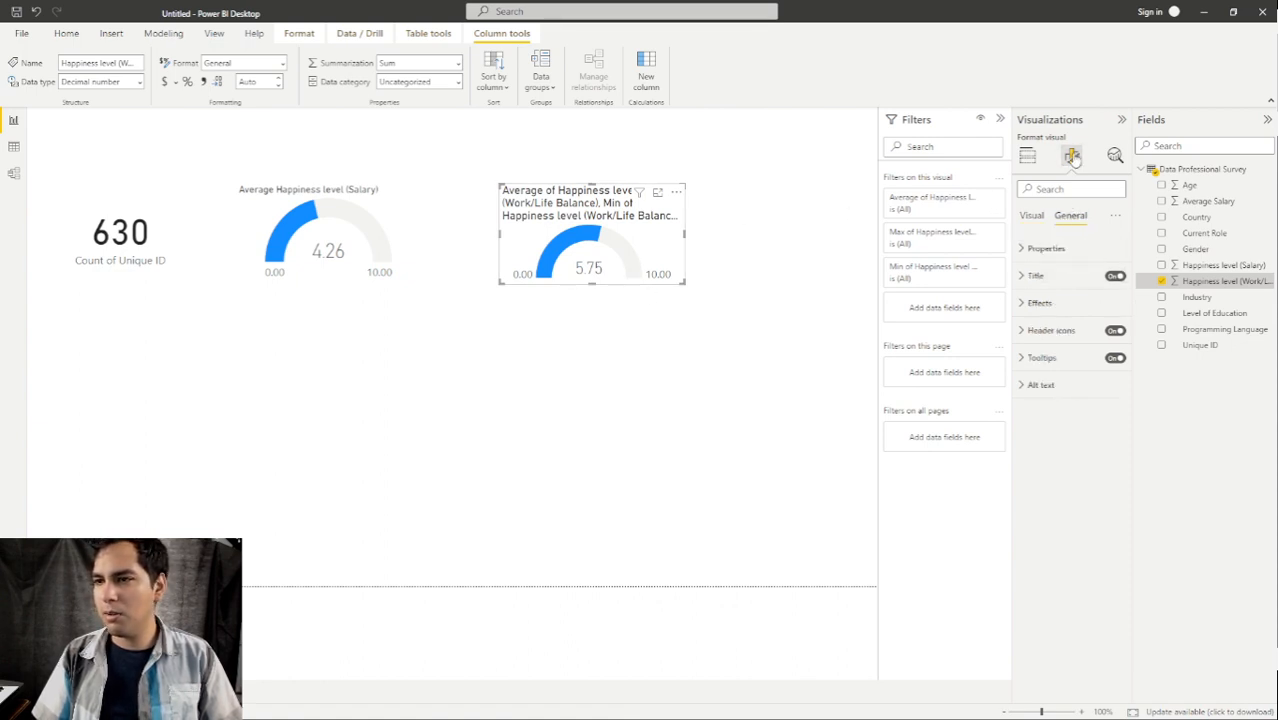
click(1022, 276)
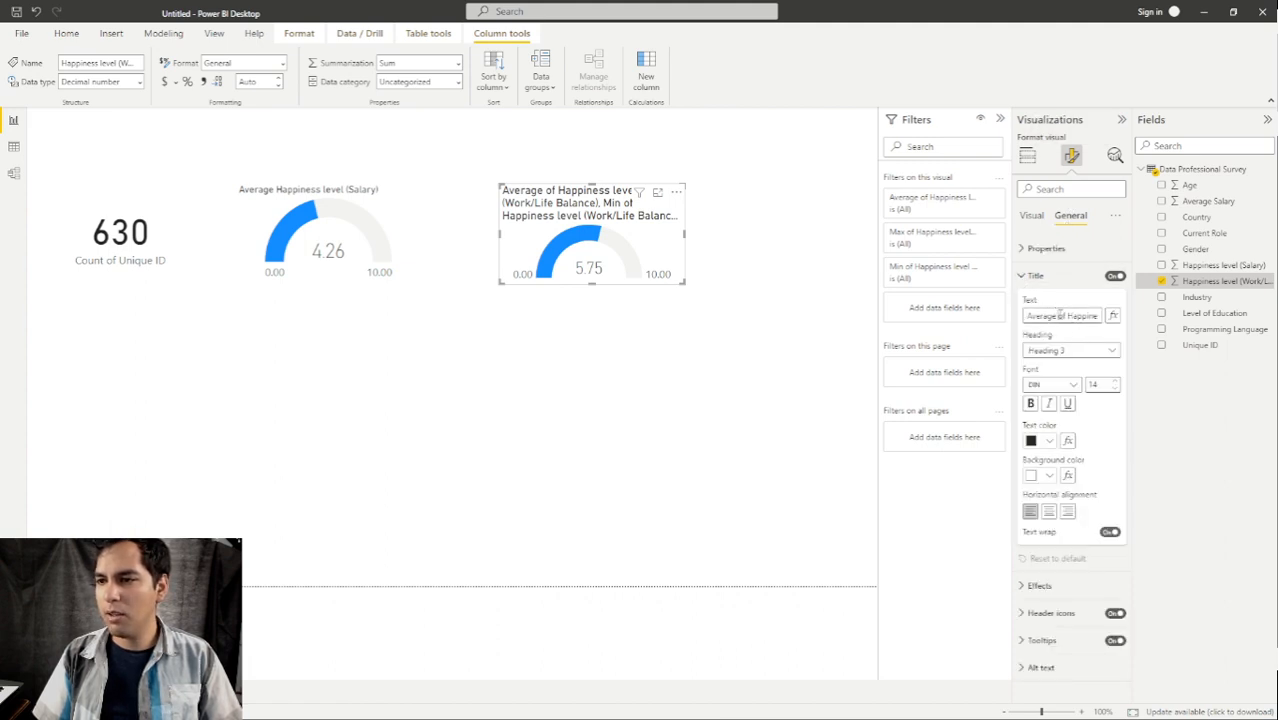
drag(1060, 315, 1253, 323)
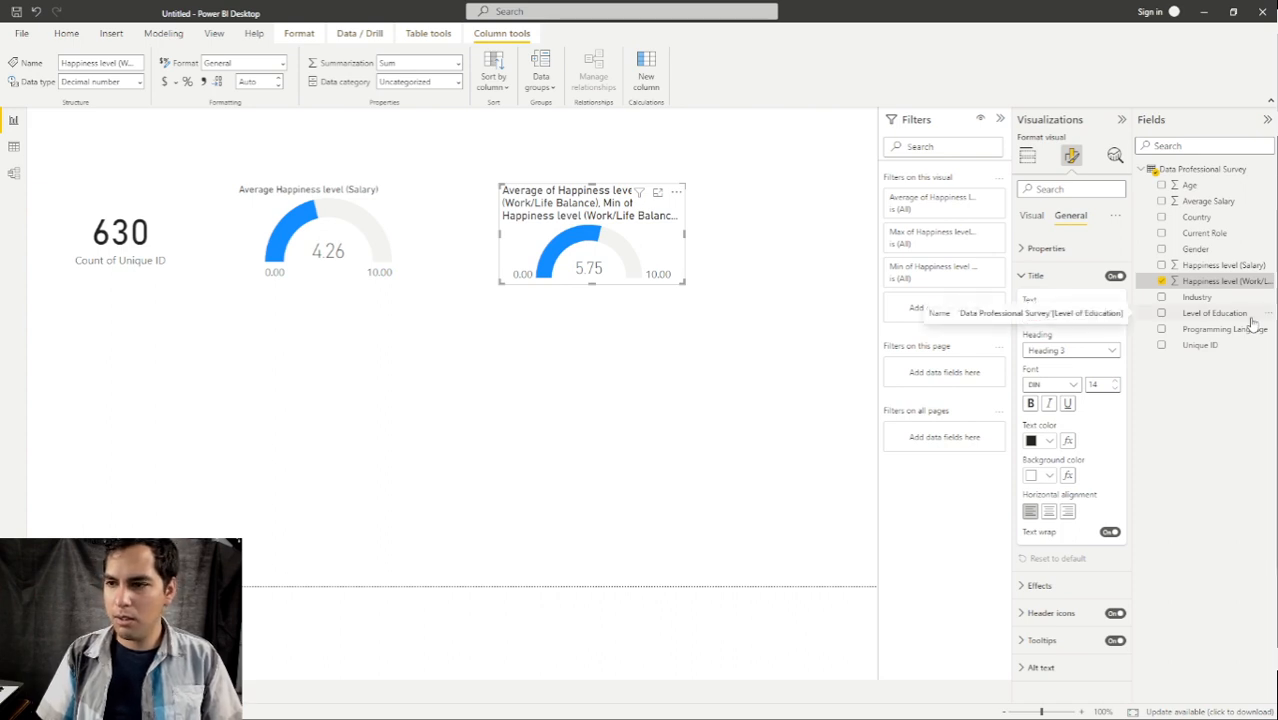
text(Average)
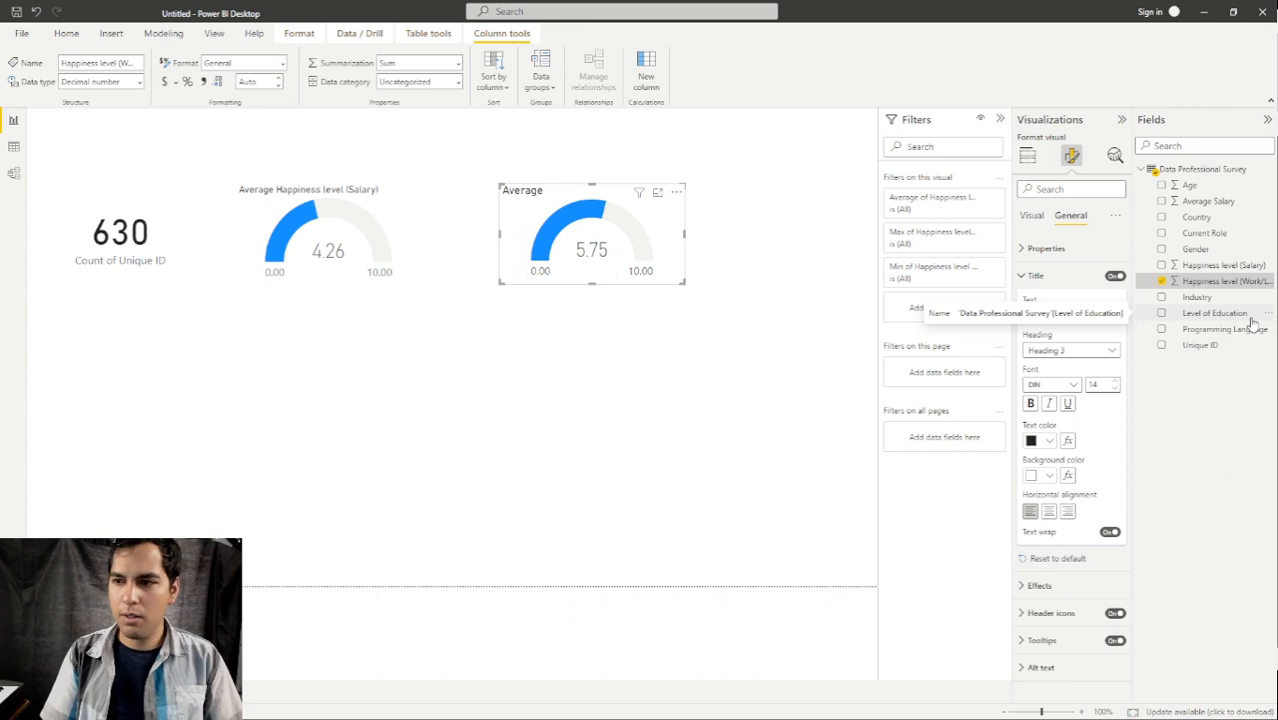
text( Happi)
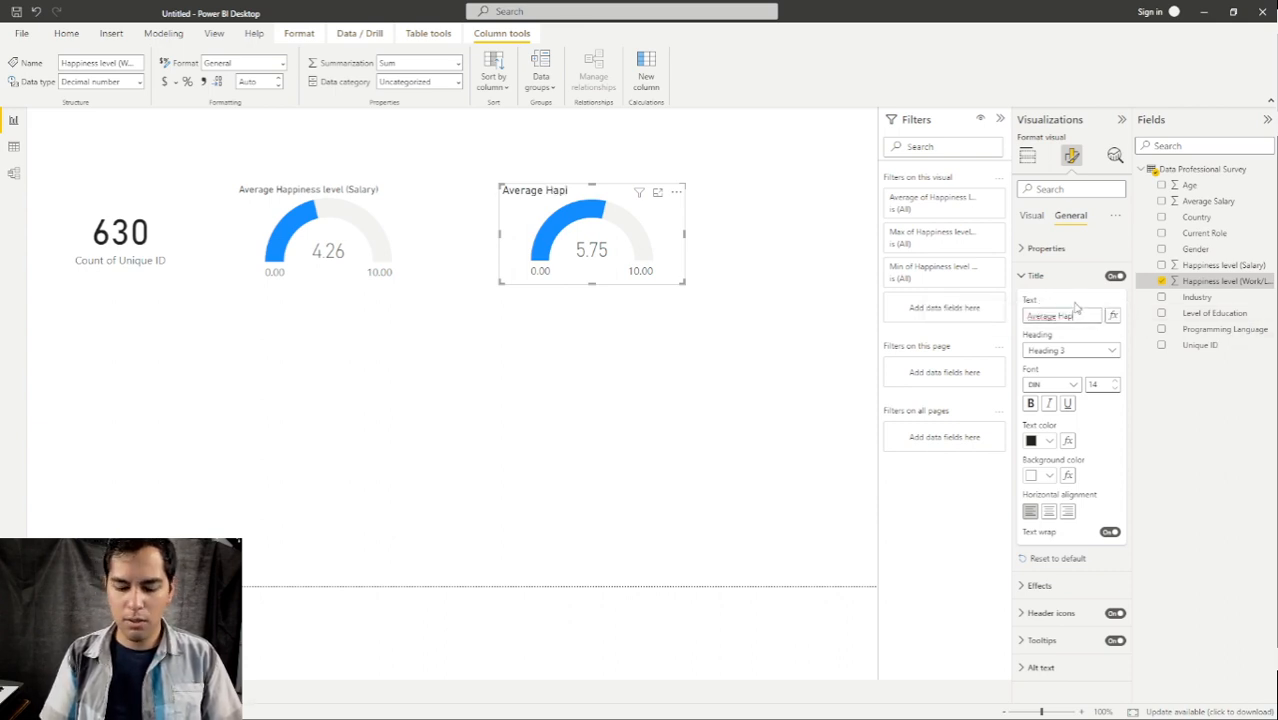
text(ness level)
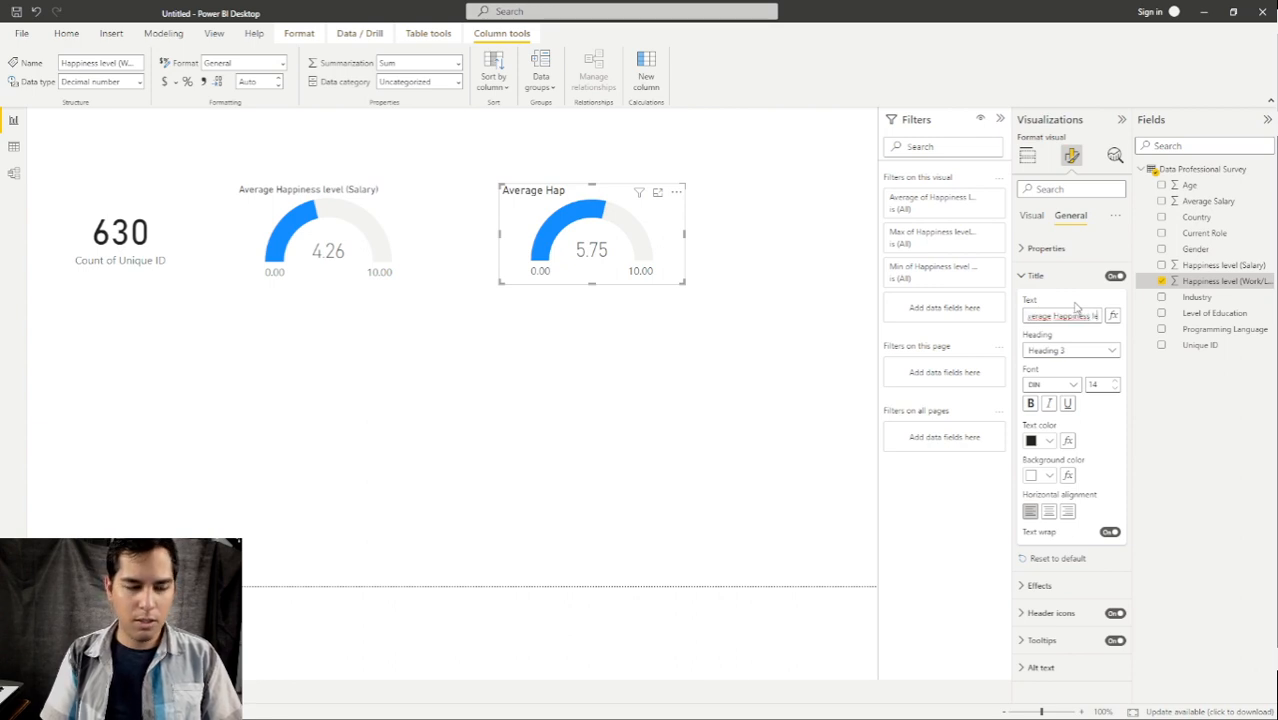
text( ()
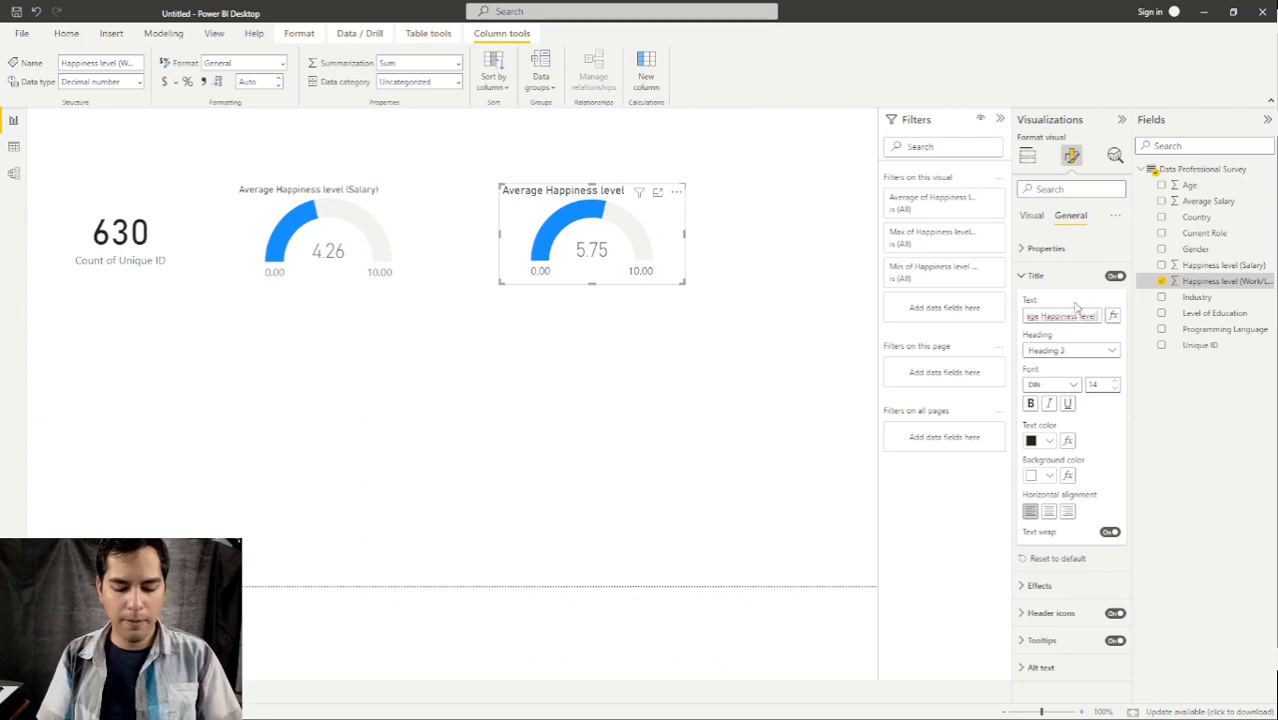
text(Wo)
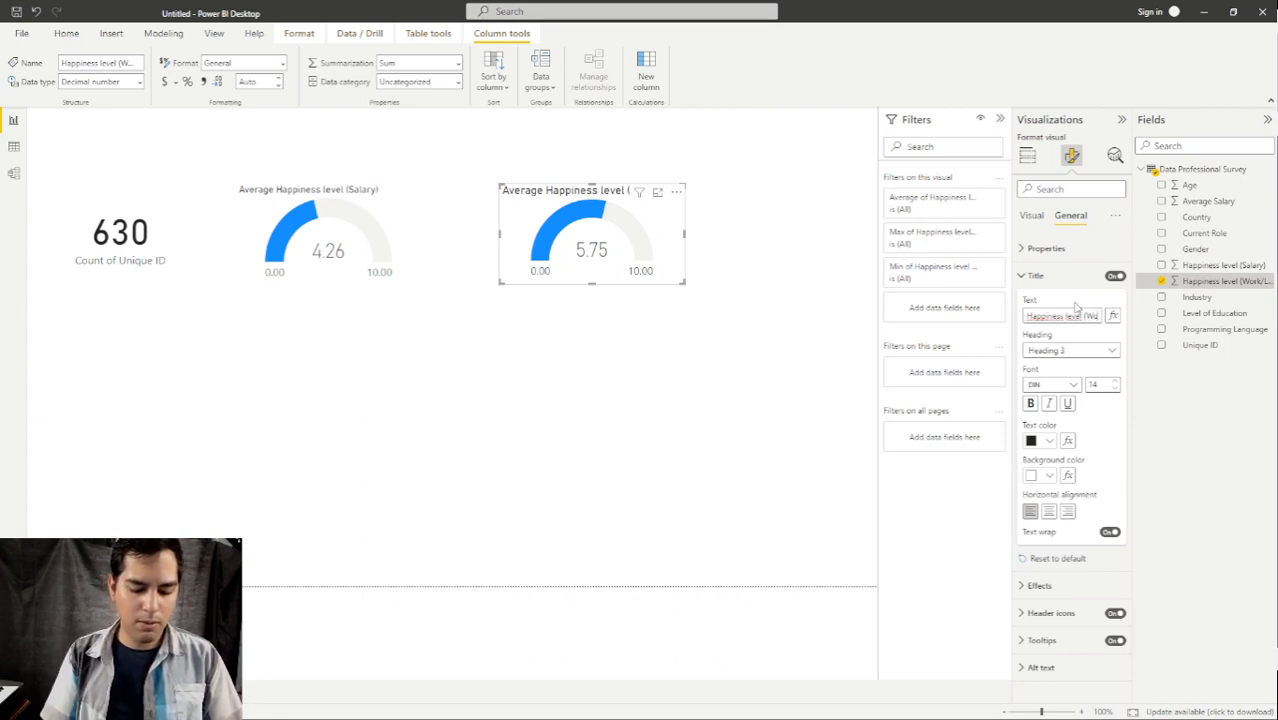
text(rk/Life)
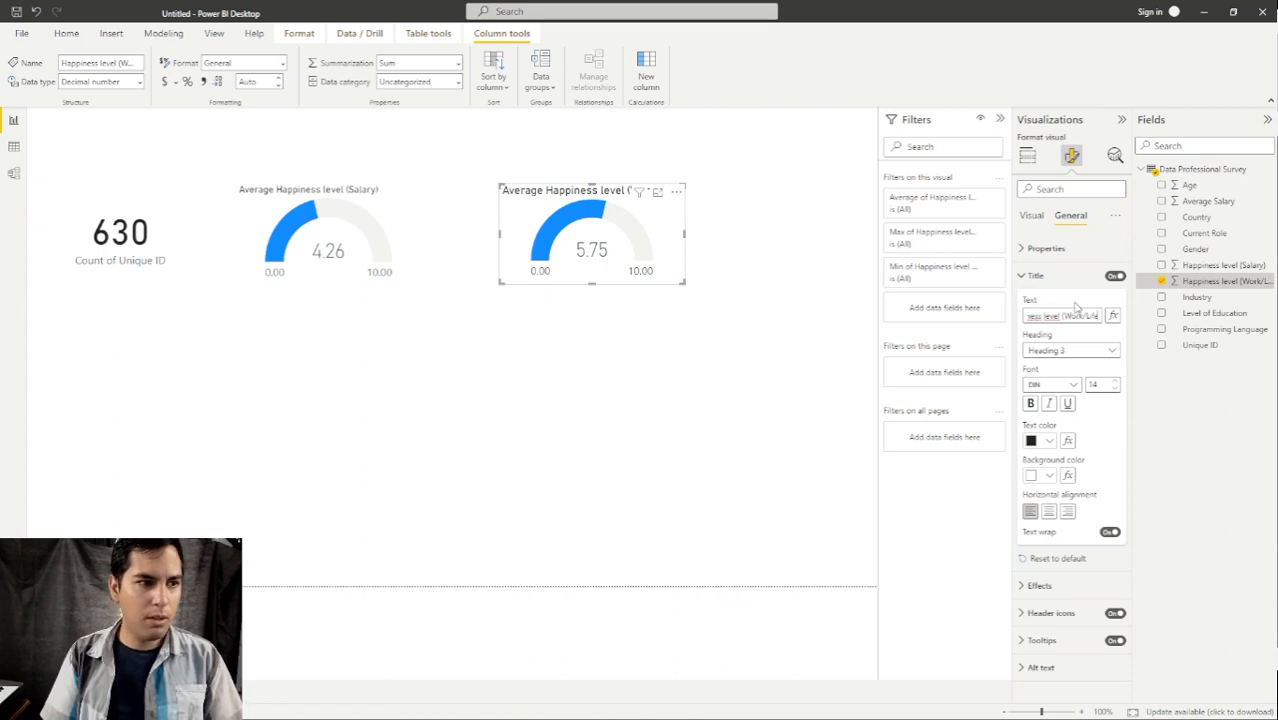
text( Balance)
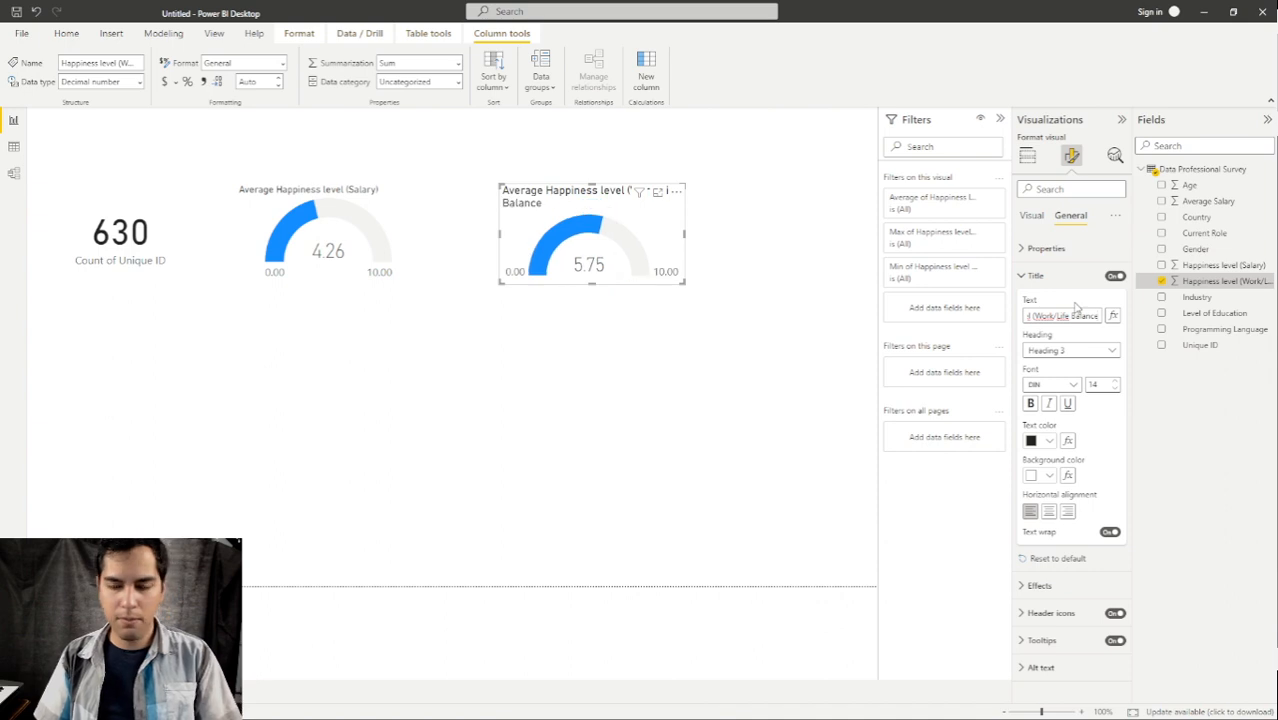
text())
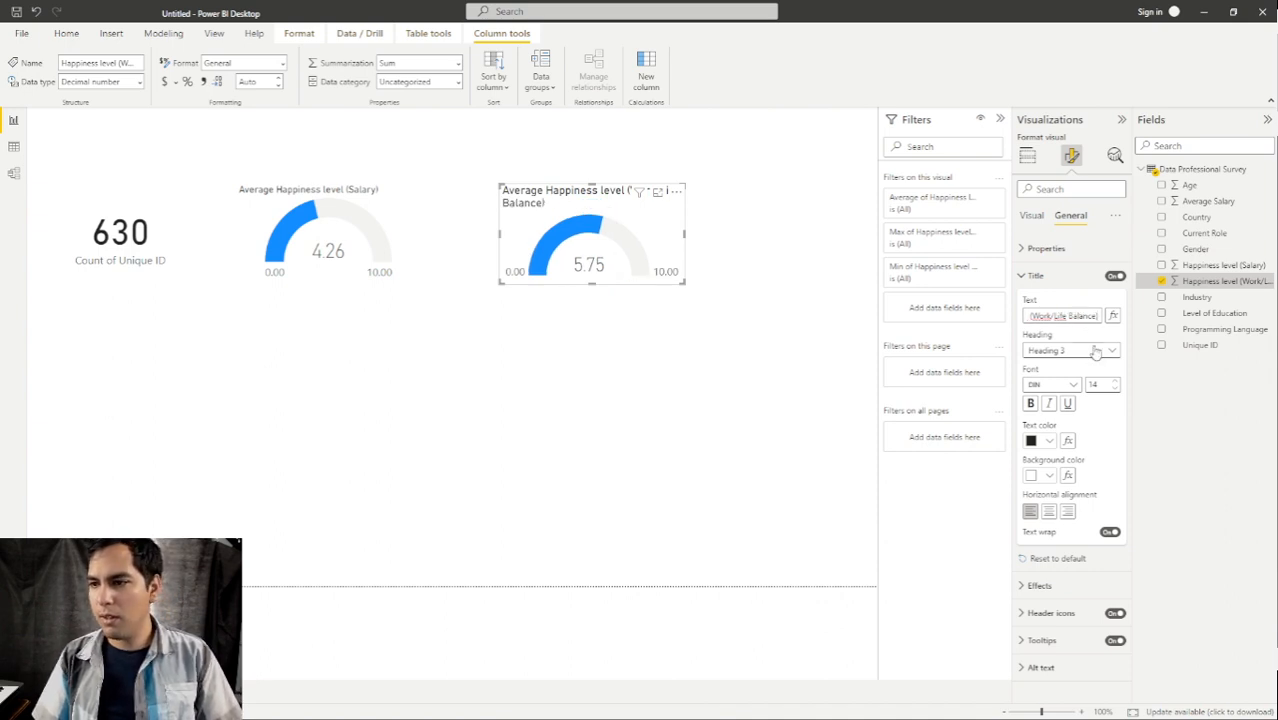
click(1116, 392)
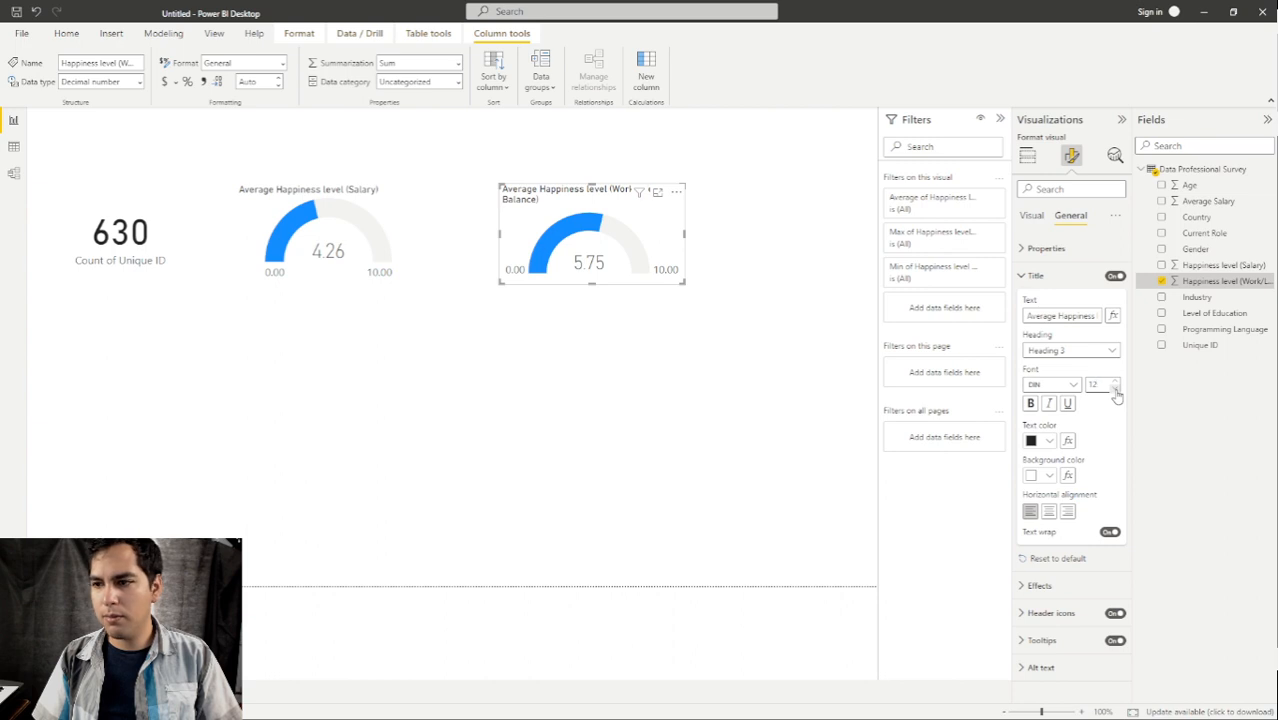
click(710, 364)
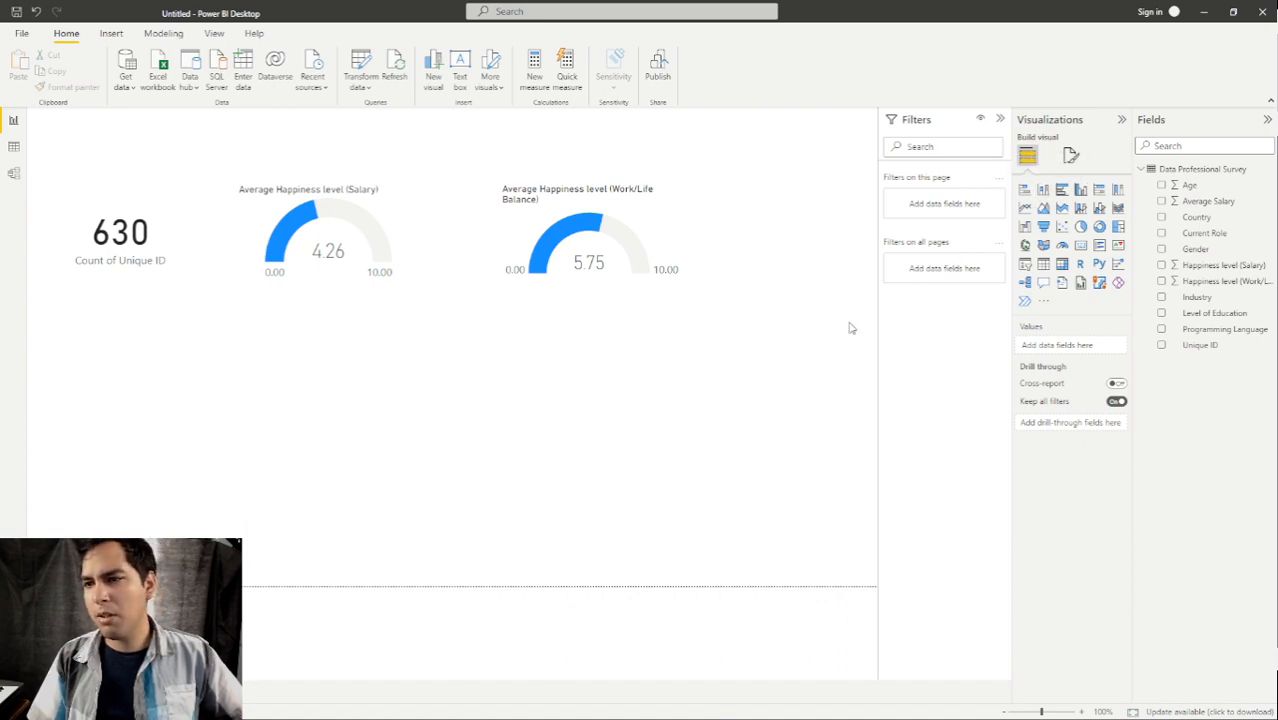
Add a stacked bar chart below the Unique ID card with Current Role on the Y-axis and Average Salary on the X-axis.
click(1025, 190)
drag(781, 279, 118, 519)
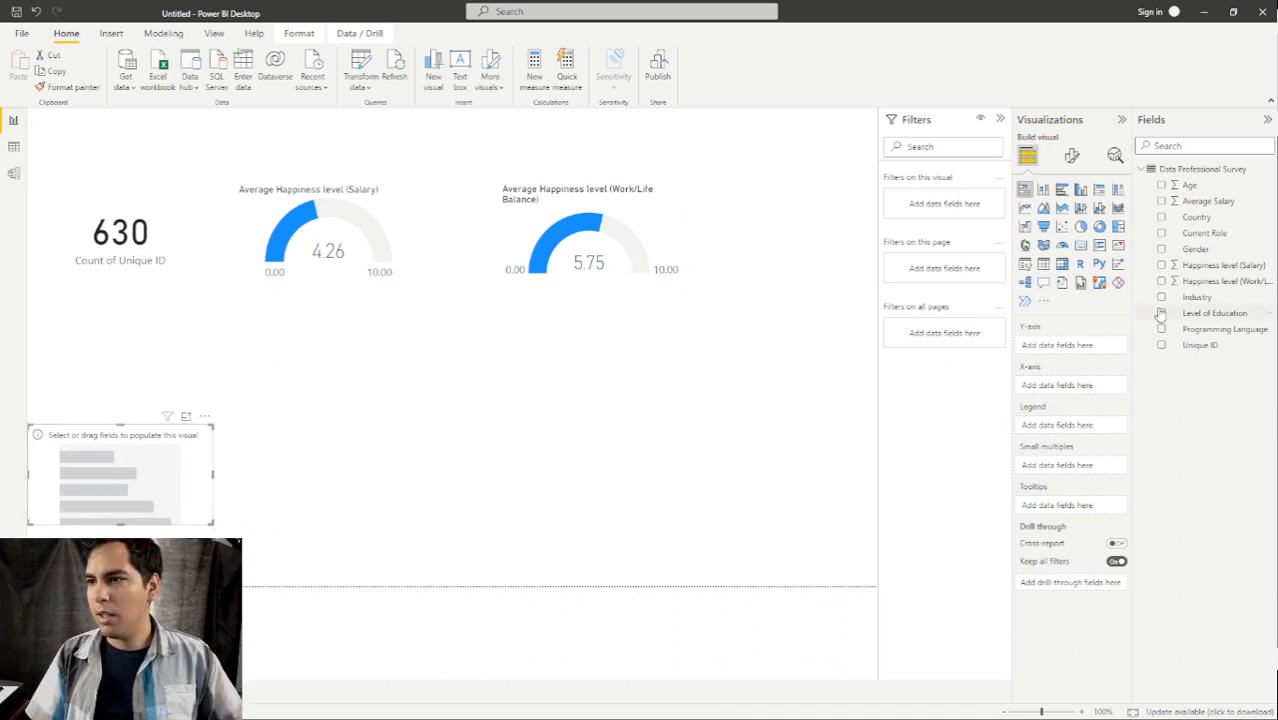
drag(1222, 238, 1095, 350)
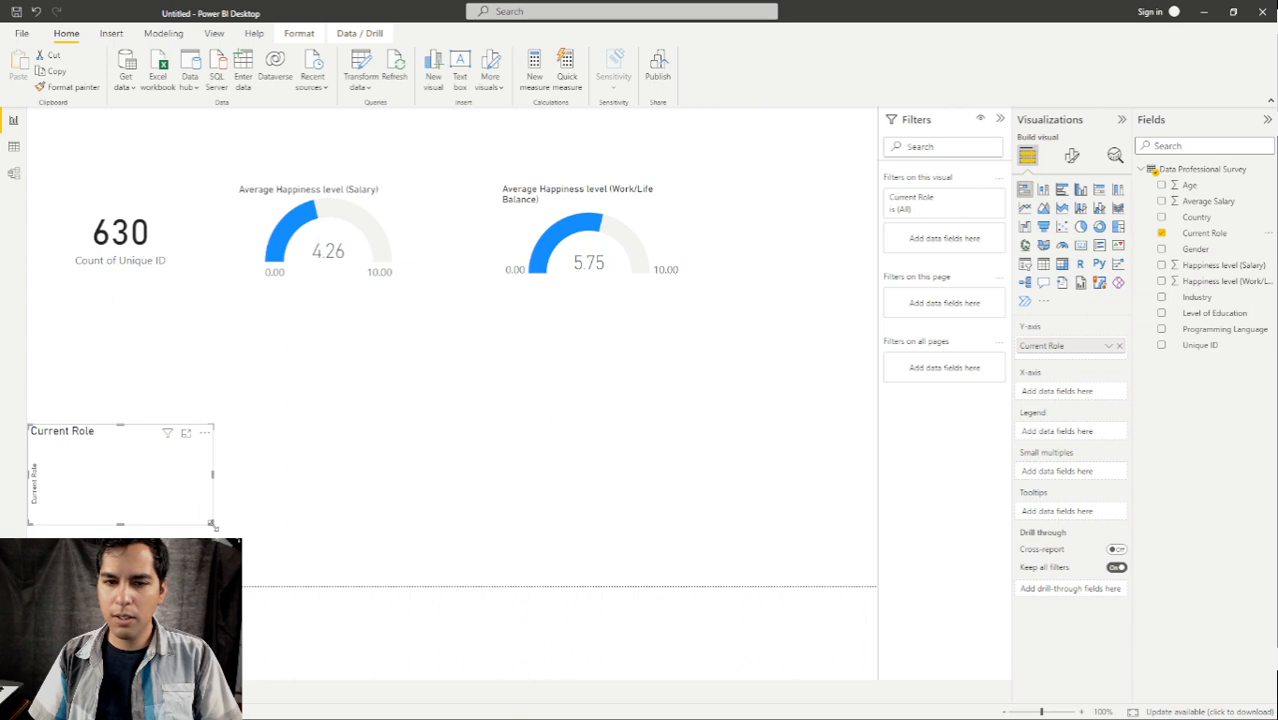
drag(211, 523, 225, 548)
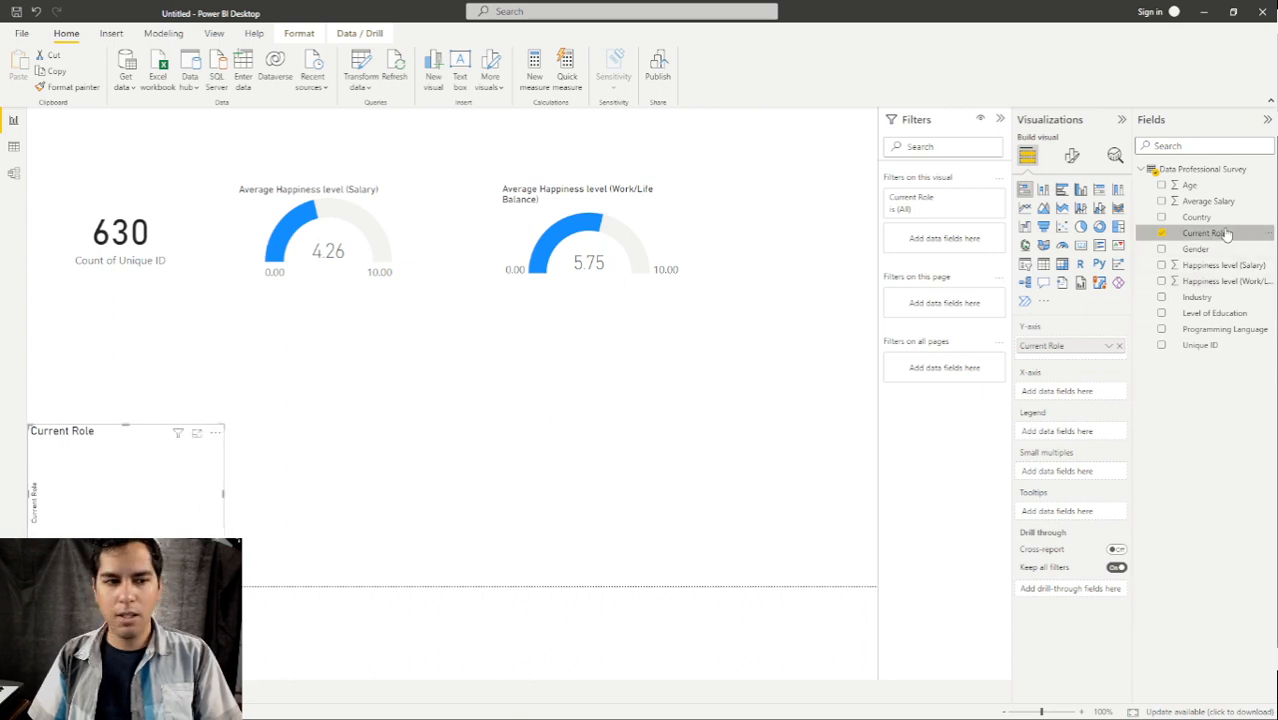
drag(1237, 207, 1085, 392)
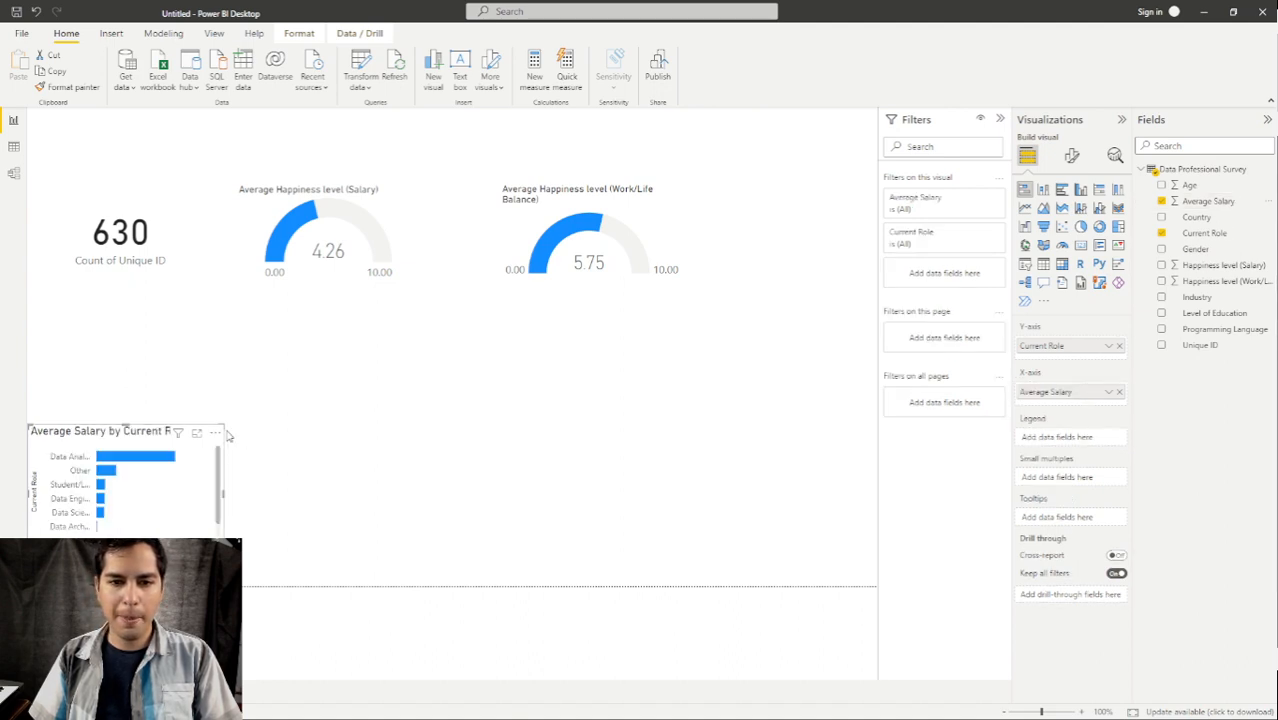
Enlarge the bar chart so all role bars fit and add Current Role as its legend.
drag(224, 424, 397, 357)
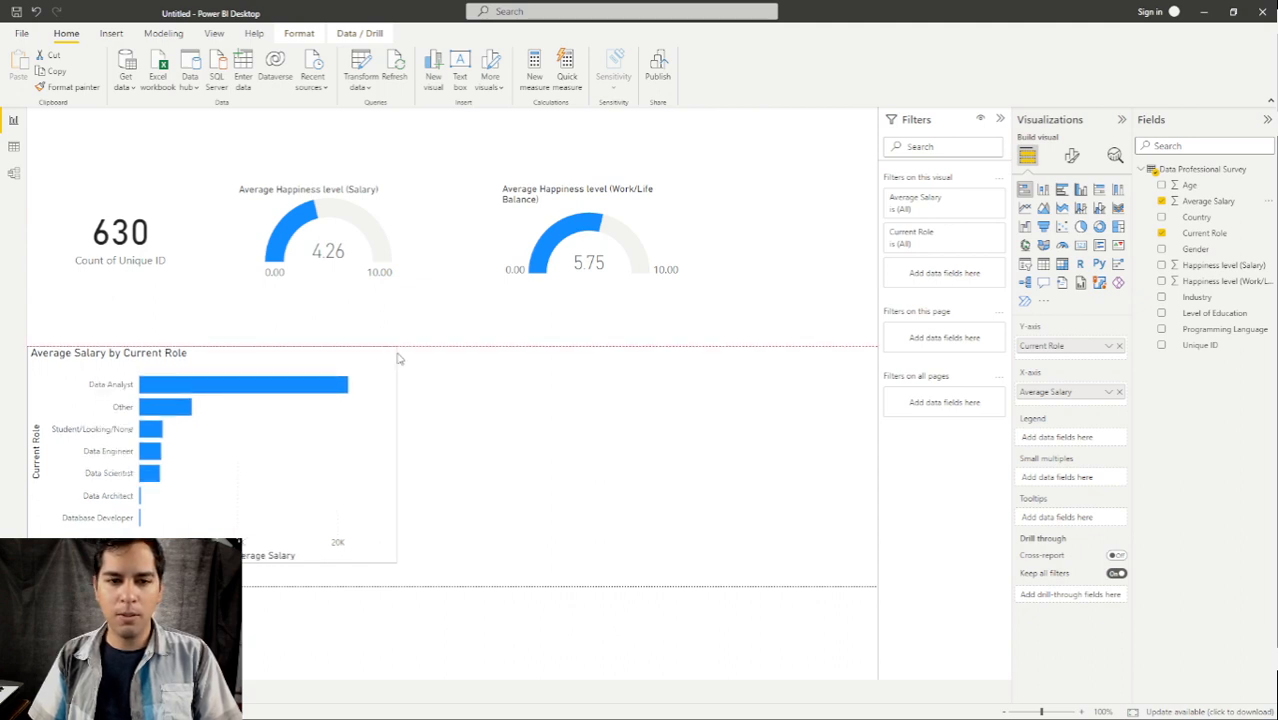
click(398, 358)
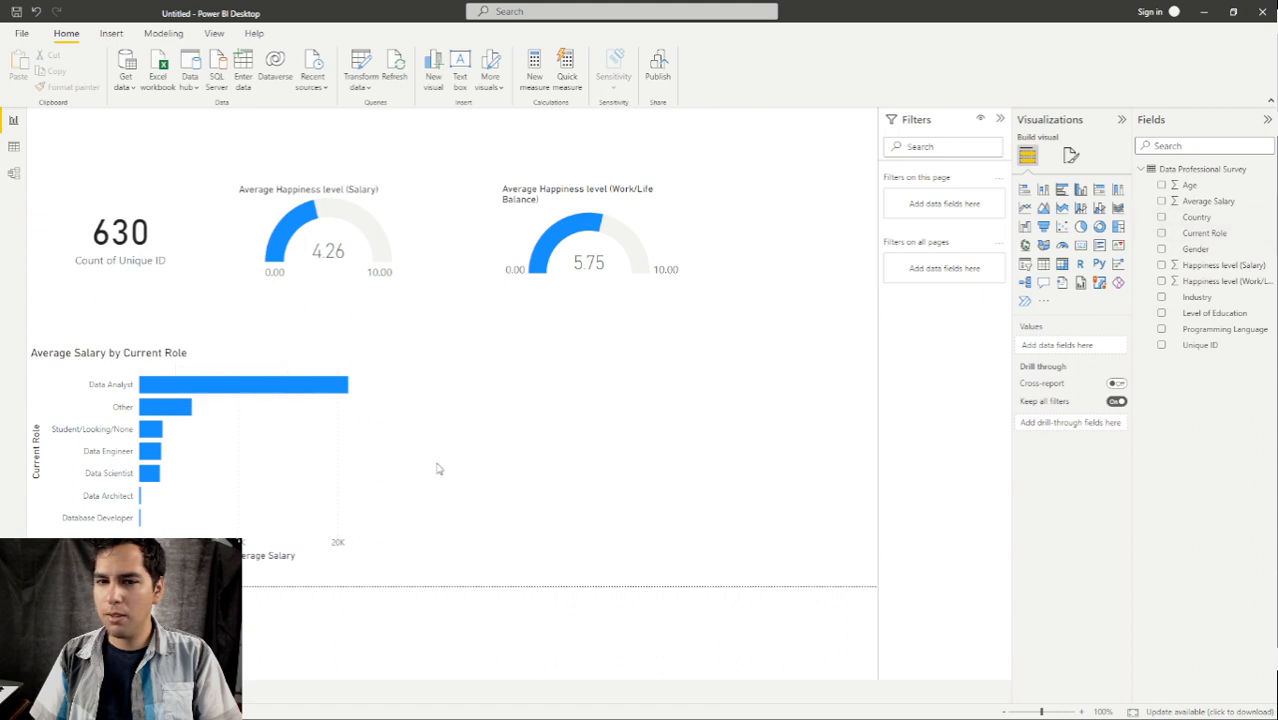
click(336, 444)
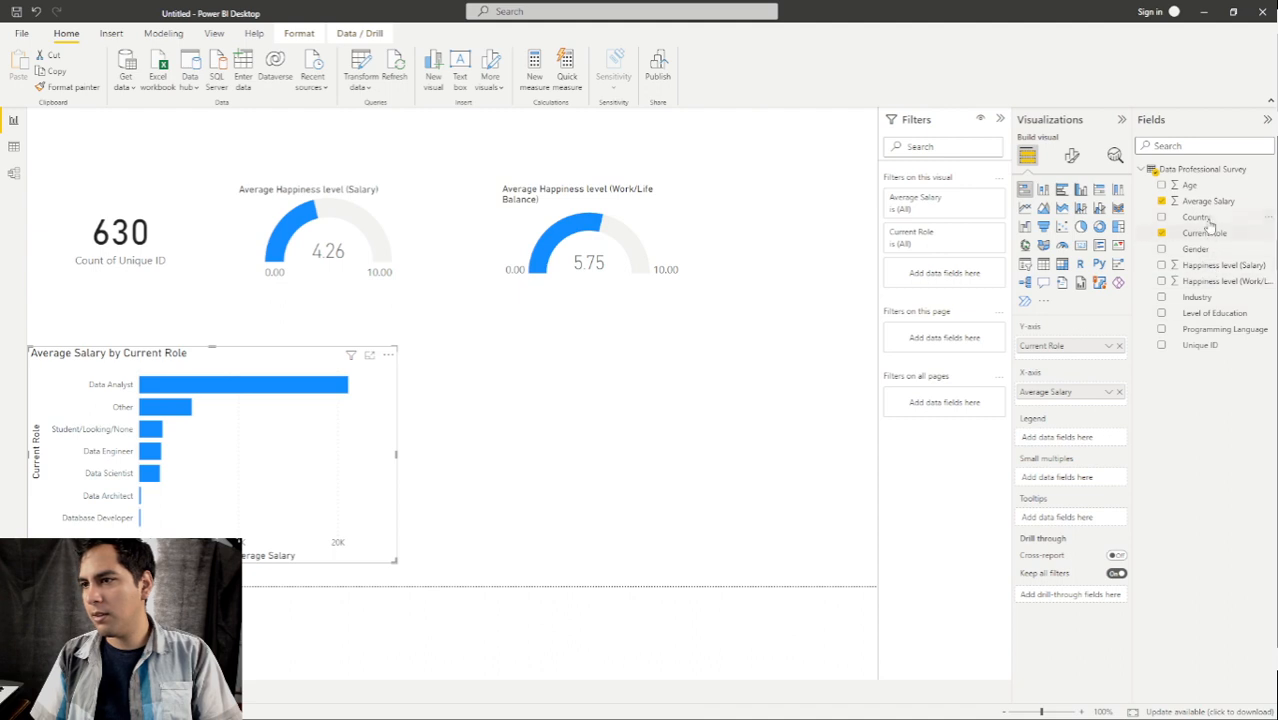
drag(1218, 233, 1075, 445)
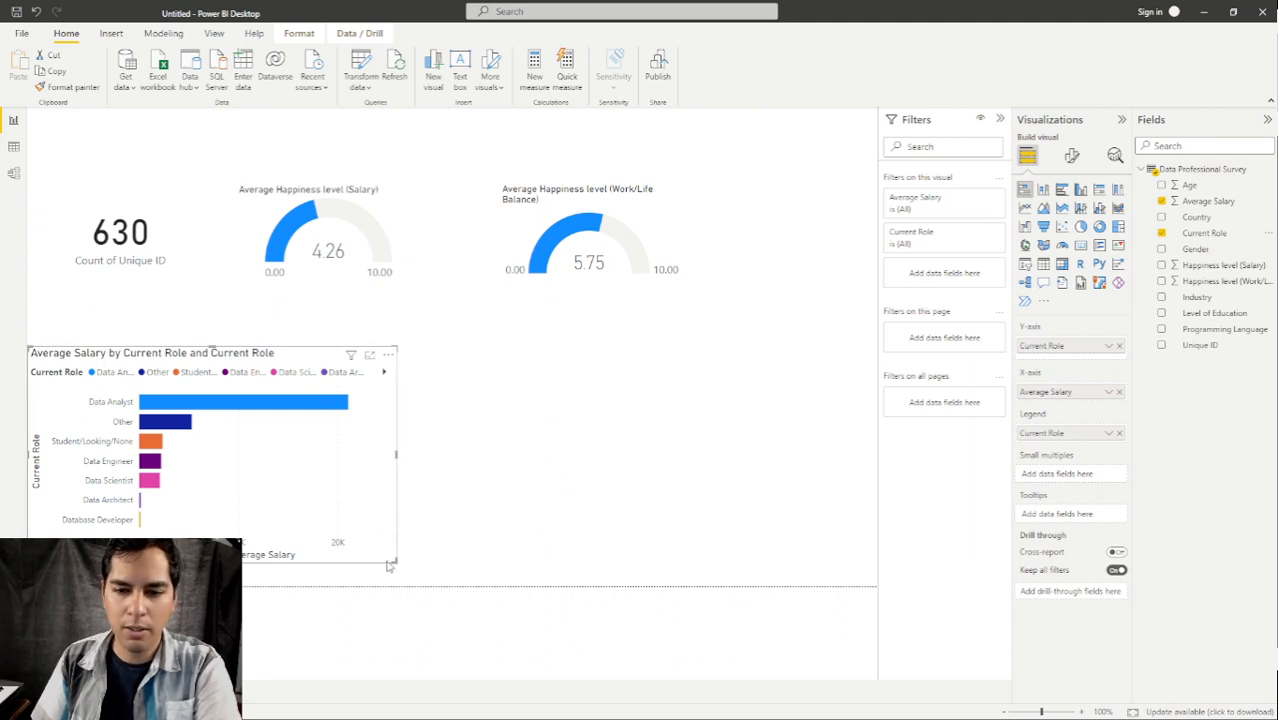
Enlarge the Average Salary by Current Role bar chart a little and turn off its legend.
drag(397, 563, 432, 586)
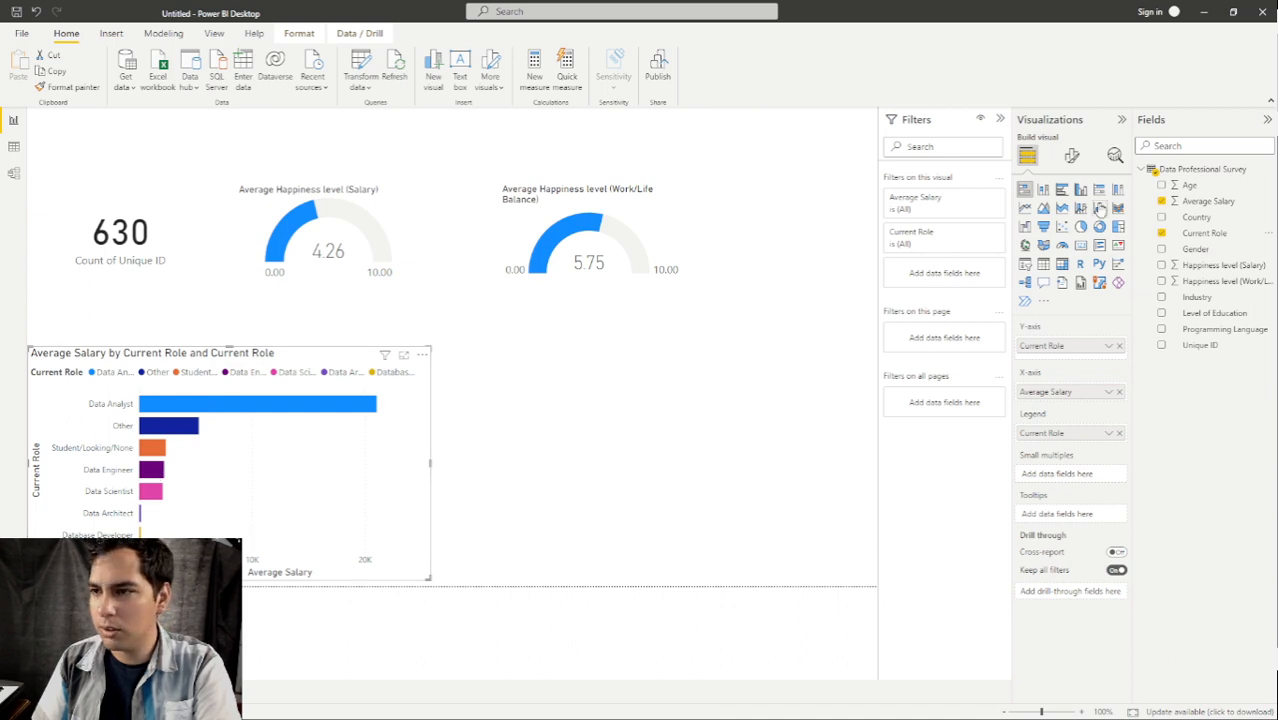
click(1072, 157)
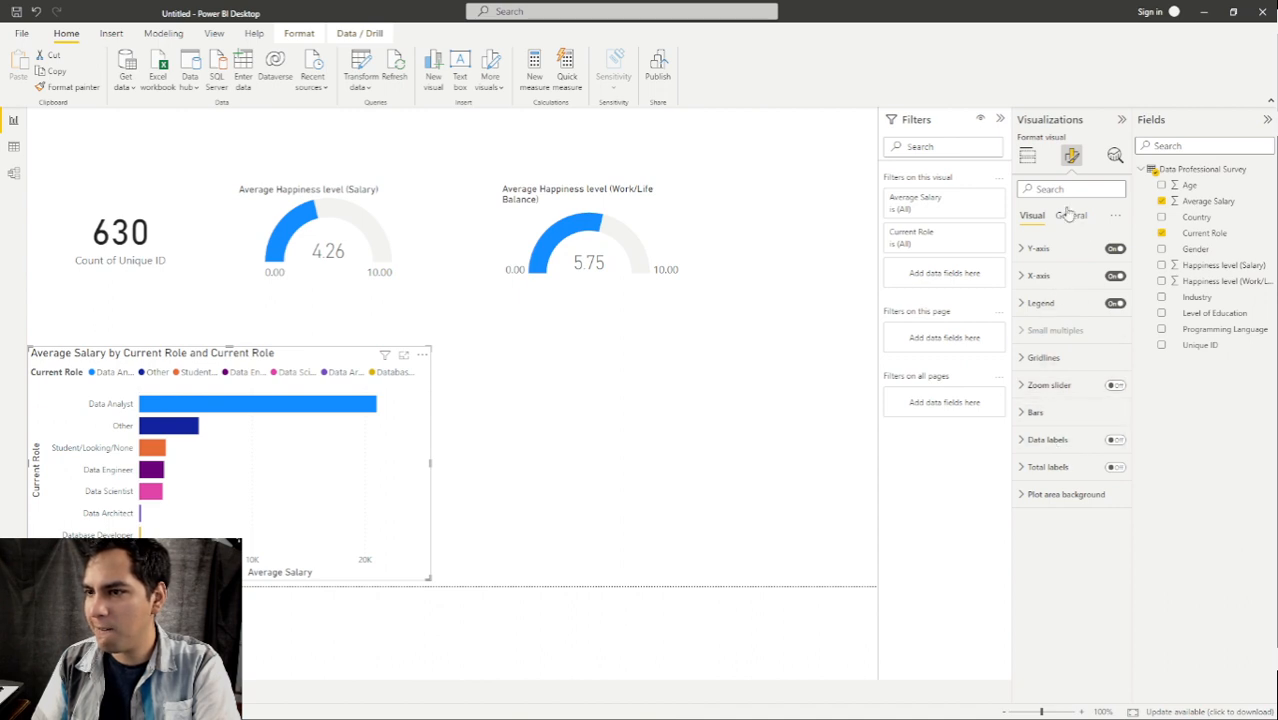
click(1114, 303)
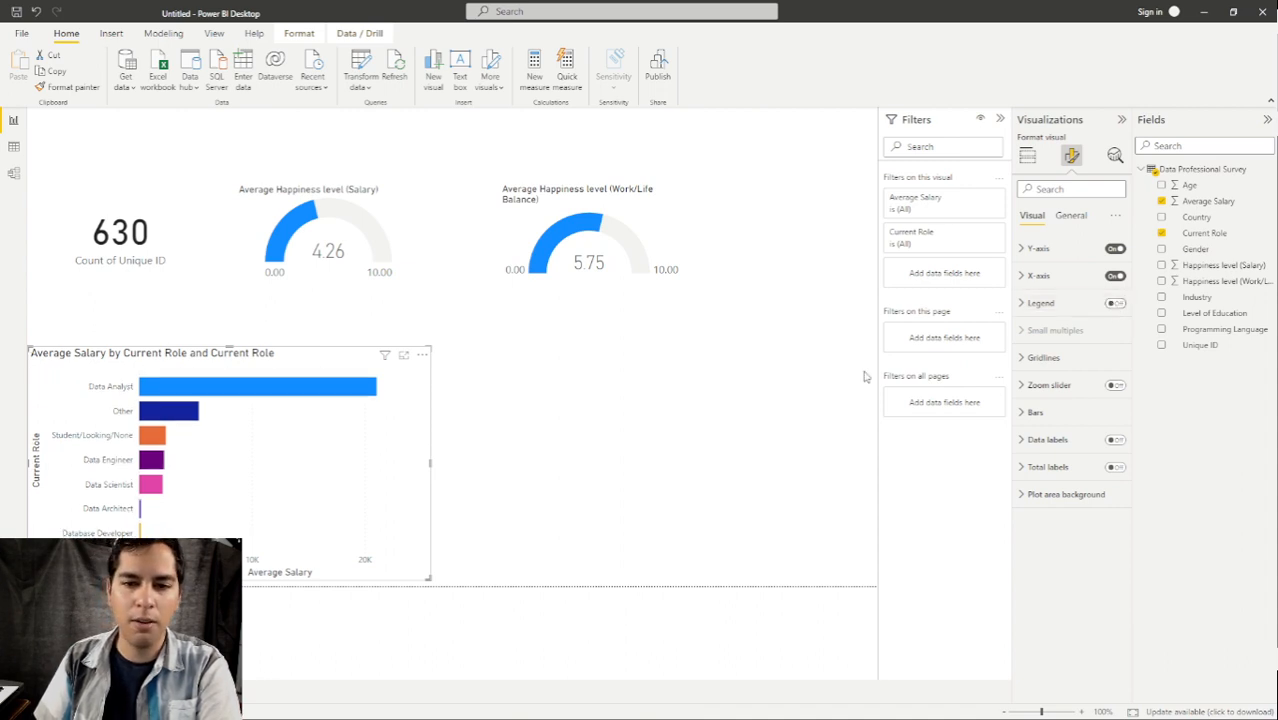
click(768, 463)
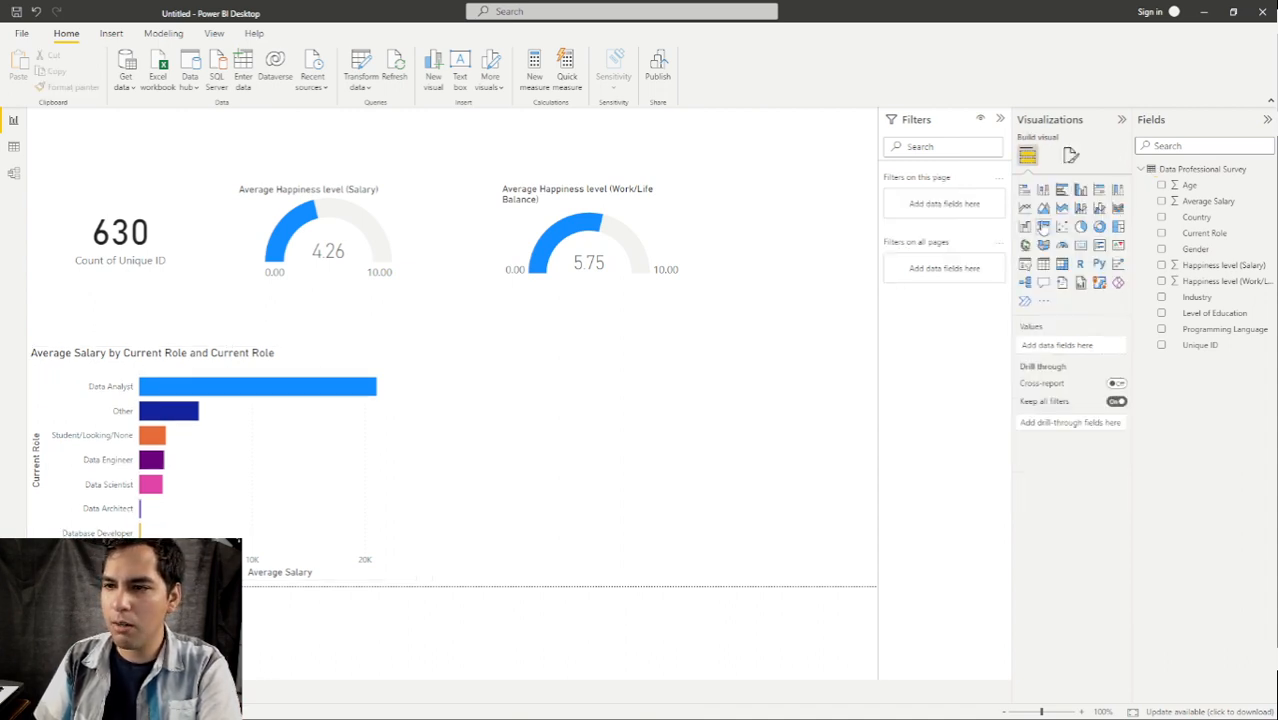
click(1117, 190)
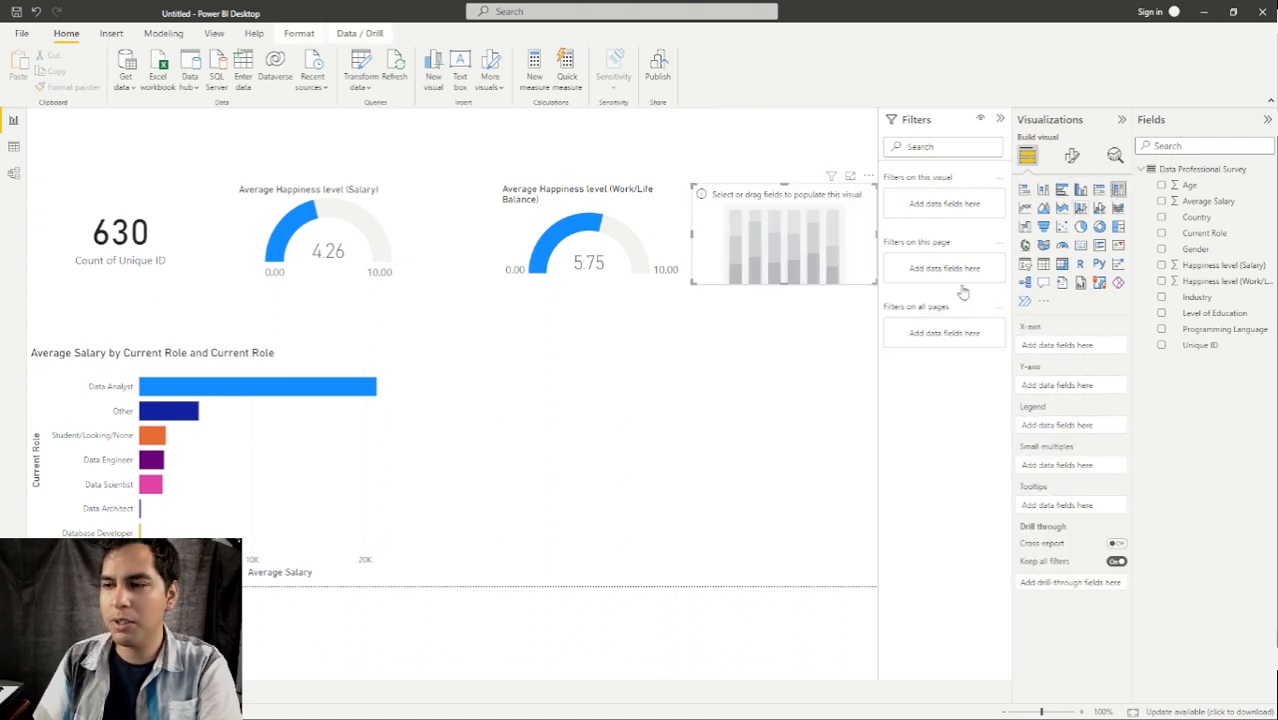
drag(743, 272, 575, 501)
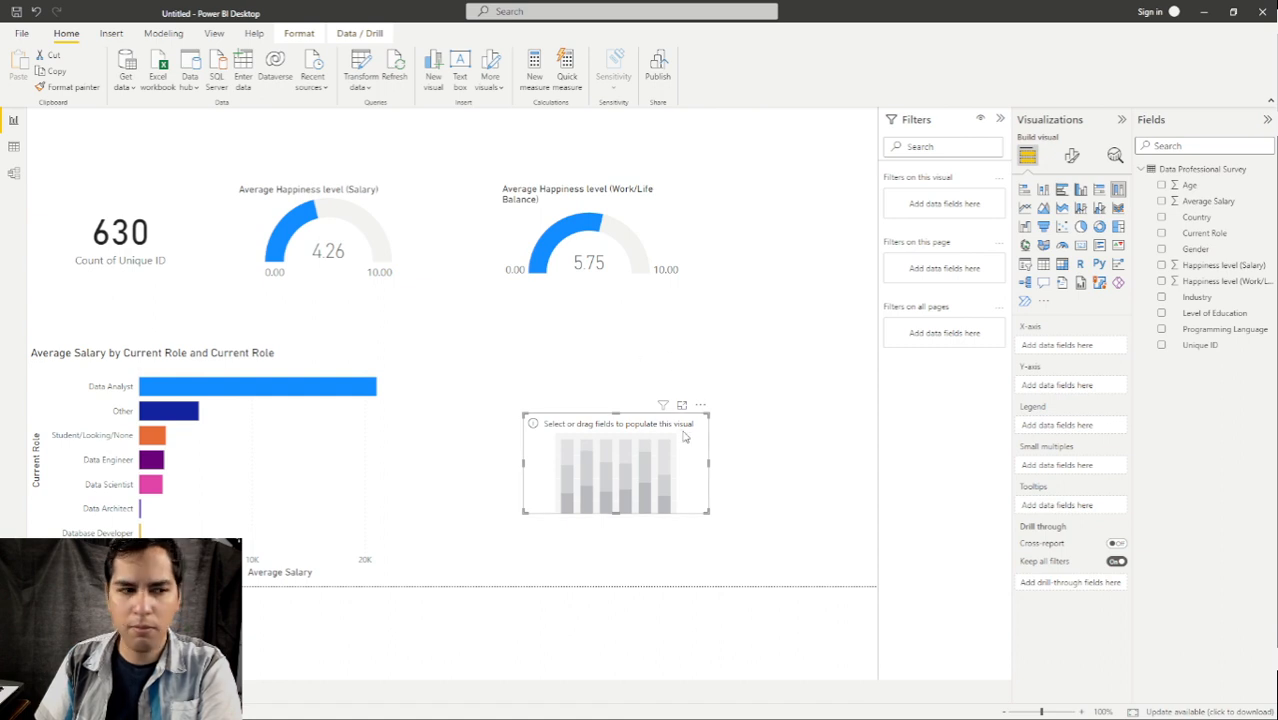
drag(684, 436, 688, 423)
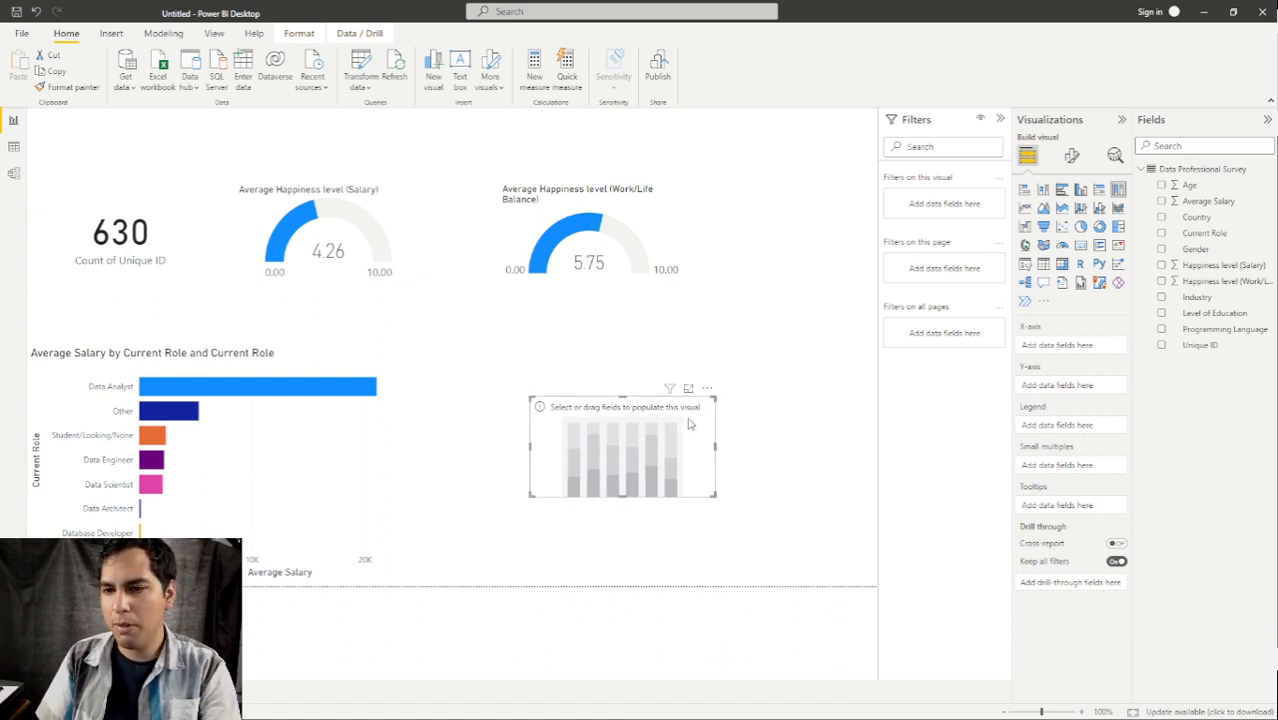
key(Delete)
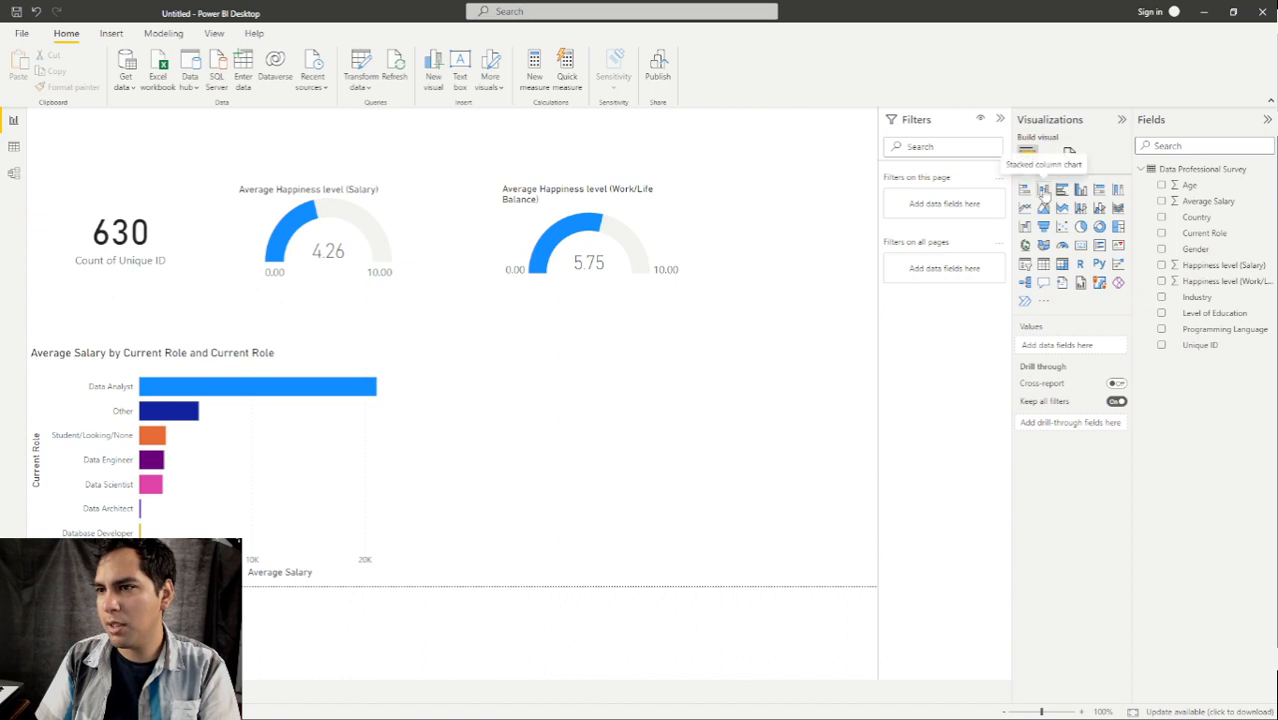
Add a stacked column chart beside the bar chart with Programming Language on the X-axis, count of Current Role on the Y-axis and Current Role as legend.
click(1043, 190)
drag(770, 248, 577, 424)
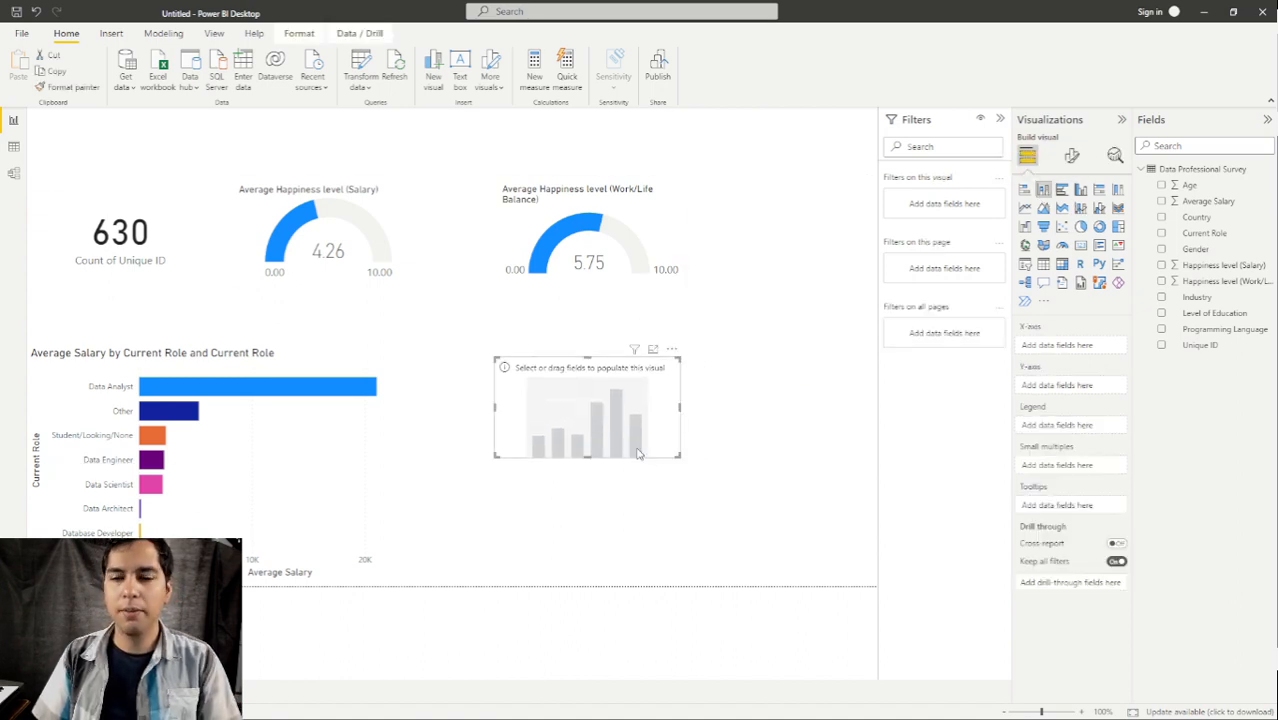
drag(679, 455, 805, 560)
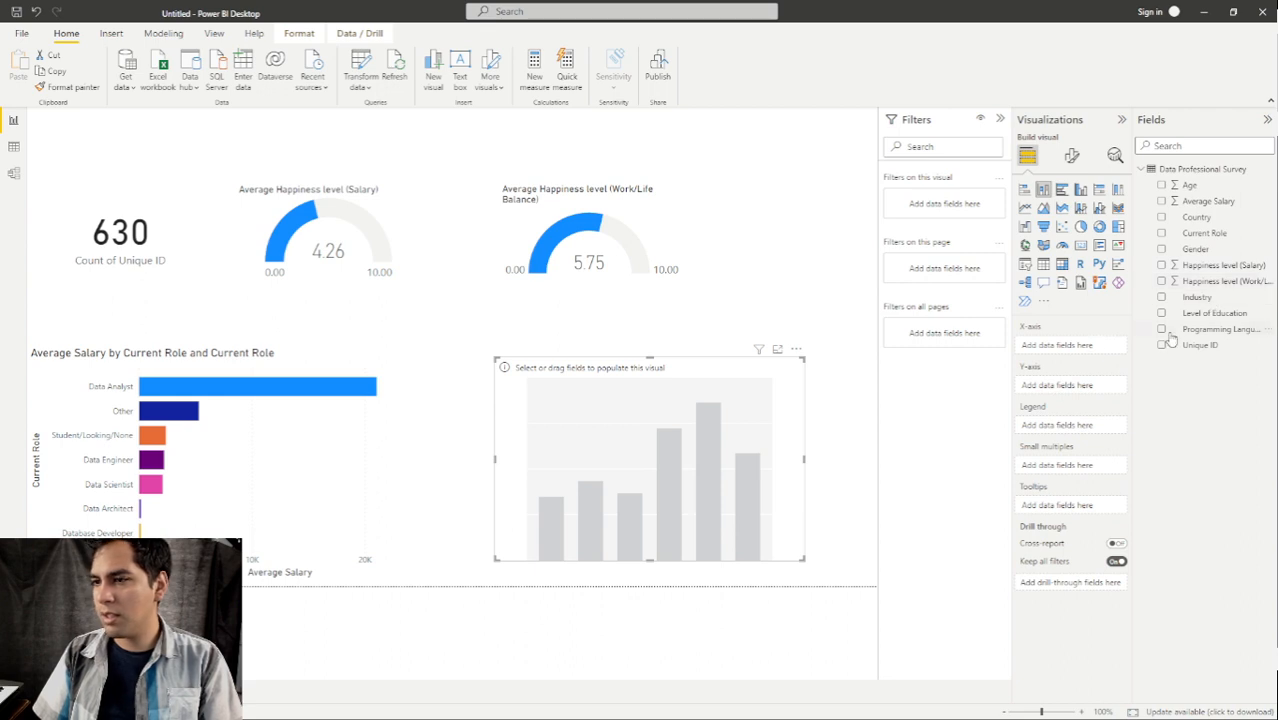
drag(1212, 329, 1076, 352)
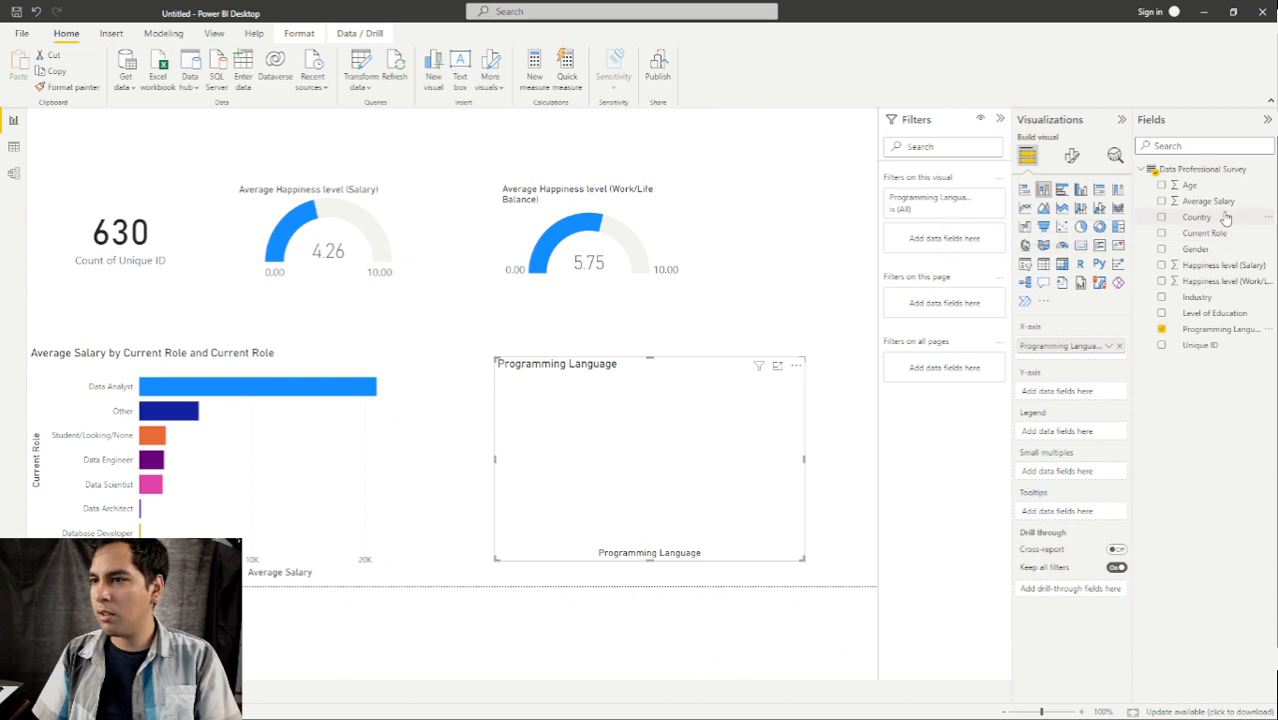
drag(1210, 238, 1079, 400)
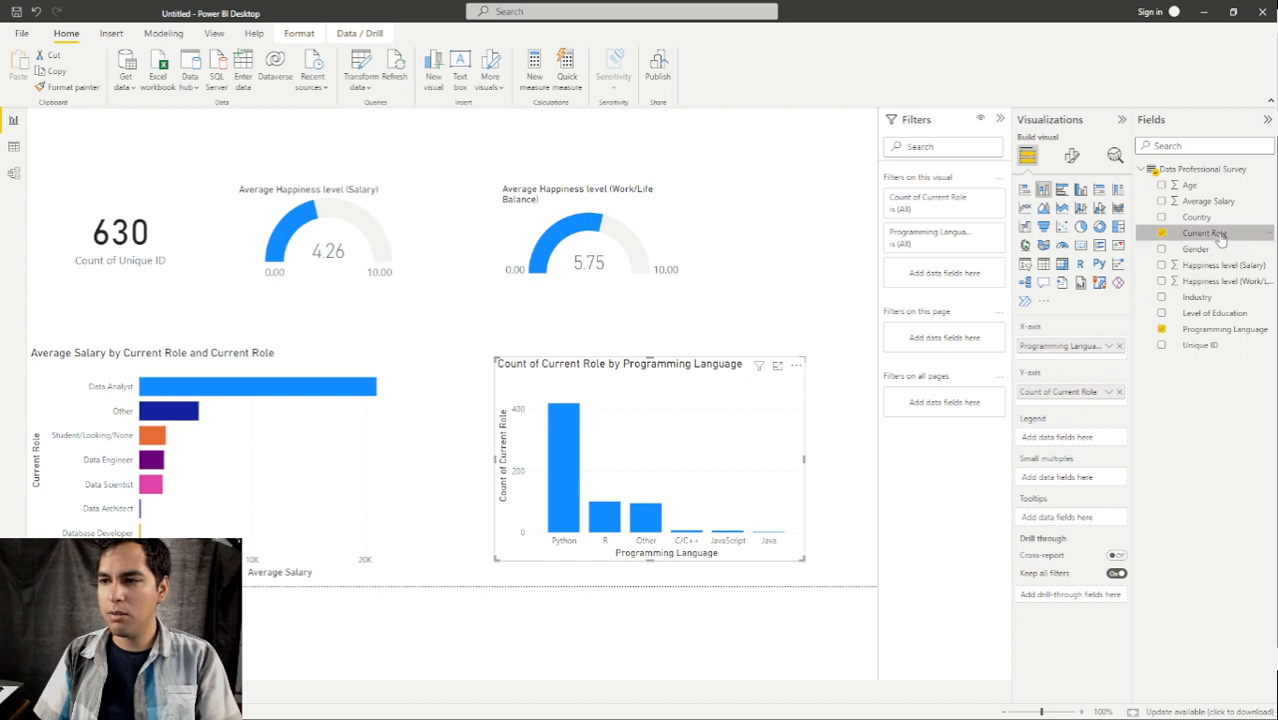
drag(1220, 238, 1070, 446)
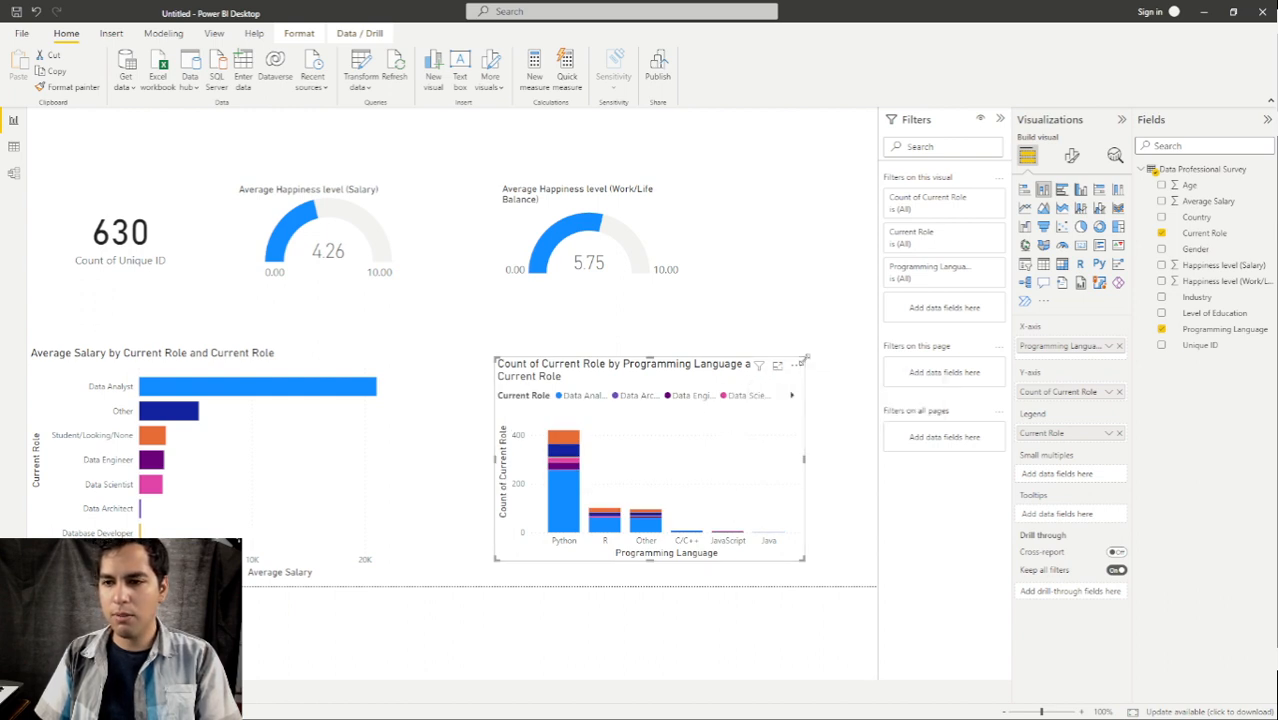
Enlarge the programming language column chart to the page's right and bottom edges and extend it toward the bar chart.
drag(808, 364, 848, 312)
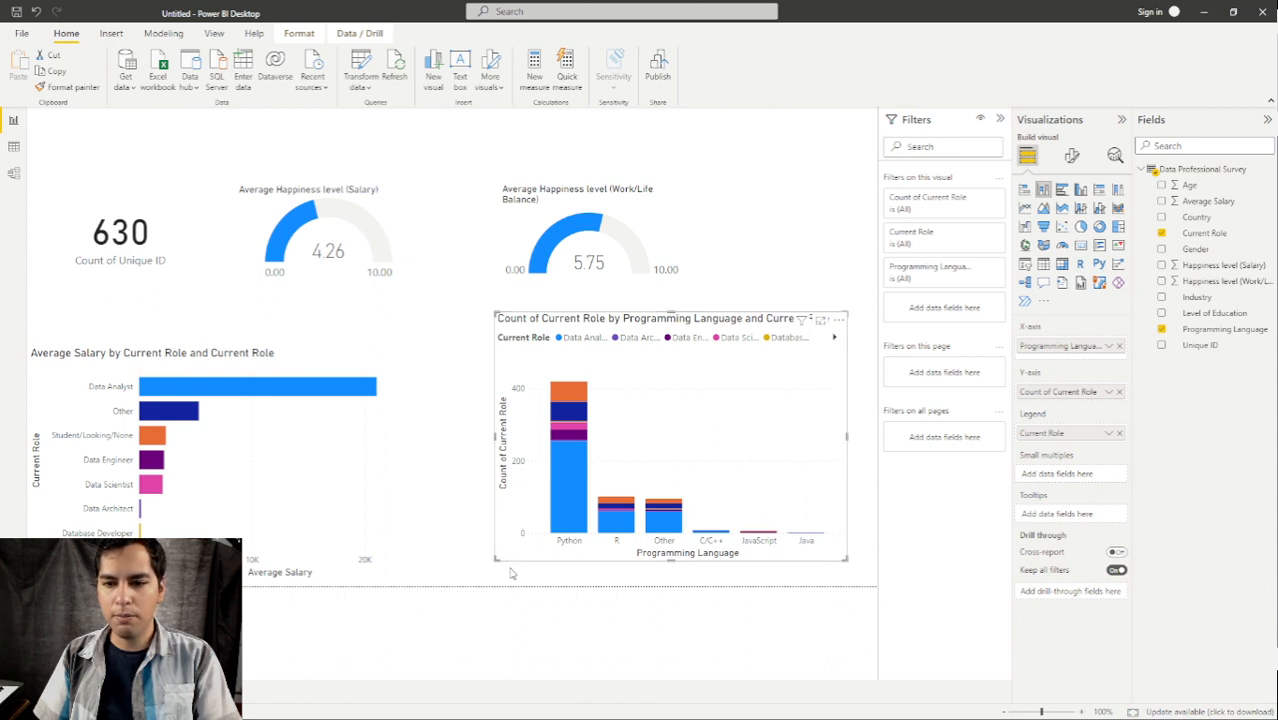
drag(492, 560, 494, 592)
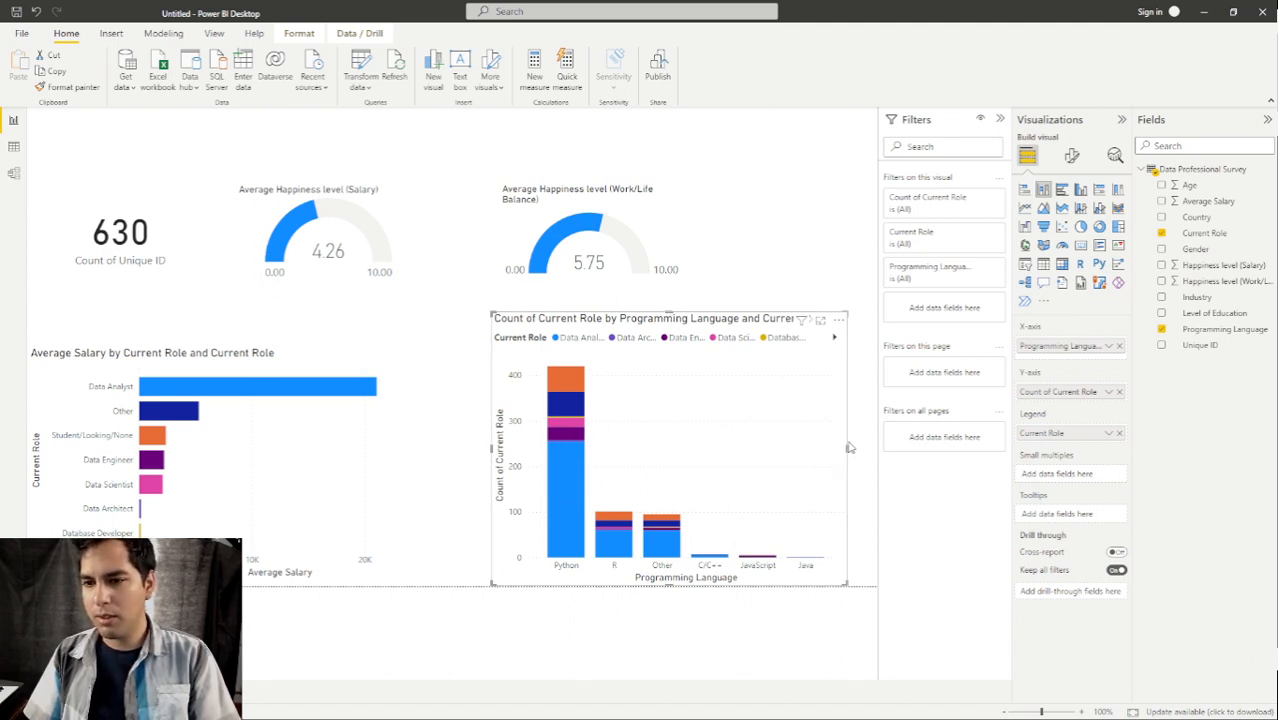
drag(847, 449, 878, 450)
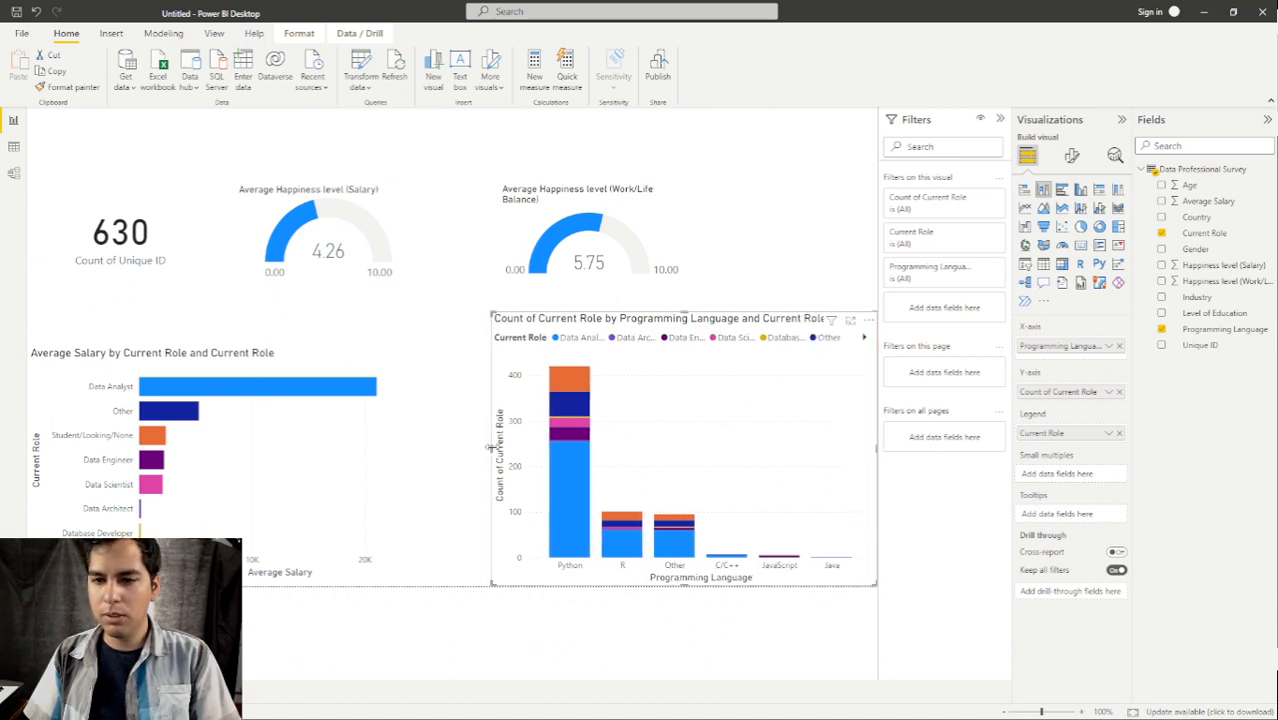
drag(487, 453, 452, 453)
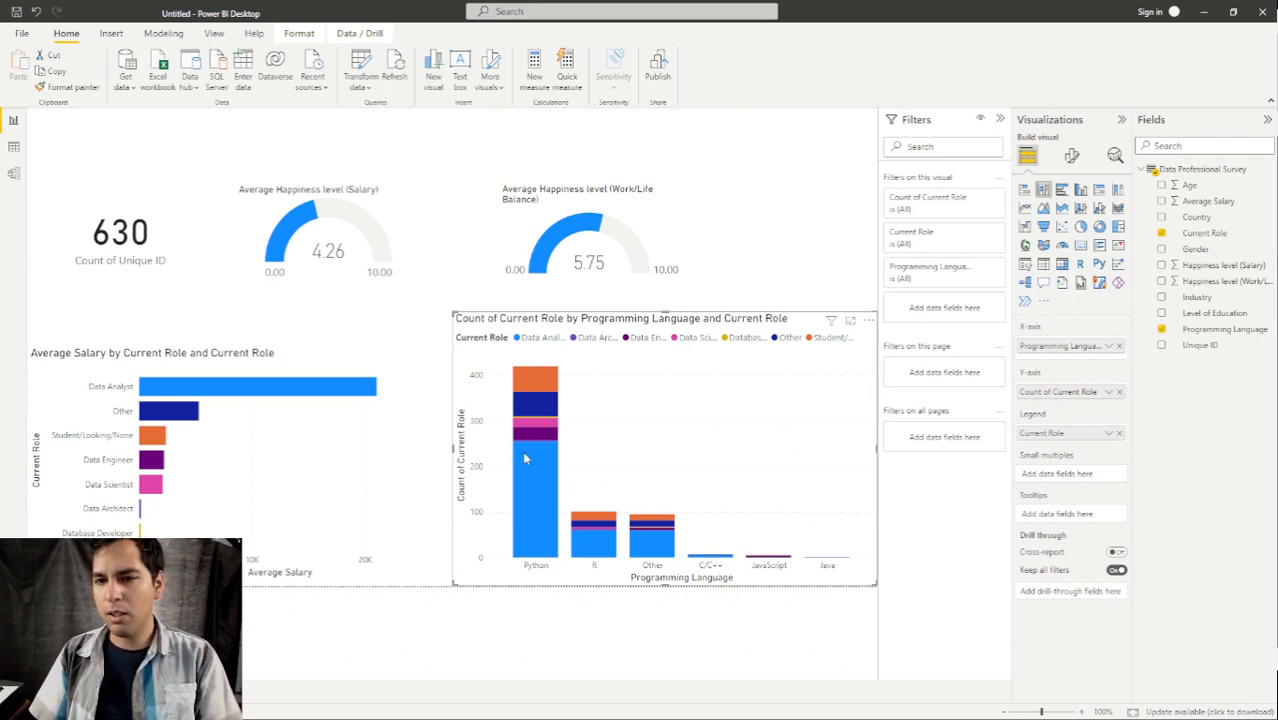
mouse_move(524, 458)
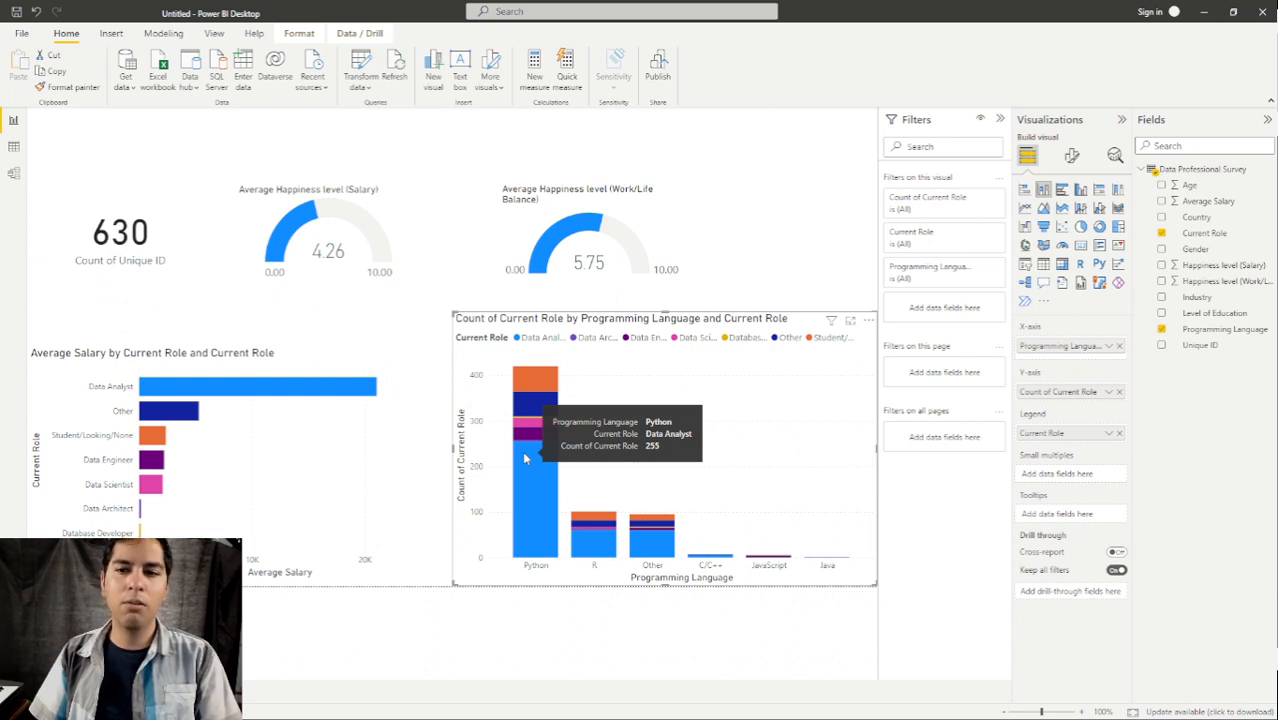
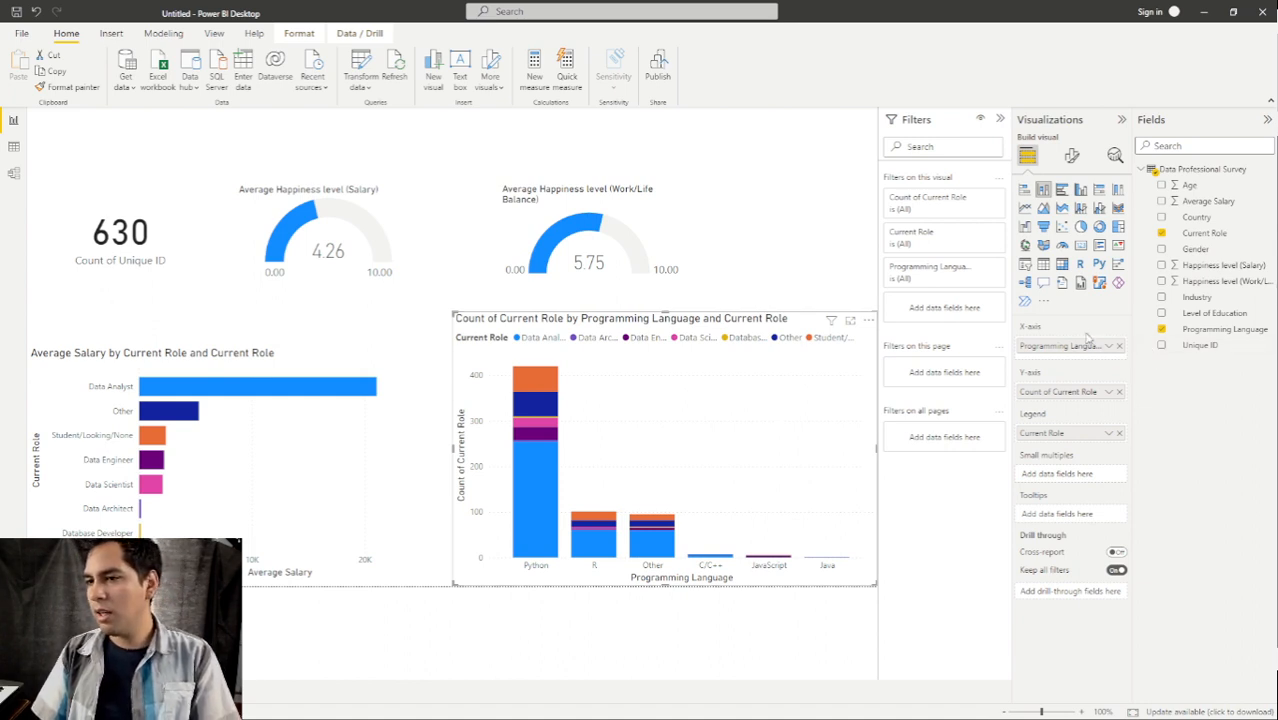
Set the legend position of the programming language column chart to Top right stacked.
click(1071, 155)
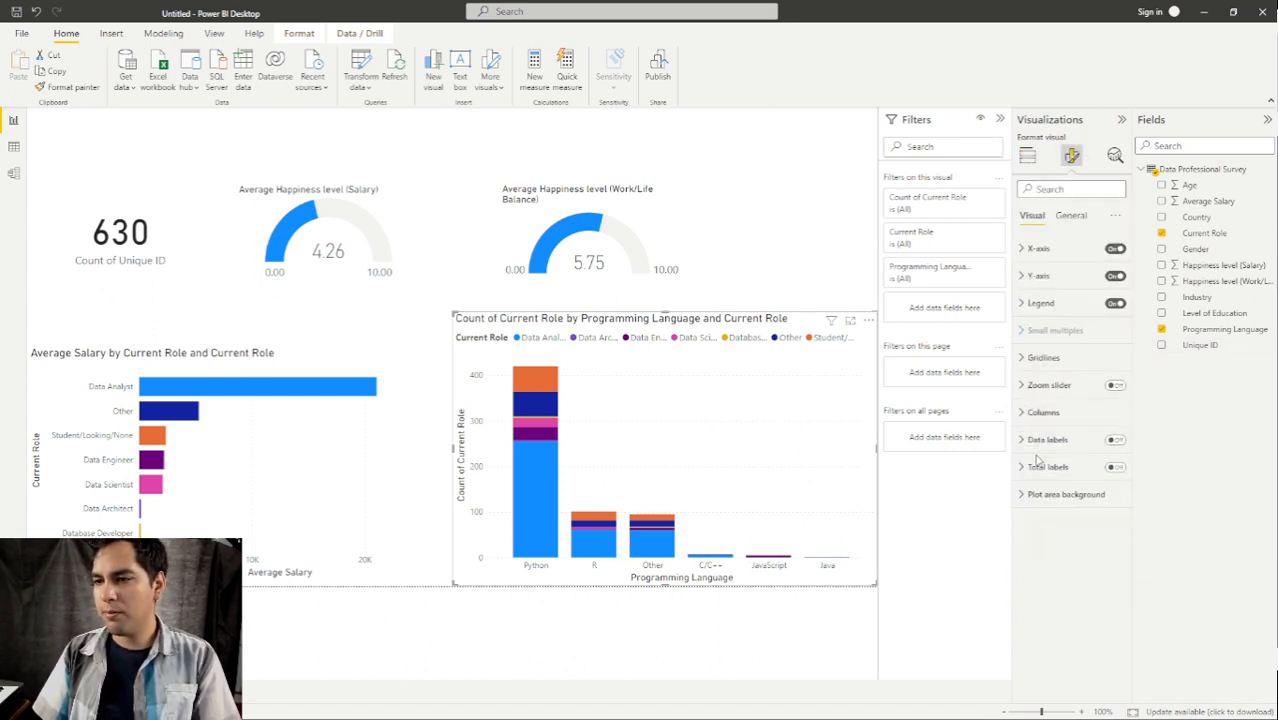
click(1022, 303)
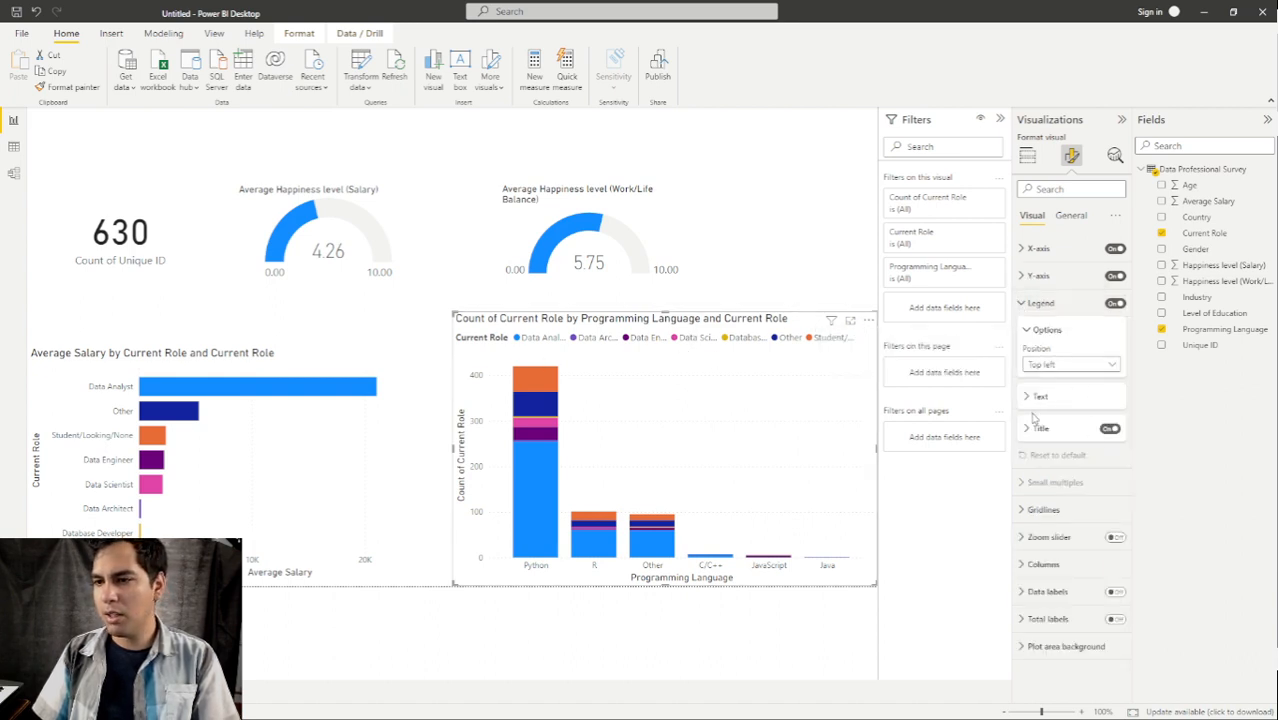
click(1068, 366)
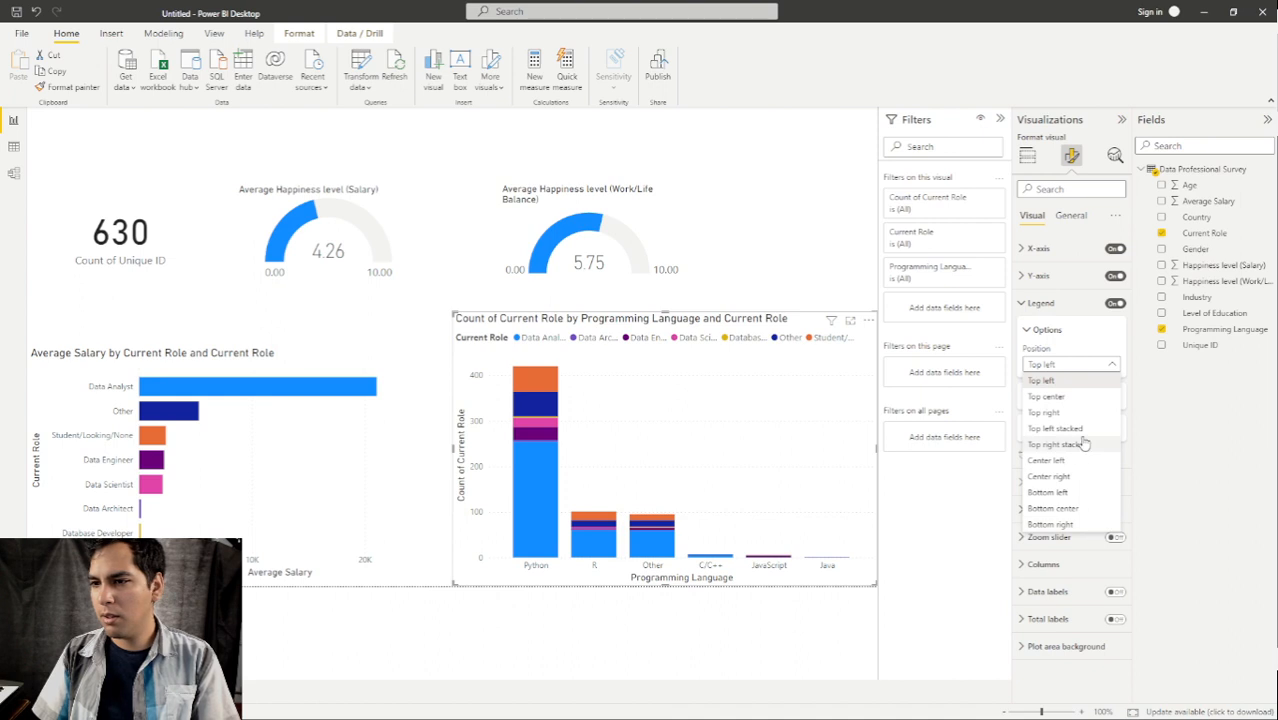
key(Escape)
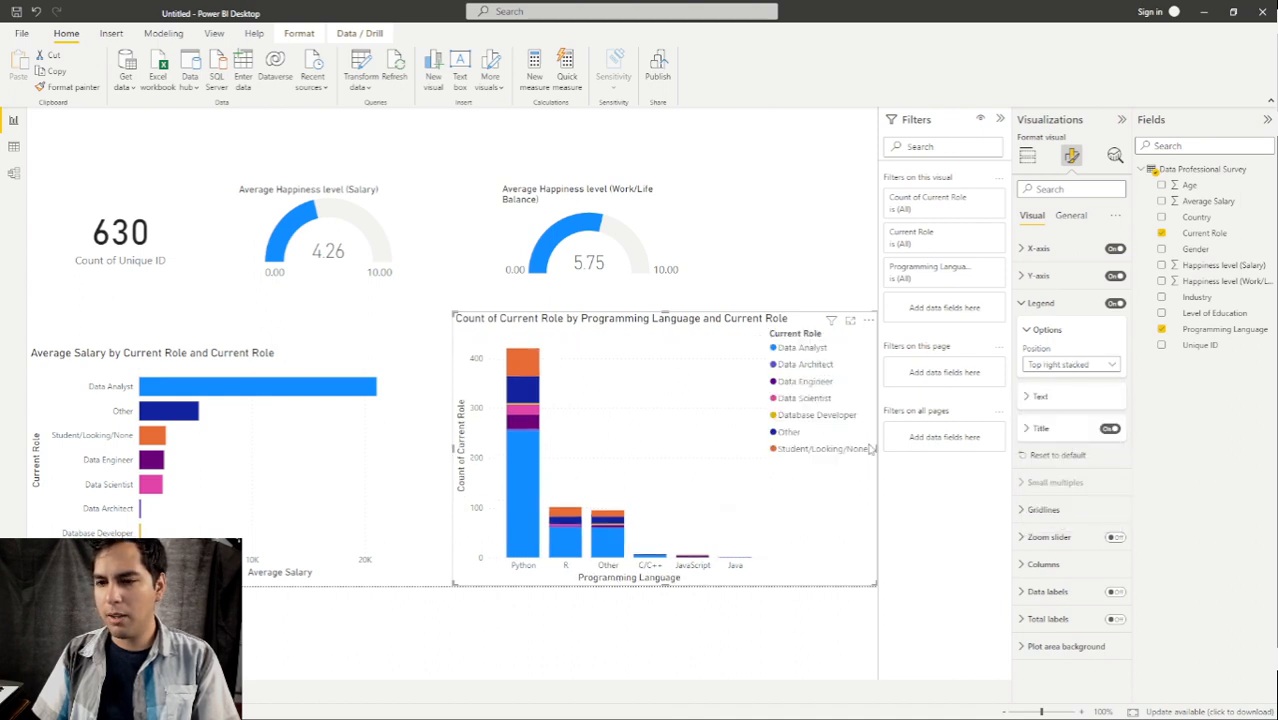
click(801, 632)
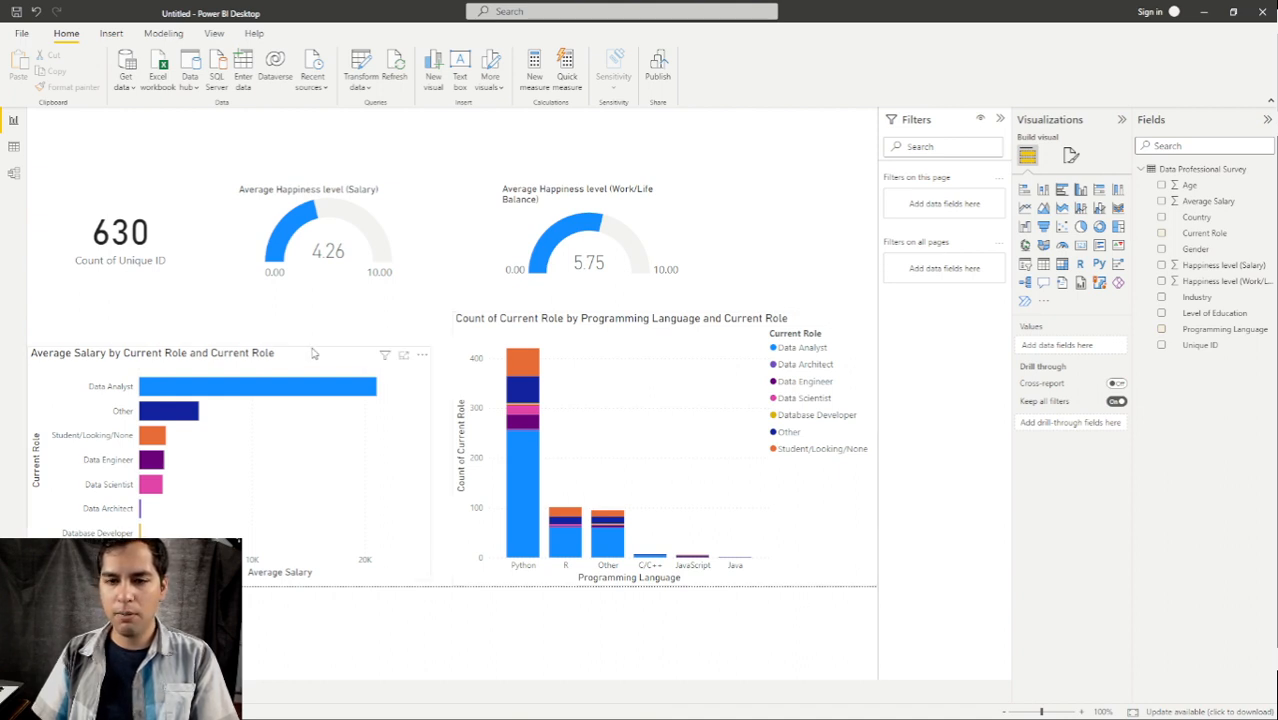
Lower the upper edge of the programming language column chart to align it with the top of the salary bar chart.
click(312, 352)
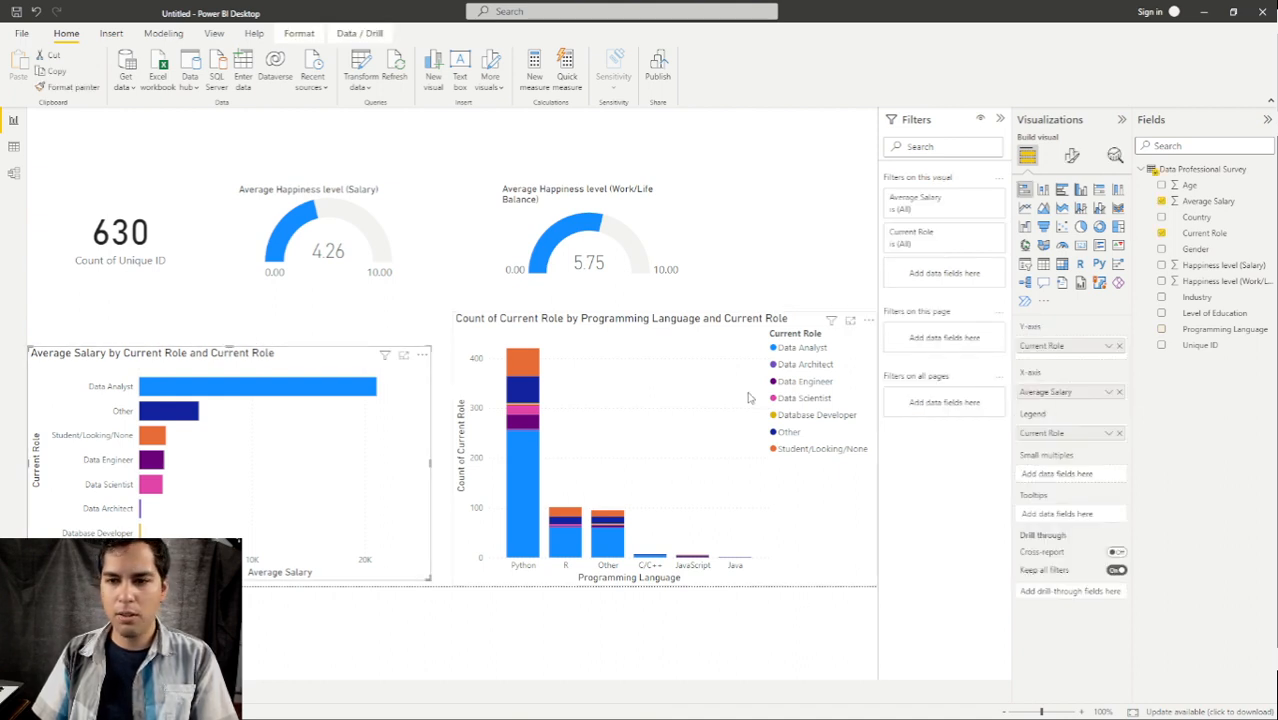
click(705, 350)
drag(665, 310, 660, 352)
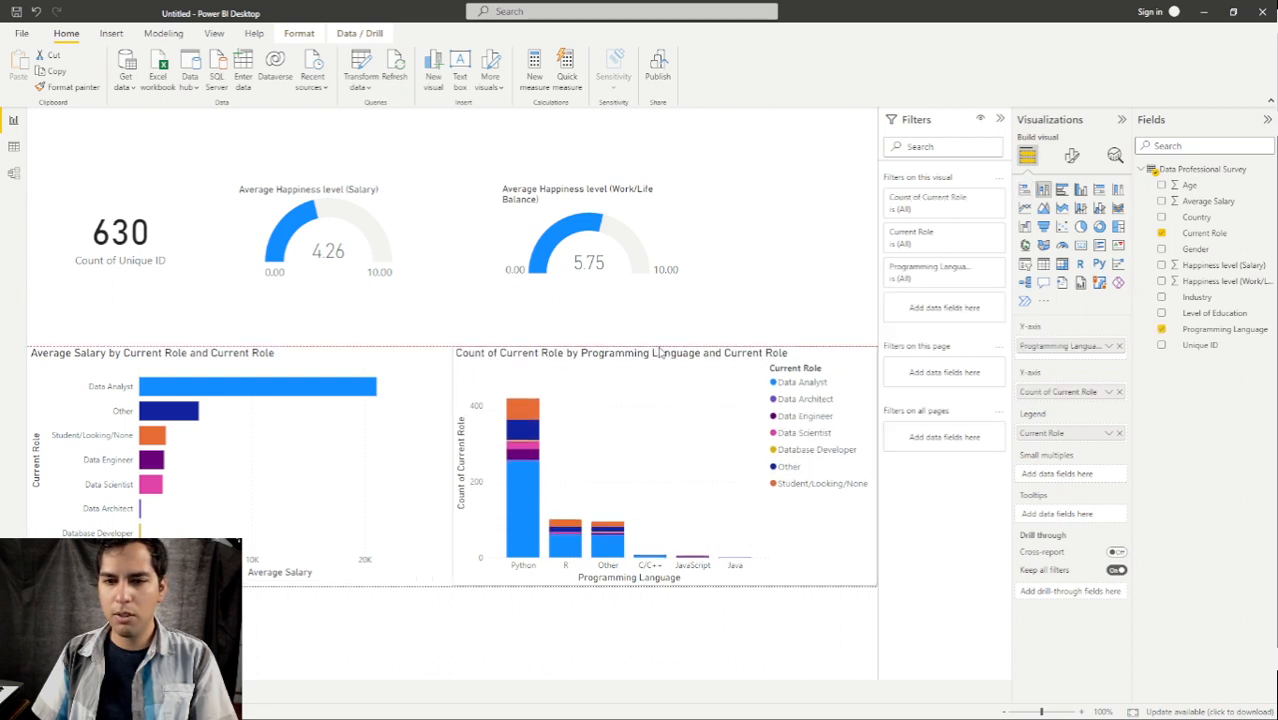
click(366, 313)
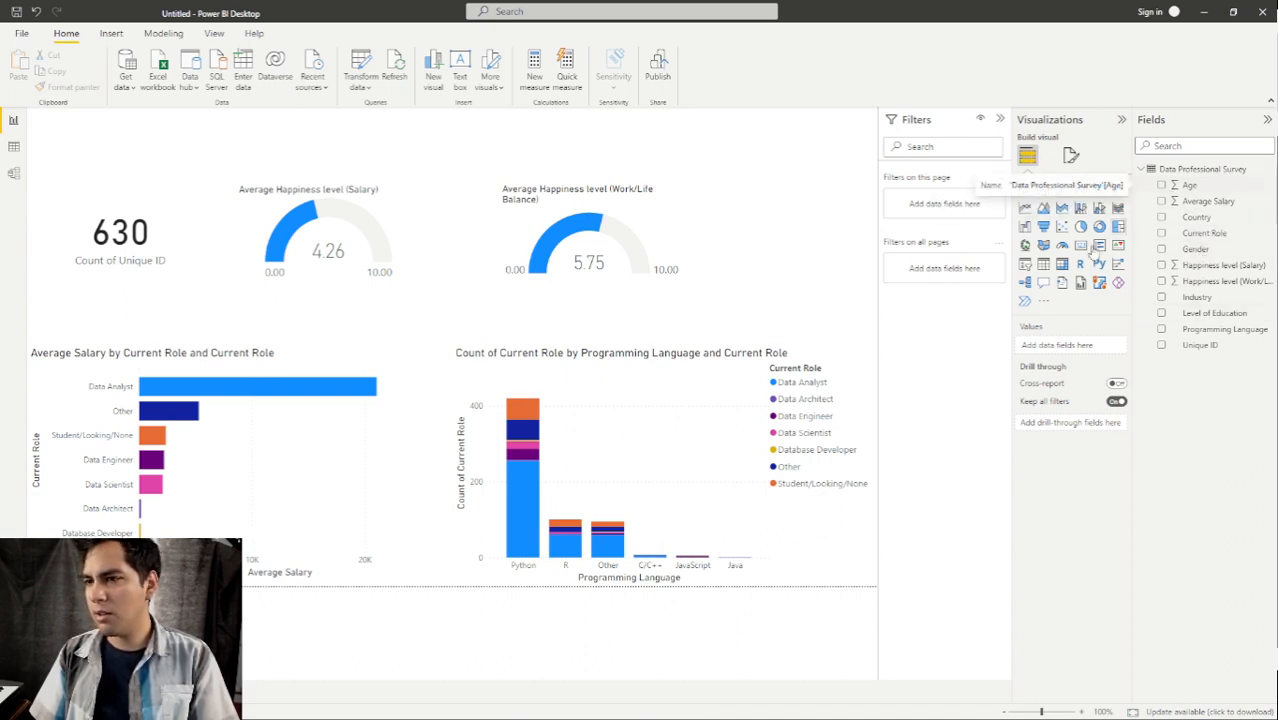
Add a card beside the work/life balance gauge showing the Average of Age.
click(1082, 245)
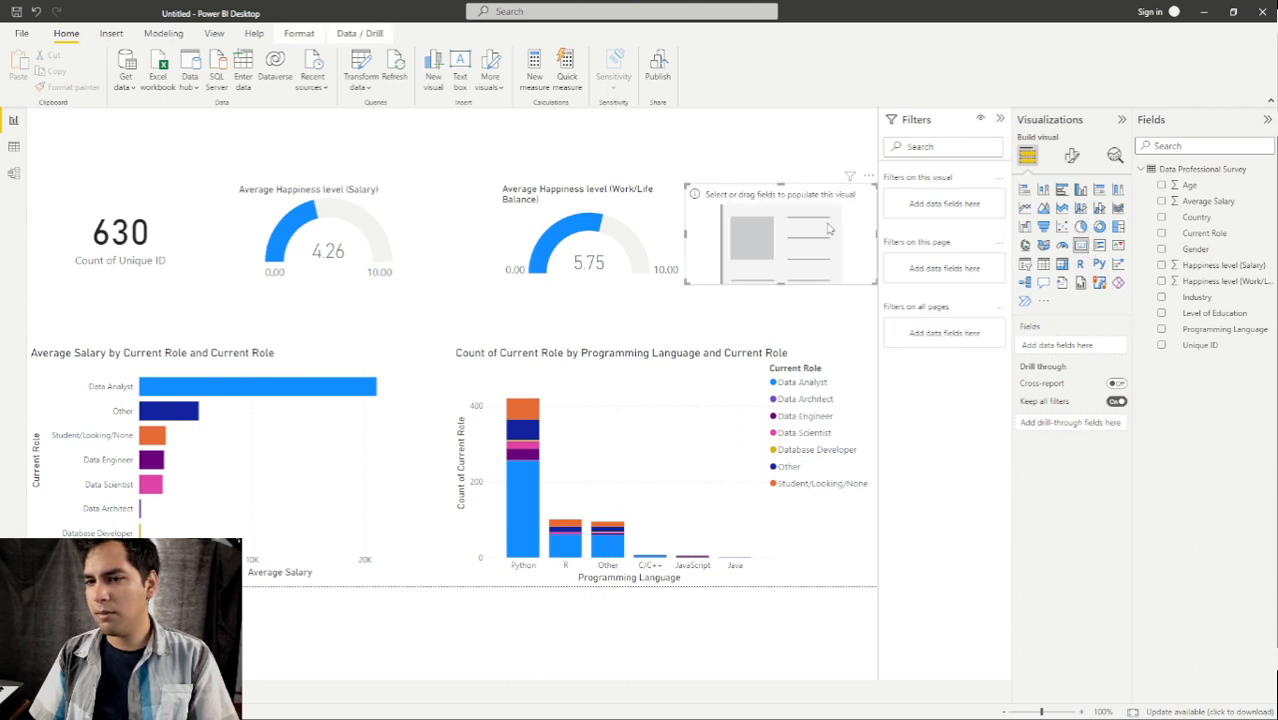
drag(1189, 186, 1100, 350)
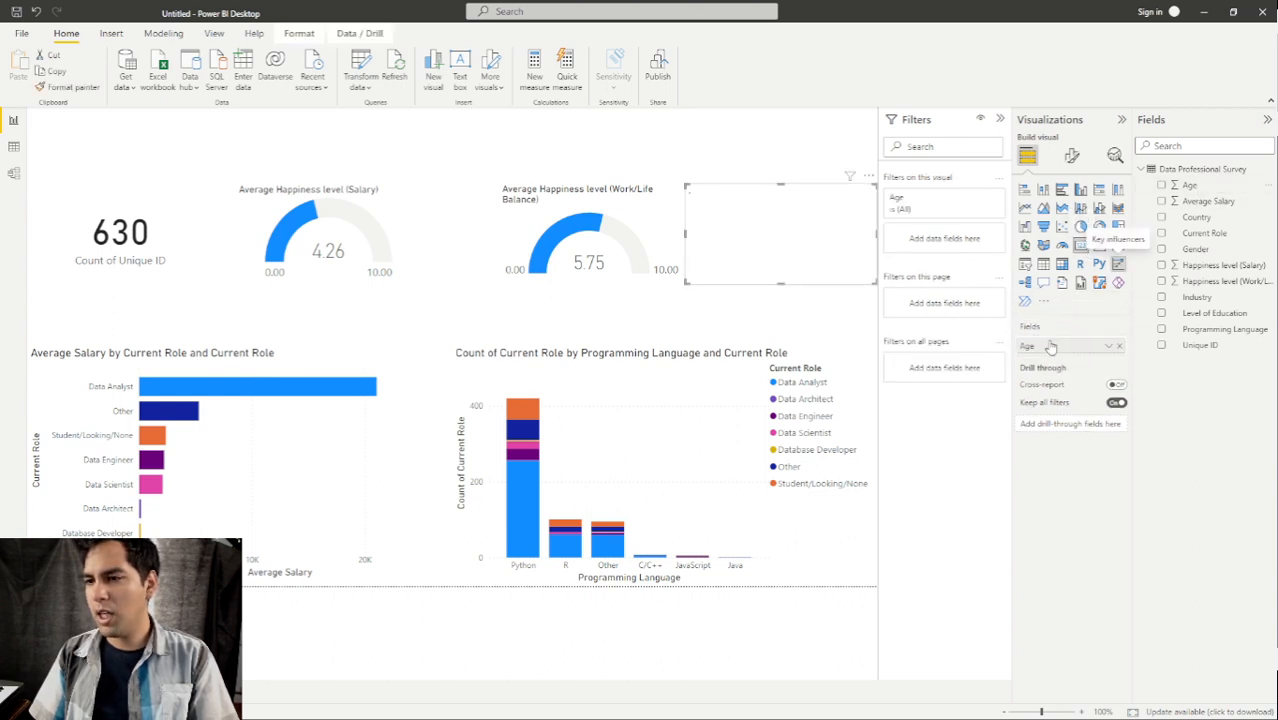
click(1107, 346)
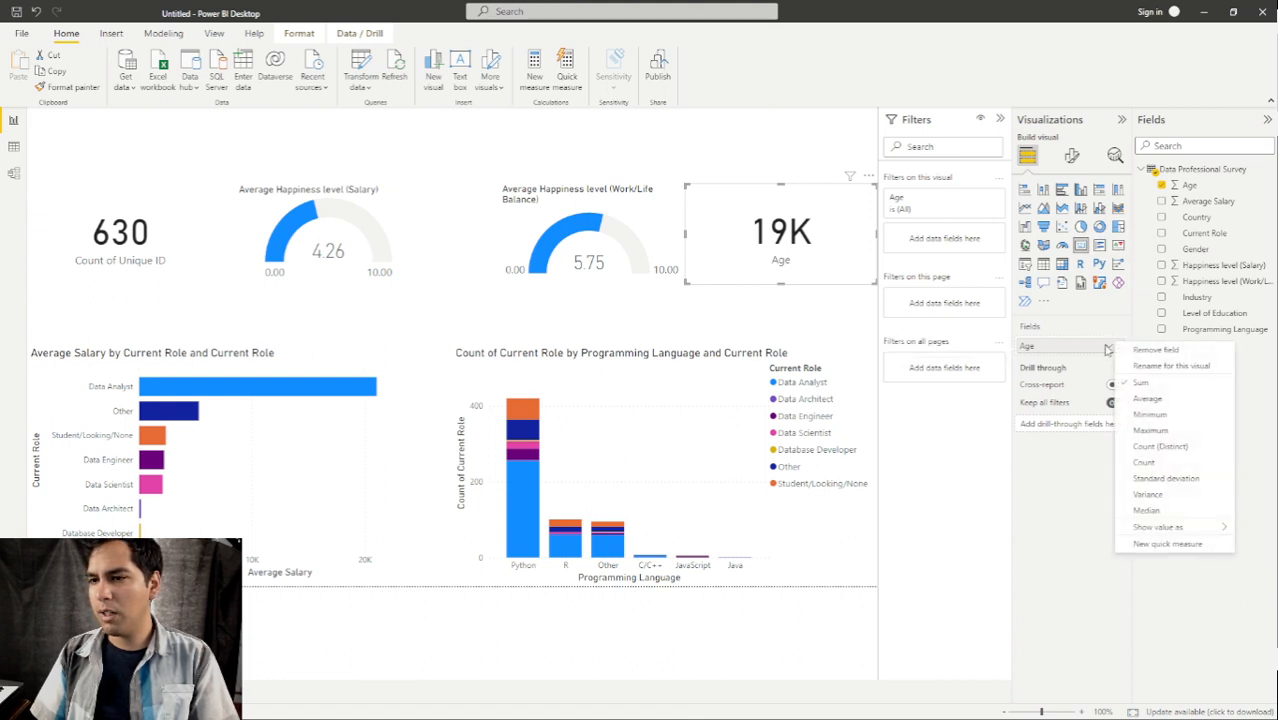
click(1150, 399)
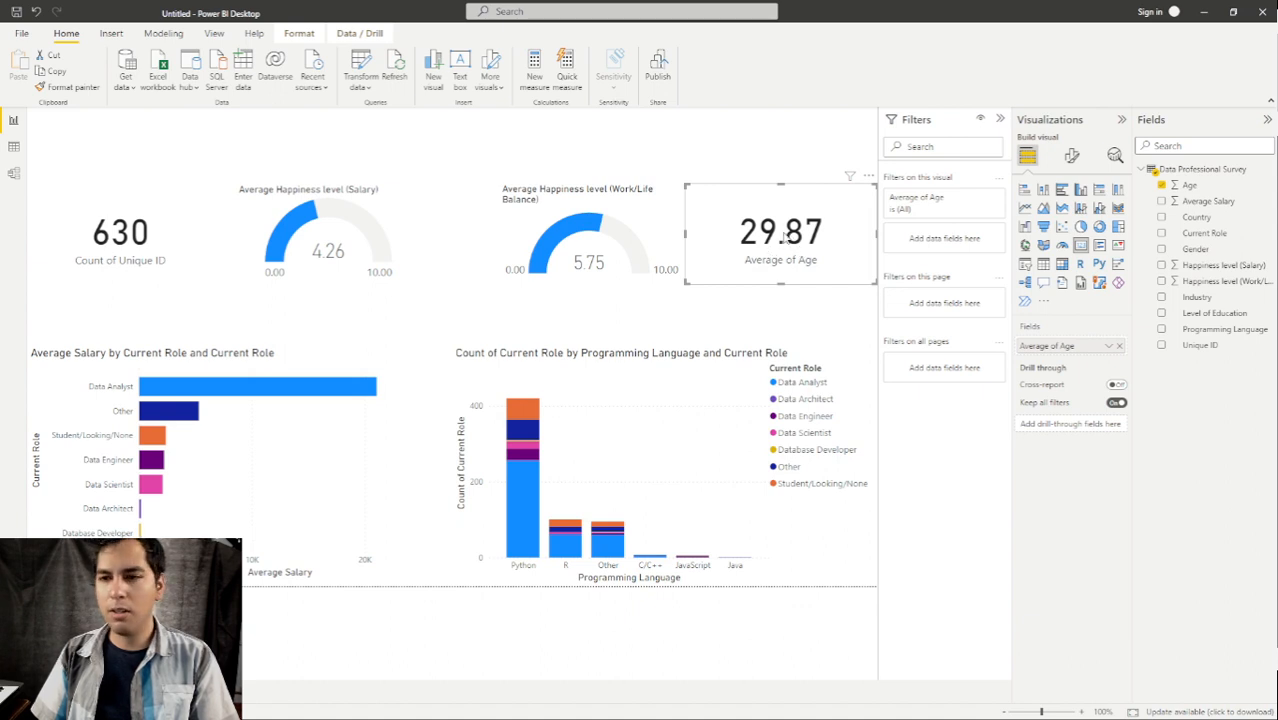
click(1108, 346)
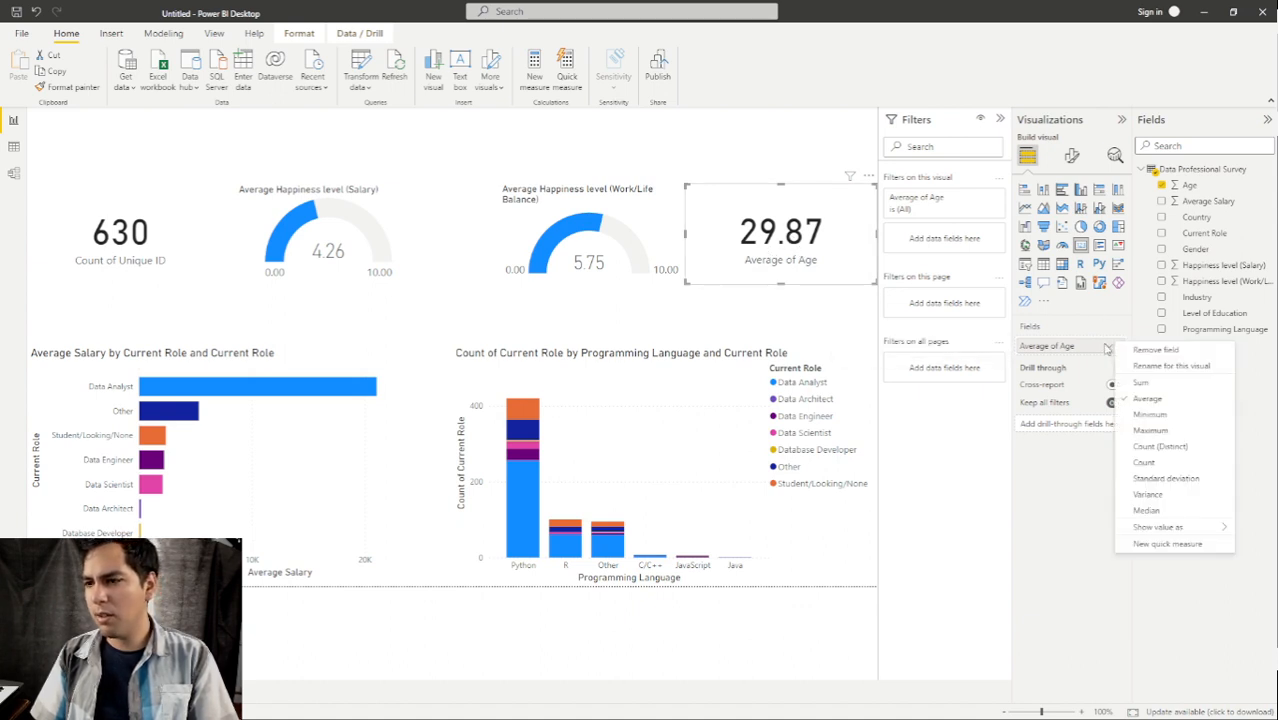
click(1203, 546)
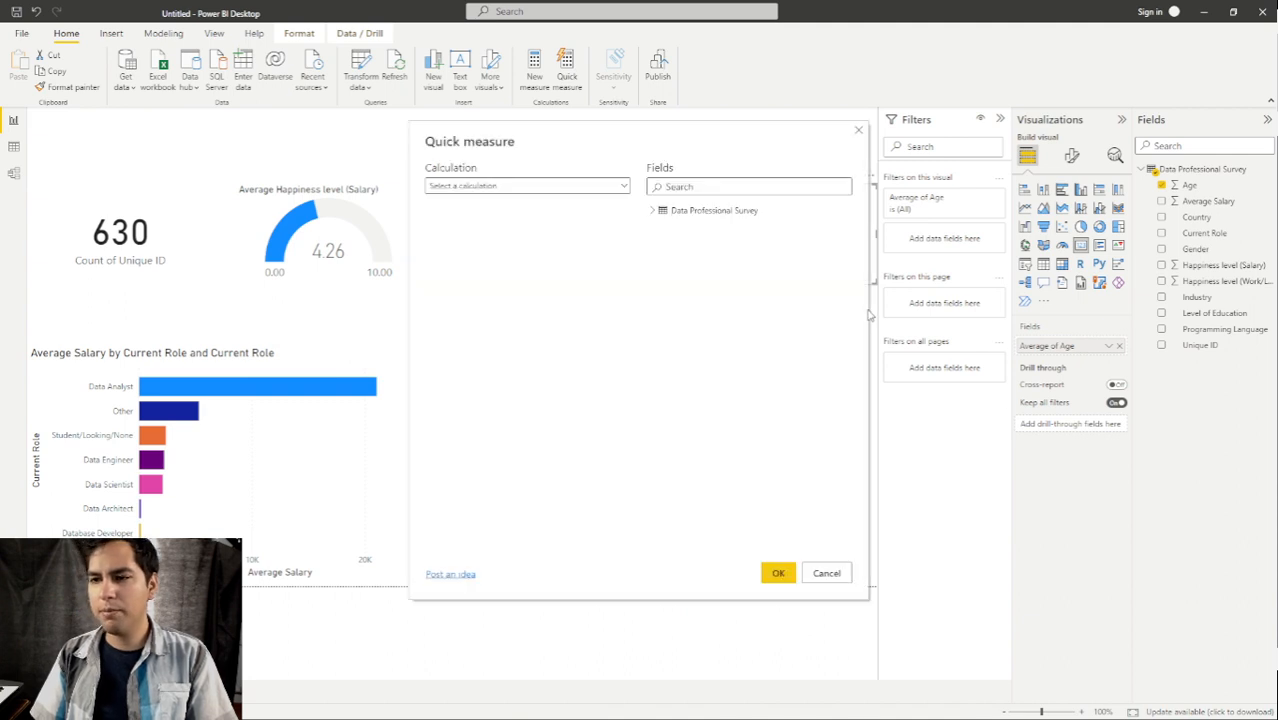
click(549, 188)
scroll(547, 251, down, 4)
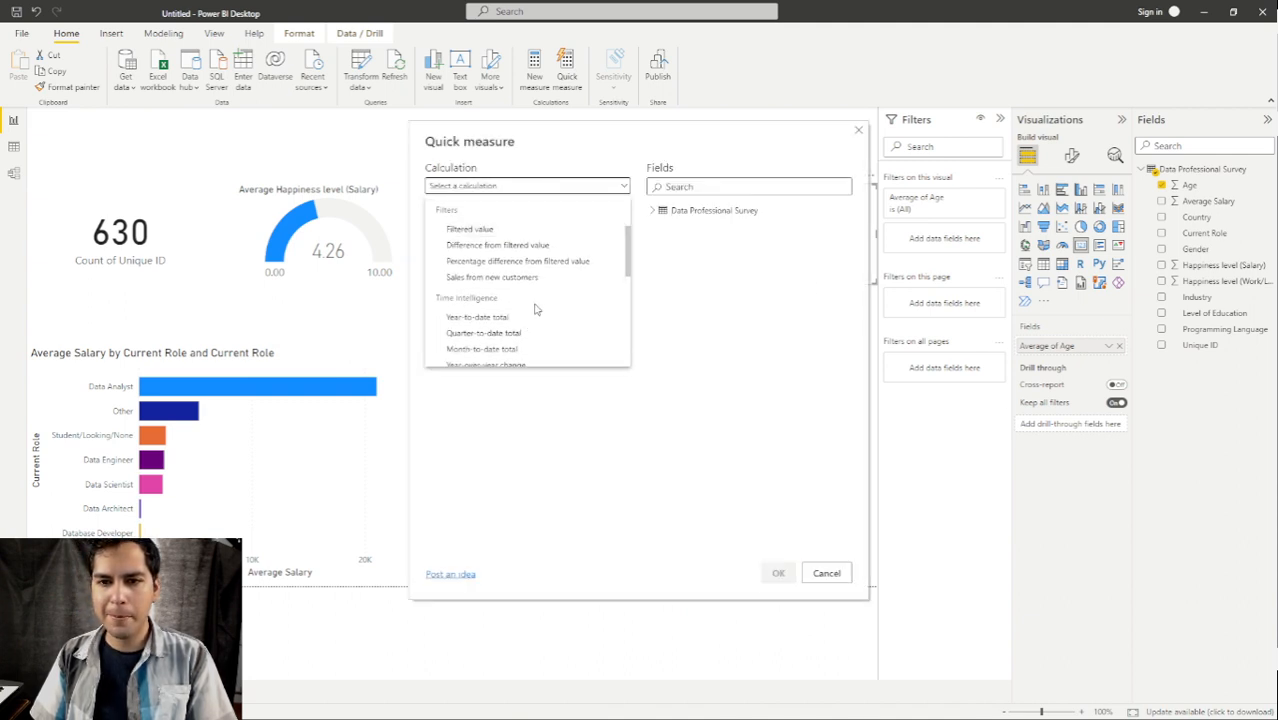
scroll(550, 288, down, 5)
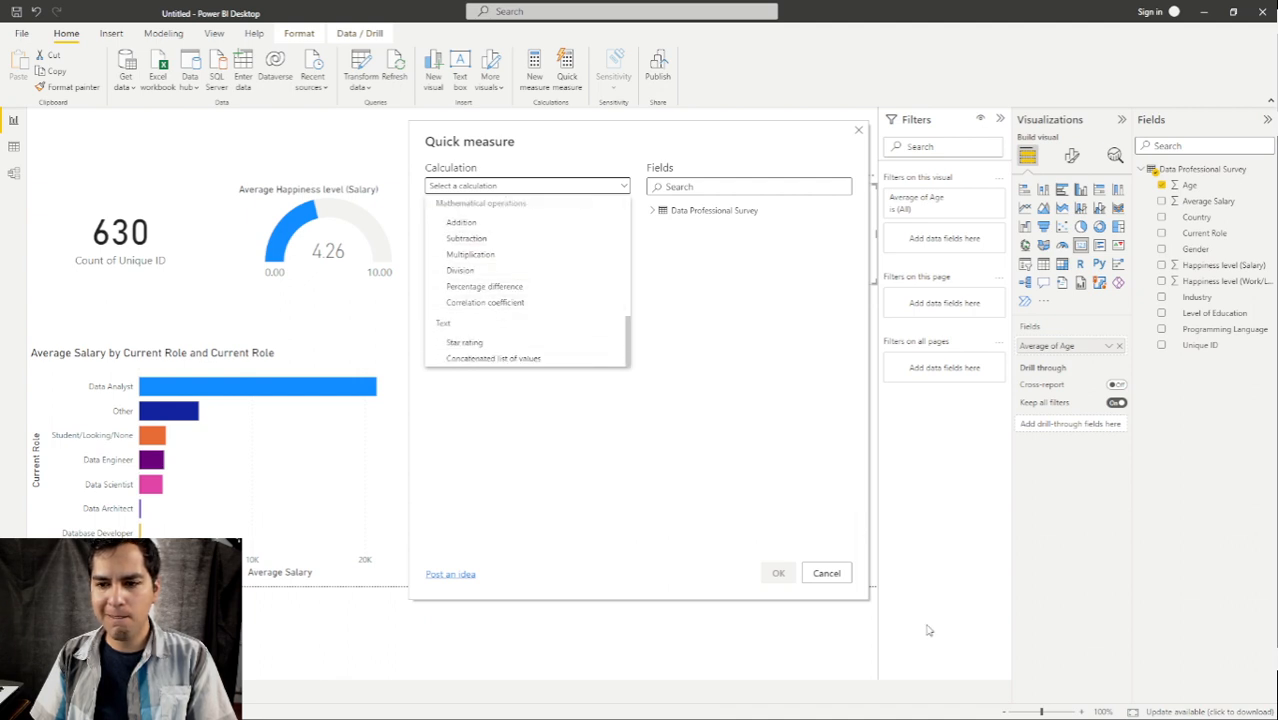
click(822, 577)
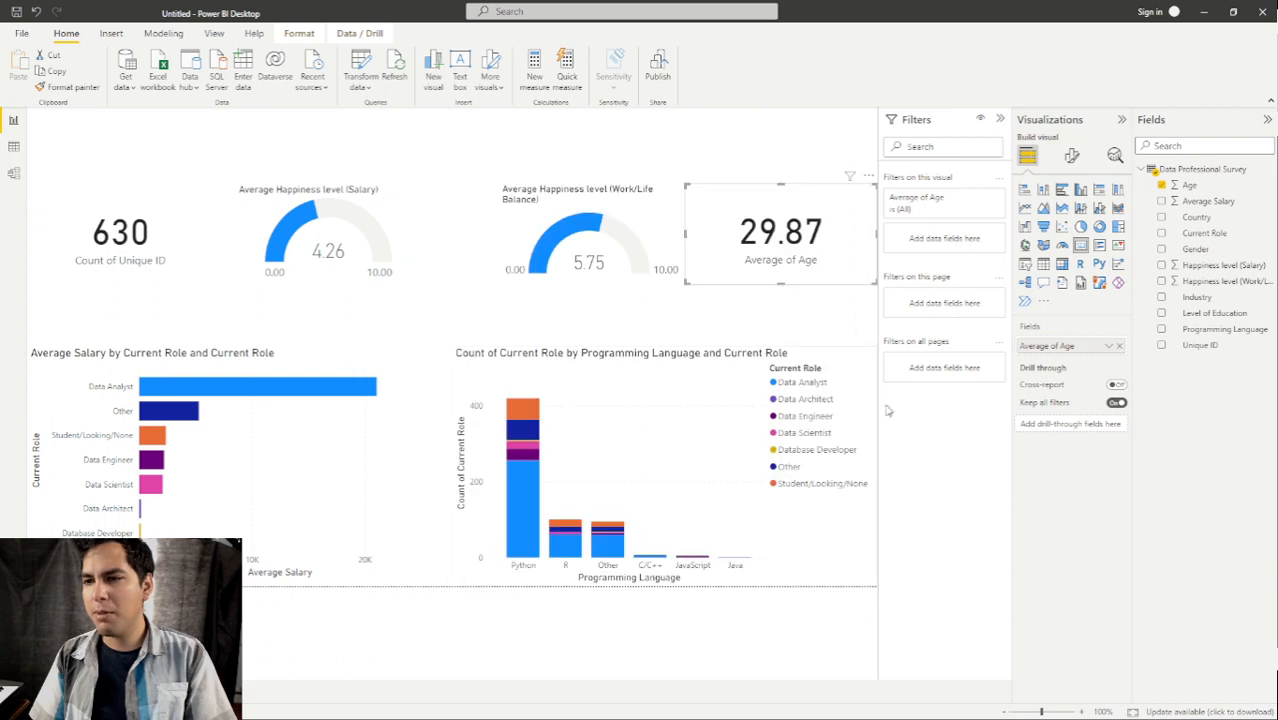
click(111, 33)
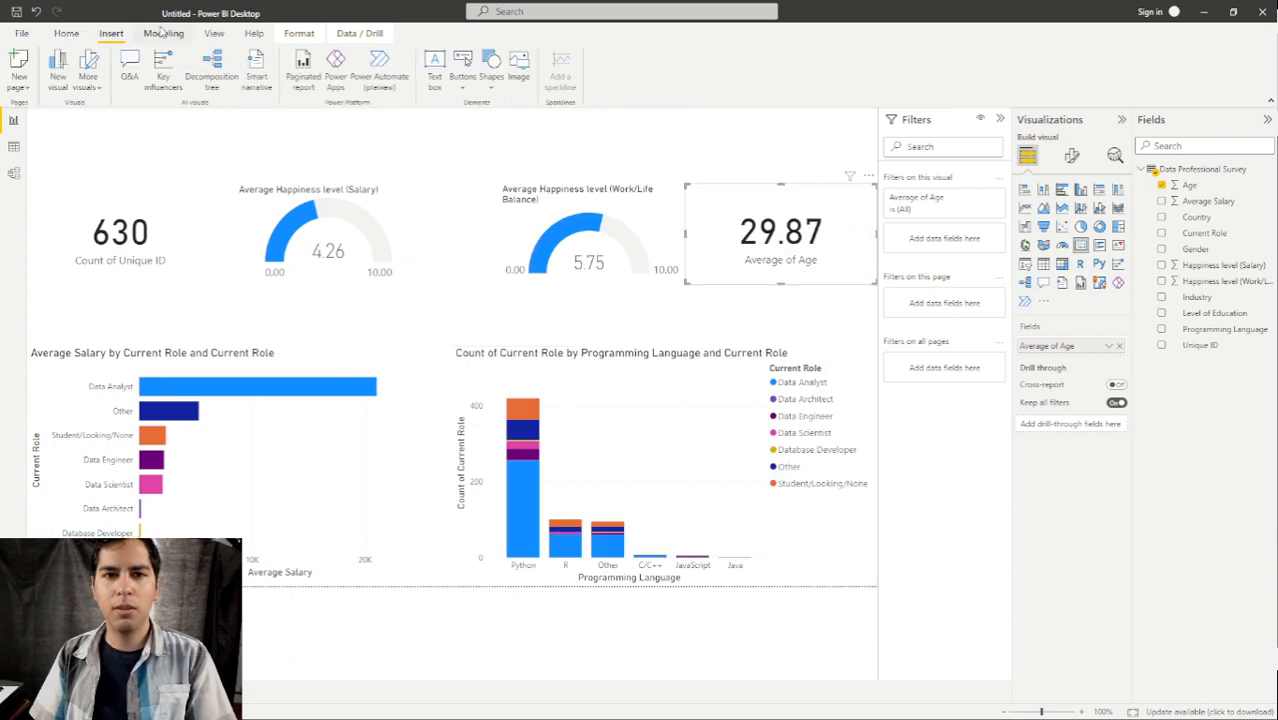
right_click(1195, 462)
click(1212, 438)
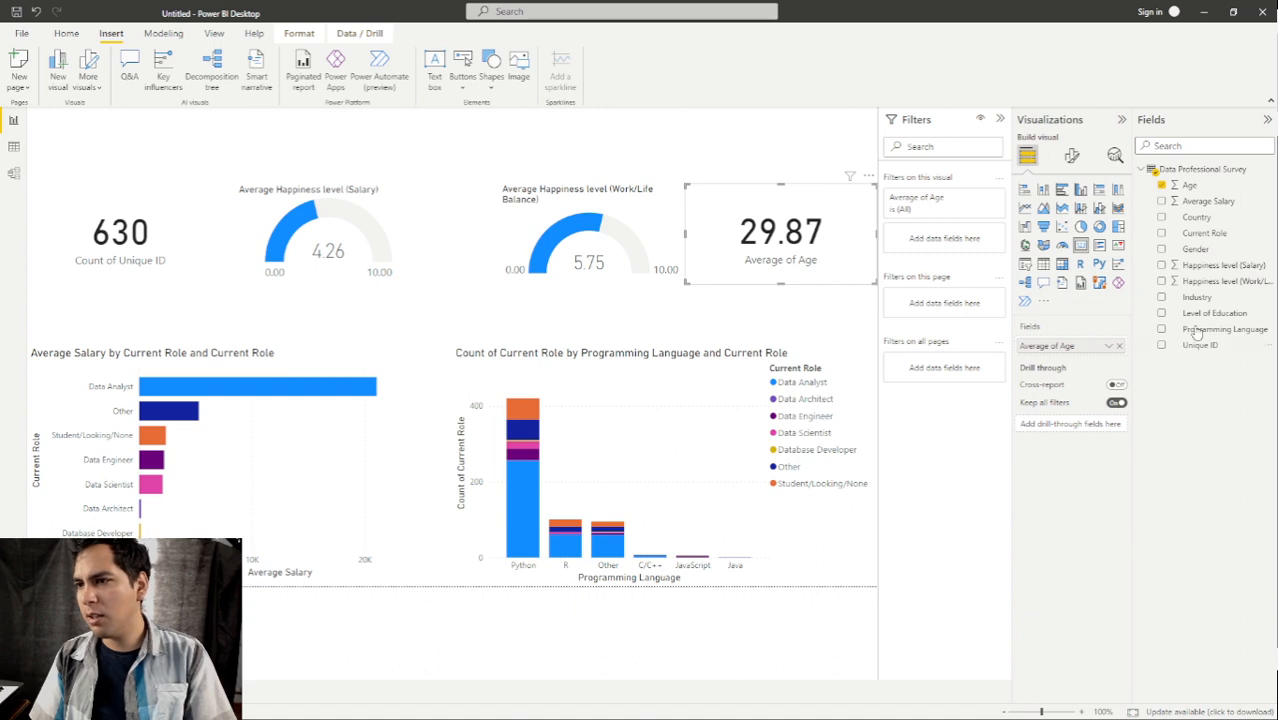
Create a new measure with the formula ROUND(AVERAGE('Data Professional Survey'[Age])).
click(158, 30)
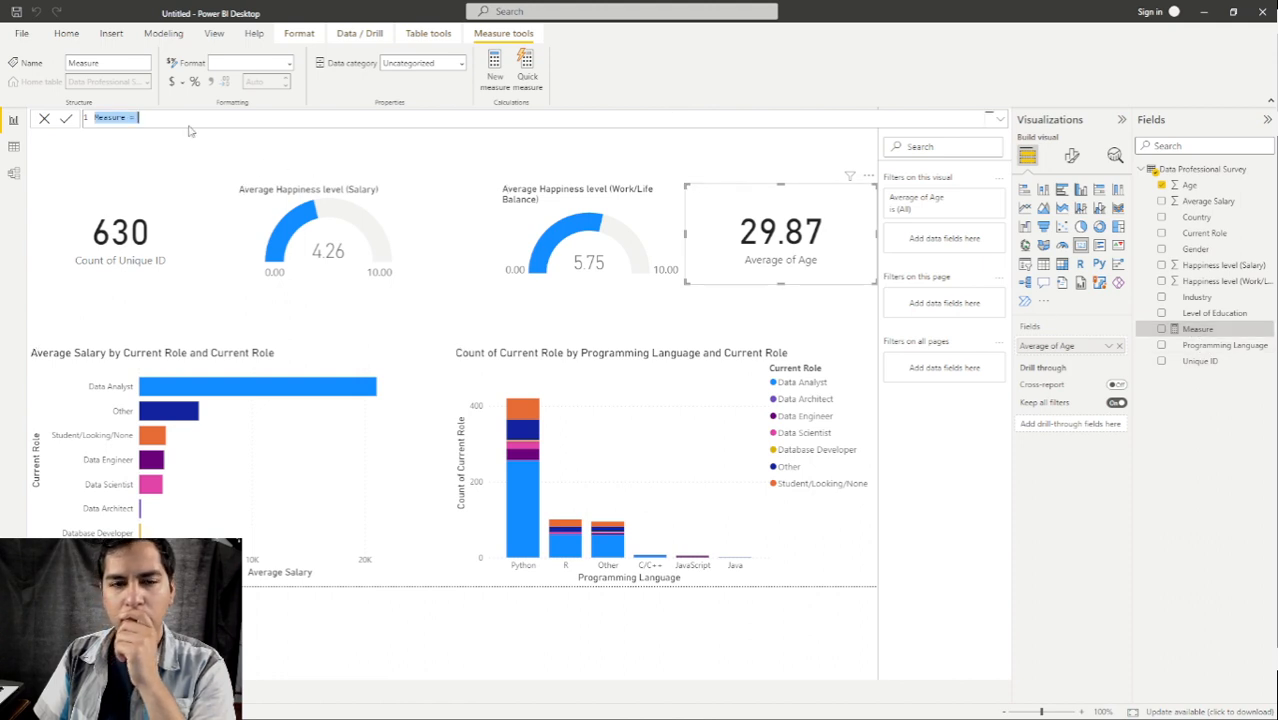
click(176, 118)
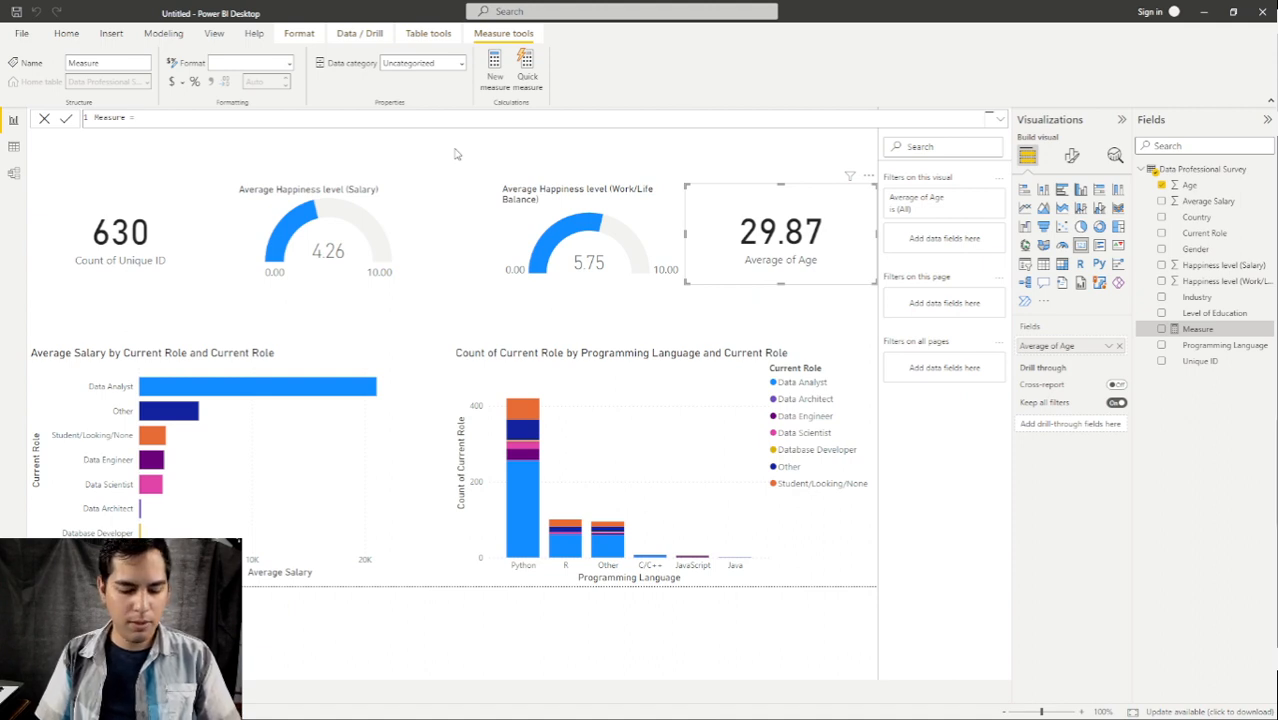
text(A)
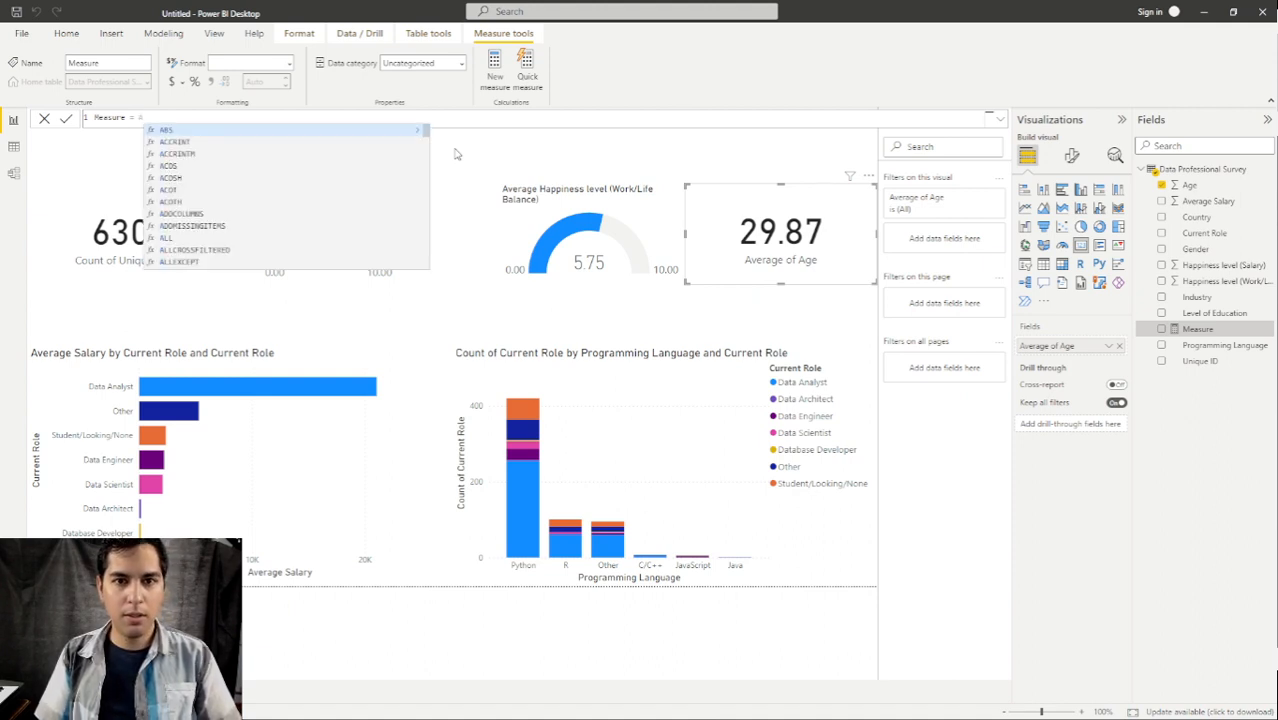
key(BackSpace)
text(ROU)
text(ND)
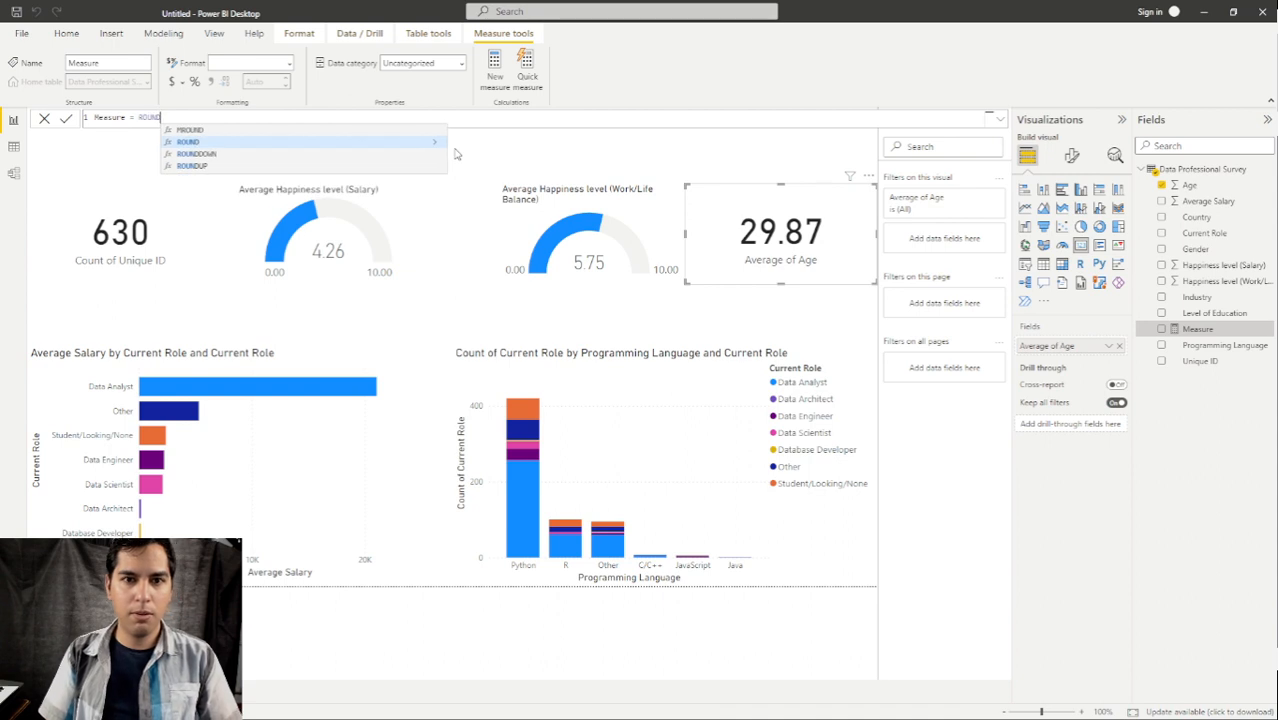
text((AVE)
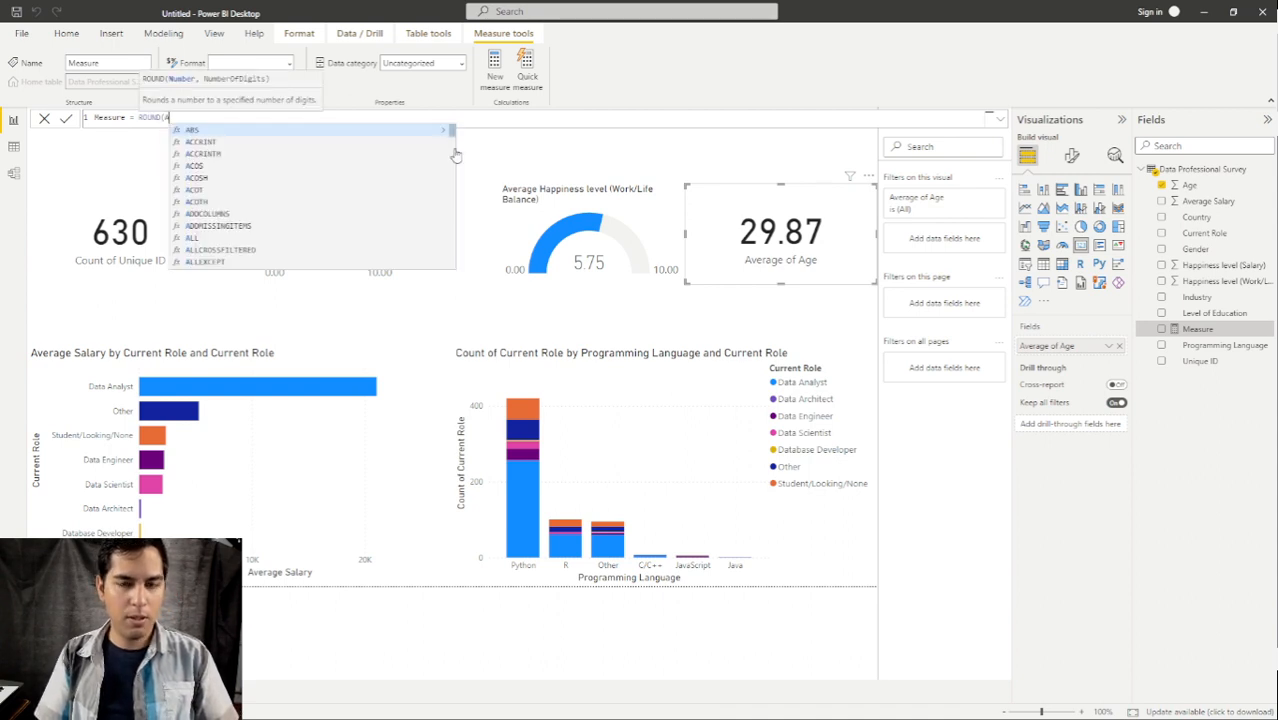
key(BackSpace)
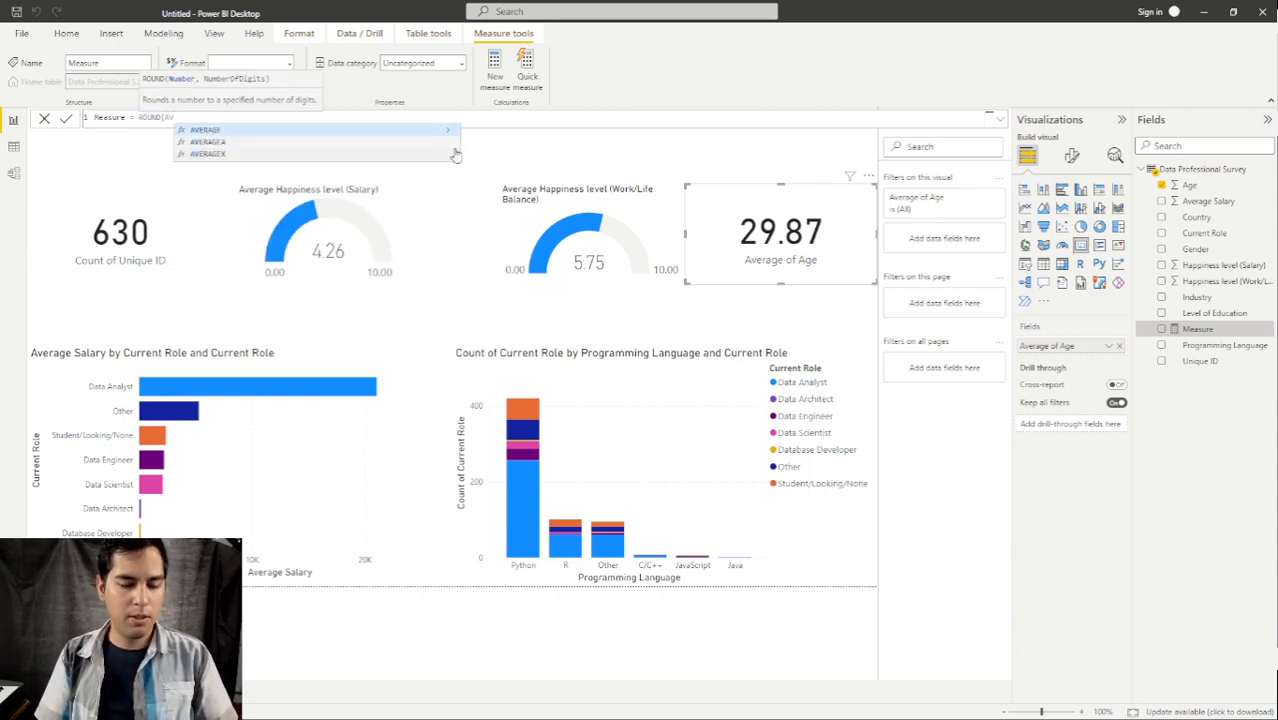
key(Tab)
text(AGE)
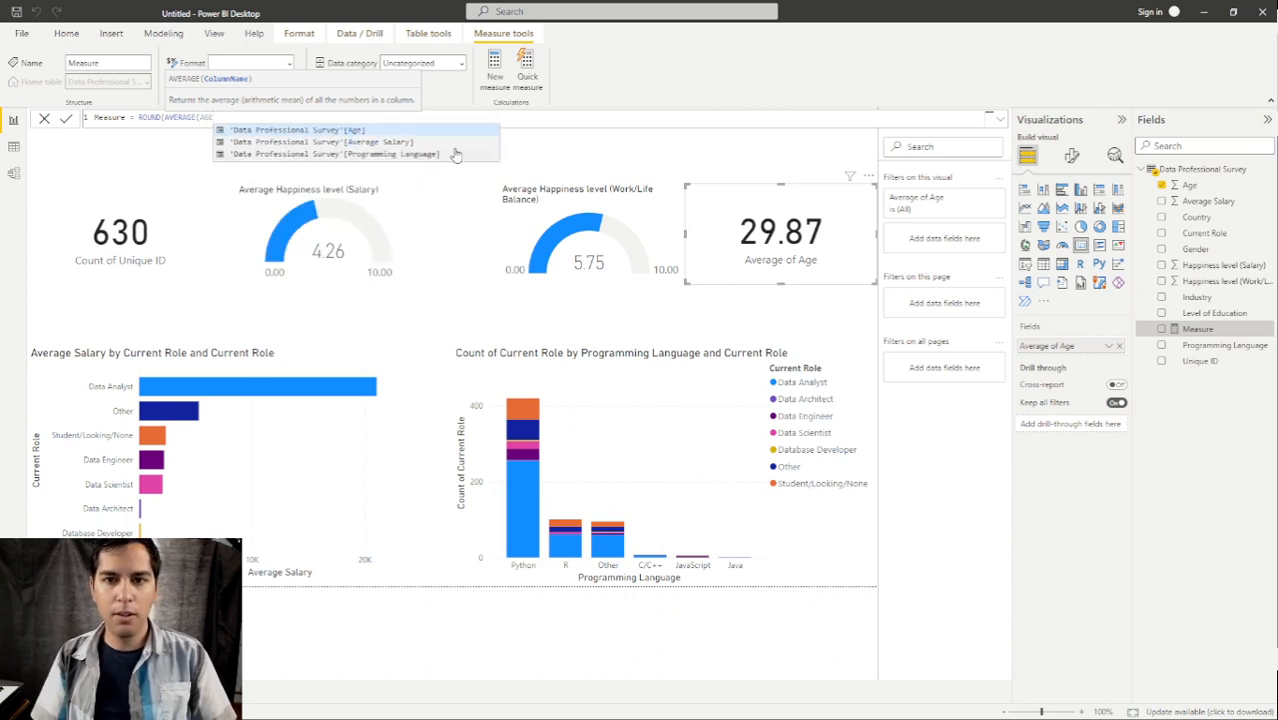
click(380, 131)
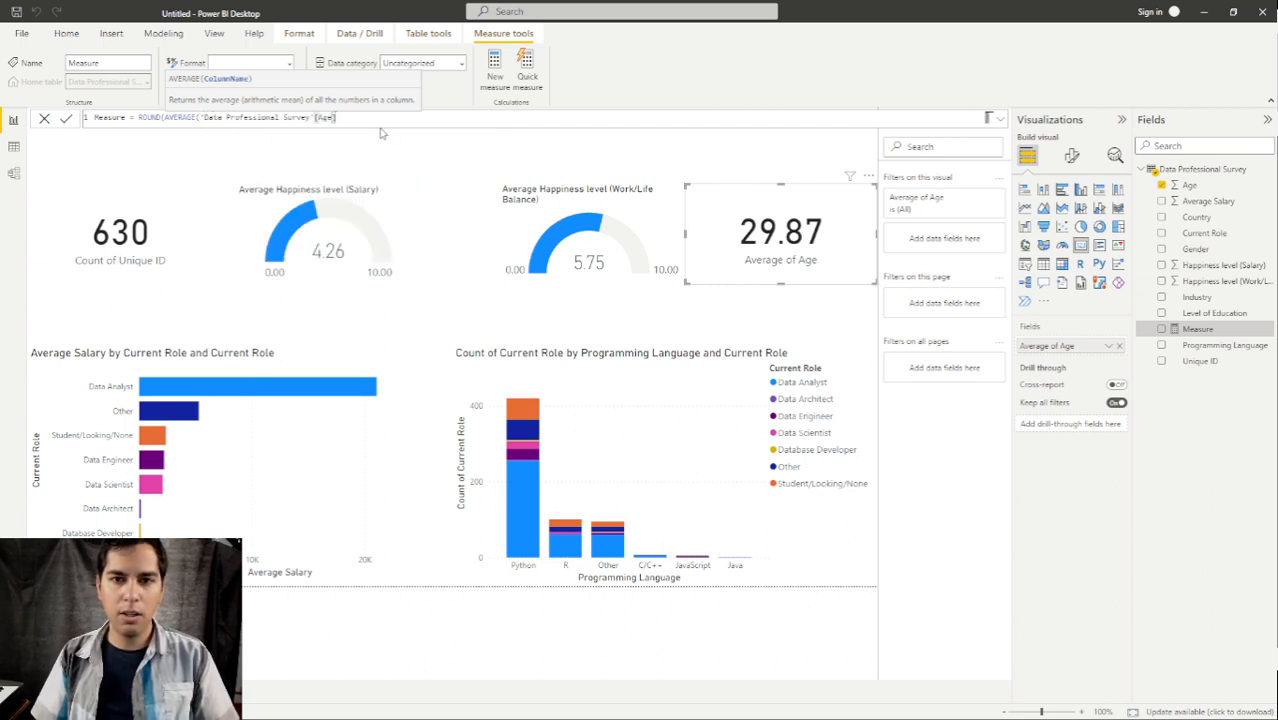
text()))
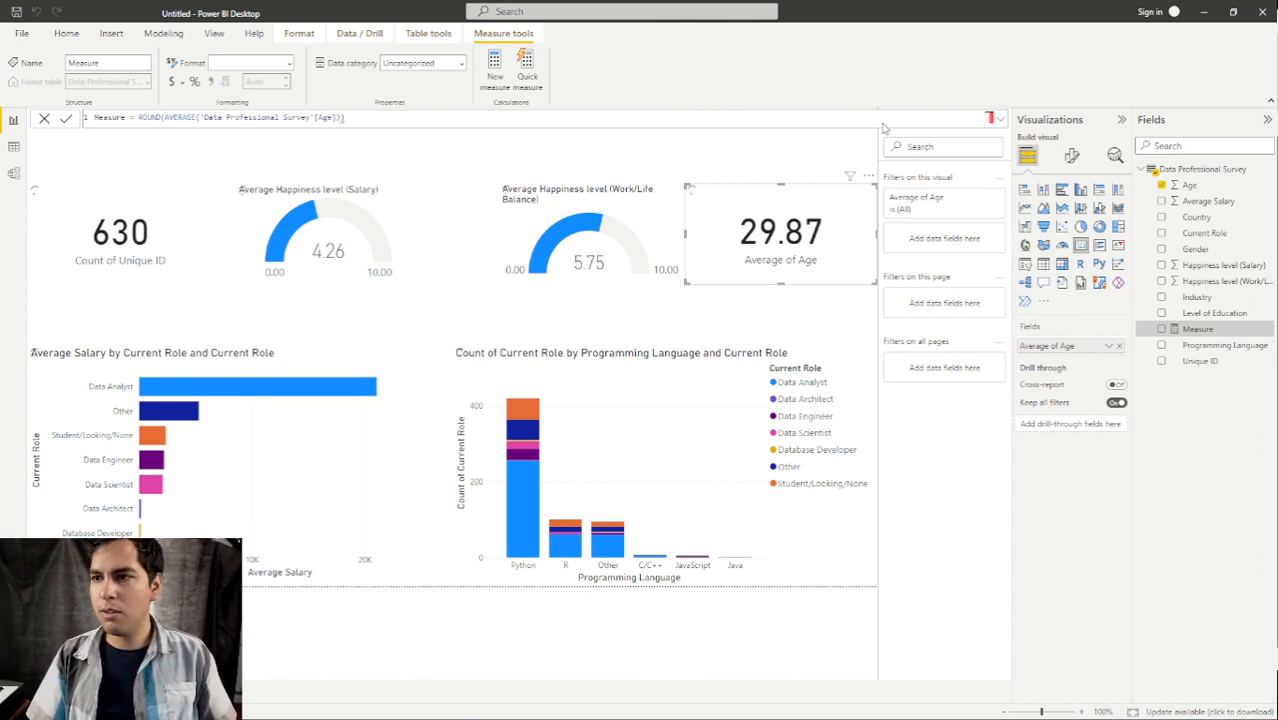
key(Return)
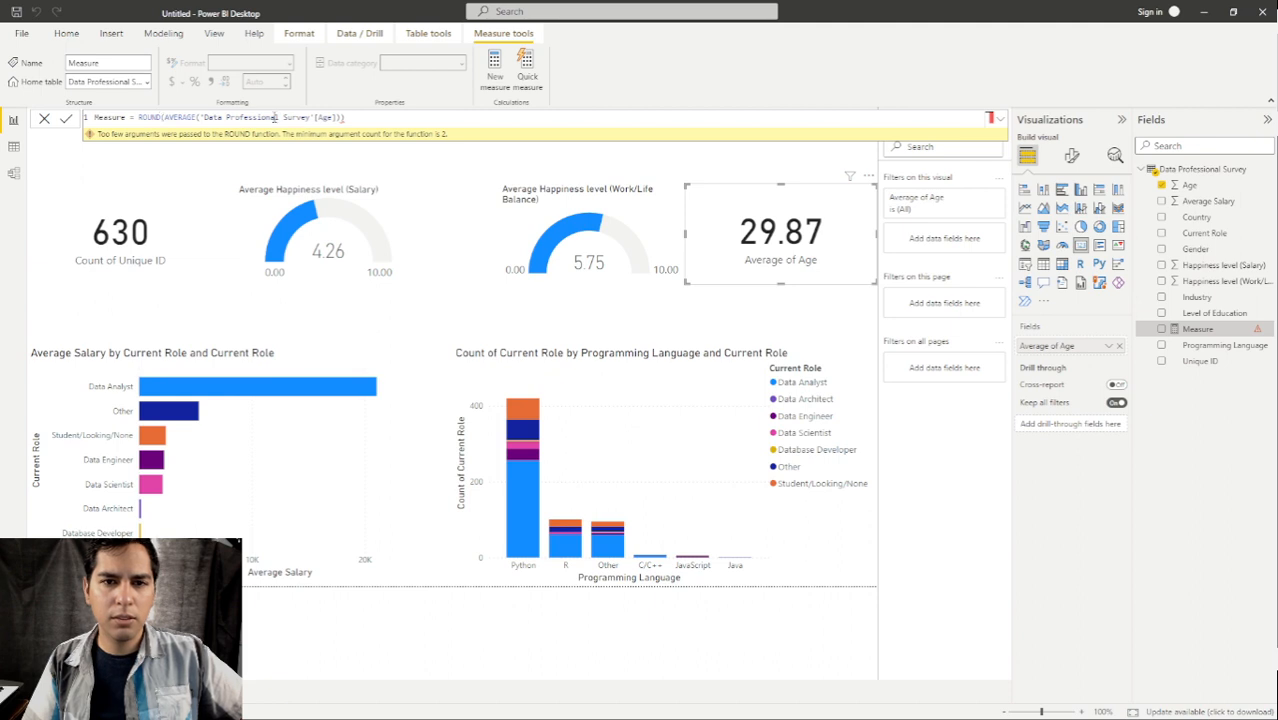
Replace the ROUND function with CEILING in the measure's formula, keeping the average of Age inside it.
key(BackSpace)
key(BackSpace)
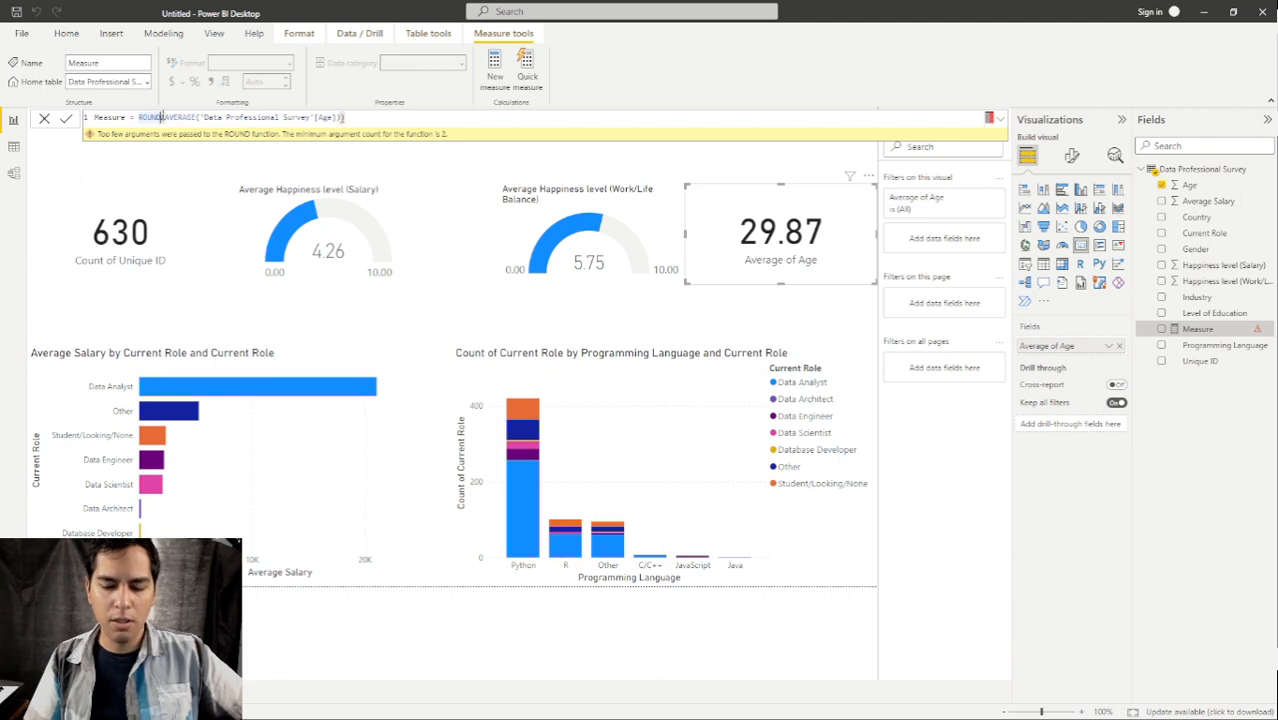
key(BackSpace)
key(BackSpace)
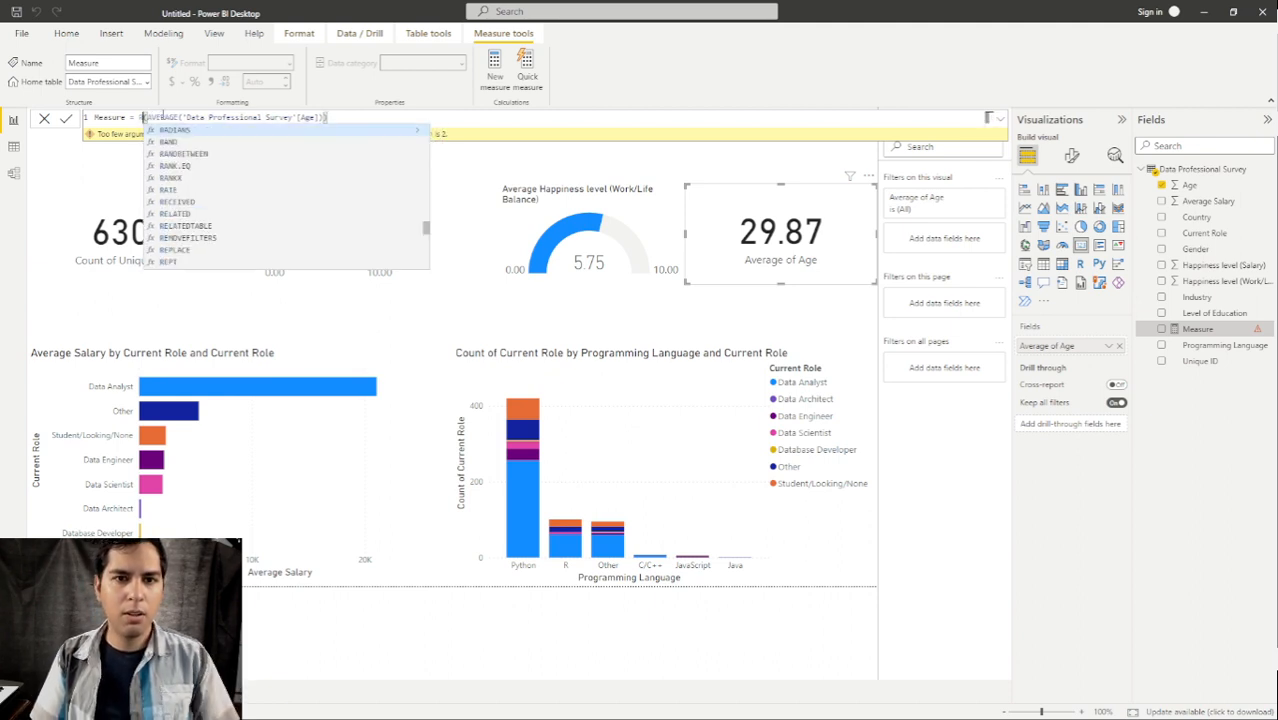
key(BackSpace)
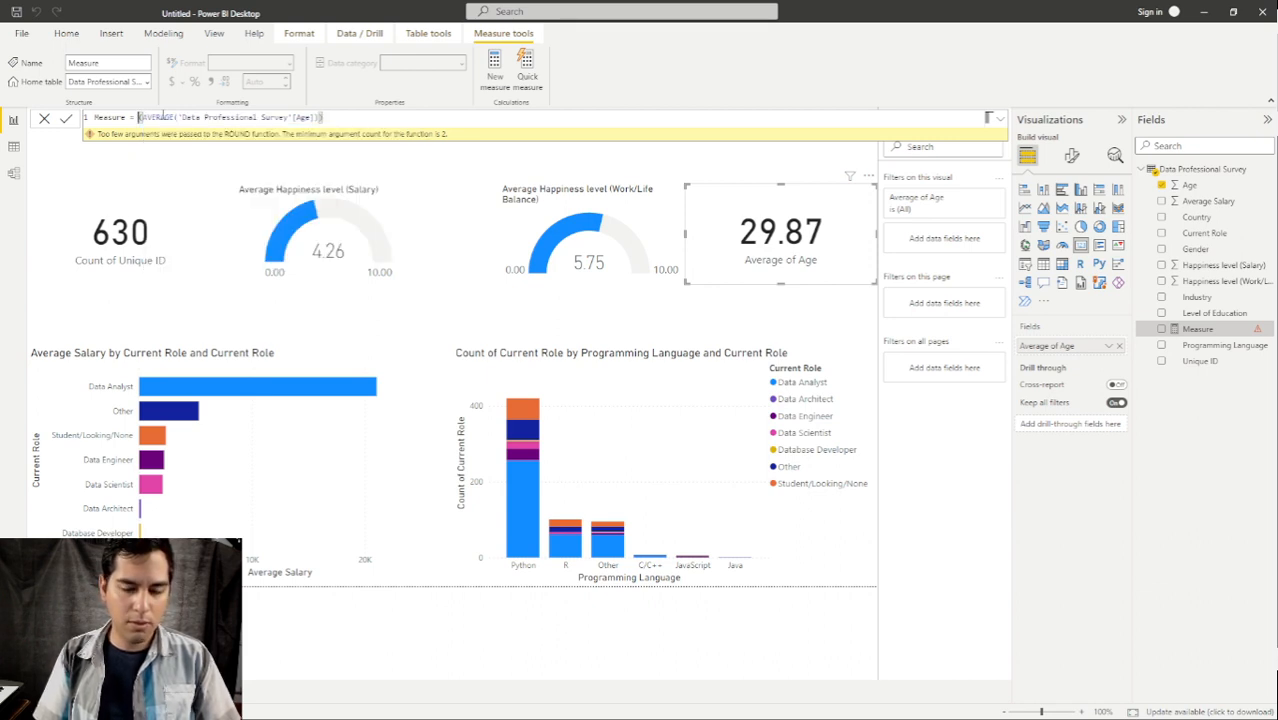
text(CE)
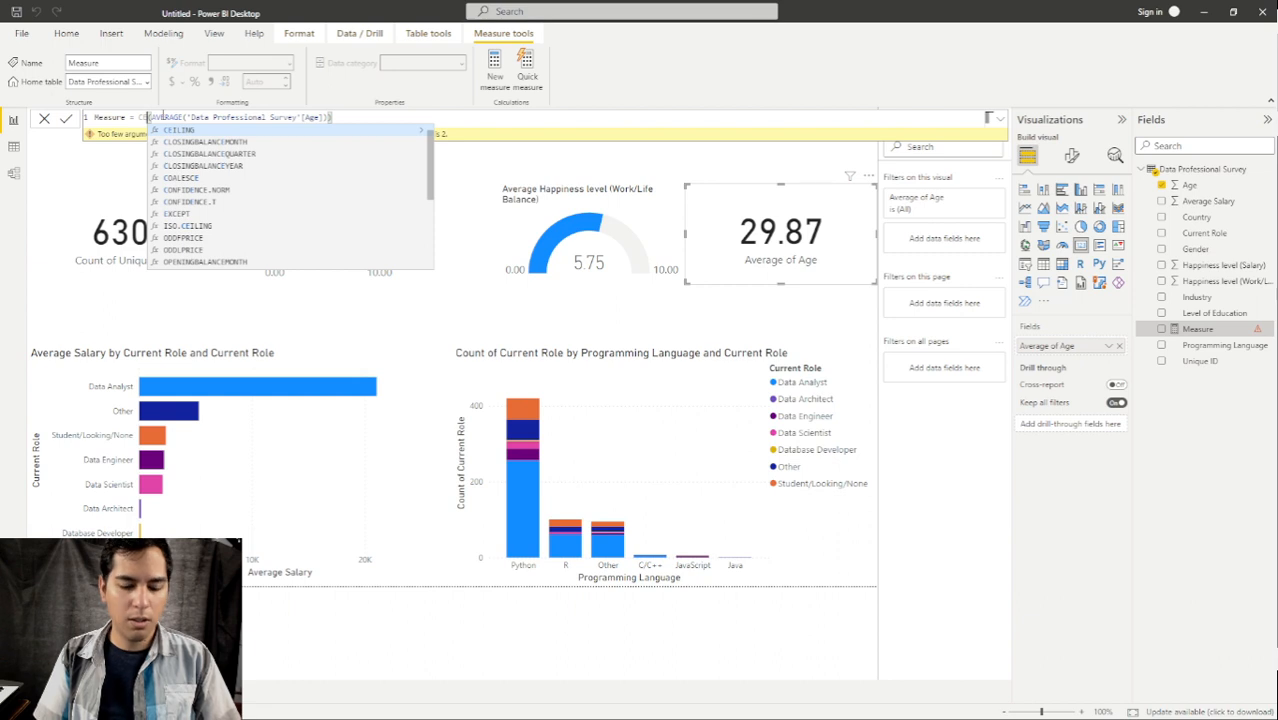
key(Tab)
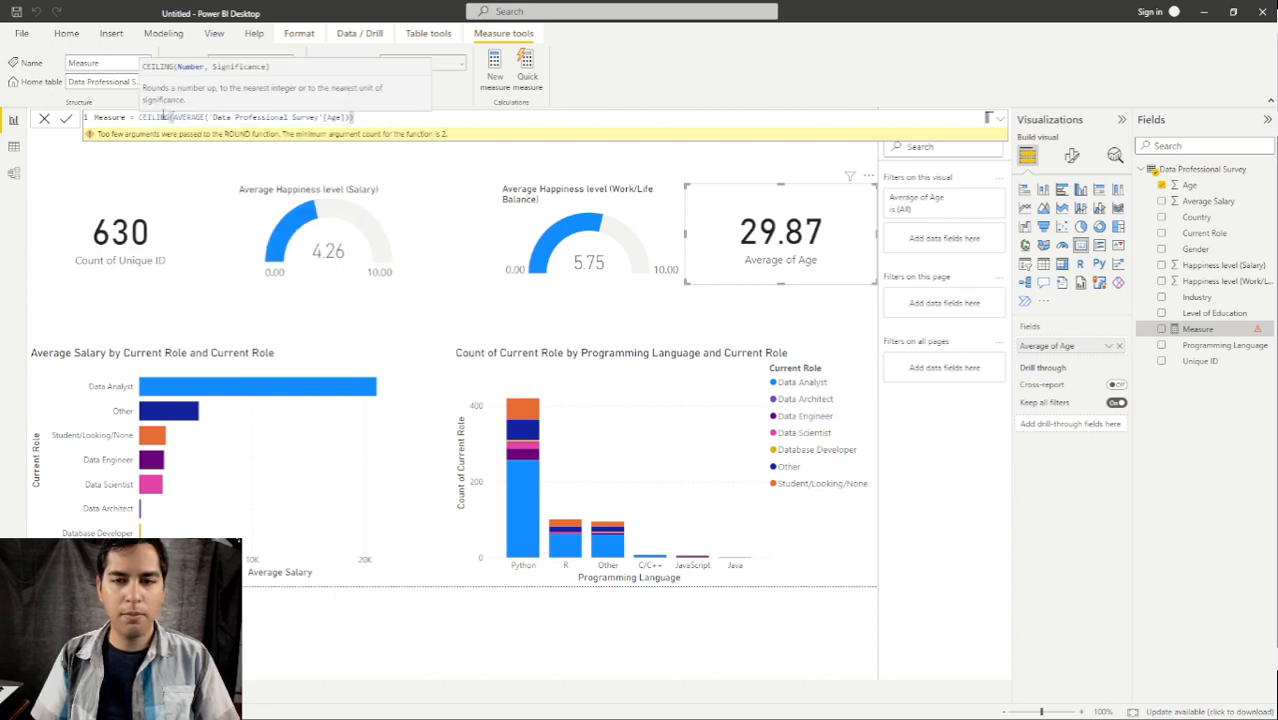
click(164, 118)
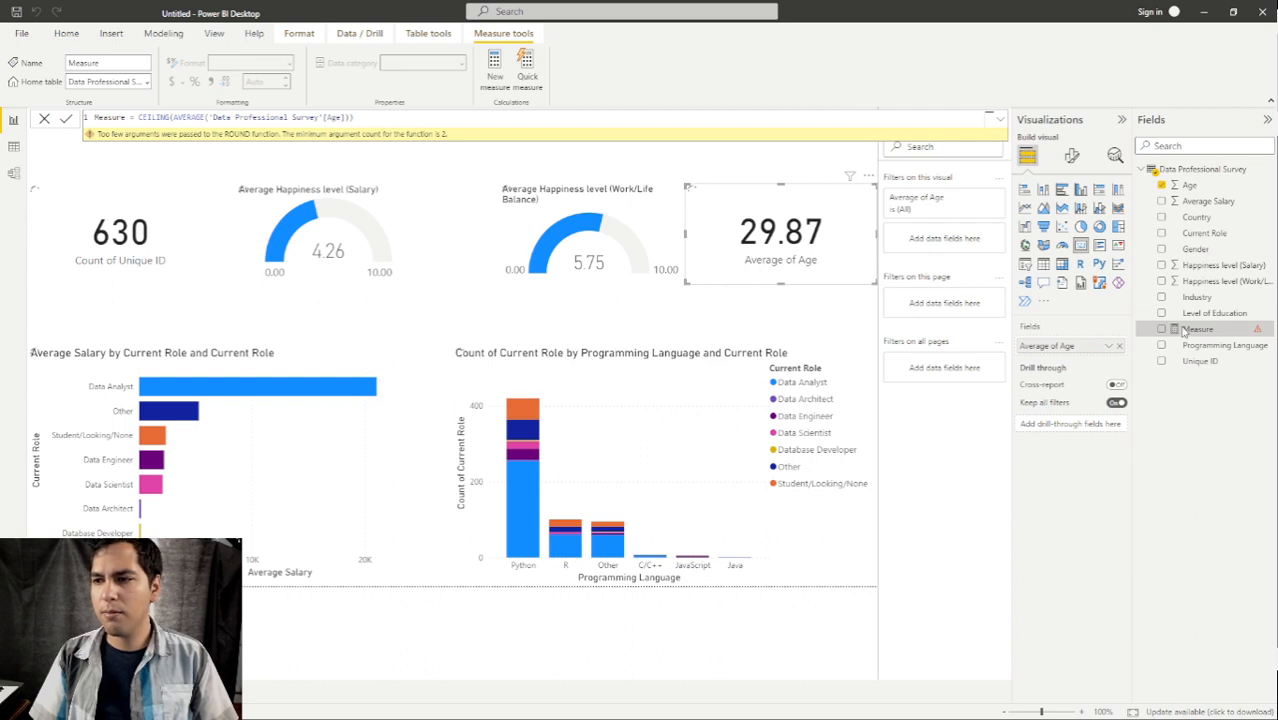
click(1176, 336)
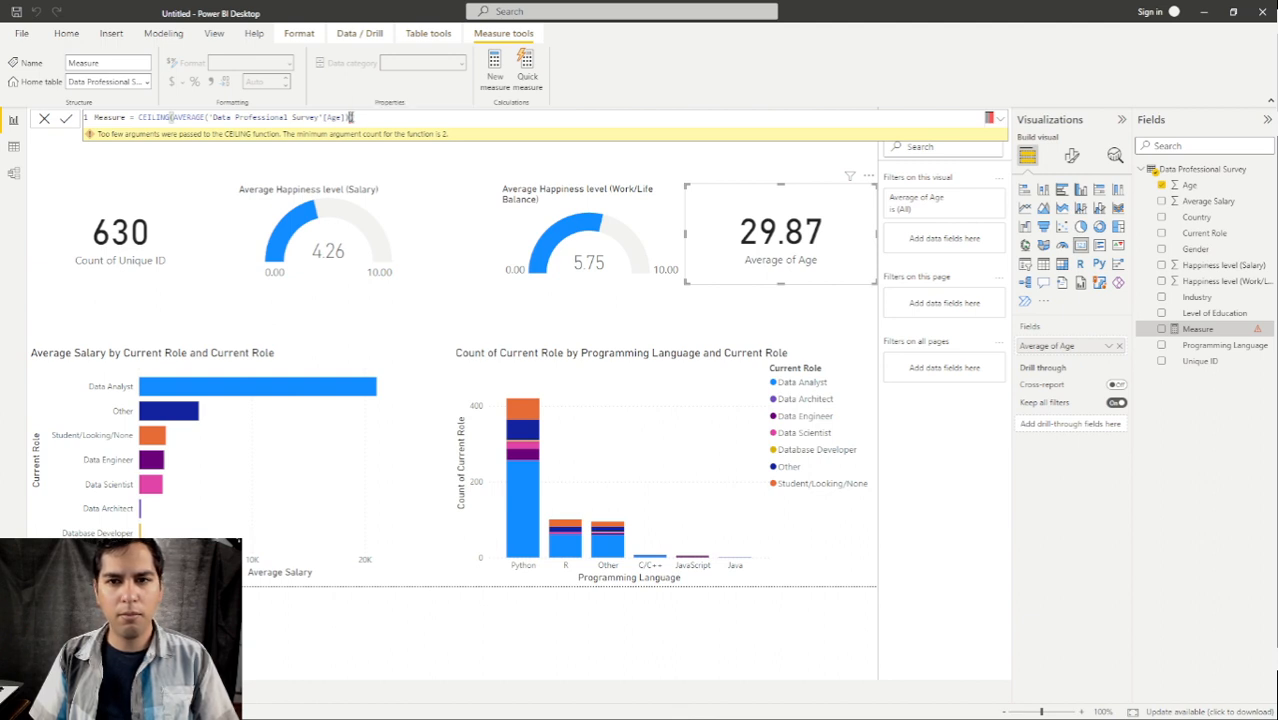
Add a significance argument of 2 to complete the formula as CEILING(AVERAGE('Data Professional Survey'[Age]),2).
text(,1)
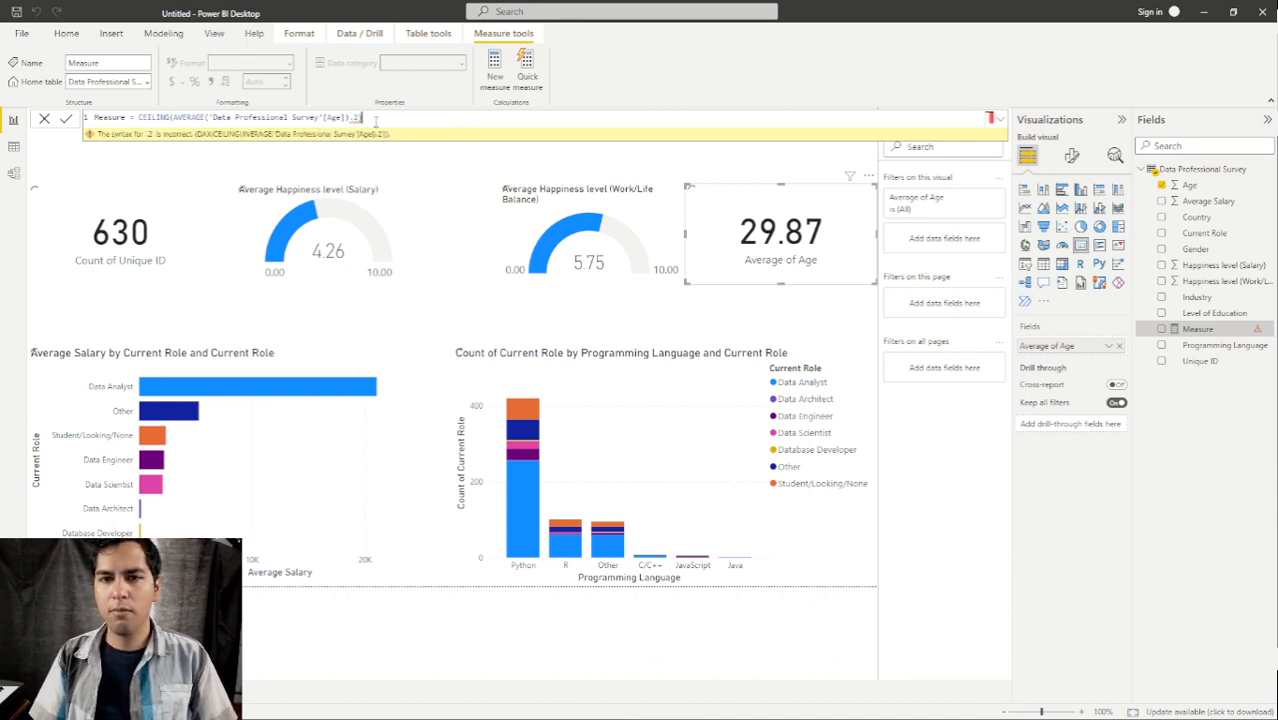
click(363, 117)
key(Left)
key(Left)
key(Left)
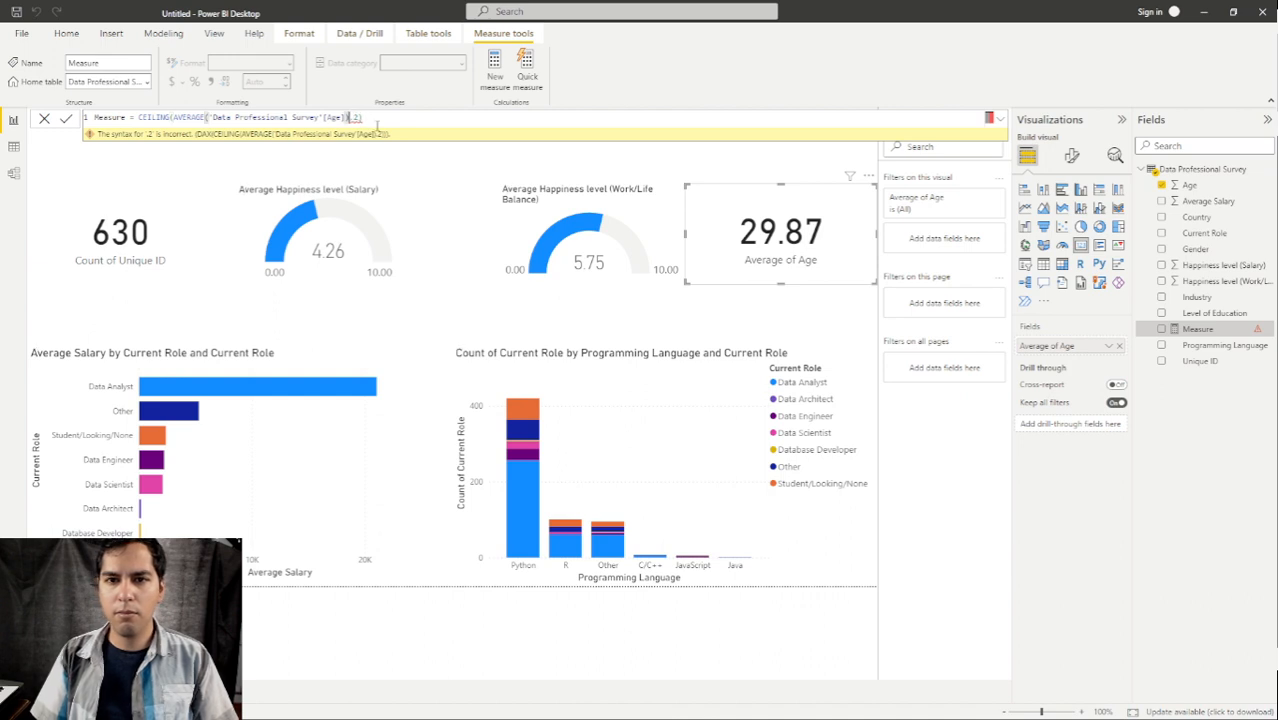
key(Return)
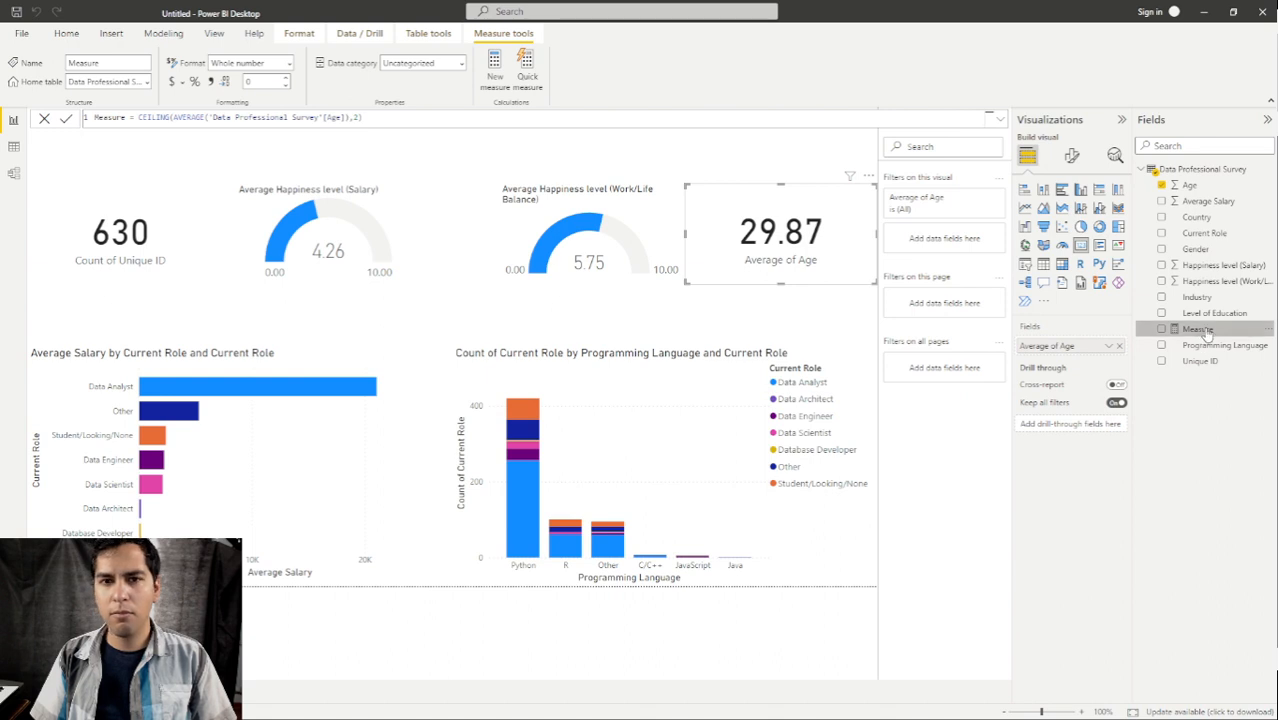
click(817, 175)
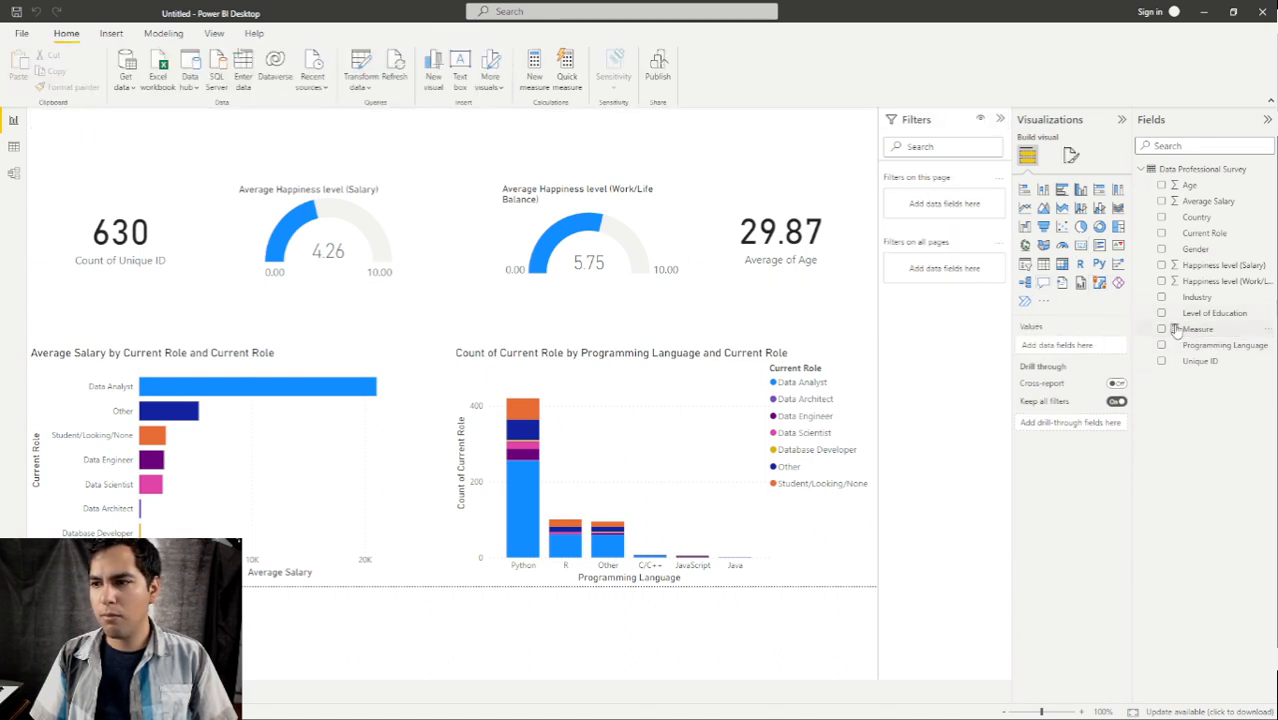
click(1176, 329)
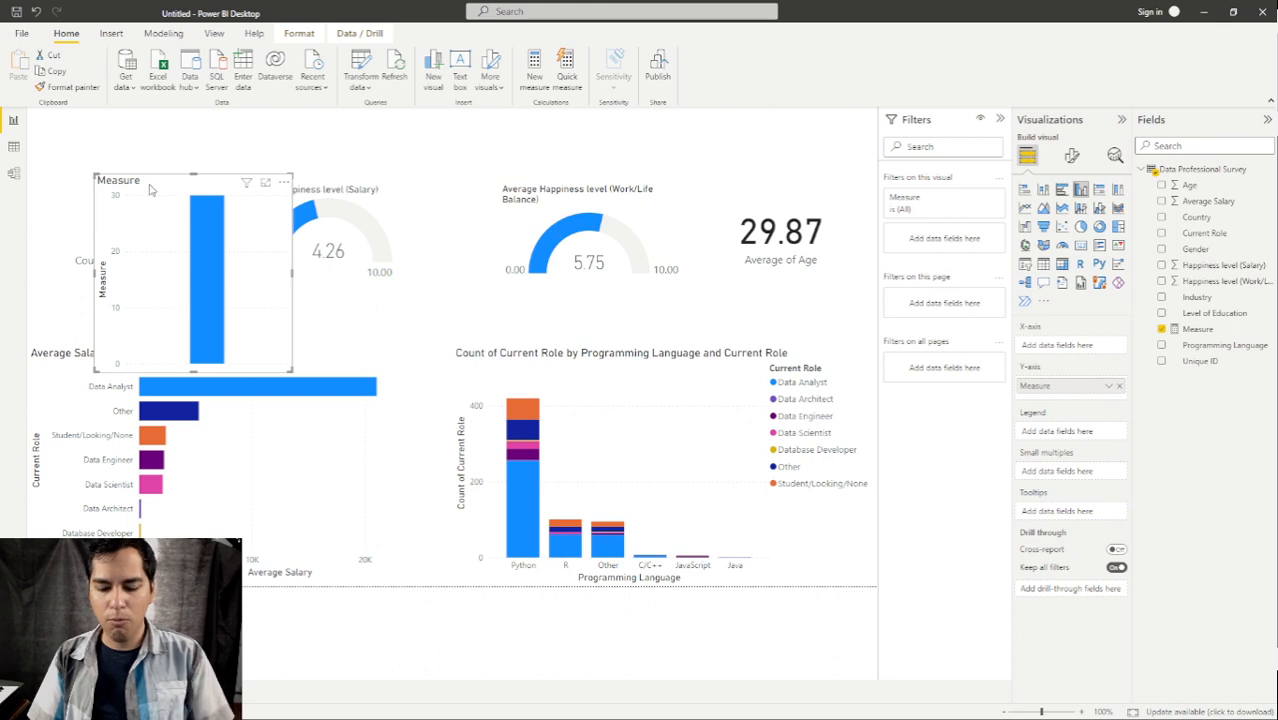
key(Delete)
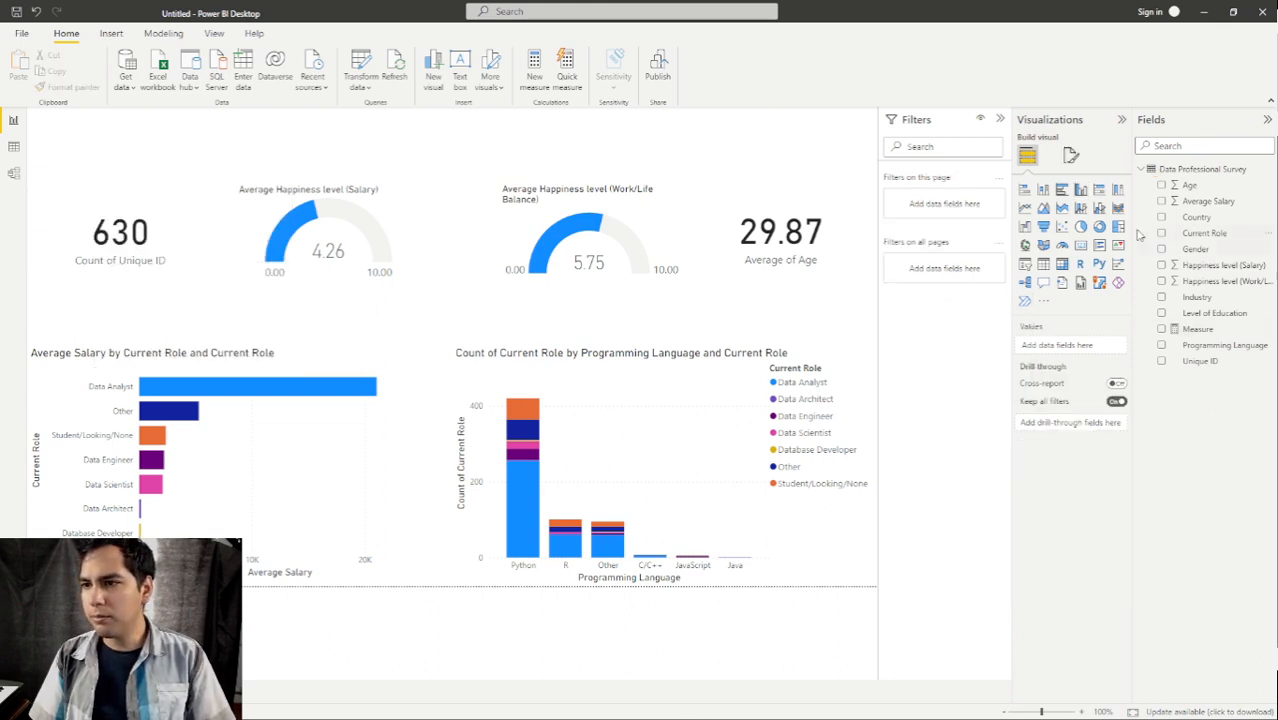
Remove the Average of Age field from the age card and rename the new measure as Average Age.
click(810, 250)
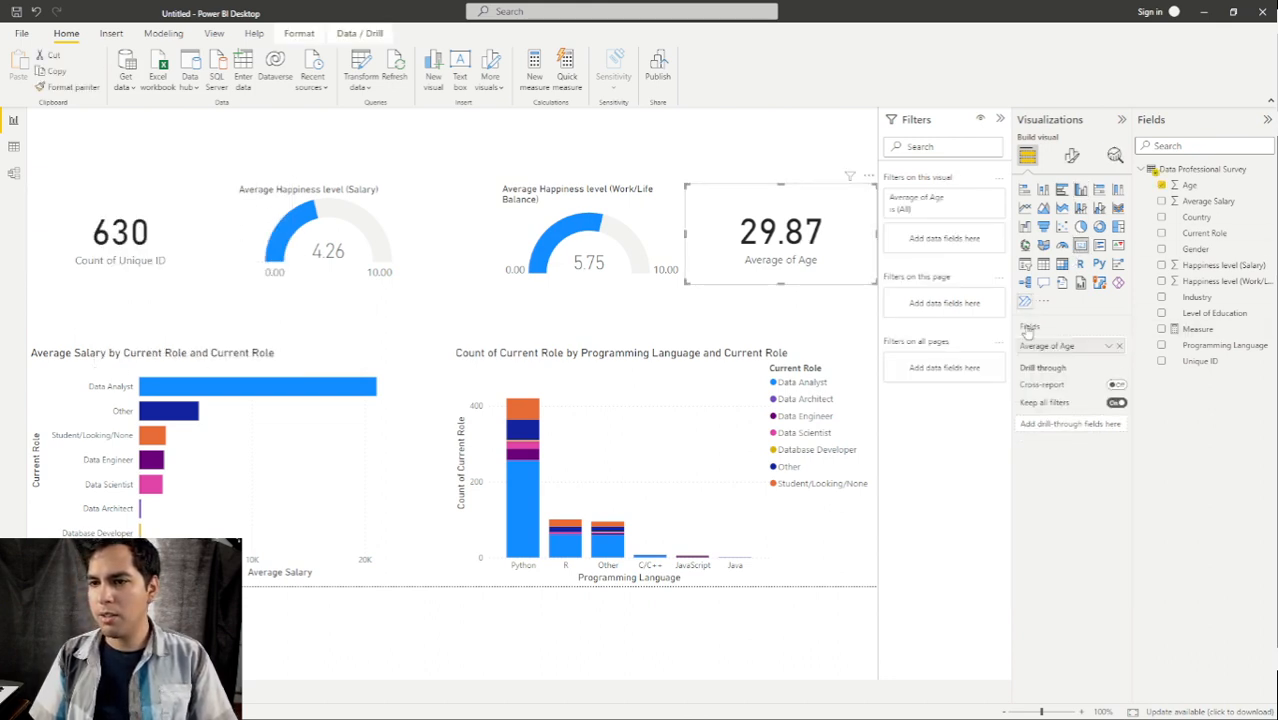
click(1119, 345)
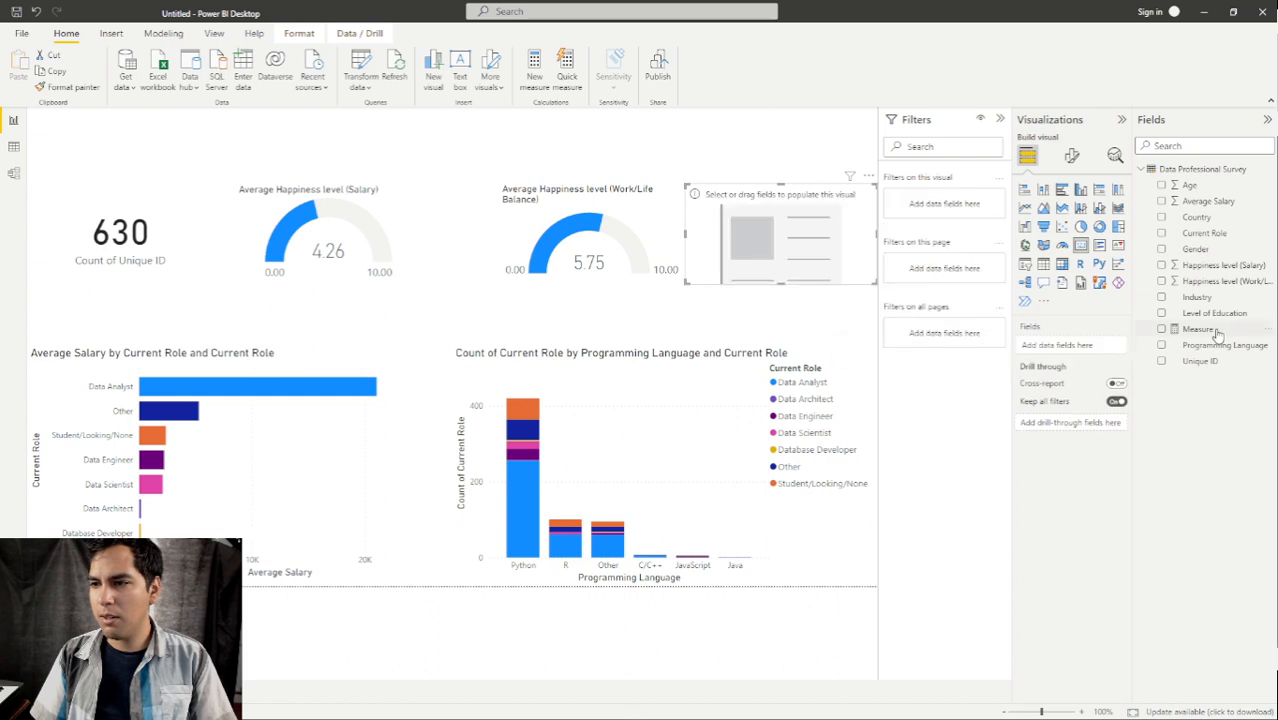
click(1200, 329)
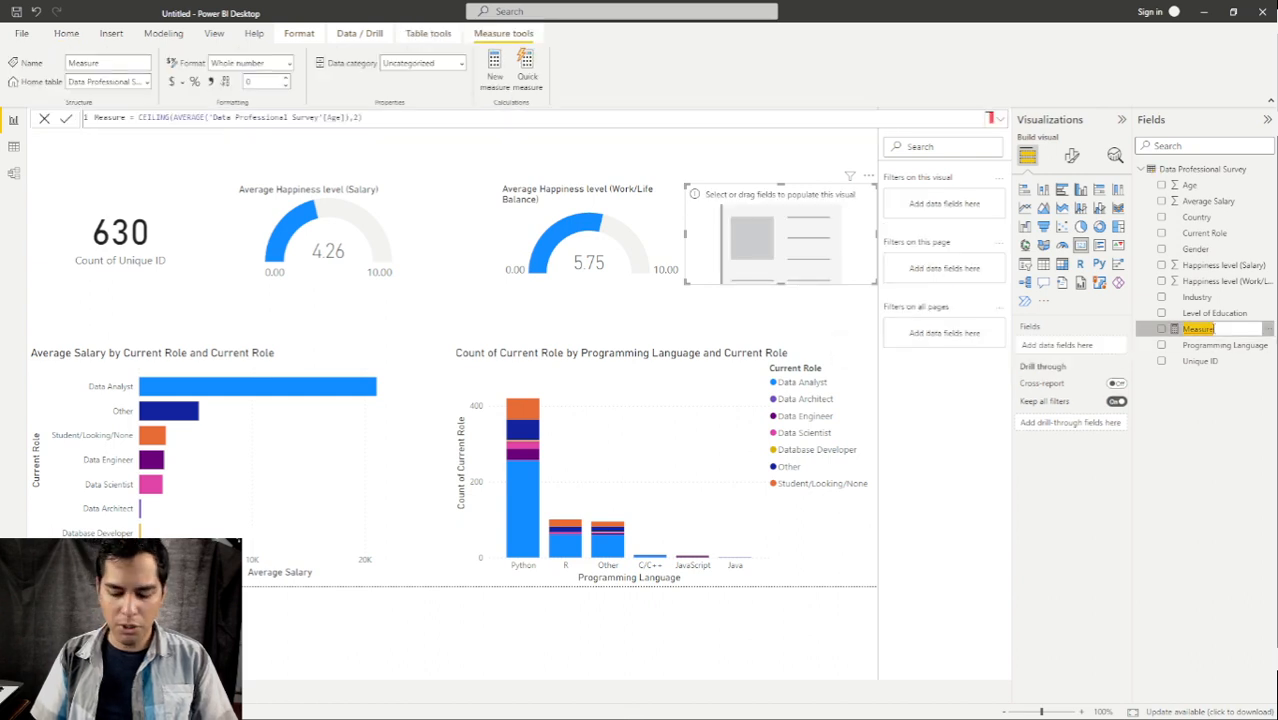
double_click(1200, 329)
text(A)
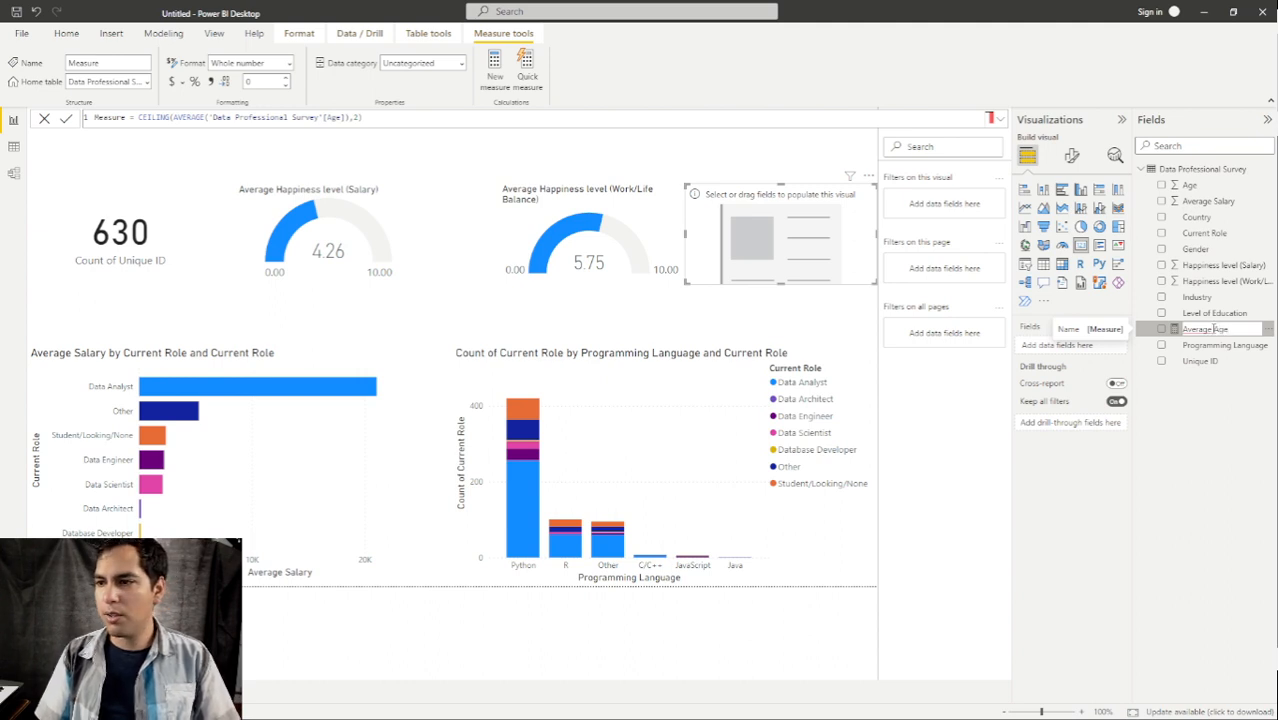
text(verage Age)
key(Return)
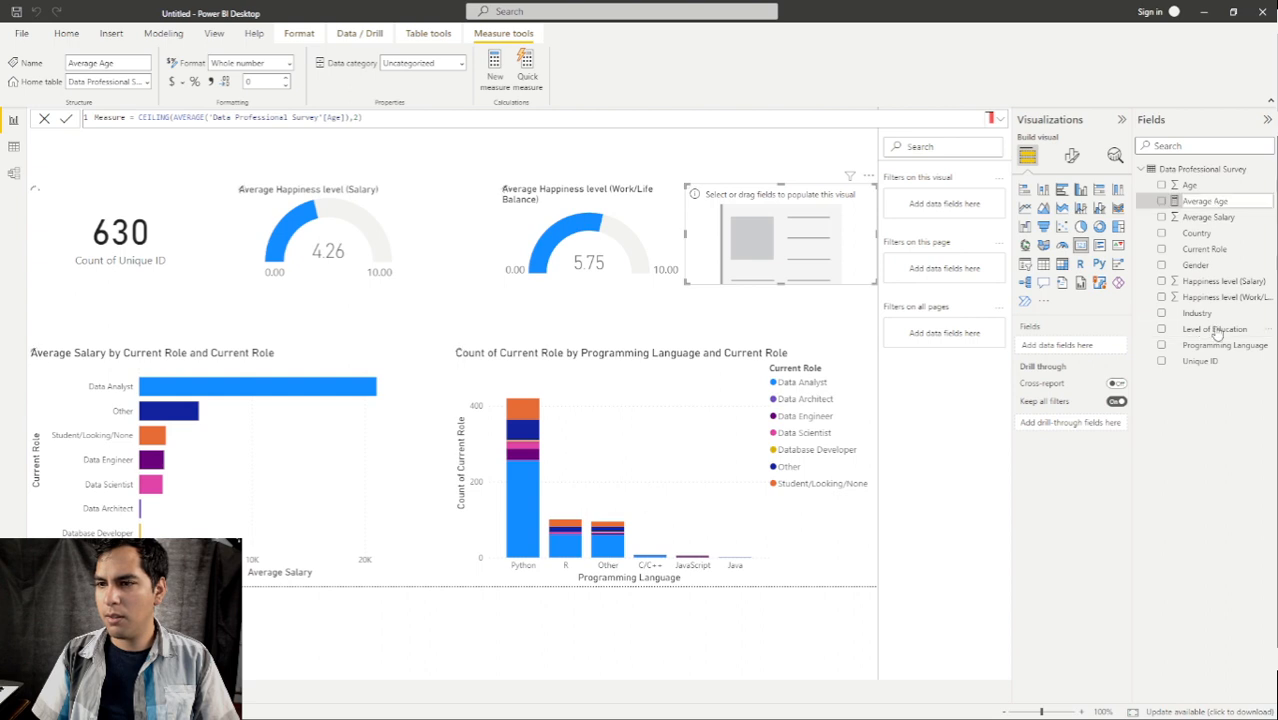
Add the Average Age measure to the emptied card as its displayed field.
click(1218, 202)
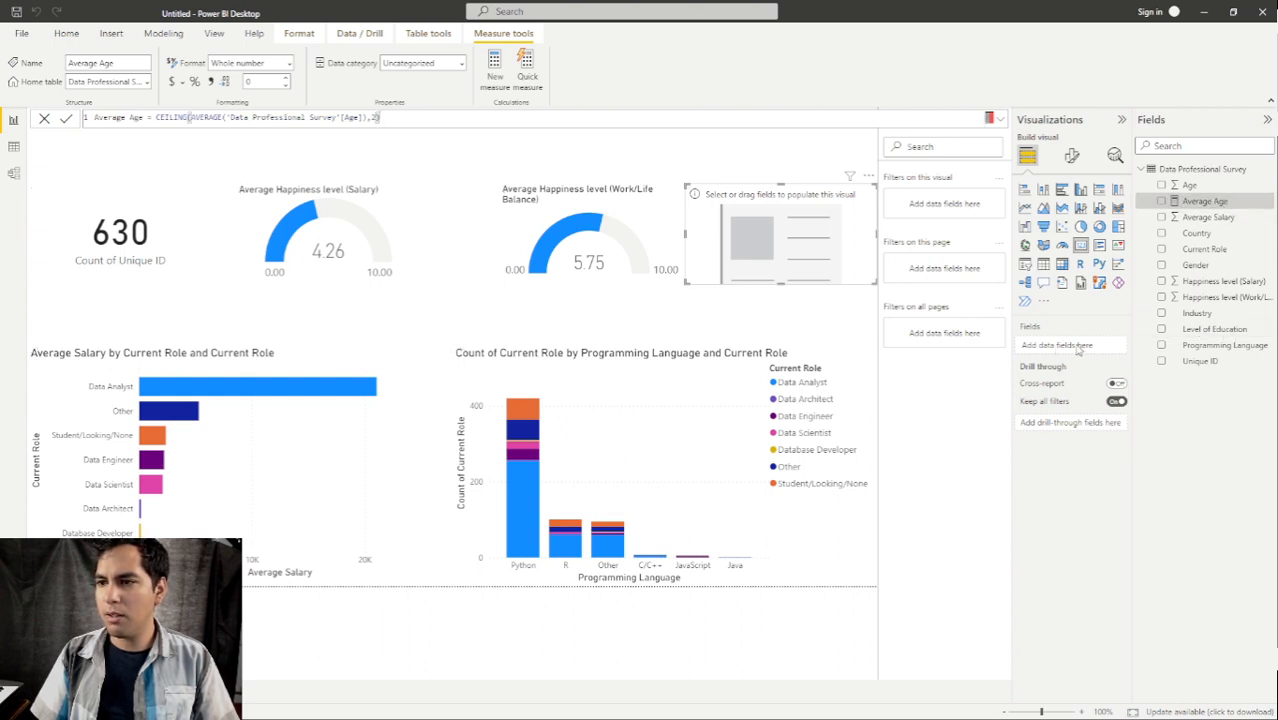
drag(1205, 201, 1080, 345)
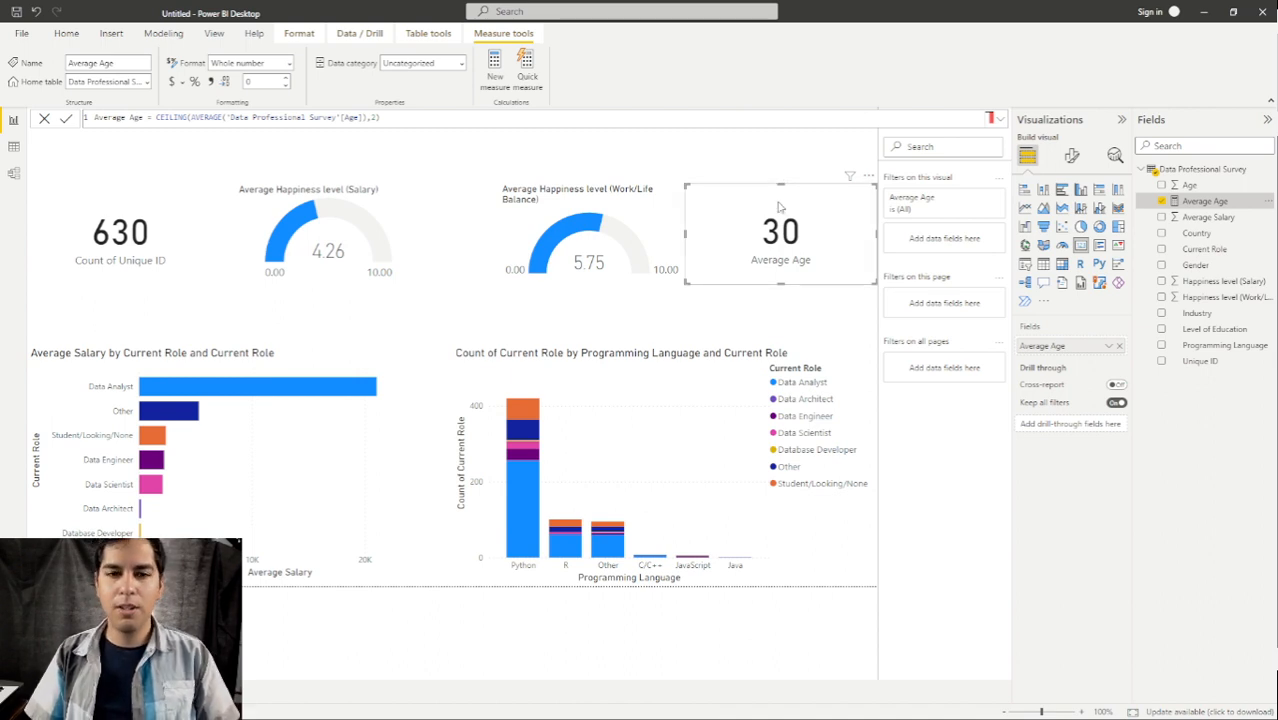
click(748, 166)
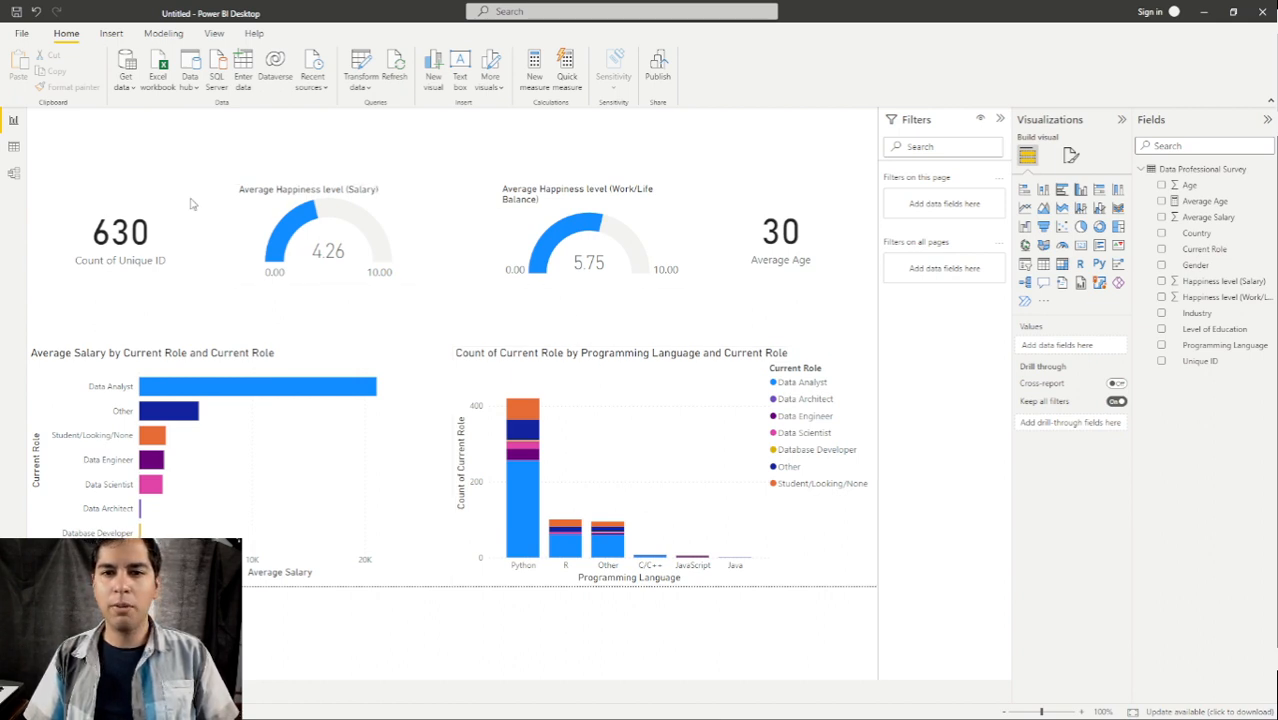
Insert a text box above the cards, shrink it to a thin strip, and enter "Survey Dashboard" as its text.
click(100, 33)
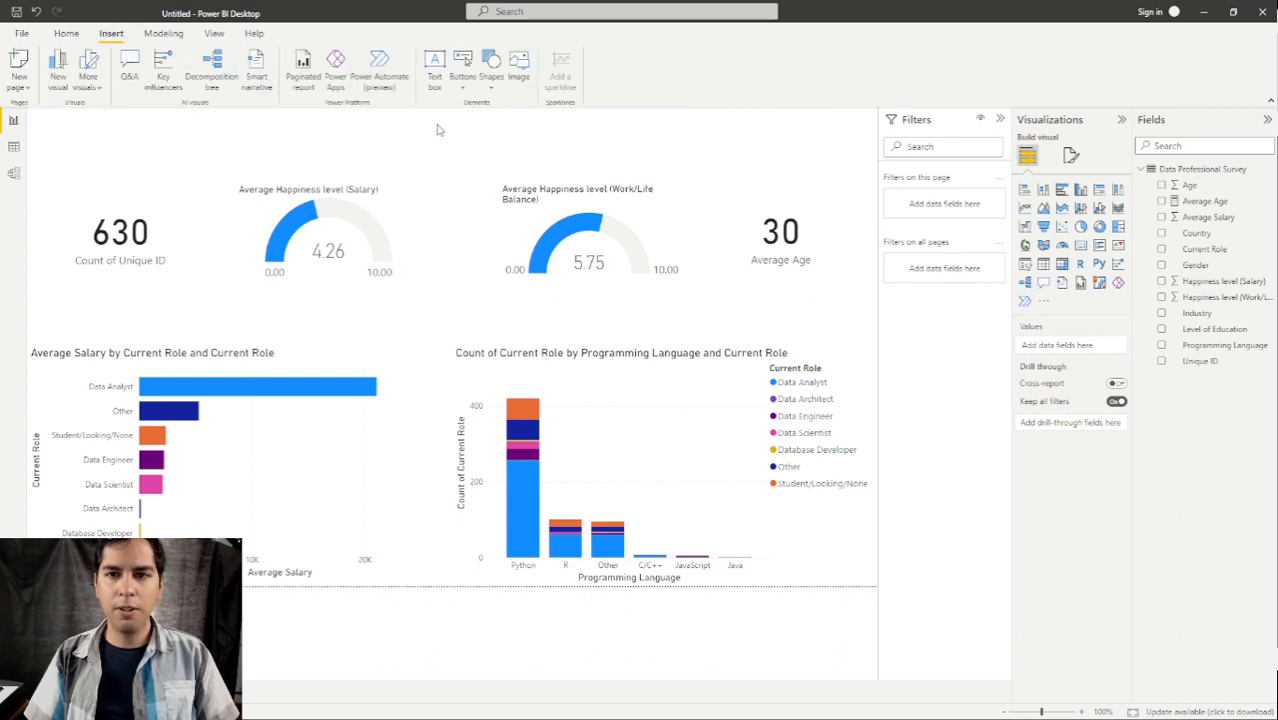
click(440, 68)
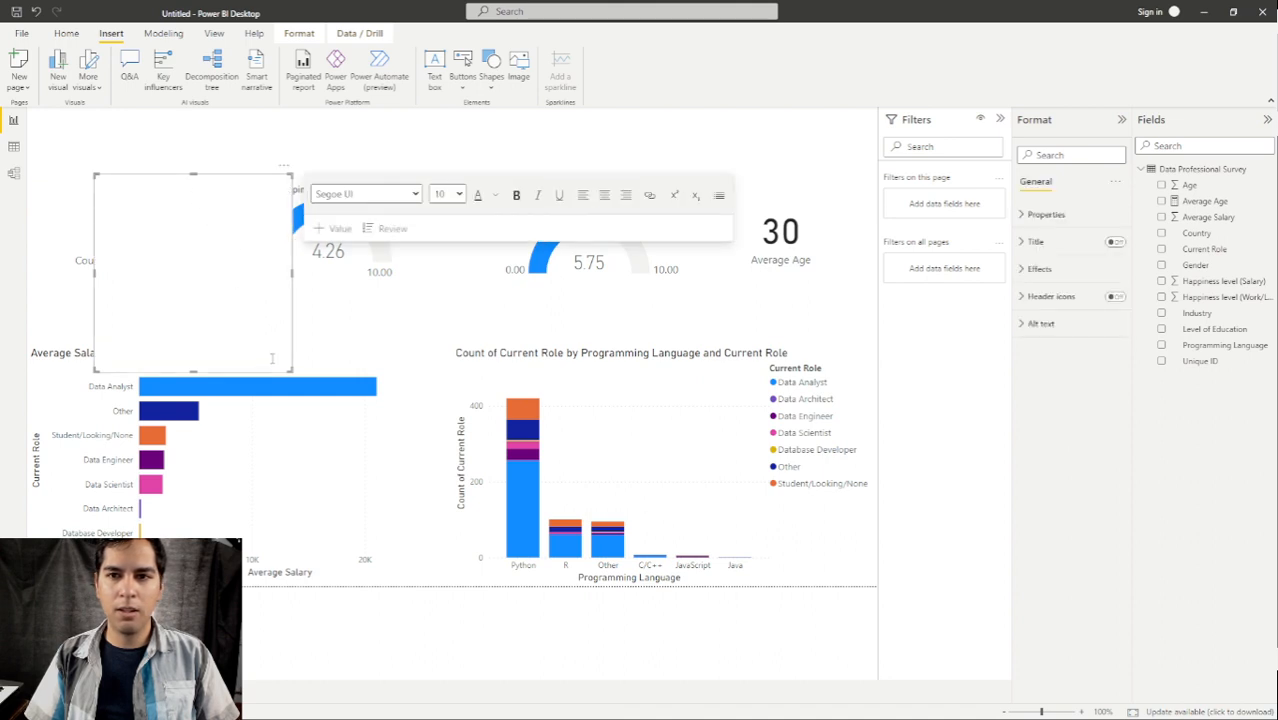
drag(292, 369, 375, 190)
click(308, 179)
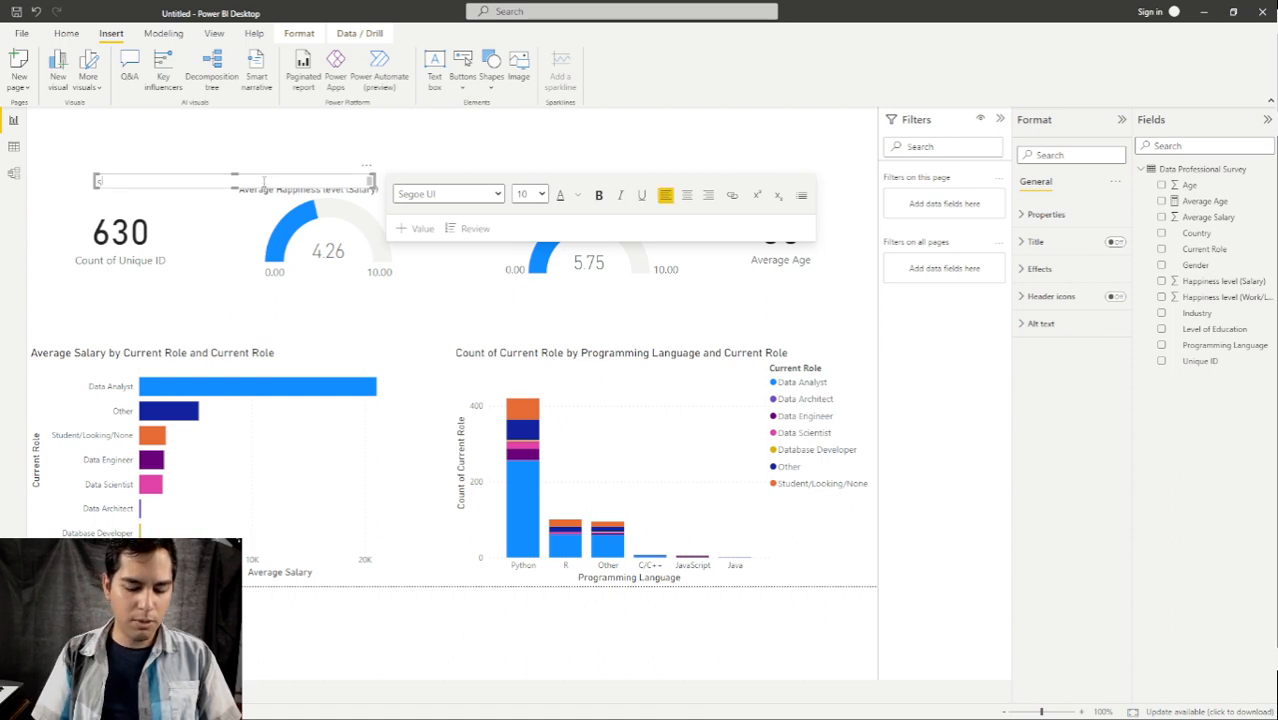
text(Survey)
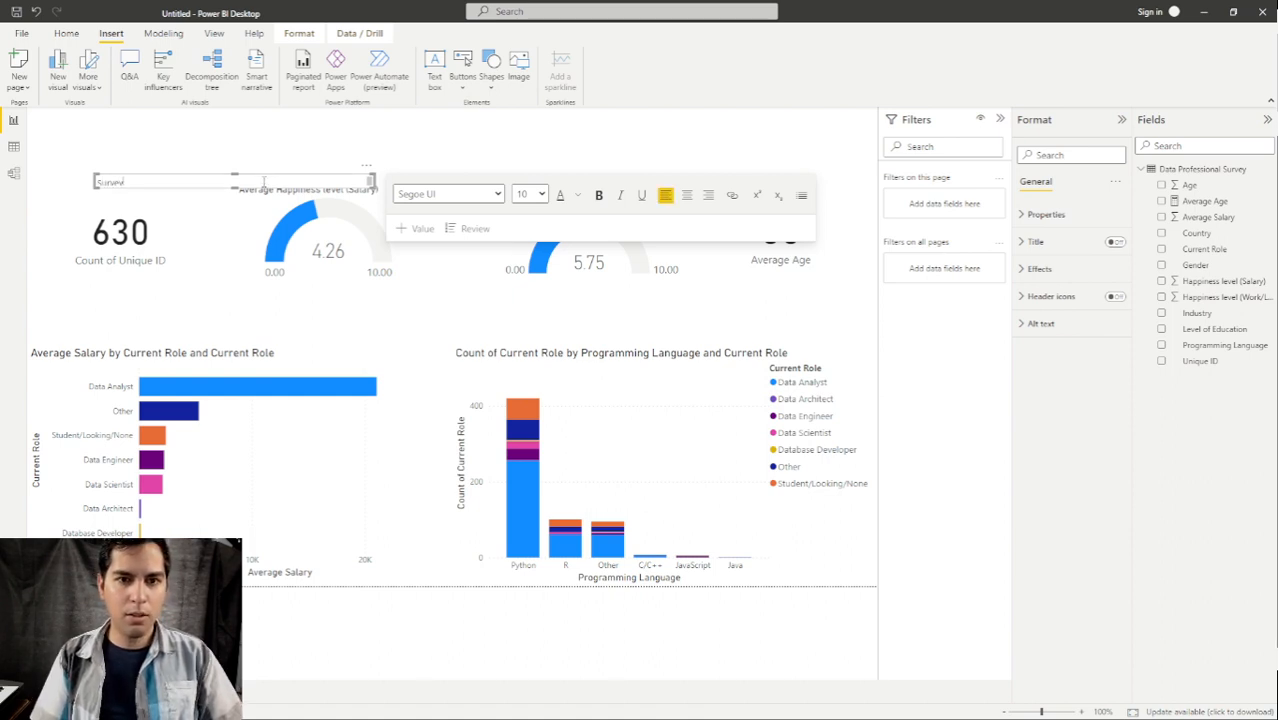
text( Dashb)
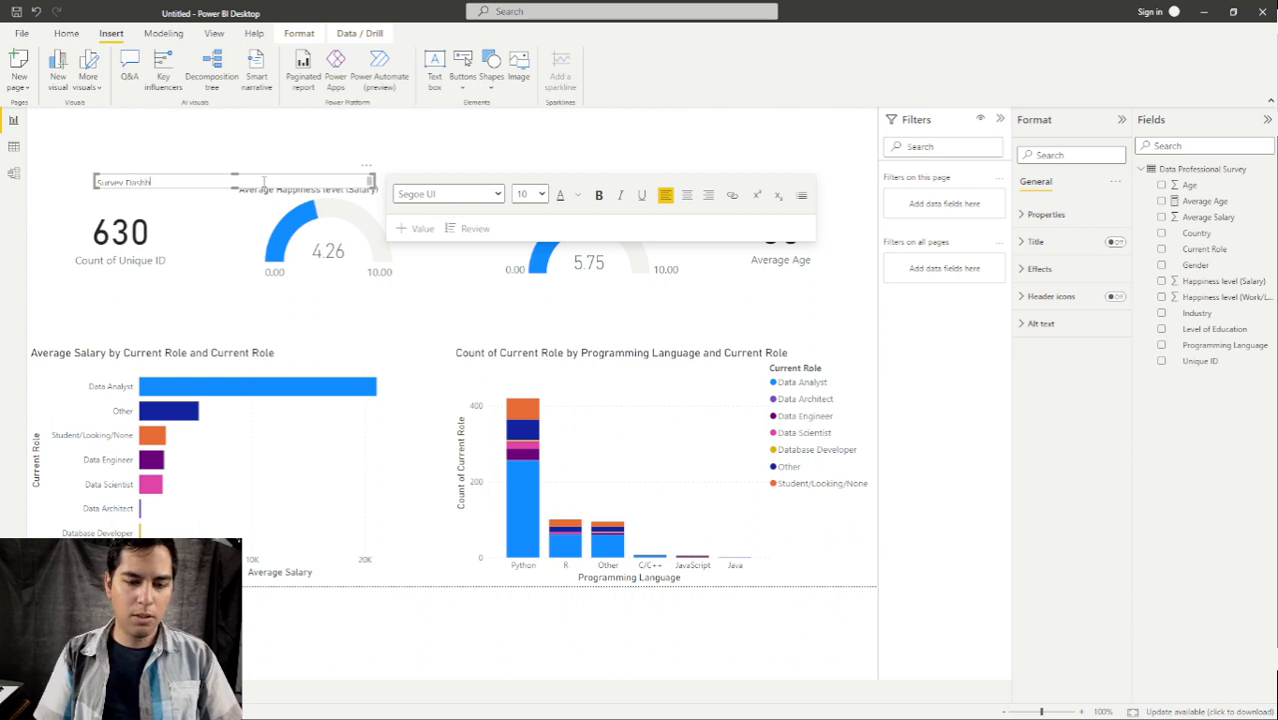
text(oard)
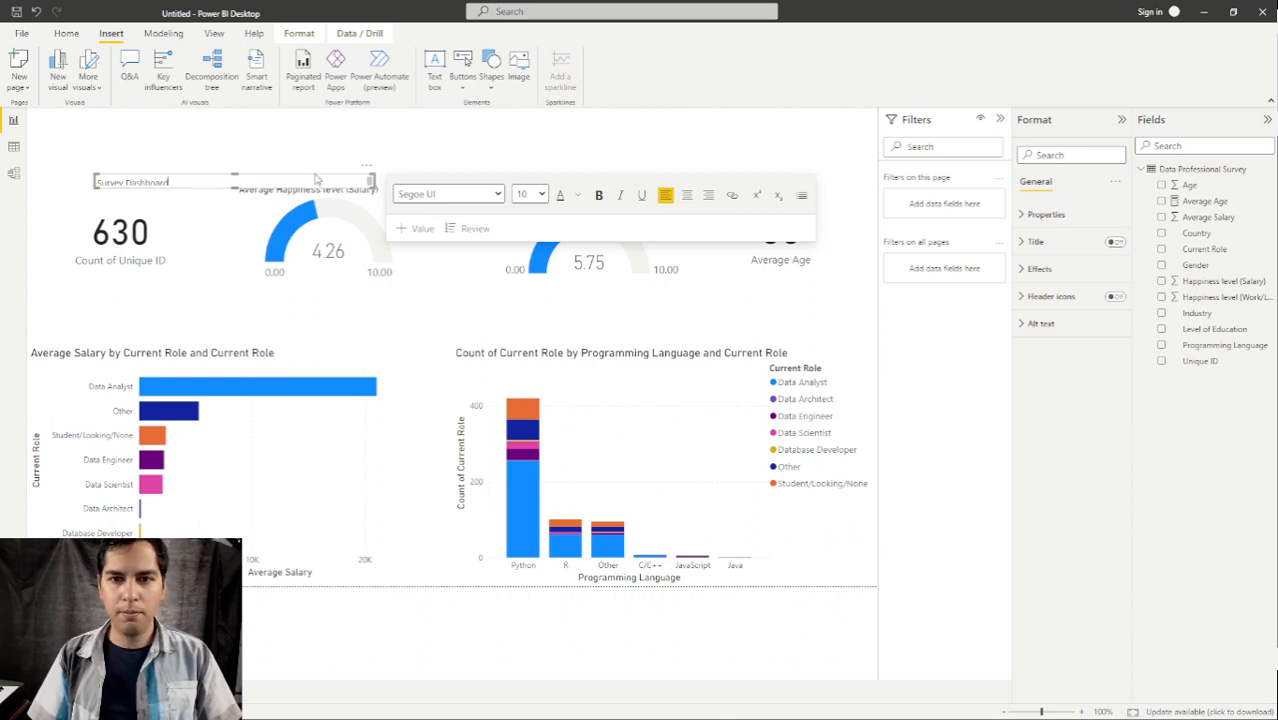
Place the title text box, widened, along the upper edge of the report page and centre its text.
drag(319, 181, 46, 184)
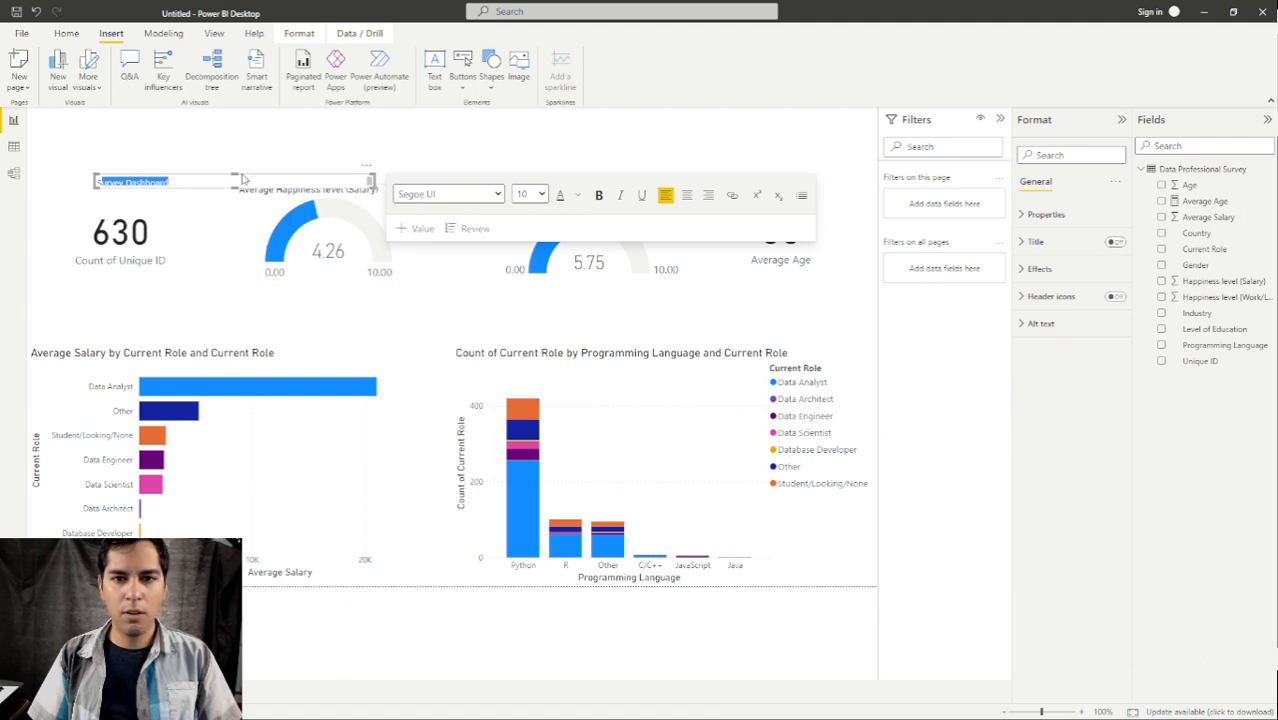
drag(365, 175, 642, 130)
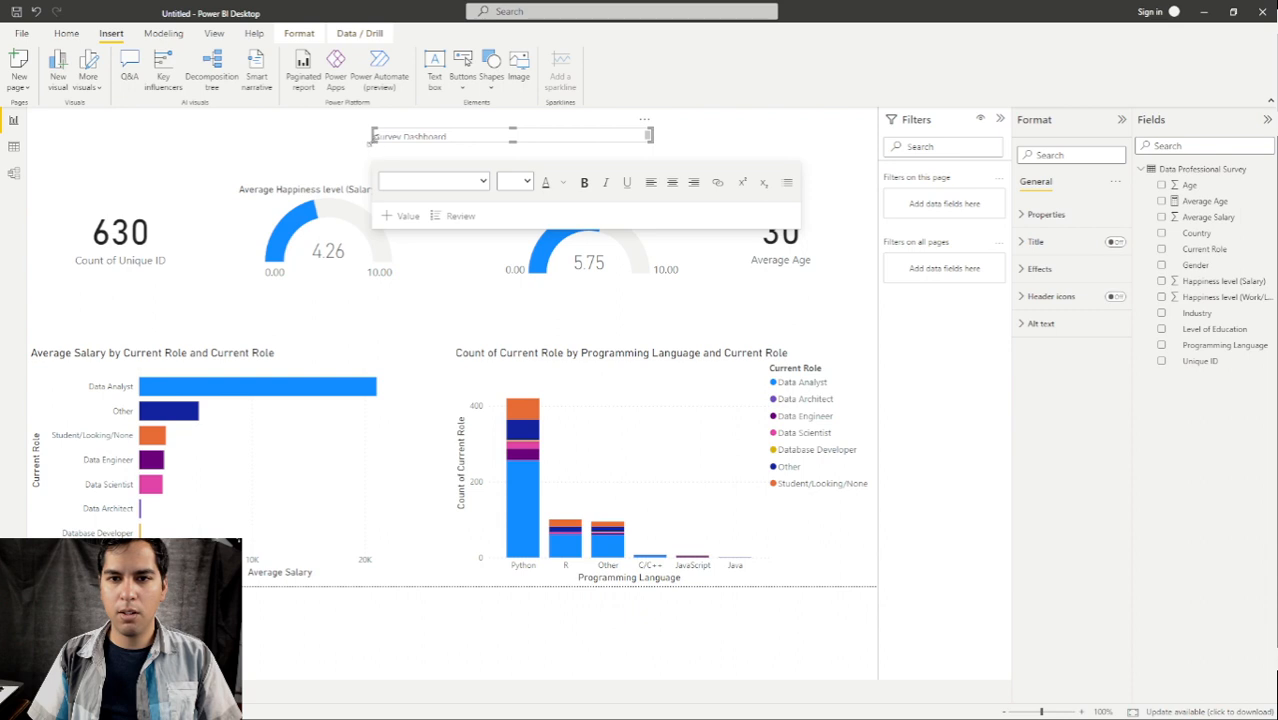
drag(370, 144, 168, 148)
click(240, 139)
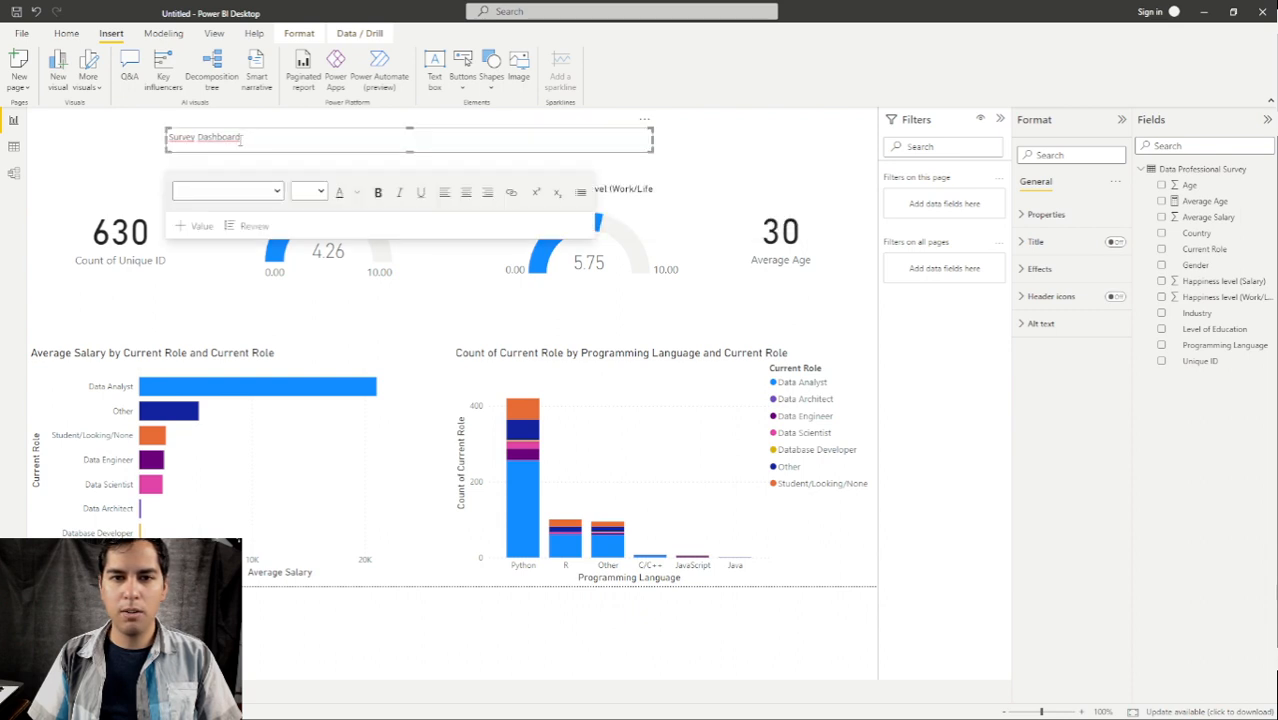
click(466, 191)
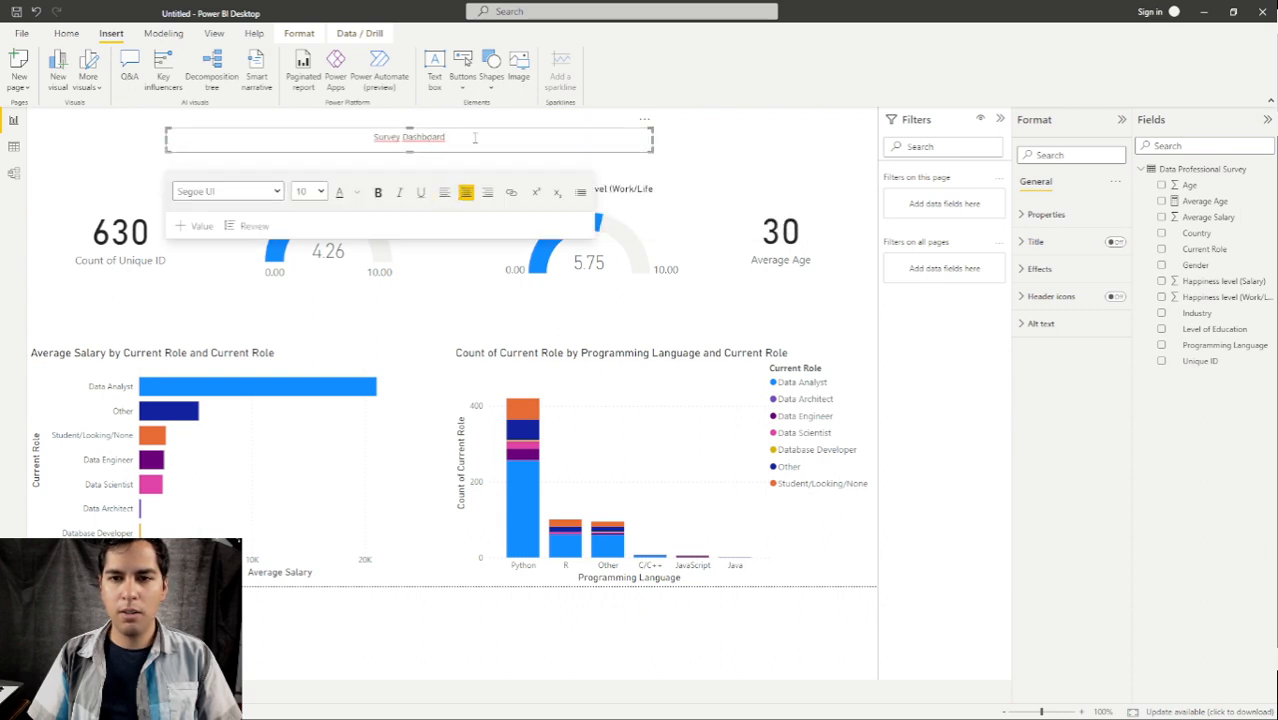
Set the "Survey Dashboard" title's font size to 32 and refit its text box, making it taller and centring it on the page.
triple_click(410, 137)
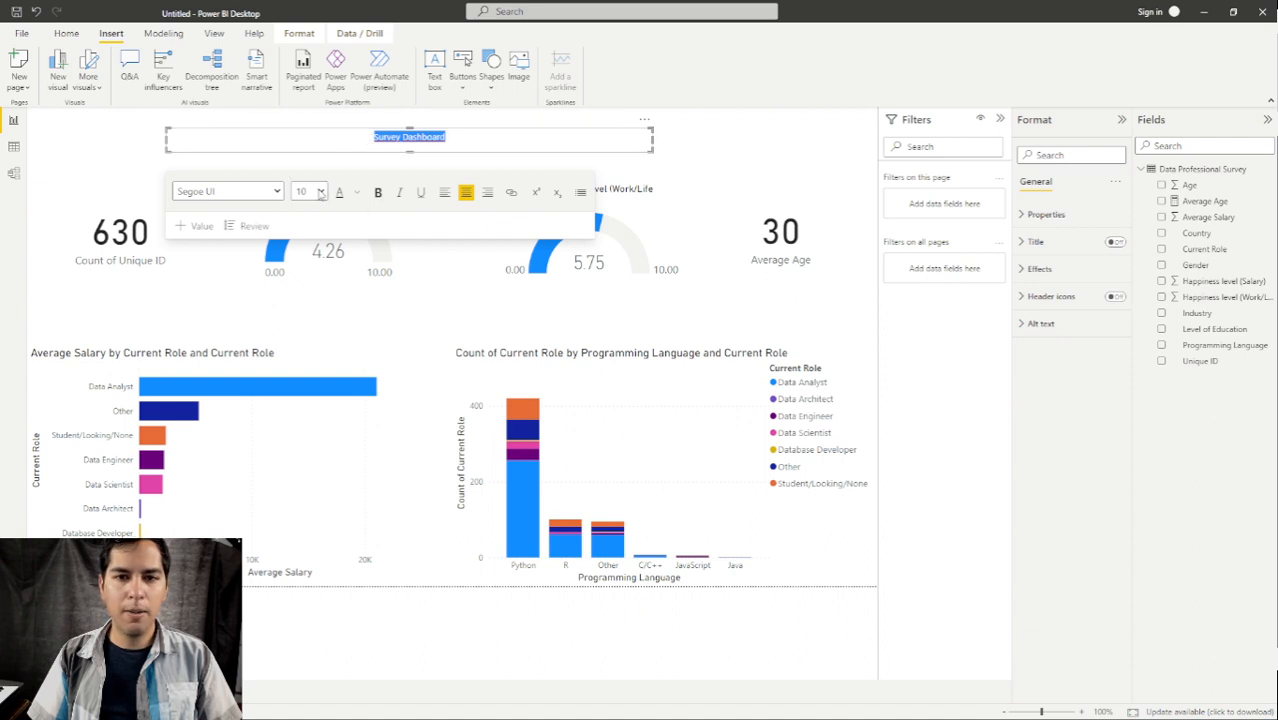
click(320, 192)
click(301, 370)
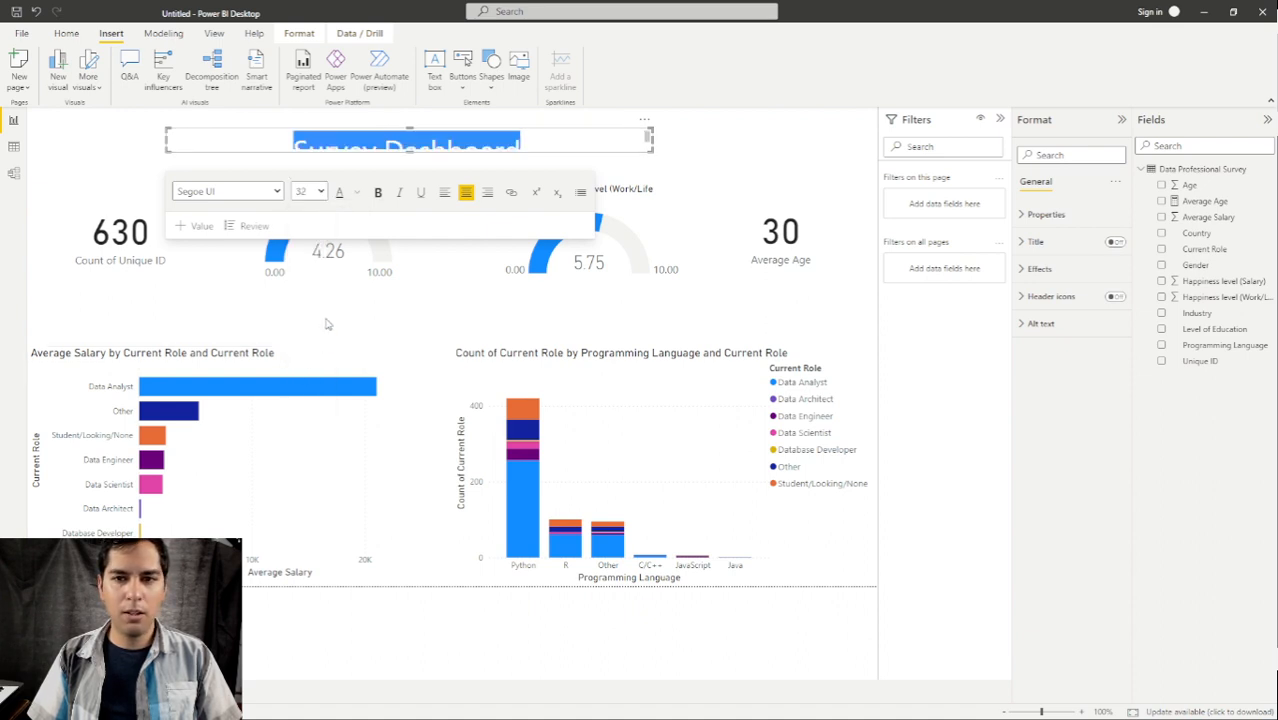
drag(411, 126, 411, 113)
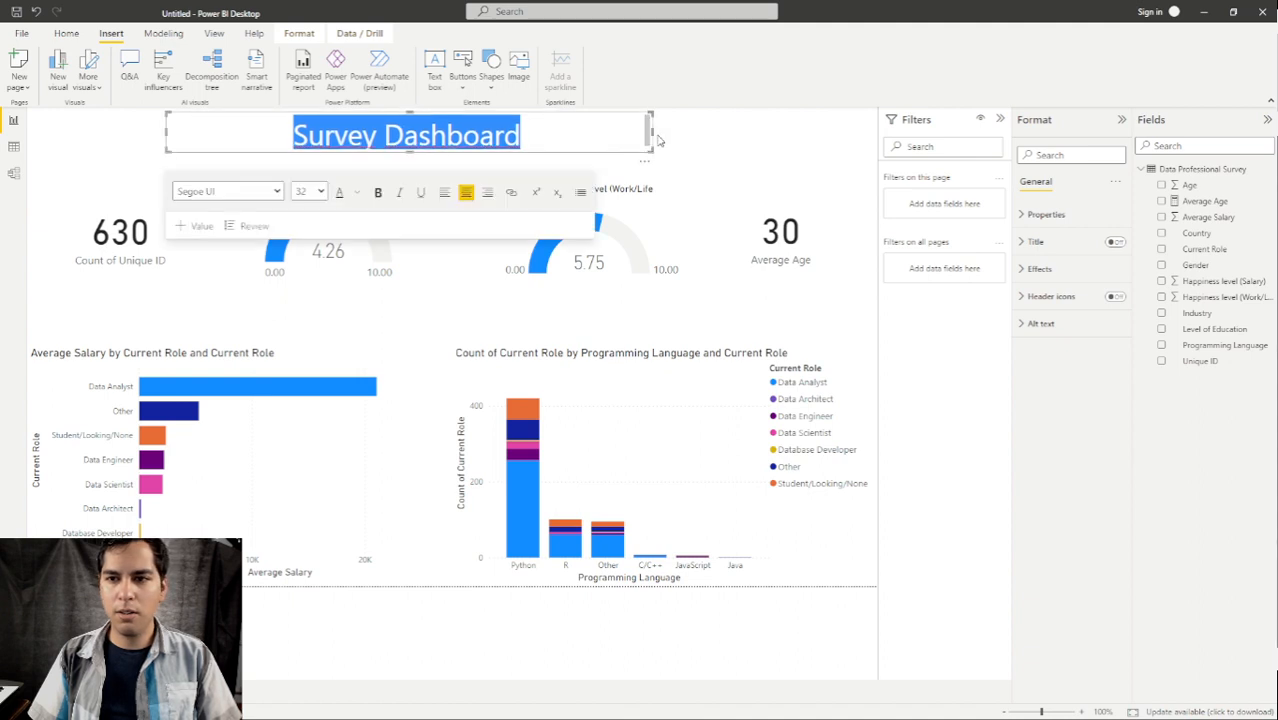
drag(648, 168, 685, 168)
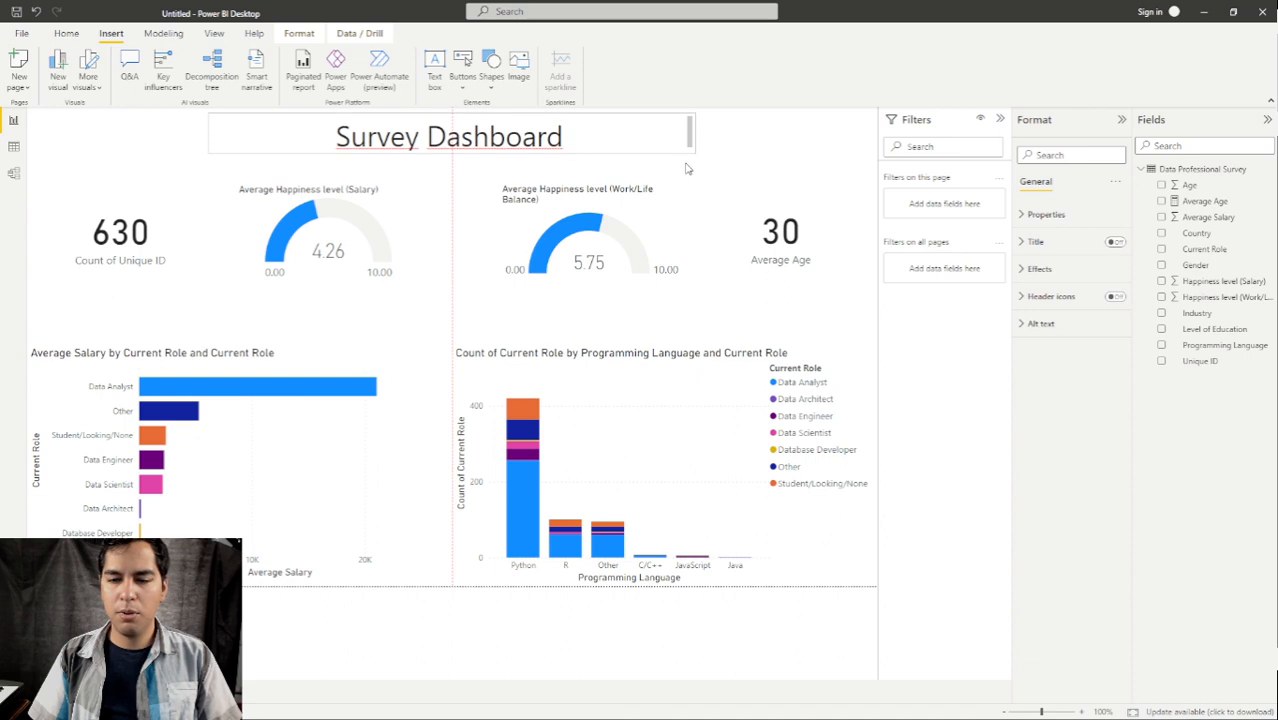
Make the whole "Survey Dashboard" title bold and deselect its text box.
click(613, 132)
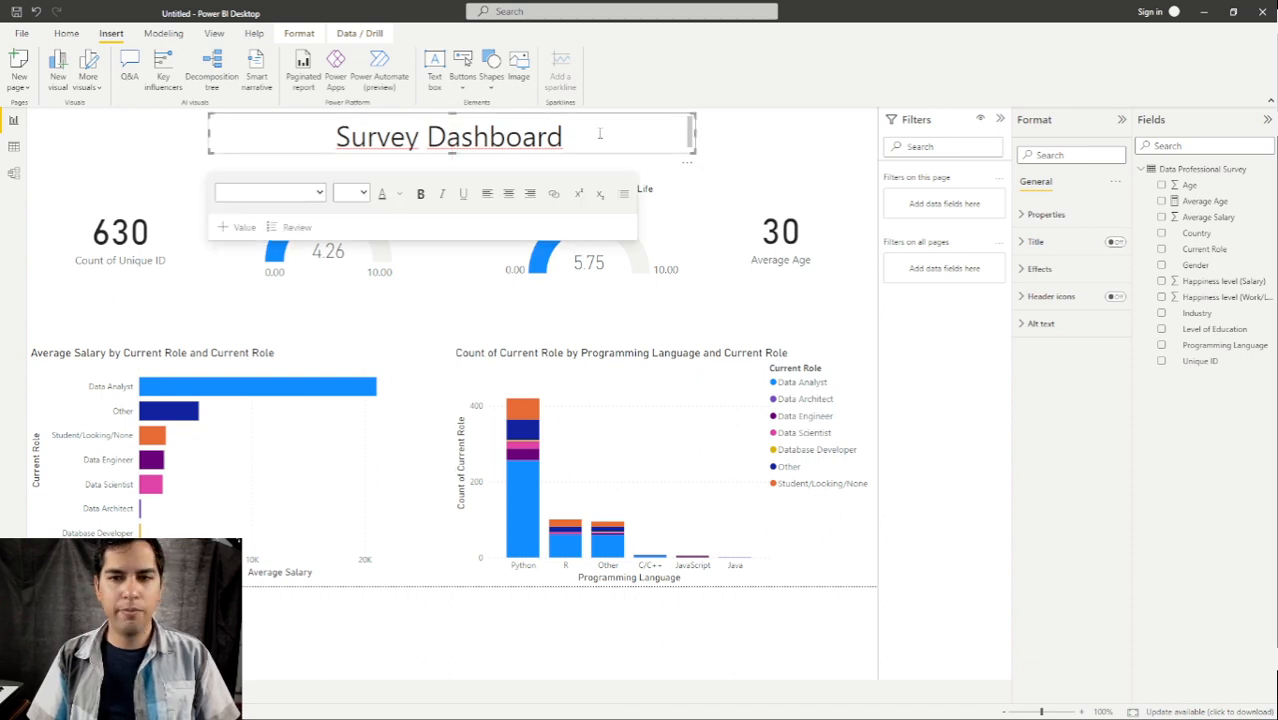
drag(599, 133, 253, 131)
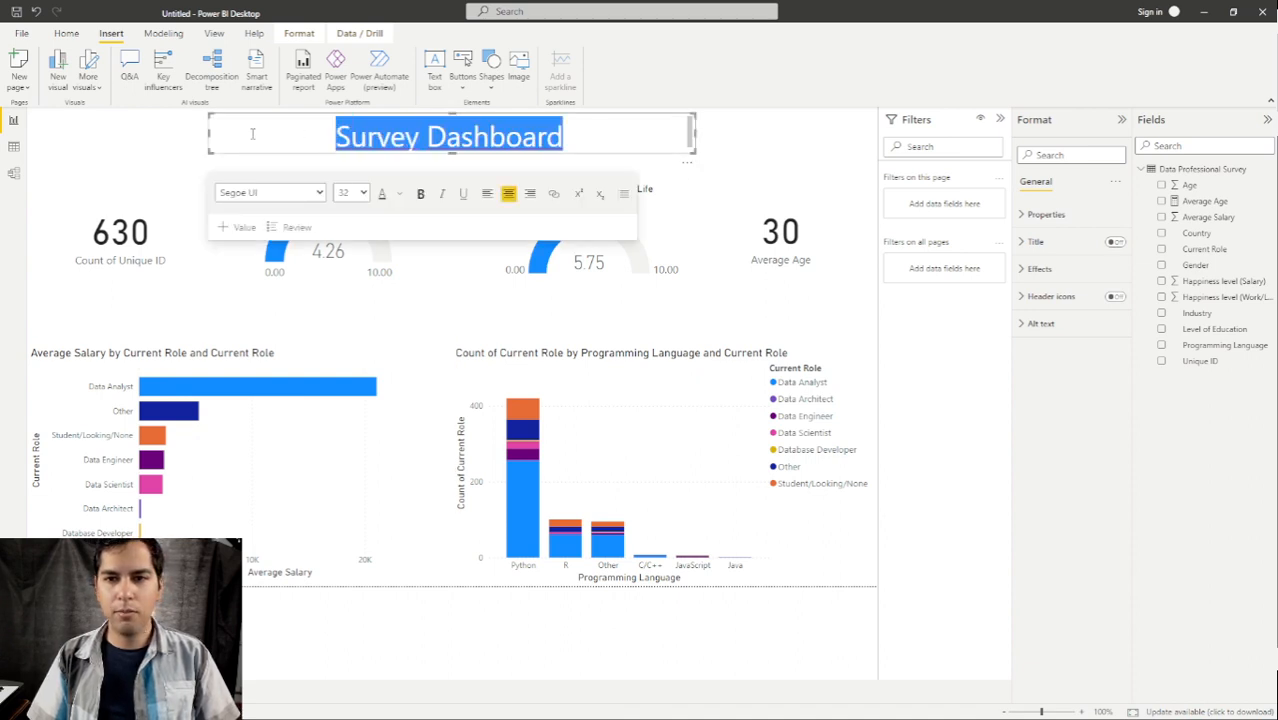
click(420, 196)
click(758, 140)
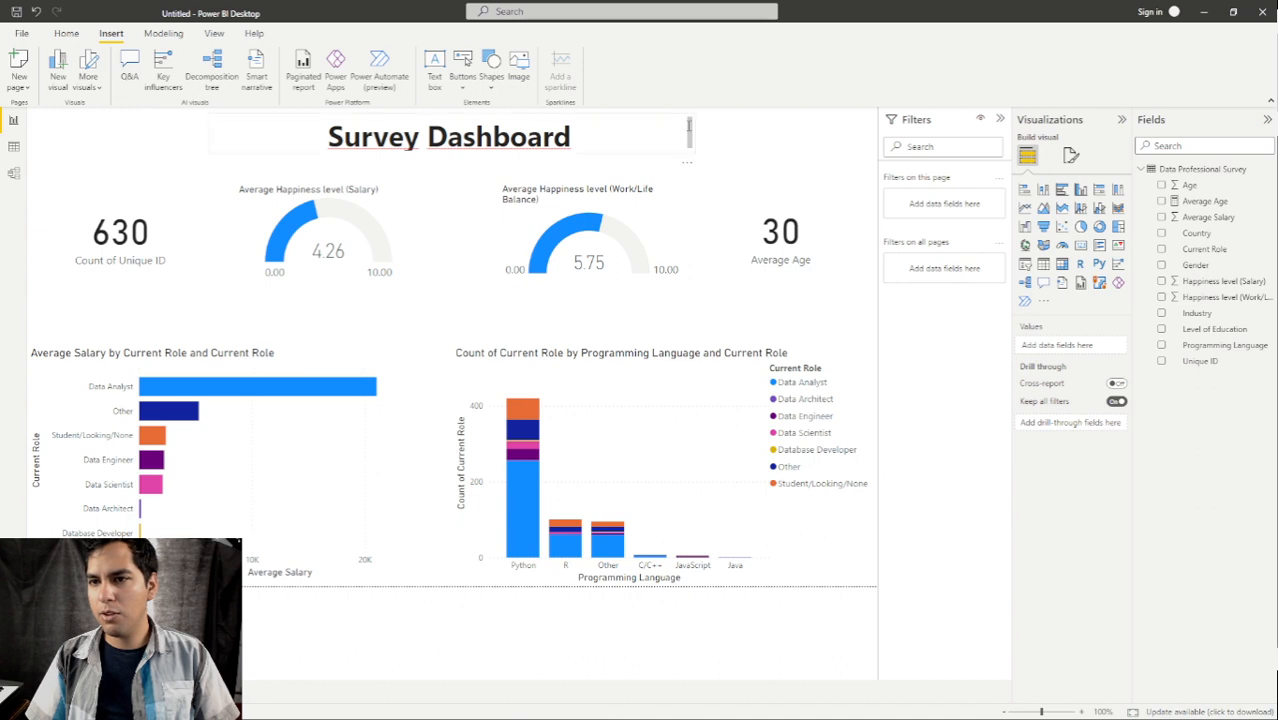
click(654, 136)
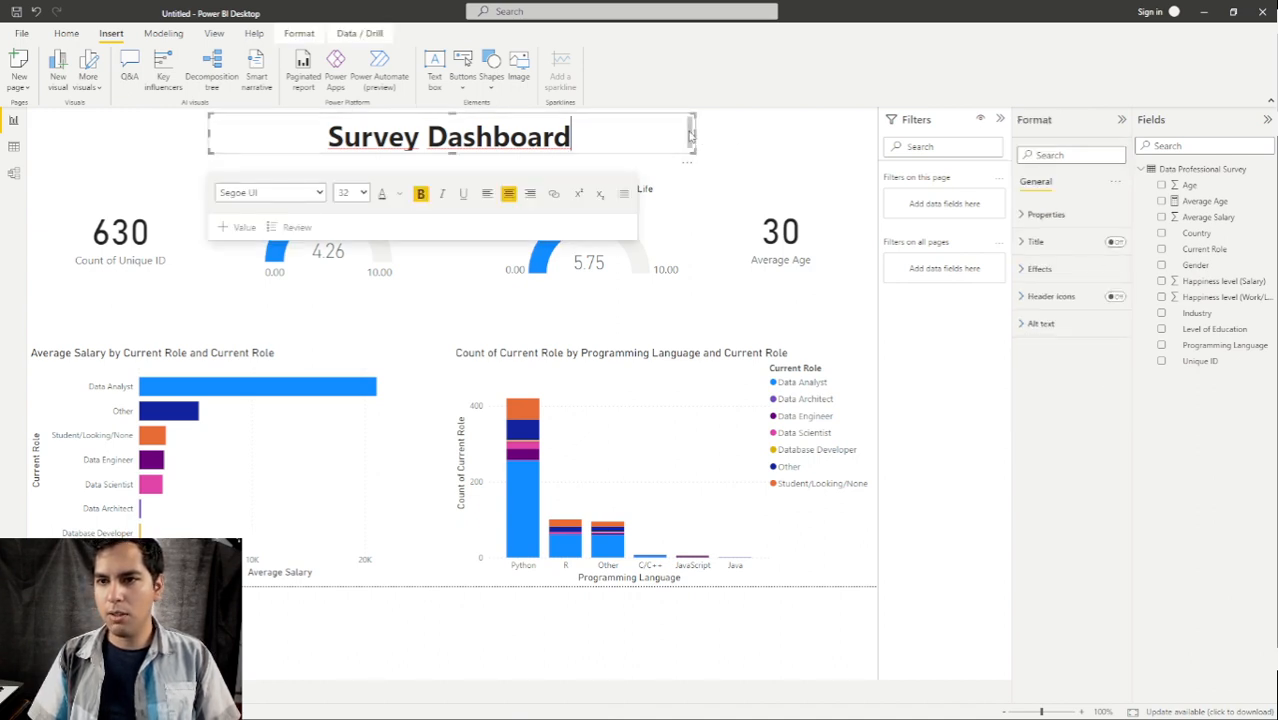
click(770, 149)
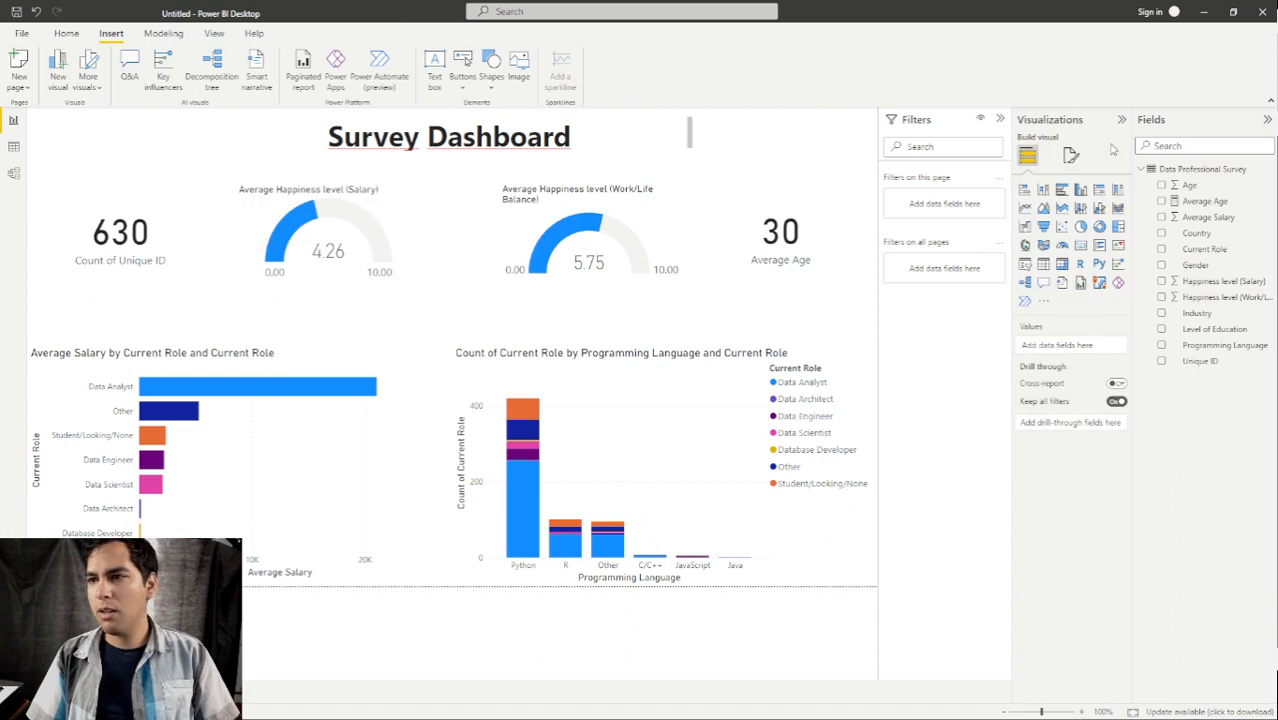
Open the custom colour picker for the report page's canvas background colour.
click(1072, 155)
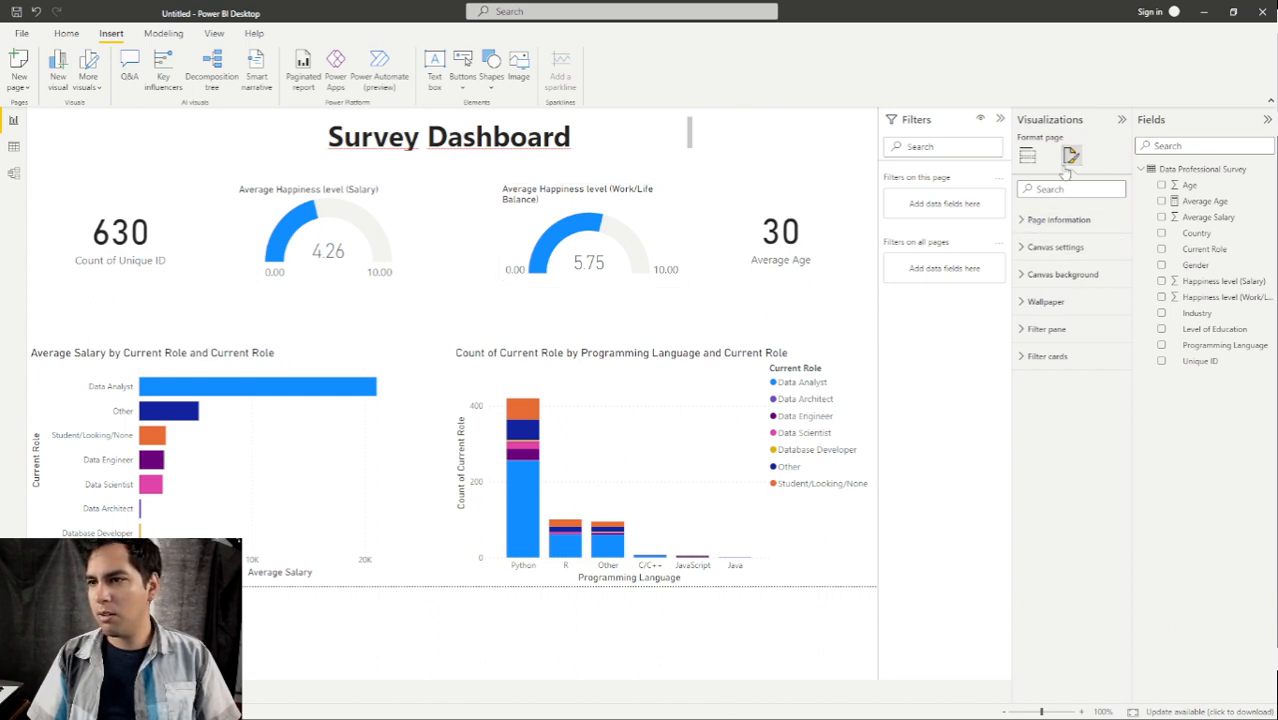
click(1022, 250)
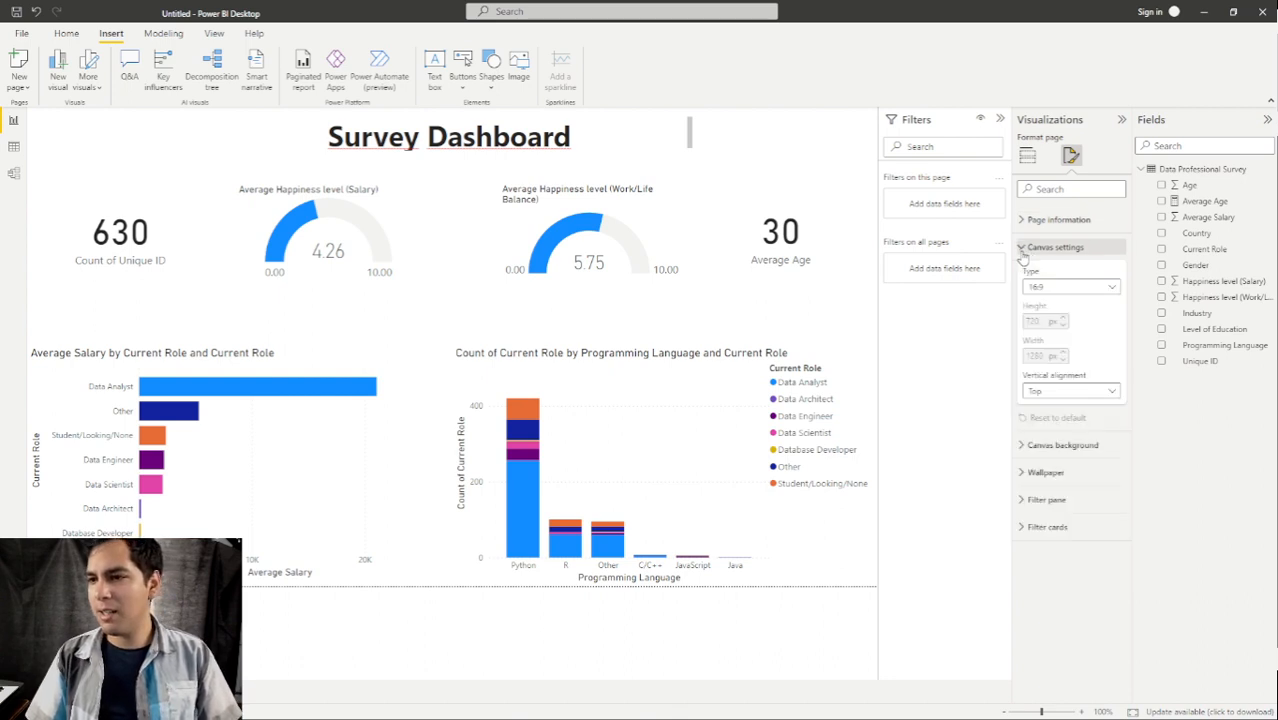
click(1022, 250)
click(1021, 275)
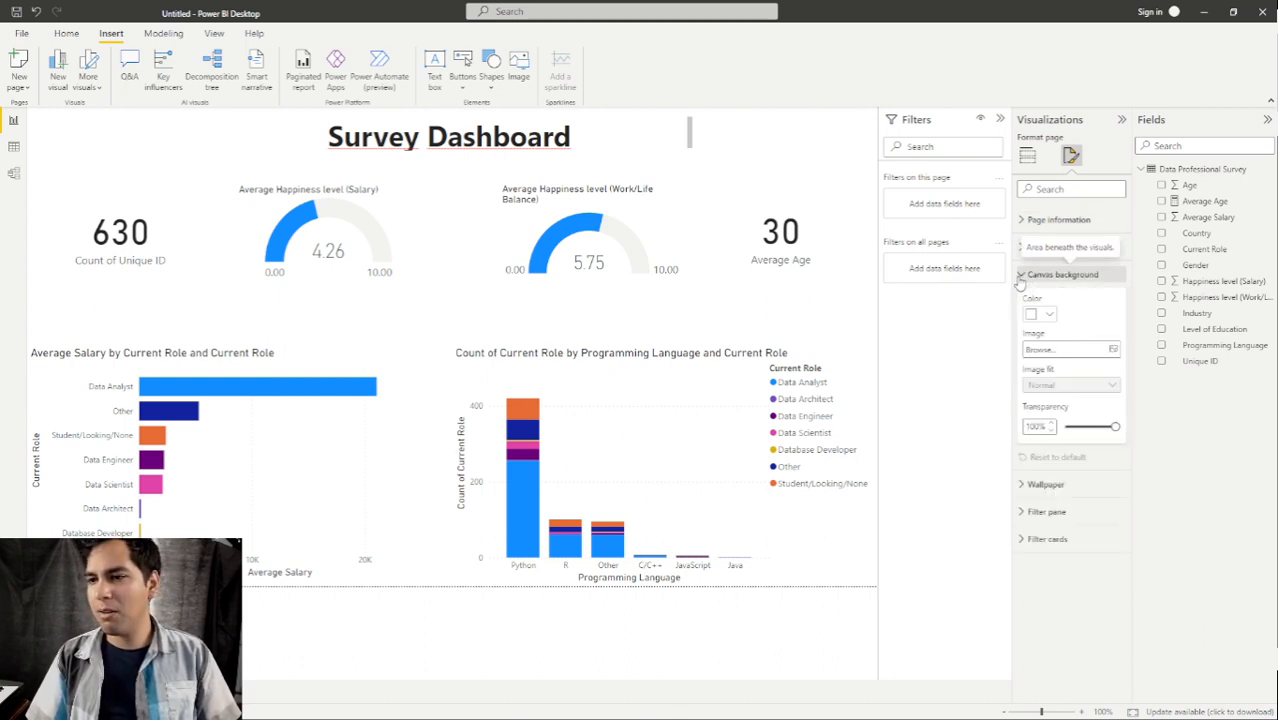
click(1047, 316)
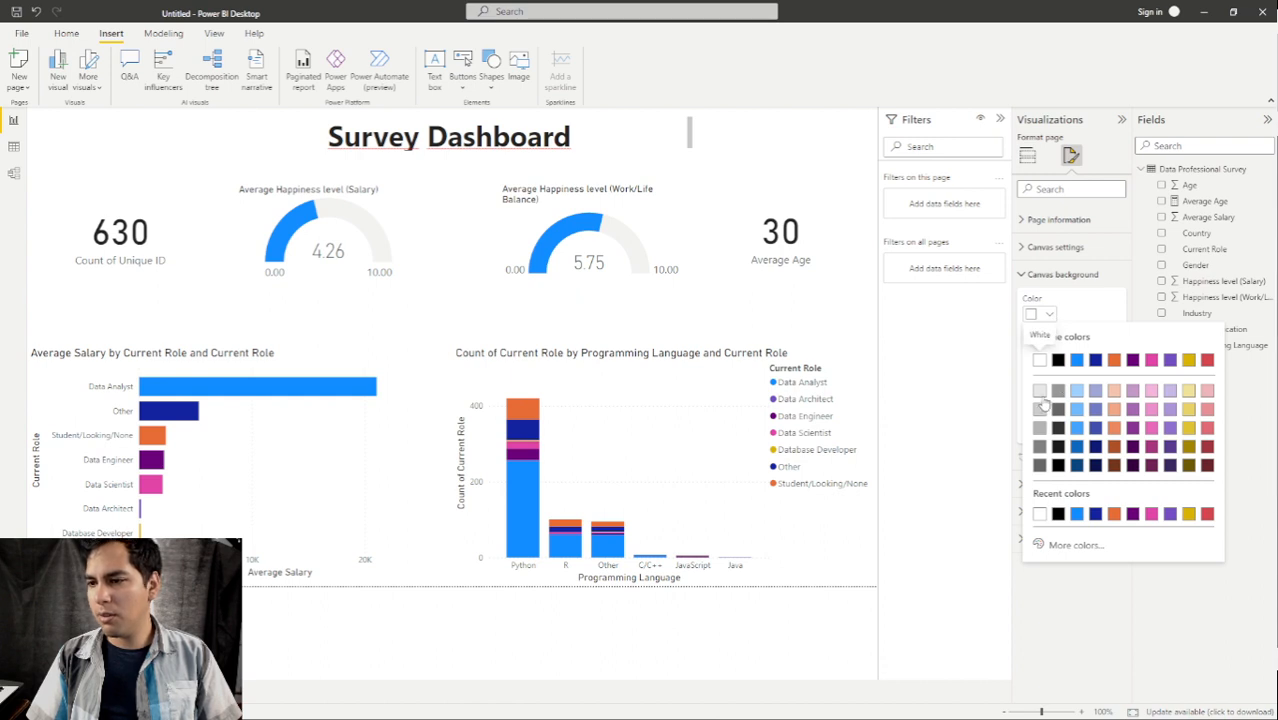
click(1065, 547)
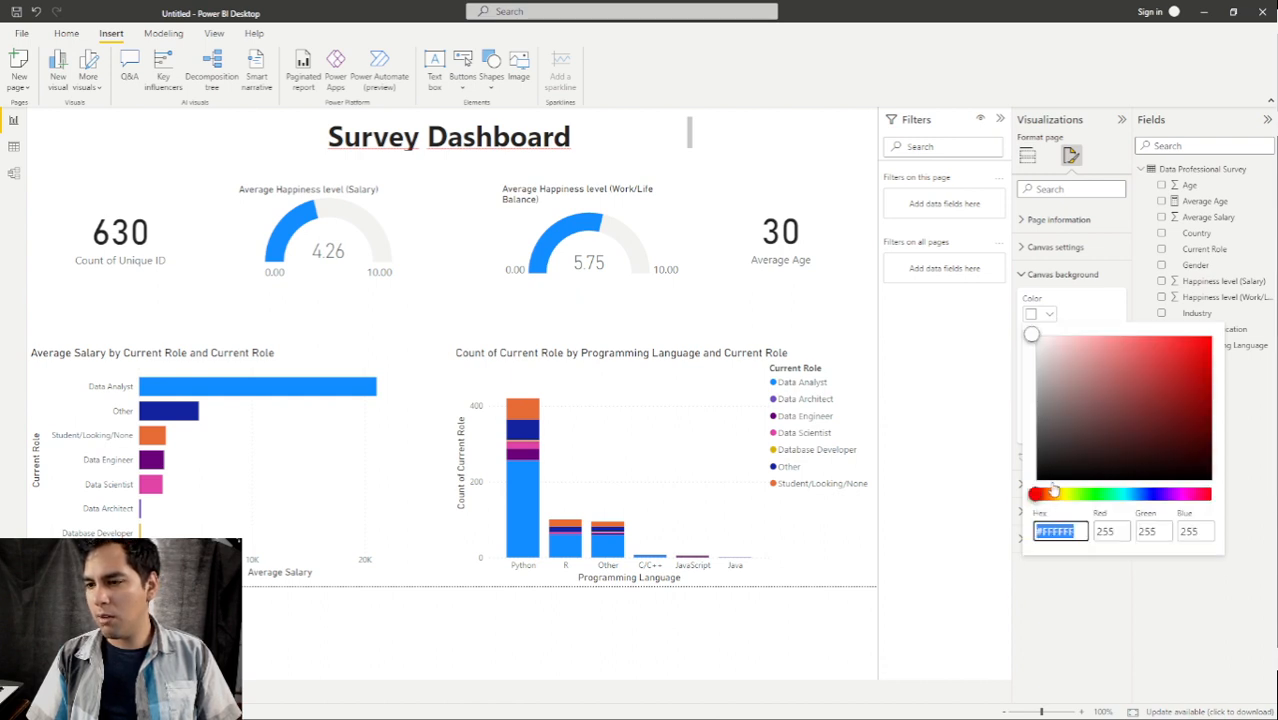
Pick a custom very light grey as the canvas background colour and close the colour picker.
click(1038, 342)
click(1033, 341)
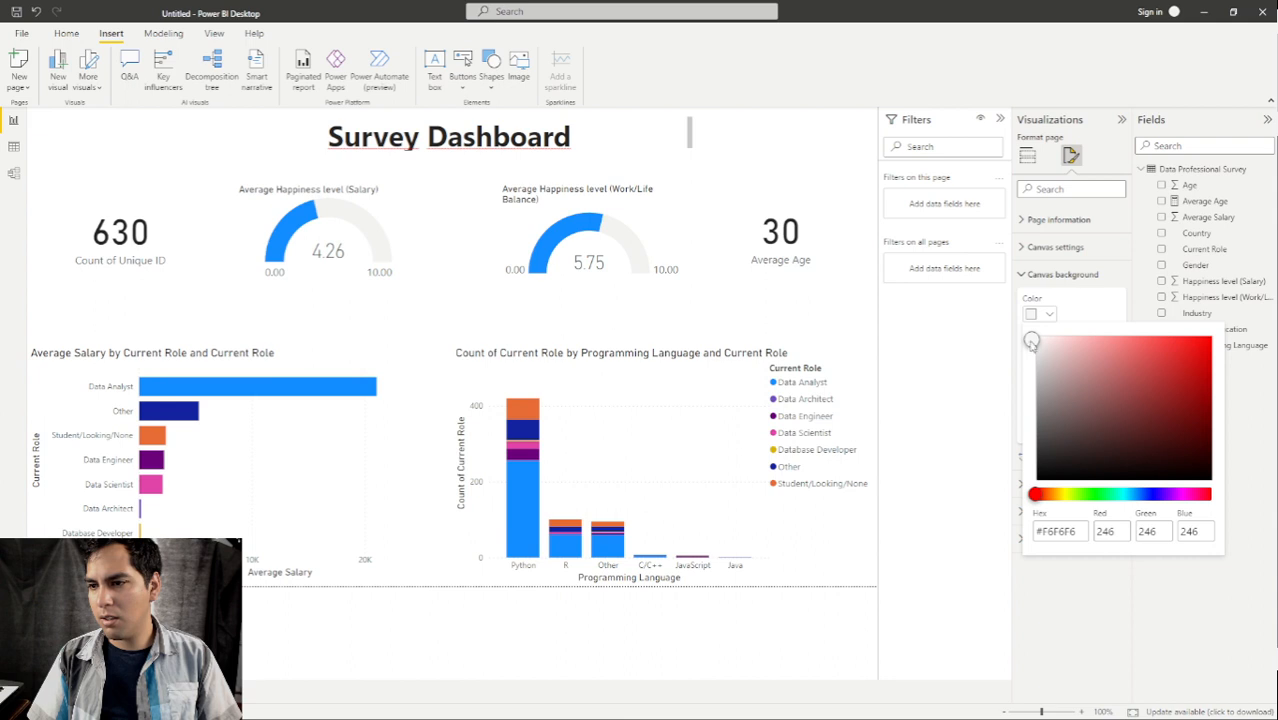
mouse_move(1031, 342)
mouse_down()
mouse_move(1066, 365)
mouse_move(1106, 357)
mouse_move(996, 339)
mouse_move(1034, 341)
mouse_move(1013, 318)
mouse_up()
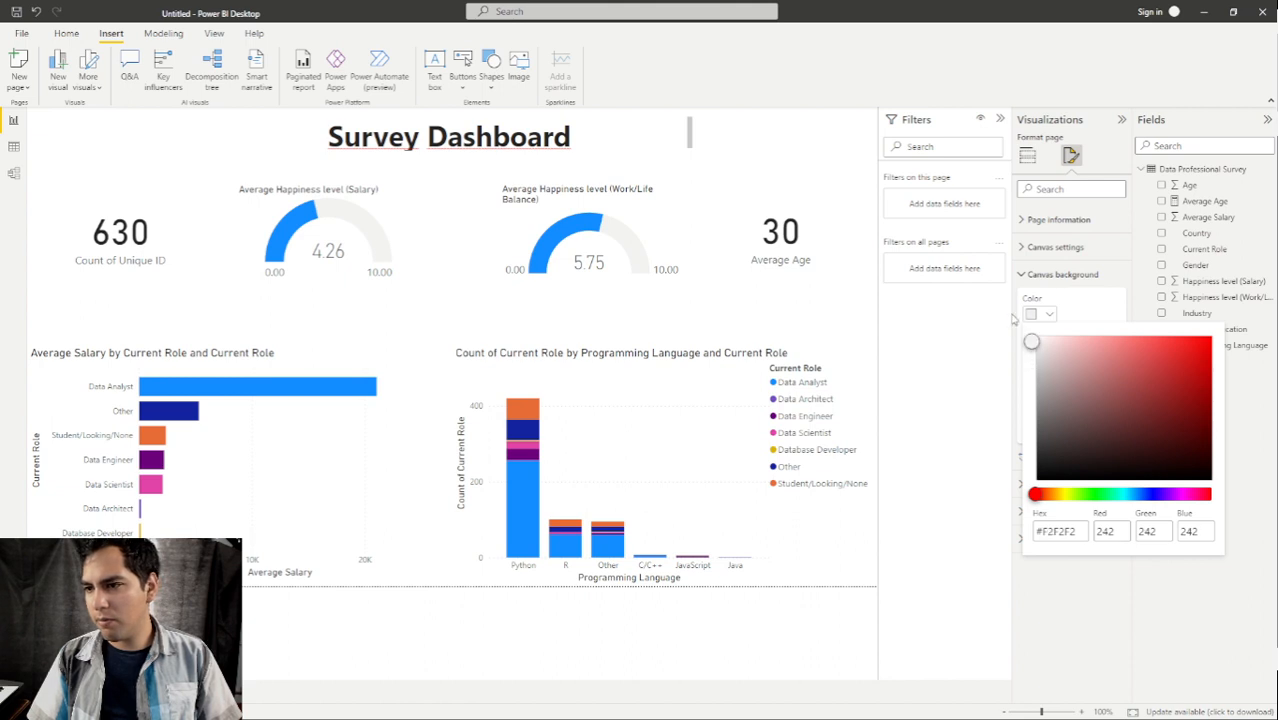
click(1031, 336)
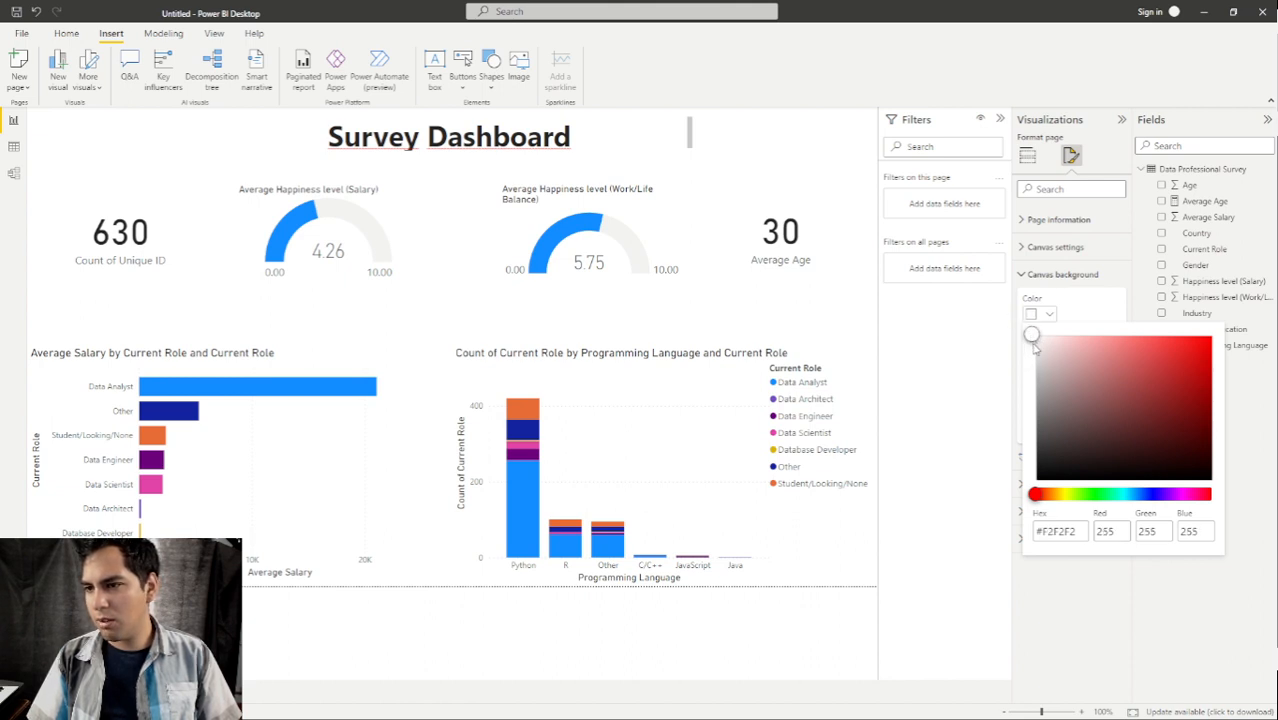
click(1036, 339)
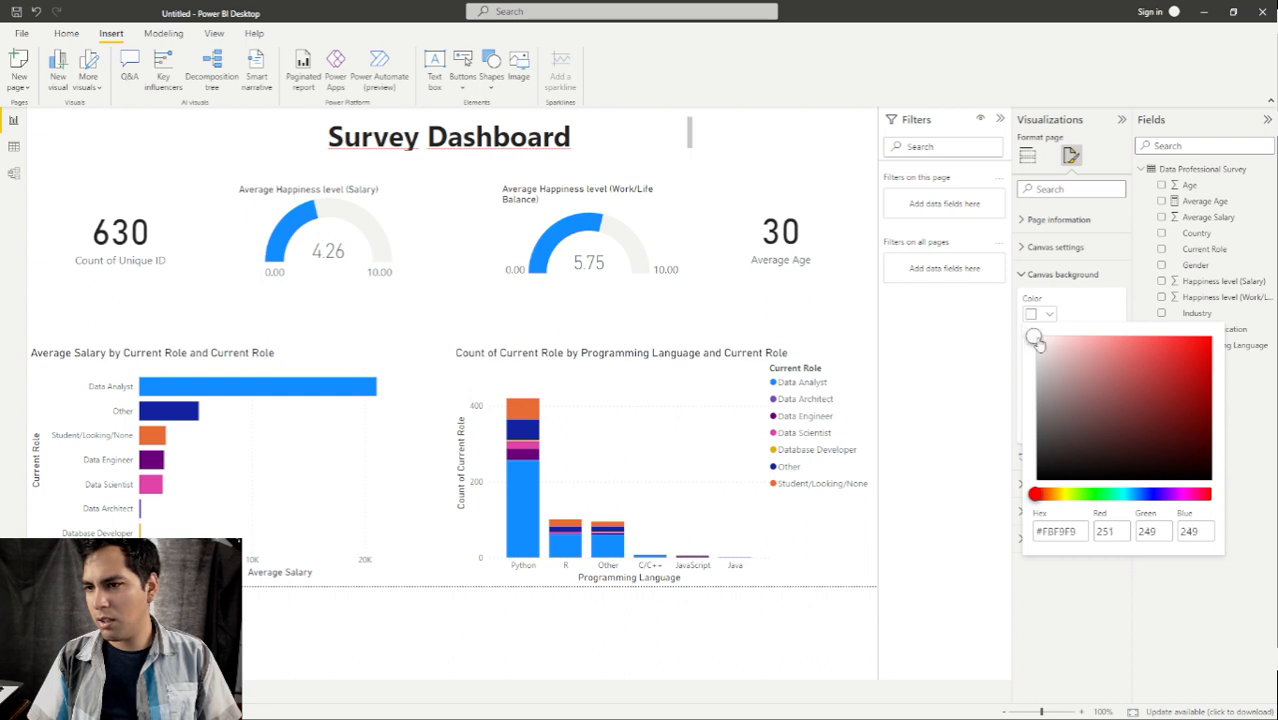
drag(1037, 342, 1032, 342)
click(1074, 298)
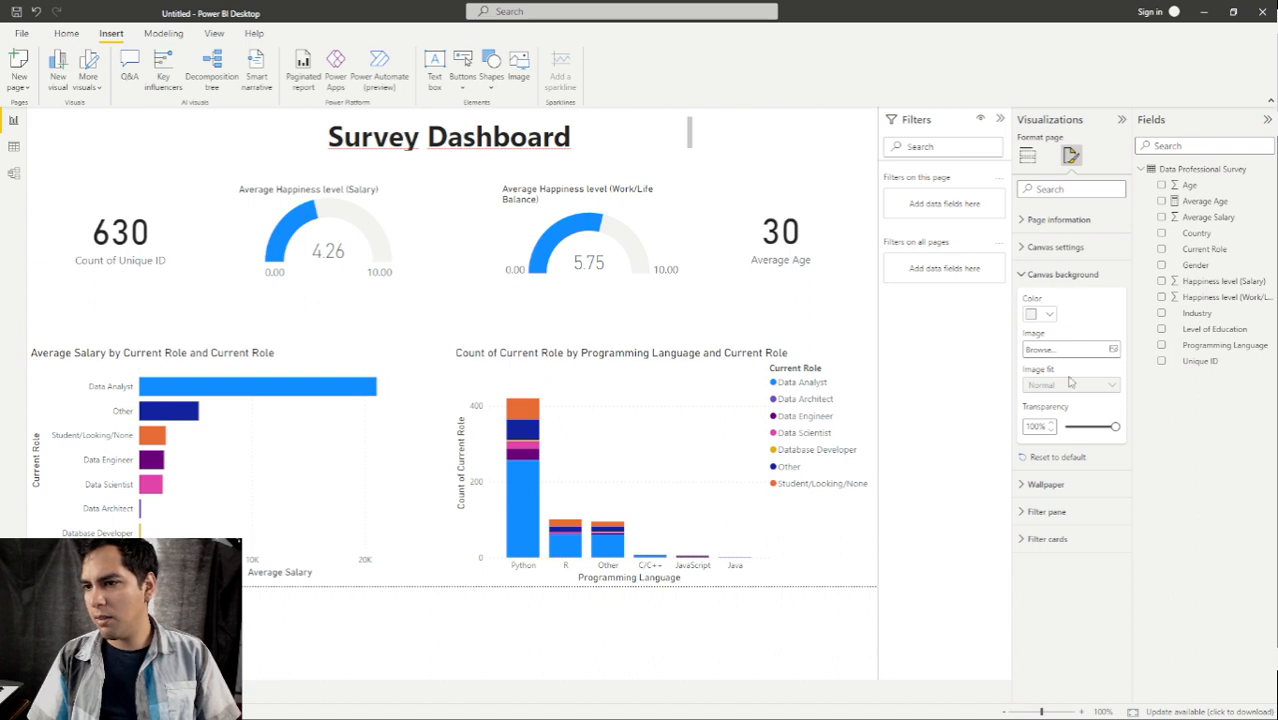
Set the canvas background's transparency to 50%.
mouse_move(1099, 432)
mouse_down()
mouse_move(1070, 428)
mouse_move(1114, 427)
mouse_move(1093, 428)
mouse_up()
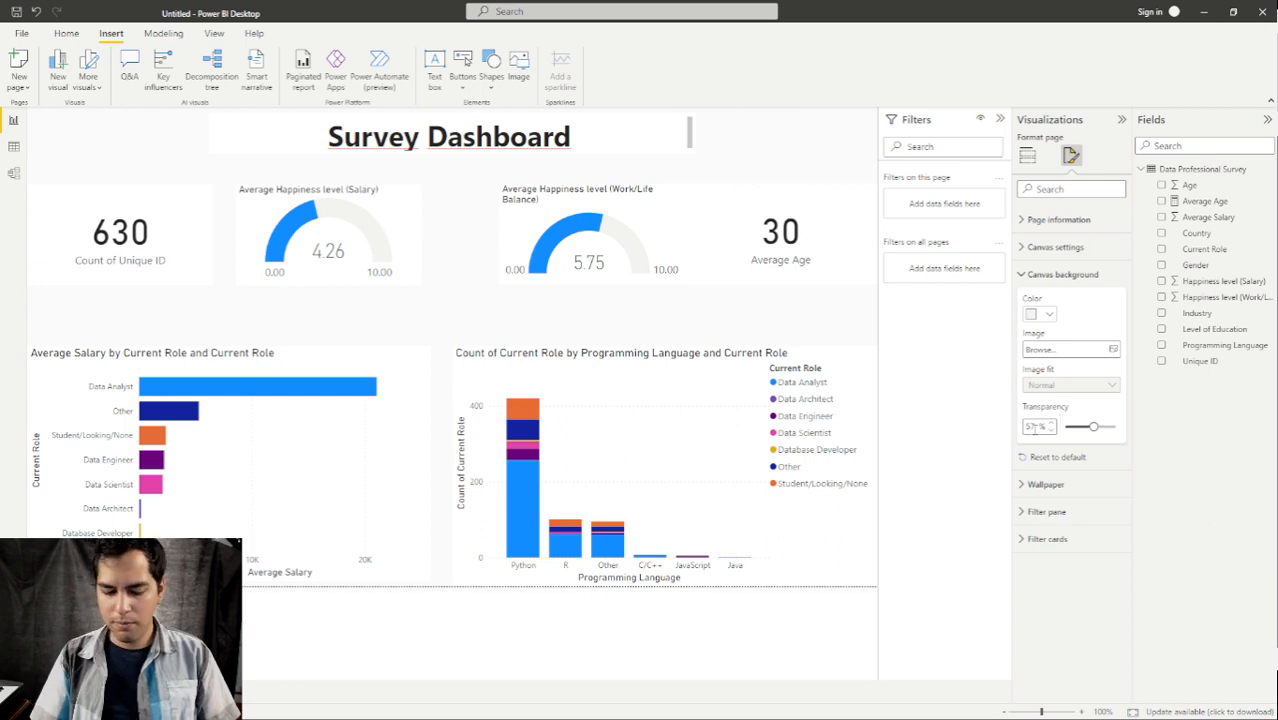
key(BackSpace)
text(0)
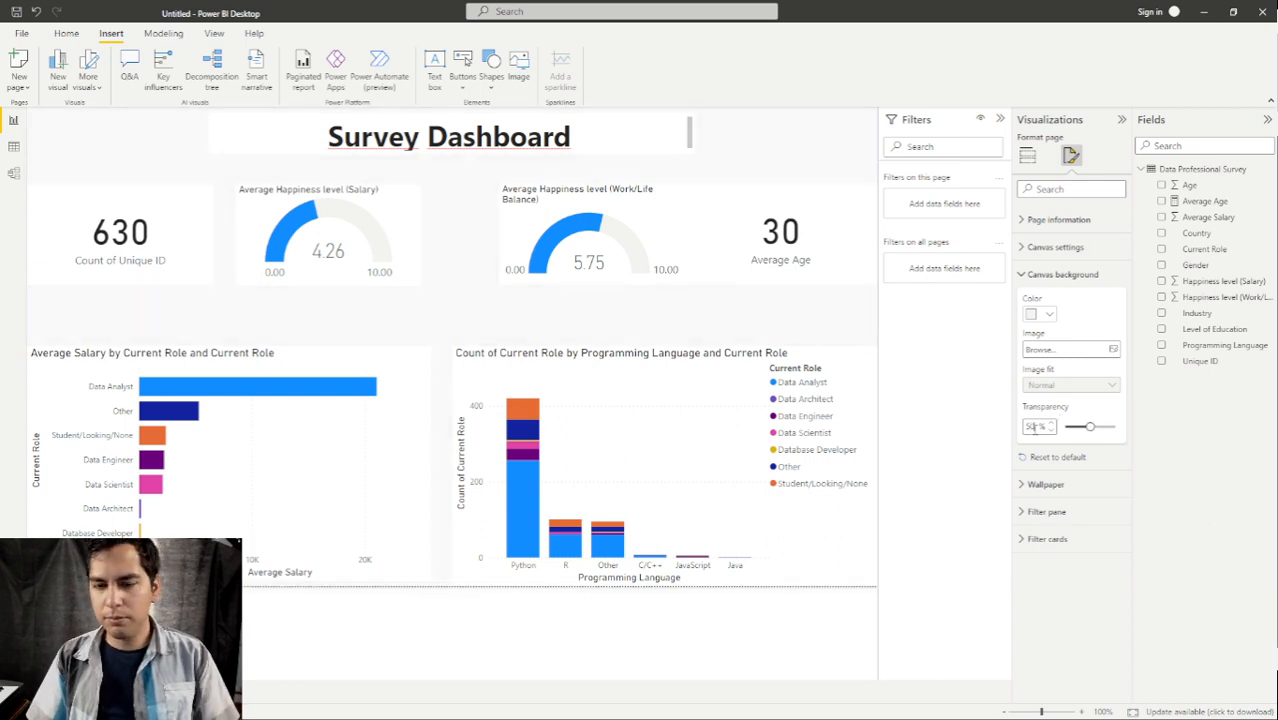
click(474, 292)
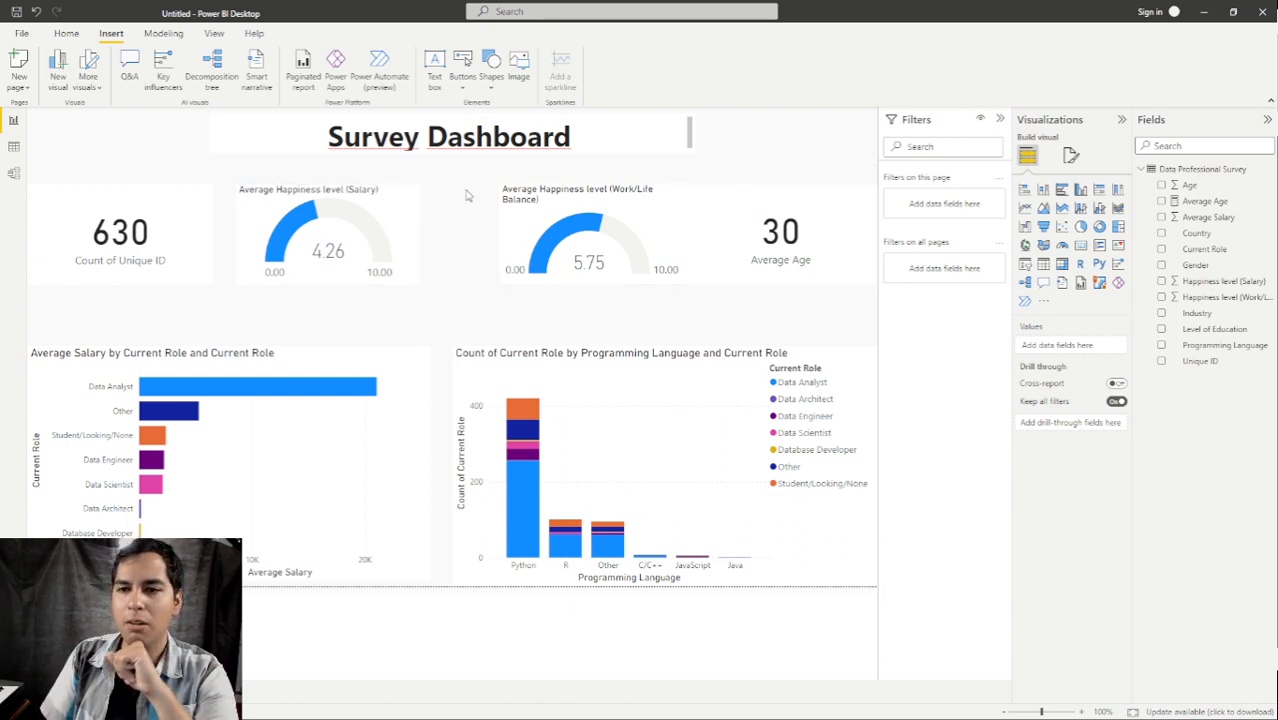
Move the Average Happiness level (Work/Life Balance) gauge slightly closer to the Salary gauge.
mouse_move(607, 233)
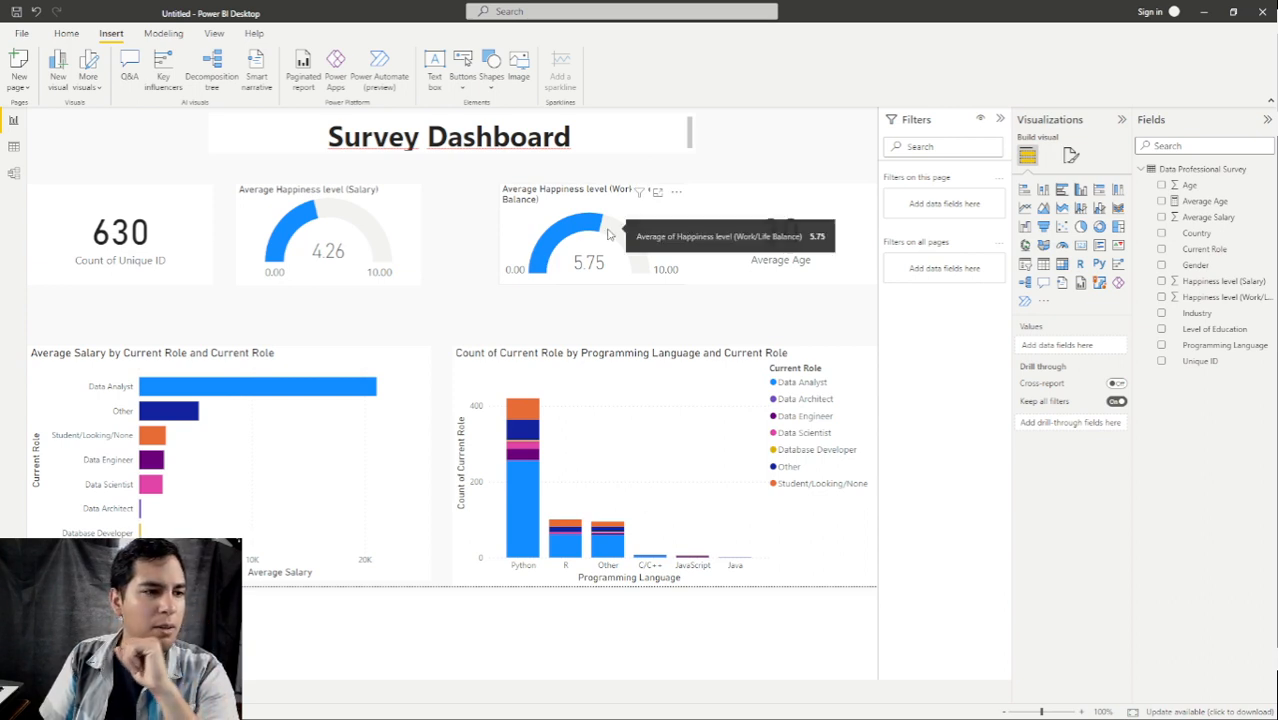
click(535, 213)
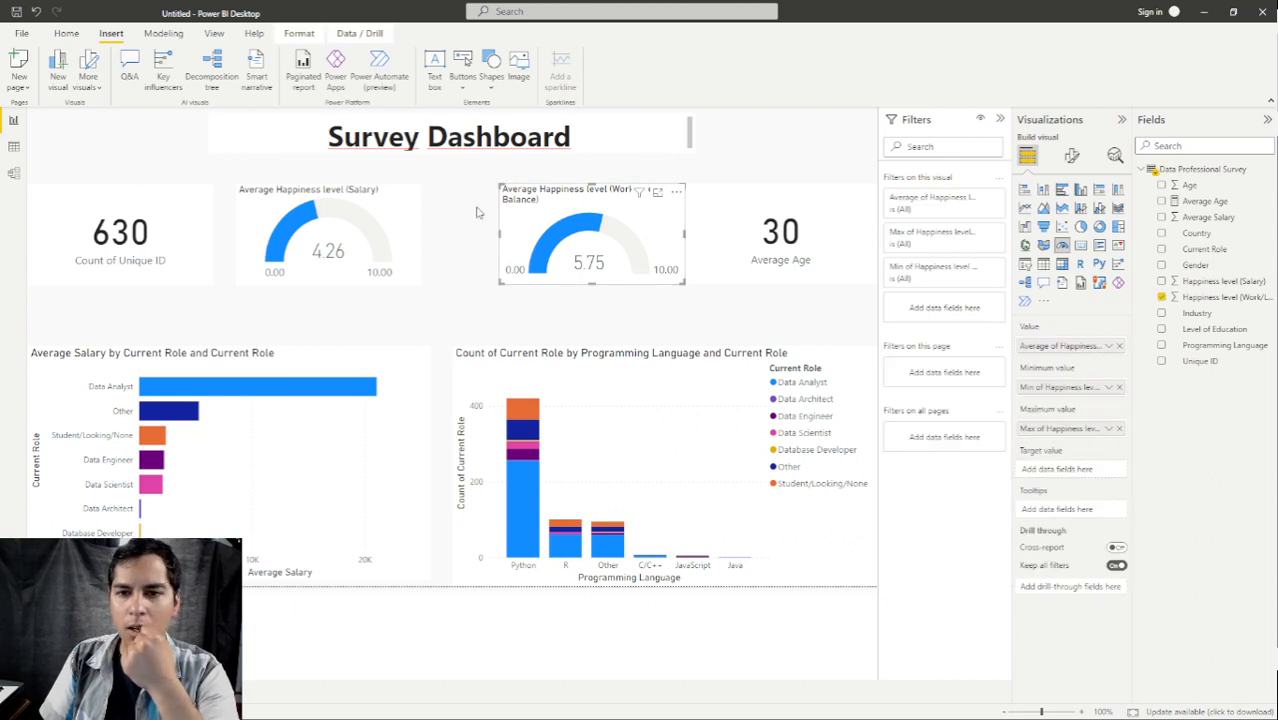
drag(531, 213, 508, 212)
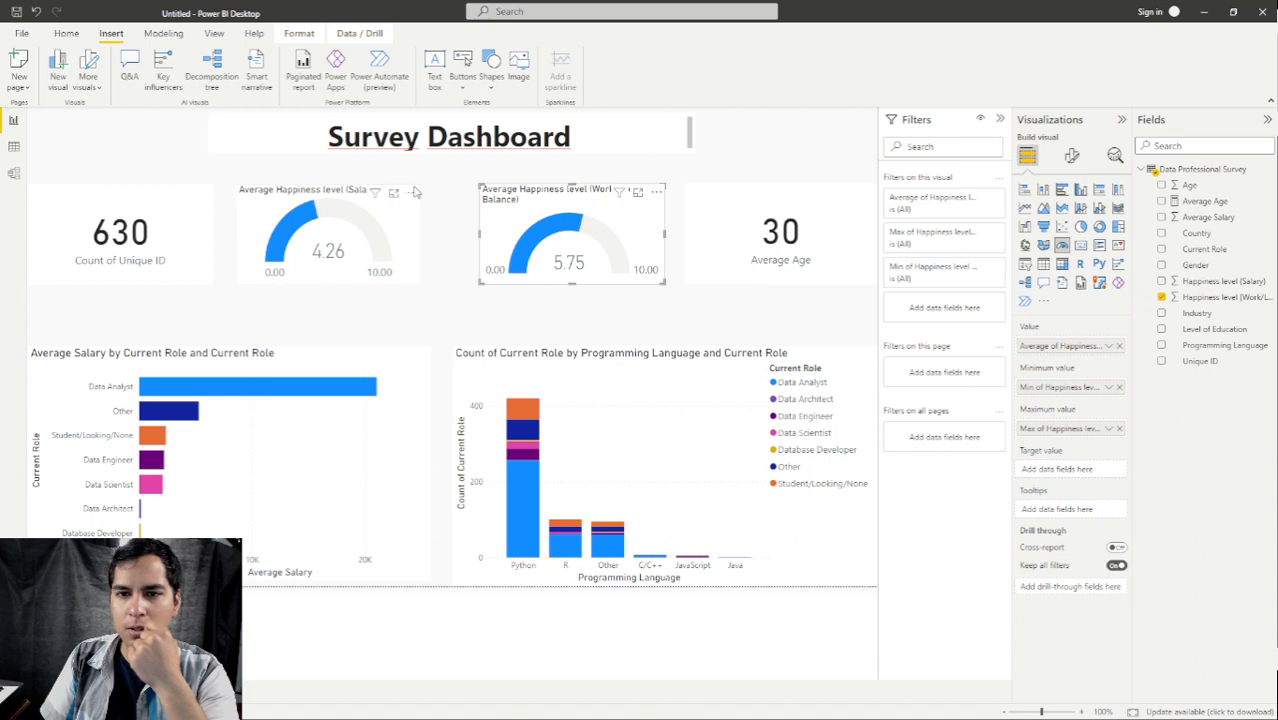
Widen the Average Happiness level (Work/Life Balance) gauge towards the Salary gauge so its title fits on one line.
click(413, 191)
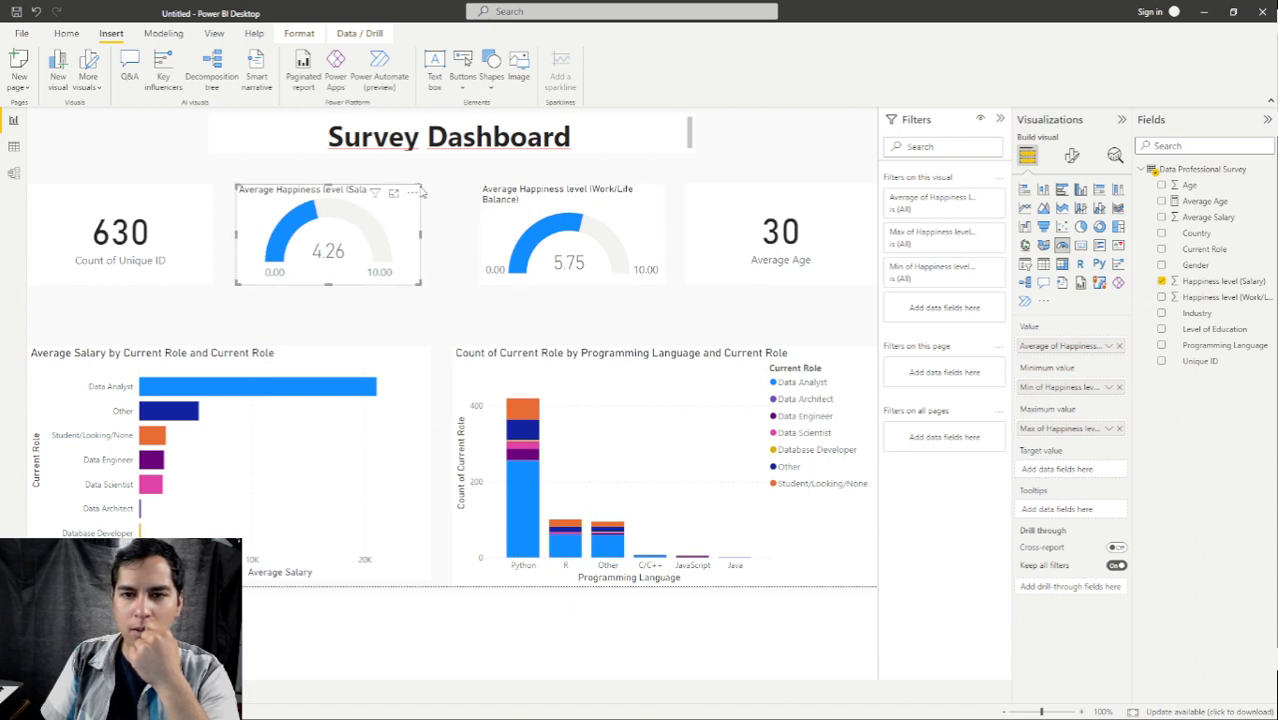
click(485, 191)
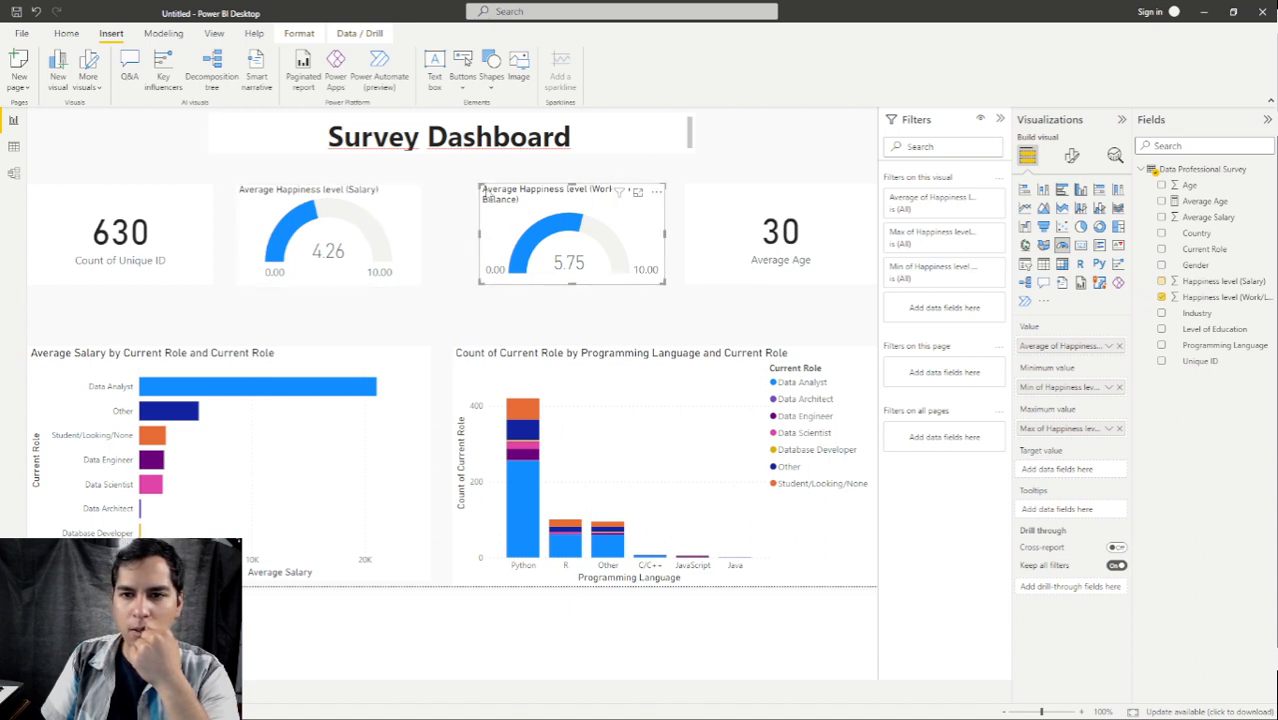
drag(478, 181, 480, 186)
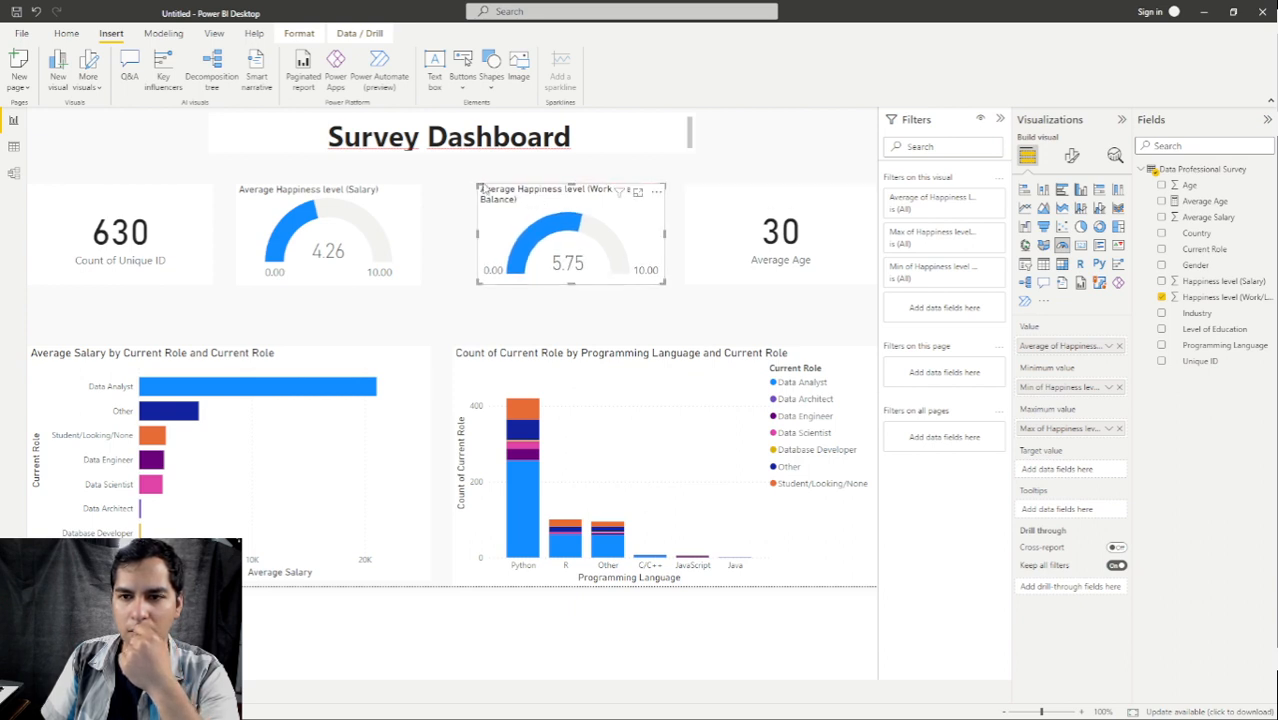
drag(478, 233, 470, 239)
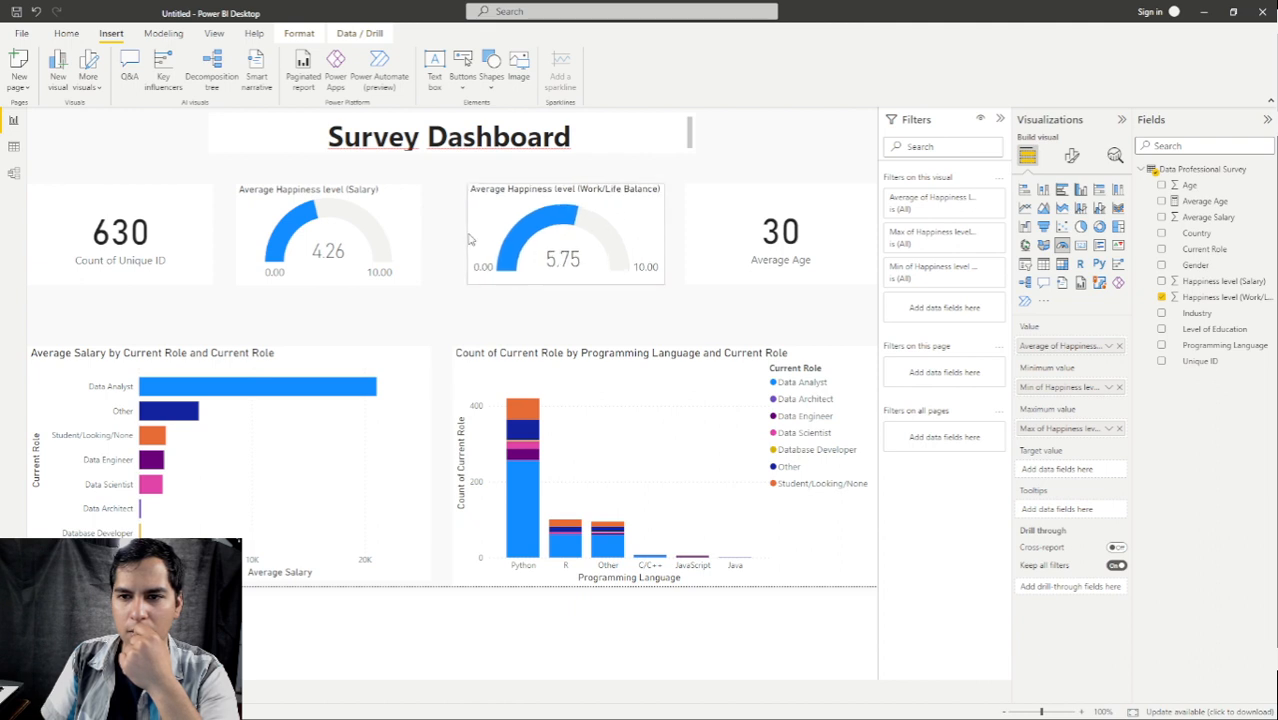
click(455, 235)
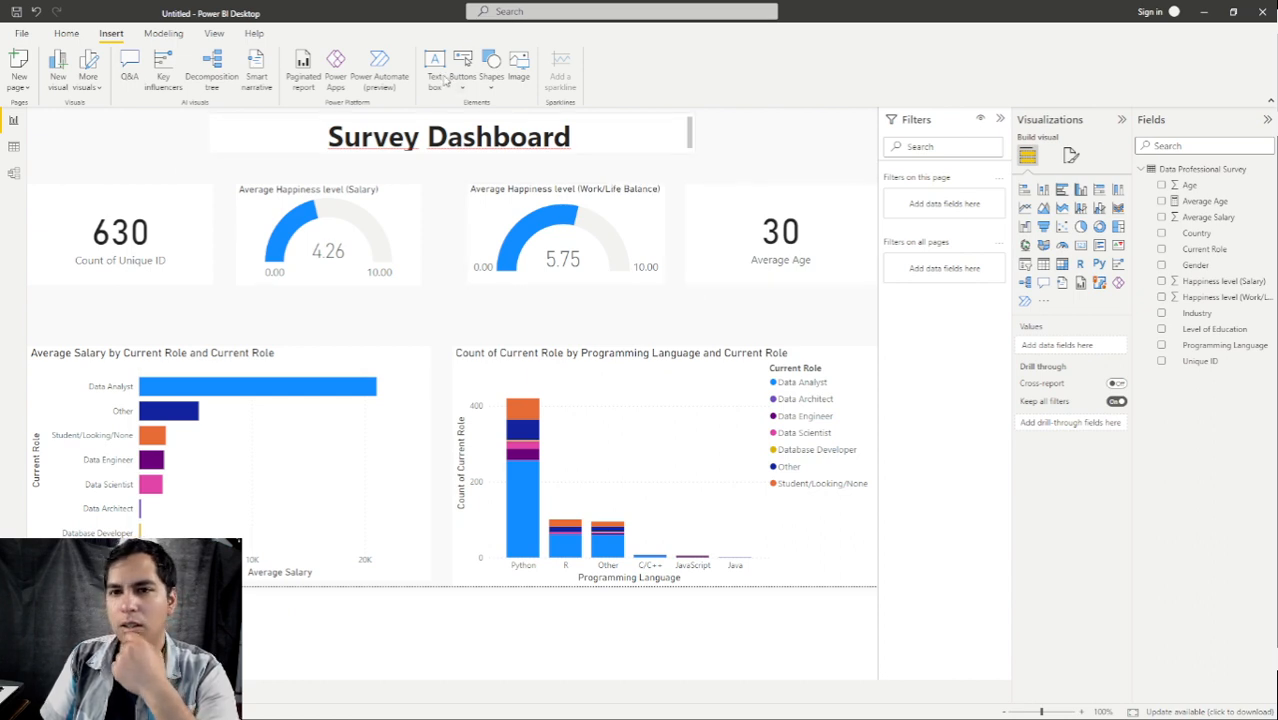
Insert a rectangle shape and stretch it over the row of cards and gauges, about 1280 wide and 171 high.
click(489, 68)
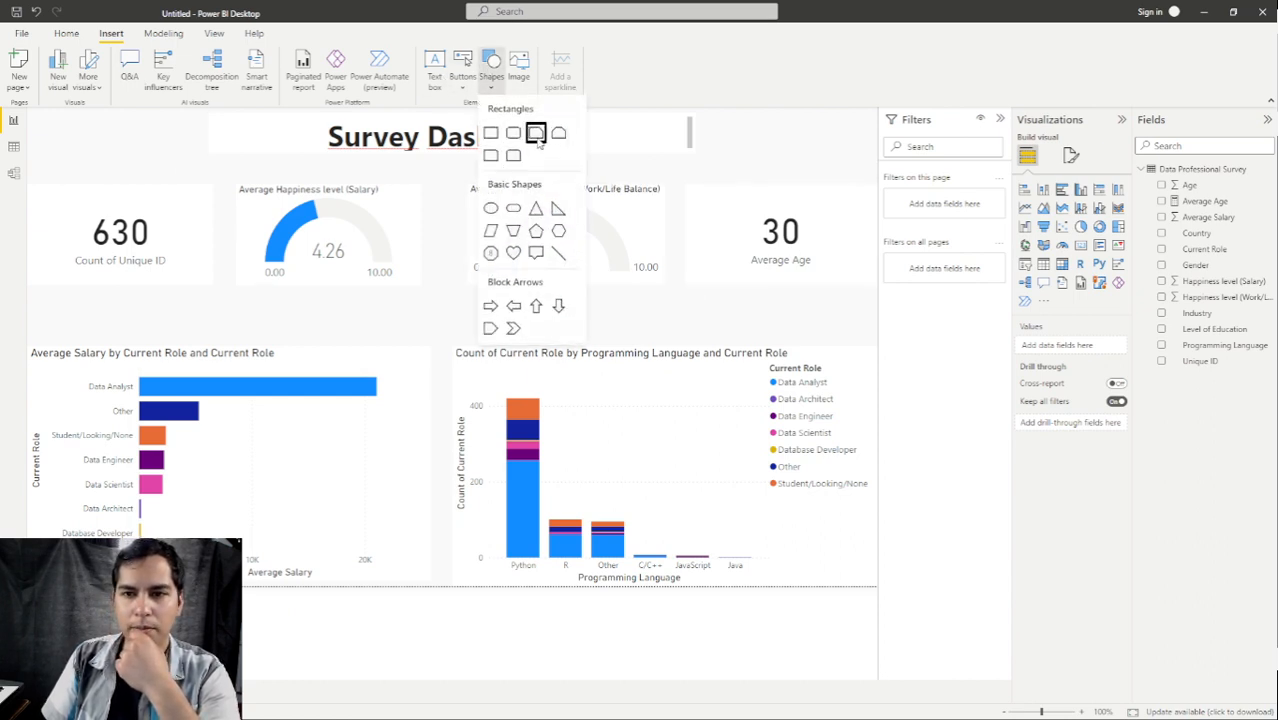
click(491, 134)
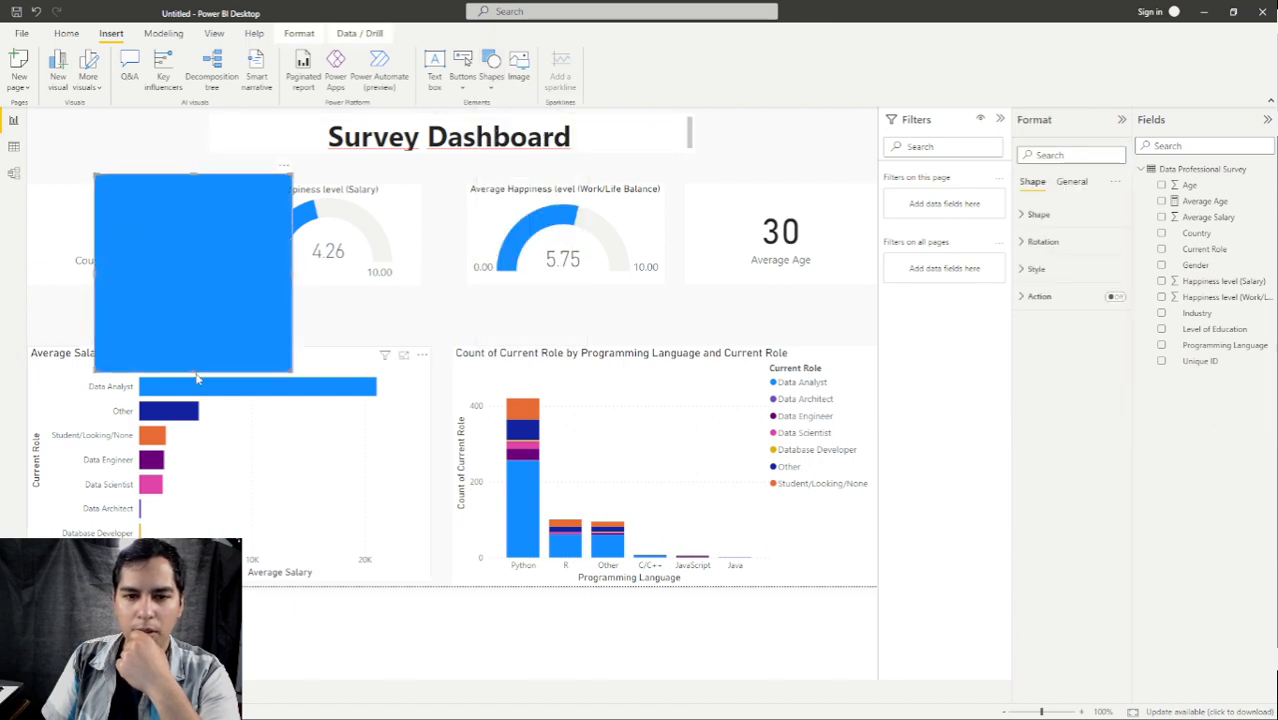
drag(195, 377, 142, 246)
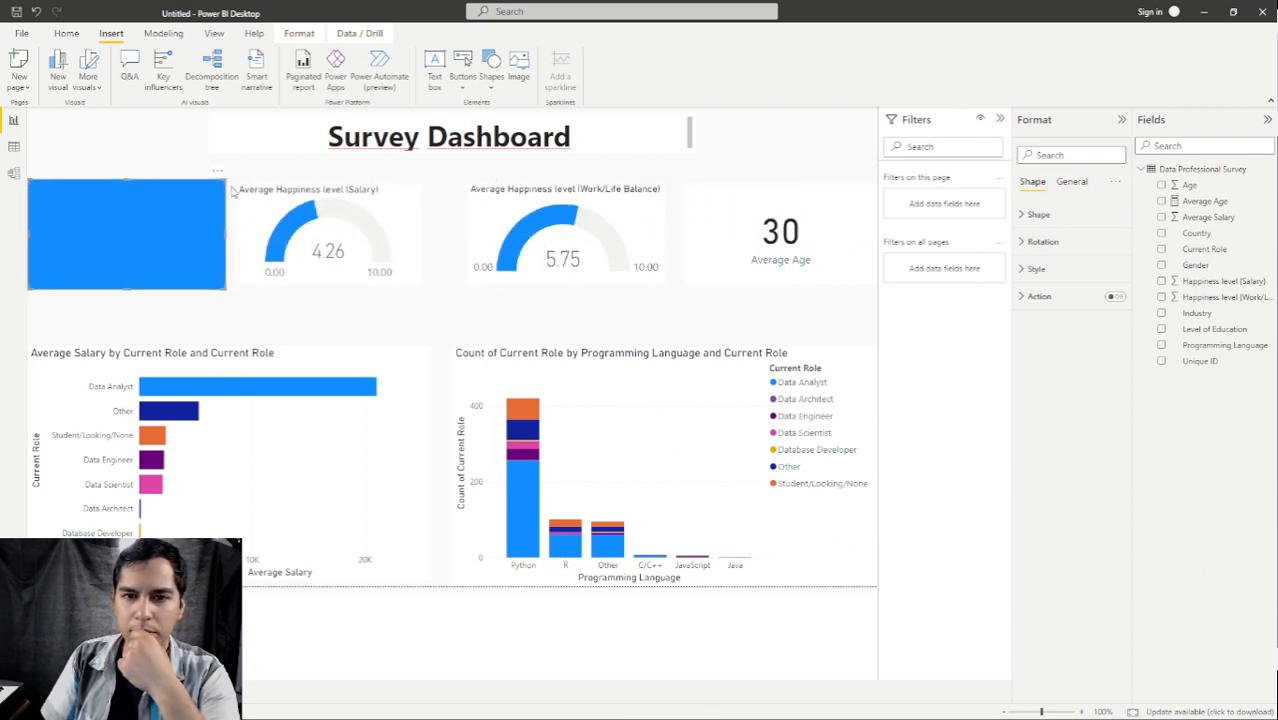
drag(222, 182, 234, 176)
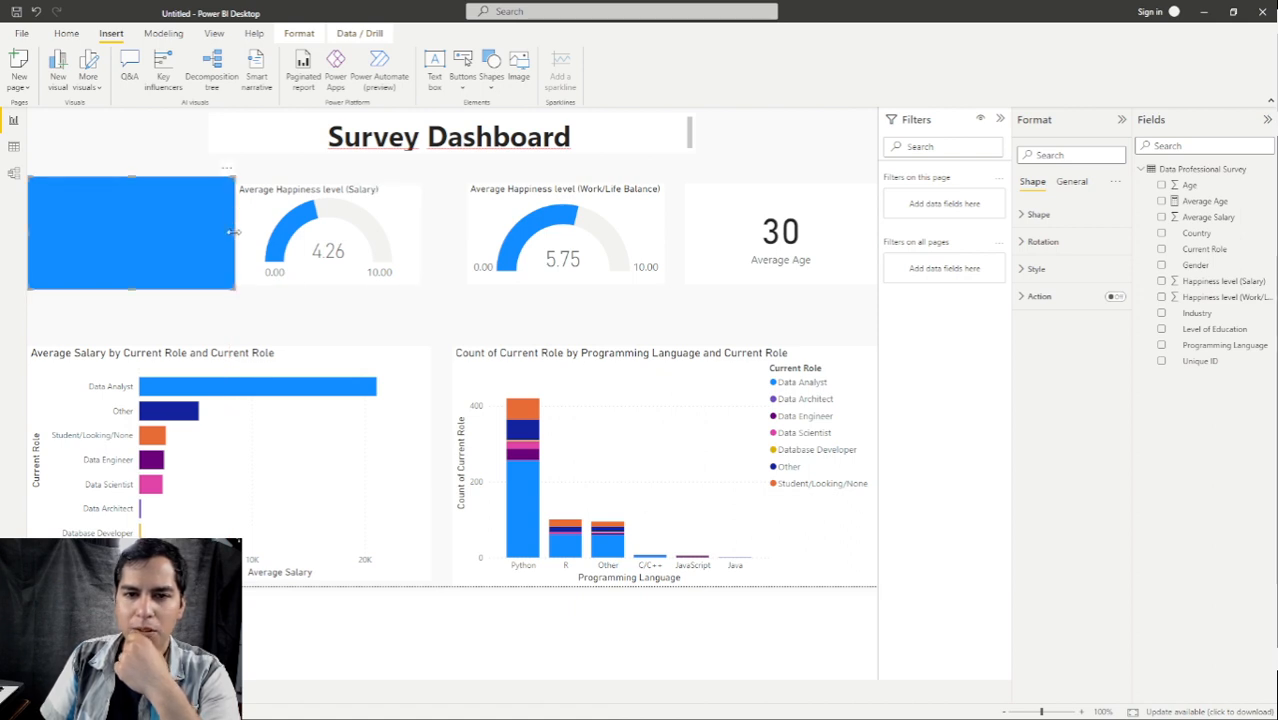
drag(237, 238, 893, 243)
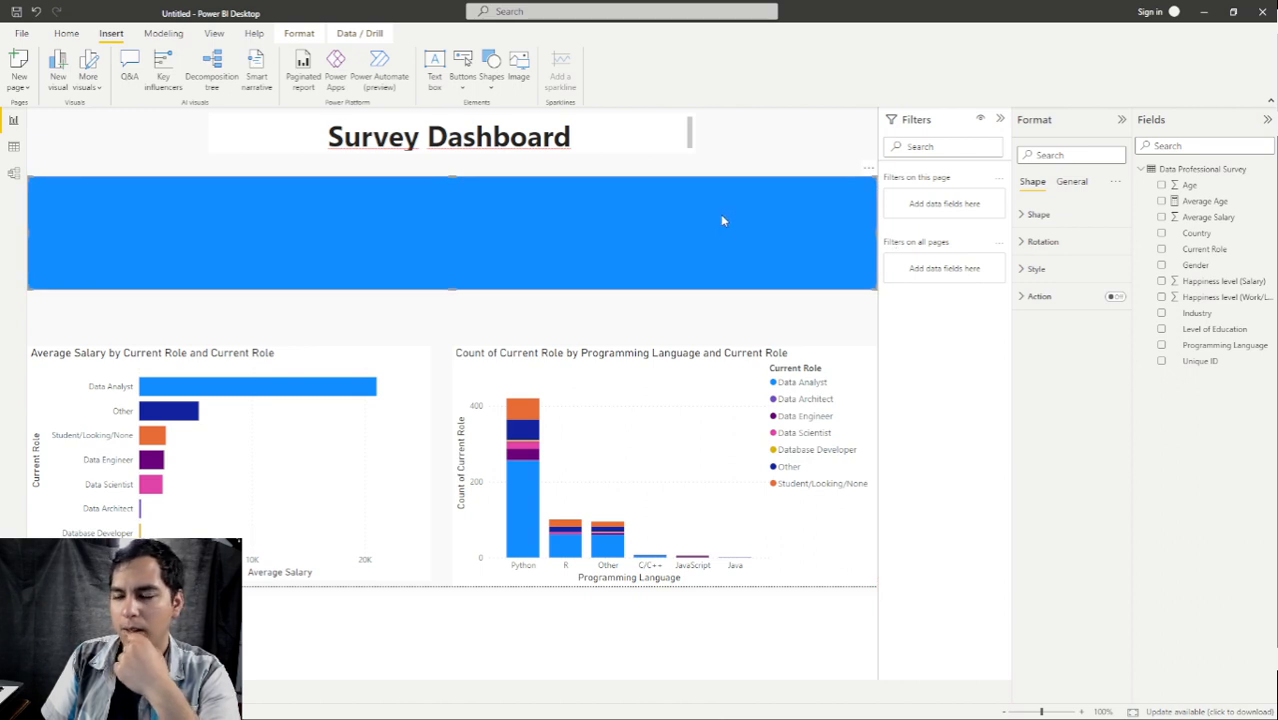
Examine the rectangle's general and shape formatting settings, including its advanced options, title and effects.
click(1081, 183)
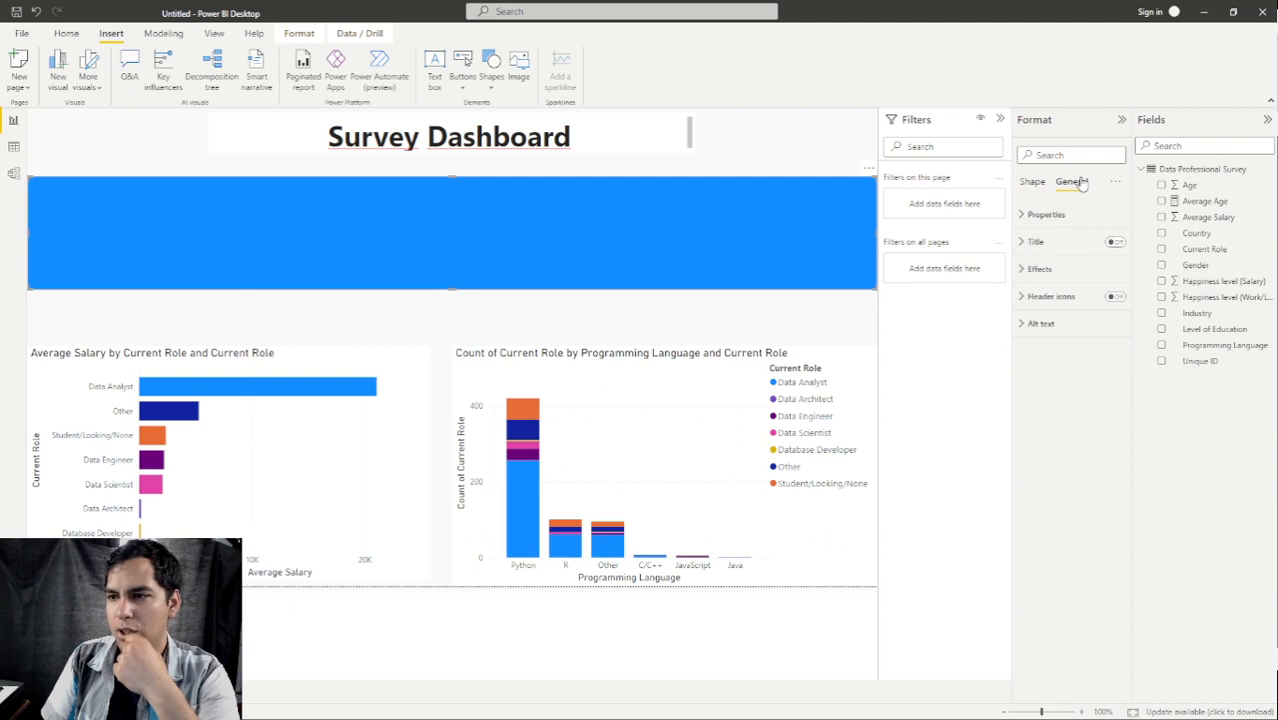
click(1021, 215)
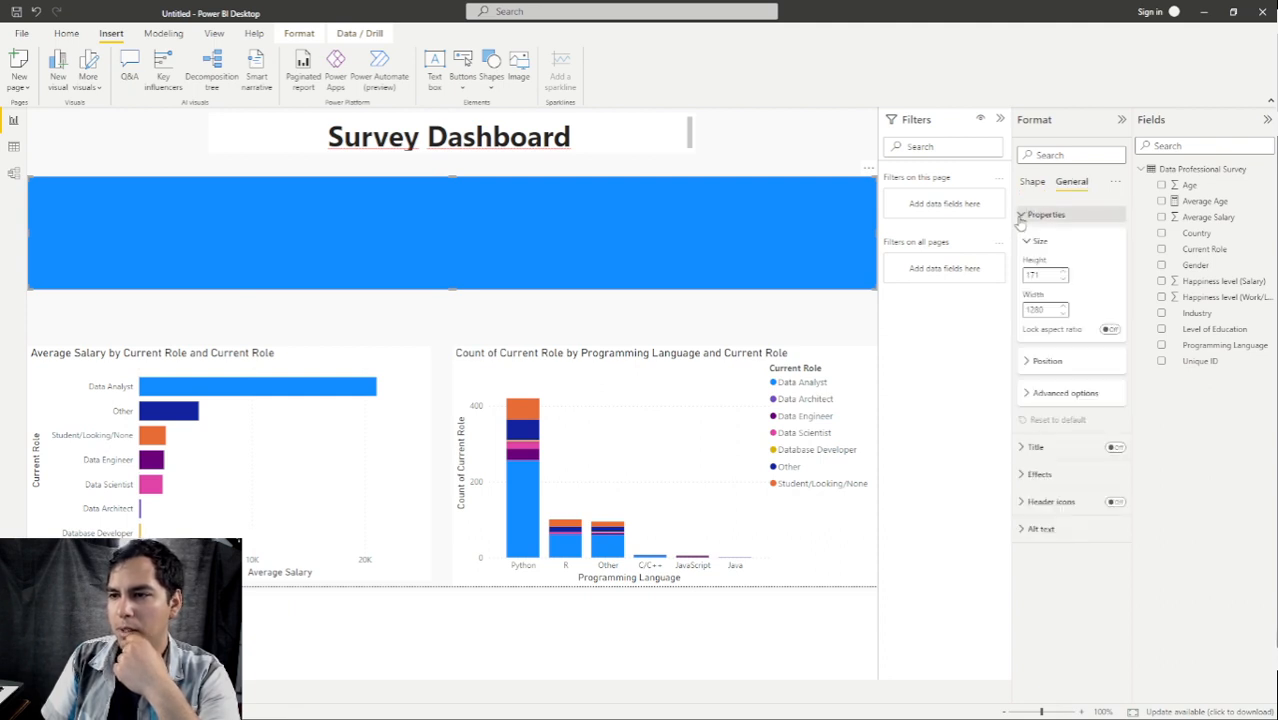
click(1034, 396)
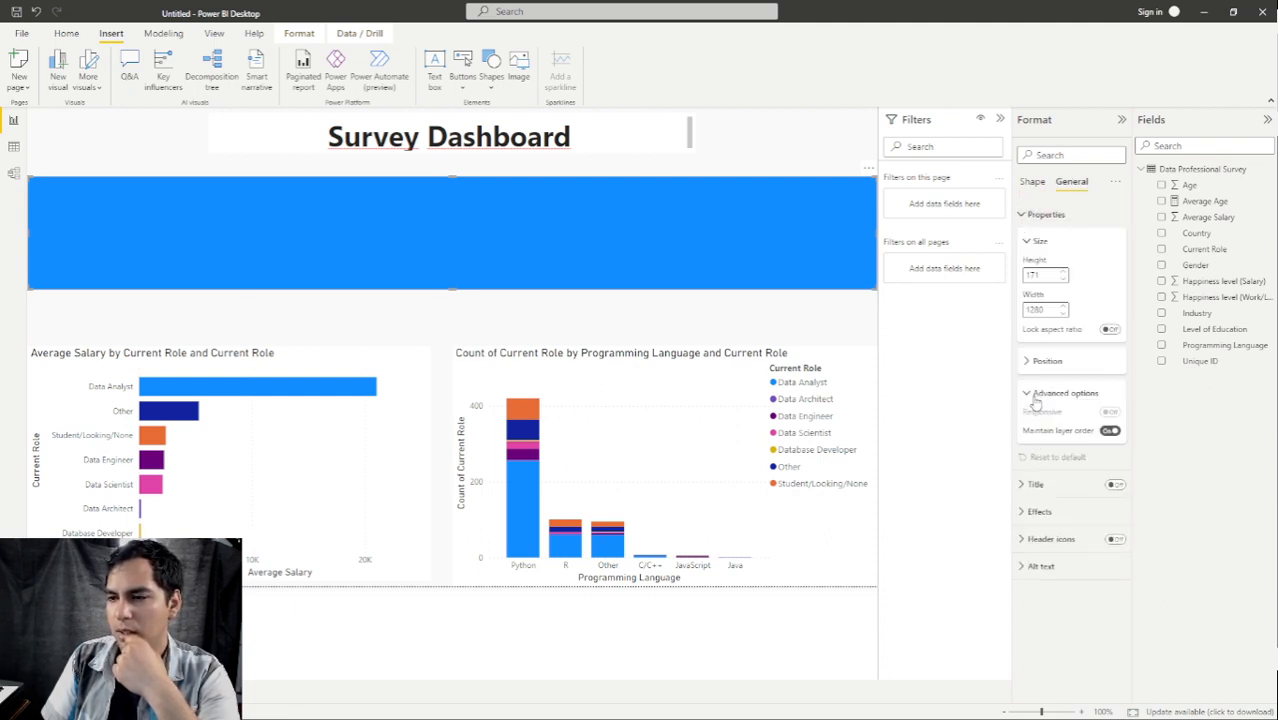
click(1034, 396)
click(1032, 183)
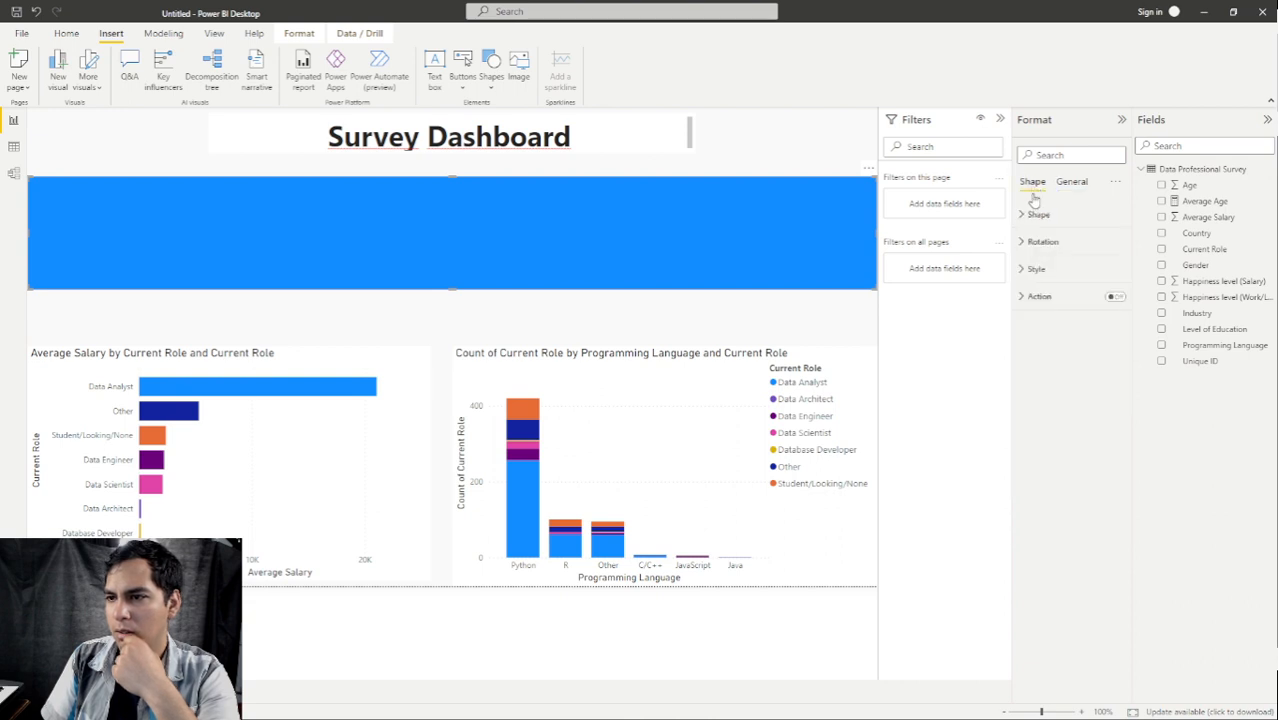
click(1027, 216)
click(1027, 216)
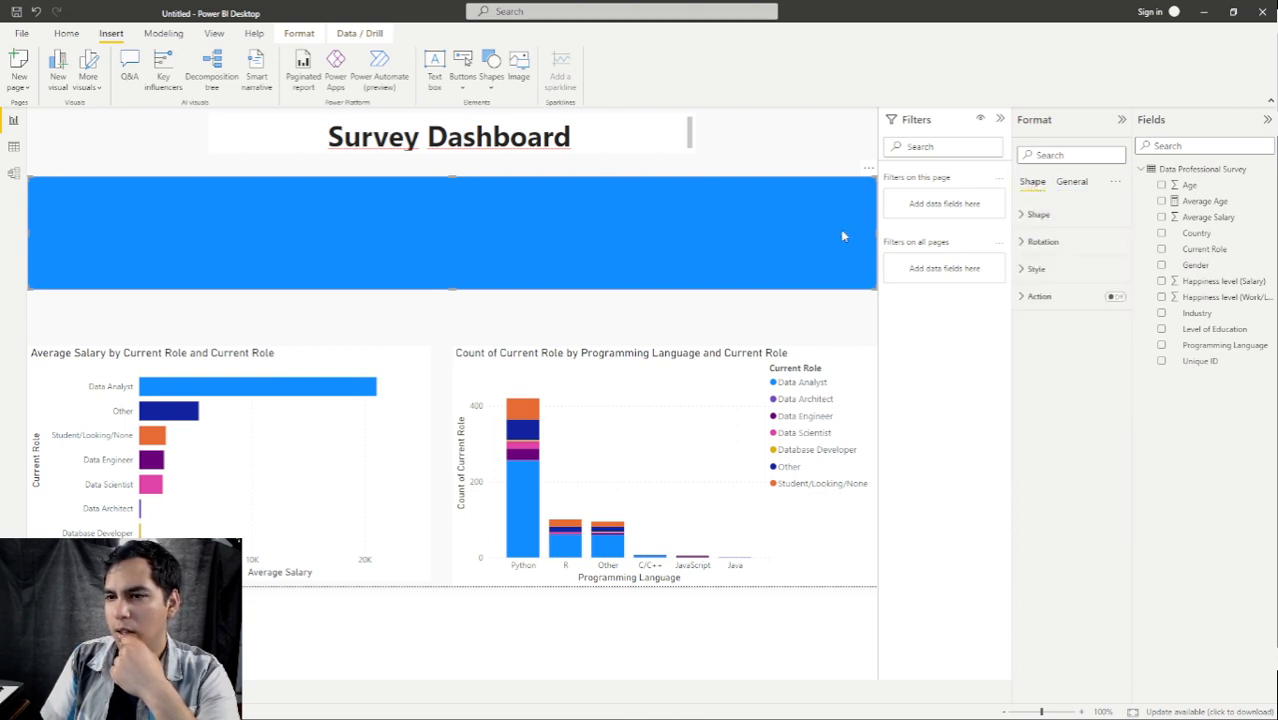
click(1071, 181)
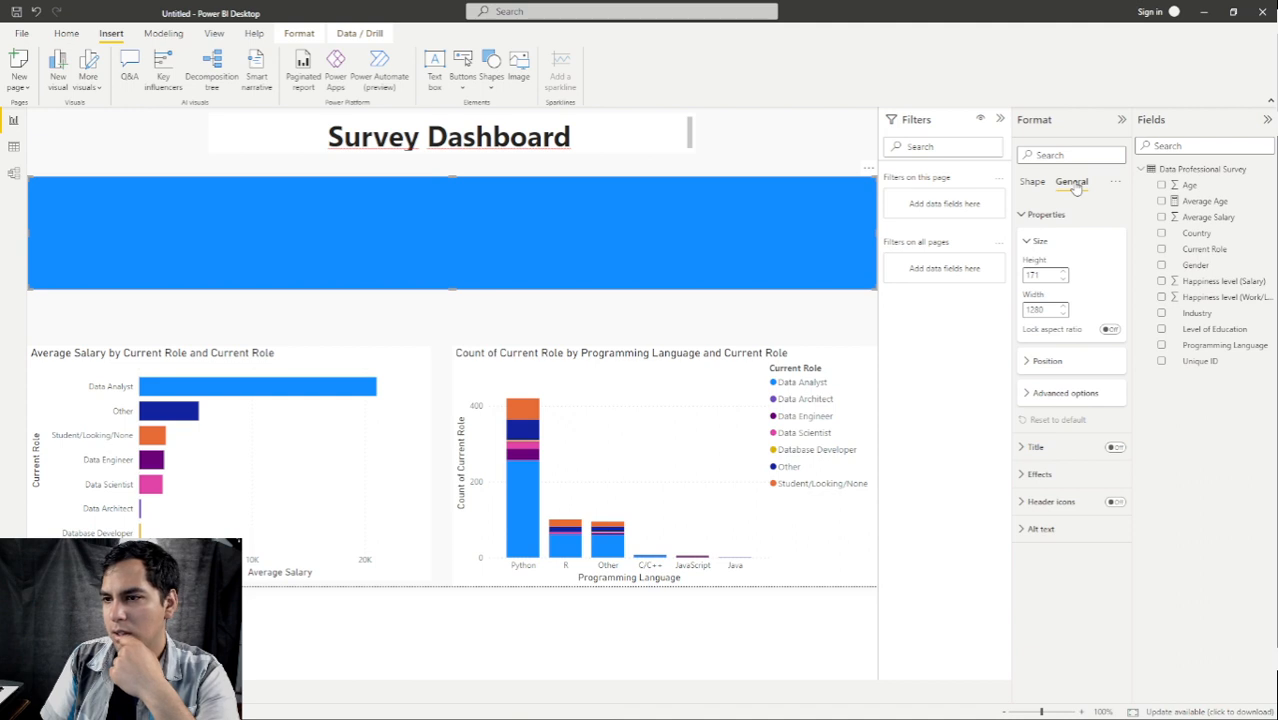
click(1021, 478)
scroll(1078, 524, down, 1)
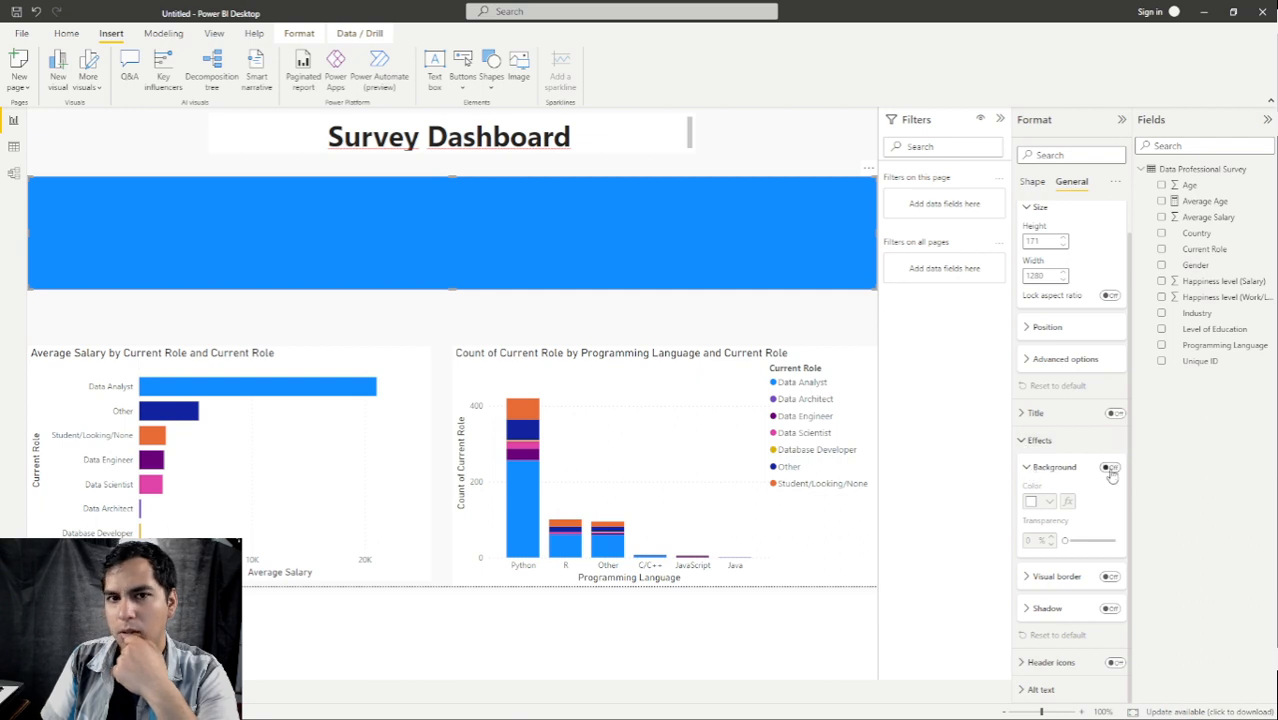
click(1025, 361)
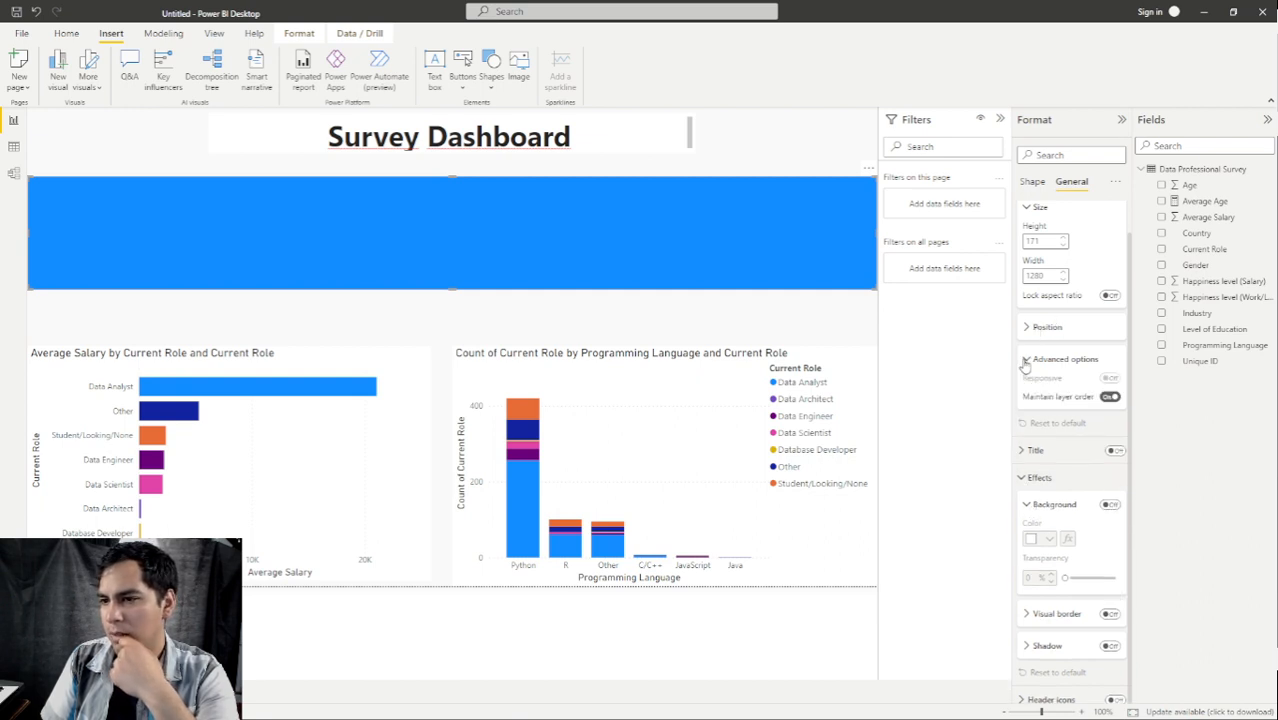
click(1025, 361)
click(1026, 414)
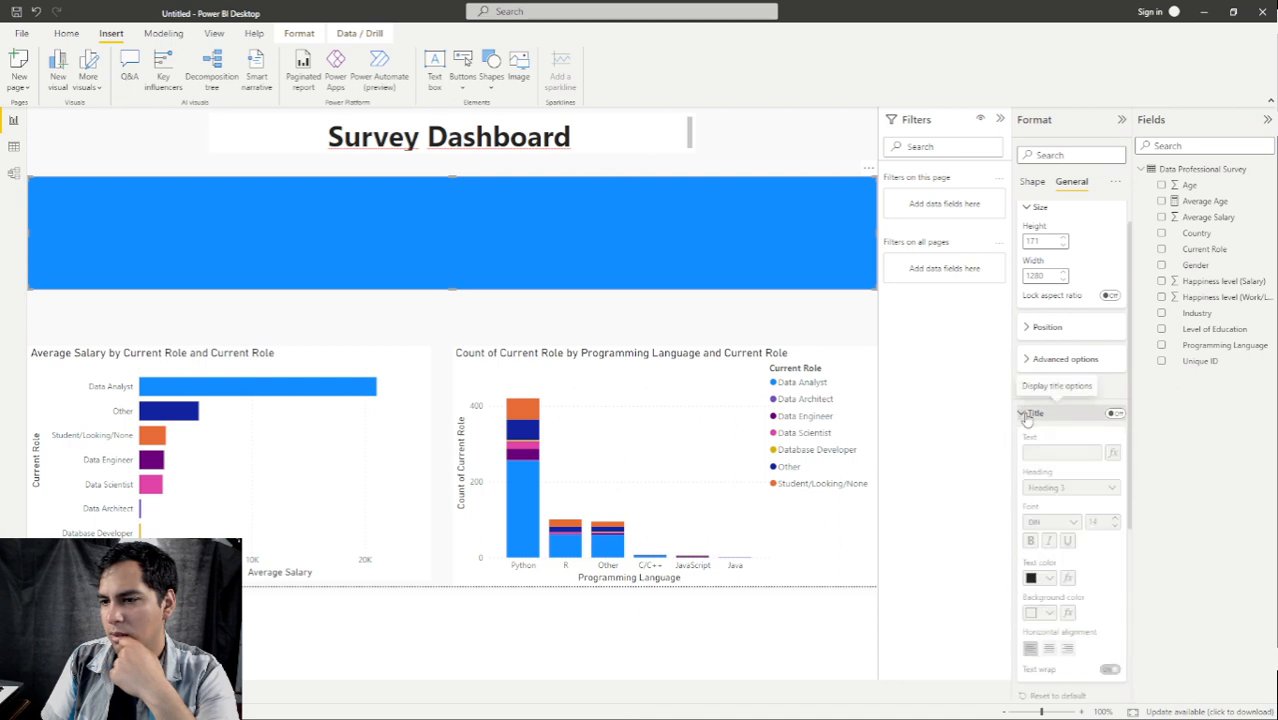
scroll(1026, 418, down, 3)
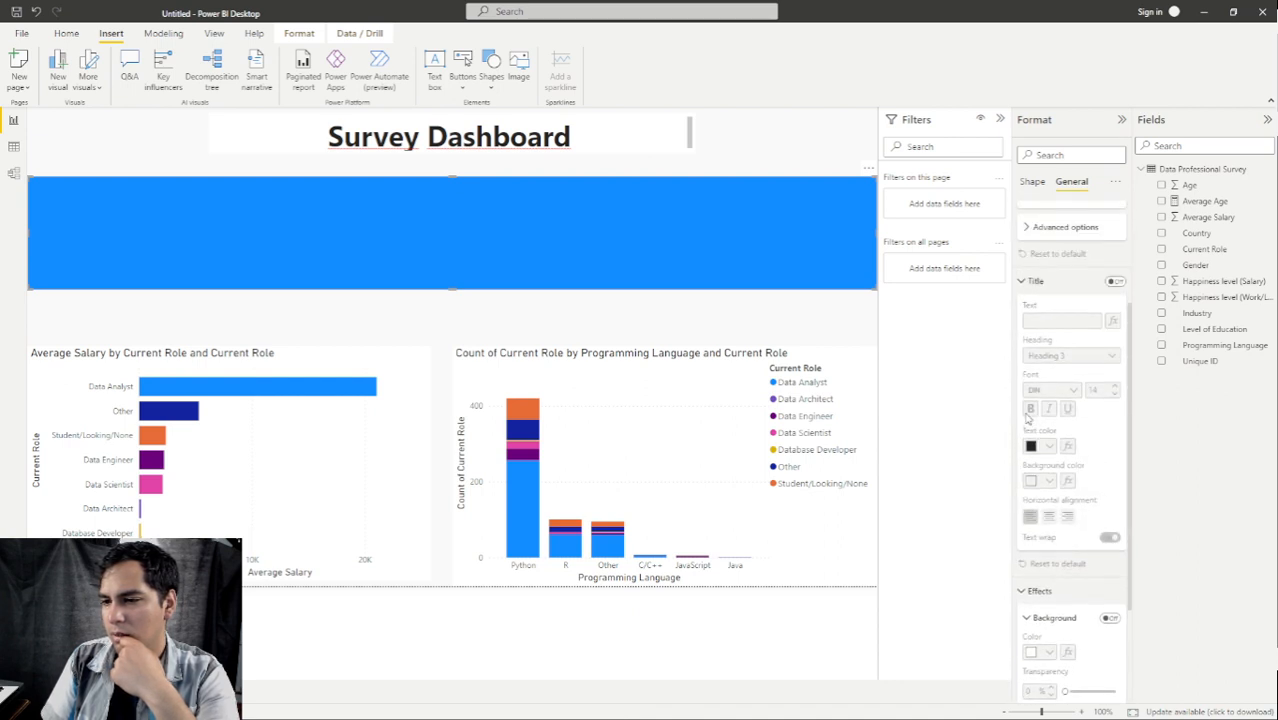
scroll(1026, 418, down, 1)
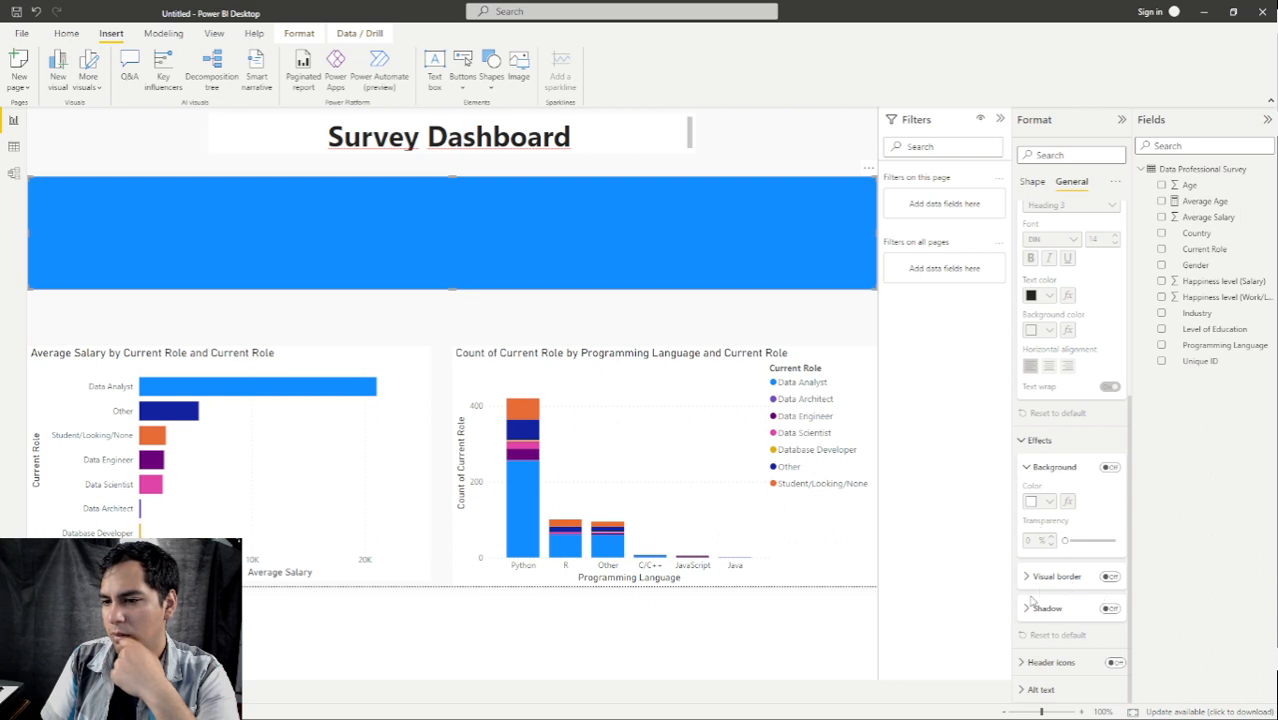
scroll(1041, 249, up, 3)
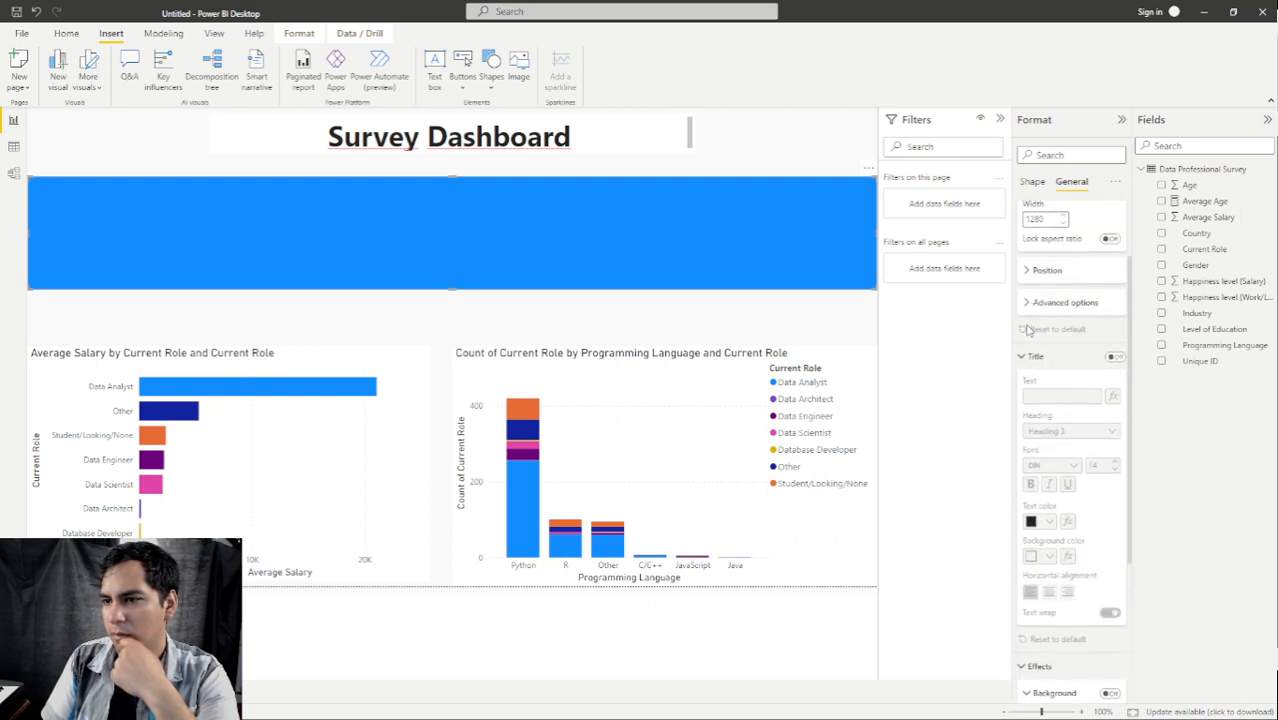
click(1032, 360)
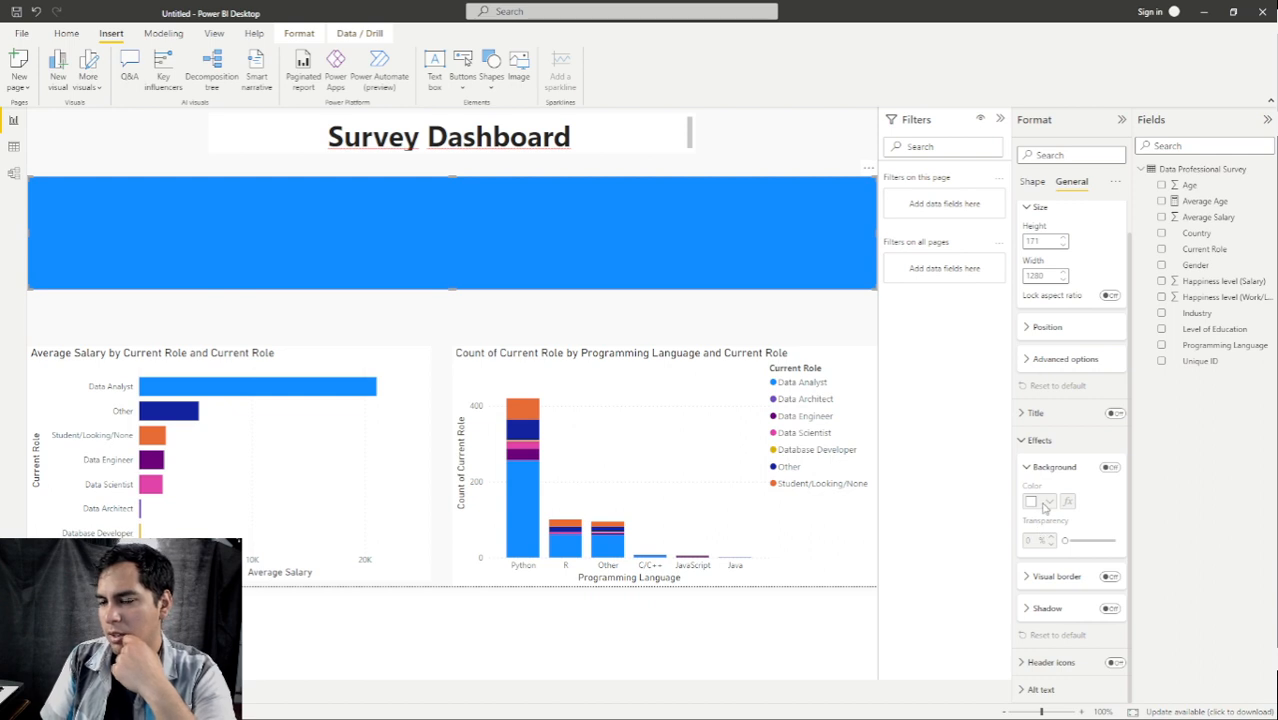
Try turning on the rectangle's background effect and show its colour and transparency settings.
click(1117, 467)
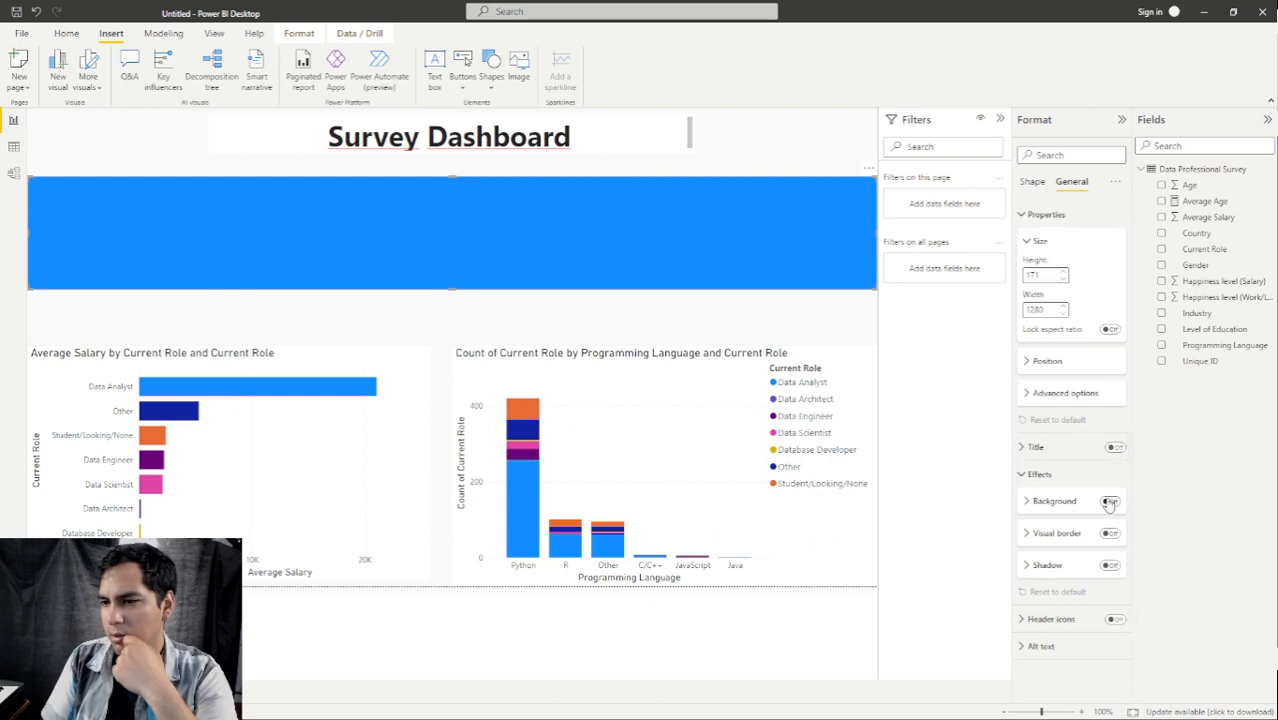
click(1111, 501)
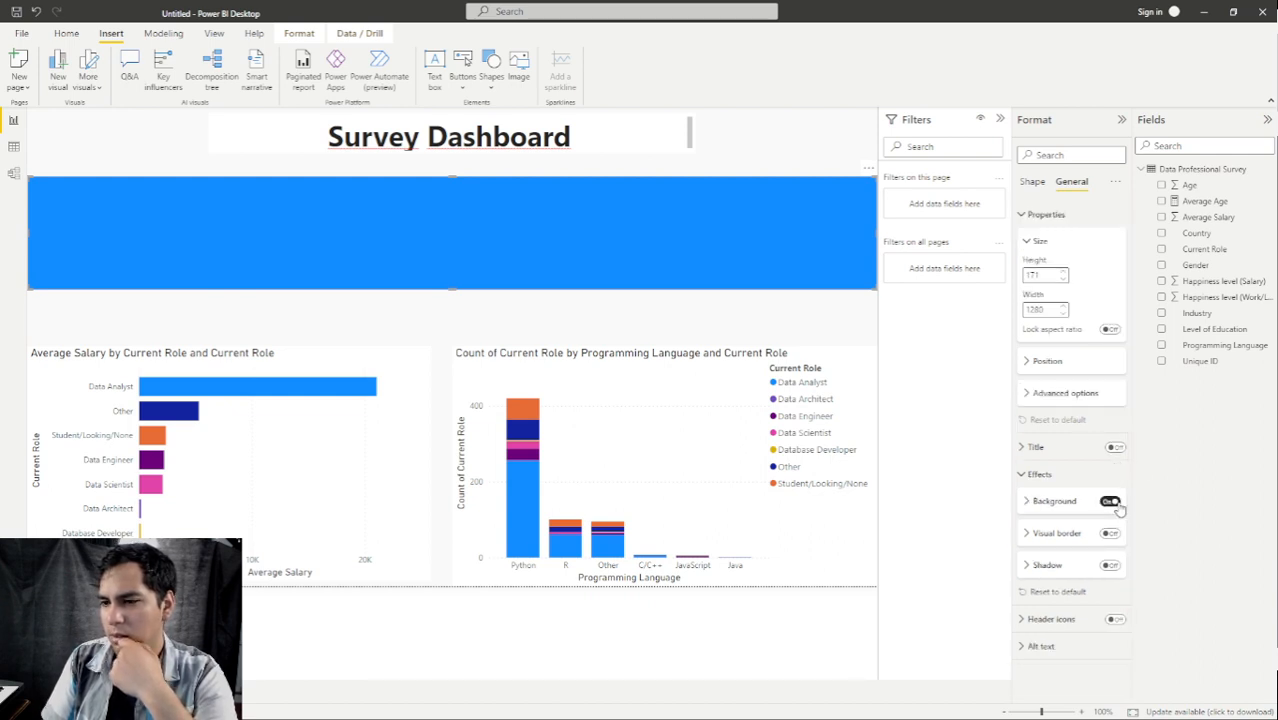
click(1056, 501)
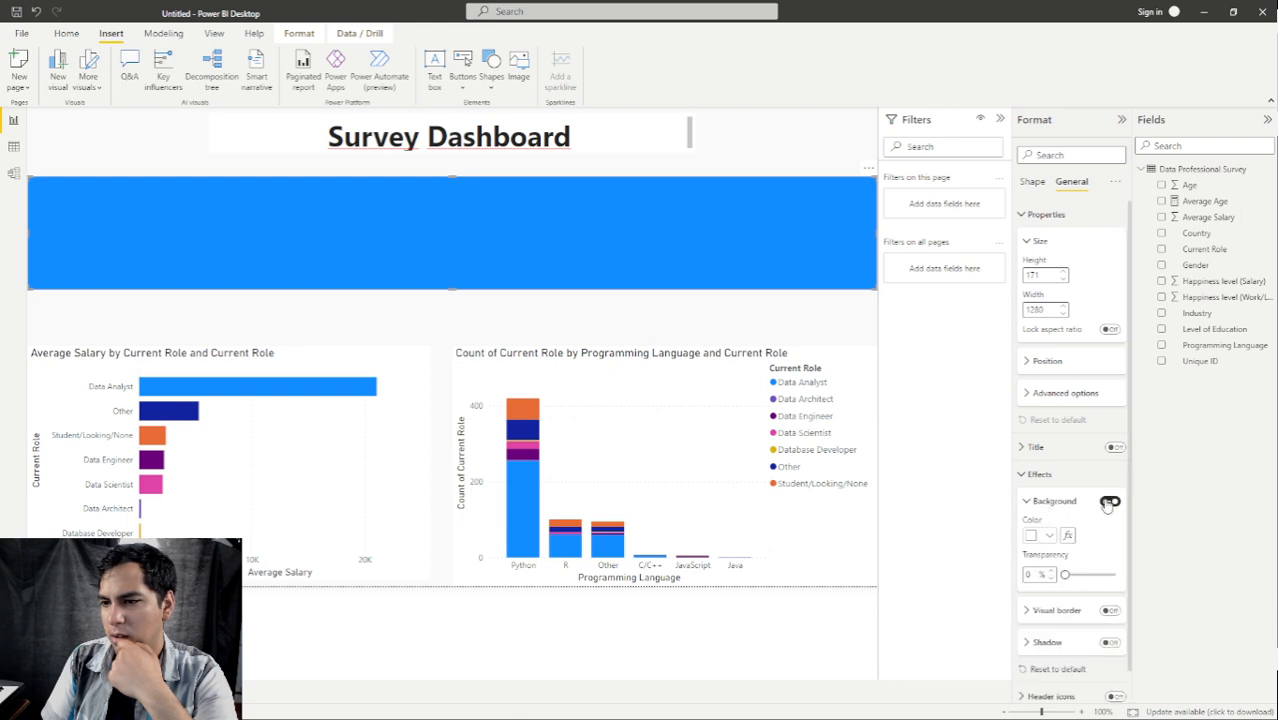
Set the rectangle's fill colour to the white theme colour.
click(1031, 182)
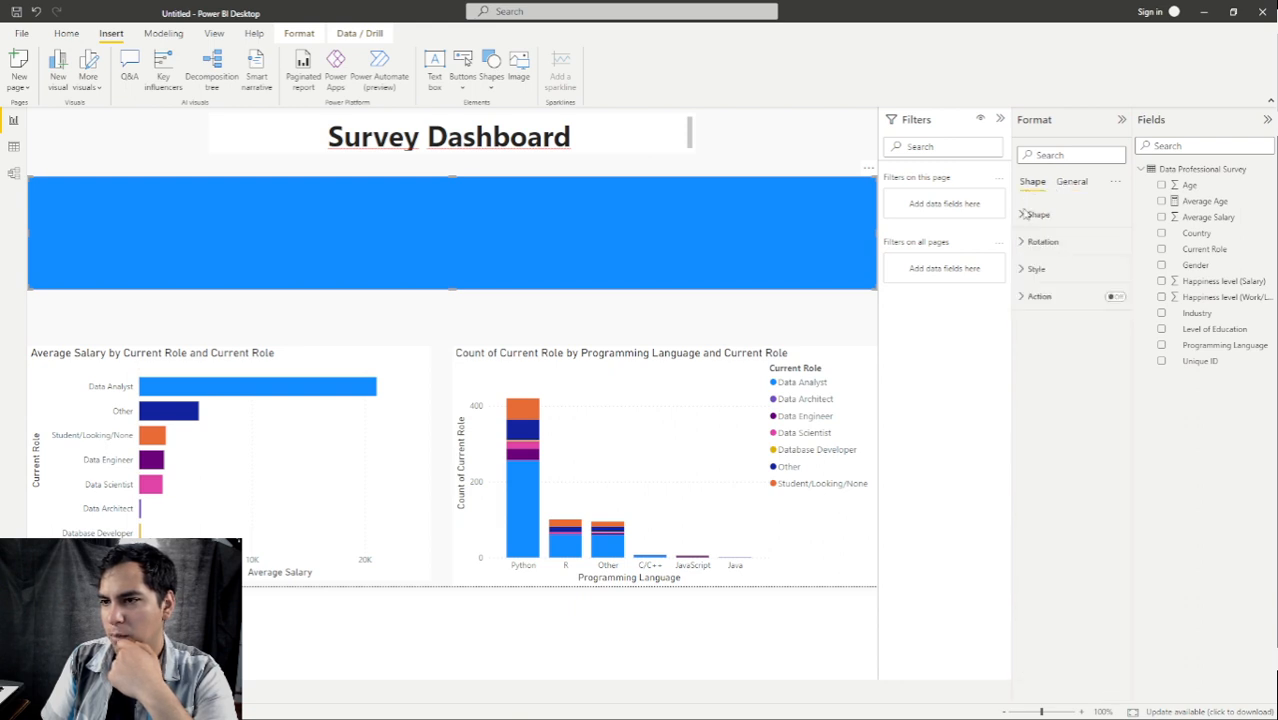
click(1030, 214)
click(1030, 214)
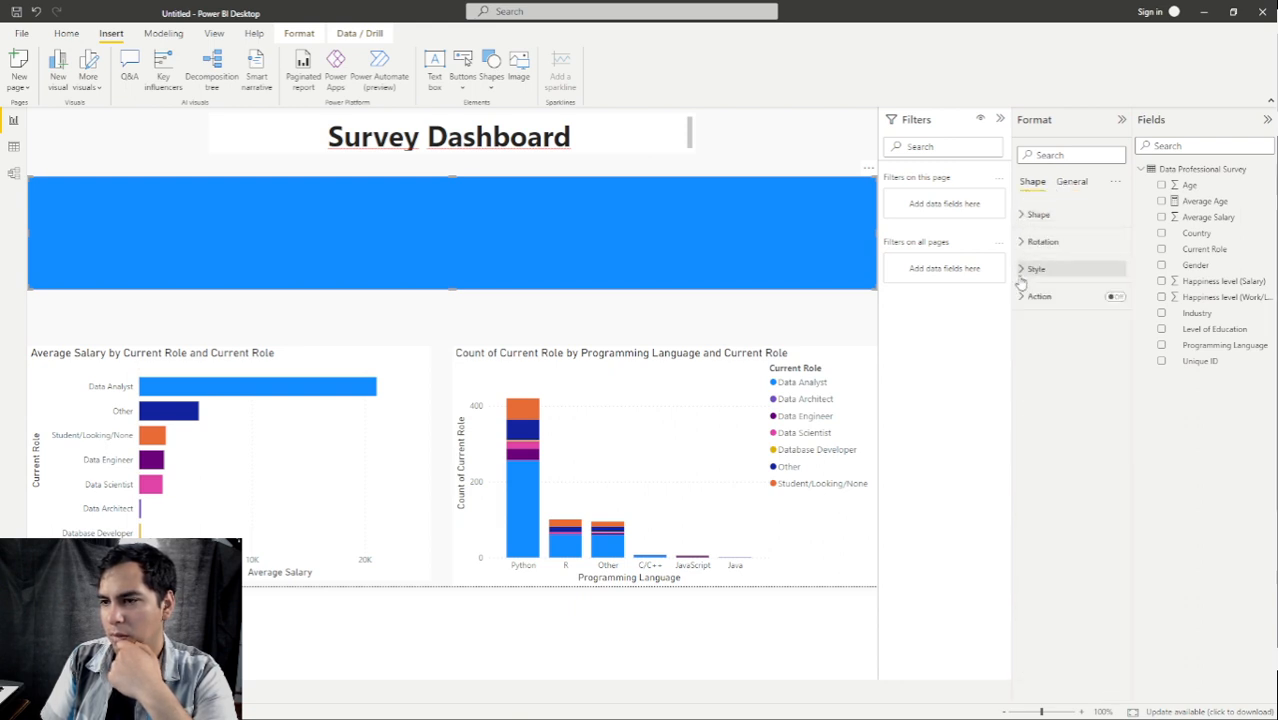
click(1024, 270)
click(1048, 330)
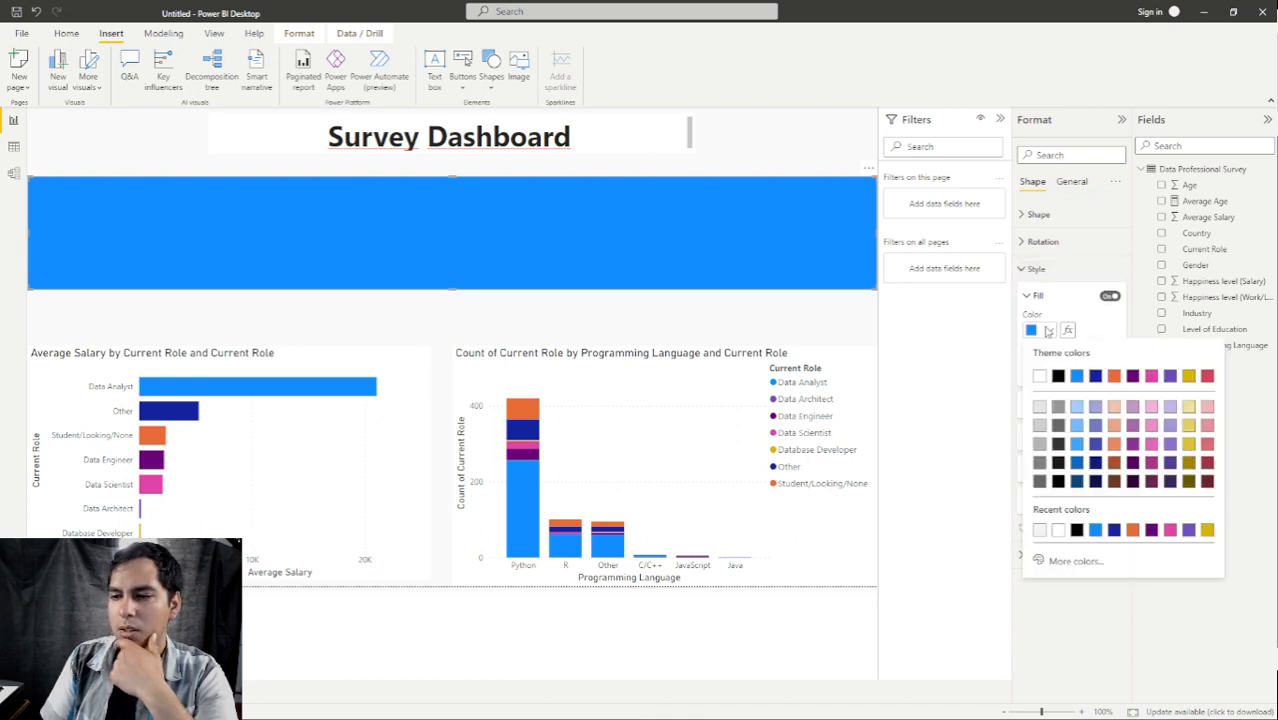
click(1041, 375)
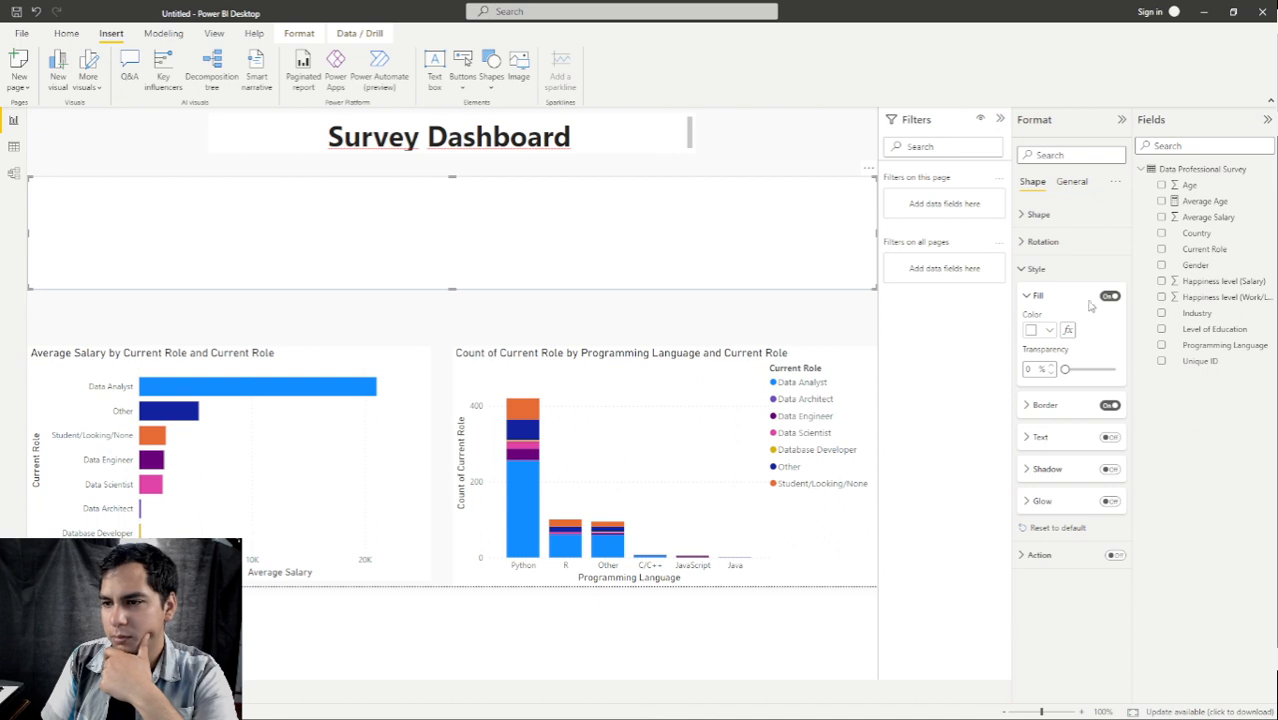
Turn off the rectangle's border and turn on its shadow.
click(1032, 410)
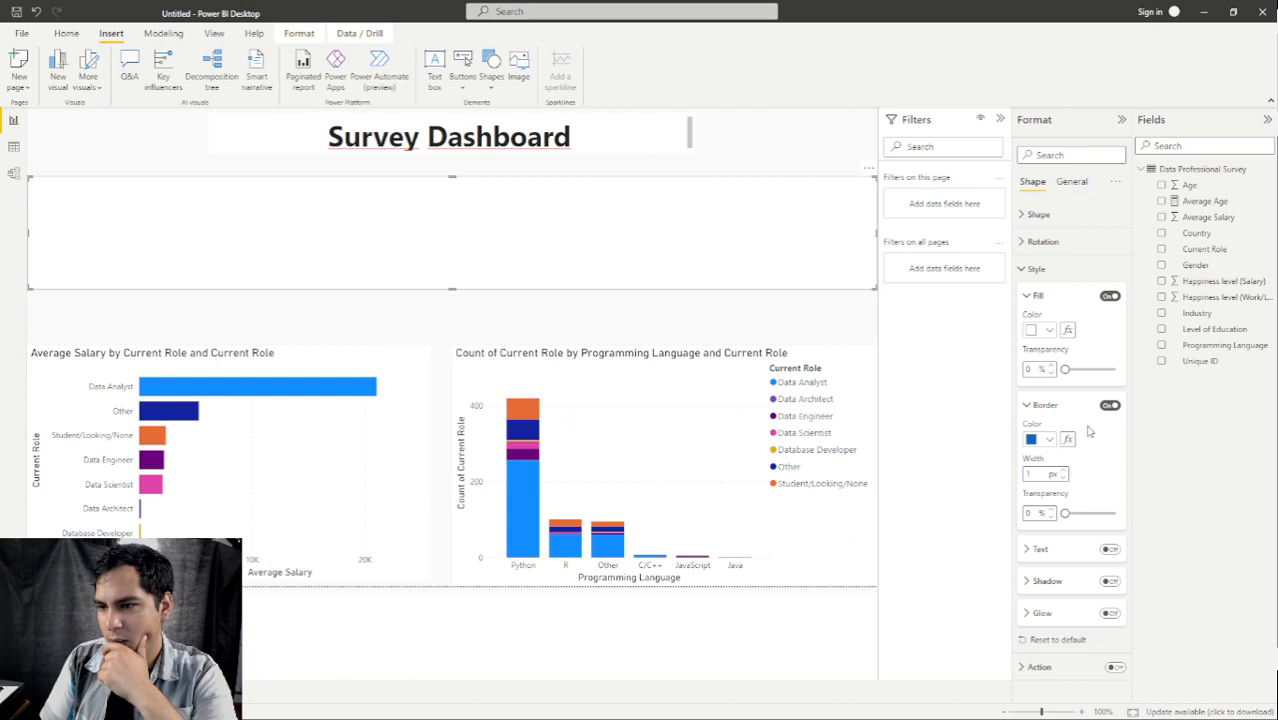
click(1110, 405)
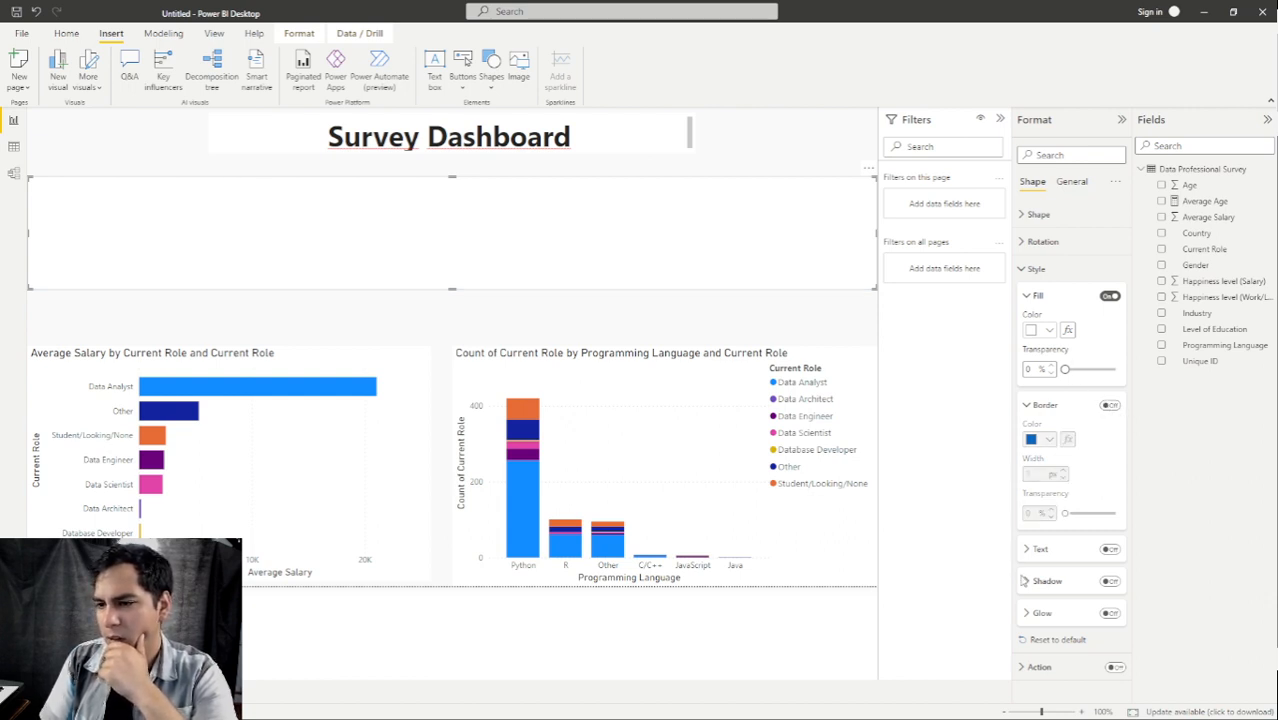
click(1110, 581)
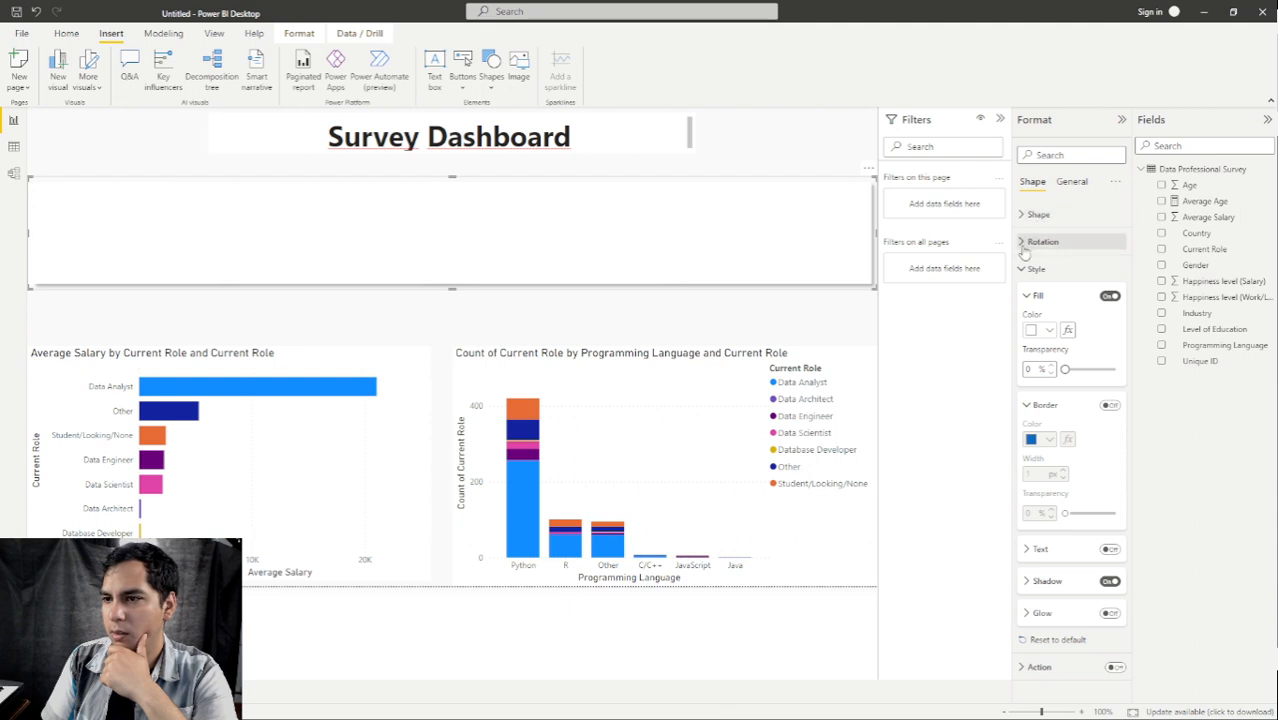
Turn on the rectangle's visual border effect and set its colour to white.
click(1072, 183)
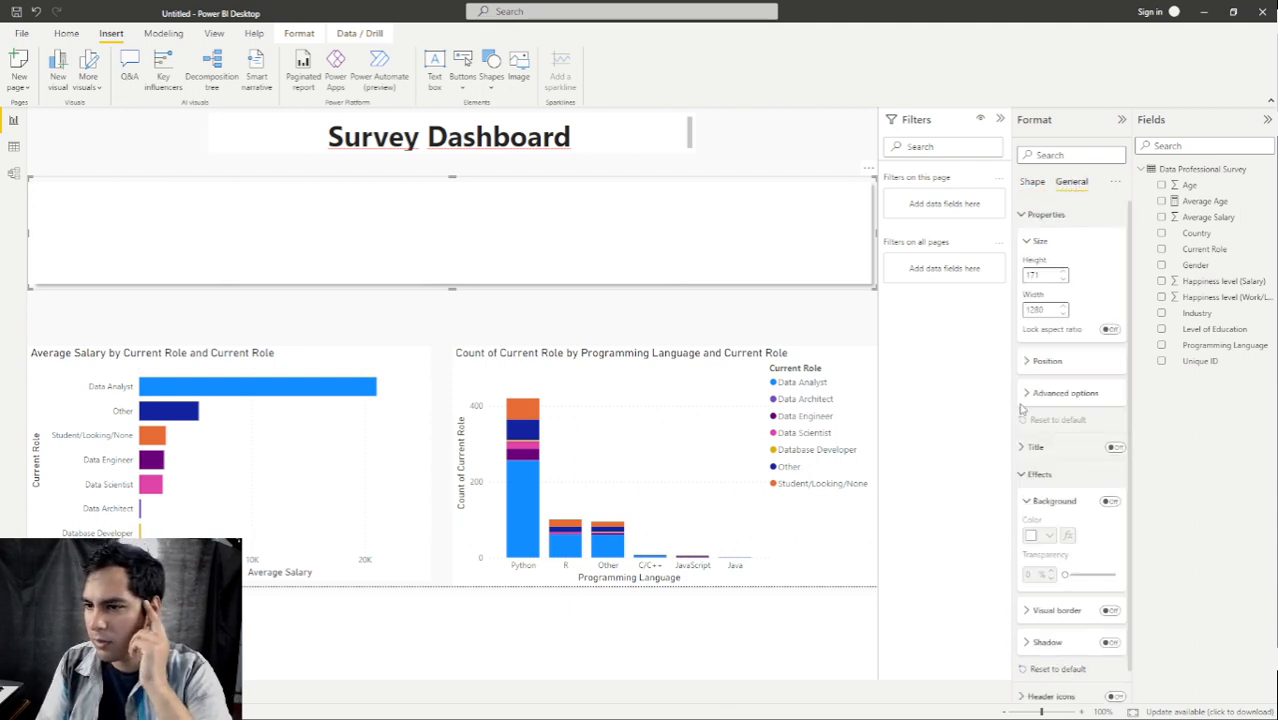
scroll(1025, 482, down, 1)
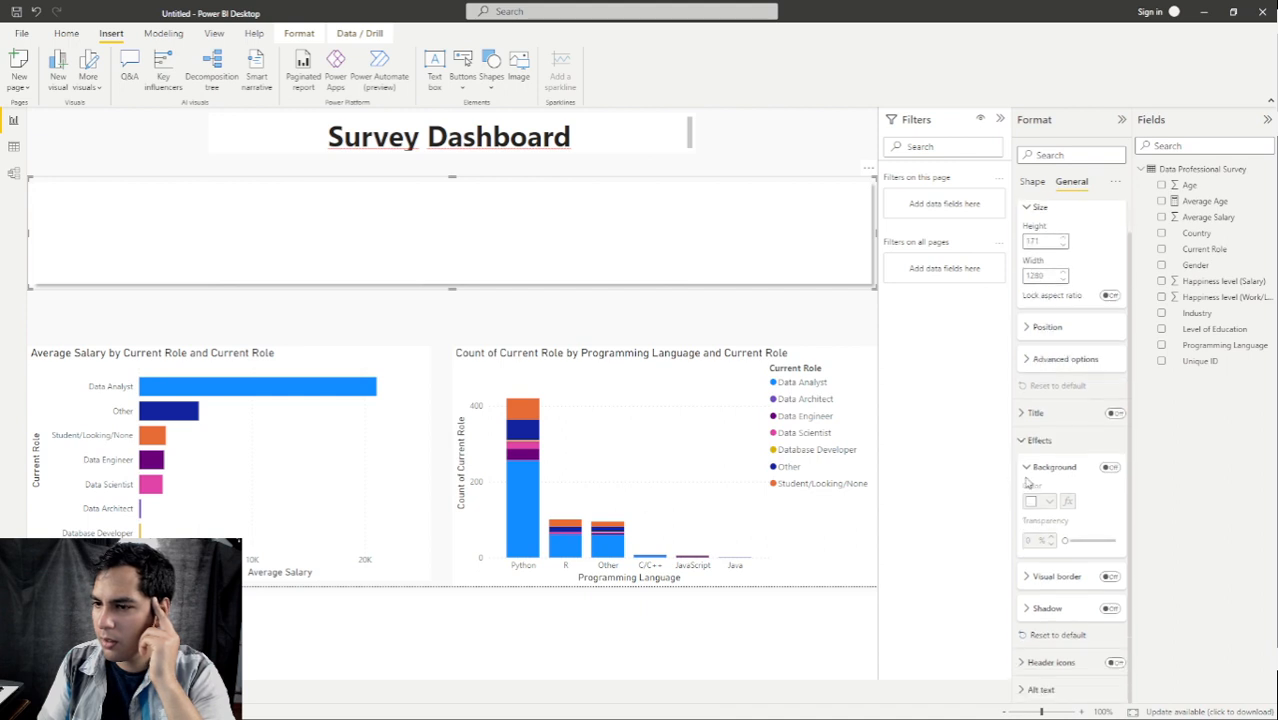
click(1036, 577)
scroll(1034, 570, down, 2)
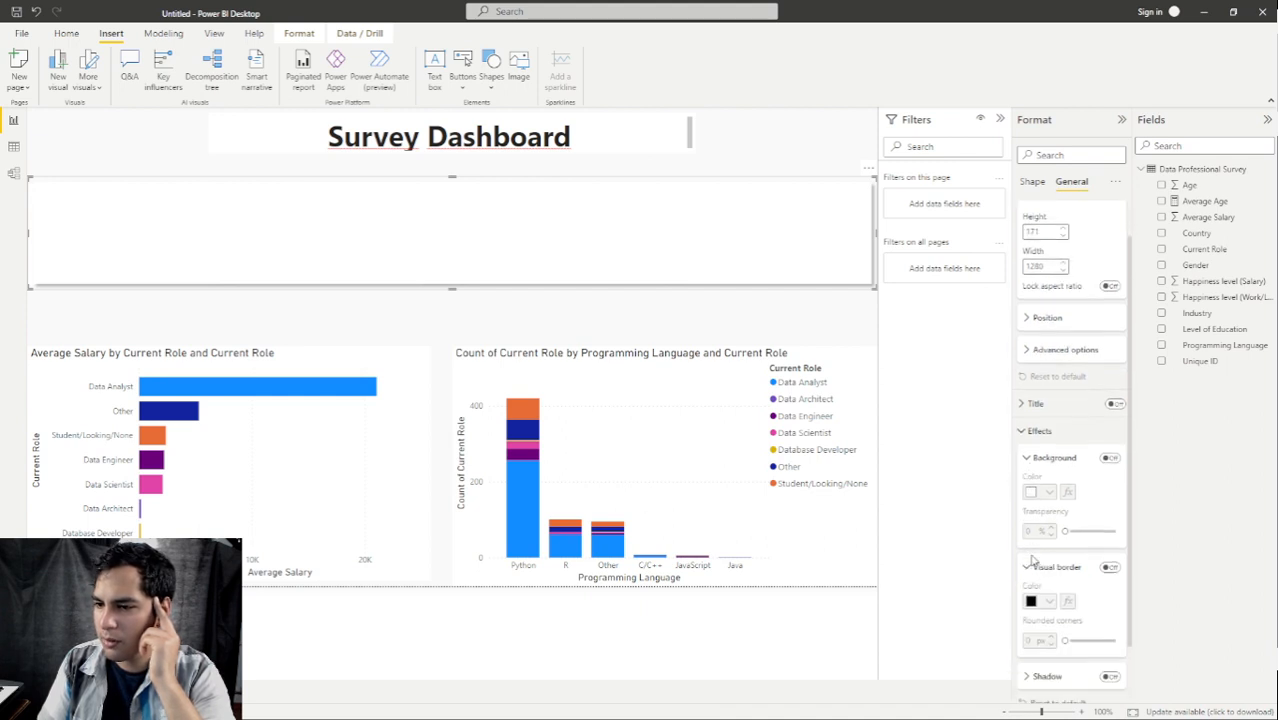
click(1107, 499)
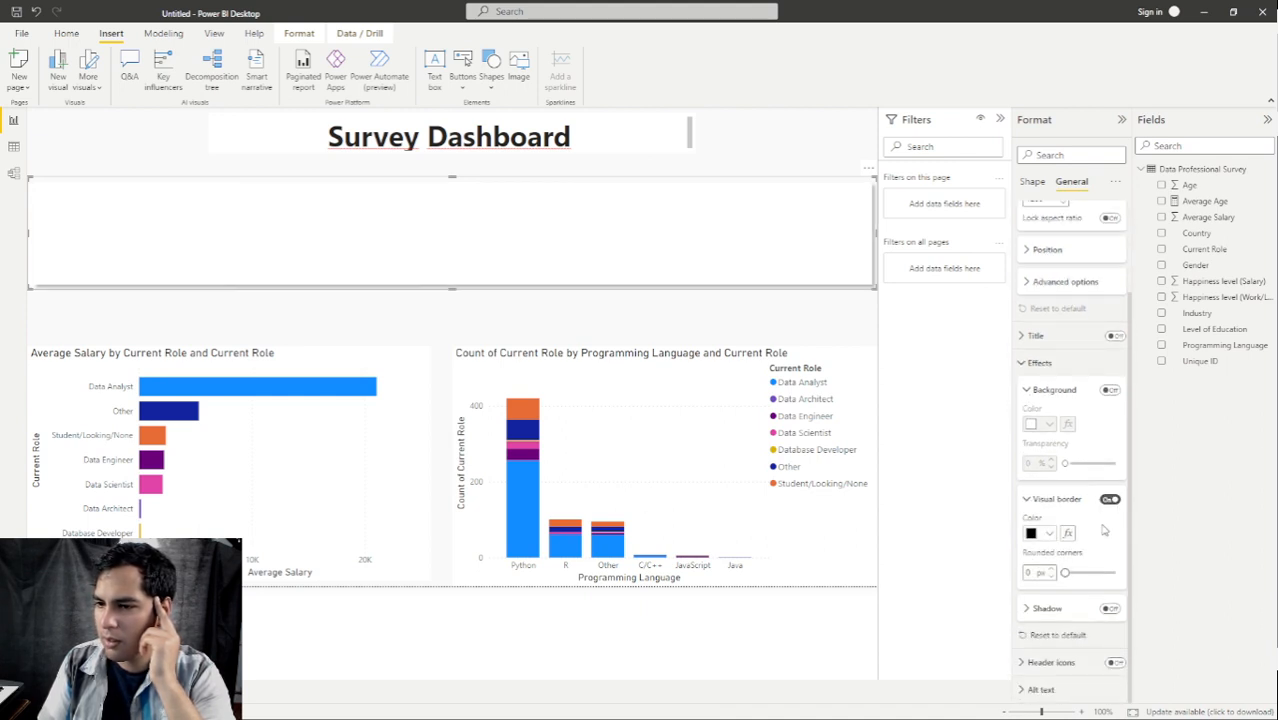
click(1050, 535)
click(1040, 322)
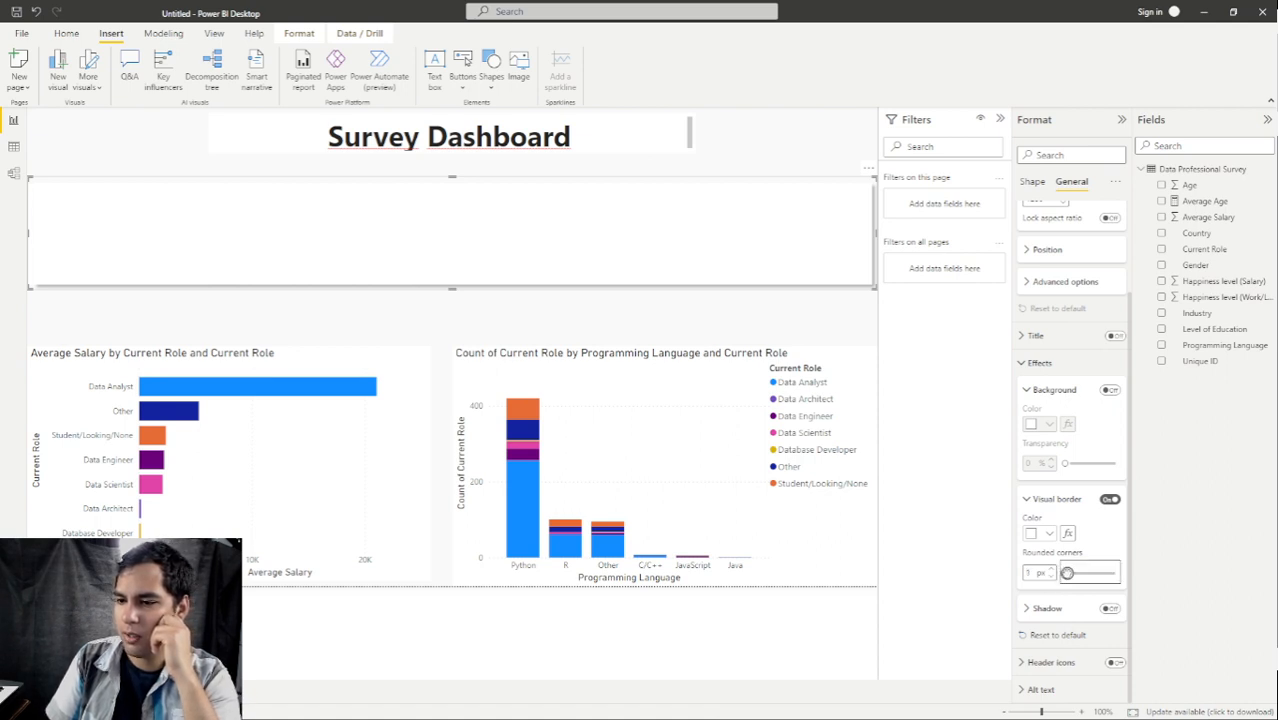
Try 15 px rounded corners on the rectangle's visual border, and settle on 10 px.
drag(1034, 574, 1009, 580)
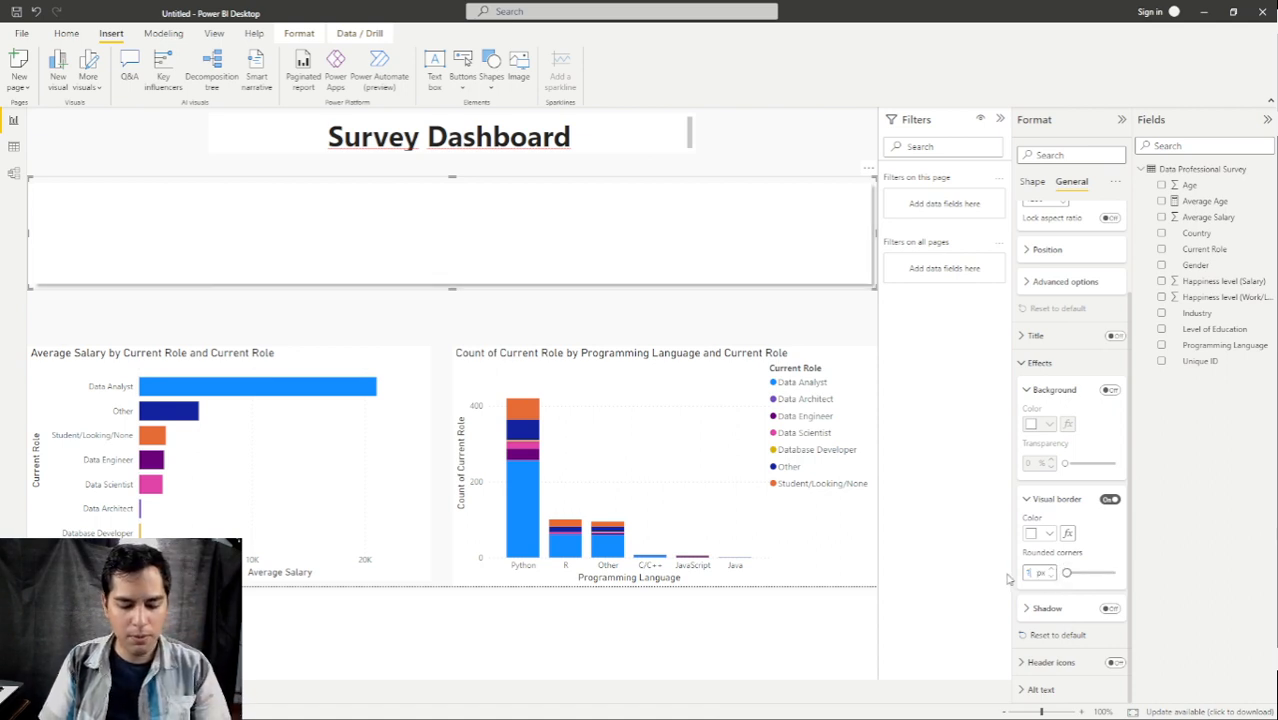
text(15)
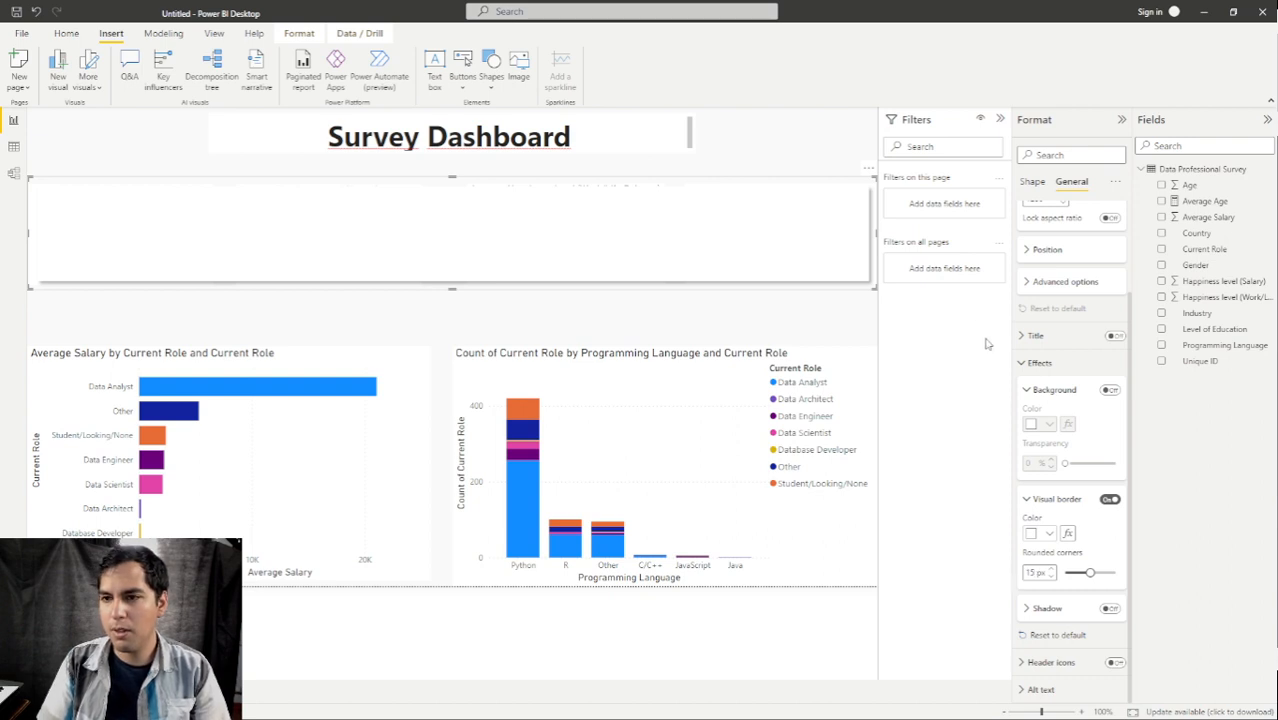
key(BackSpace)
key(BackSpace)
text(20)
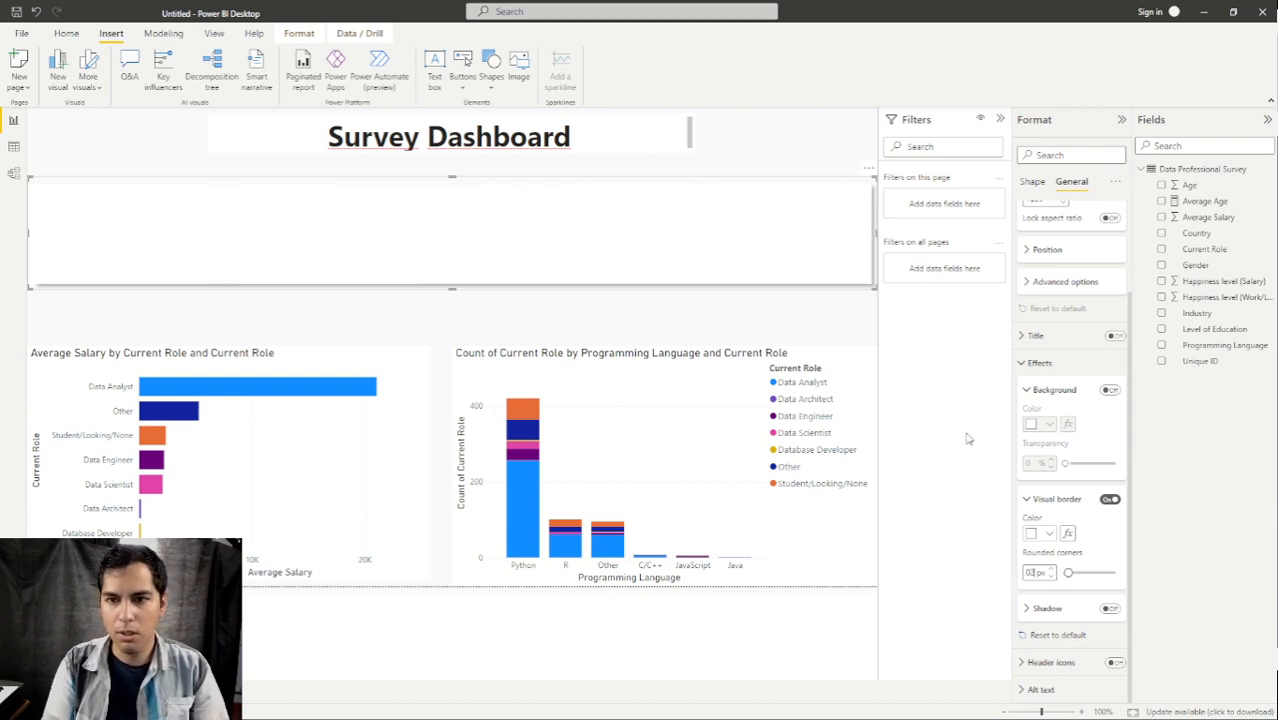
key(BackSpace)
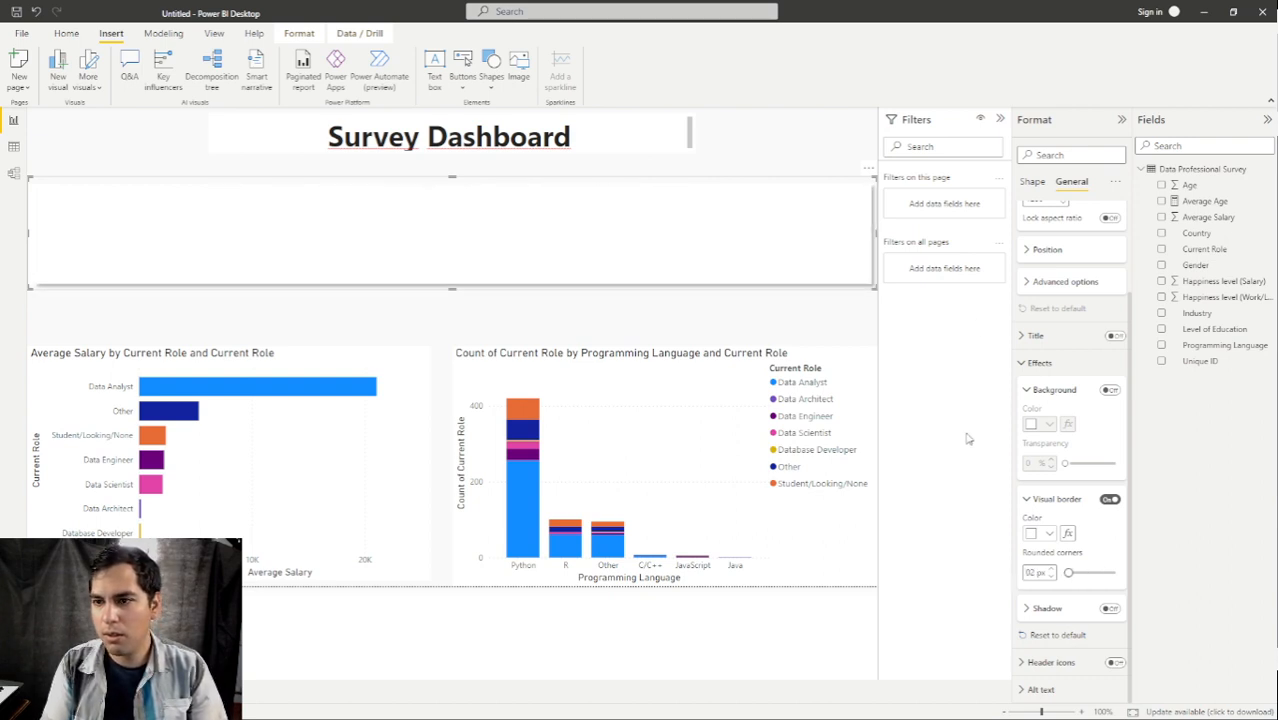
key(BackSpace)
key(BackSpace)
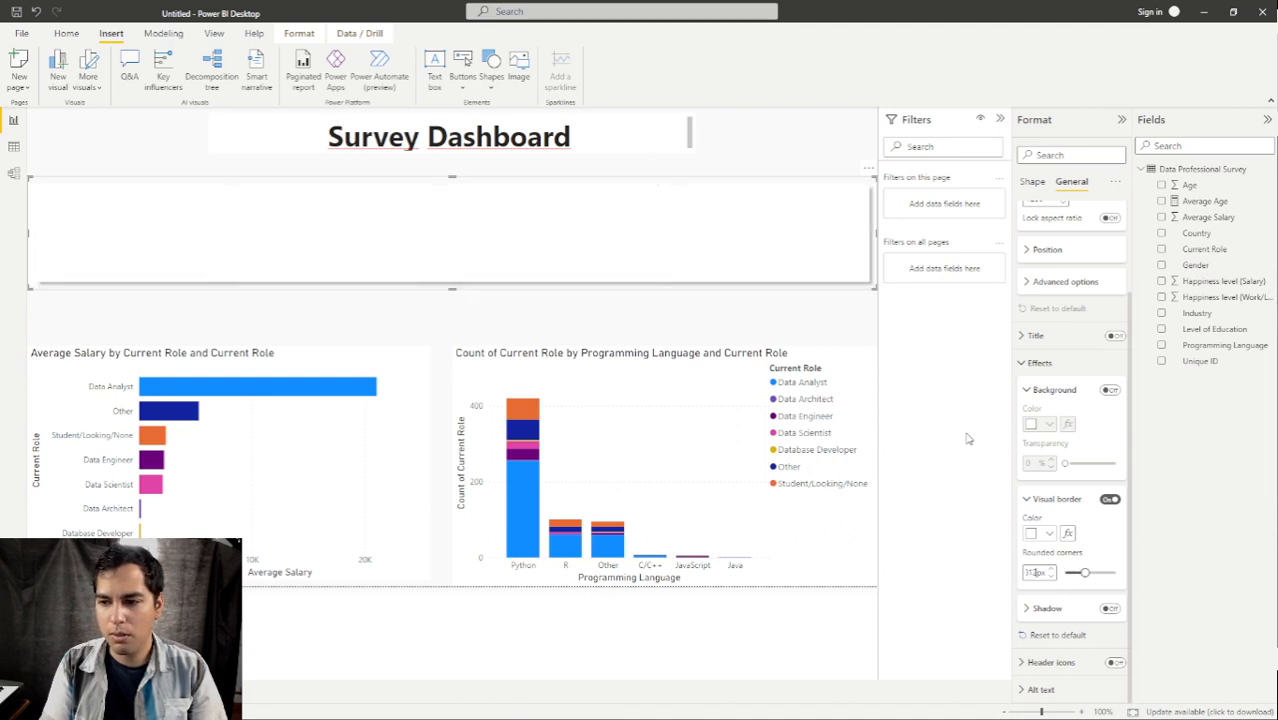
text(10)
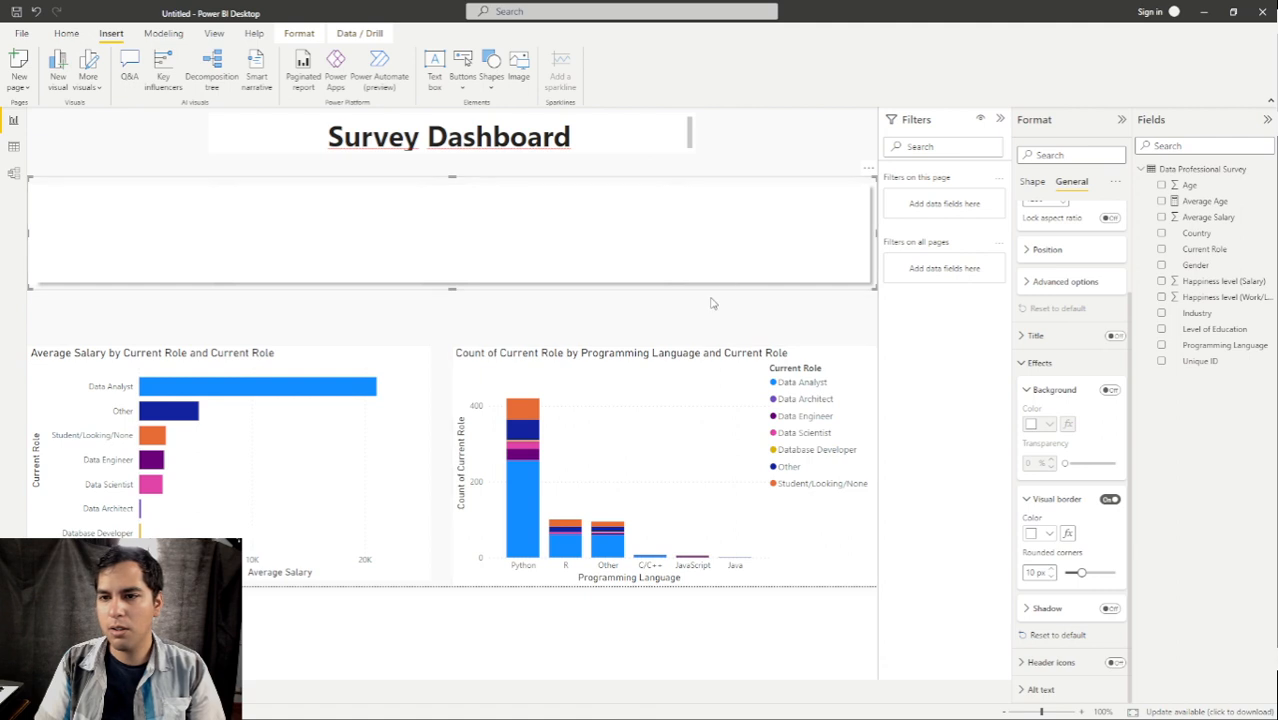
Send the white rectangle to the back, behind the cards and gauges.
click(207, 35)
click(299, 33)
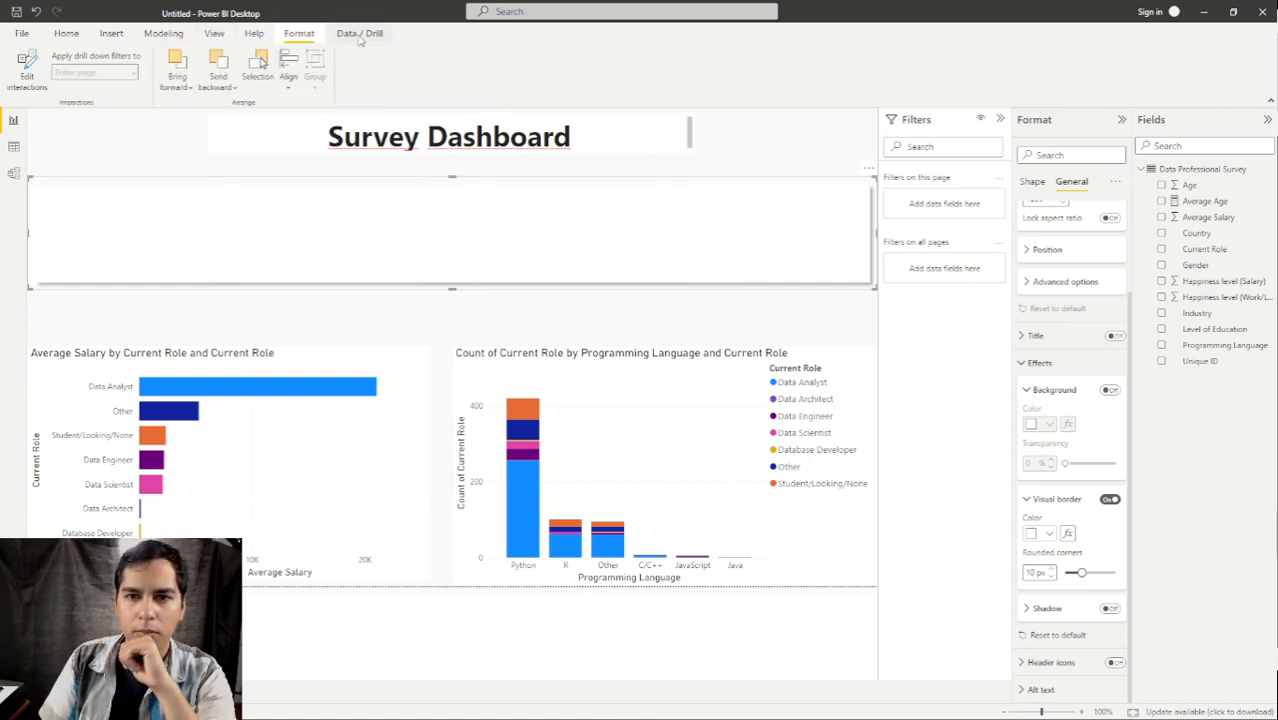
click(220, 80)
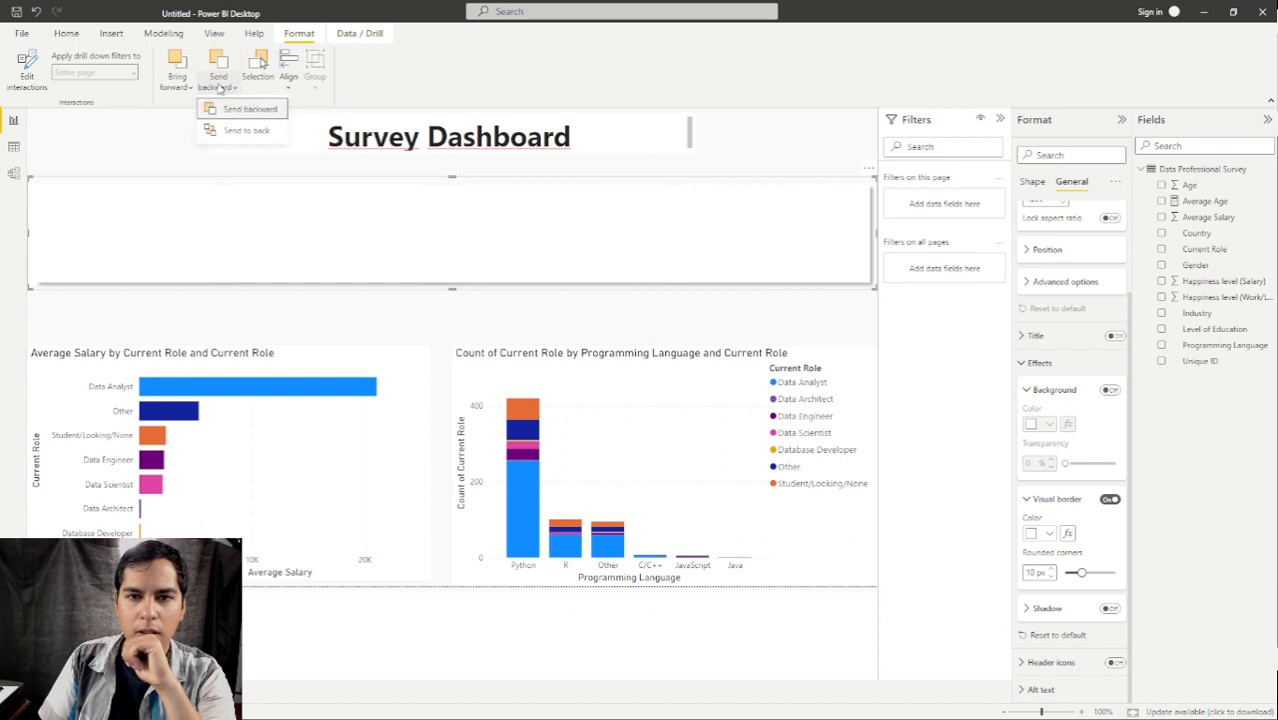
click(231, 133)
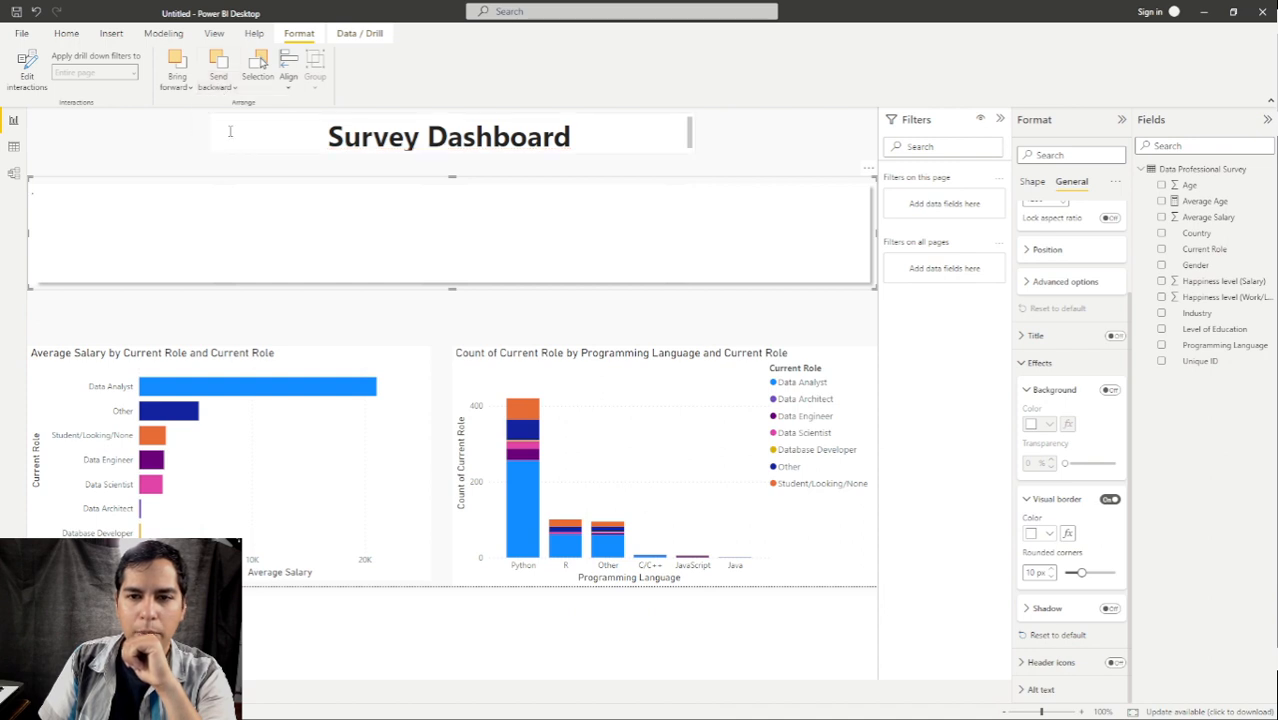
click(421, 320)
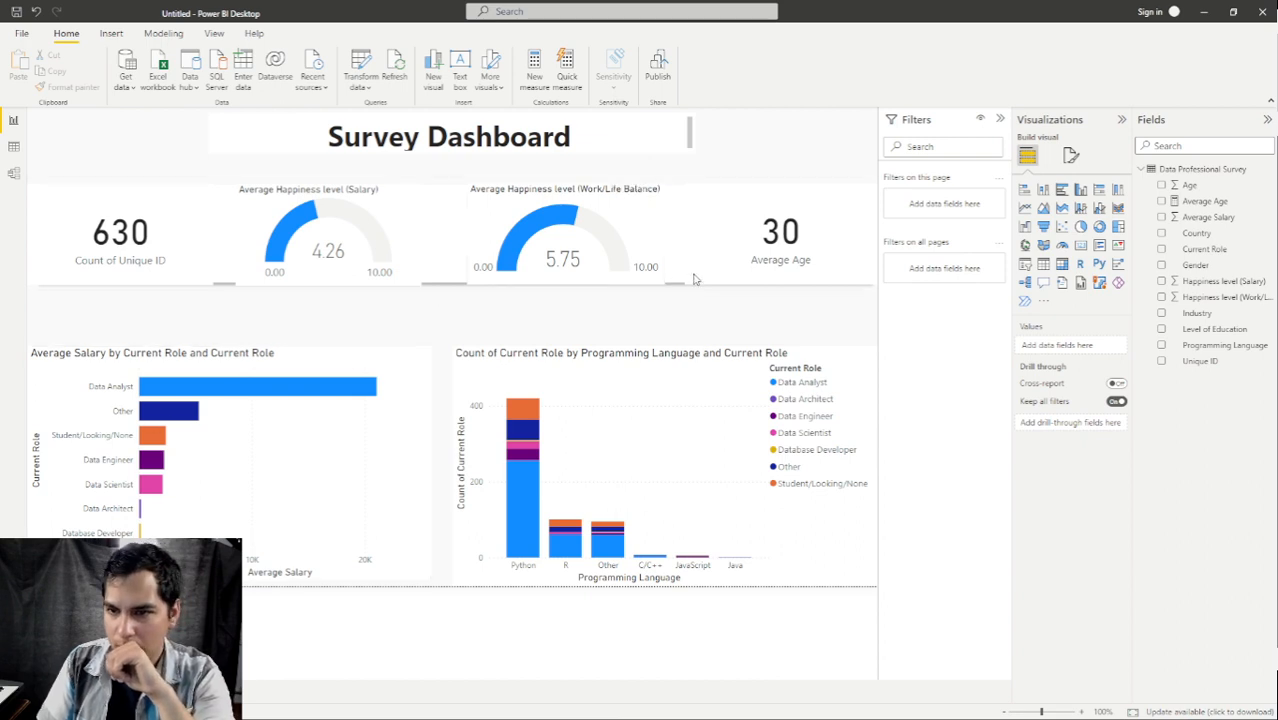
Enlarge the rectangle slightly by extending its bottom edge downward and its top edge upward around the cards and gauges.
click(679, 196)
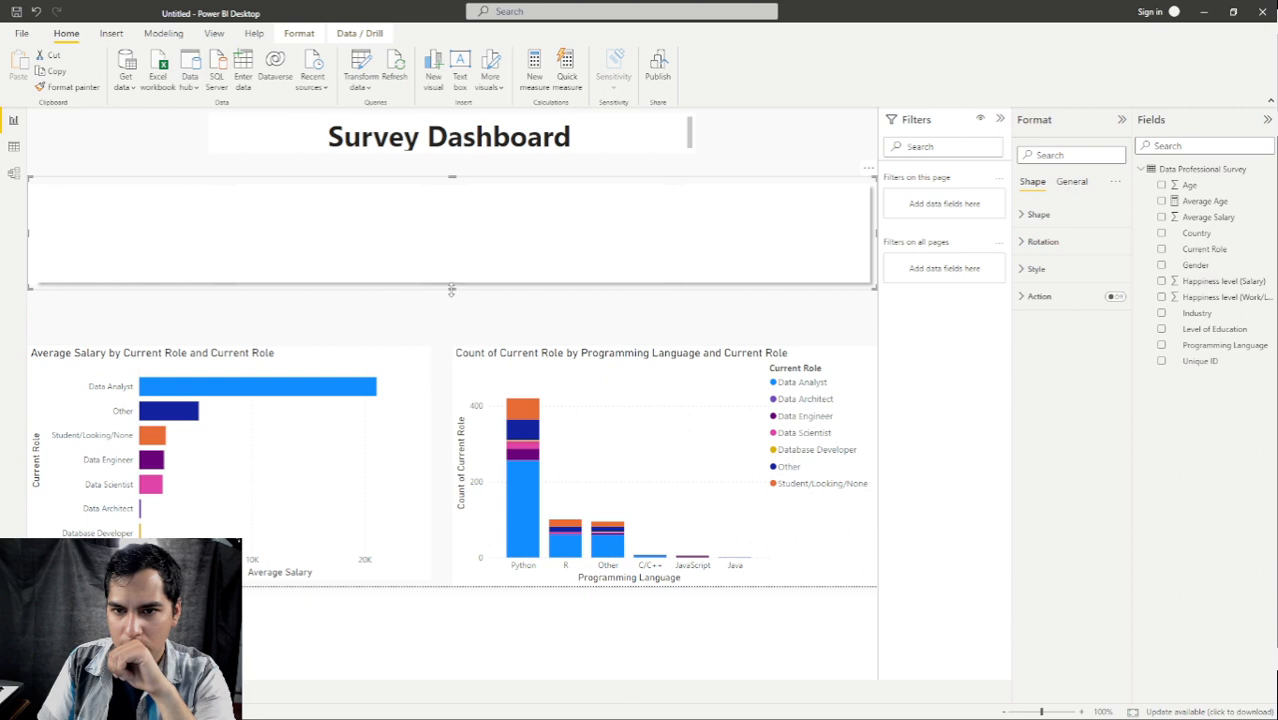
drag(451, 289, 452, 297)
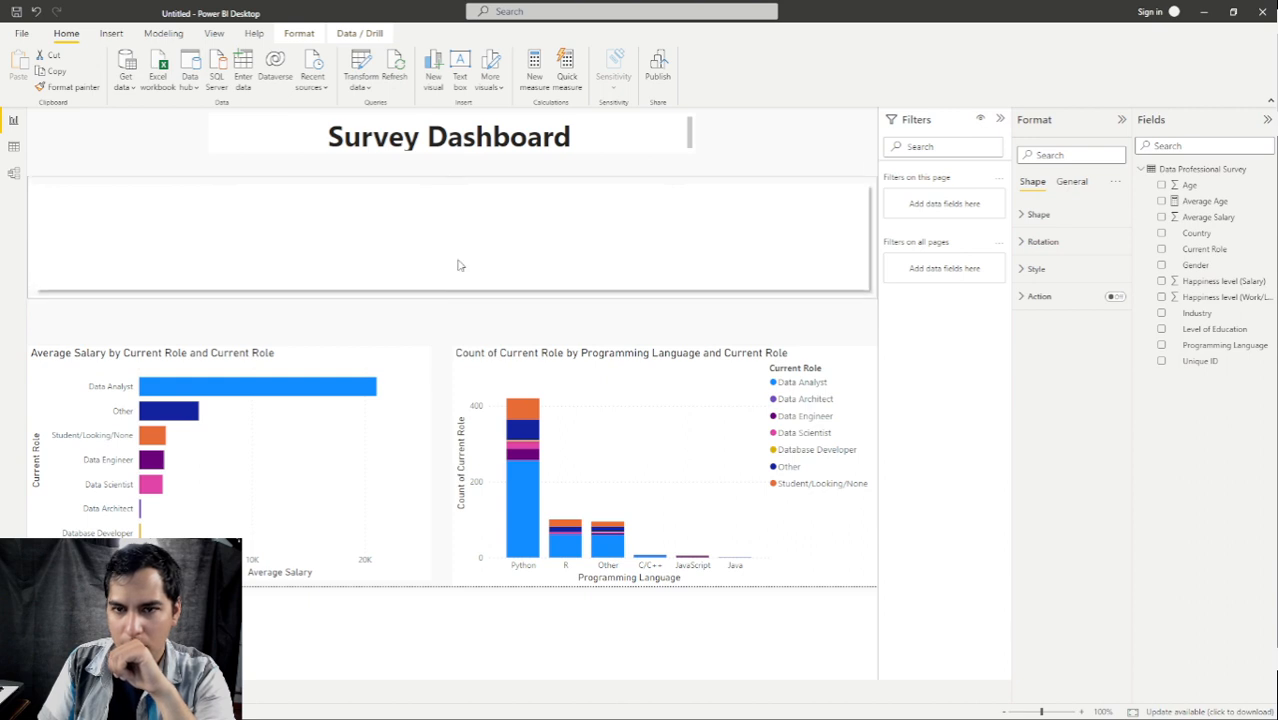
double_click(450, 176)
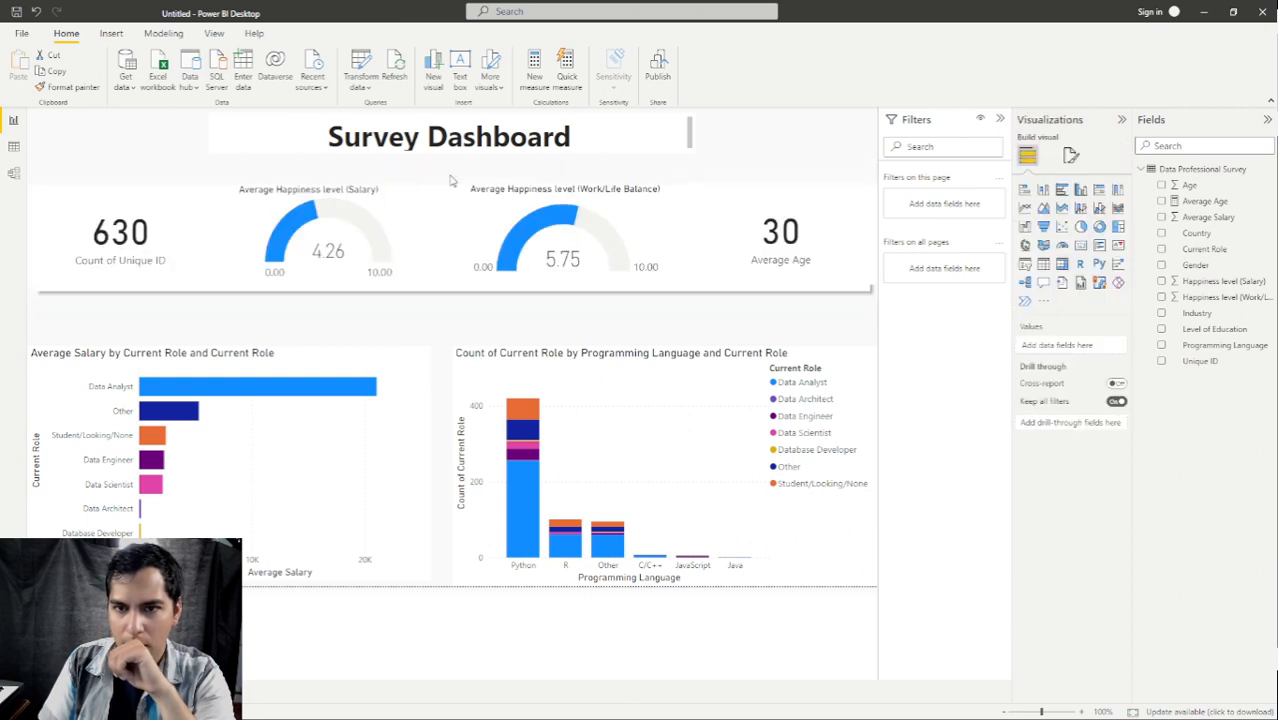
click(446, 297)
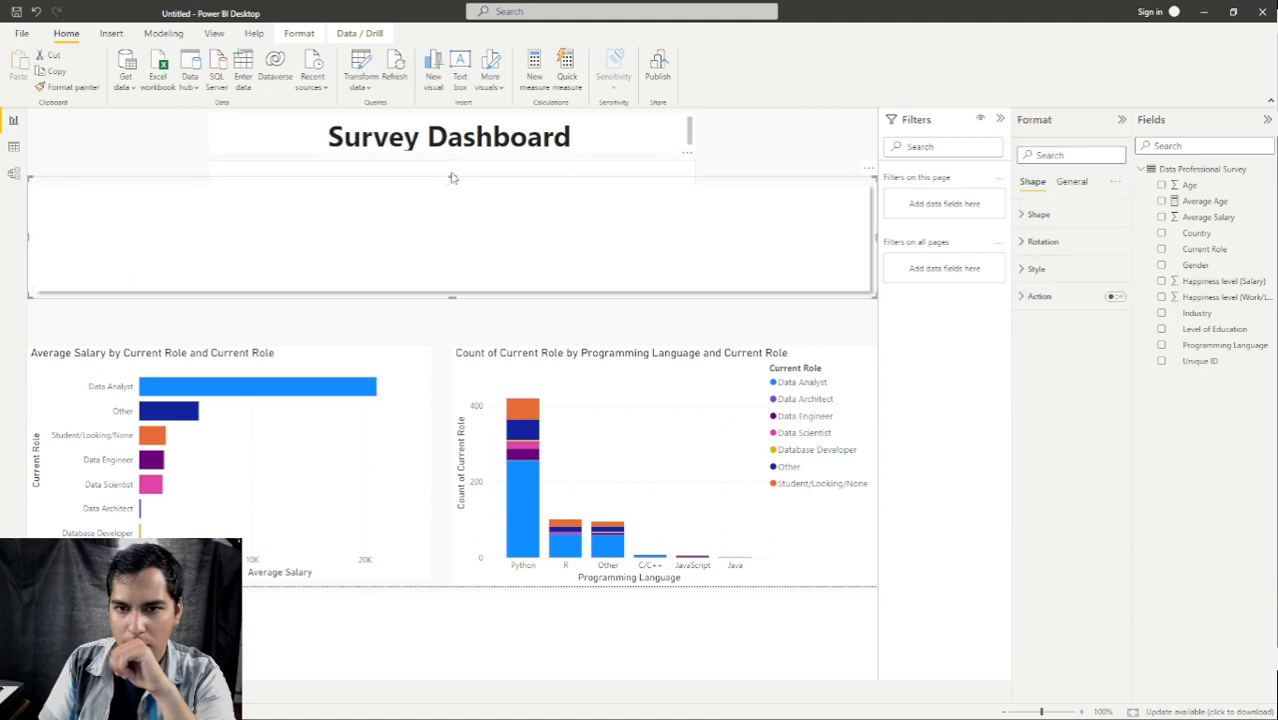
drag(452, 178, 451, 169)
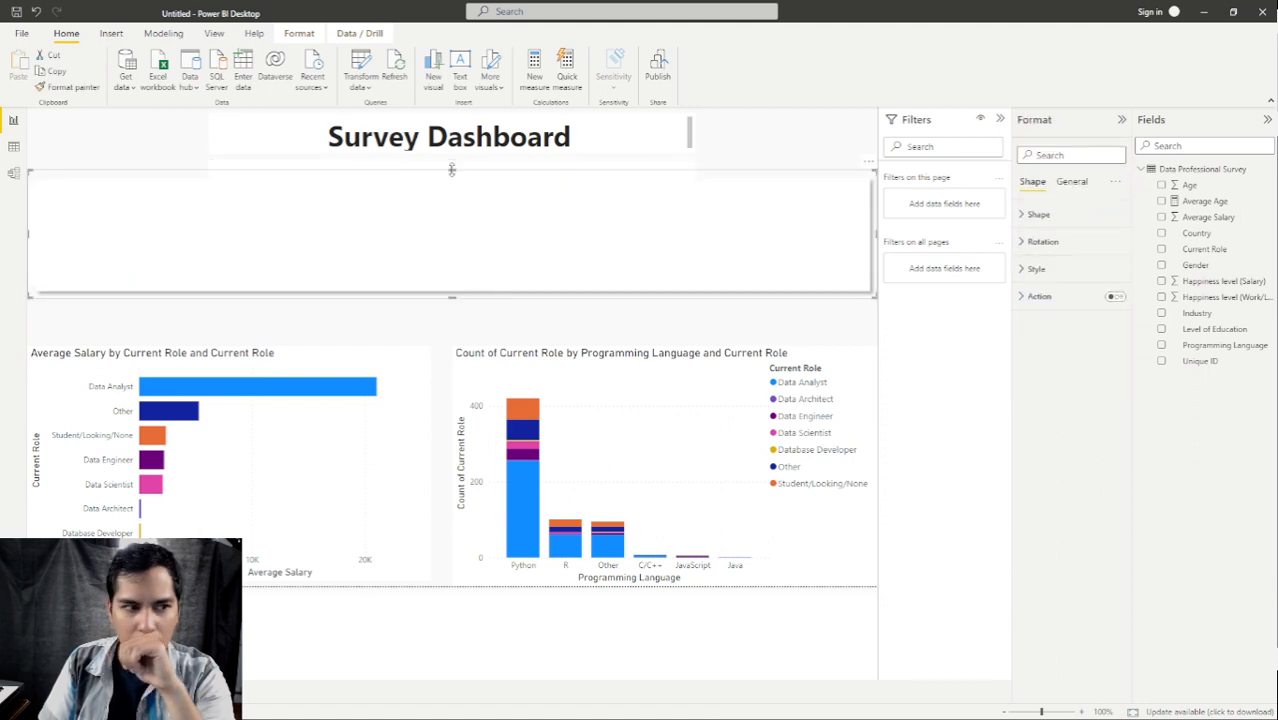
Delete the leftover Q&A visual beneath the dashboard title.
double_click(575, 169)
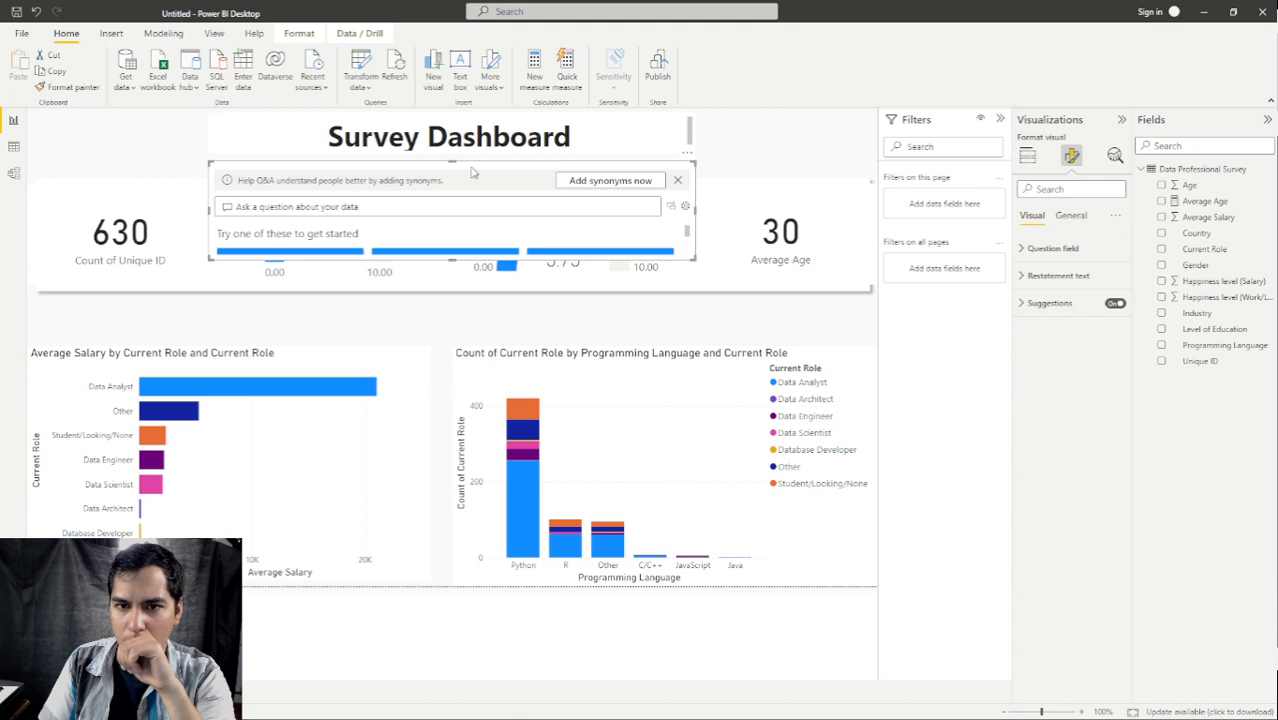
key(Delete)
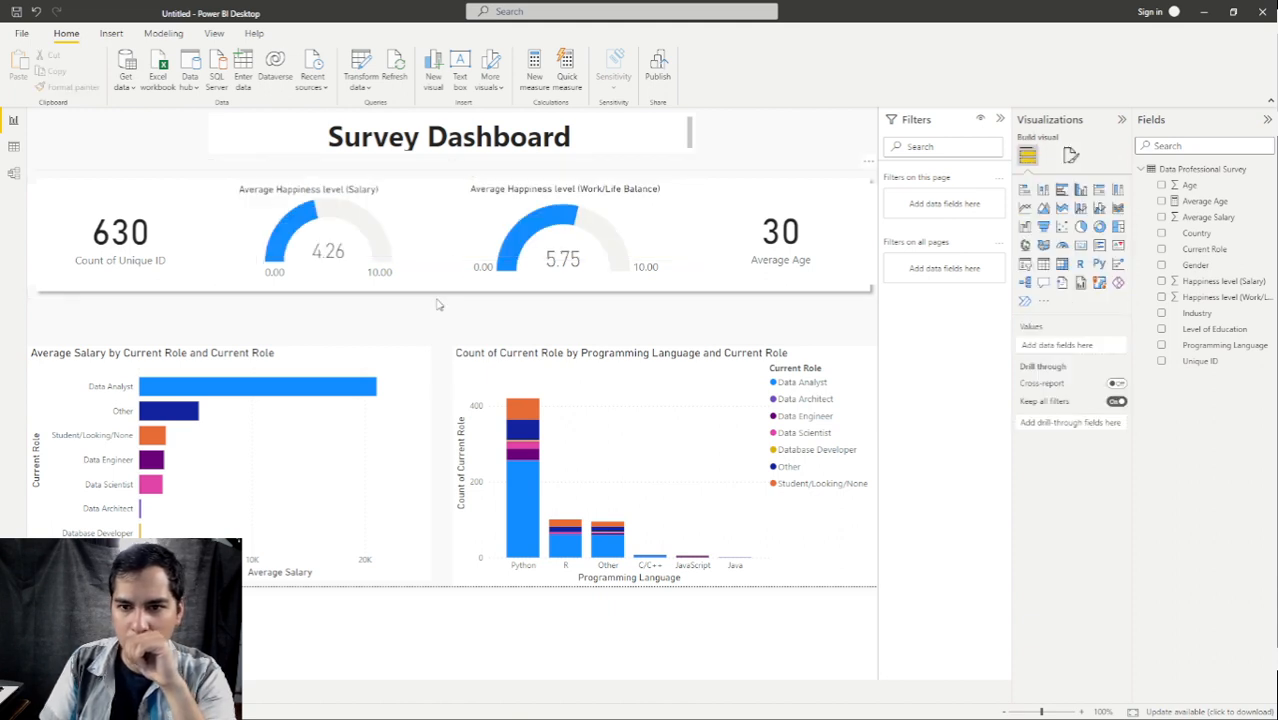
Nudge the rectangle's top edge slightly and view its general formatting settings.
click(77, 182)
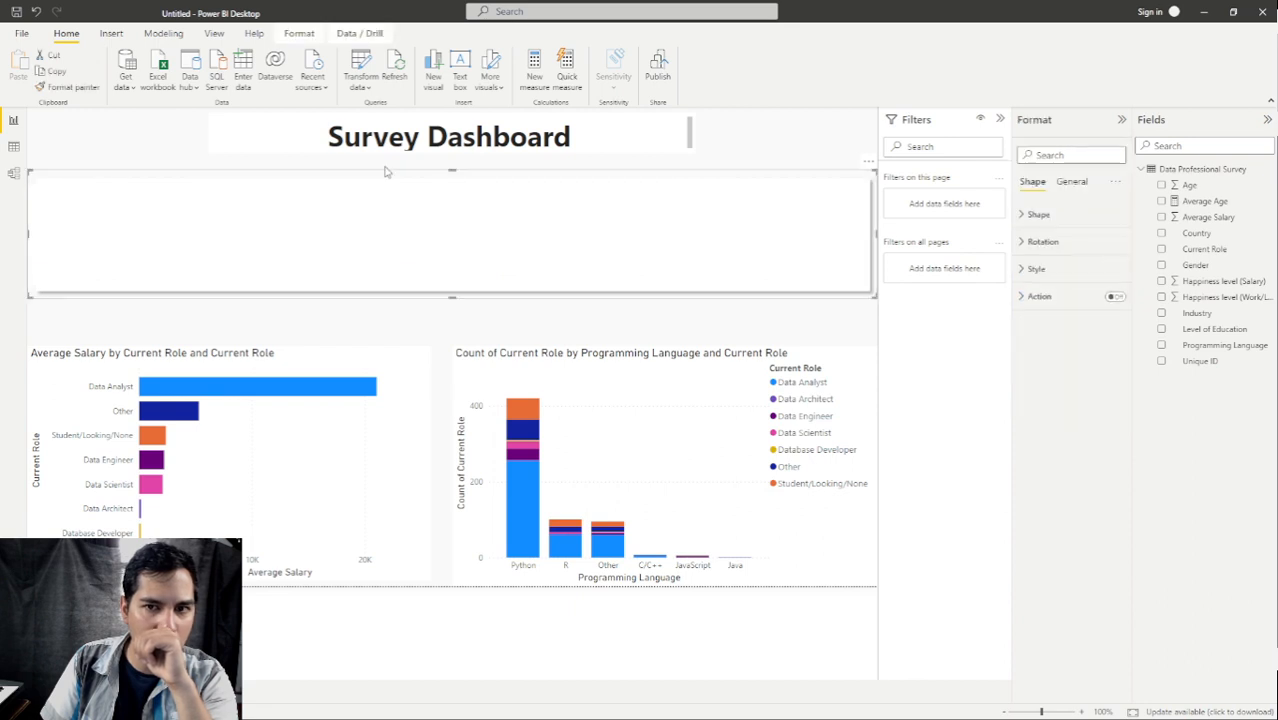
drag(453, 172, 453, 174)
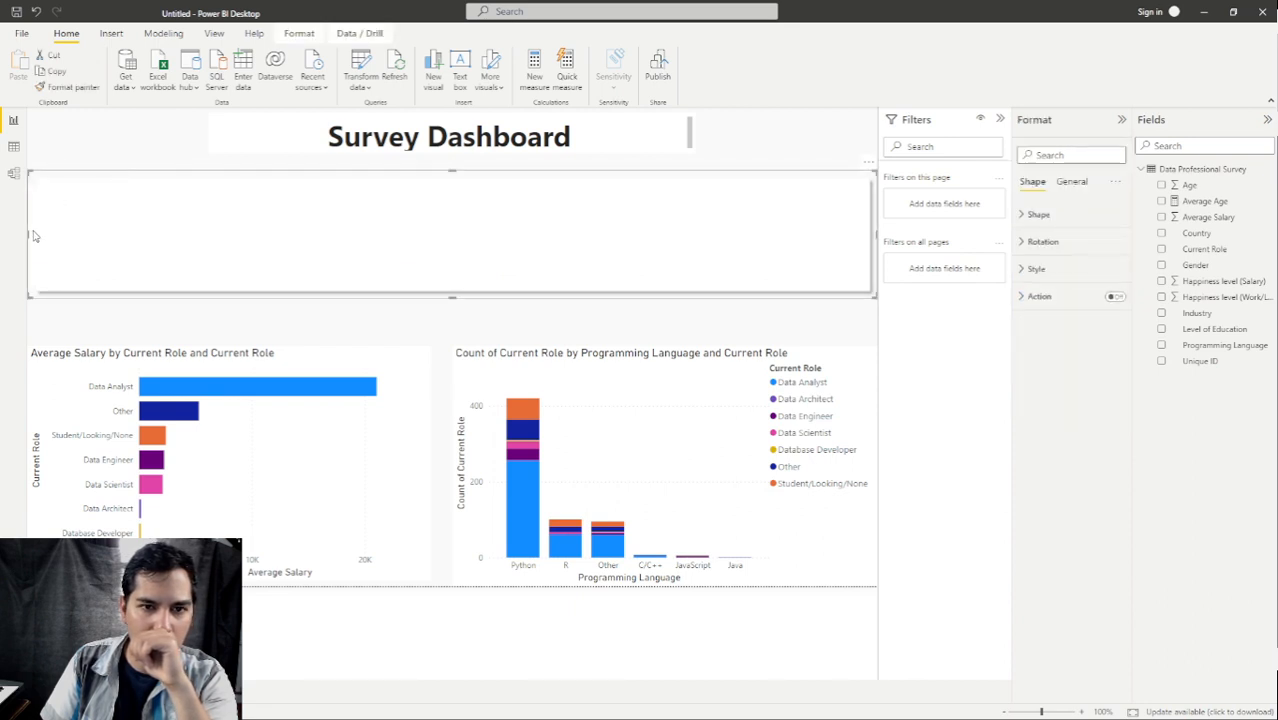
click(1074, 185)
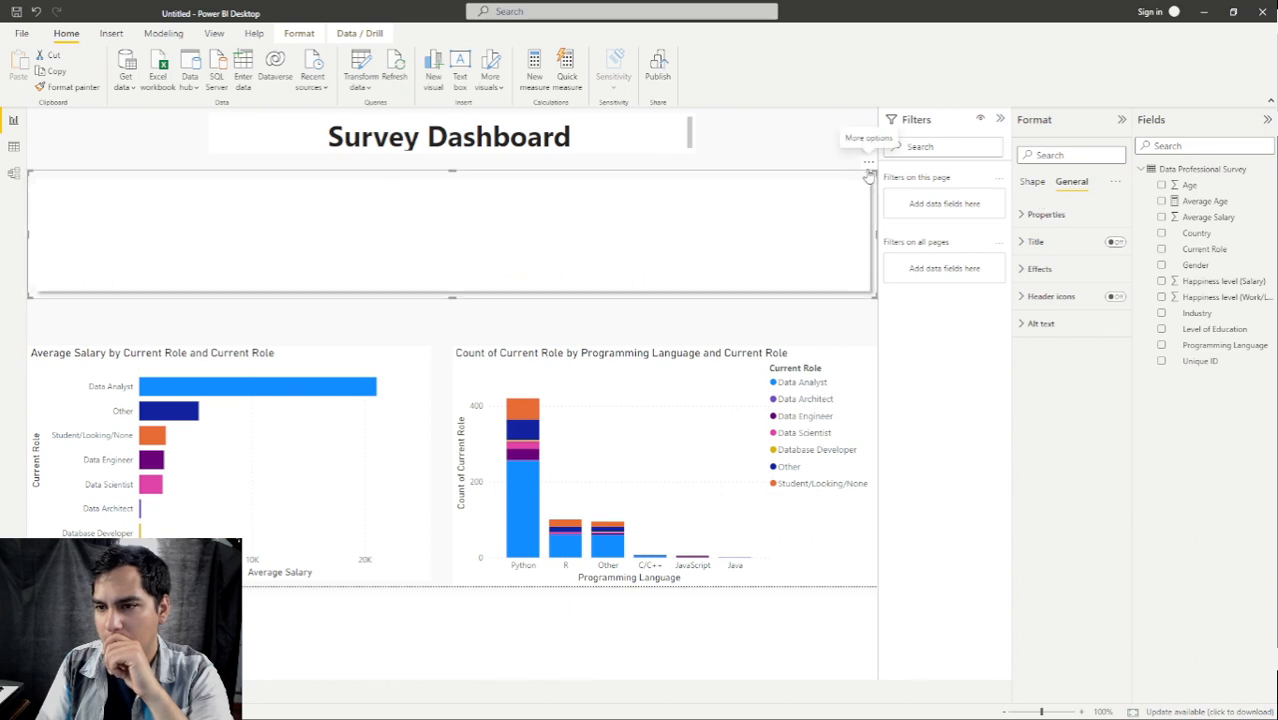
click(811, 330)
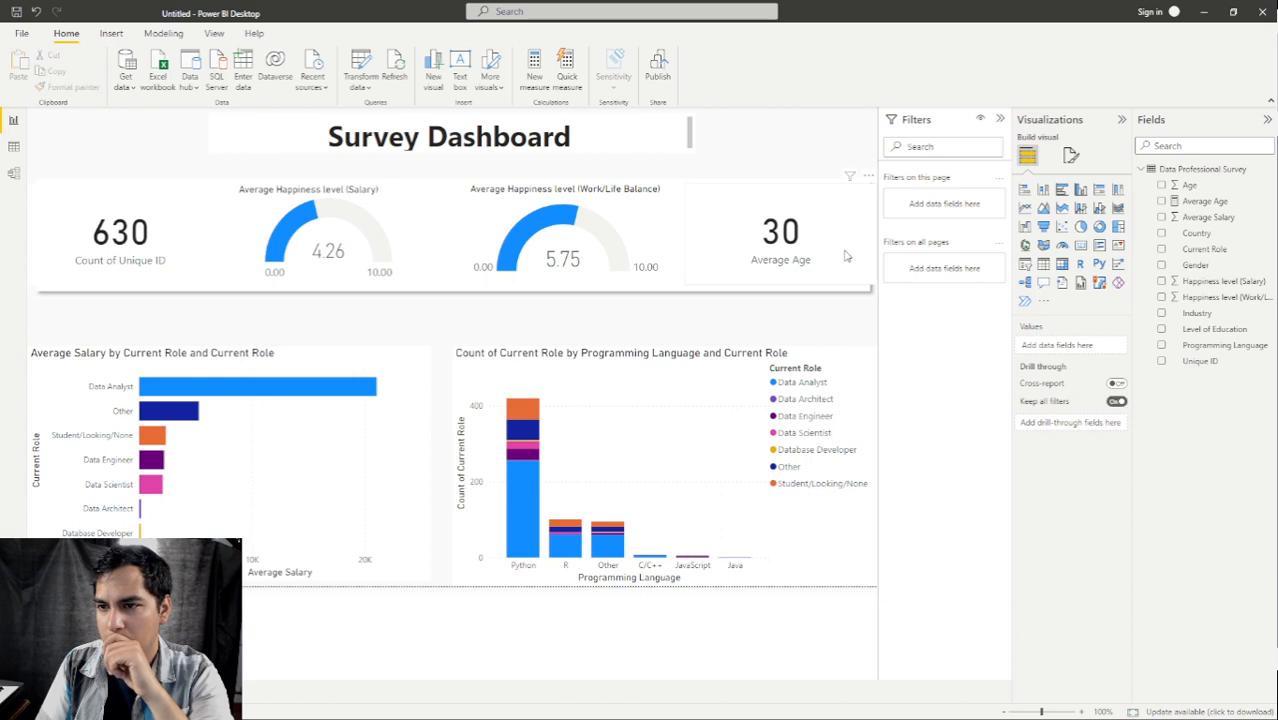
Narrow the Average Age card from its right edge and the Count of Unique ID card from its left edge to fit inside the rectangle.
click(845, 256)
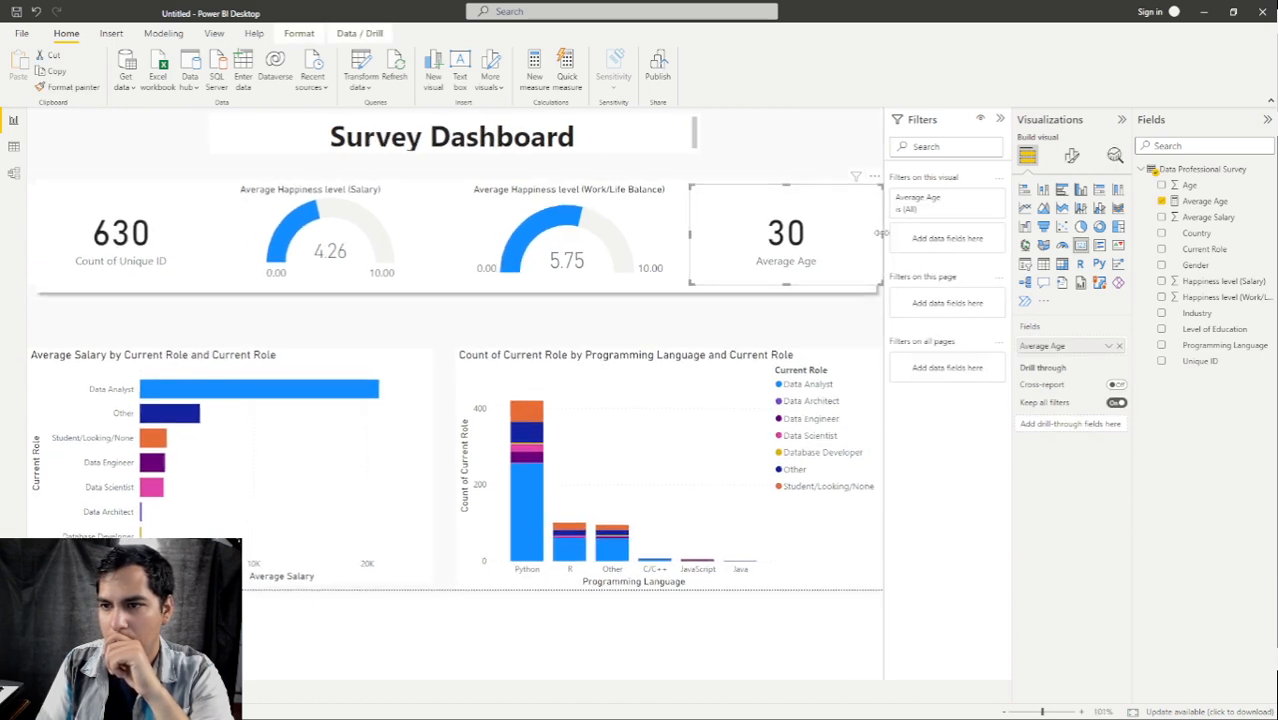
drag(879, 237, 864, 243)
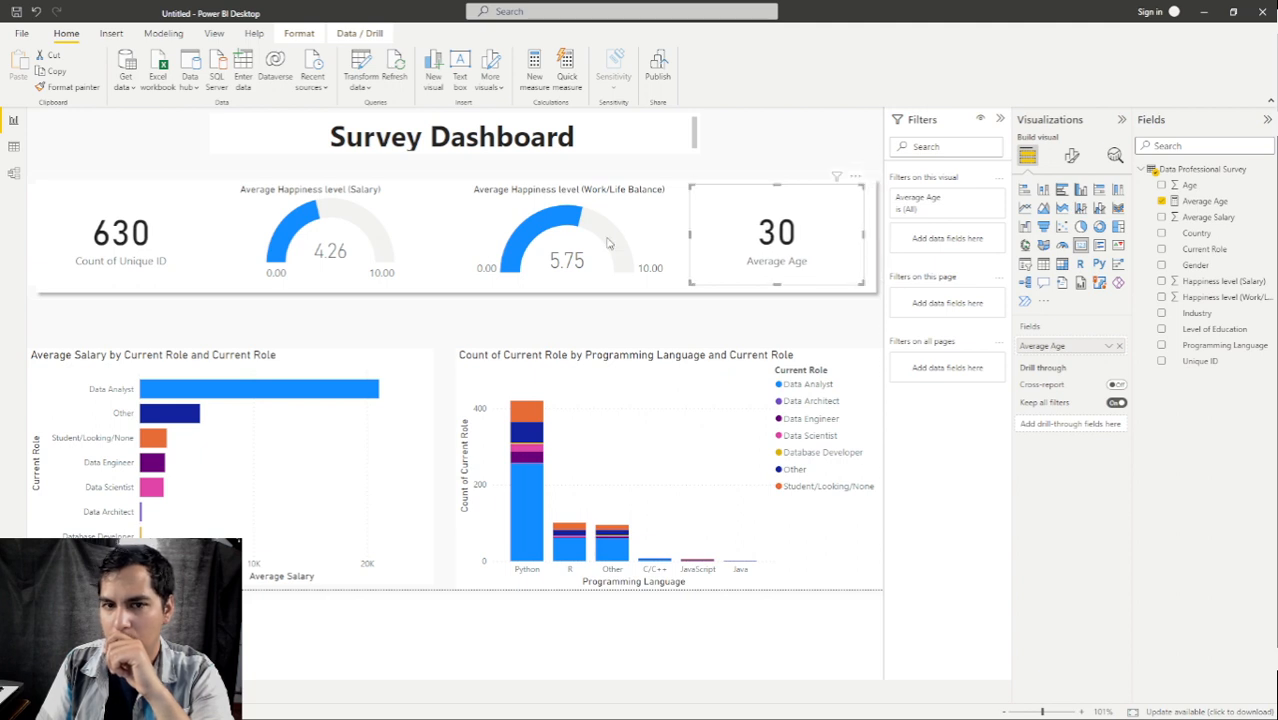
click(132, 224)
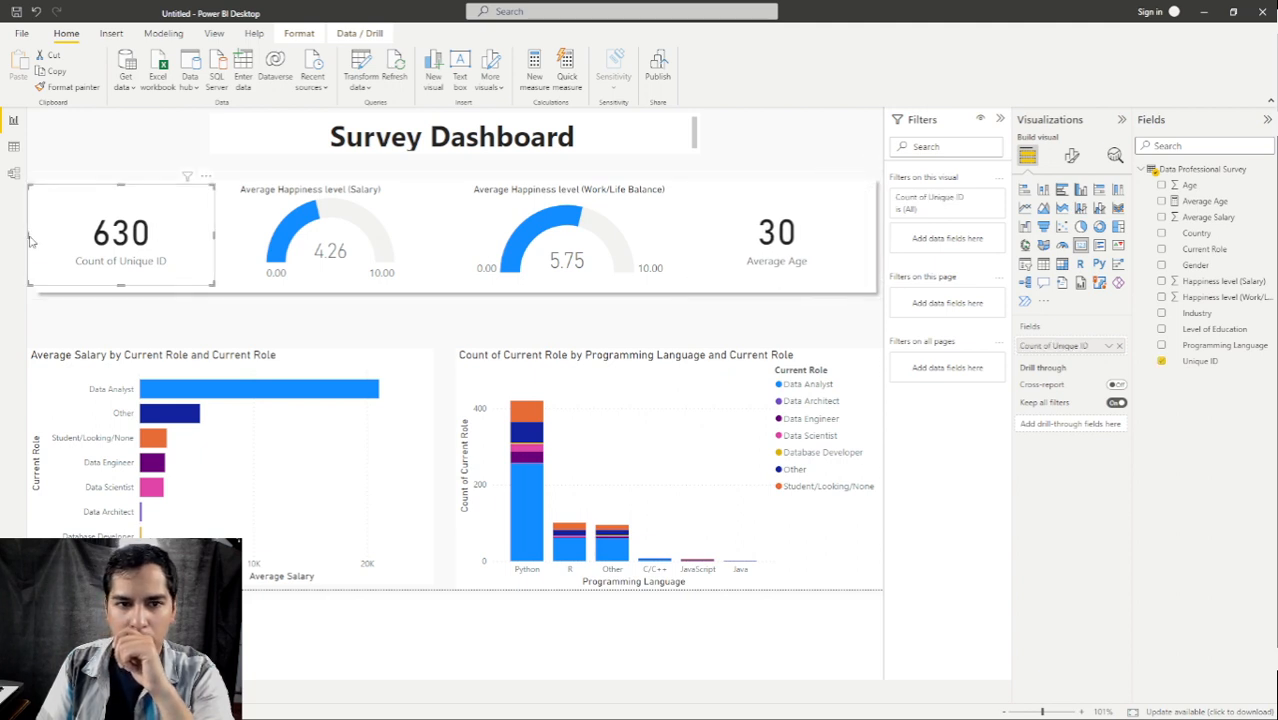
drag(29, 236, 46, 237)
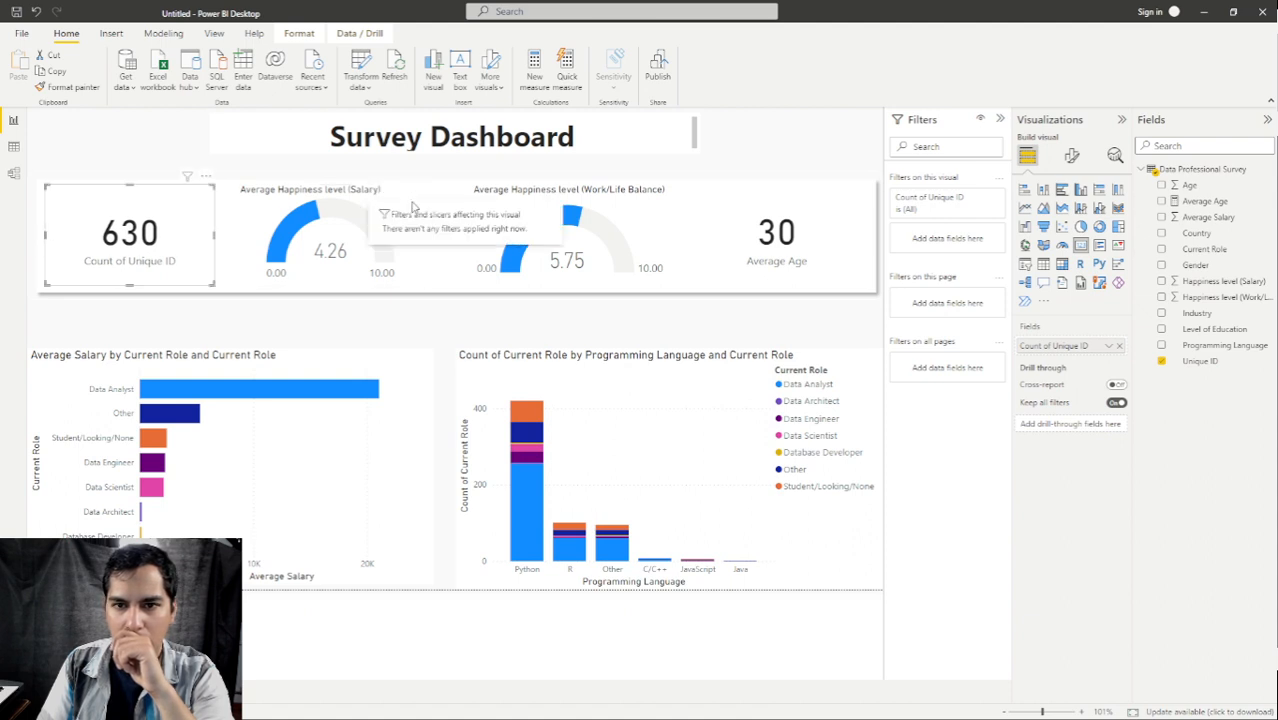
click(244, 204)
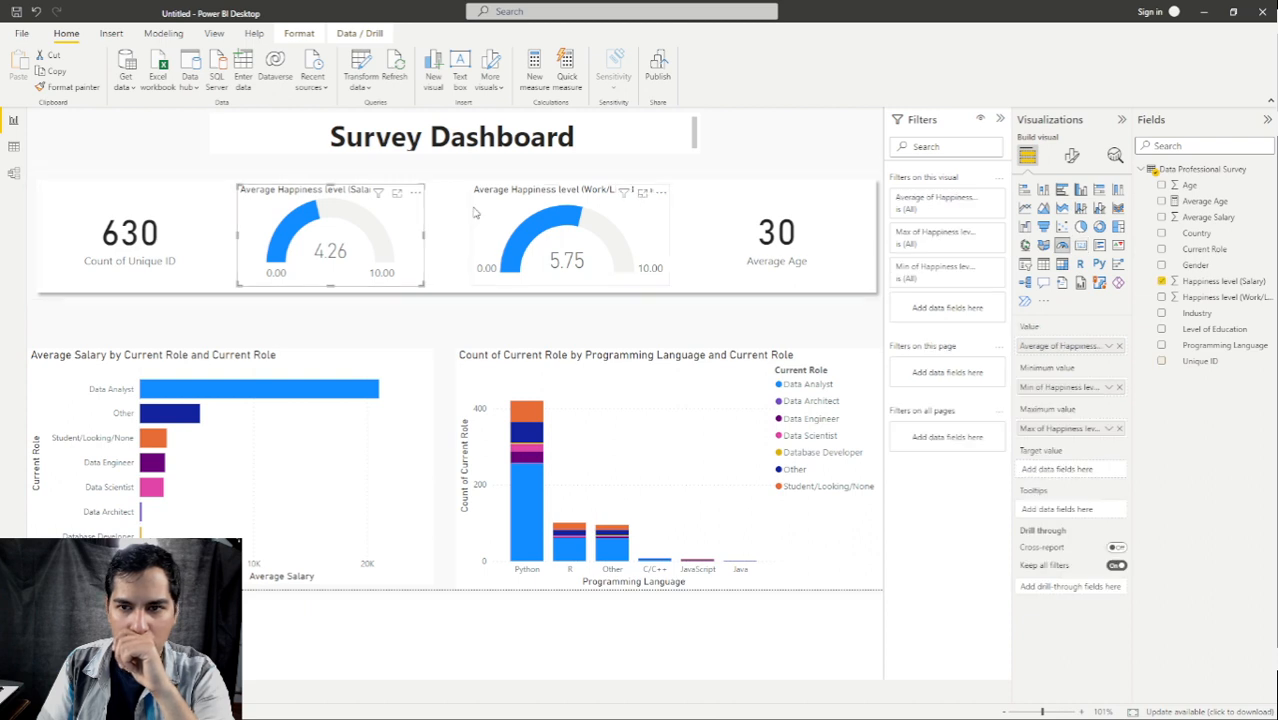
click(457, 336)
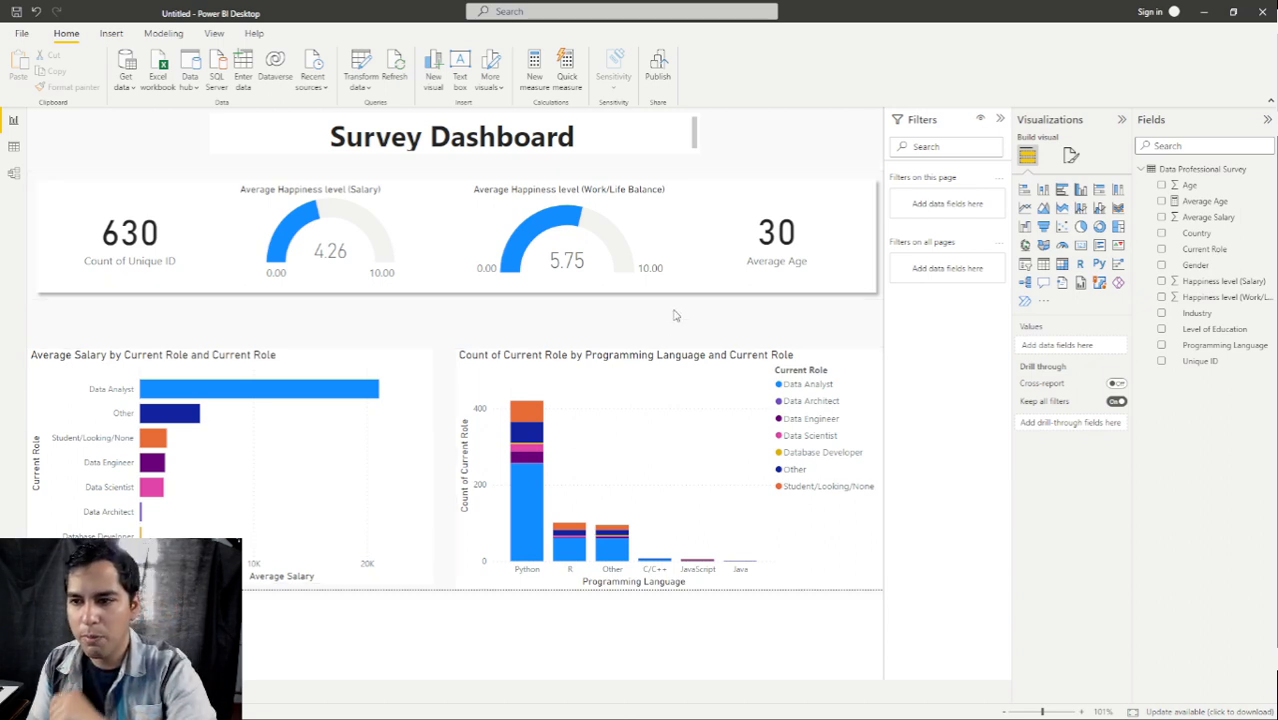
Turn on the shadow effect for the Average Salary by Current Role bar chart.
click(348, 369)
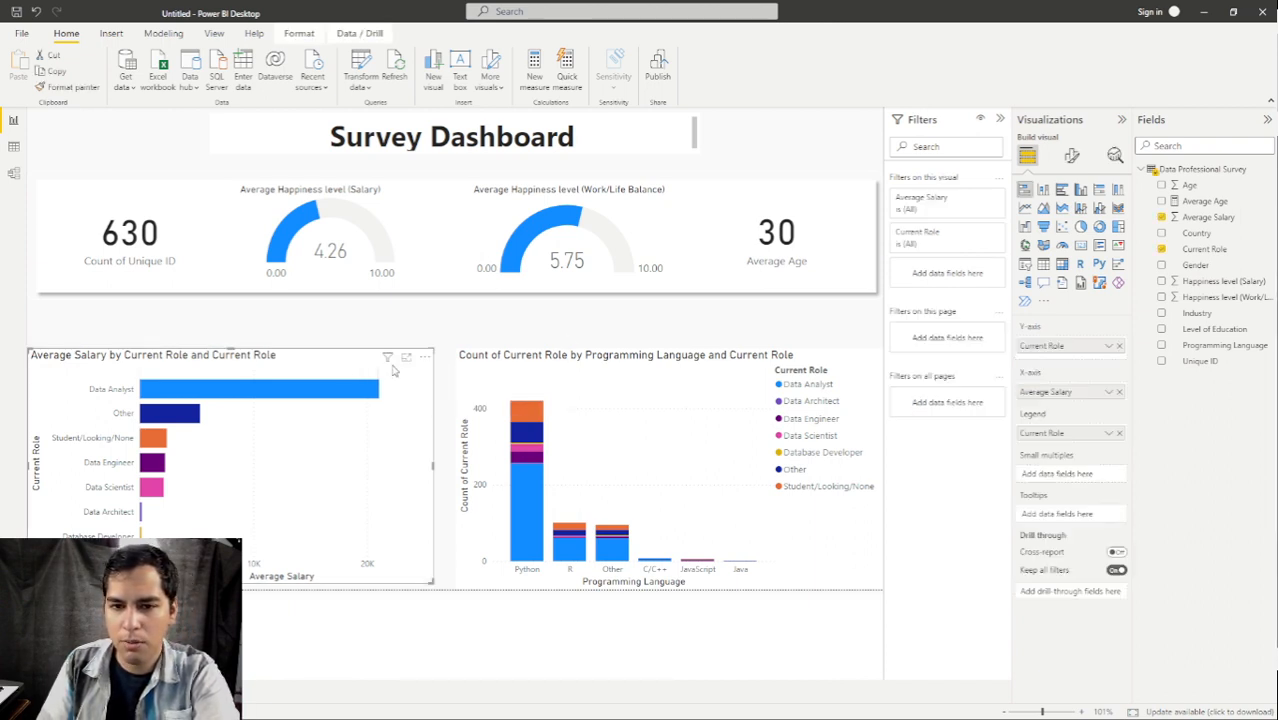
click(1073, 157)
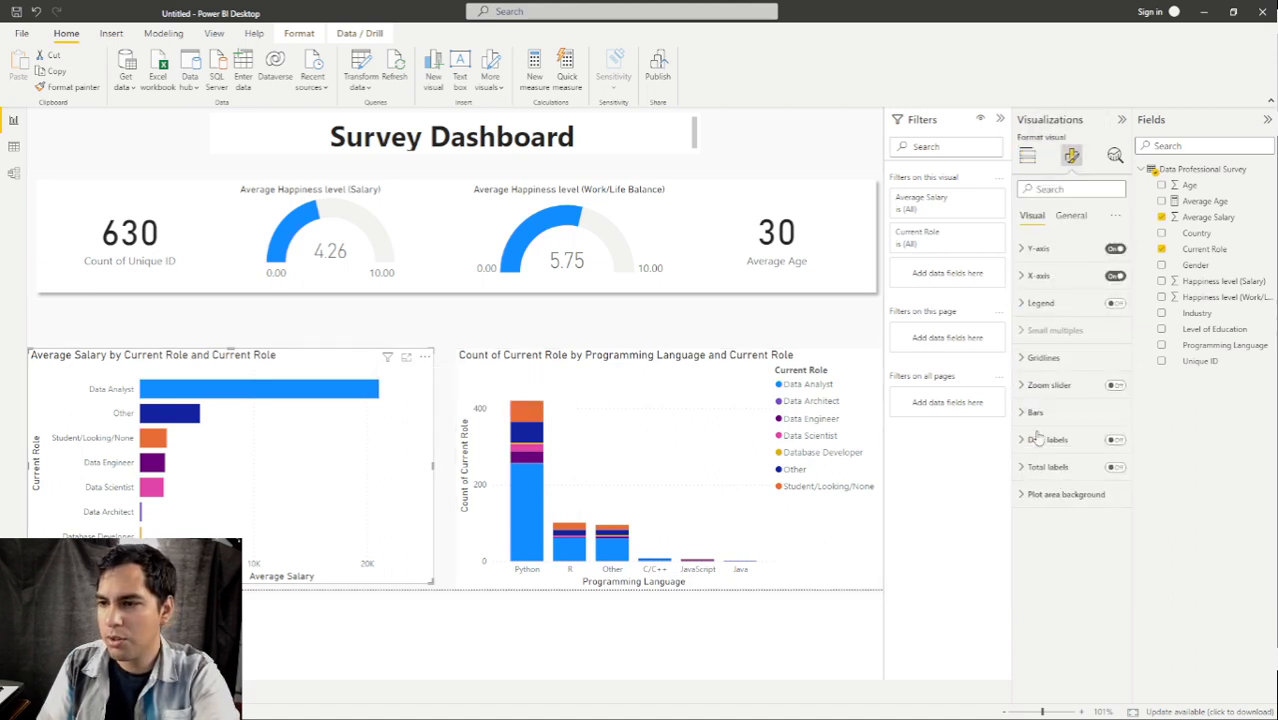
click(1069, 219)
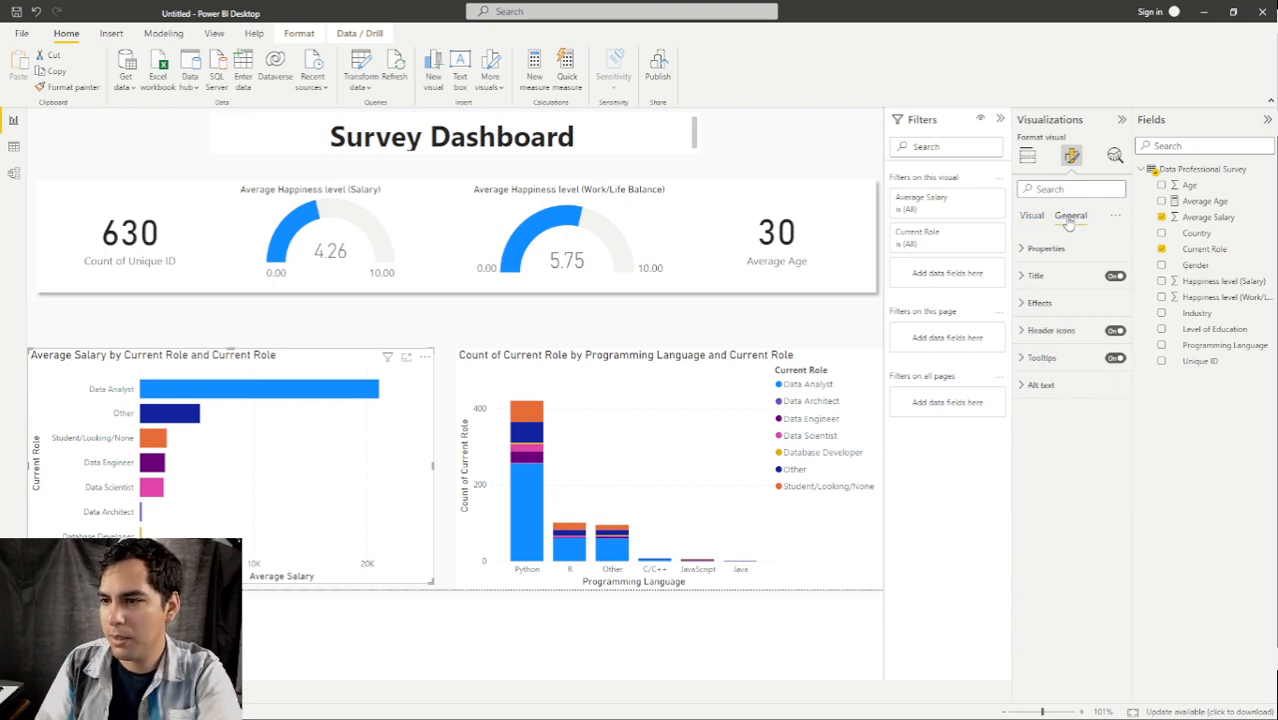
click(1021, 303)
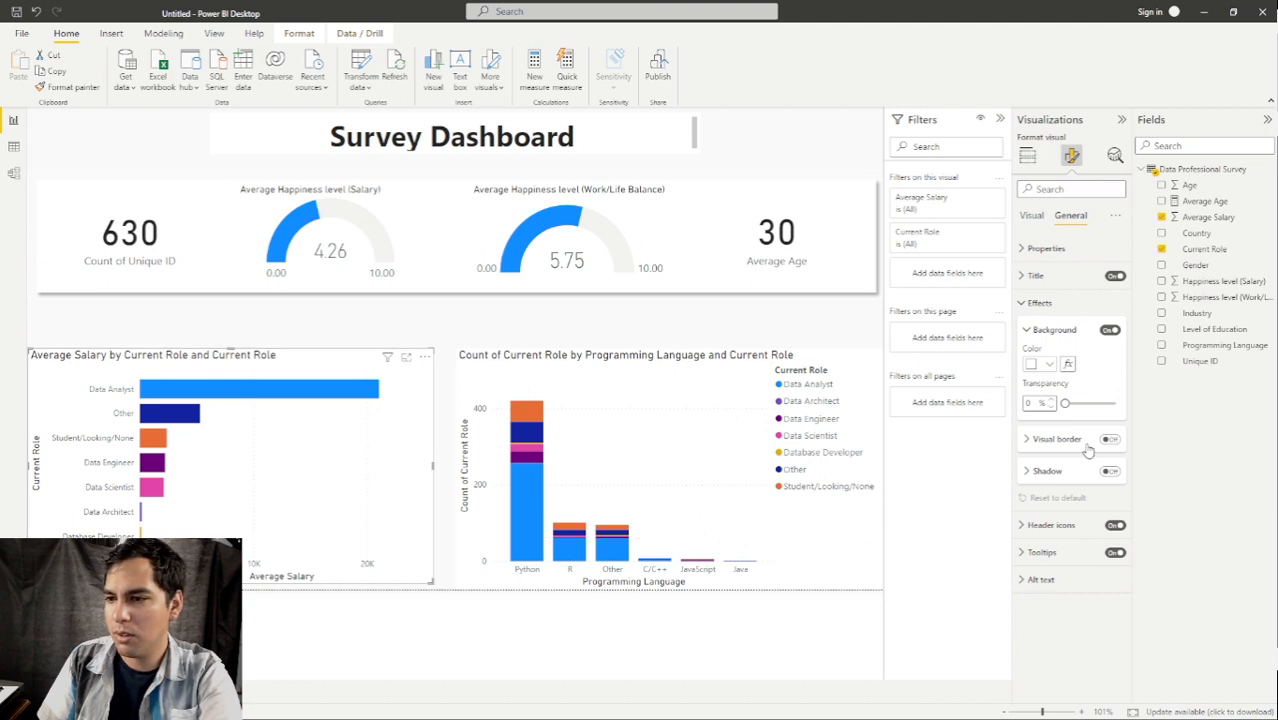
click(1111, 472)
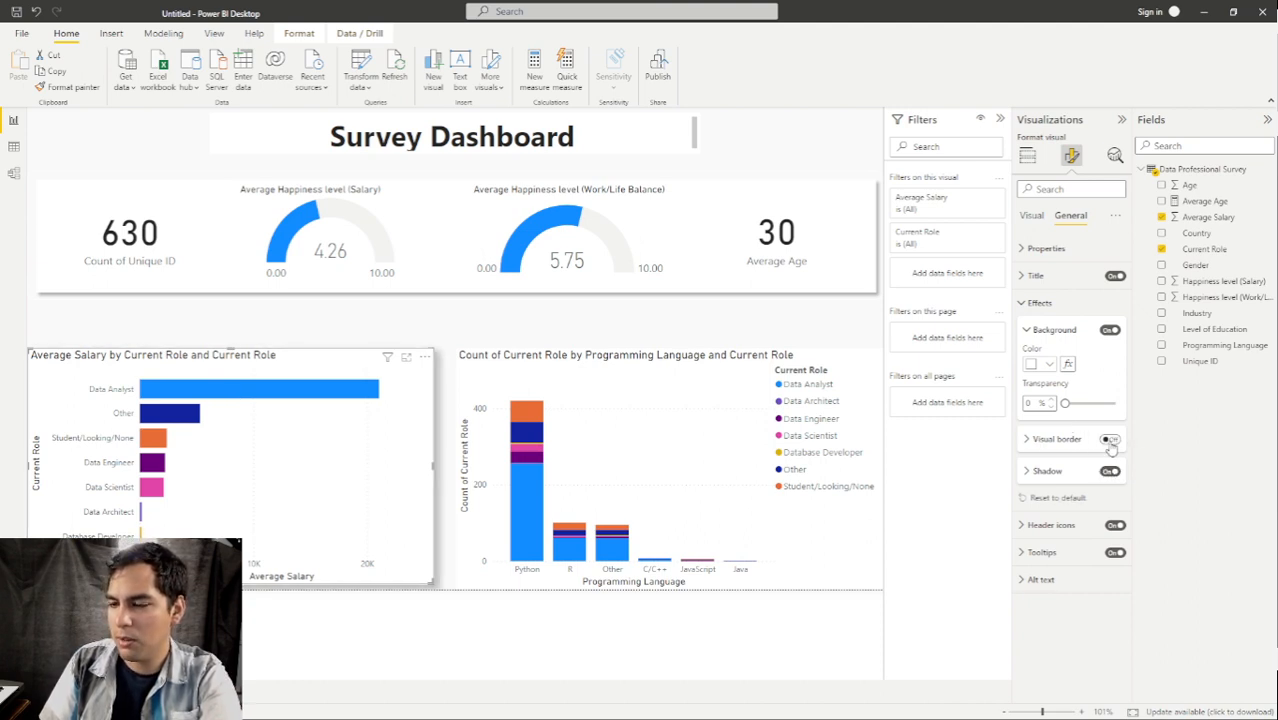
Give the Average Salary bar chart a white visual border with 10 px rounded corners.
click(1110, 440)
click(1045, 439)
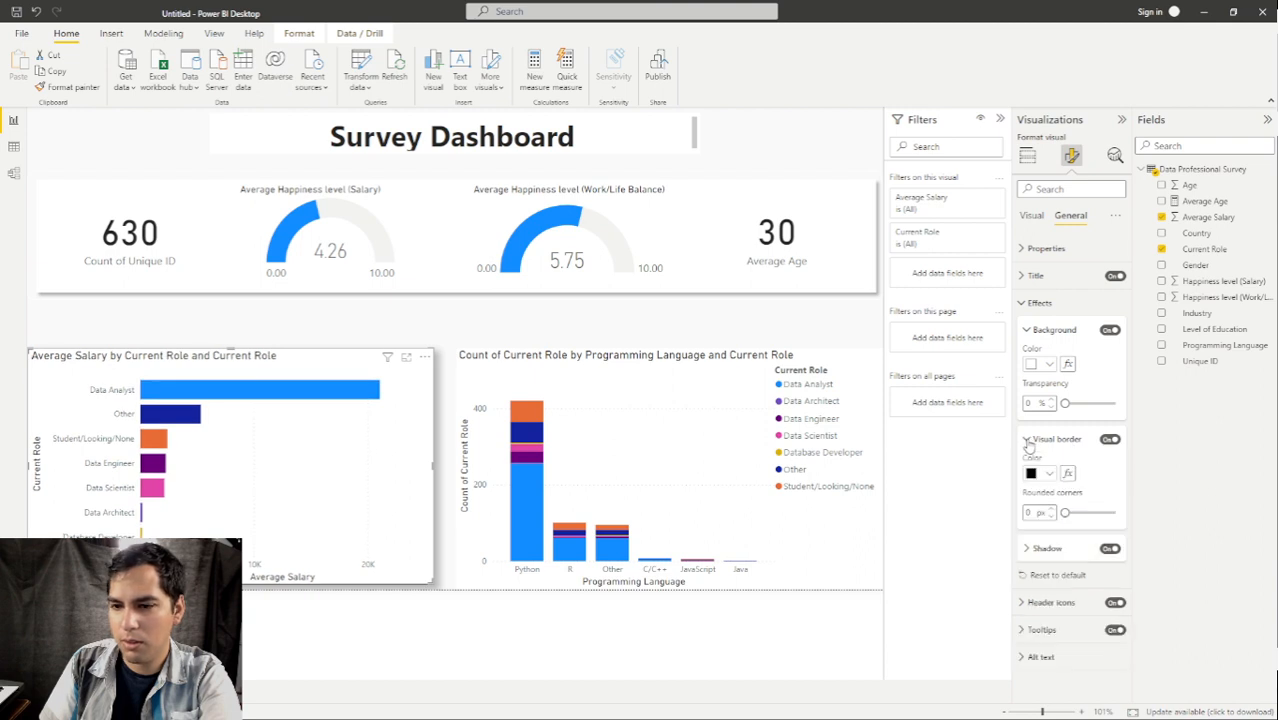
click(1049, 474)
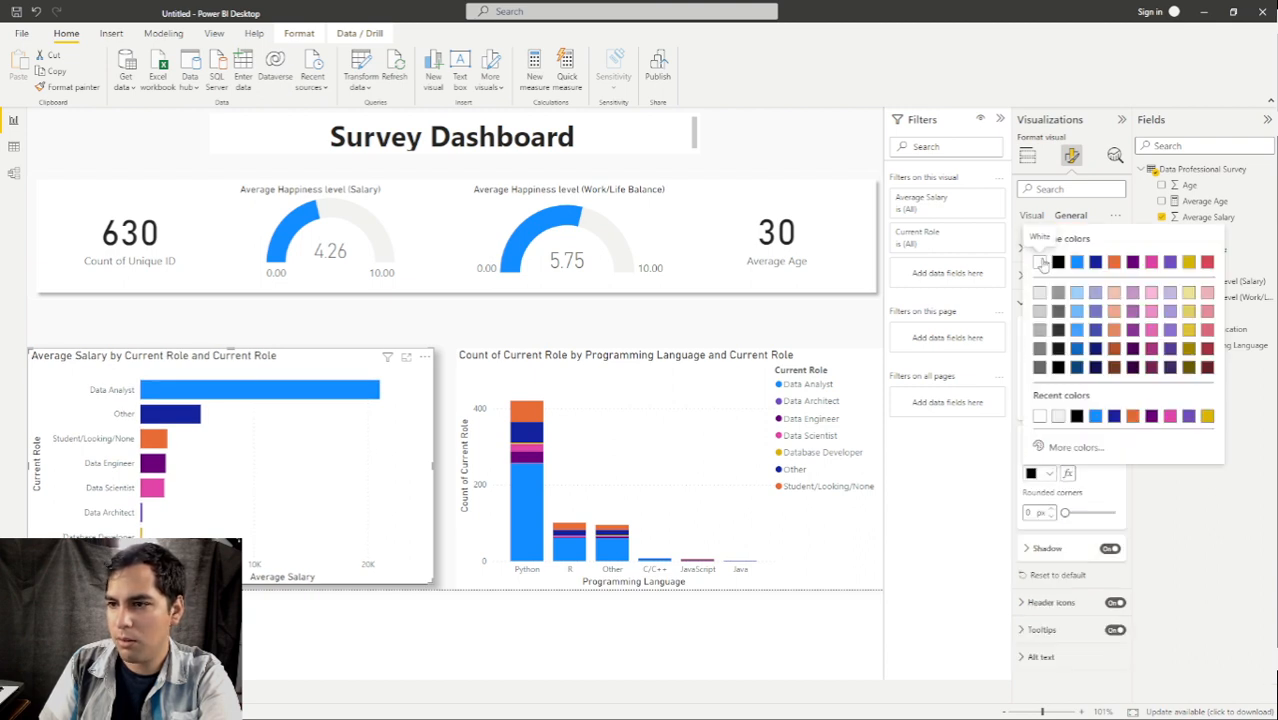
click(1042, 265)
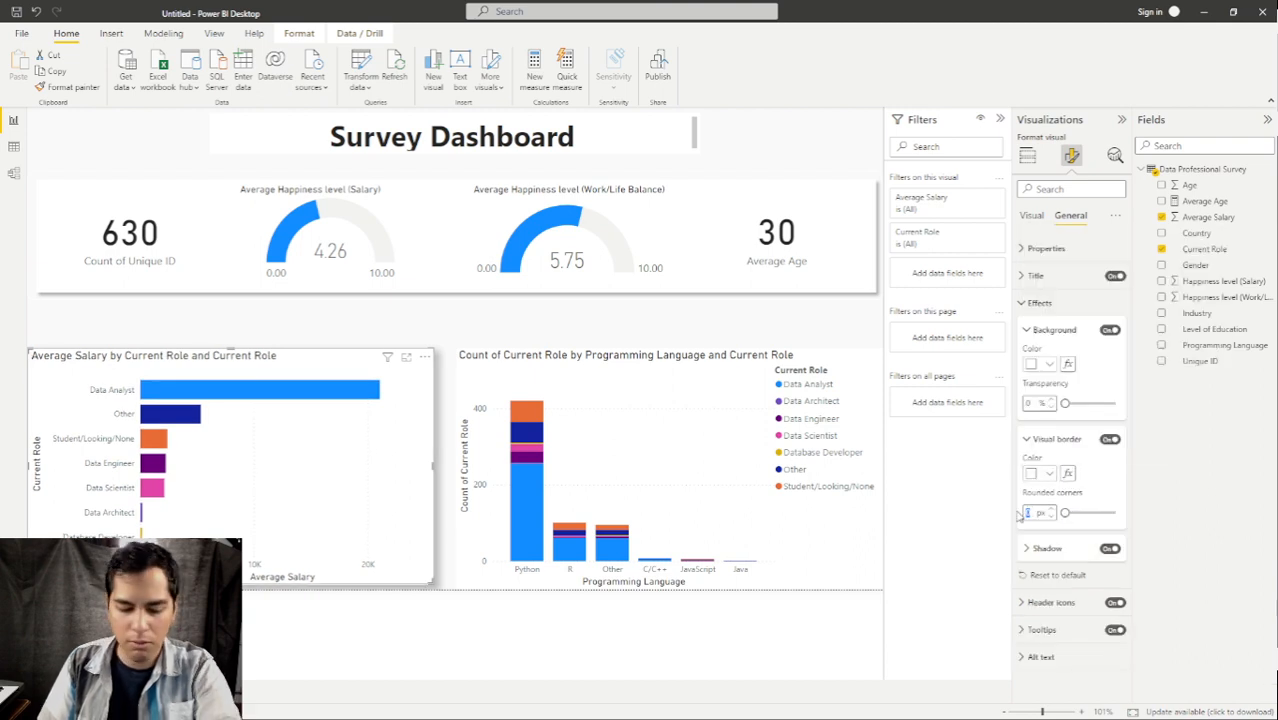
text(5)
text(0)
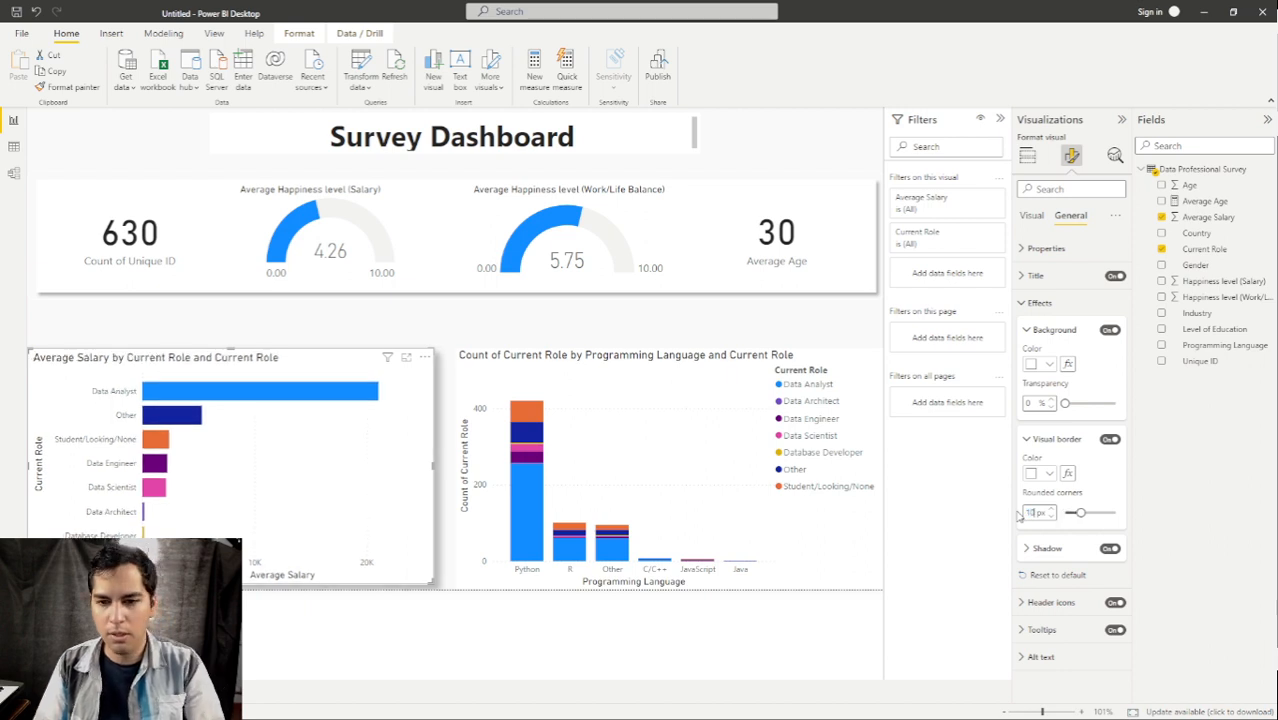
click(500, 322)
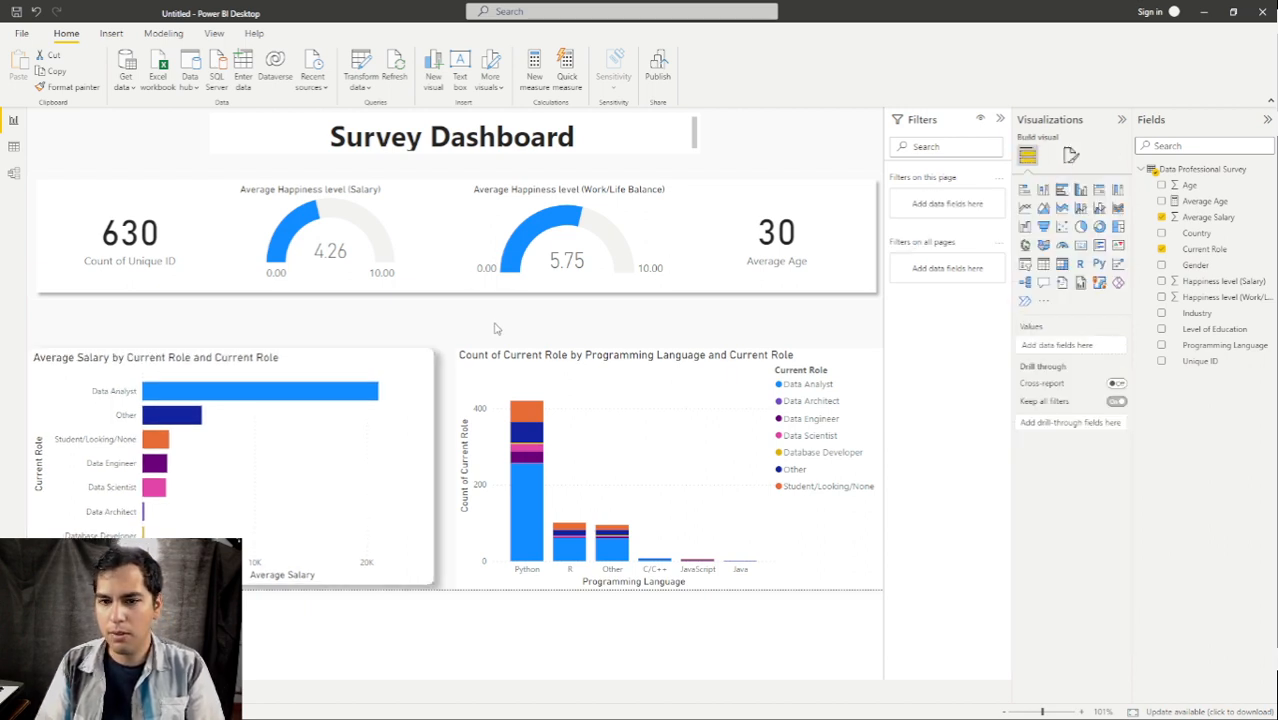
Give the Count of Current Role by Programming Language chart a white visual border with 10 px rounded corners.
click(676, 378)
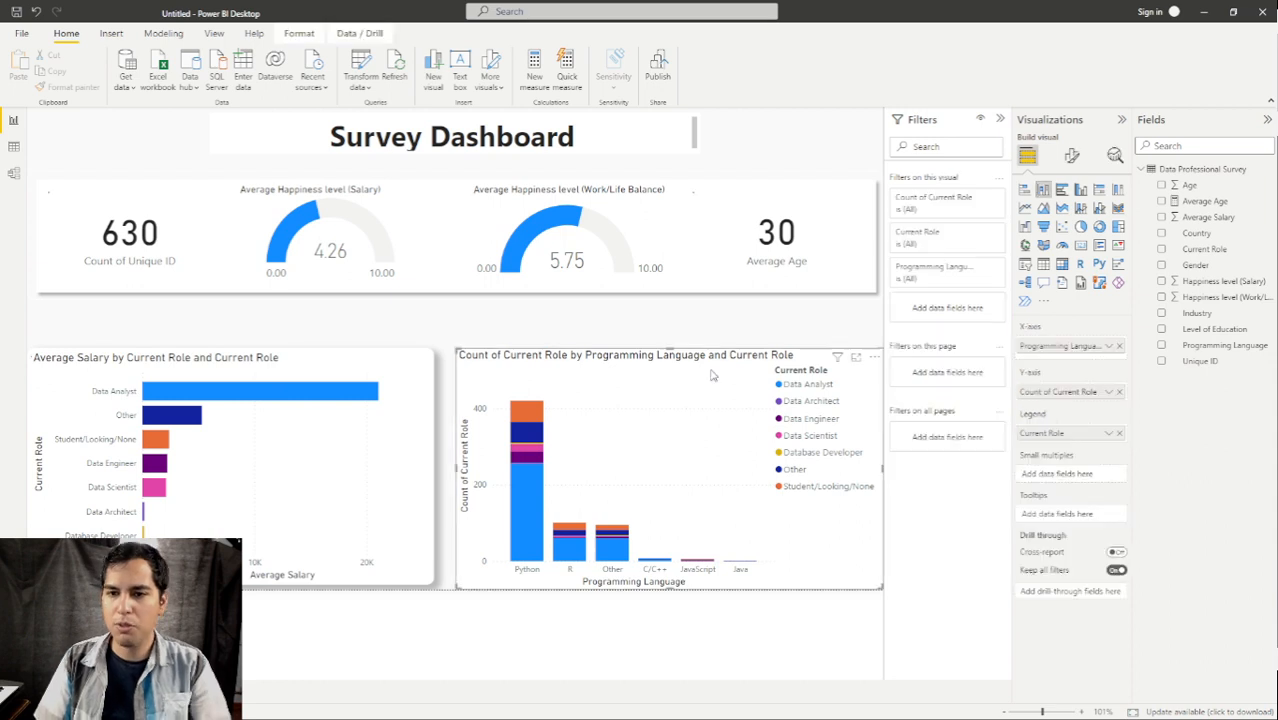
click(1070, 160)
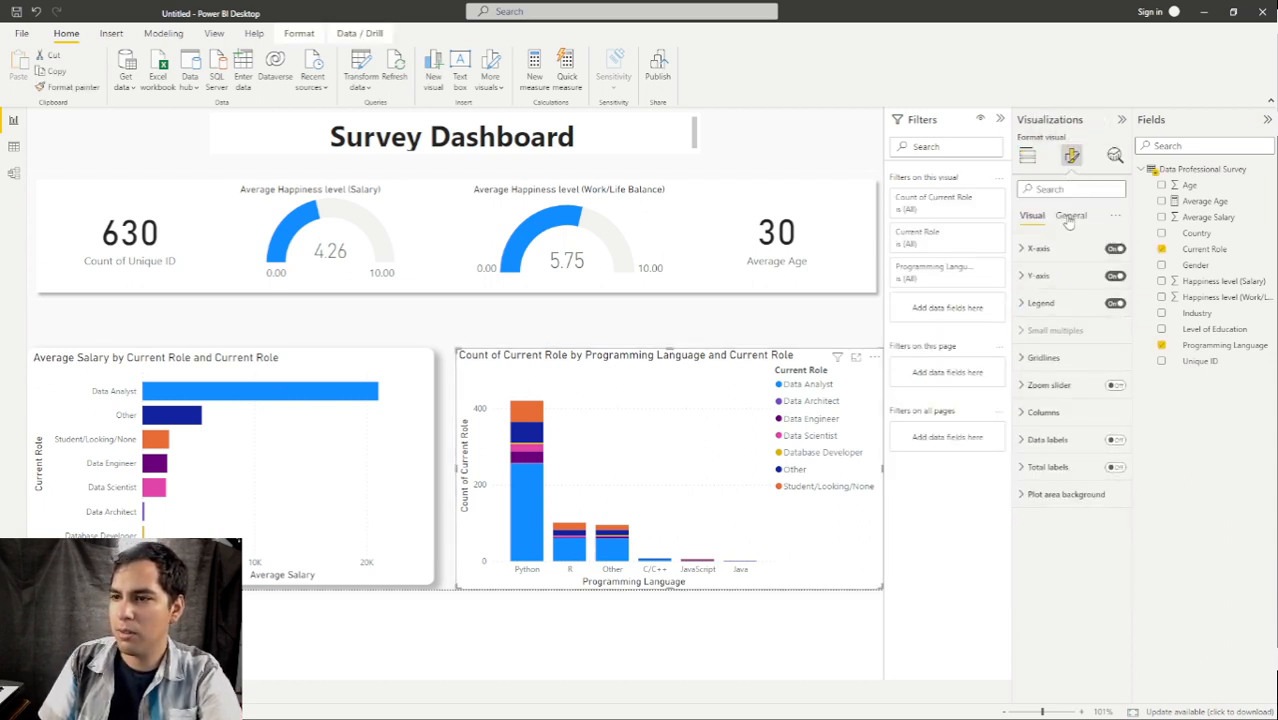
click(1070, 216)
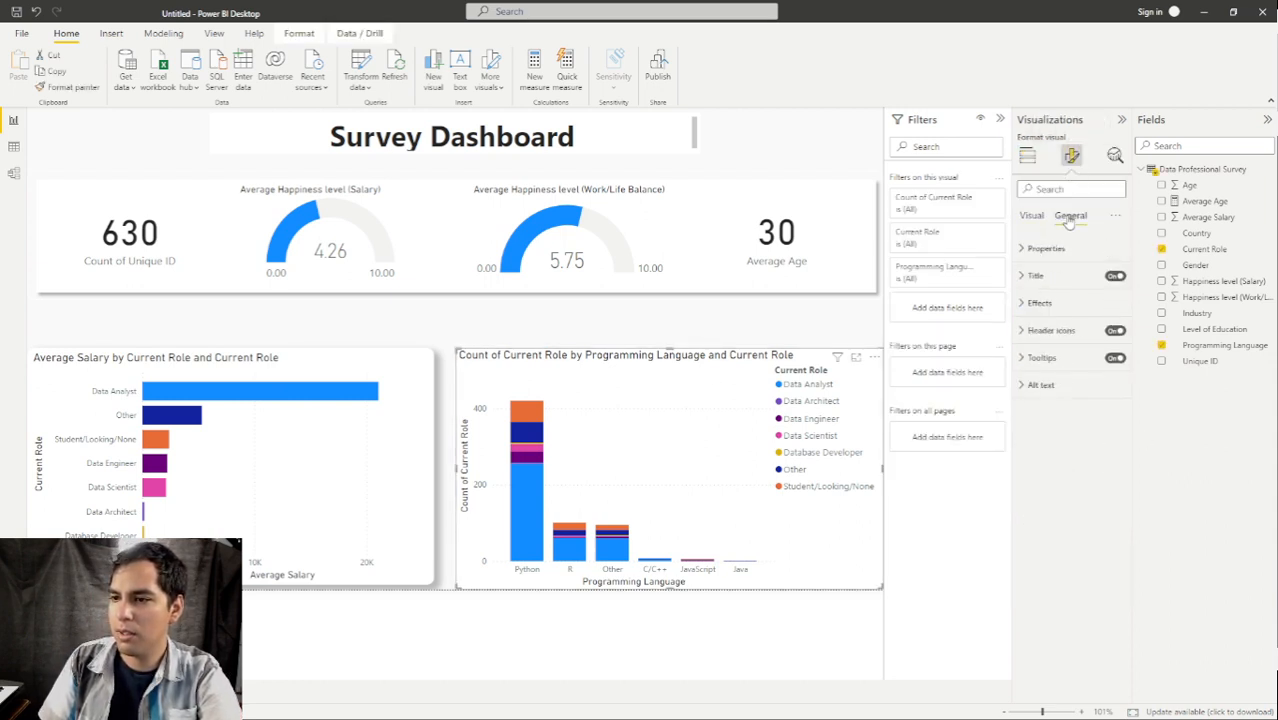
click(1024, 304)
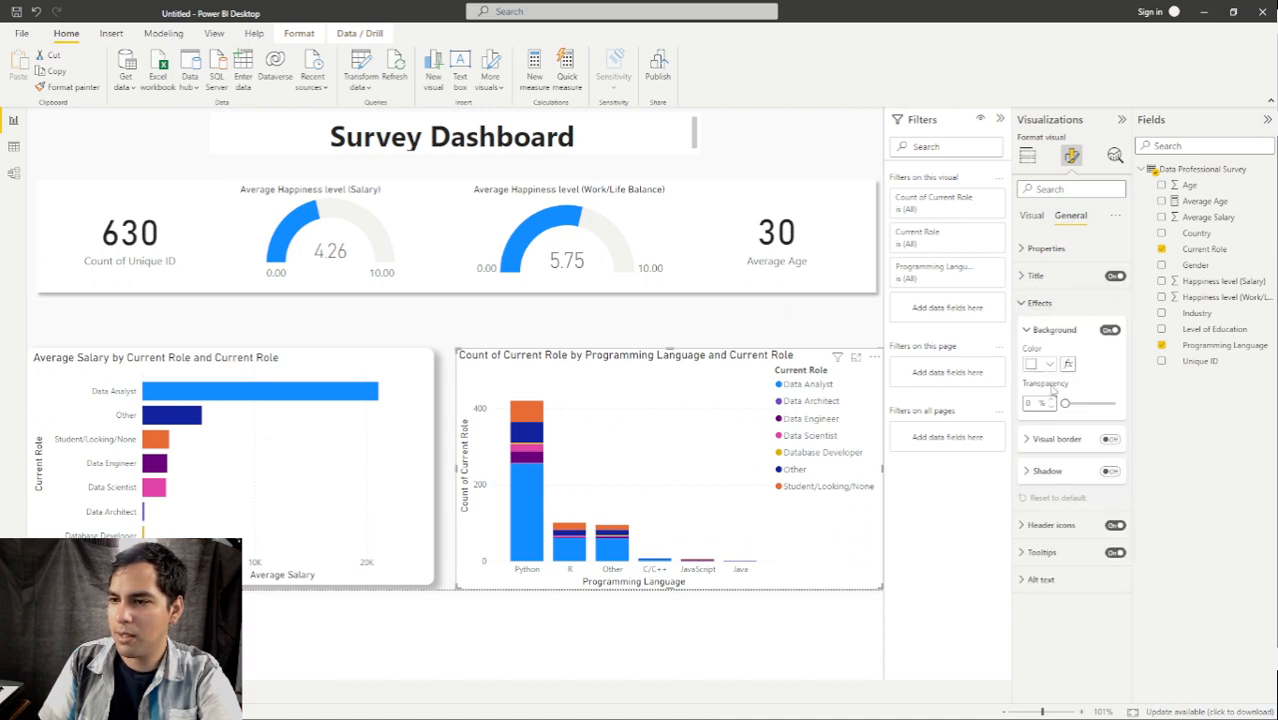
click(1112, 440)
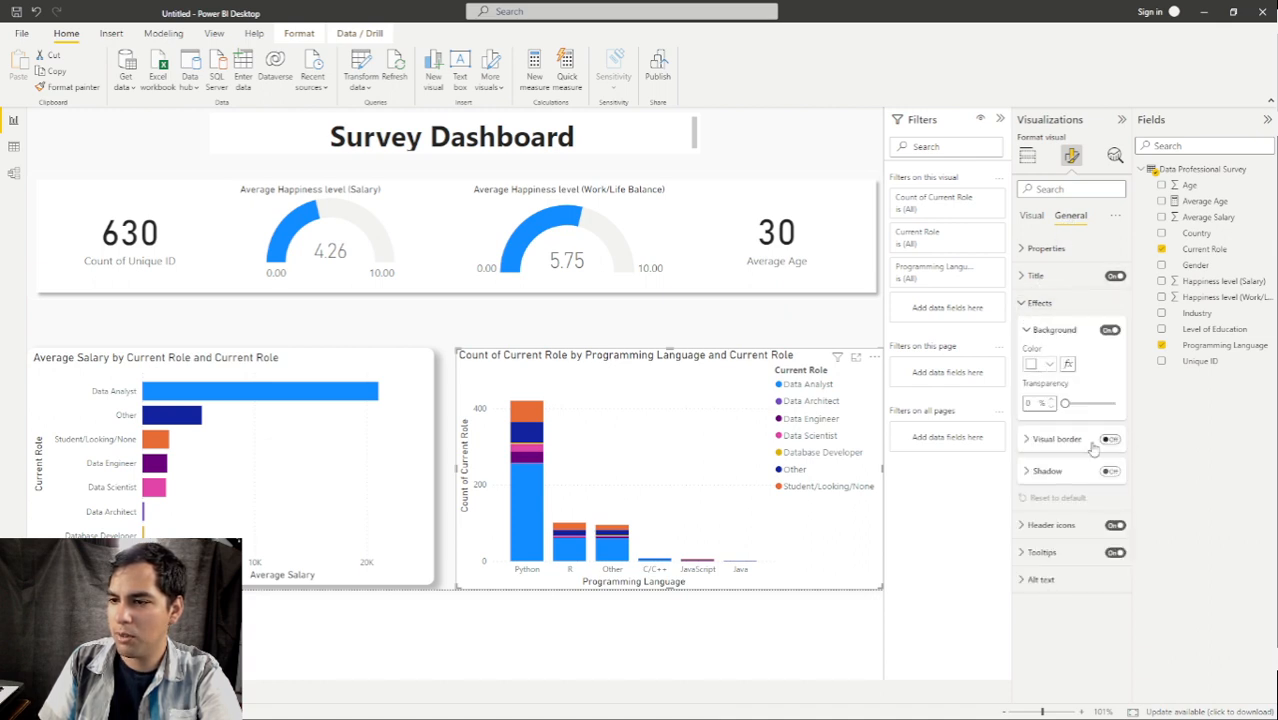
click(1026, 440)
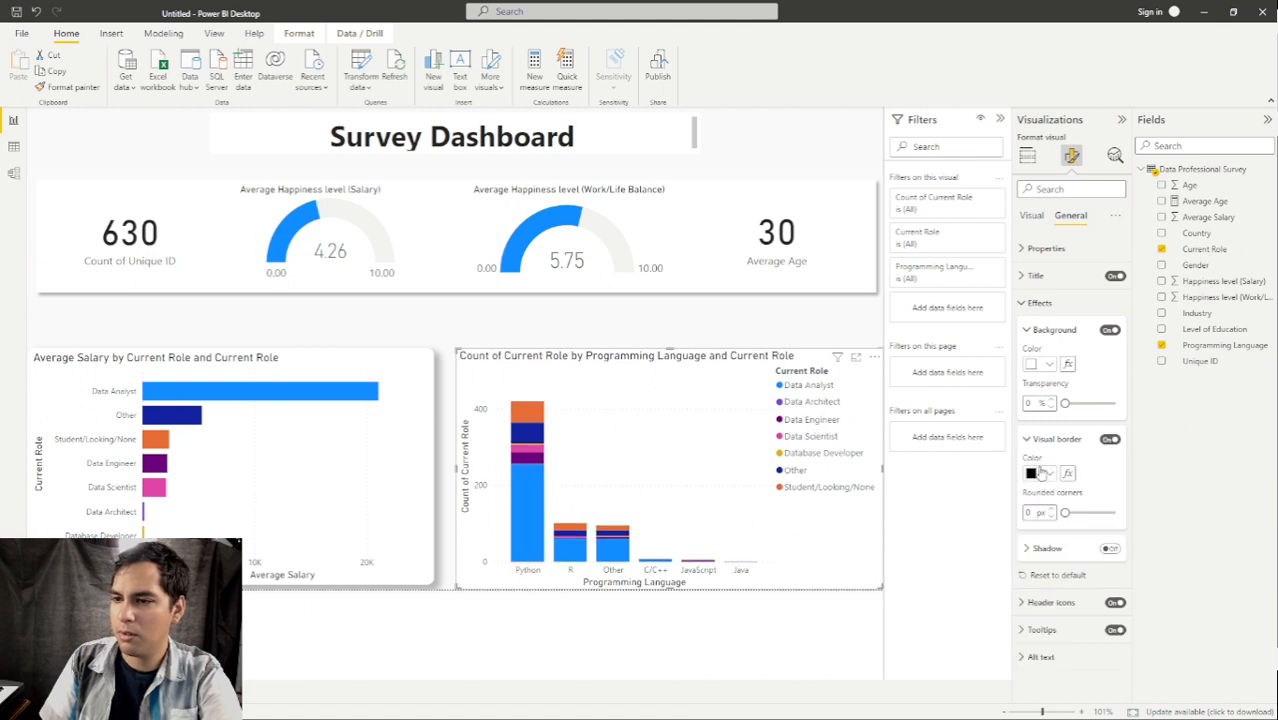
click(1038, 473)
click(1040, 262)
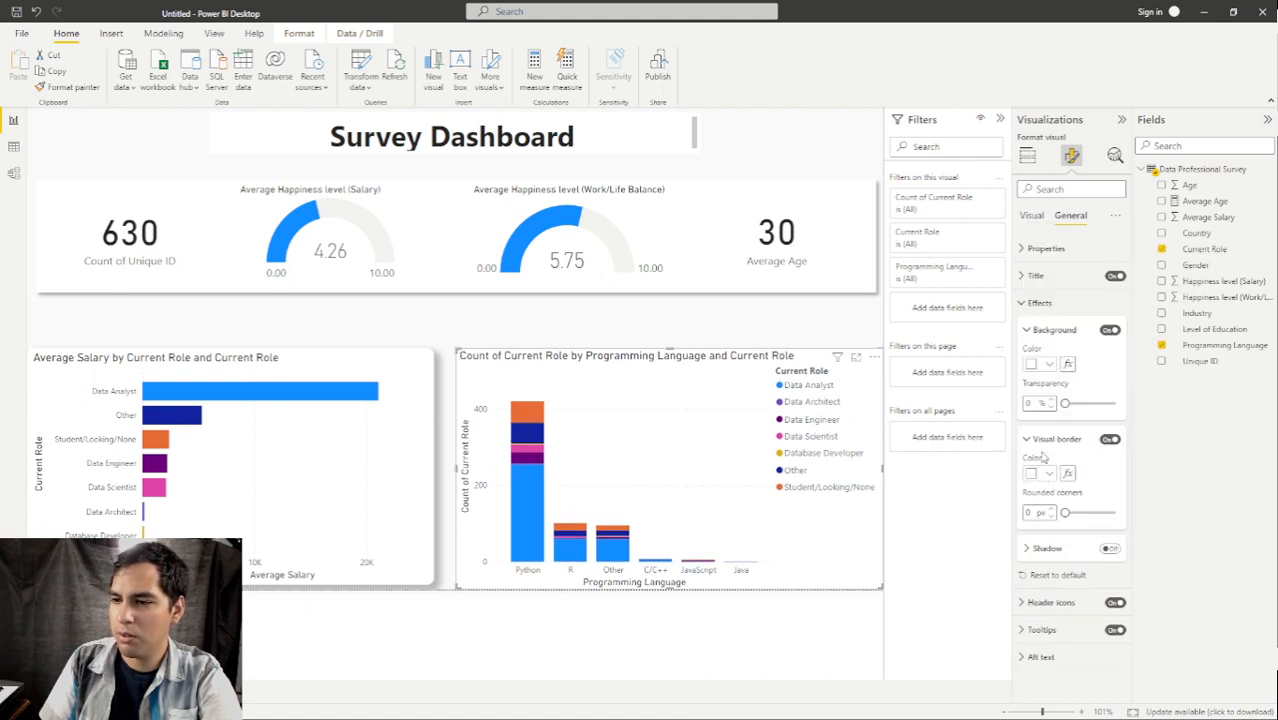
click(1028, 512)
text(10)
key(Return)
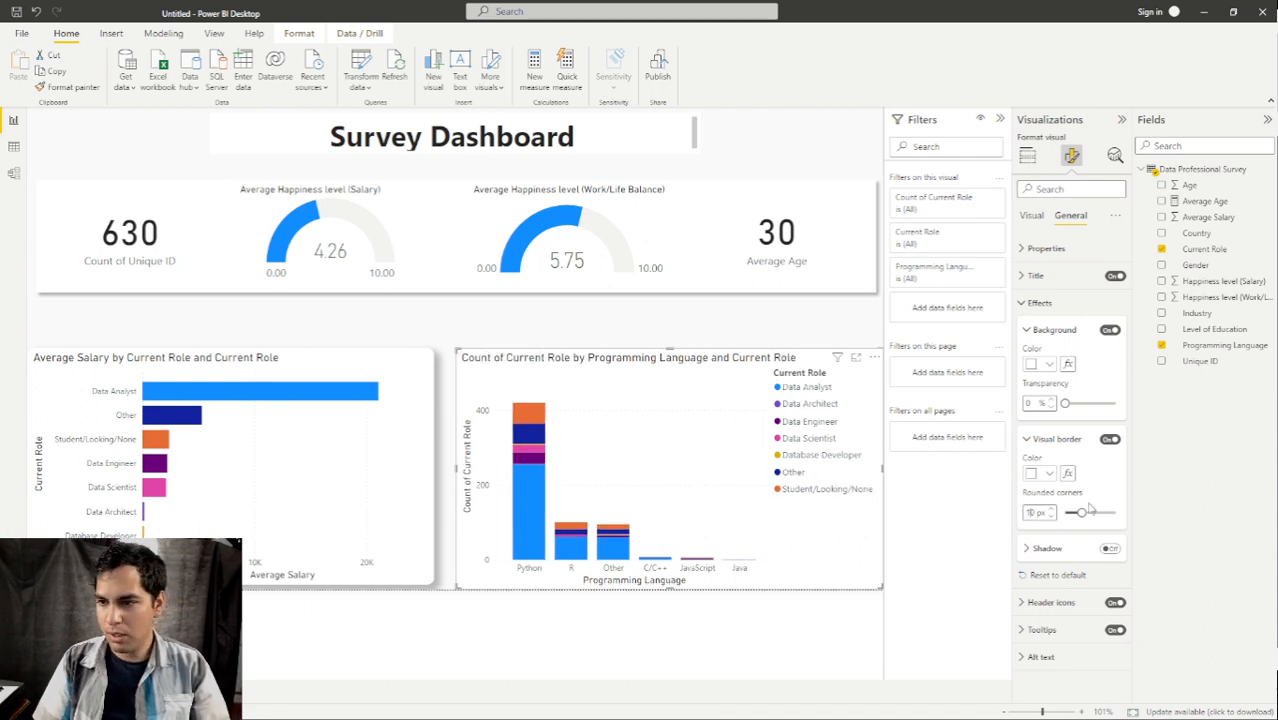
click(757, 337)
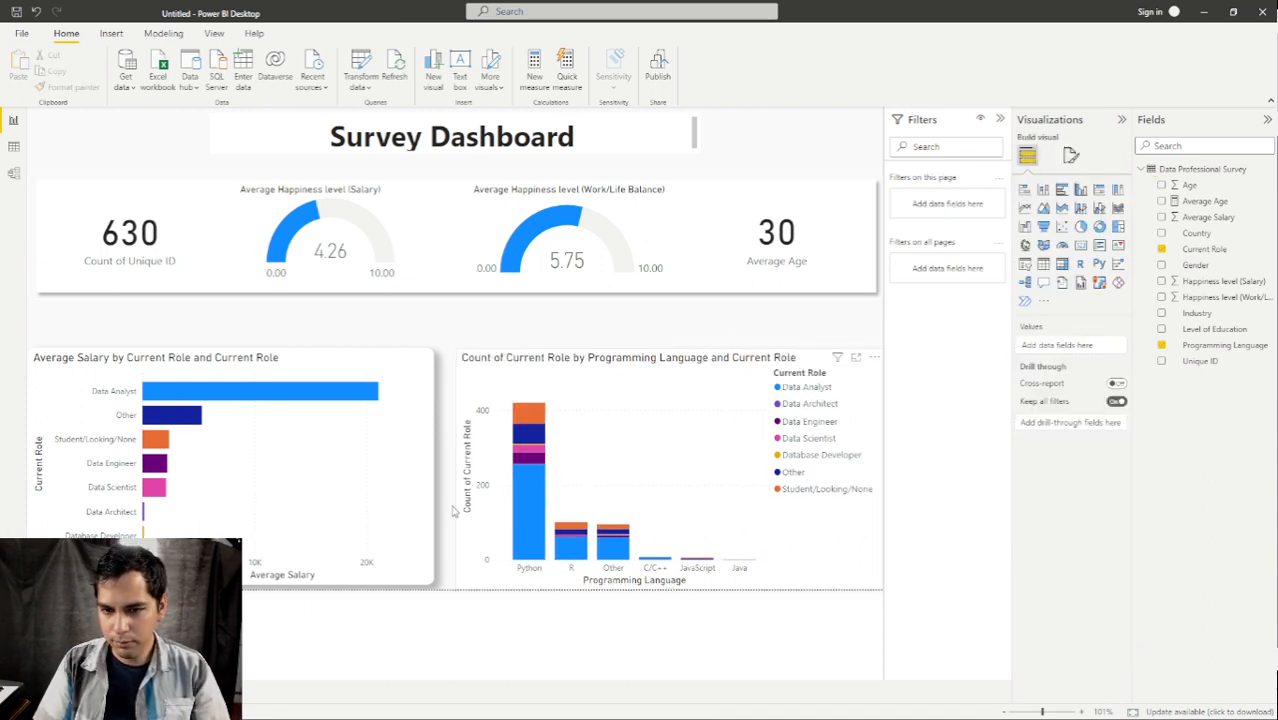
Turn on the shadow effect for the Programming Language column chart.
click(543, 383)
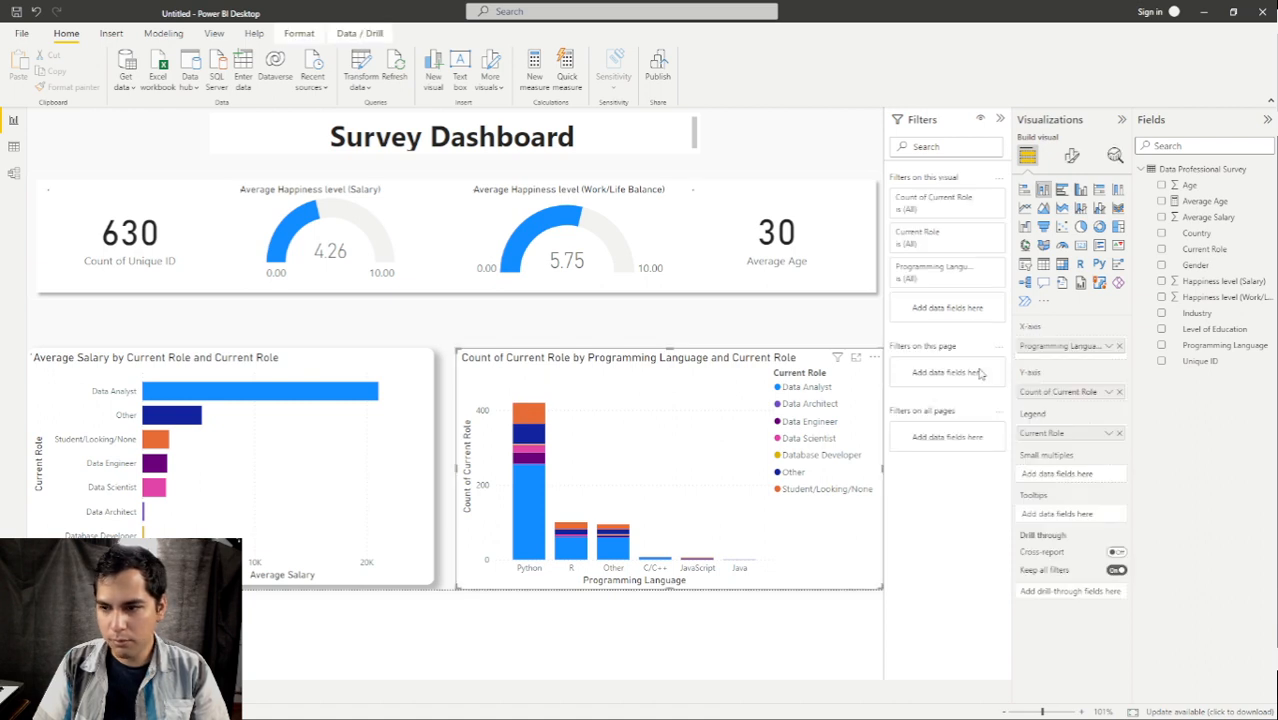
click(1072, 156)
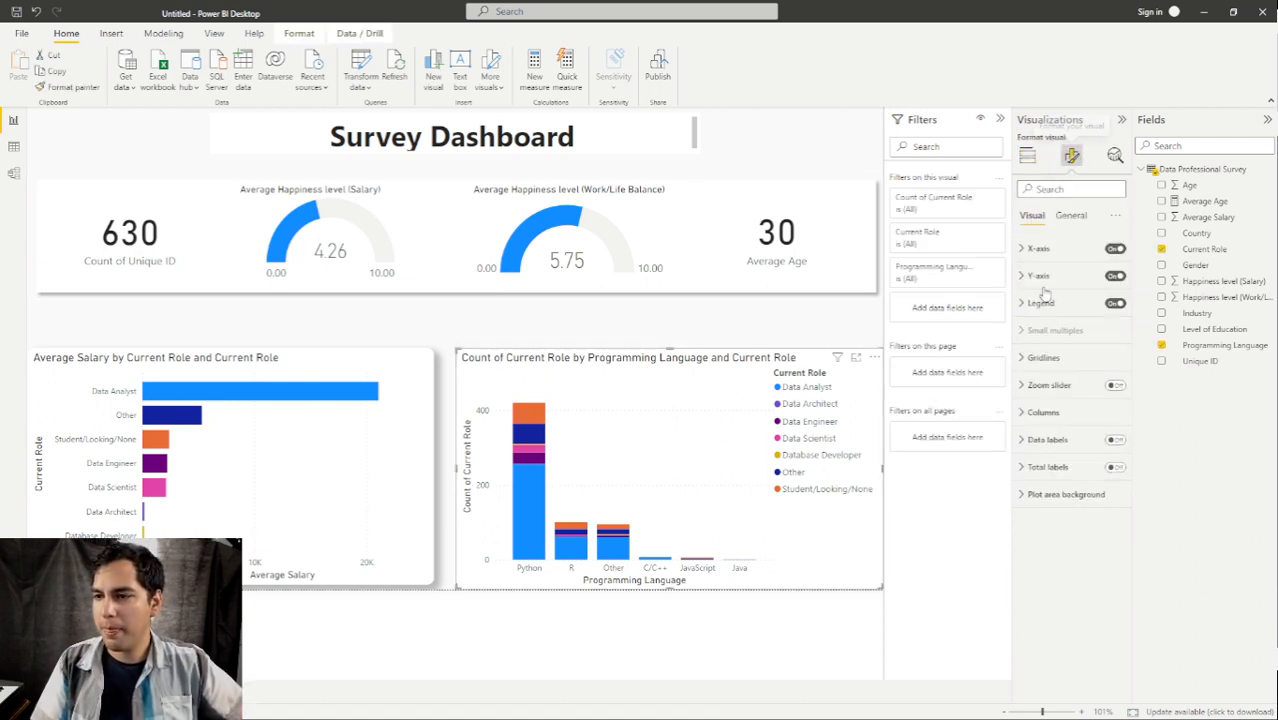
click(1069, 222)
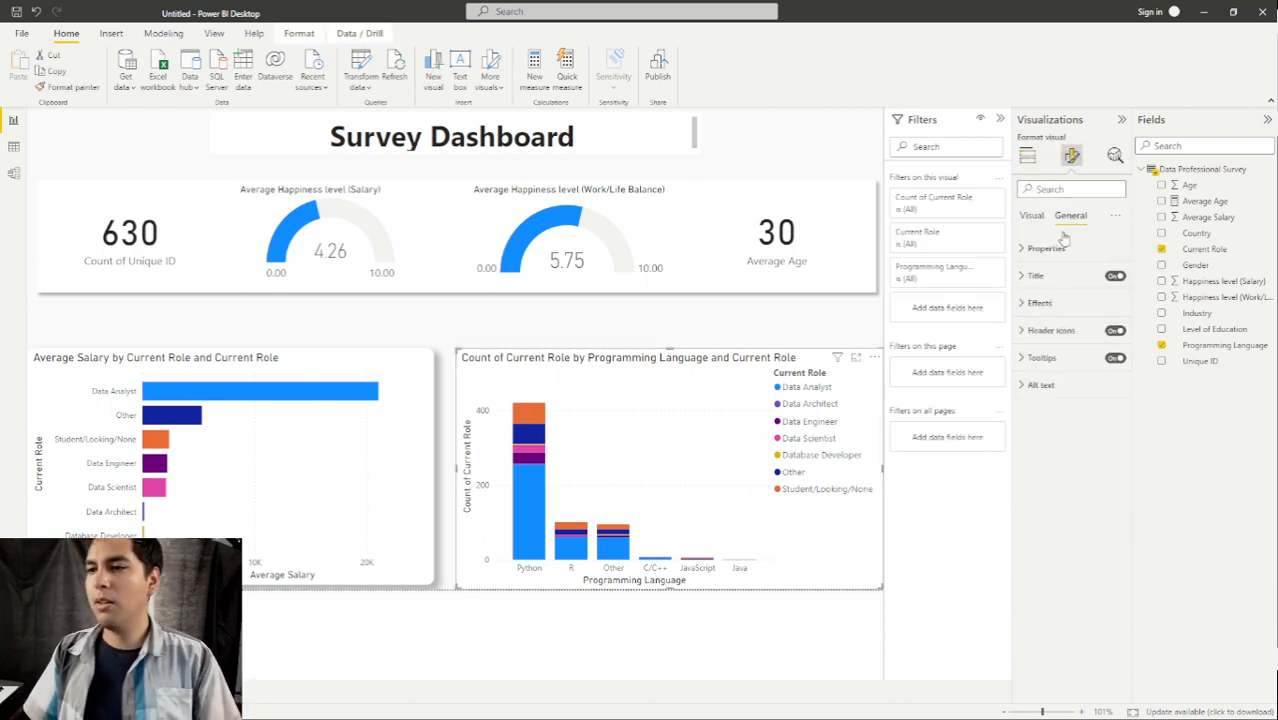
click(1038, 302)
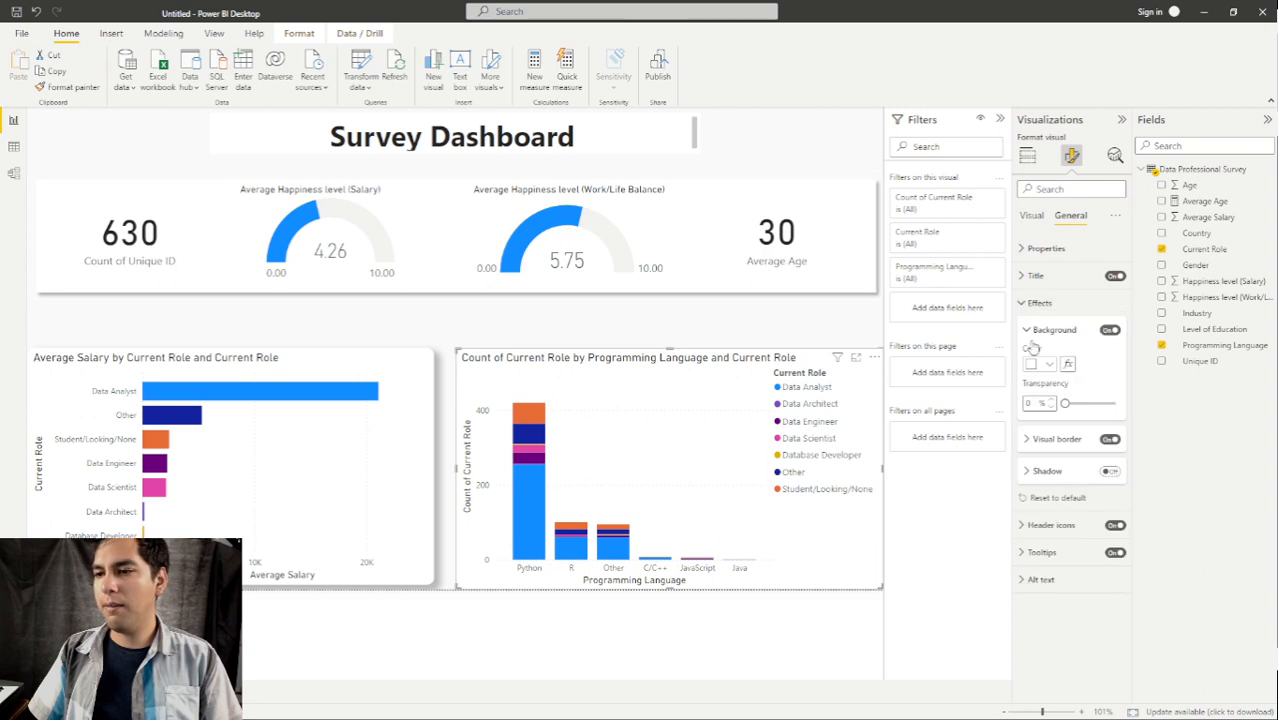
click(1111, 472)
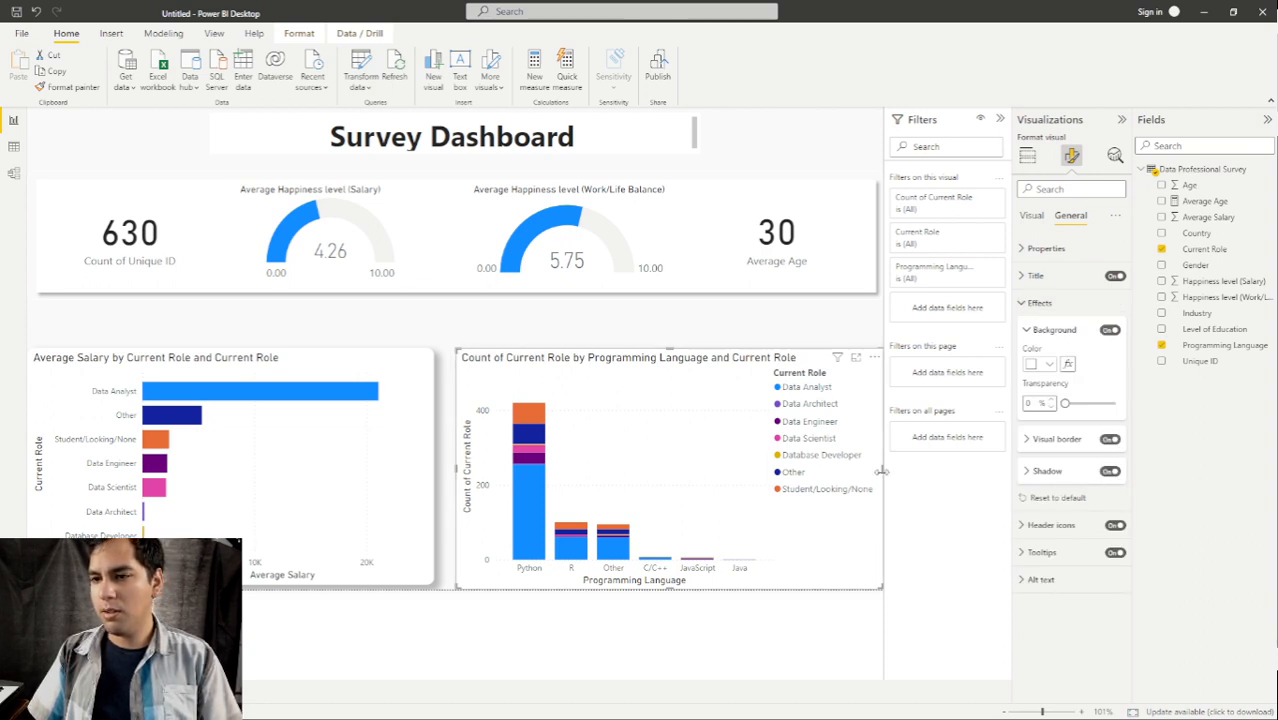
Pull in the Programming Language chart's right edge and the Average Salary chart's left edge to line up with the white rectangle above.
drag(881, 471, 876, 478)
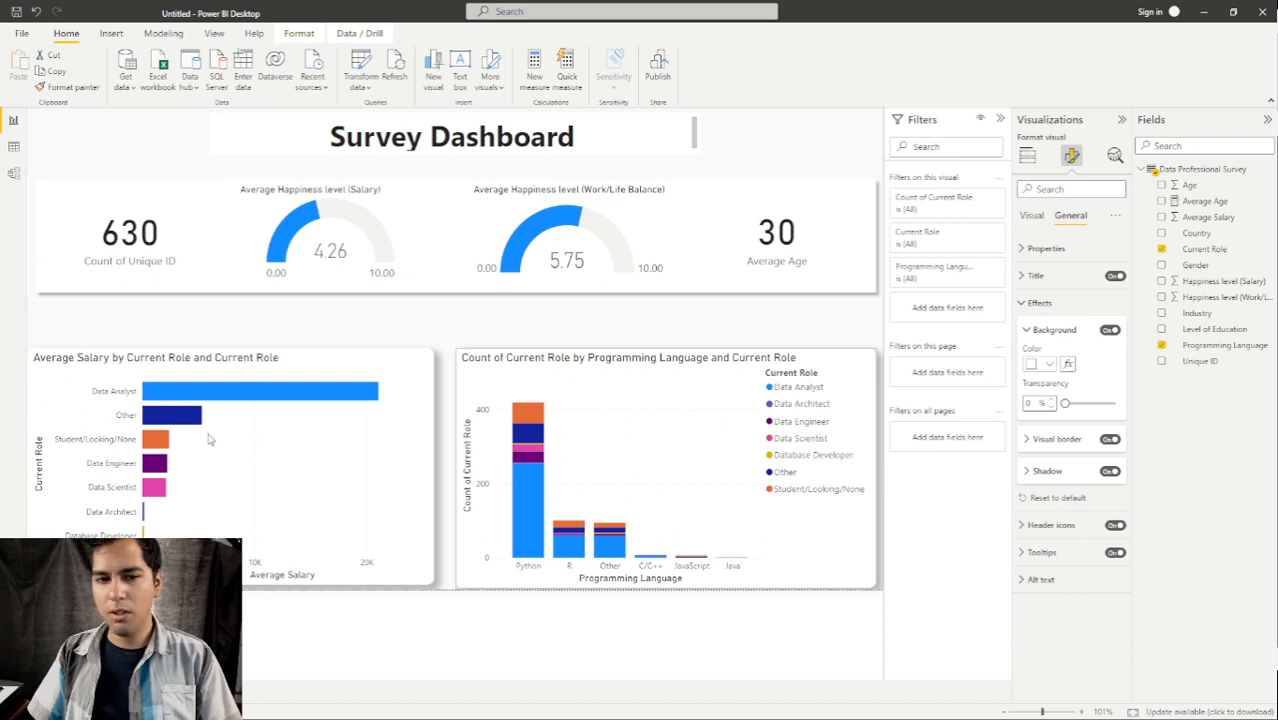
click(24, 472)
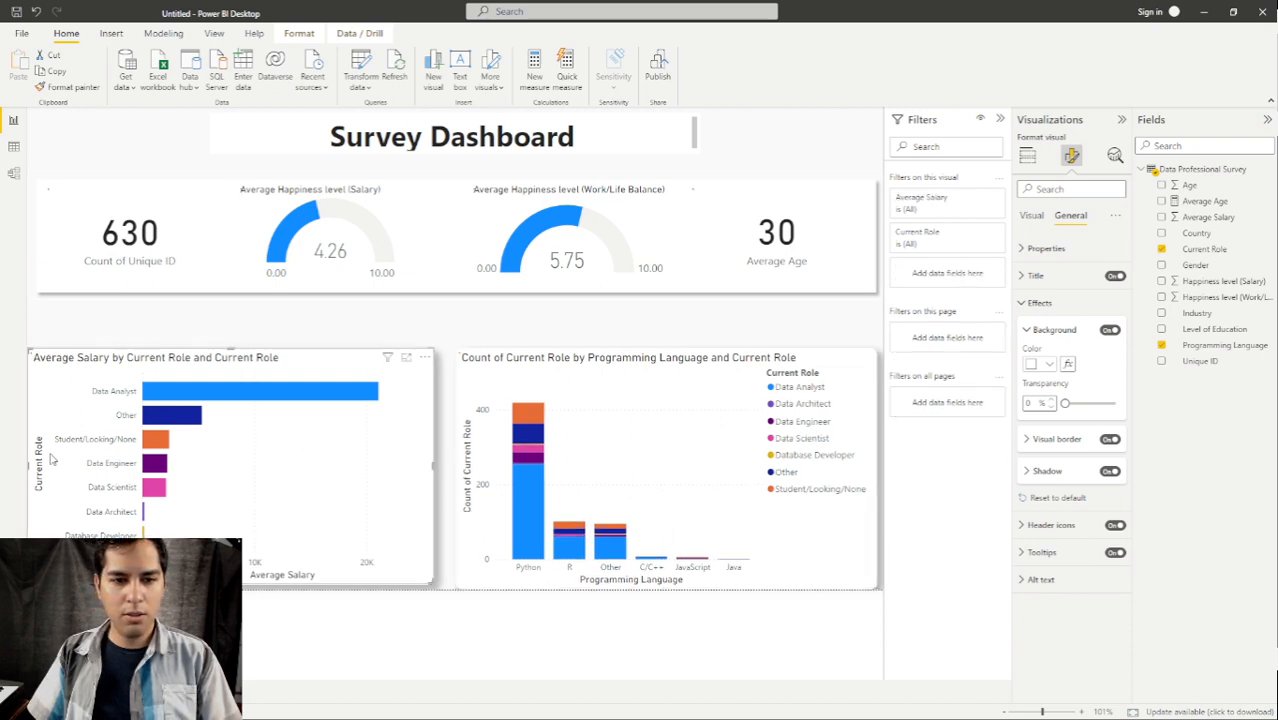
drag(31, 471, 36, 470)
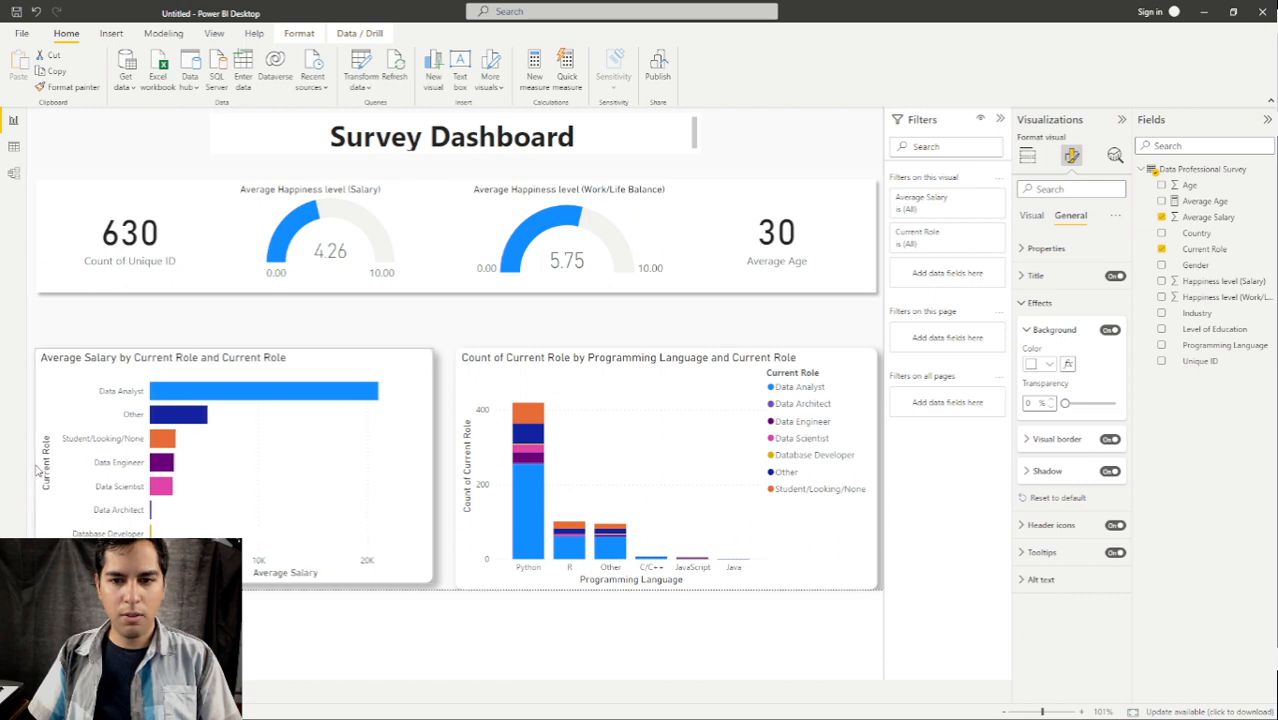
click(490, 334)
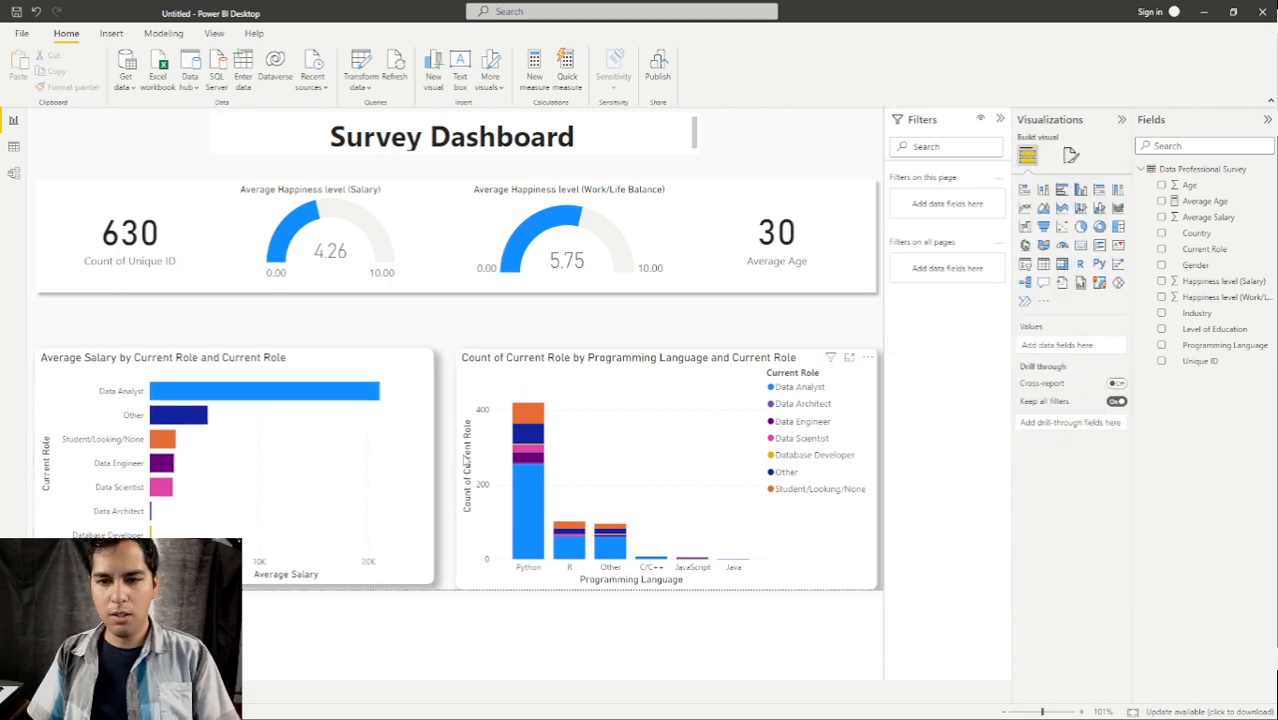
Narrow the Programming Language chart from its left edge to widen the gap between the two charts.
click(473, 515)
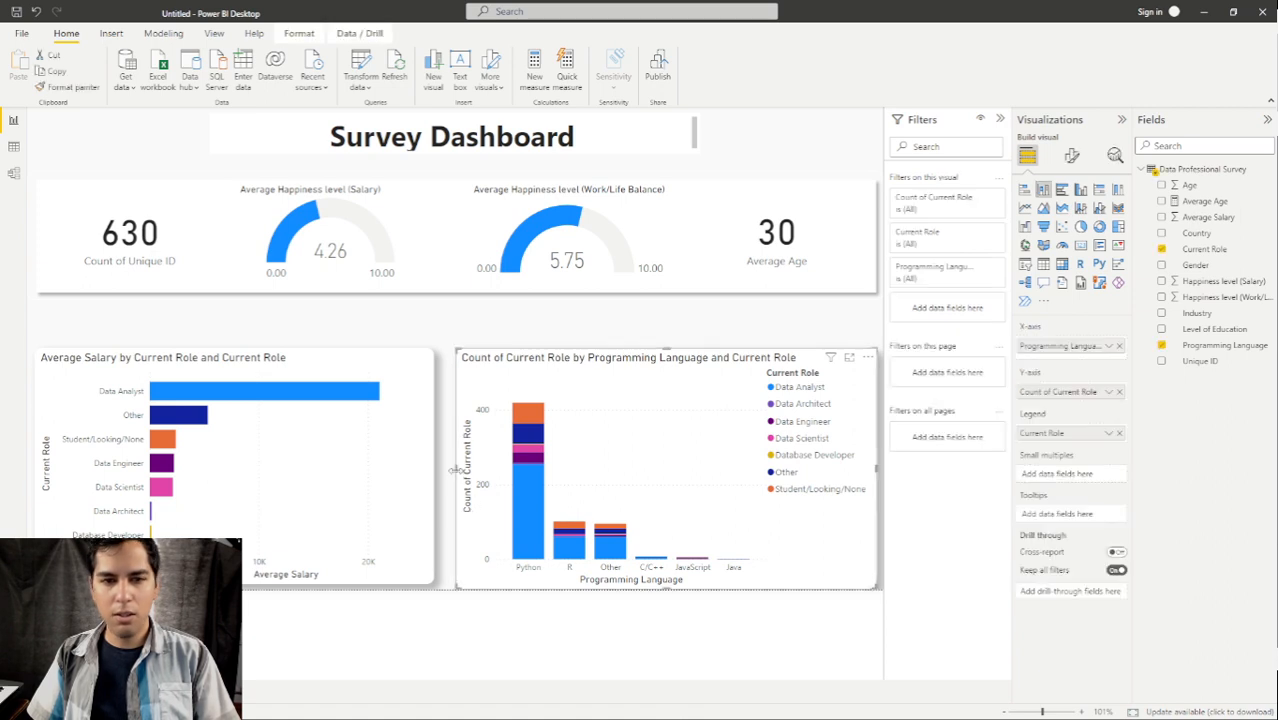
mouse_move(472, 471)
mouse_down()
mouse_move(503, 473)
mouse_move(474, 474)
mouse_up()
click(398, 471)
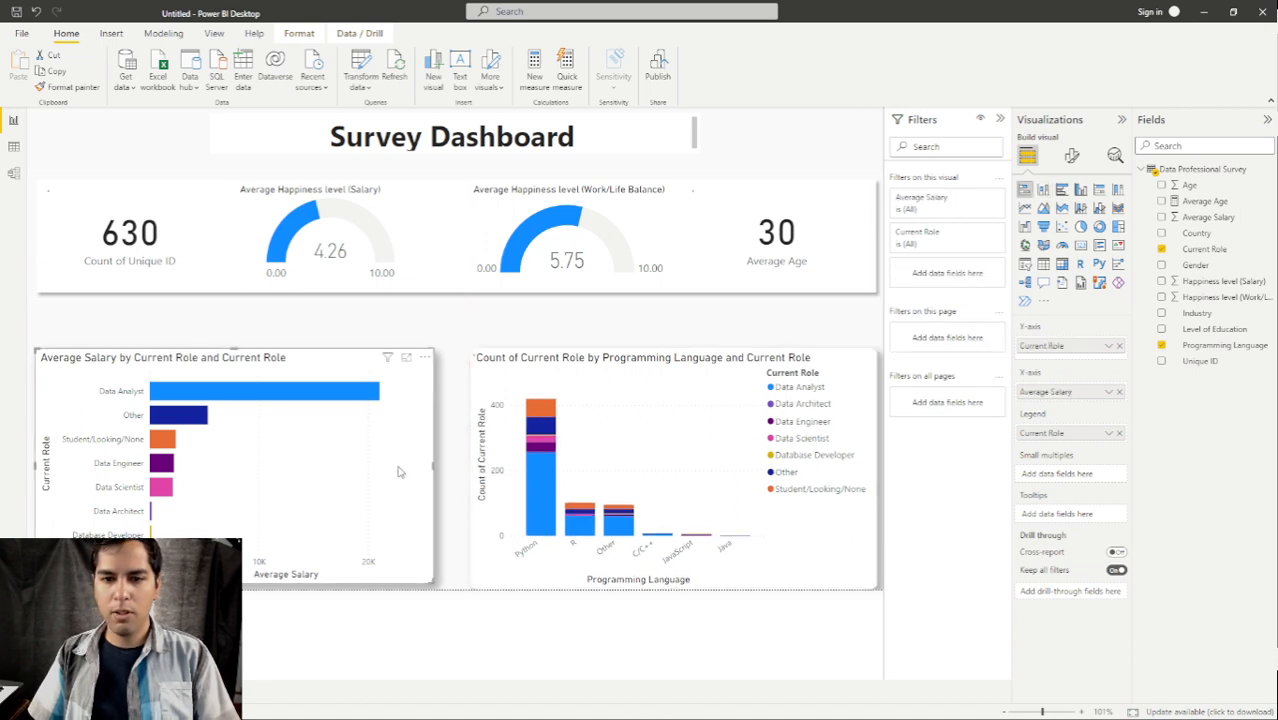
click(745, 320)
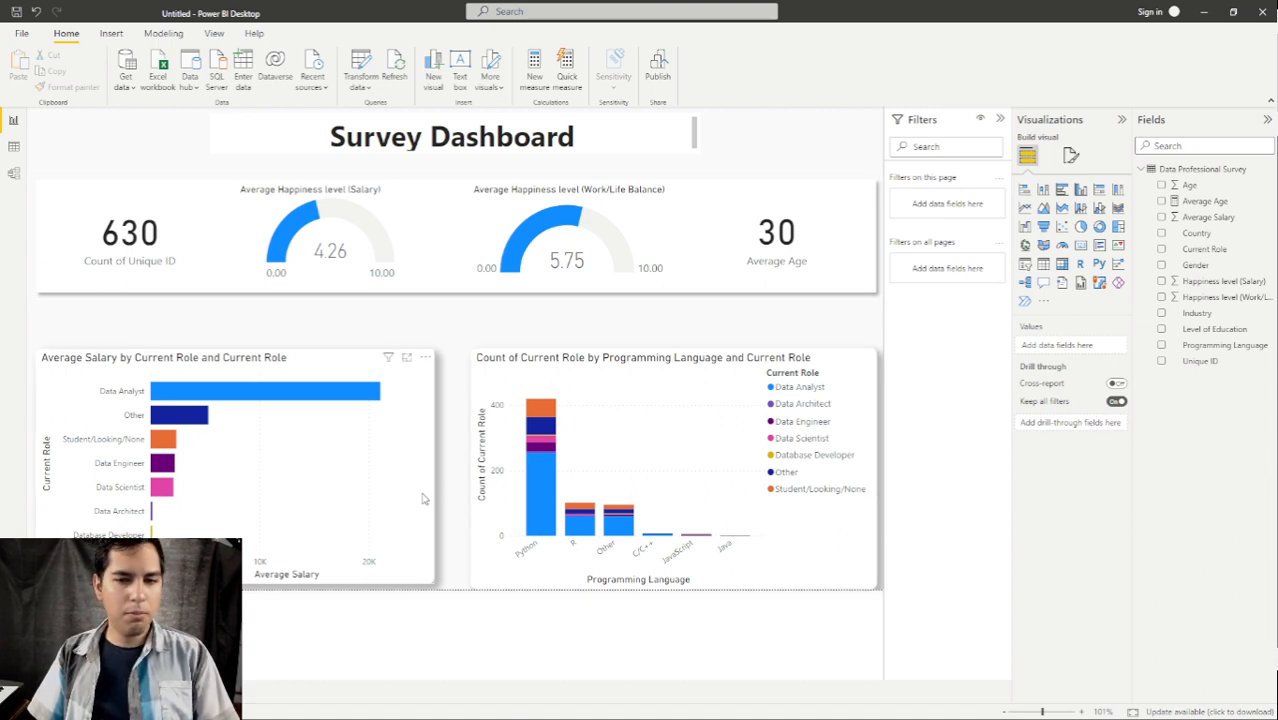
Change the shadow color of the Average Salary by Current Role bar chart from black to a medium grey theme shade.
click(422, 498)
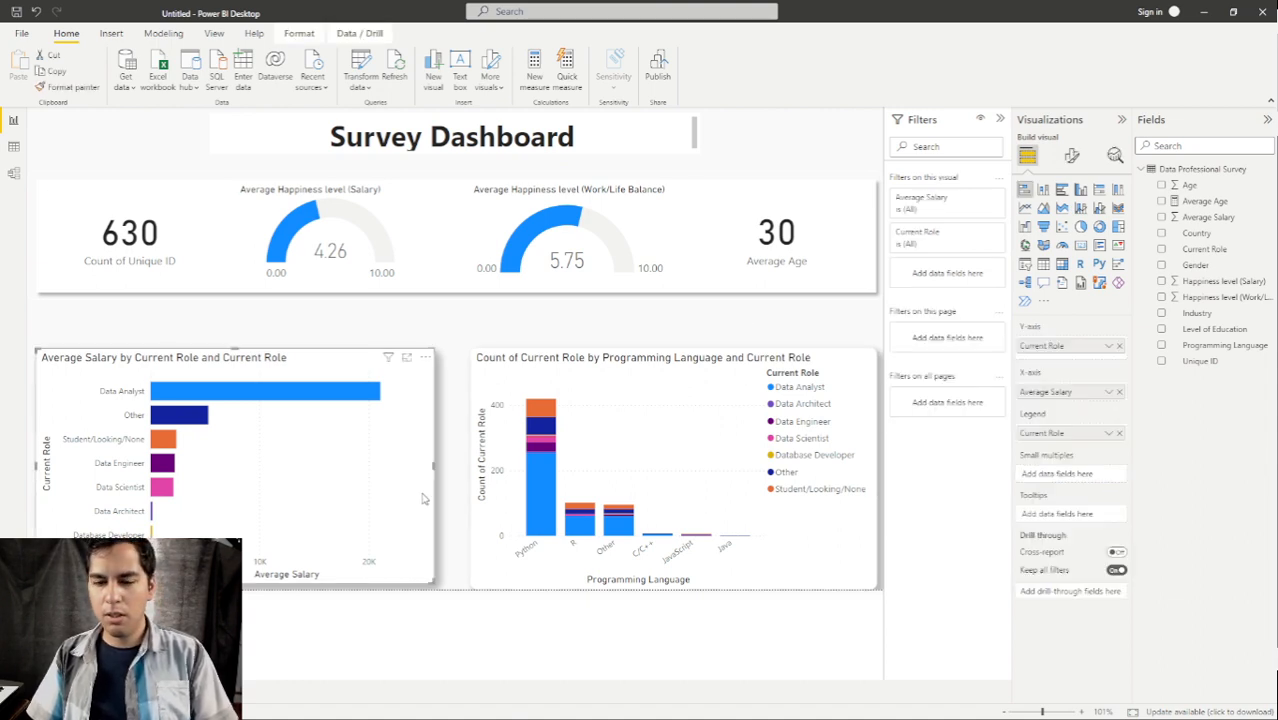
click(1076, 155)
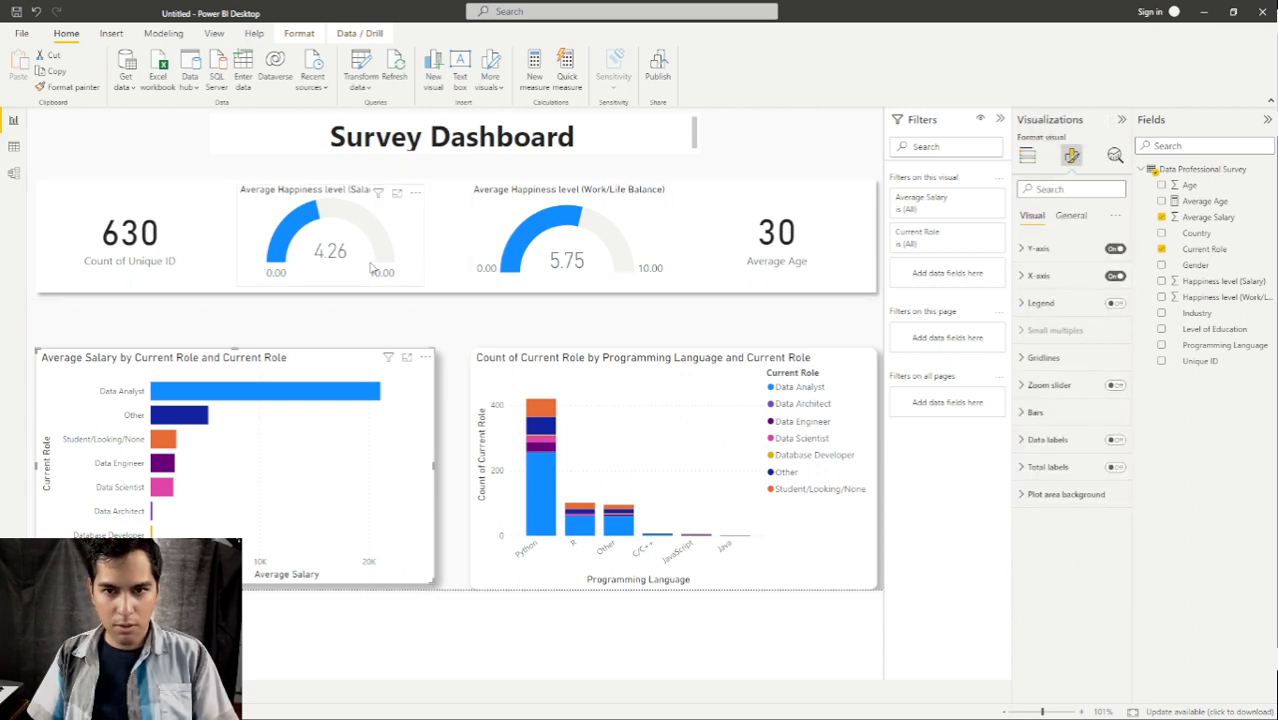
click(1069, 216)
click(1022, 303)
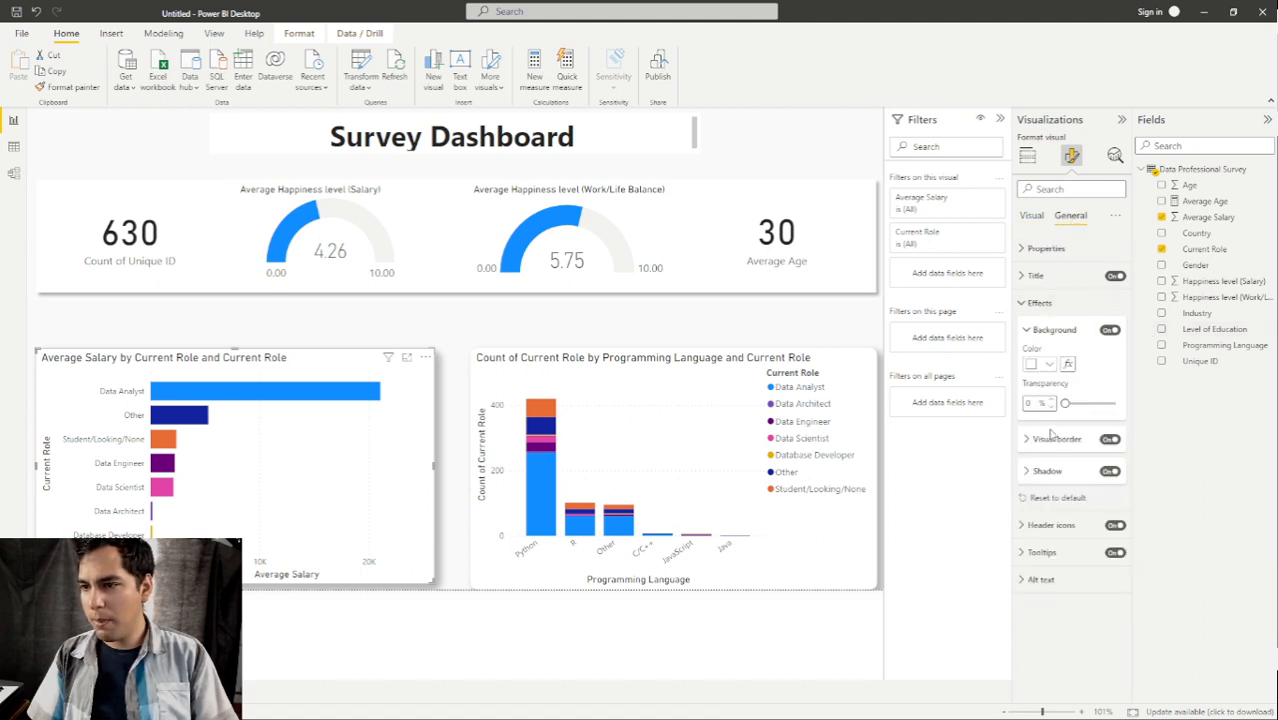
click(1030, 470)
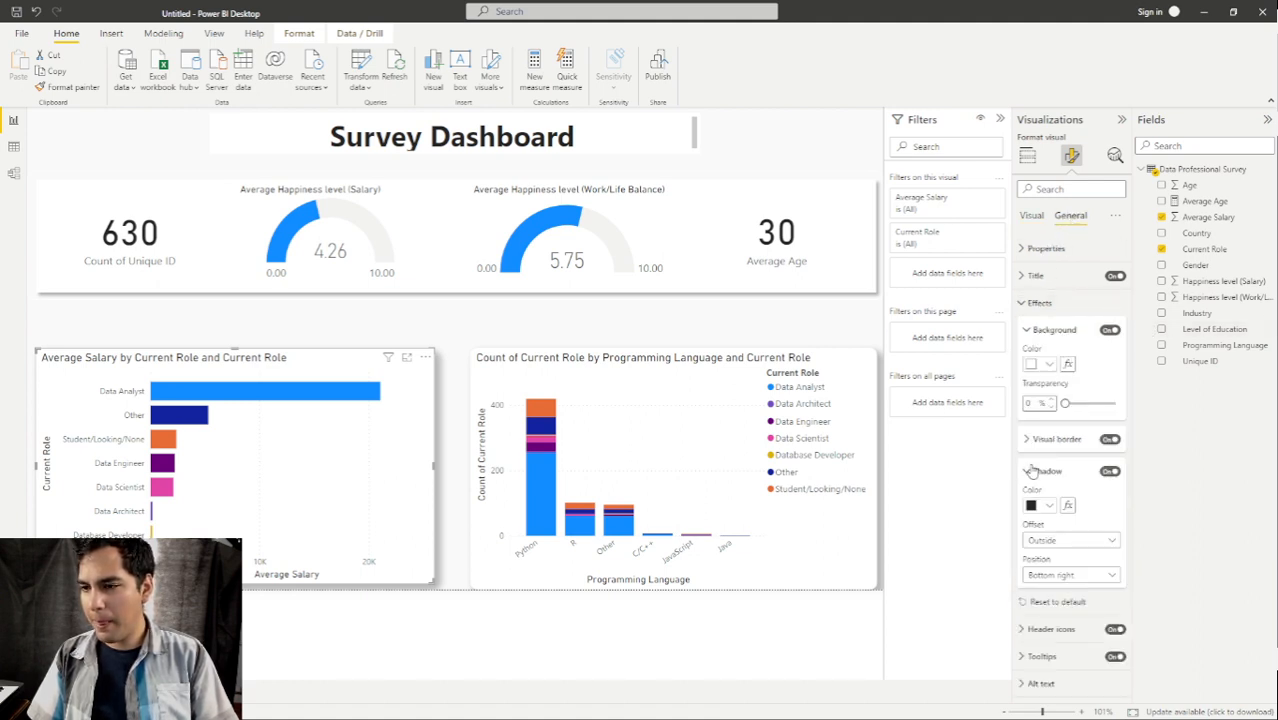
click(1112, 577)
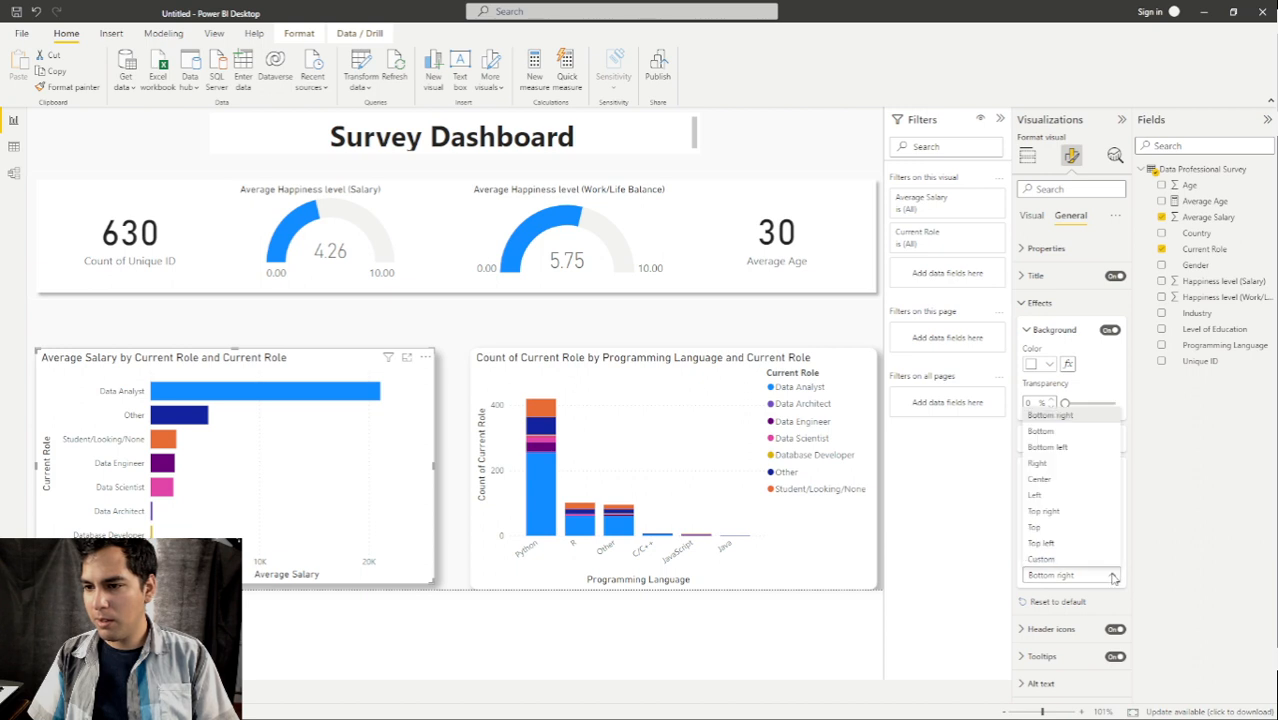
click(1112, 577)
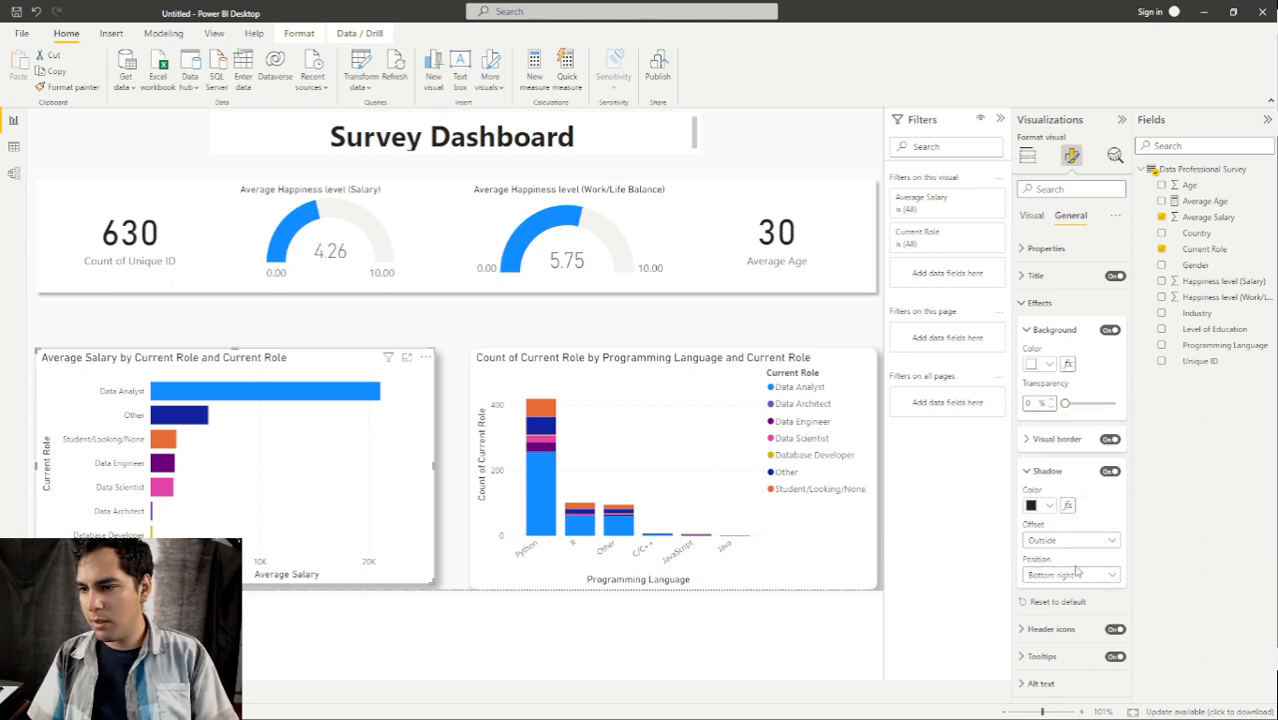
click(1028, 439)
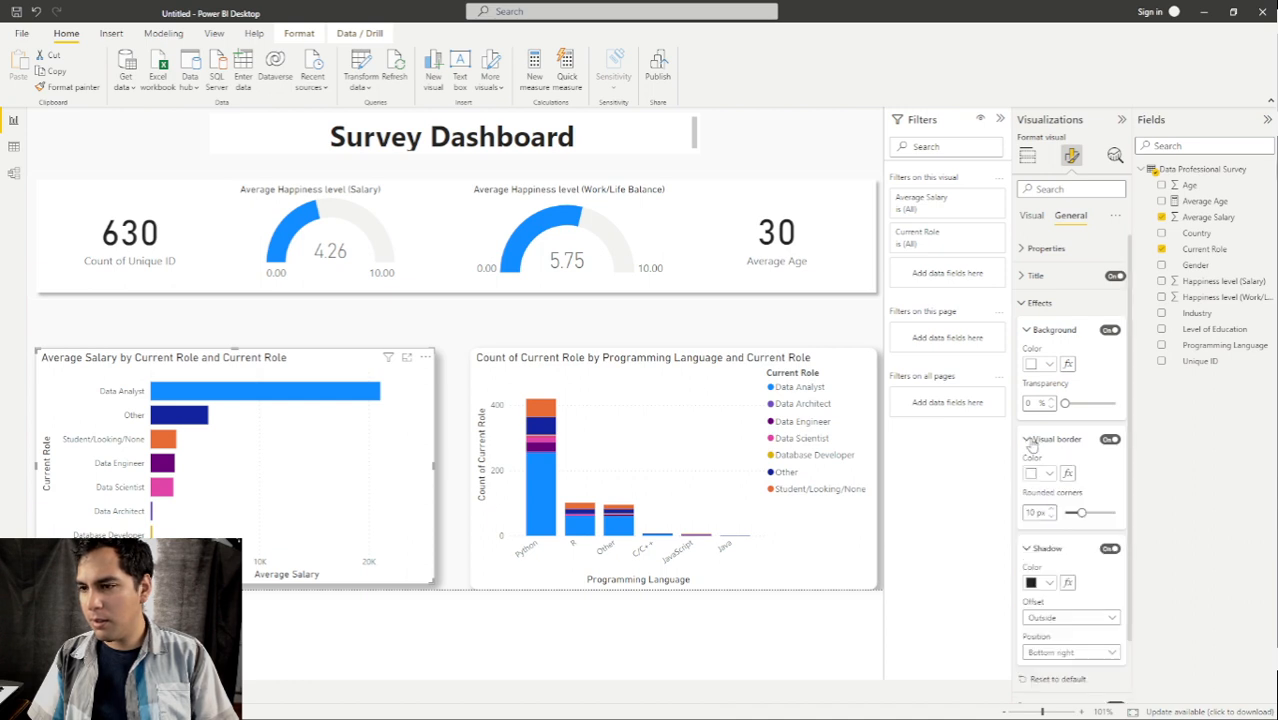
click(1031, 441)
click(1049, 506)
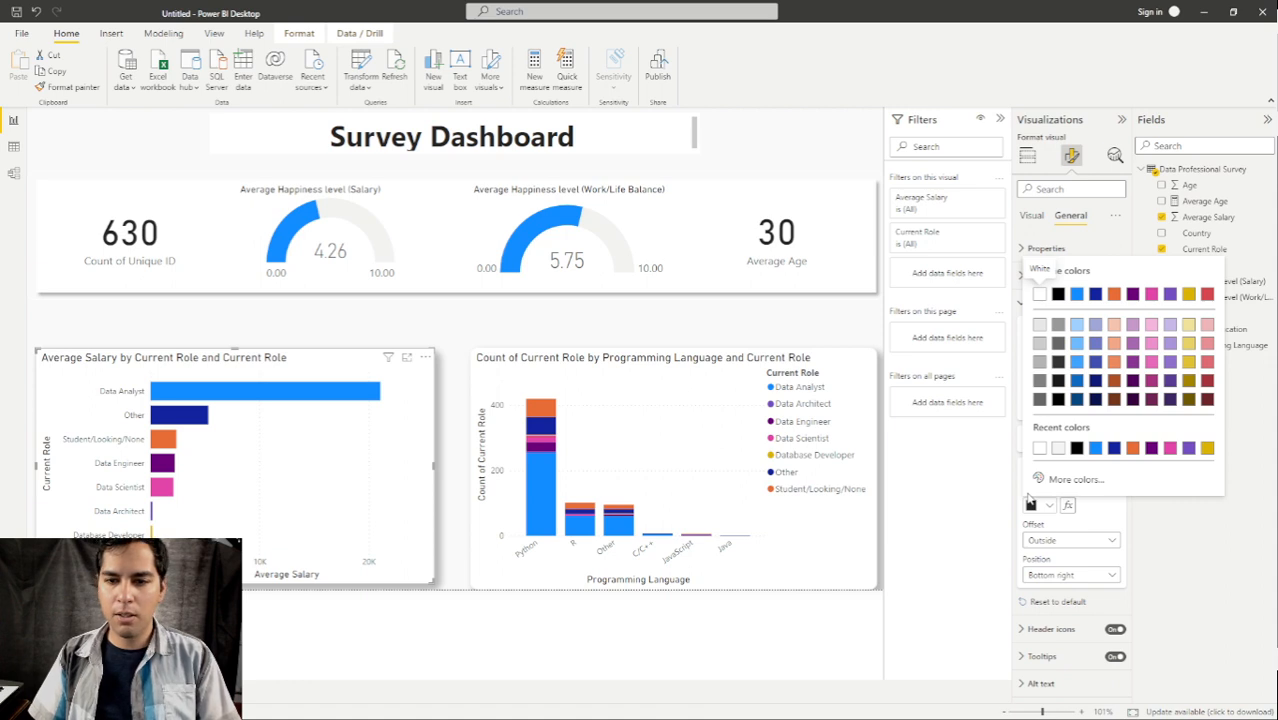
click(1041, 363)
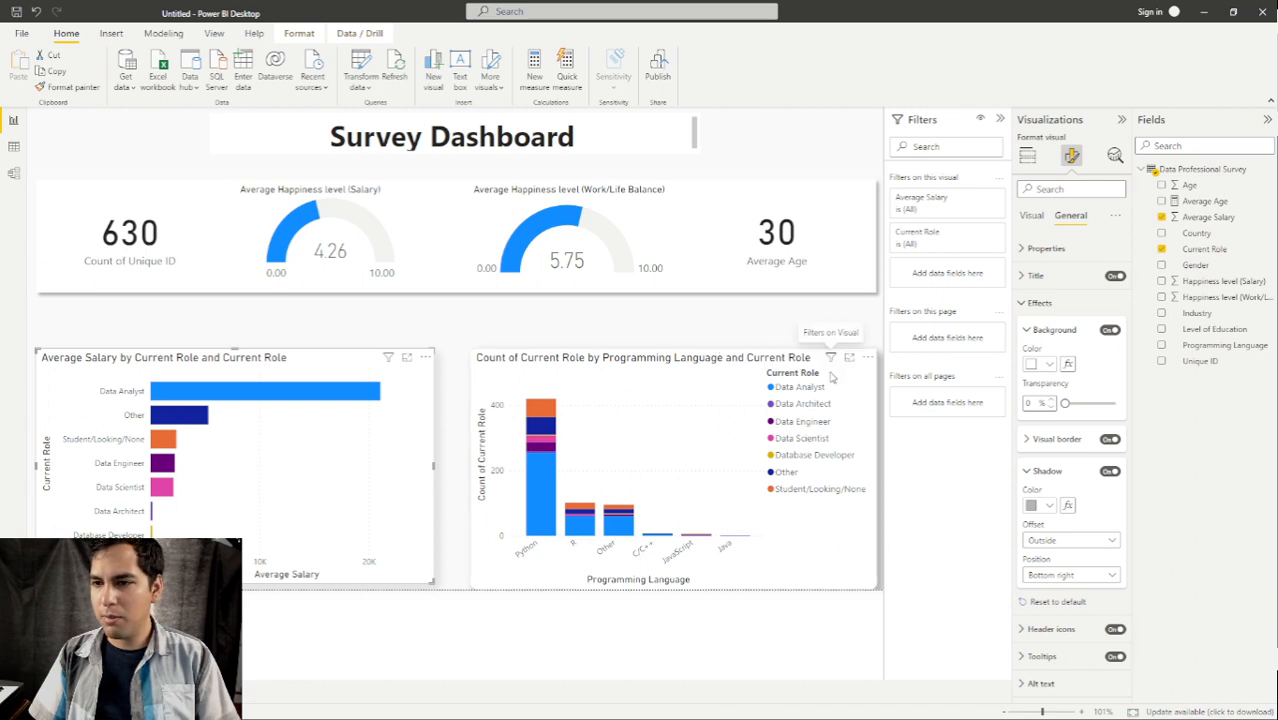
Give the Programming Language column chart's shadow the same medium grey color.
click(720, 380)
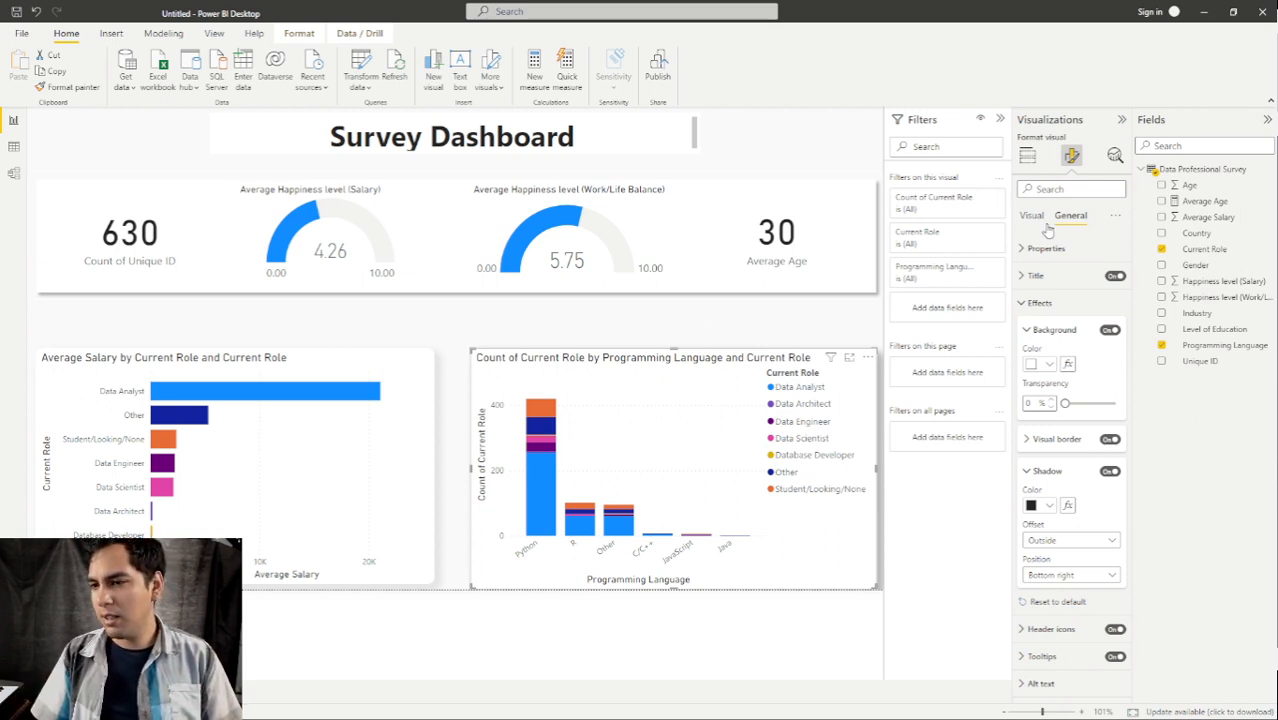
click(1048, 508)
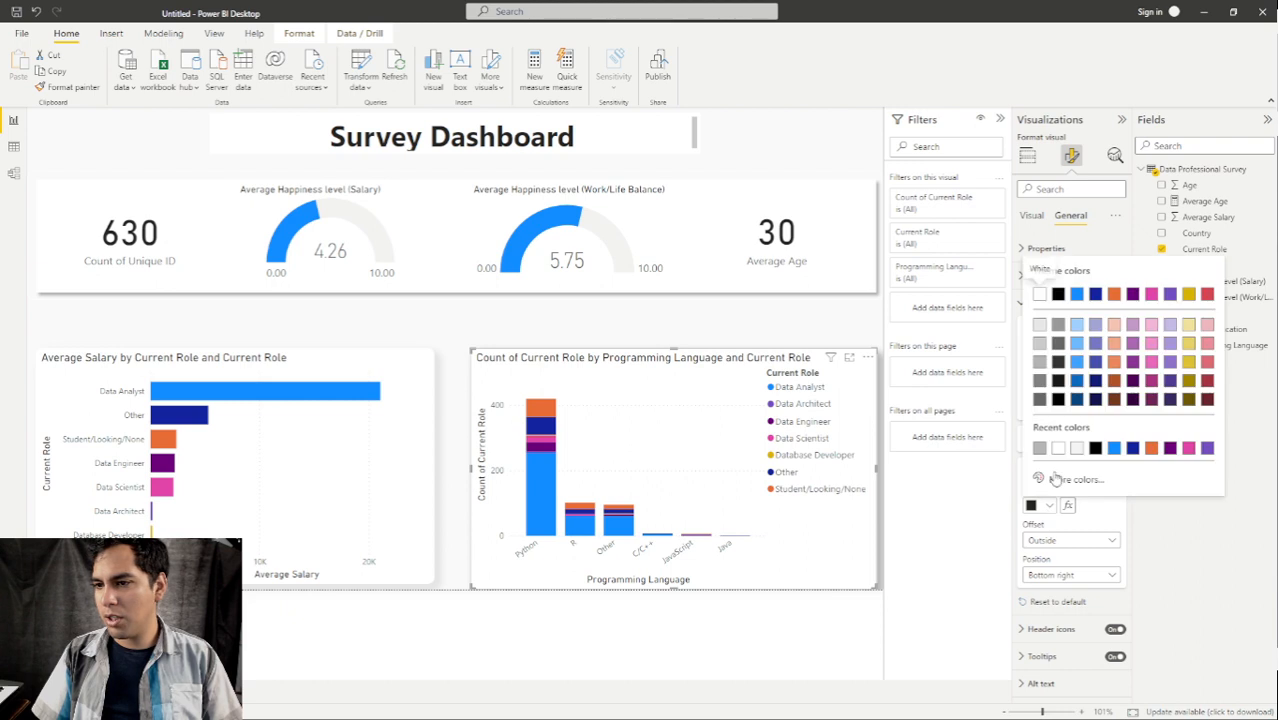
click(1041, 364)
click(568, 335)
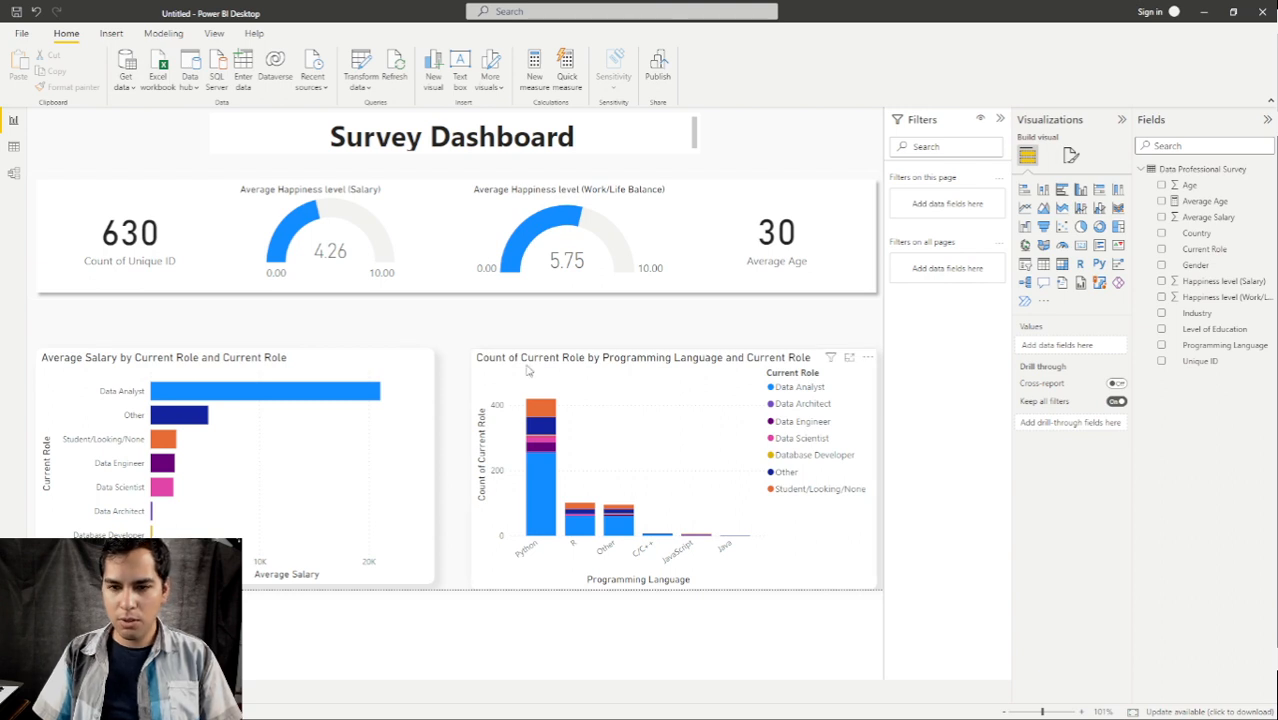
Nudge the Average Salary and Programming Language charts slightly upward, closer to the white rectangle.
click(562, 372)
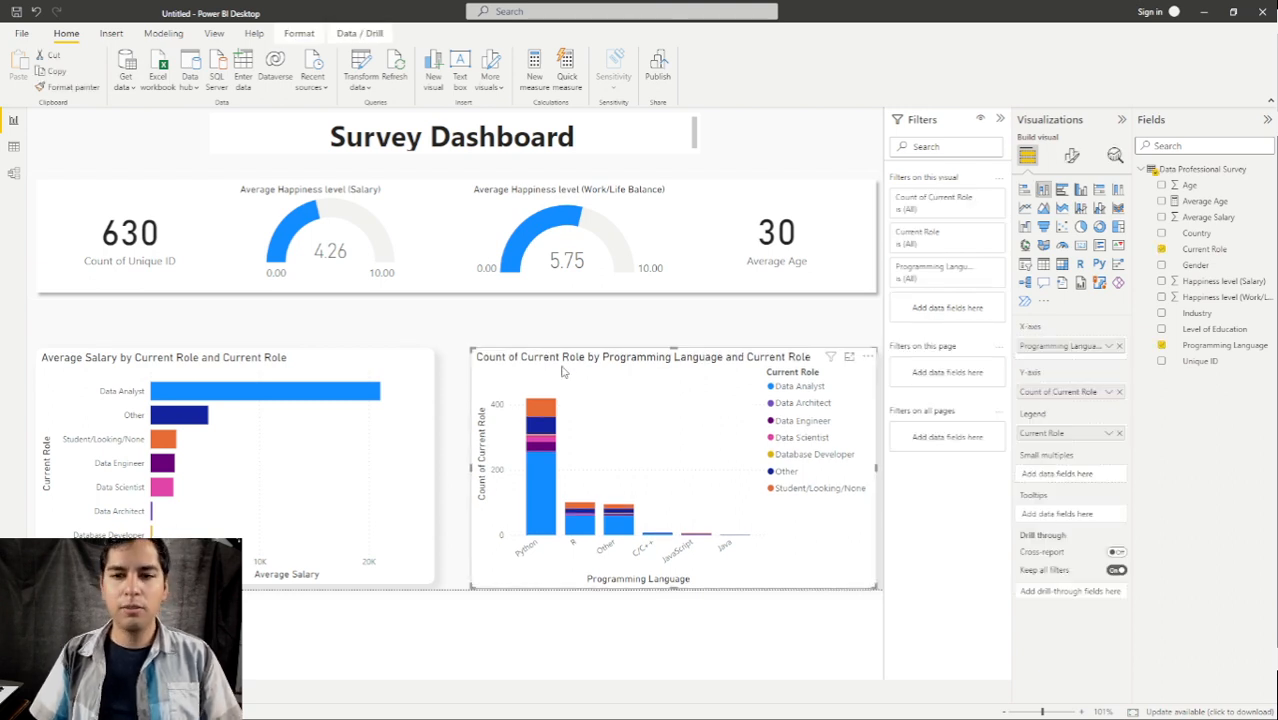
click(406, 372)
key(Up)
key(Up)
key(Up)
key(Up)
key(Up)
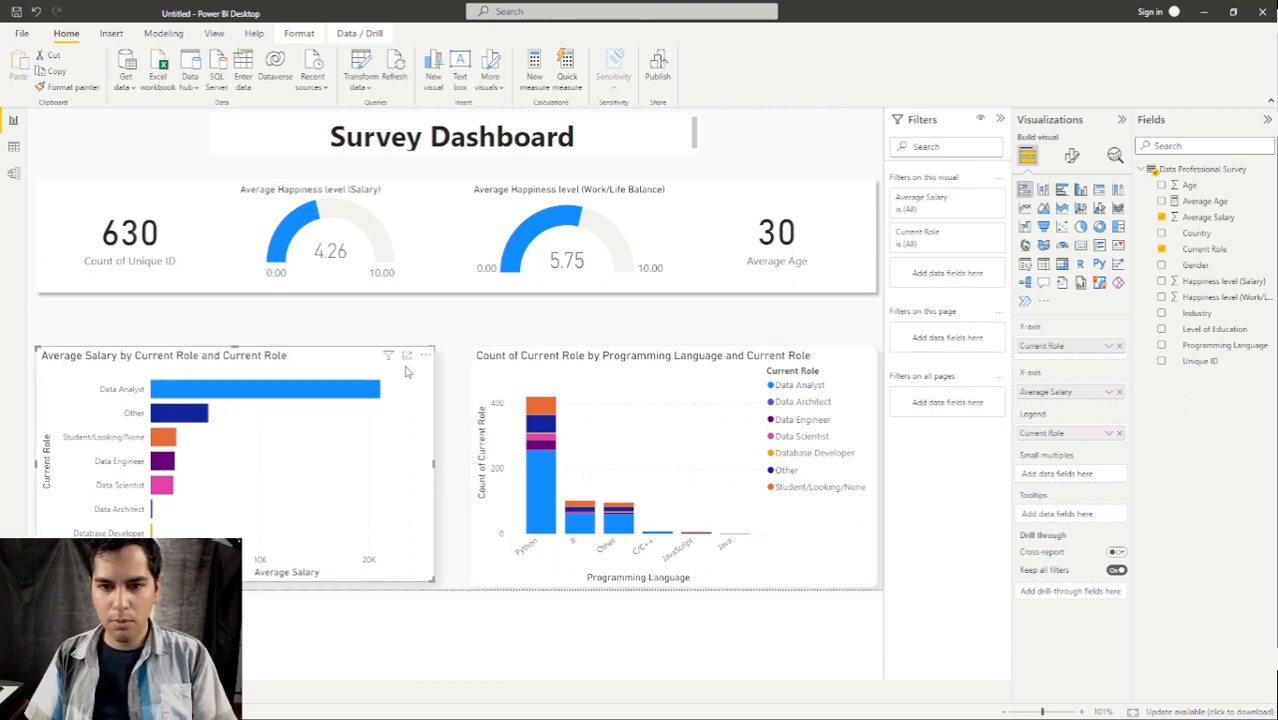
click(492, 382)
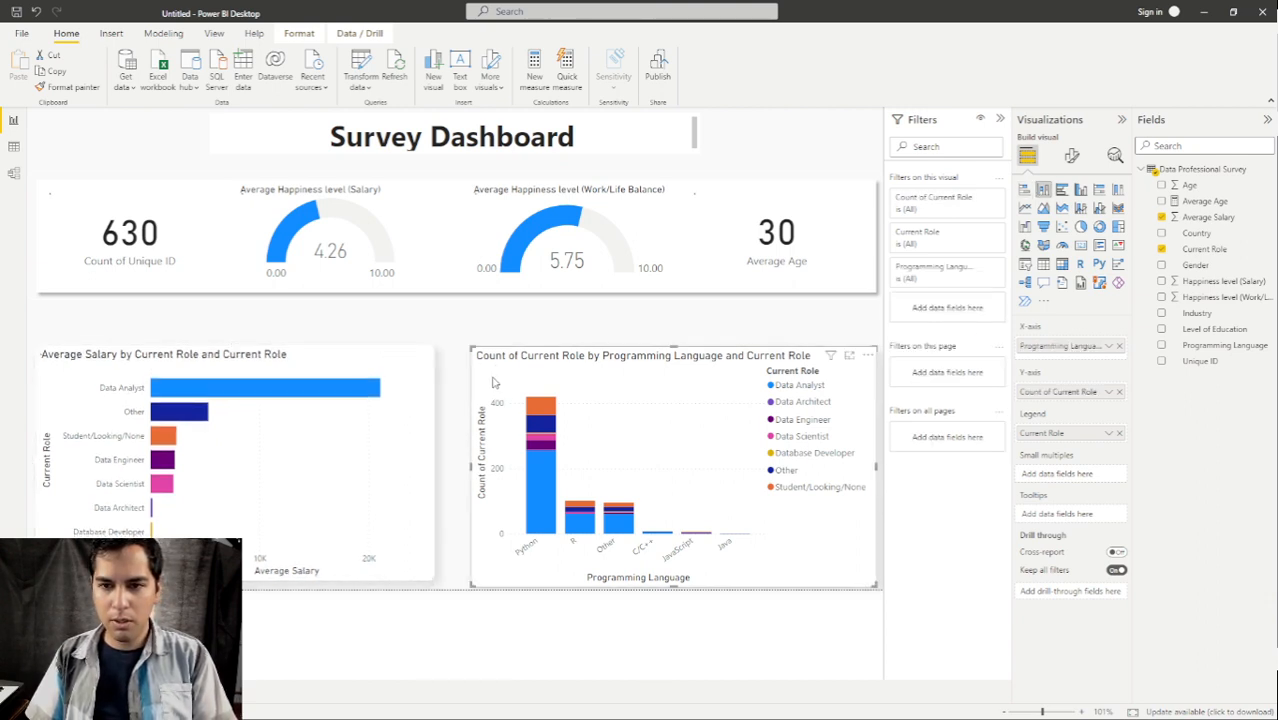
key(Up)
key(Up)
key(Up)
click(495, 330)
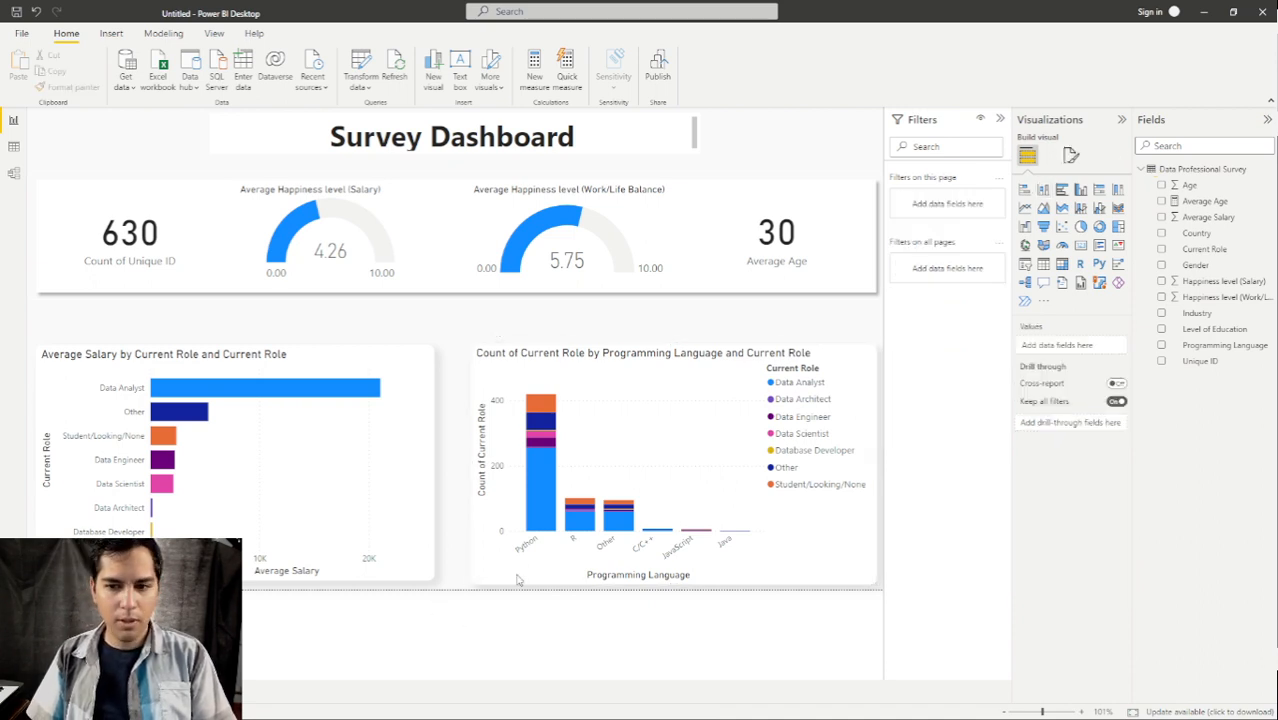
Turn off the X-axis and Y-axis titles on the Programming Language column chart.
click(765, 566)
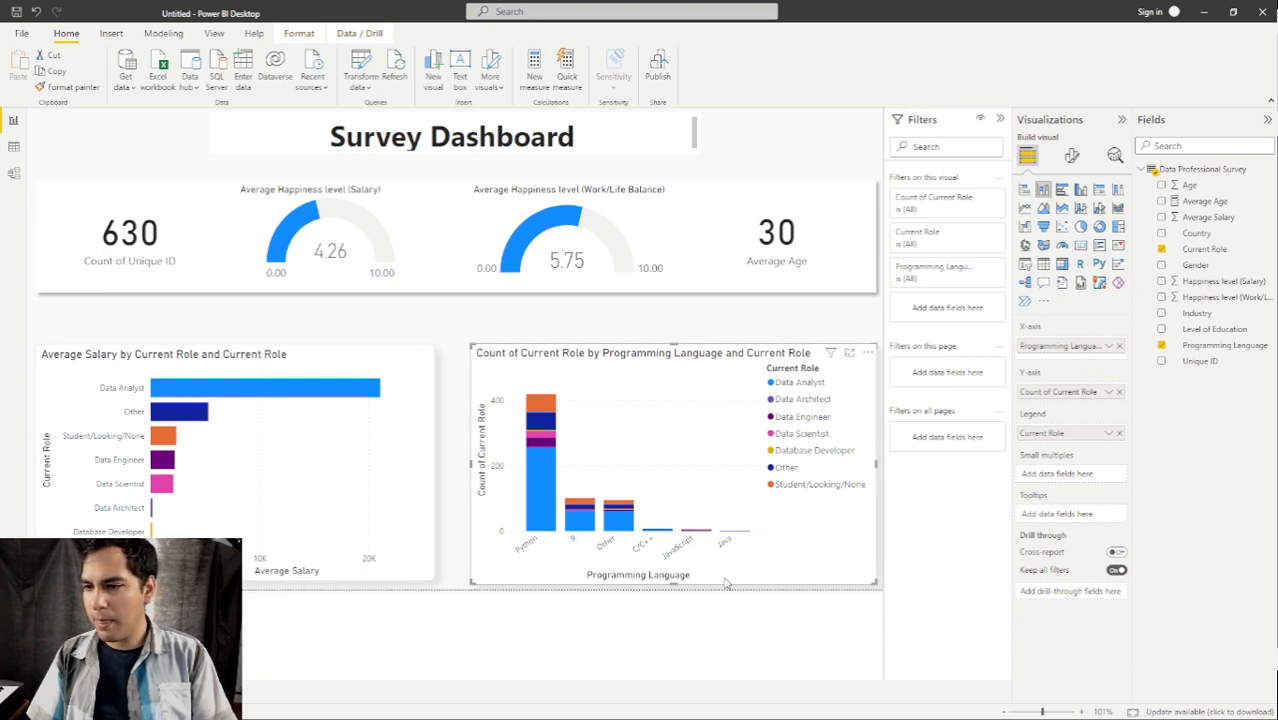
click(1072, 157)
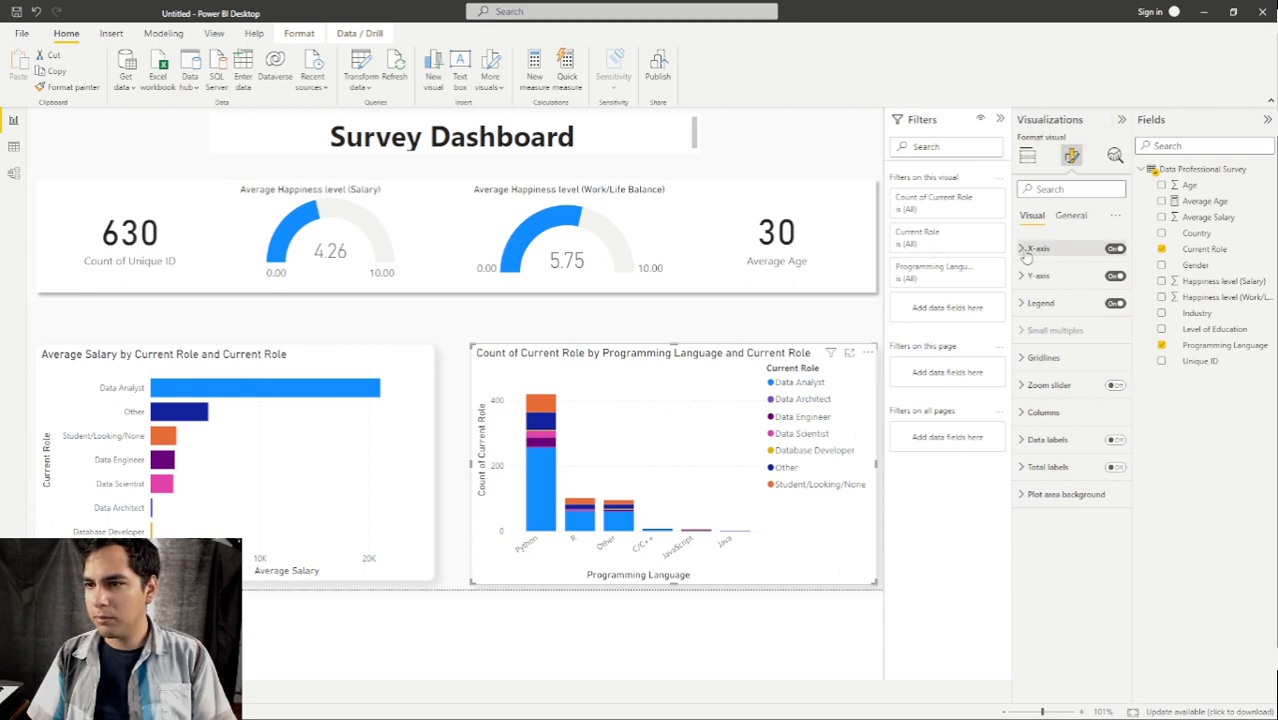
click(1026, 250)
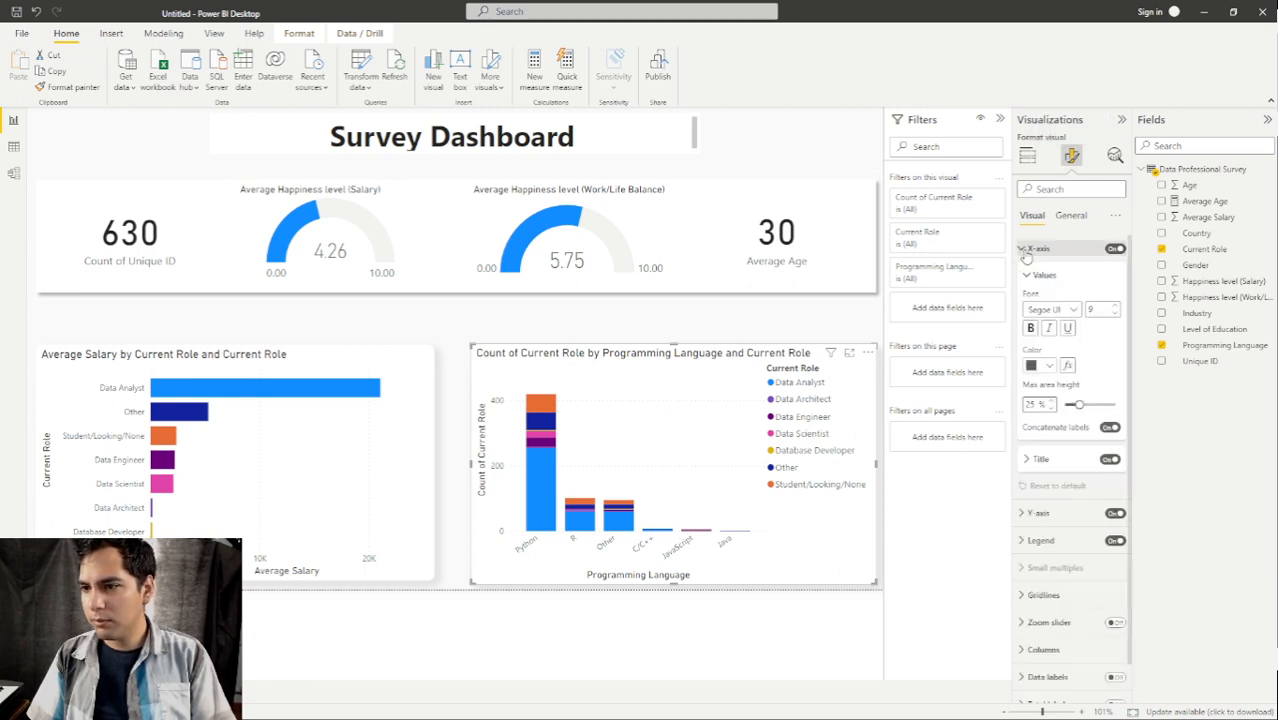
click(1112, 468)
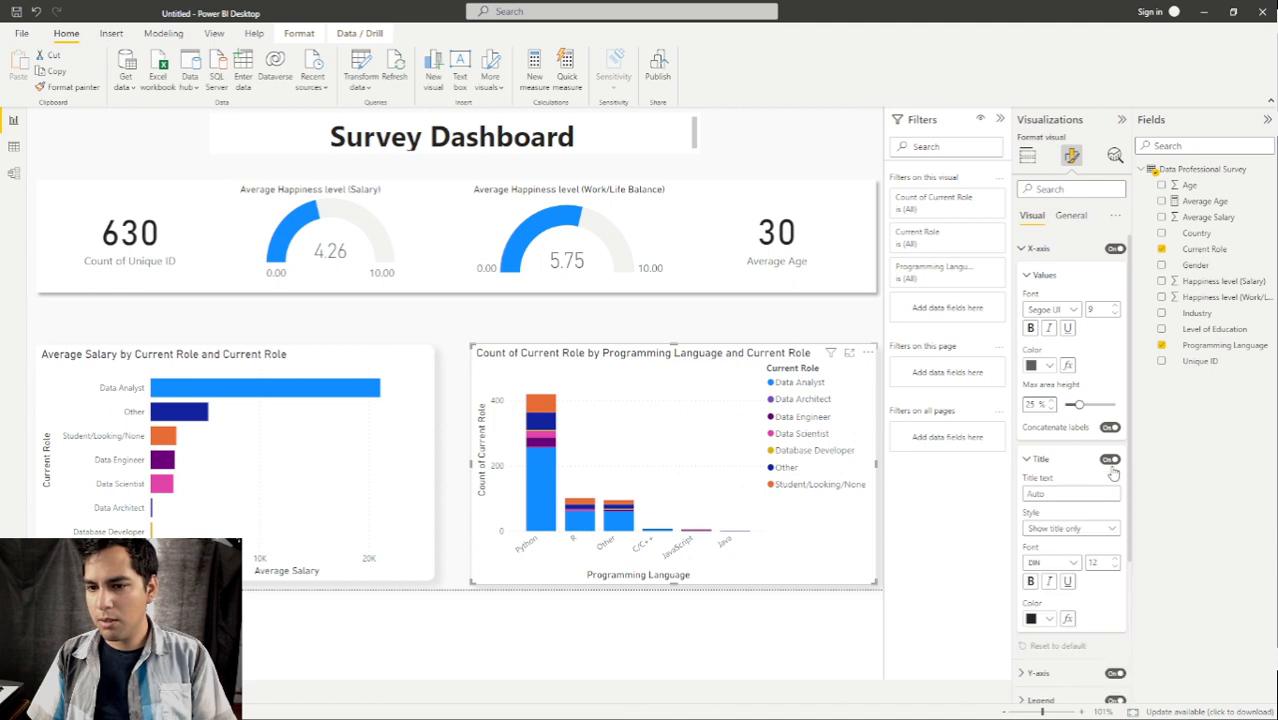
click(1108, 461)
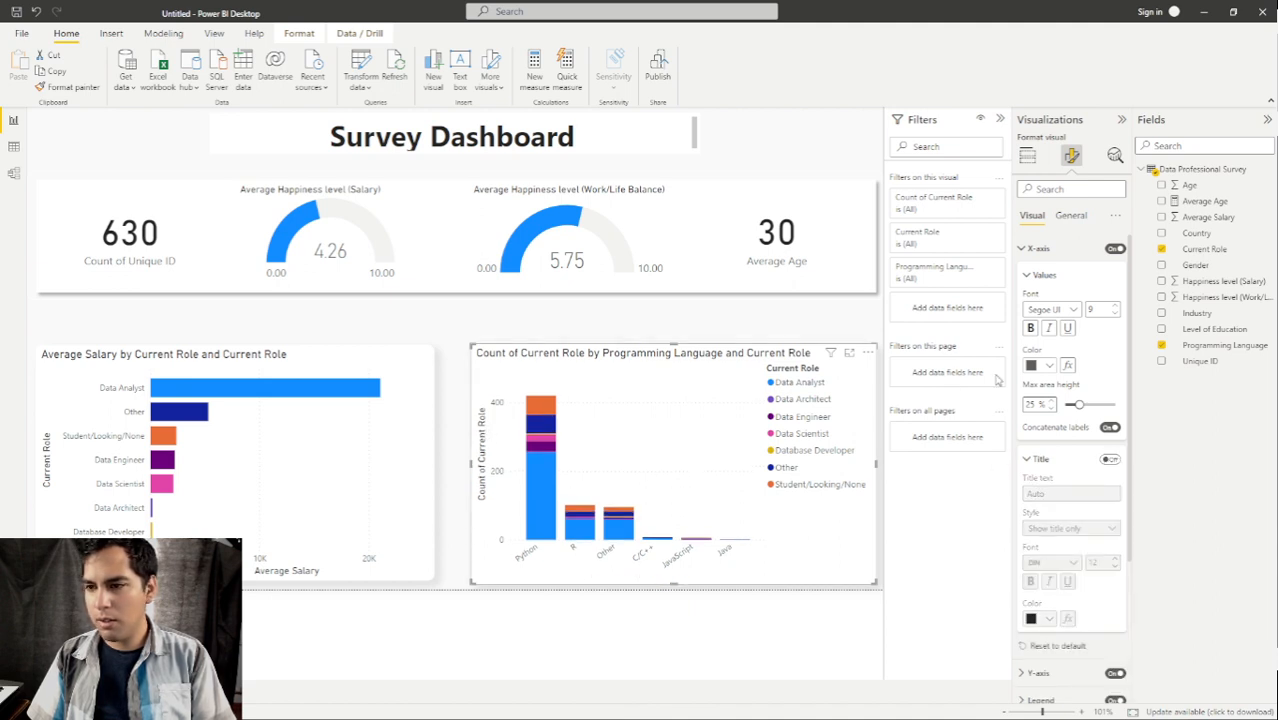
click(1030, 276)
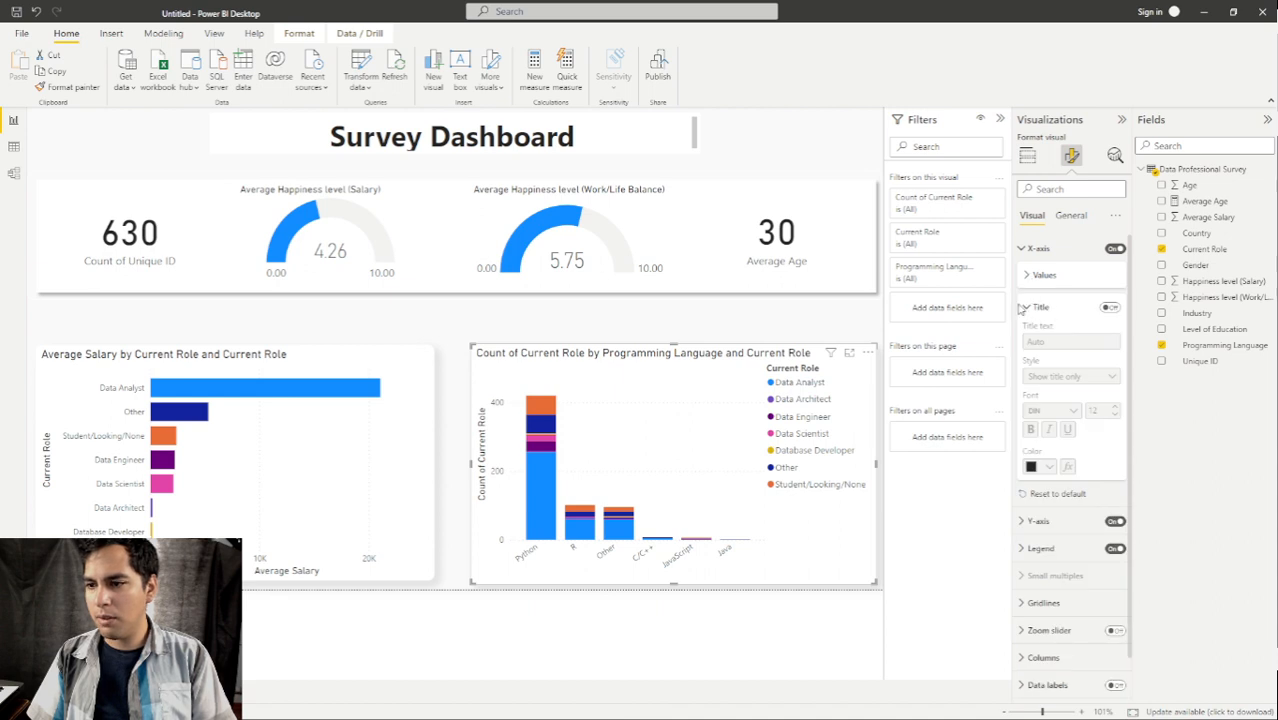
click(1020, 522)
scroll(1131, 562, down, 3)
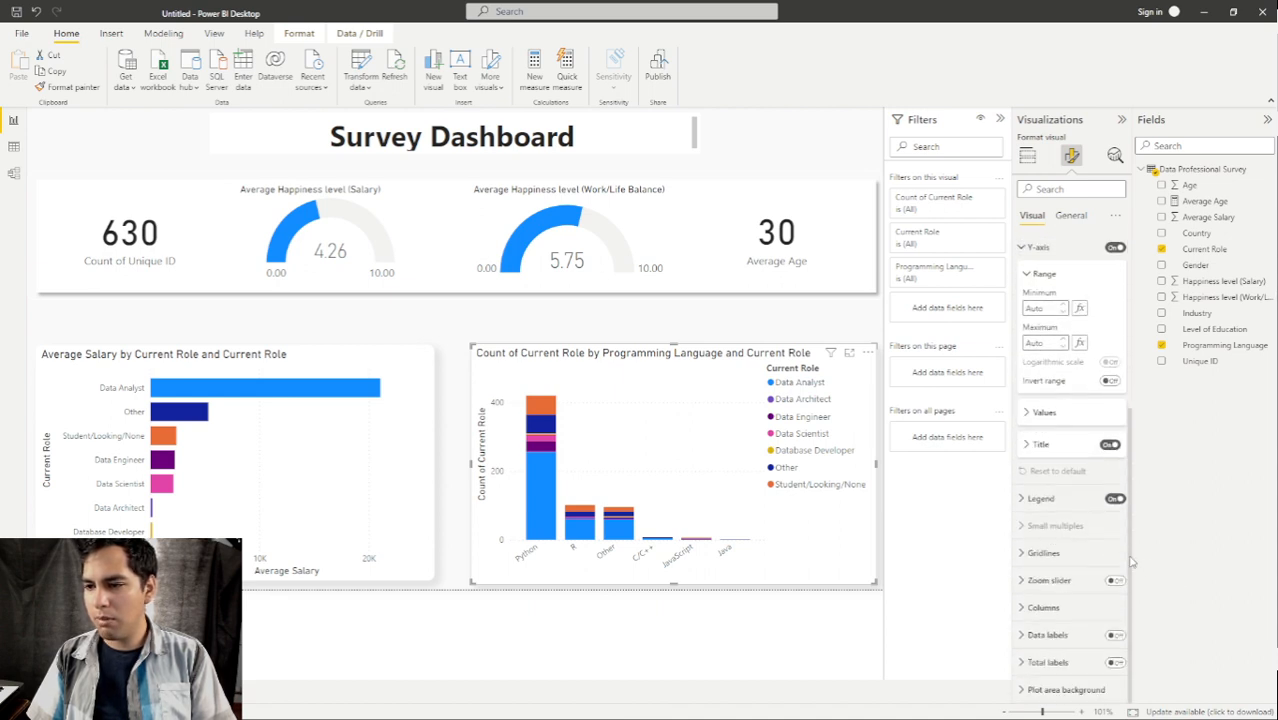
click(1110, 446)
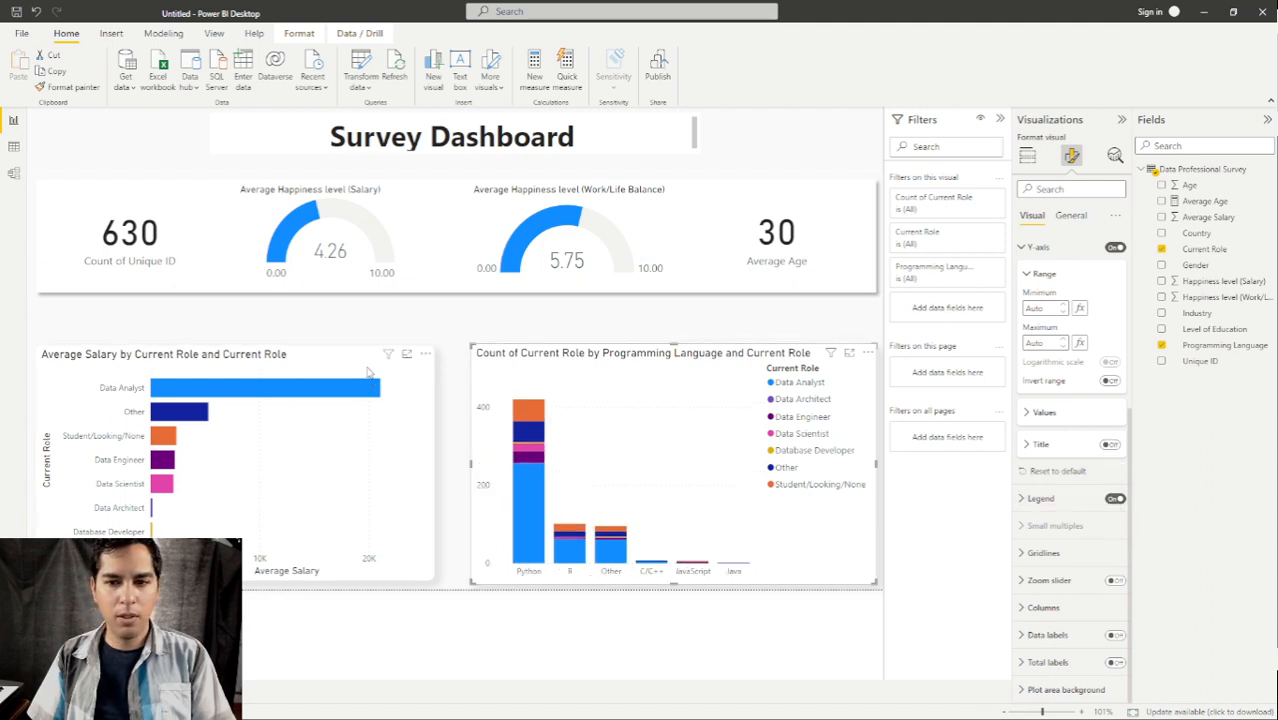
Turn off the X-axis and Y-axis titles on the Average Salary bar chart.
click(260, 386)
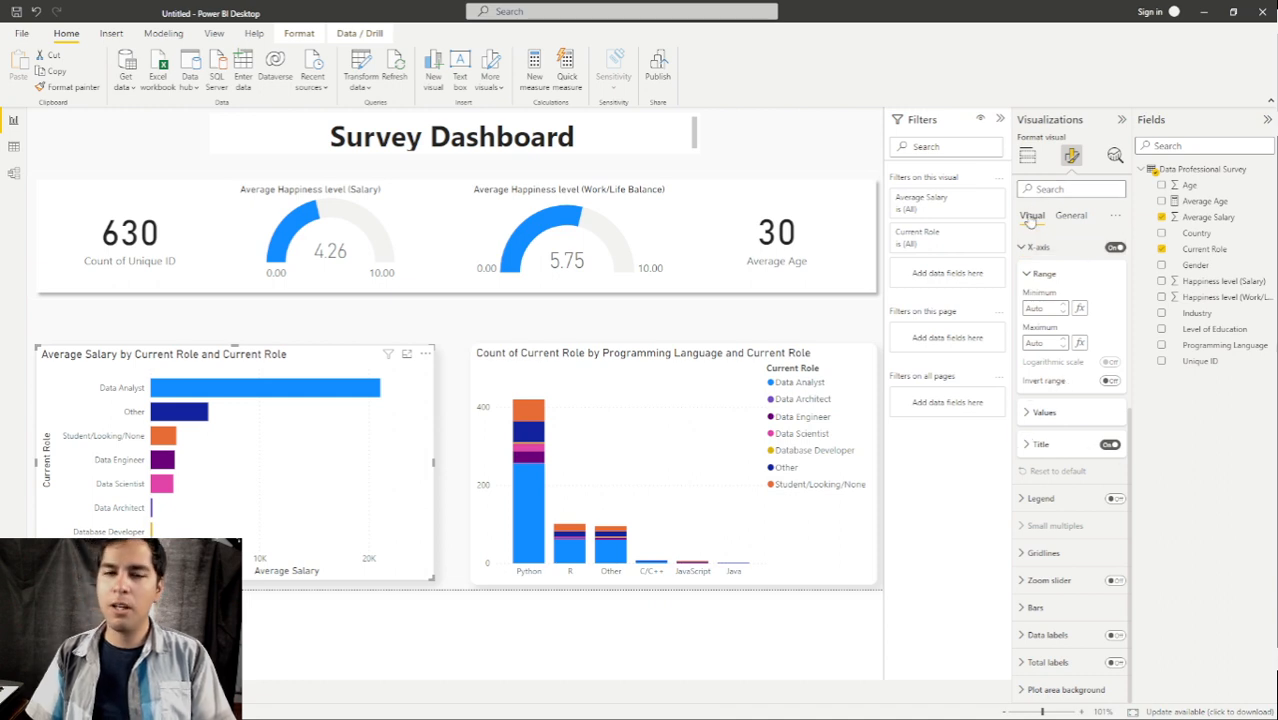
click(1108, 446)
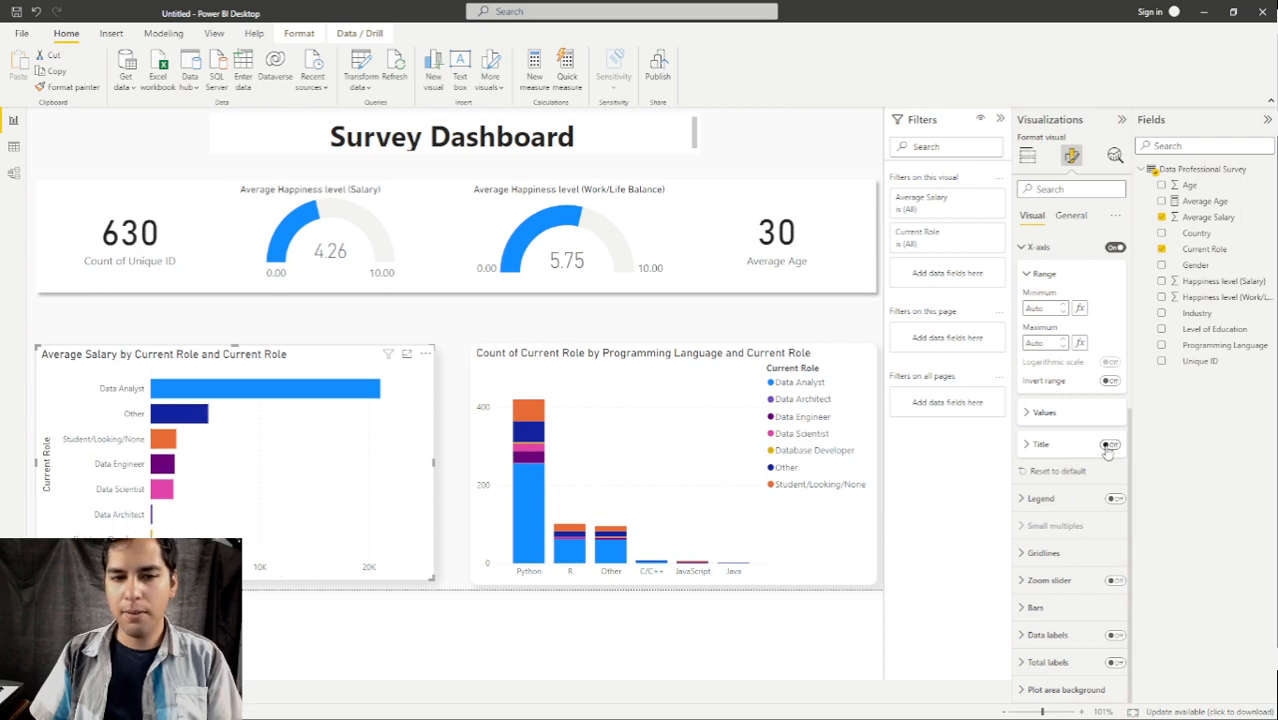
click(1024, 250)
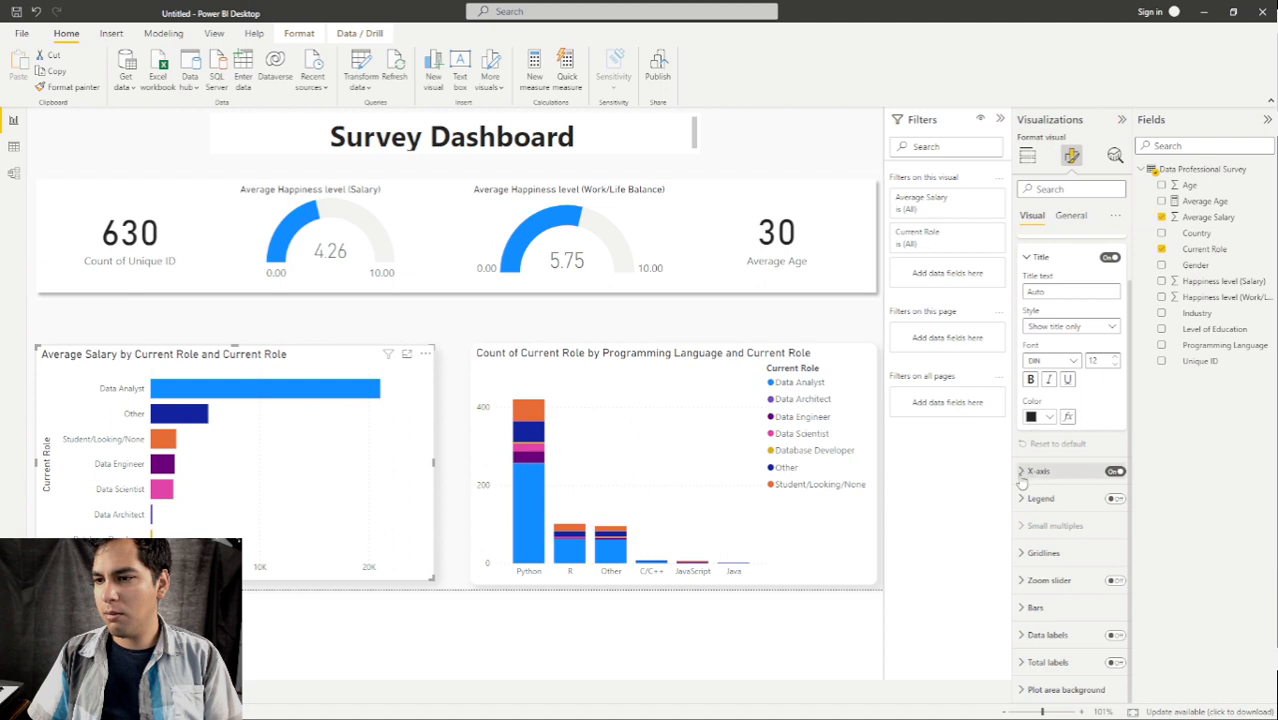
click(1024, 257)
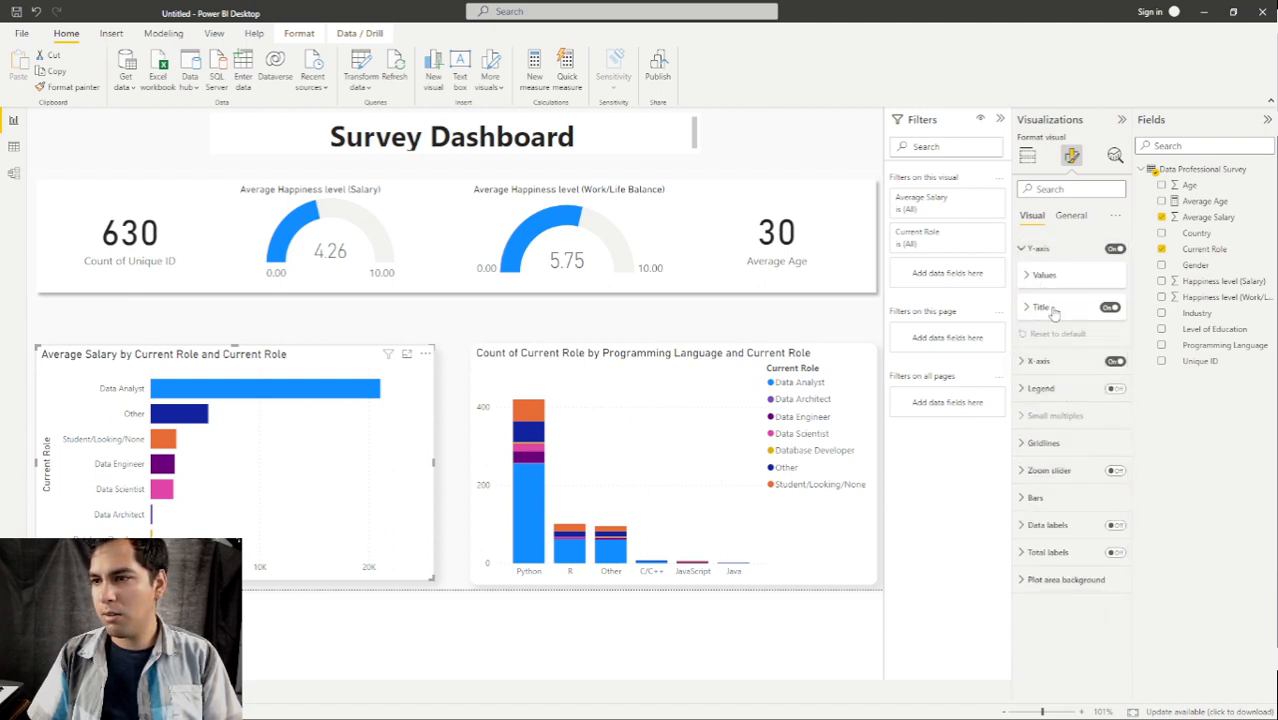
click(1108, 308)
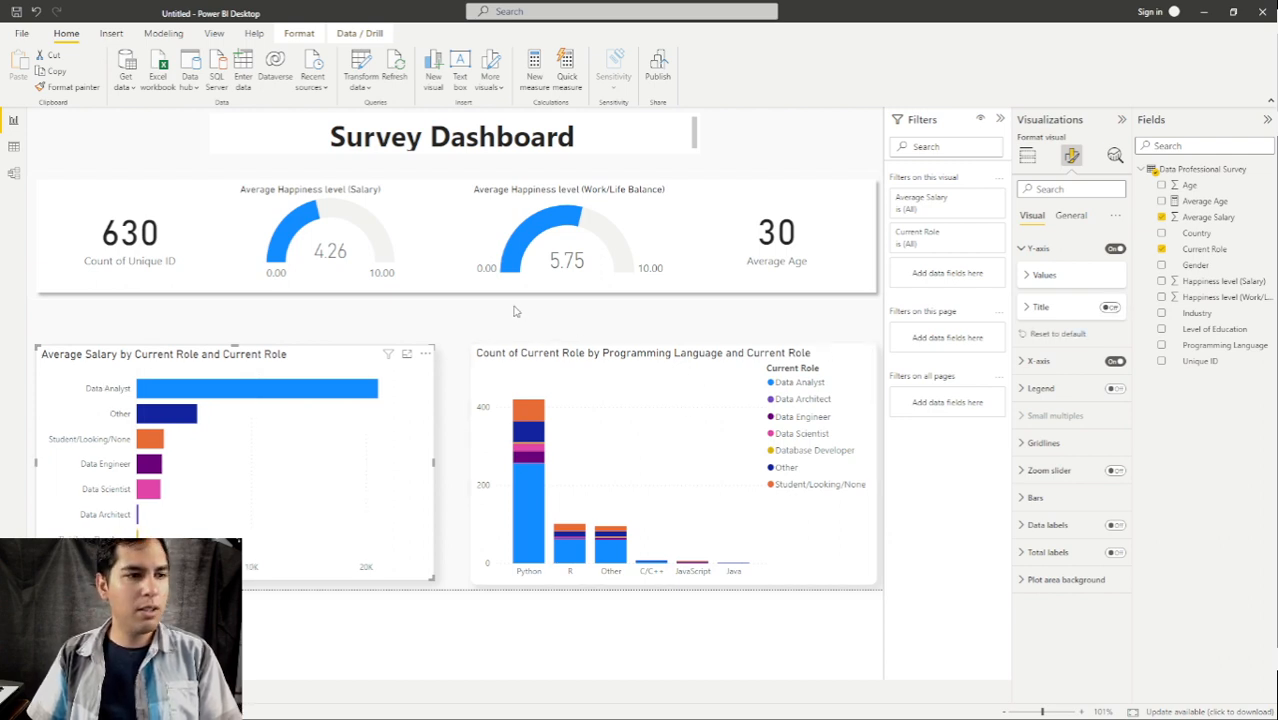
Set the background transparency of the Survey Dashboard title text box to 100%.
click(640, 135)
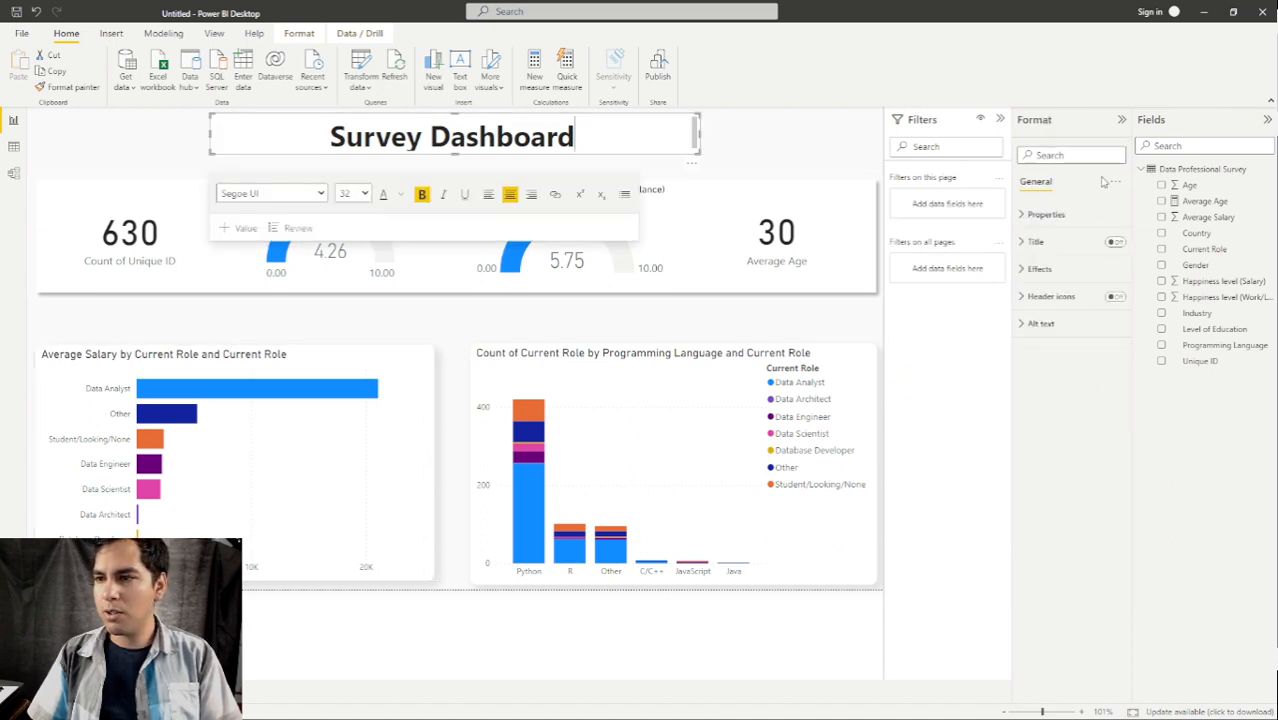
click(1023, 215)
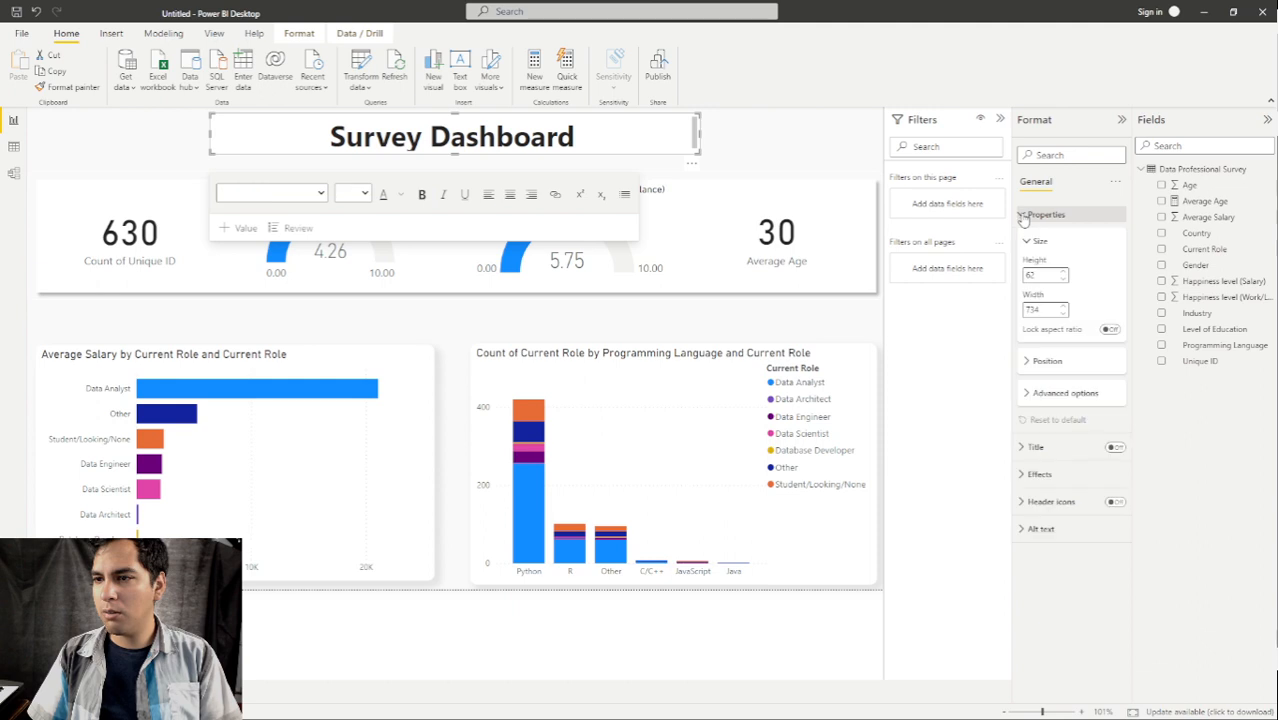
click(1025, 394)
click(1025, 394)
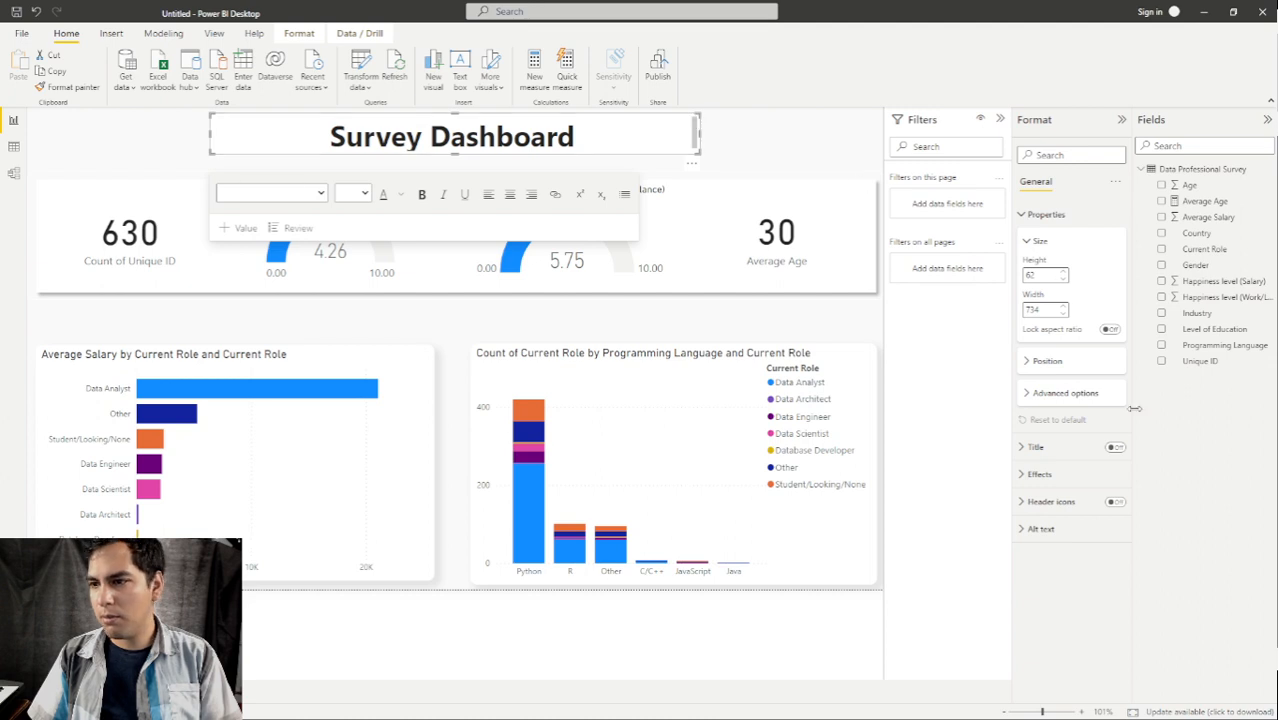
click(1025, 475)
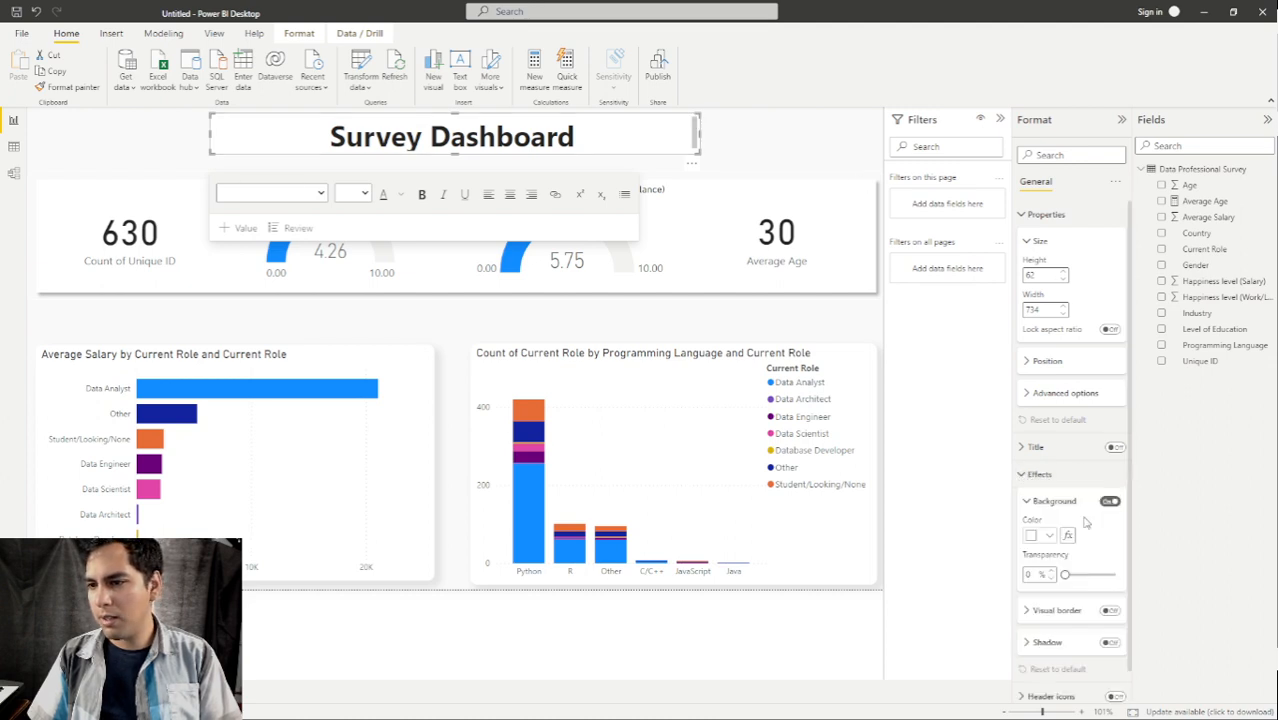
scroll(1045, 490, down, 1)
click(1050, 502)
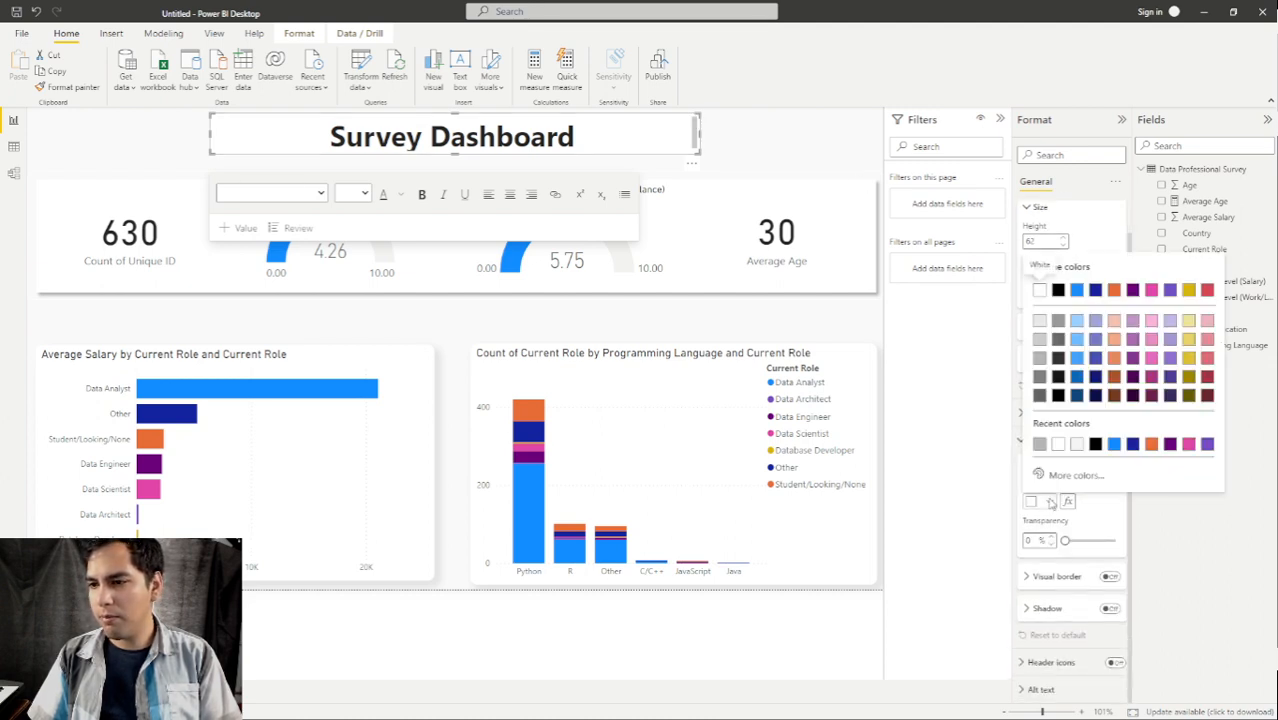
click(1110, 514)
drag(1066, 540, 1128, 546)
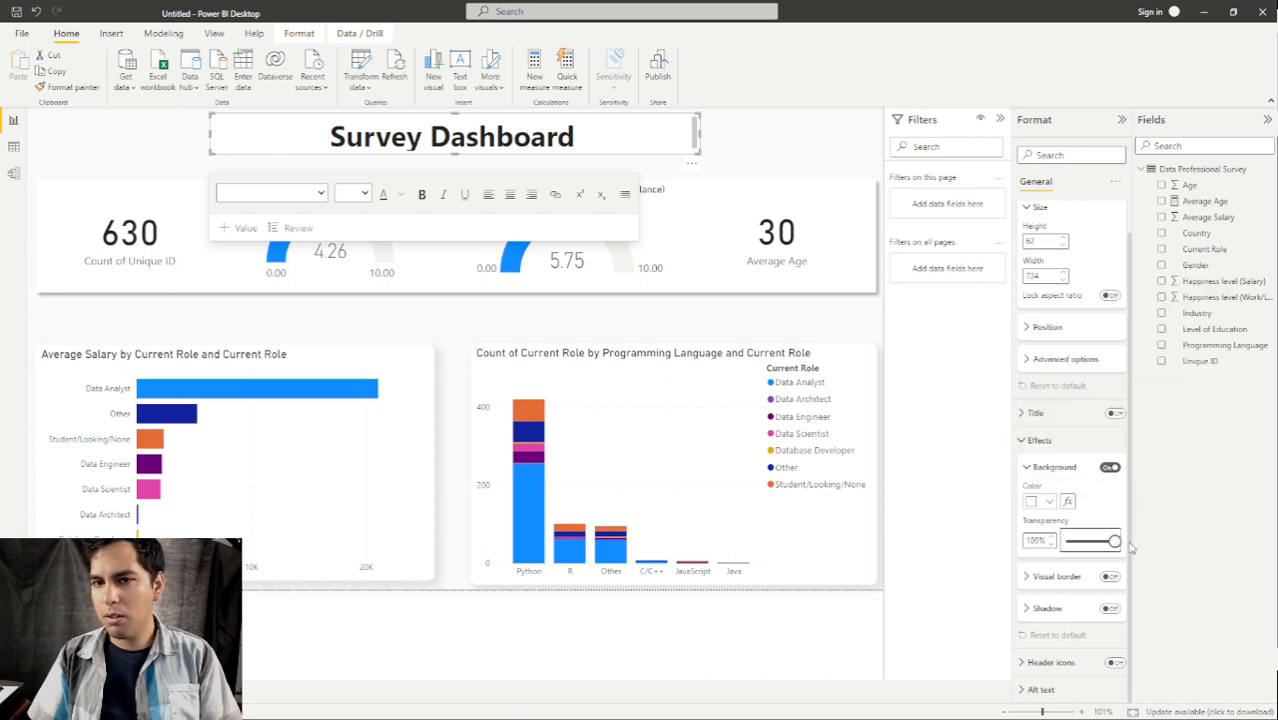
Narrow the Survey Dashboard title text box slightly from its right edge.
click(782, 141)
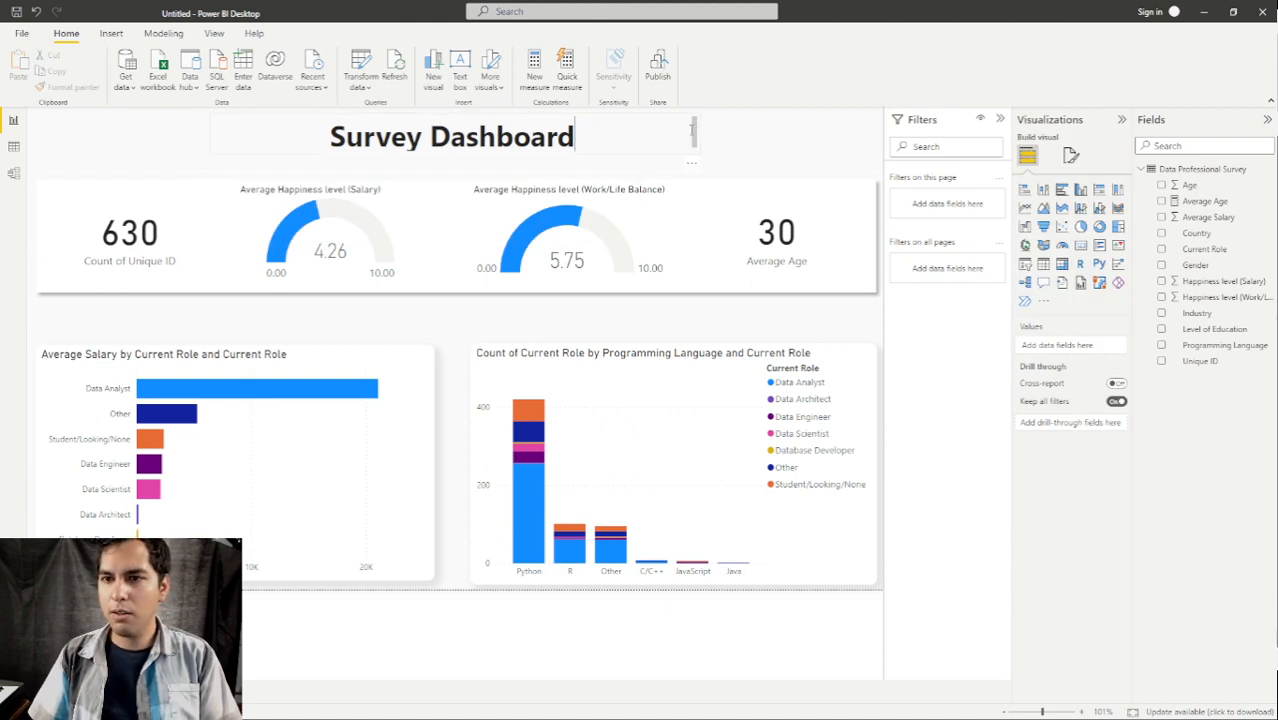
click(692, 130)
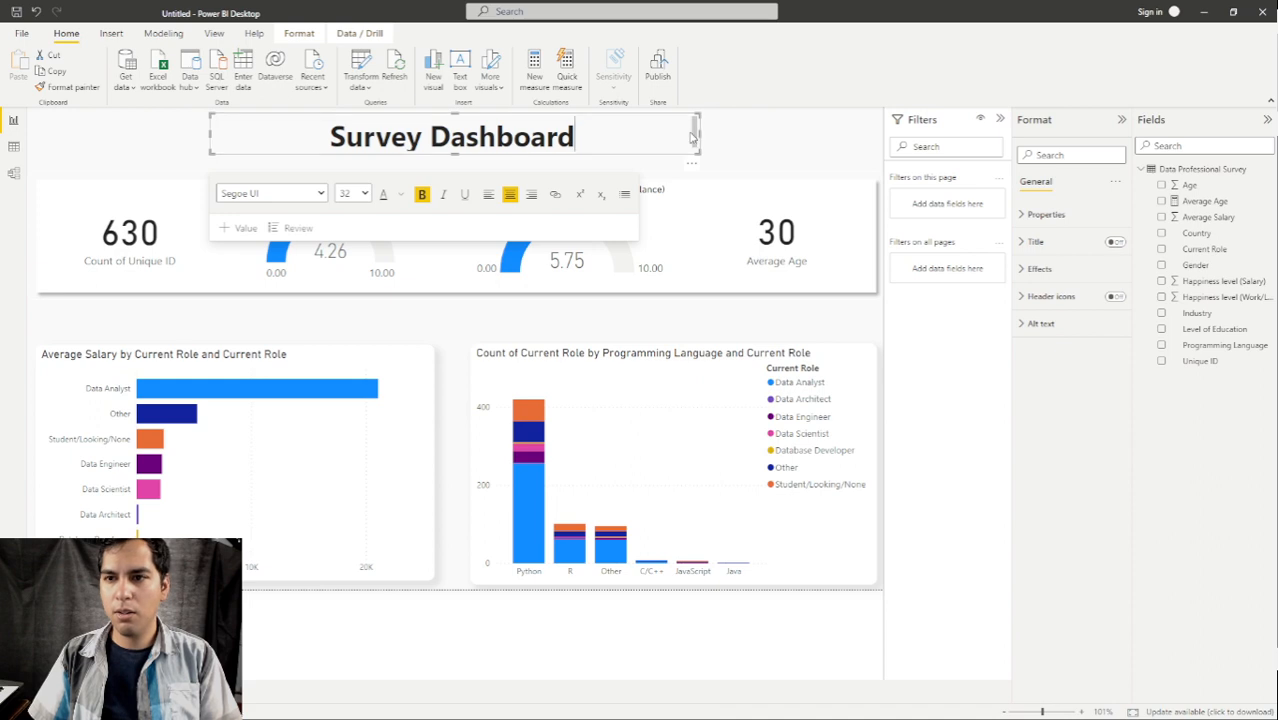
mouse_move(692, 137)
mouse_down()
mouse_move(674, 137)
mouse_move(687, 137)
mouse_up()
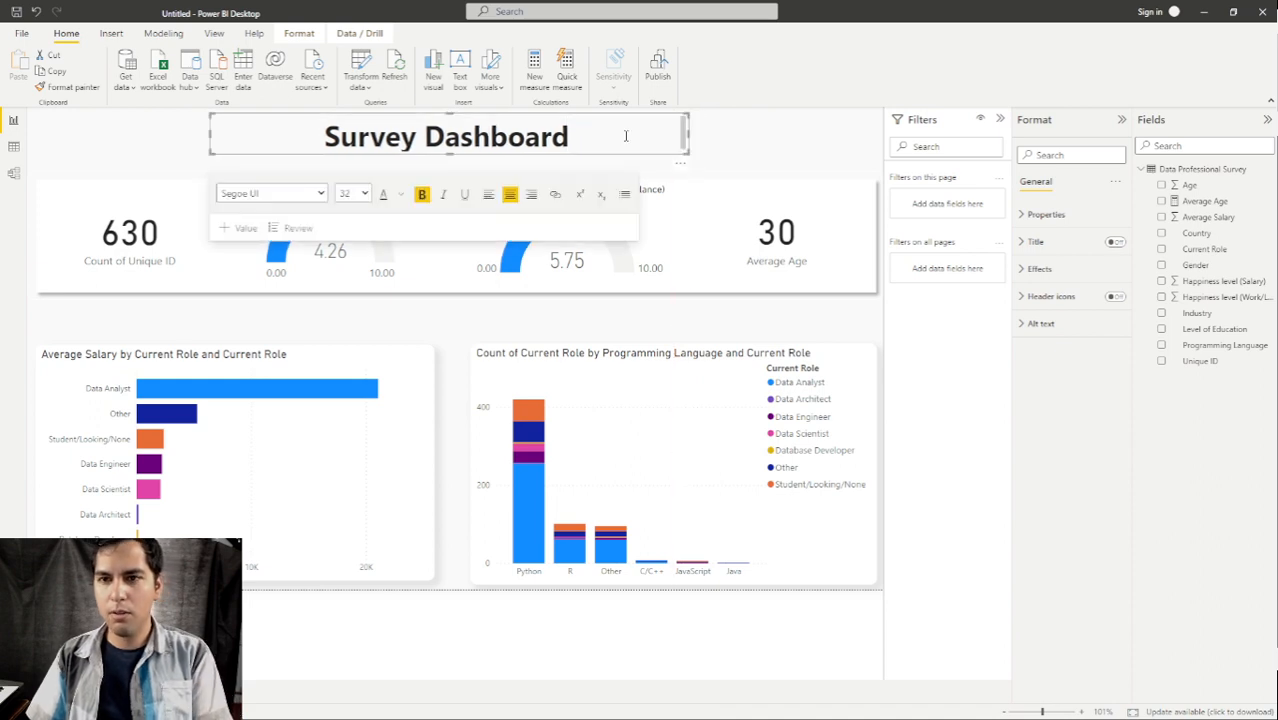
click(745, 145)
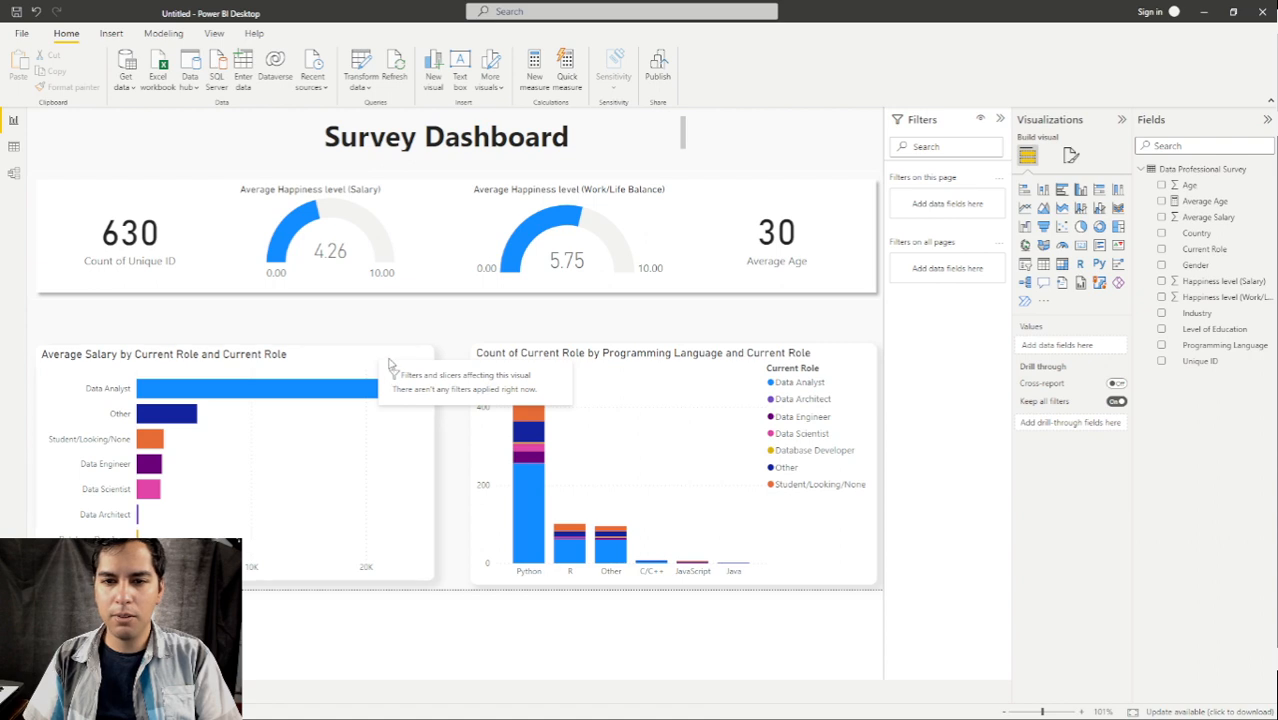
click(389, 361)
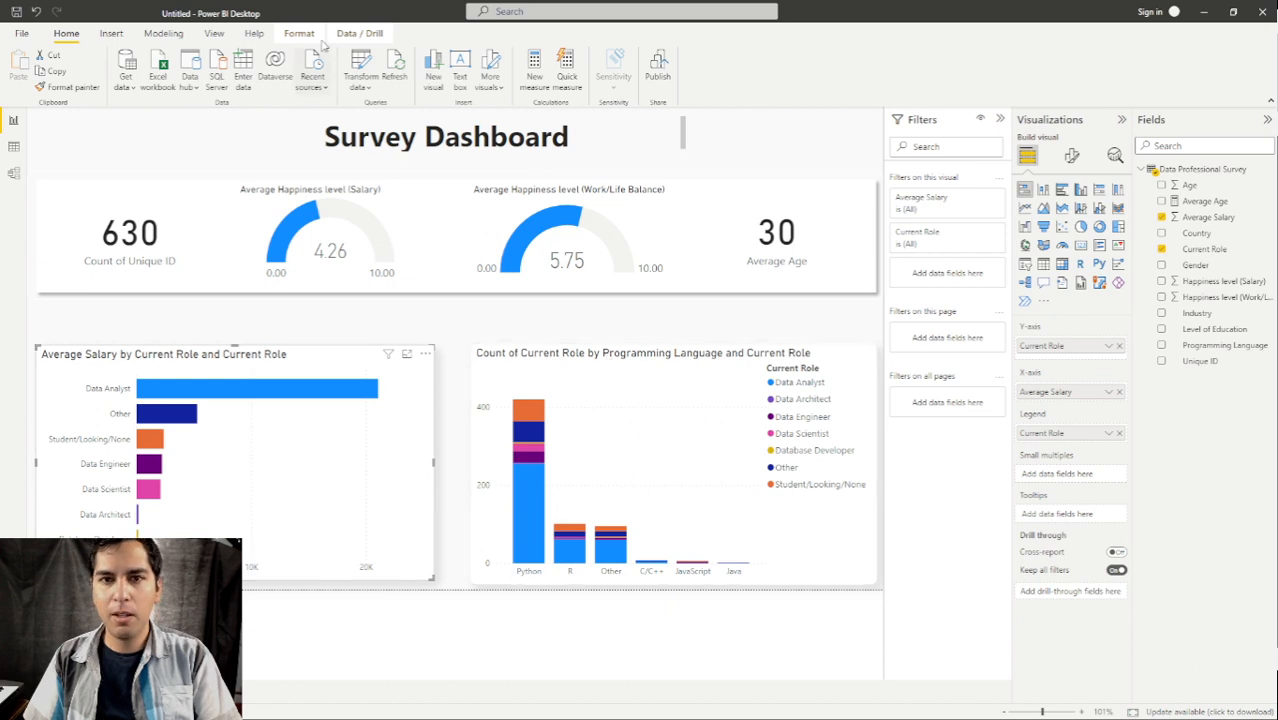
click(224, 36)
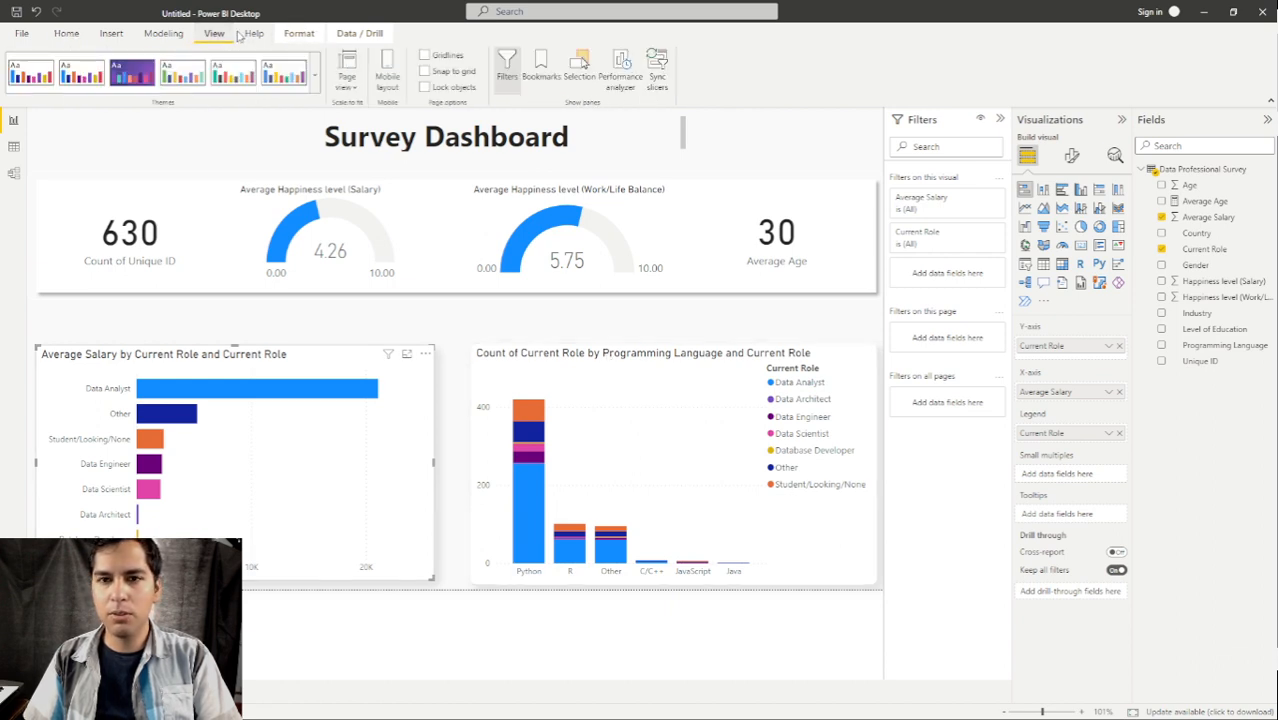
click(658, 68)
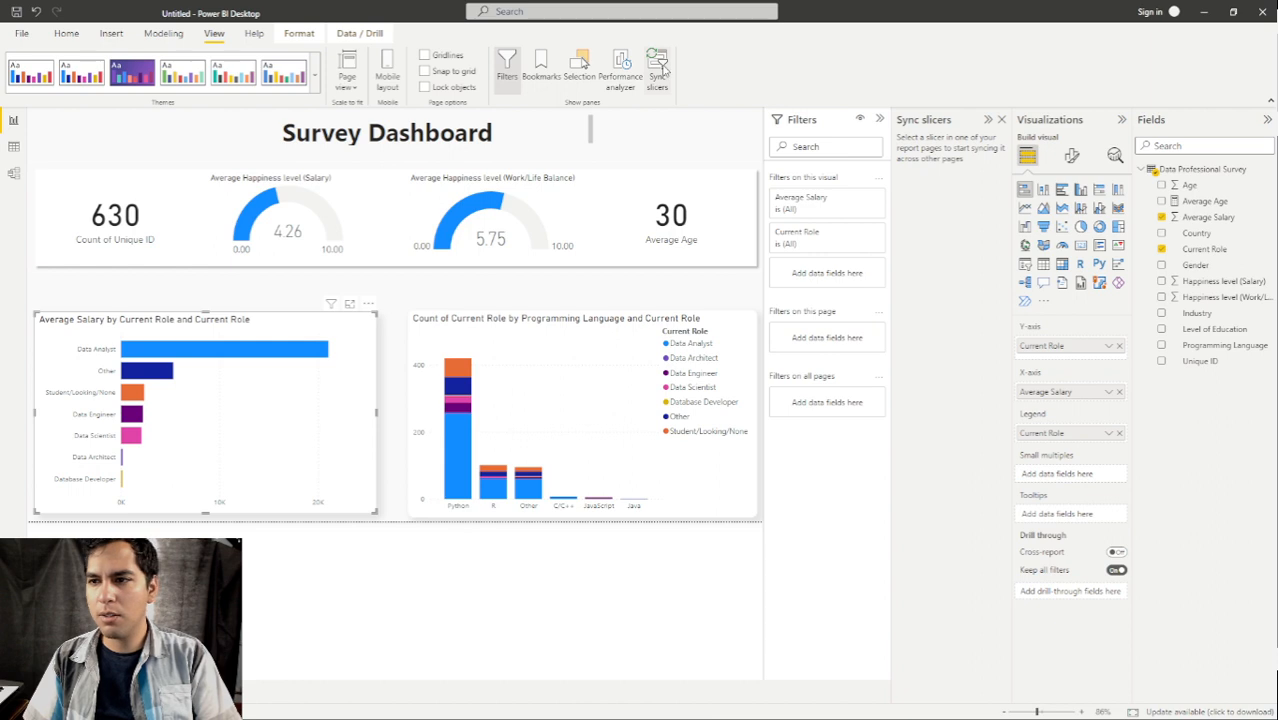
click(658, 68)
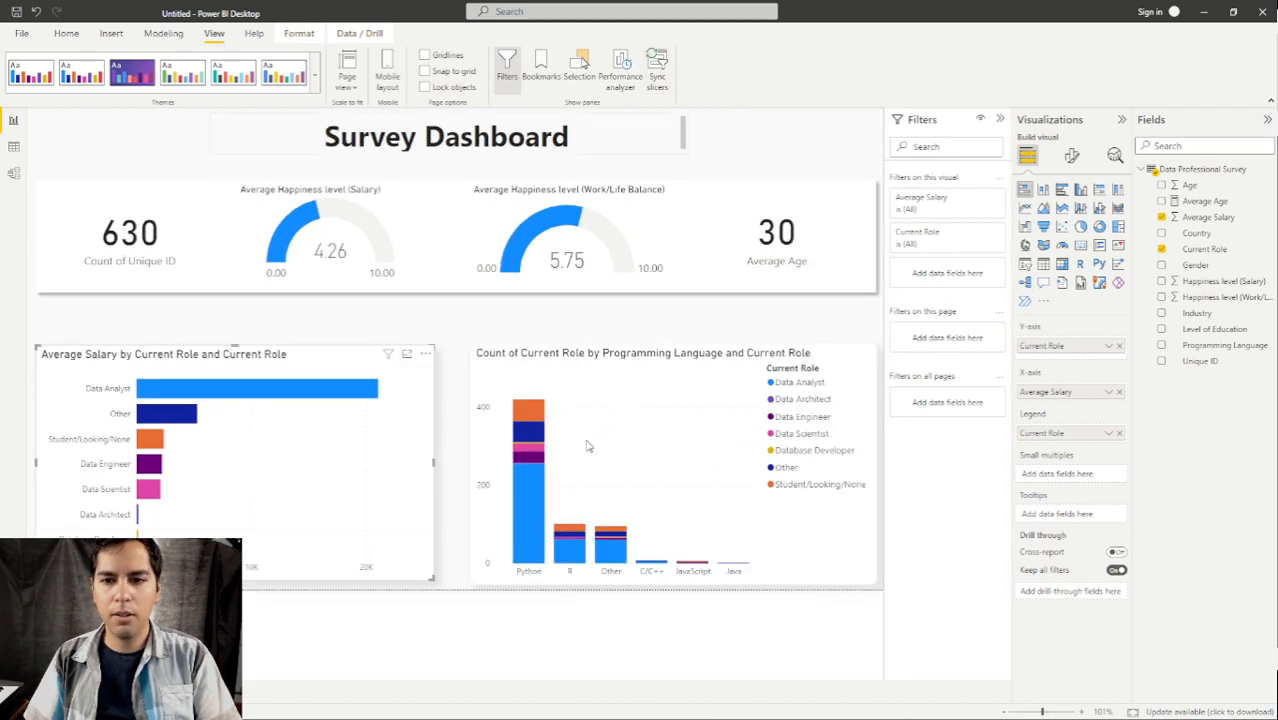
click(832, 358)
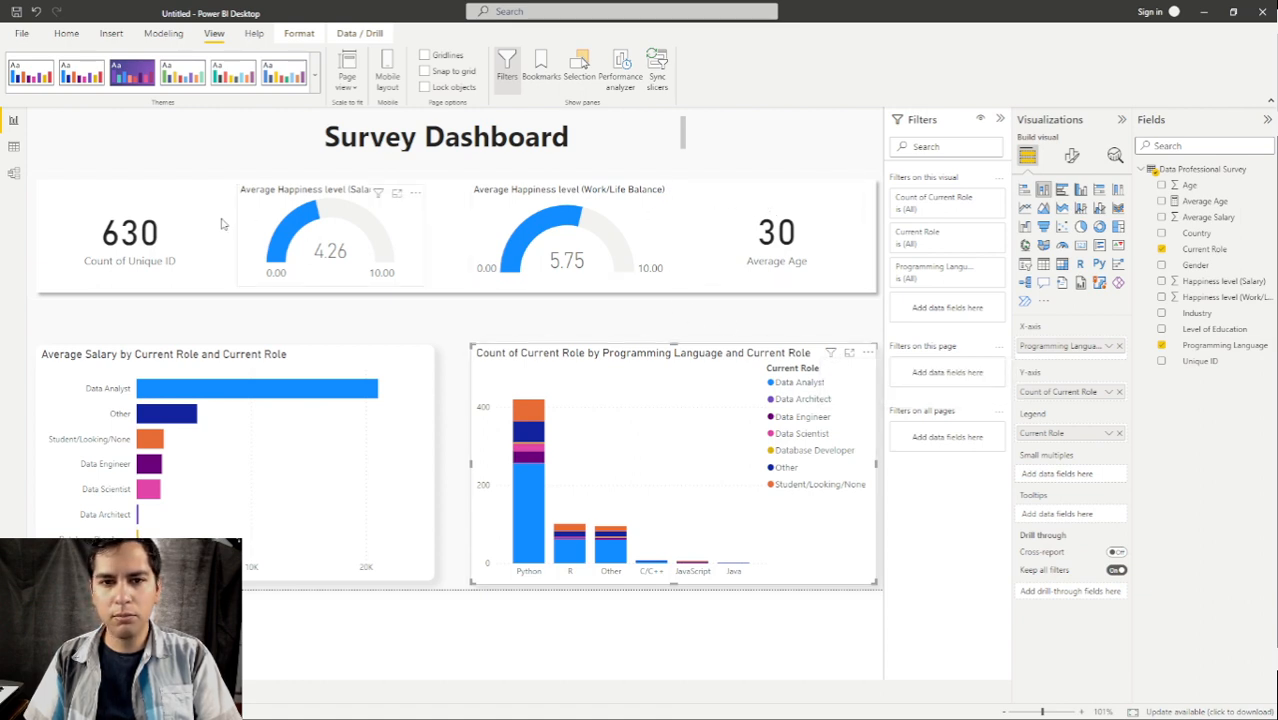
click(164, 33)
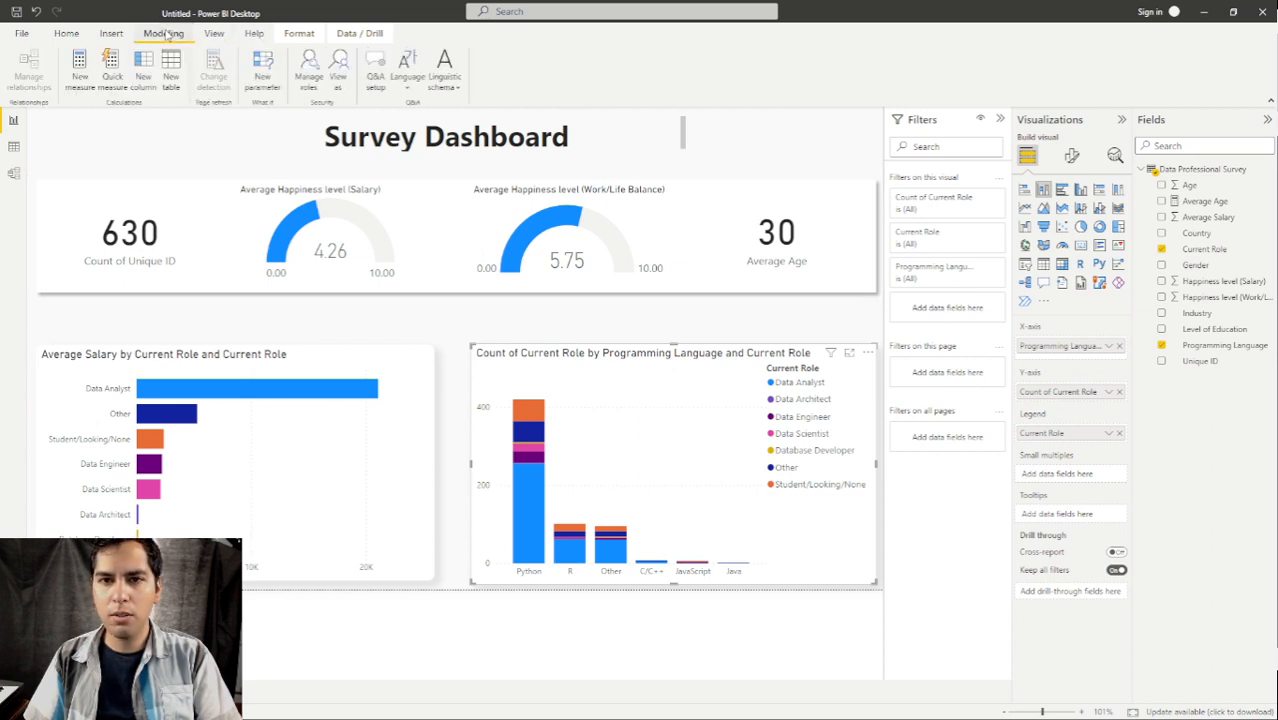
click(111, 33)
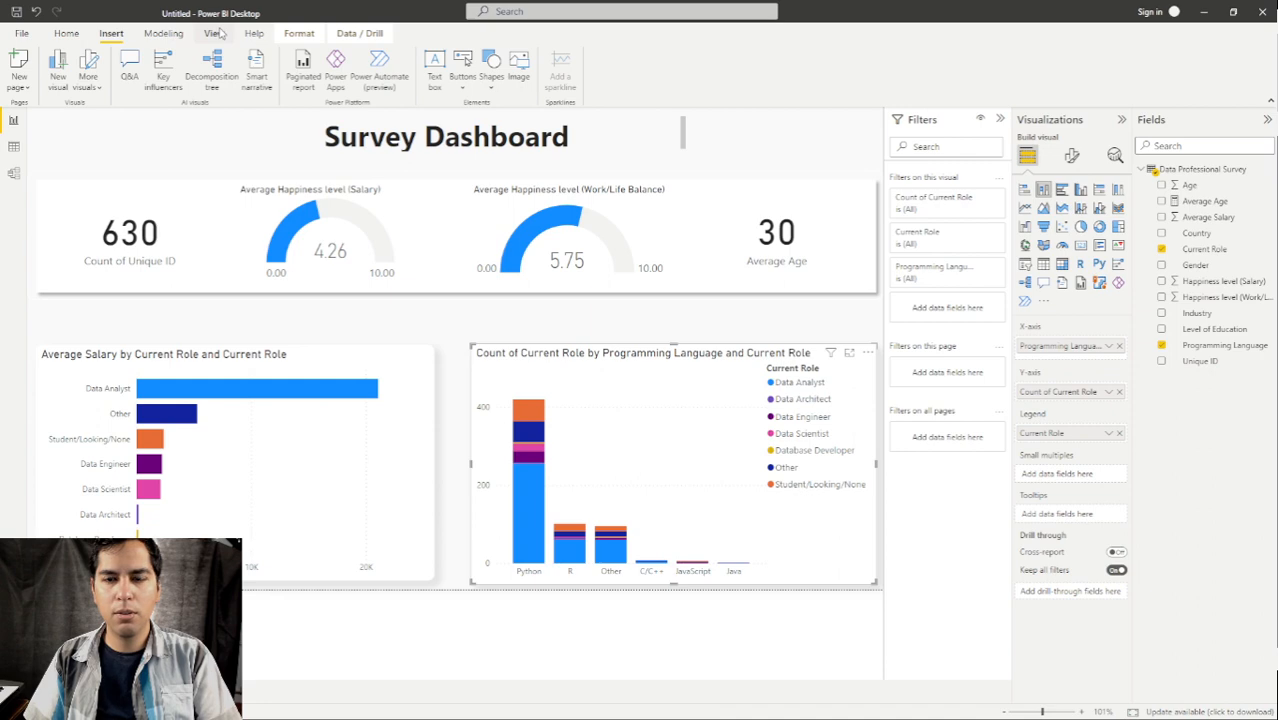
click(216, 33)
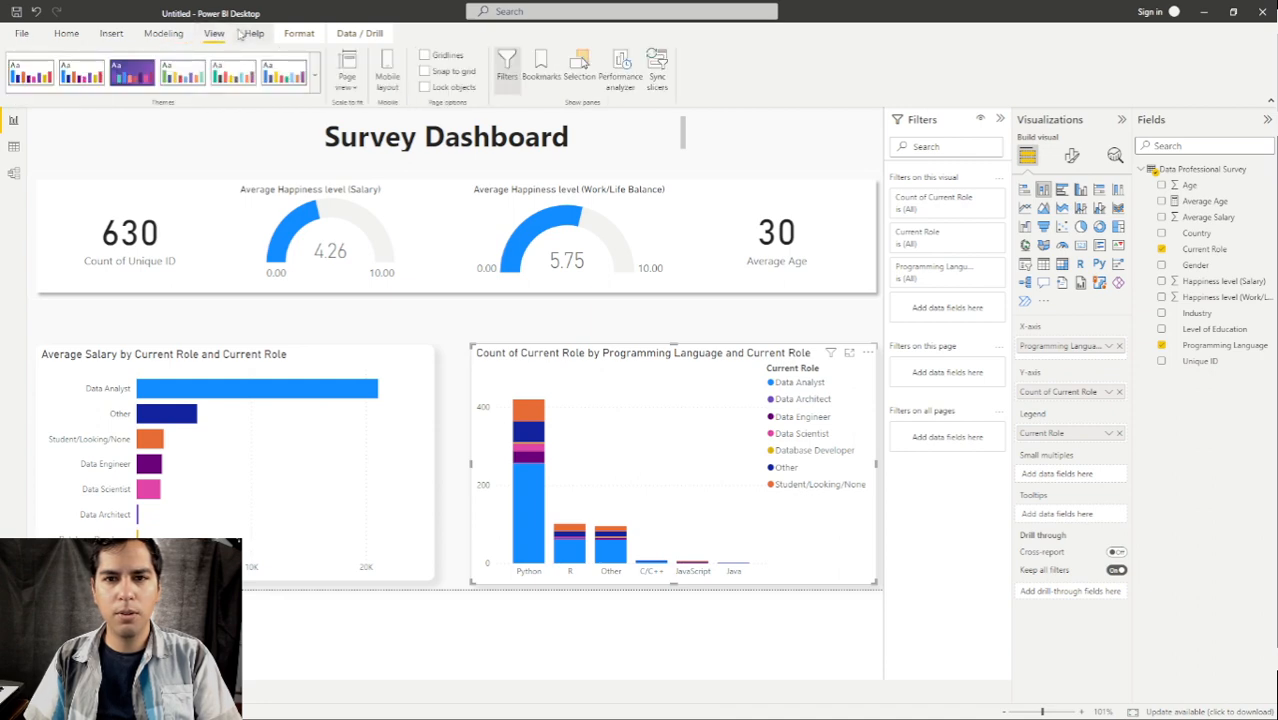
click(68, 34)
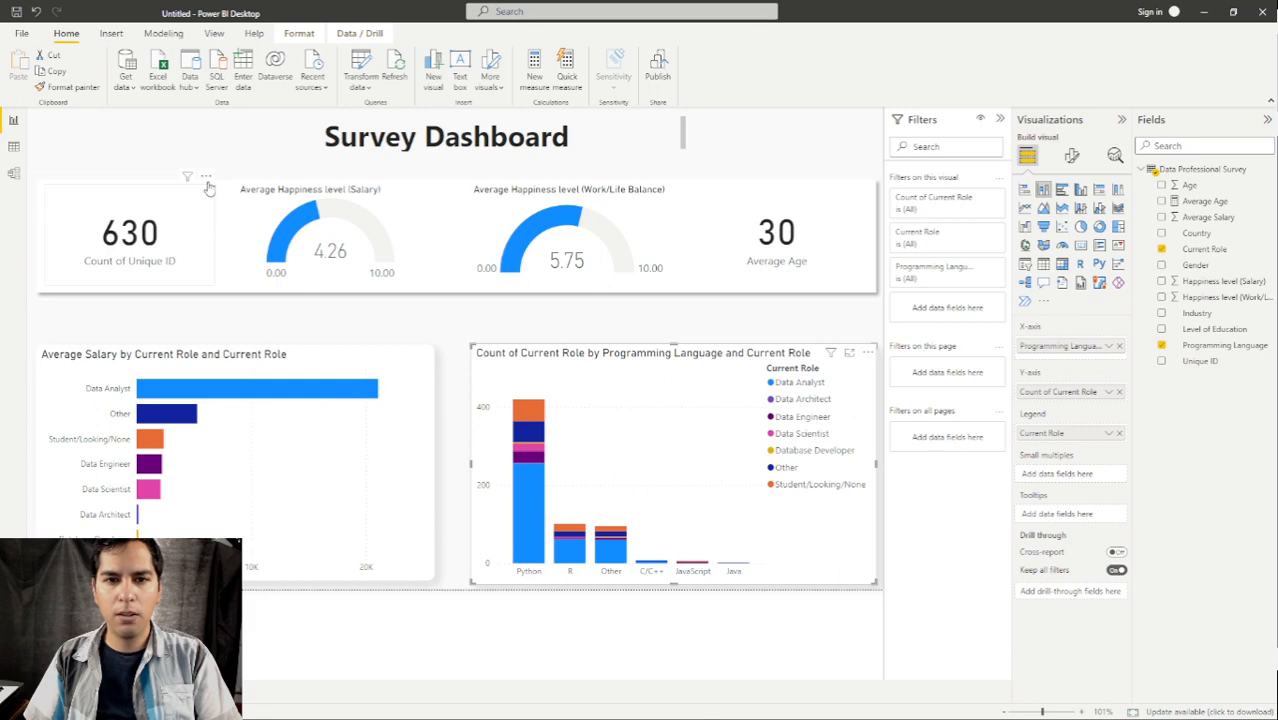
click(206, 178)
click(183, 210)
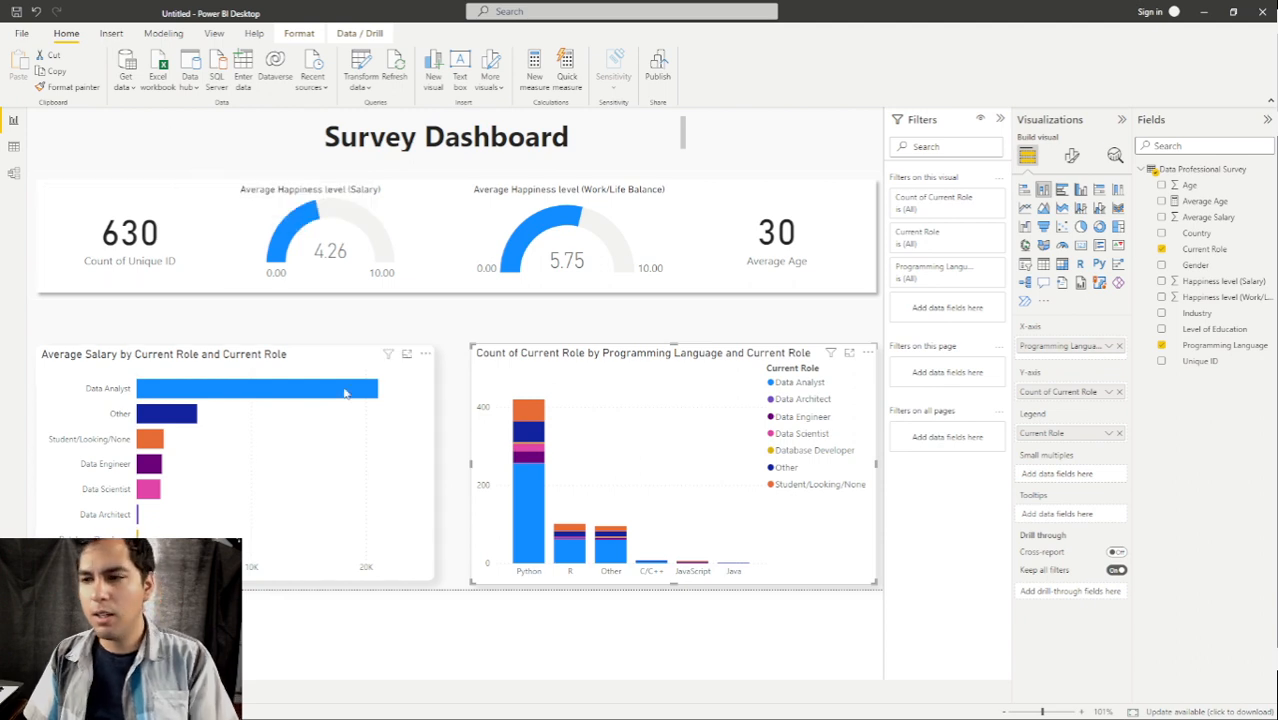
mouse_move(345, 393)
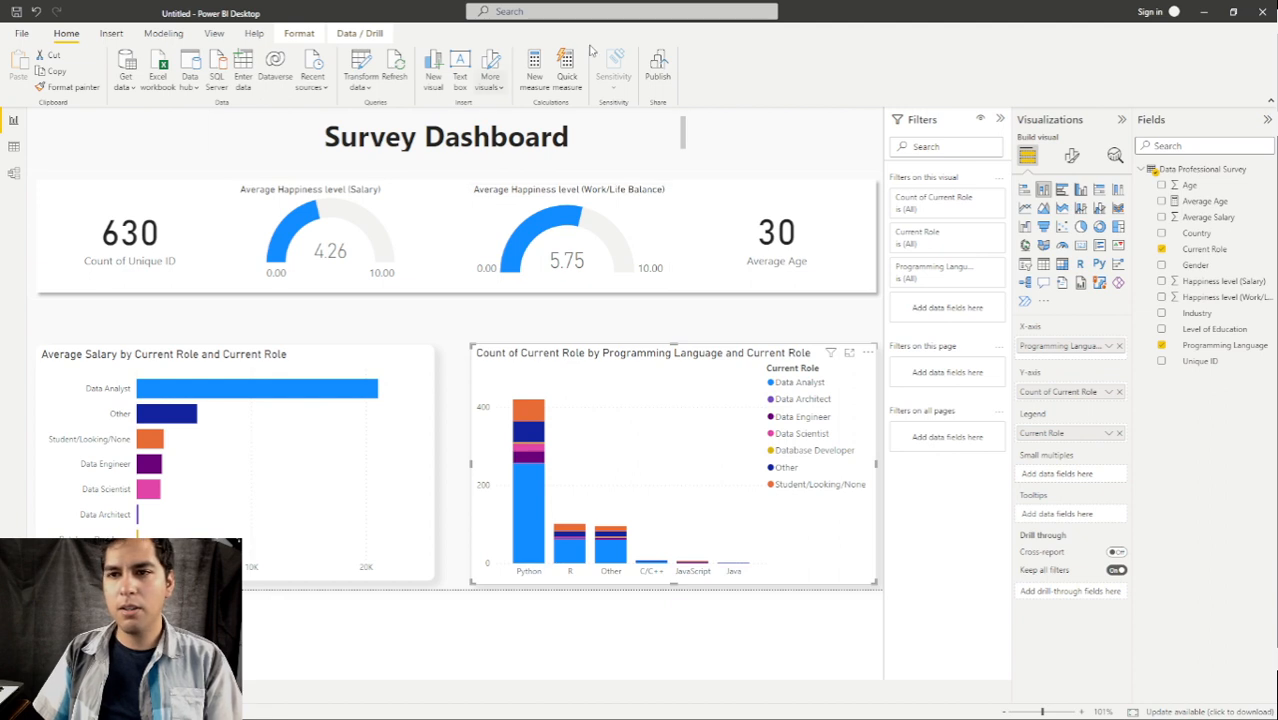
click(350, 34)
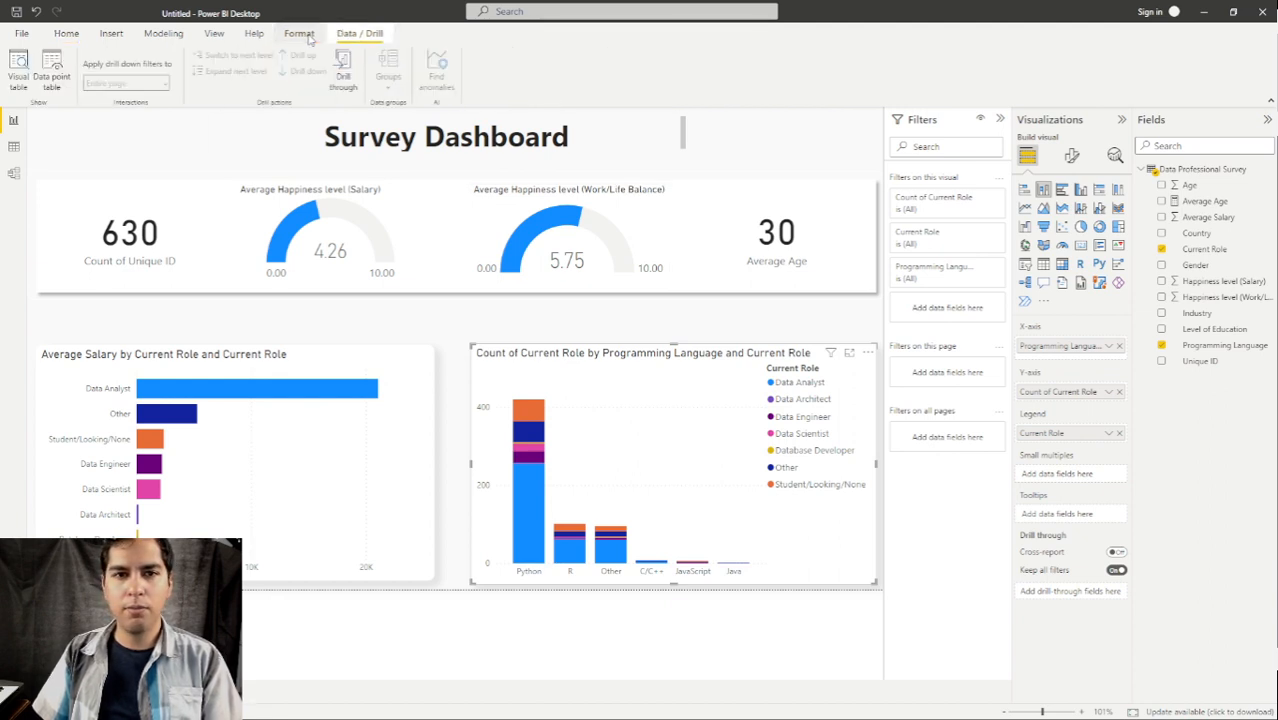
Edit the Programming Language chart's interactions, setting its effect on the Count of Unique ID card to None.
click(300, 34)
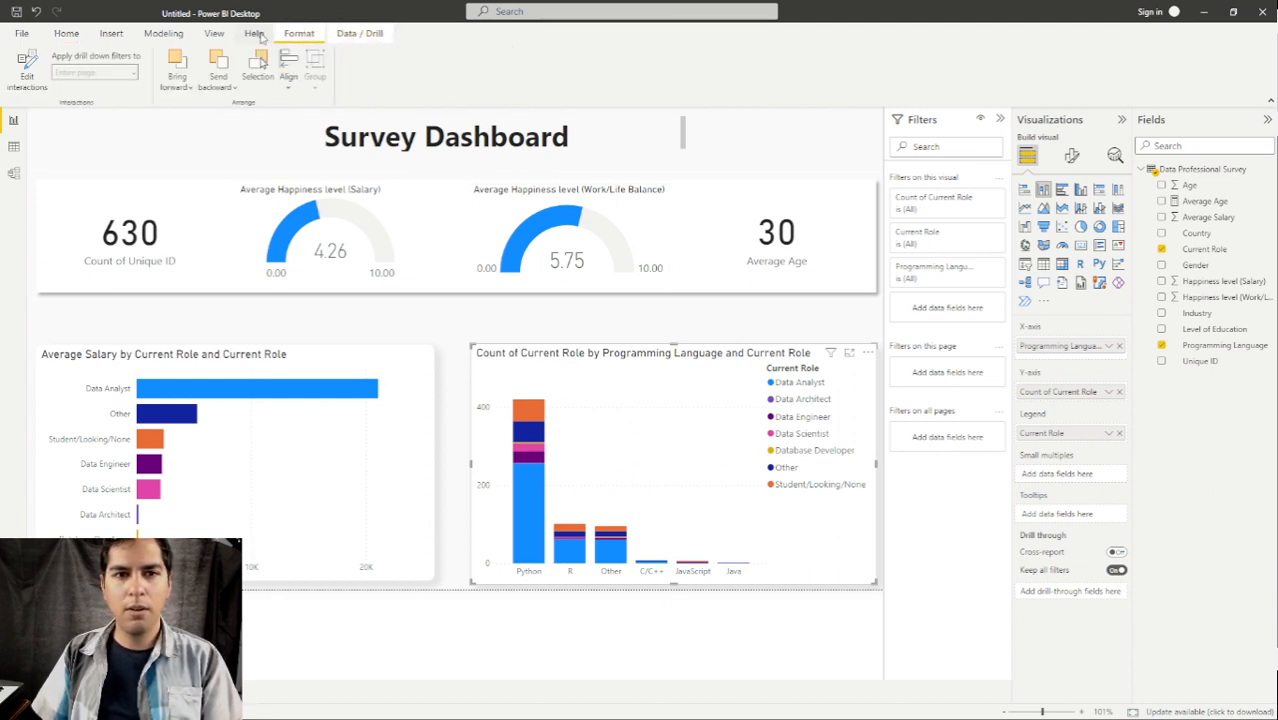
click(43, 76)
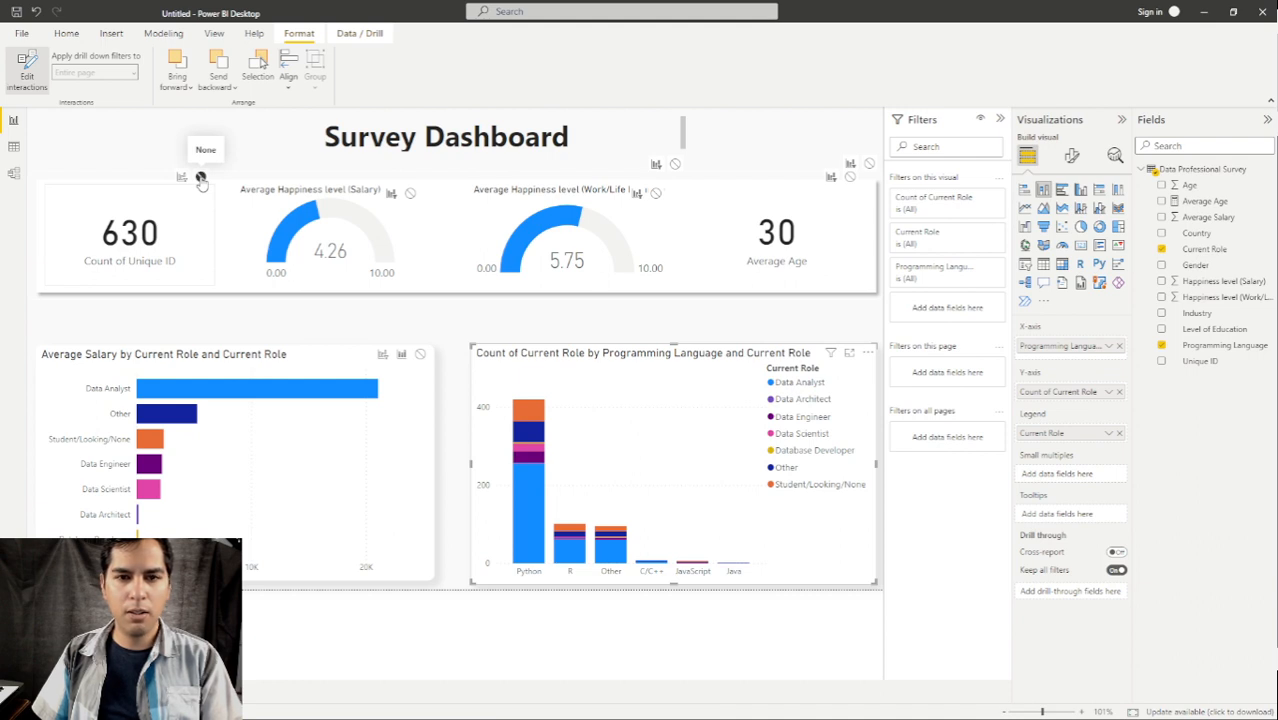
click(201, 178)
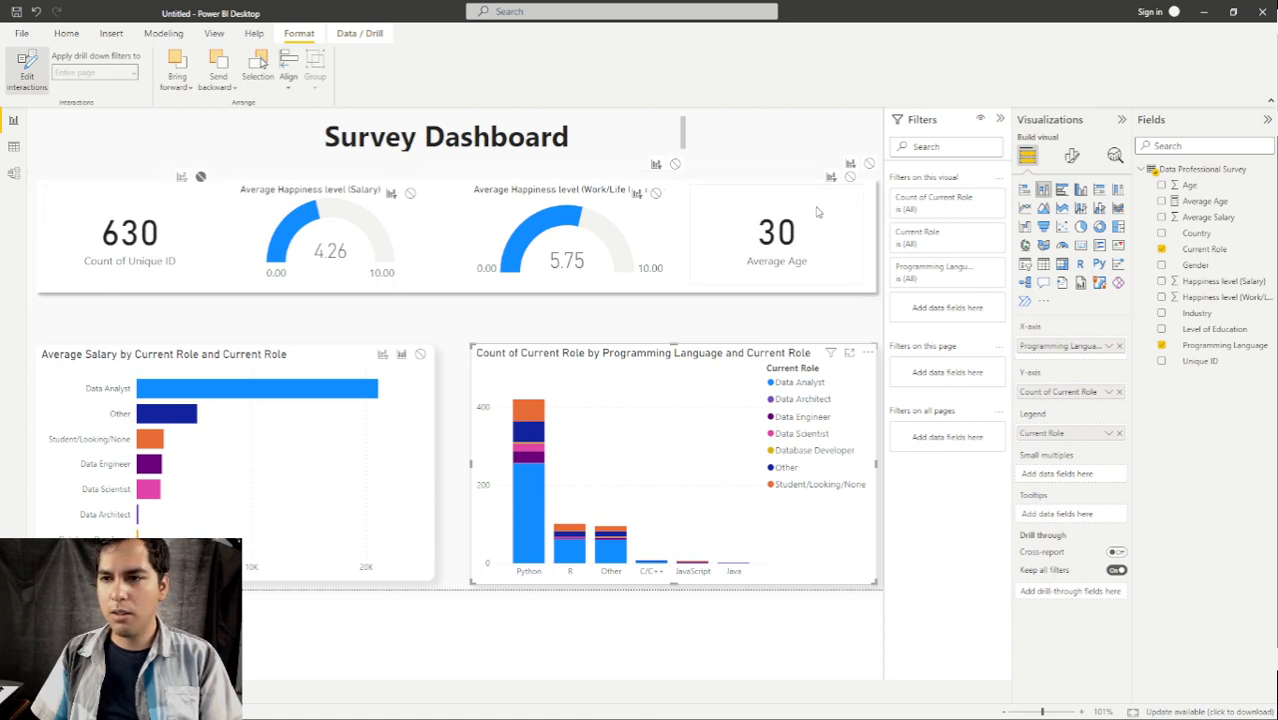
Highlight the Data Analyst bar in the Average Salary chart to check which cards it filters, leaving nothing selected.
click(340, 387)
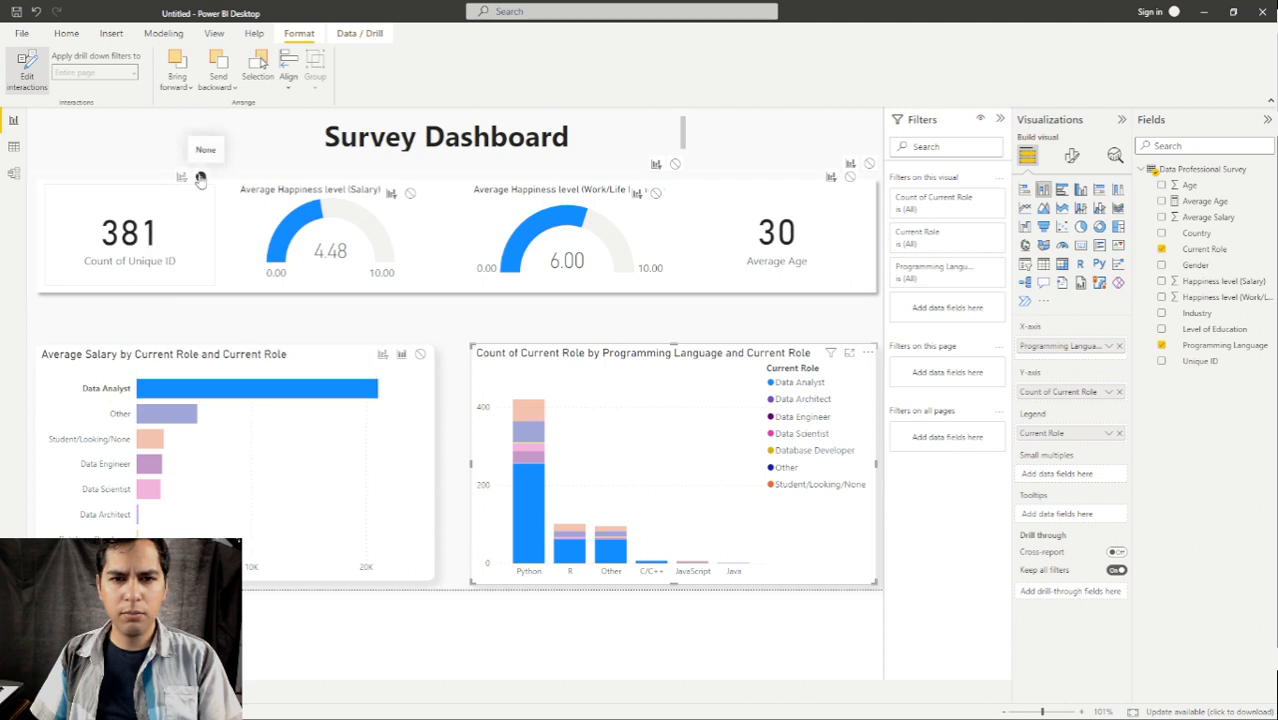
click(200, 177)
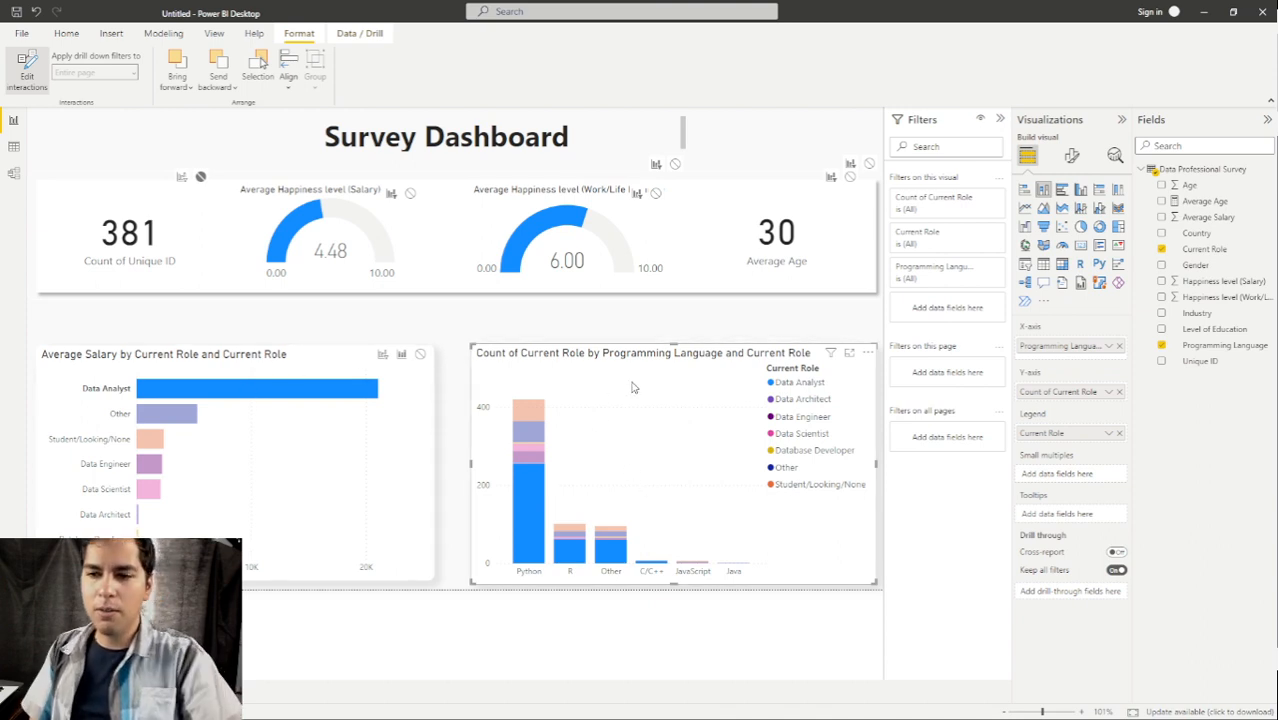
click(305, 330)
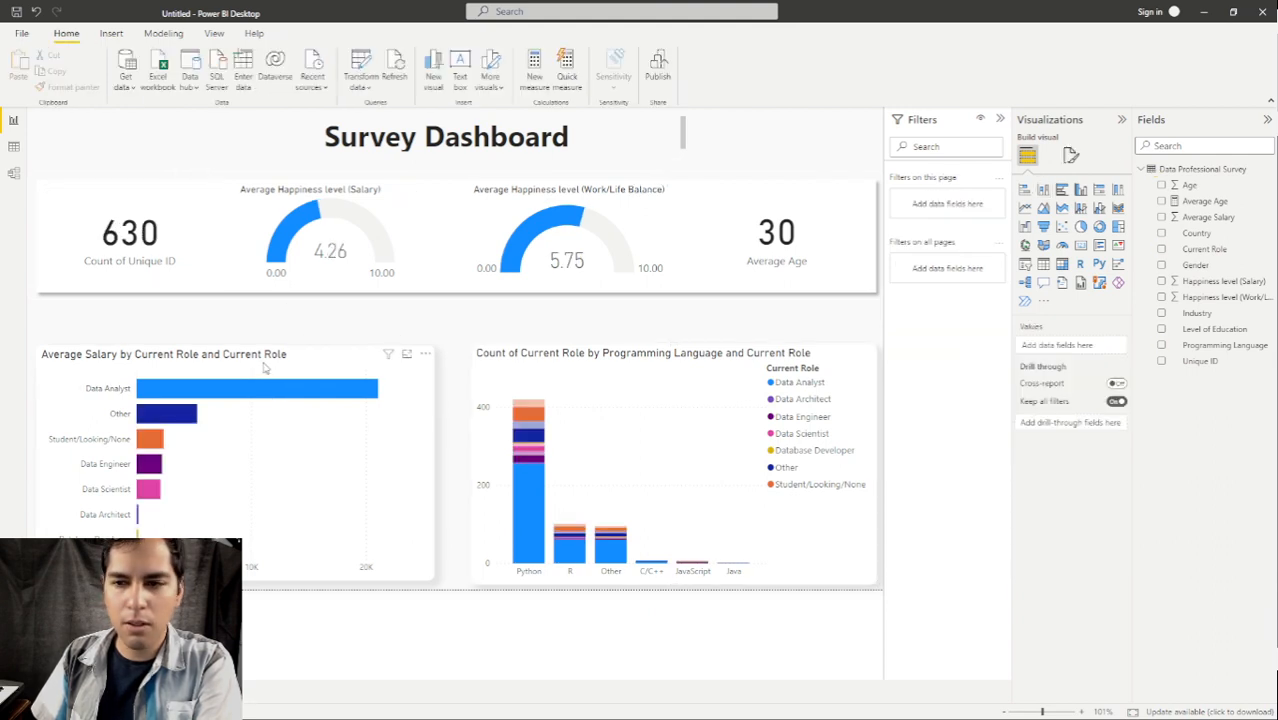
Review the Programming Language chart's interaction settings with interaction editing toggled off and on again.
click(644, 373)
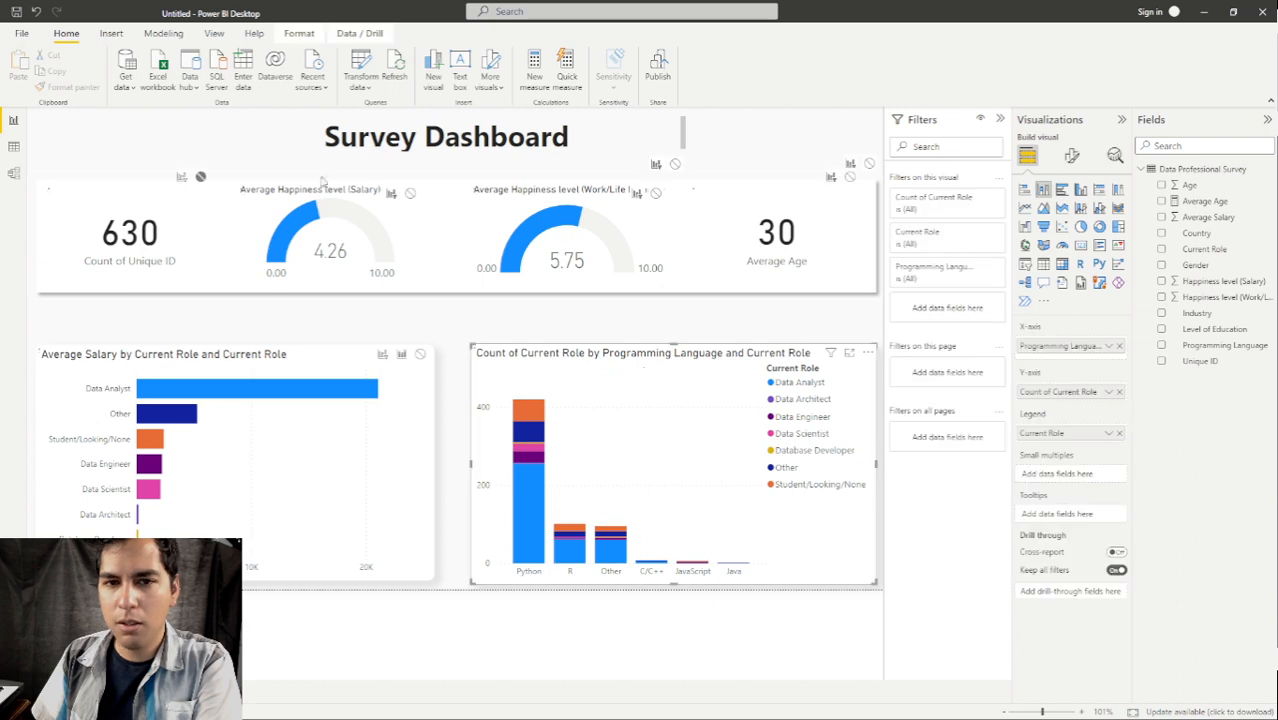
click(298, 33)
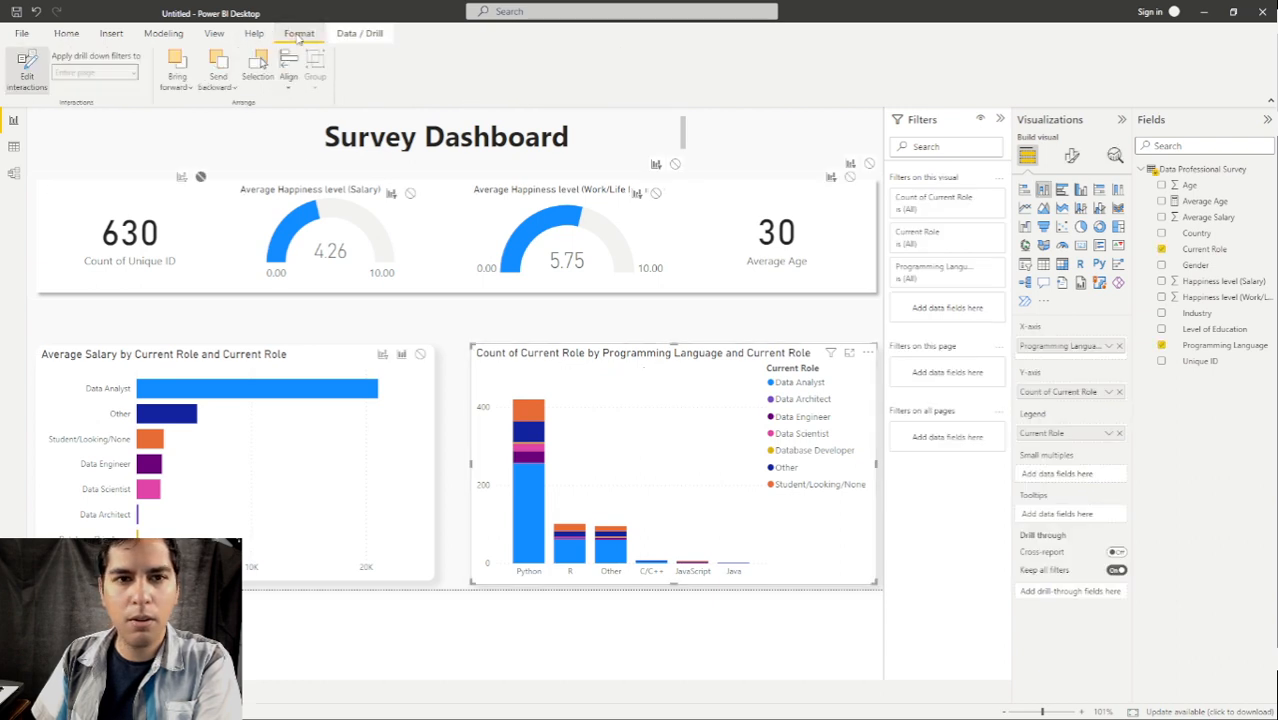
click(25, 68)
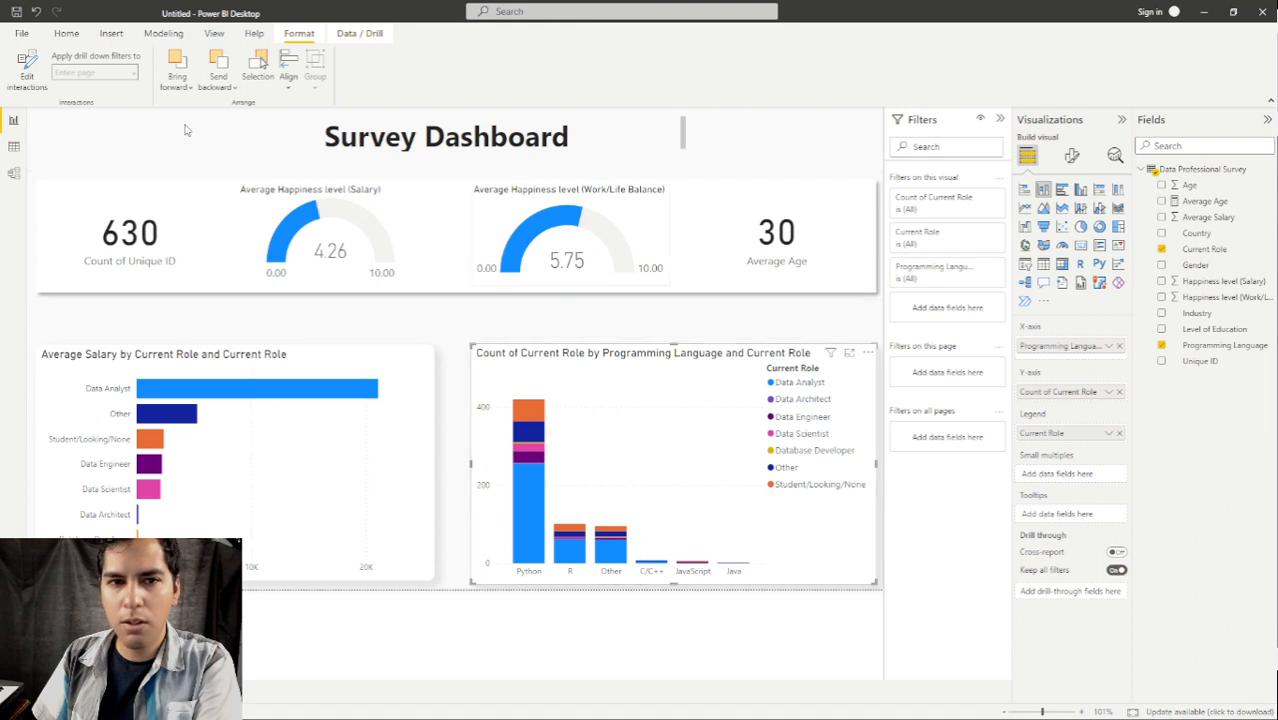
click(28, 70)
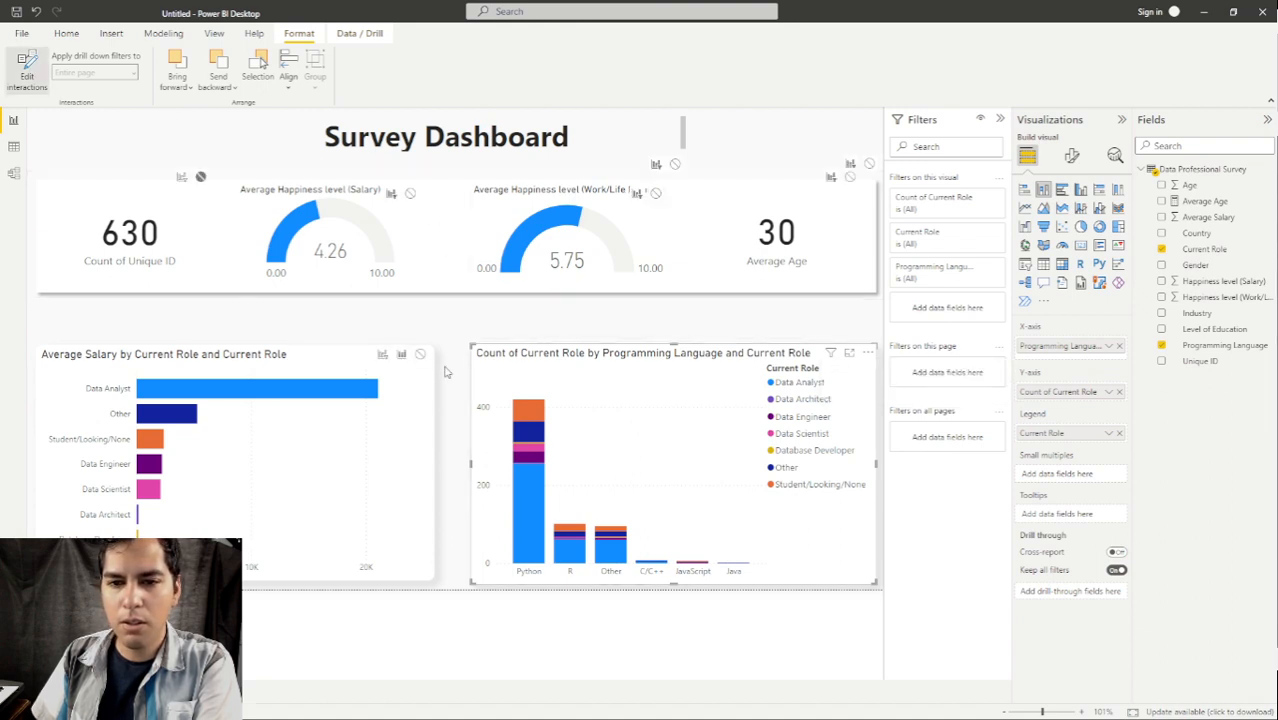
click(426, 340)
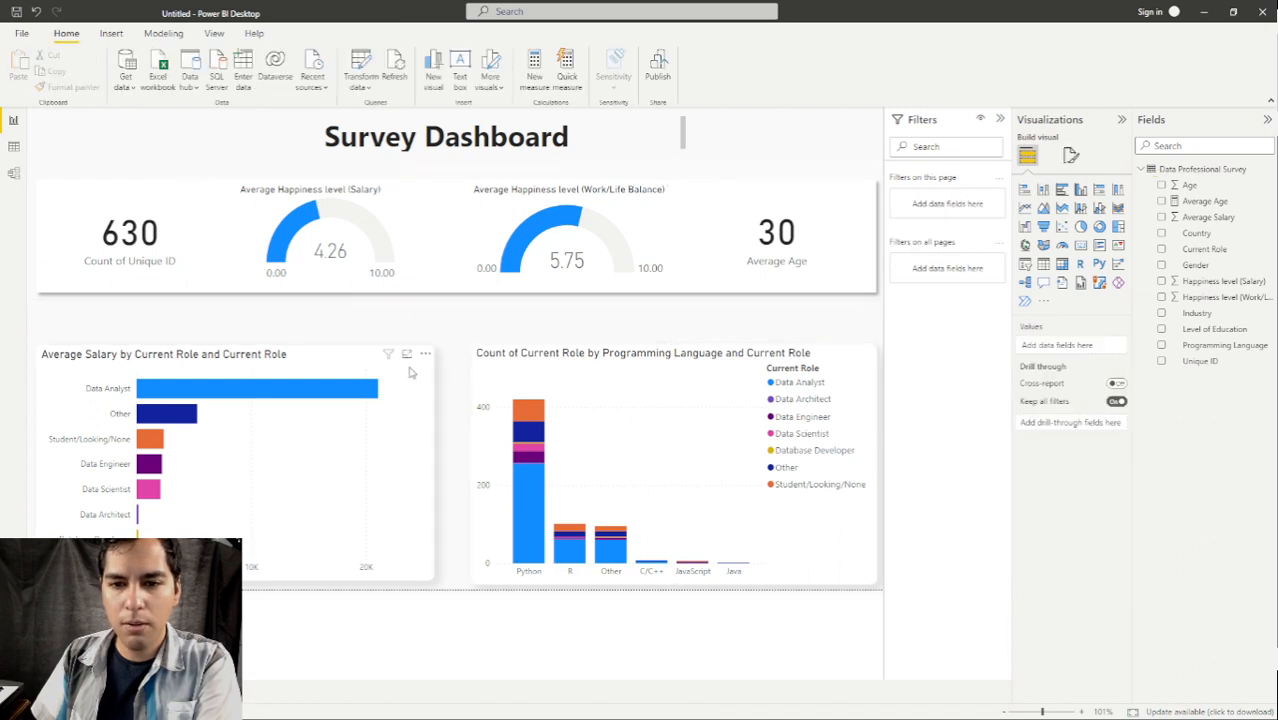
Set the Average Salary chart's effect on the Count of Unique ID card to None and change how it affects the Programming Language chart.
click(342, 368)
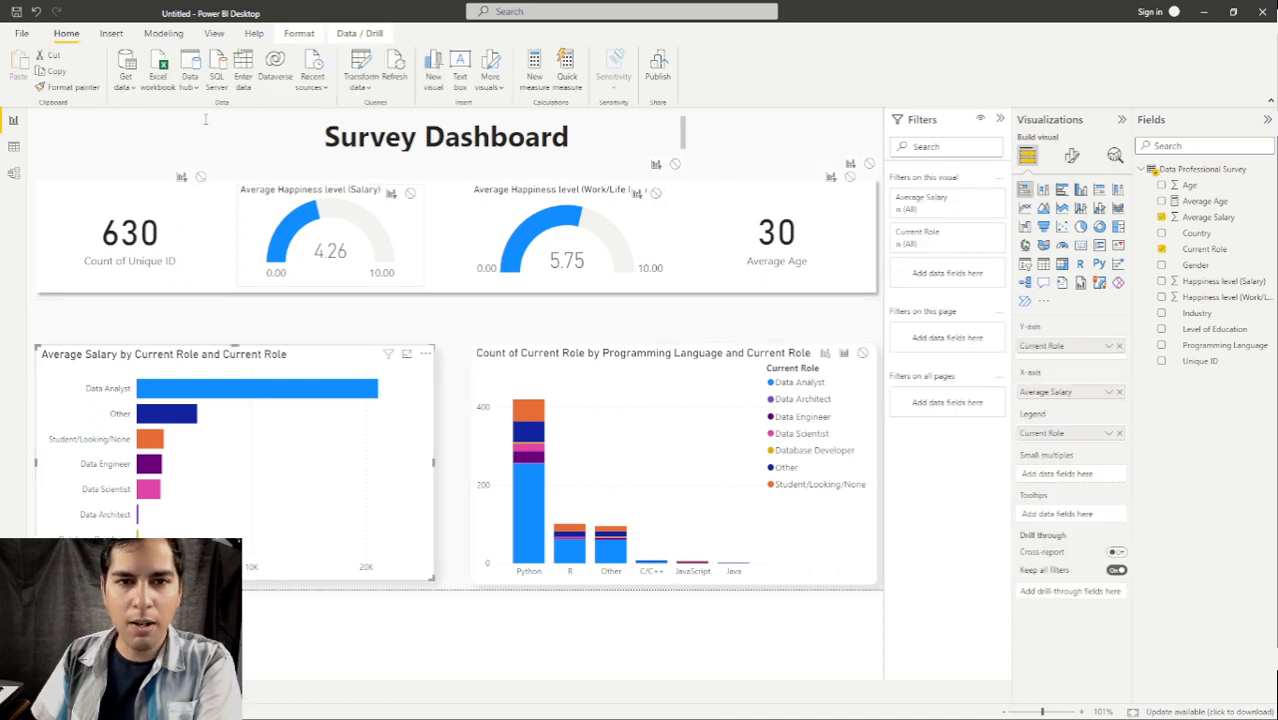
click(297, 34)
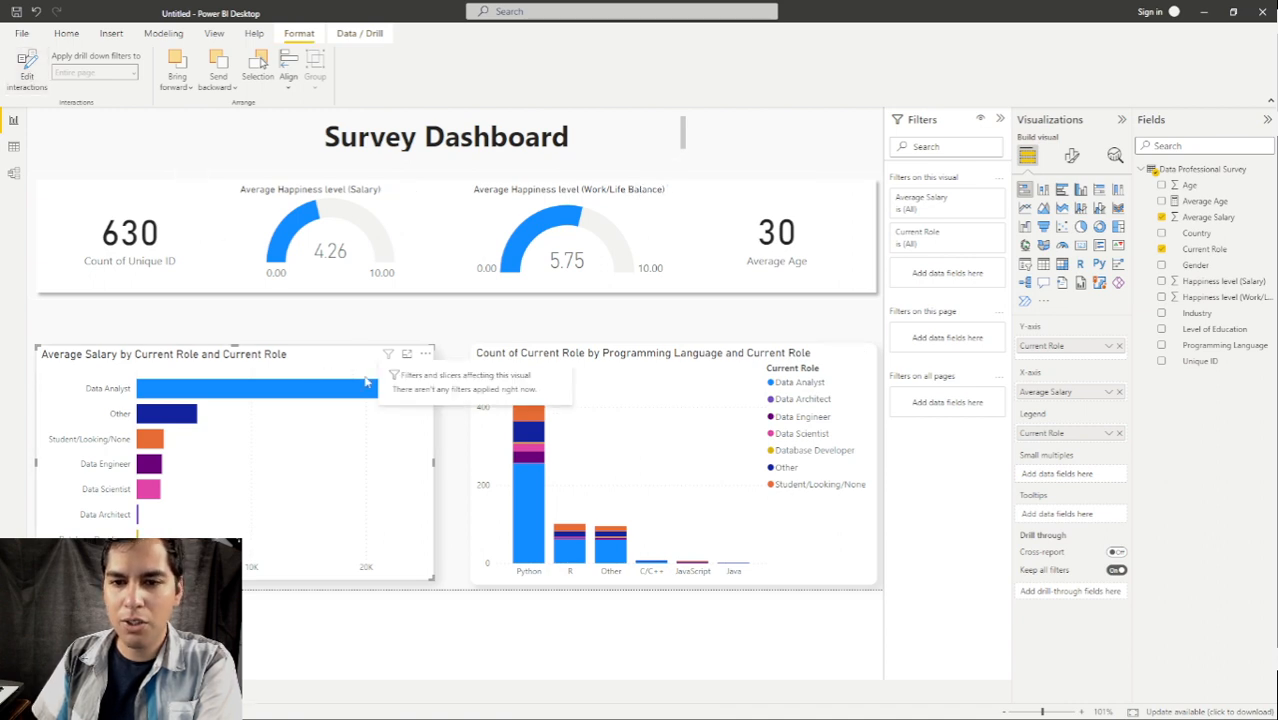
click(27, 70)
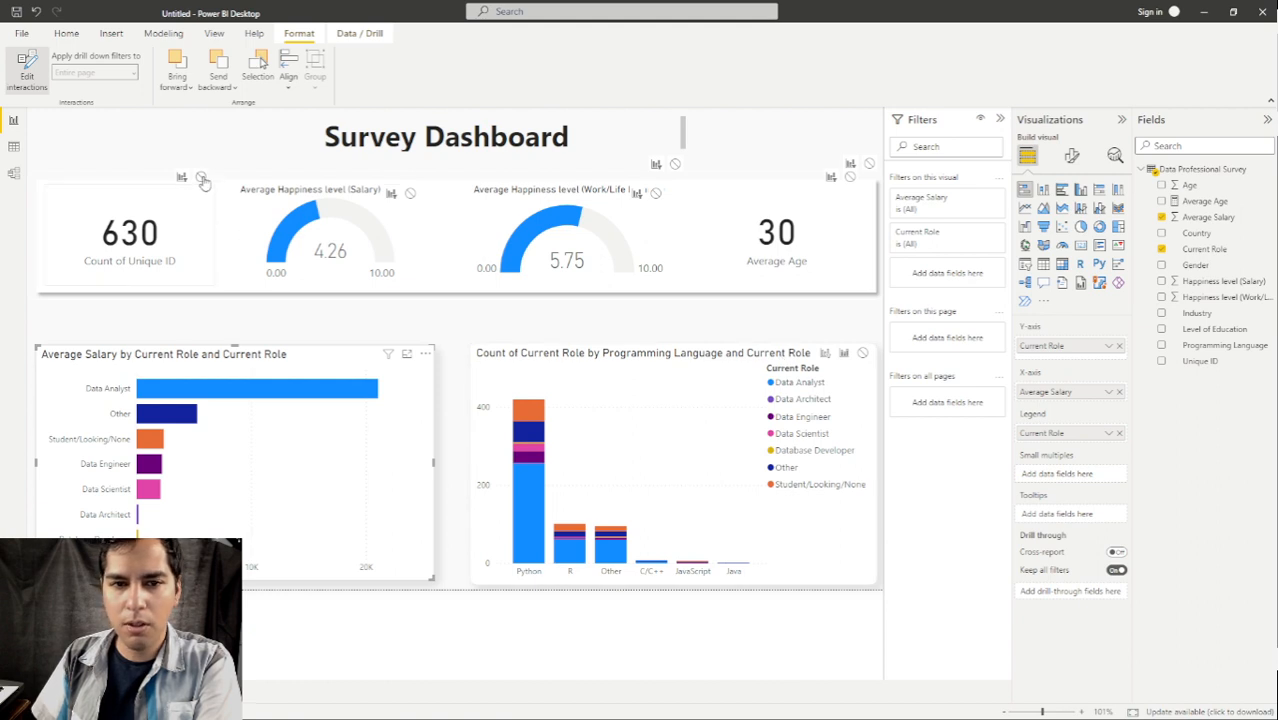
click(201, 177)
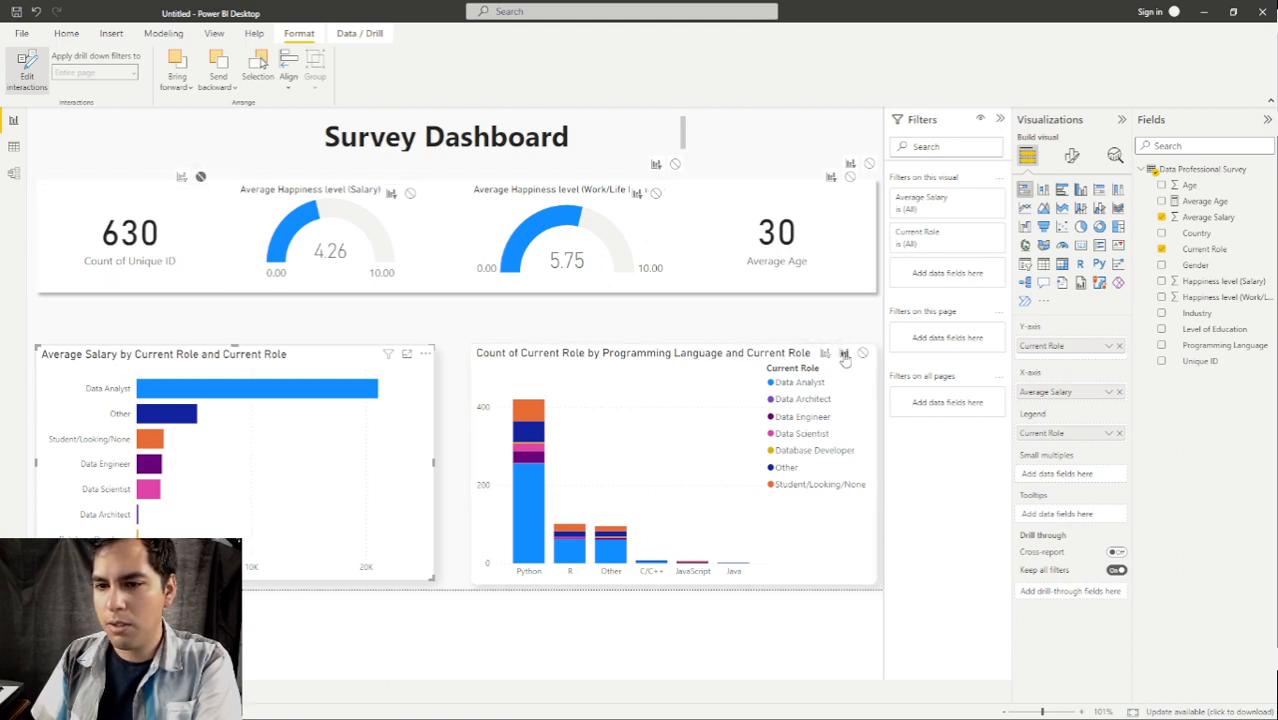
click(844, 356)
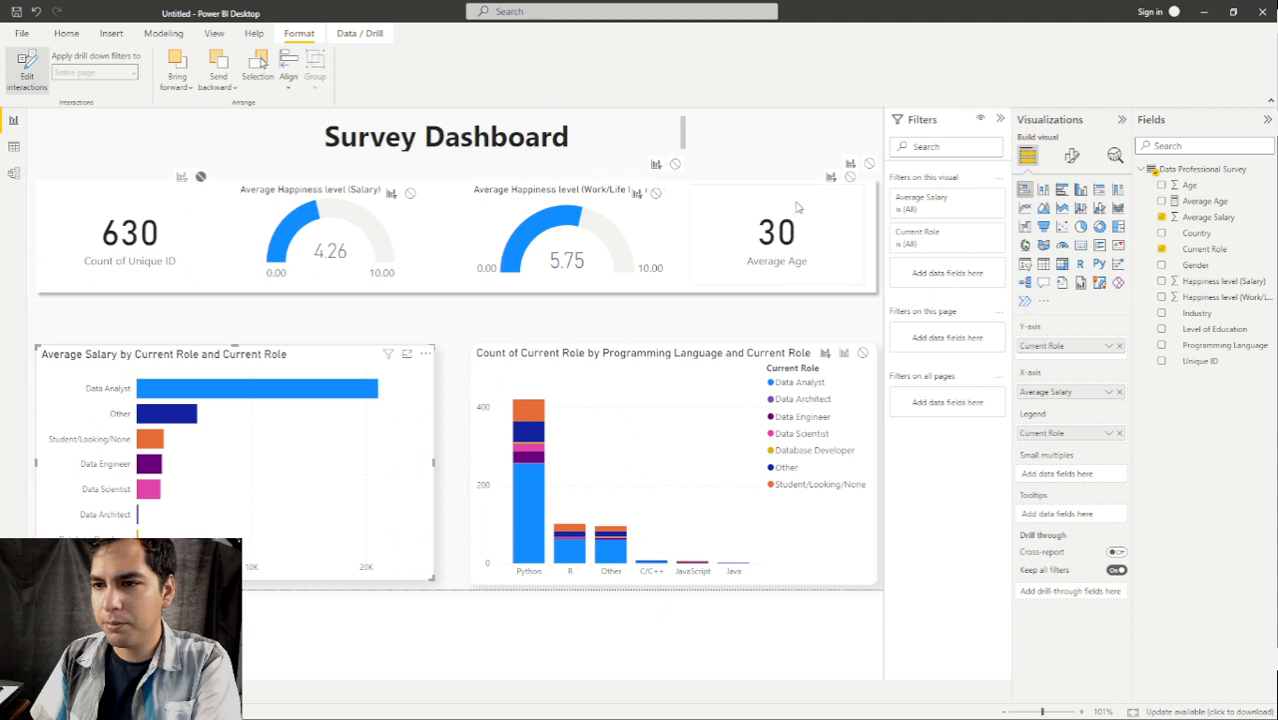
click(470, 327)
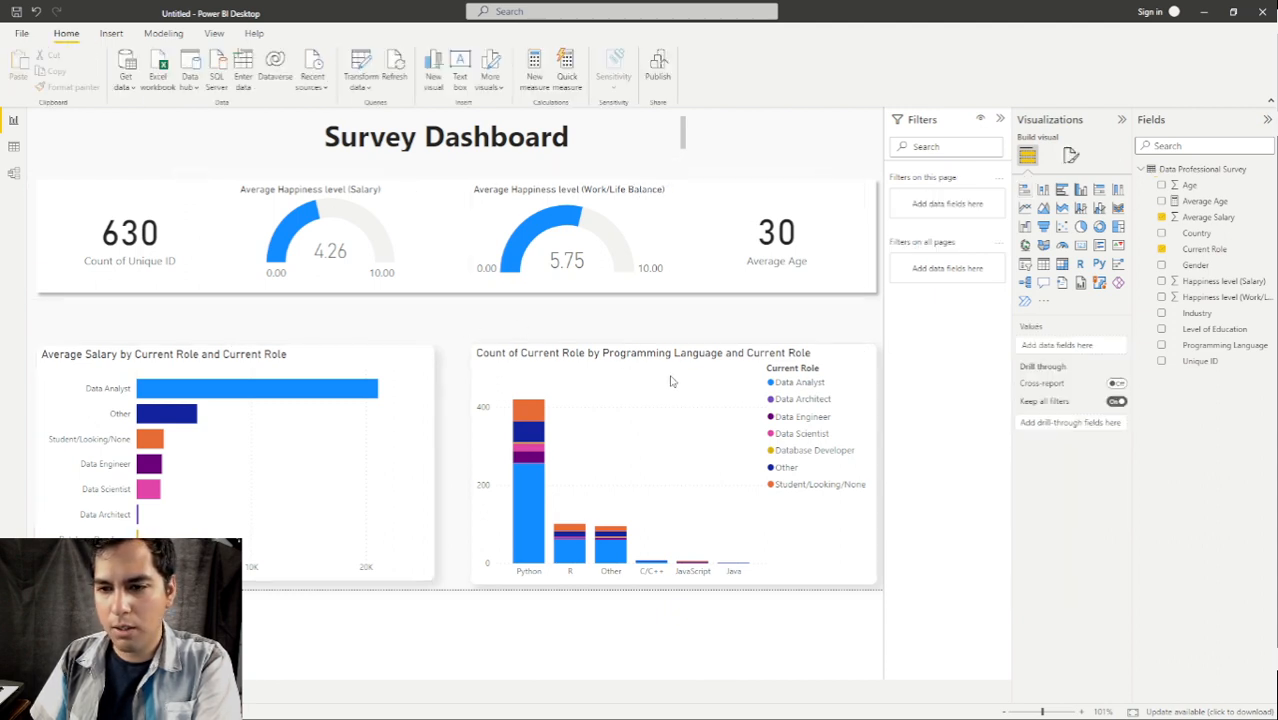
Recheck the Programming Language chart's interaction with the Count of Unique ID card.
click(671, 381)
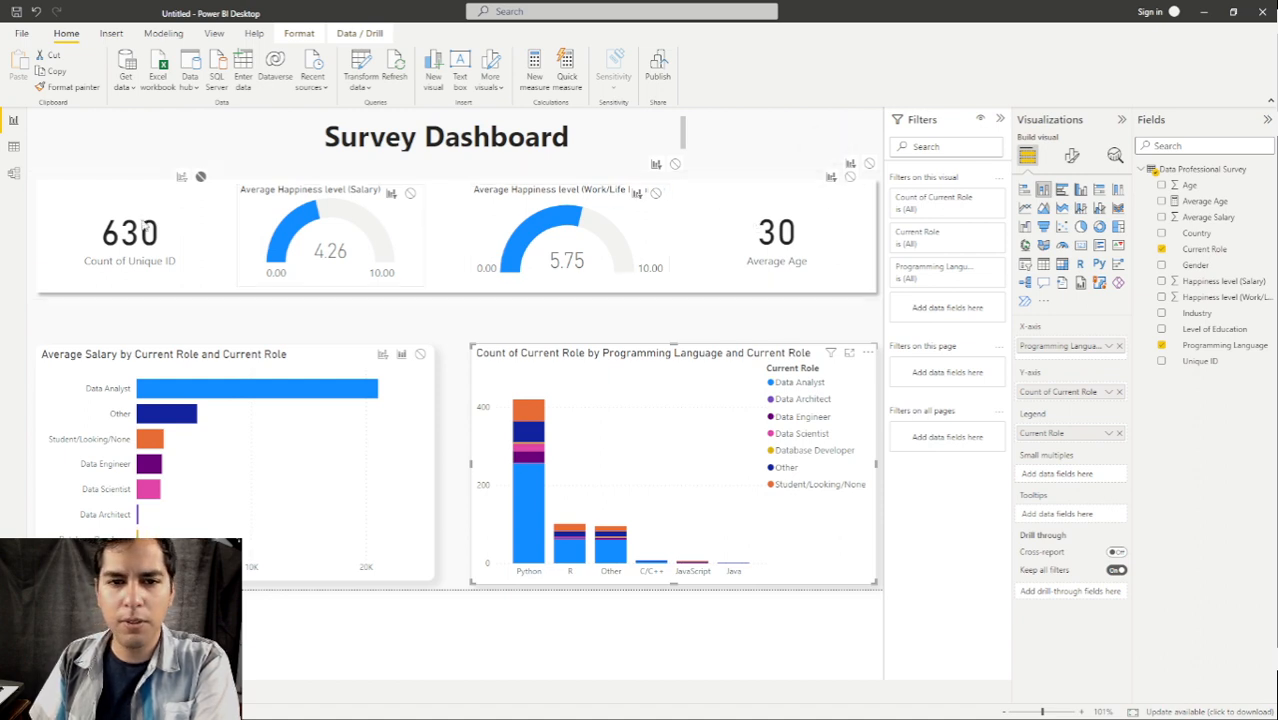
click(386, 330)
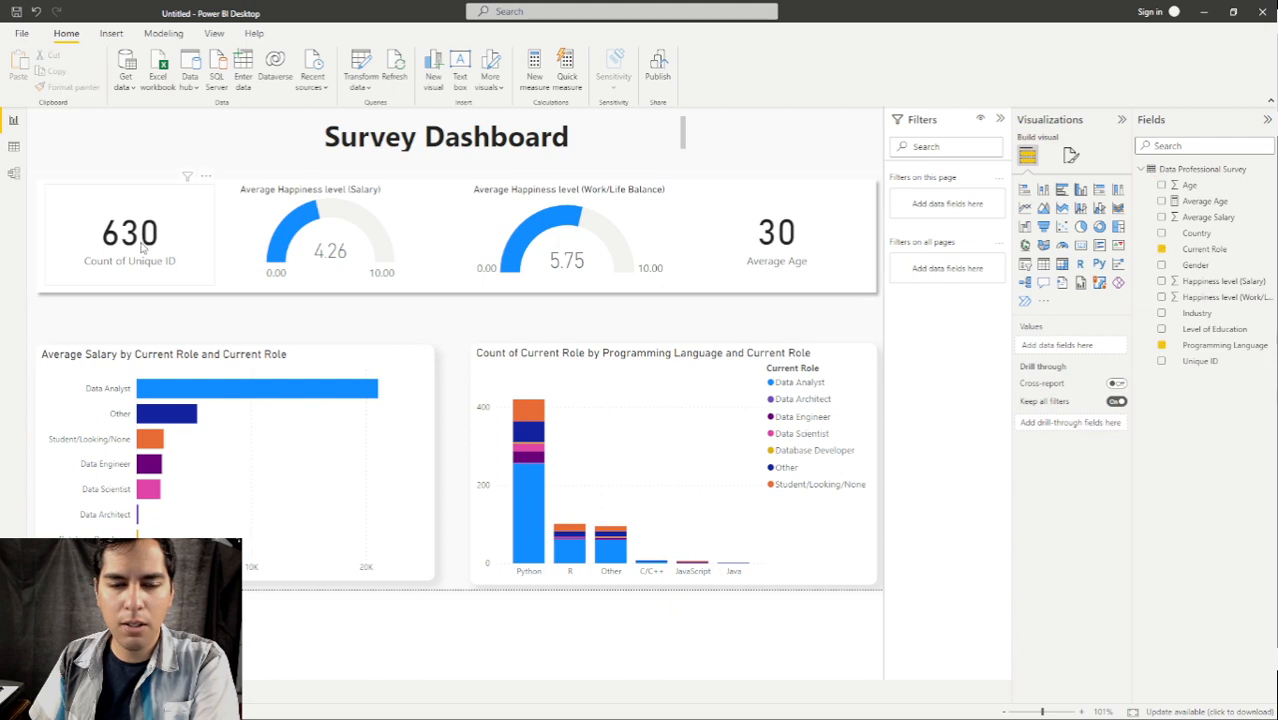
Look through the Count of Unique ID card's formatting options, including callout value, category label and title, for a way to rename its label.
click(165, 255)
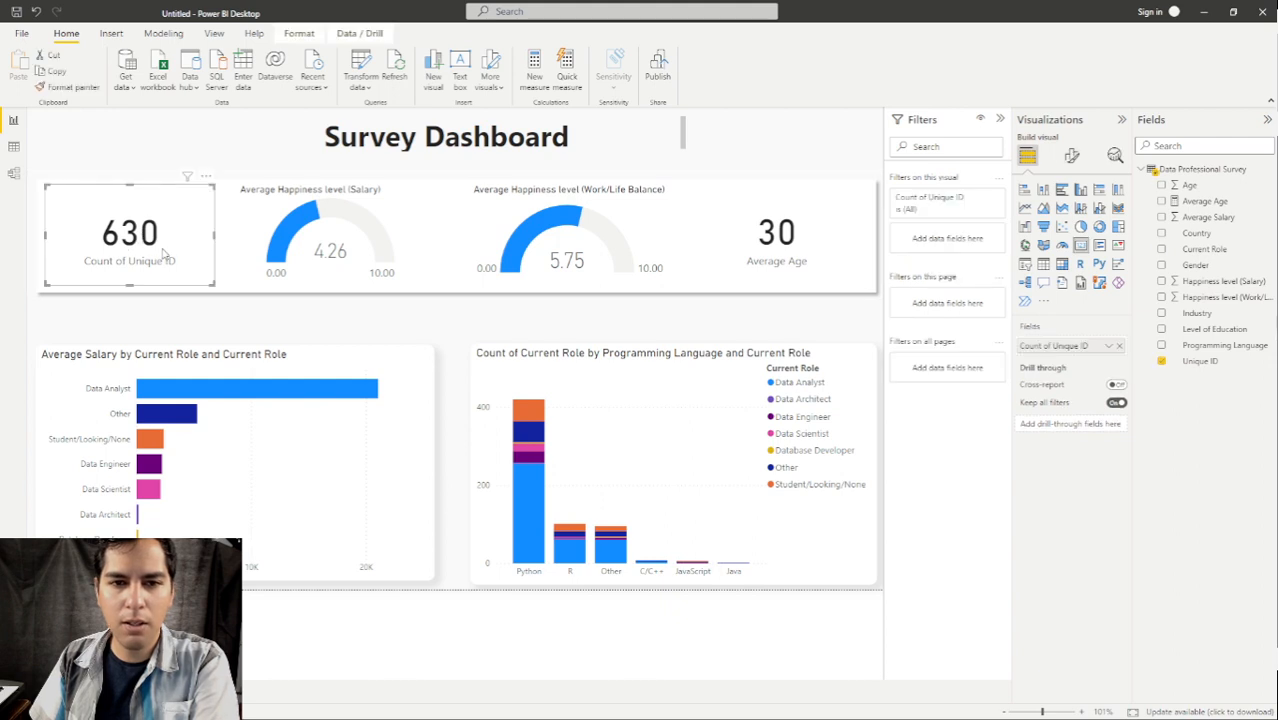
click(1070, 154)
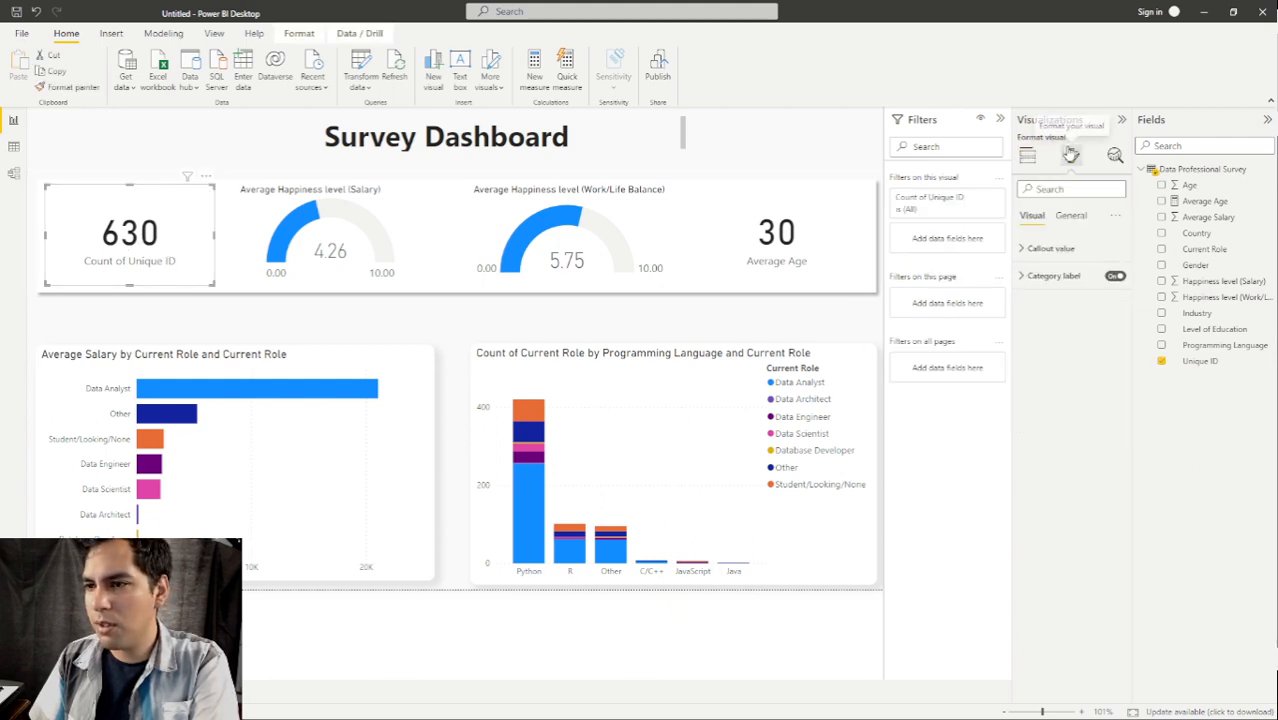
click(1024, 274)
click(1026, 274)
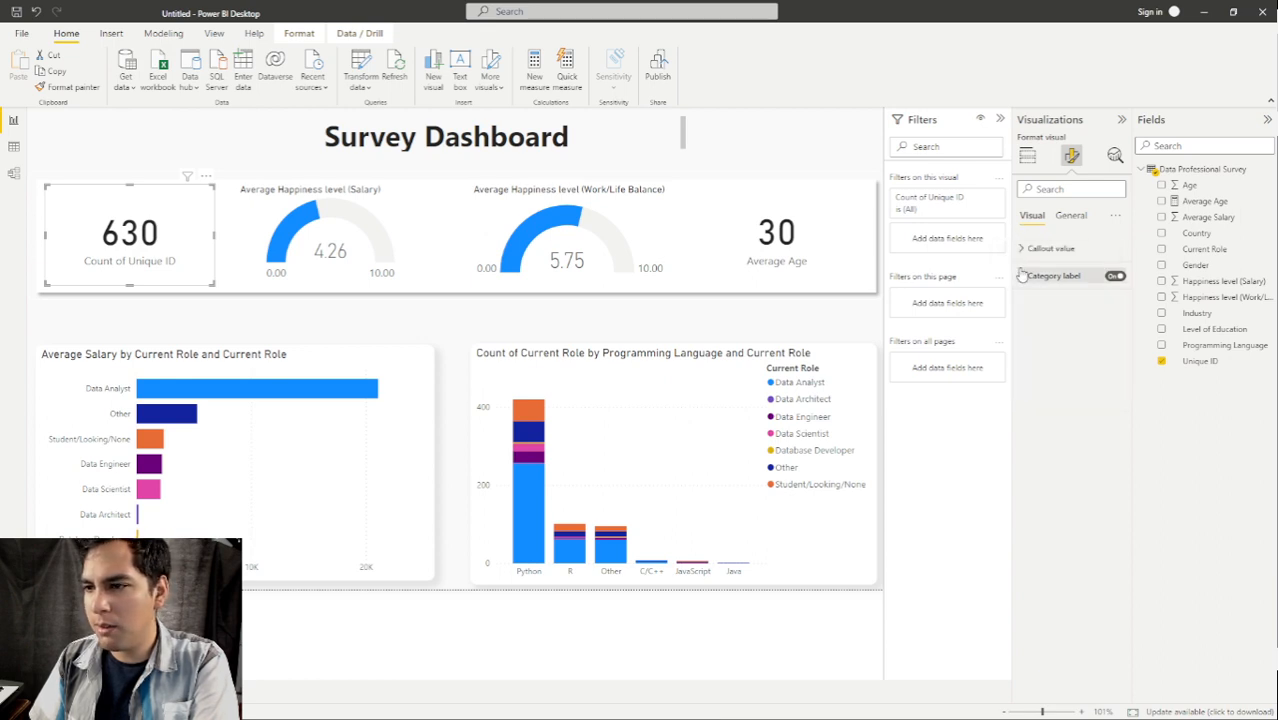
click(1024, 250)
click(1024, 249)
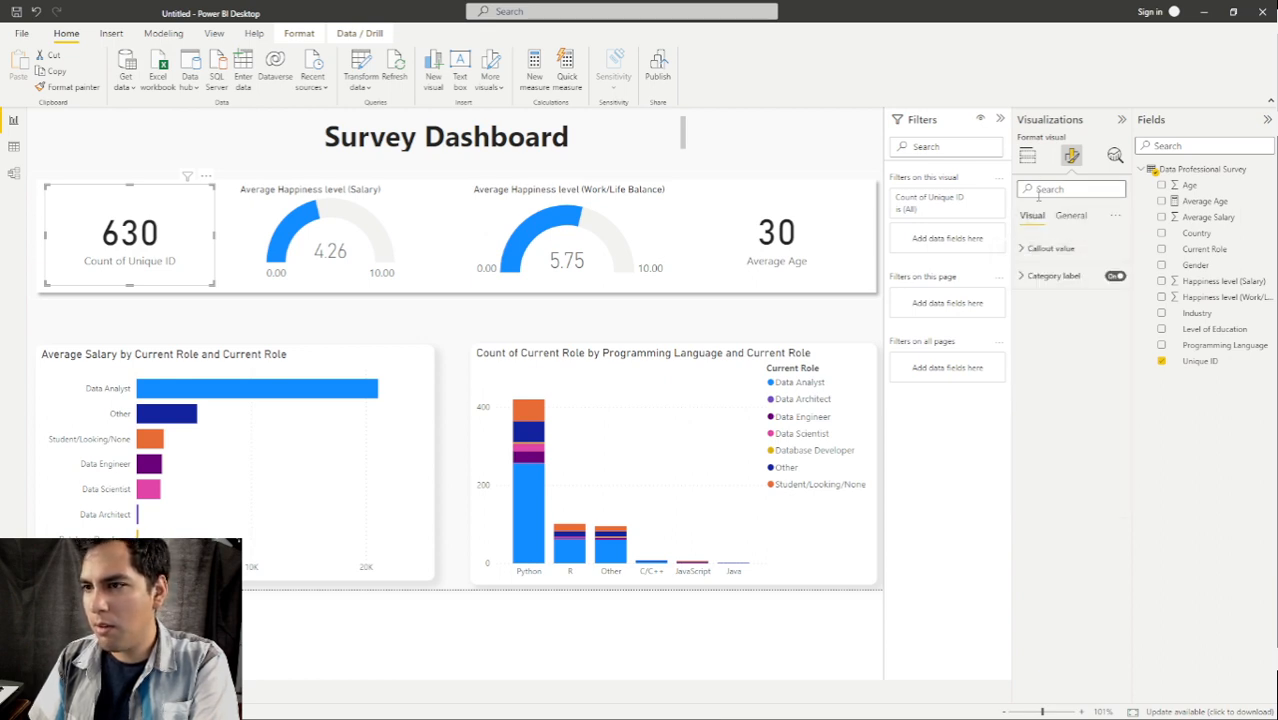
click(1070, 215)
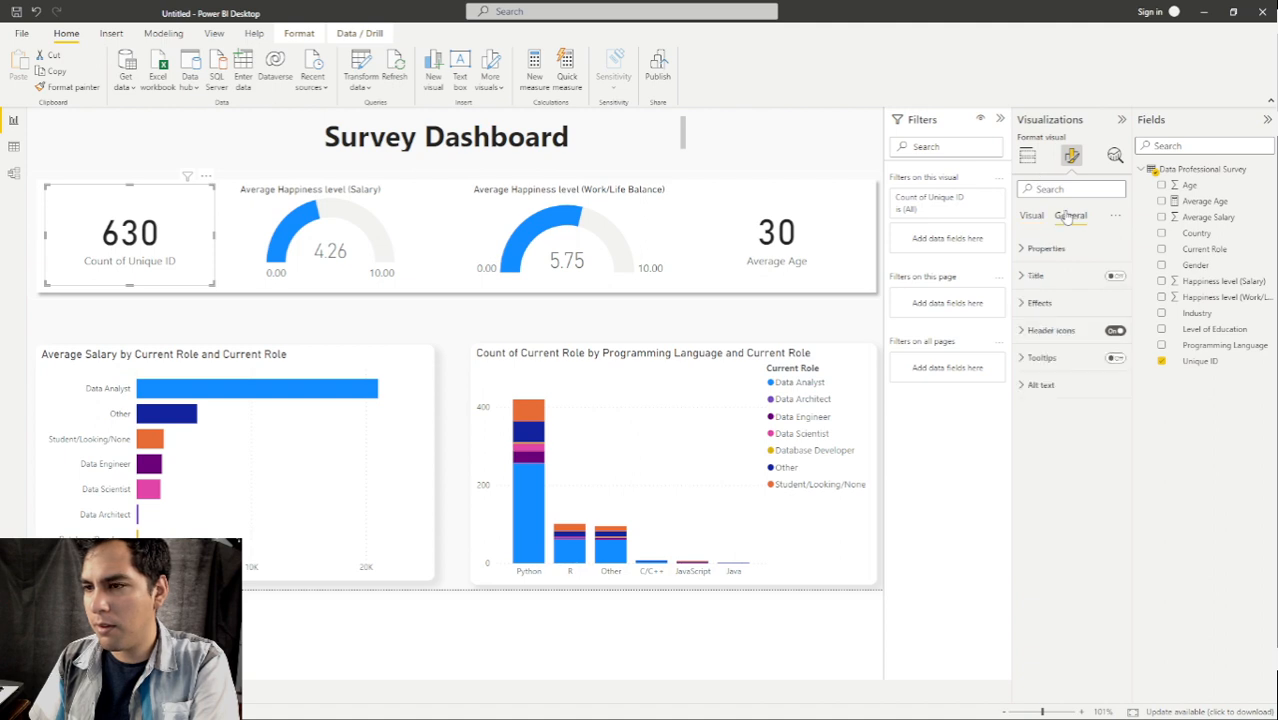
click(1021, 277)
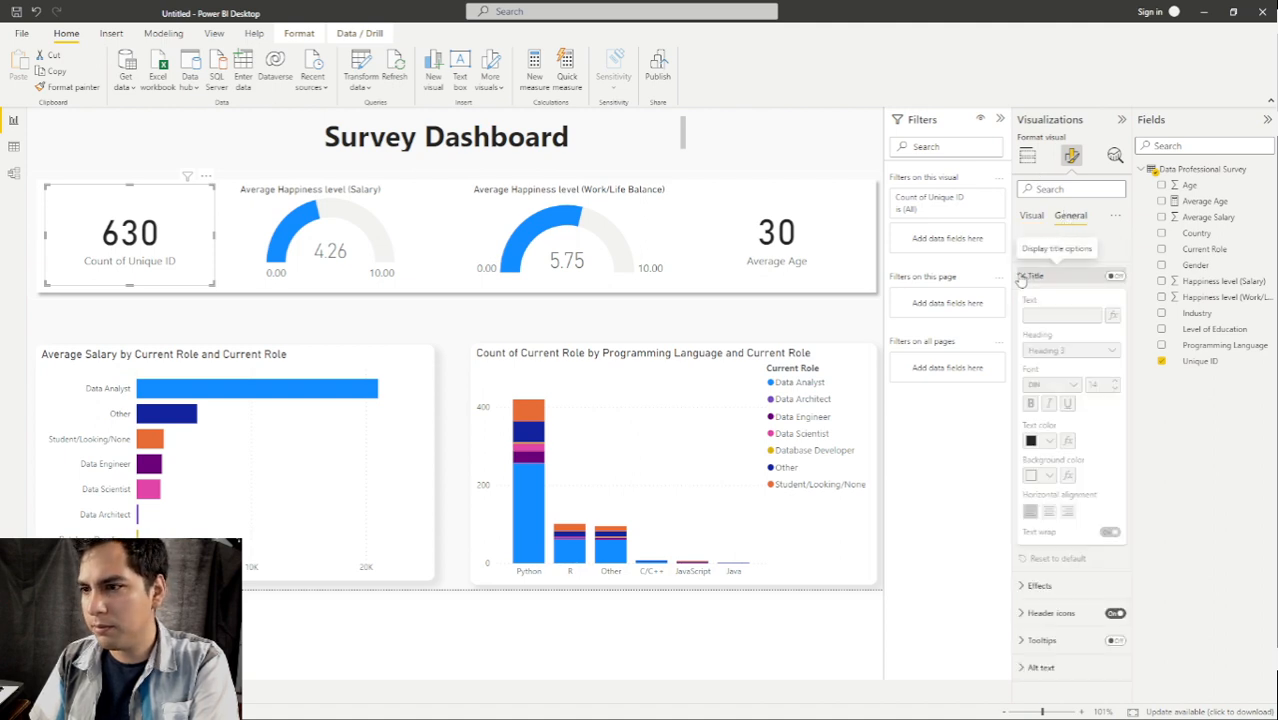
click(1021, 277)
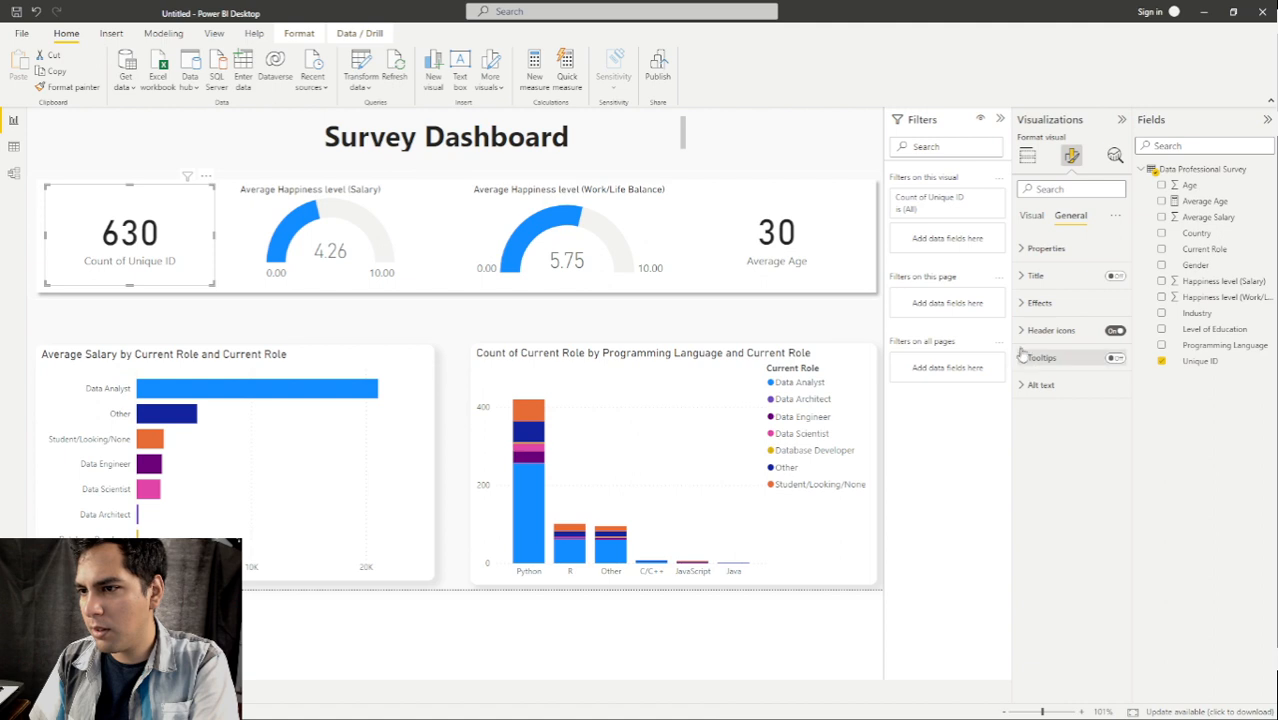
click(1031, 216)
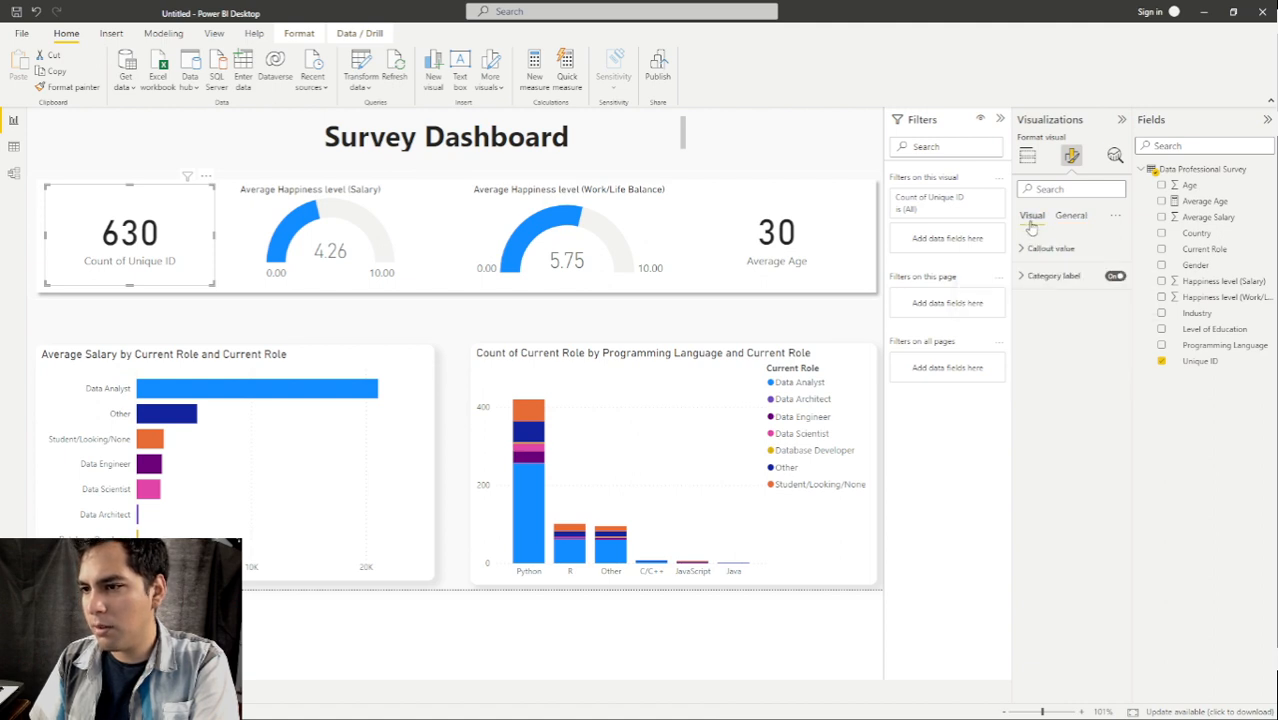
Rename the card's Count of Unique ID field to "Number of people" for this visual only and leave nothing selected.
click(1027, 155)
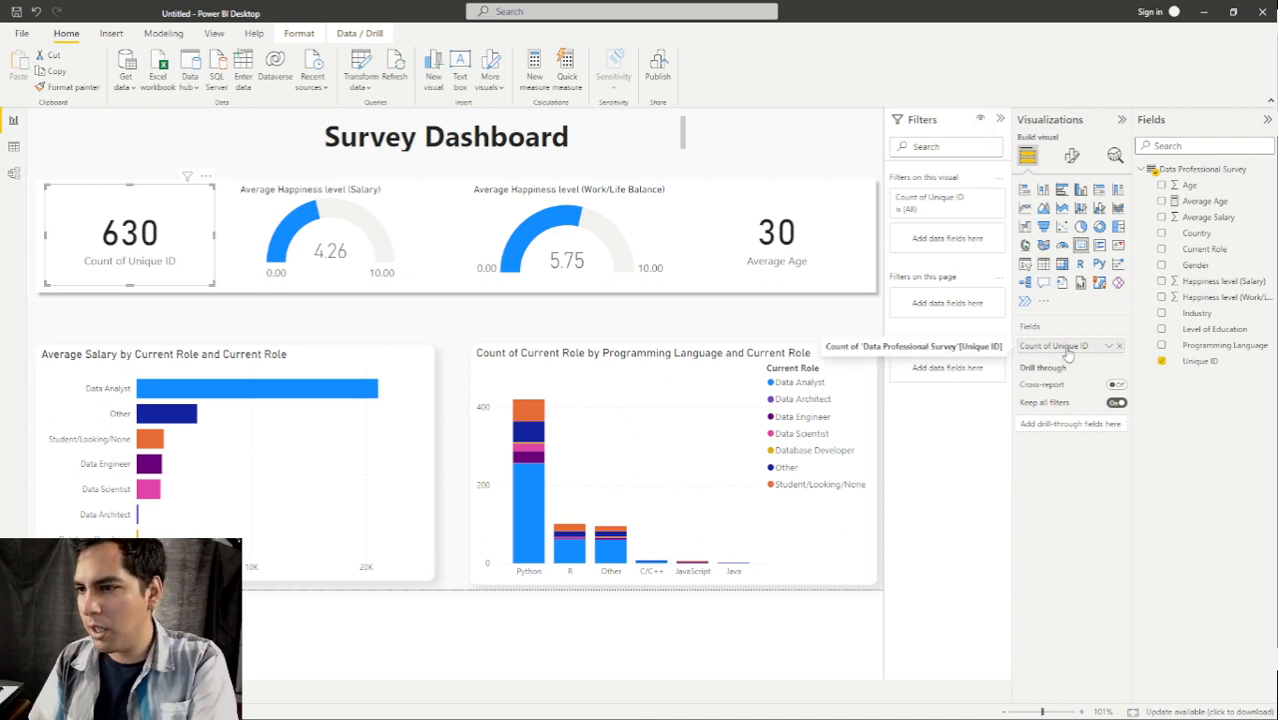
click(1108, 346)
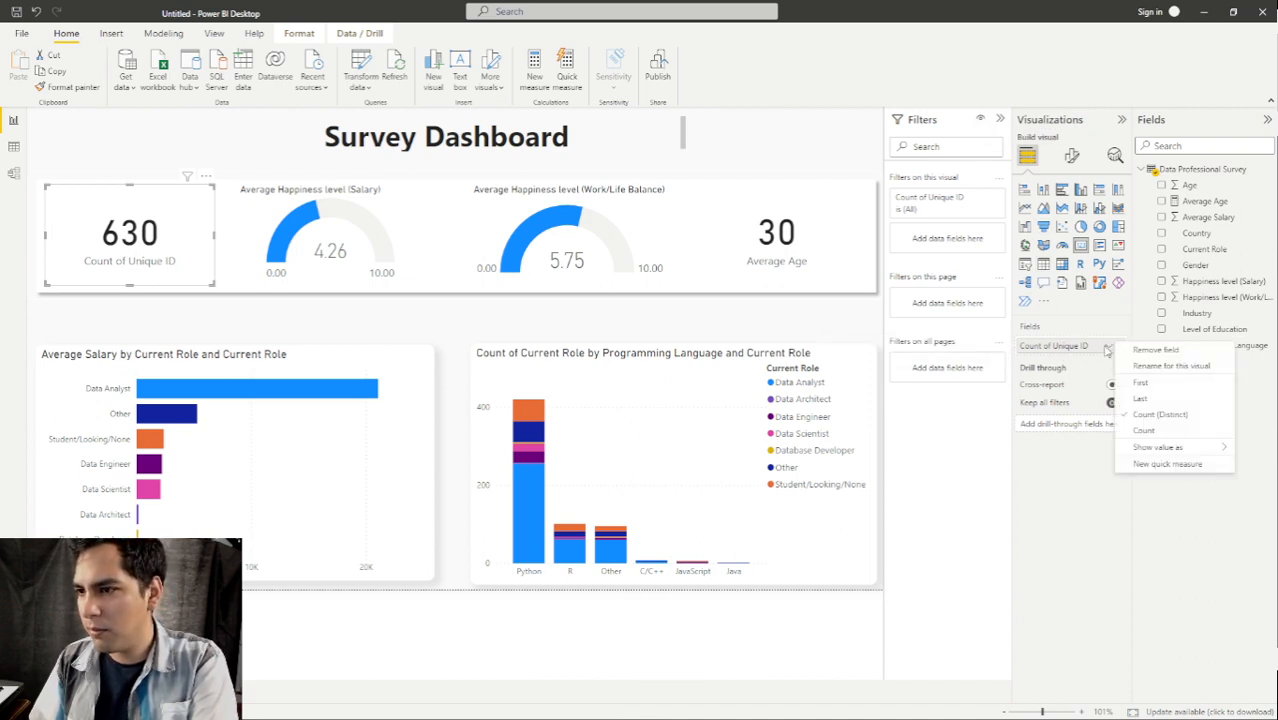
click(1200, 369)
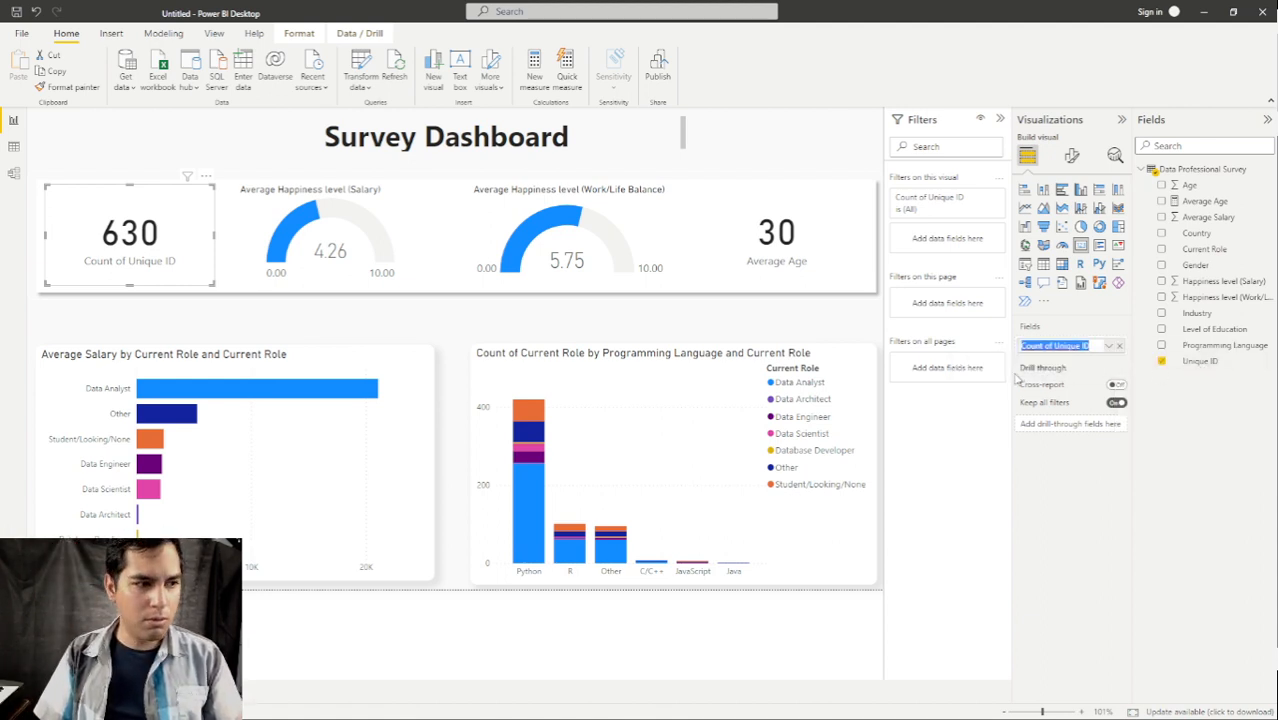
text(S)
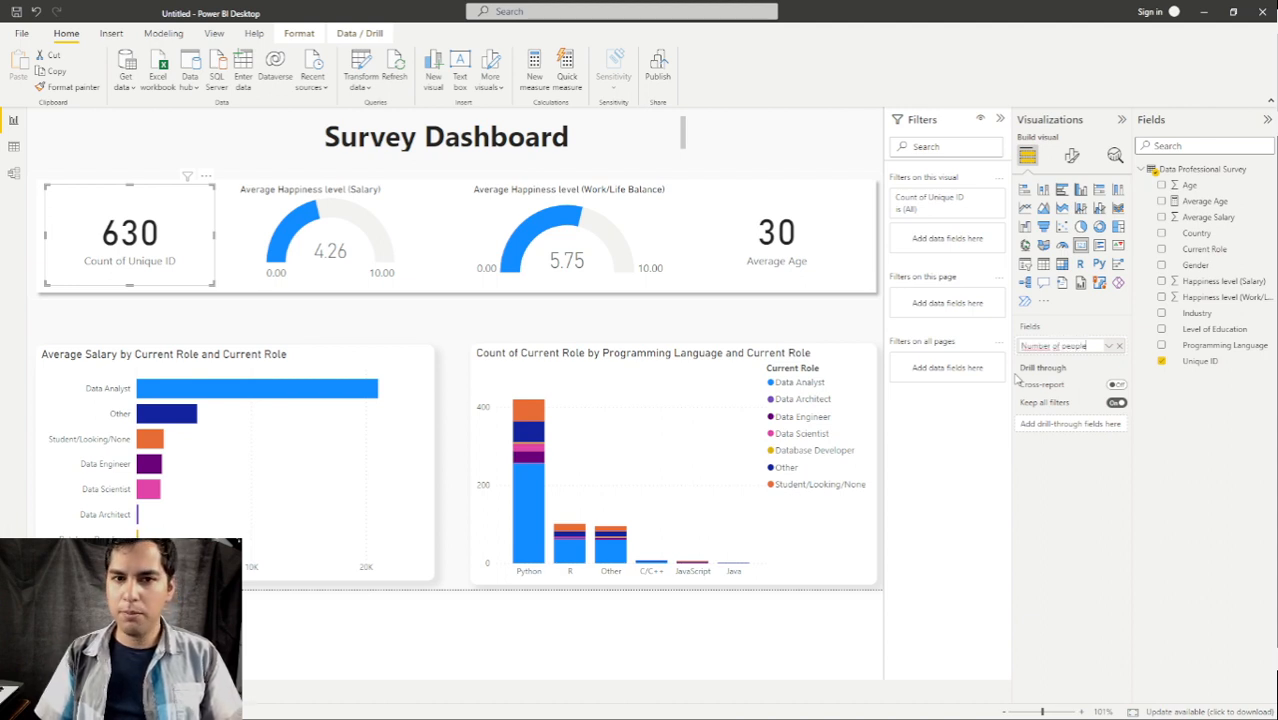
key(Return)
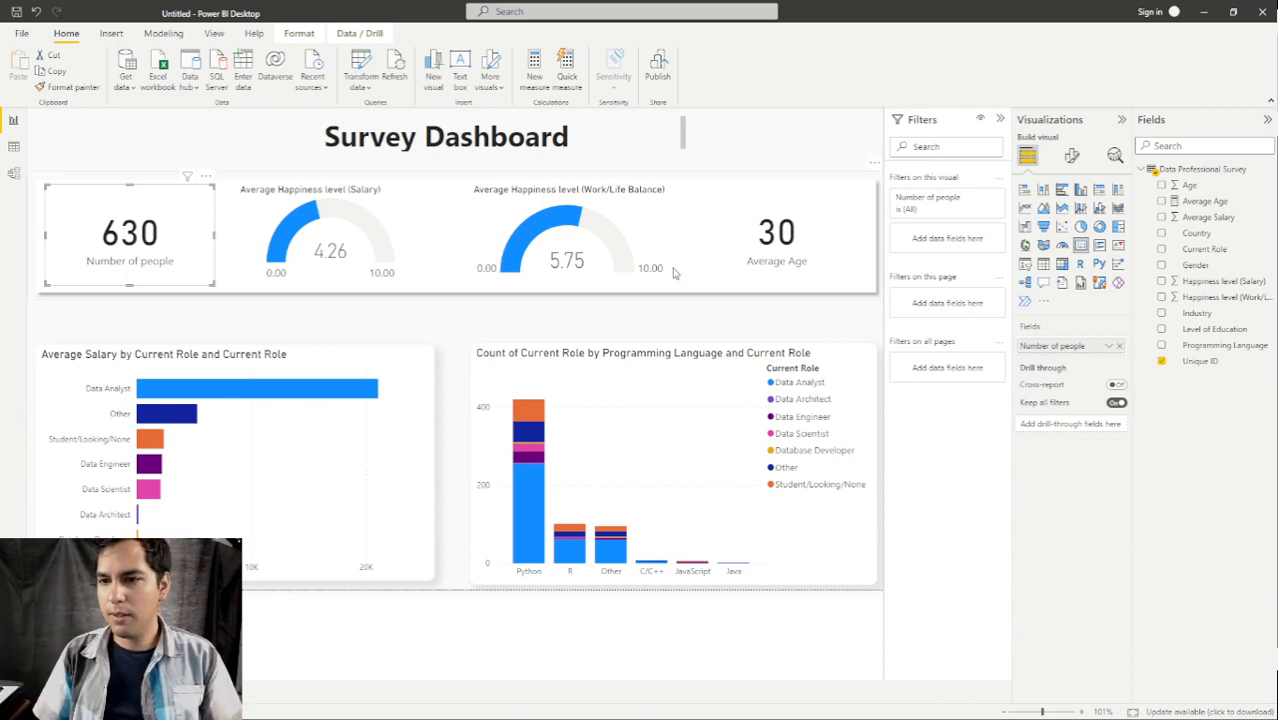
click(488, 333)
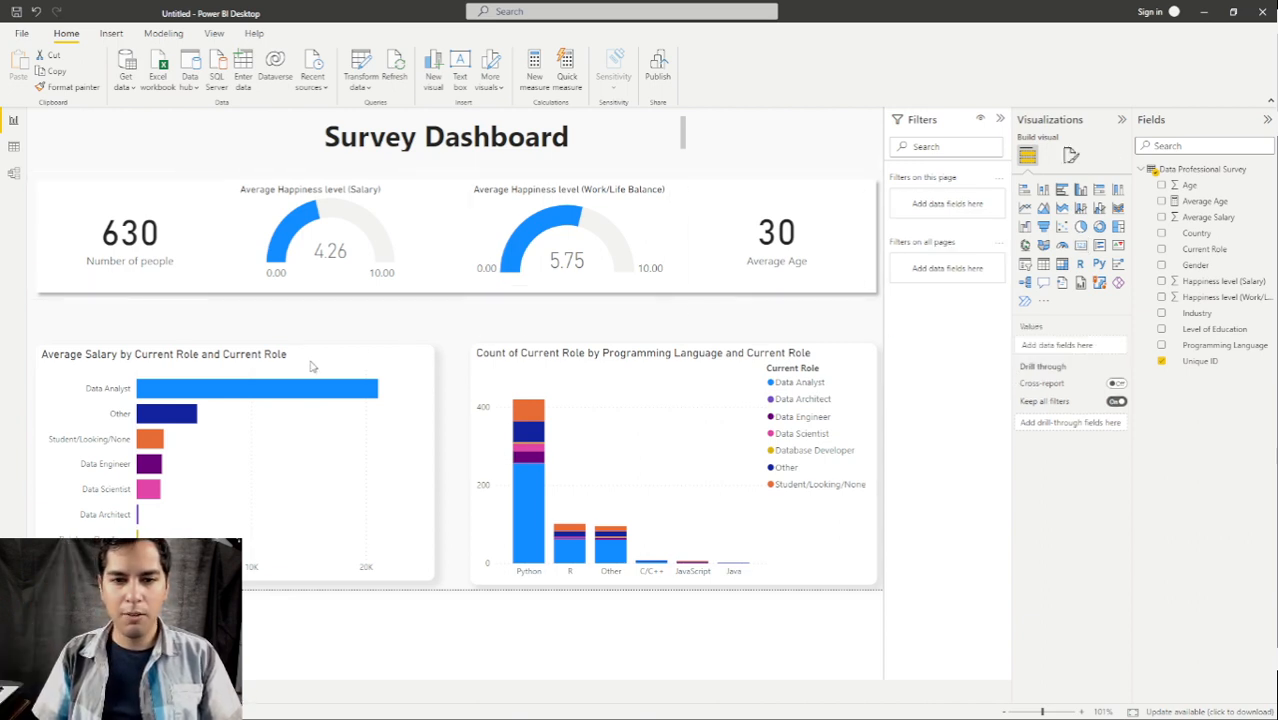
Highlight the Data Analyst, Data Engineer, Data Scientist and Other salary bars in turn to check the cross-filtering, then clear the highlight.
click(182, 395)
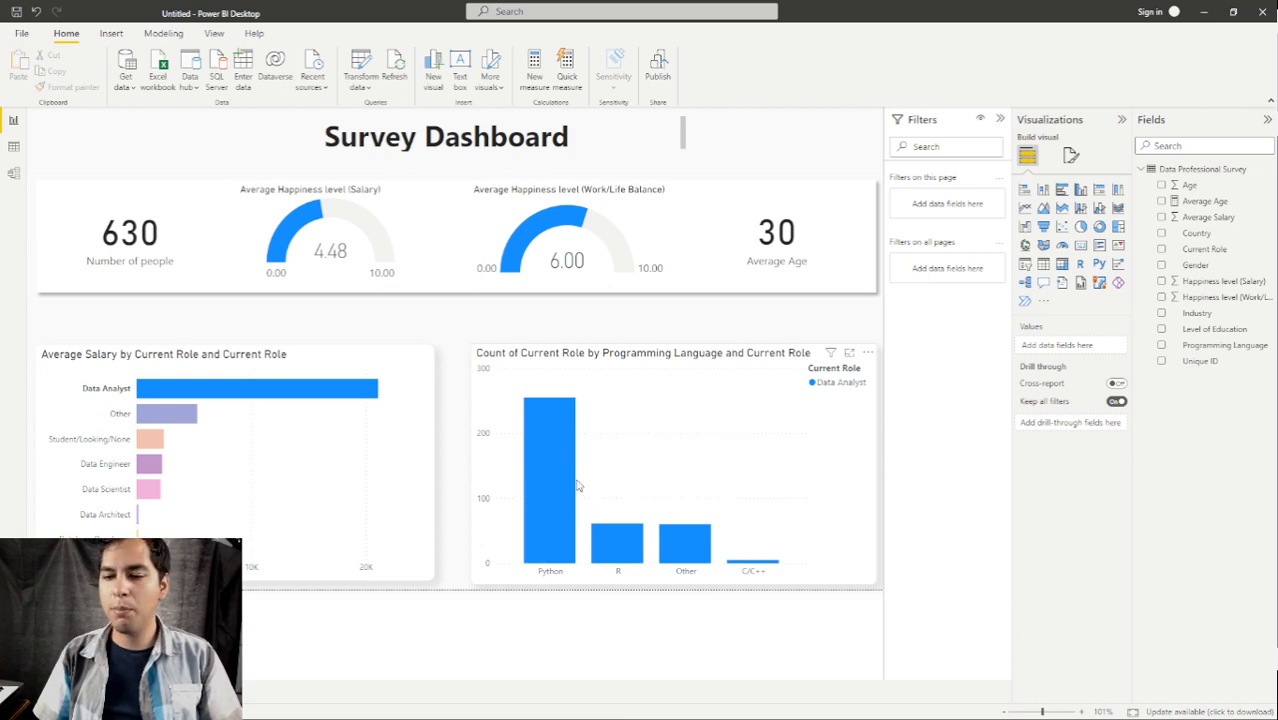
click(150, 464)
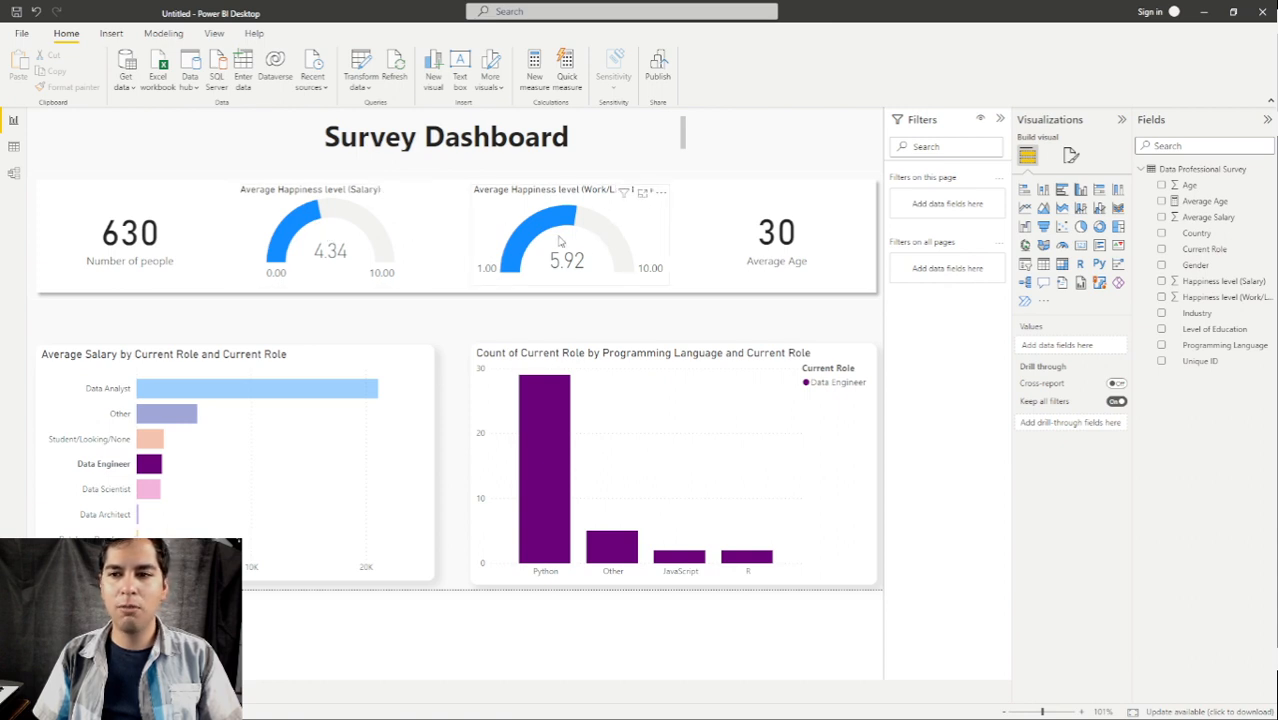
click(148, 488)
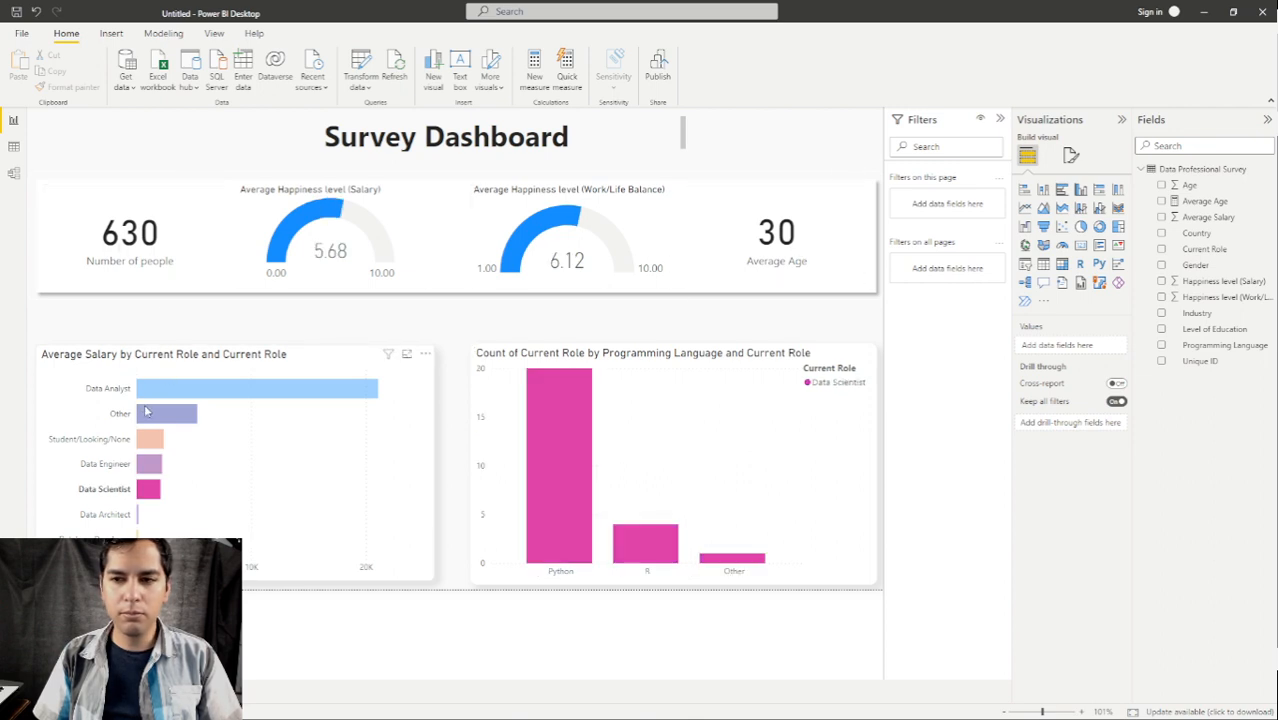
click(150, 412)
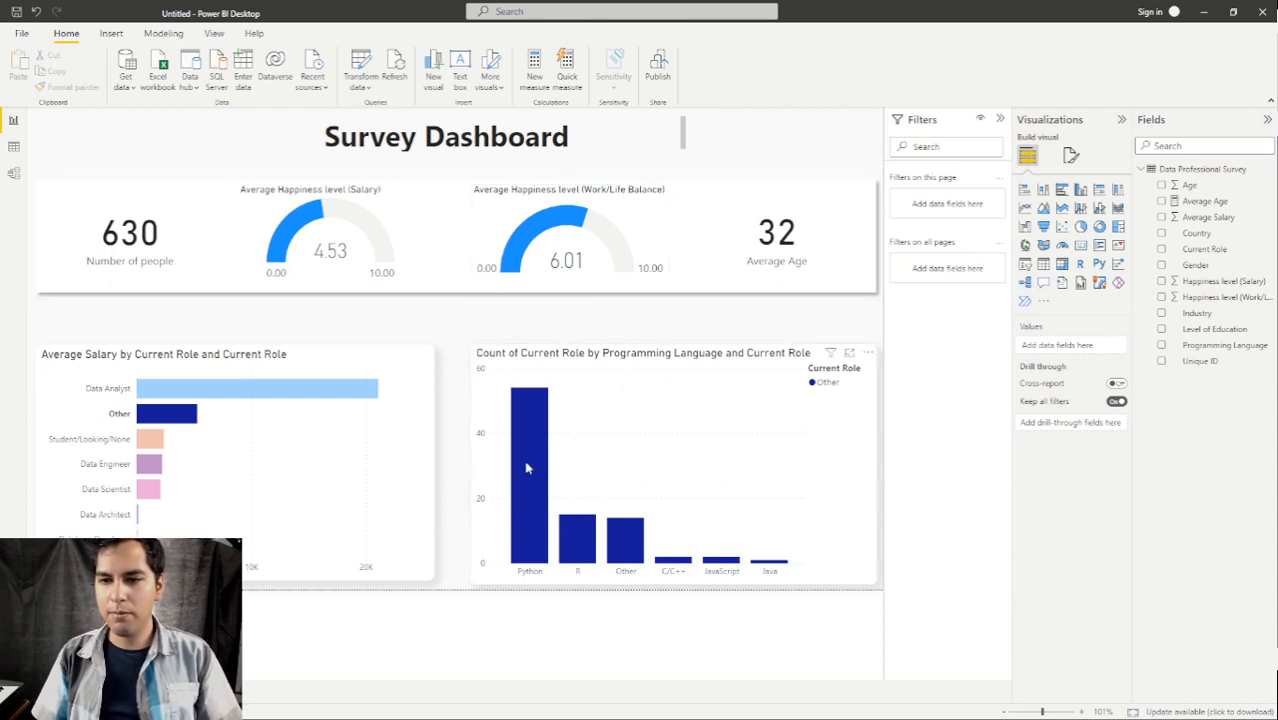
click(190, 410)
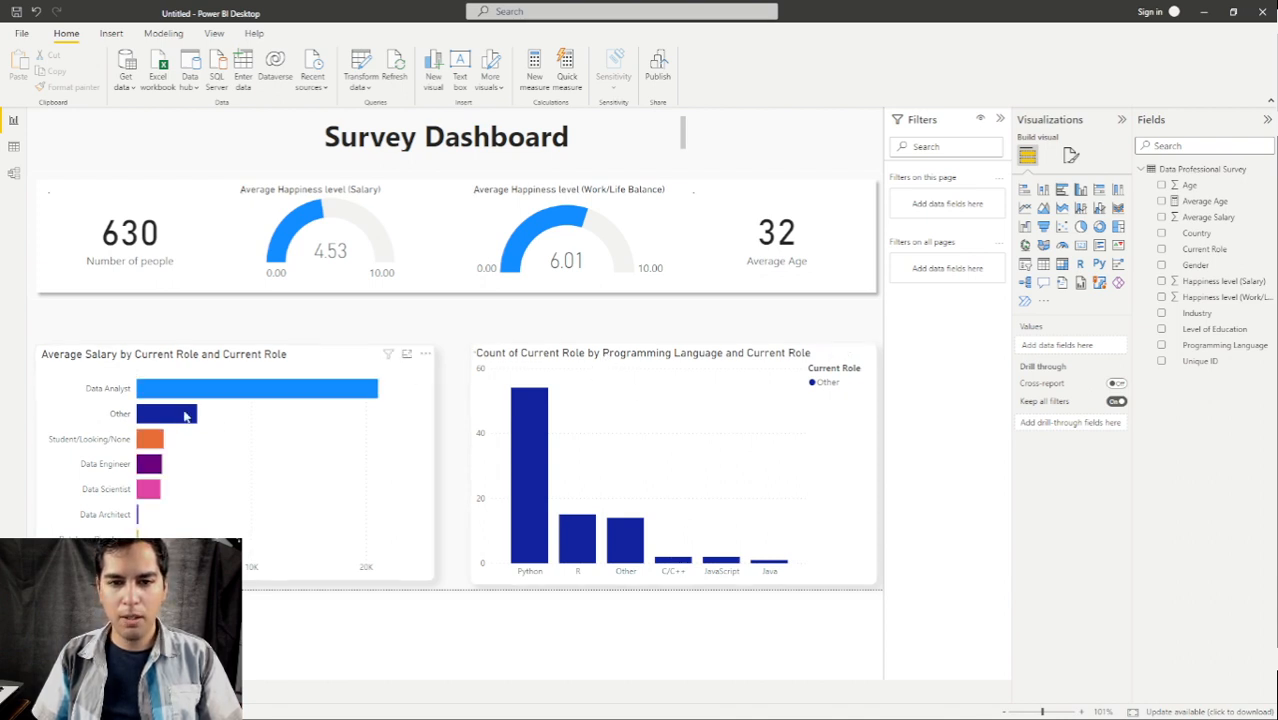
Replace the title of the programming language column chart with "Prgramiing Langeague per Role".
click(612, 362)
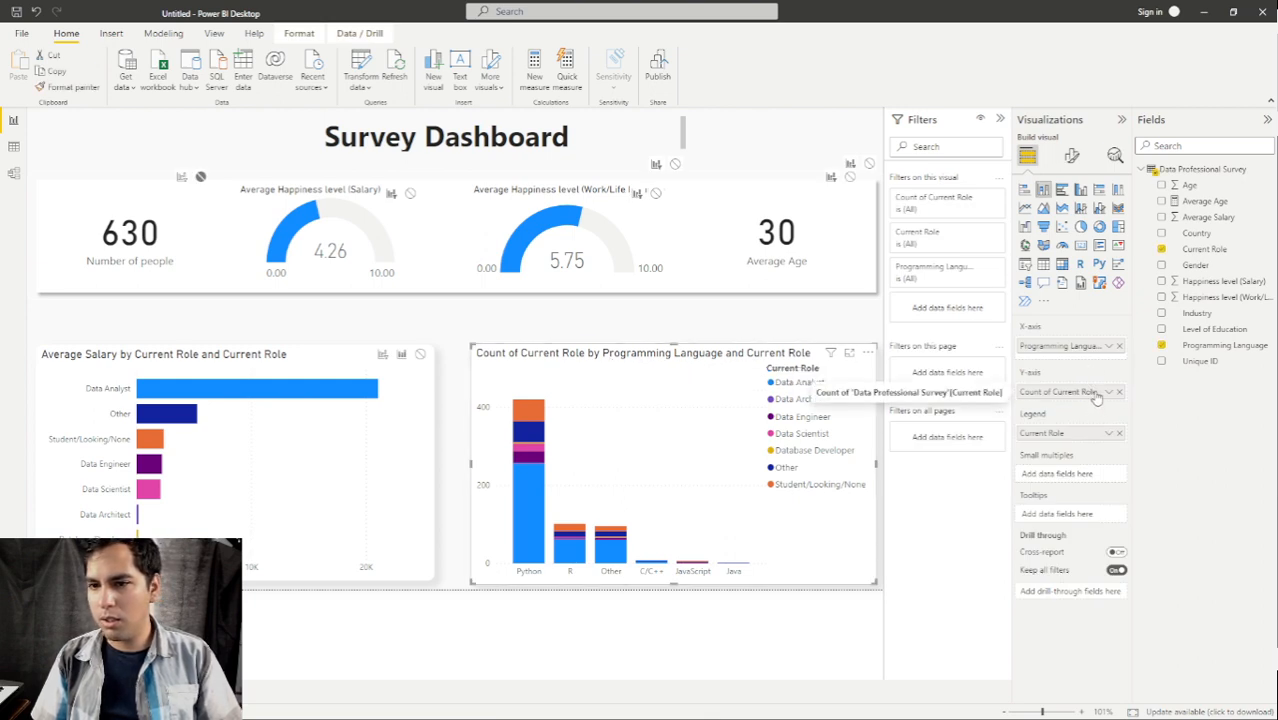
click(1074, 159)
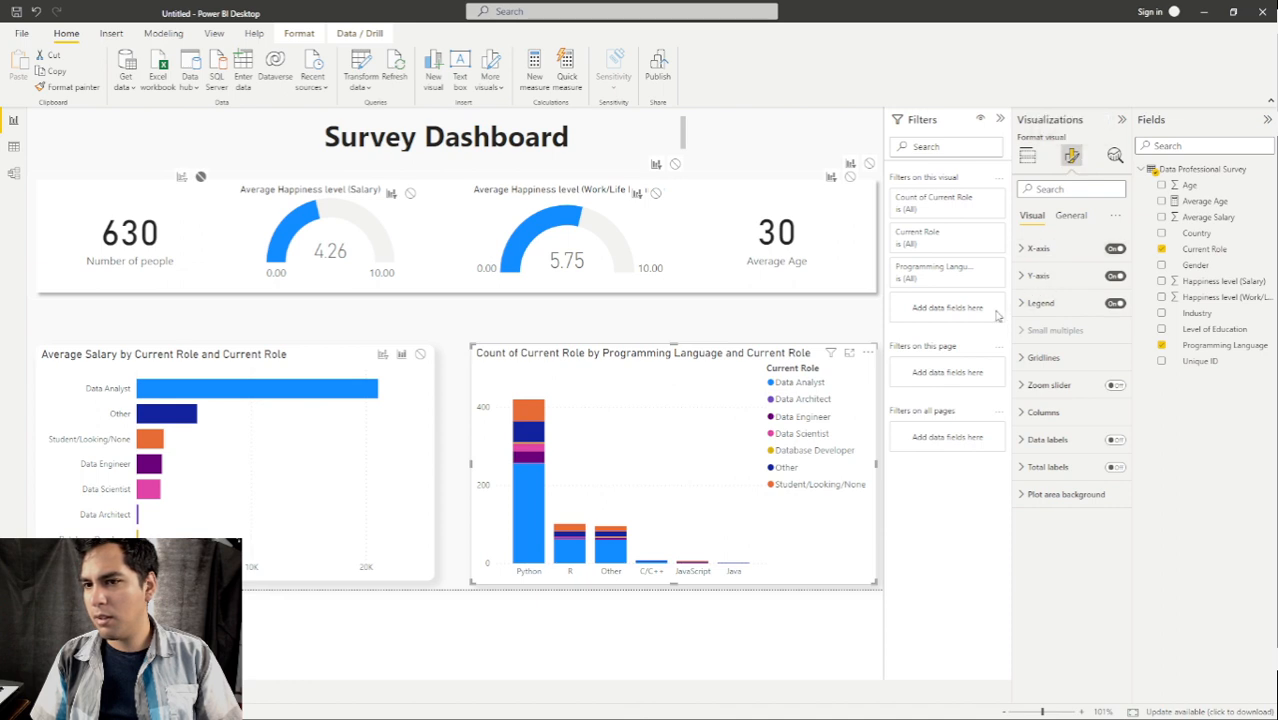
click(1068, 218)
click(1025, 276)
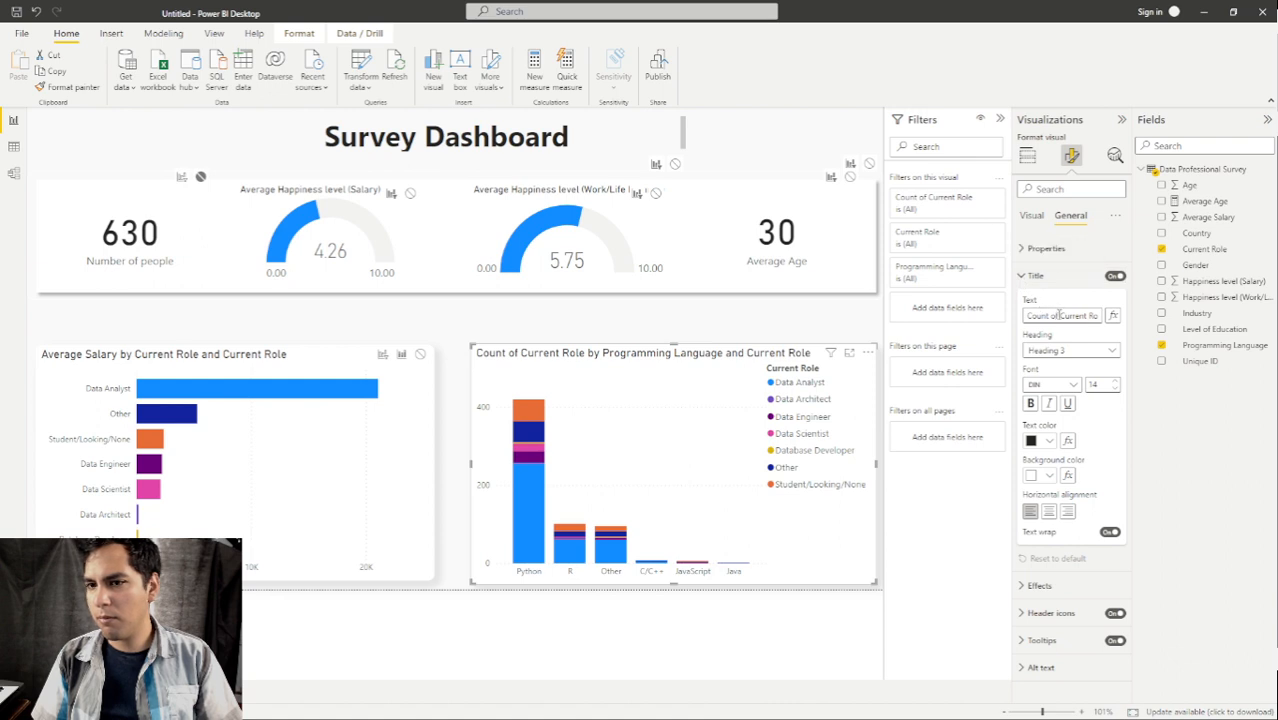
drag(1027, 316, 1255, 316)
key(BackSpace)
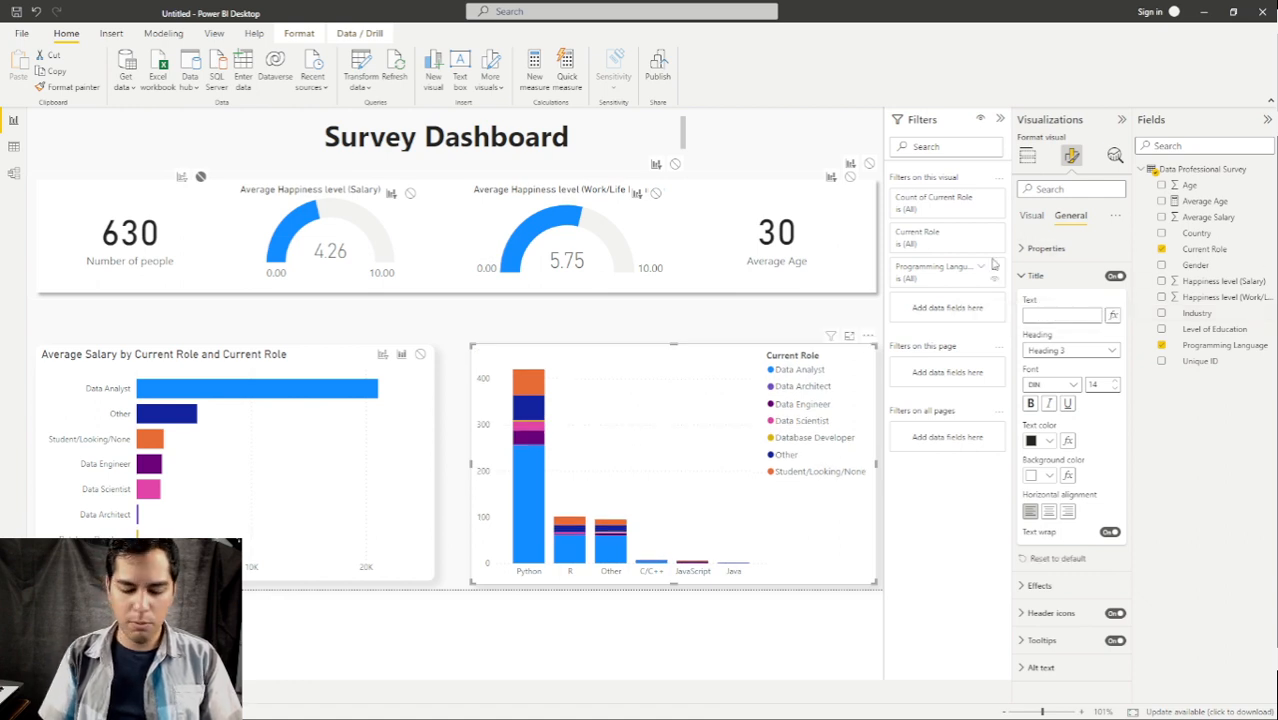
text(Pr)
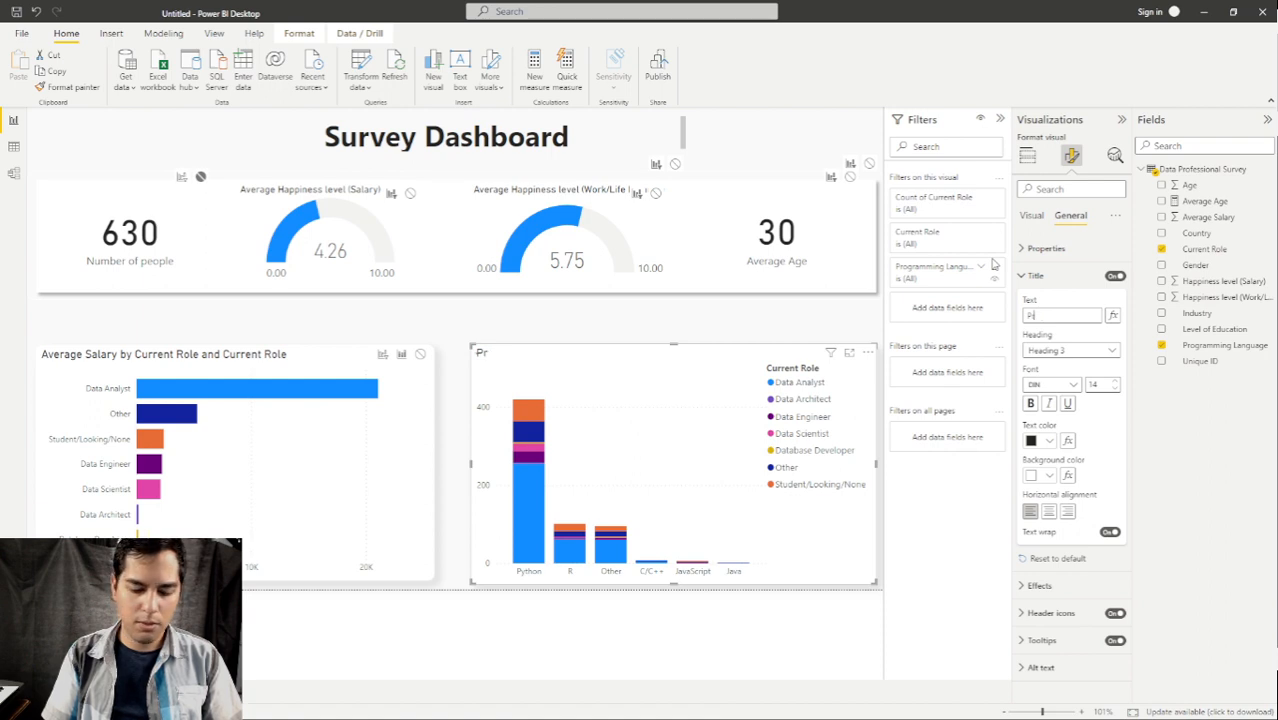
text(oramming)
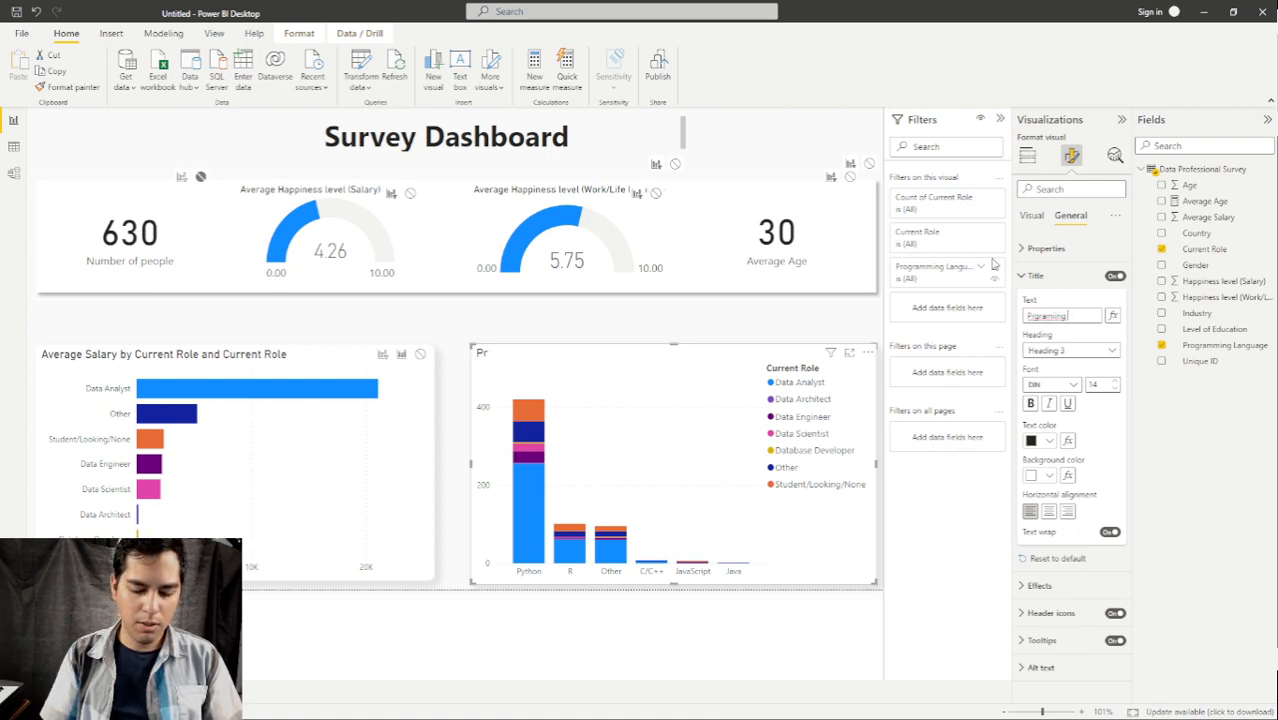
text( Langua)
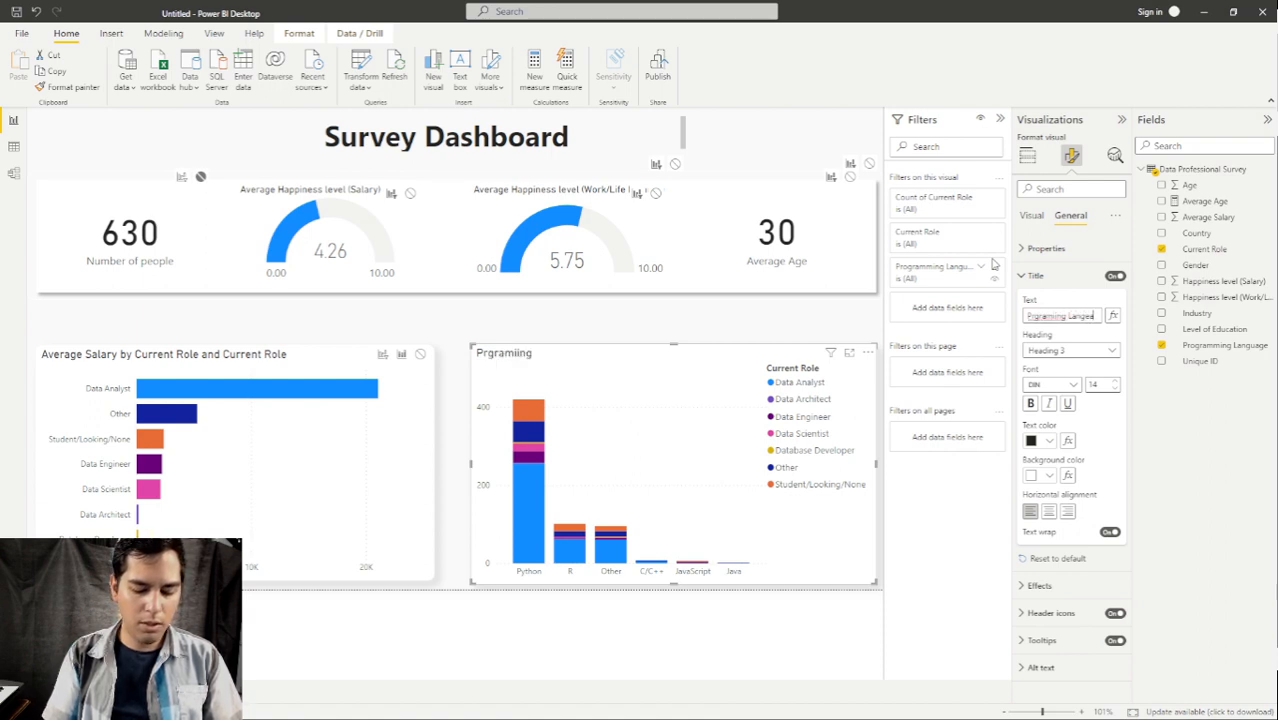
text(ge per)
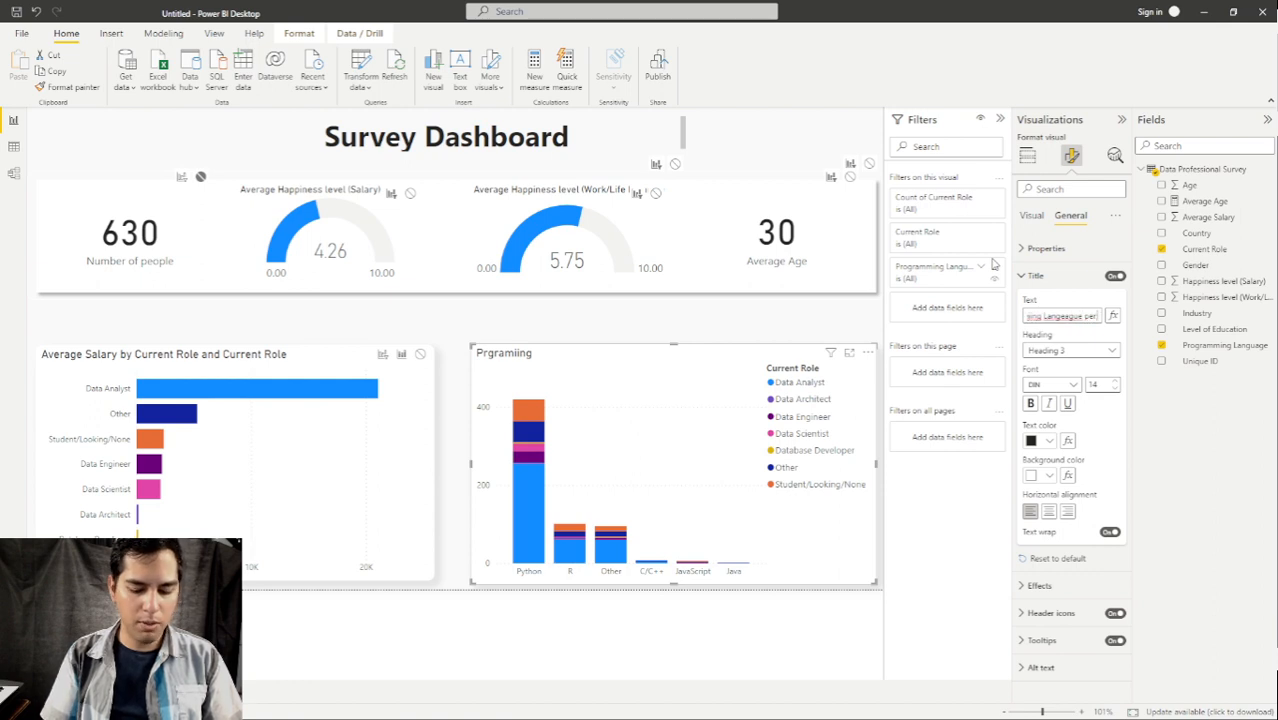
text( Role)
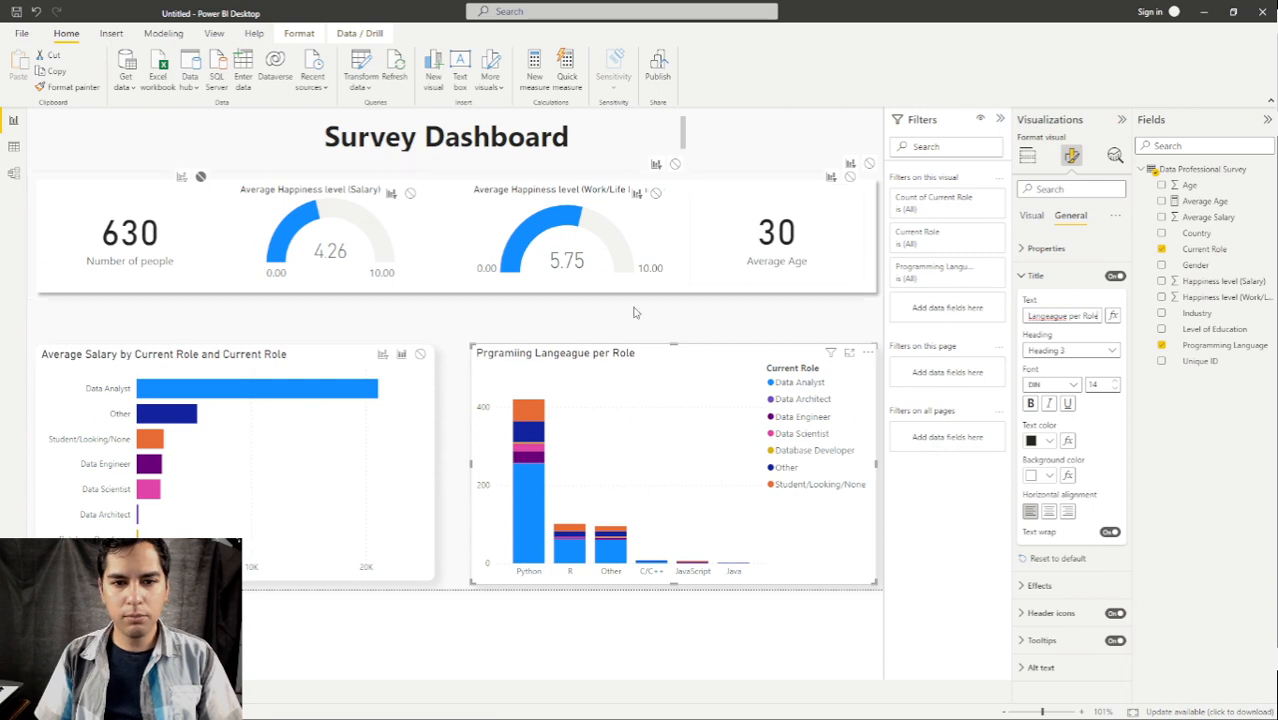
Shorten the salary bar chart's title to "Average Salary by Role" and leave nothing selected.
click(296, 362)
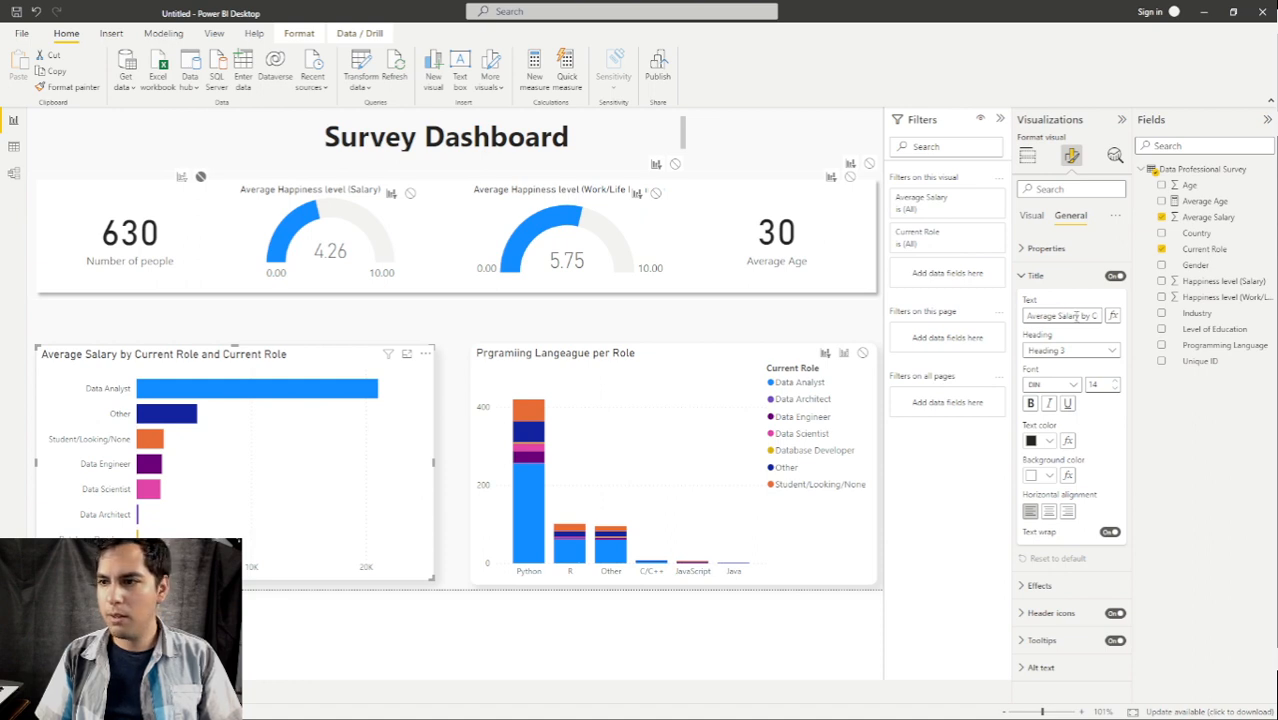
click(1093, 316)
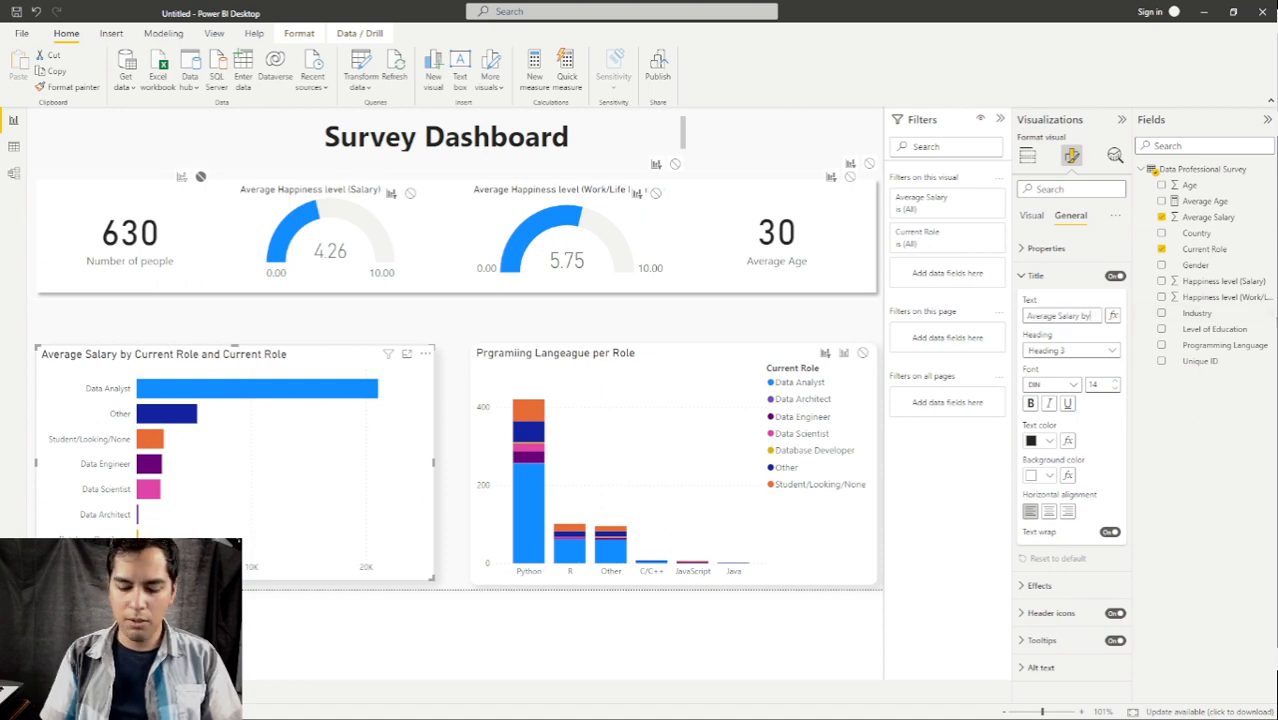
text(Role)
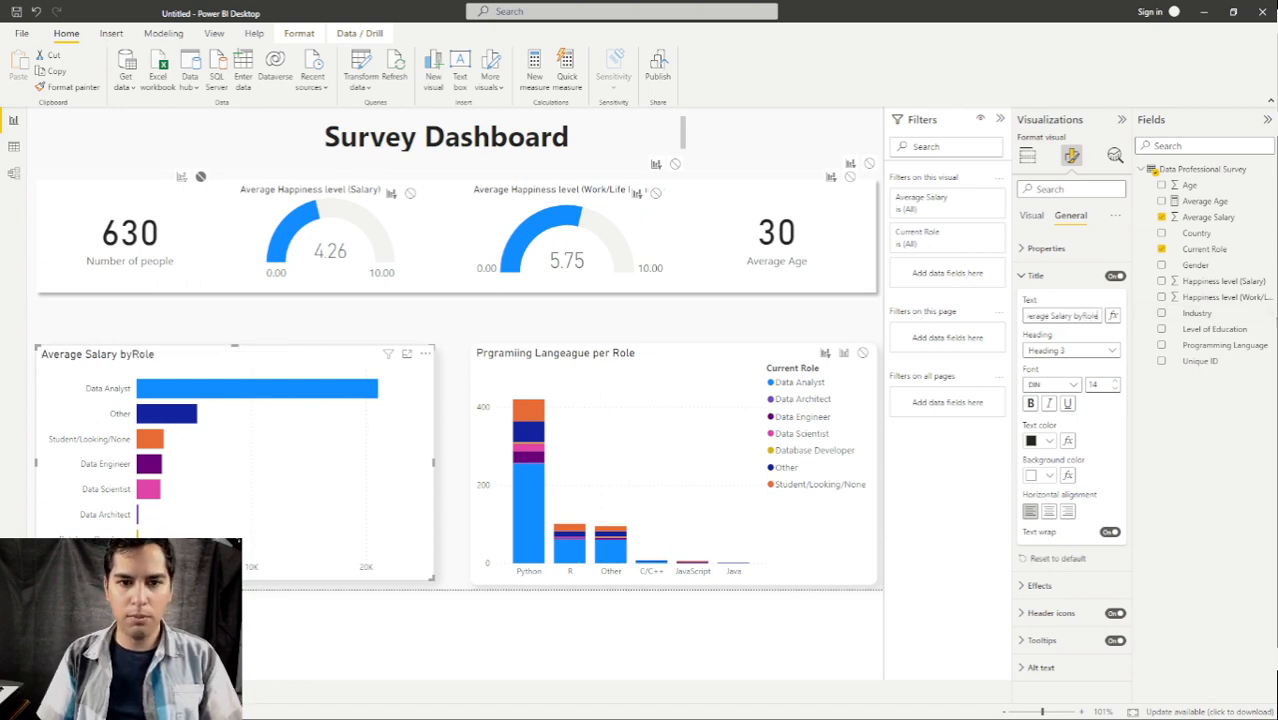
click(1085, 316)
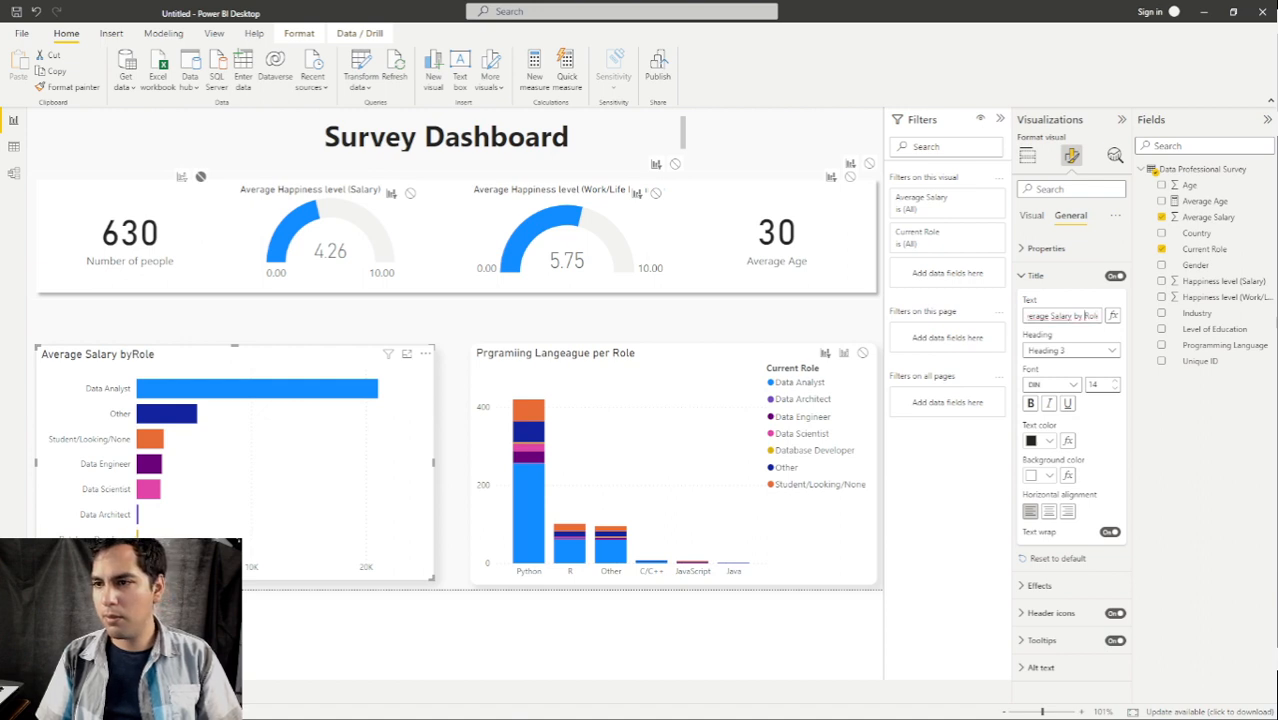
click(404, 320)
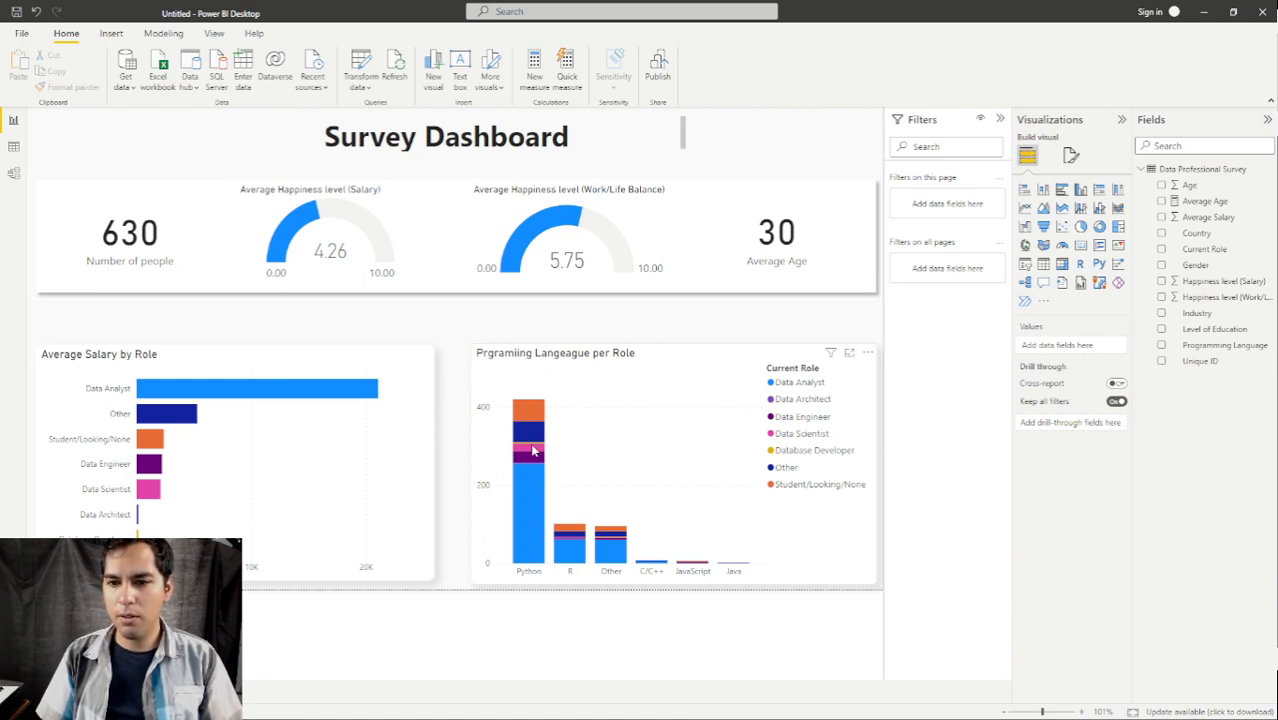
Highlight individual role segments in the Python, R and Other language columns in turn to check how they cross-filter the other visuals.
click(530, 435)
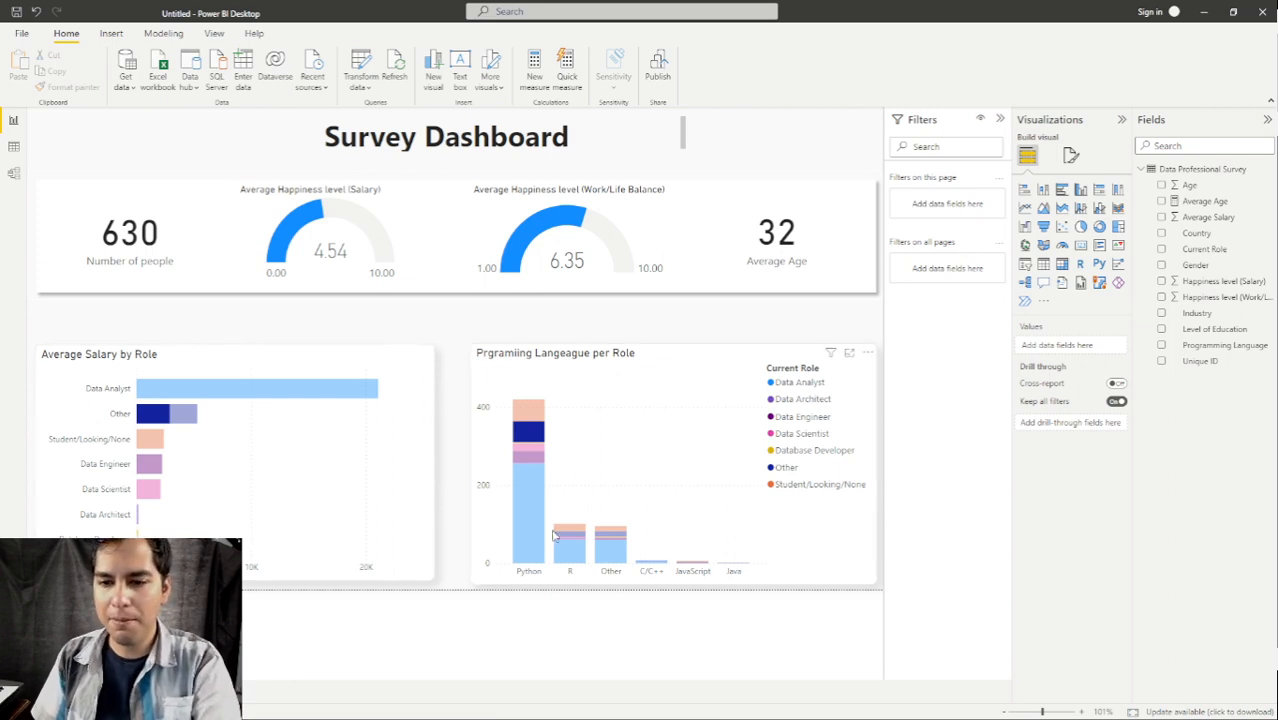
click(574, 535)
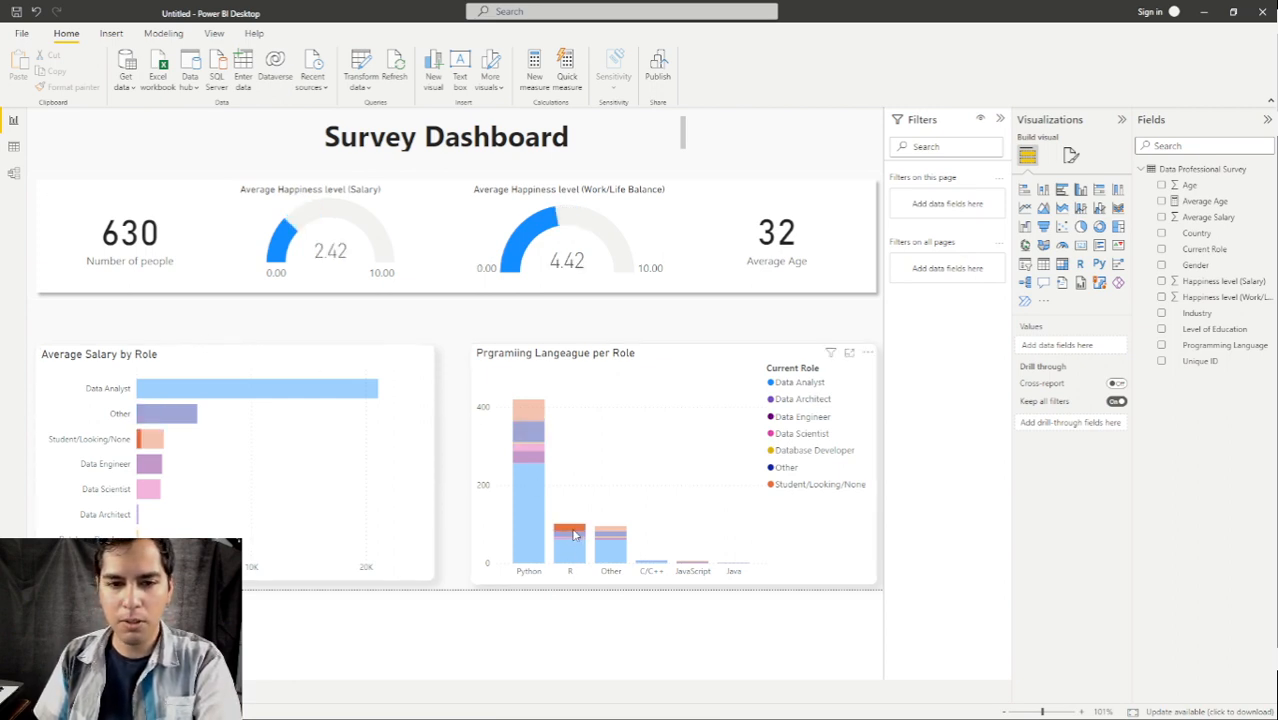
click(533, 487)
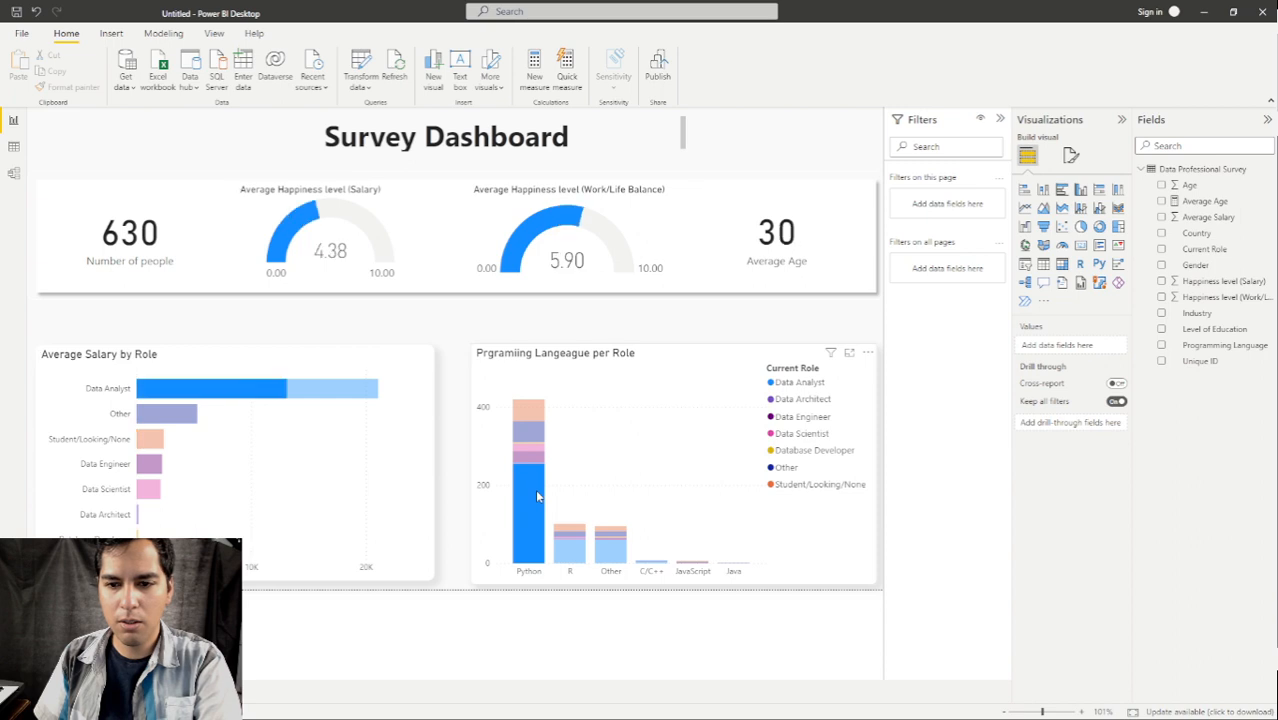
click(576, 527)
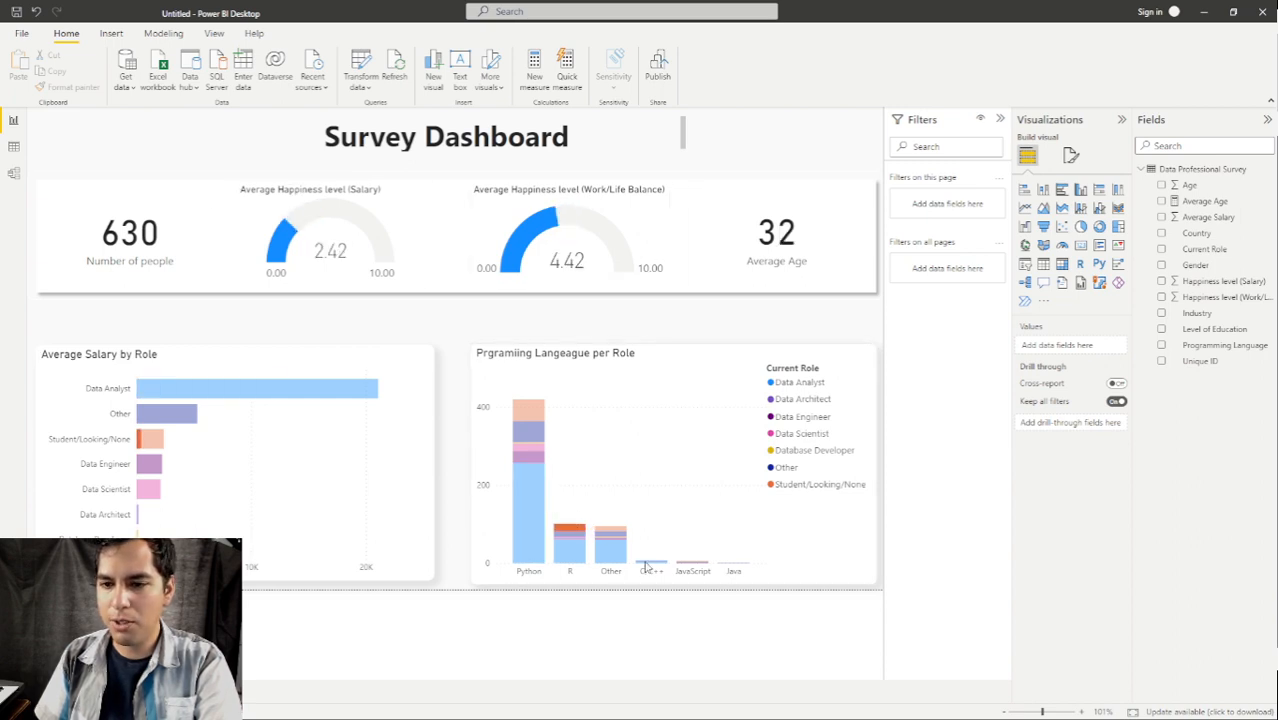
click(615, 558)
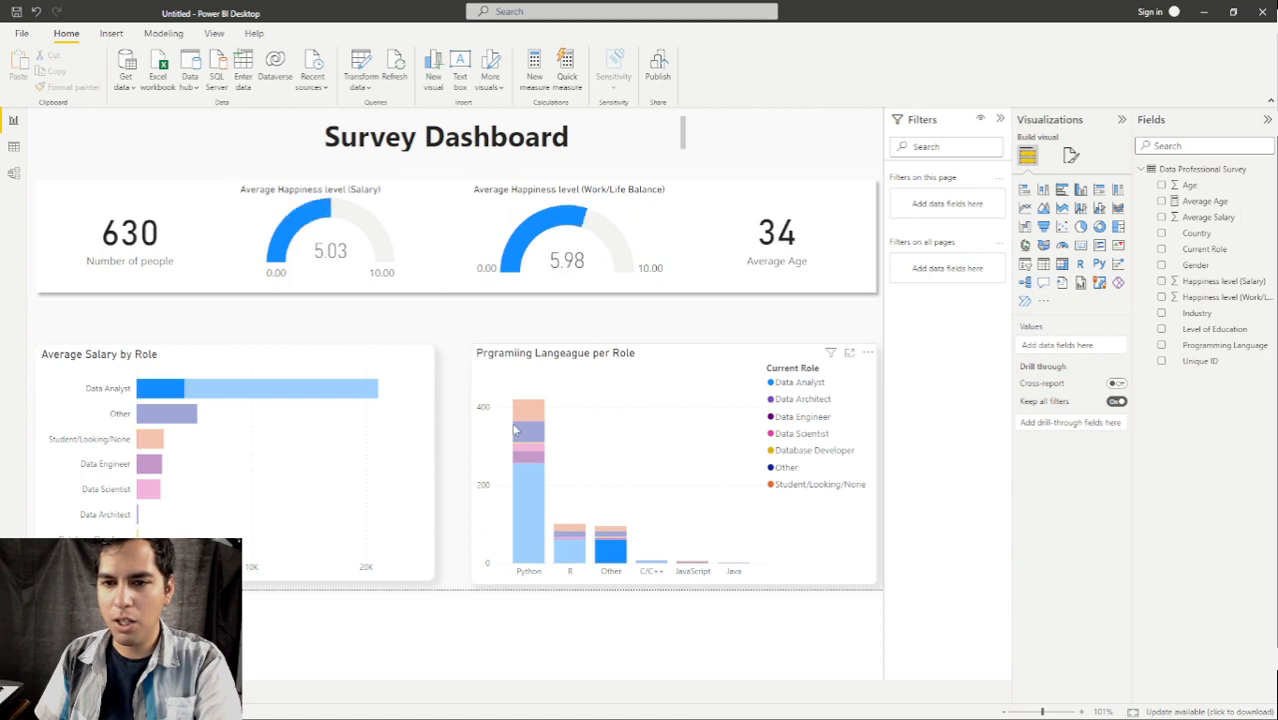
Highlight the Student/Looking/None role across all languages and its Python segment alone to check the cross-filtering, ending with the highlight cleared.
click(782, 488)
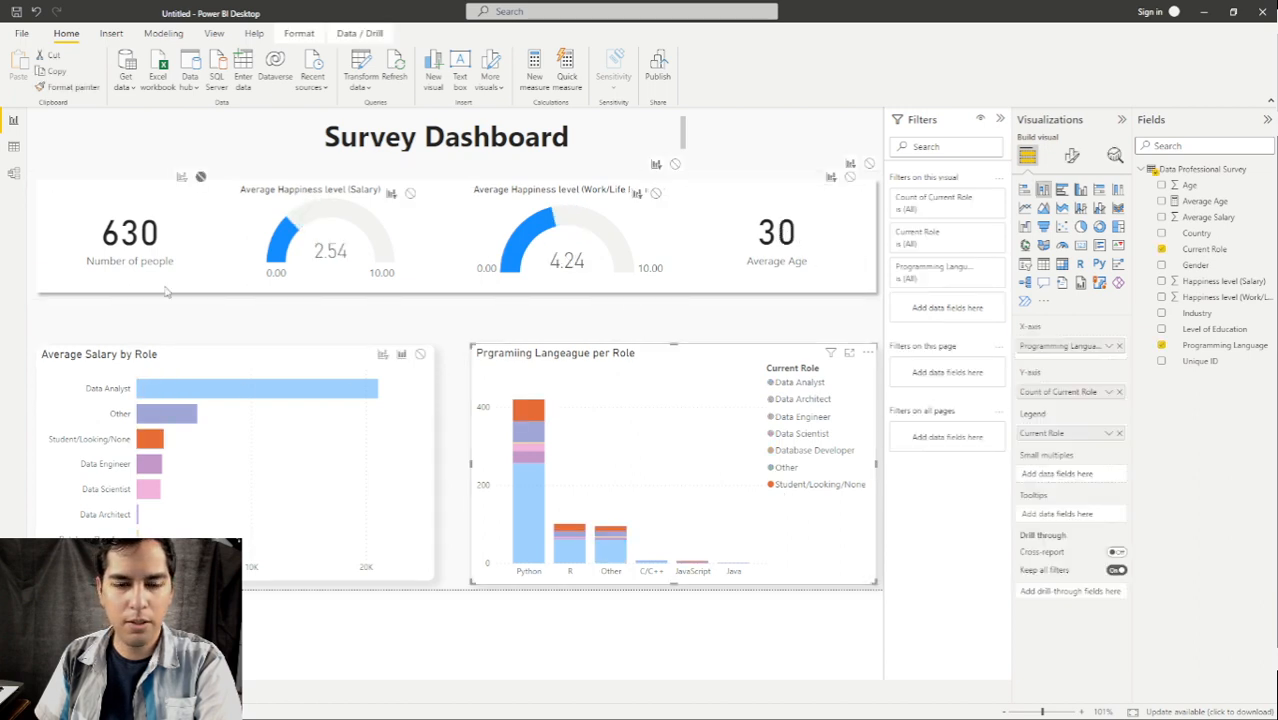
click(433, 328)
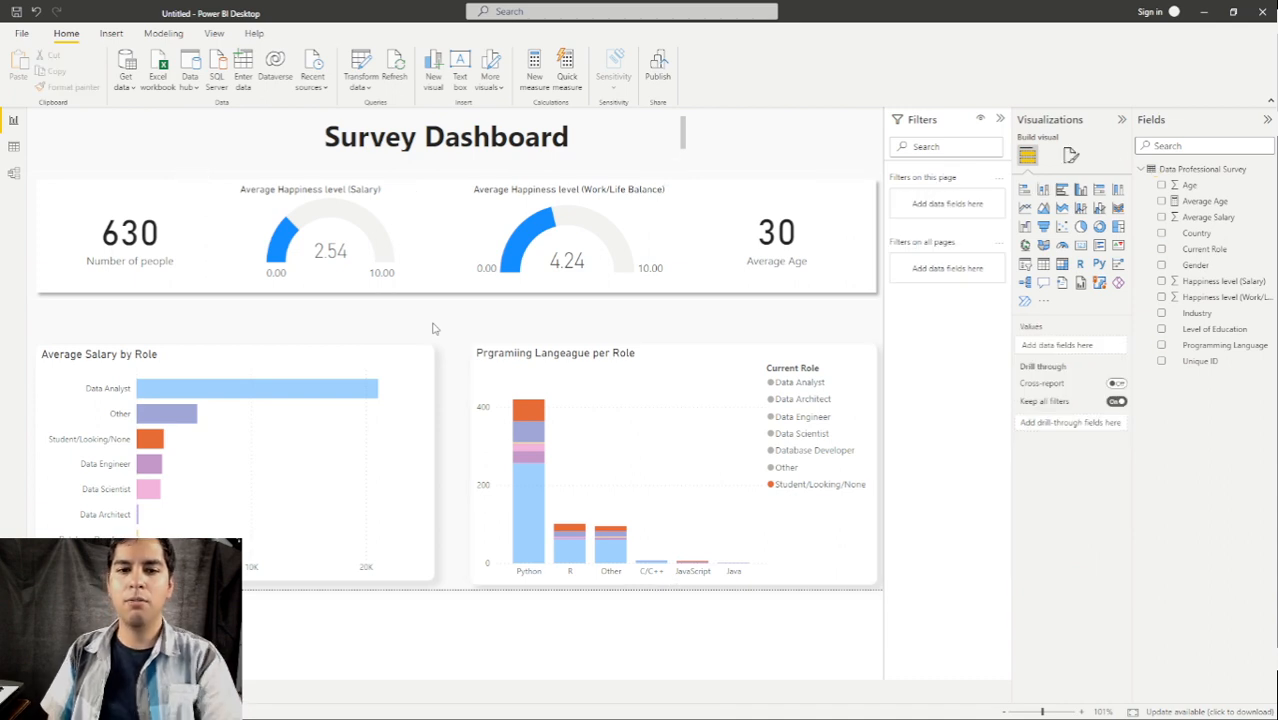
click(528, 410)
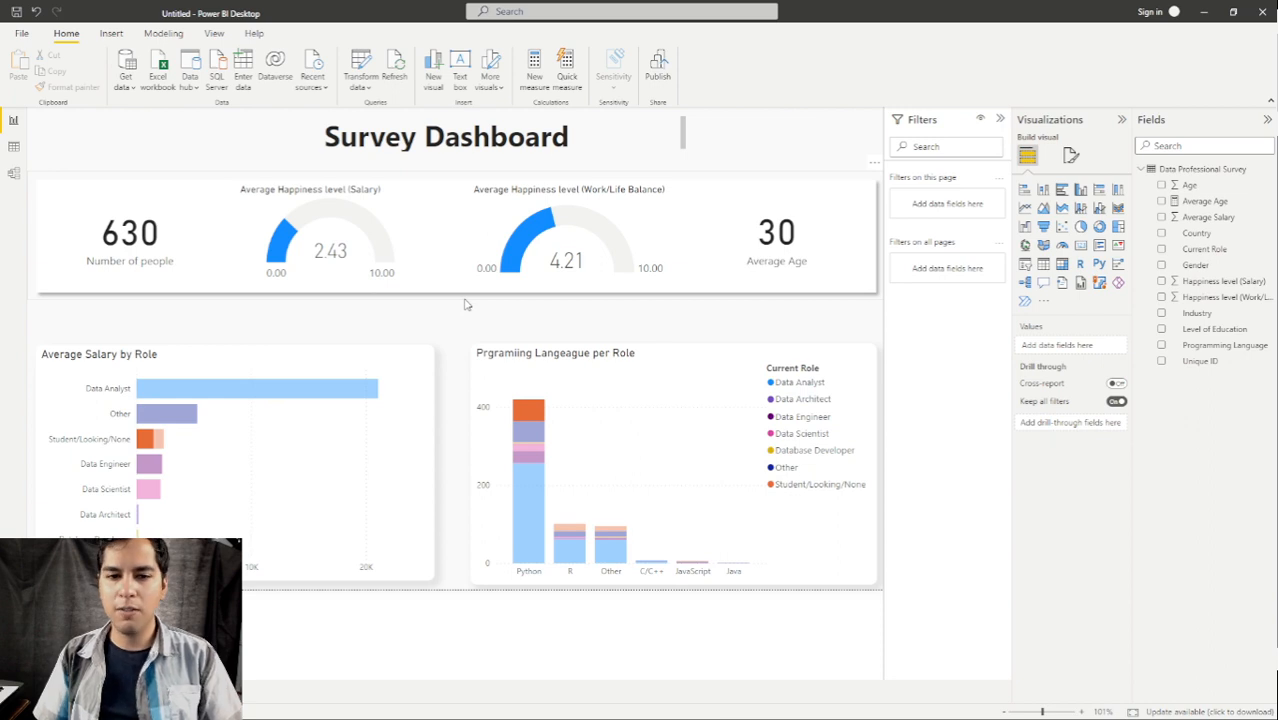
click(495, 349)
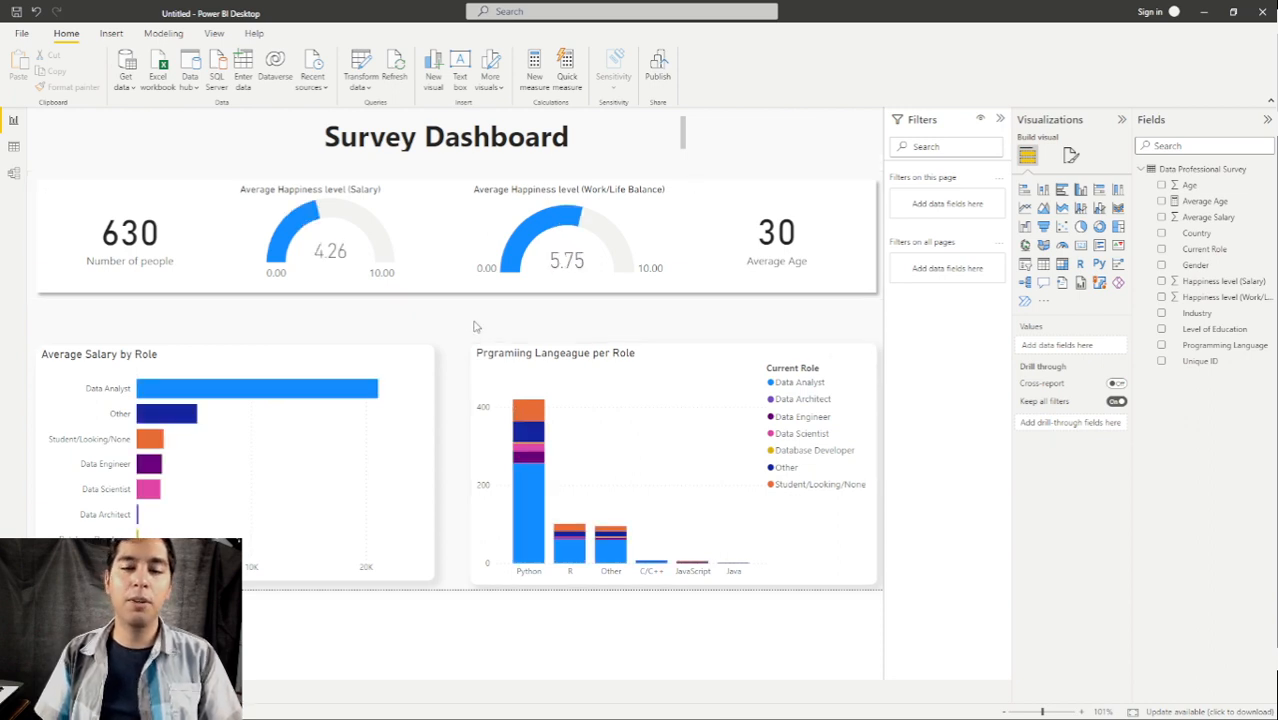